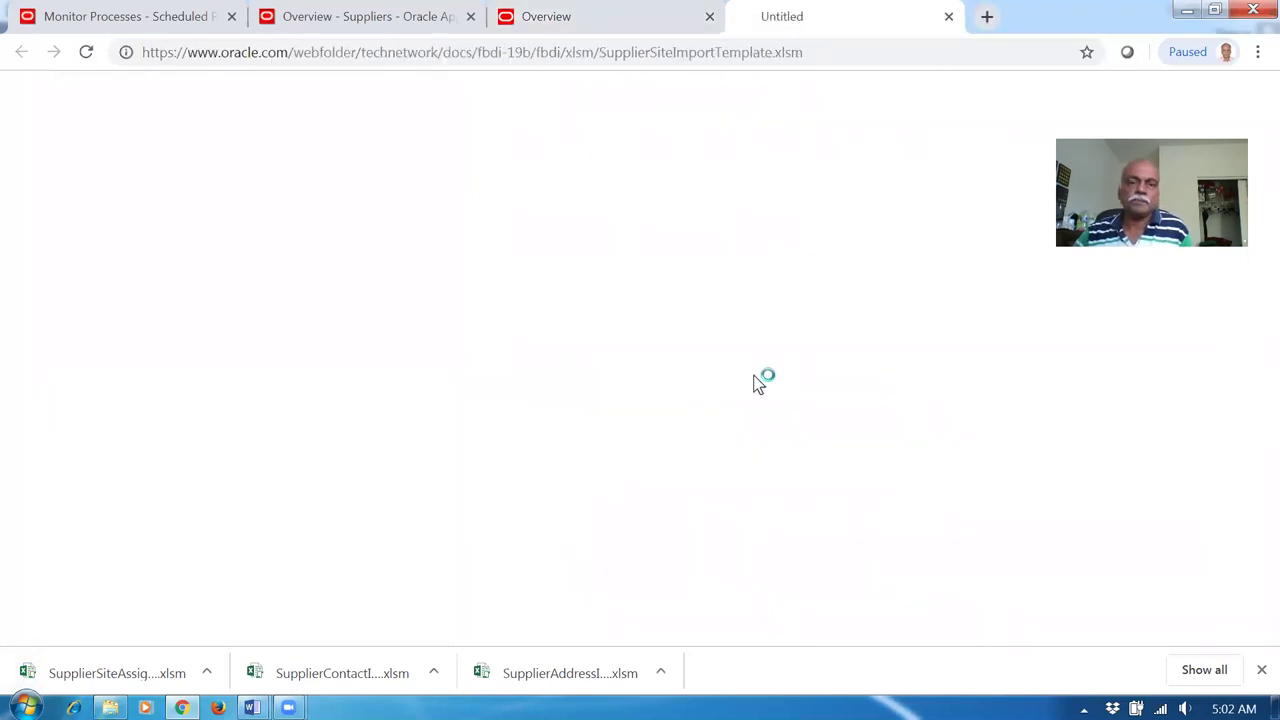
Save the site template and SupplierImportTemplate.xlsm into the Supplier Import folder, then close the documentation tab
click(482, 447)
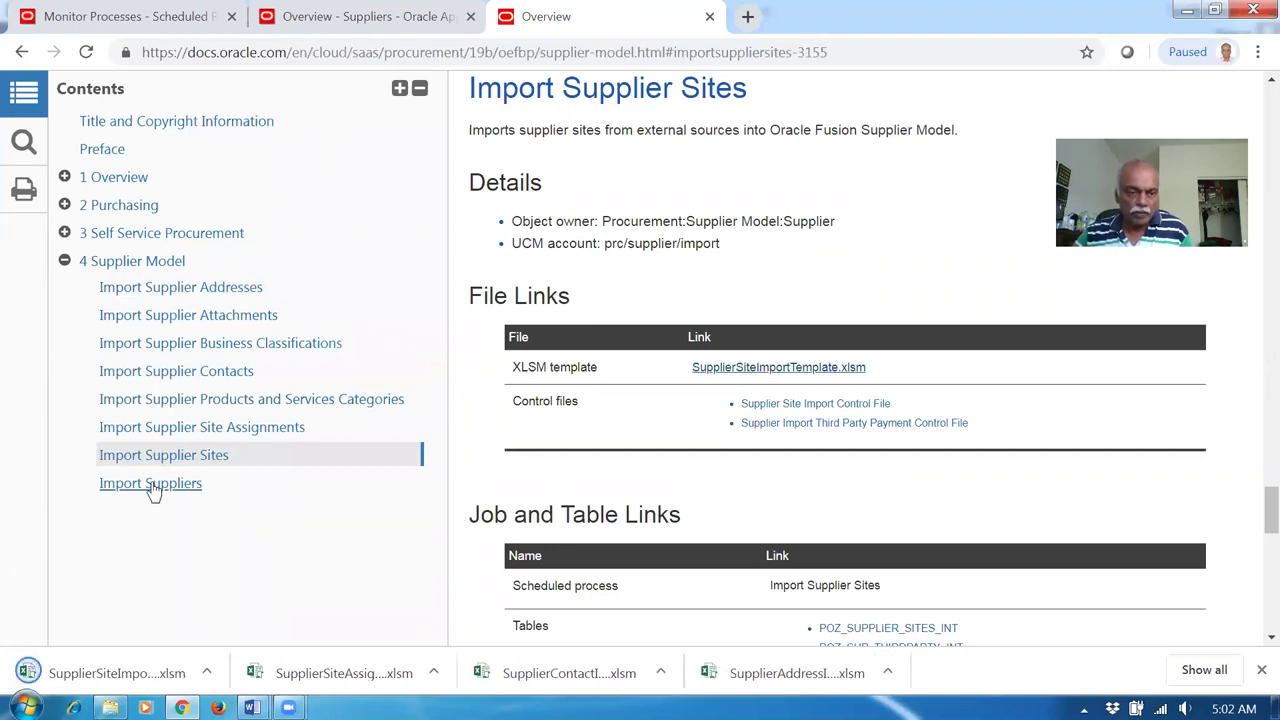
click(150, 486)
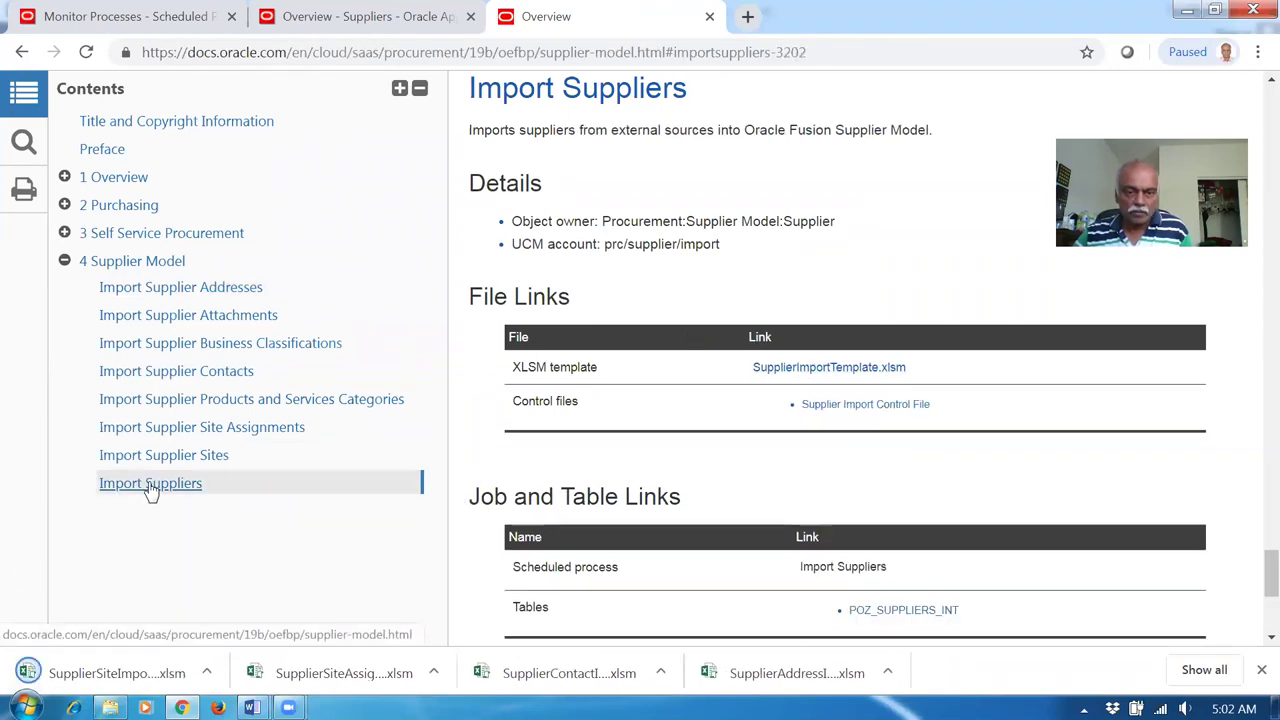
click(797, 369)
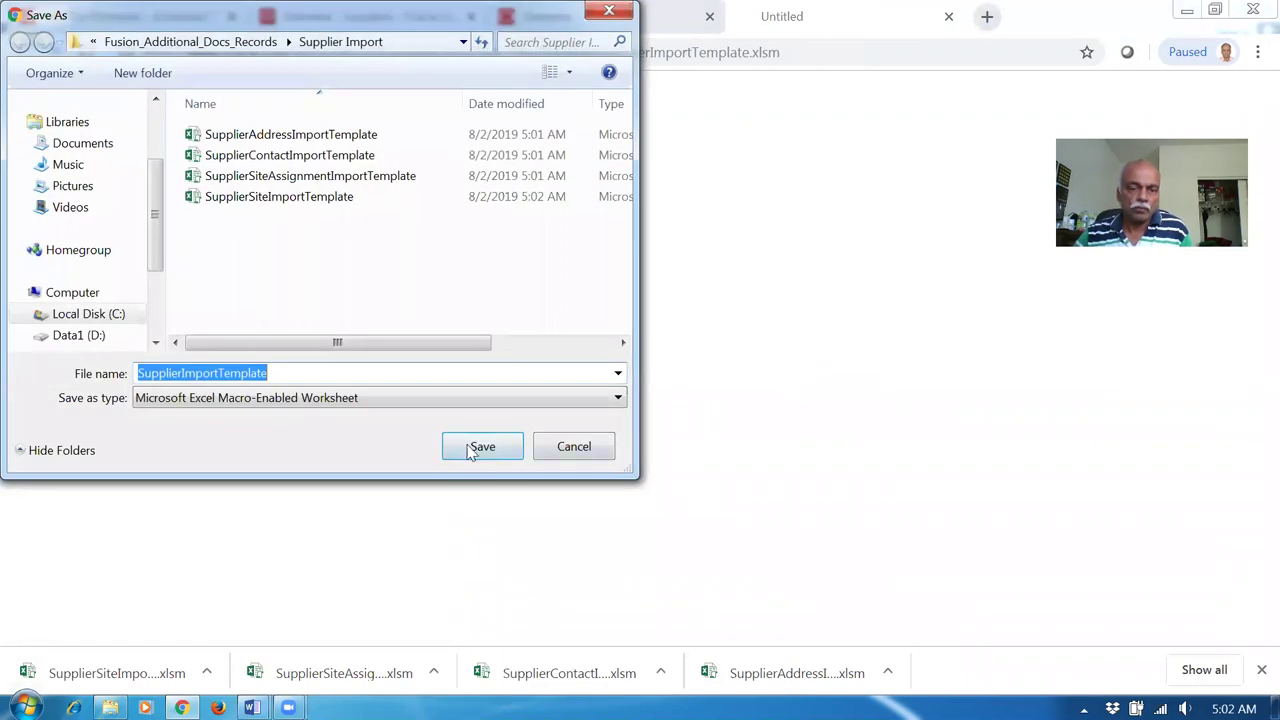
click(476, 448)
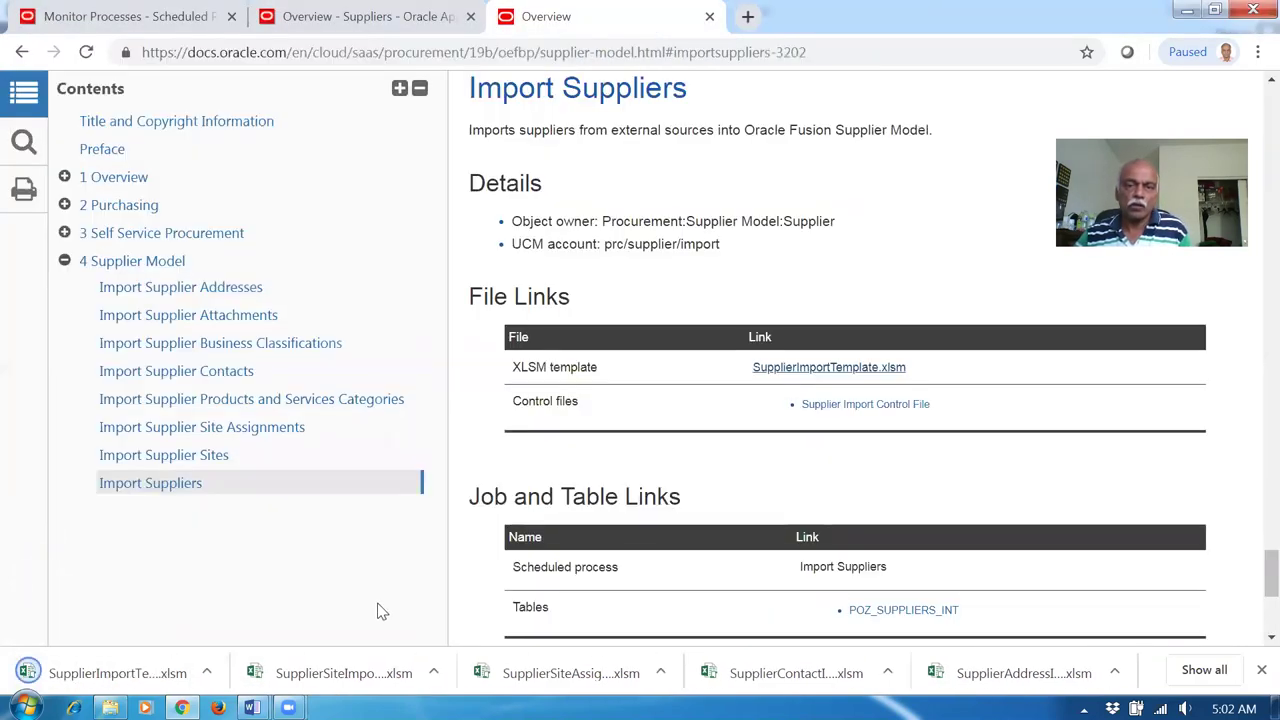
click(709, 17)
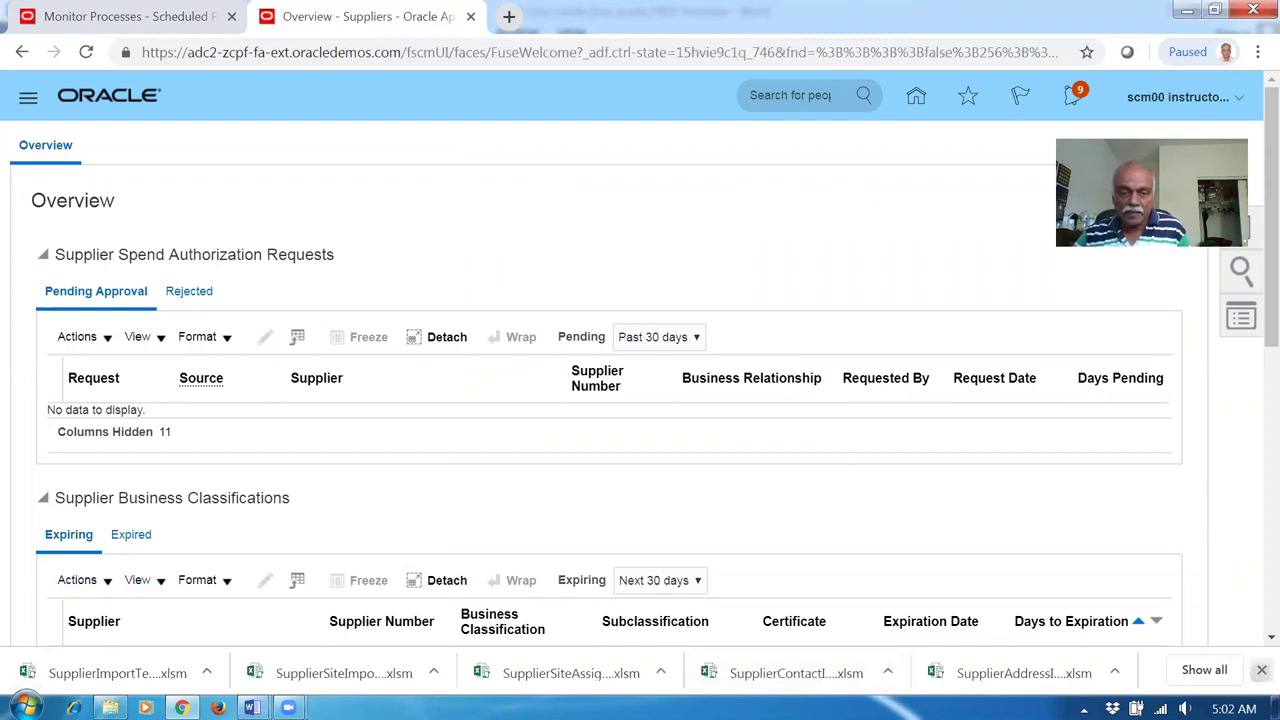
click(1261, 669)
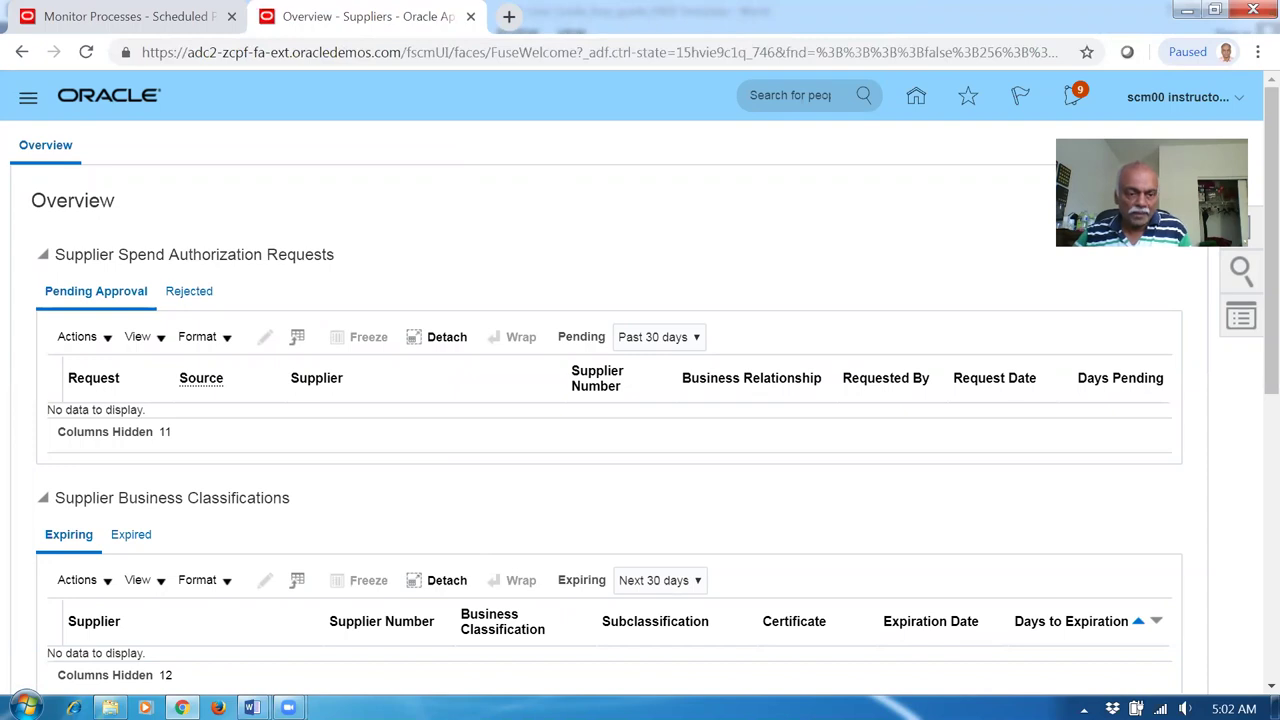
Open SupplierImportTemplate from Fusion_SCM_Training > Fusion_Additional_Docs_Records > Supplier Import
click(110, 707)
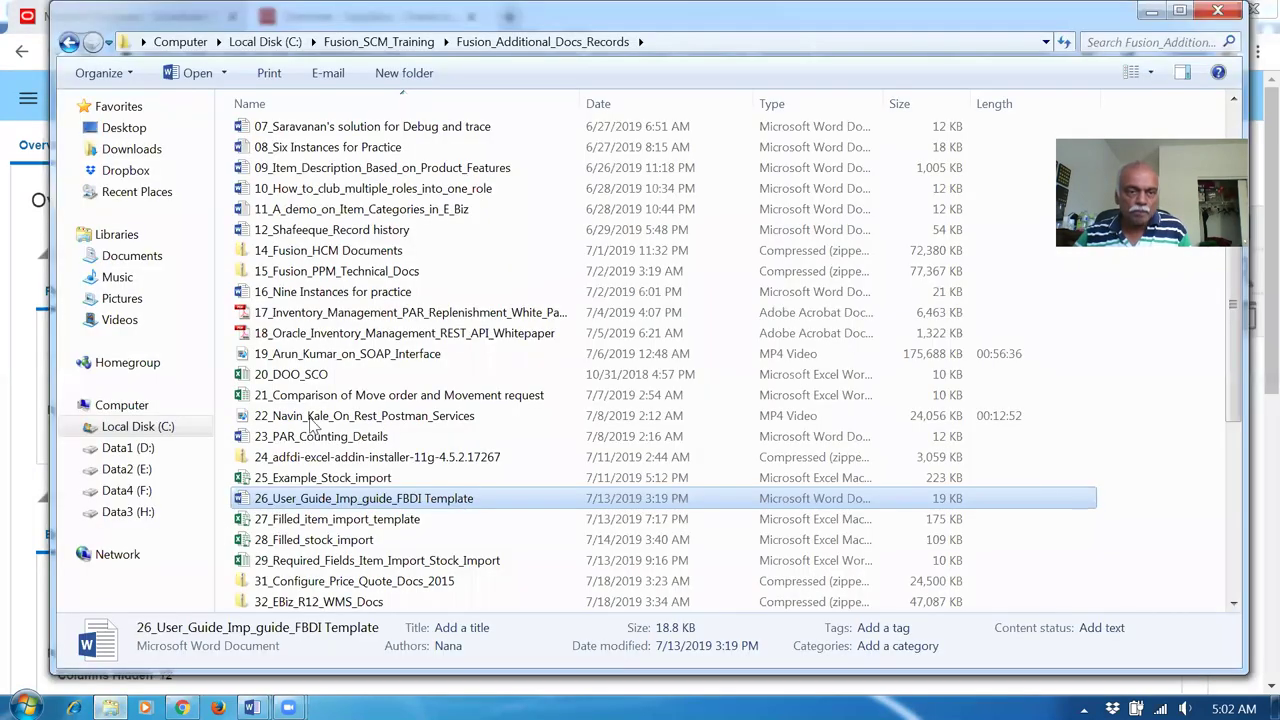
click(352, 46)
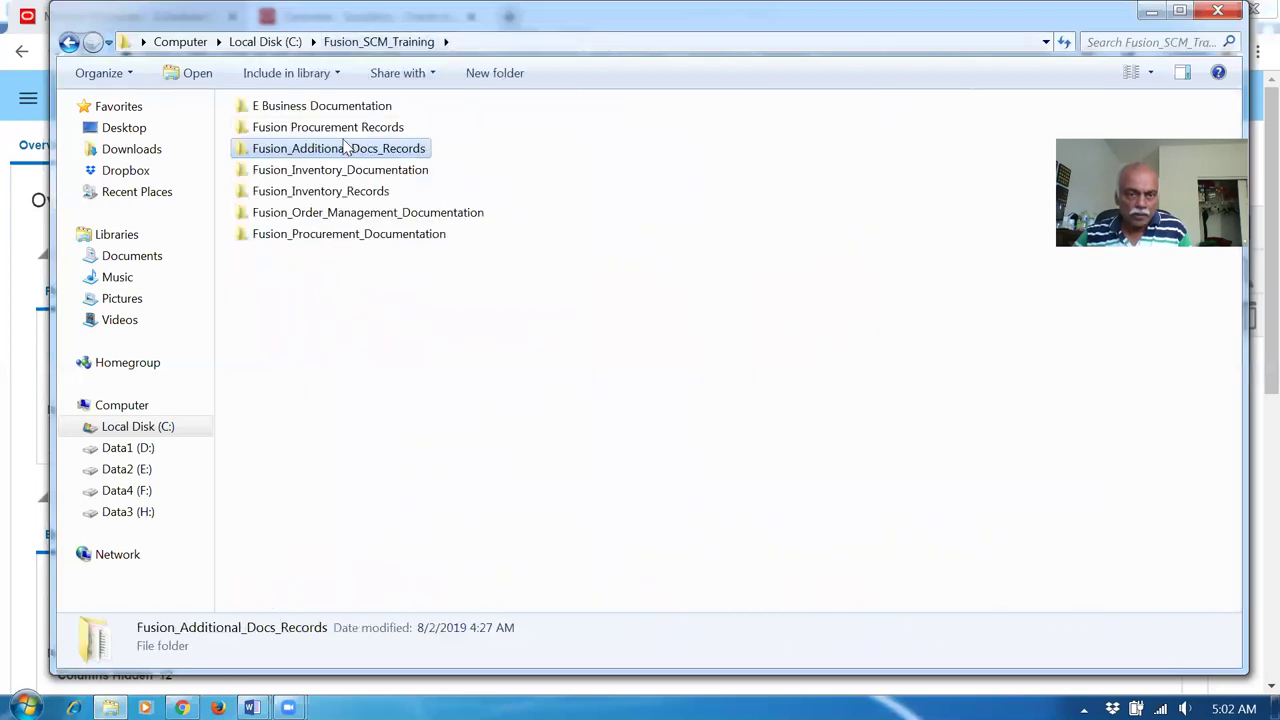
click(343, 130)
click(354, 150)
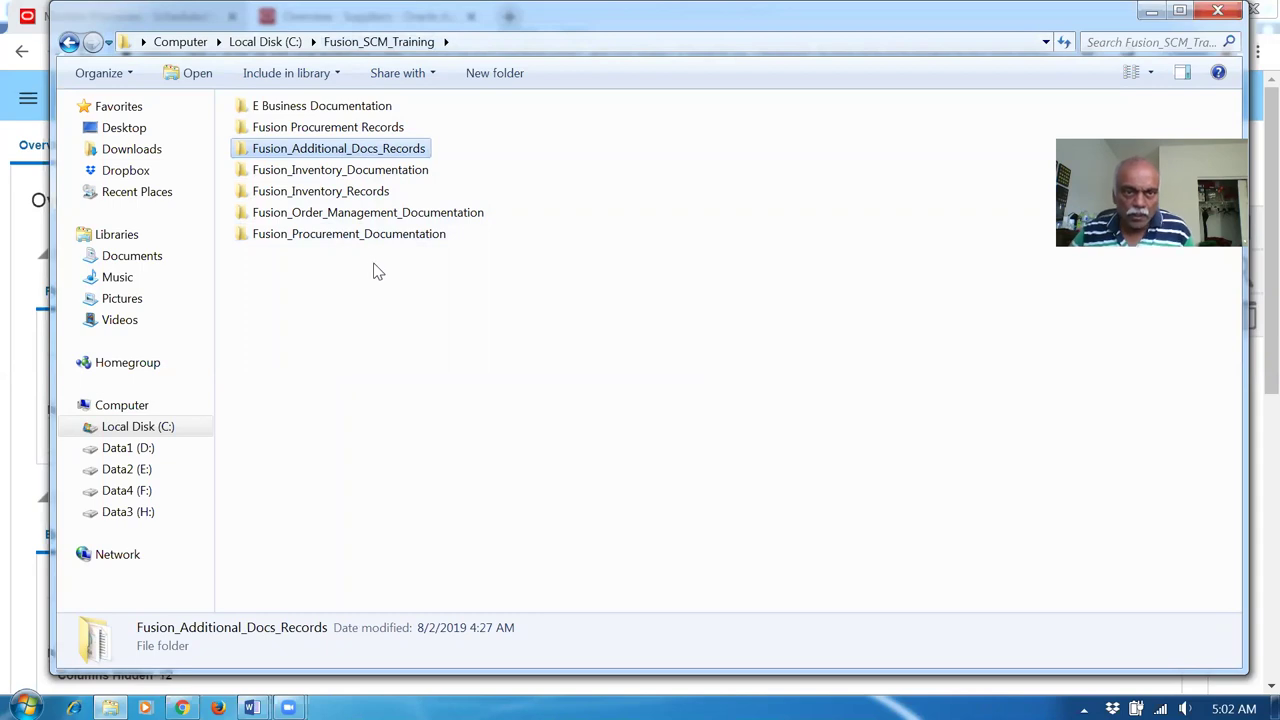
double_click(368, 148)
double_click(330, 160)
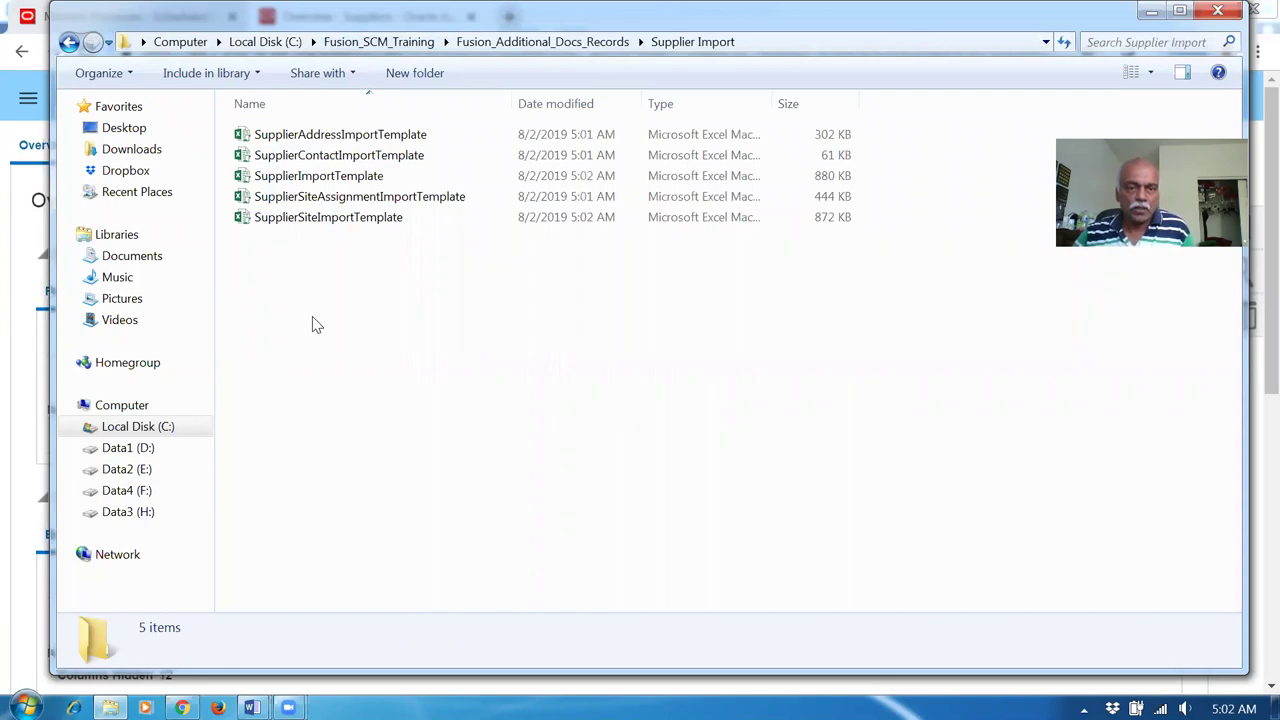
click(291, 180)
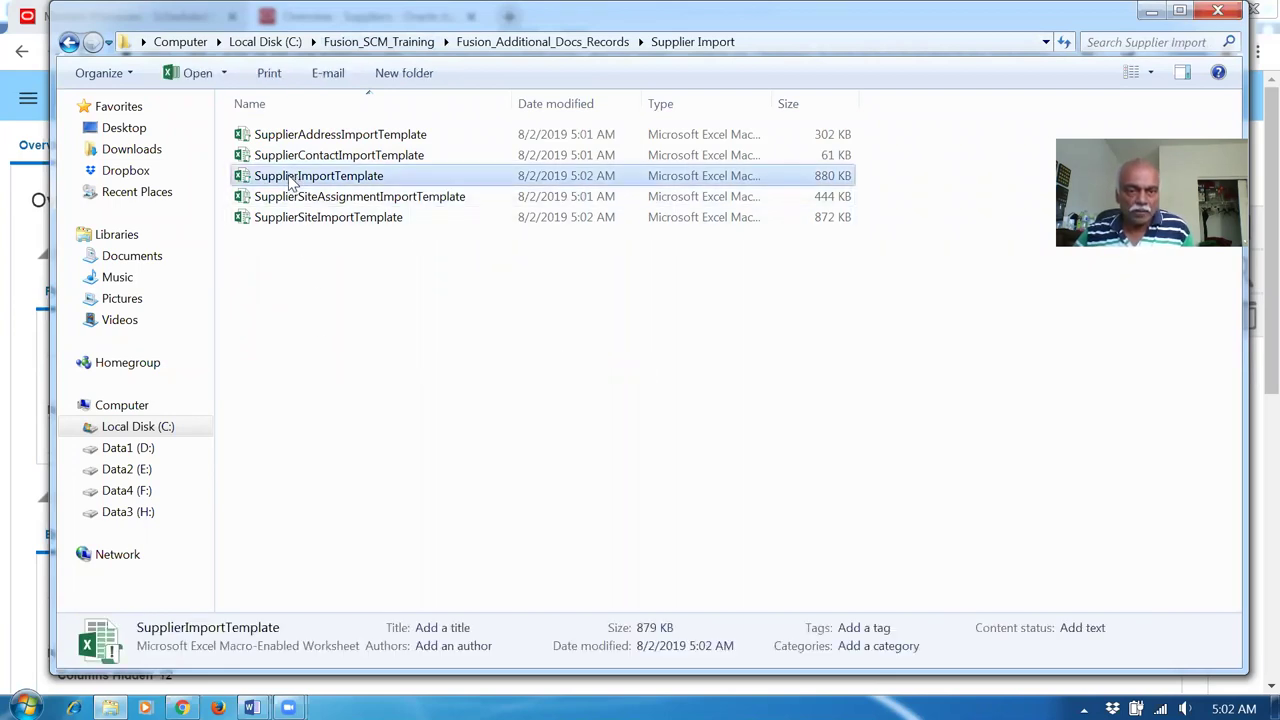
double_click(291, 180)
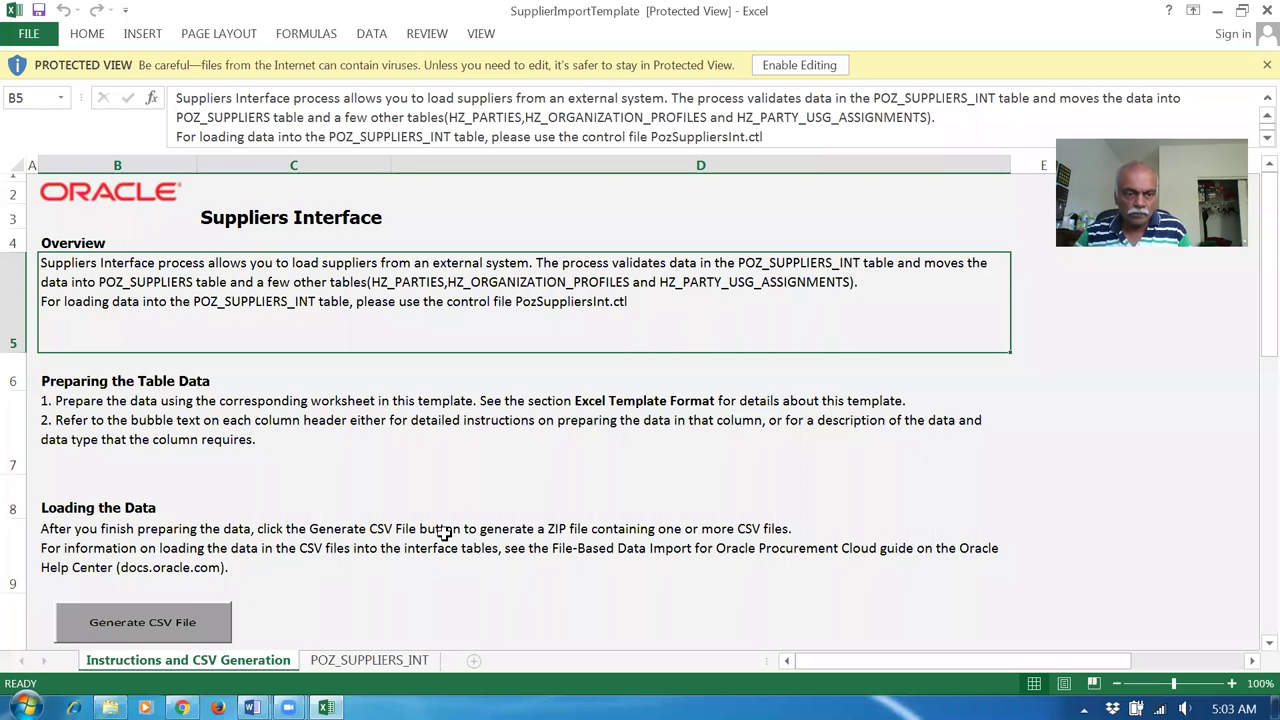
On POZ_SUPPLIERS_INT, enable editing and select the sample supplier rows from row 6 down
click(372, 661)
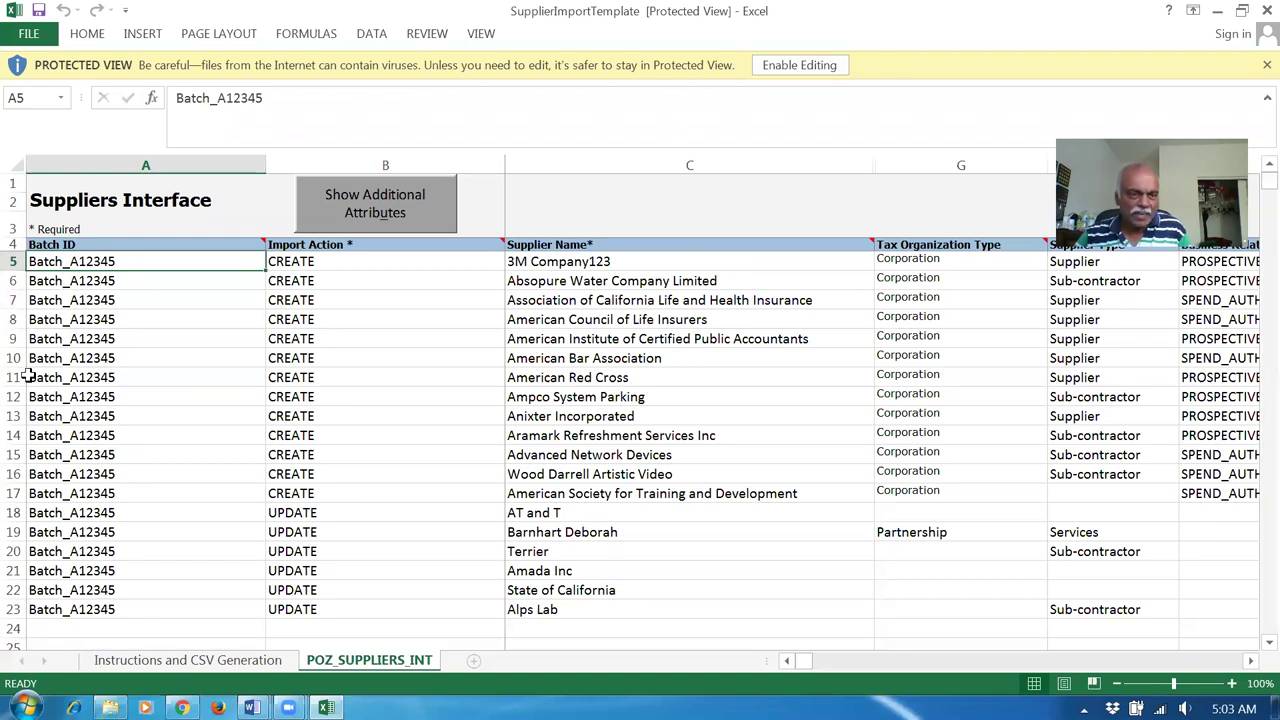
click(120, 285)
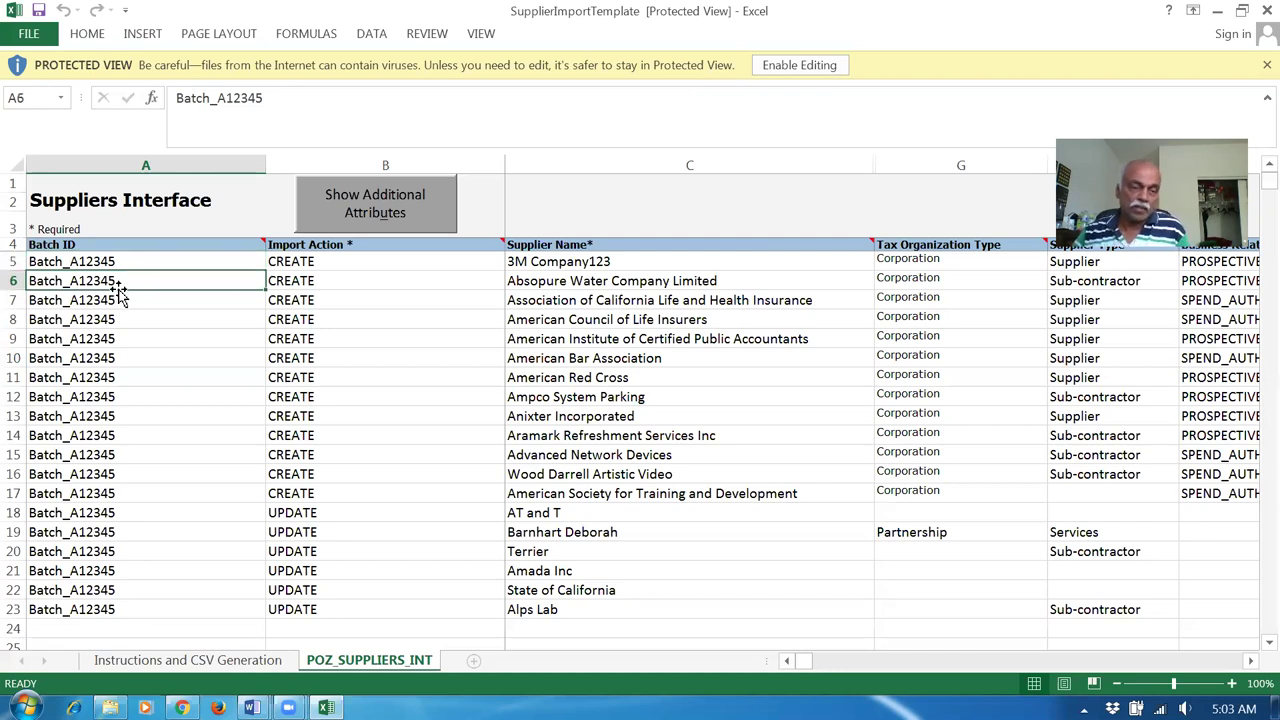
drag(13, 280, 14, 627)
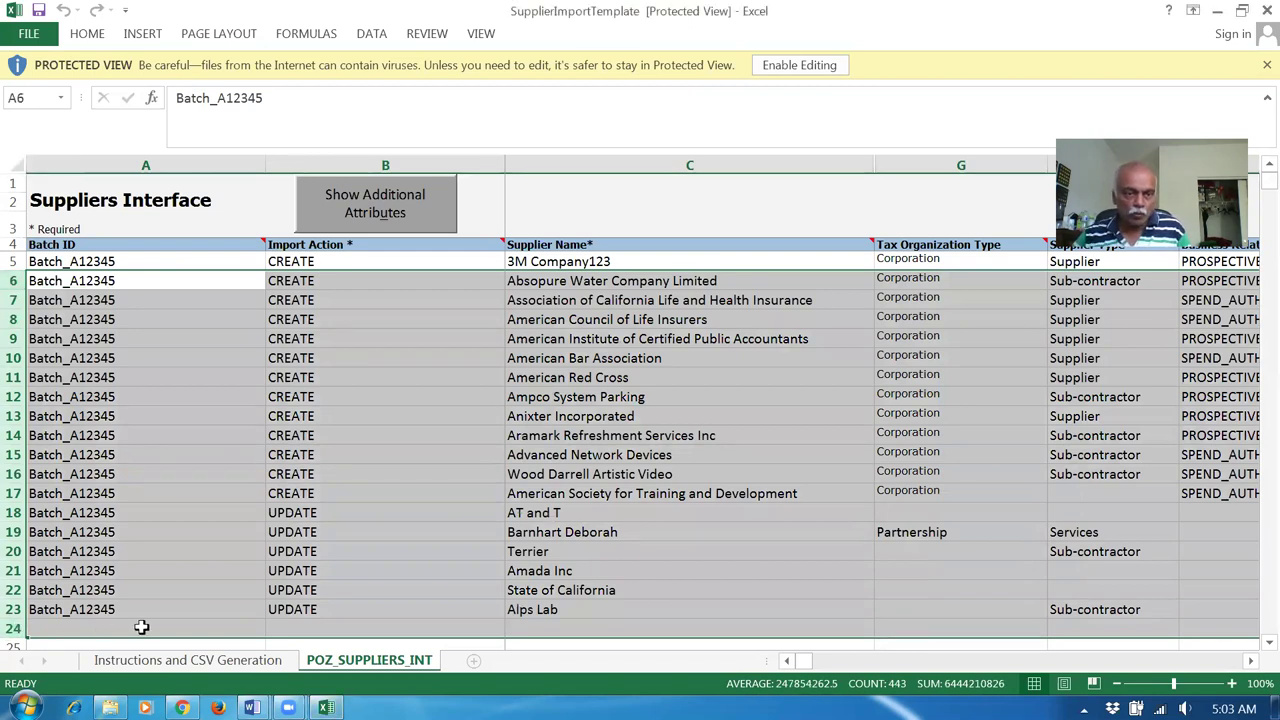
click(392, 532)
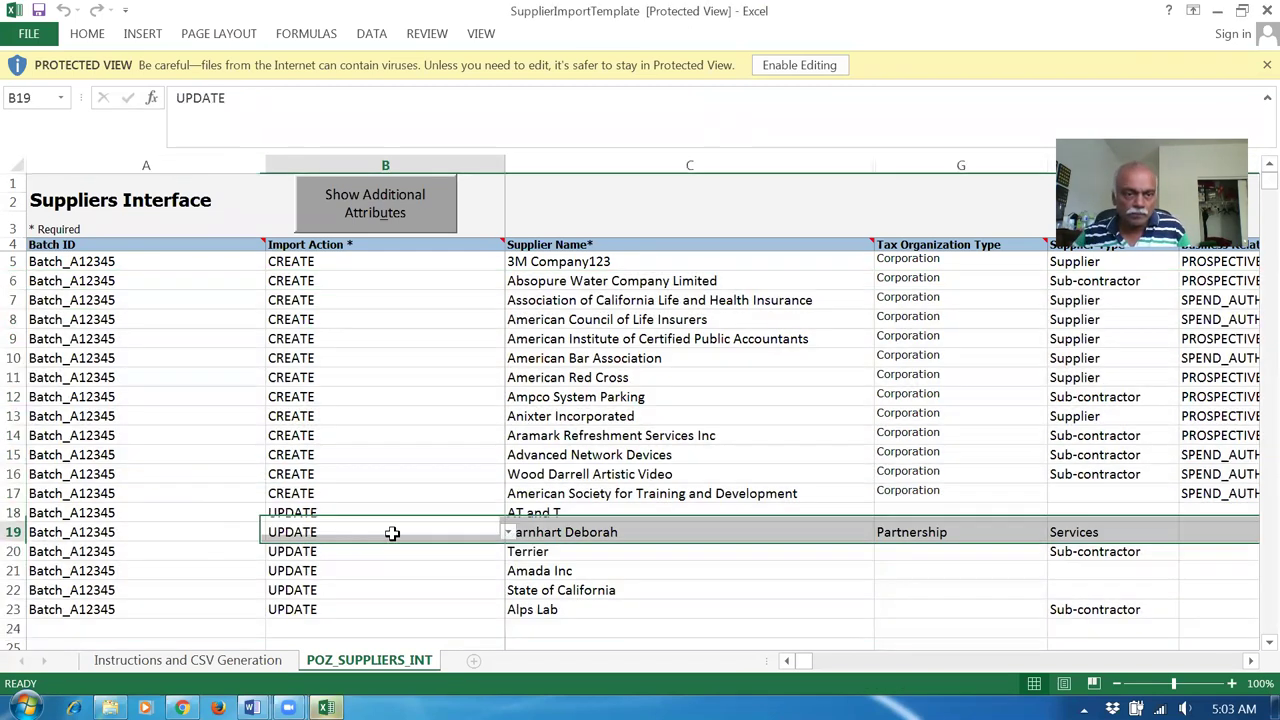
drag(15, 261, 15, 590)
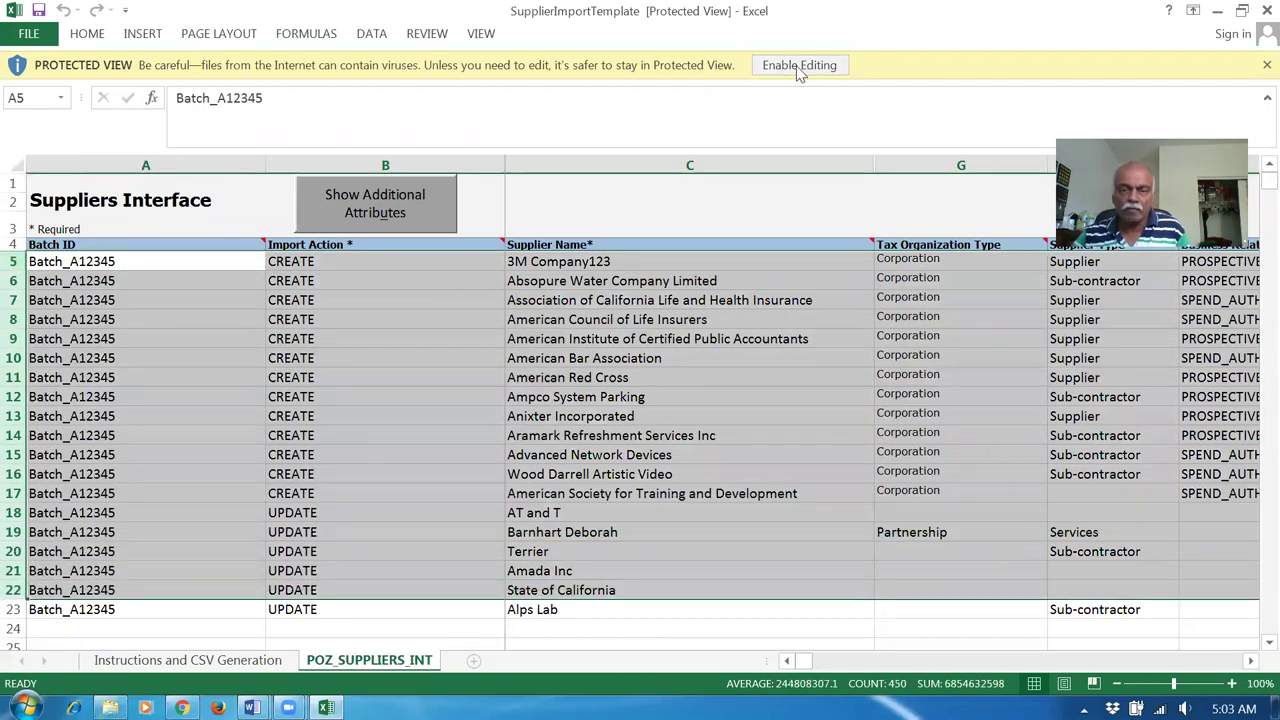
click(797, 65)
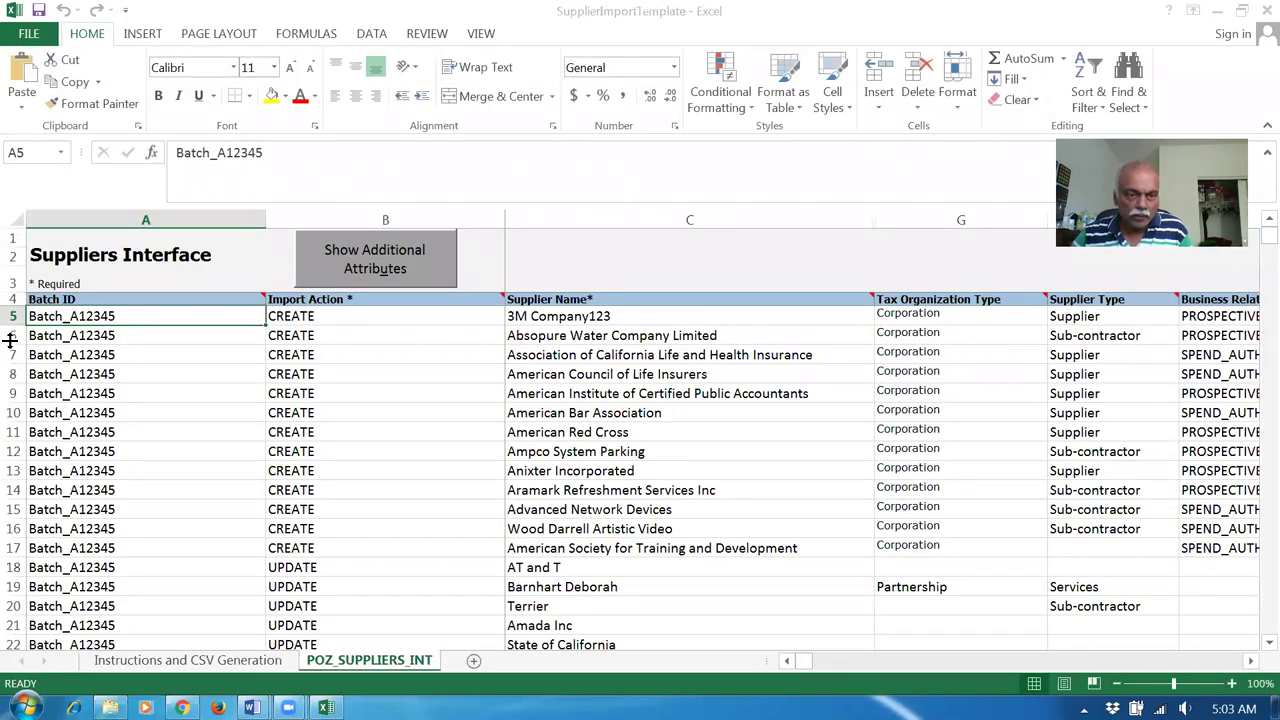
drag(10, 340, 3, 672)
Delete the sample rows below row 5 and clear the batch ID in A5
key(Delete)
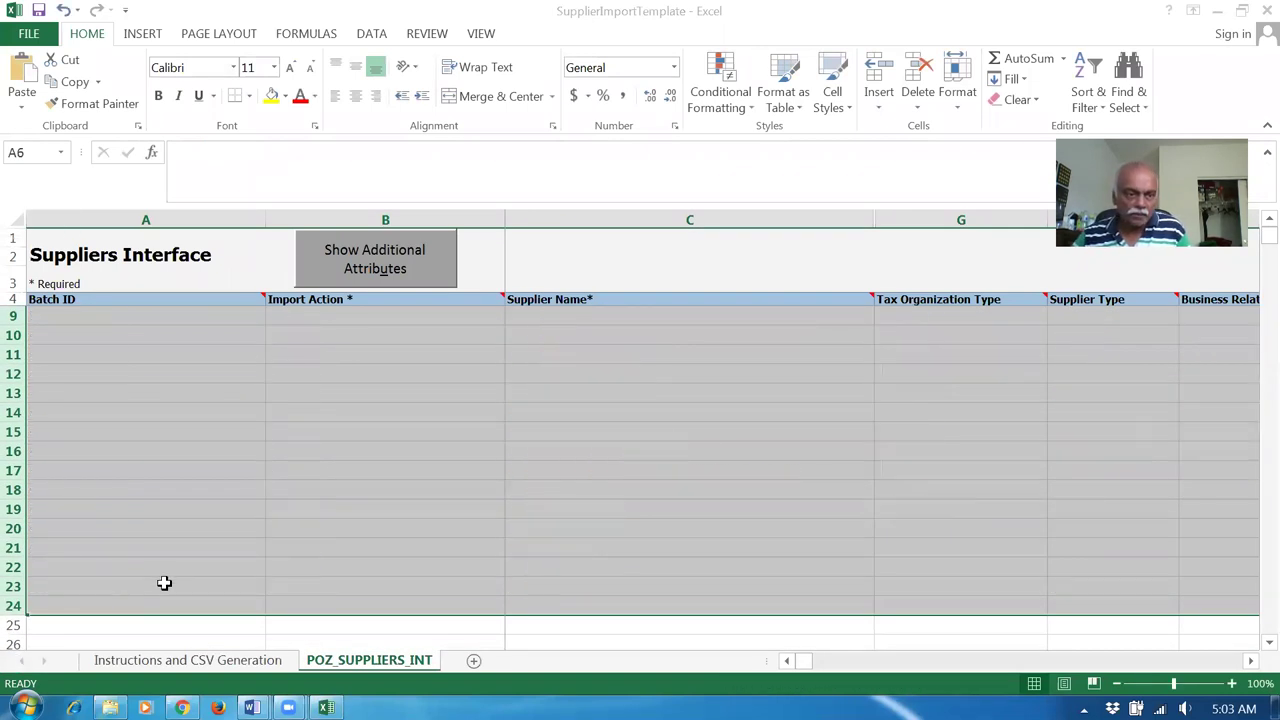
scroll(143, 566, up, 2)
click(139, 551)
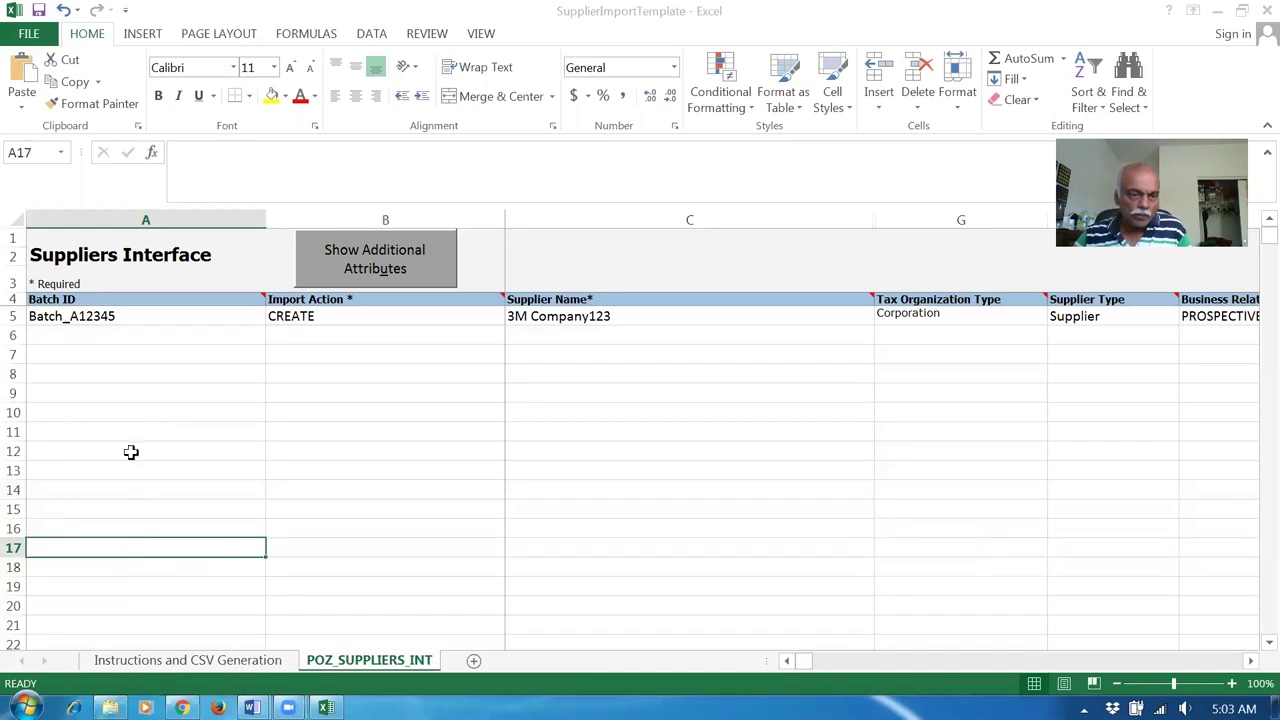
click(142, 316)
key(Delete)
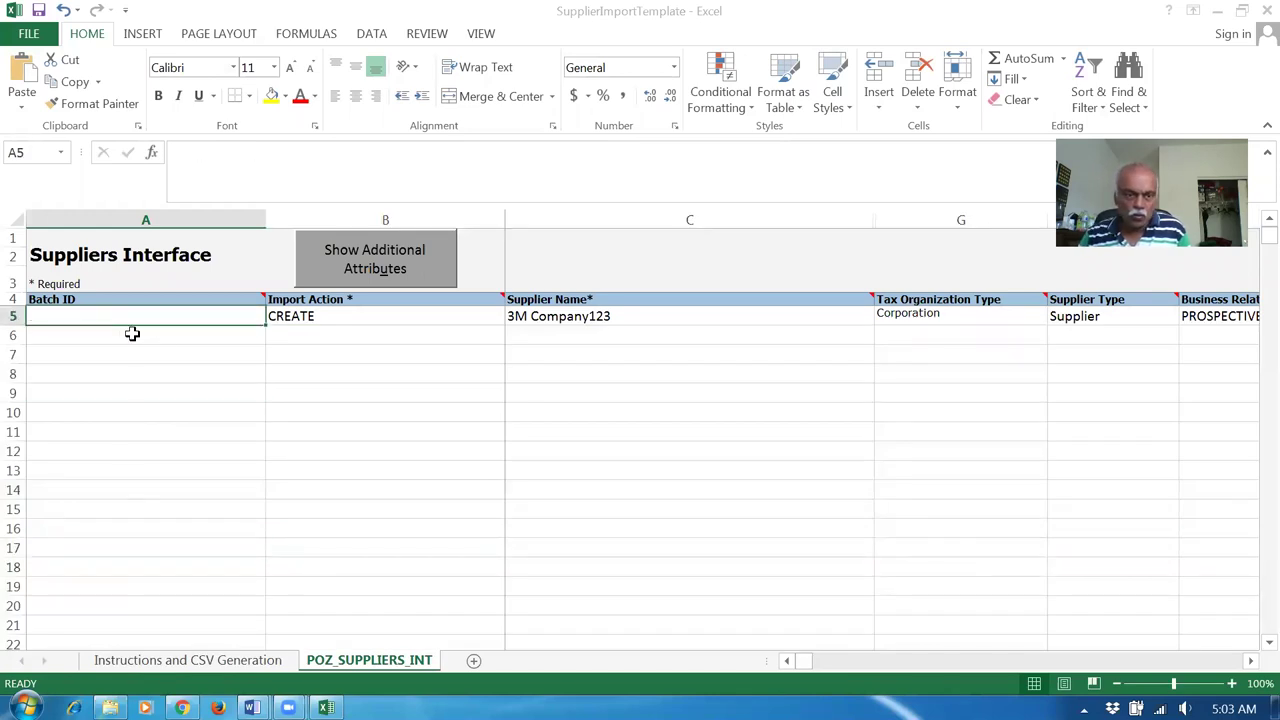
Keep Import Action as CREATE and enter supplier name a01_imp_sup_1 in C5
click(451, 316)
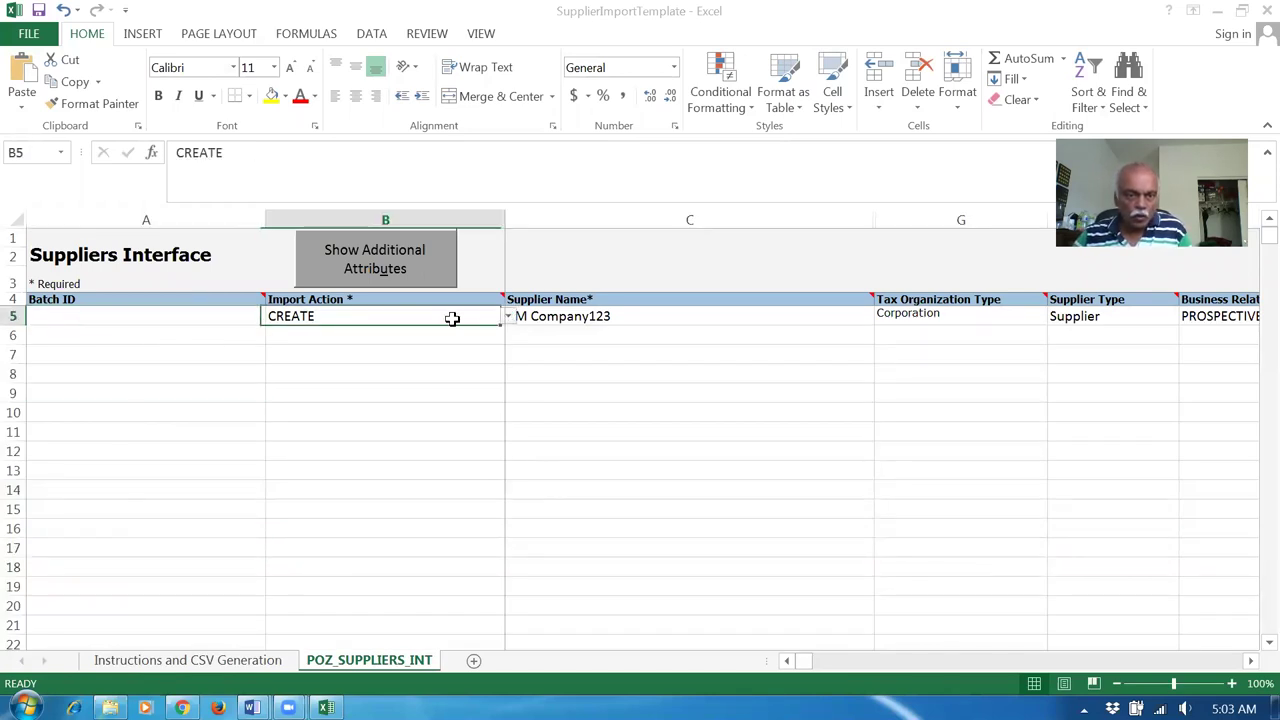
click(508, 318)
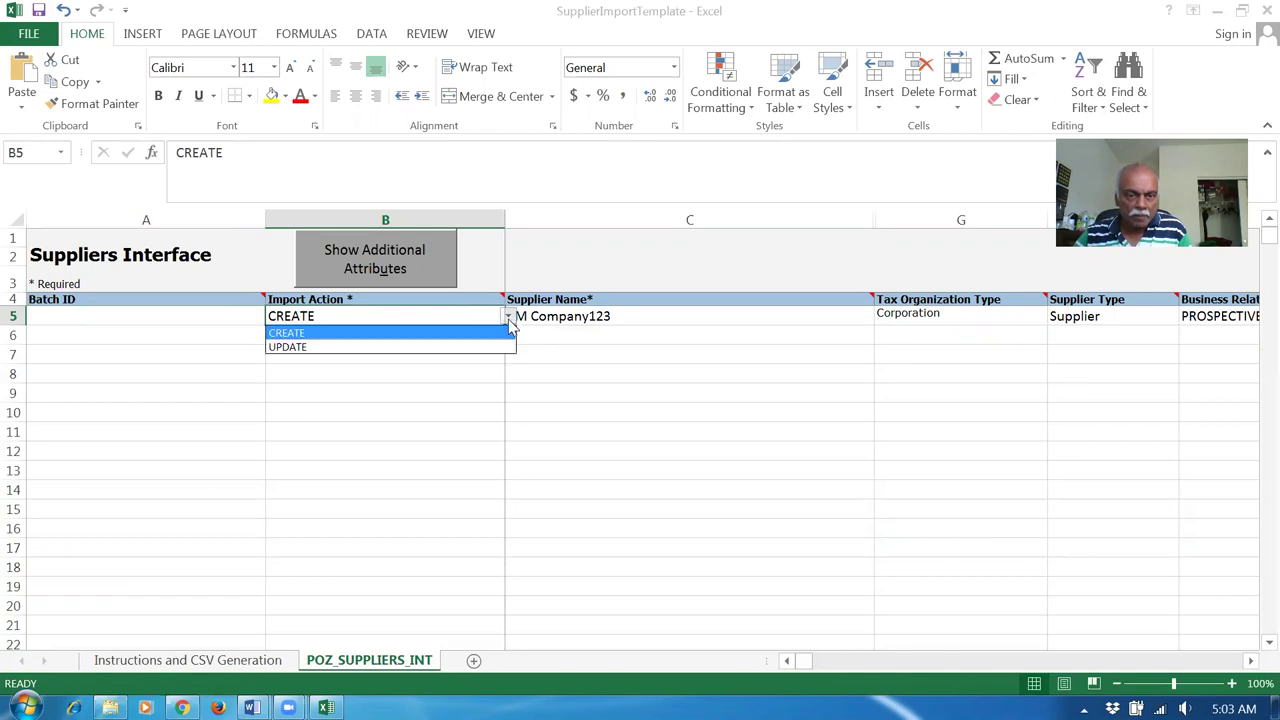
click(357, 332)
click(680, 319)
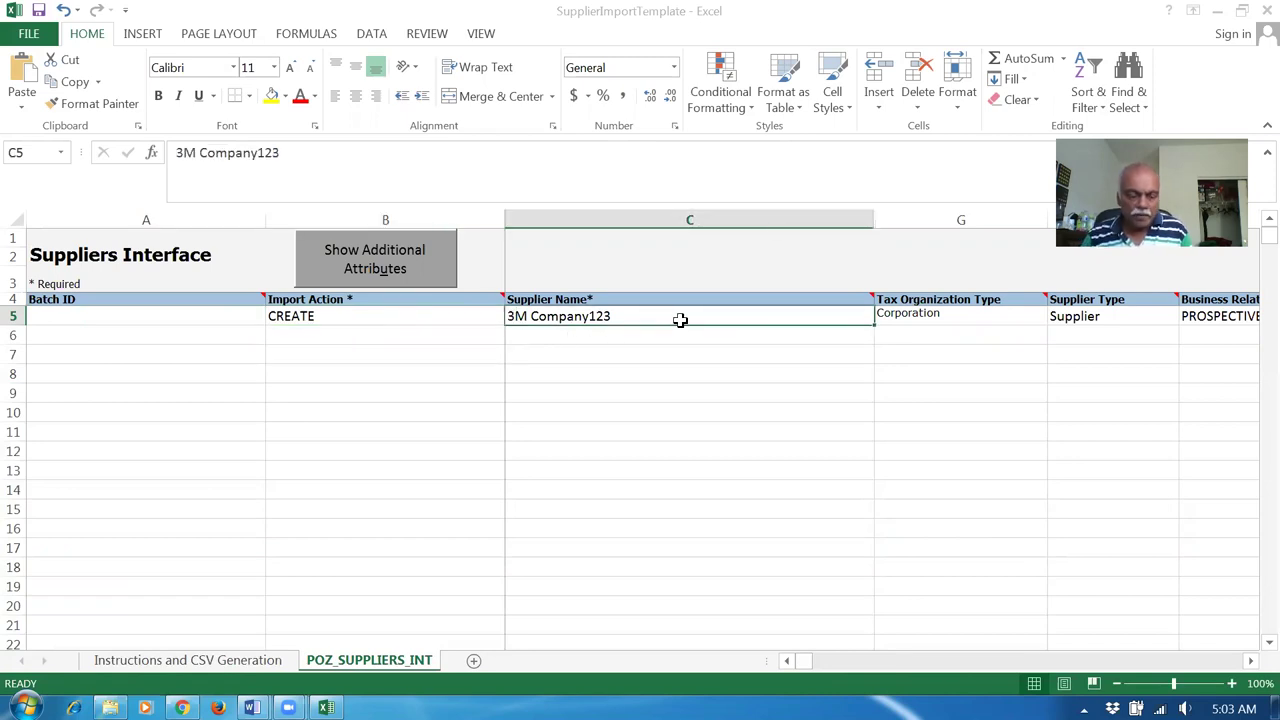
text(a01_imp_sup_1)
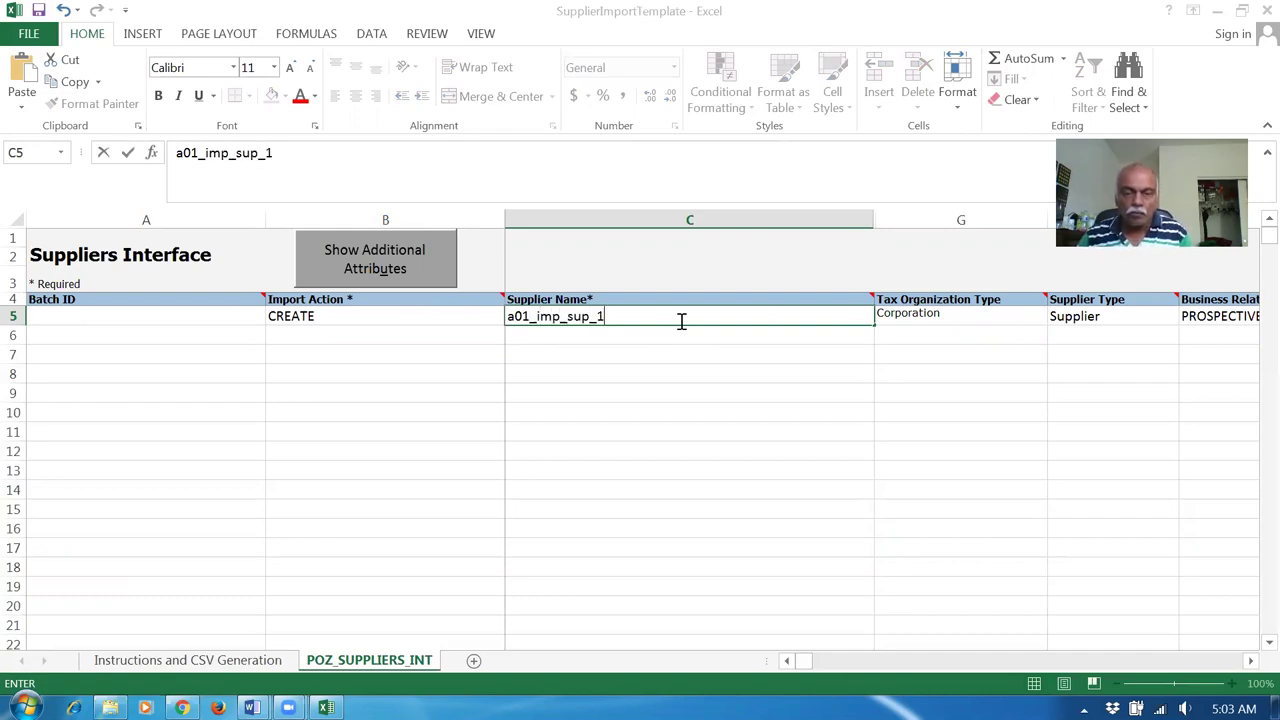
click(388, 316)
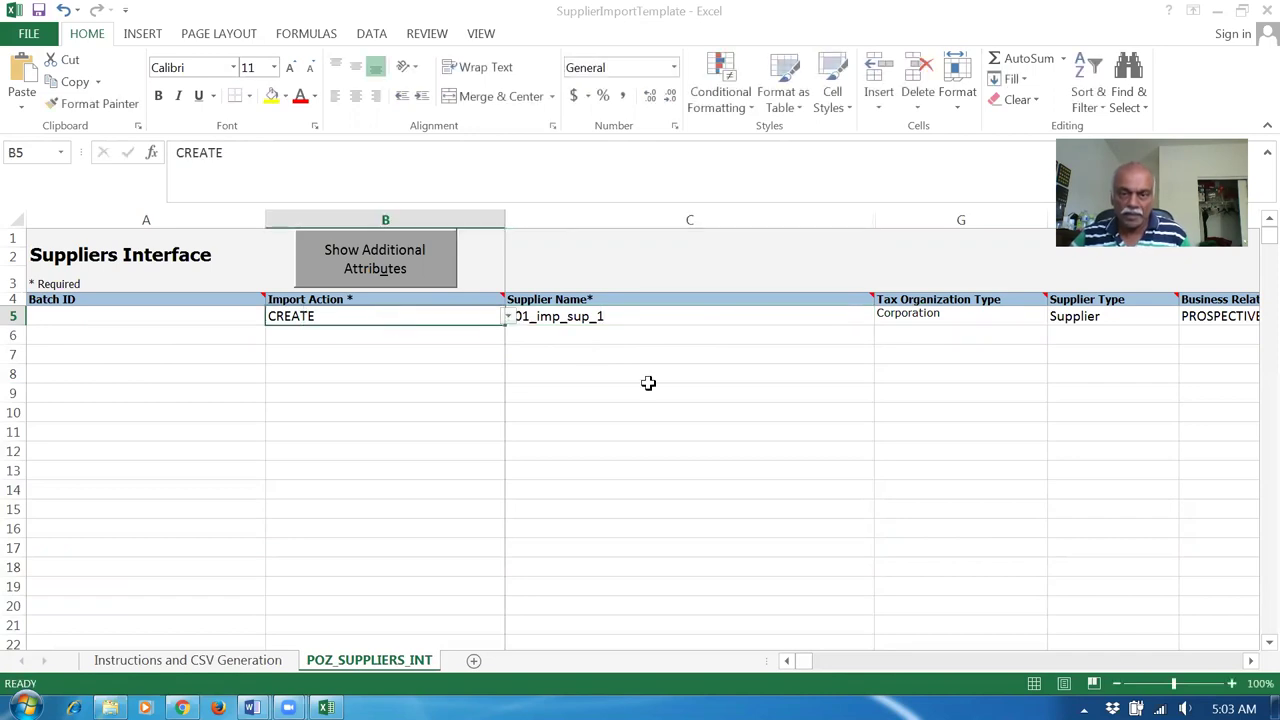
Set row 5's Business Relationship to SPEND_AUTHORIZED
click(955, 318)
click(1102, 320)
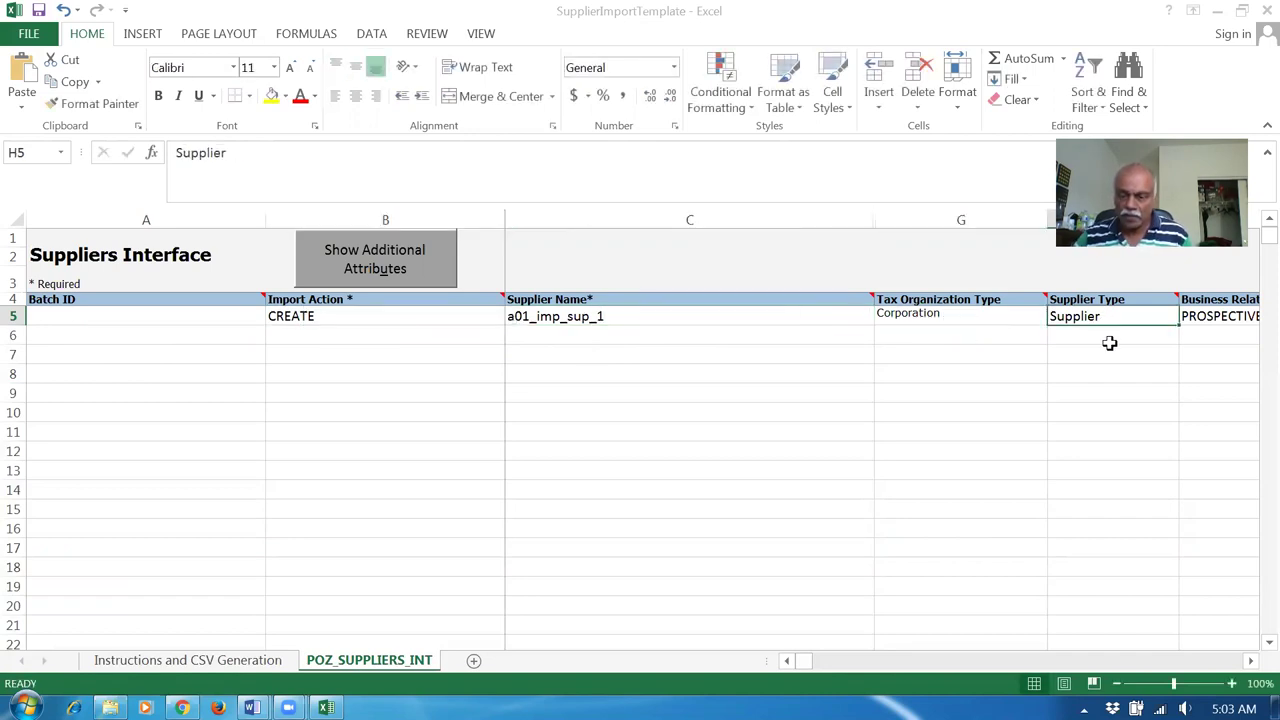
key(Tab)
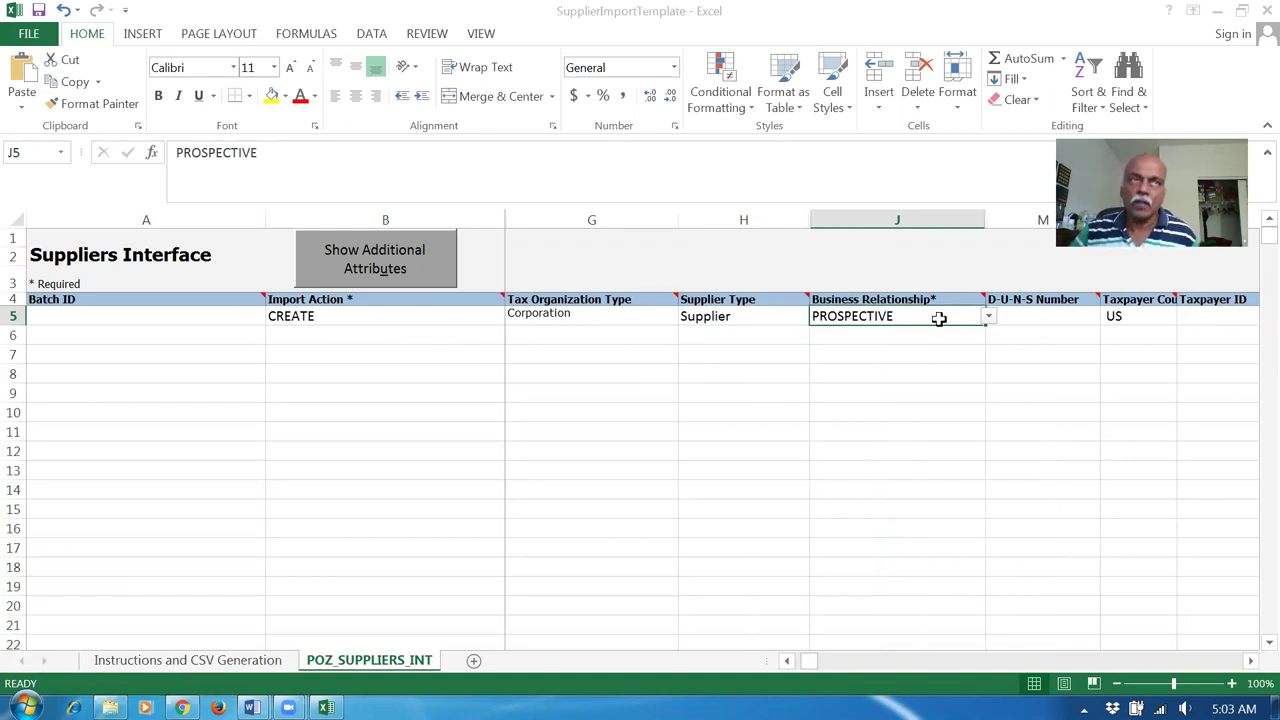
click(988, 316)
click(878, 348)
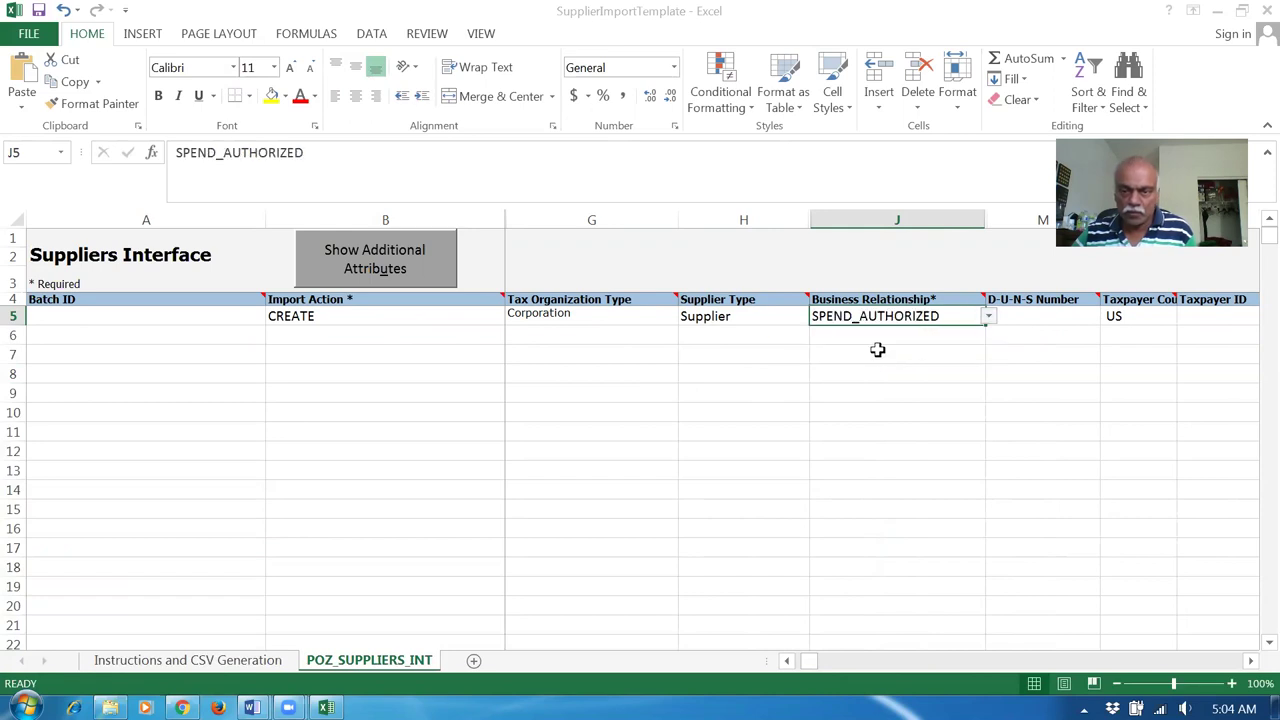
Clear the Taxpayer ID in row 5 and return to the Supplier Name cell
click(1056, 320)
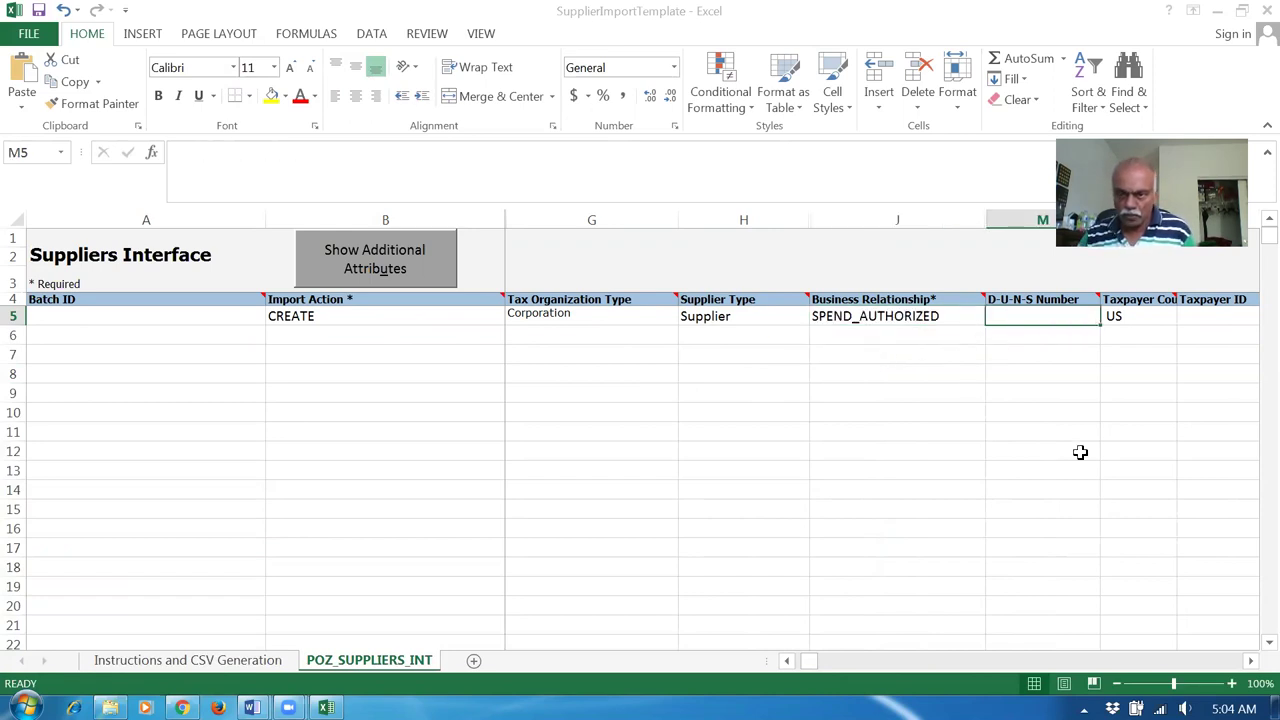
key(Tab)
key(Tab)
key(Delete)
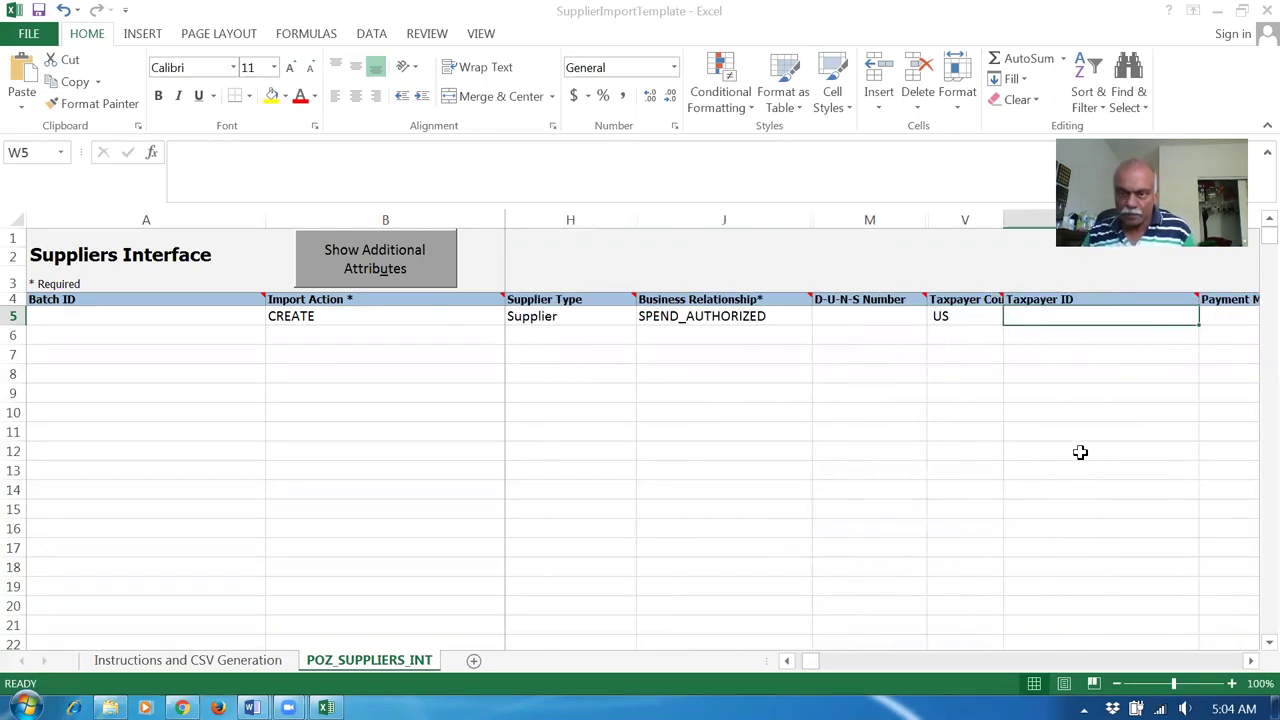
key(Tab)
key(Tab)
key(Tab)
key(Tab)
key(Tab)
key(Tab)
key(Tab)
key(Tab)
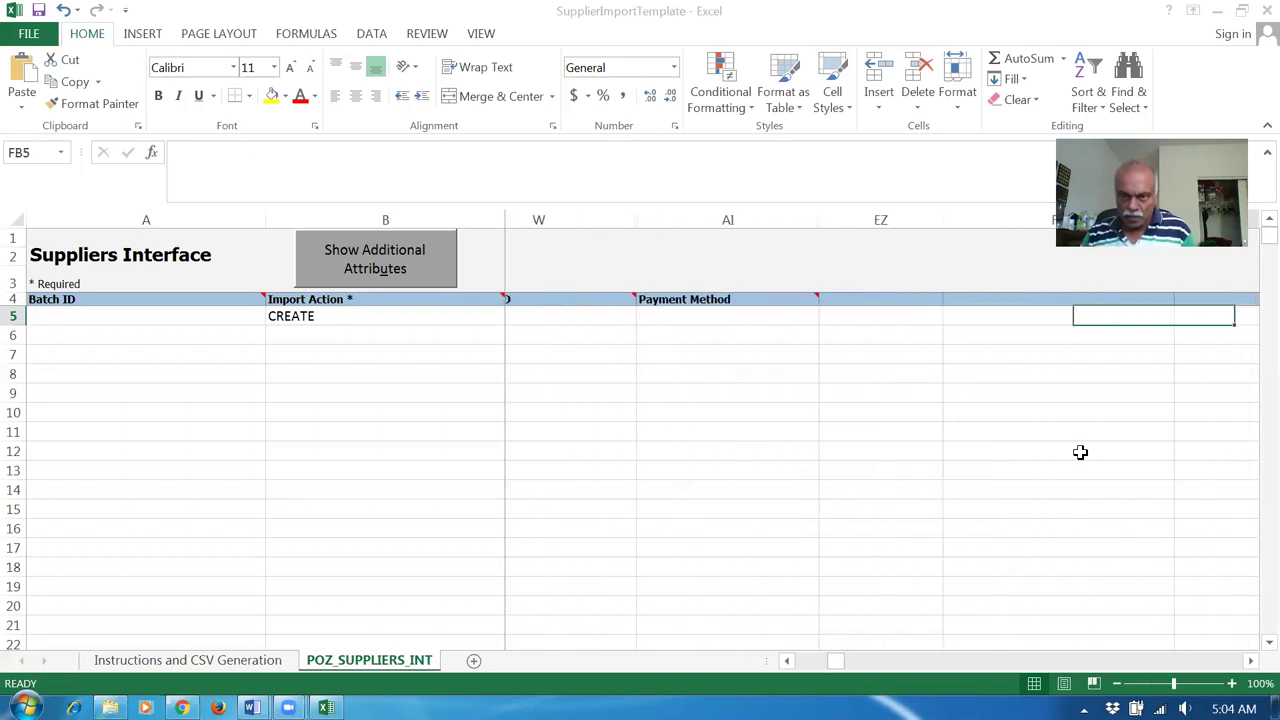
key(Tab)
key(Tab)
key(Home)
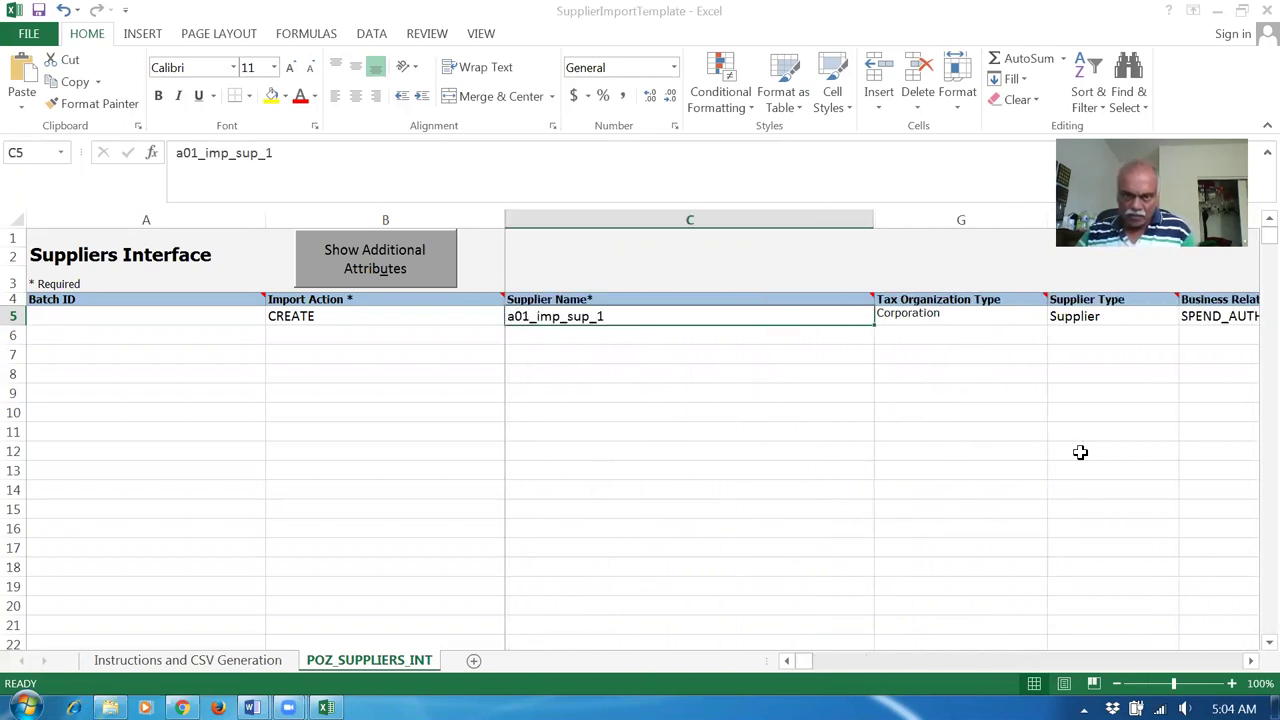
Show the additional attribute columns and clear Supplier Number 3997 from E5
click(374, 261)
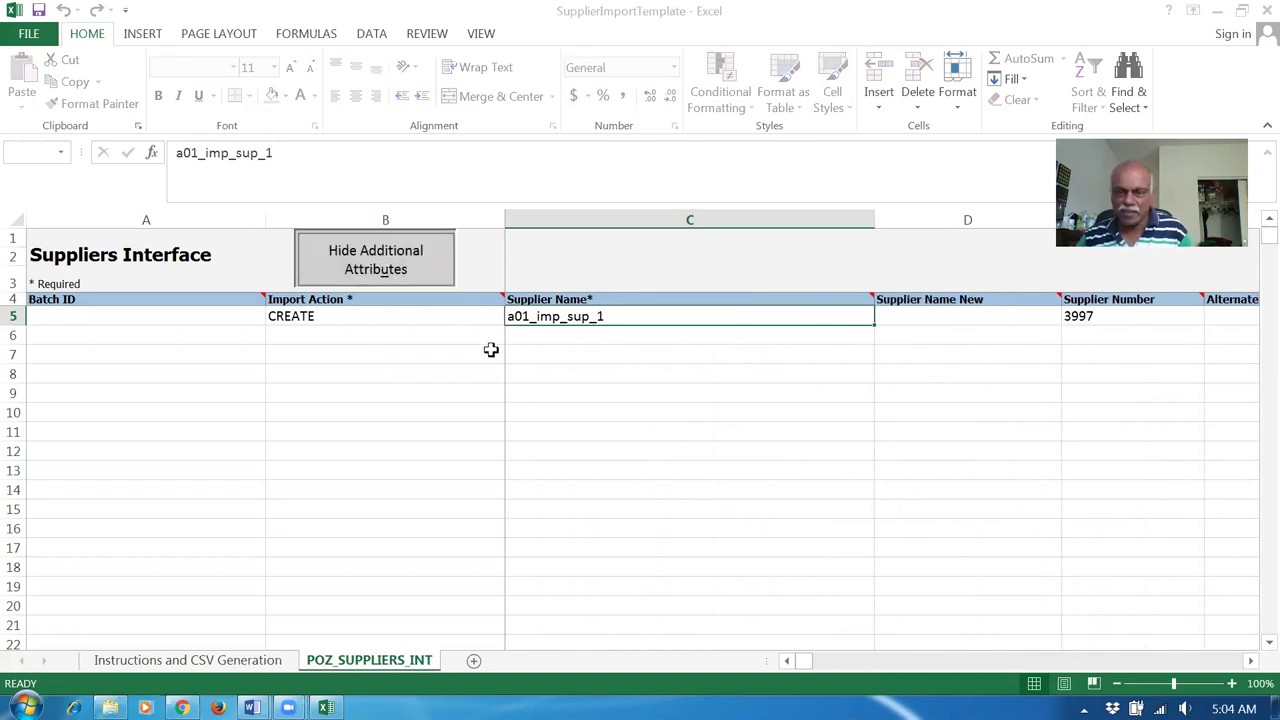
click(911, 316)
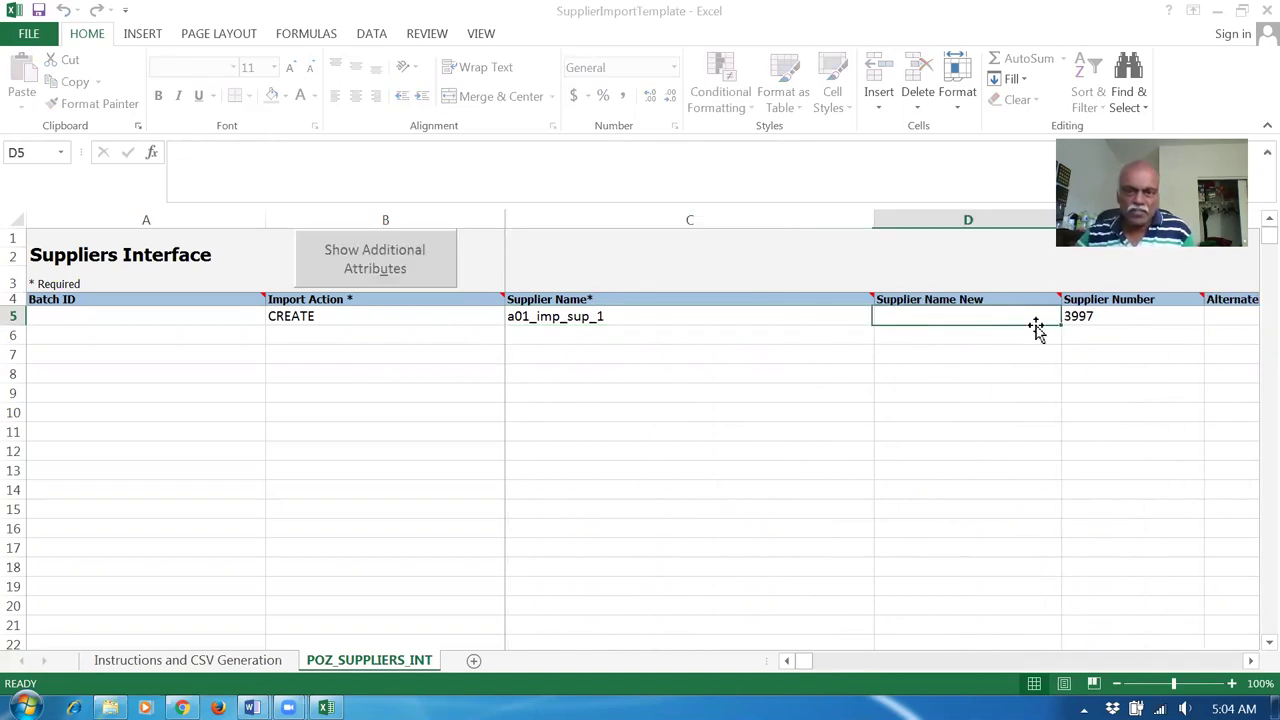
click(1141, 315)
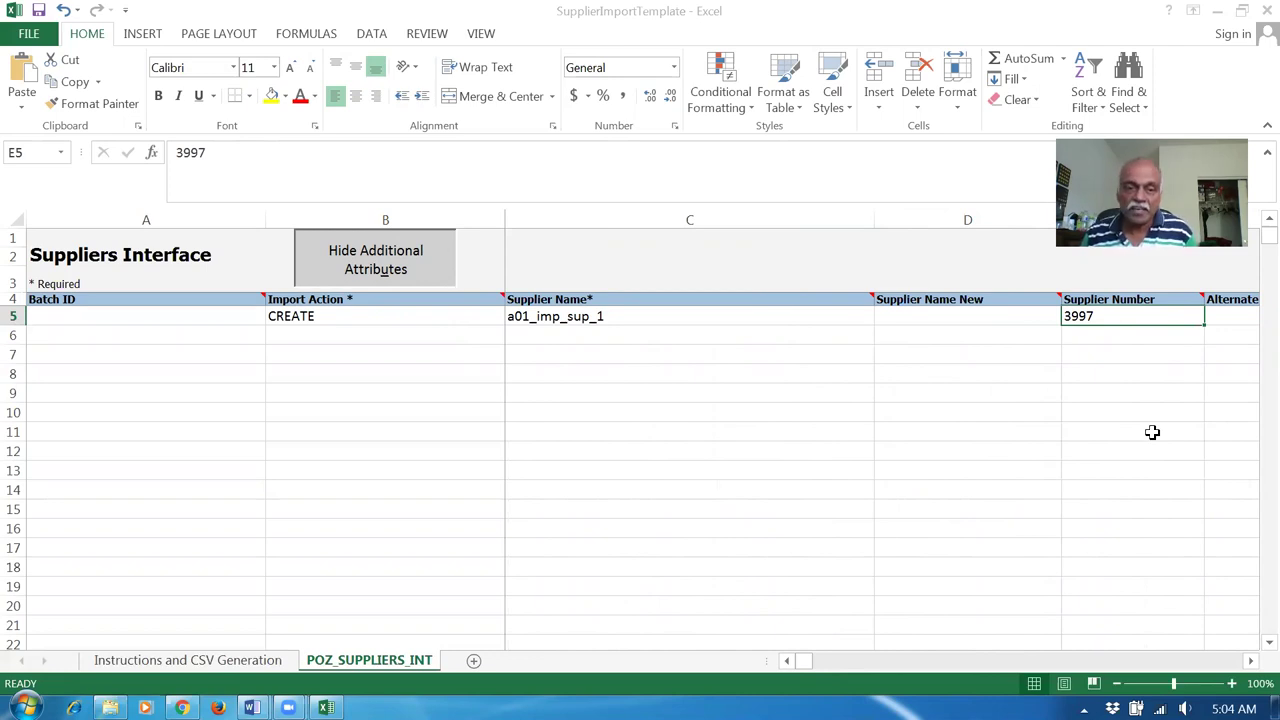
key(Delete)
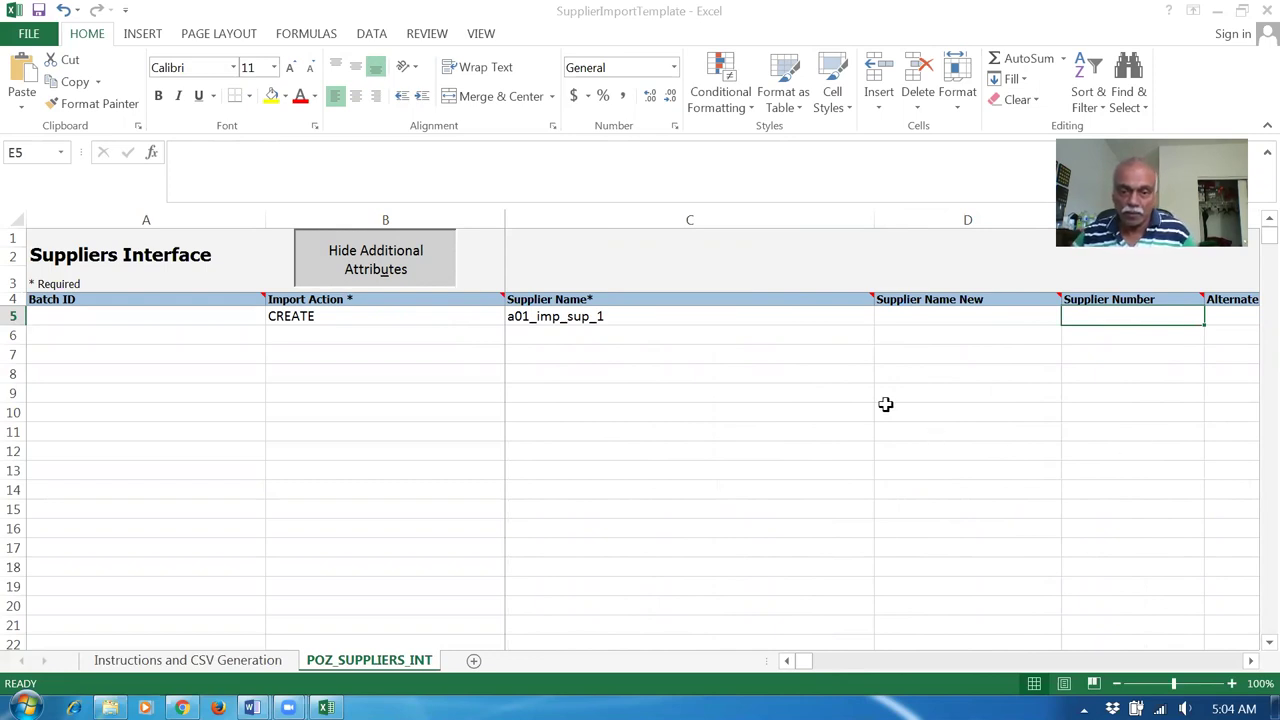
click(772, 319)
key(Right)
key(Right)
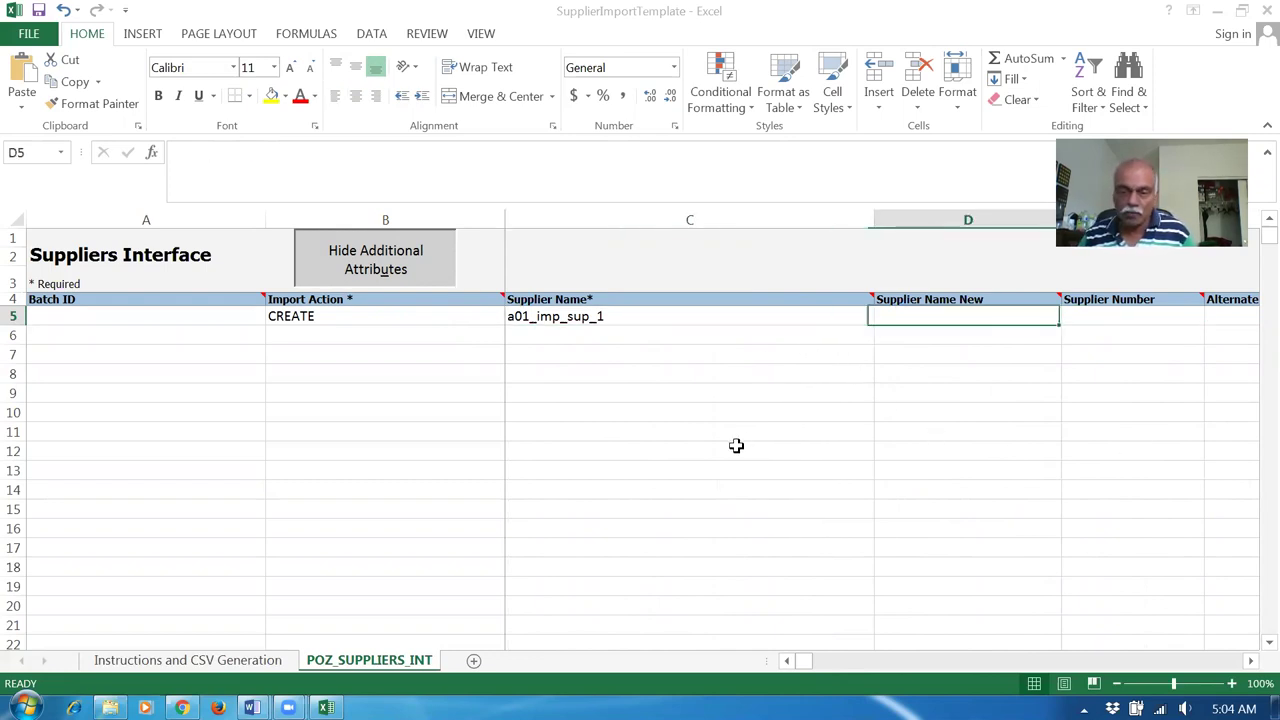
key(Left)
key(Left)
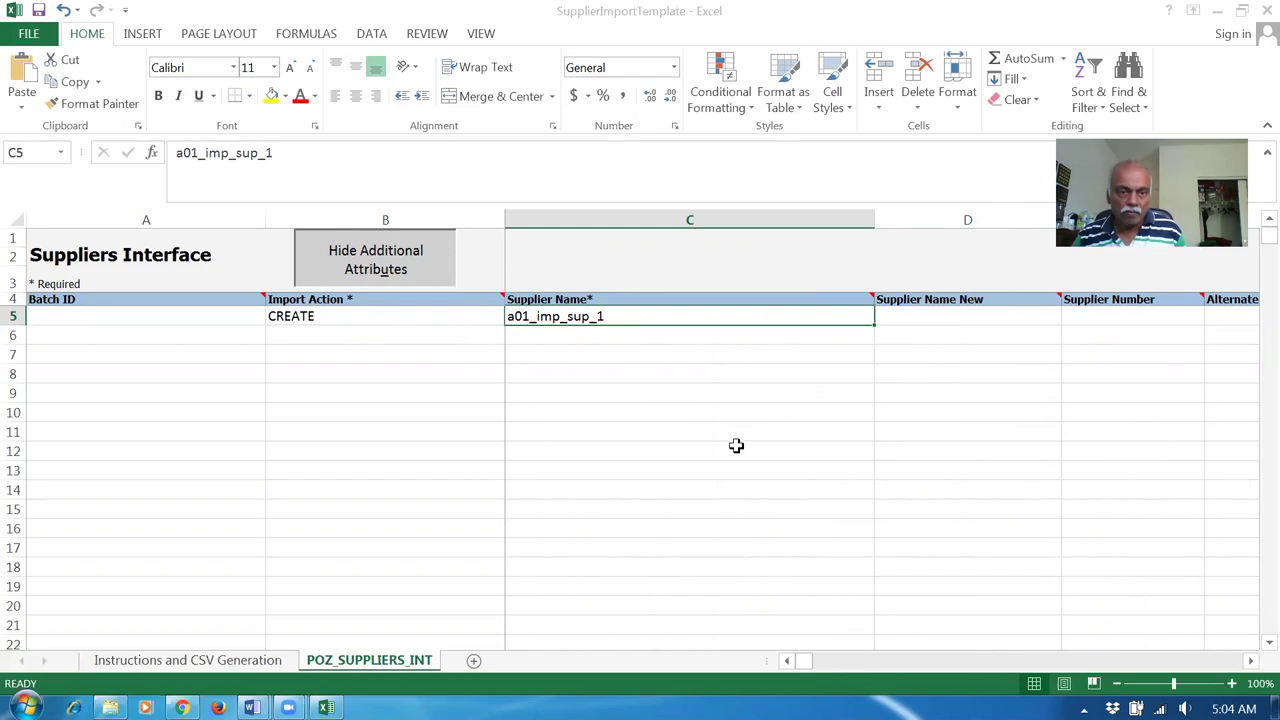
Save the workbook with Ctrl+S, accepting the personal-information warning
click(94, 317)
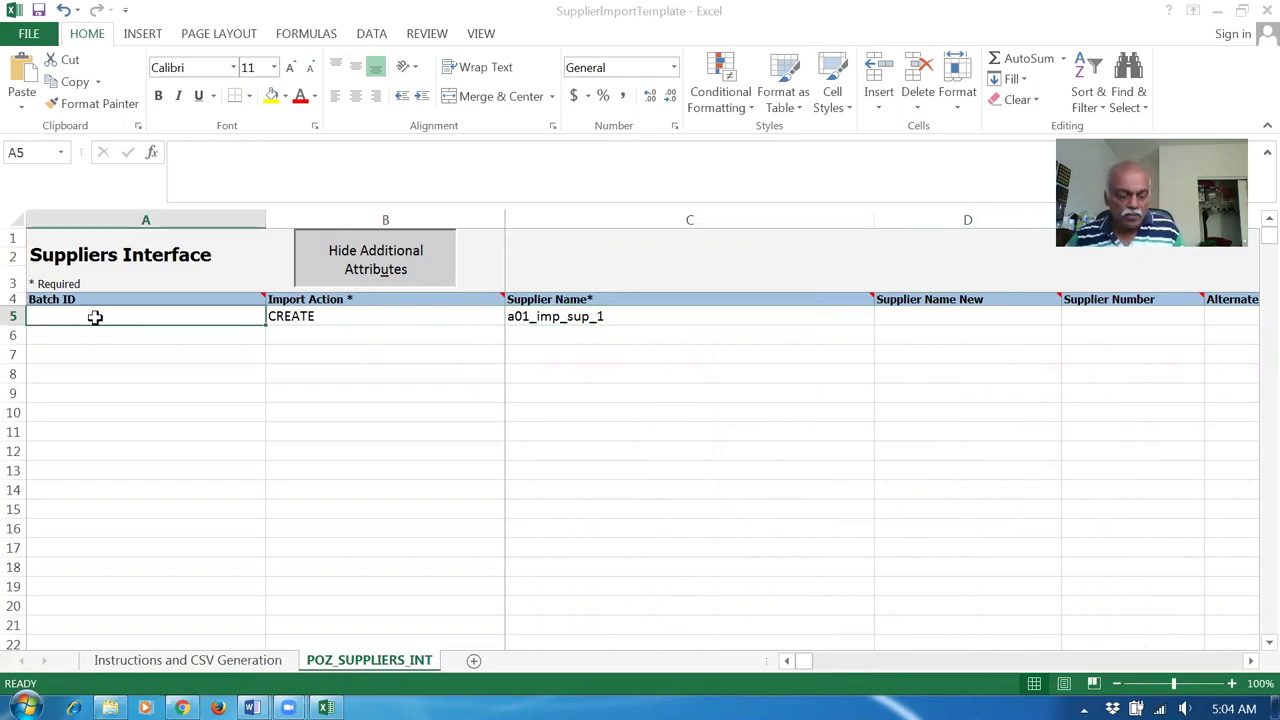
key(ctrl+s)
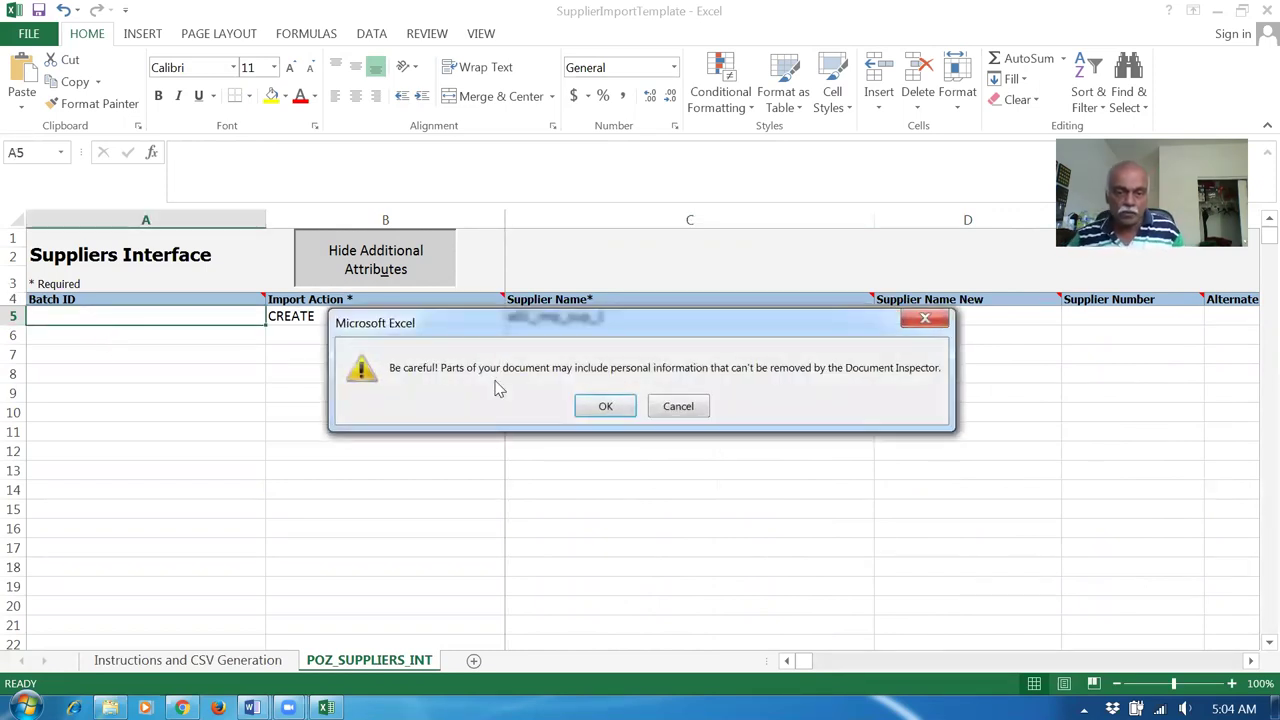
click(605, 406)
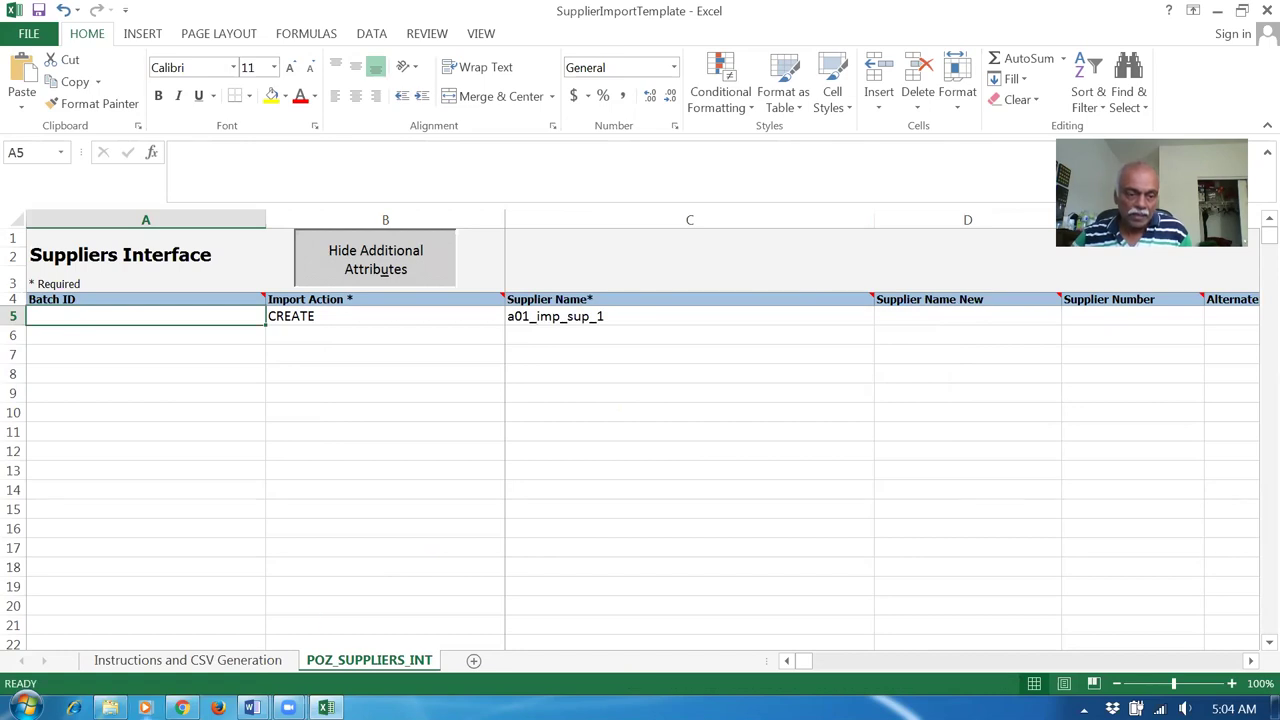
click(110, 707)
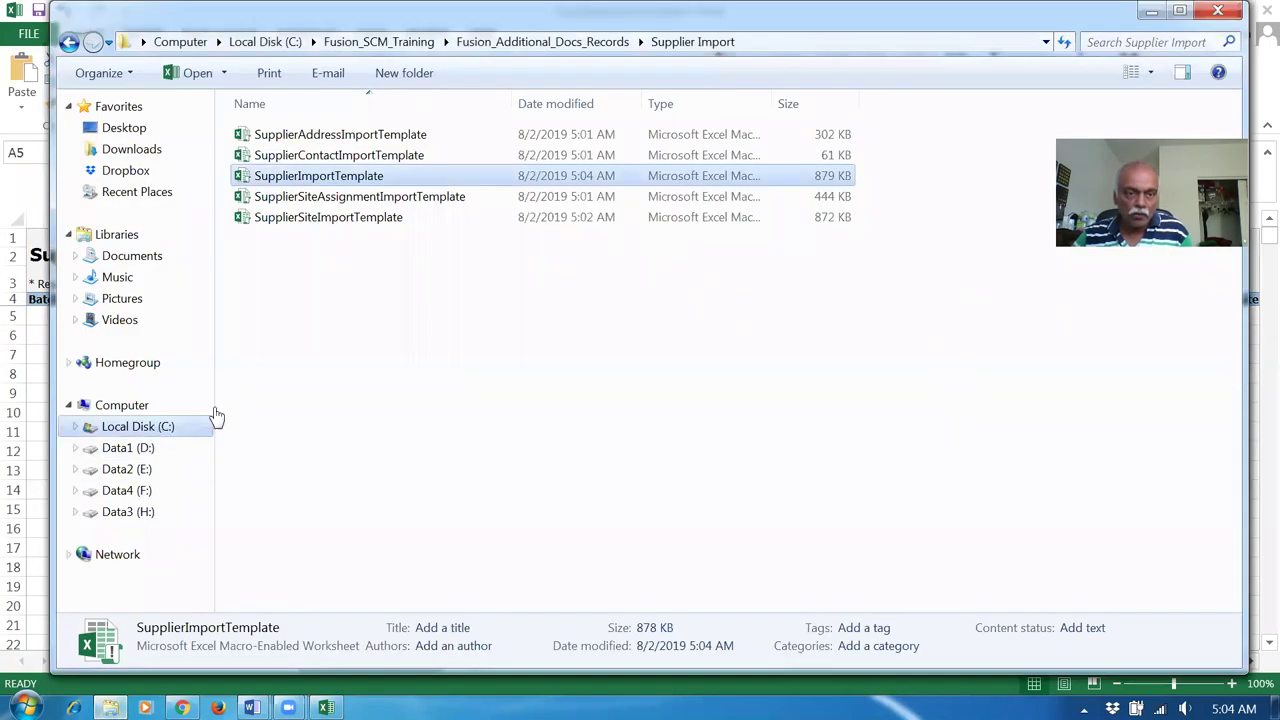
Create a folder named Sup_Import on Local Disk (C:) and switch back to Excel
click(212, 420)
click(305, 341)
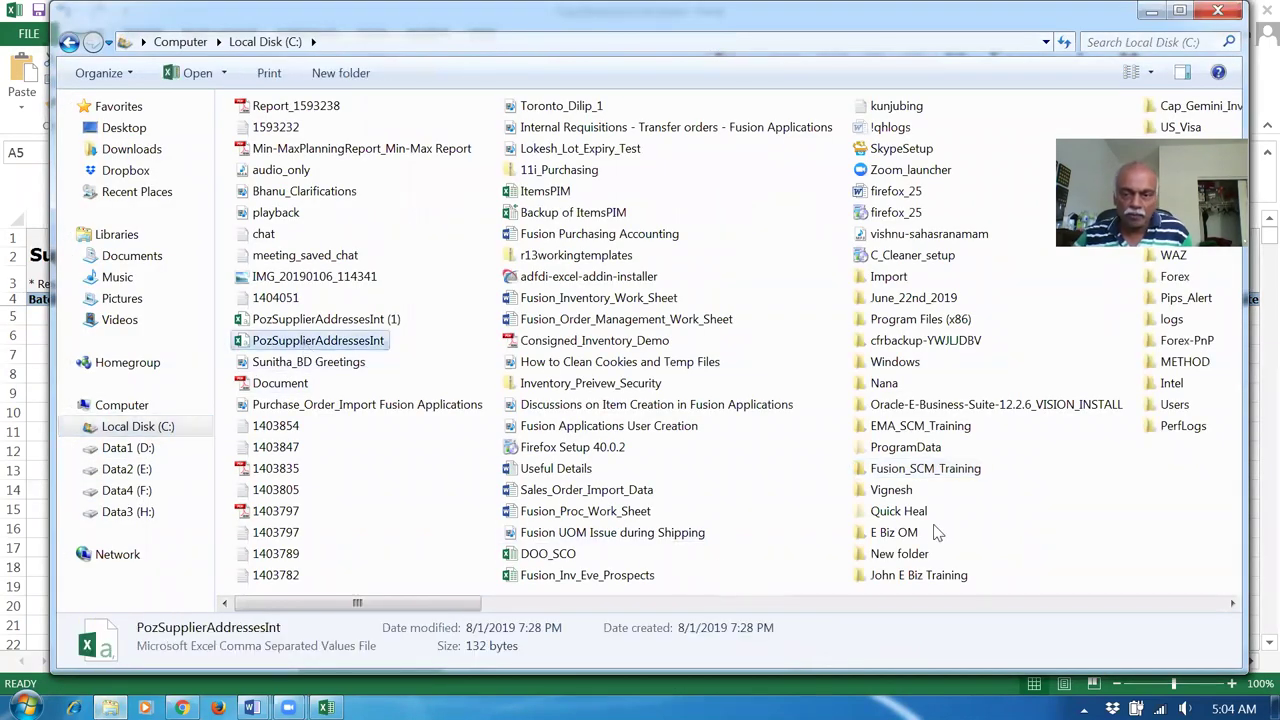
click(988, 530)
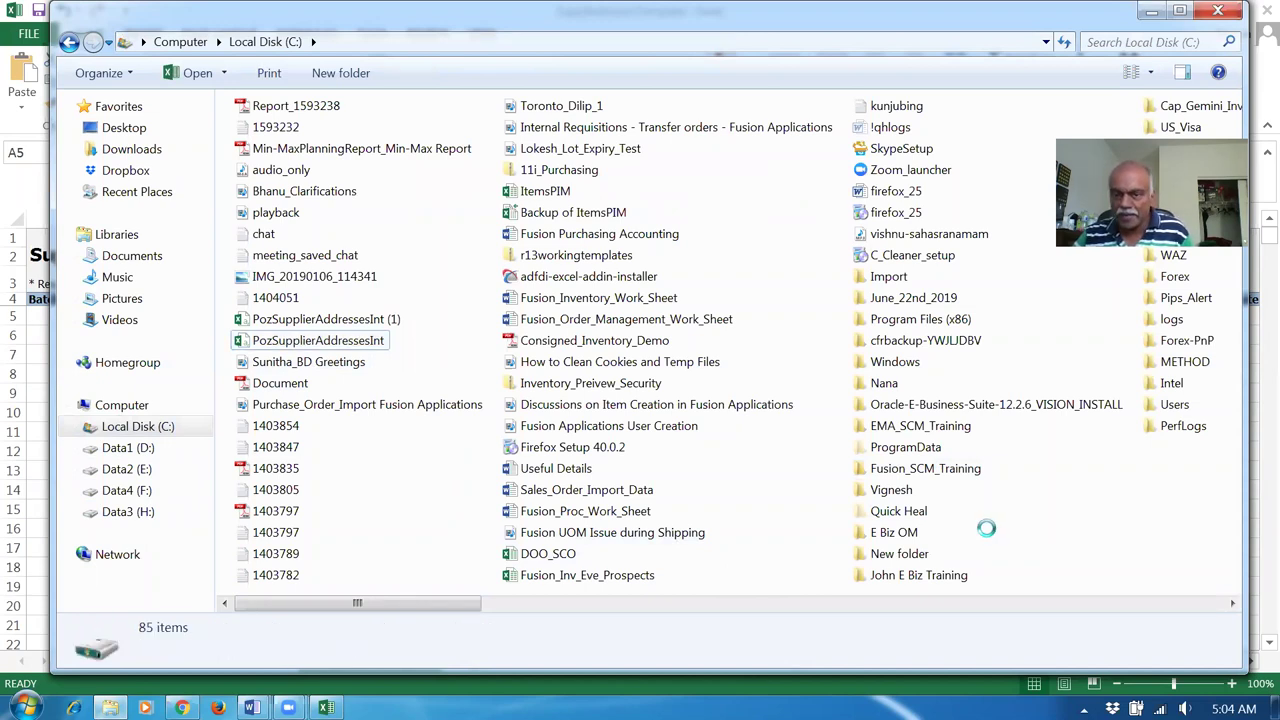
right_click(987, 530)
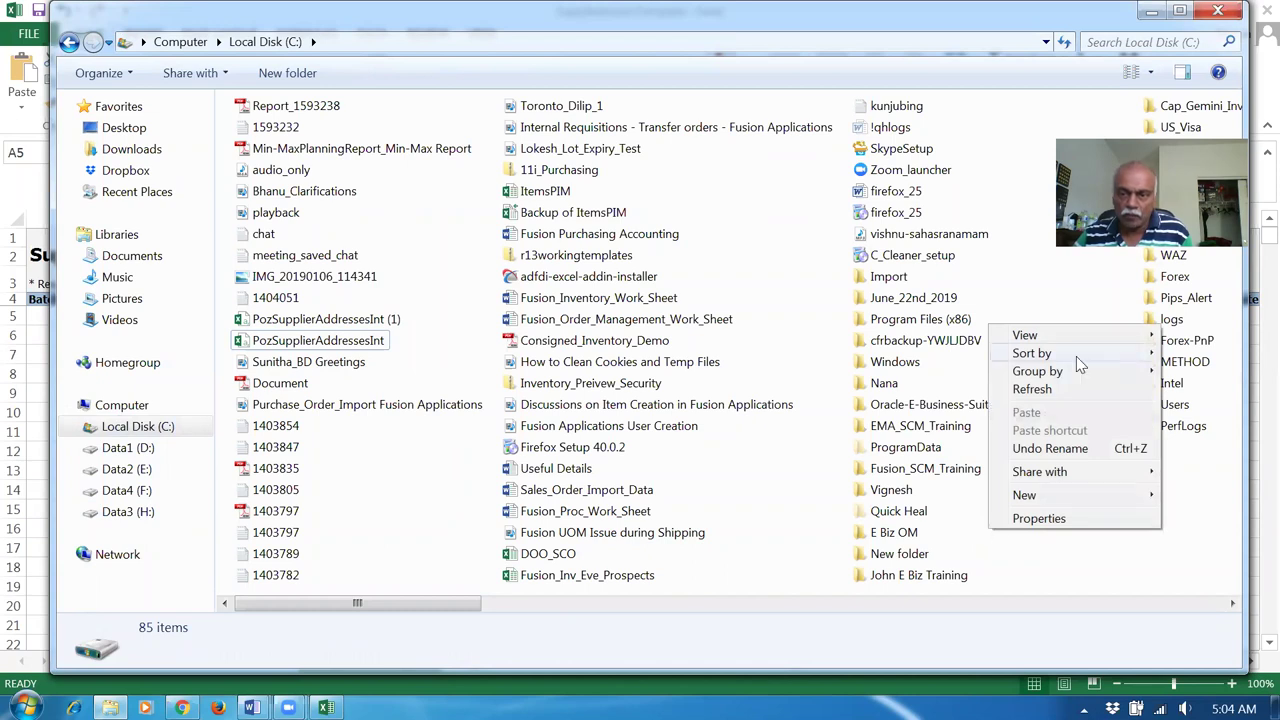
mouse_move(1030, 494)
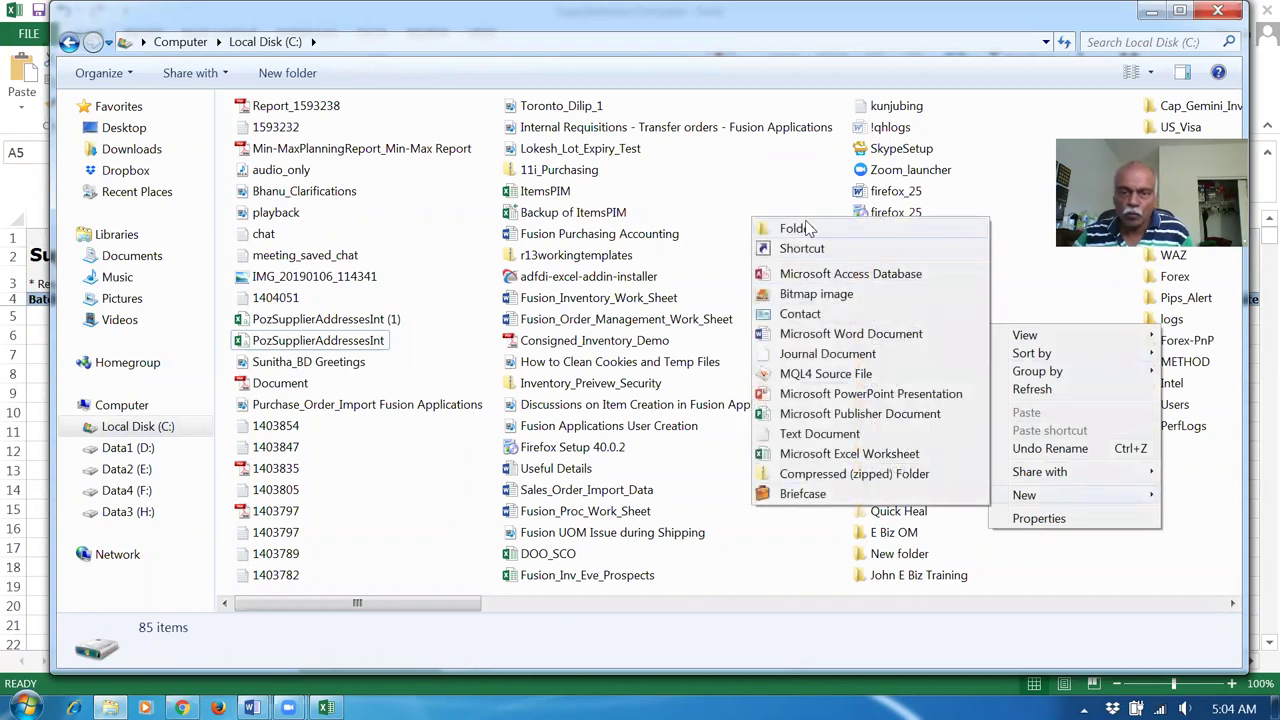
click(804, 228)
text(S)
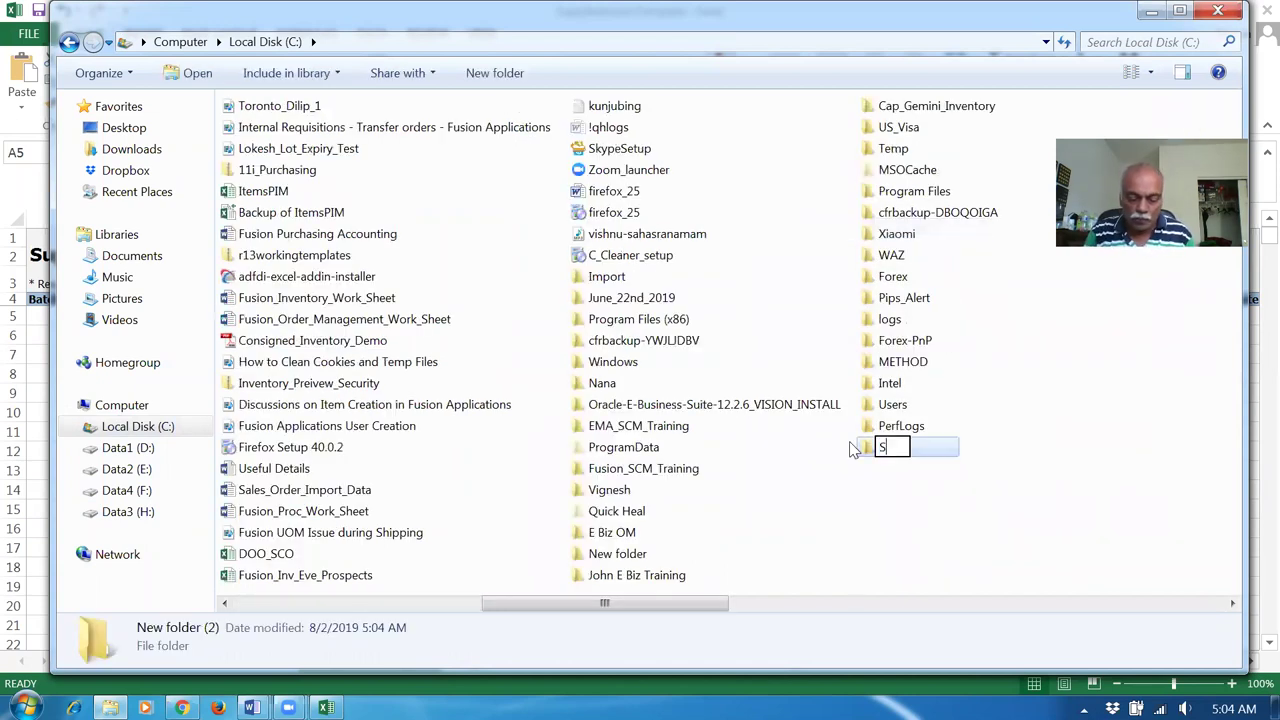
text(up_Import)
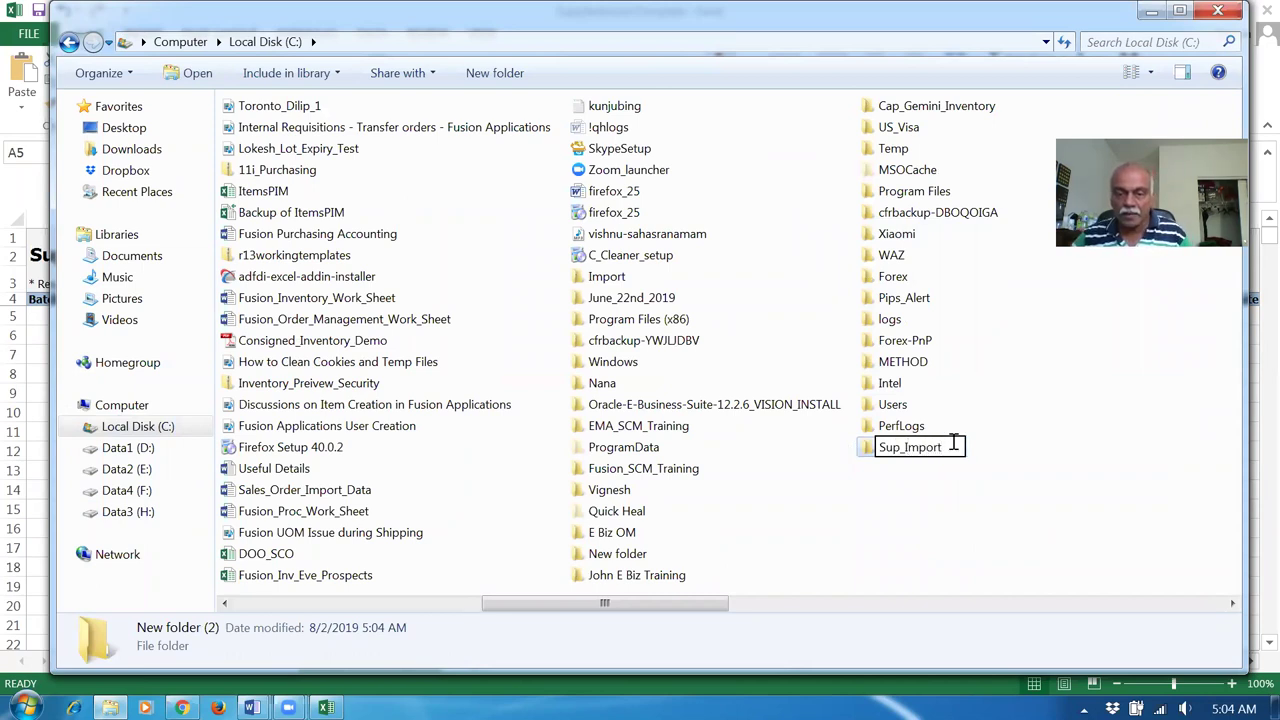
click(932, 518)
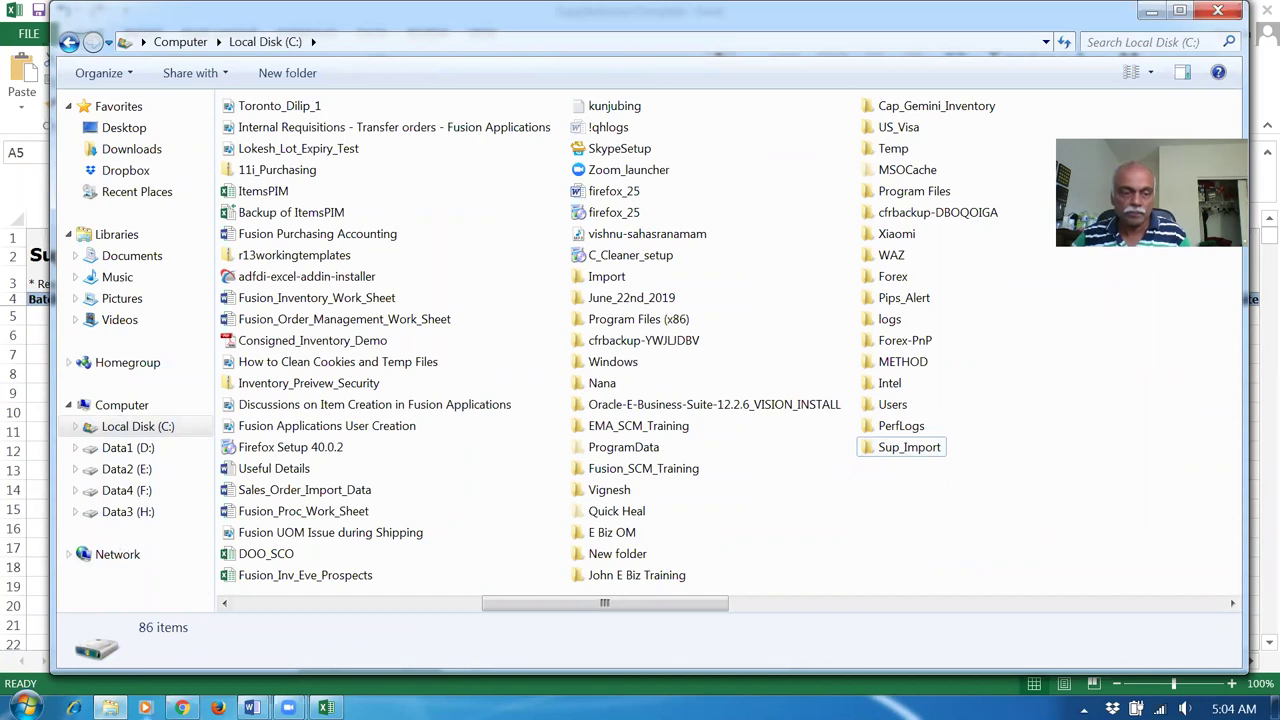
click(326, 707)
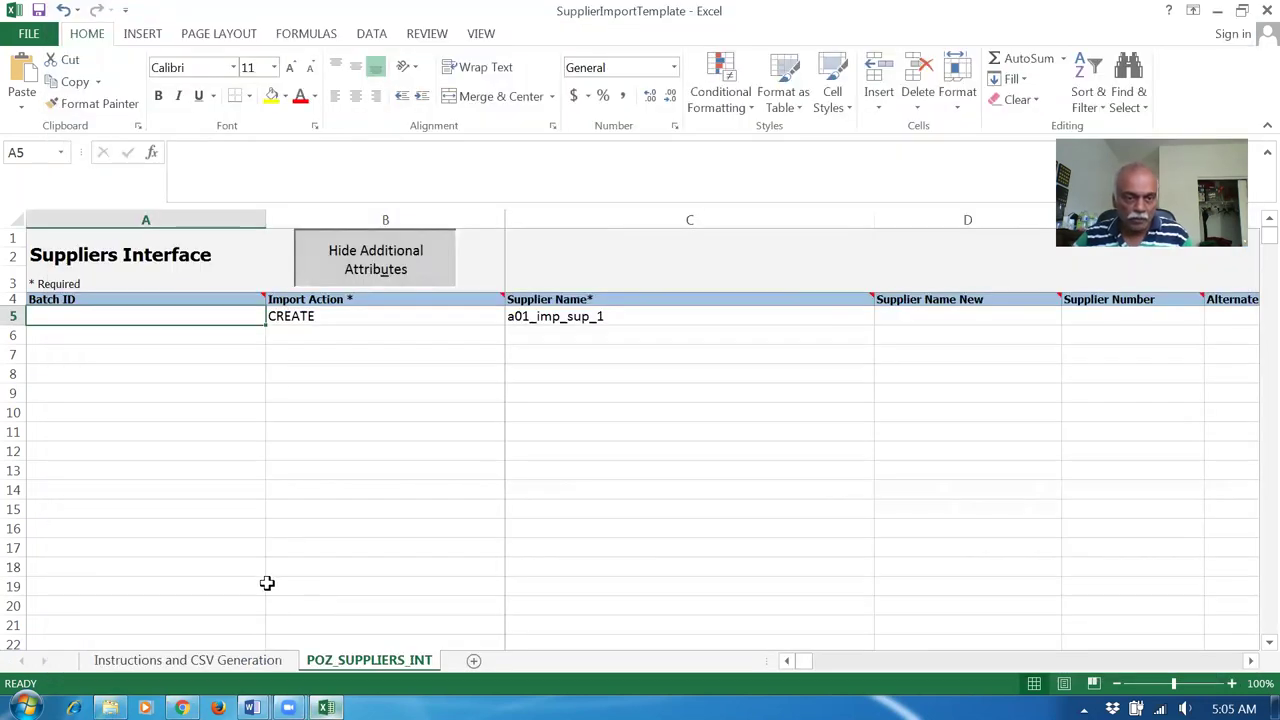
Scroll through the Instructions and CSV Generation sheet's revision history and loading recommendations
click(162, 662)
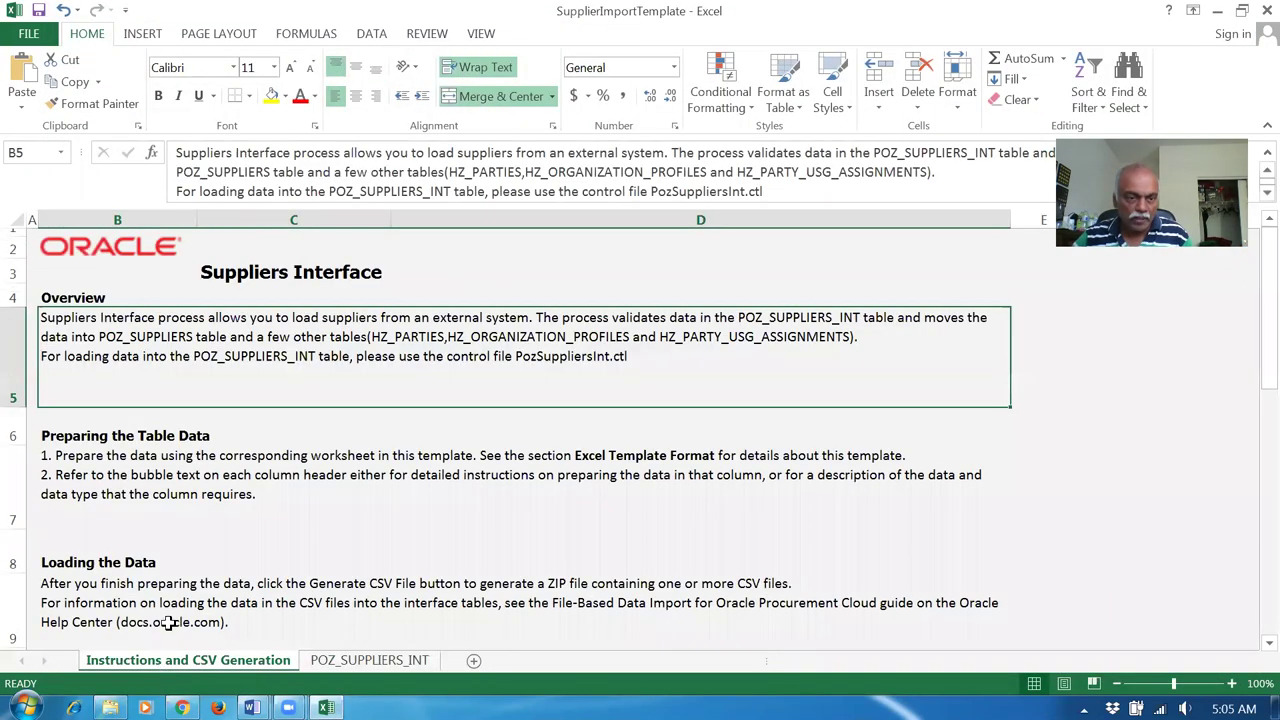
scroll(194, 528, down, 1)
scroll(194, 528, down, 1)
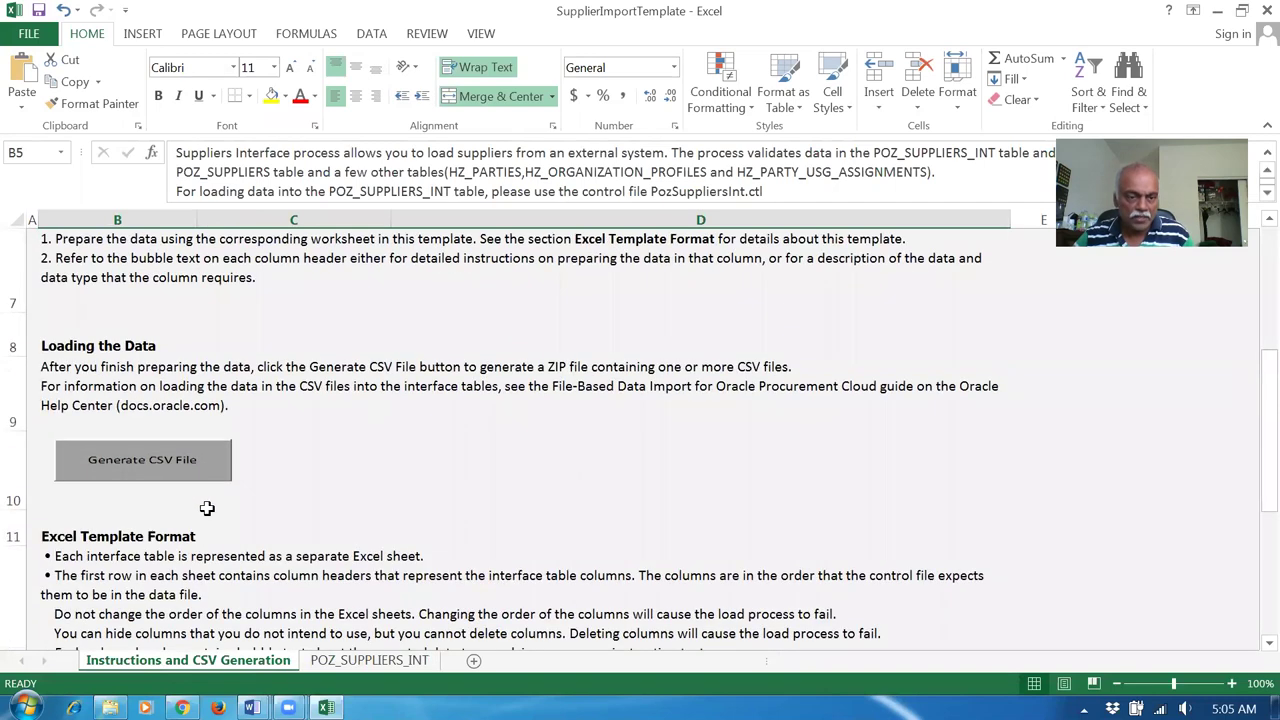
scroll(306, 467, down, 1)
scroll(308, 468, down, 3)
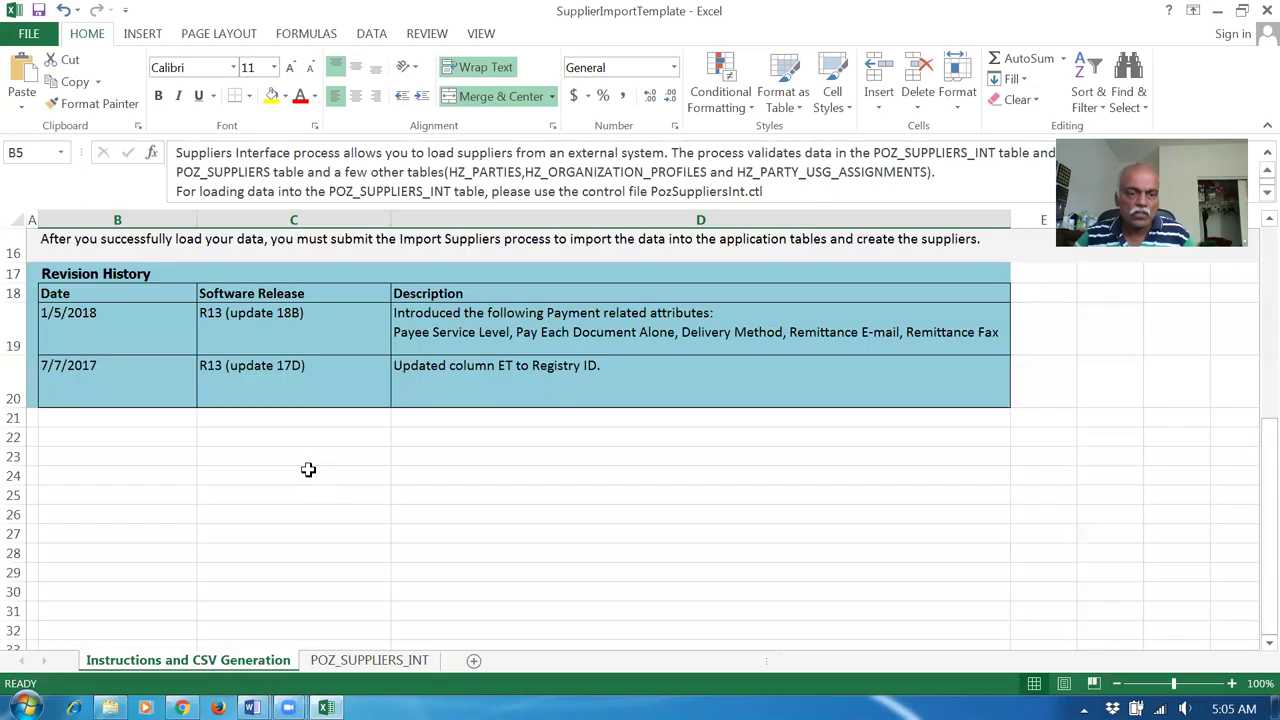
click(272, 340)
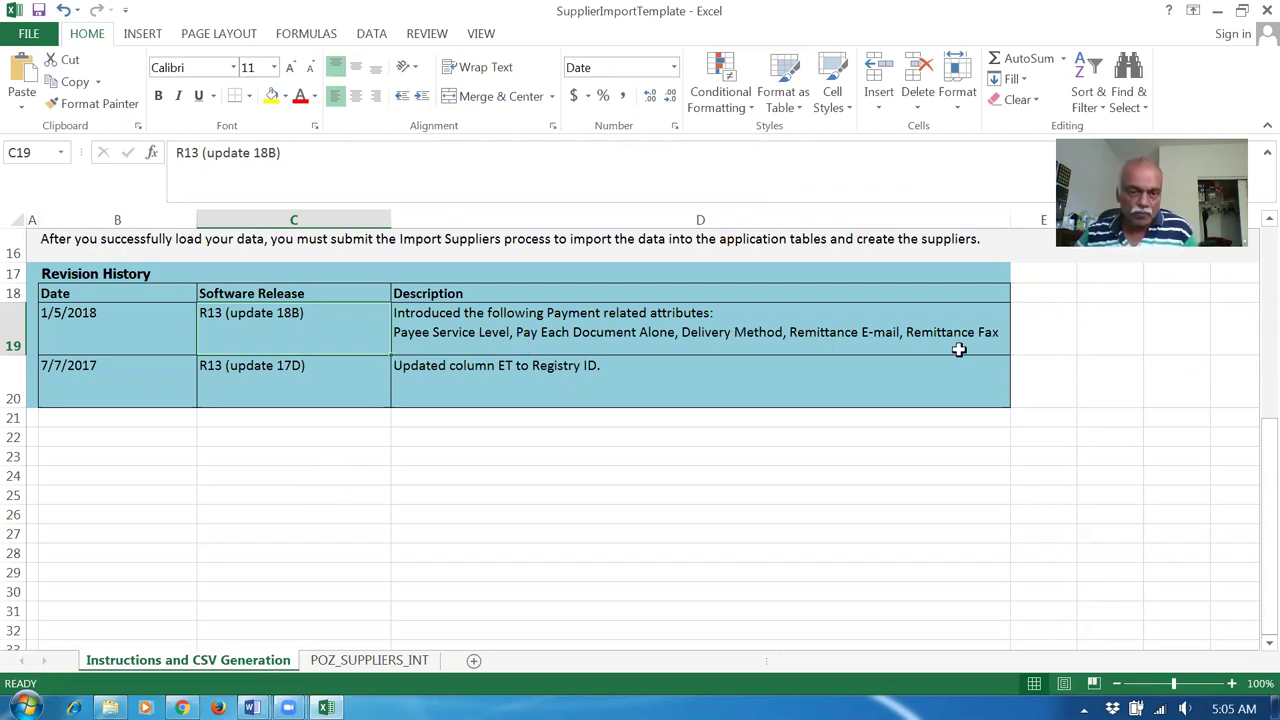
click(685, 343)
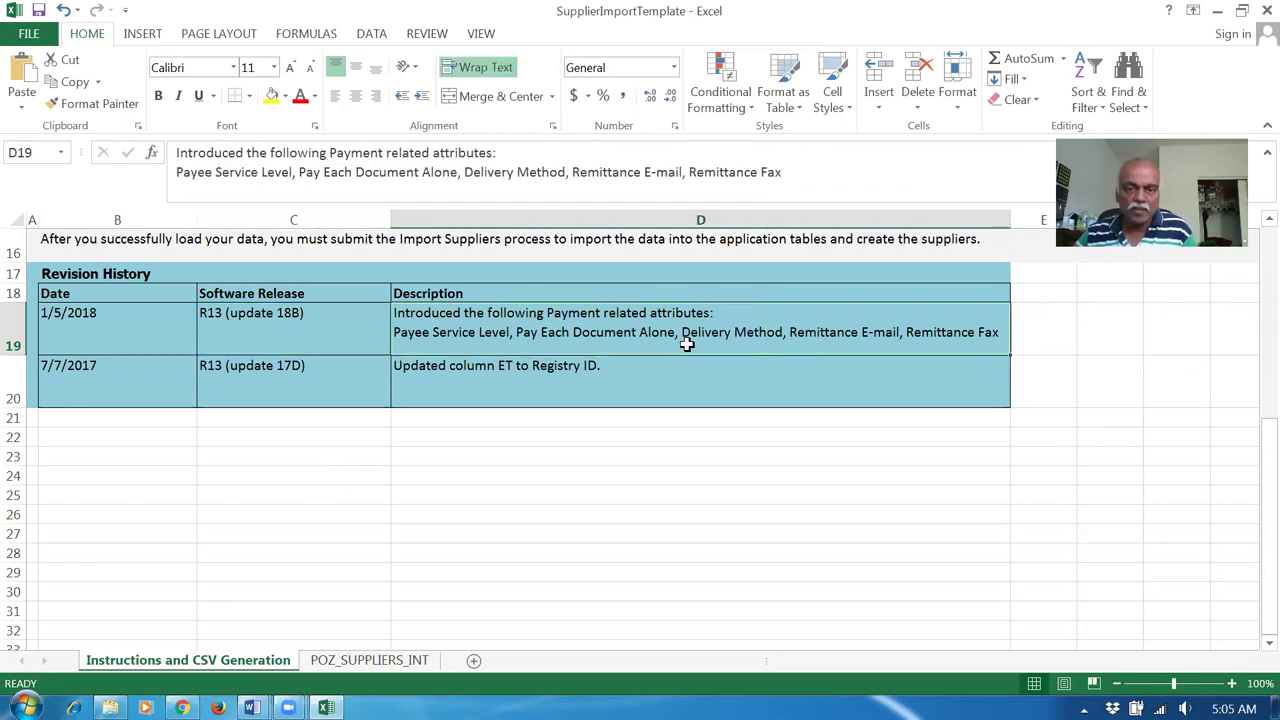
scroll(685, 343, up, 1)
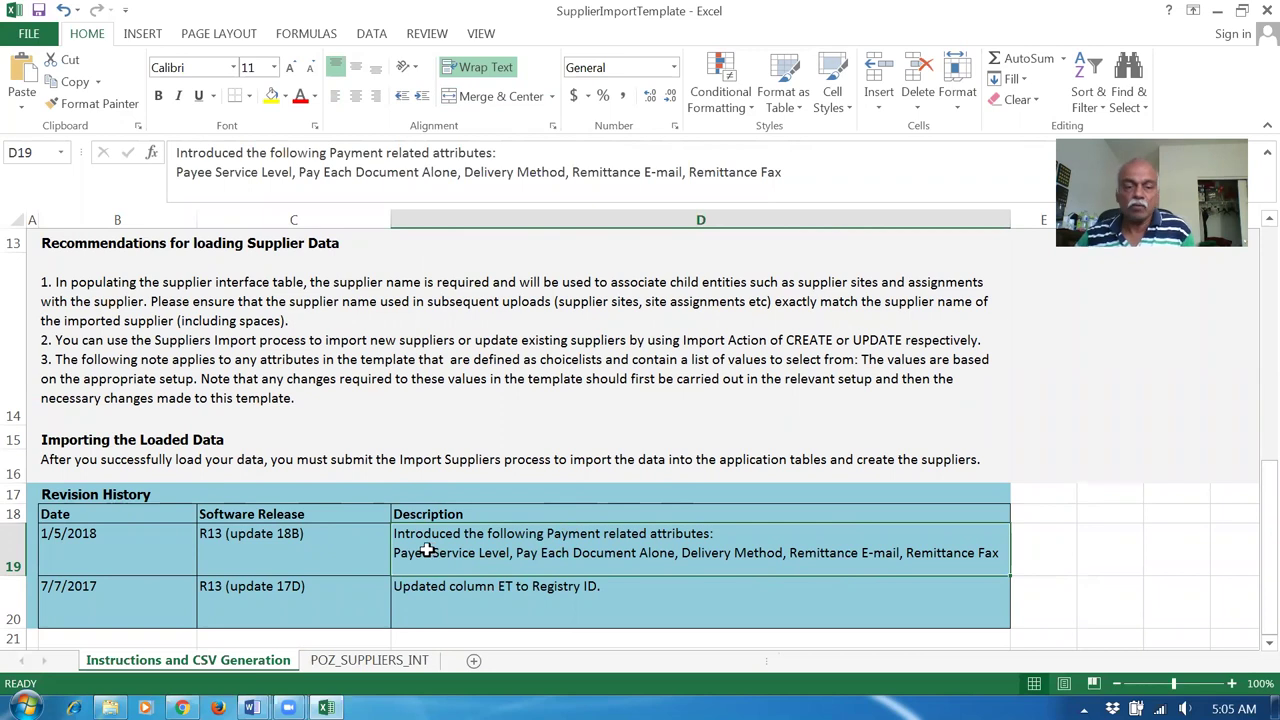
click(241, 415)
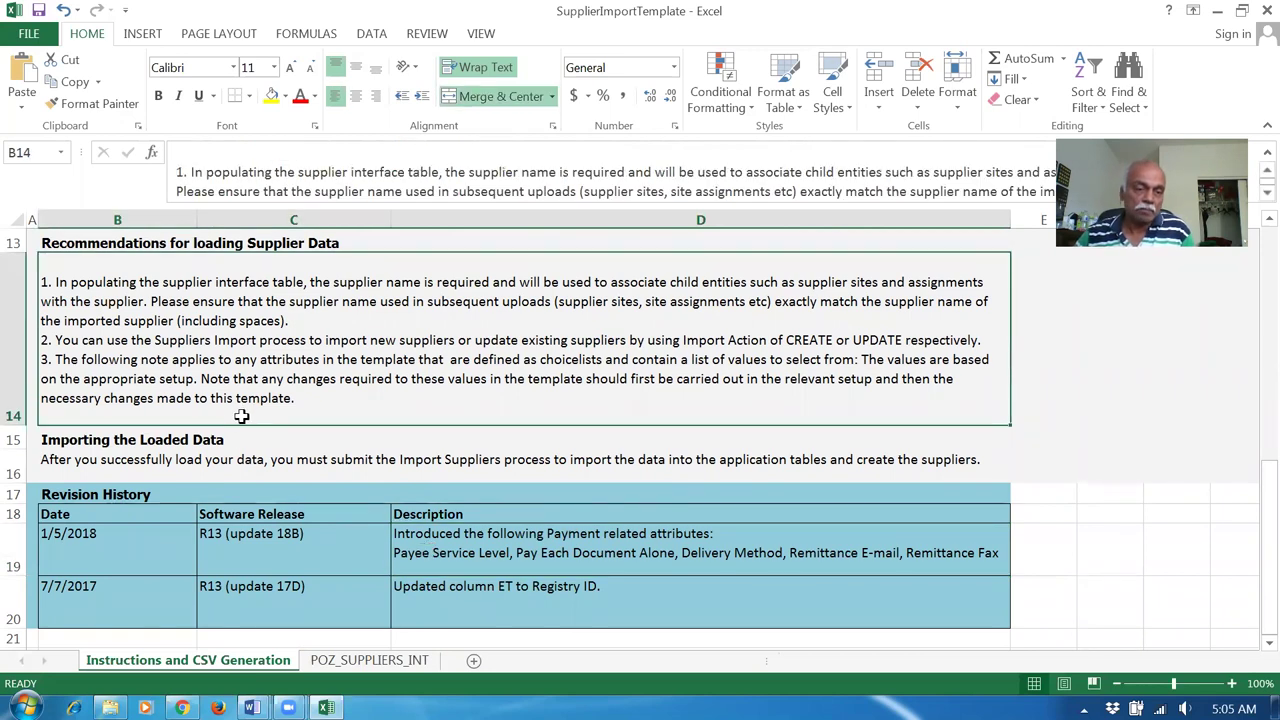
scroll(241, 415, down, 1)
scroll(241, 418, up, 3)
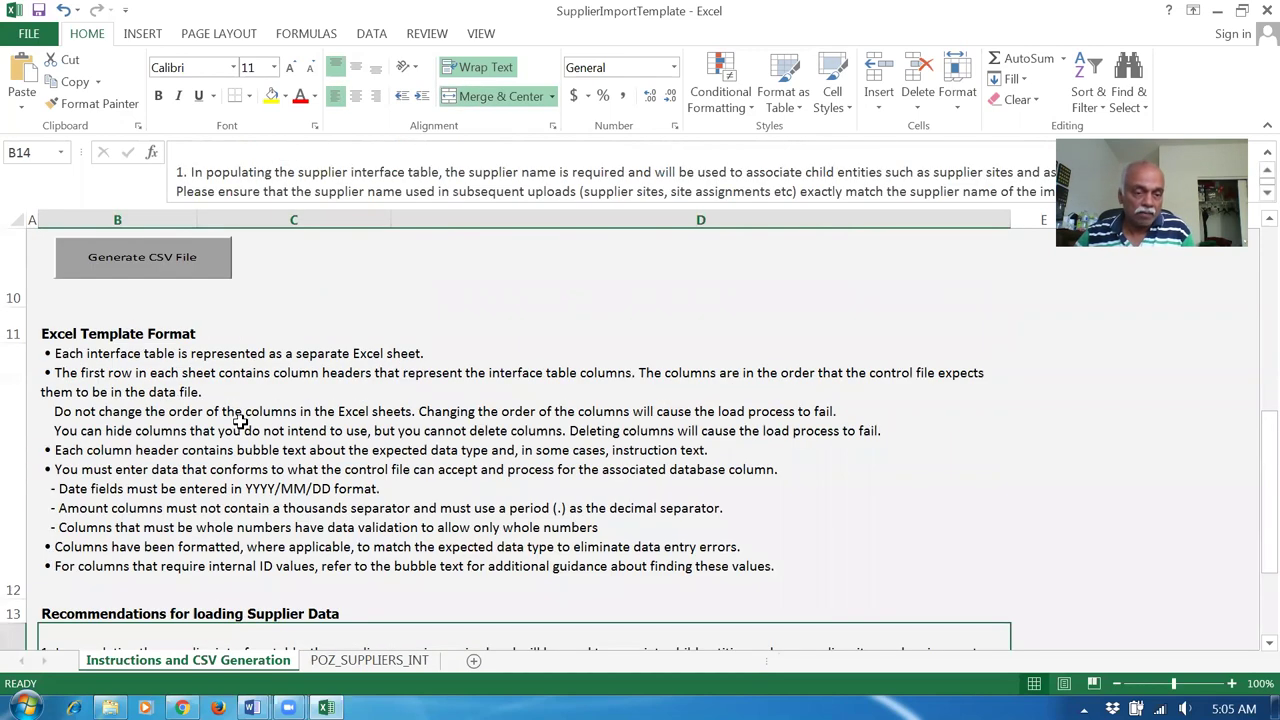
scroll(355, 472, down, 3)
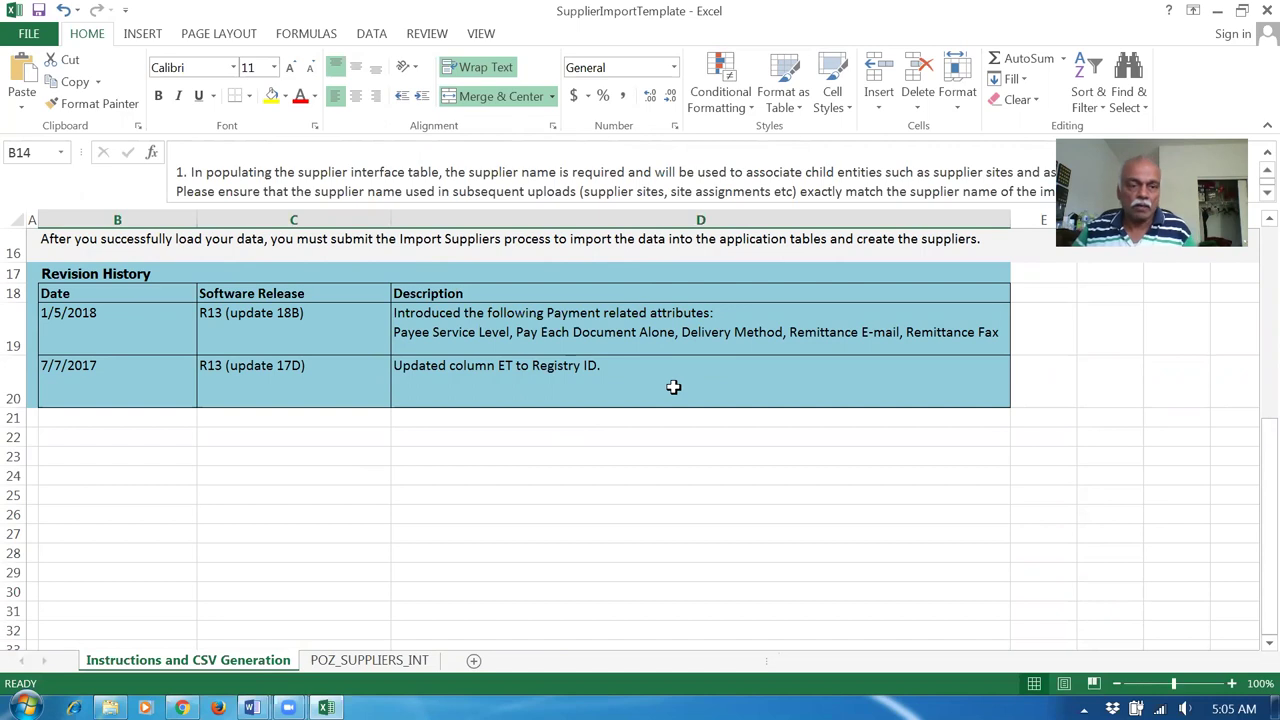
scroll(673, 387, up, 3)
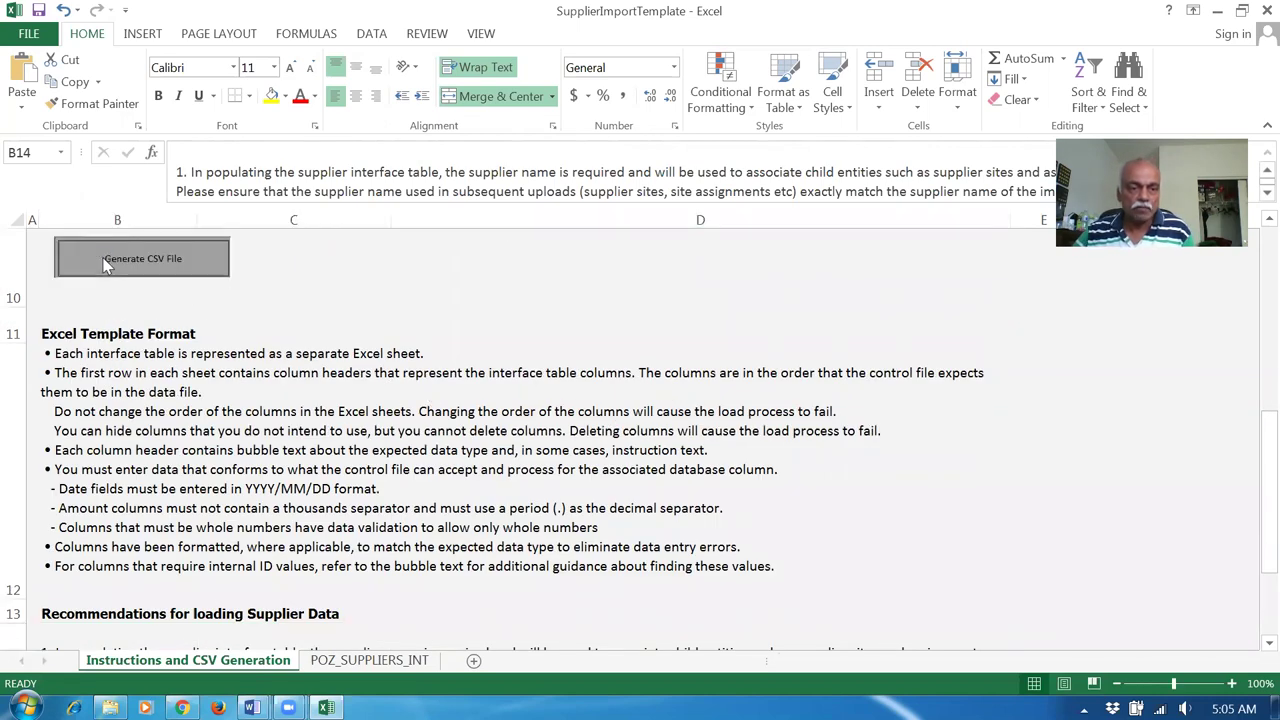
Generate the supplier CSV and save it with the a01_supplier ZIP in C:\Sup_Import
click(105, 260)
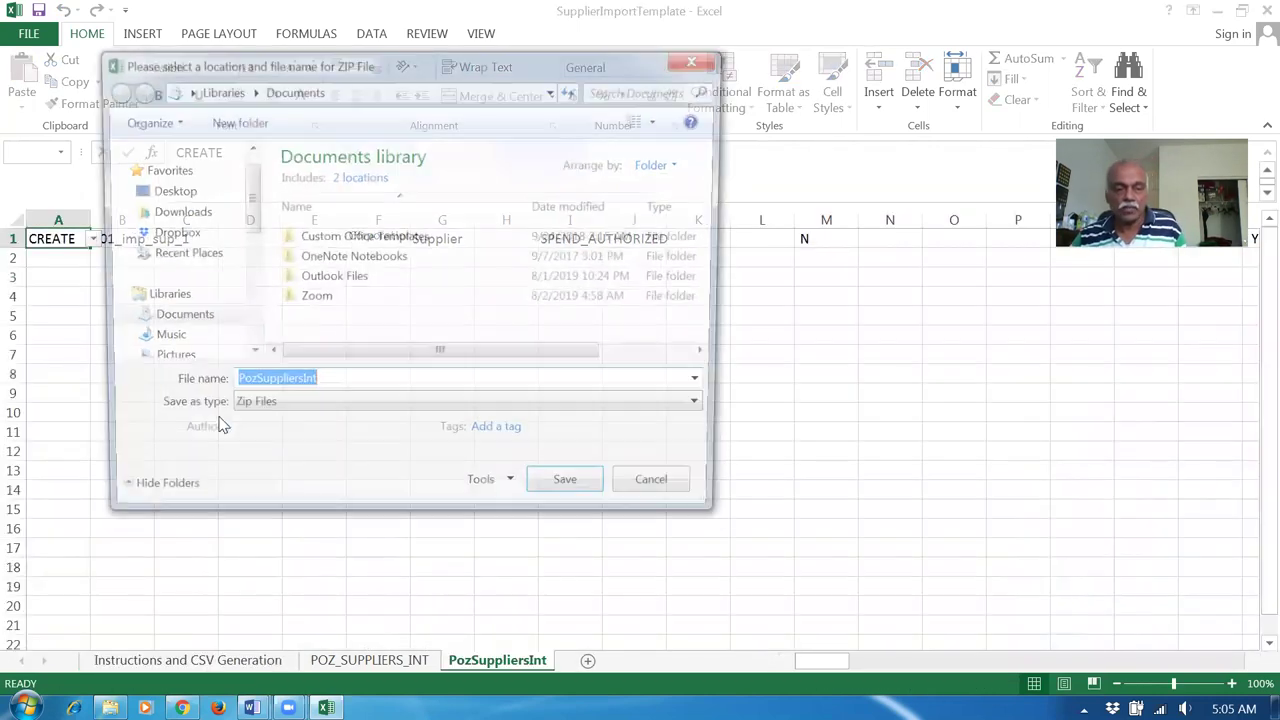
text(a01_supplier)
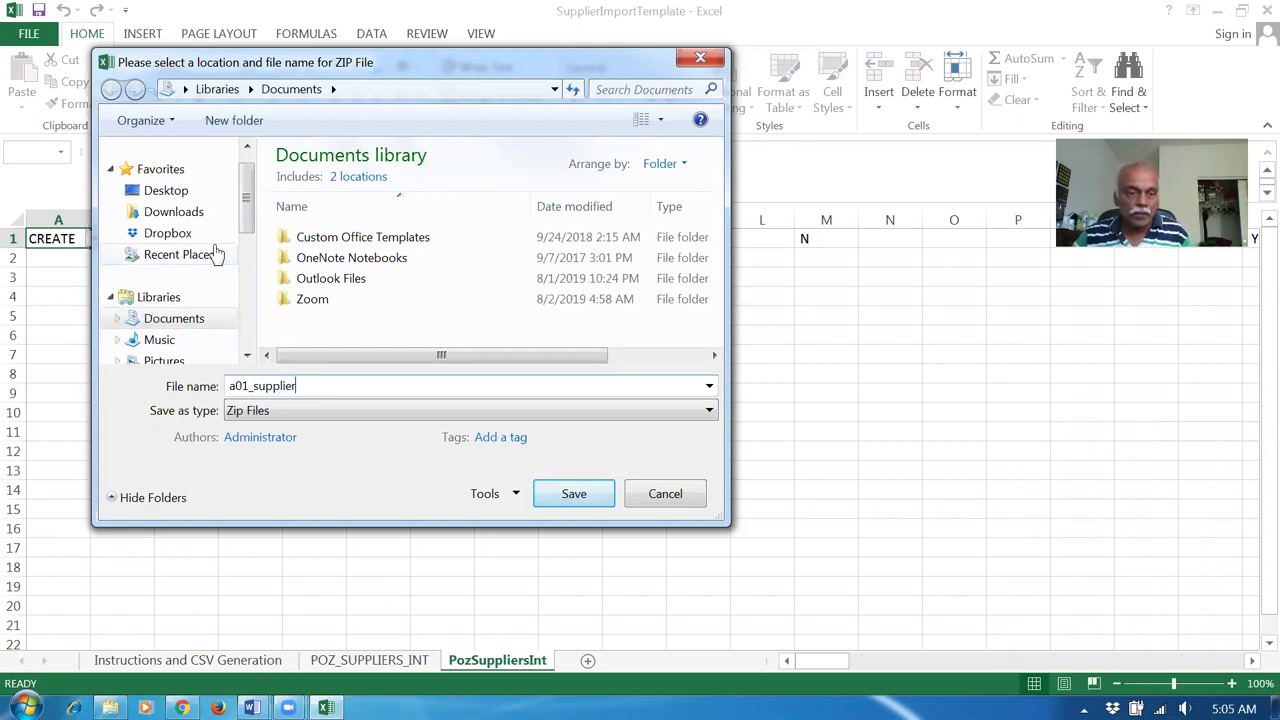
drag(244, 228, 216, 308)
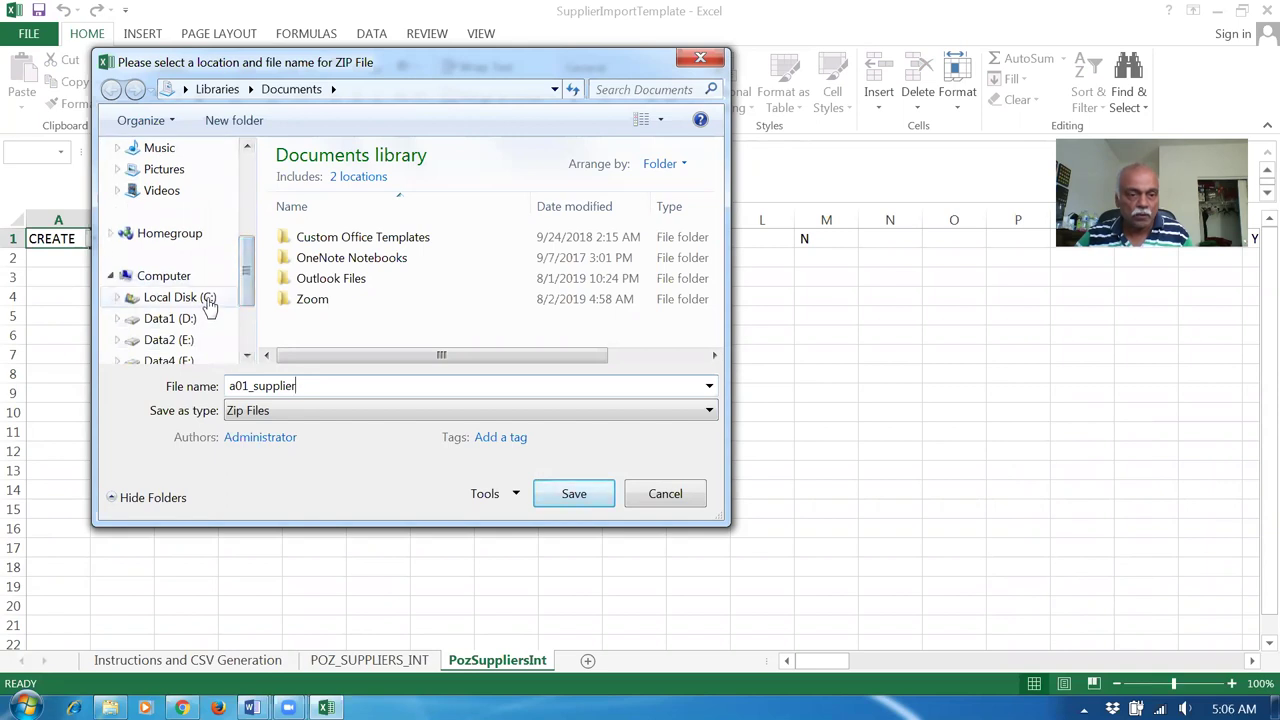
click(205, 298)
click(343, 322)
scroll(343, 323, down, 5)
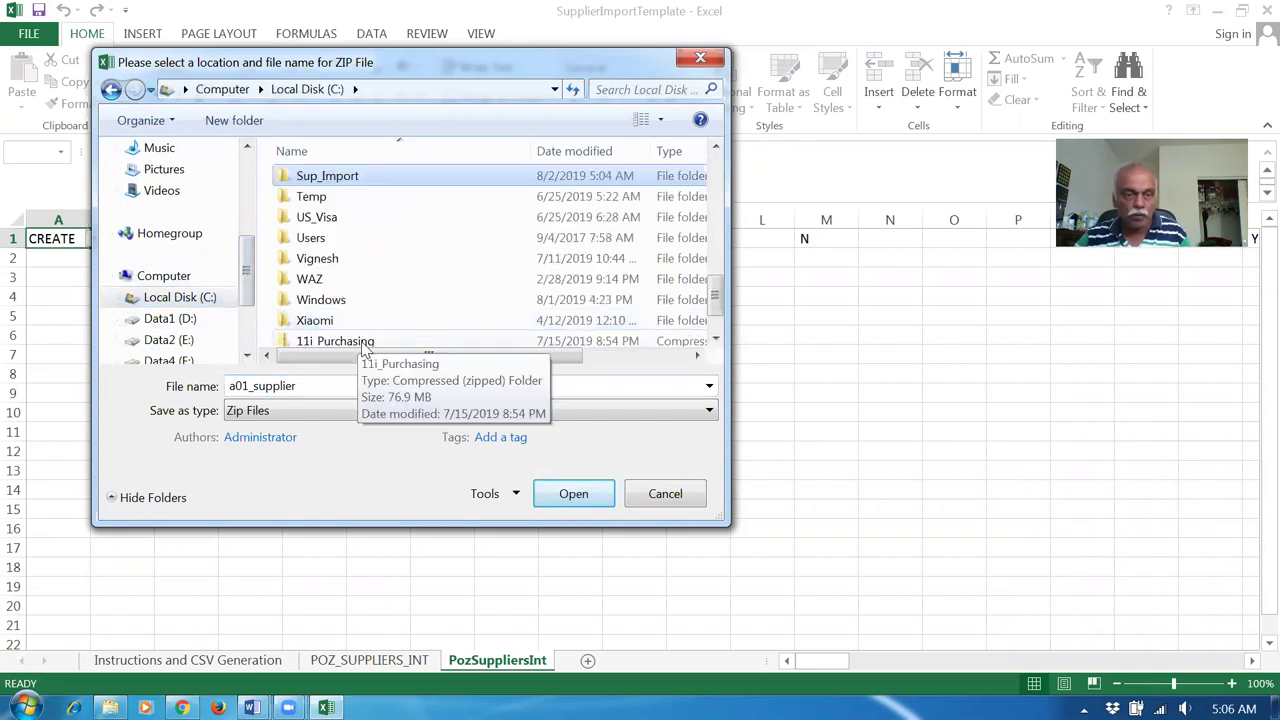
double_click(333, 183)
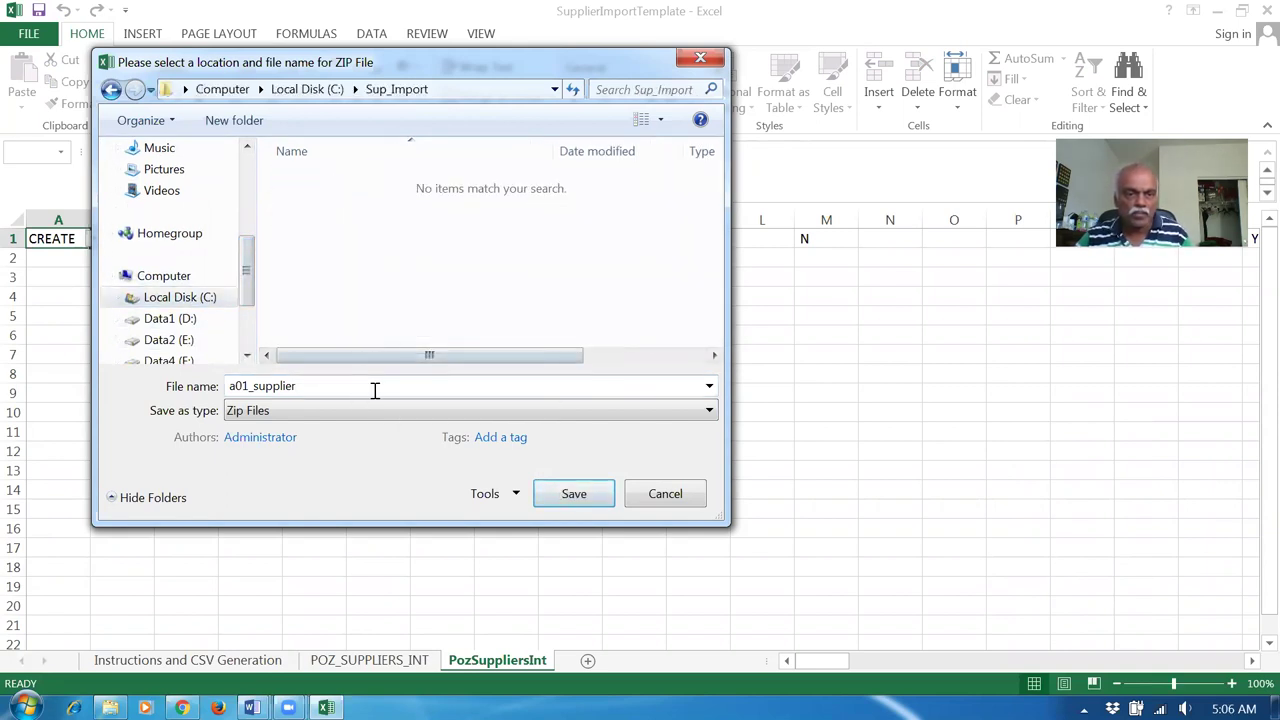
click(577, 493)
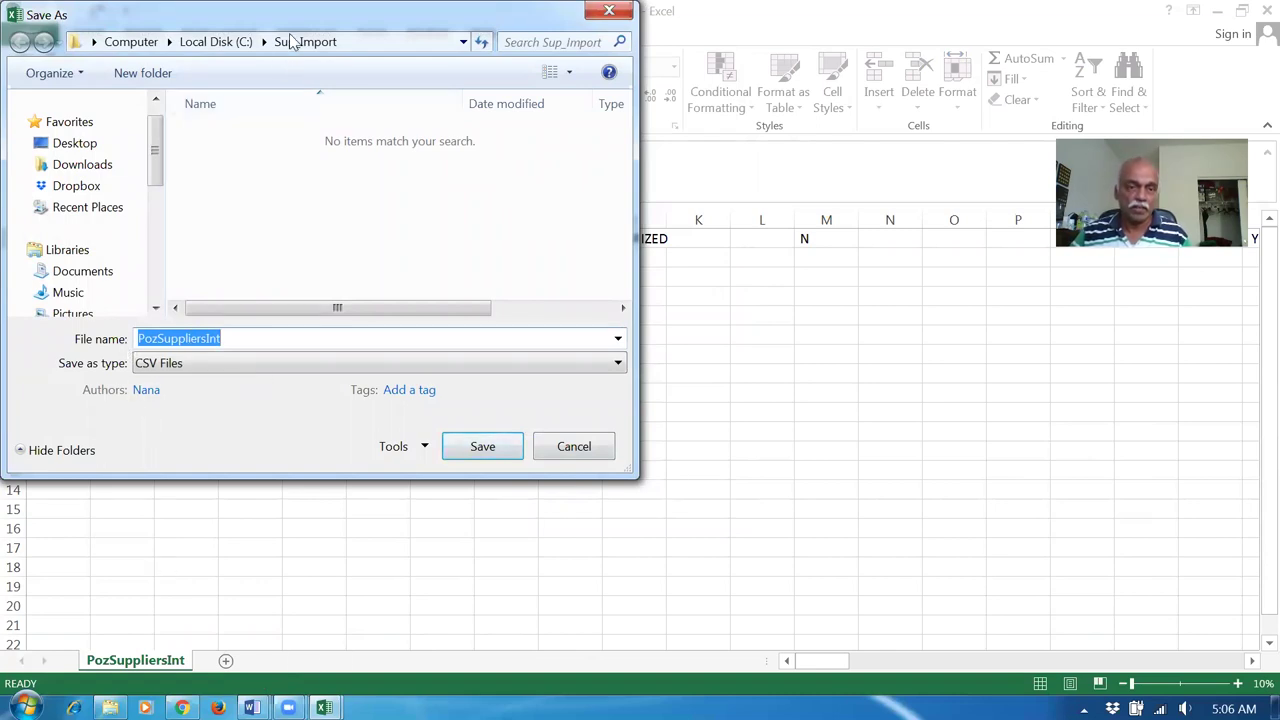
click(483, 447)
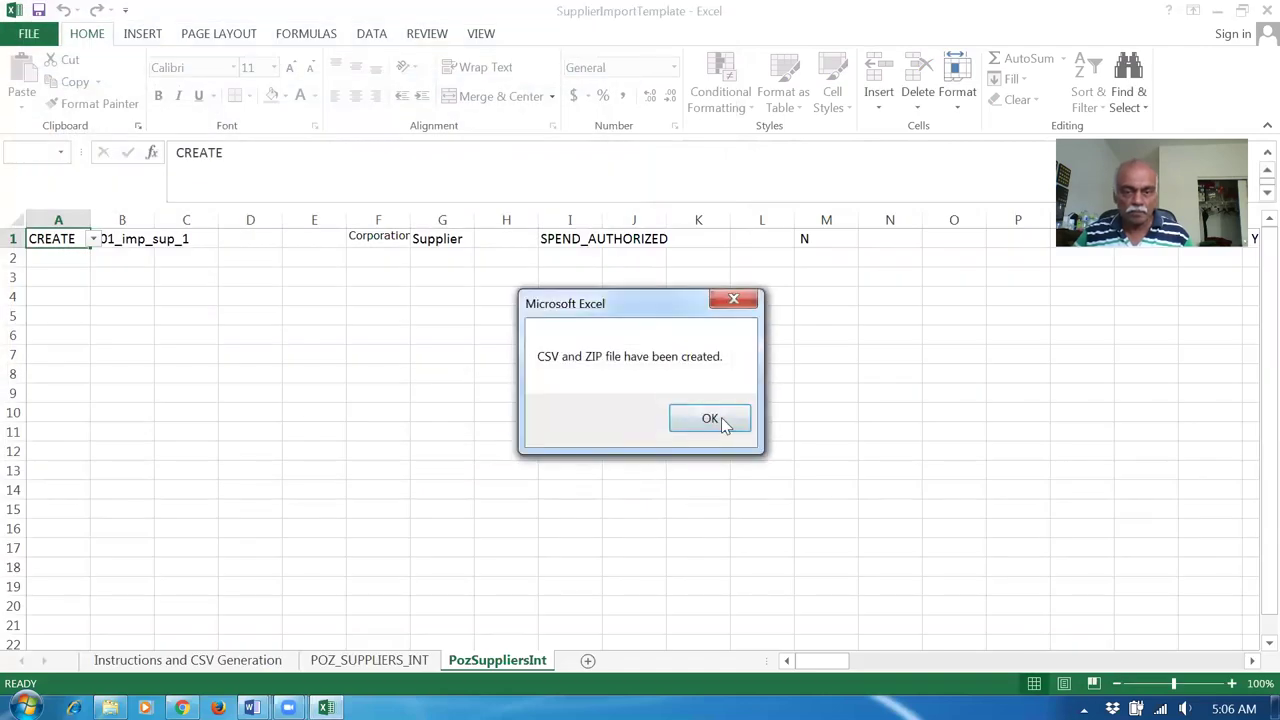
click(710, 418)
Close SupplierImportTemplate without saving and bring back the Oracle browser window
click(1264, 10)
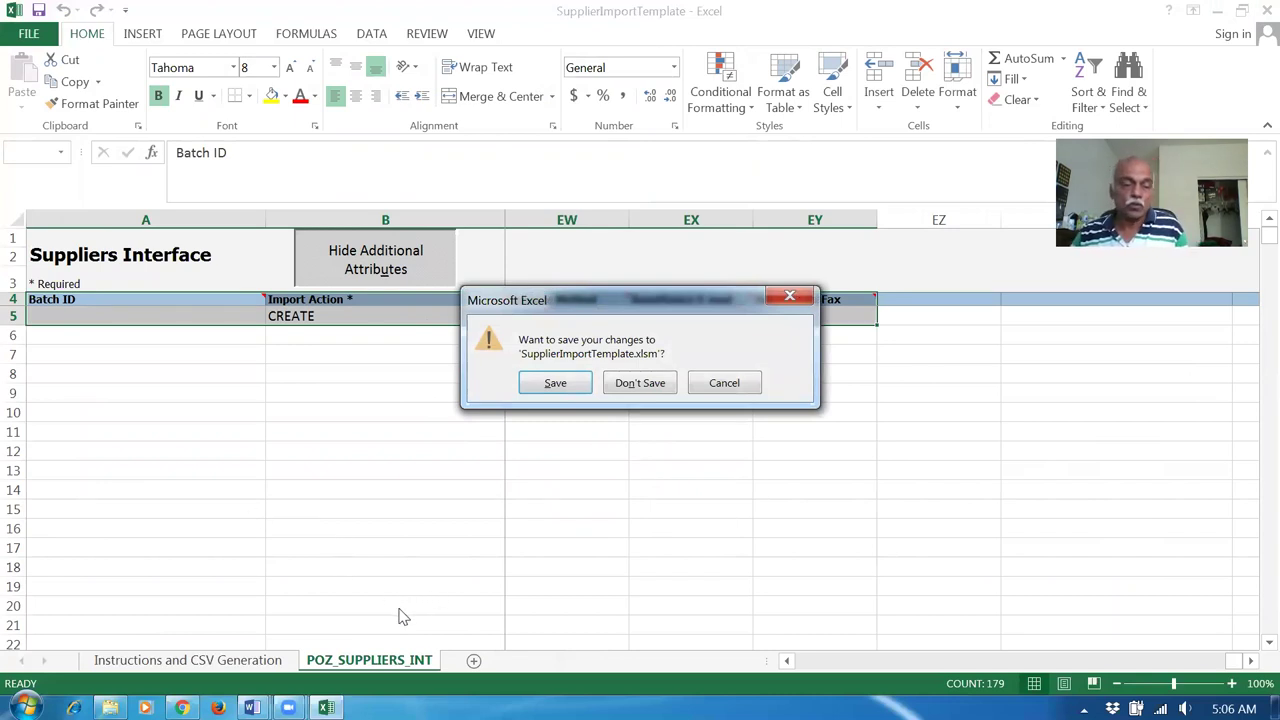
click(640, 384)
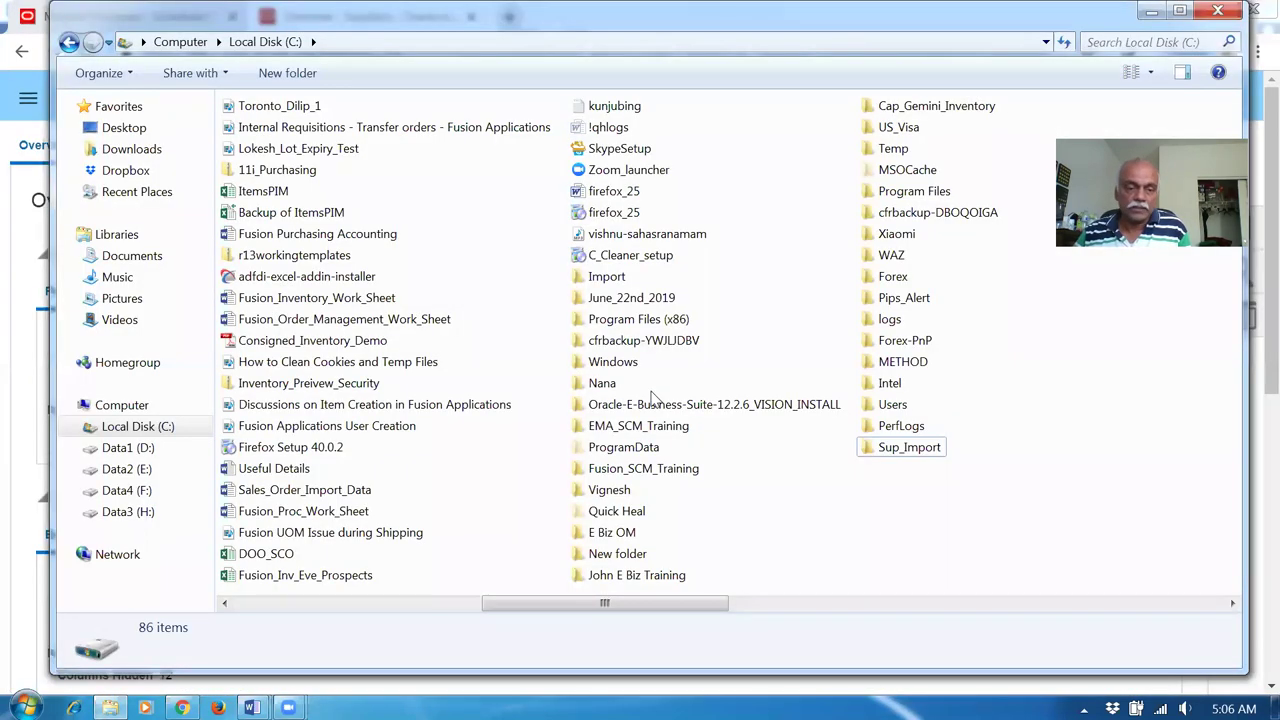
click(182, 708)
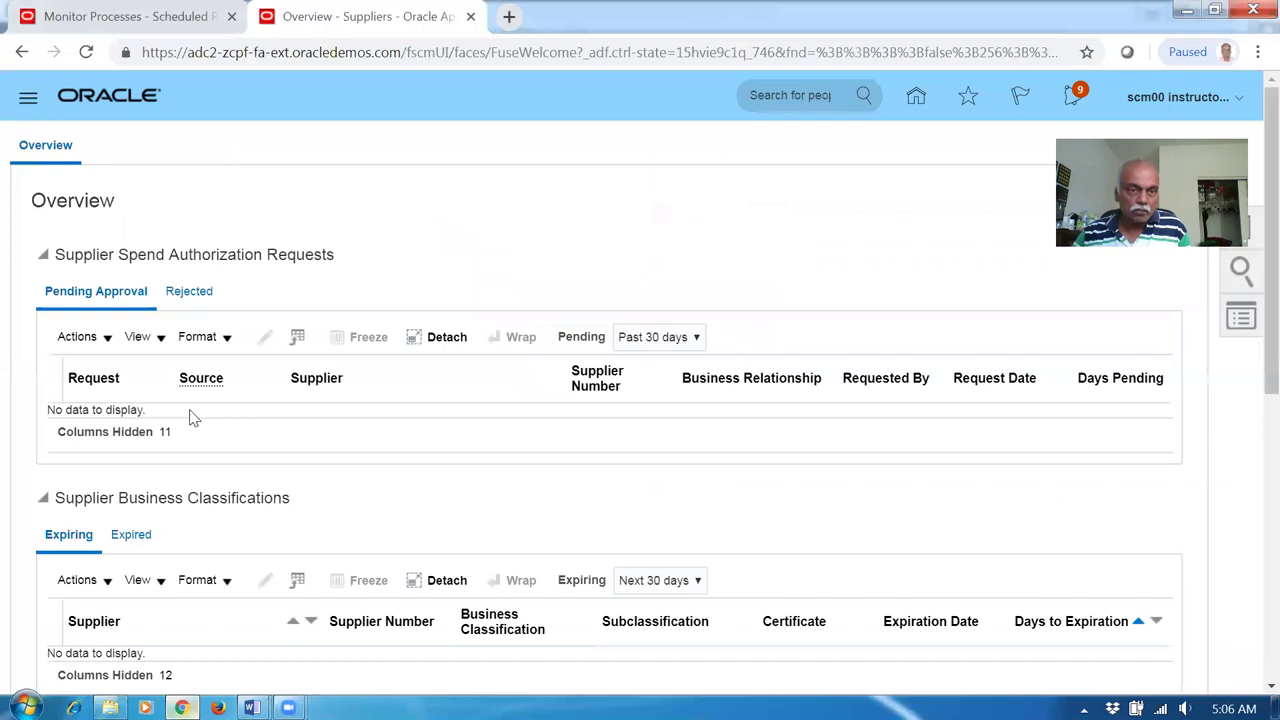
Schedule a Load Interface File for Import process with Import Process set to Import Suppliers
click(115, 16)
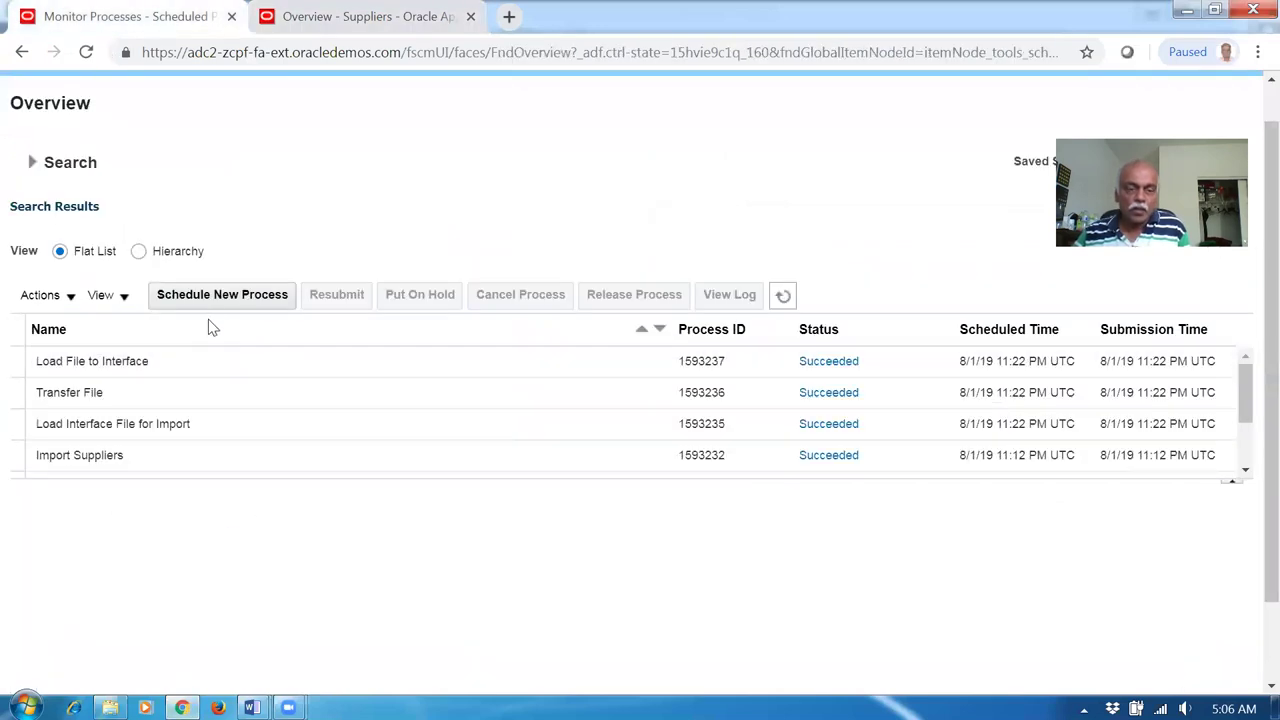
click(221, 302)
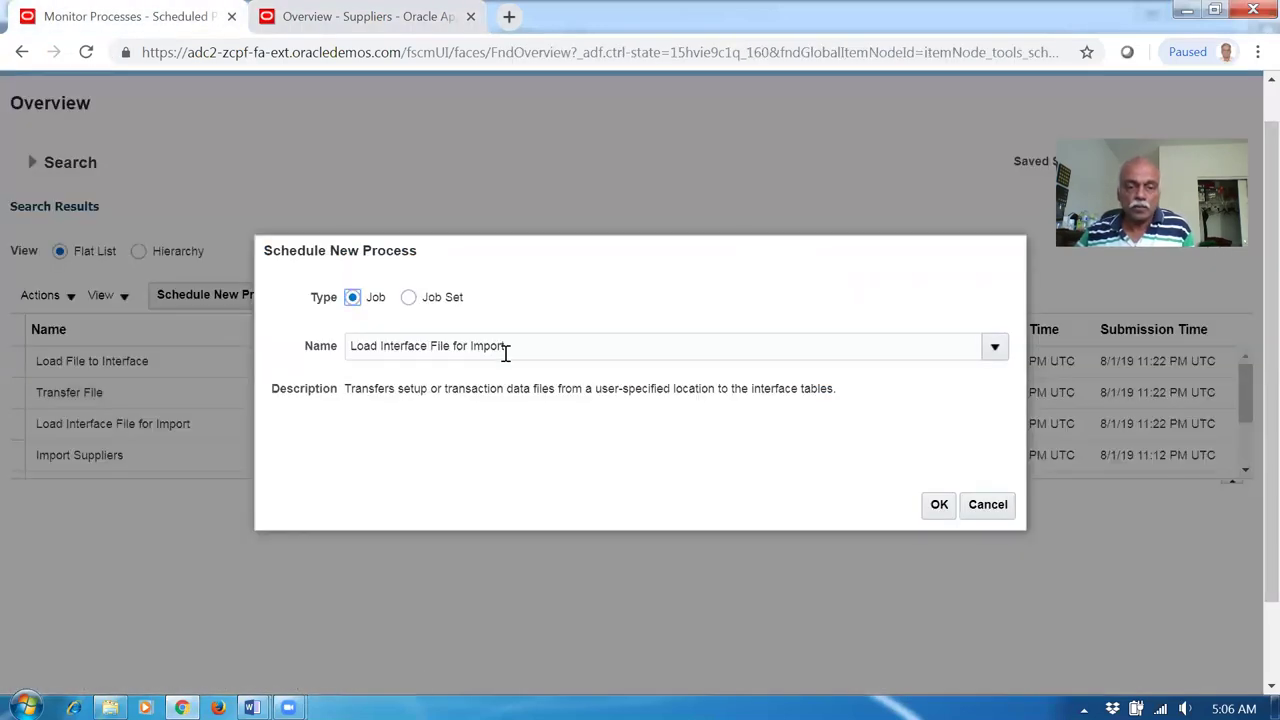
click(940, 506)
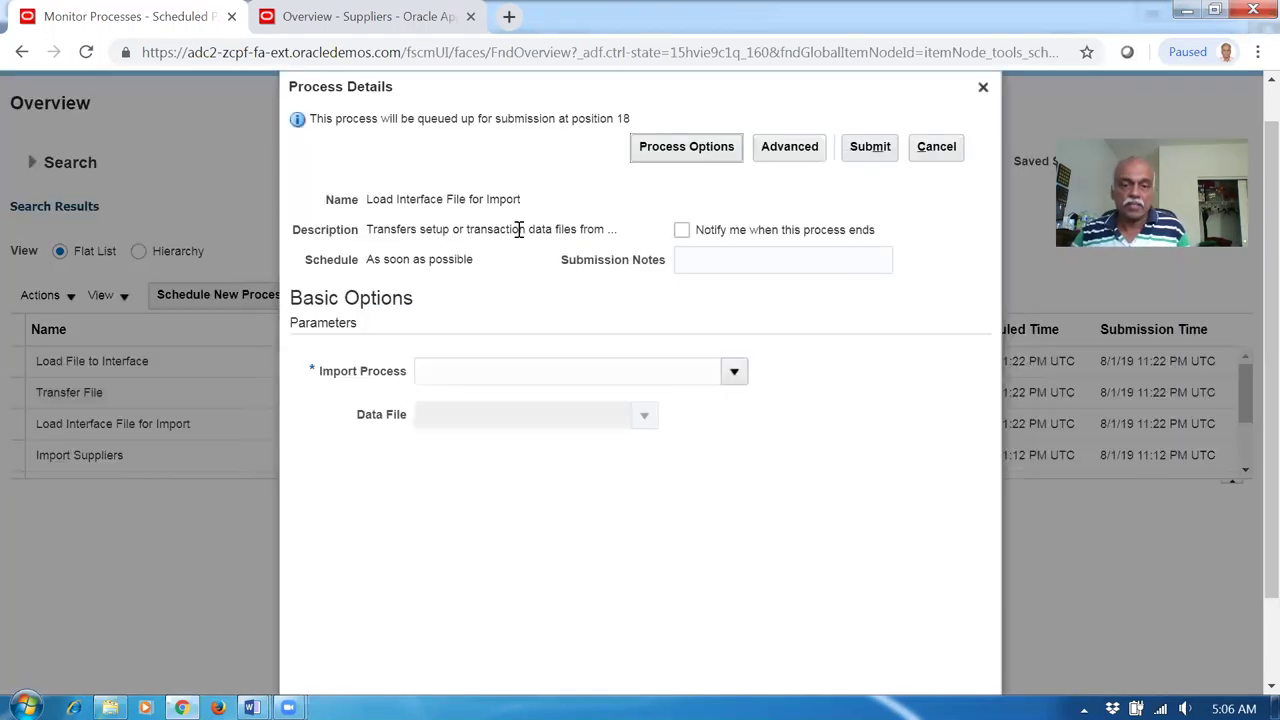
click(736, 373)
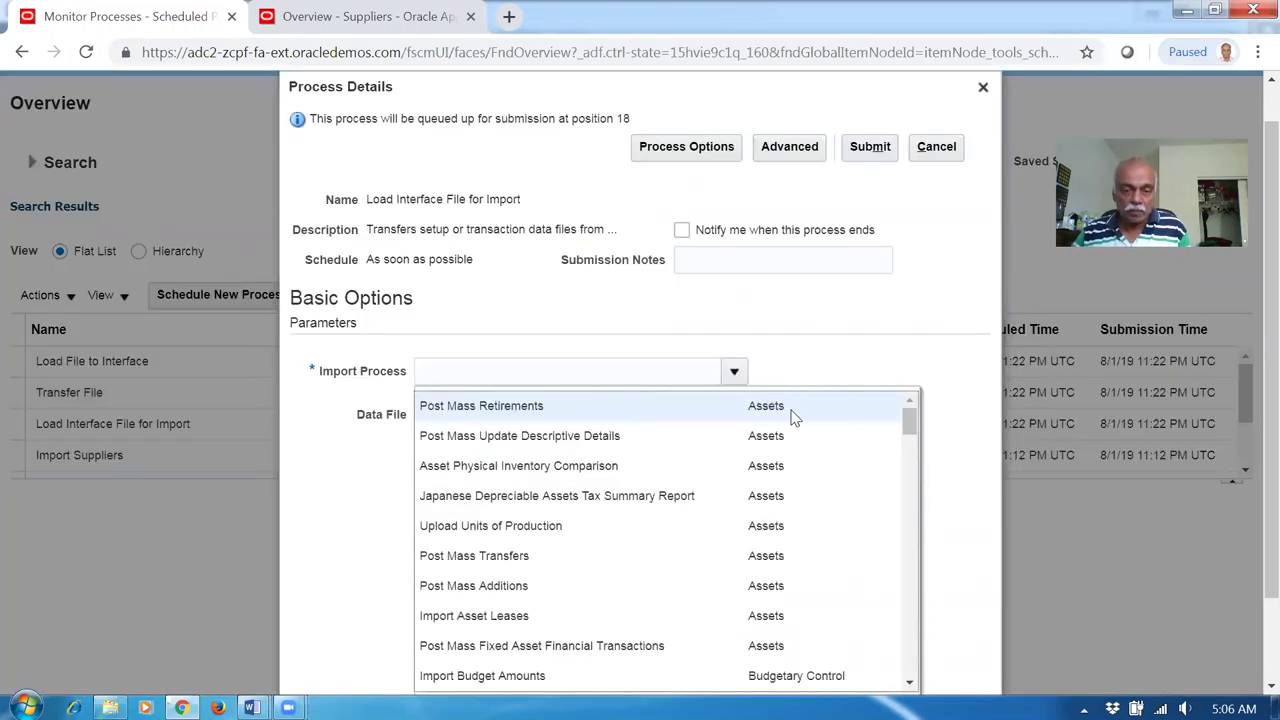
drag(908, 427, 921, 569)
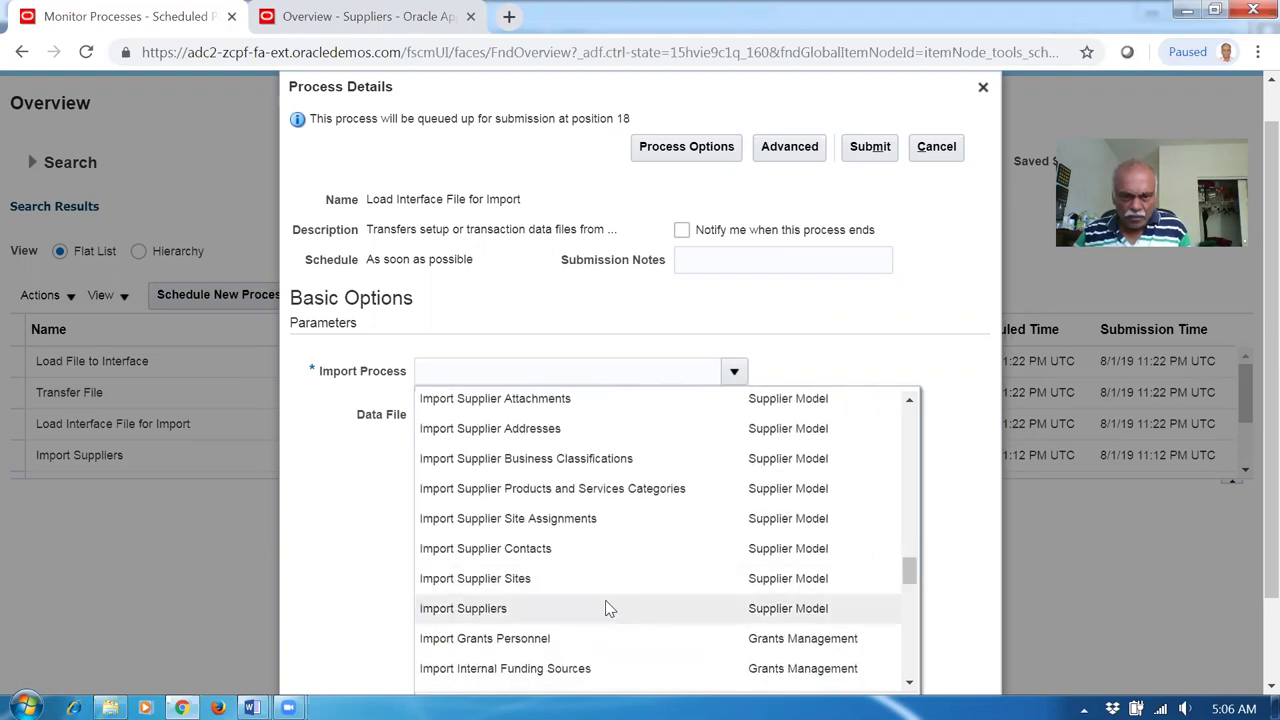
click(554, 619)
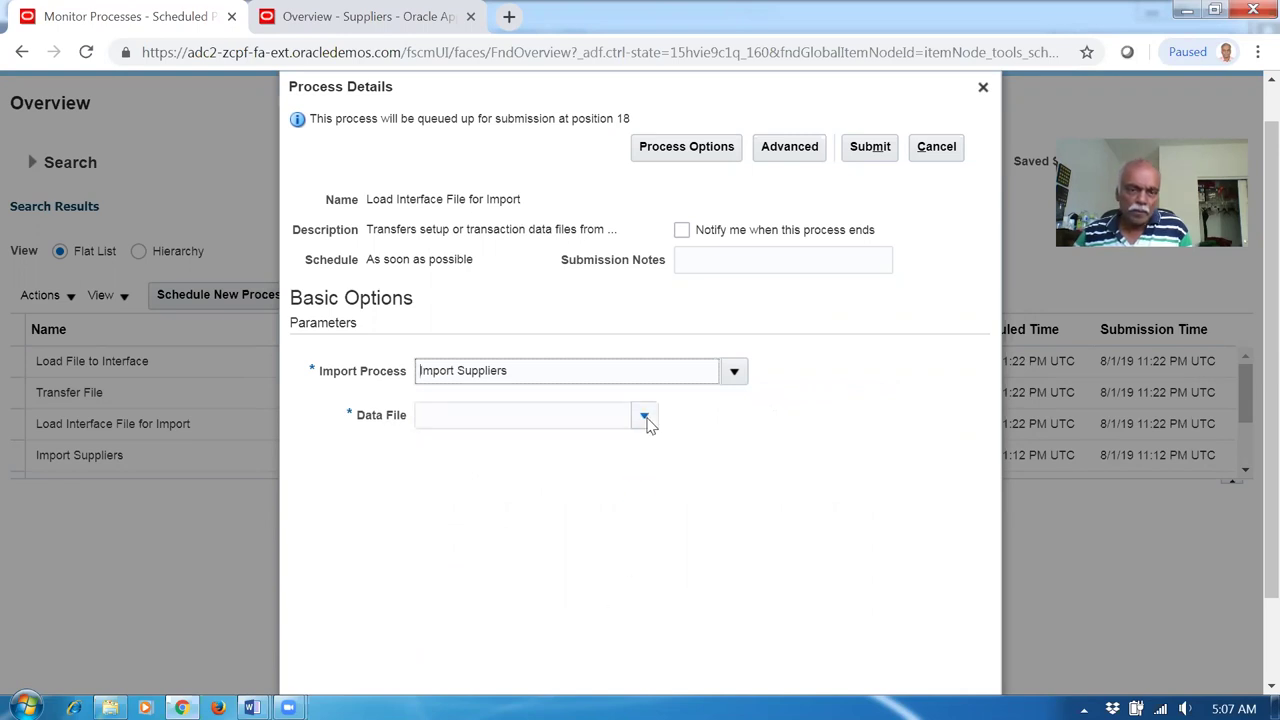
click(644, 418)
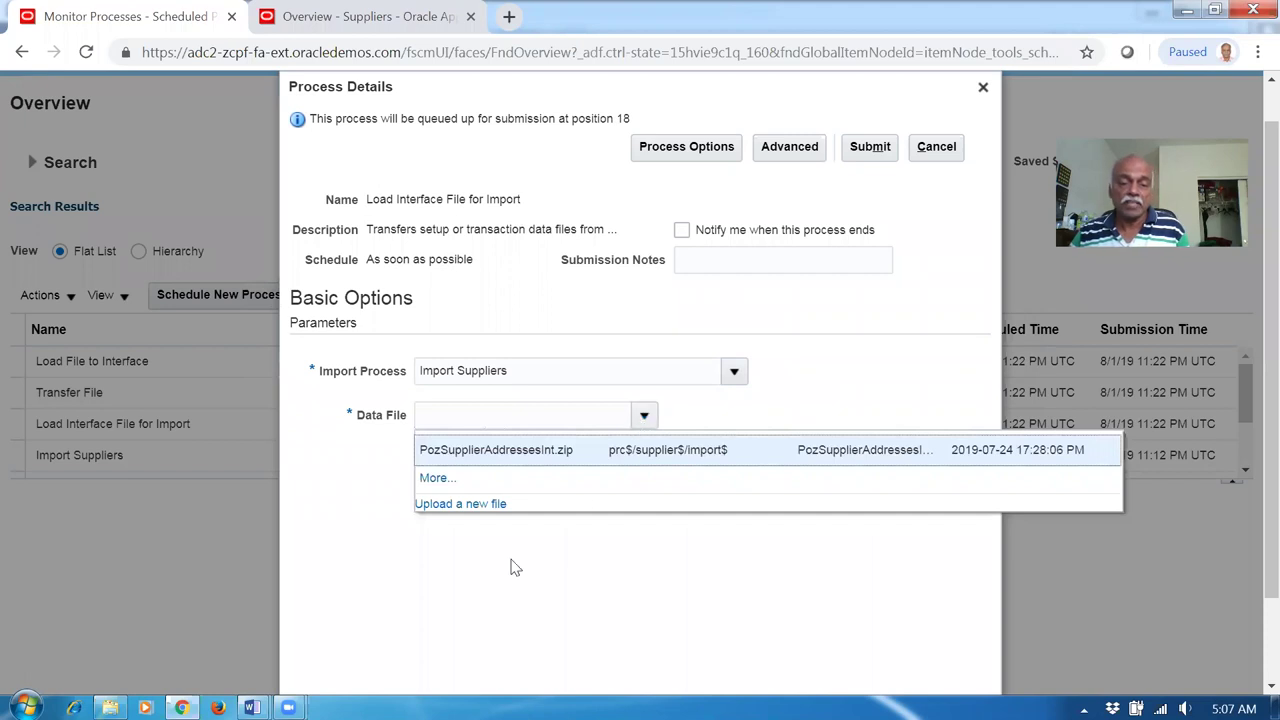
Upload C:\Sup_Import\a01_supplier.zip as the Data File for the load job
click(455, 504)
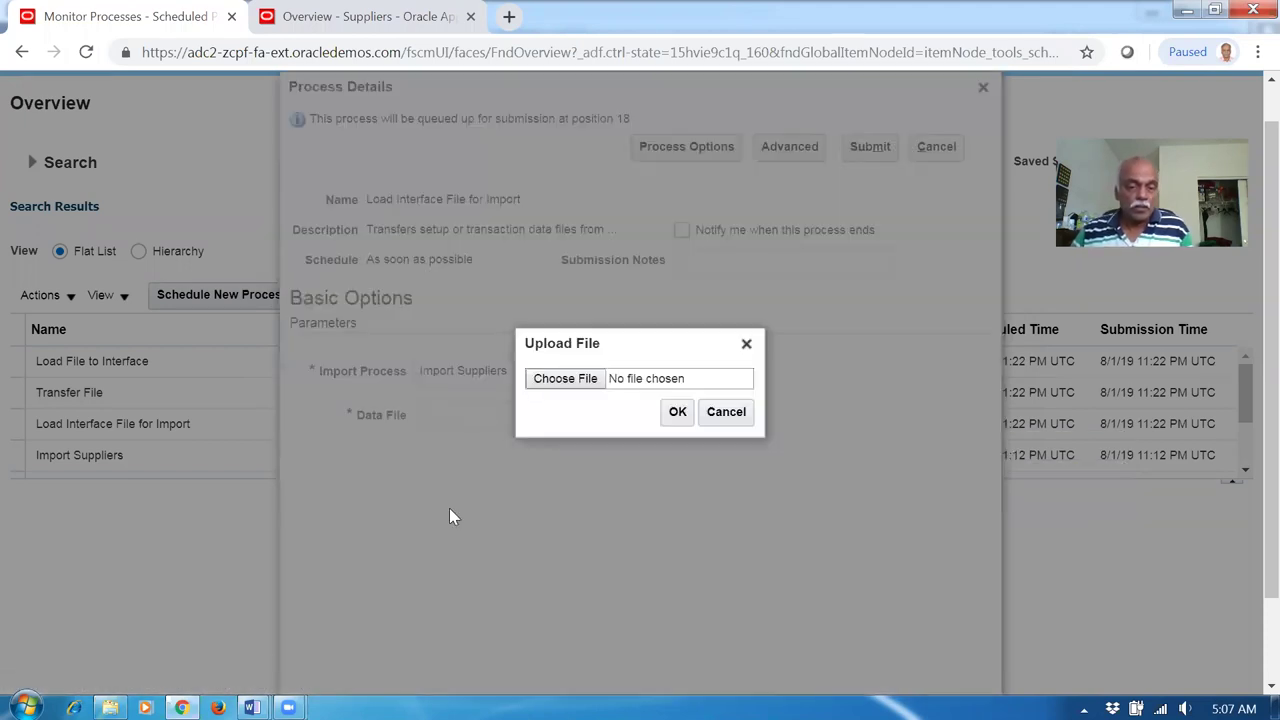
click(567, 388)
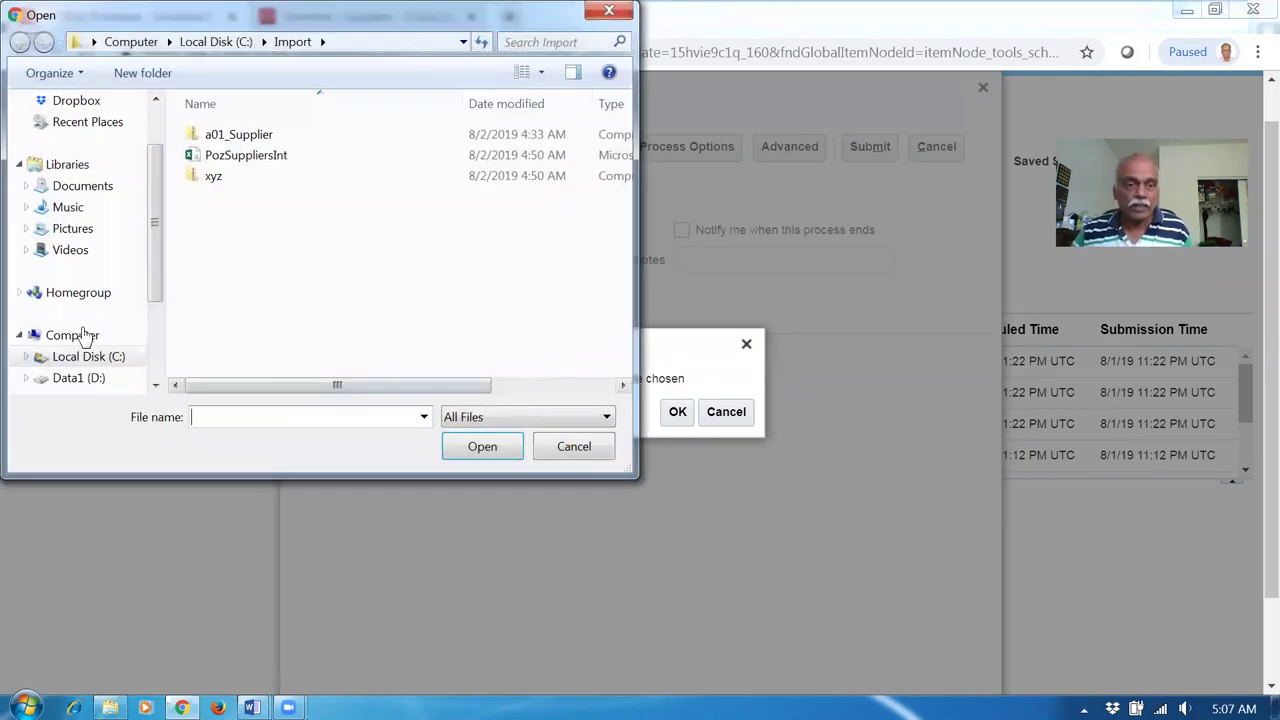
click(88, 357)
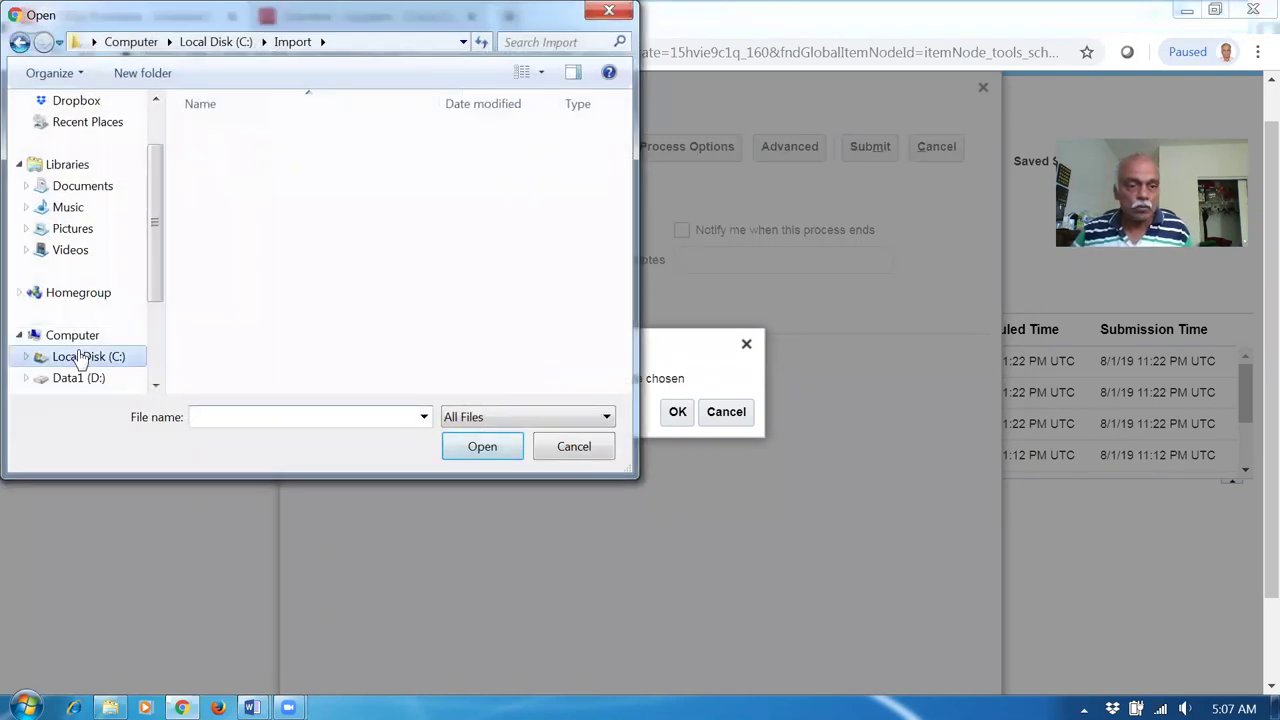
scroll(260, 240, down, 10)
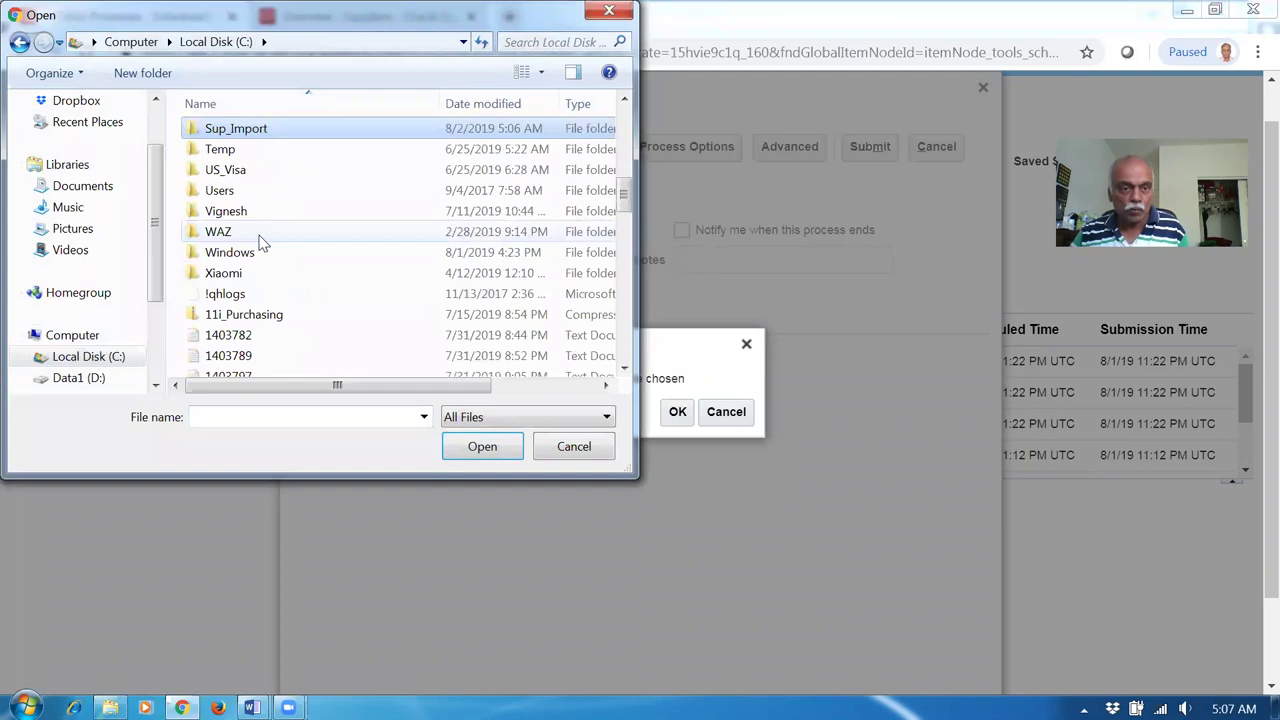
double_click(236, 129)
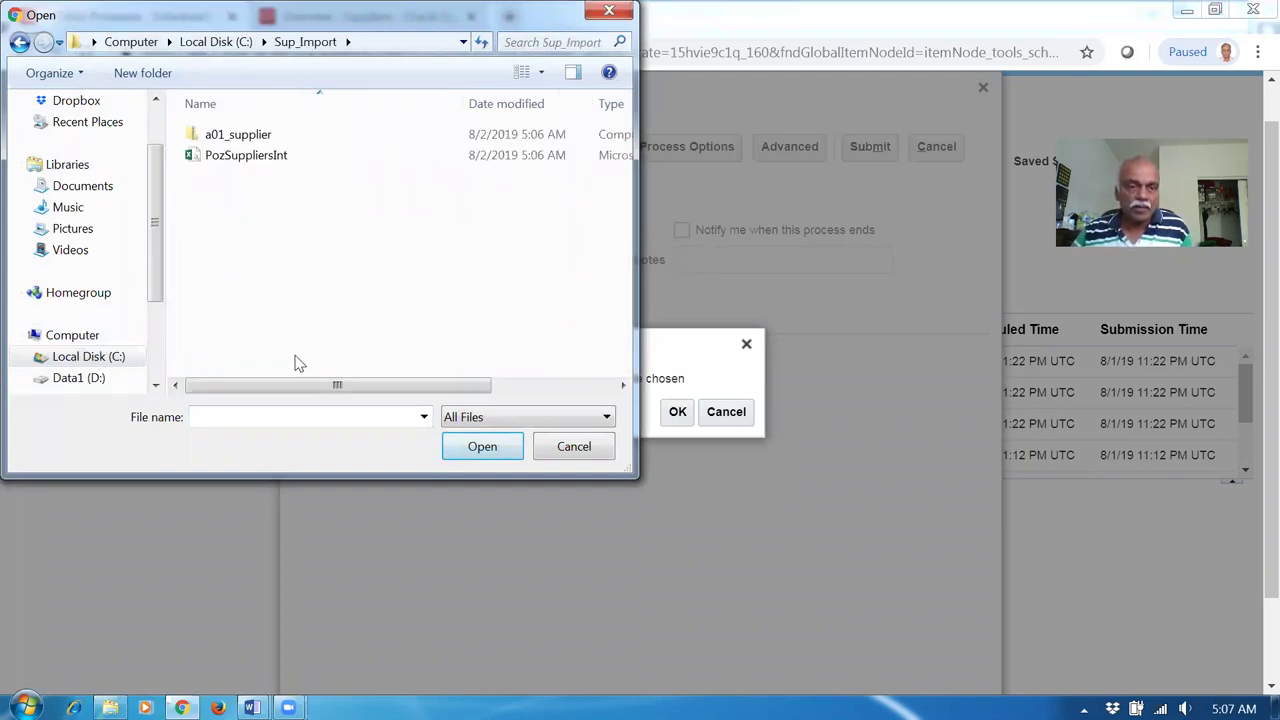
click(272, 139)
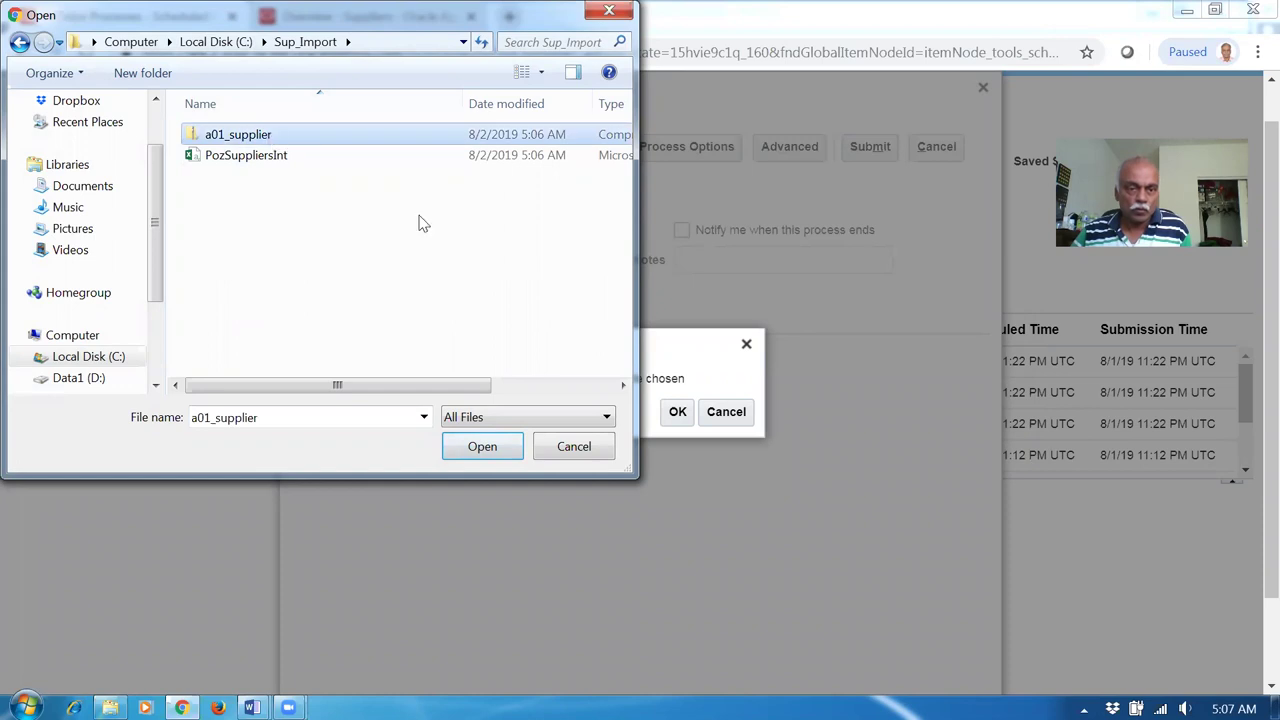
click(482, 447)
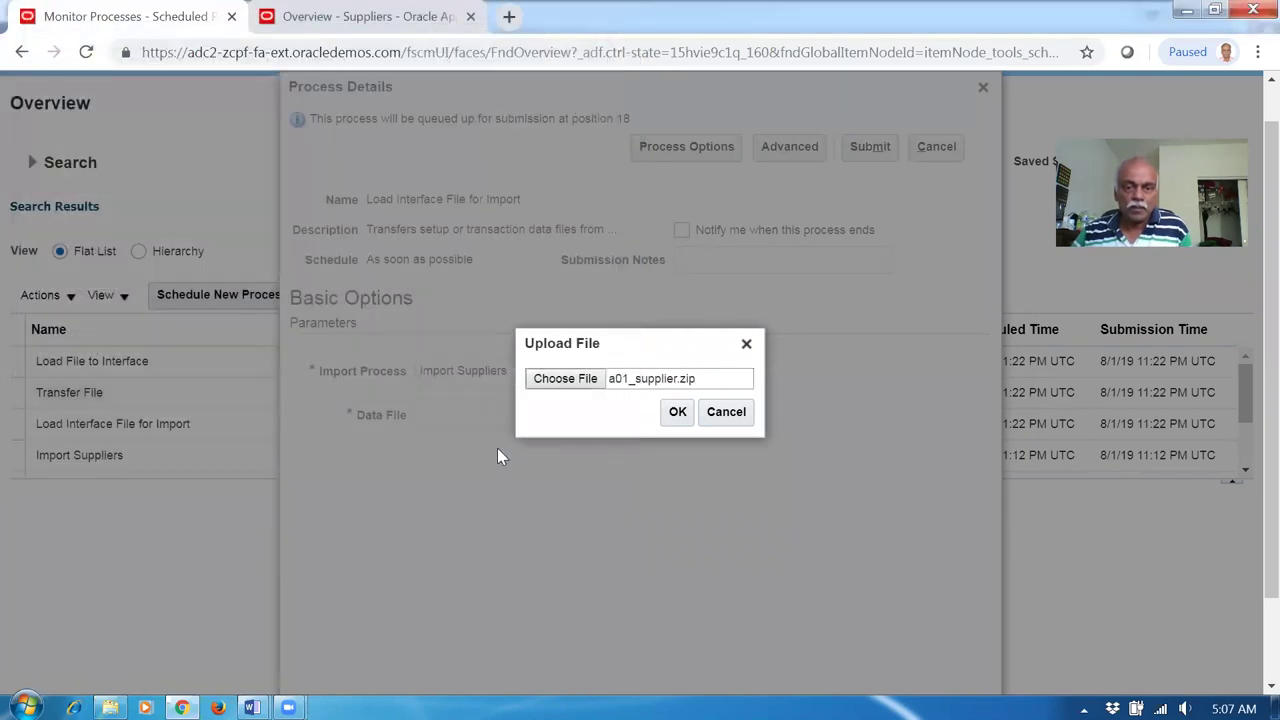
click(675, 413)
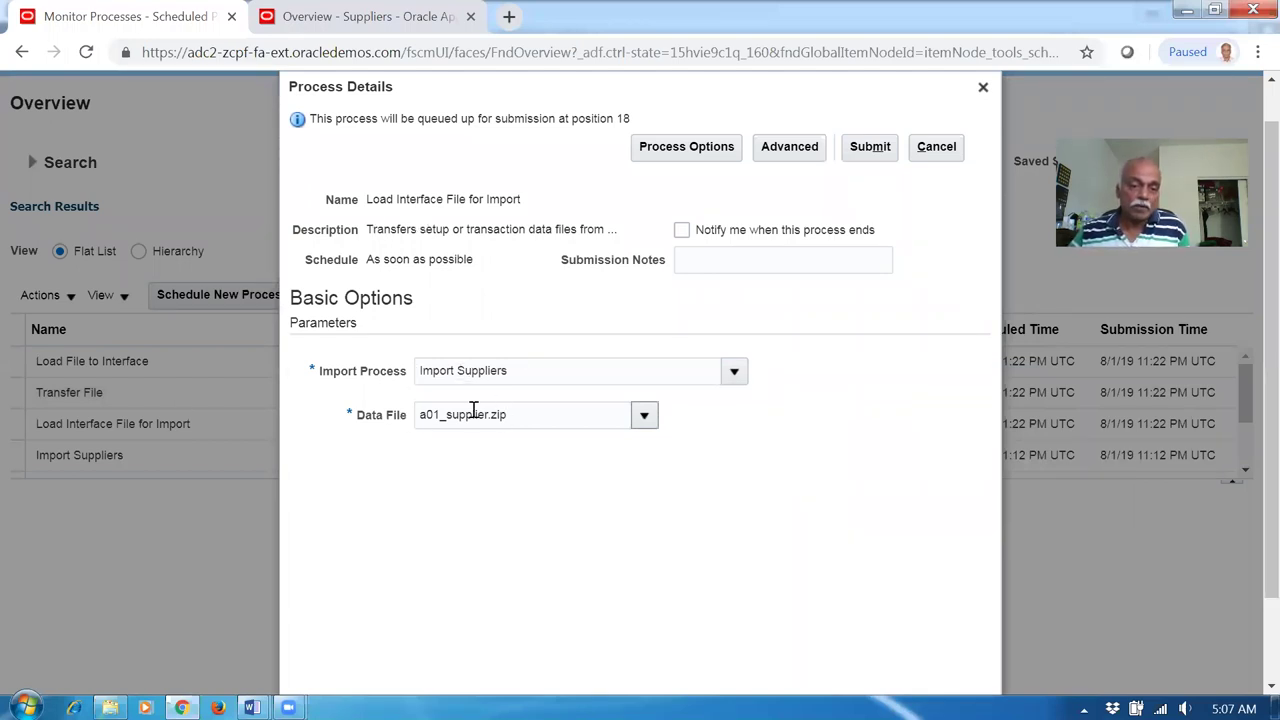
Submit load process 1593242, refresh until it shows Running, then return to the home page
click(884, 146)
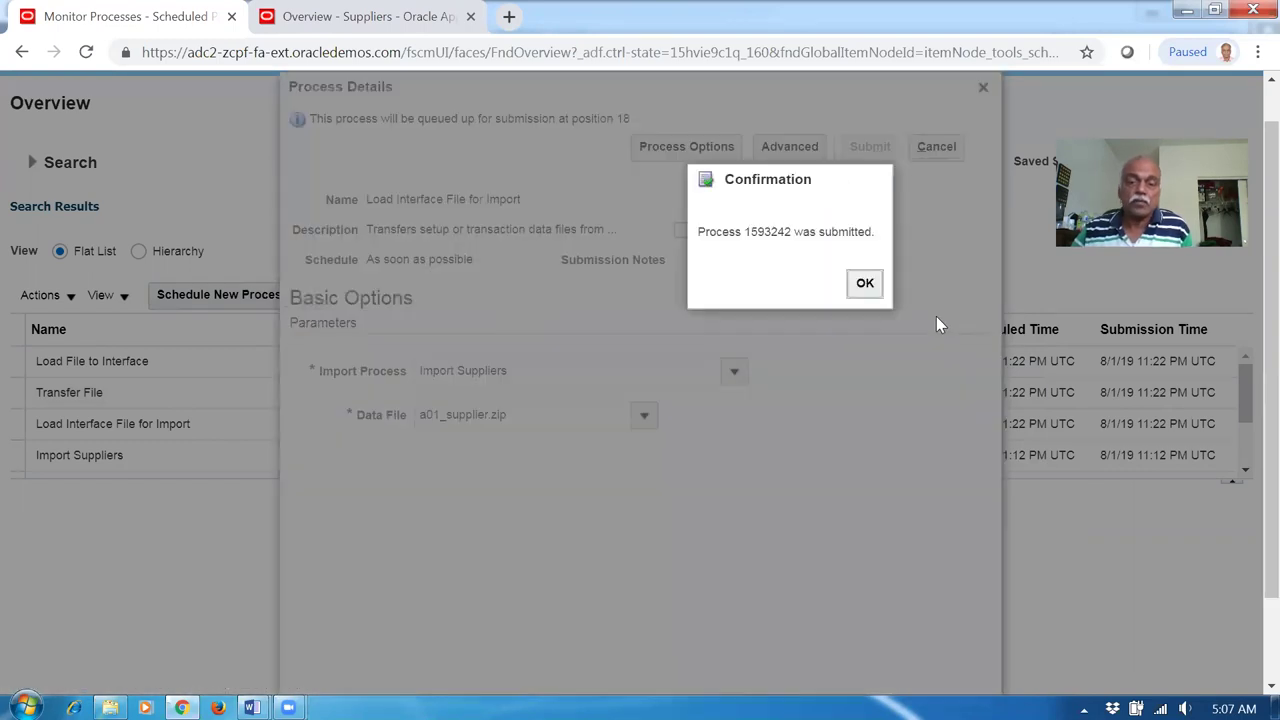
click(864, 283)
click(785, 296)
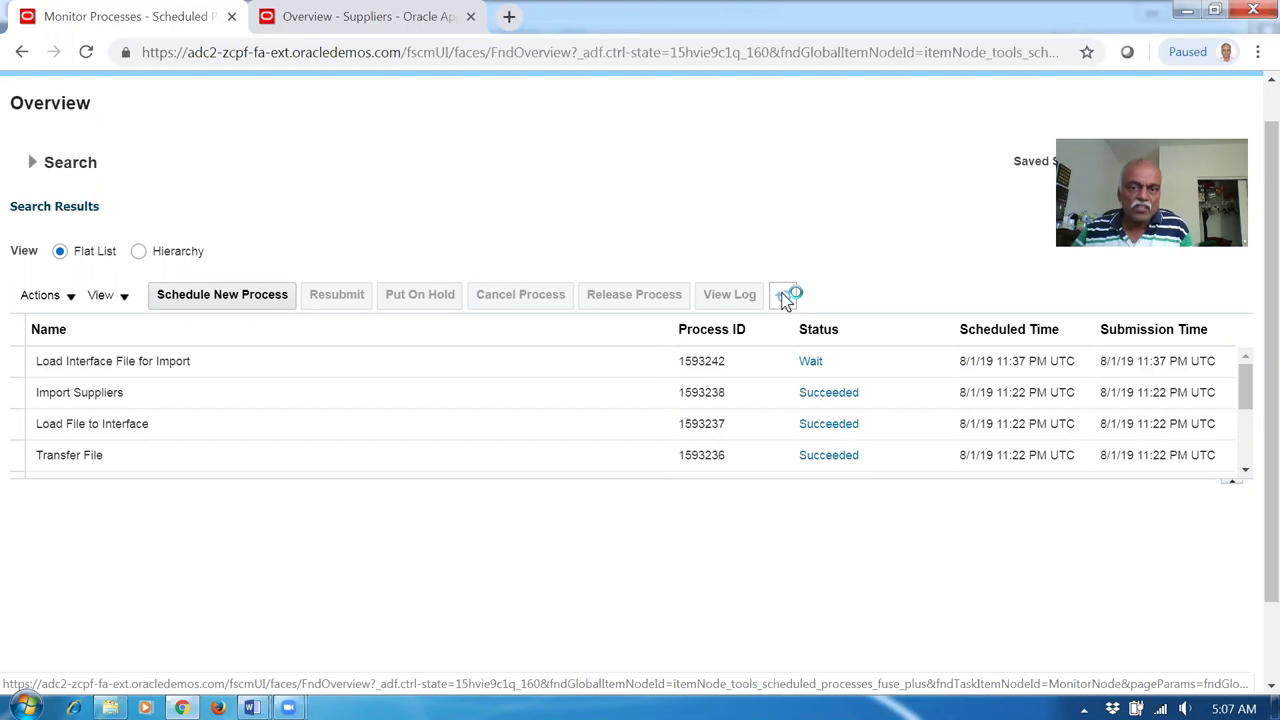
click(785, 296)
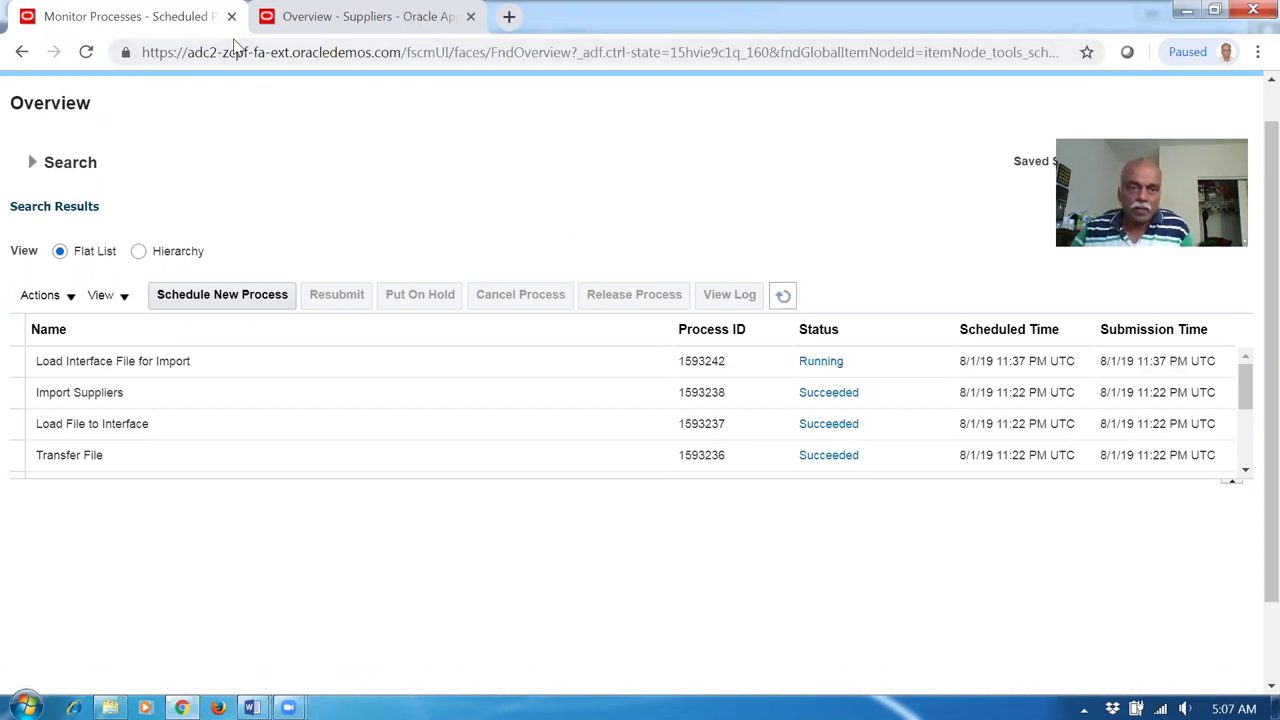
click(355, 16)
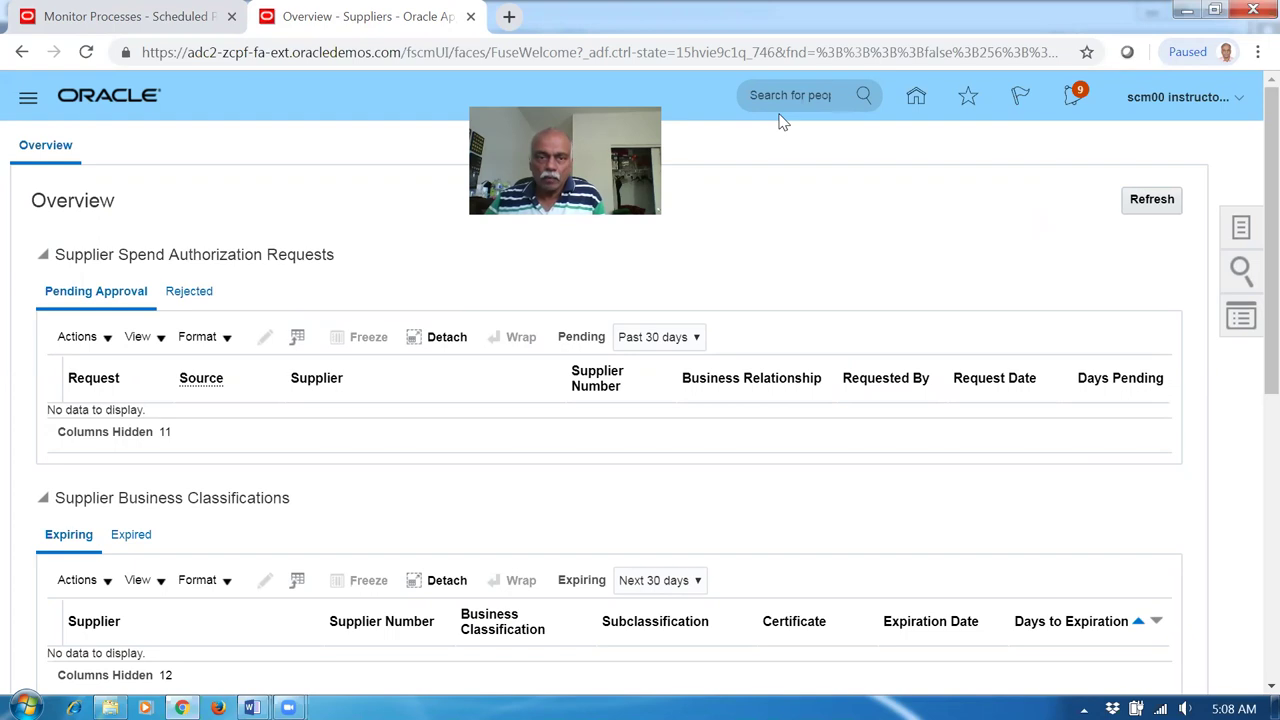
click(915, 96)
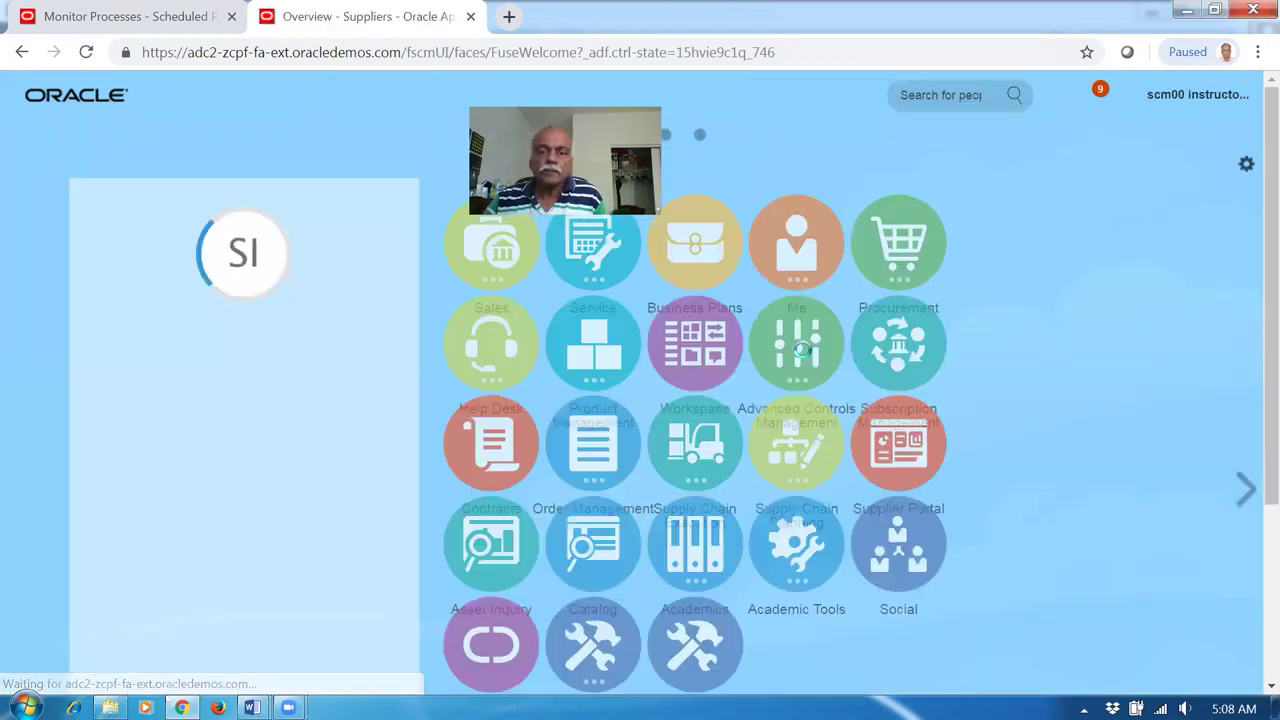
Open the Import Suppliers task from the Procurement Suppliers work area
click(1108, 288)
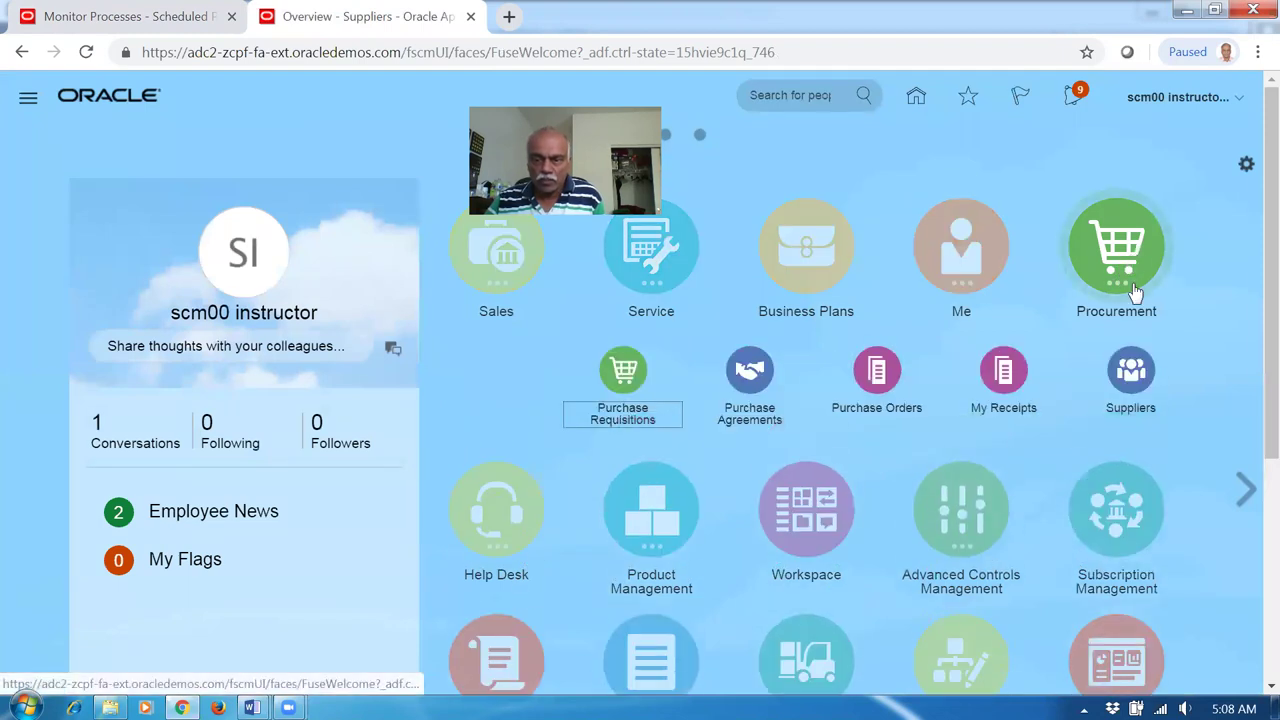
click(1140, 388)
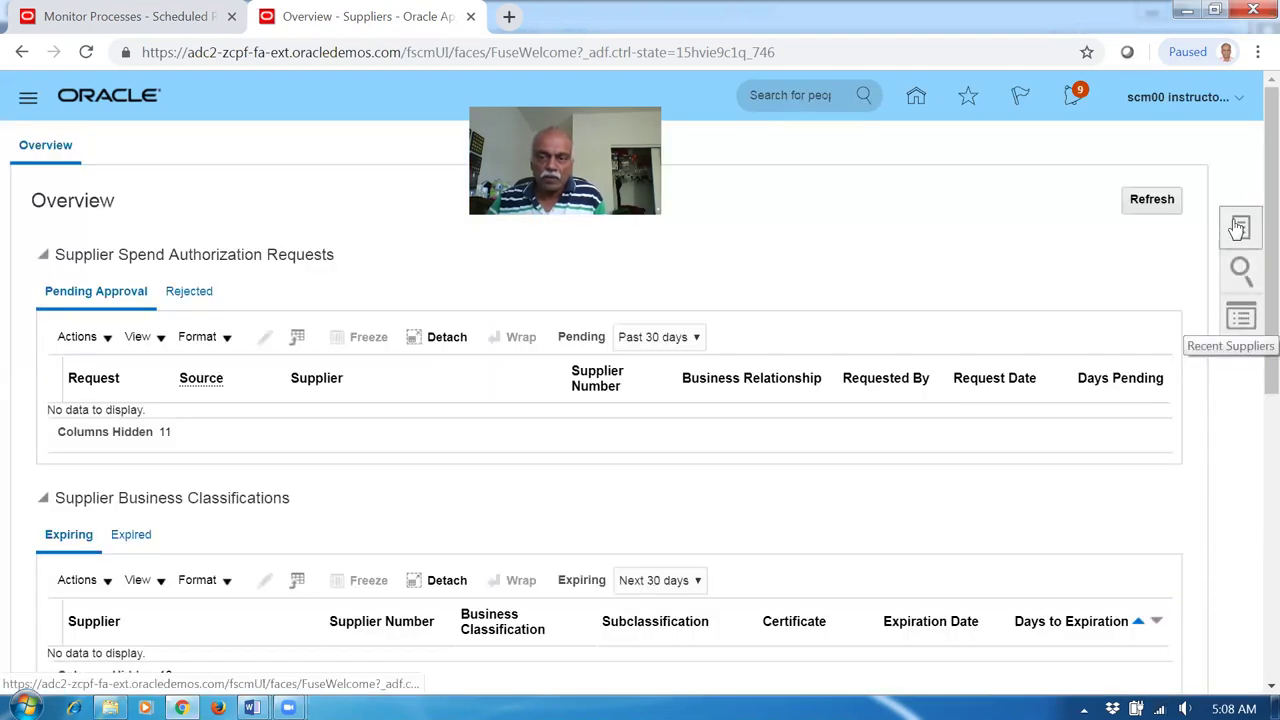
click(1238, 228)
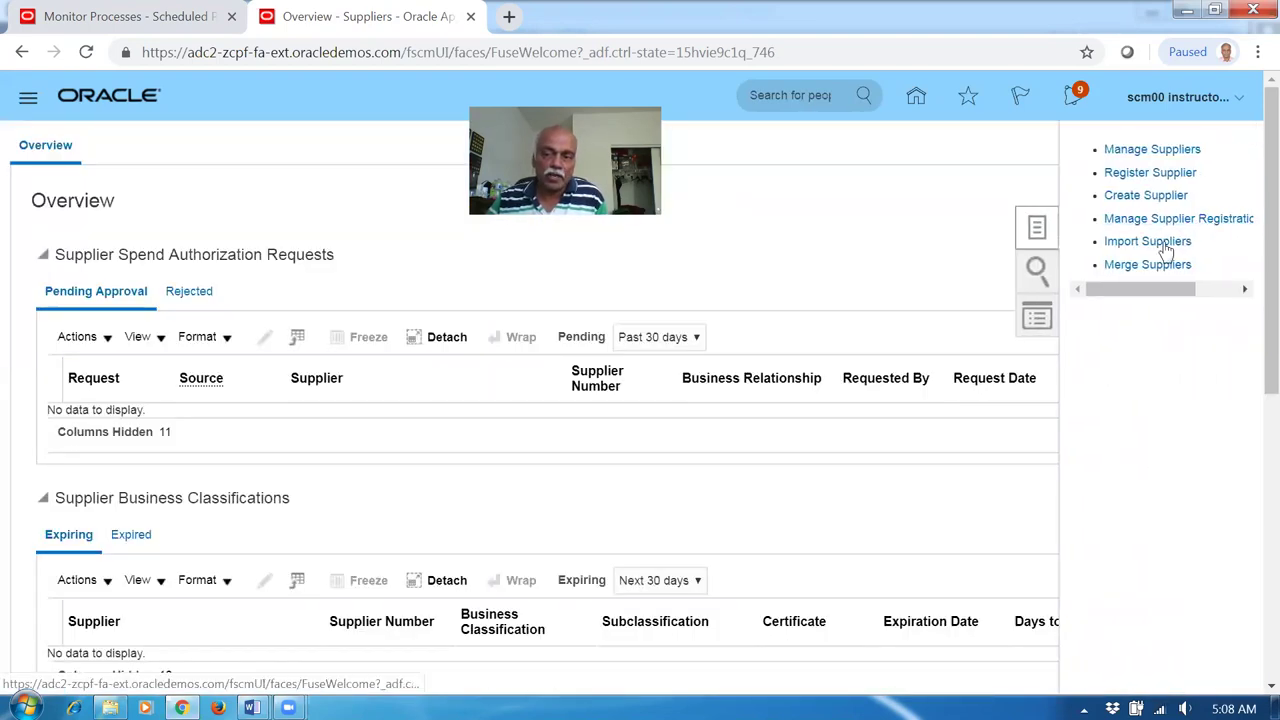
click(1120, 242)
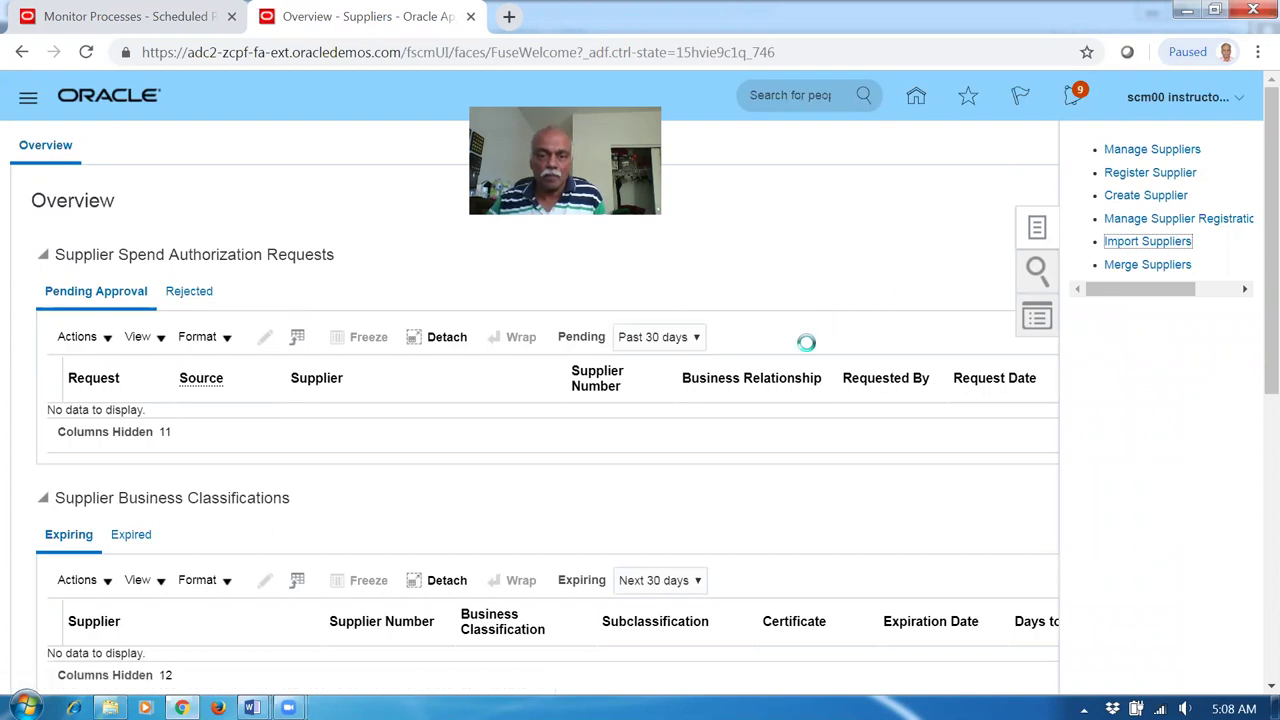
Refresh Monitor Processes to confirm 1593242 and its child jobs succeeded, then return to Import Suppliers
click(118, 24)
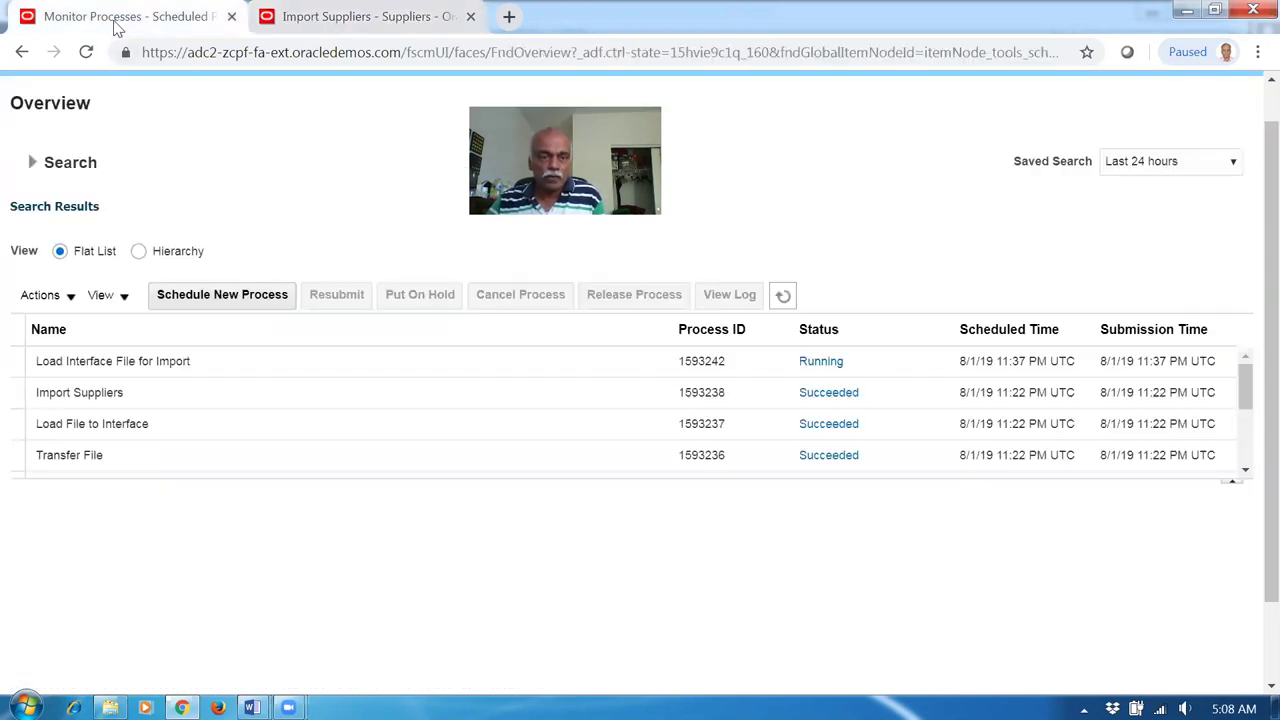
click(783, 297)
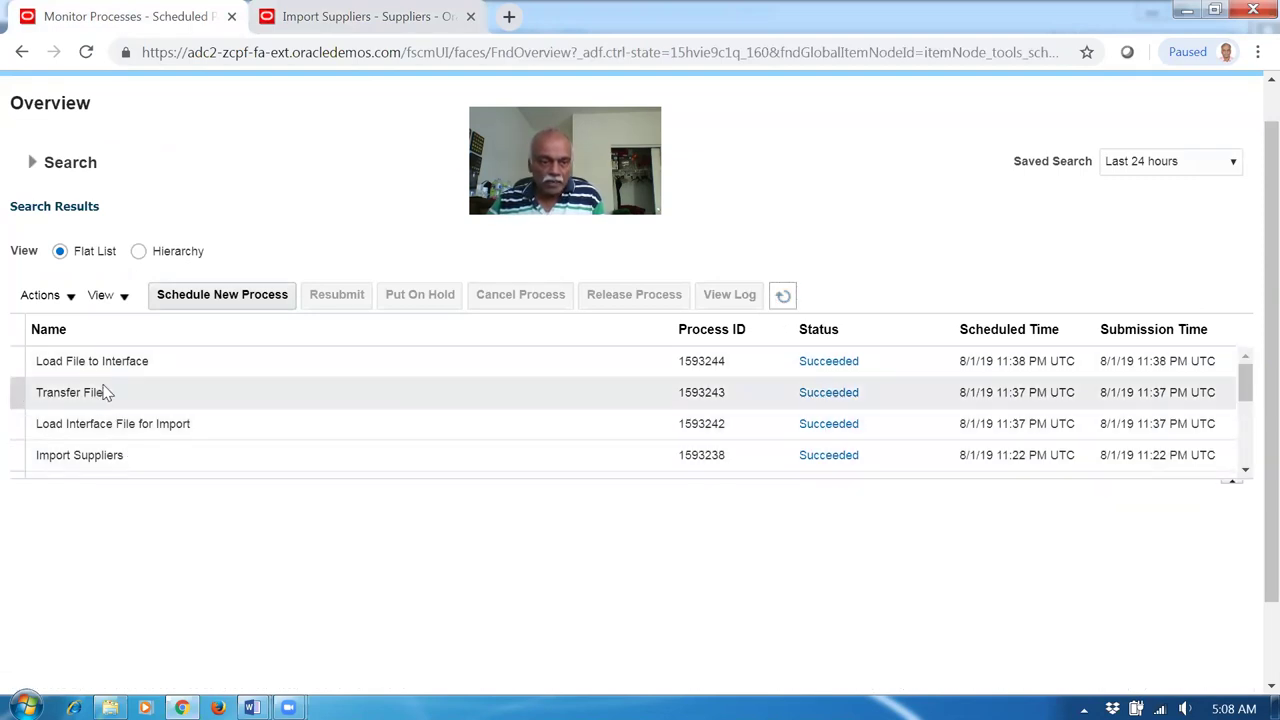
click(338, 14)
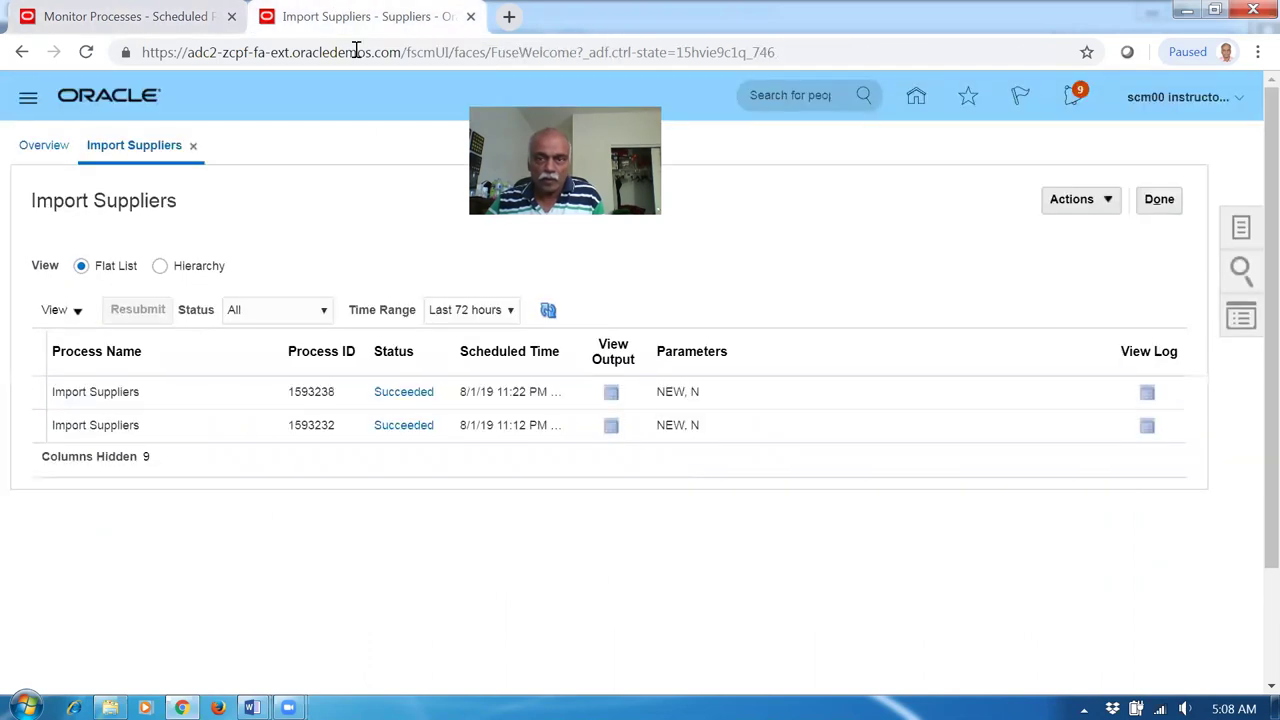
click(1083, 207)
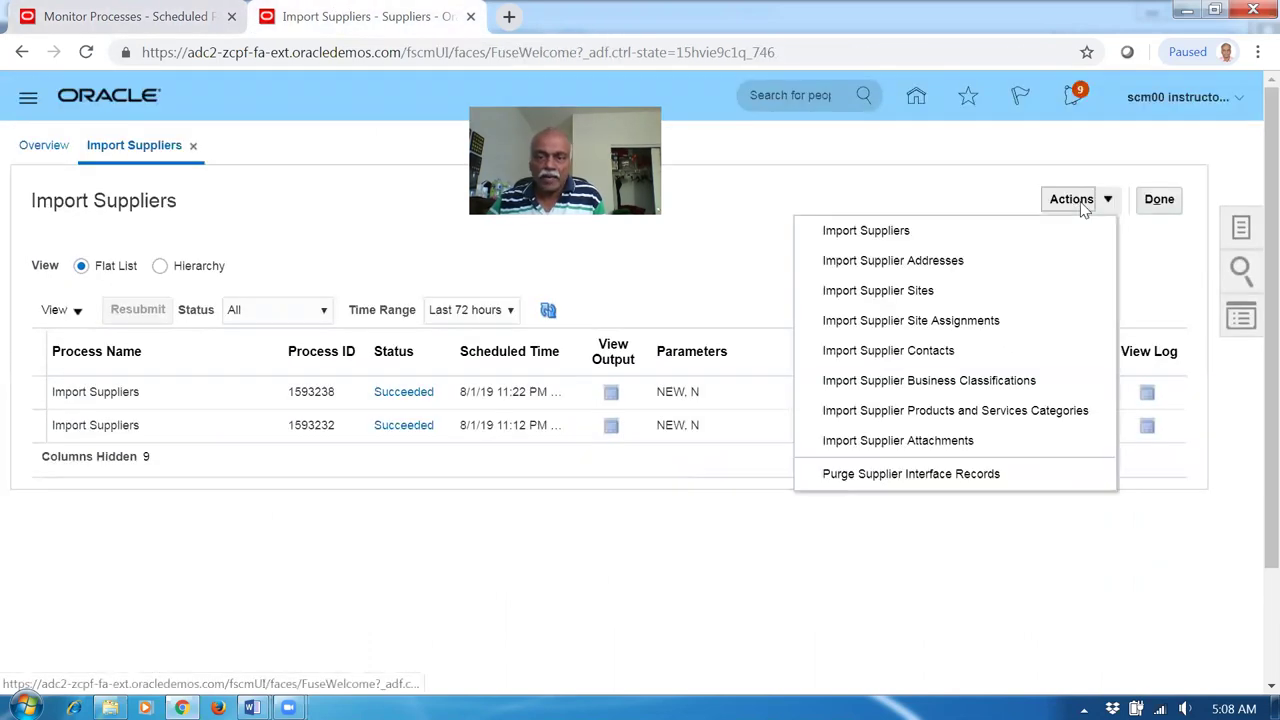
Submit Import Suppliers process 1593245 with NEW, N parameters and refresh until it shows Succeeded
click(860, 232)
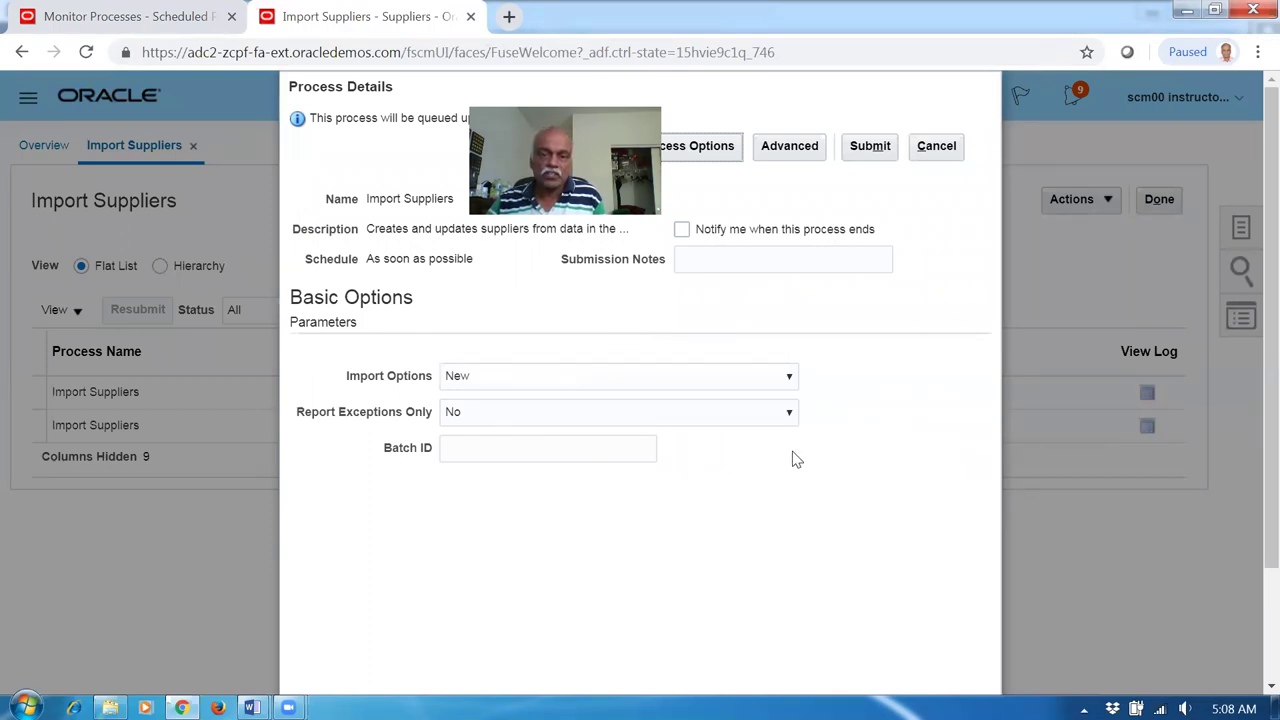
click(870, 146)
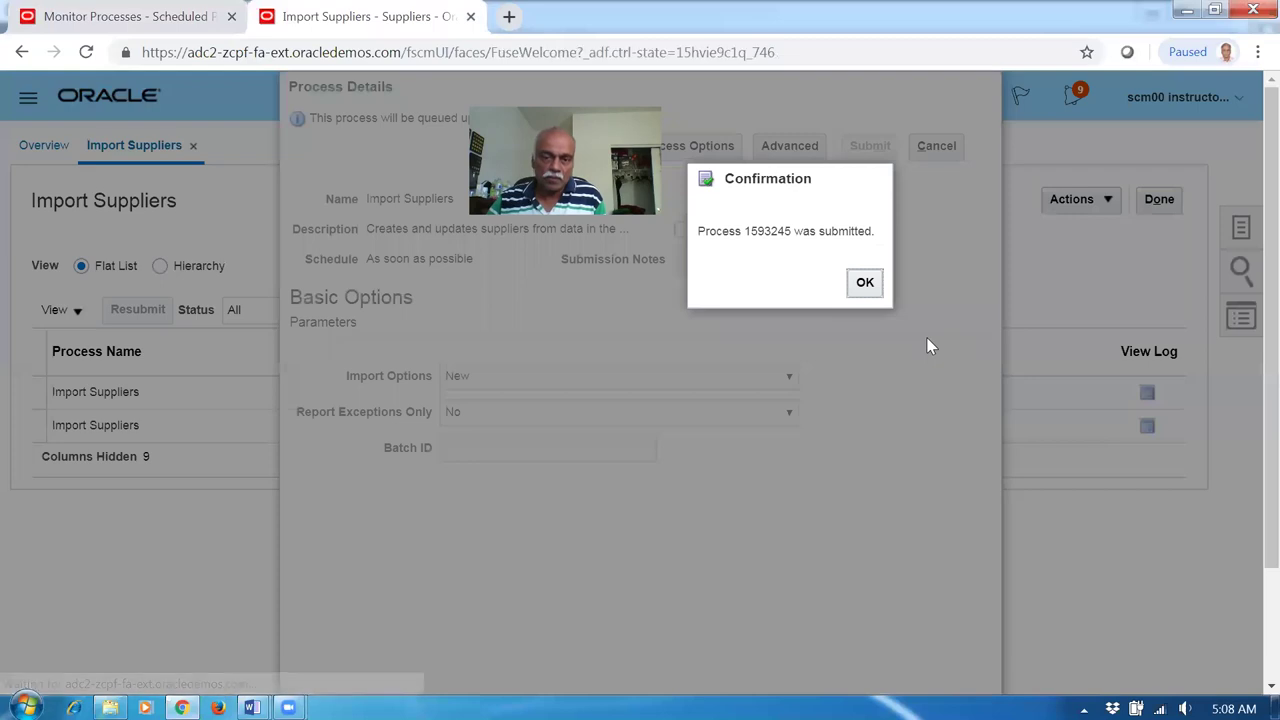
click(873, 285)
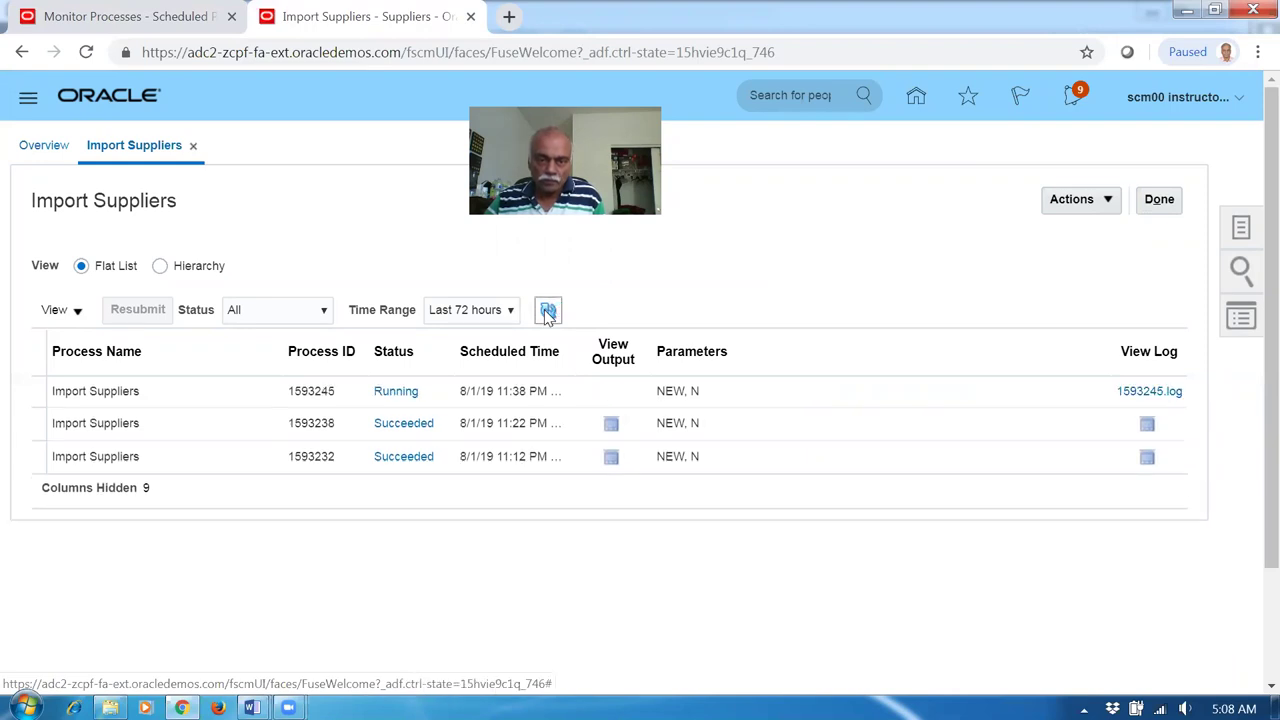
click(551, 311)
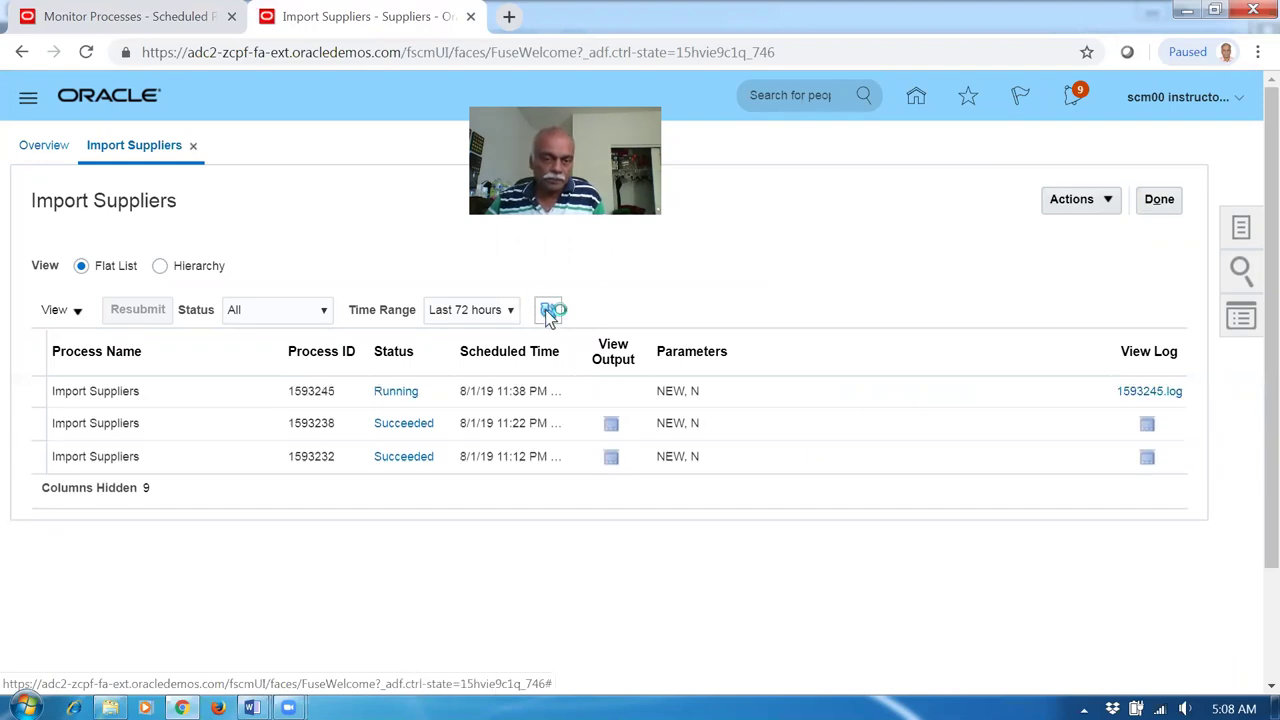
click(551, 311)
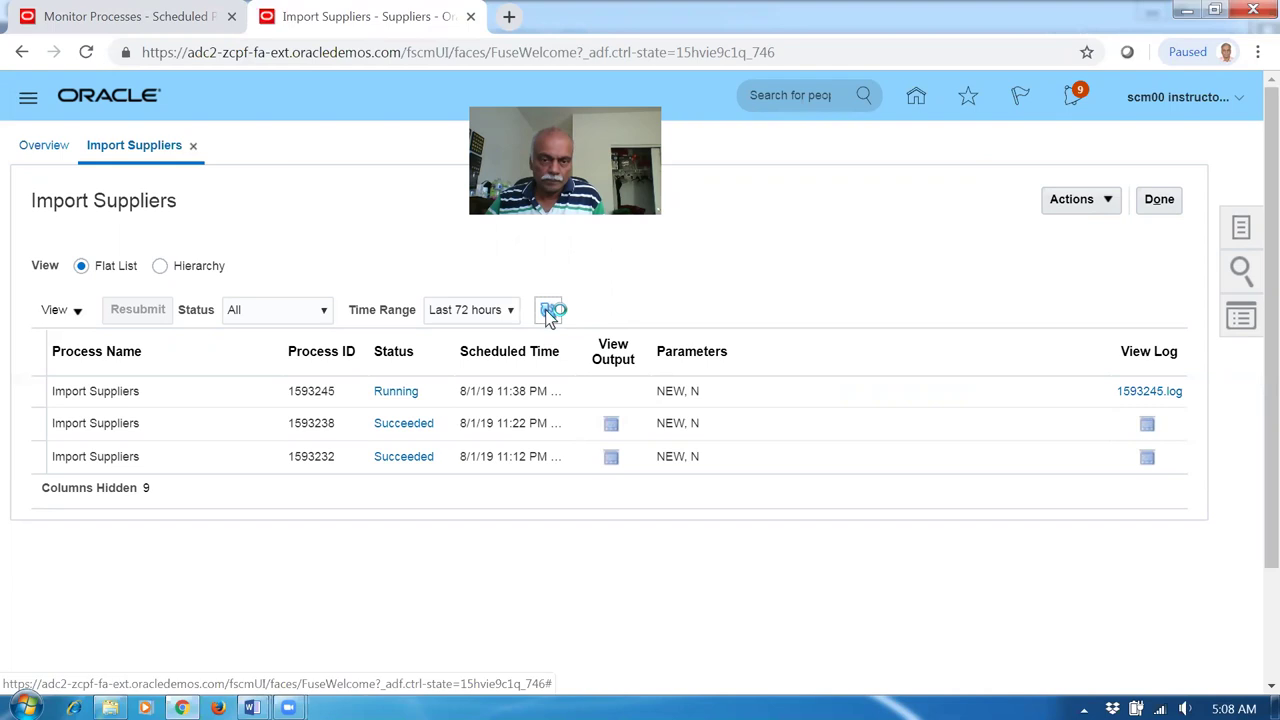
click(549, 311)
click(549, 311)
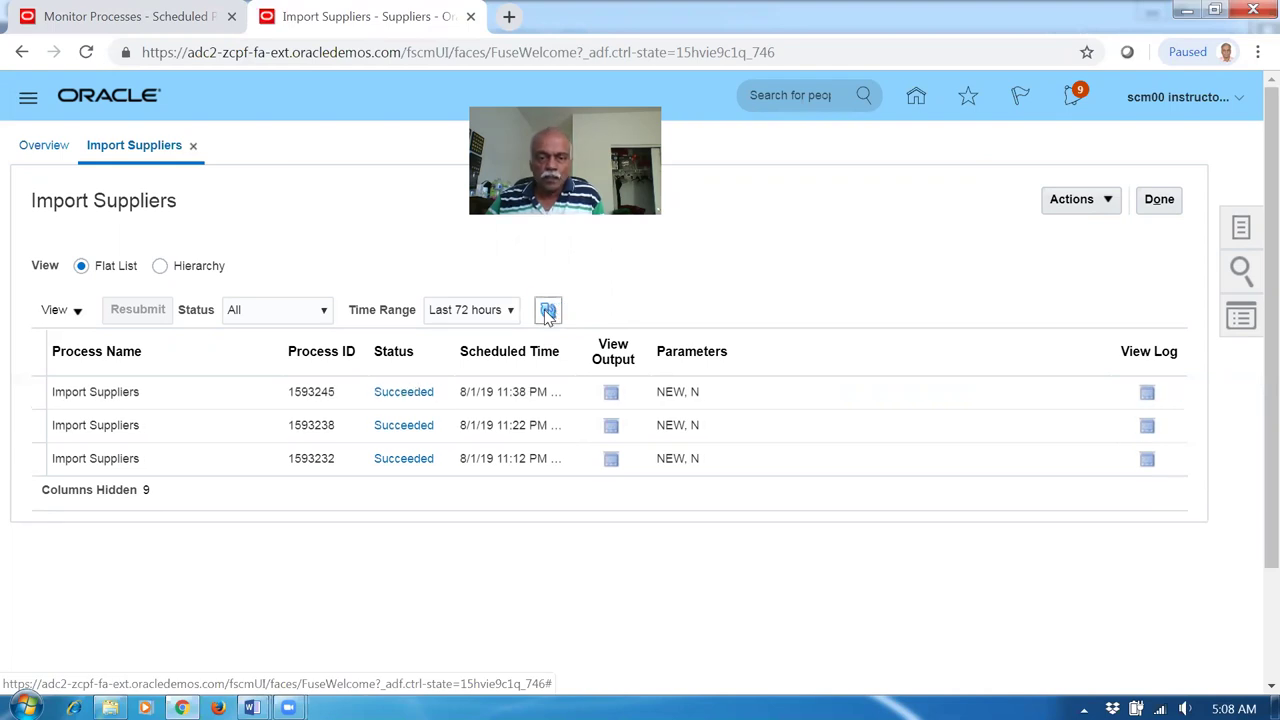
click(548, 311)
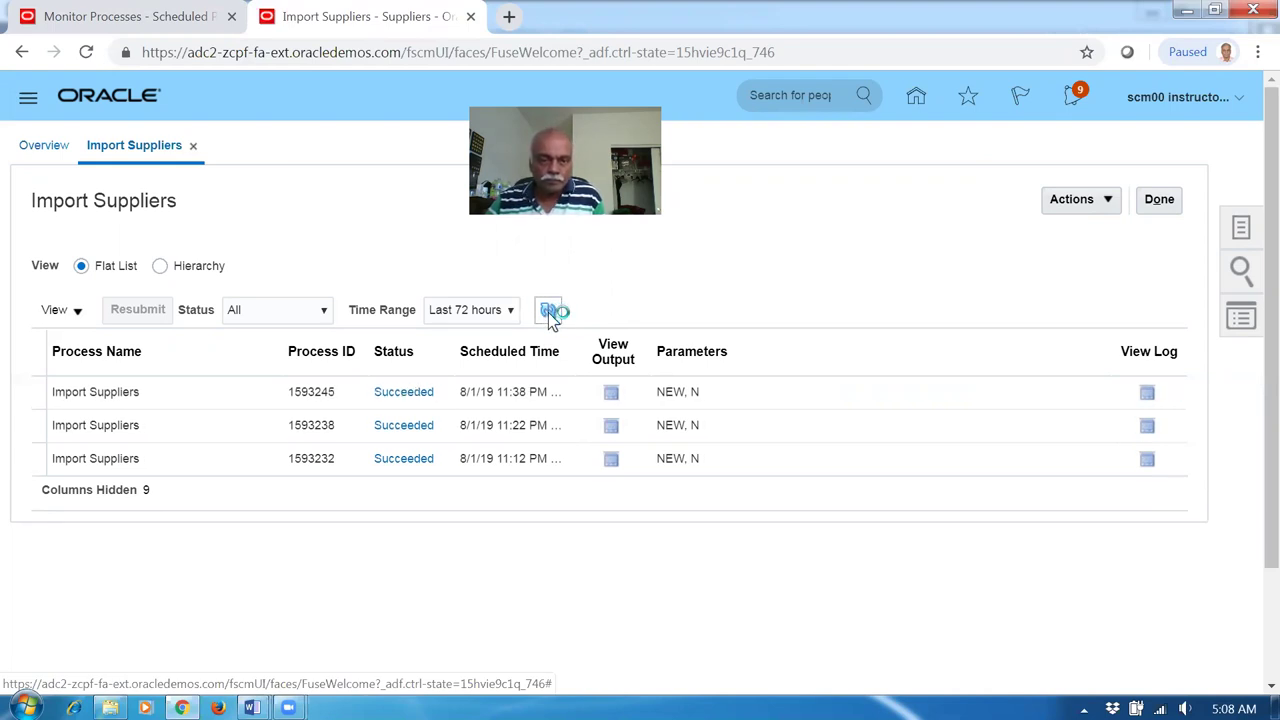
Save the ESS_O_1593245 output as Report_1593245 on Local Disk (C:) and show all downloads
click(616, 395)
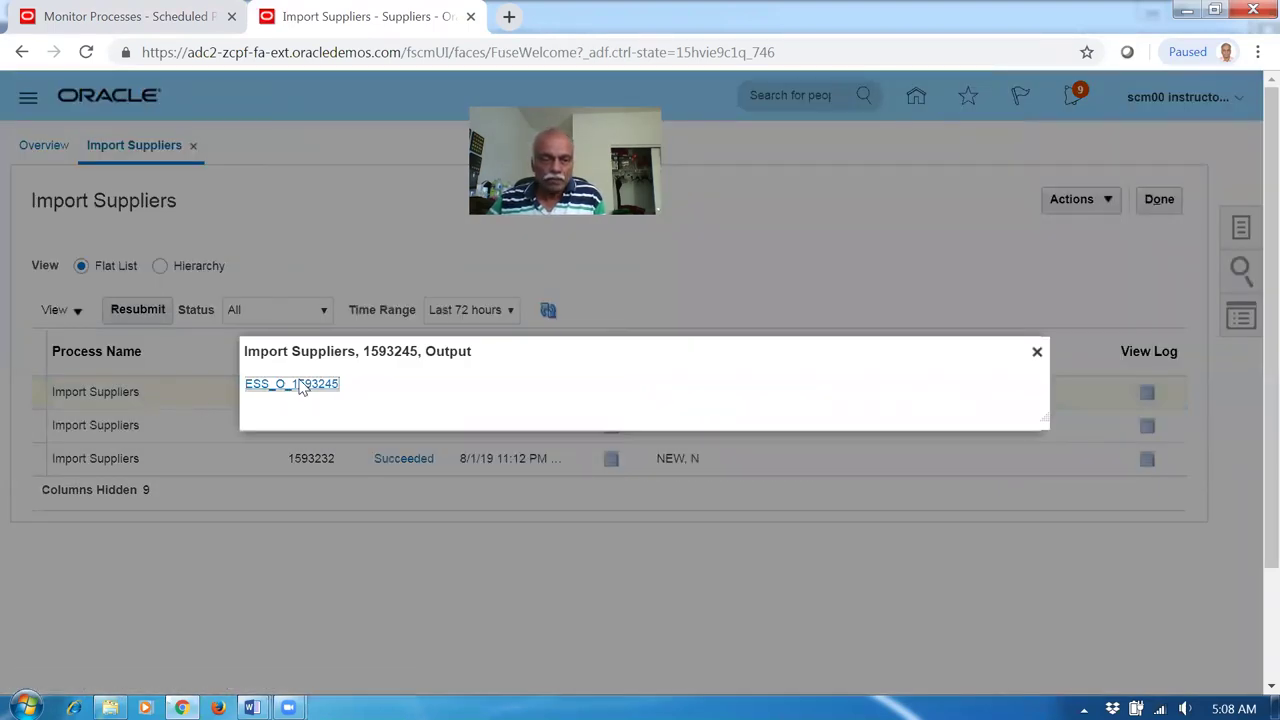
click(300, 386)
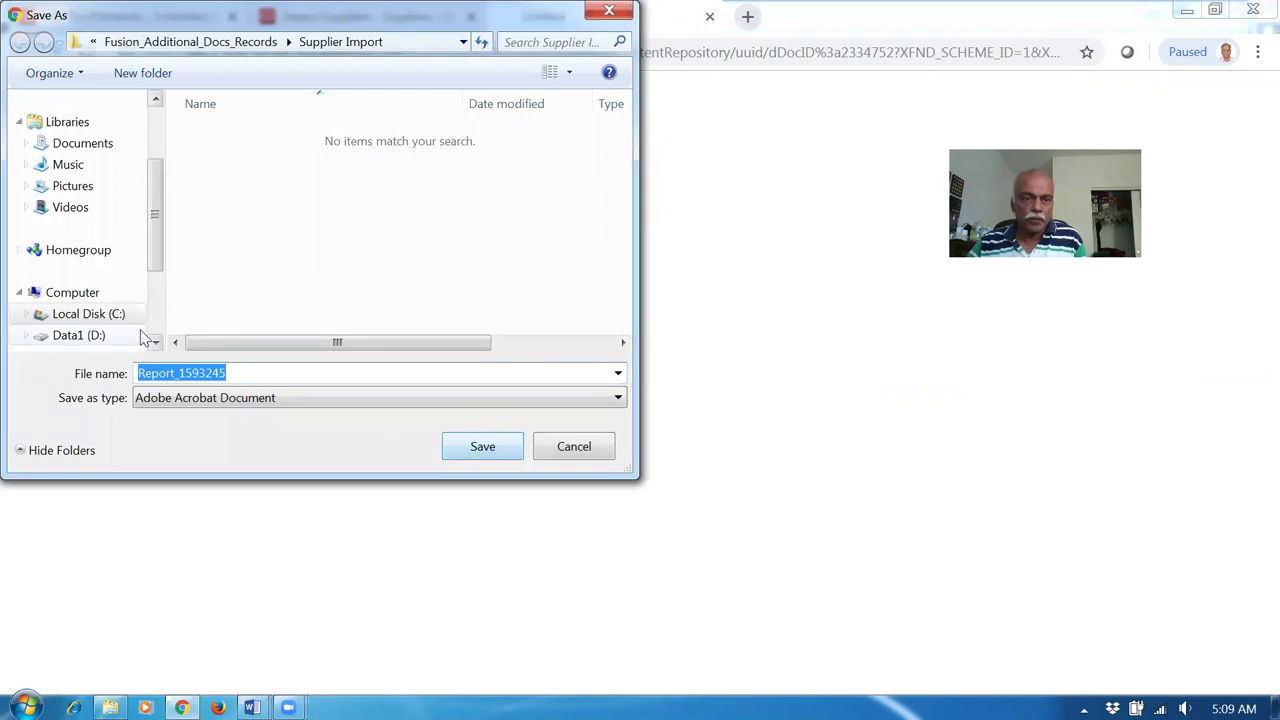
click(95, 318)
click(472, 447)
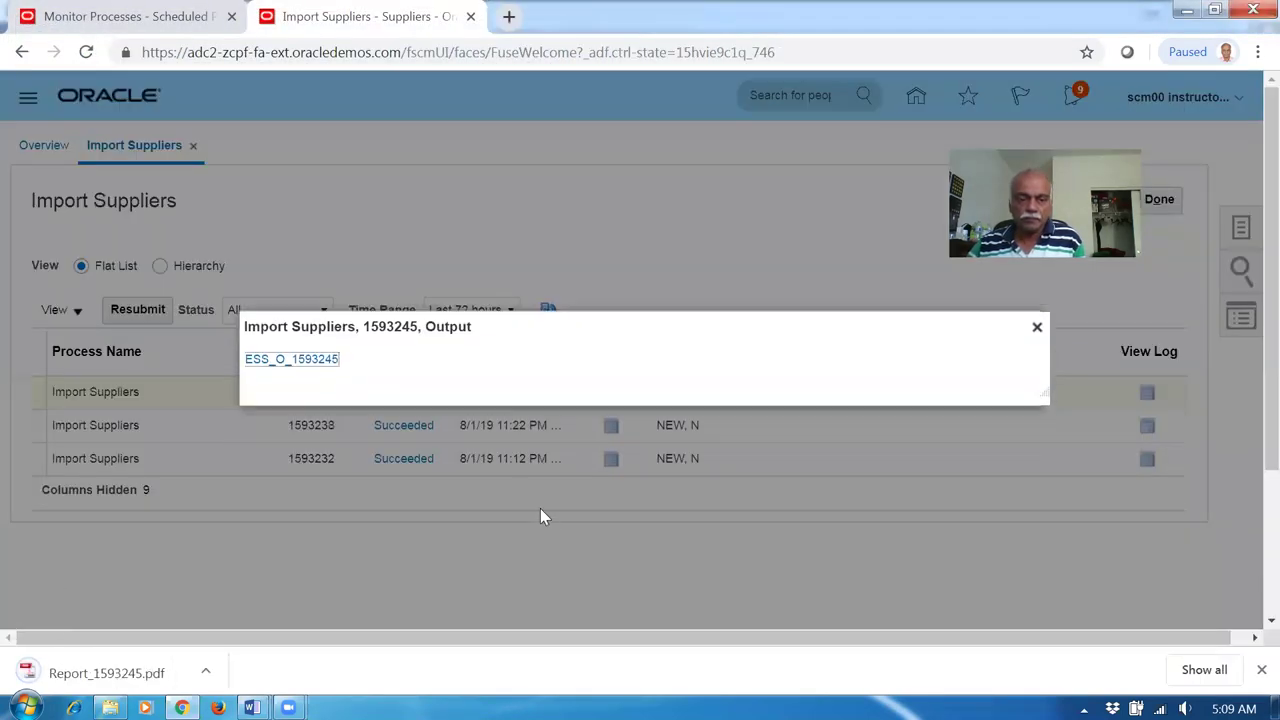
click(1204, 670)
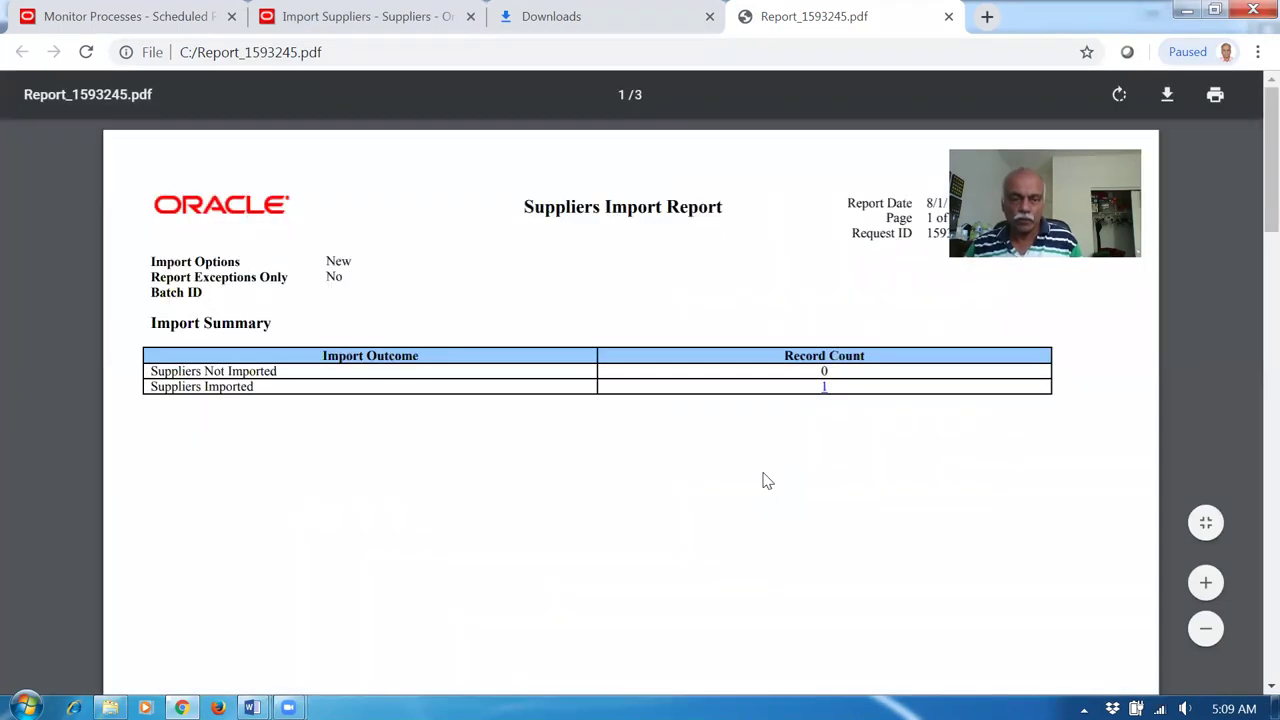
Scroll through the PDF report confirming supplier a01_imp_sup_1 was imported, then close it
ctrl+scroll(765, 481, up, 1)
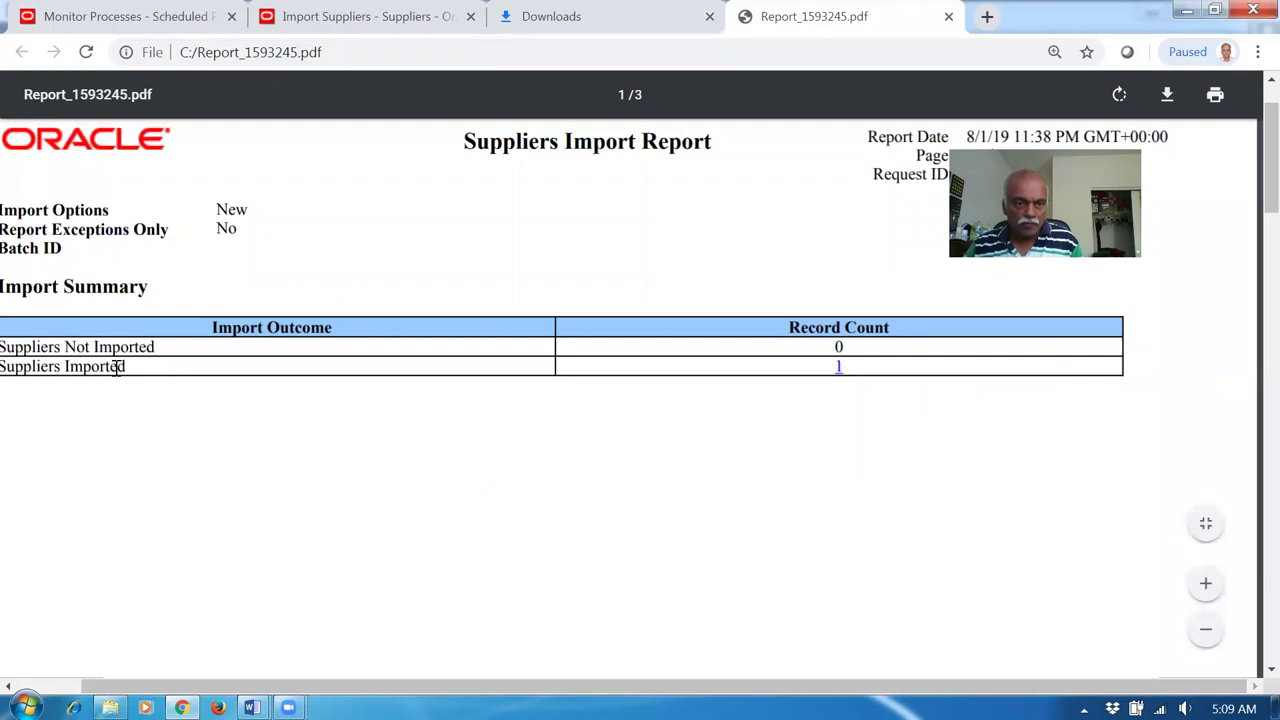
ctrl+scroll(225, 426, down, 1)
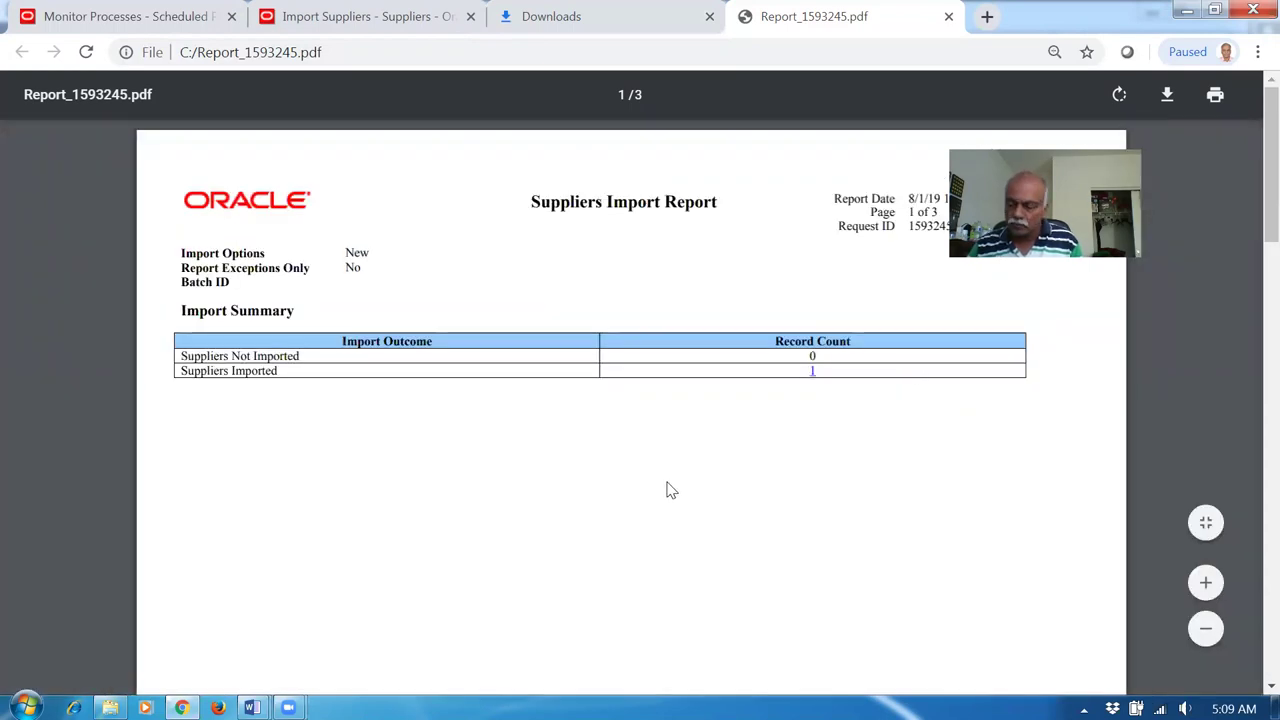
scroll(670, 490, down, 5)
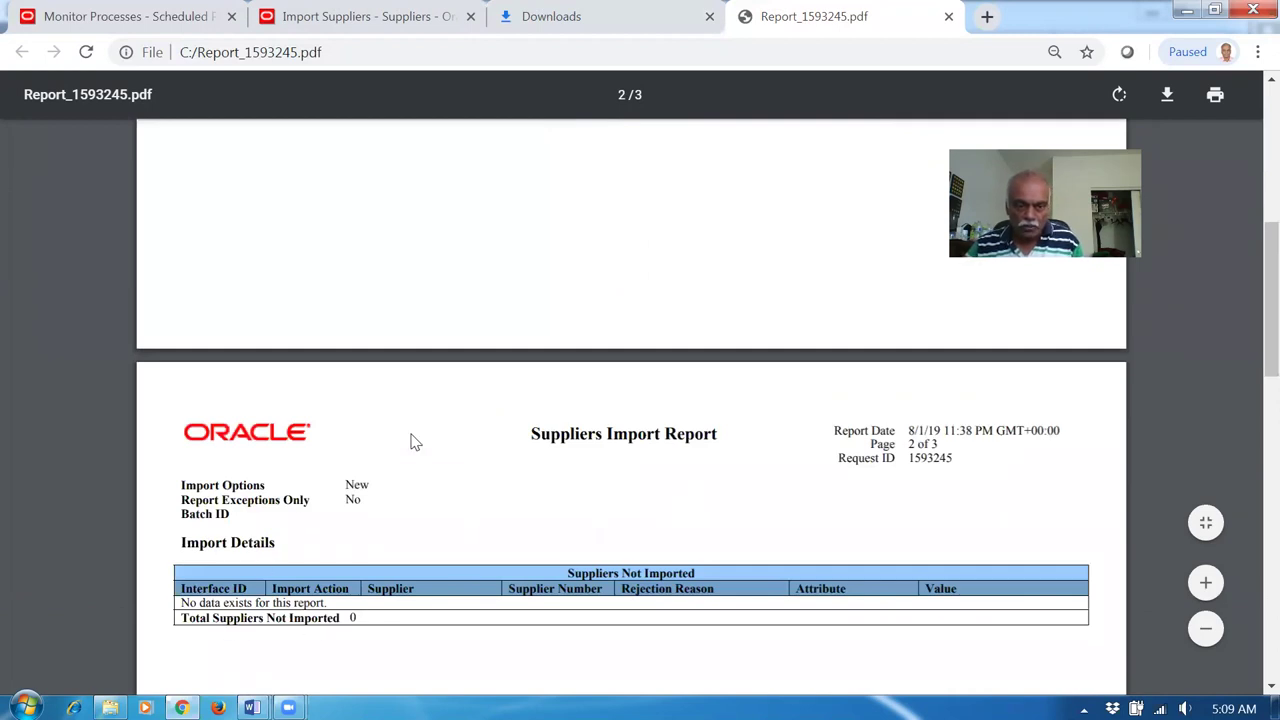
scroll(415, 442, down, 10)
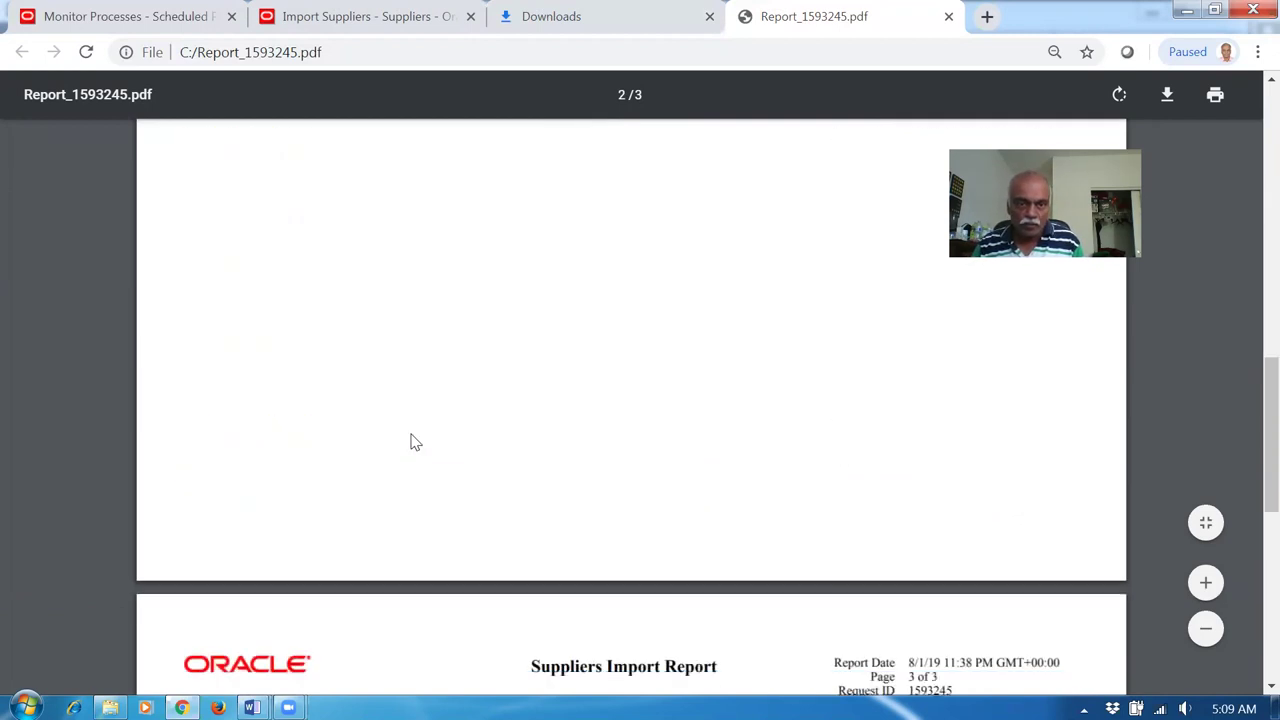
scroll(180, 553, up, 1)
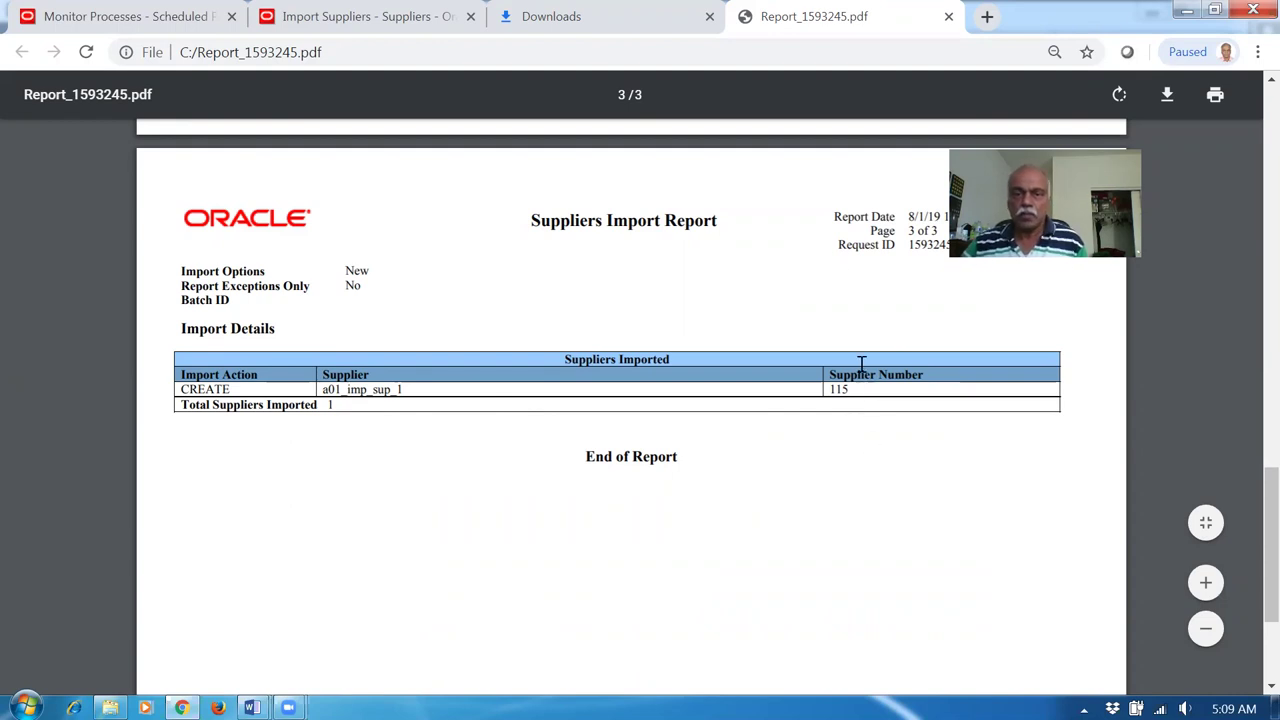
click(949, 17)
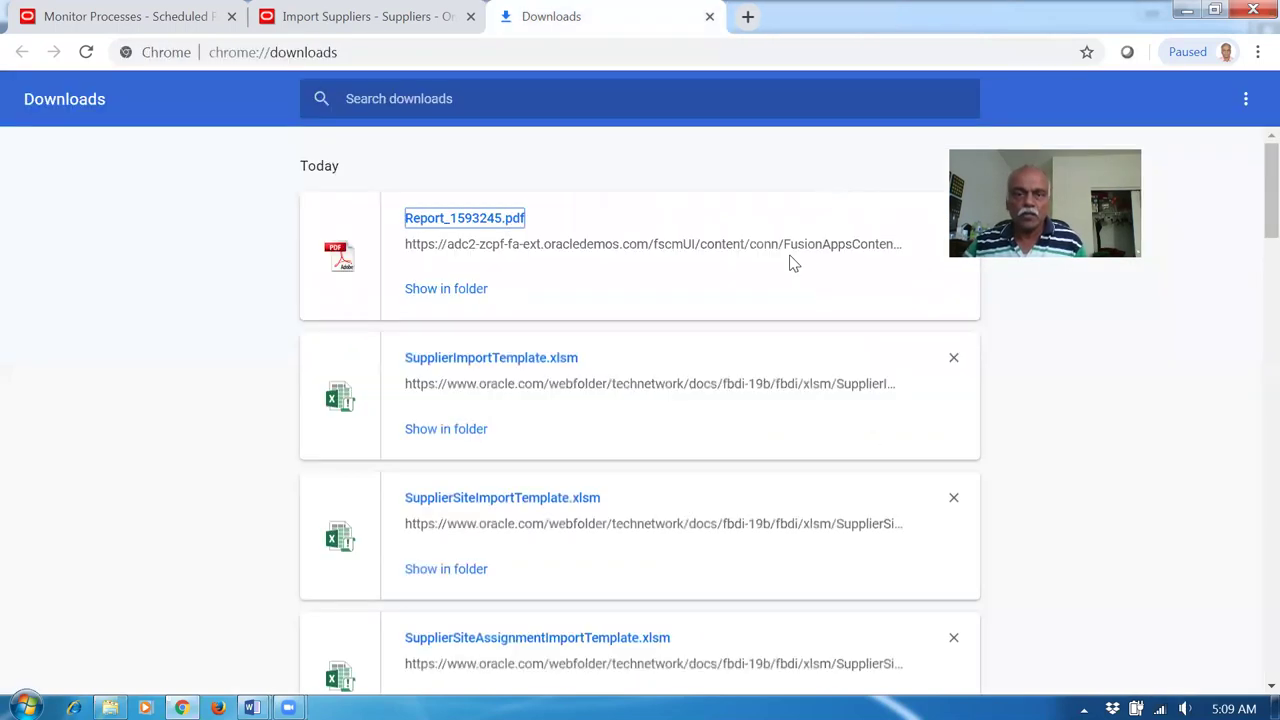
Close the Downloads tab and Output dialog, then open Local Disk (C:) in Windows Explorer
click(709, 17)
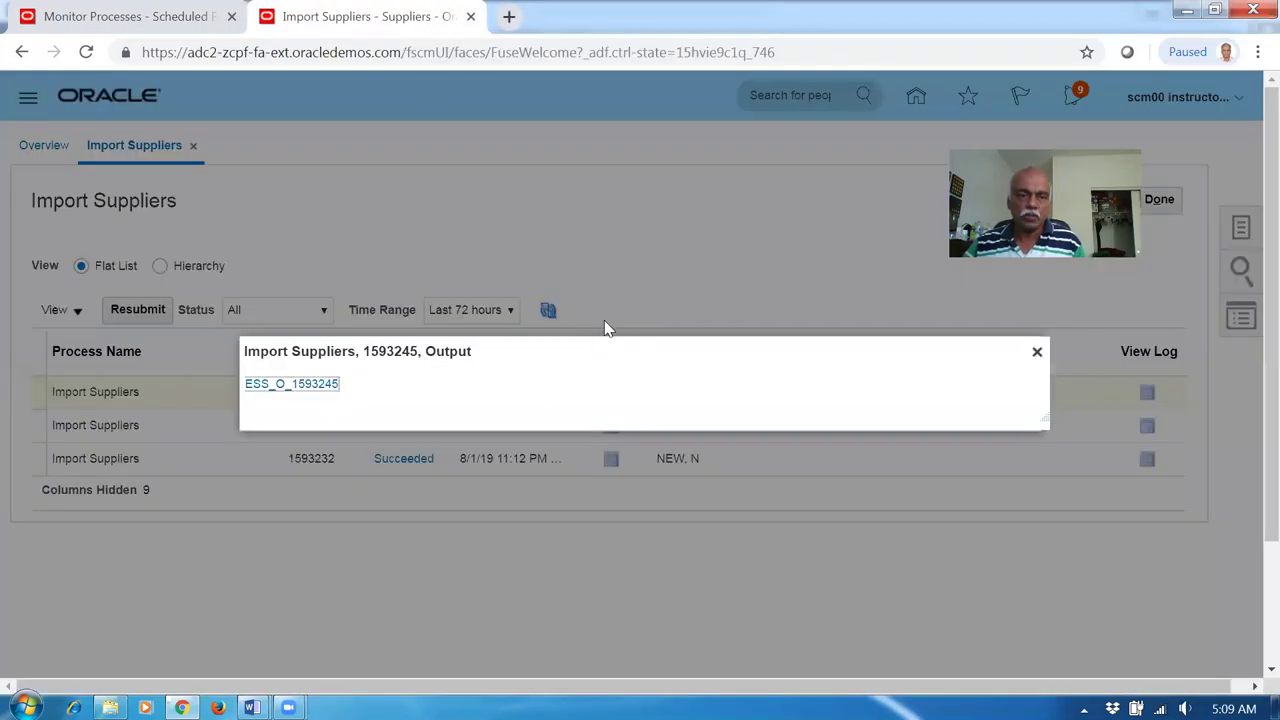
click(1038, 342)
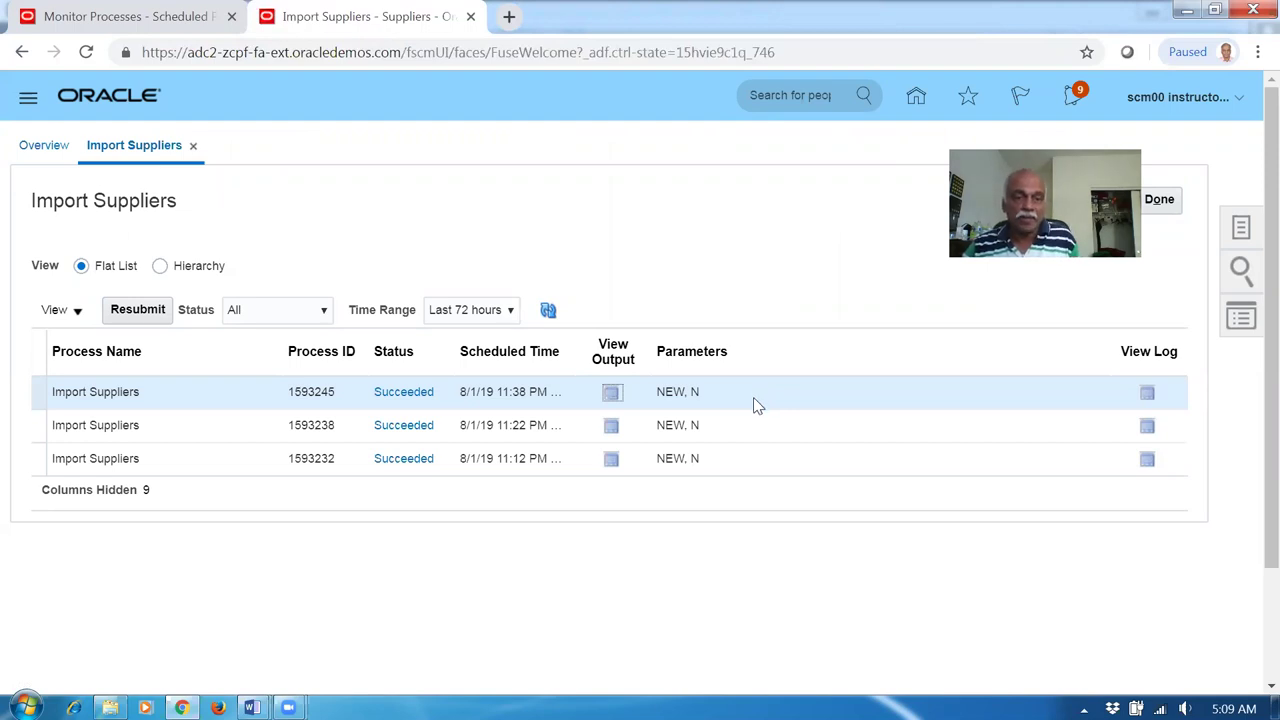
click(132, 26)
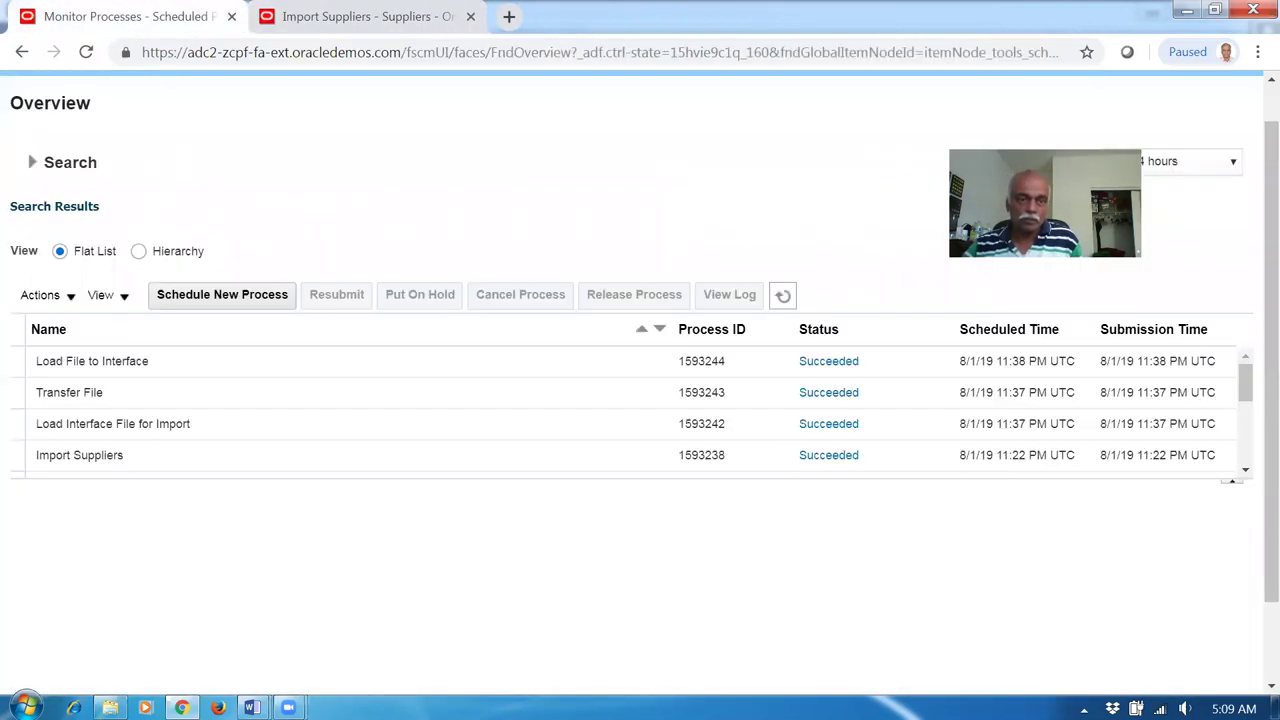
click(110, 707)
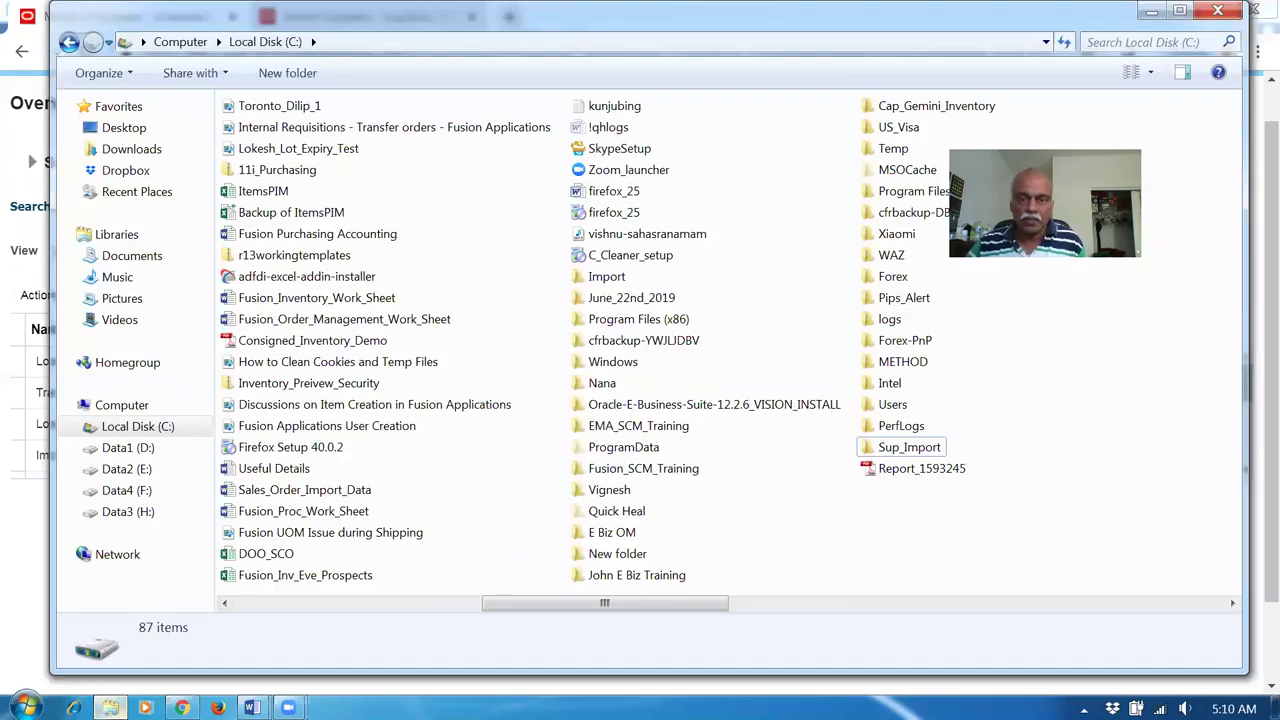
Go through Fusion_SCM_Training into the Supplier Import folder and select SupplierAddressImportTemplate
double_click(644, 470)
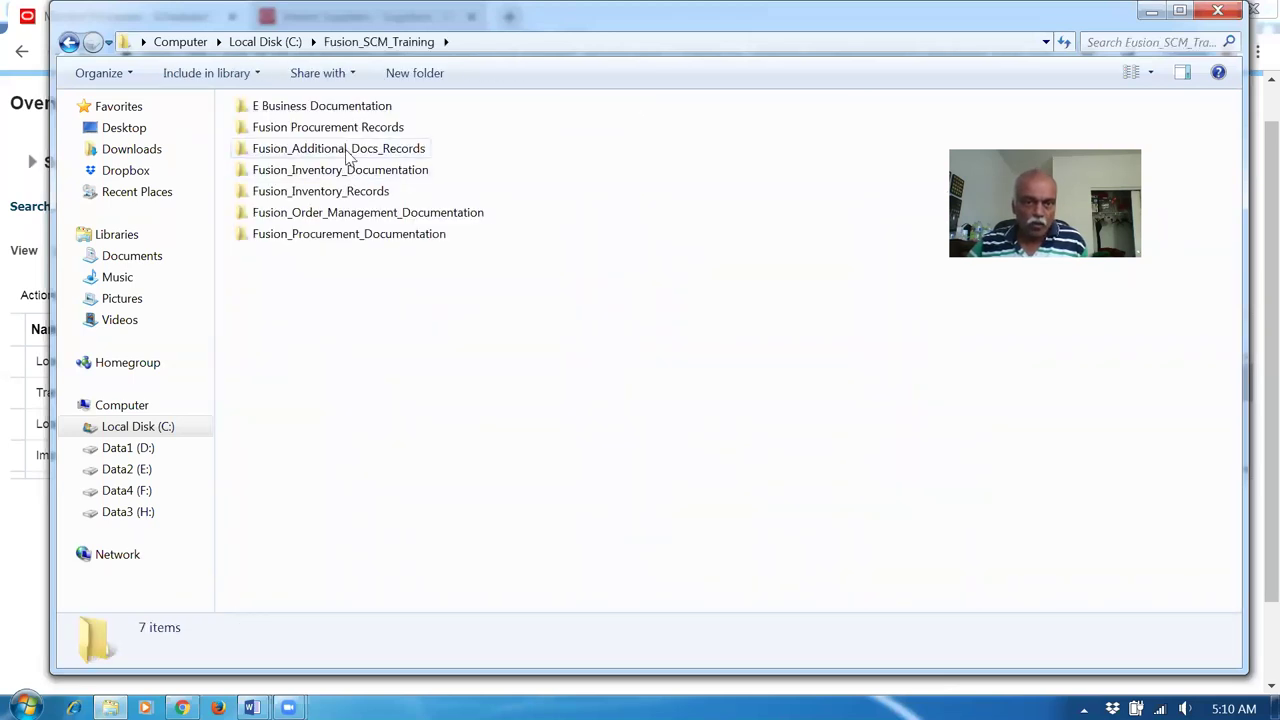
double_click(315, 150)
double_click(300, 106)
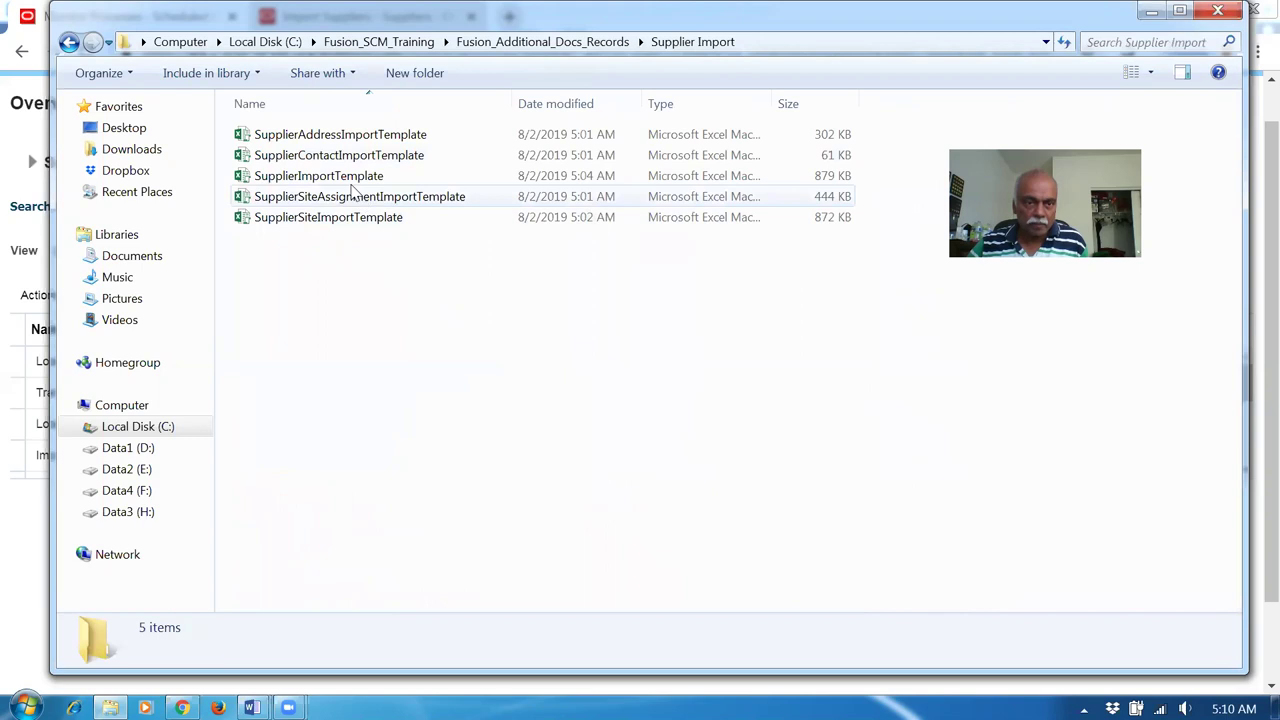
click(344, 134)
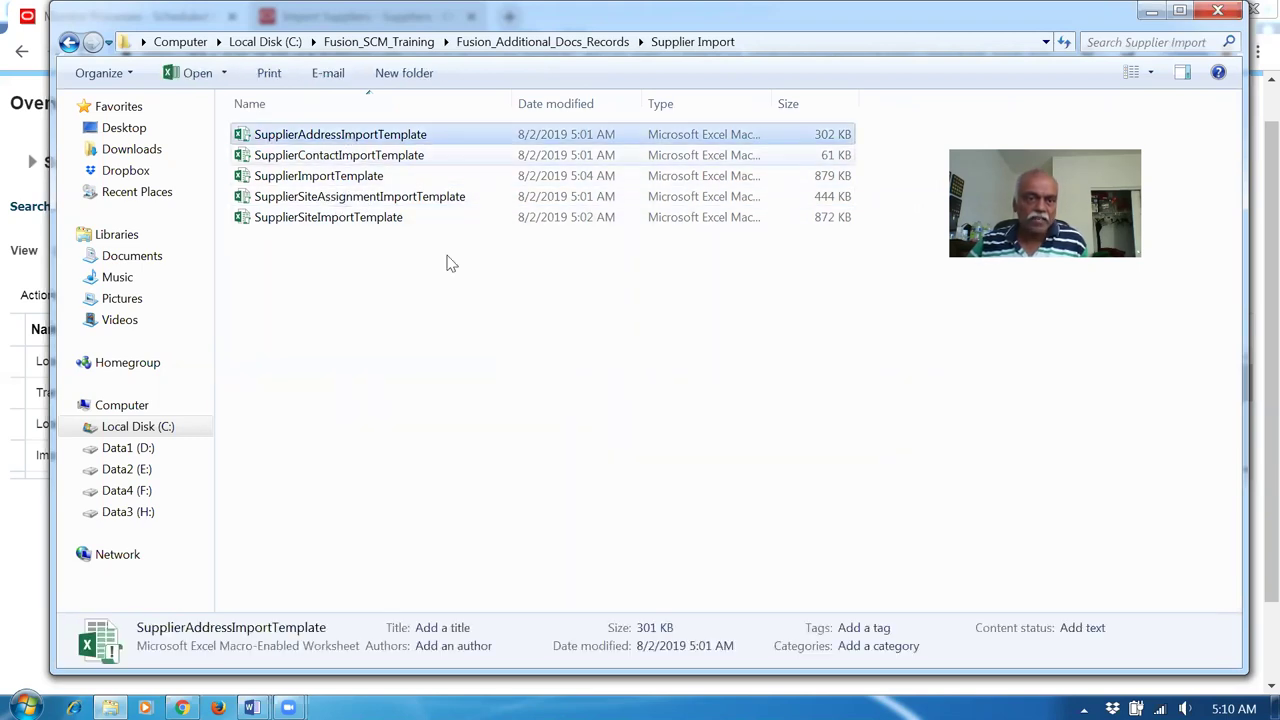
click(326, 180)
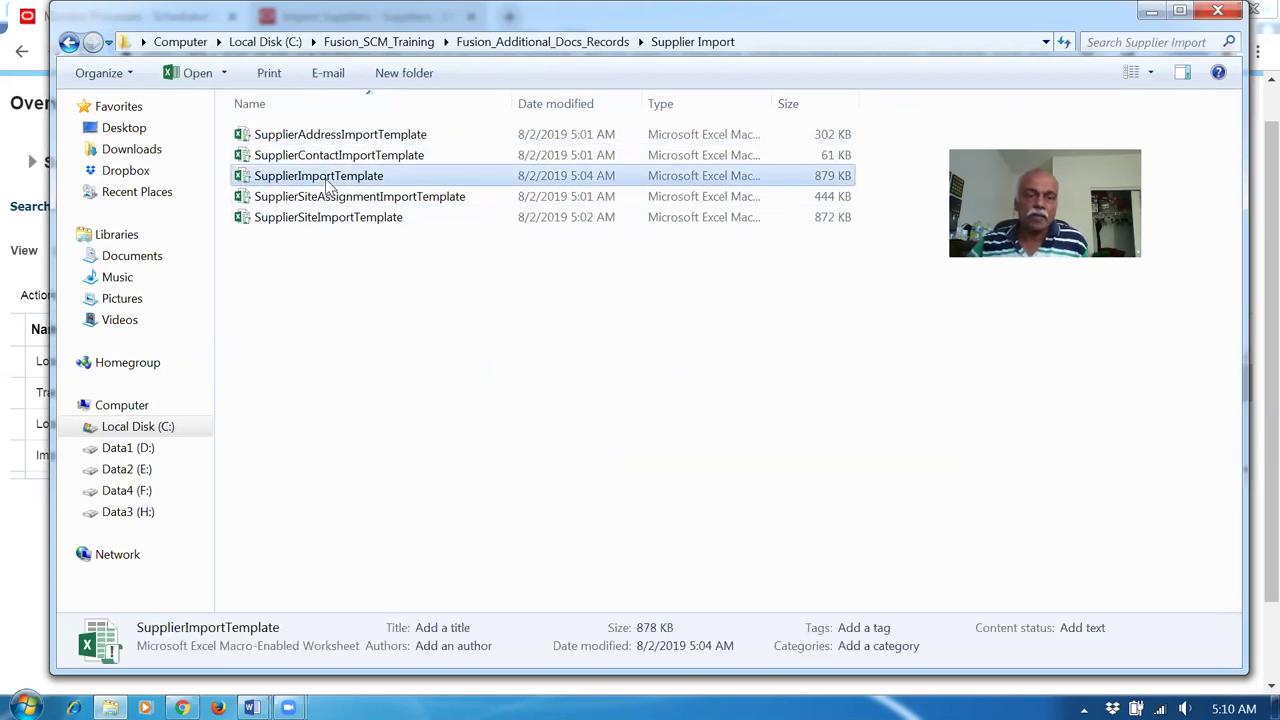
click(350, 138)
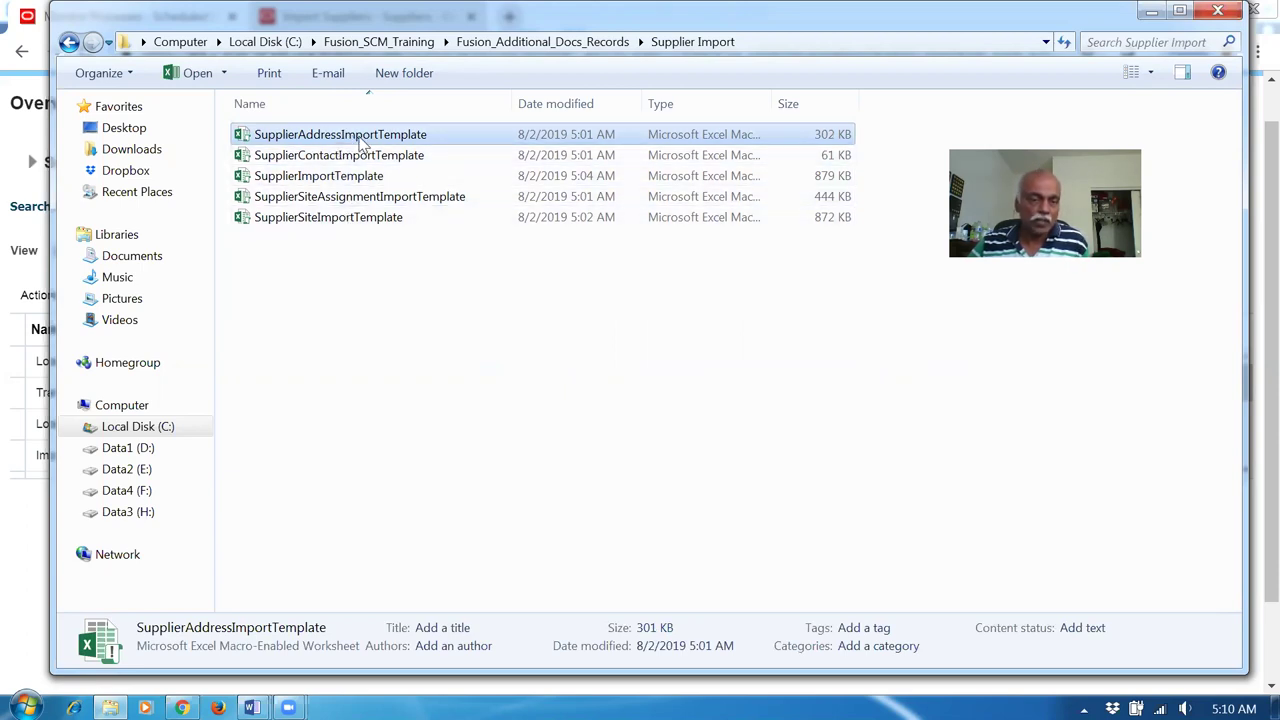
Open SupplierAddressImportTemplate, enable editing, and clear sample row 6 on POZ_SUPPLIER_ADDRESSES_INT
double_click(360, 140)
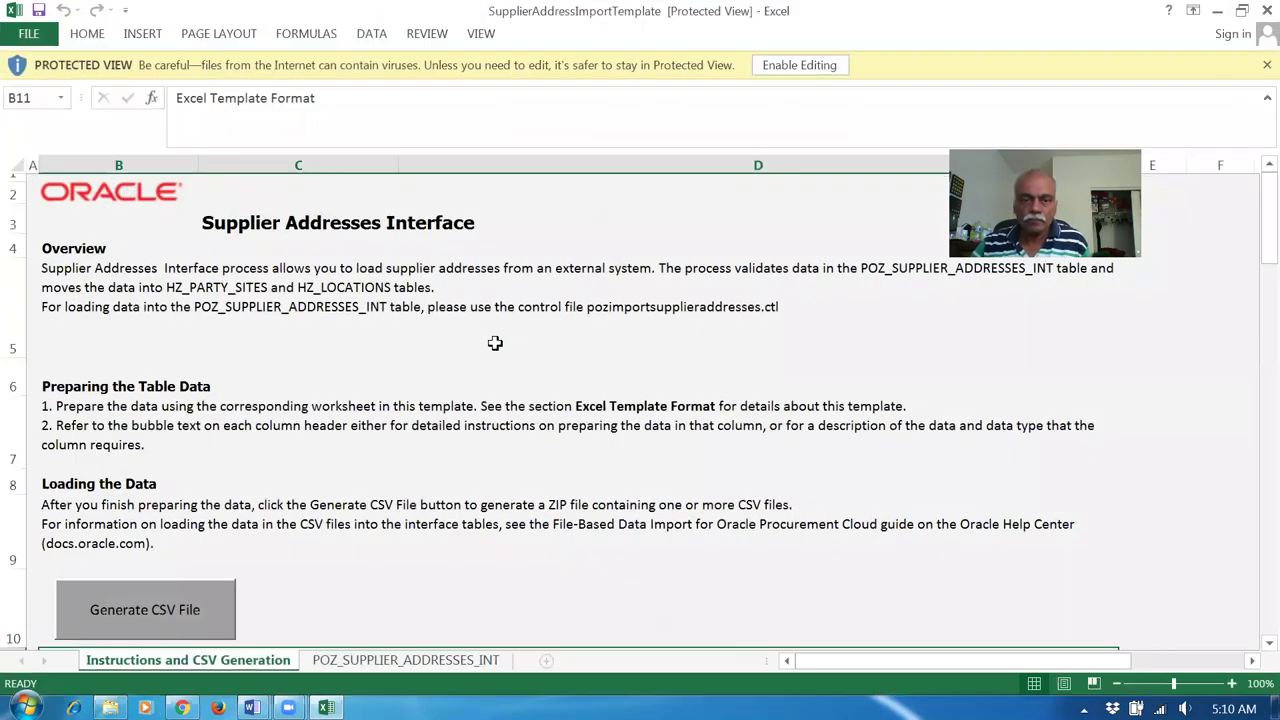
click(782, 66)
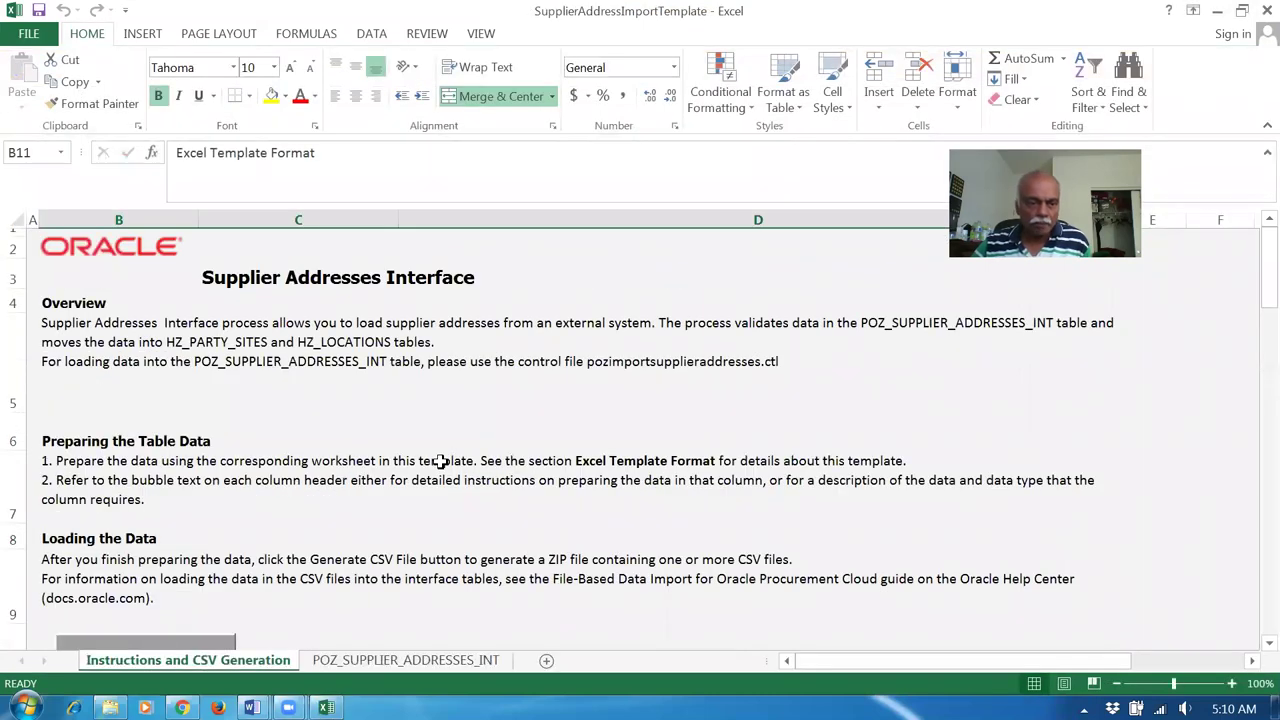
scroll(383, 597, down, 3)
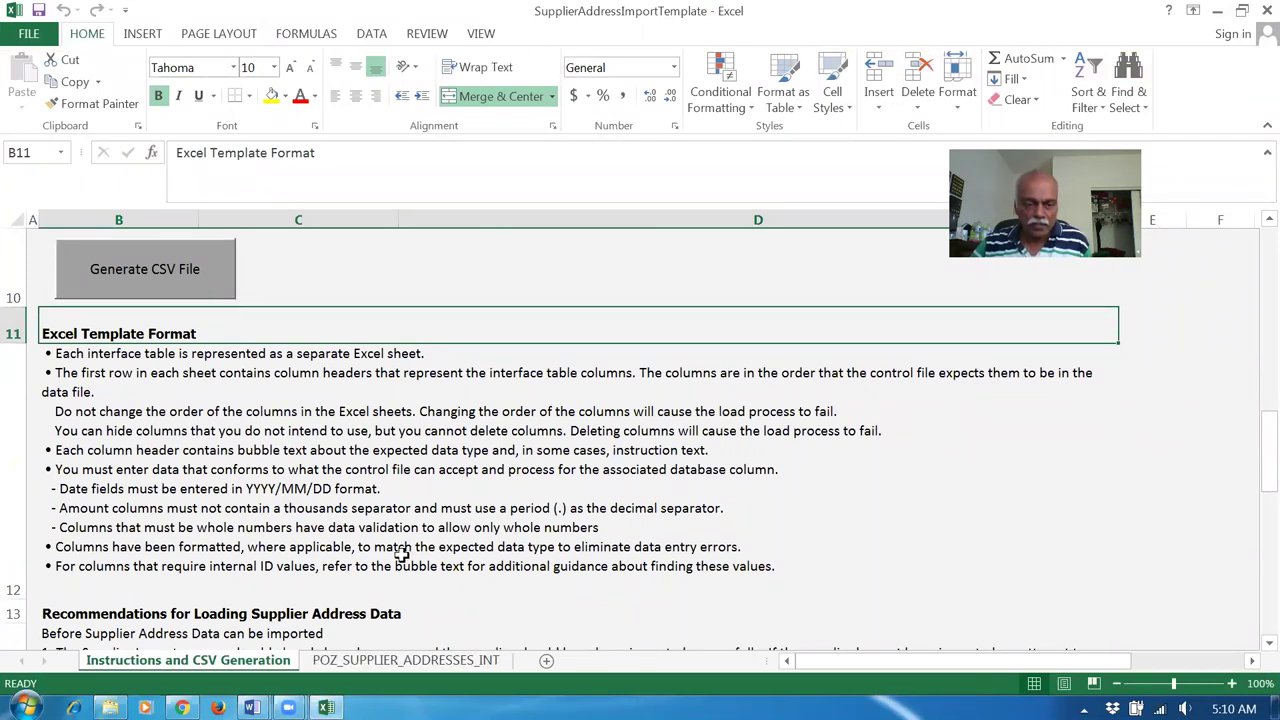
click(380, 662)
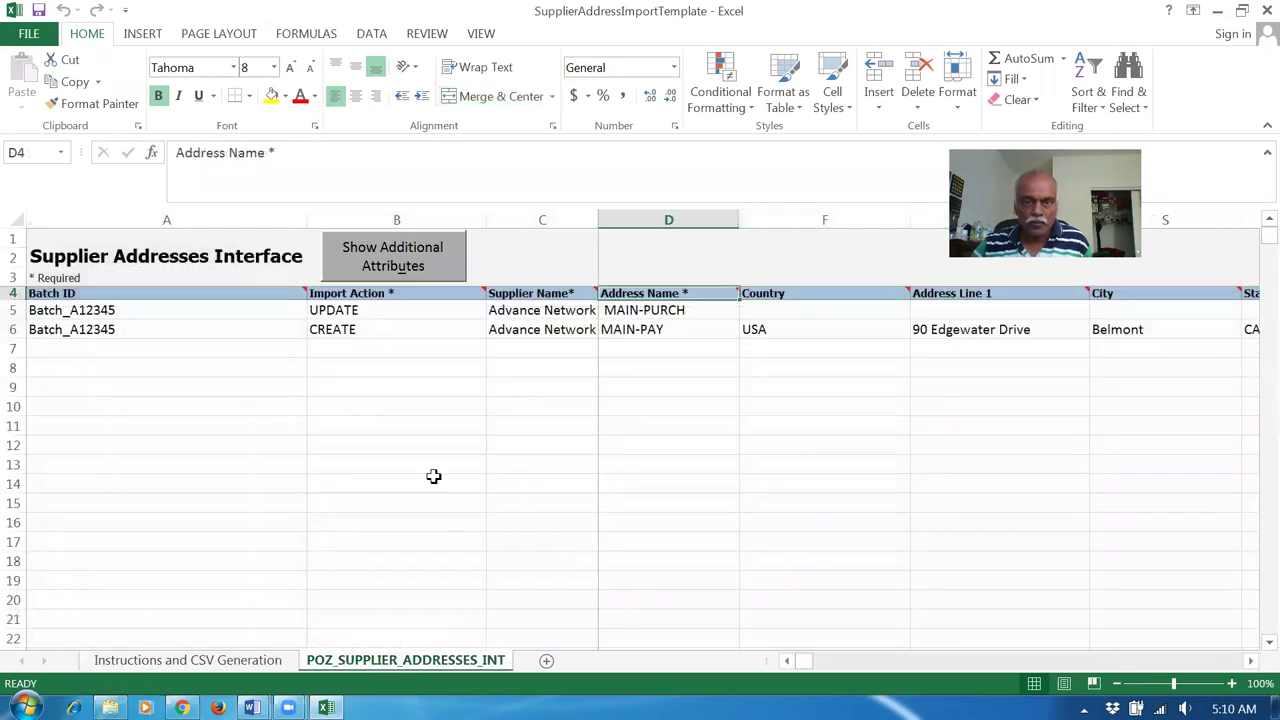
click(14, 329)
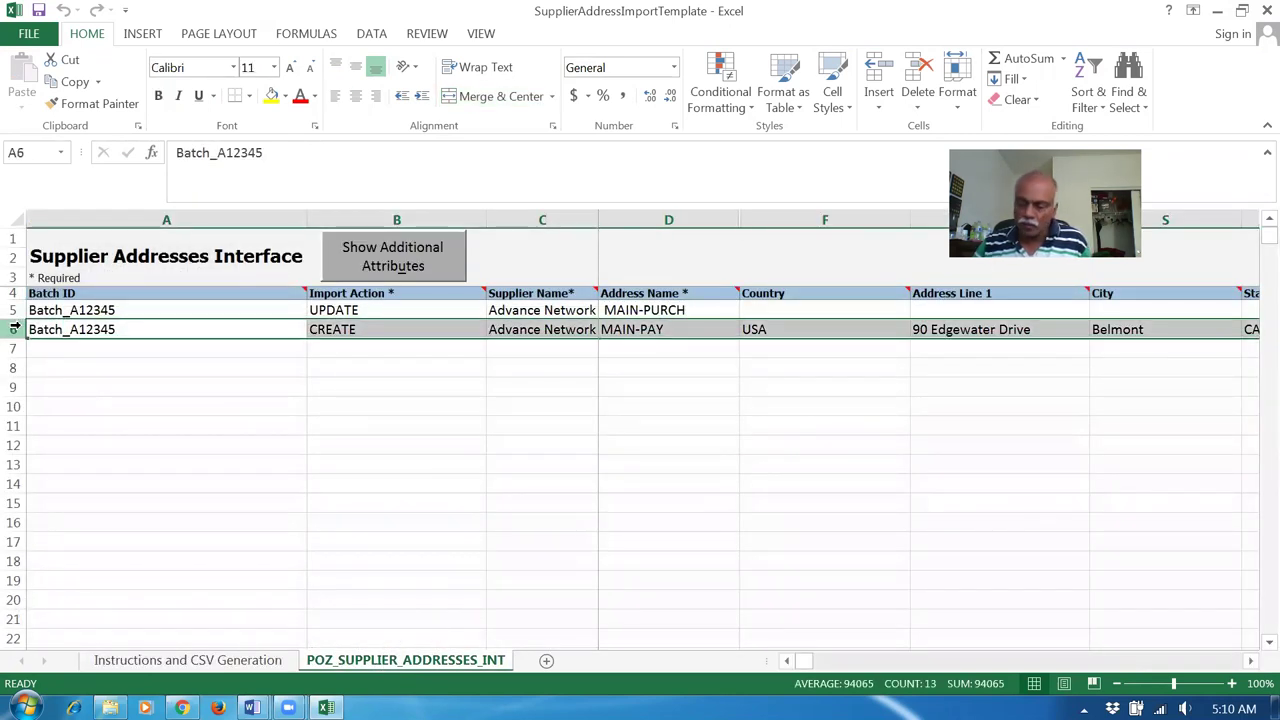
key(Delete)
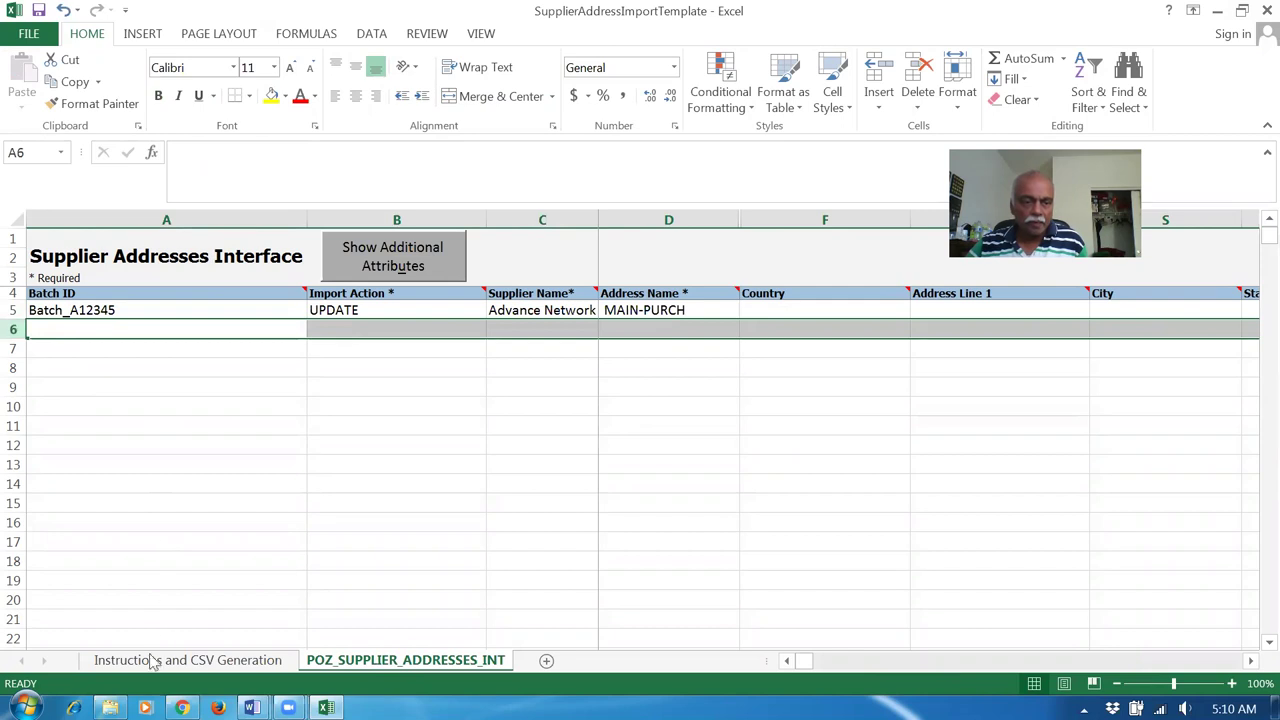
Open SupplierImportTemplate and copy the supplier name a01_imp_sup_1
click(110, 707)
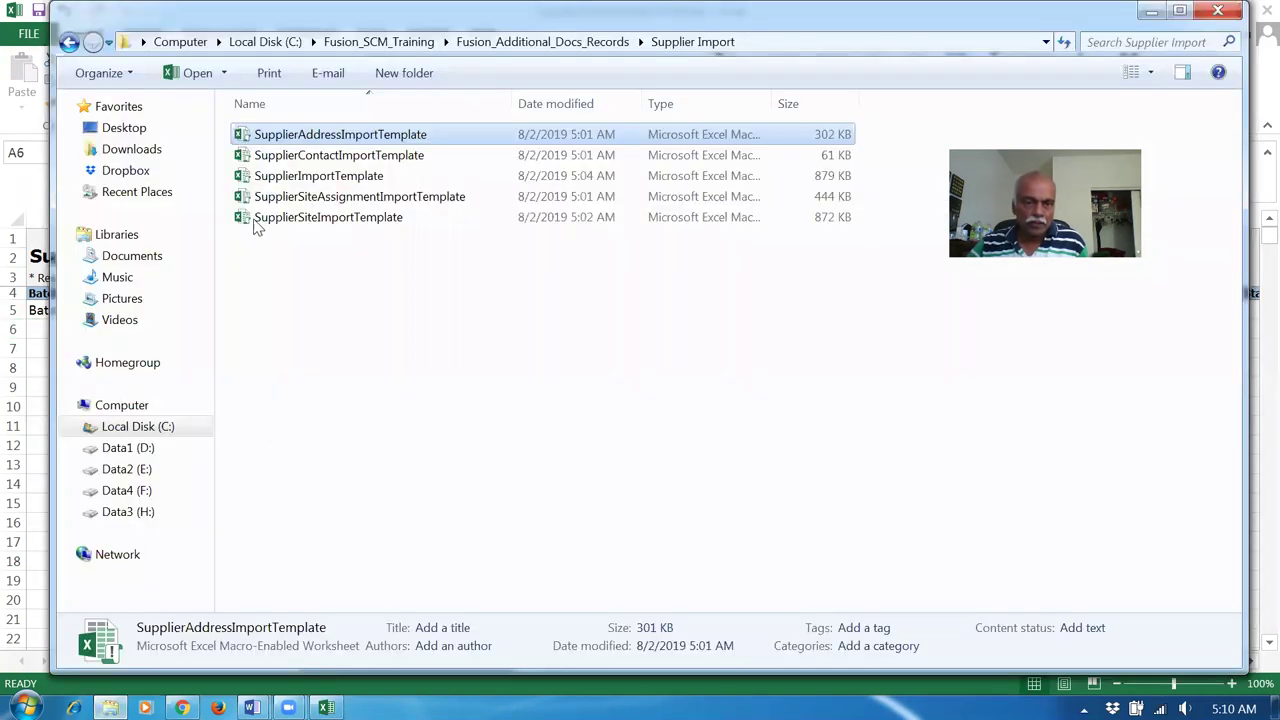
double_click(287, 184)
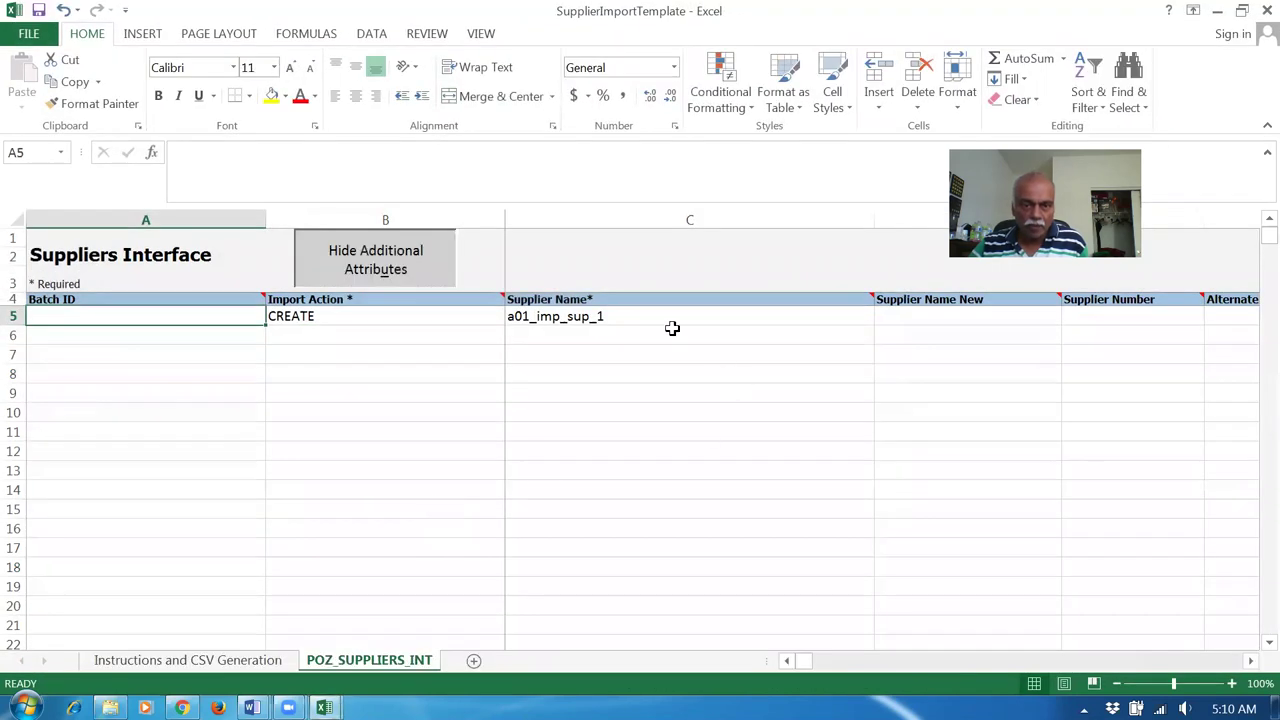
click(668, 318)
key(ctrl+c)
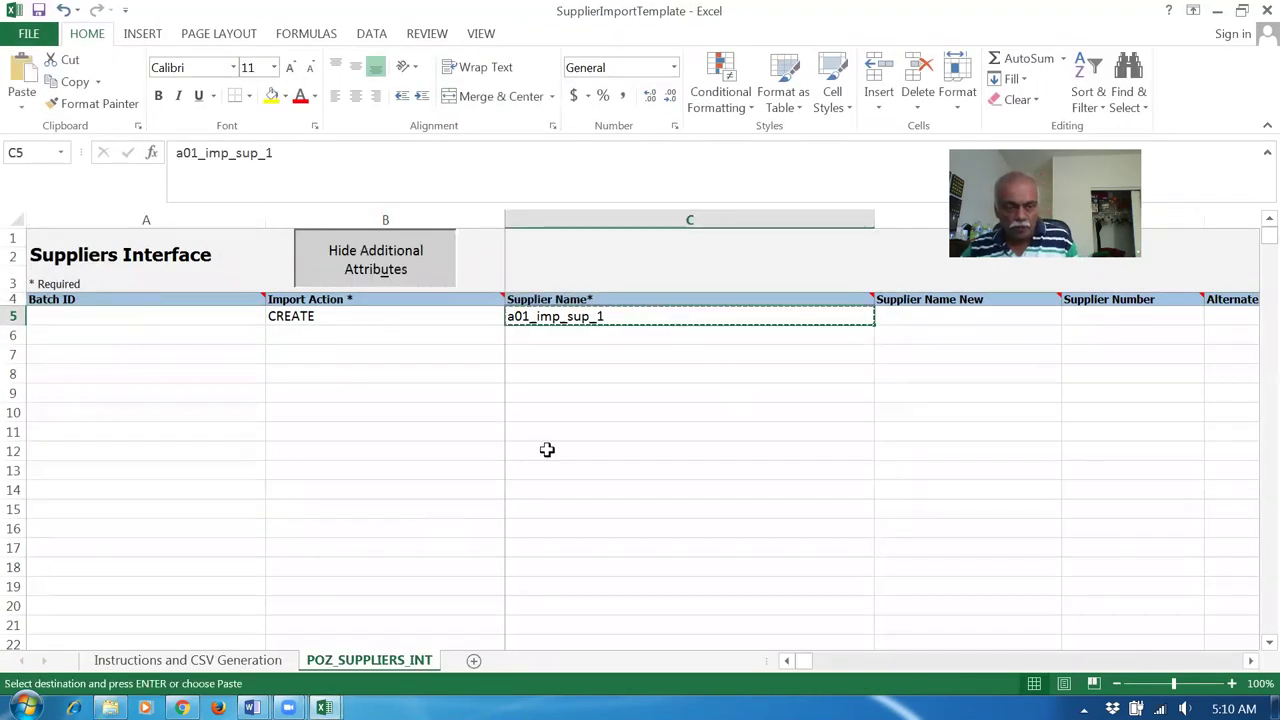
mouse_move(324, 707)
click(418, 632)
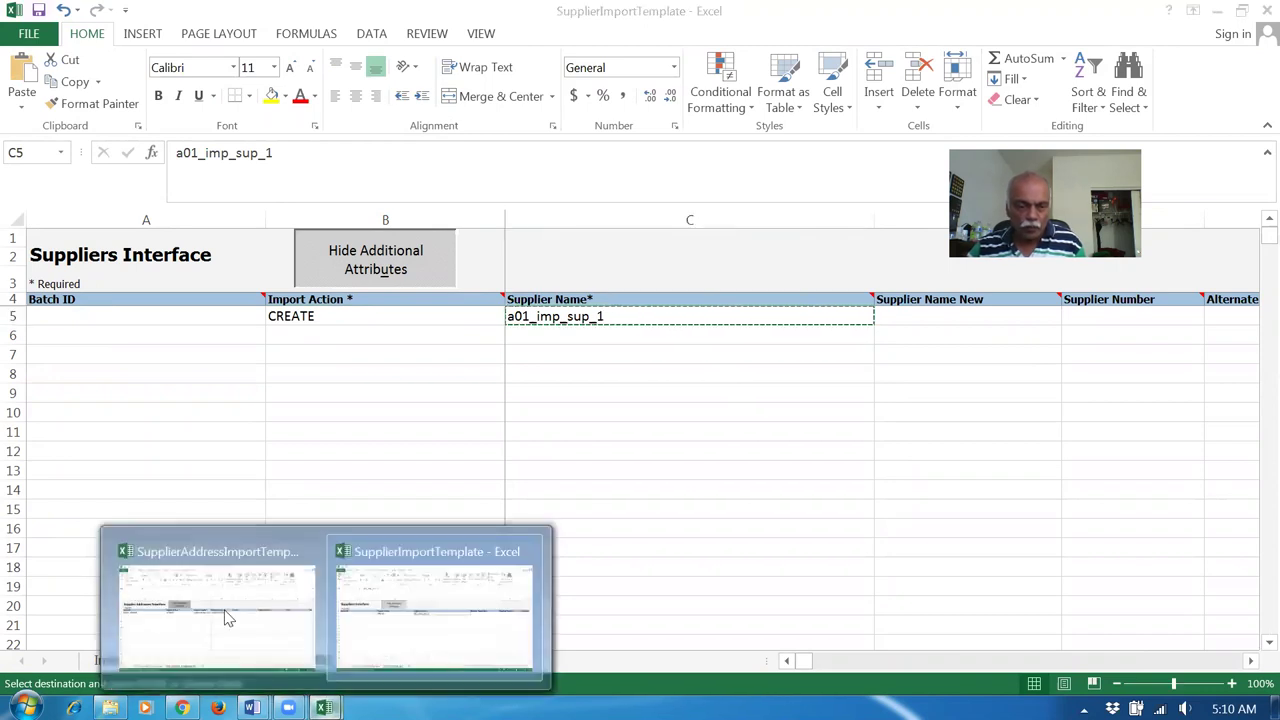
Back in the address workbook, clear the sample Batch ID from cell A5
click(224, 612)
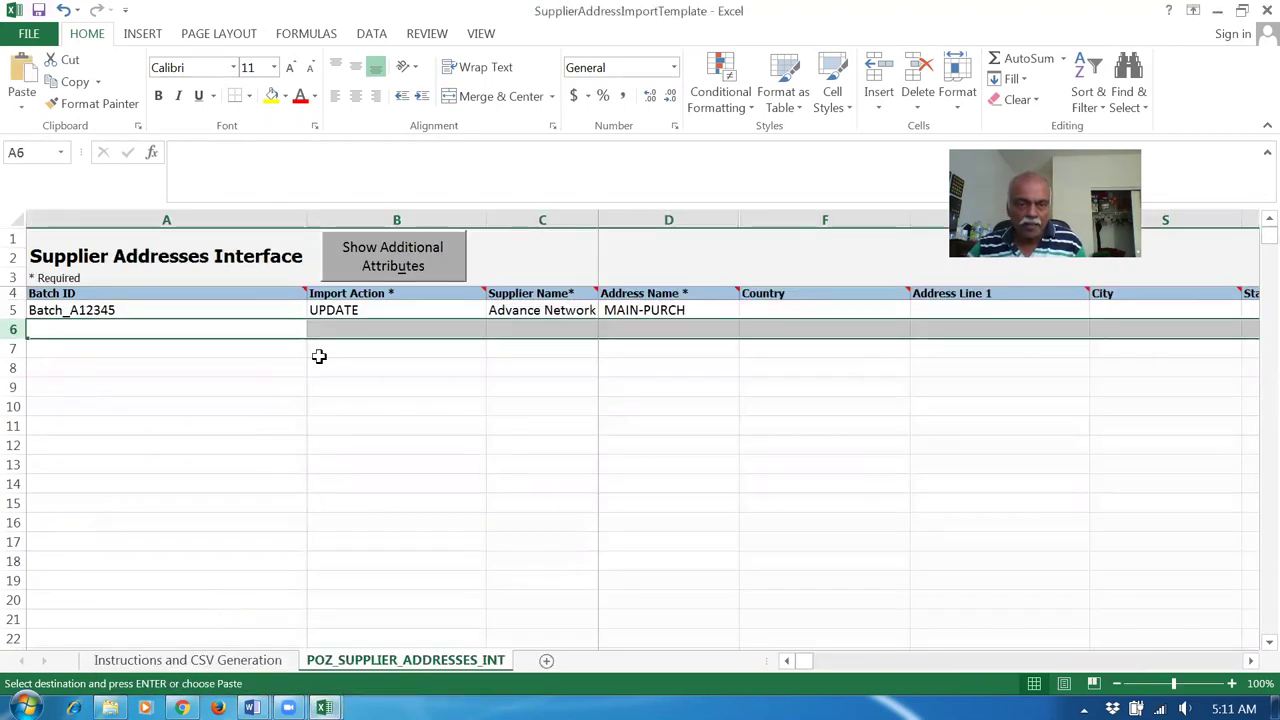
click(122, 310)
key(Delete)
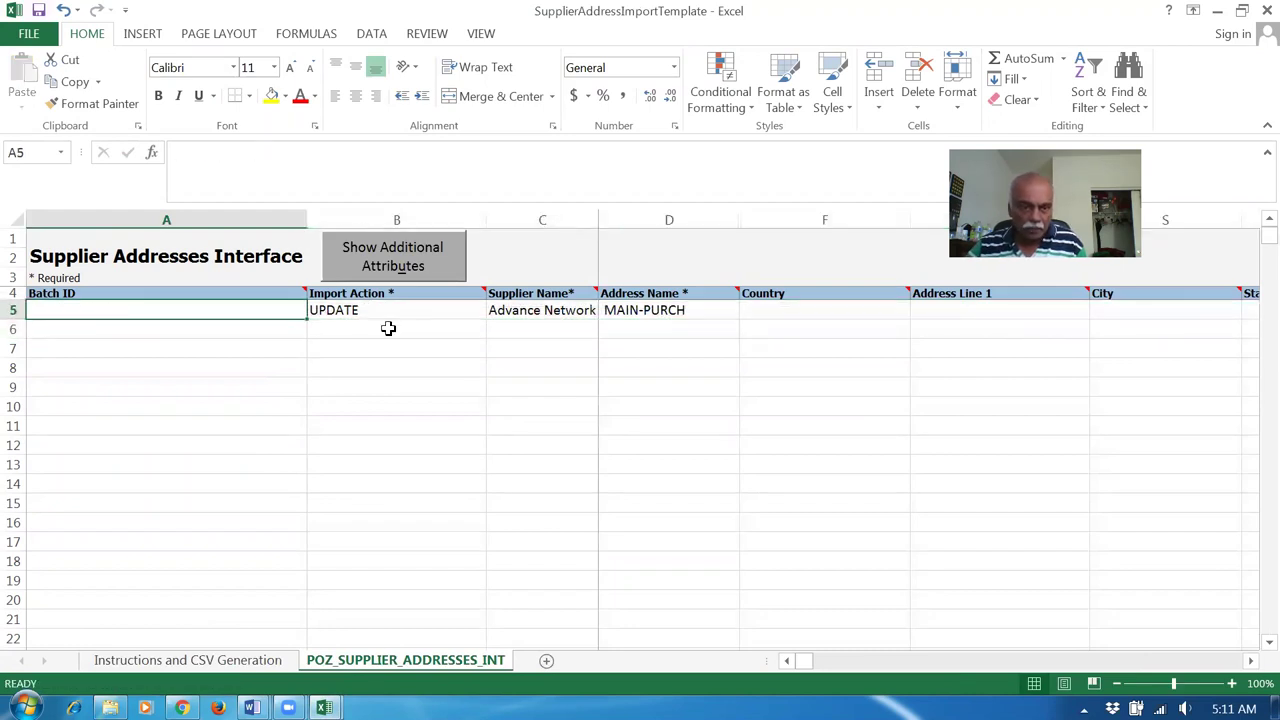
click(388, 316)
Set row 5's Import Action to CREATE from the B5 dropdown
click(489, 311)
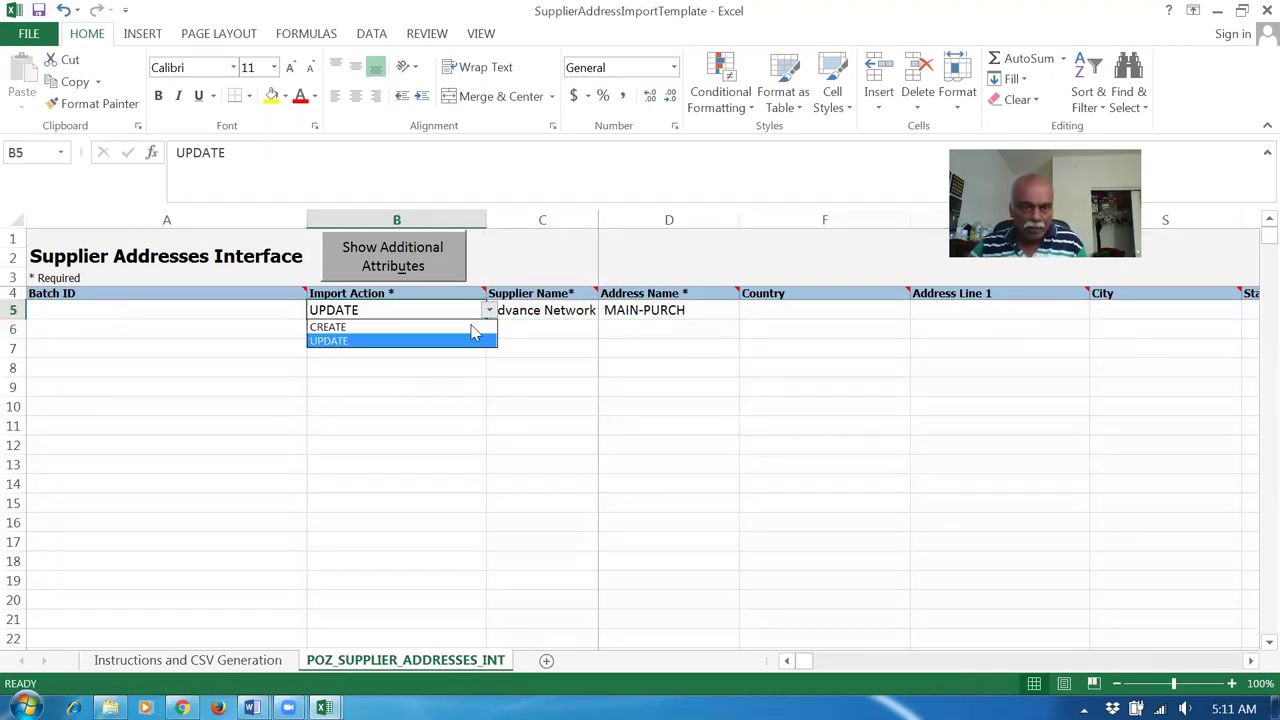
click(392, 326)
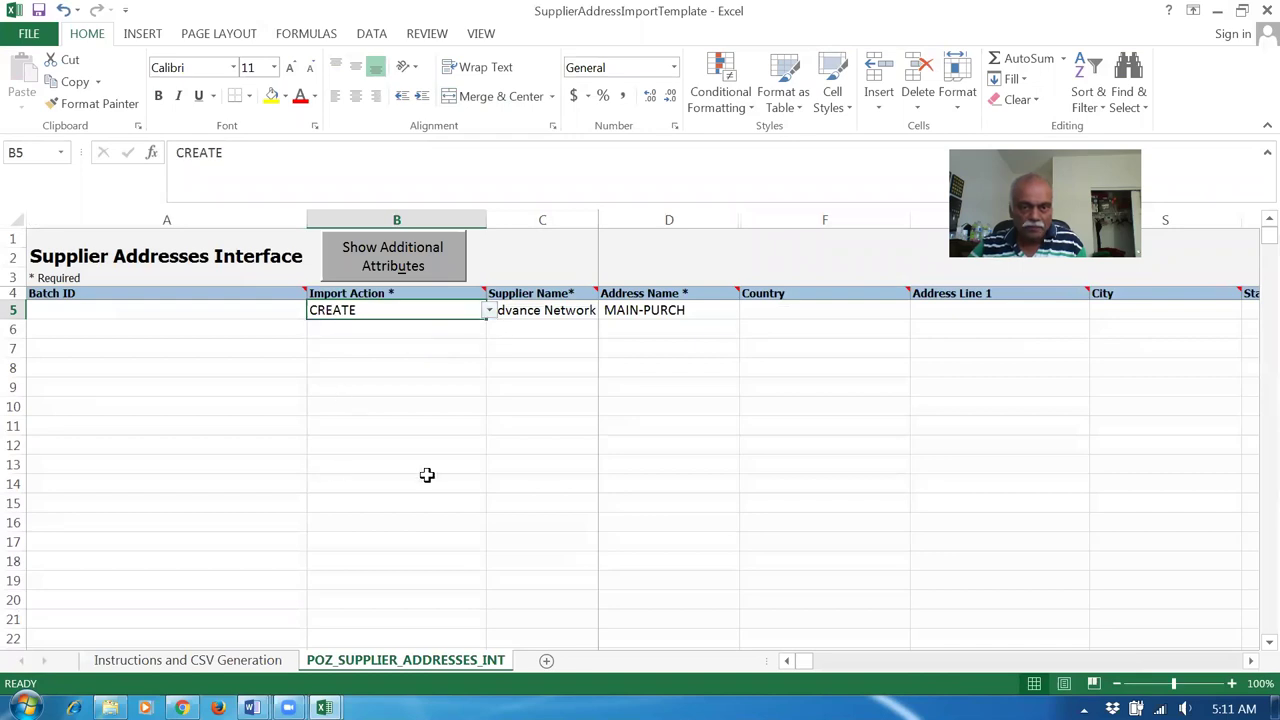
click(540, 311)
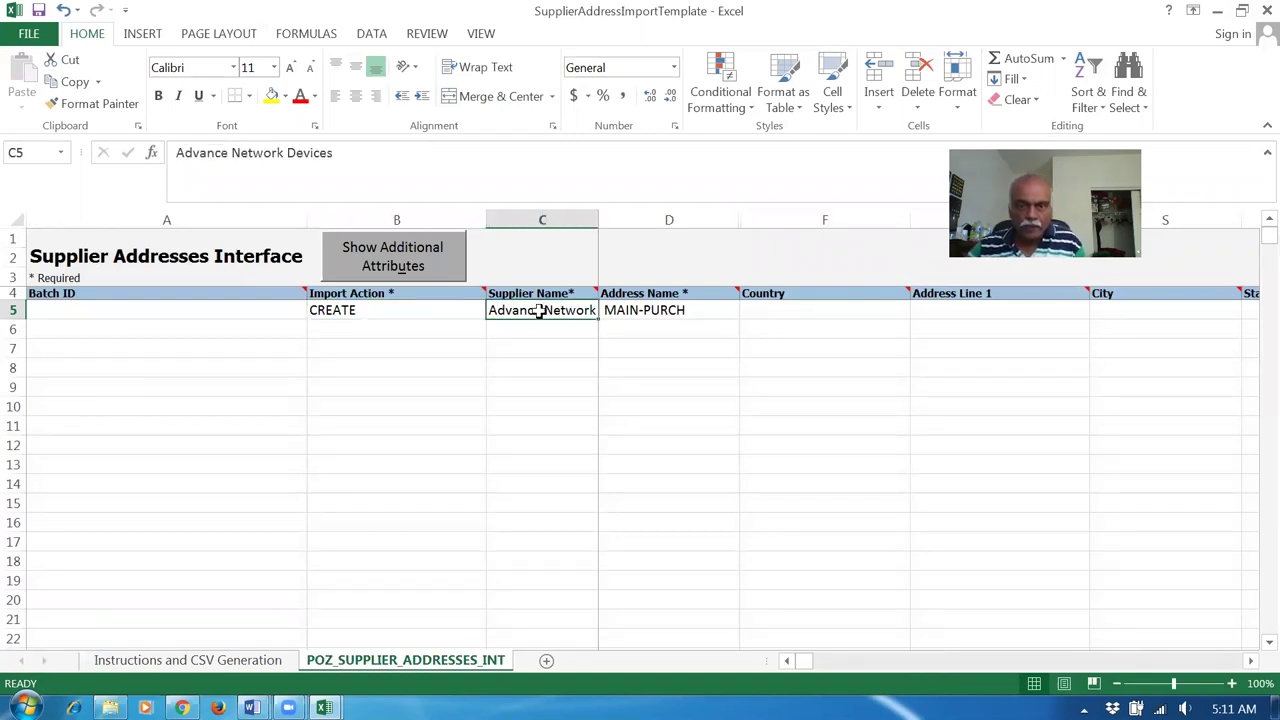
Enter 'a01 address 1' as the Address Name in D5
click(686, 314)
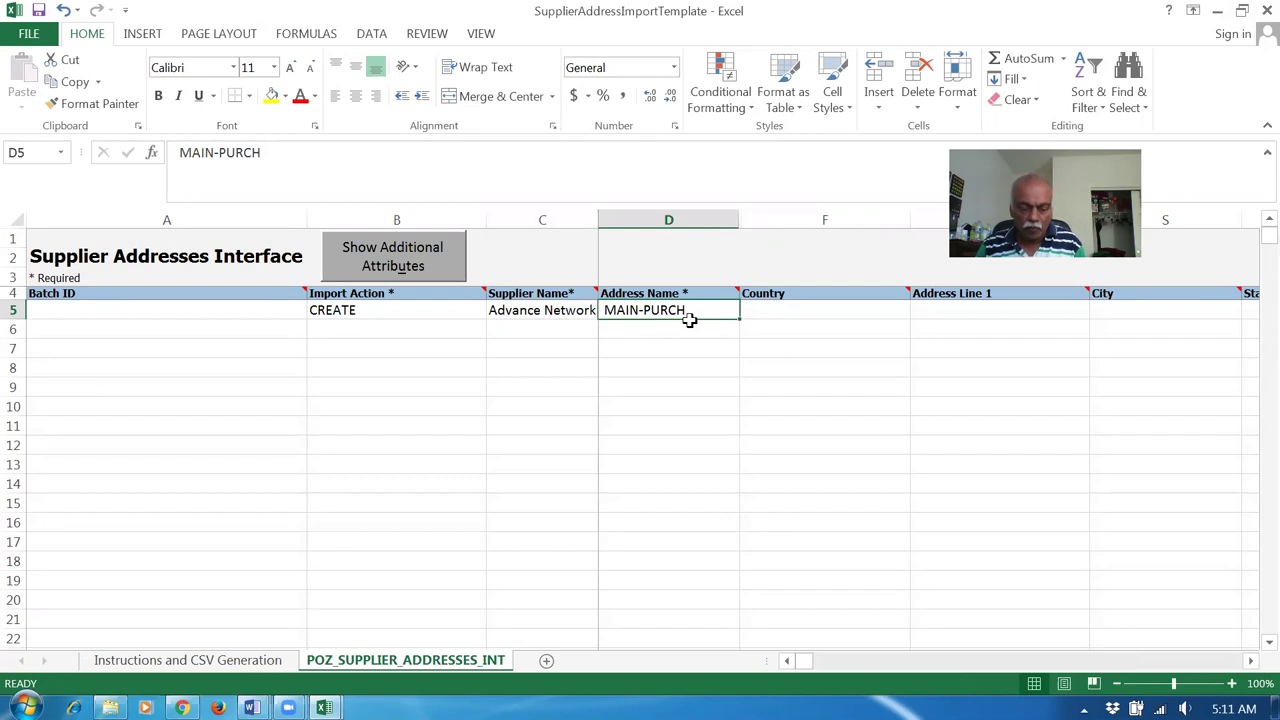
text(a01 adderress 1)
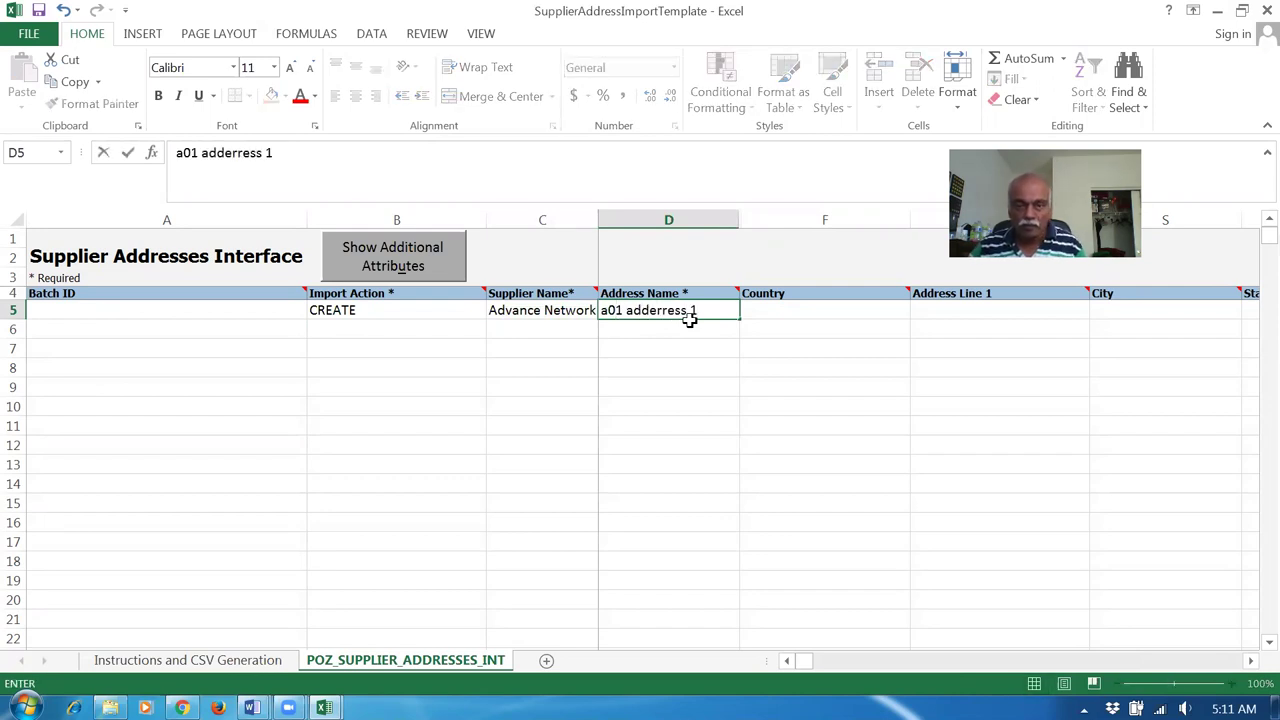
key(BackSpace)
key(BackSpace)
key(BackSpace)
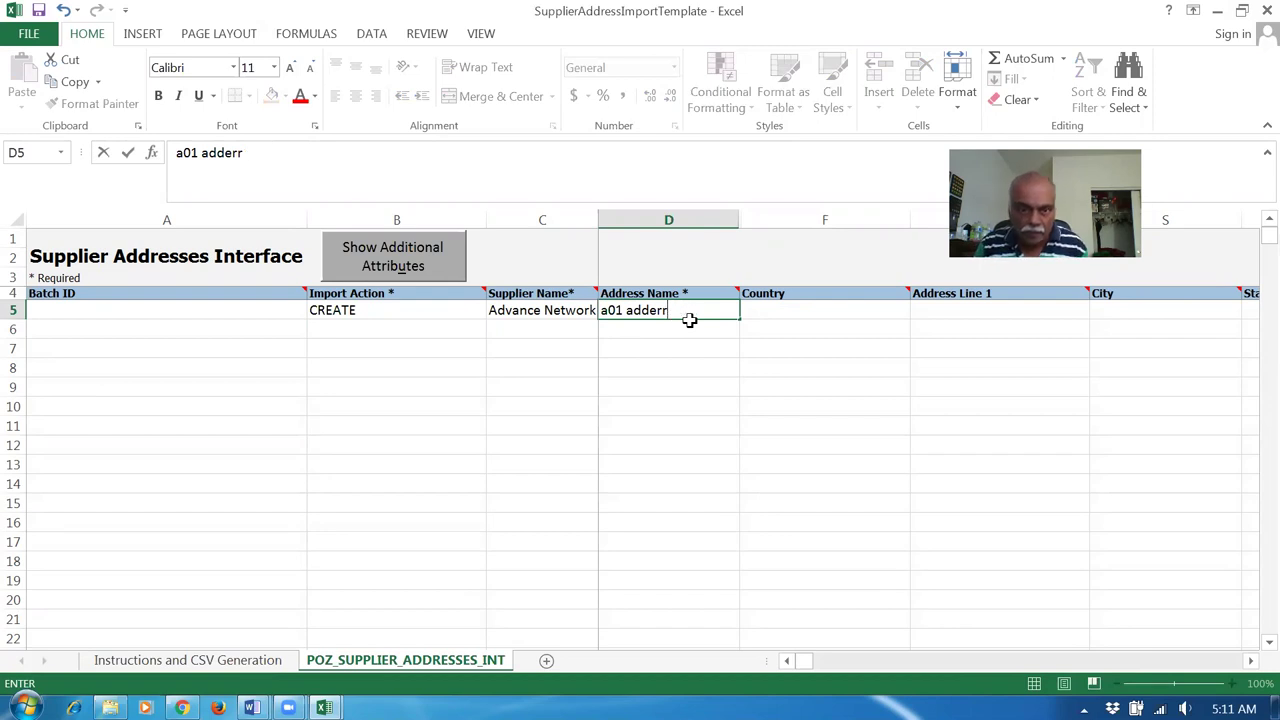
text(ress)
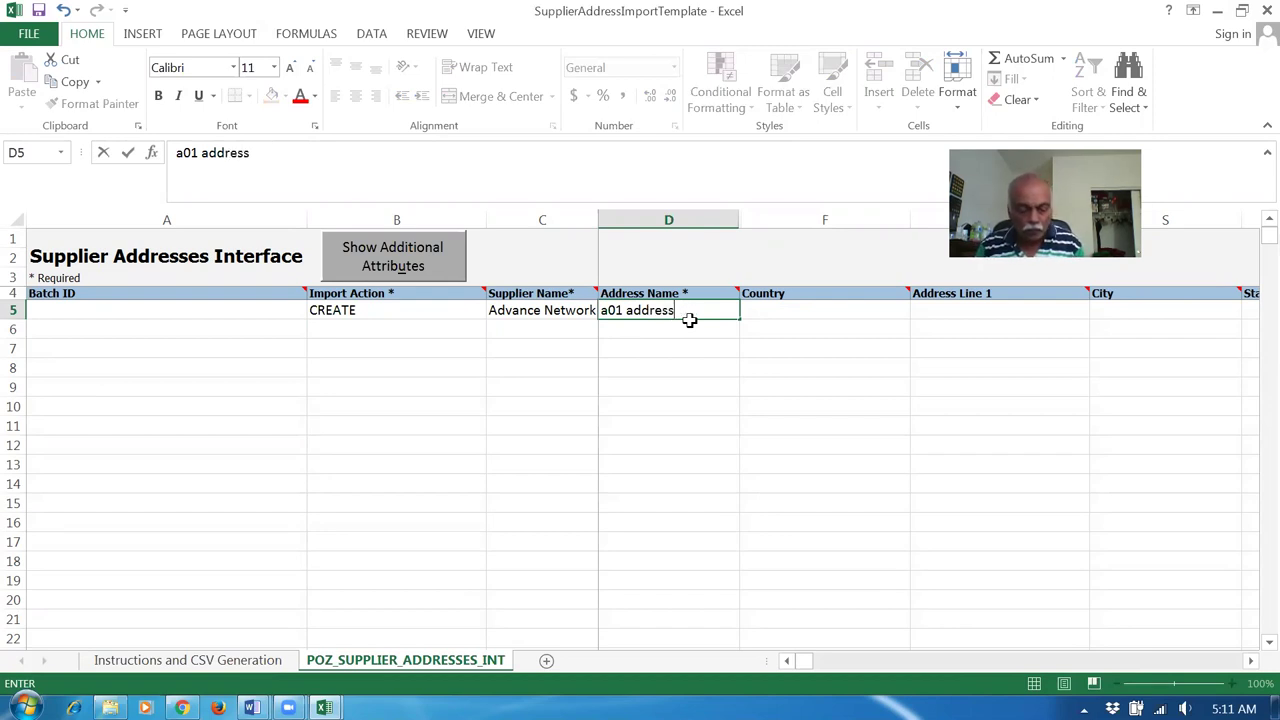
text( 1)
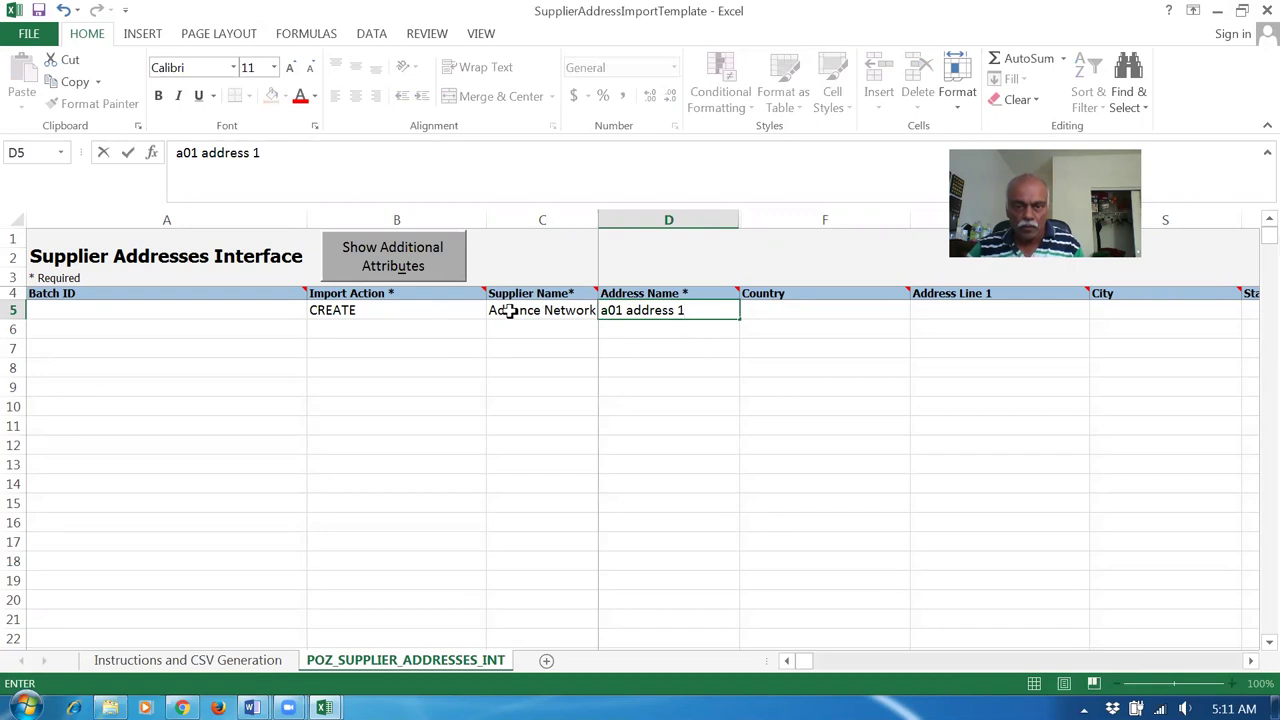
click(540, 311)
click(748, 310)
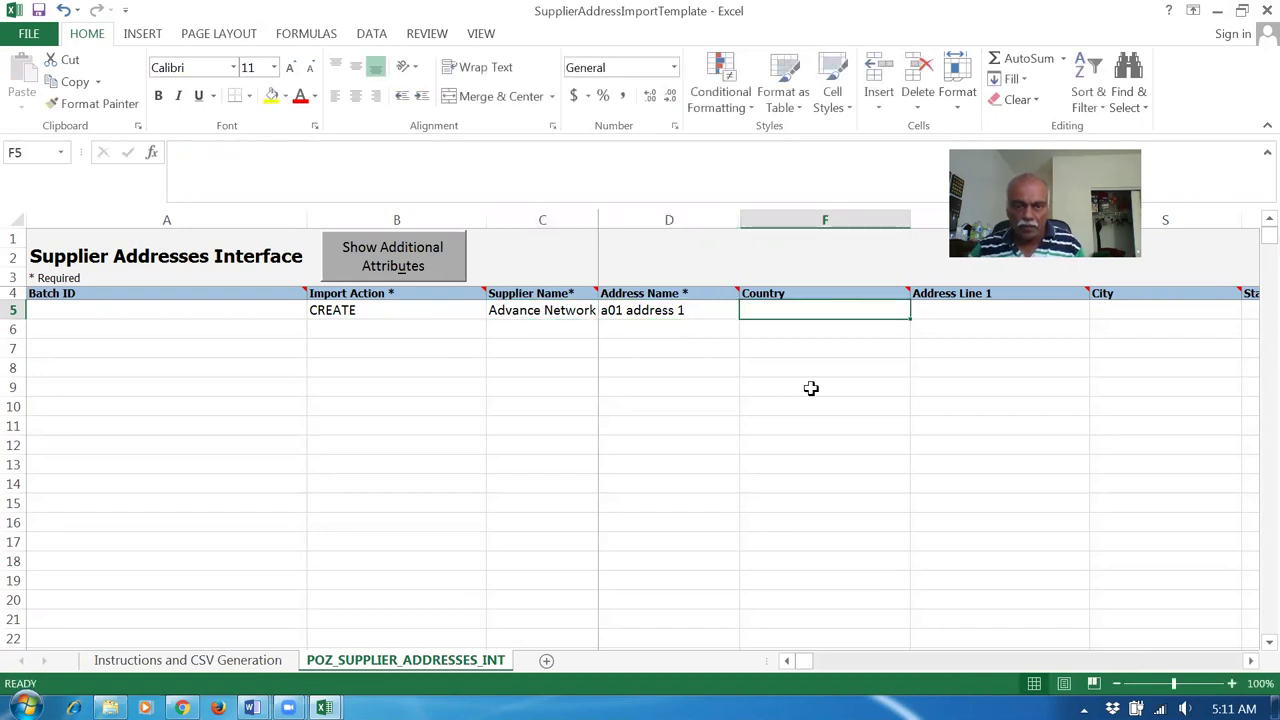
click(388, 262)
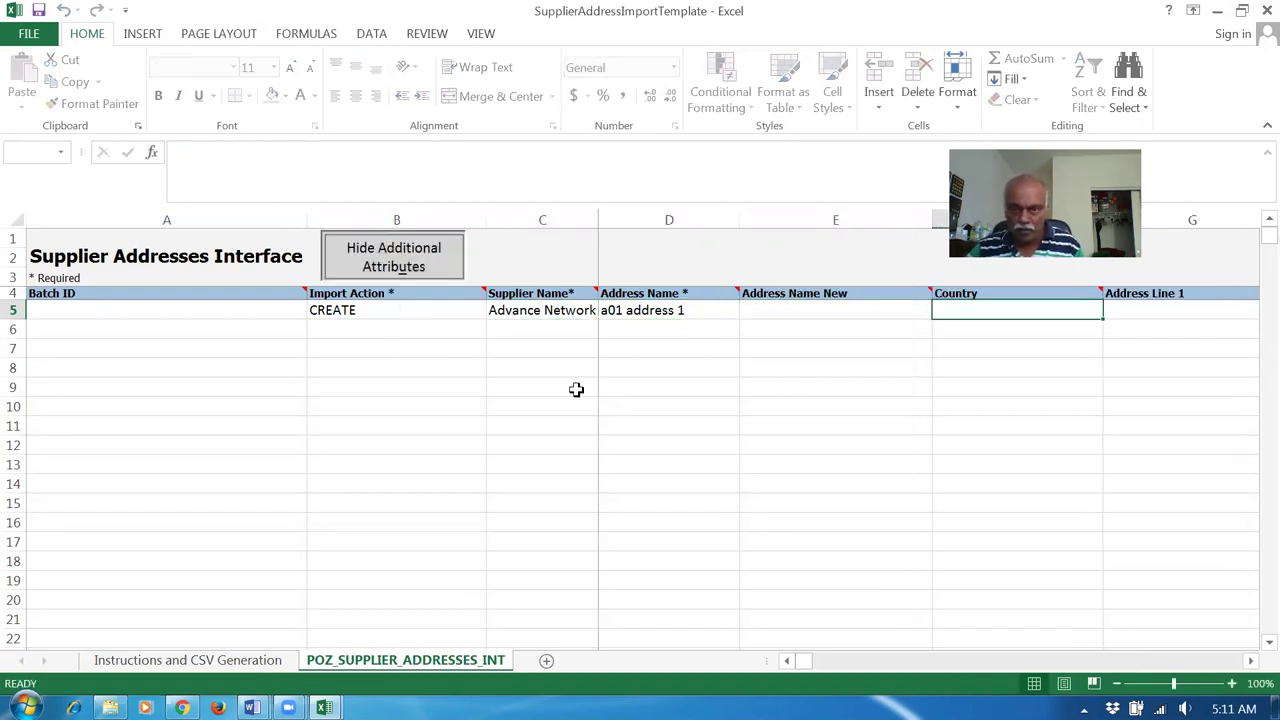
click(800, 310)
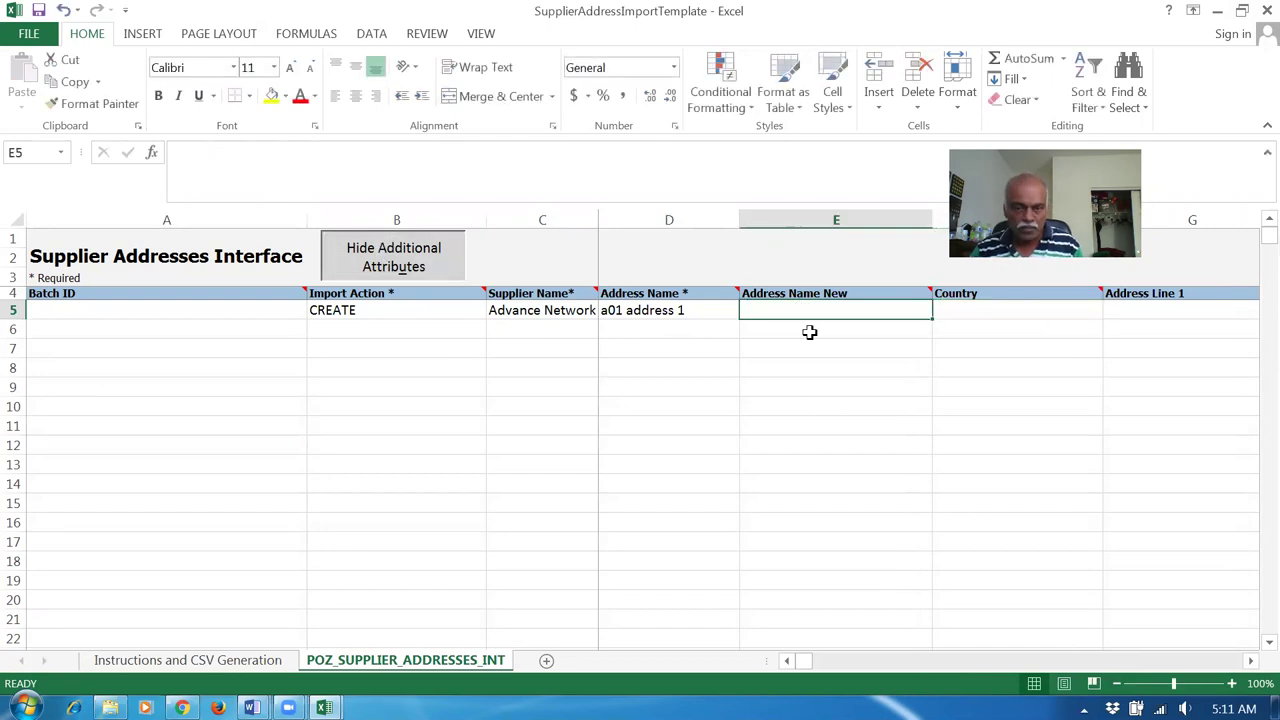
key(Tab)
key(Tab)
key(Tab)
key(Tab)
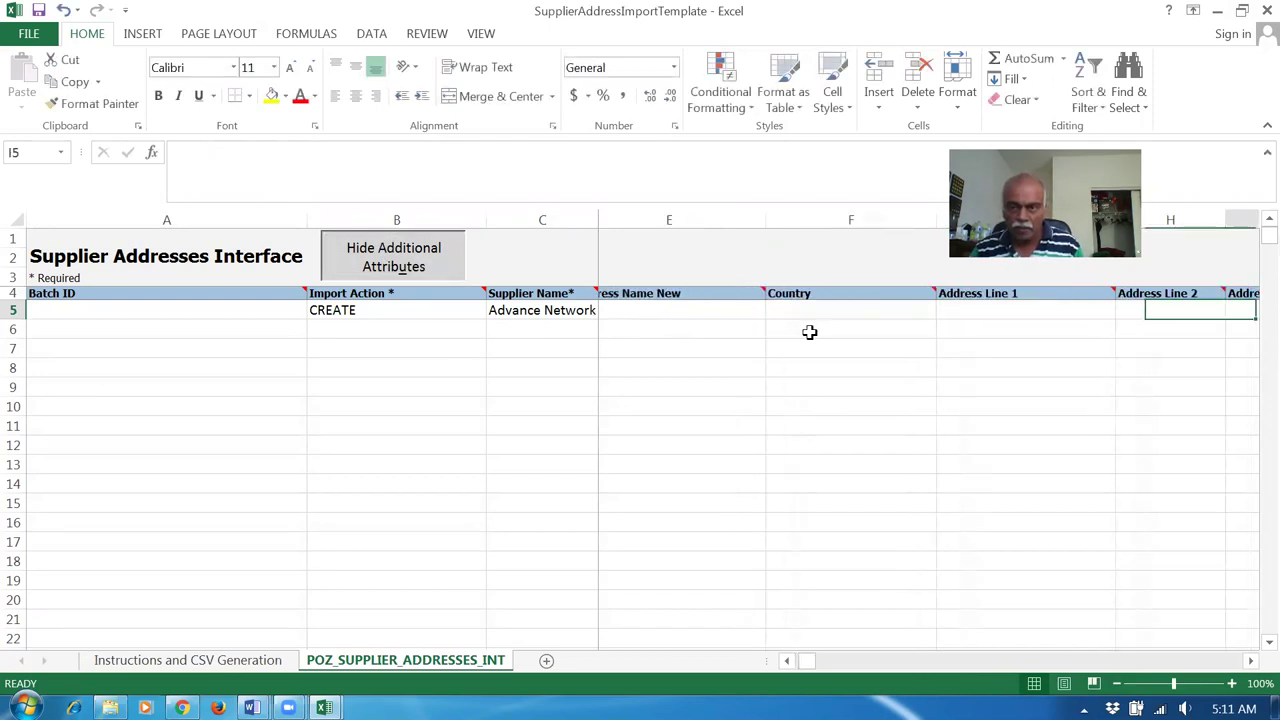
key(shift+Tab)
key(shift+Tab)
key(shift+Tab)
key(Tab)
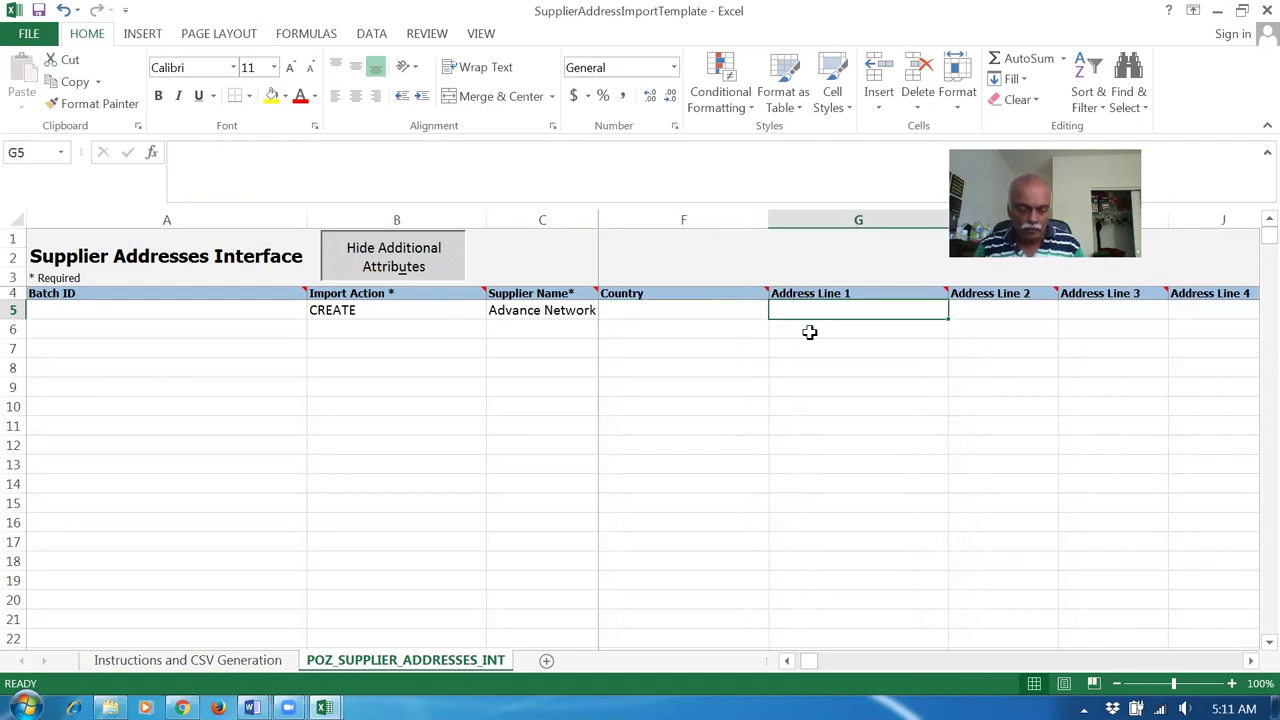
text(a01 address 1)
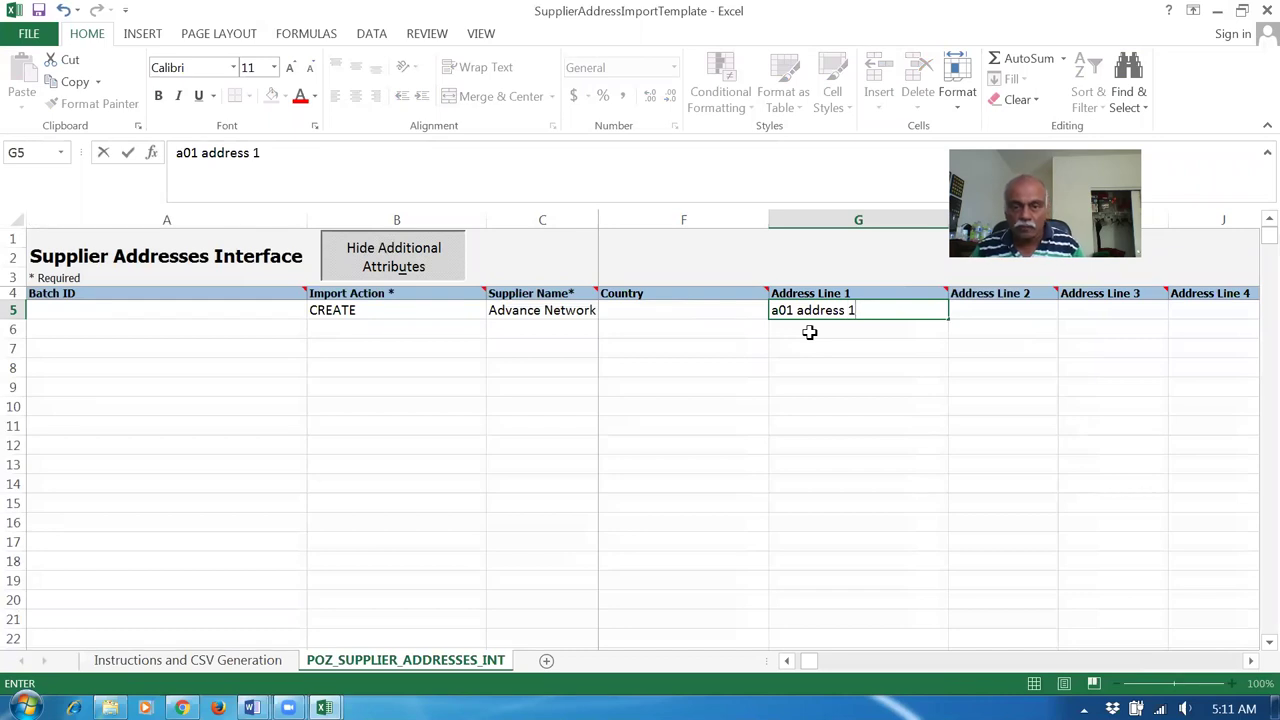
key(Tab)
key(Tab)
key(Tab)
key(Tab)
key(Tab)
key(Tab)
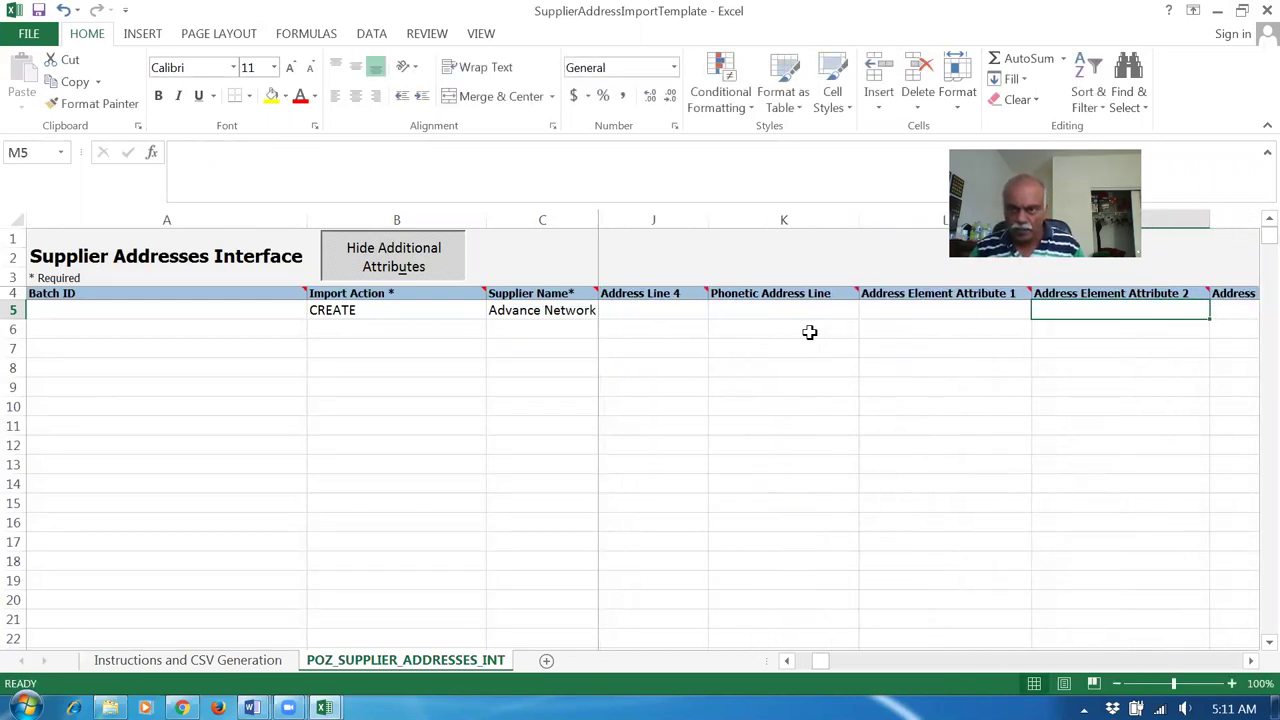
key(Tab)
key(Tab)
key(Tab)
key(Tab)
key(Tab)
key(Tab)
key(Tab)
key(Tab)
key(Tab)
key(Tab)
key(Tab)
key(Tab)
key(Tab)
key(Tab)
key(Tab)
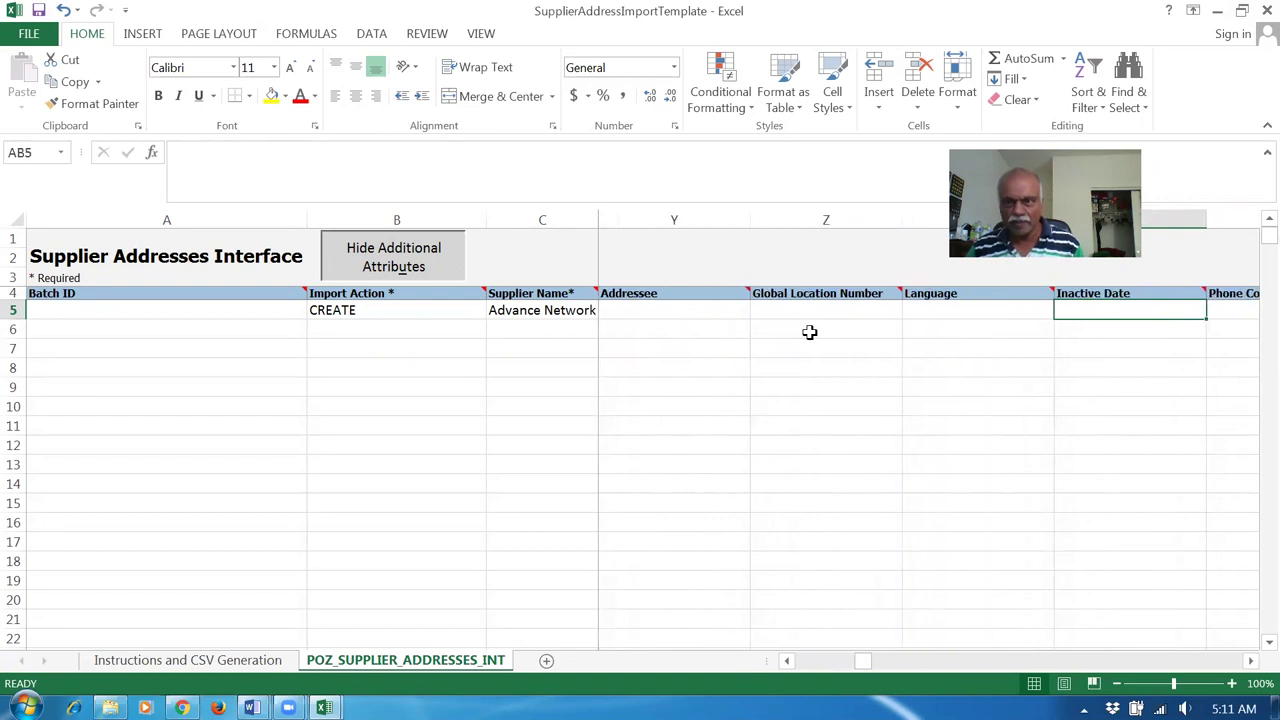
key(Tab)
key(Tab)
key(Tab)
key(Tab)
key(Tab)
key(Tab)
key(Tab)
key(Tab)
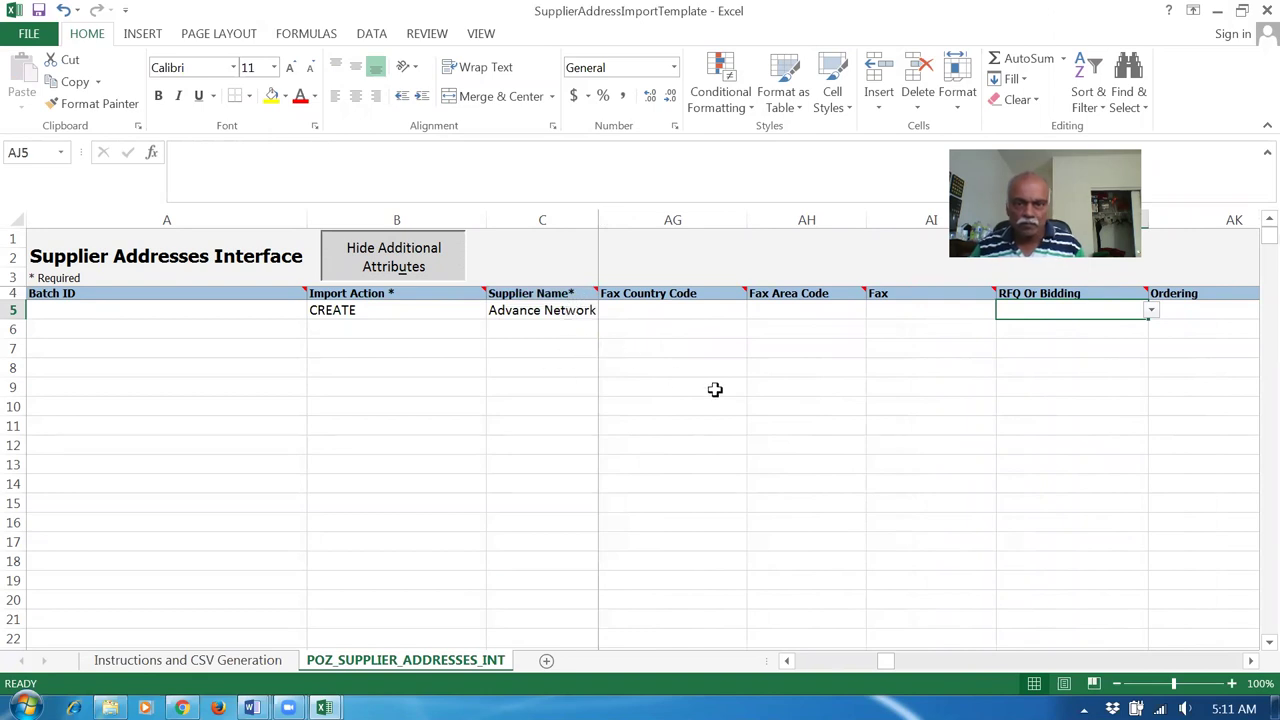
key(Tab)
key(Tab)
key(Tab)
key(Tab)
key(Tab)
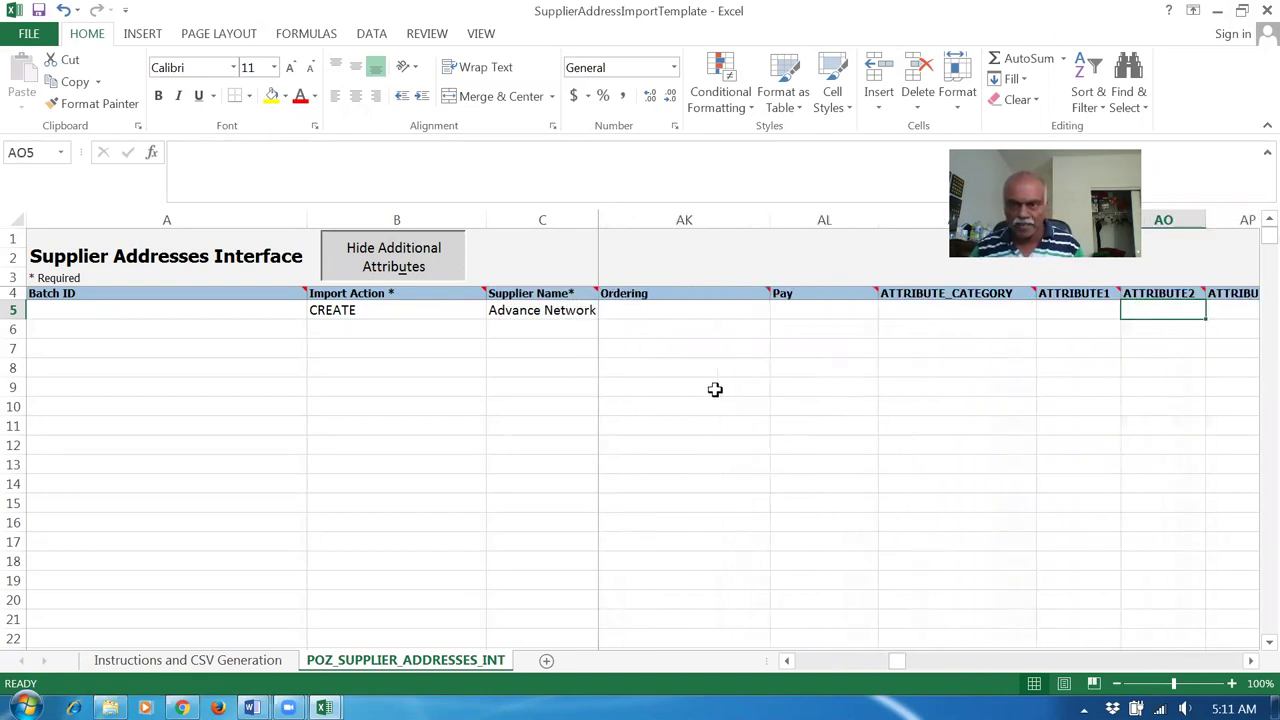
key(Tab)
key(Tab)
key(Tab)
key(Tab)
key(Tab)
key(Tab)
key(Tab)
key(Tab)
key(Tab)
key(Tab)
key(Tab)
key(Tab)
key(Tab)
key(Tab)
key(Tab)
key(Tab)
key(Tab)
key(Tab)
key(Tab)
key(Tab)
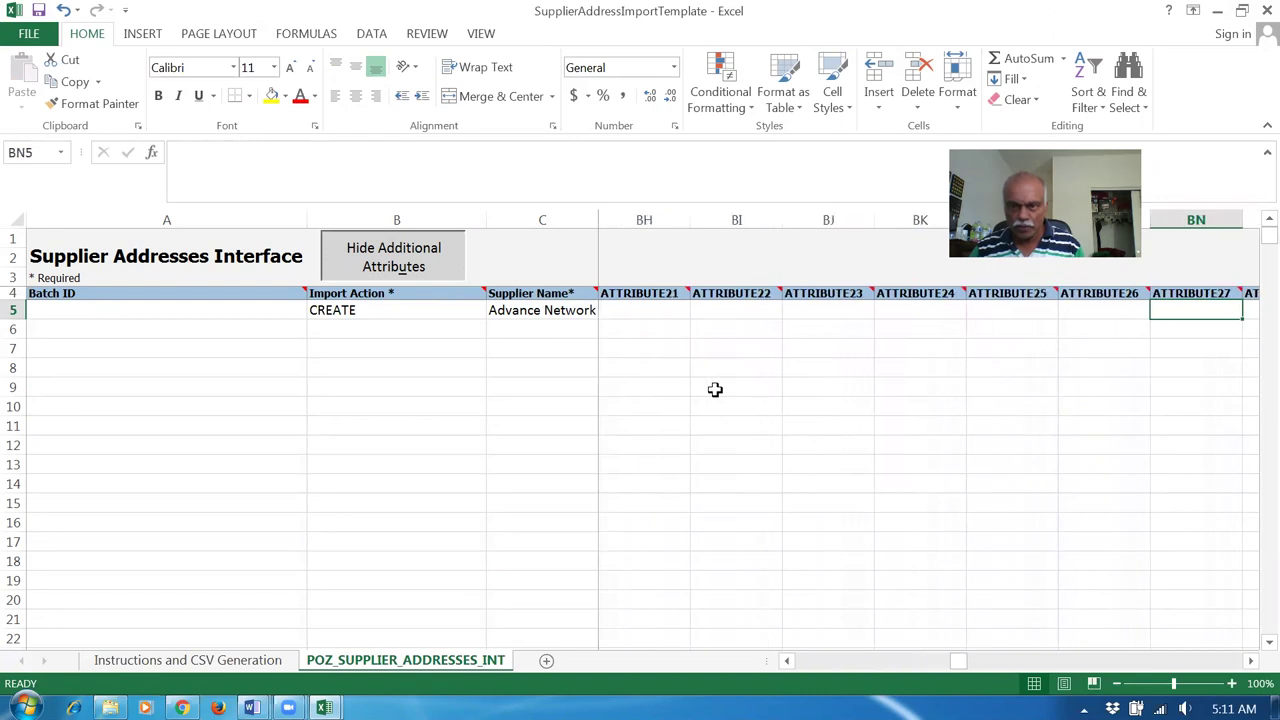
key(Tab)
key(Tab)
key(Tab)
key(Tab)
key(Tab)
key(Tab)
key(Tab)
key(Tab)
key(Tab)
key(Tab)
key(Tab)
key(Tab)
key(Tab)
key(Tab)
key(Tab)
key(Tab)
key(Tab)
key(Tab)
key(Tab)
key(Tab)
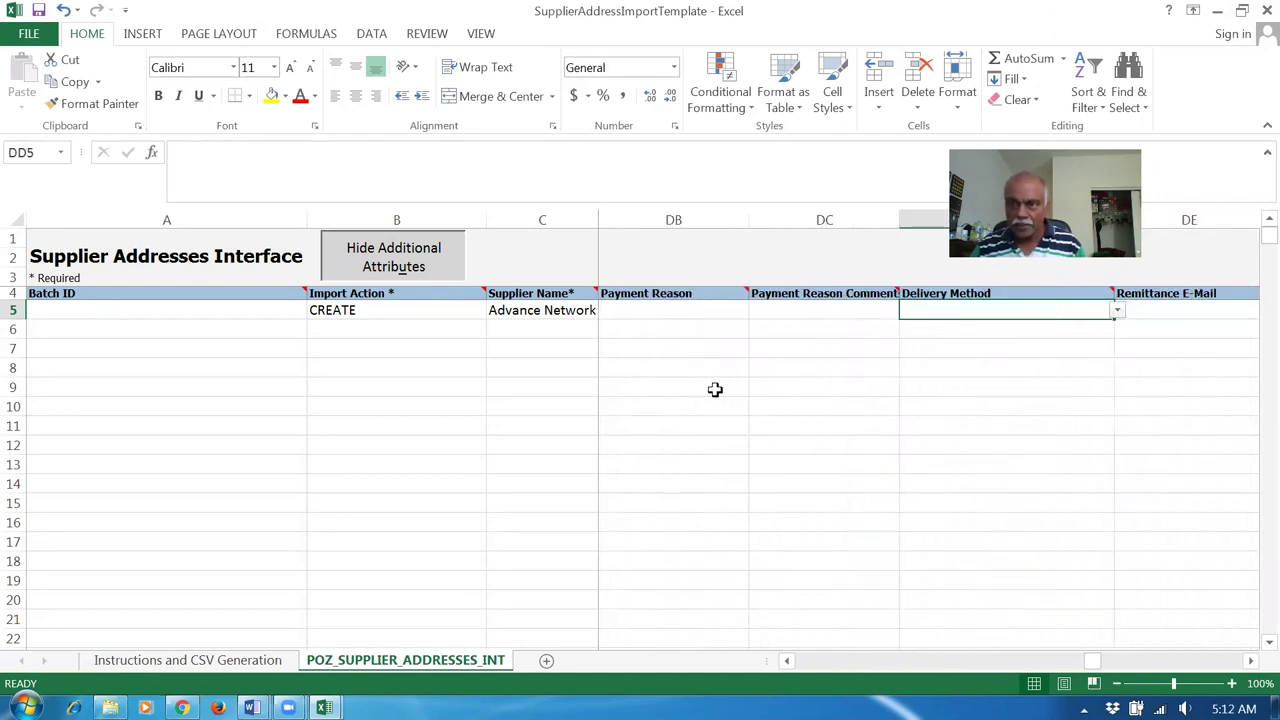
key(Tab)
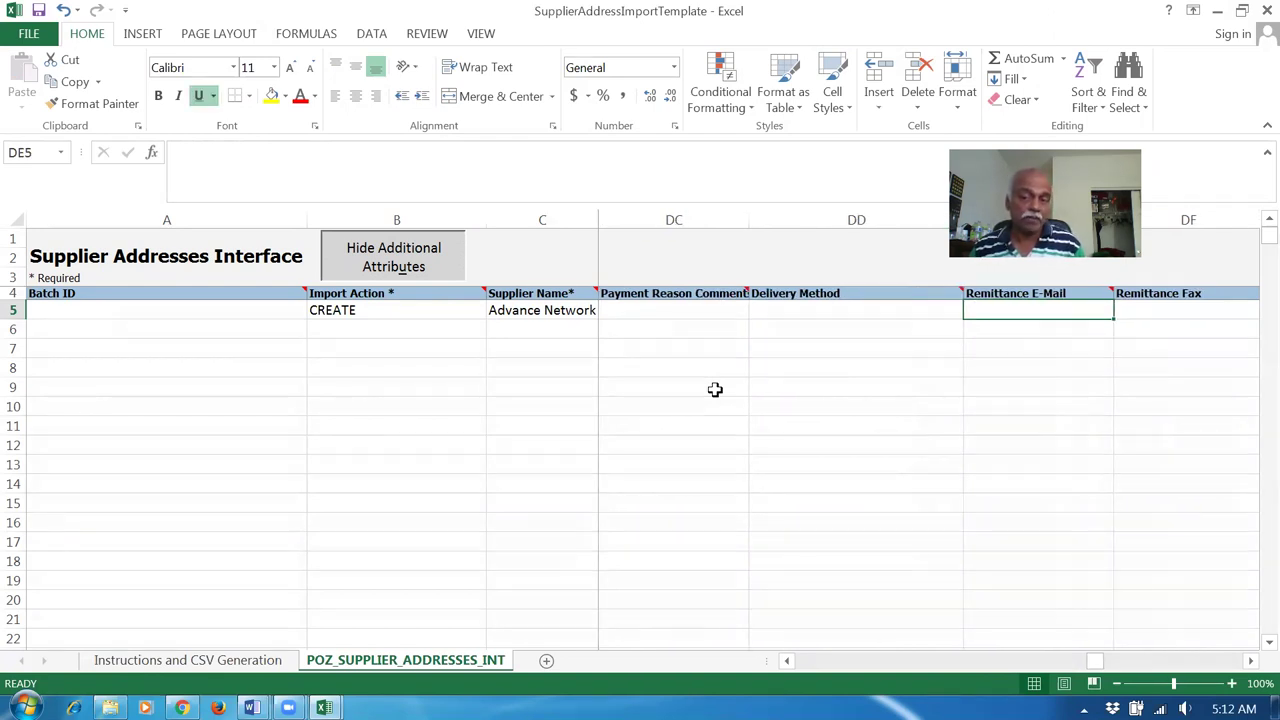
key(Left)
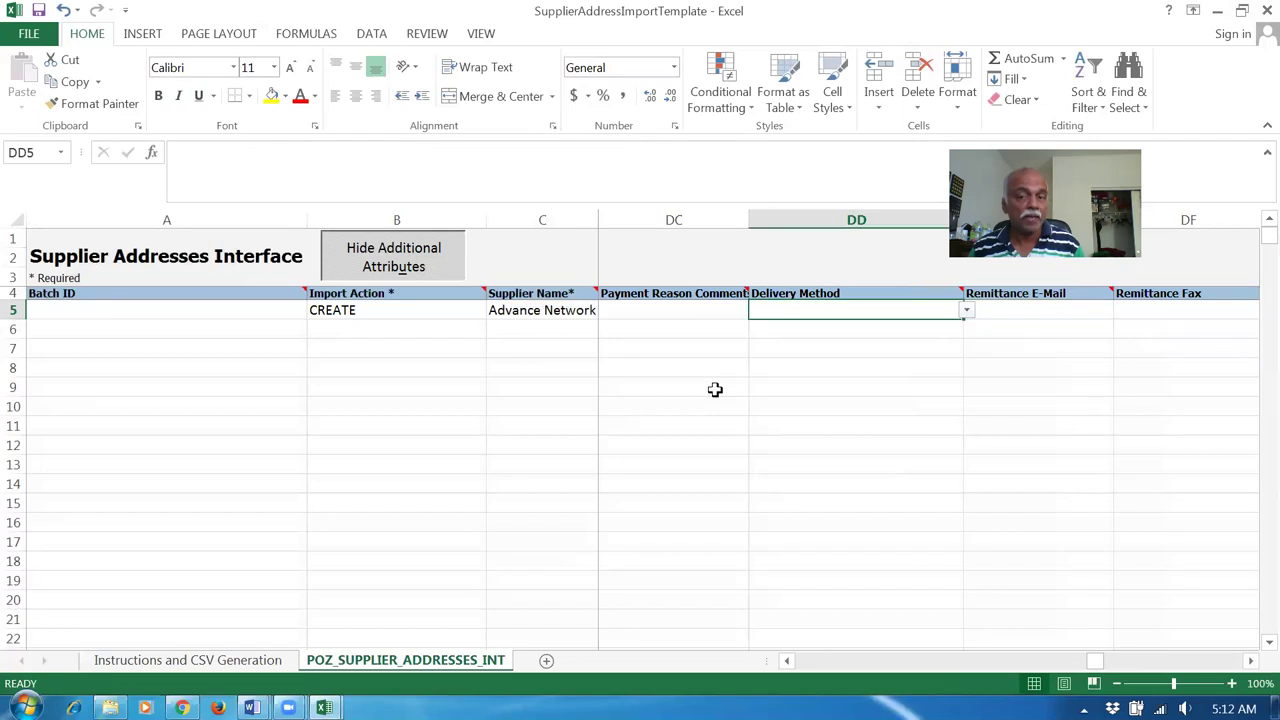
key(Left)
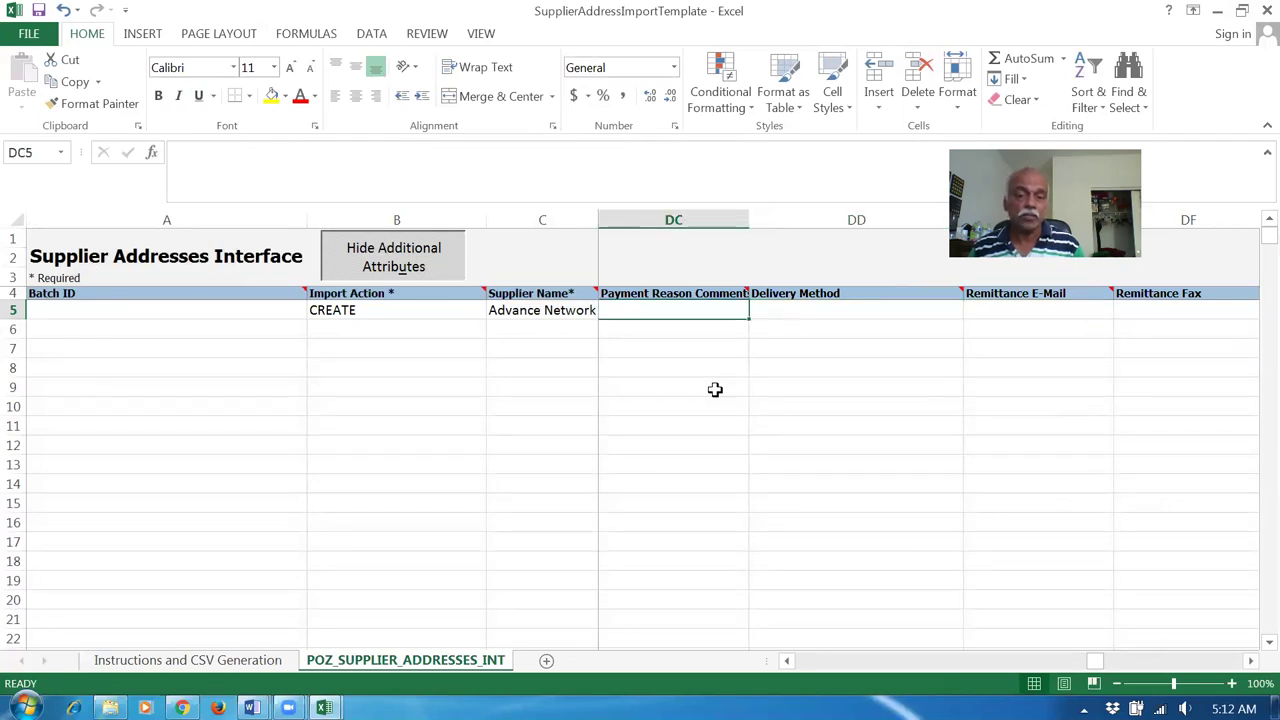
key(Left)
key(Left)
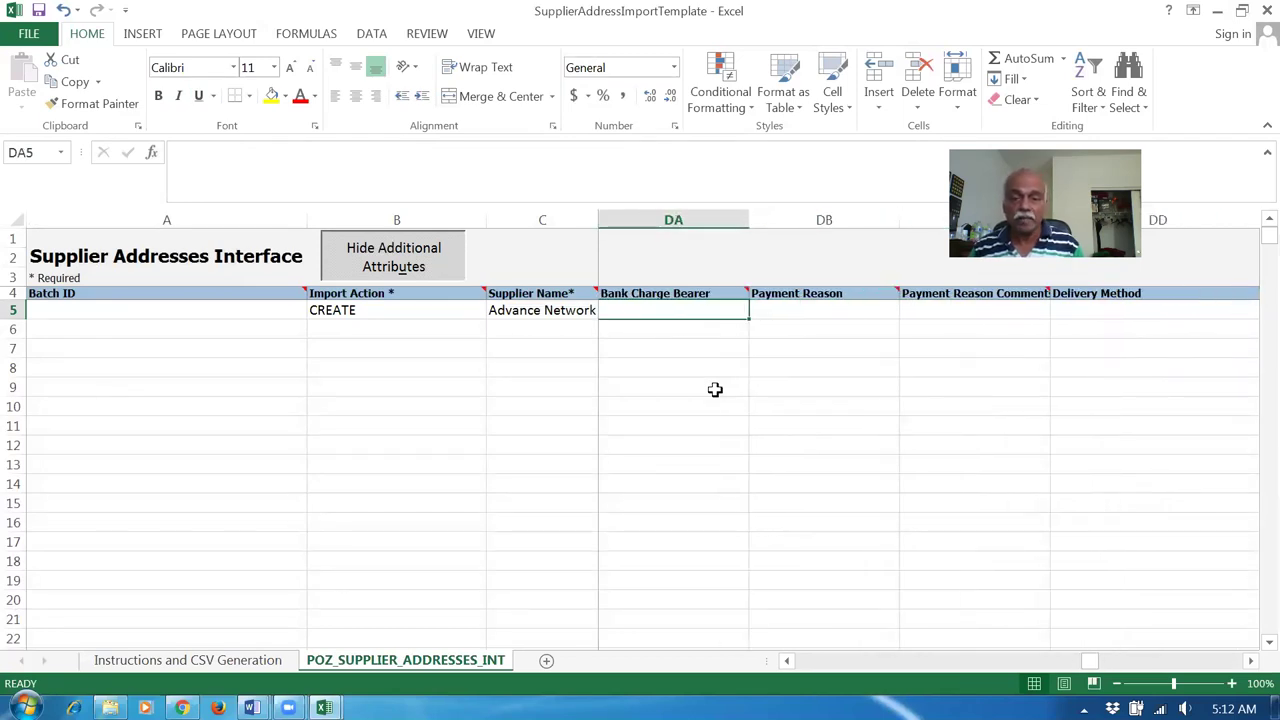
key(Right)
key(Right)
key(Right)
key(Right)
key(Right)
key(Right)
key(Right)
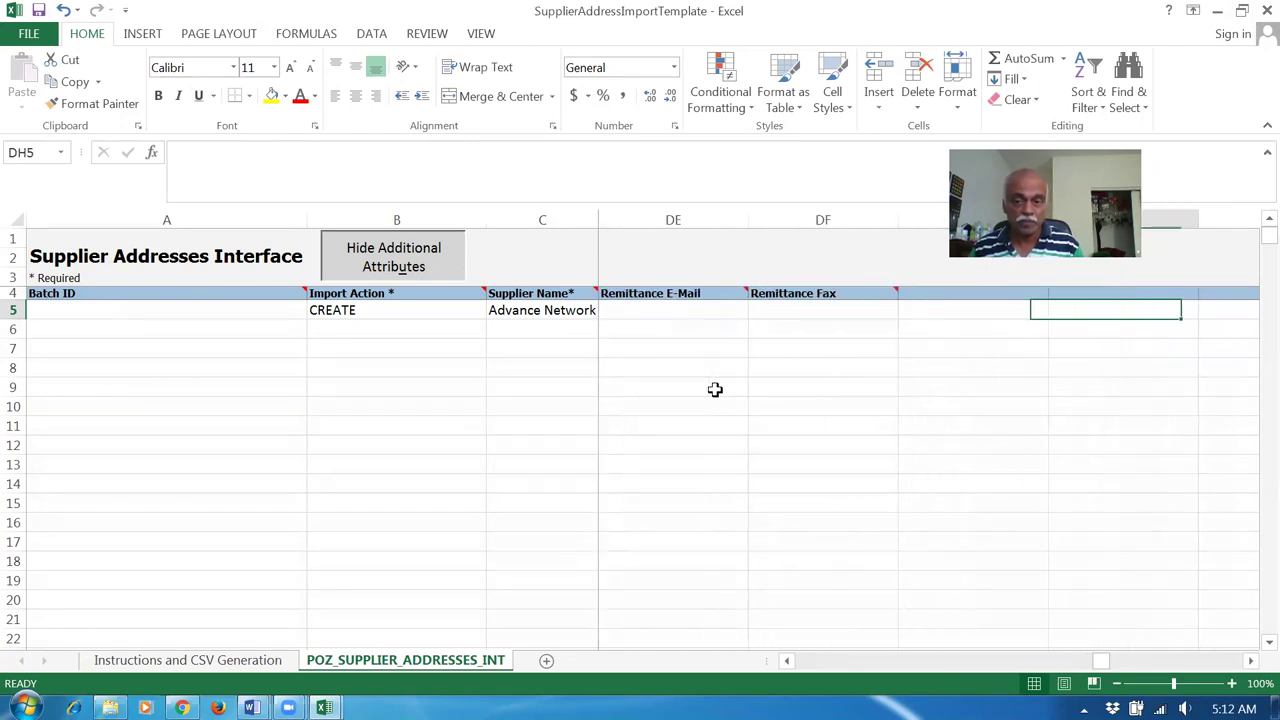
key(ctrl+Left)
key(ctrl+Left)
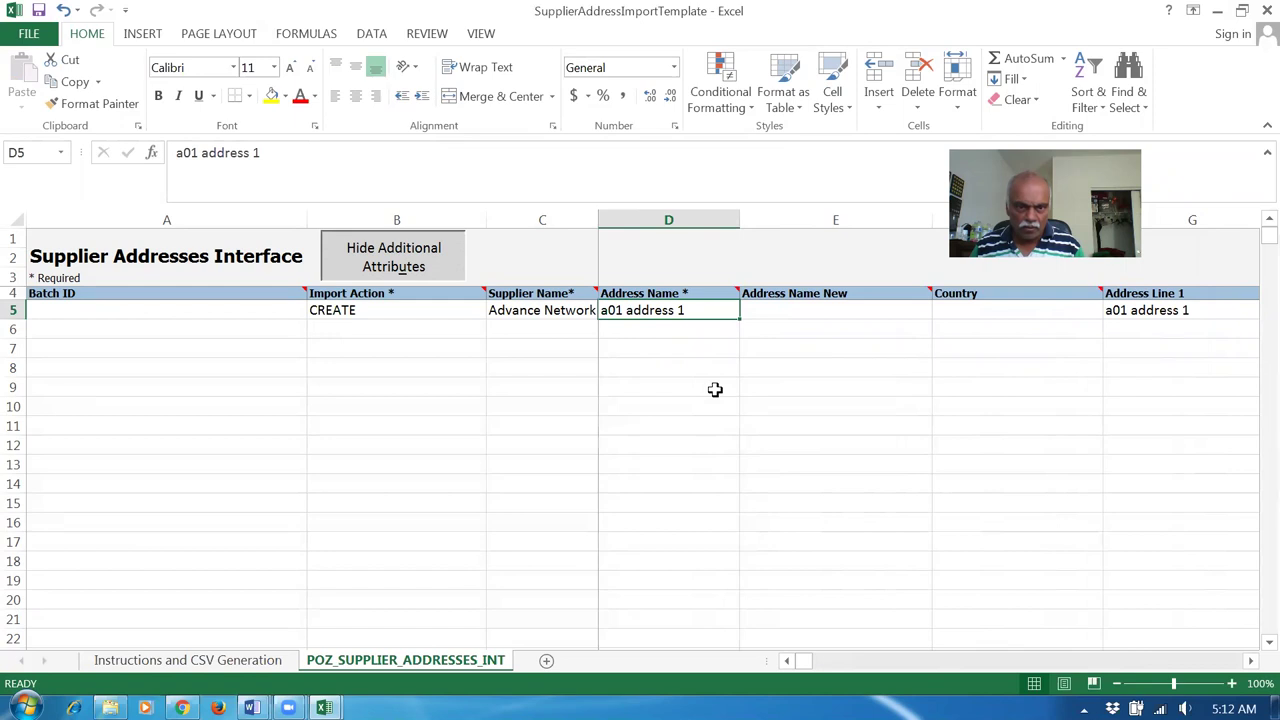
Change G5 to 'a01 address line 1' and save, accepting the personal-information warning
key(Left)
key(Left)
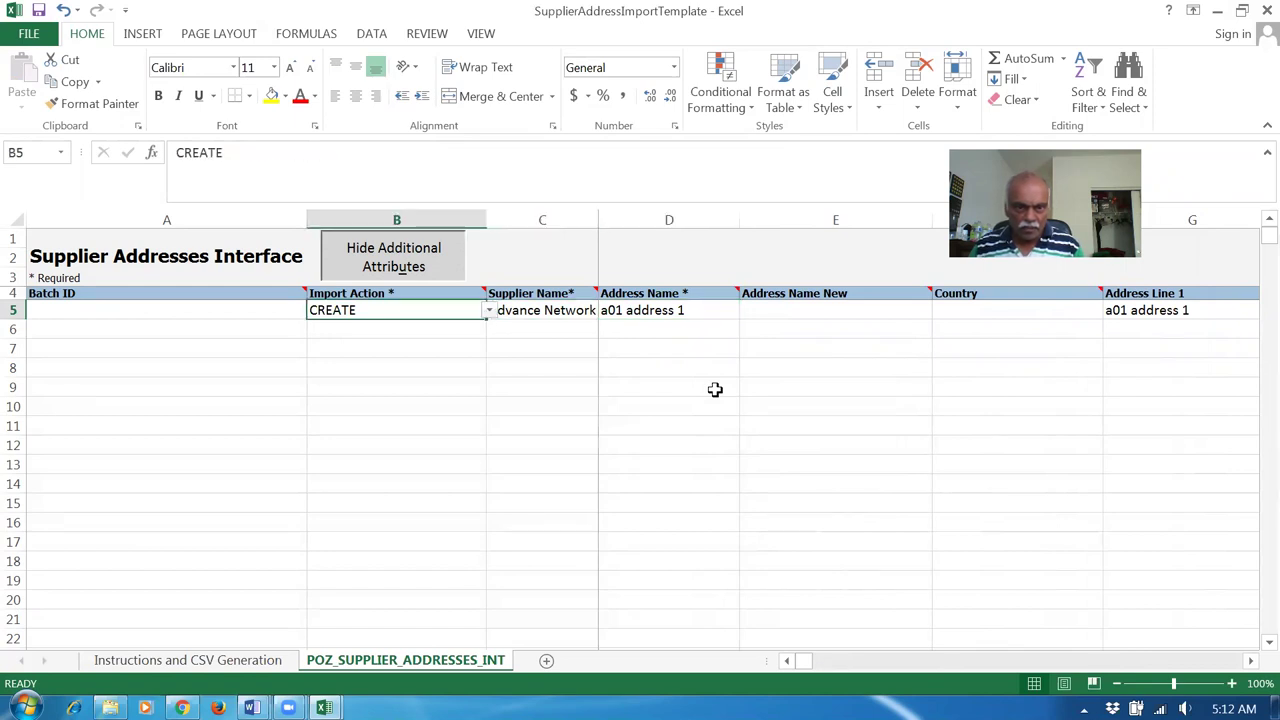
key(Left)
key(Right)
key(Right)
key(Right)
key(Right)
key(Right)
key(Right)
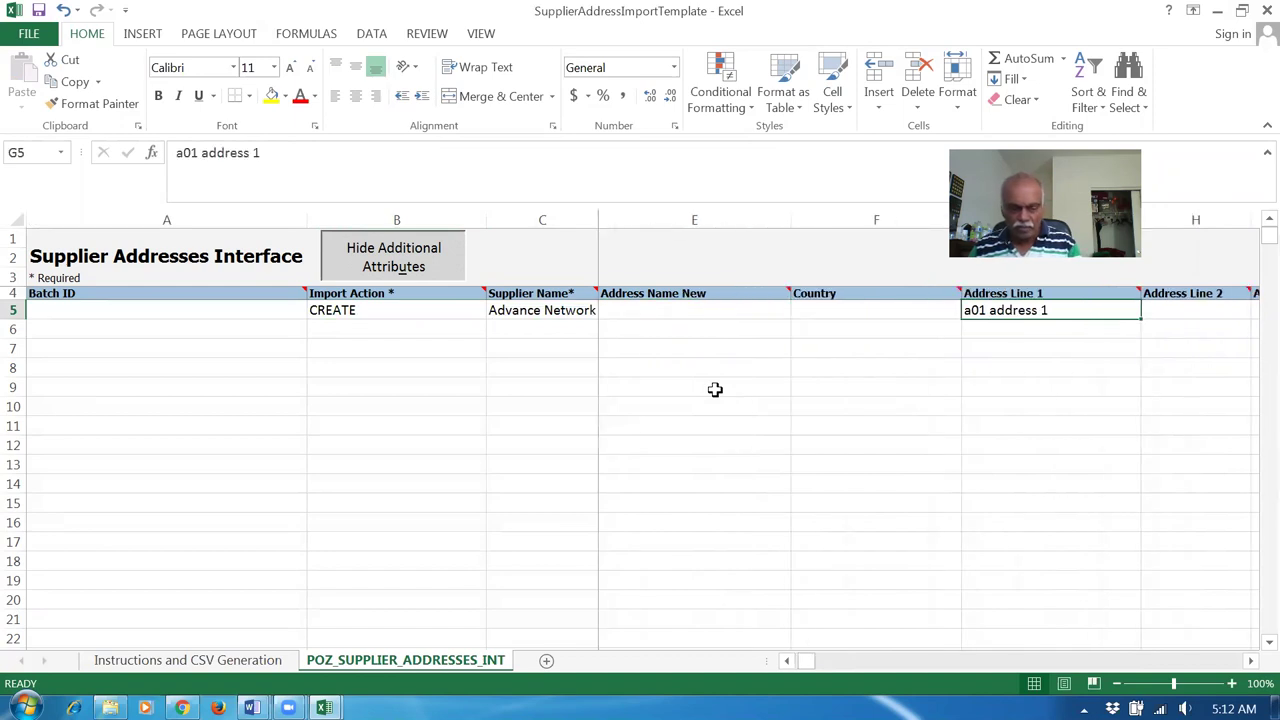
key(F2)
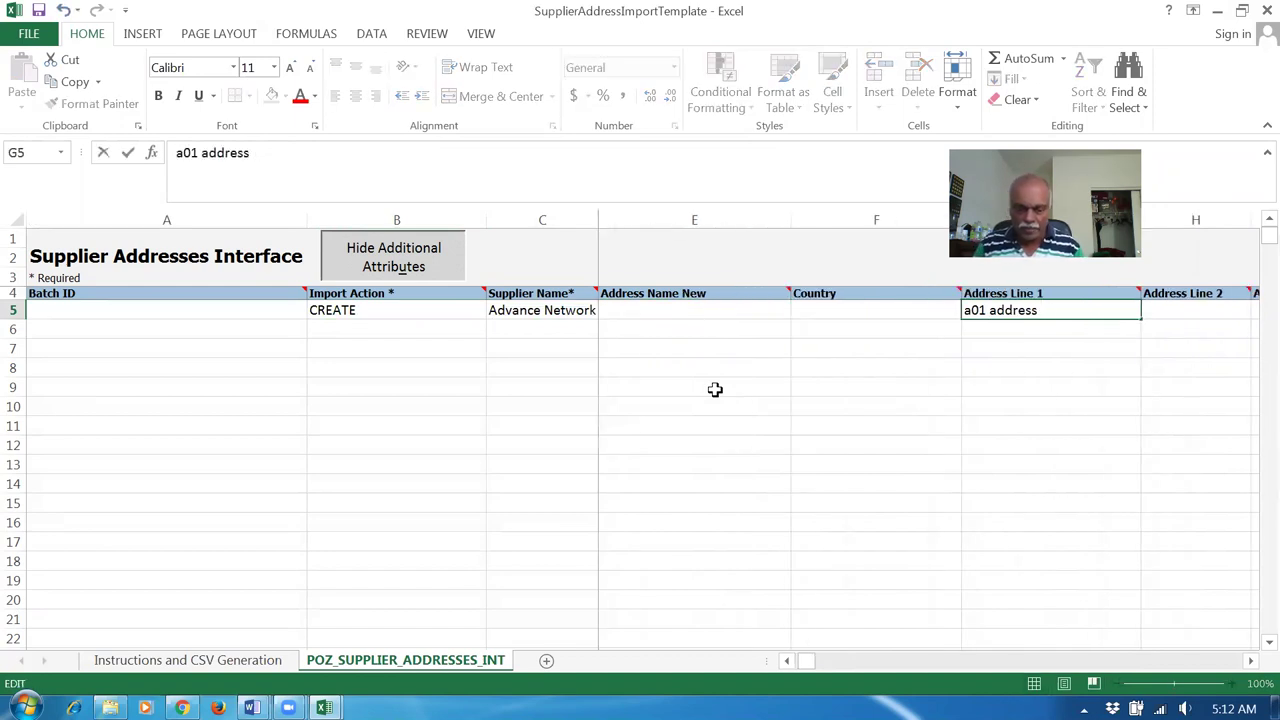
key(Tab)
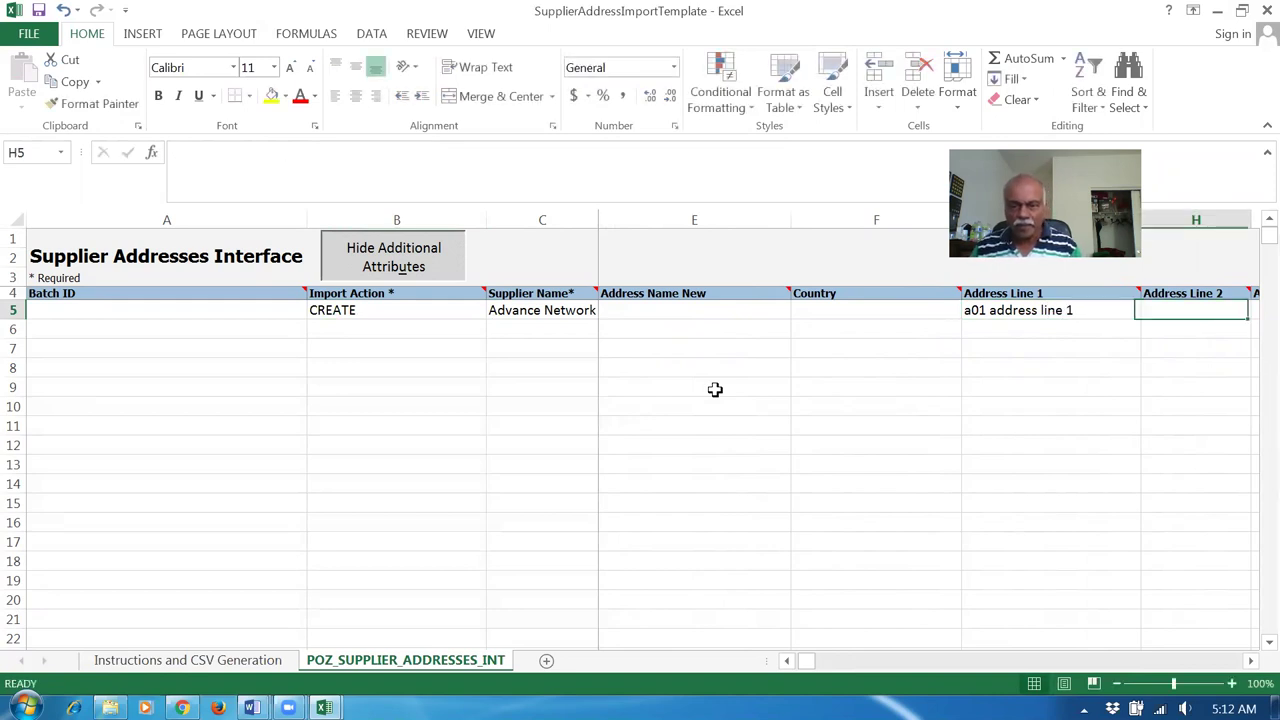
key(Left)
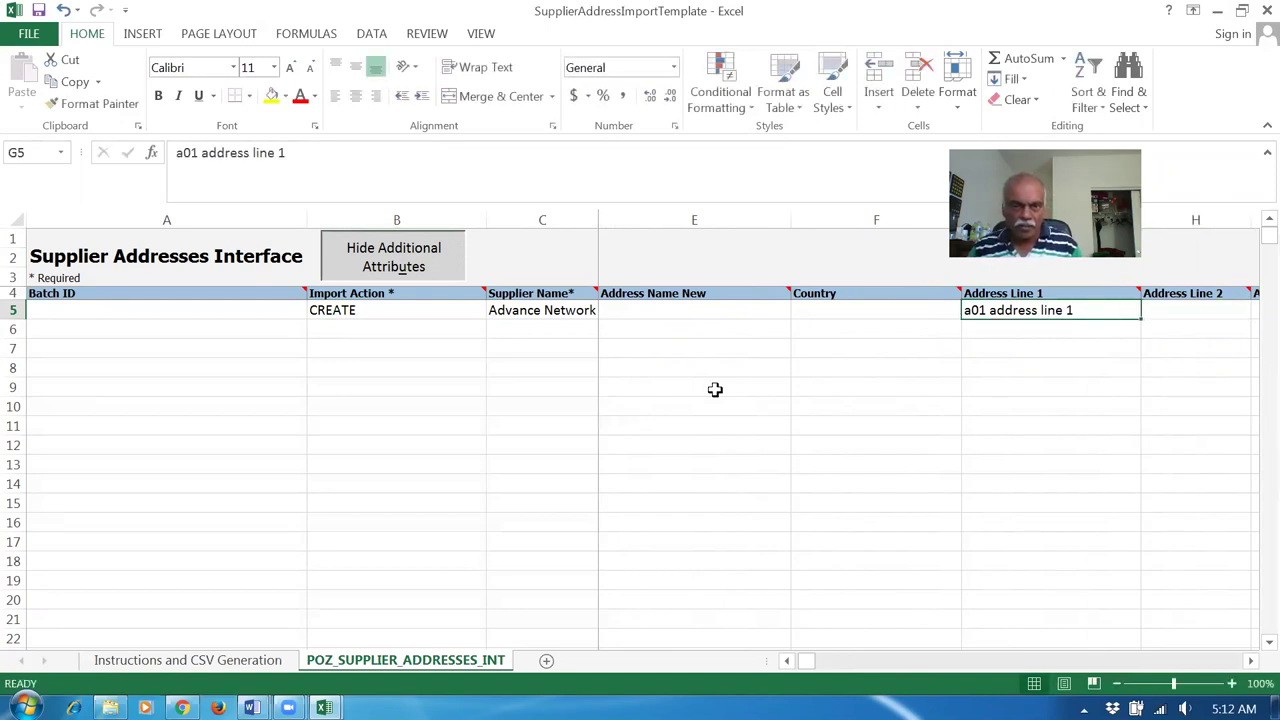
key(Home)
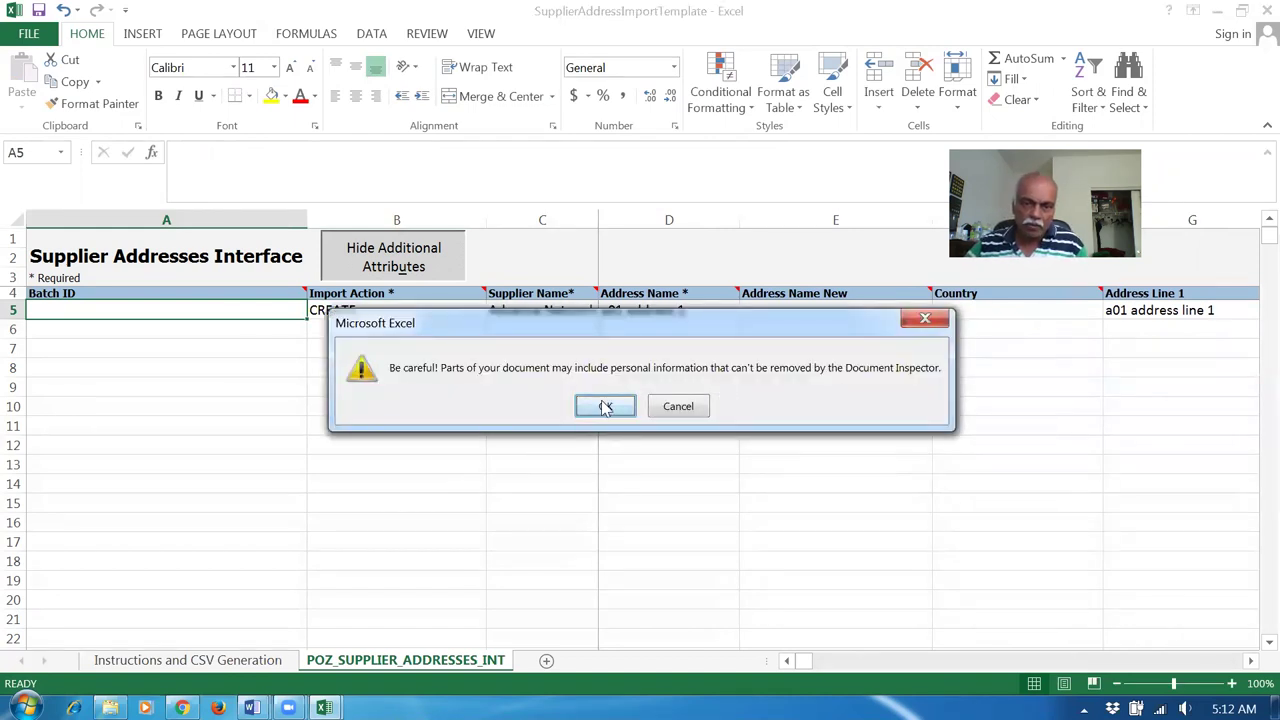
click(605, 406)
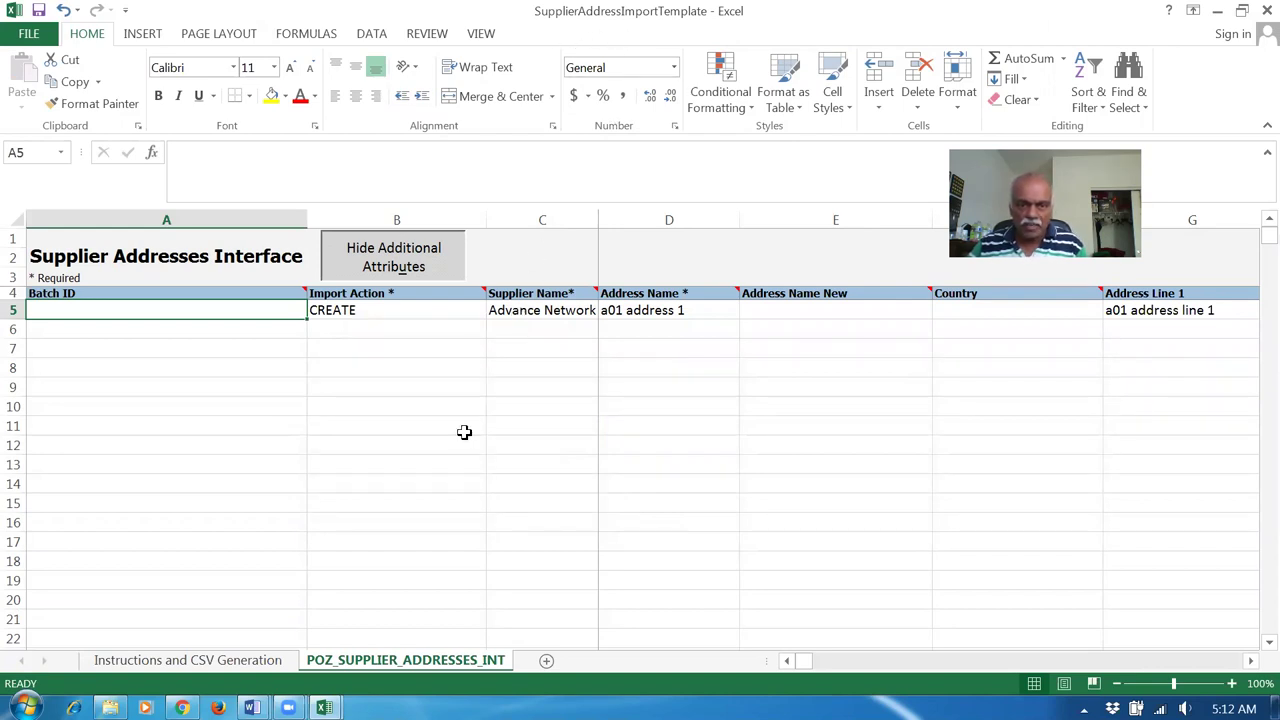
Review row 5's address columns through City, Language and the attribute columns
key(Tab)
key(Tab)
key(Tab)
key(Tab)
key(Tab)
key(Tab)
key(Tab)
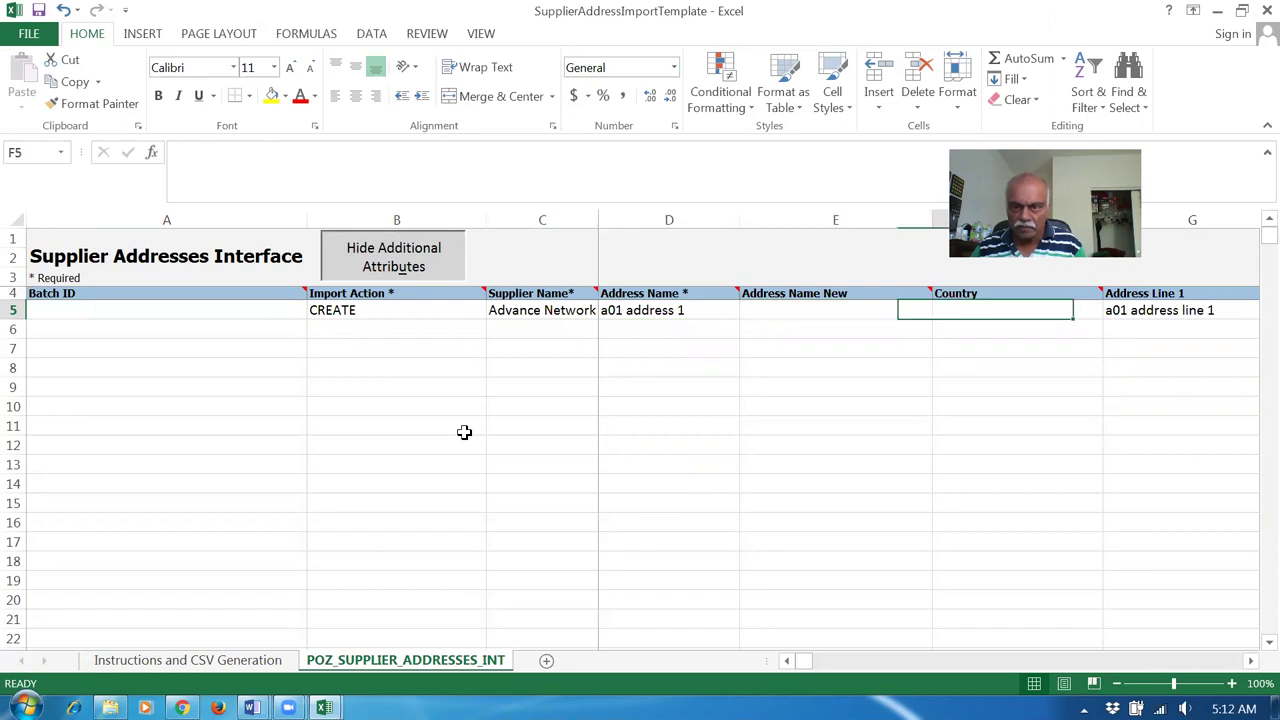
key(Tab)
key(Tab)
key(Tab)
key(Tab)
key(Tab)
key(Tab)
key(Tab)
key(Tab)
key(Tab)
key(Tab)
key(Tab)
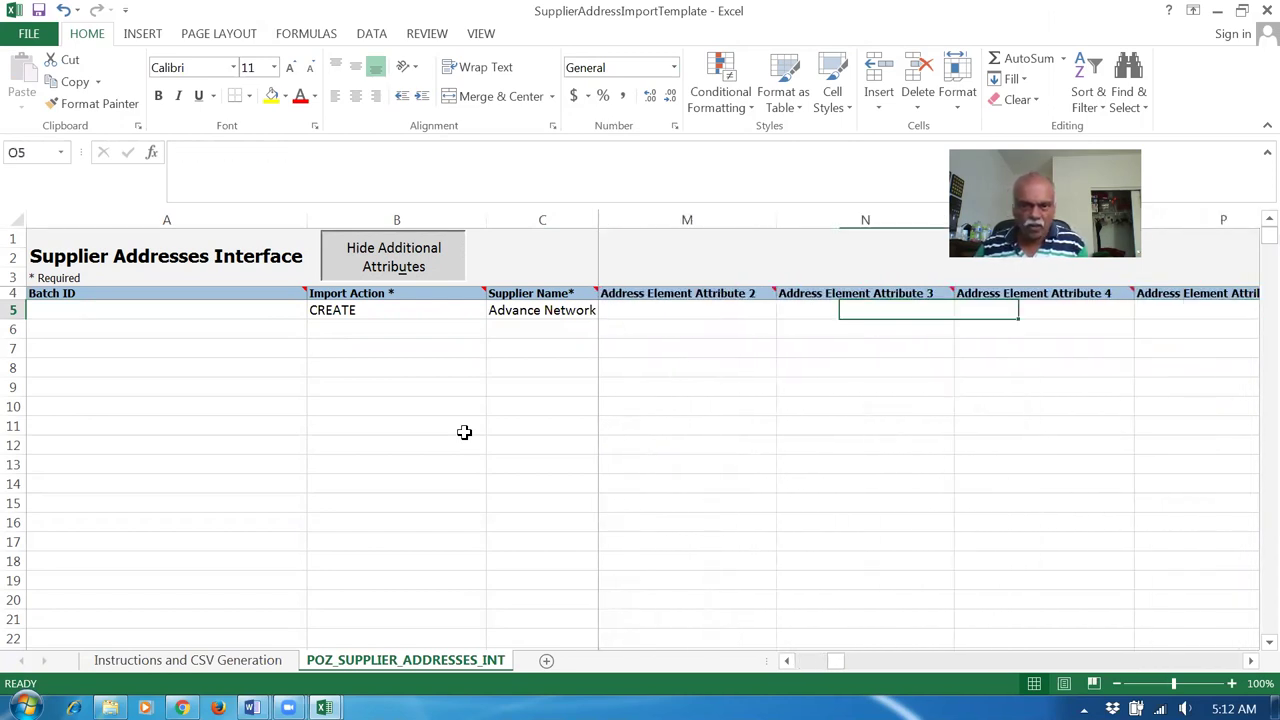
key(Tab)
key(Tab)
key(Tab)
key(Tab)
key(Tab)
key(Tab)
key(Tab)
key(Tab)
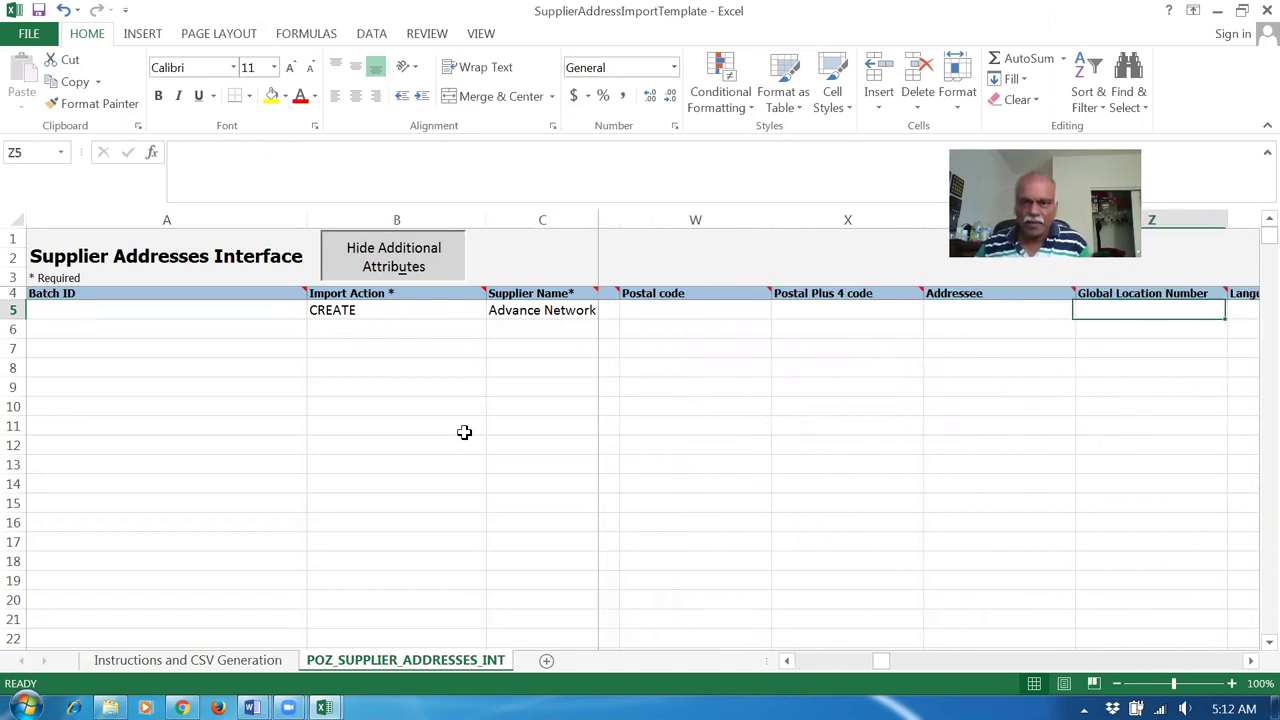
key(Tab)
key(Tab)
key(Tab)
key(Tab)
key(Tab)
key(Tab)
key(Tab)
key(Tab)
key(Tab)
key(Tab)
key(Tab)
key(Tab)
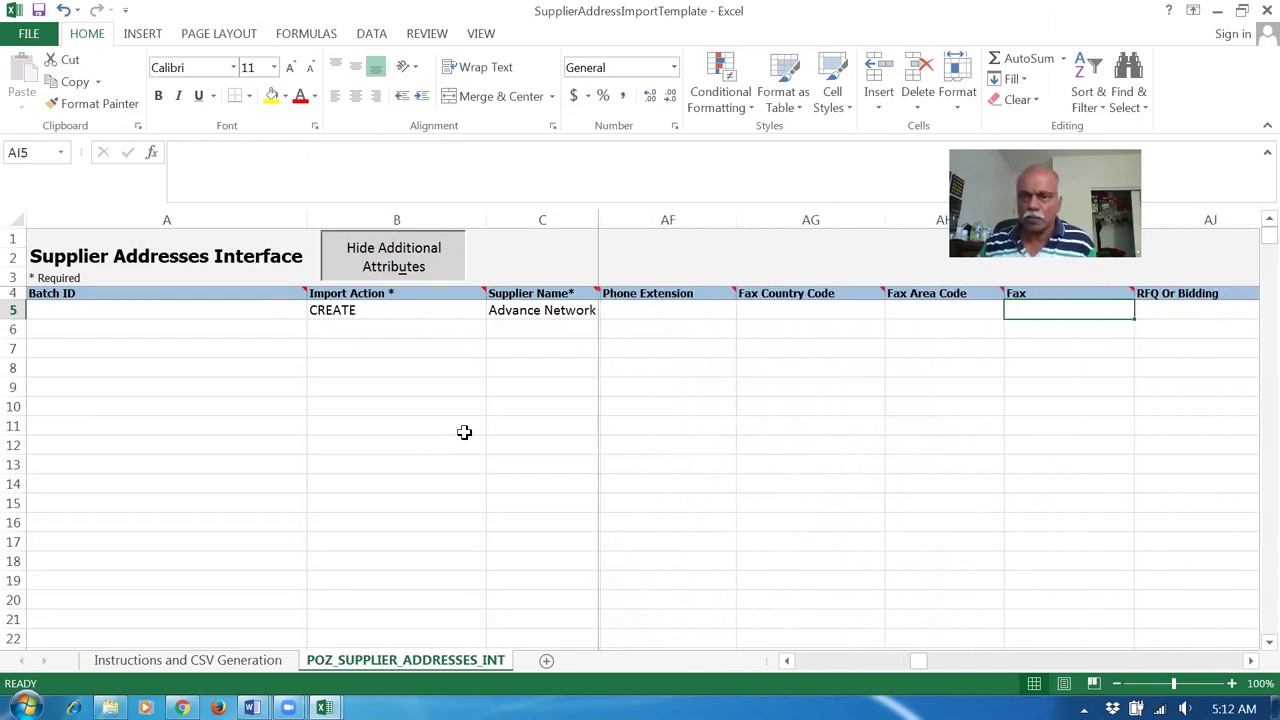
key(Tab)
key(Tab)
key(Tab)
key(Tab)
key(Tab)
key(Tab)
key(Tab)
key(Tab)
key(Tab)
key(Tab)
key(Tab)
key(Tab)
key(Tab)
key(Tab)
key(Tab)
key(Tab)
key(Tab)
key(Tab)
key(Tab)
key(Tab)
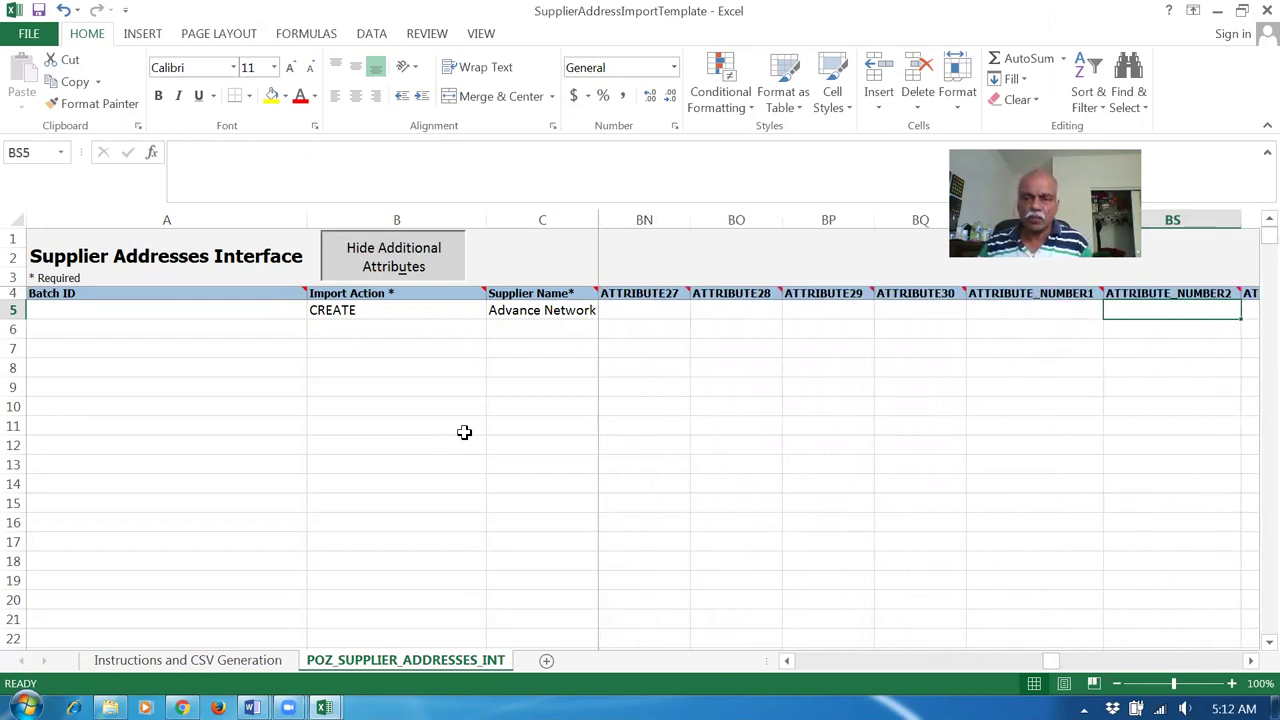
key(Home)
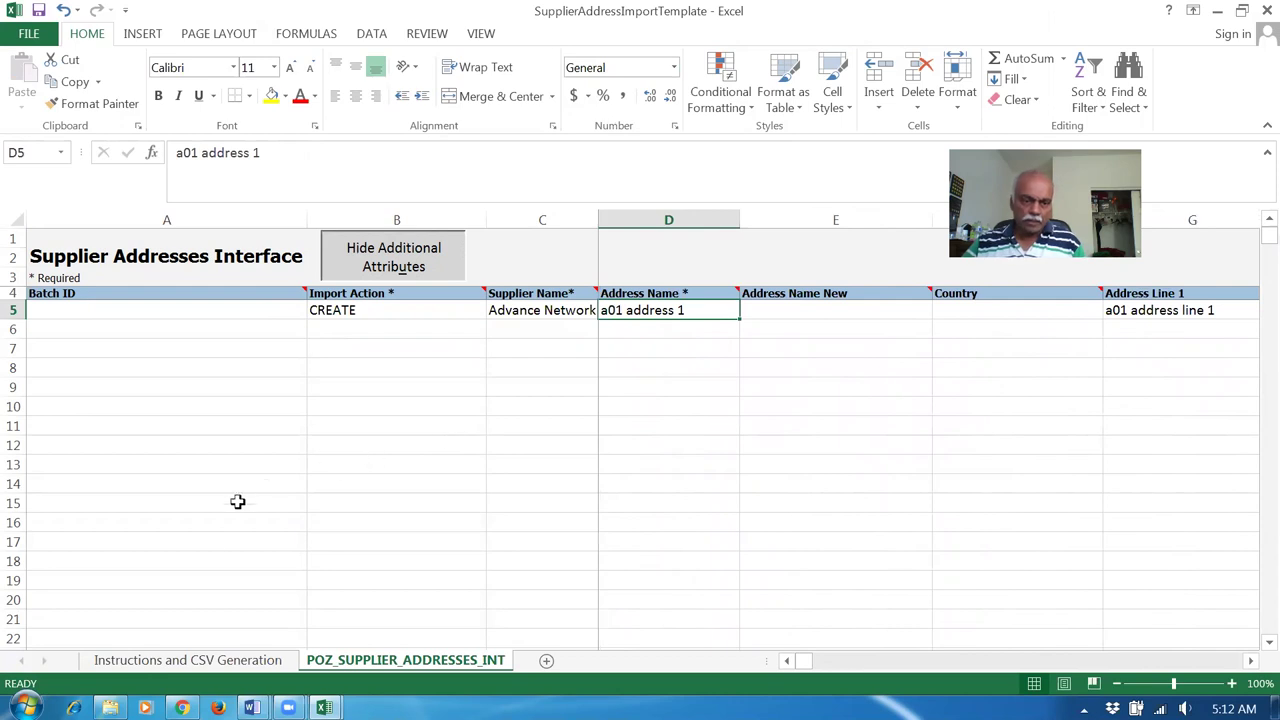
Start CSV generation from the Instructions and CSV Generation sheet, naming the zip a01_address
click(160, 664)
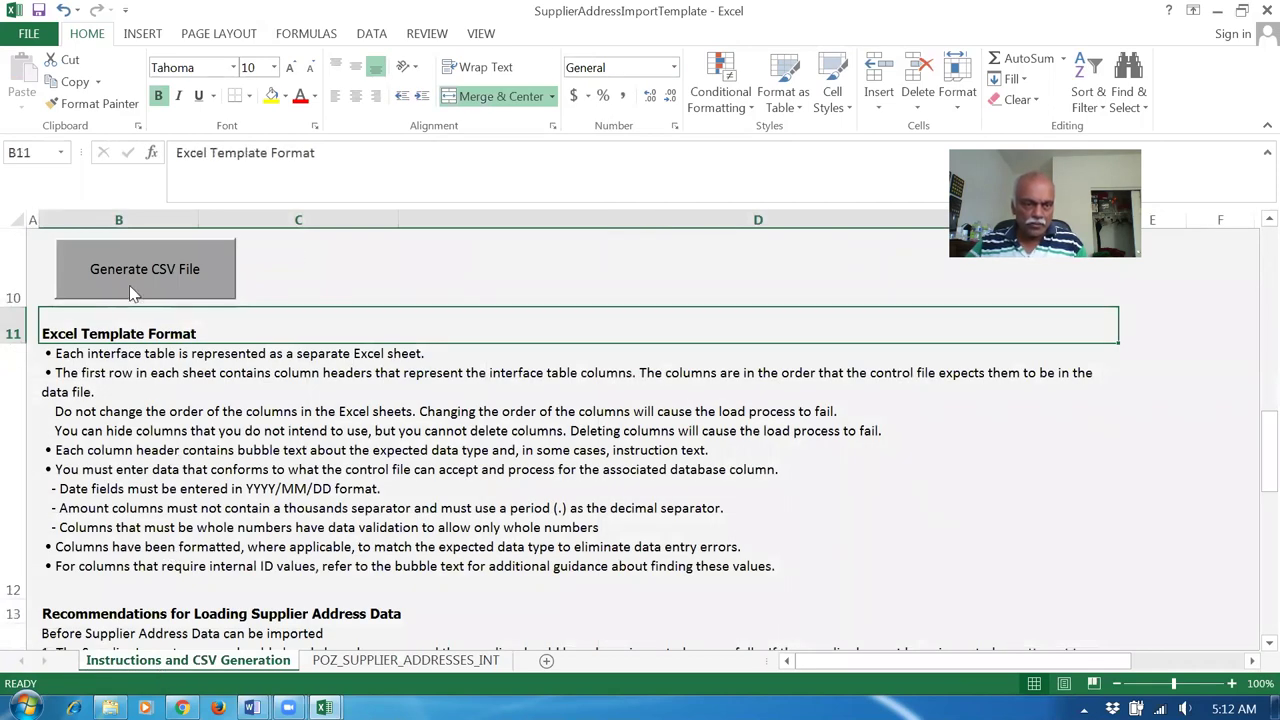
click(129, 285)
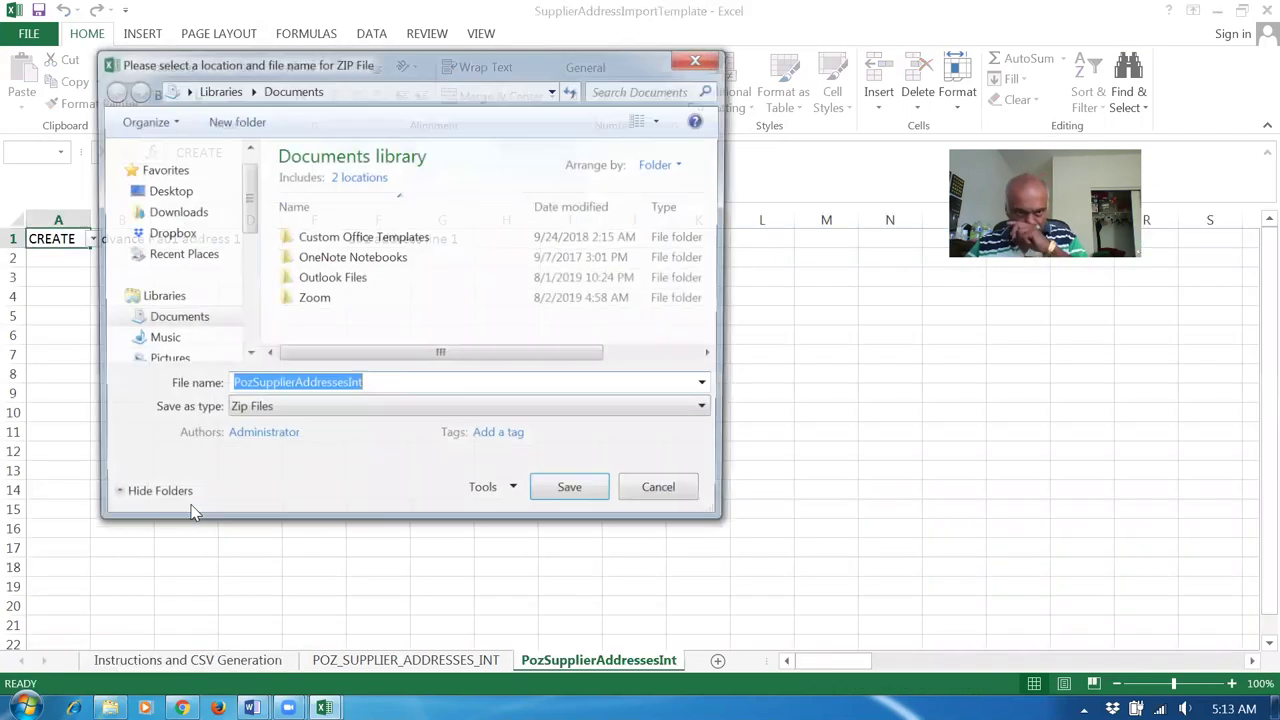
text(a01_address)
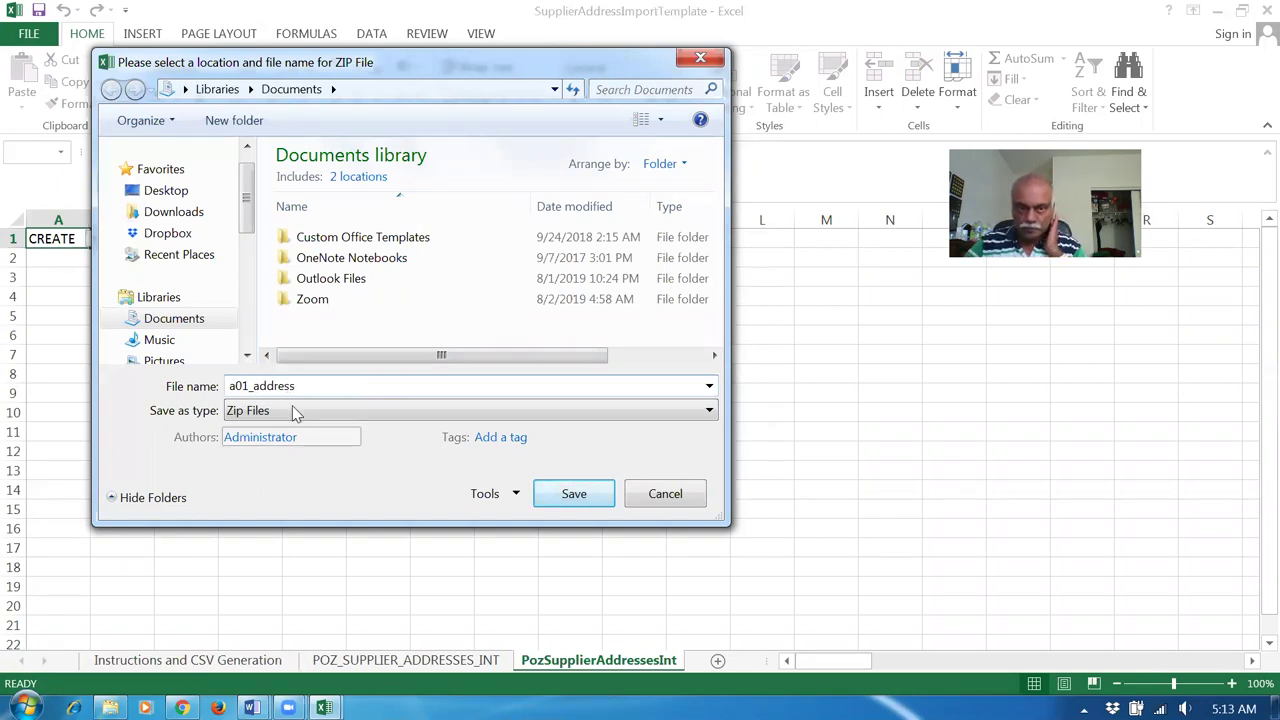
drag(251, 214, 249, 277)
Save the a01_address zip and CSV into C:\Sup_Import, acknowledge, and close the address workbook
click(205, 260)
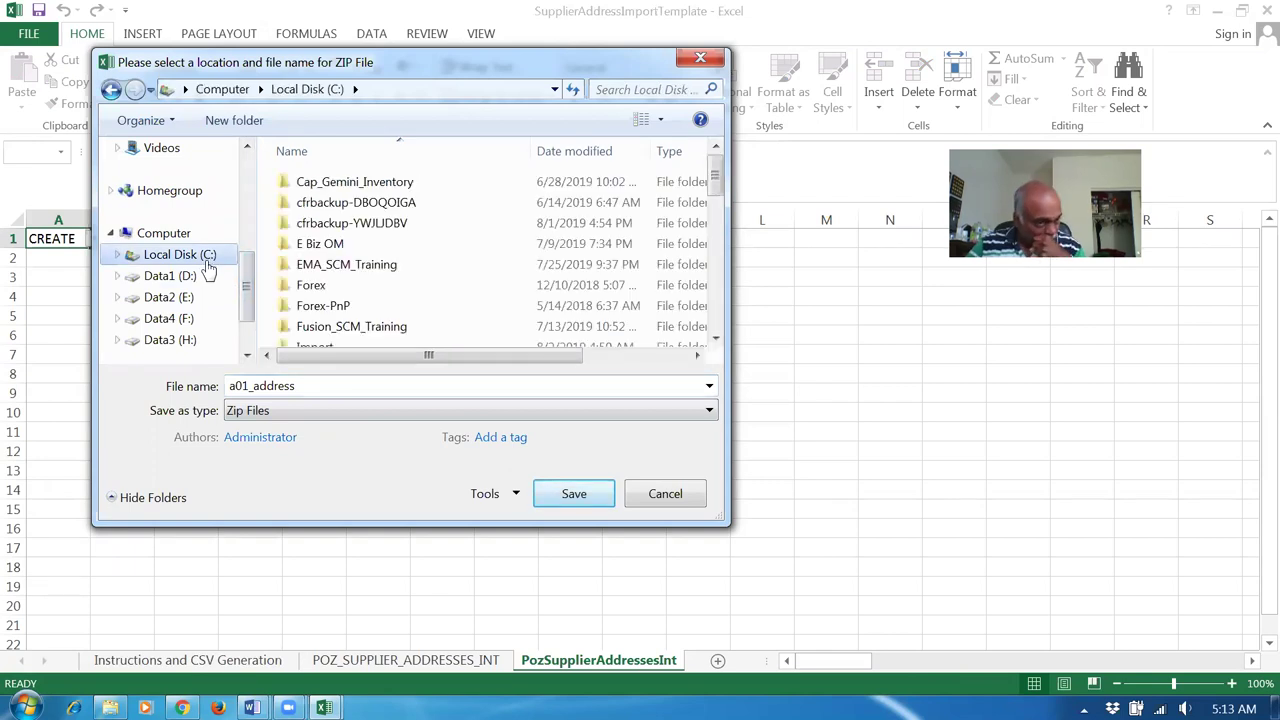
click(343, 286)
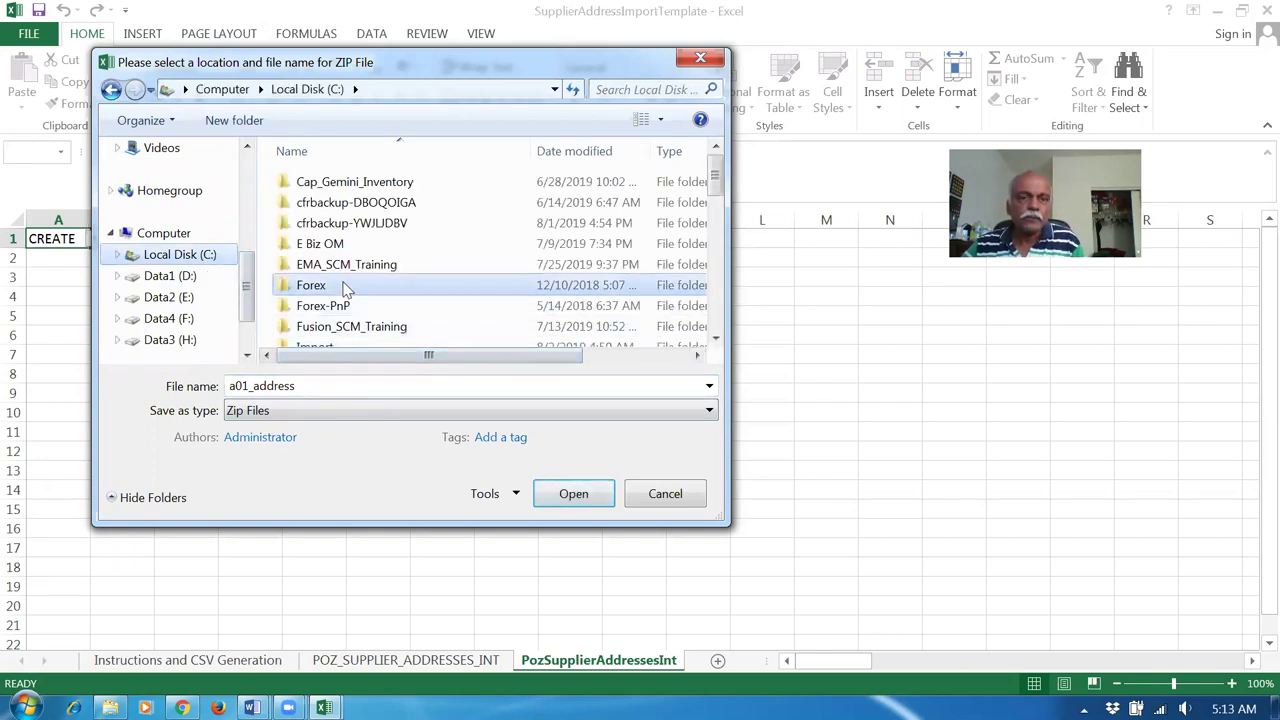
text(sup)
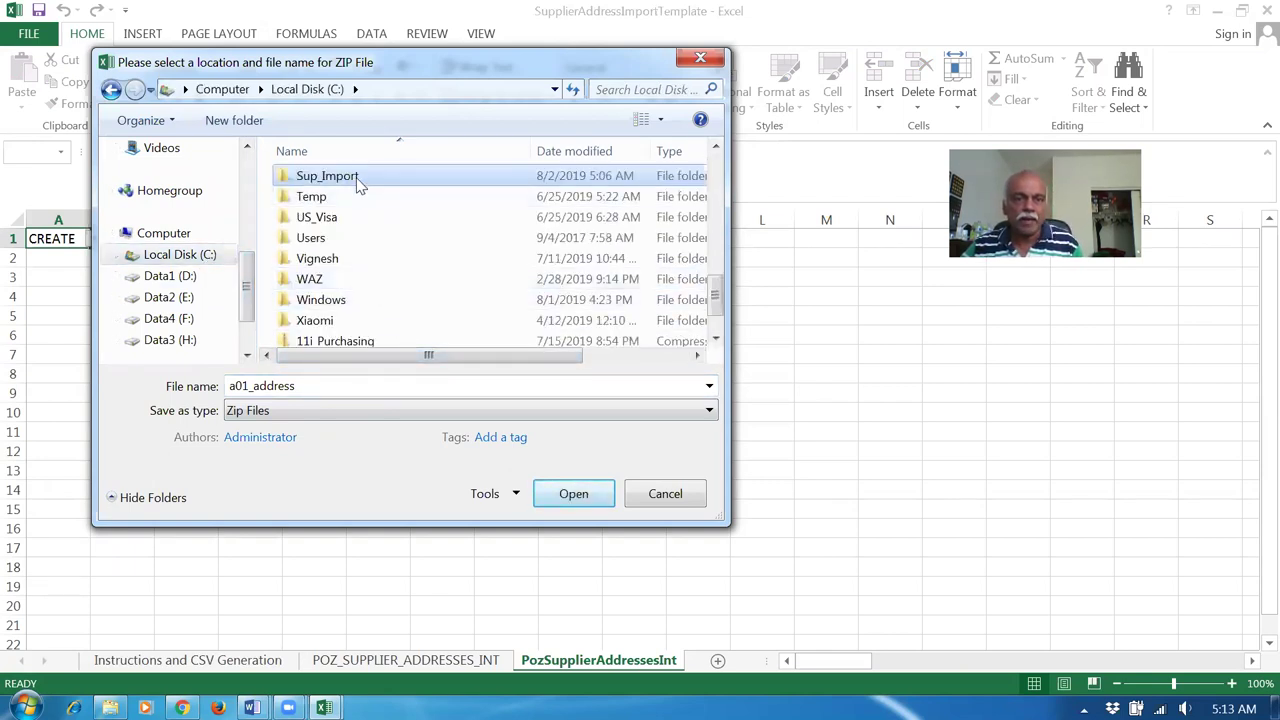
double_click(358, 178)
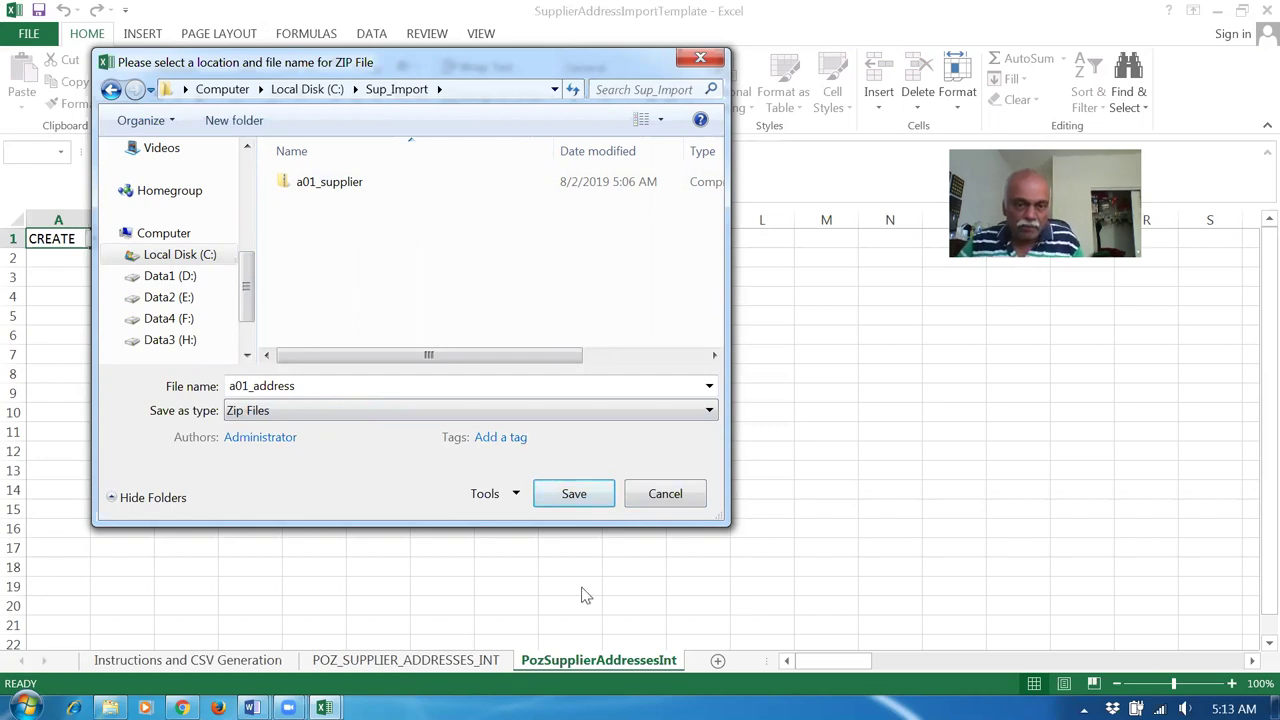
click(575, 494)
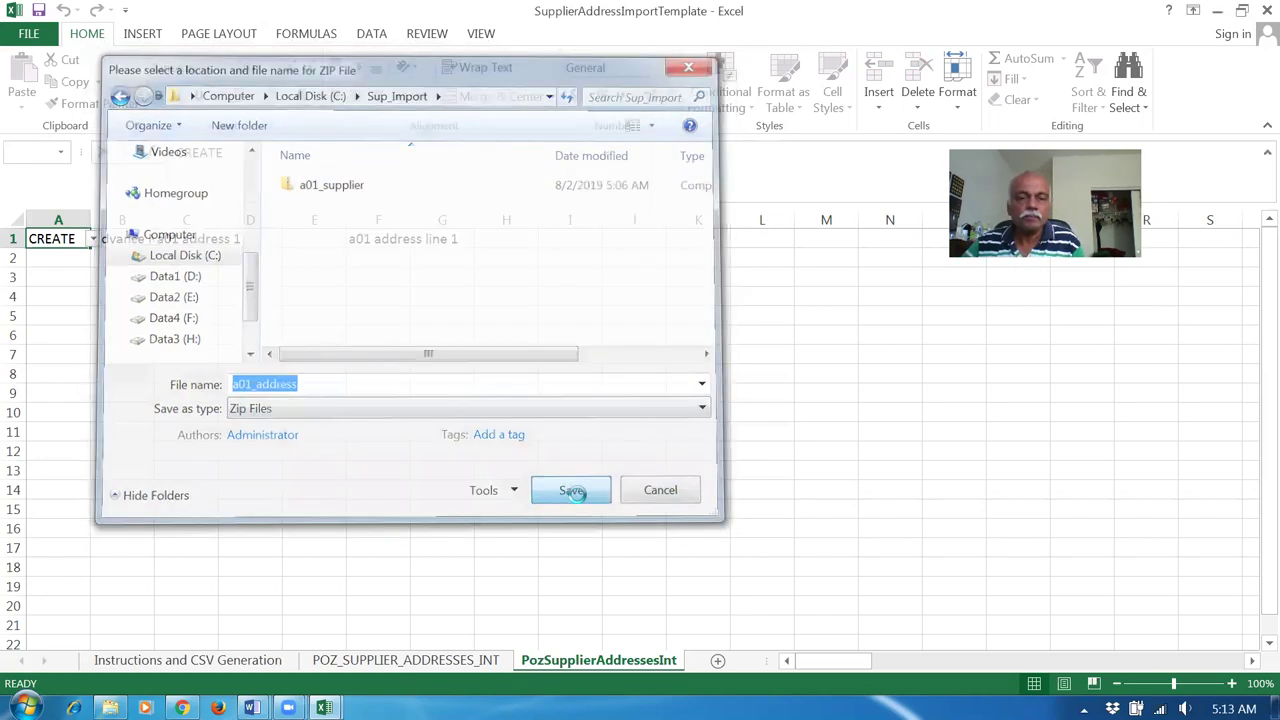
click(483, 446)
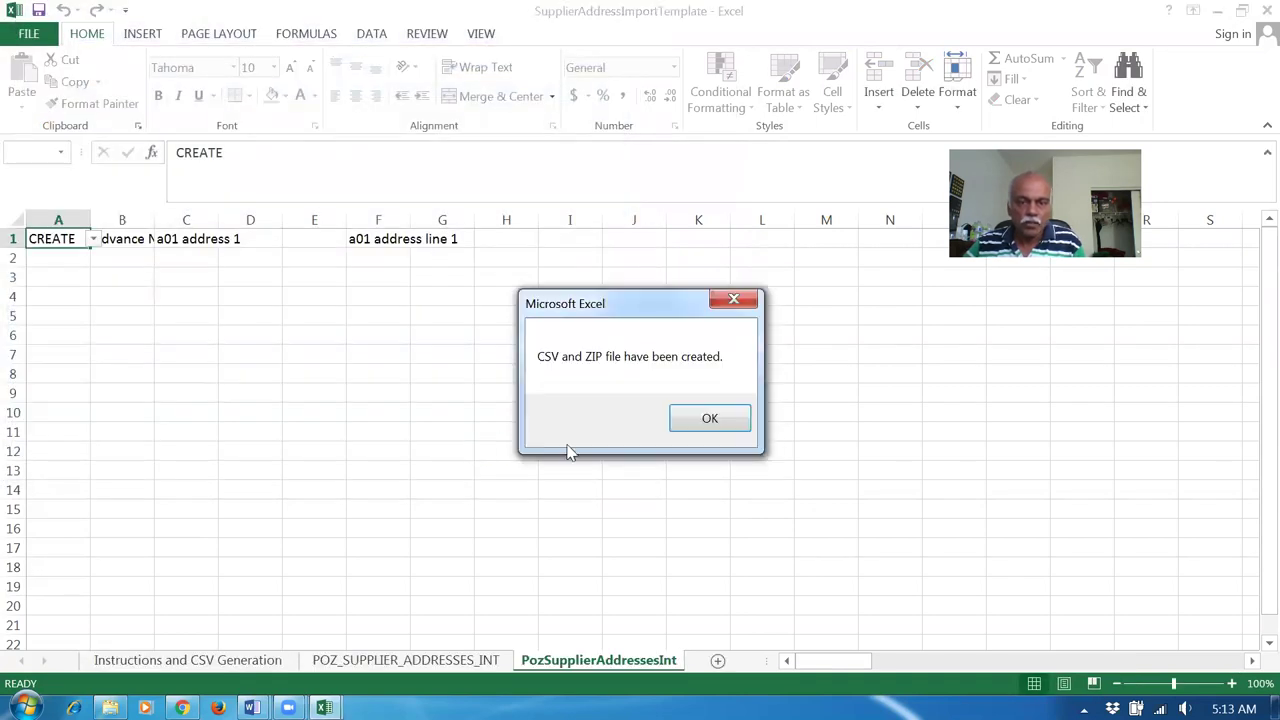
click(722, 421)
click(1262, 11)
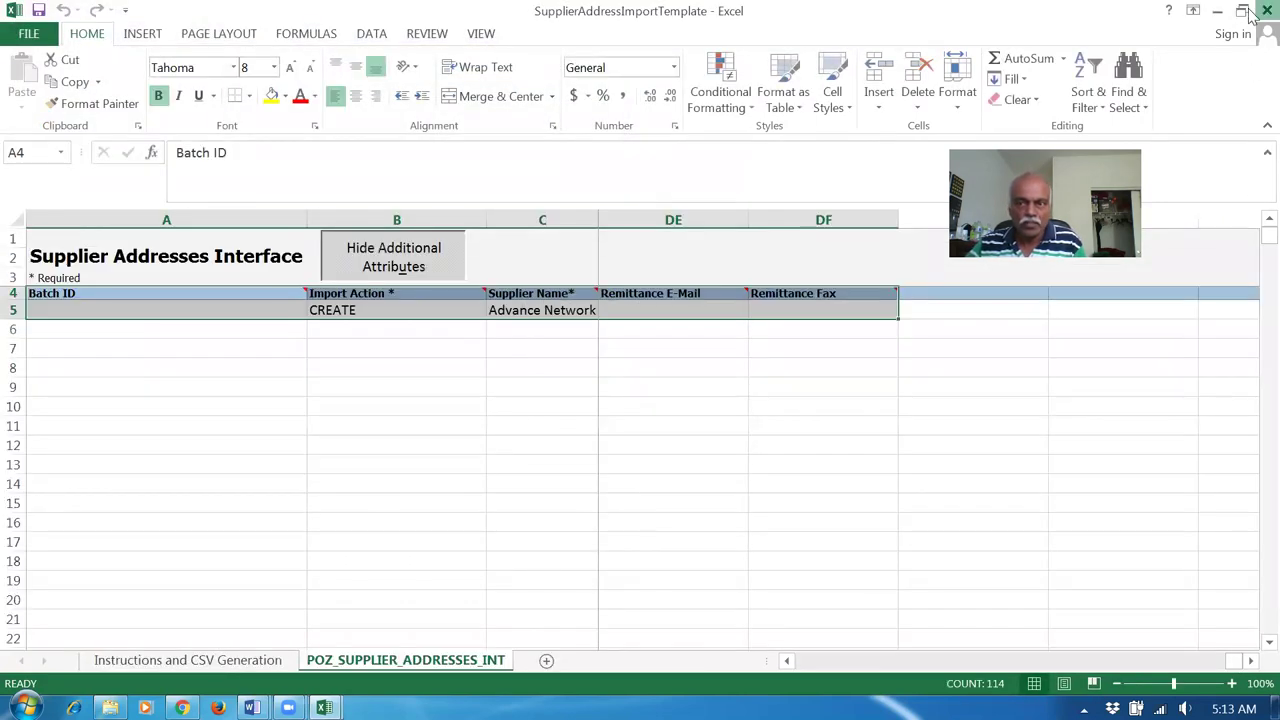
Close the address template and Excel, returning to the Supplier Import folder's template files
click(640, 379)
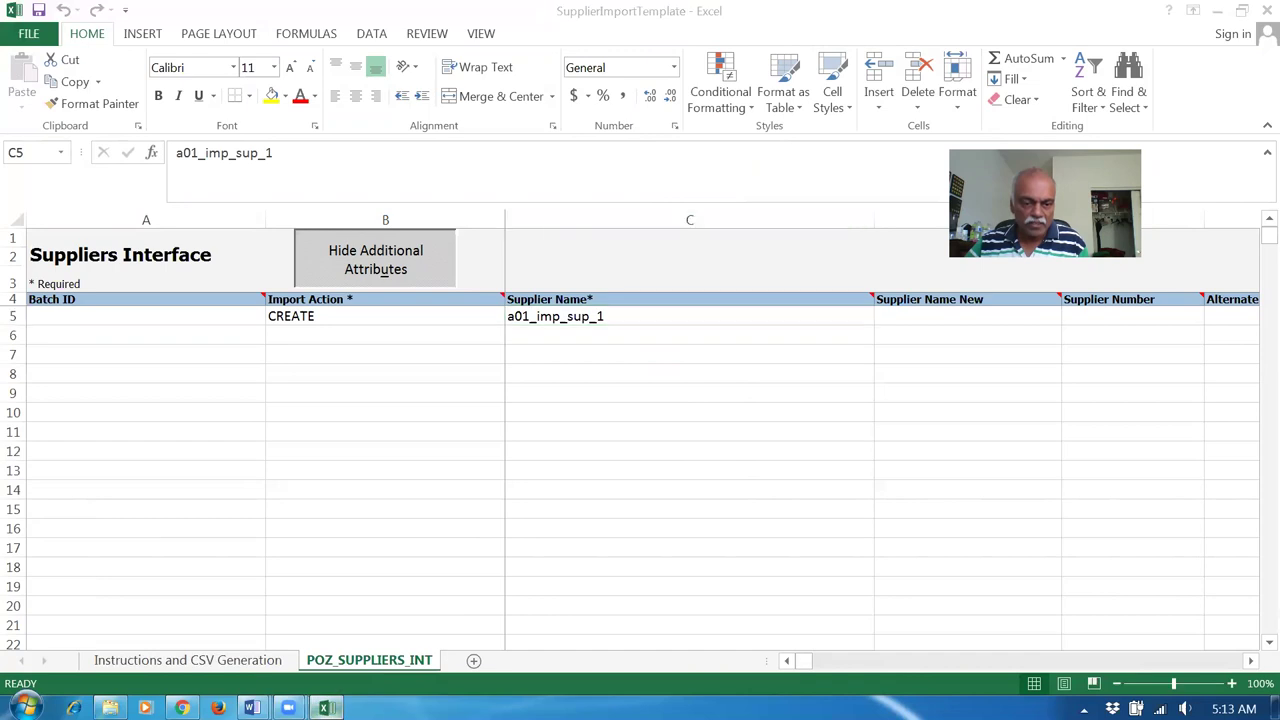
key(alt+F4)
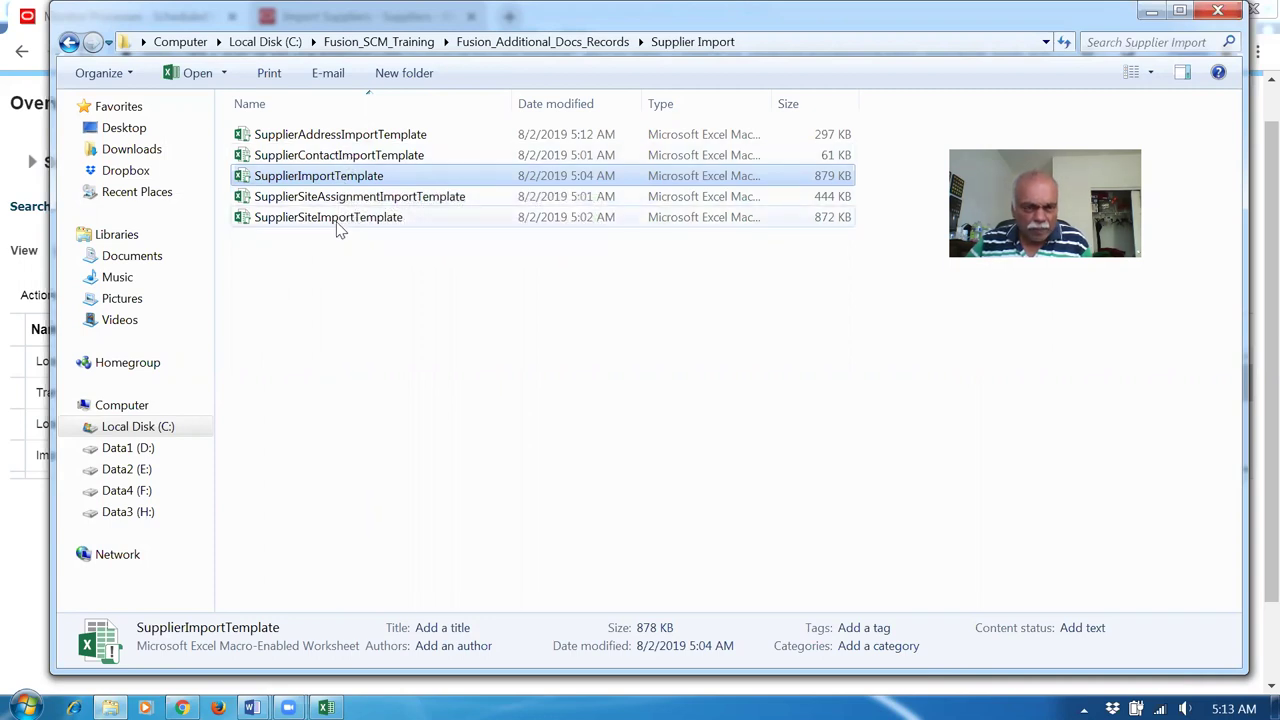
click(338, 219)
click(343, 198)
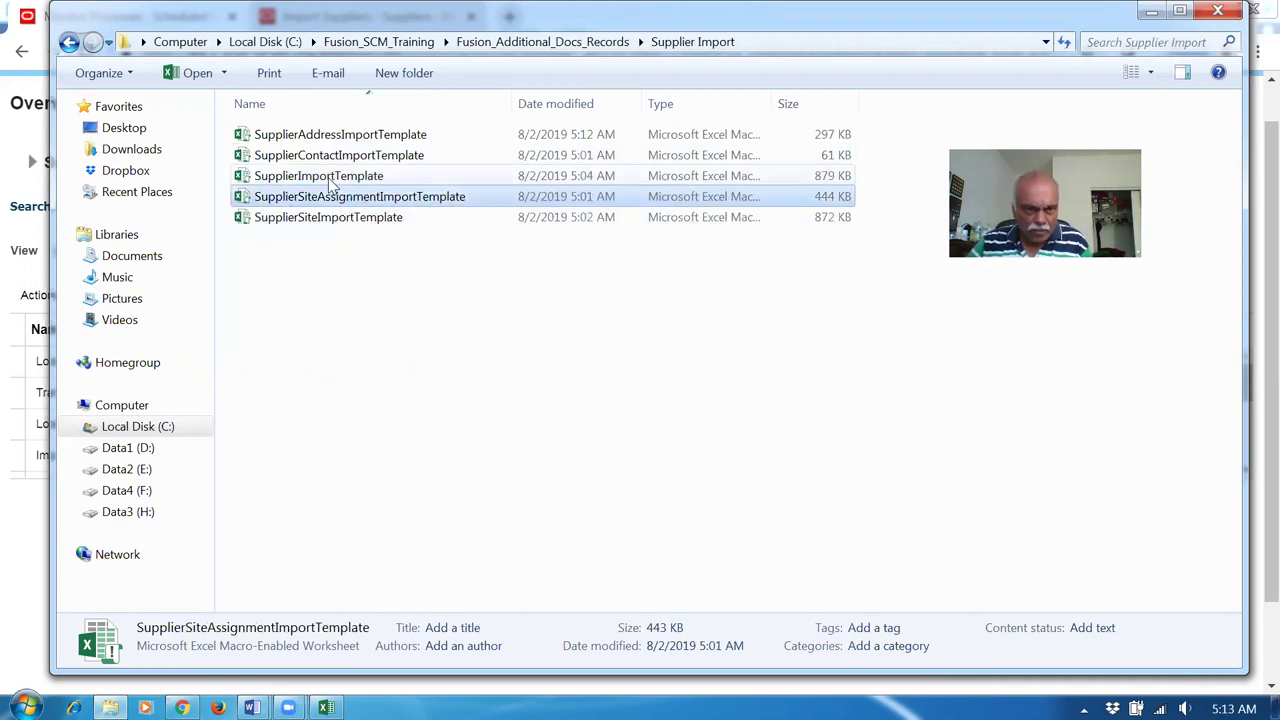
click(329, 178)
click(320, 137)
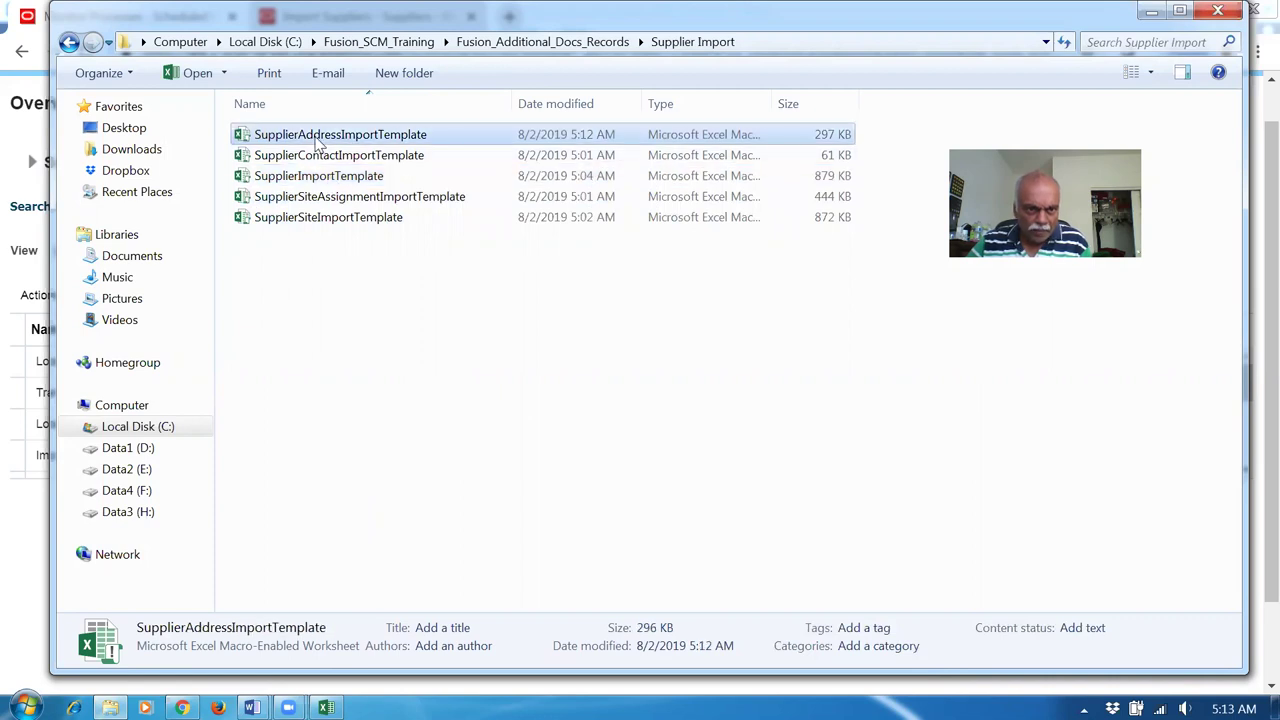
Open the SupplierContactImportTemplate workbook from the Supplier Import folder
click(354, 162)
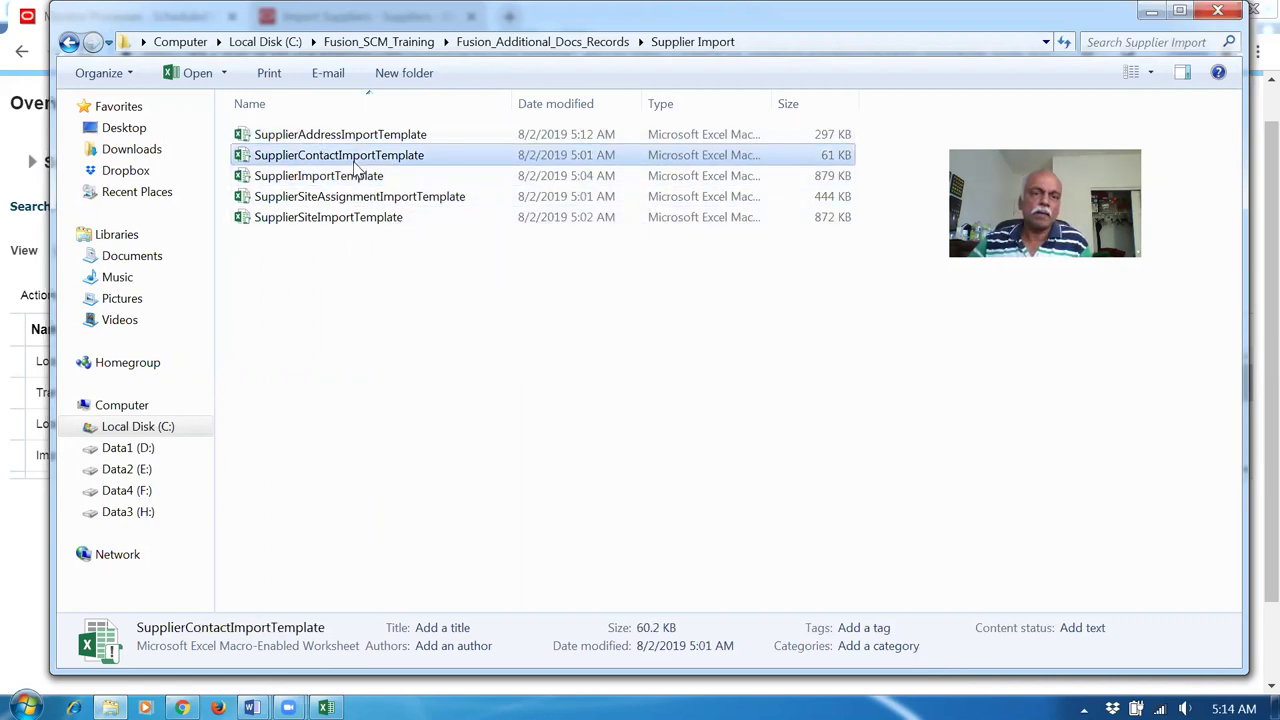
double_click(355, 175)
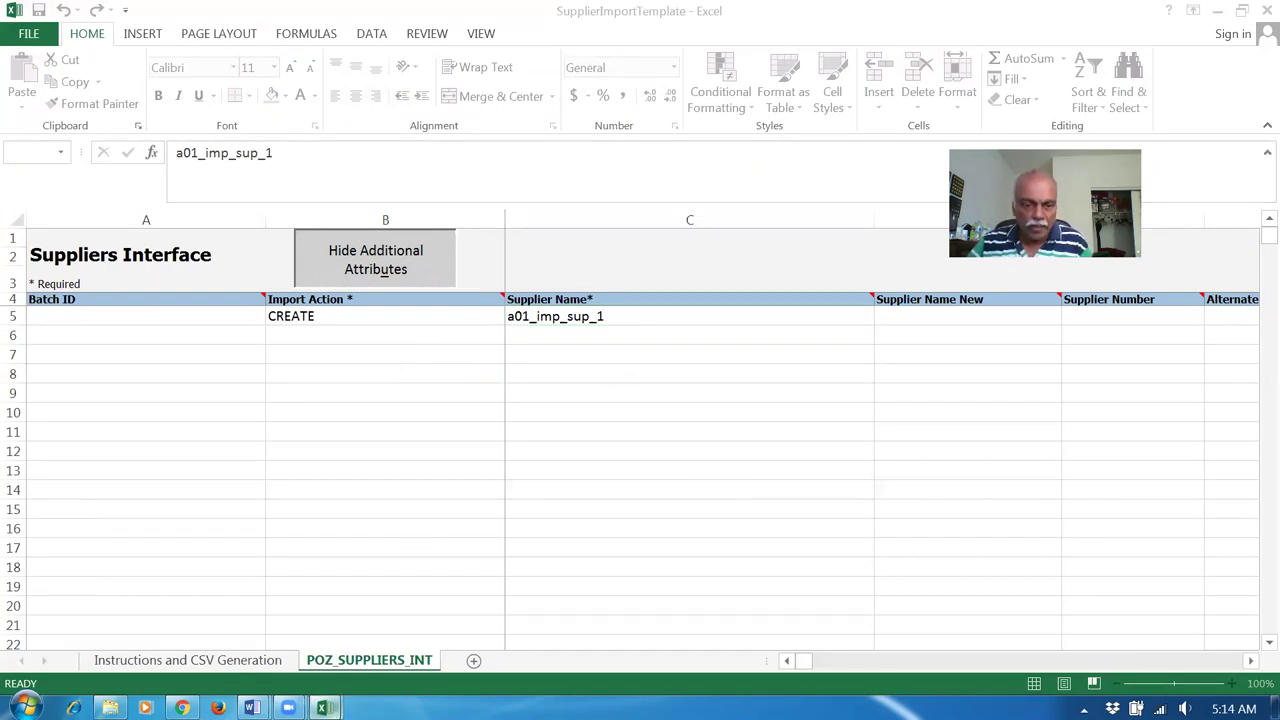
mouse_move(324, 708)
right_click(385, 618)
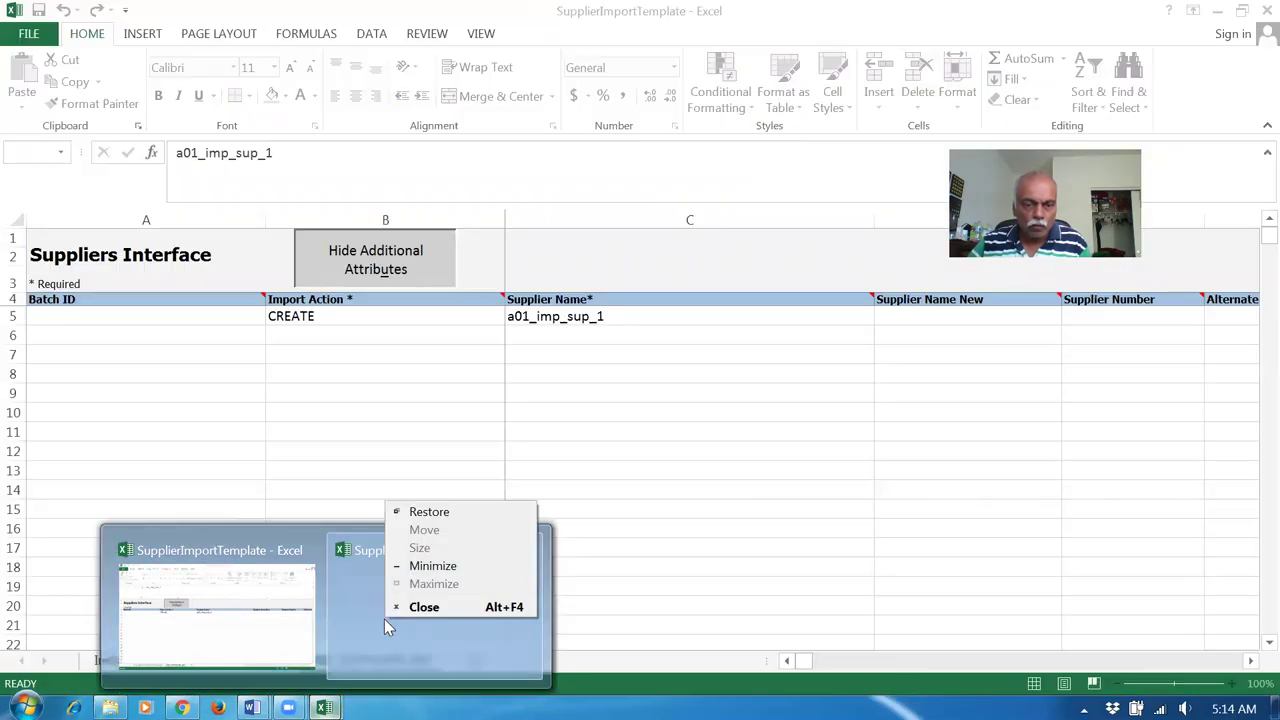
Bring the contact template forward, enable editing and maximize its window
click(429, 512)
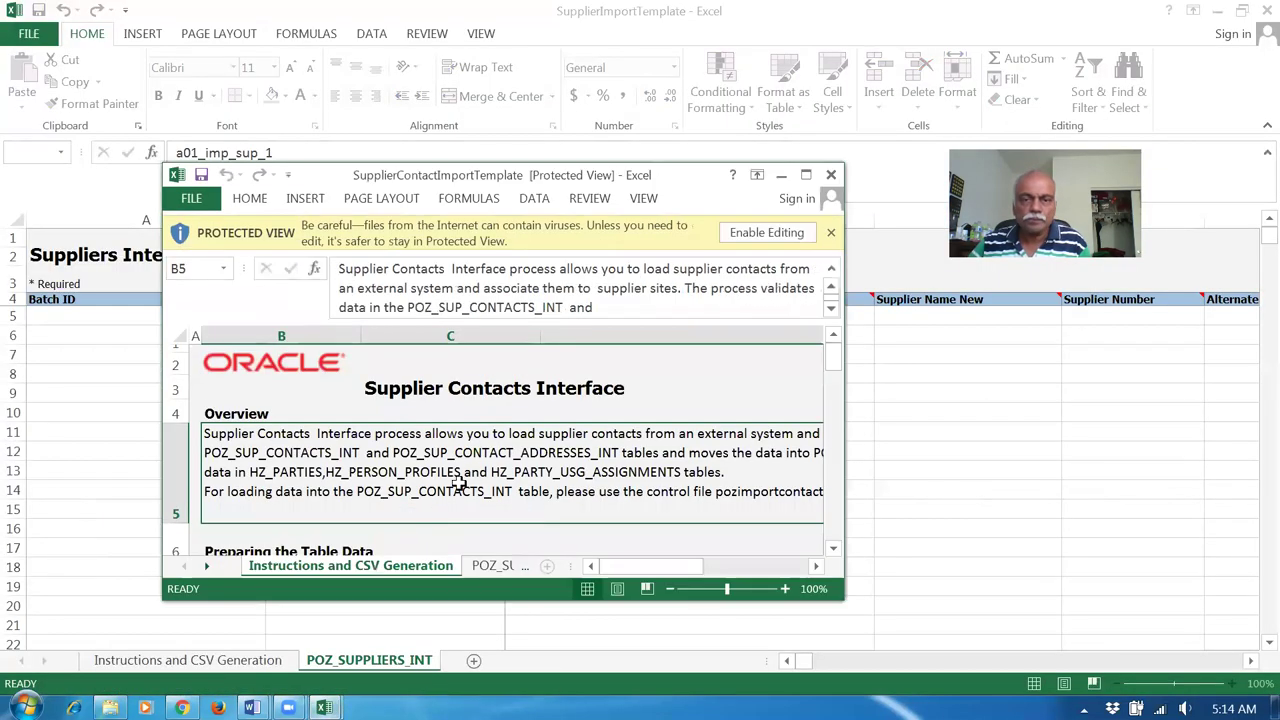
click(753, 236)
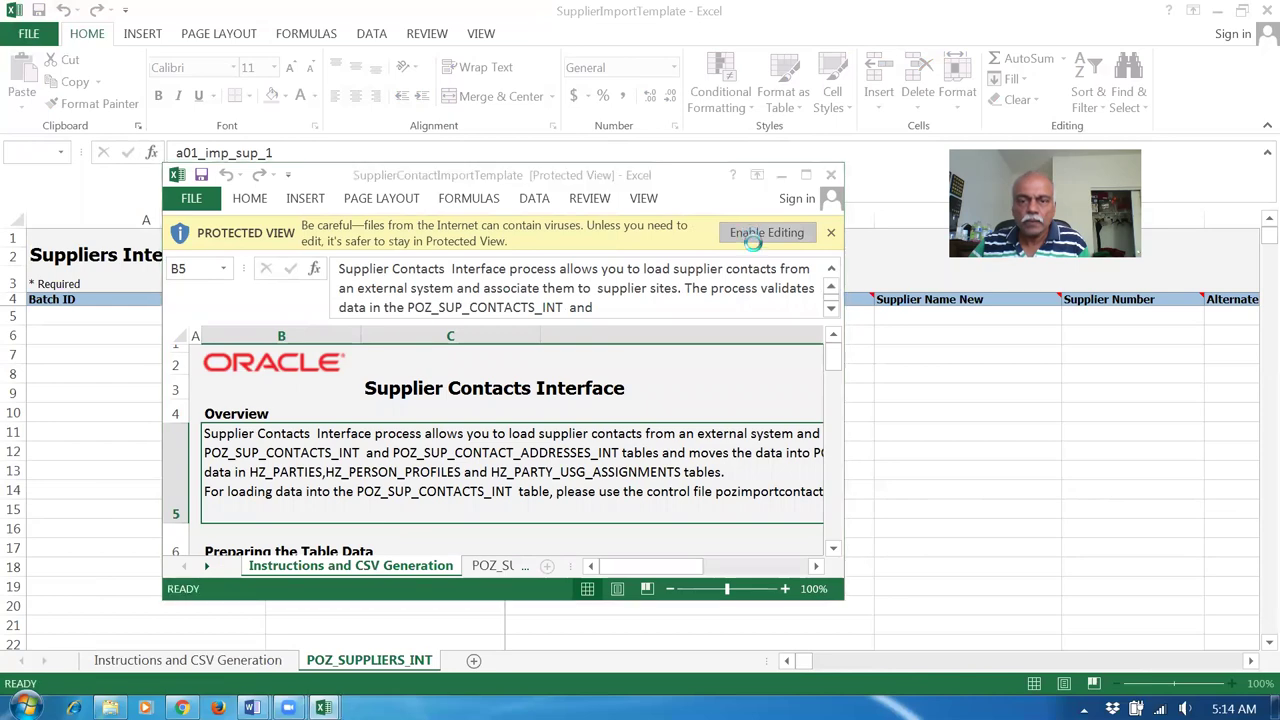
click(828, 196)
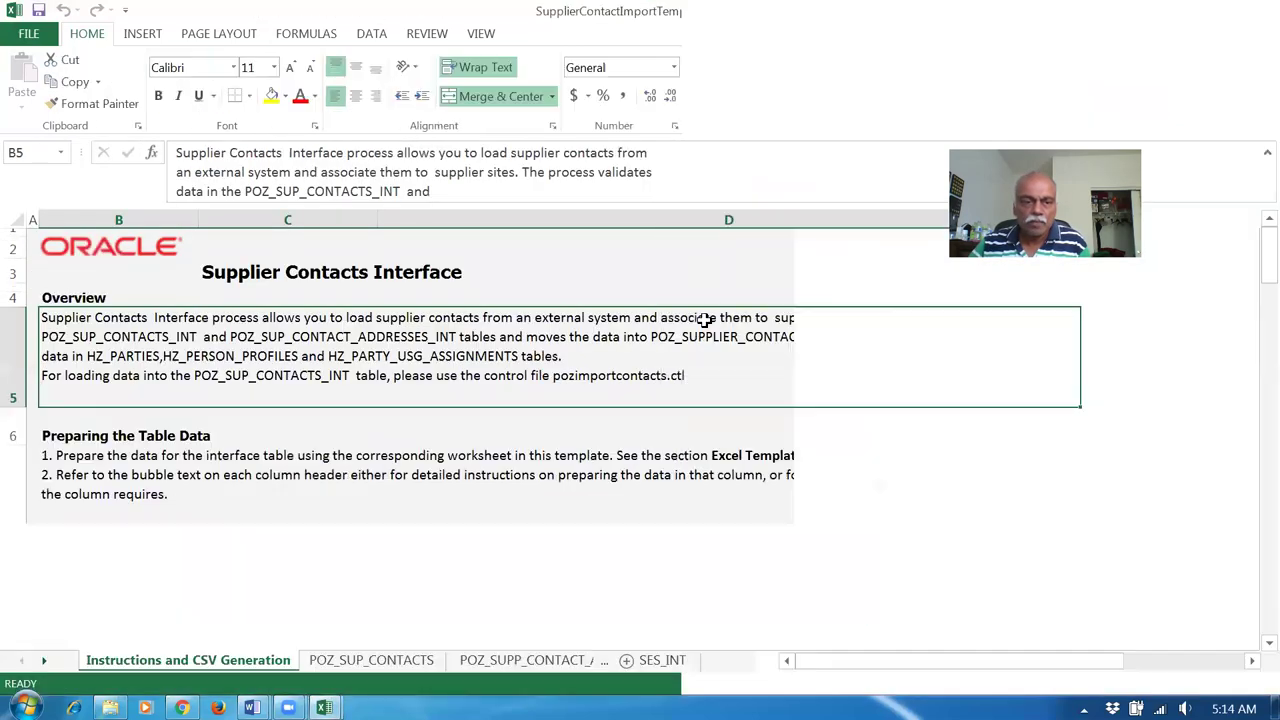
scroll(179, 597, down, 1)
scroll(179, 597, down, 1)
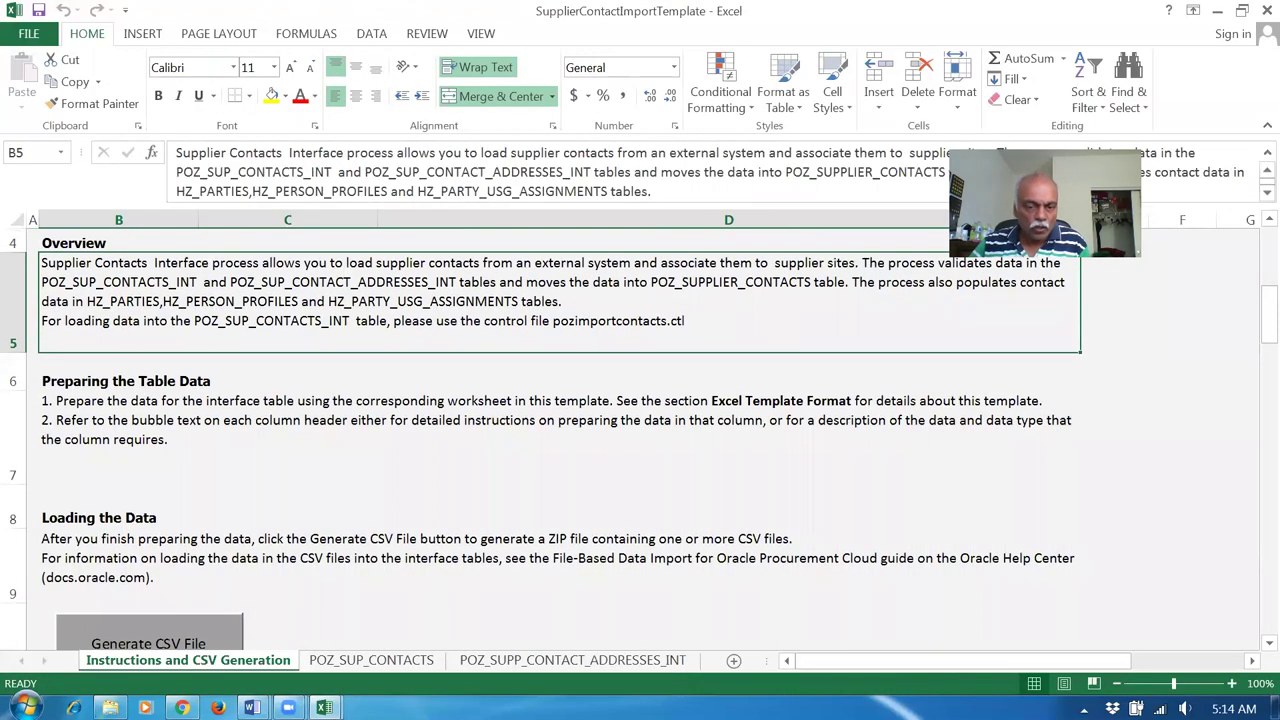
On POZ_SUP_CONTACTS, clear sample rows 6–7 and the Batch ID in A5
click(390, 662)
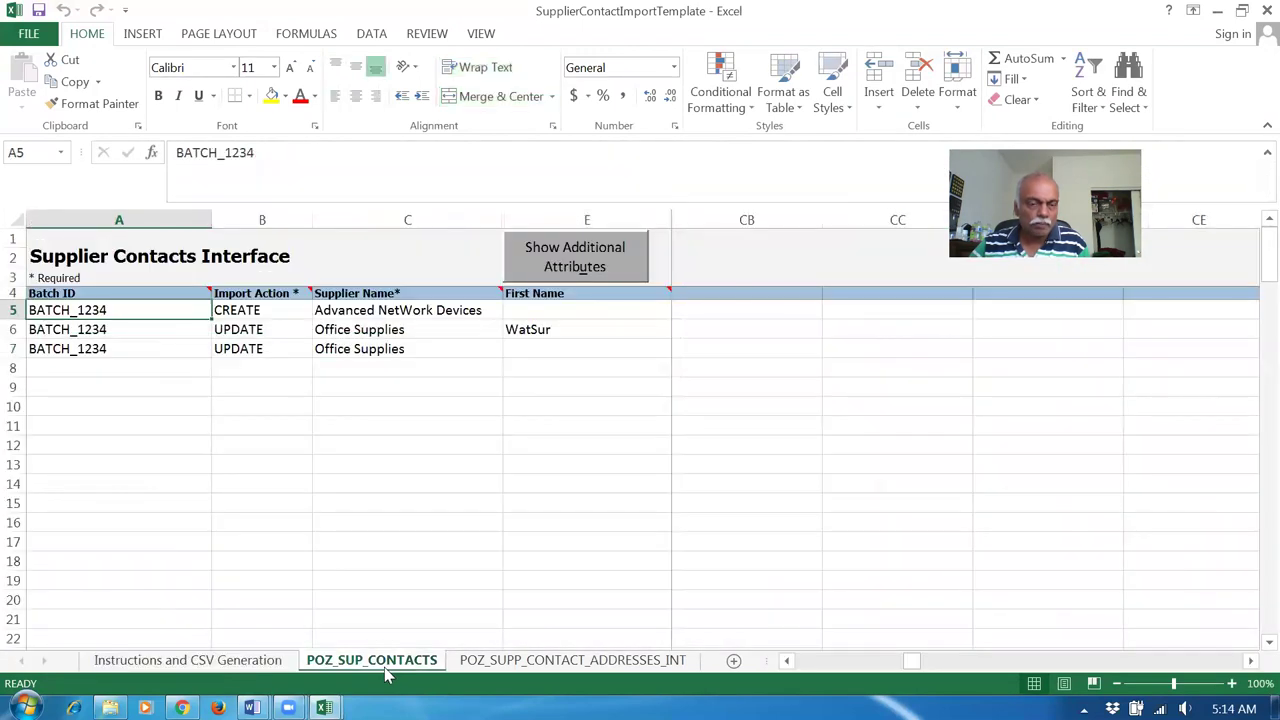
drag(13, 329, 34, 349)
key(Delete)
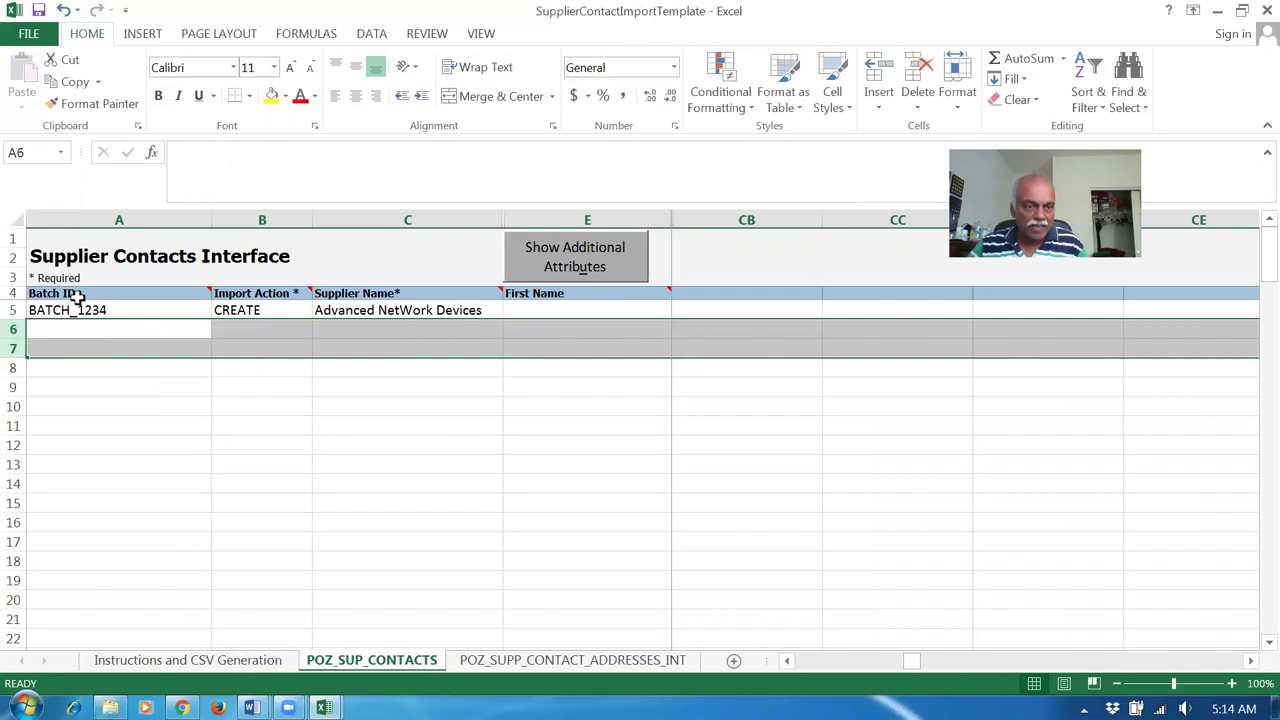
click(82, 306)
key(Delete)
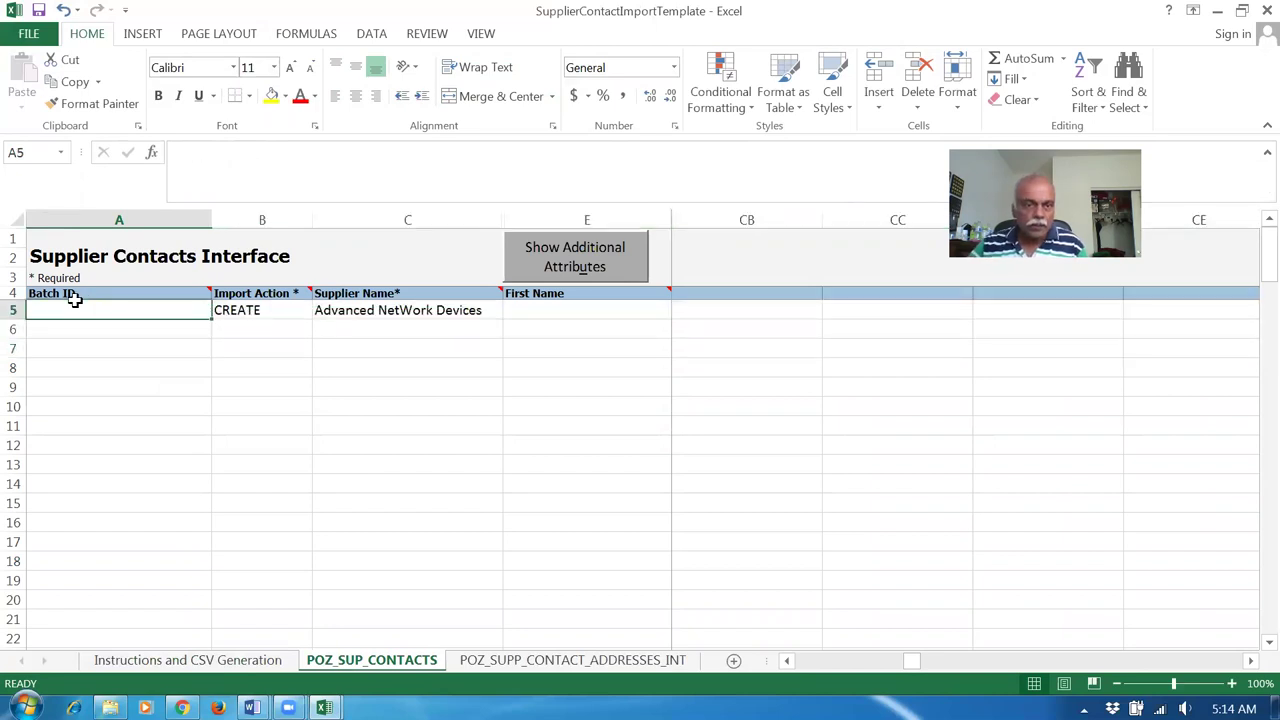
click(434, 312)
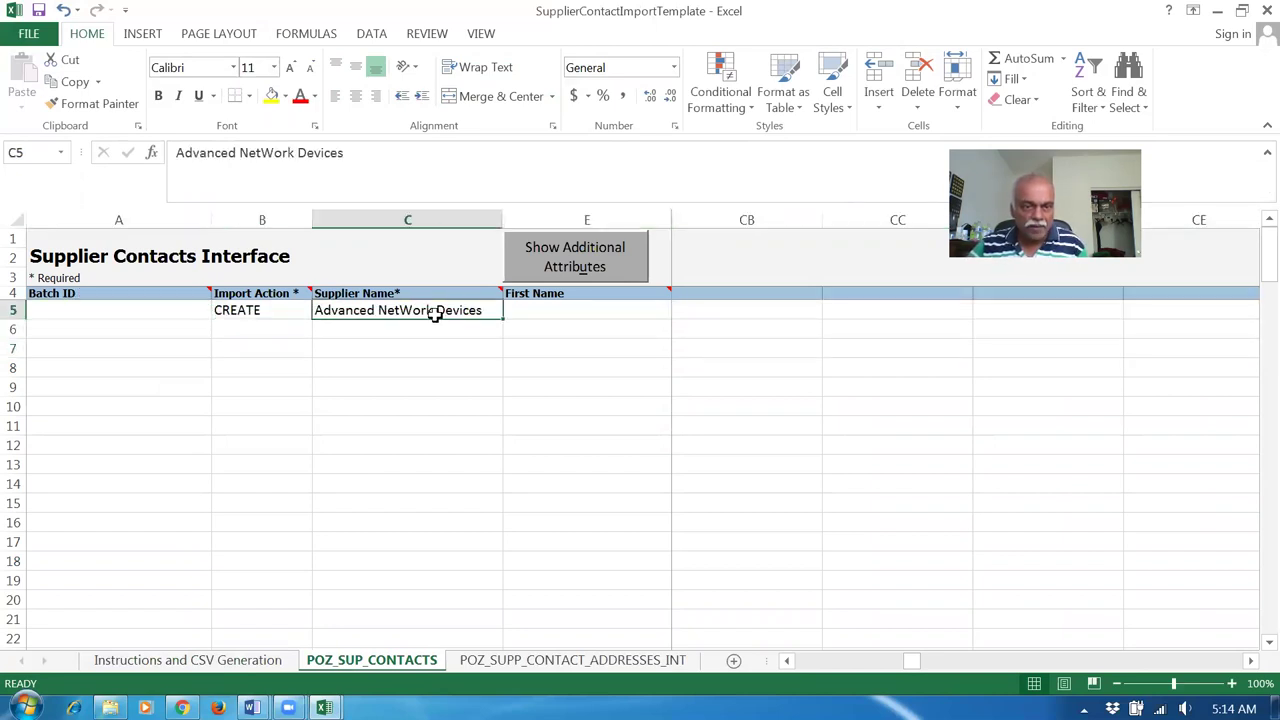
mouse_move(324, 707)
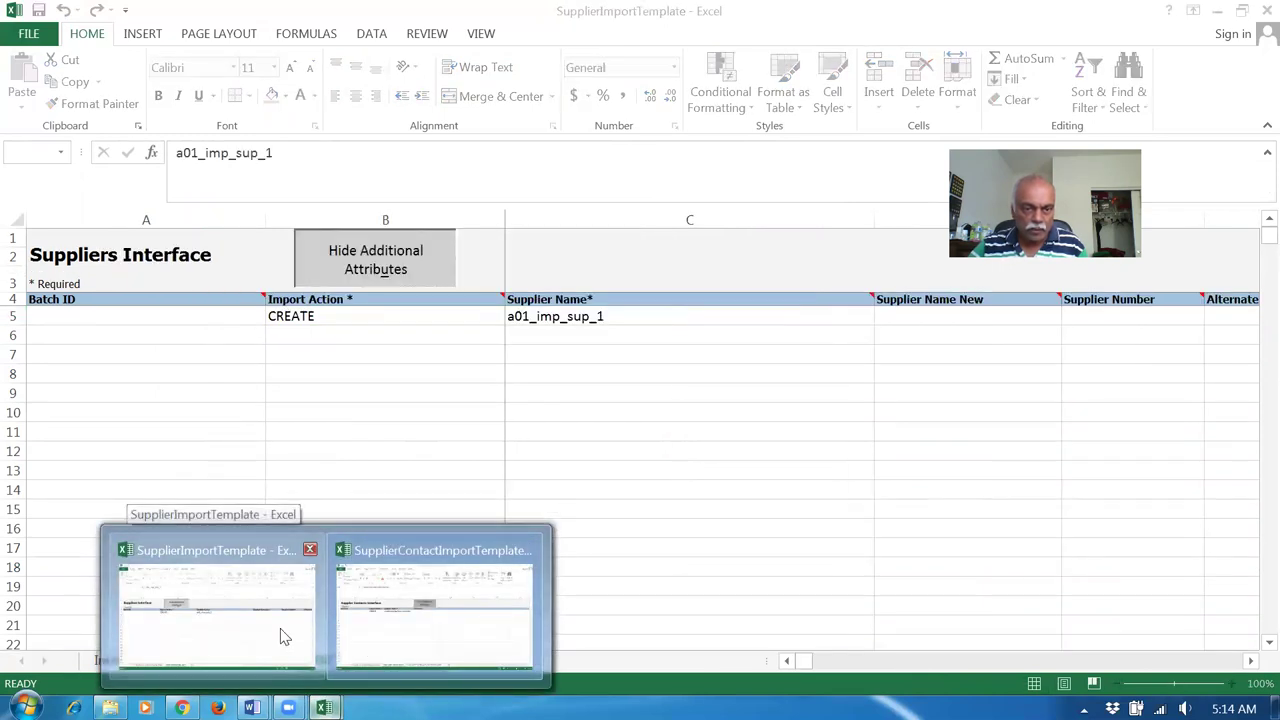
Copy supplier name a01_imp_sup_1 from SupplierImportTemplate into C5 of POZ_SUP_CONTACTS
click(282, 636)
key(ctrl+c)
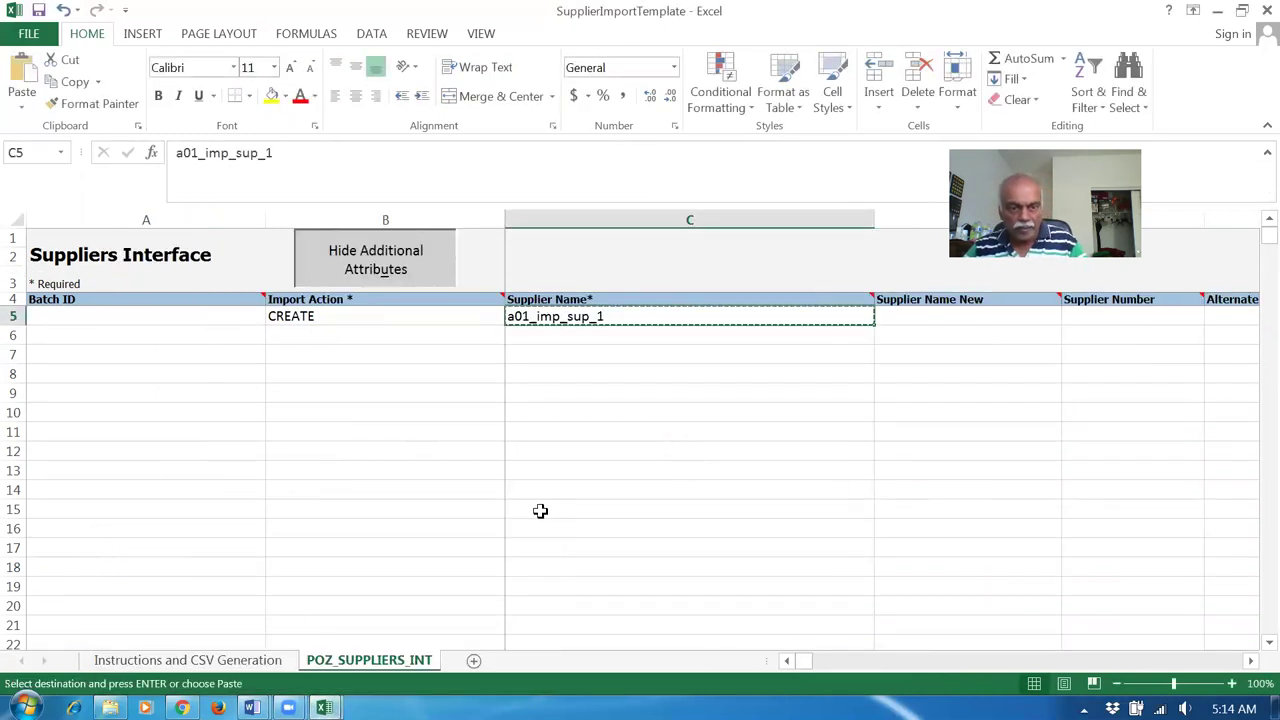
mouse_move(324, 707)
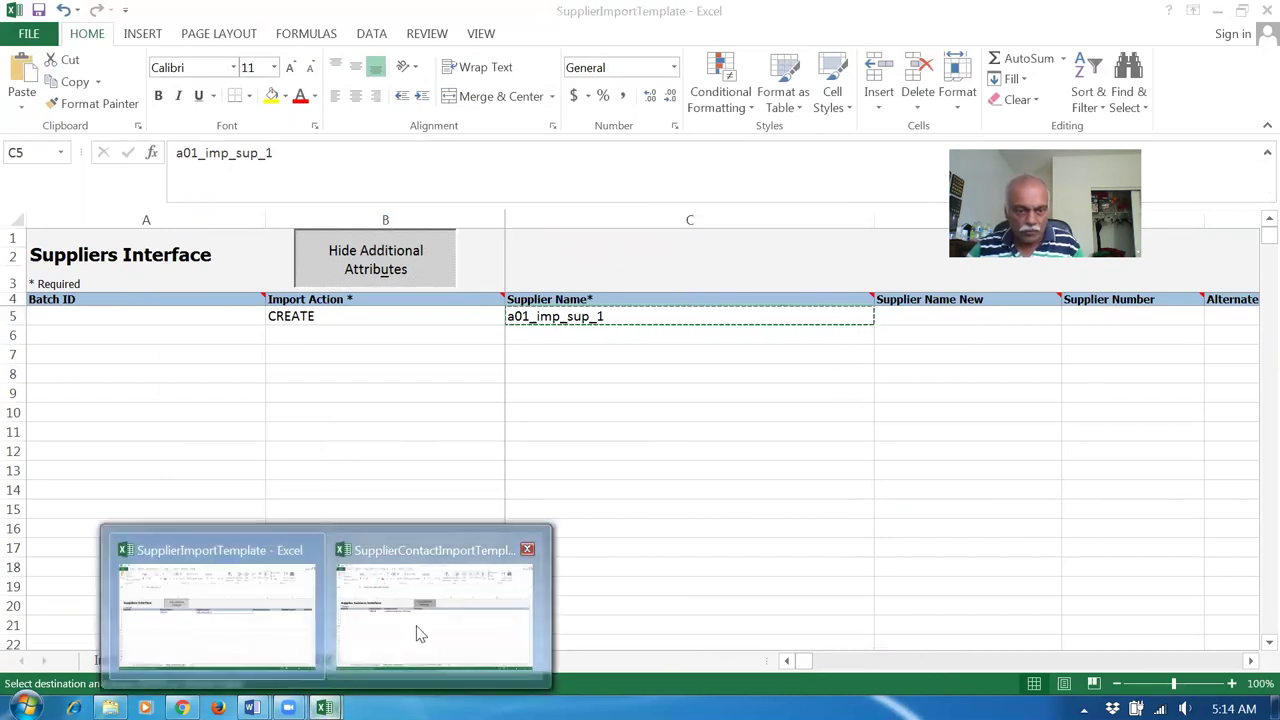
click(420, 625)
key(ctrl+v)
click(425, 582)
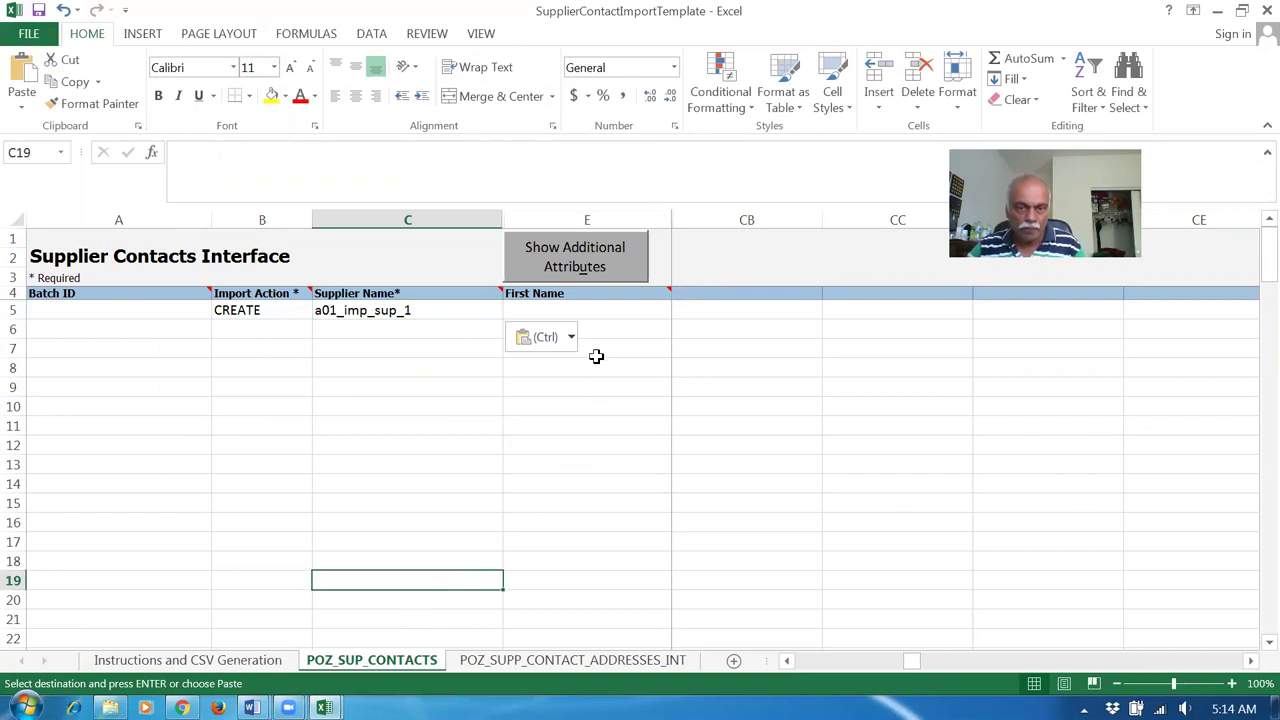
click(585, 314)
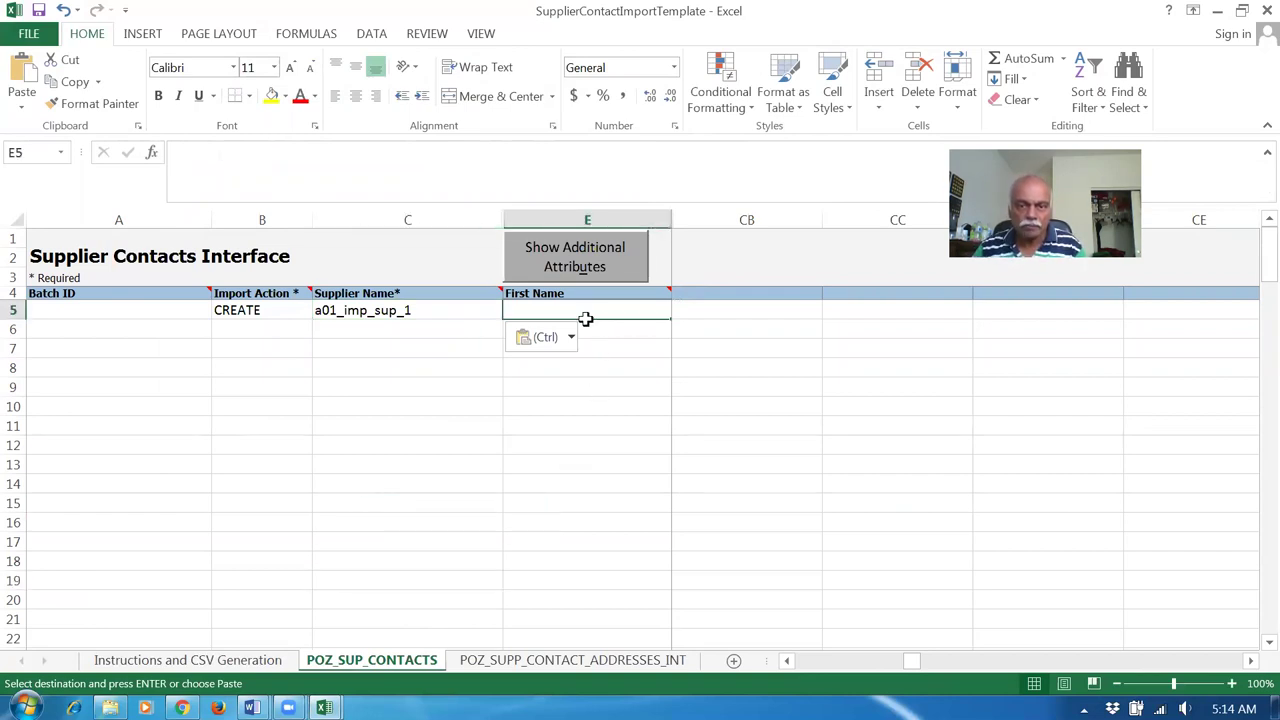
key(Tab)
key(Tab)
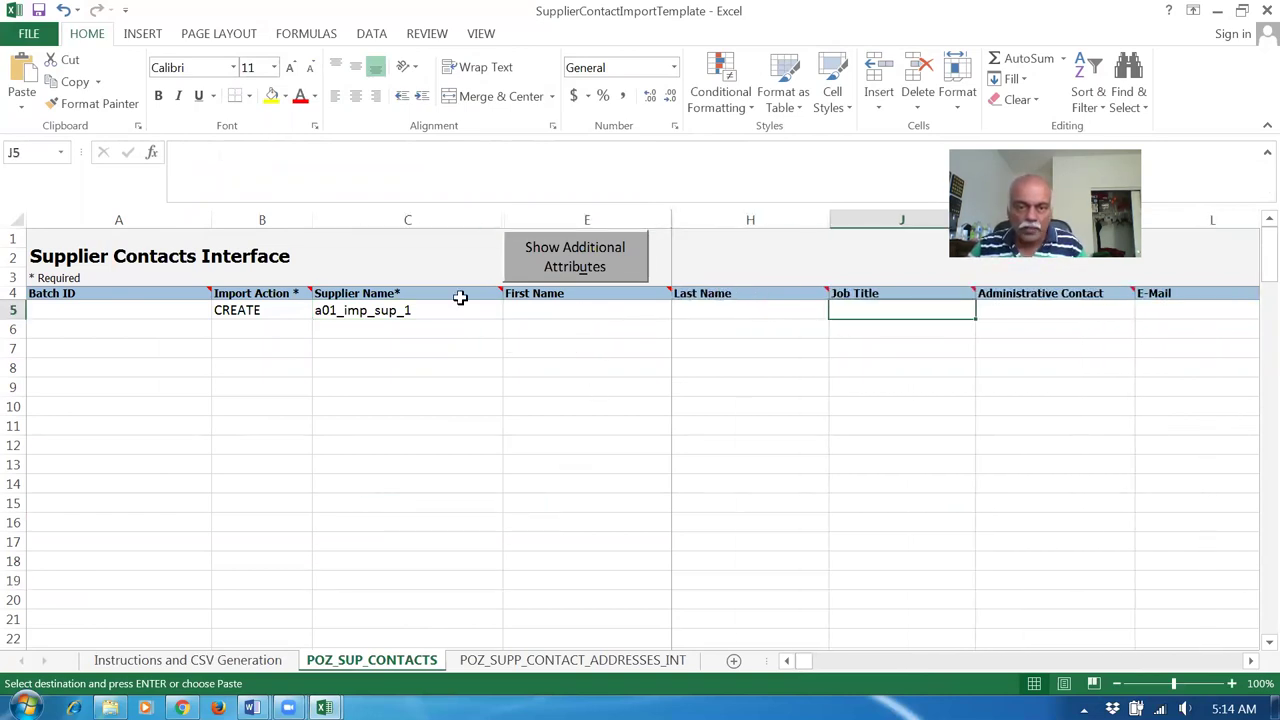
Show the additional contact attribute columns and clear the sample Prefix 'Lolw' in D5
click(568, 264)
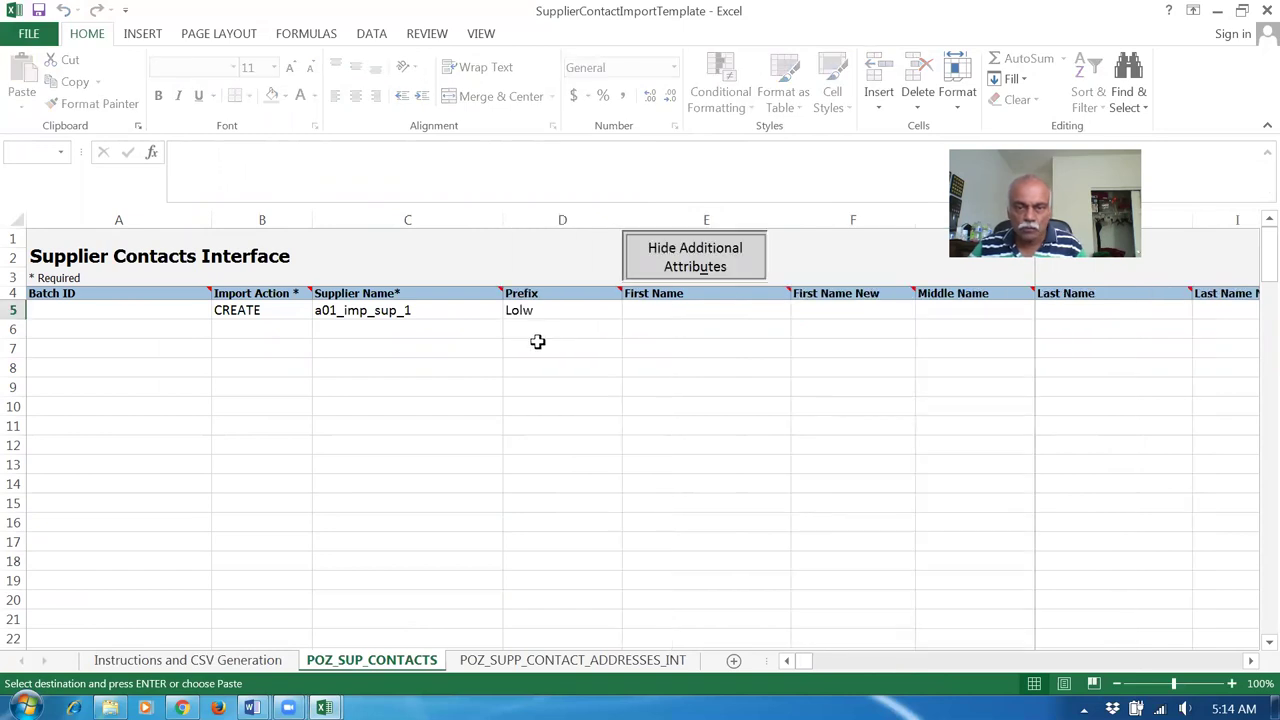
click(371, 312)
click(574, 311)
key(Delete)
Review row 5's contact columns through E-Mail, phone and Fax, ending on Supplier Name
key(Tab)
key(Tab)
key(Tab)
key(Tab)
key(Tab)
key(Tab)
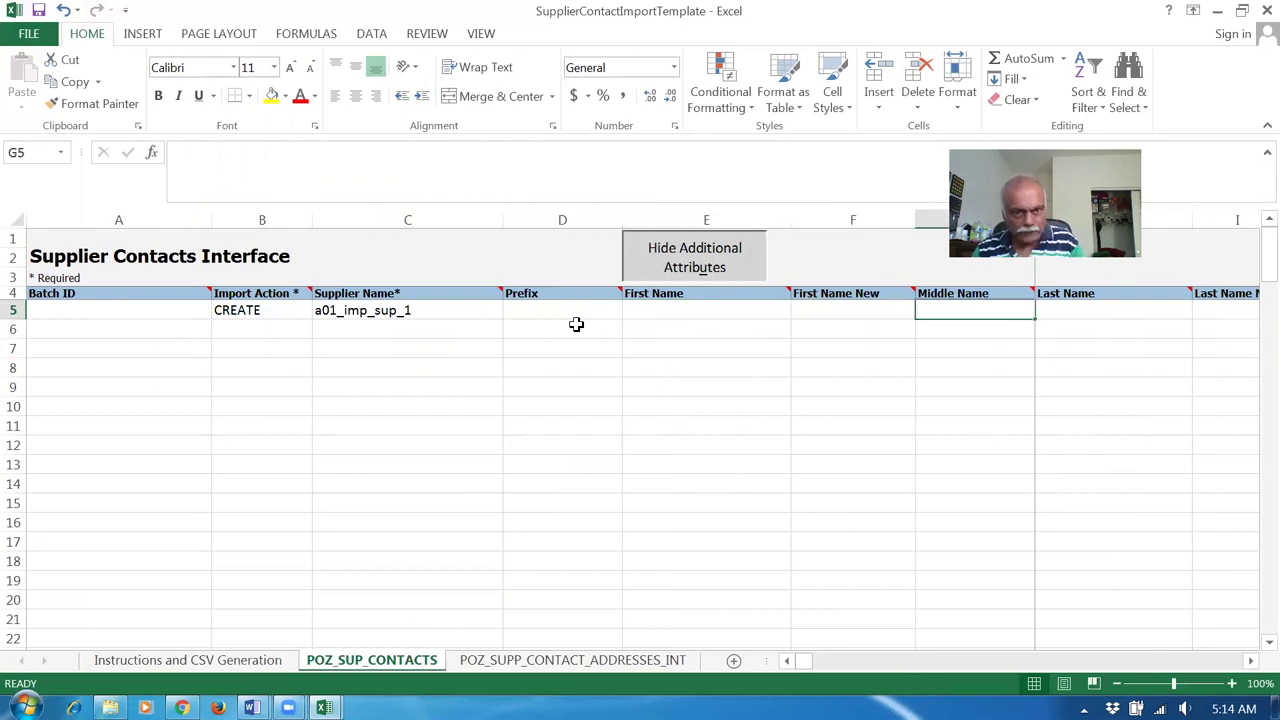
key(Tab)
key(Tab)
key(Tab)
key(Tab)
key(Tab)
key(Tab)
key(Tab)
key(Tab)
key(Tab)
key(Tab)
key(Tab)
key(Tab)
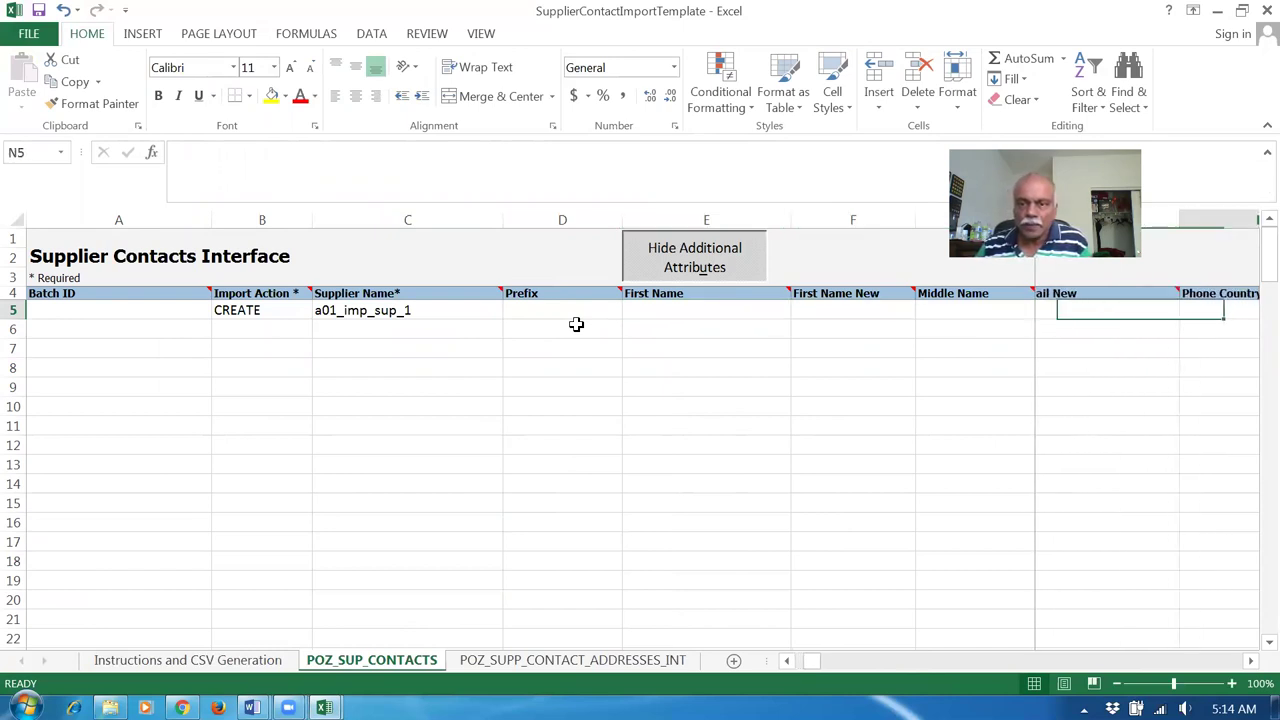
key(shift+Tab)
key(shift+Tab)
key(shift+Tab)
key(shift+Tab)
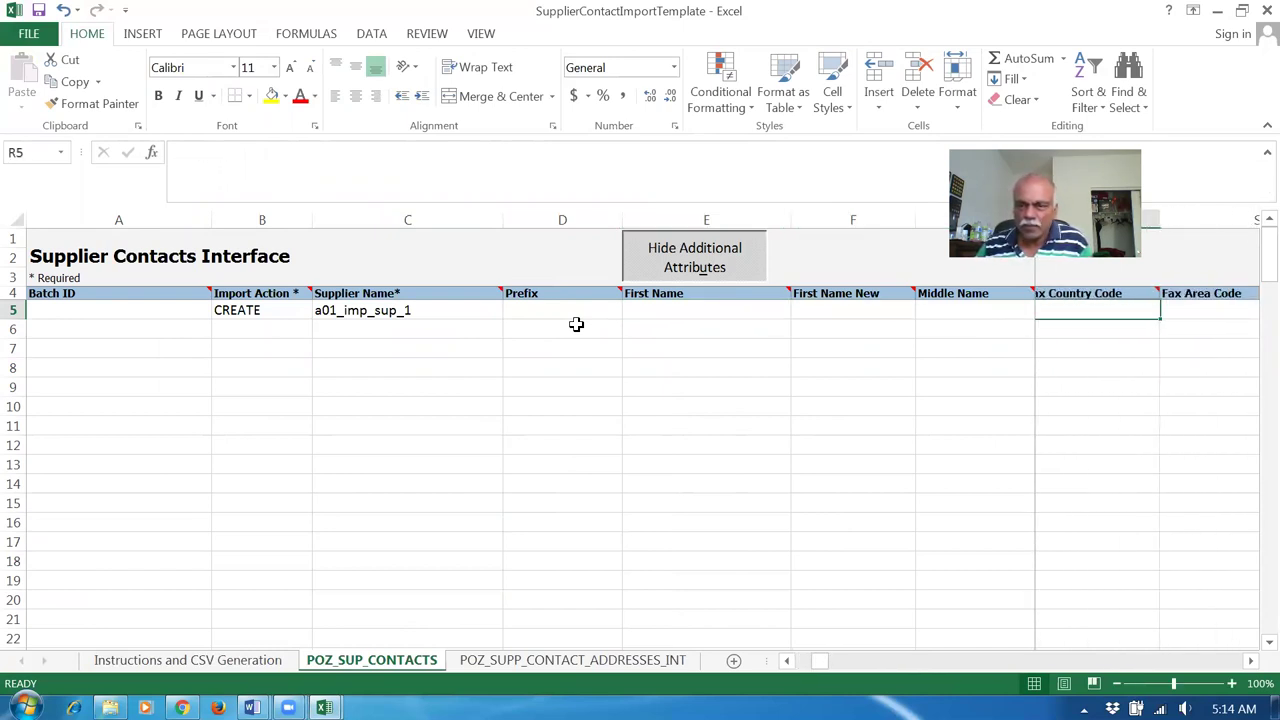
key(Tab)
key(Tab)
key(shift+Tab)
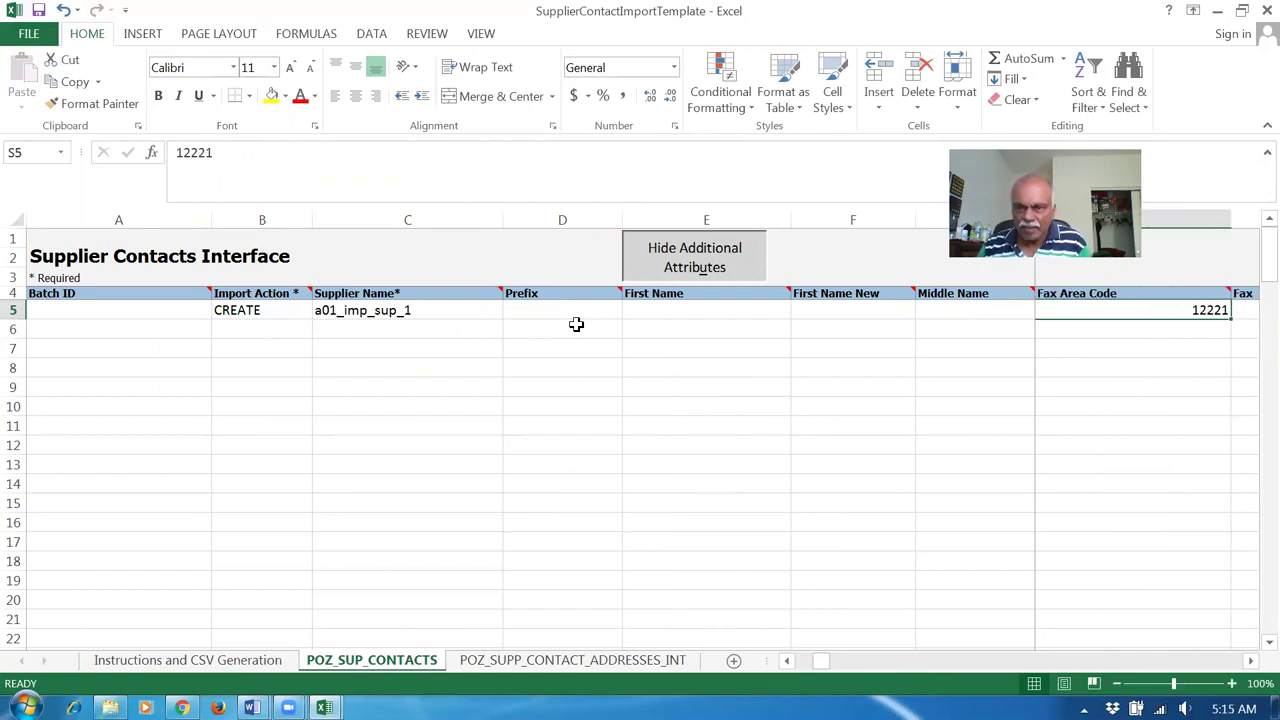
key(Tab)
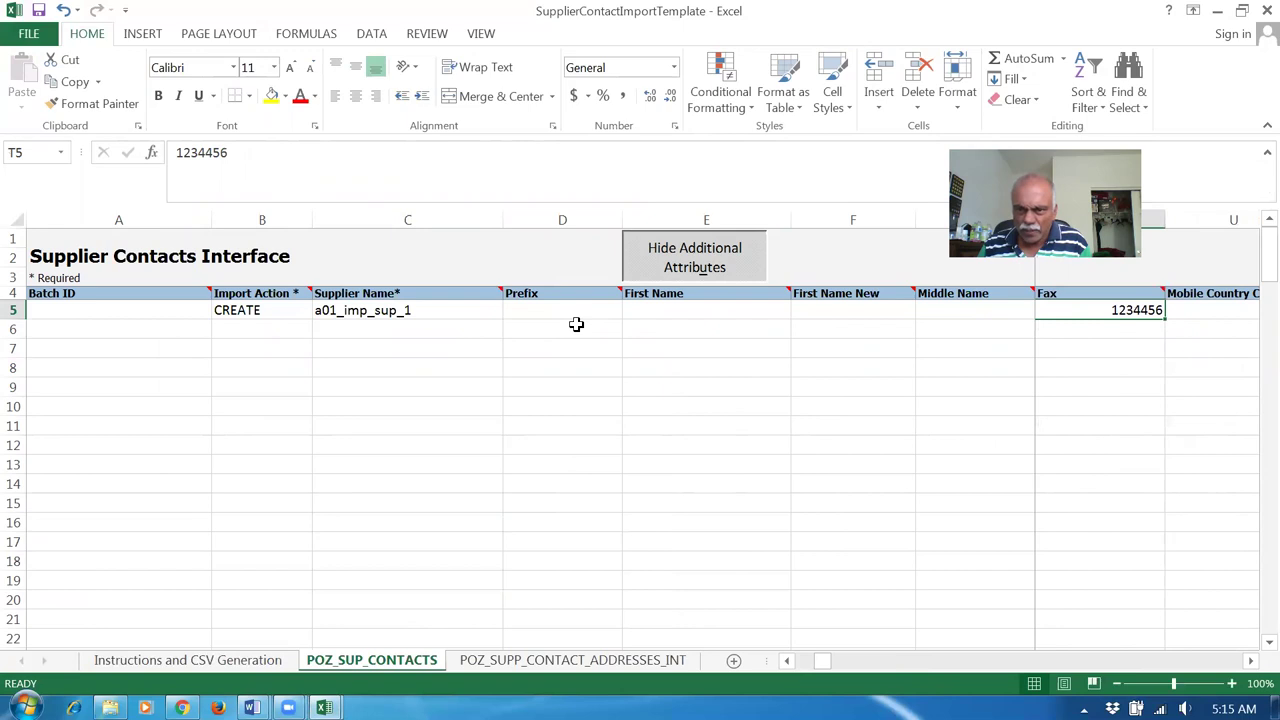
key(Tab)
key(Tab)
key(Tab)
key(Tab)
key(Tab)
key(Tab)
key(Tab)
key(Tab)
key(Tab)
key(Tab)
key(Tab)
key(Tab)
key(Tab)
key(Tab)
key(Tab)
key(Tab)
key(Tab)
key(Tab)
key(Tab)
key(Tab)
key(Tab)
key(Tab)
key(Tab)
key(Tab)
key(Tab)
key(Tab)
key(Tab)
key(Tab)
key(Tab)
key(Tab)
key(Tab)
key(Tab)
key(Tab)
key(Tab)
key(Tab)
key(Tab)
key(Tab)
key(Tab)
key(Tab)
key(Tab)
key(Tab)
key(Tab)
key(Tab)
key(Tab)
key(Tab)
key(Tab)
key(Tab)
key(Tab)
key(Home)
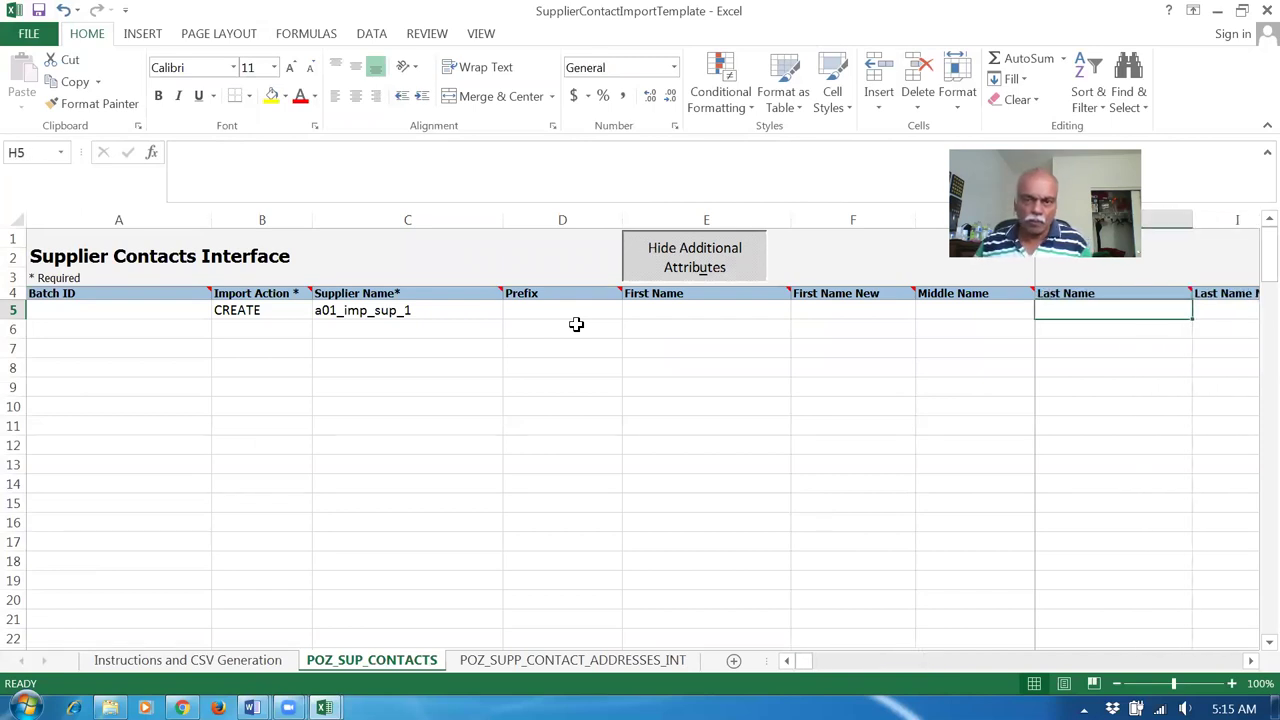
key(Left)
key(Left)
key(Left)
key(Left)
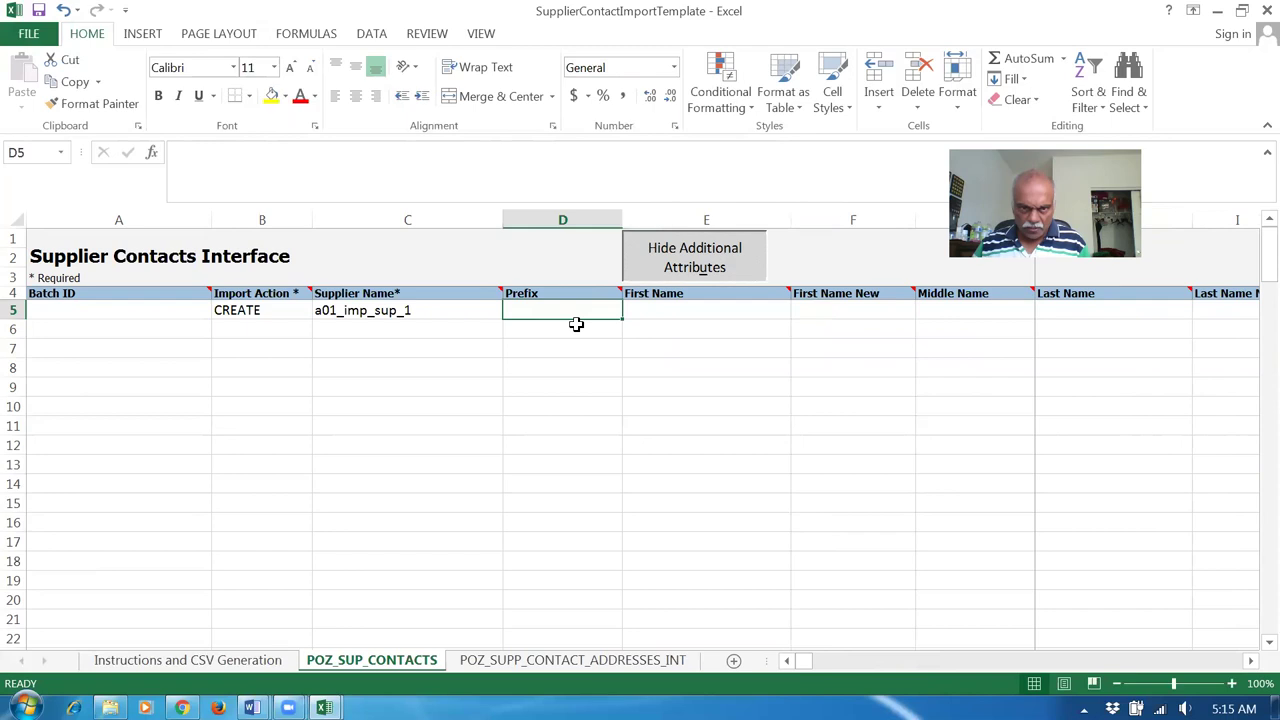
key(Left)
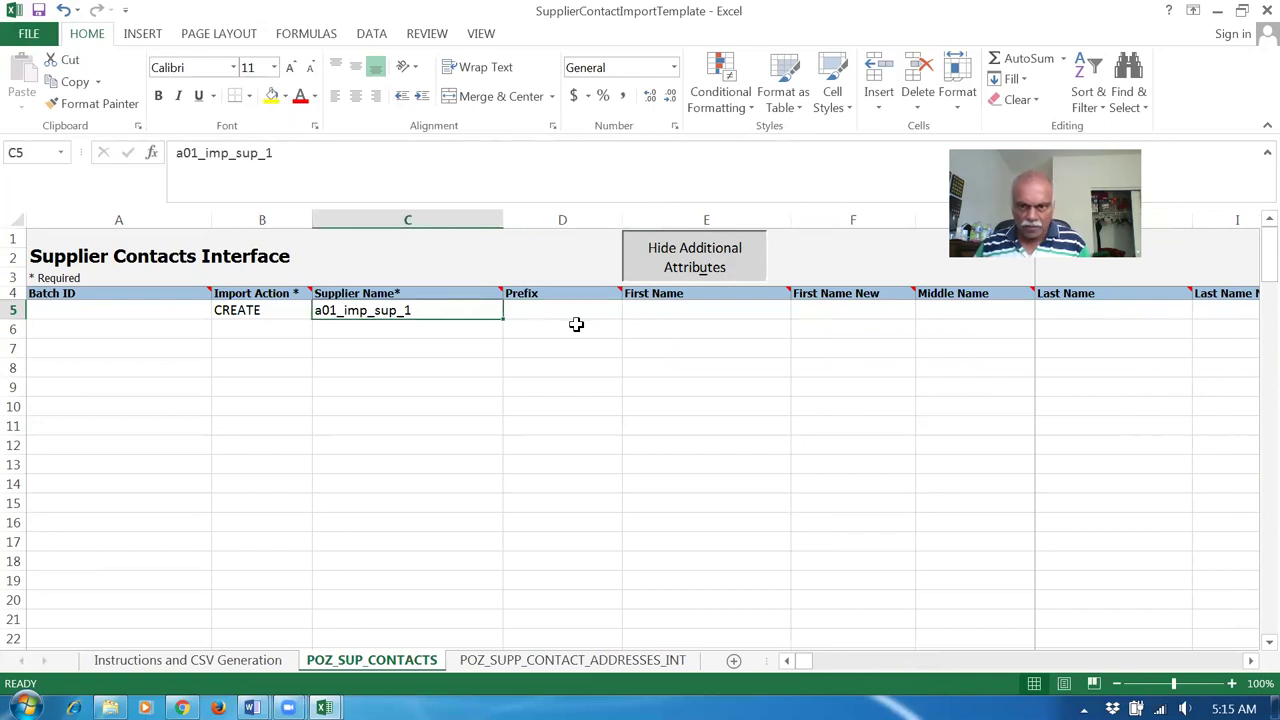
Enter the contact's first name in E5 and last name in row 5
key(Right)
key(Right)
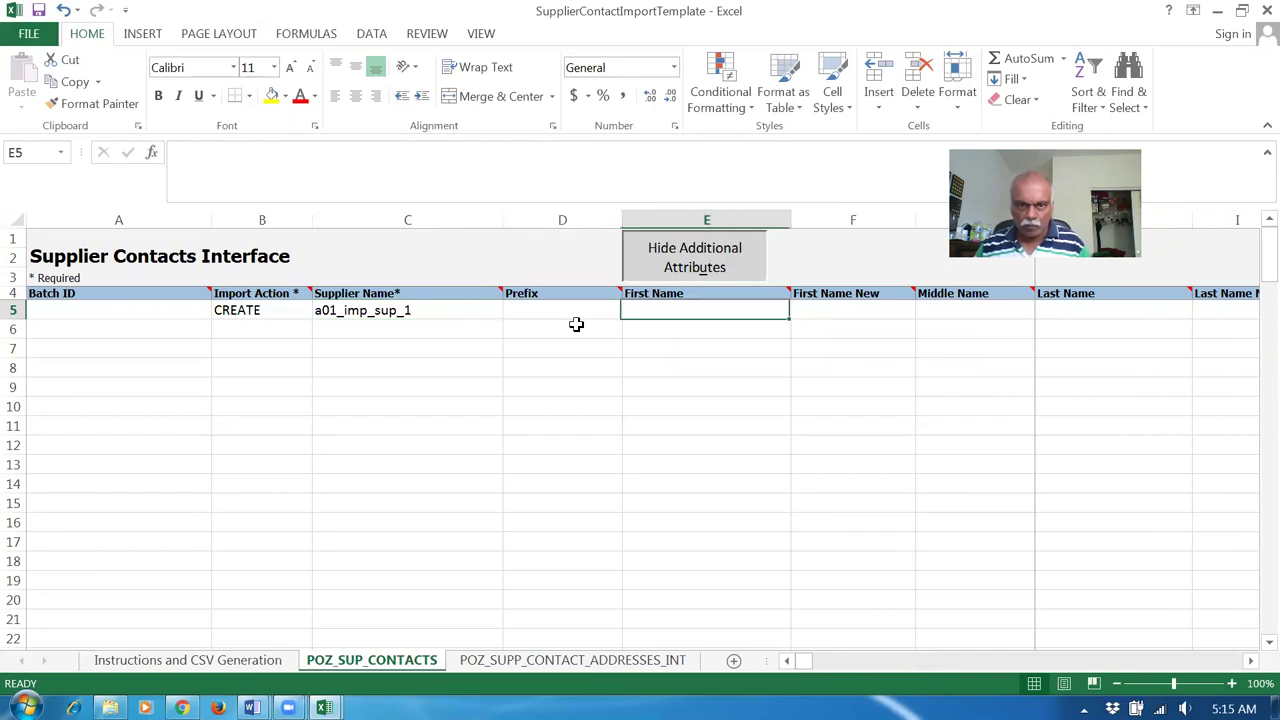
text(Ananth)
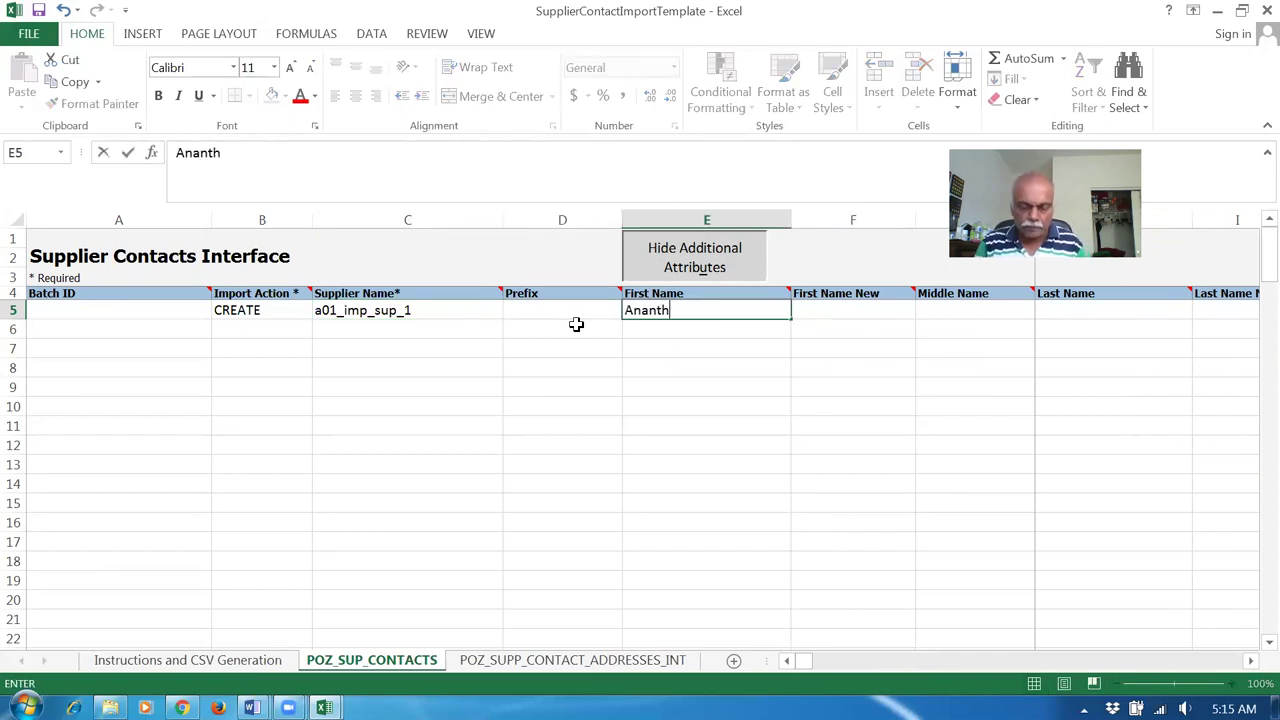
key(Tab)
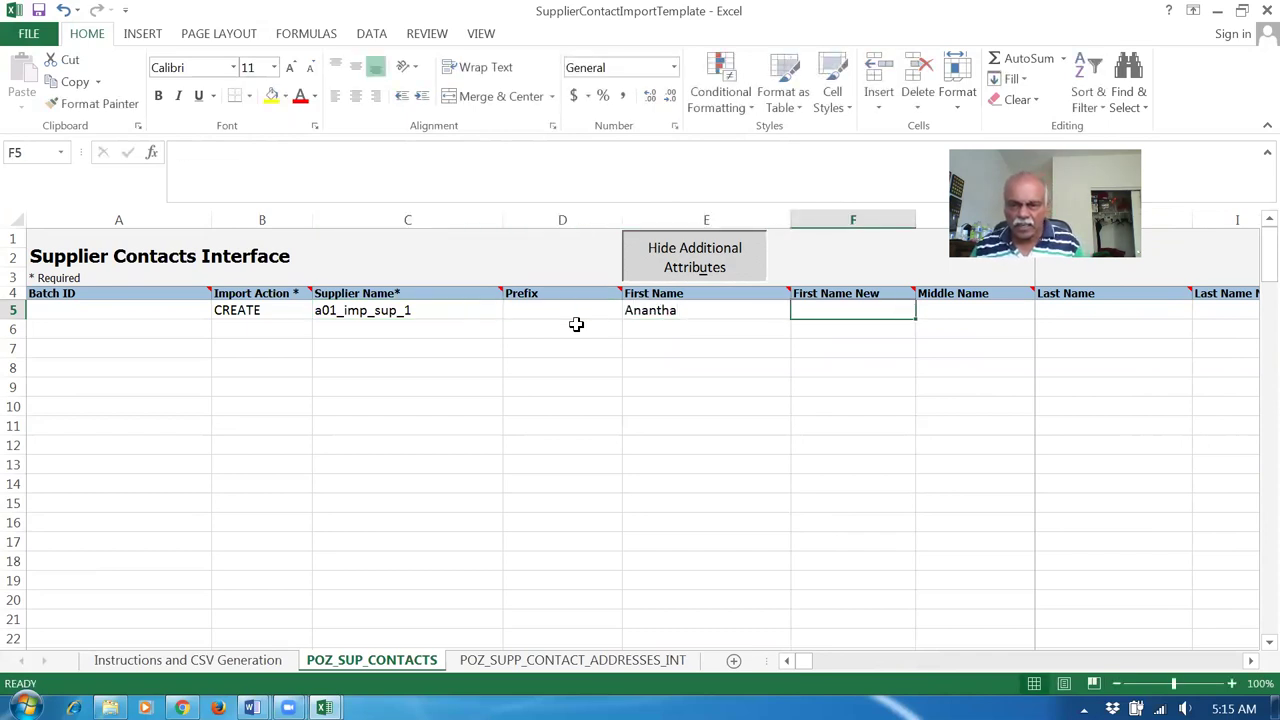
key(Right)
key(Right)
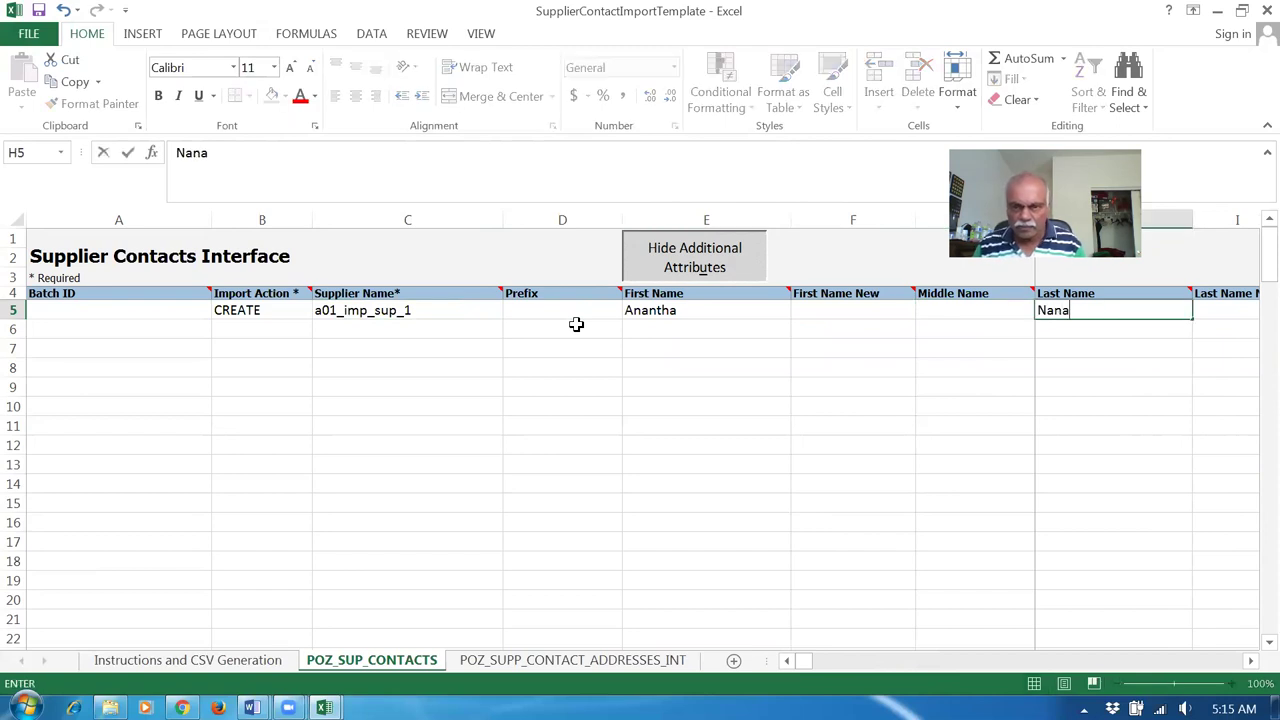
key(Tab)
key(Left)
key(Left)
key(Left)
key(Left)
key(Left)
key(Left)
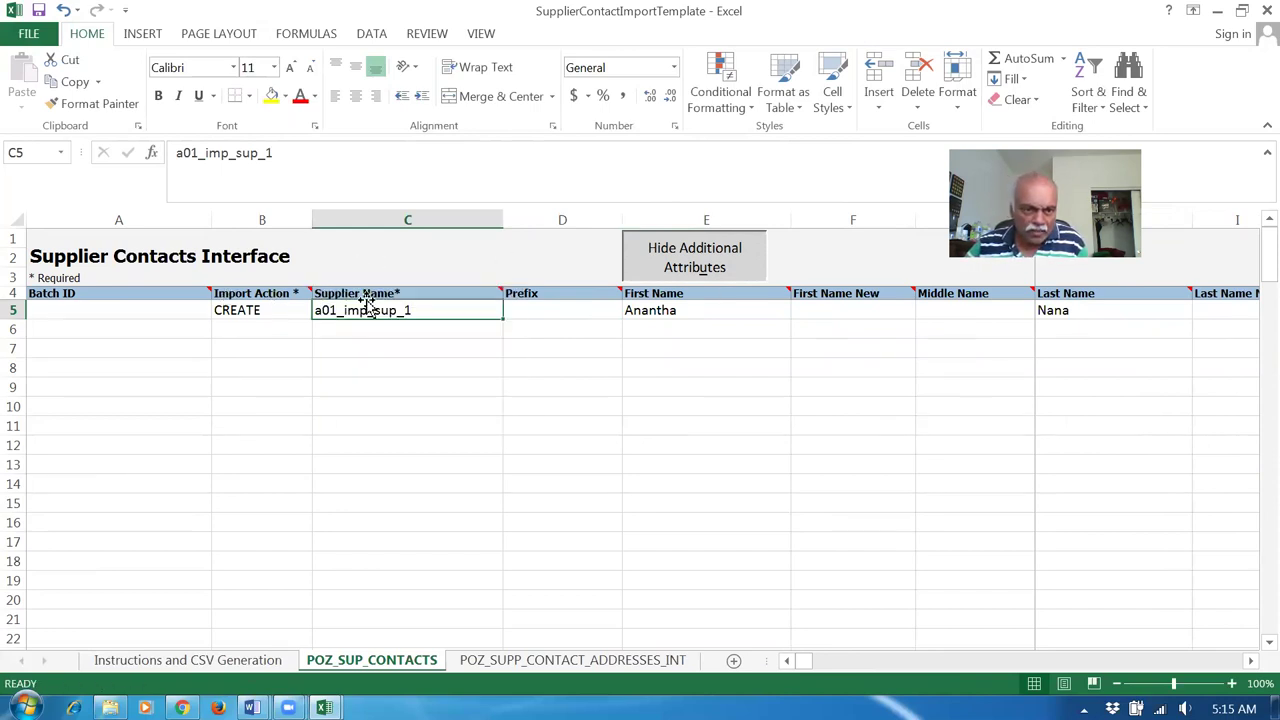
Review the remaining attribute and date columns of row 5, returning to Last Name
mouse_move(393, 293)
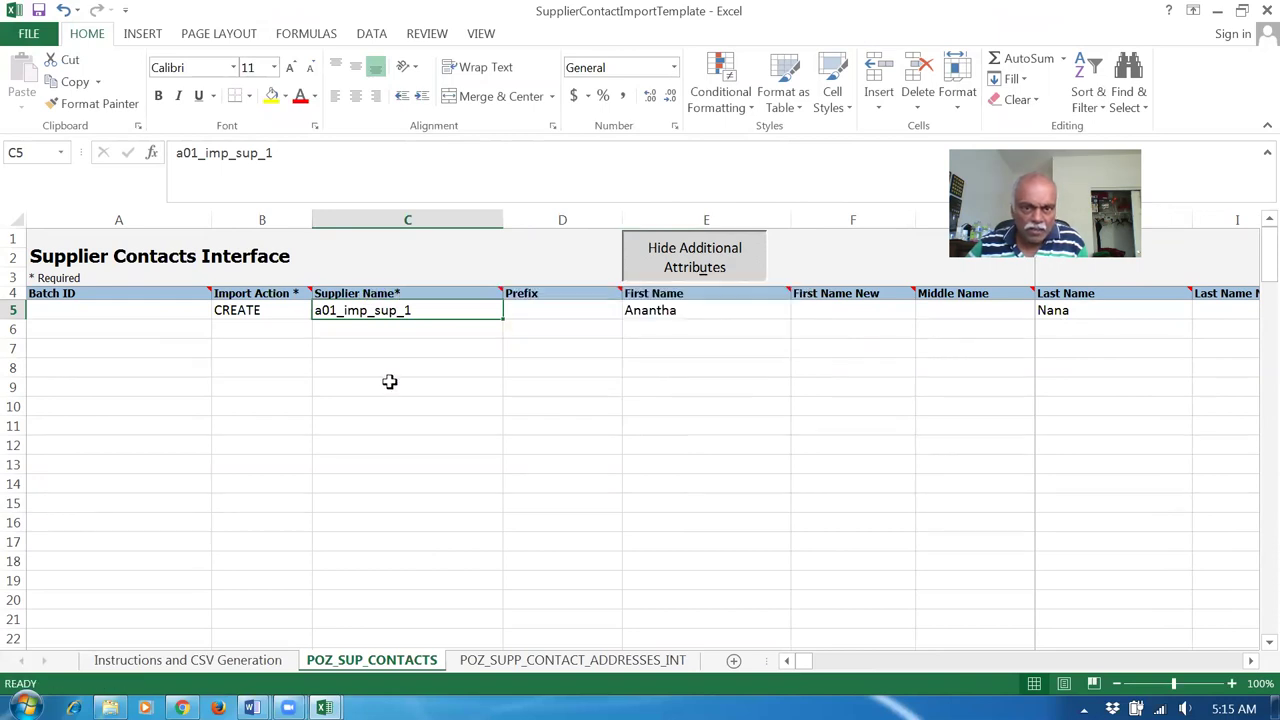
click(710, 311)
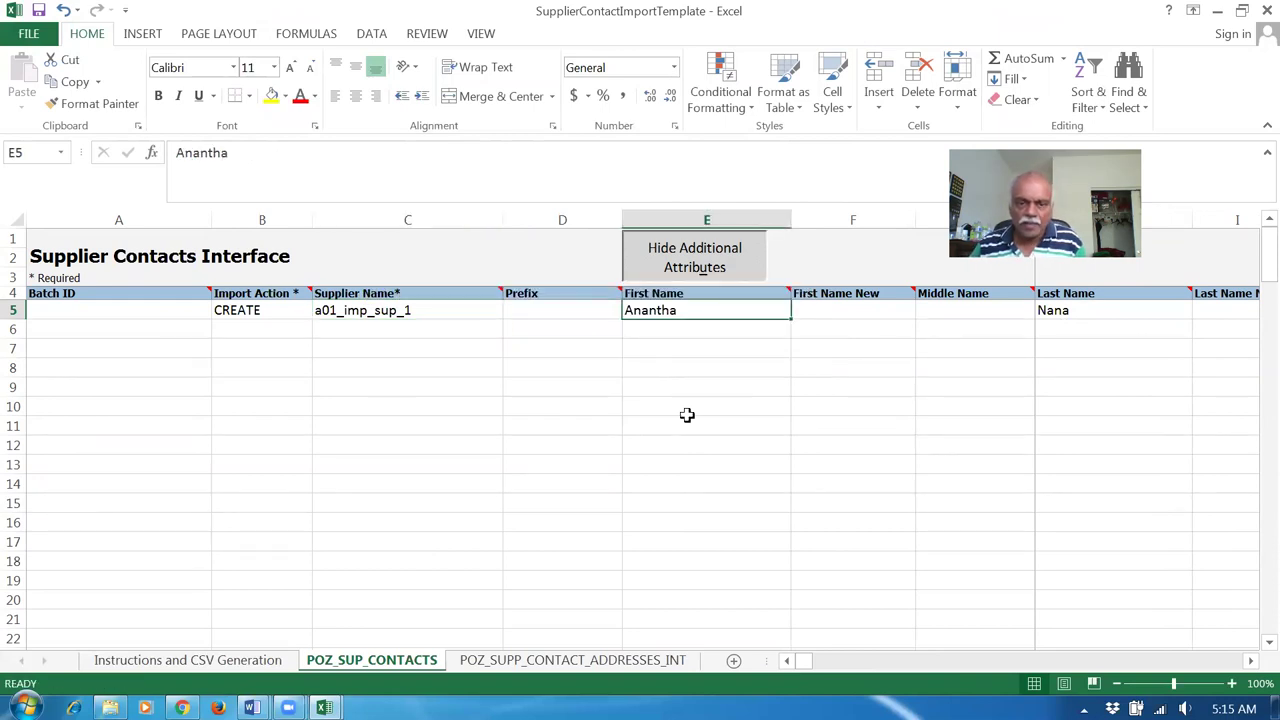
key(Right)
key(Right)
key(Right)
key(Right)
key(Right)
key(Right)
key(Right)
key(Right)
key(Right)
key(Right)
key(Right)
key(Right)
key(Right)
key(Right)
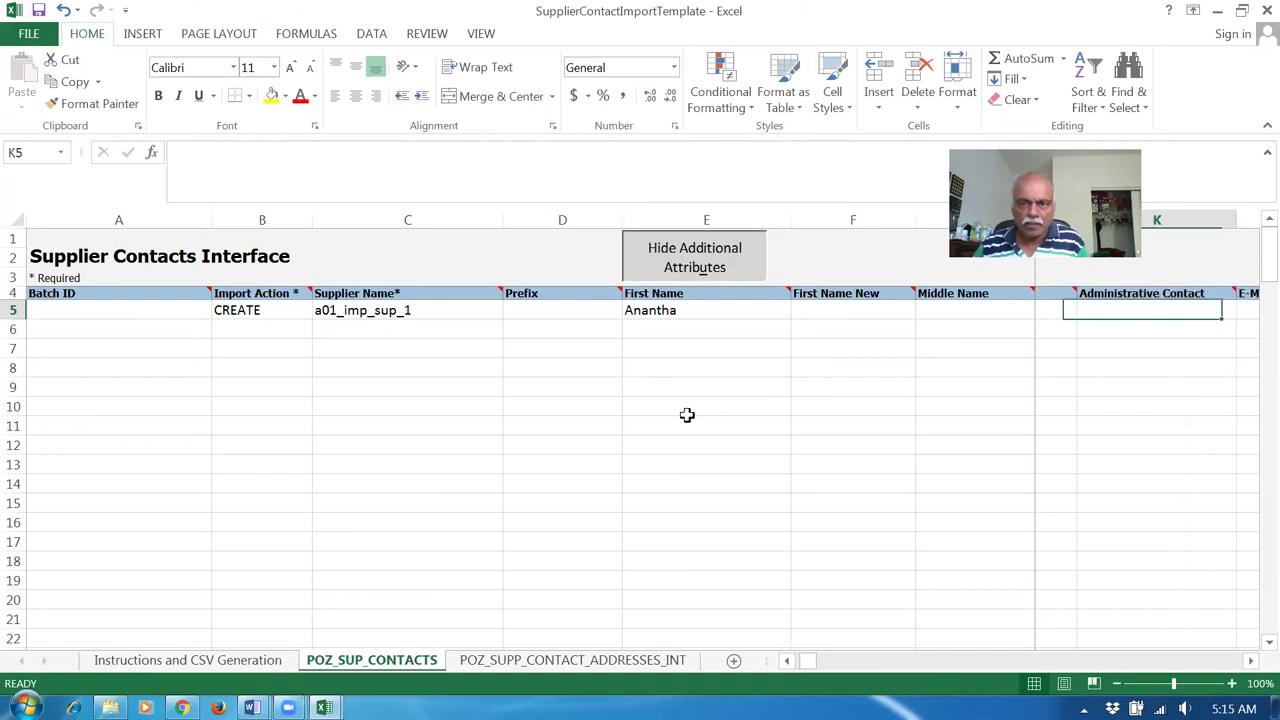
key(Right)
key(Right)
key(Right)
key(Right)
key(Right)
key(Right)
key(Right)
key(Right)
key(Right)
key(Right)
key(Right)
key(Right)
key(Right)
key(Right)
key(Right)
key(Right)
key(Right)
key(Right)
key(Right)
key(Right)
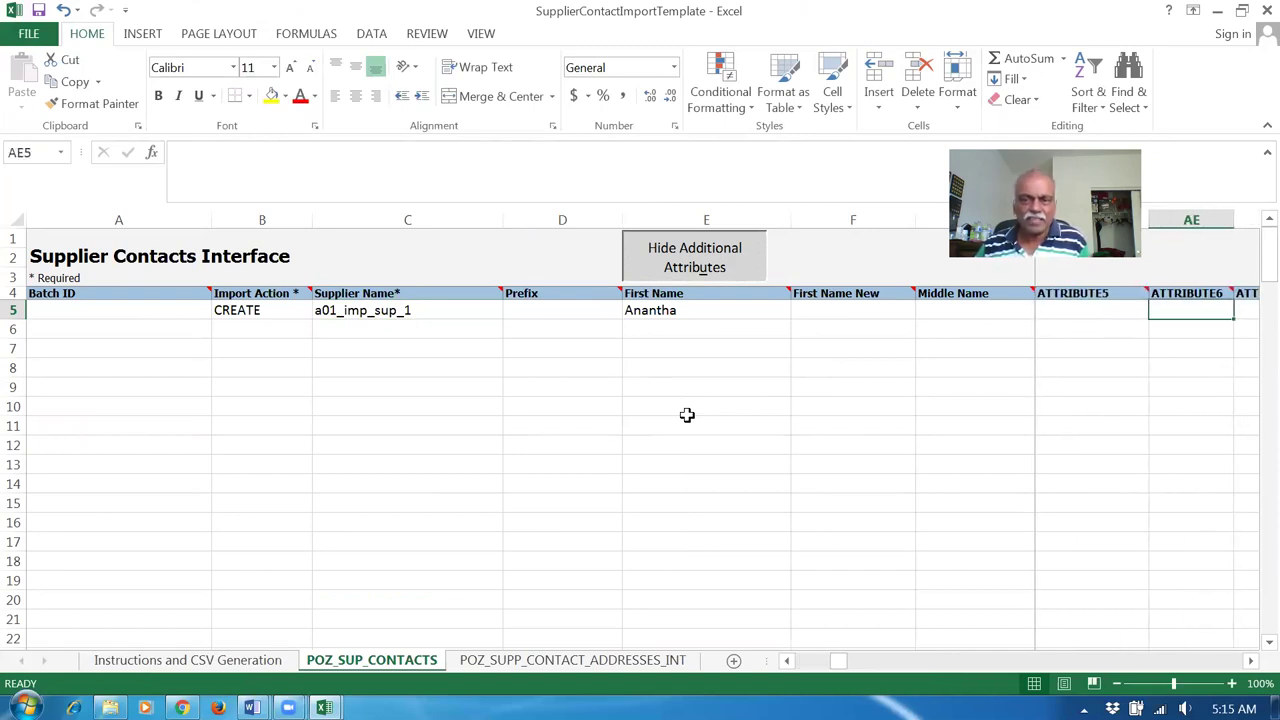
key(Right)
key(Right)
key(Right)
key(Right)
key(Right)
key(Right)
key(Right)
key(Right)
key(Right)
key(Right)
key(Right)
key(Right)
key(Right)
key(Right)
key(Right)
key(Right)
key(Right)
key(Right)
key(Right)
key(Right)
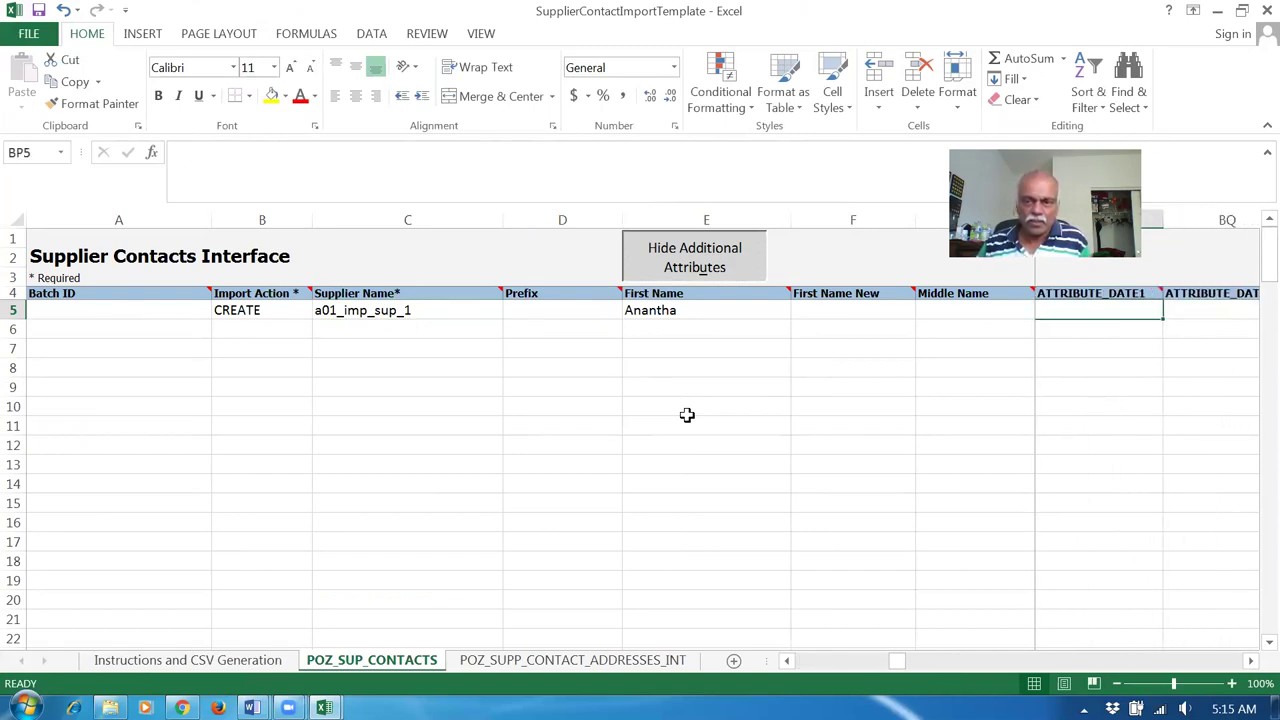
key(Home)
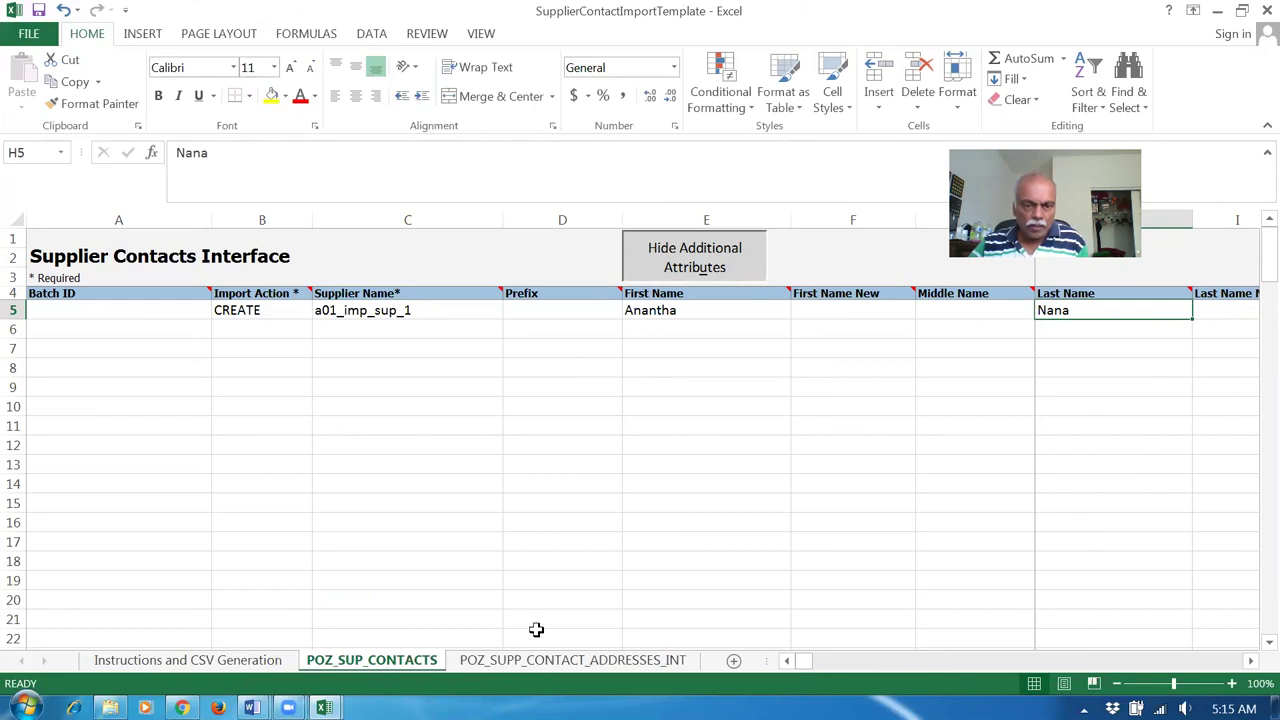
On POZ_SUPP_CONTACT_ADDRESSES_INT, clear sample rows 6–7 and batch ID BATCH_1234 in A5
click(545, 661)
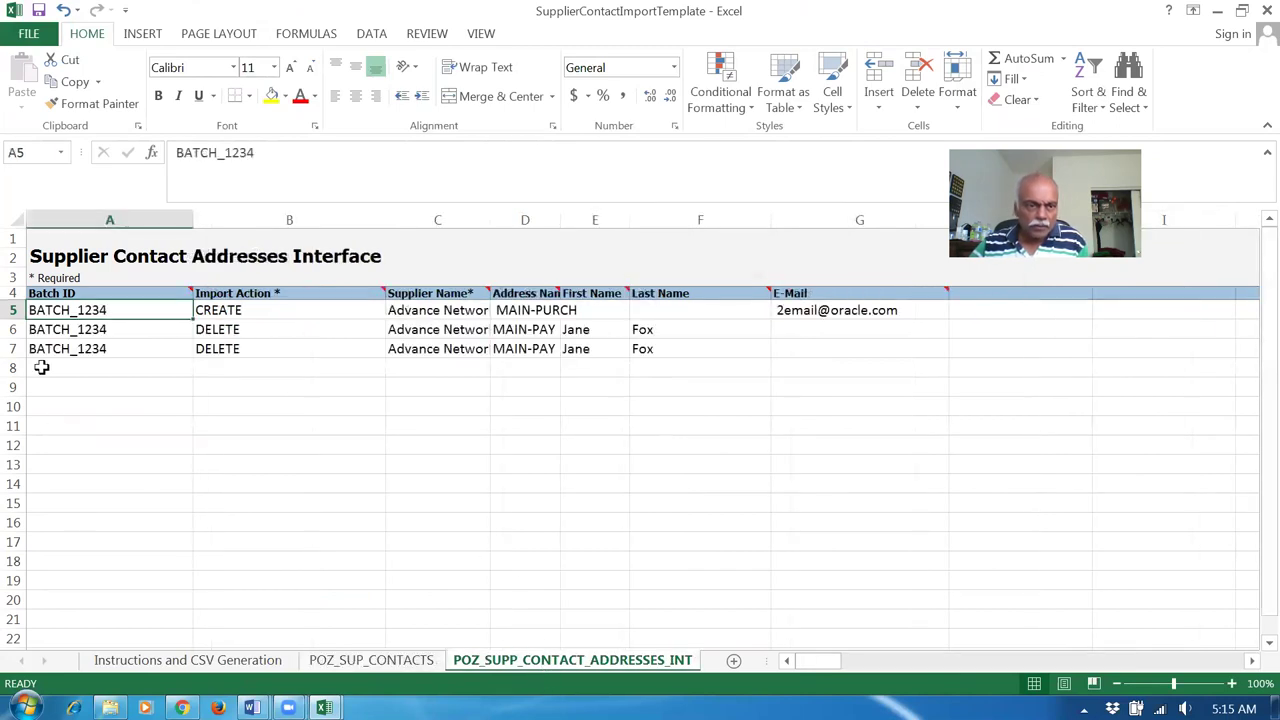
drag(14, 325, 12, 347)
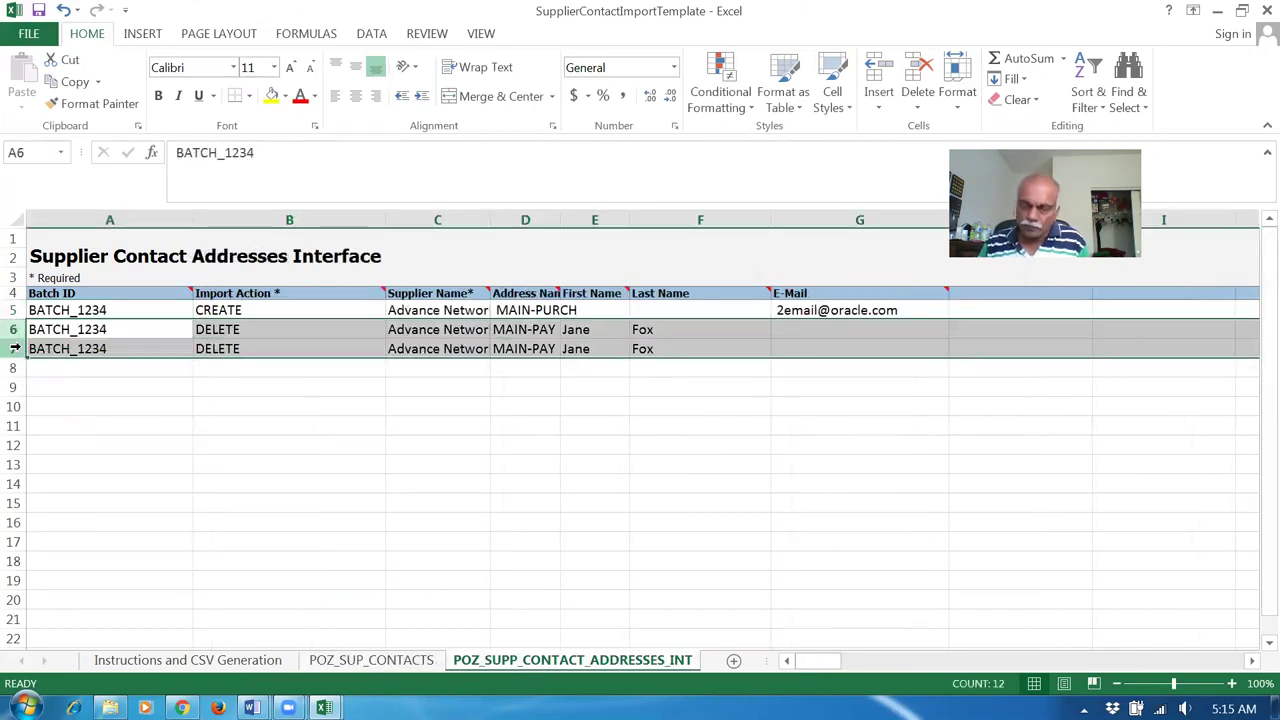
key(Delete)
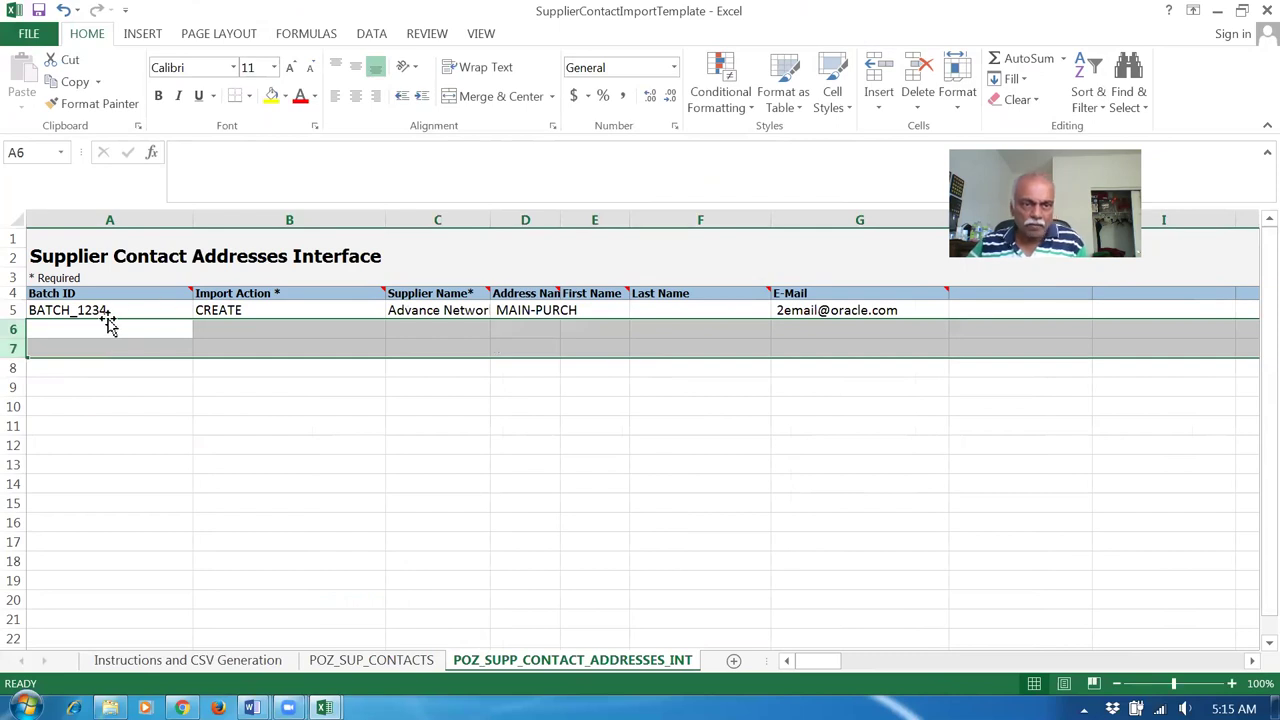
click(116, 305)
key(Delete)
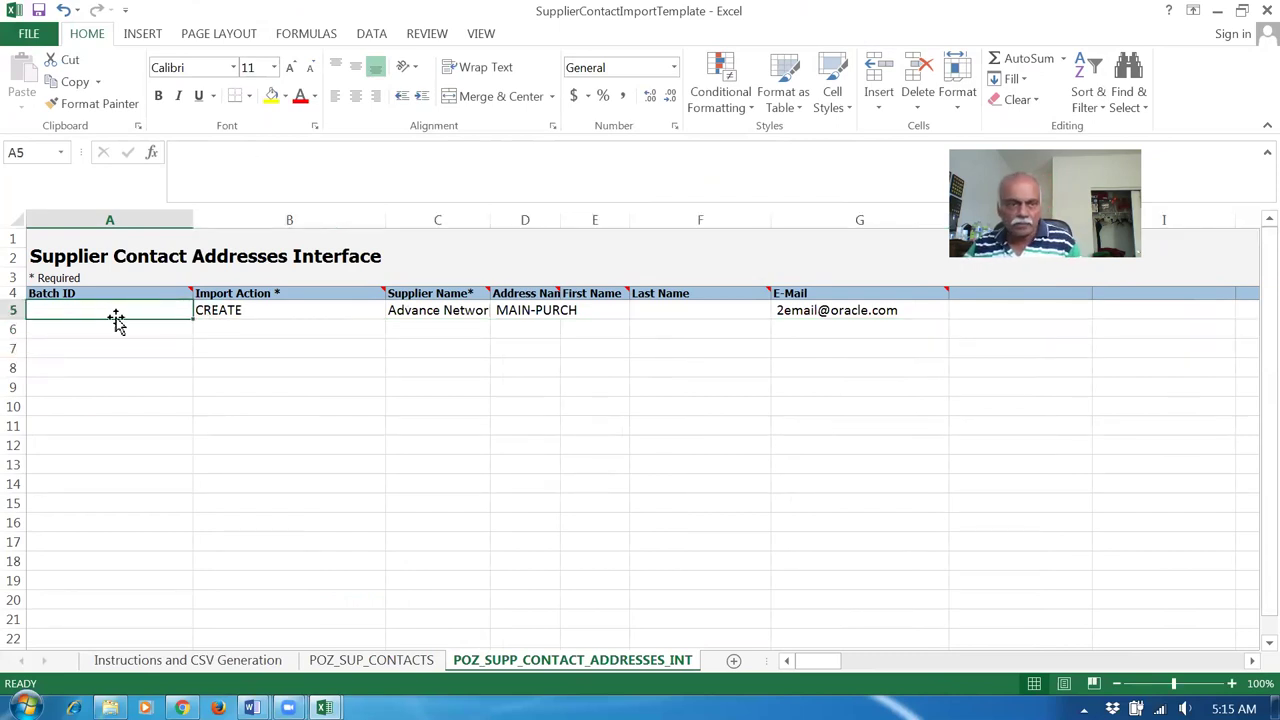
click(258, 314)
click(443, 309)
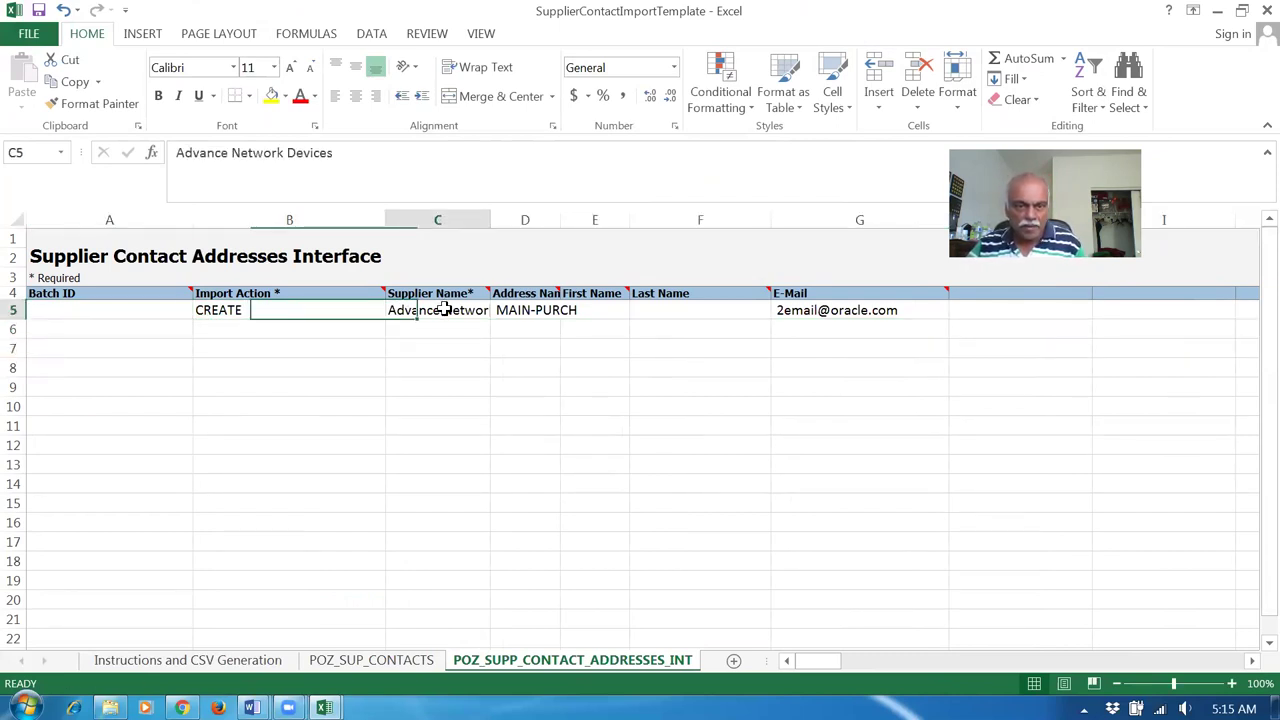
Copy a01_imp_sup_1 from POZ_SUP_CONTACTS into C5 of the contact addresses sheet
click(378, 662)
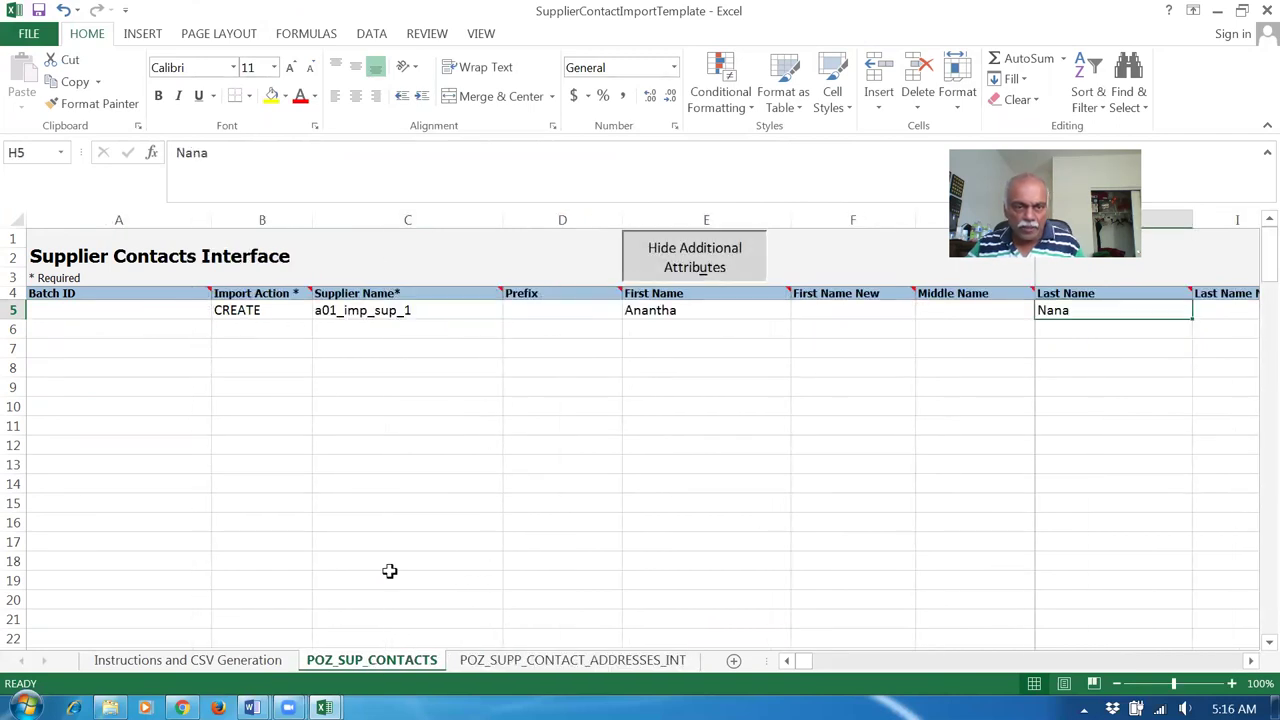
click(405, 311)
key(ctrl+c)
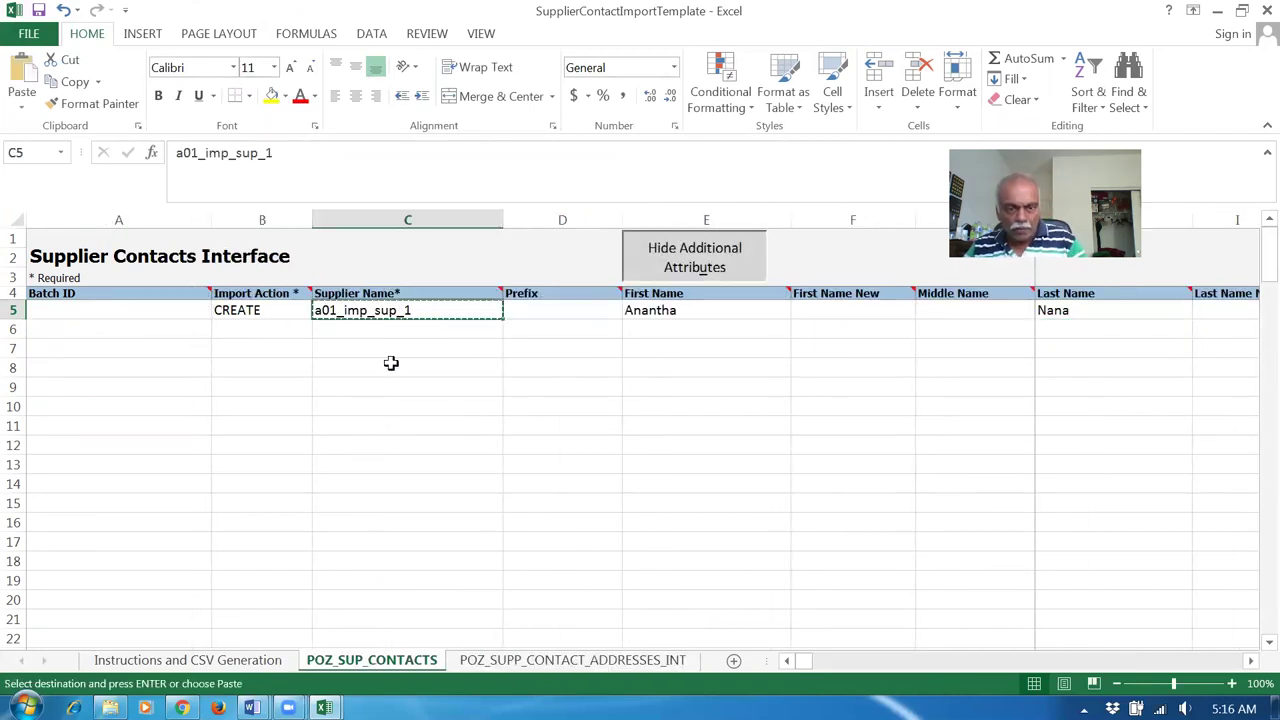
click(572, 660)
key(ctrl+v)
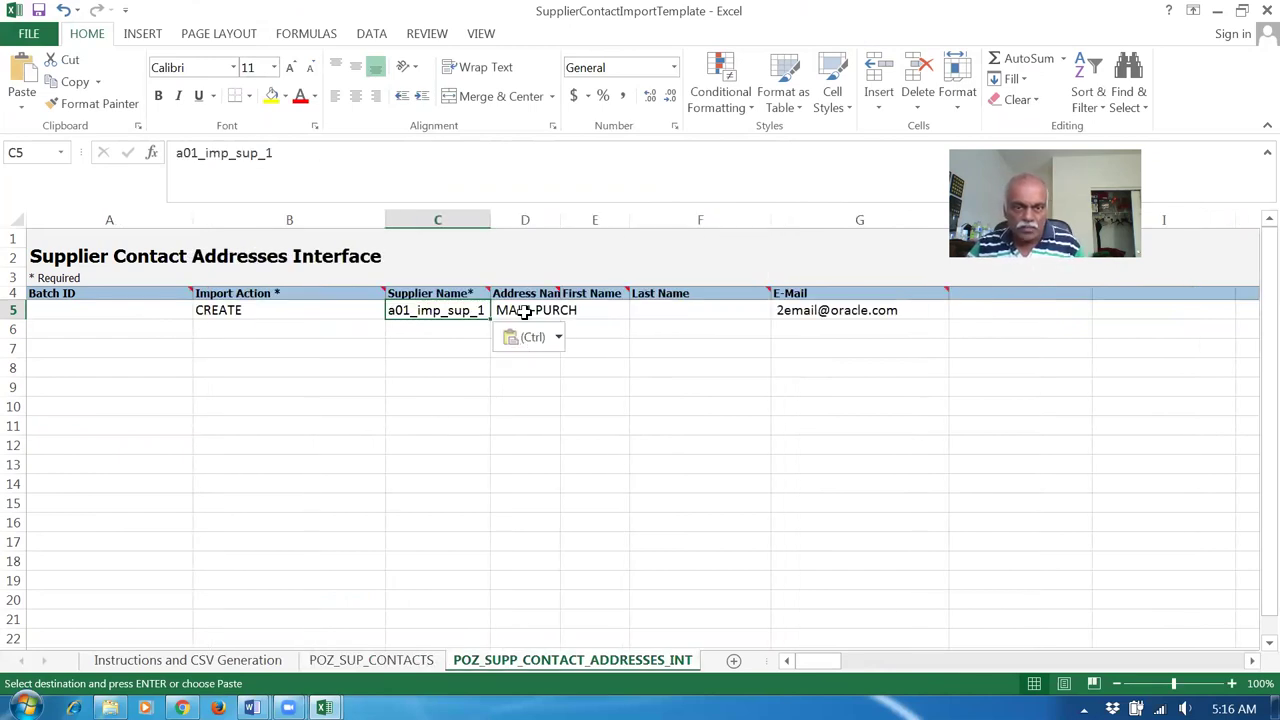
click(522, 310)
mouse_move(527, 291)
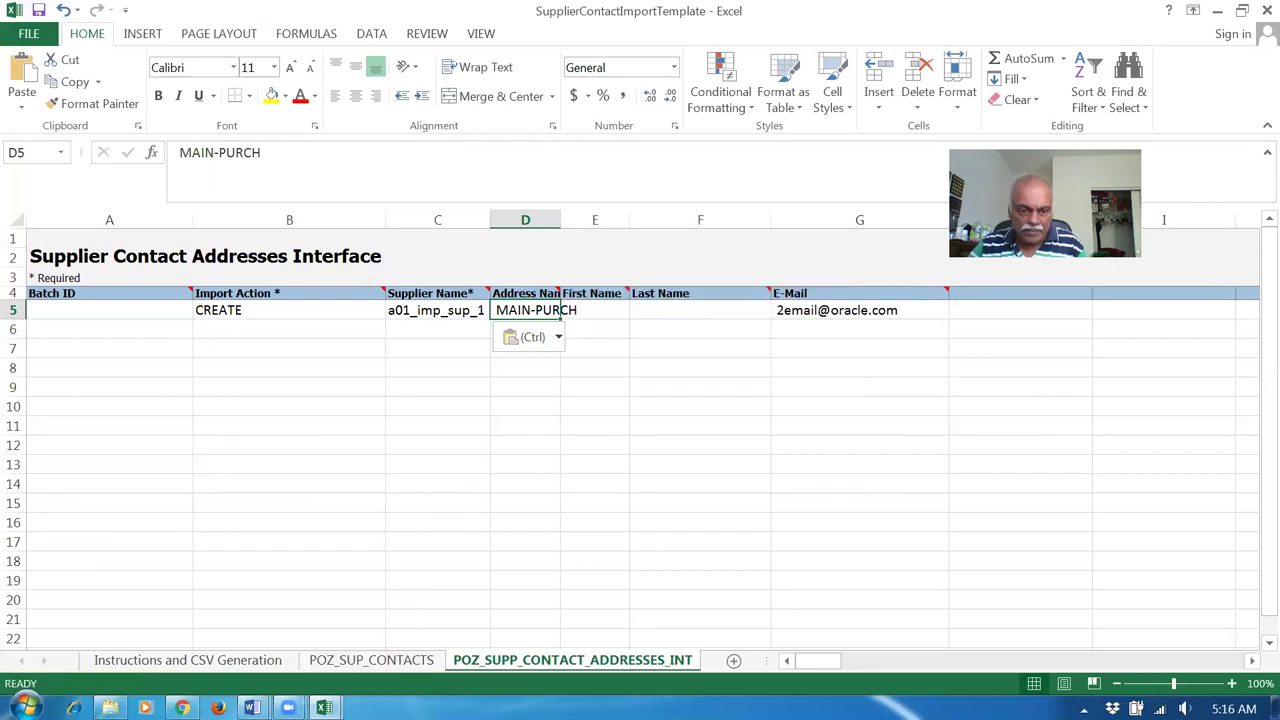
click(378, 666)
click(378, 664)
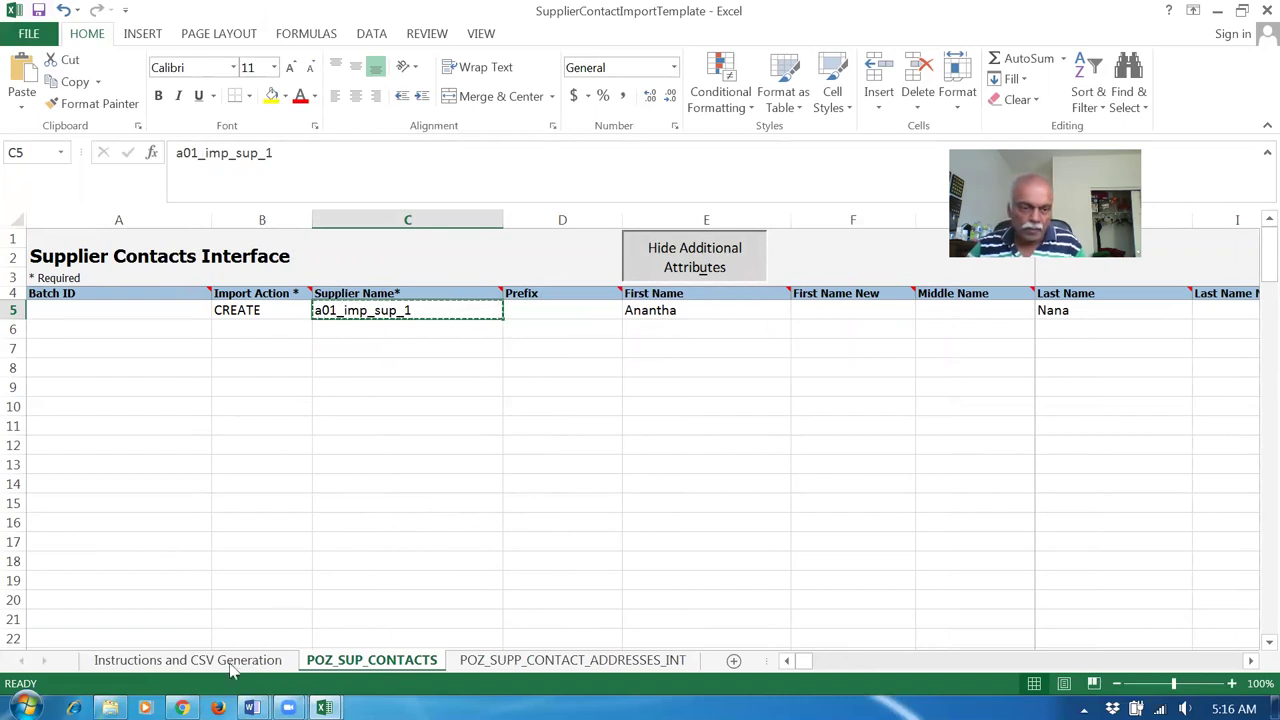
mouse_move(181, 707)
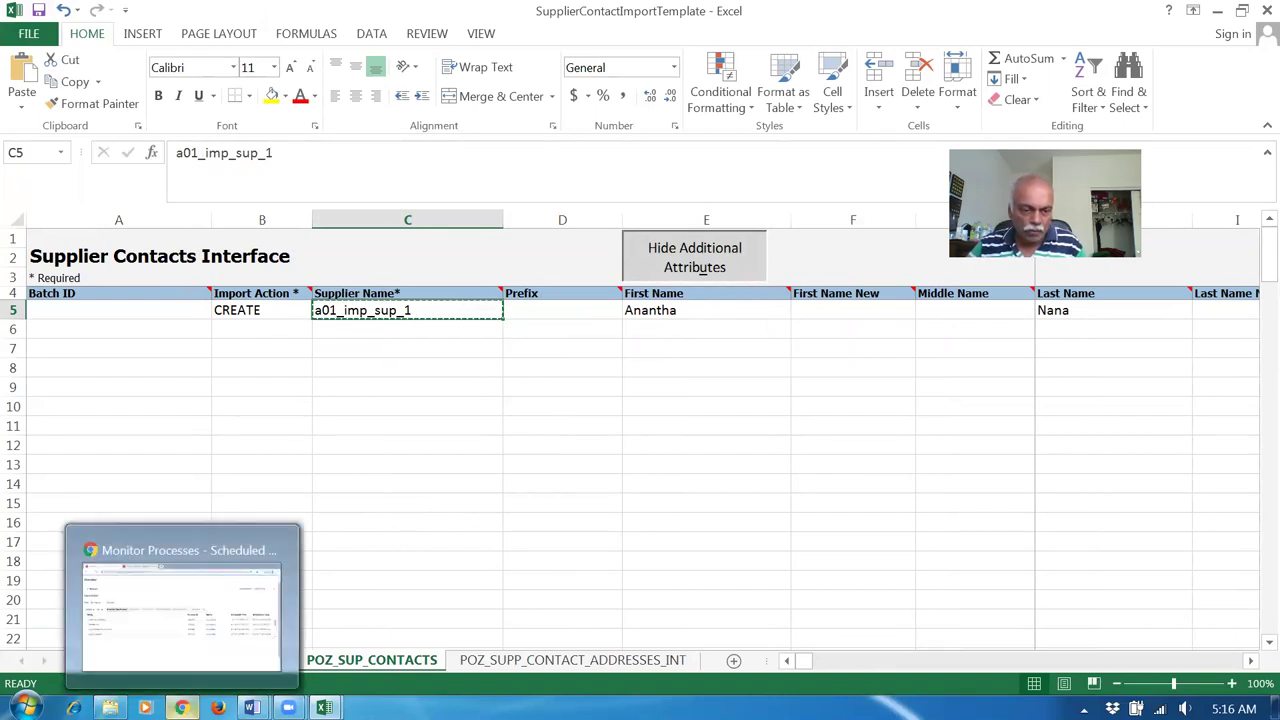
Copy address name 'a01 address 1' from SupplierAddressImportTemplate's D5, then return to the contact template
click(110, 707)
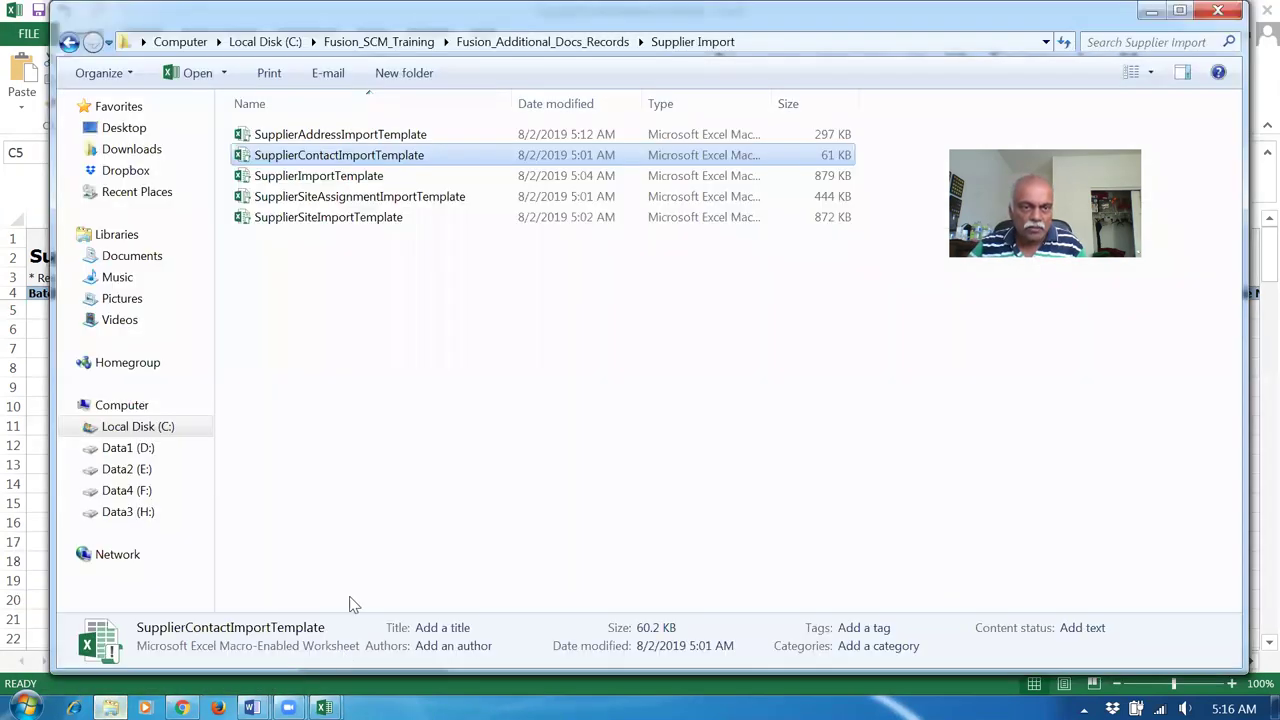
double_click(340, 134)
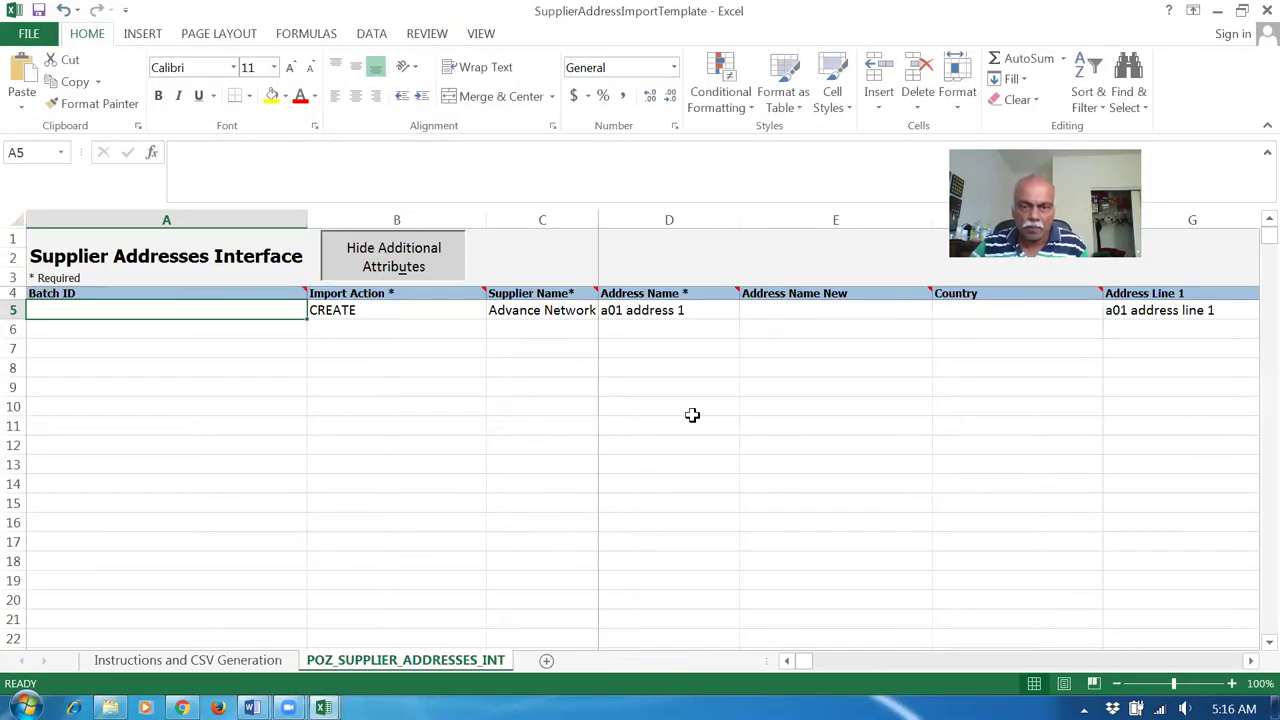
click(702, 311)
key(ctrl+c)
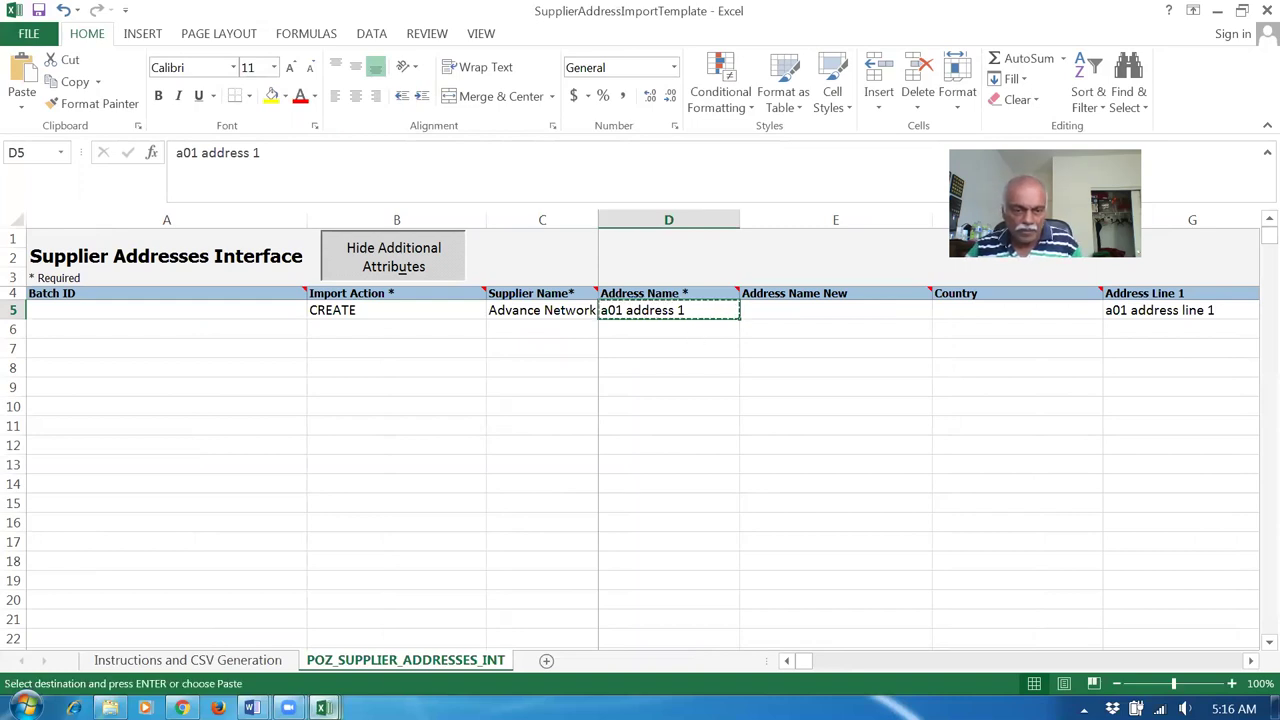
mouse_move(323, 708)
click(534, 634)
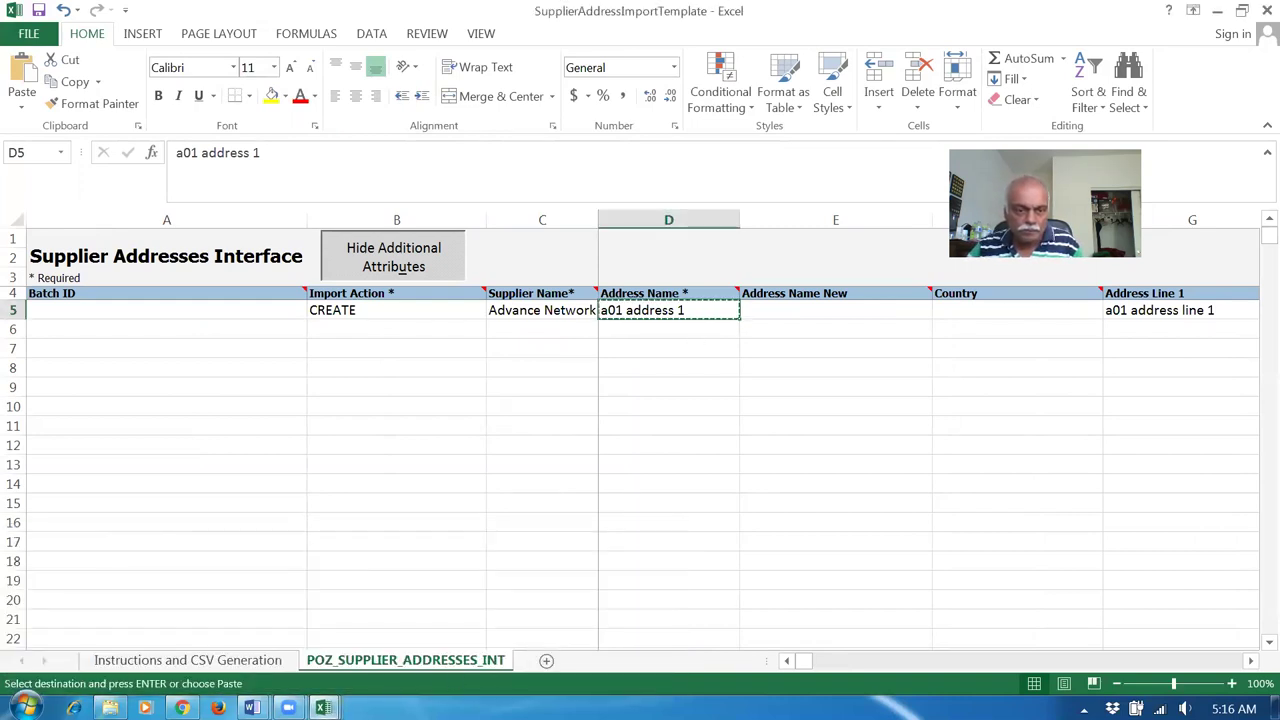
click(186, 612)
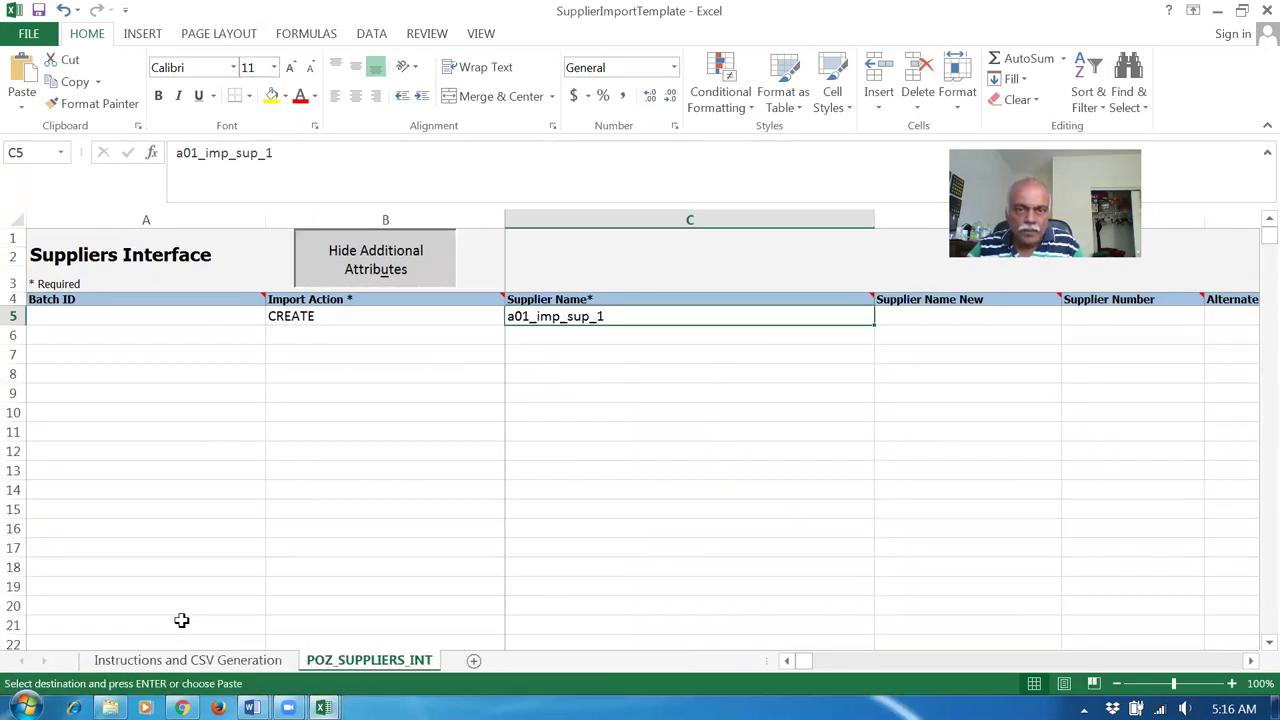
mouse_move(323, 708)
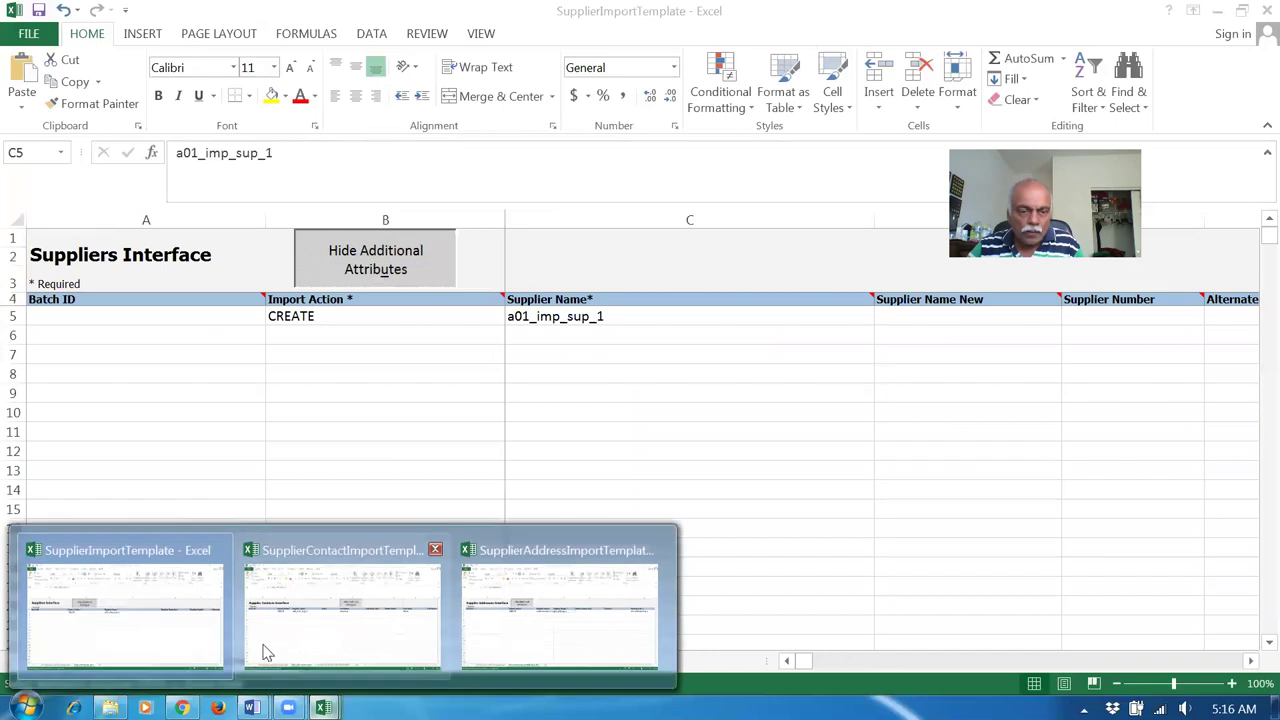
click(290, 633)
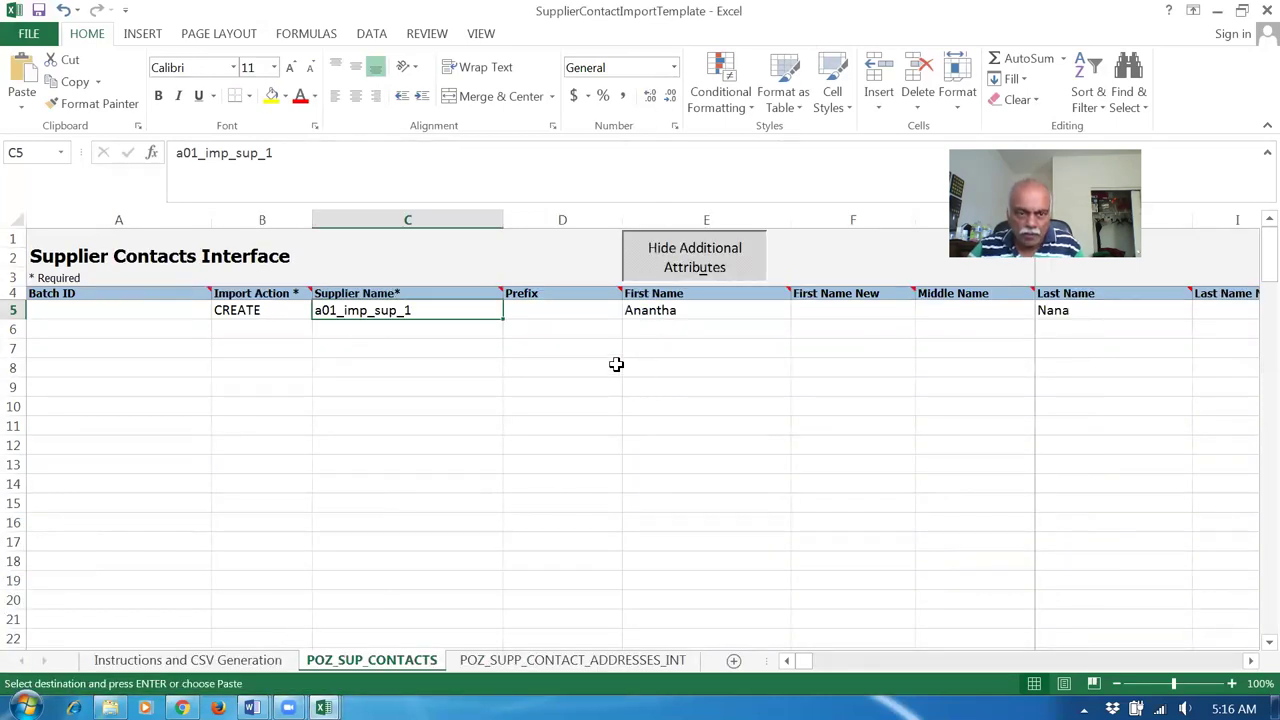
Paste 'a01 address 1' as the address name in row 5 of the contact addresses sheet
click(497, 664)
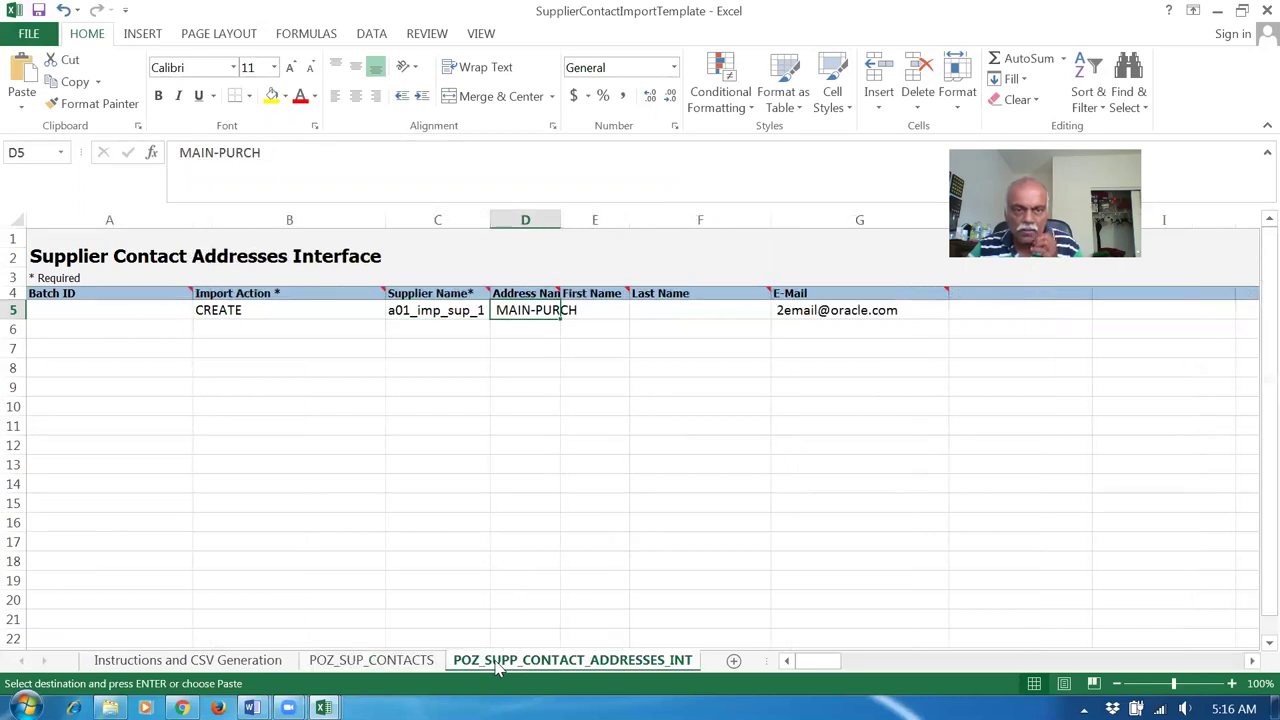
key(ctrl+v)
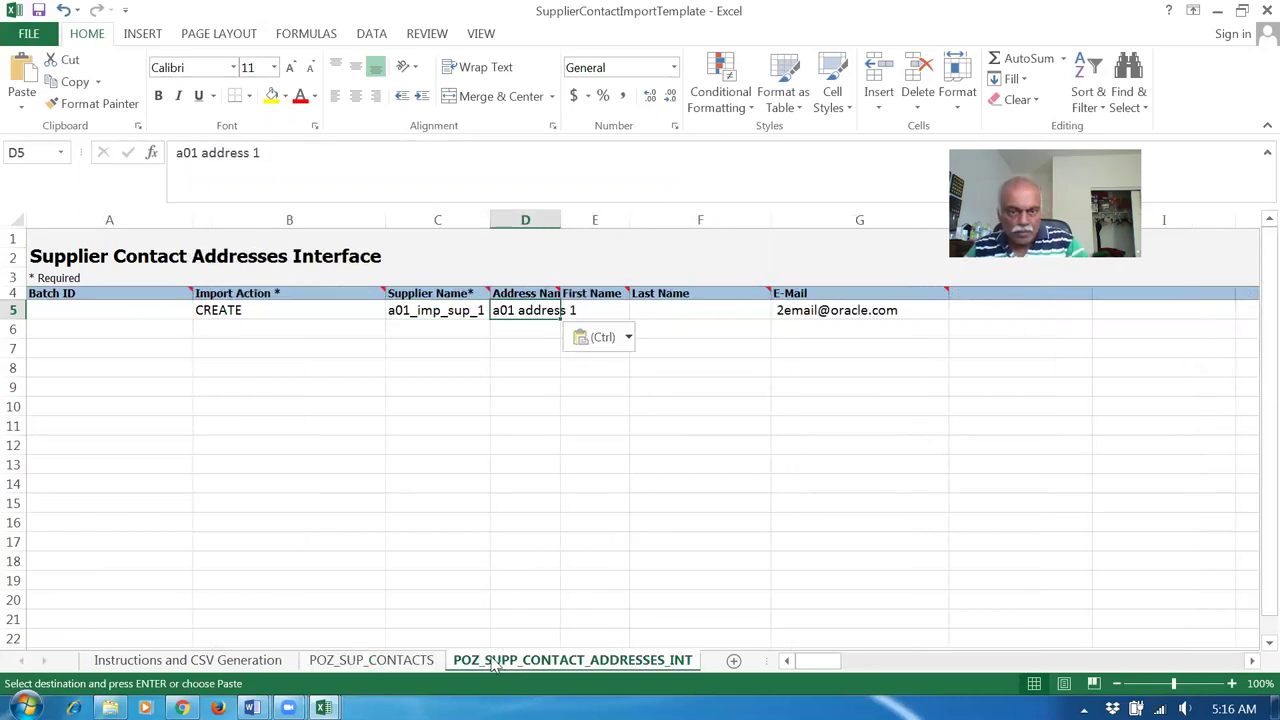
click(484, 640)
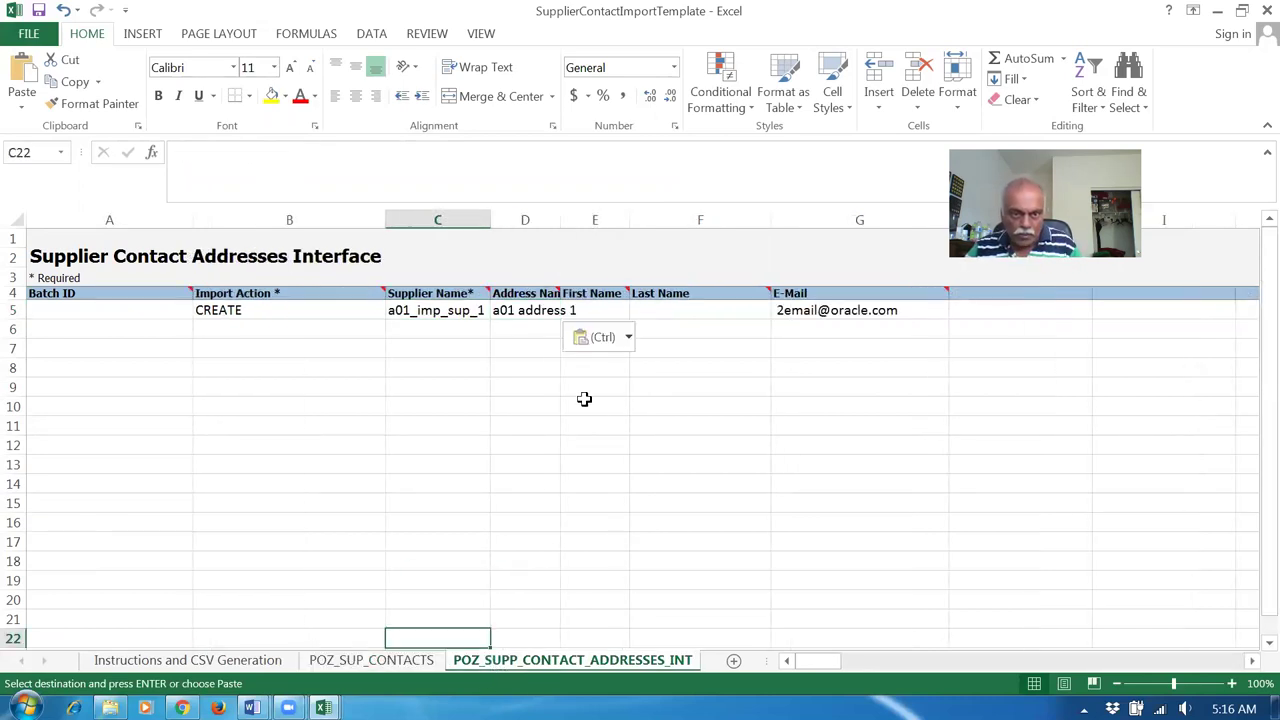
click(527, 310)
Enter the contact's first name, last name and a new e-mail address in row 5
click(620, 316)
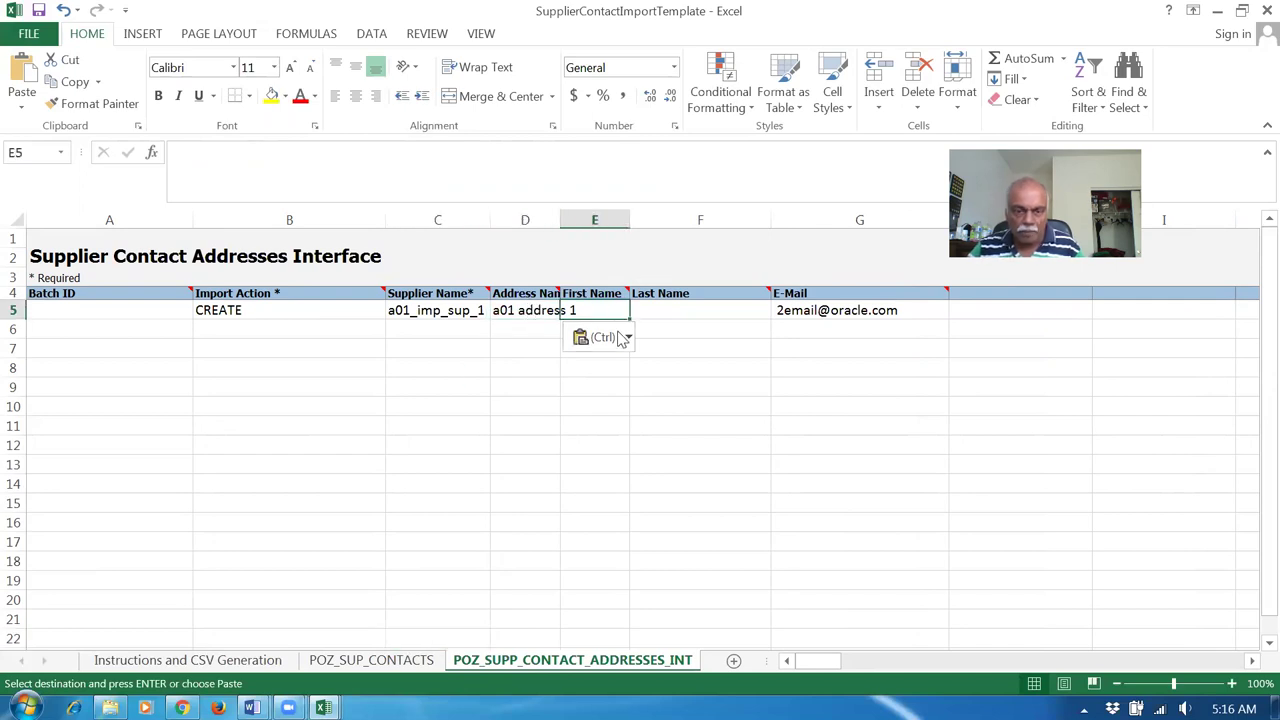
key(Tab)
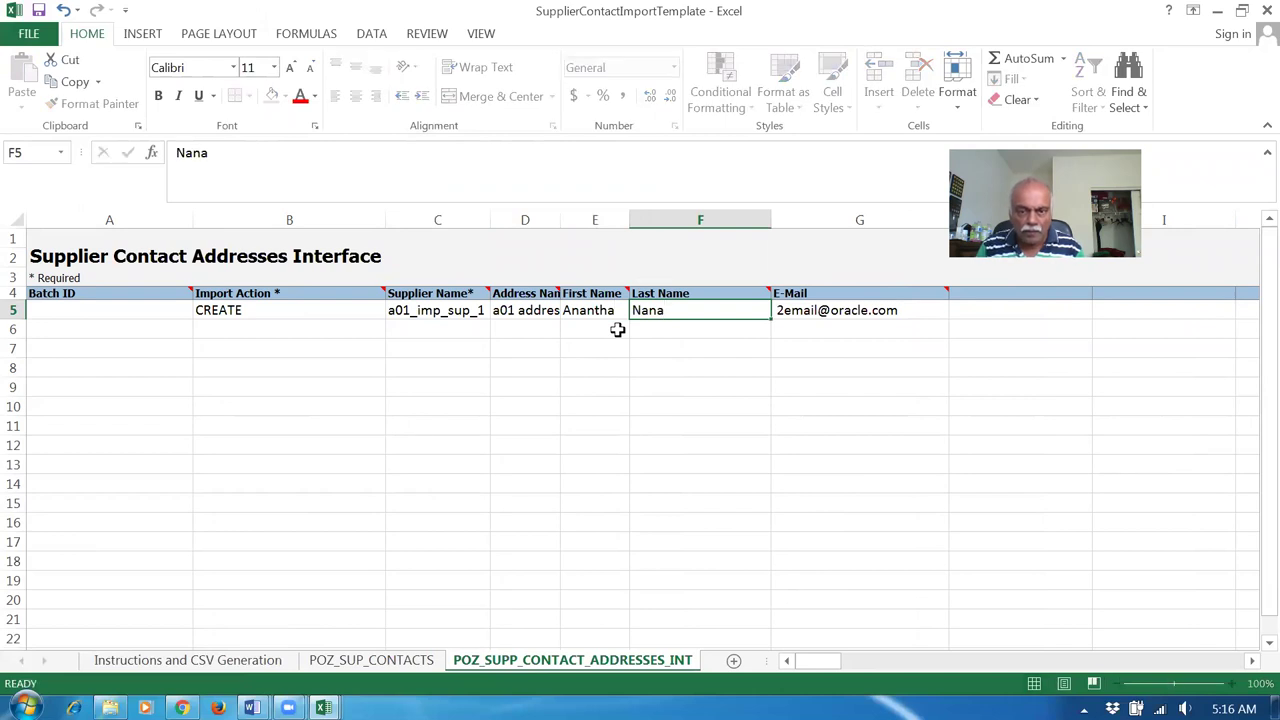
key(Tab)
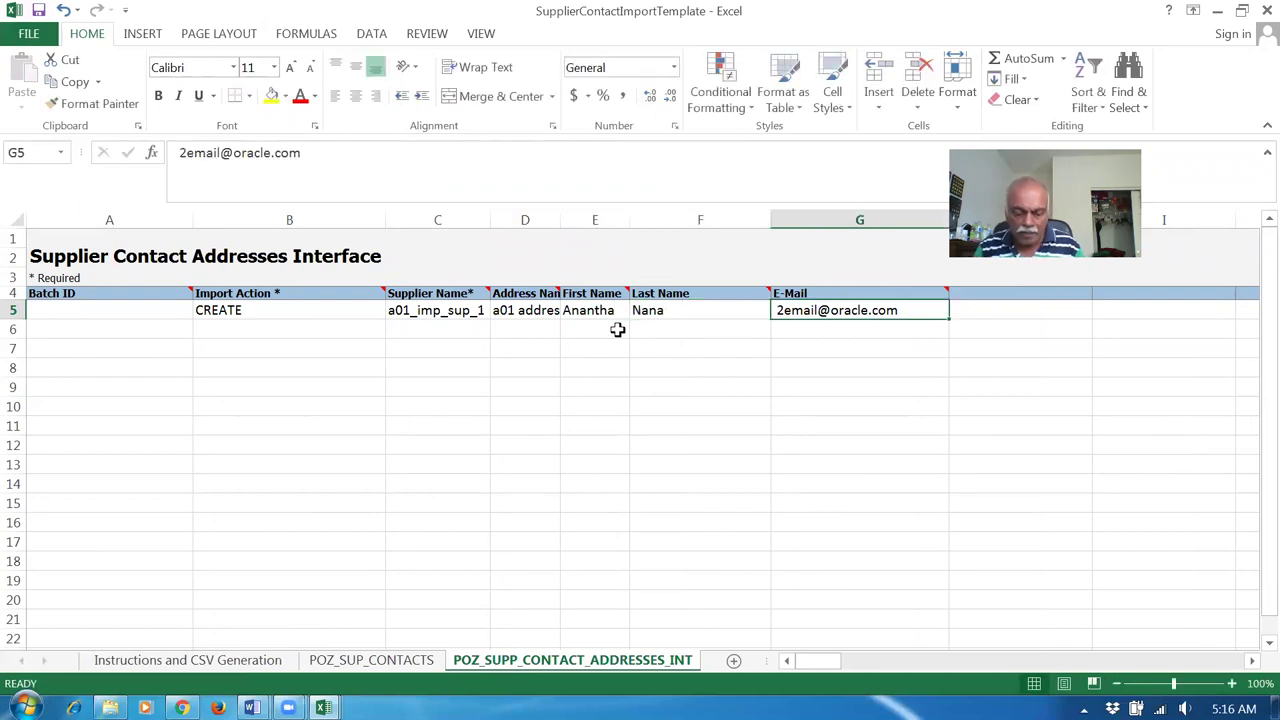
text(me@)
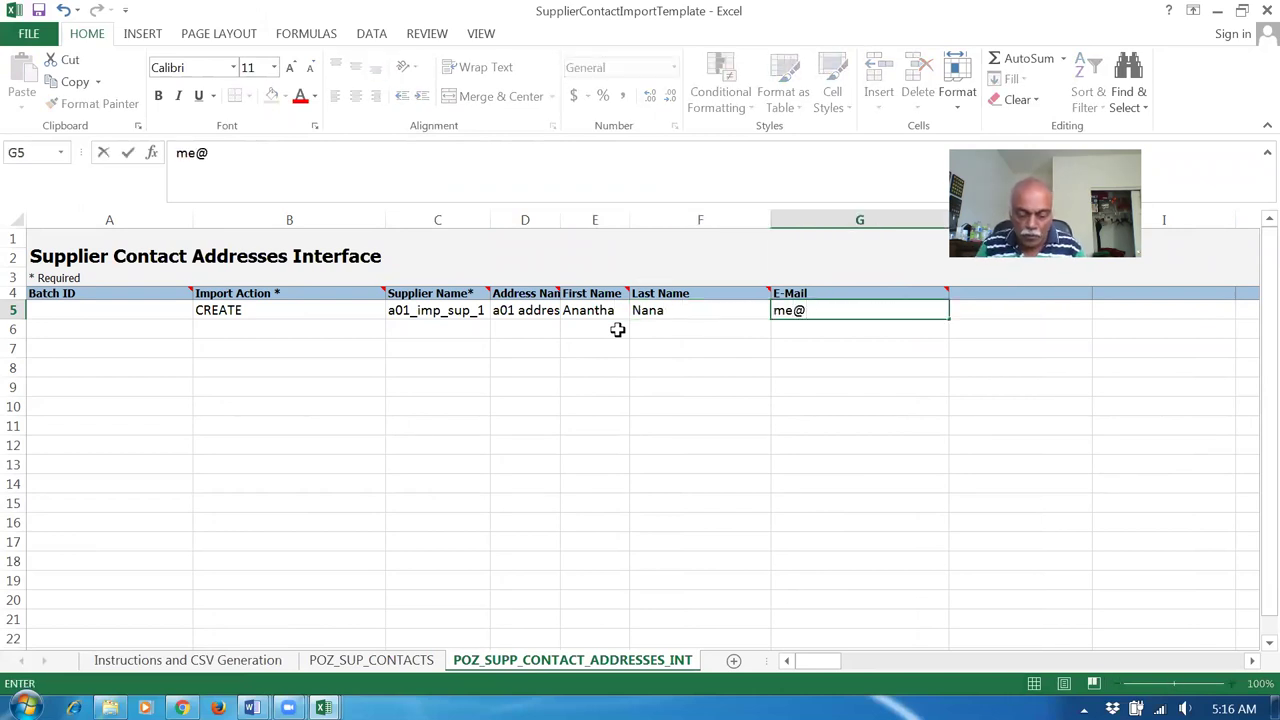
text(you.com)
key(Tab)
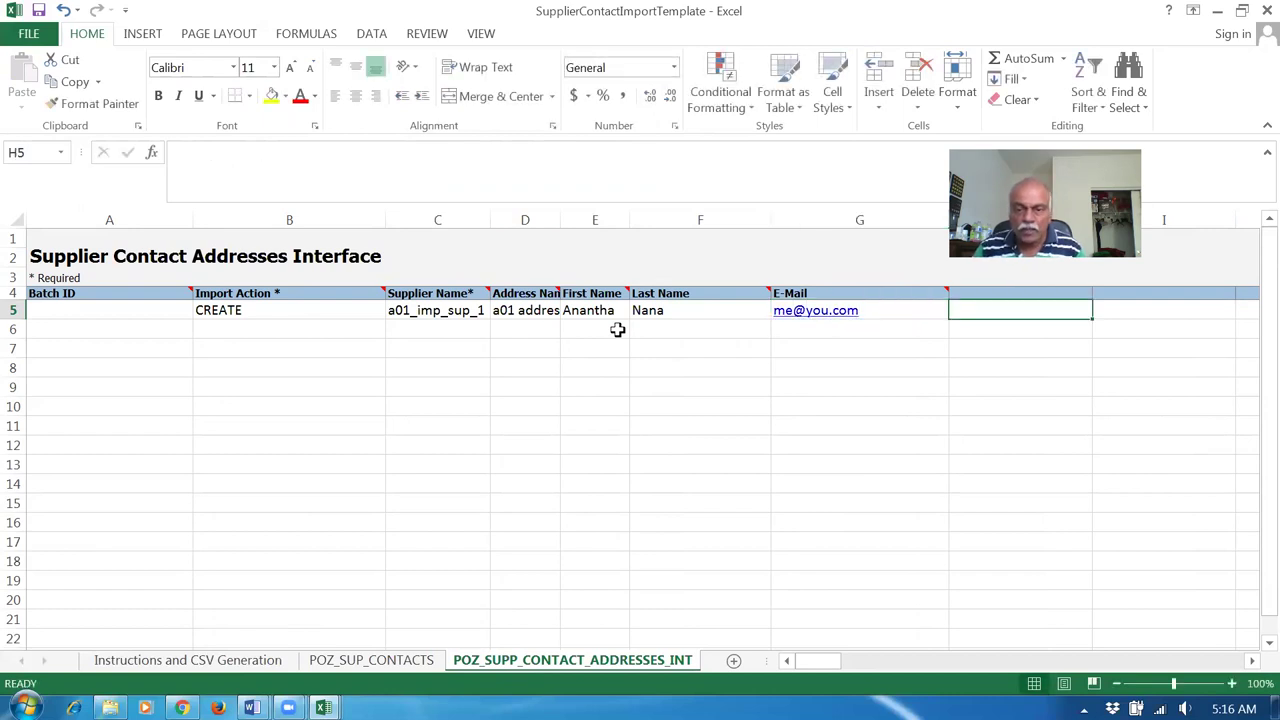
key(Tab)
key(Tab)
key(Tab)
key(Tab)
key(Tab)
key(Tab)
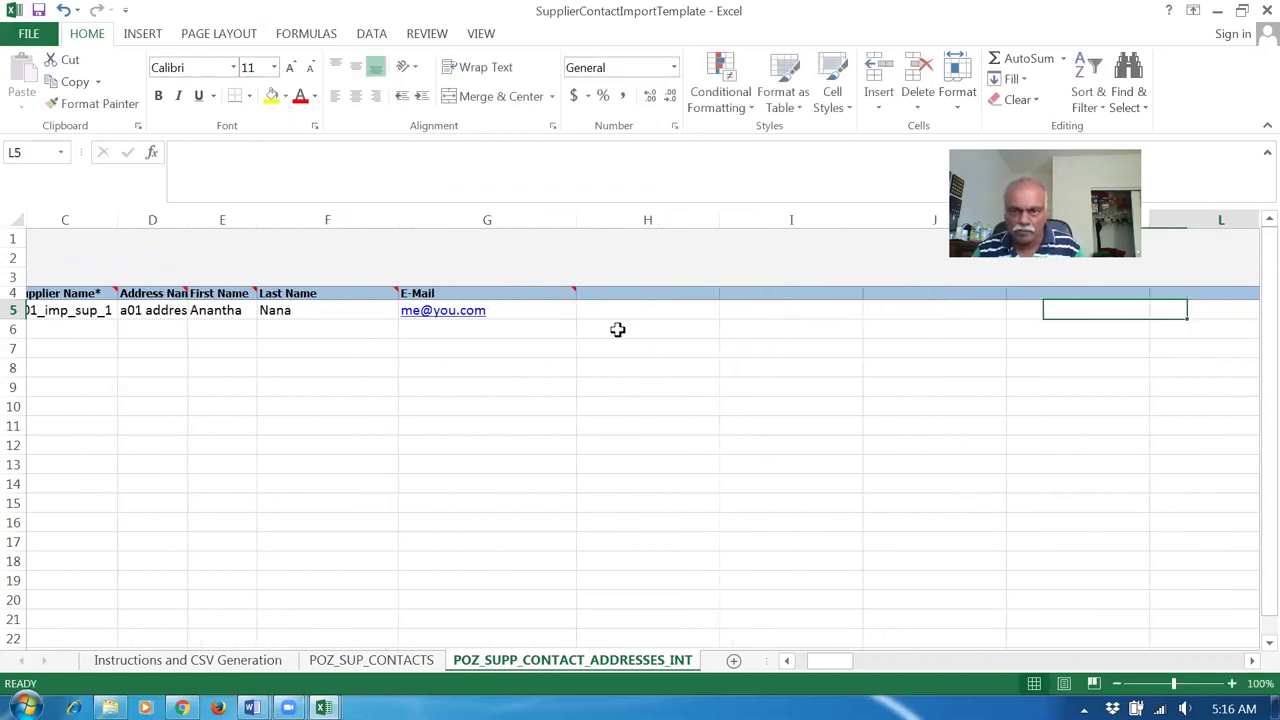
key(Tab)
key(Tab)
key(Home)
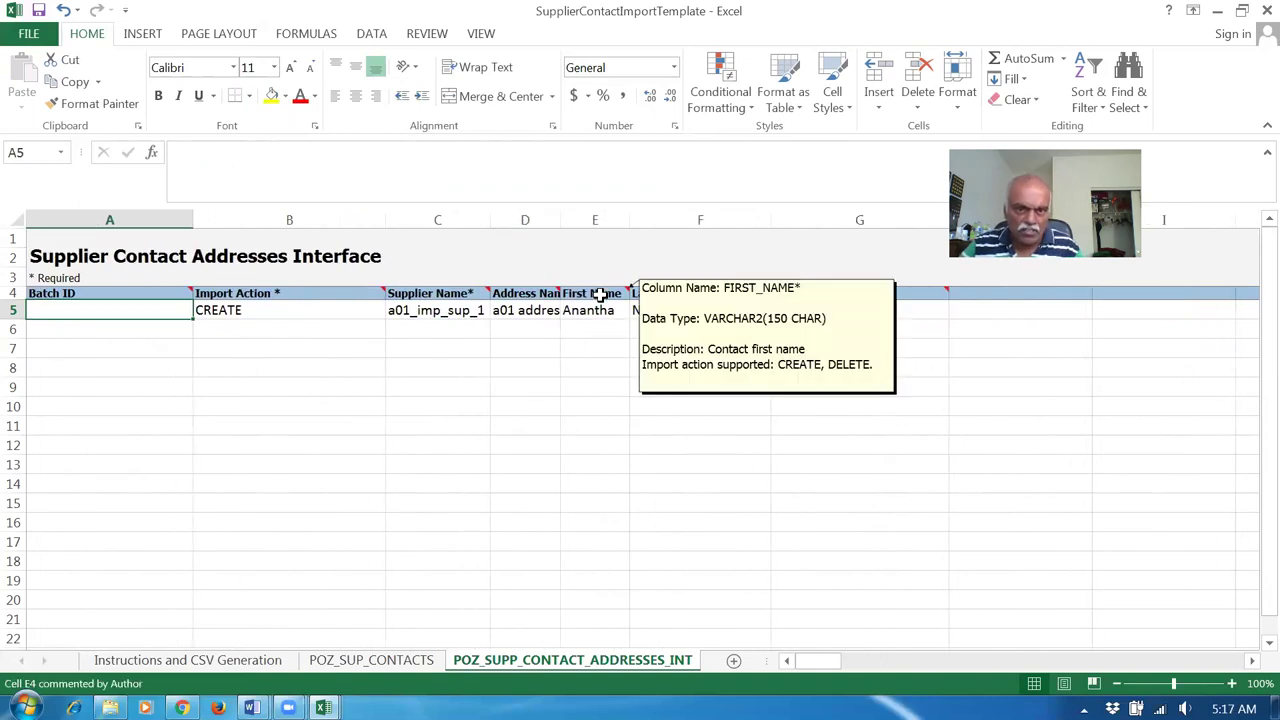
Compare the first and last names on the POZ_SUP_CONTACTS and contact addresses sheets
click(597, 292)
click(706, 294)
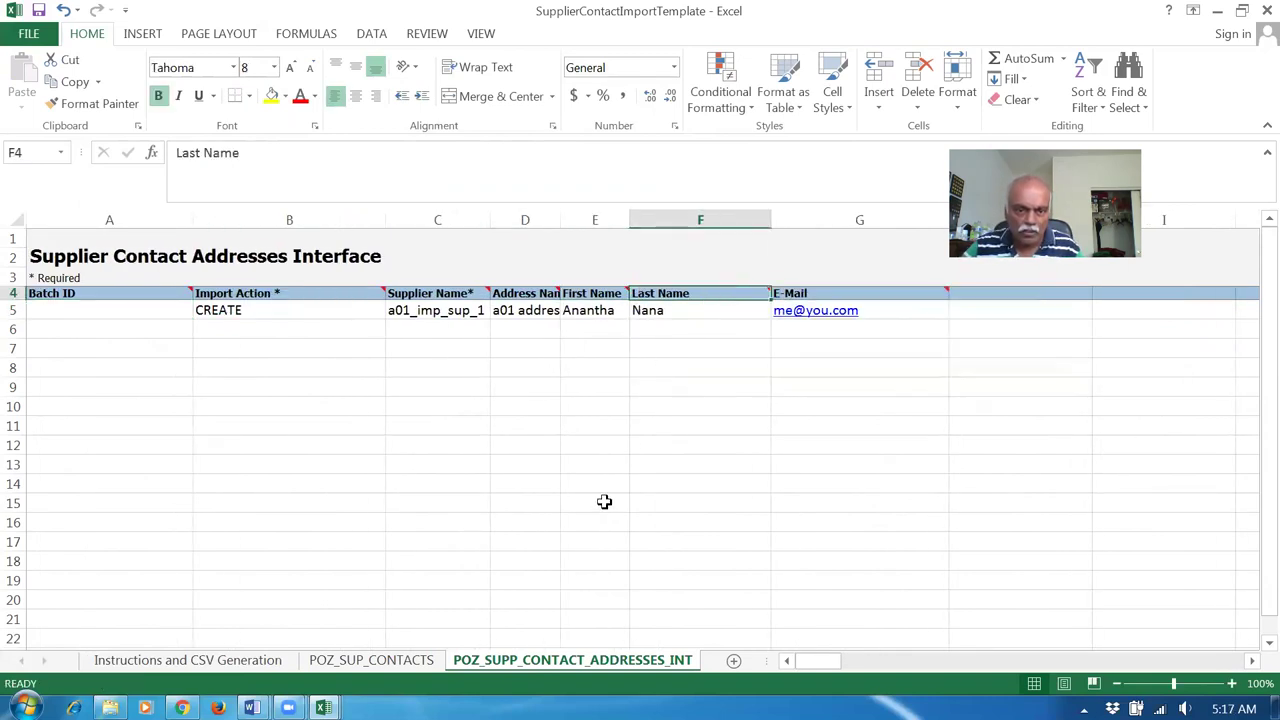
click(367, 661)
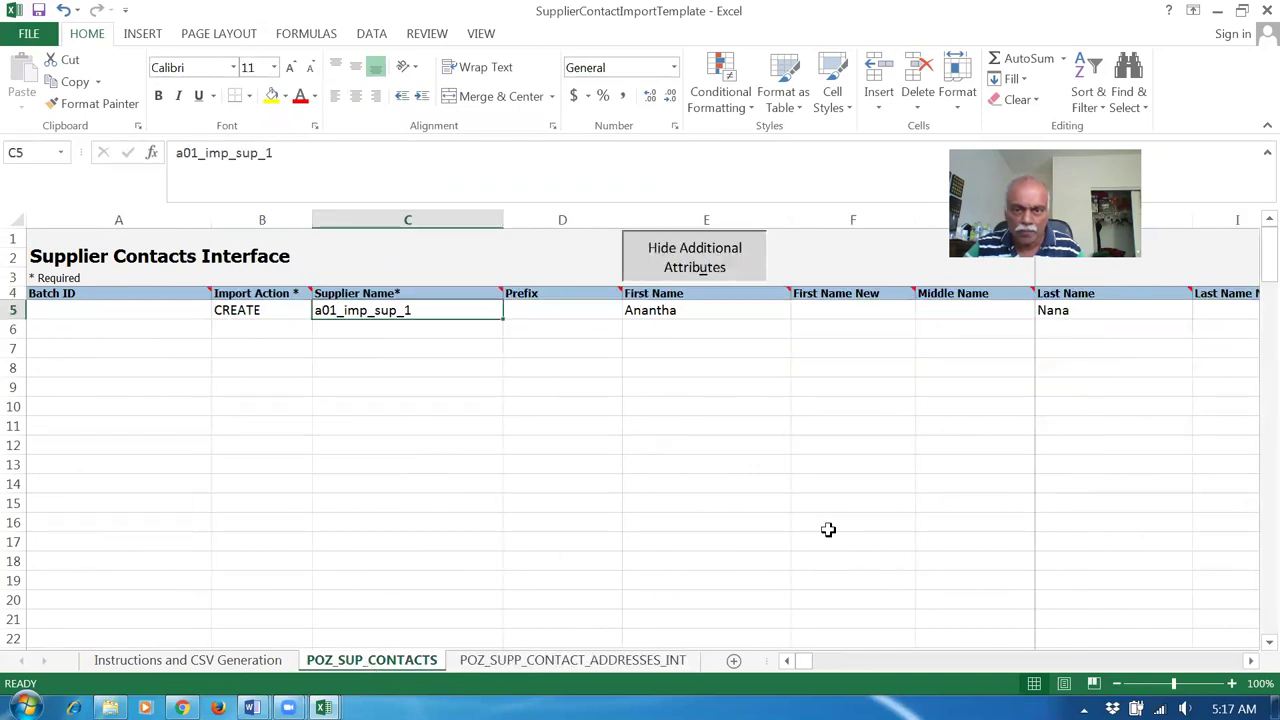
click(732, 311)
click(1103, 308)
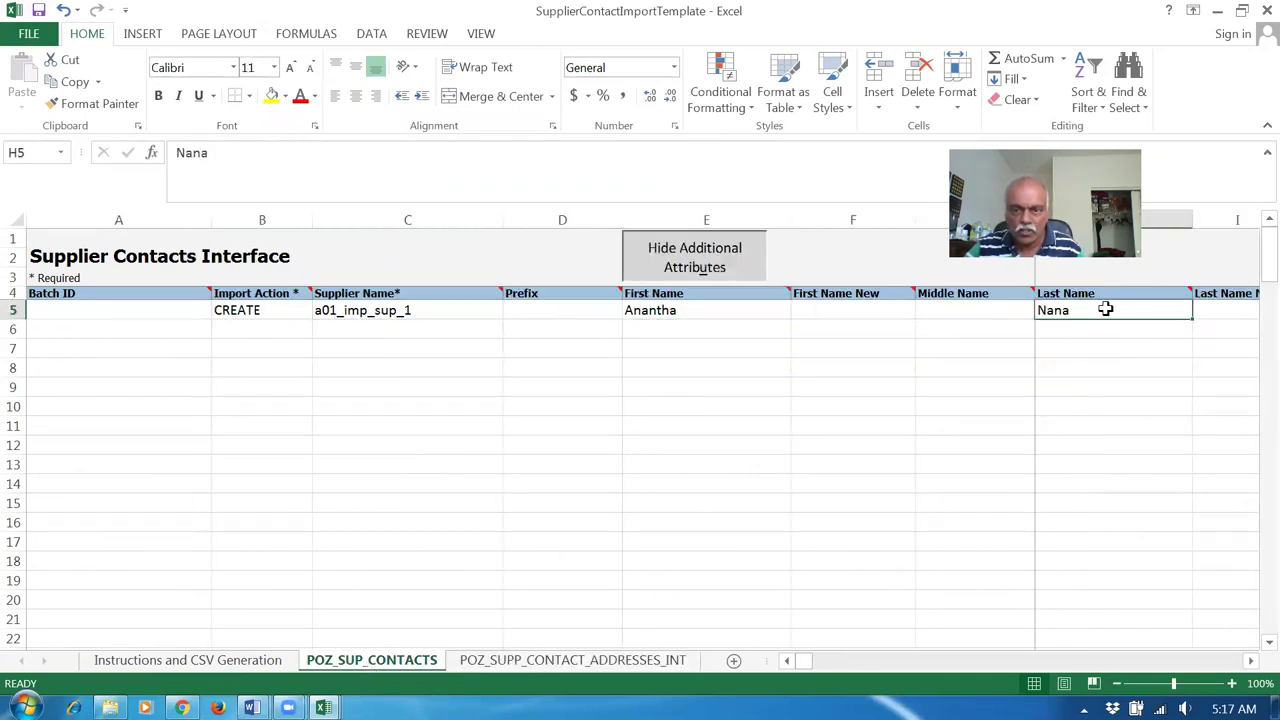
click(563, 662)
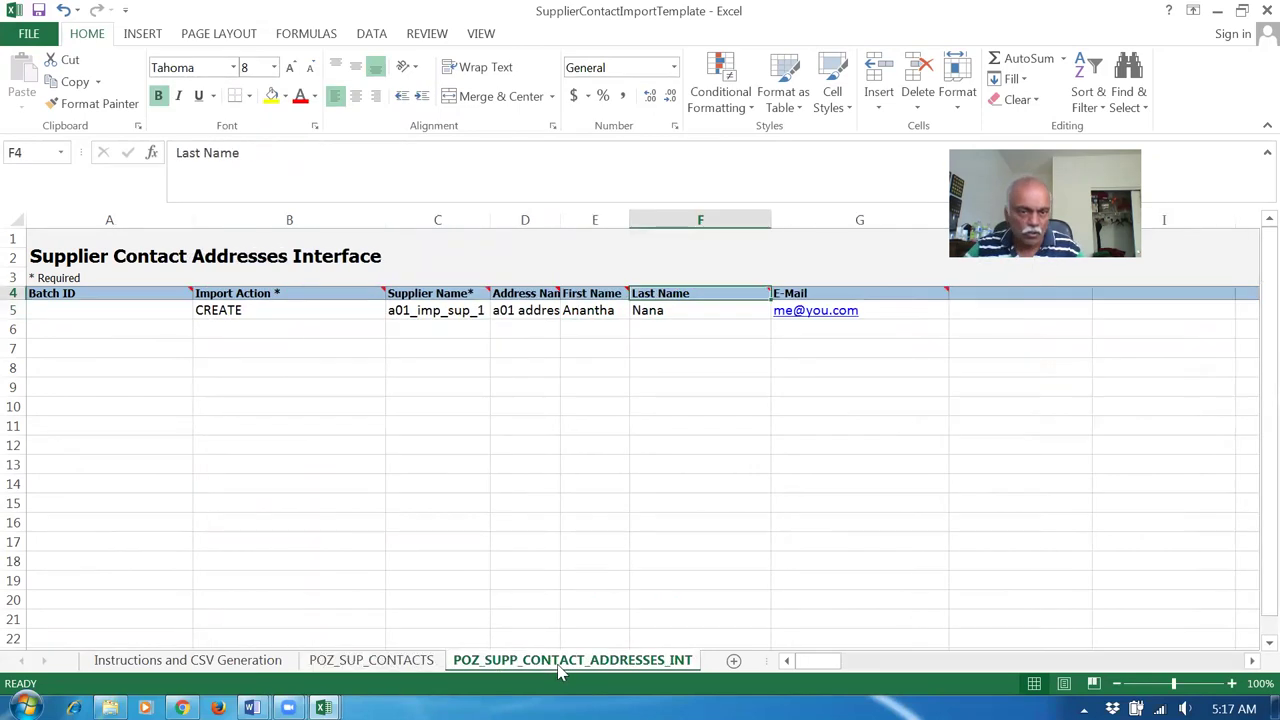
click(595, 312)
click(668, 313)
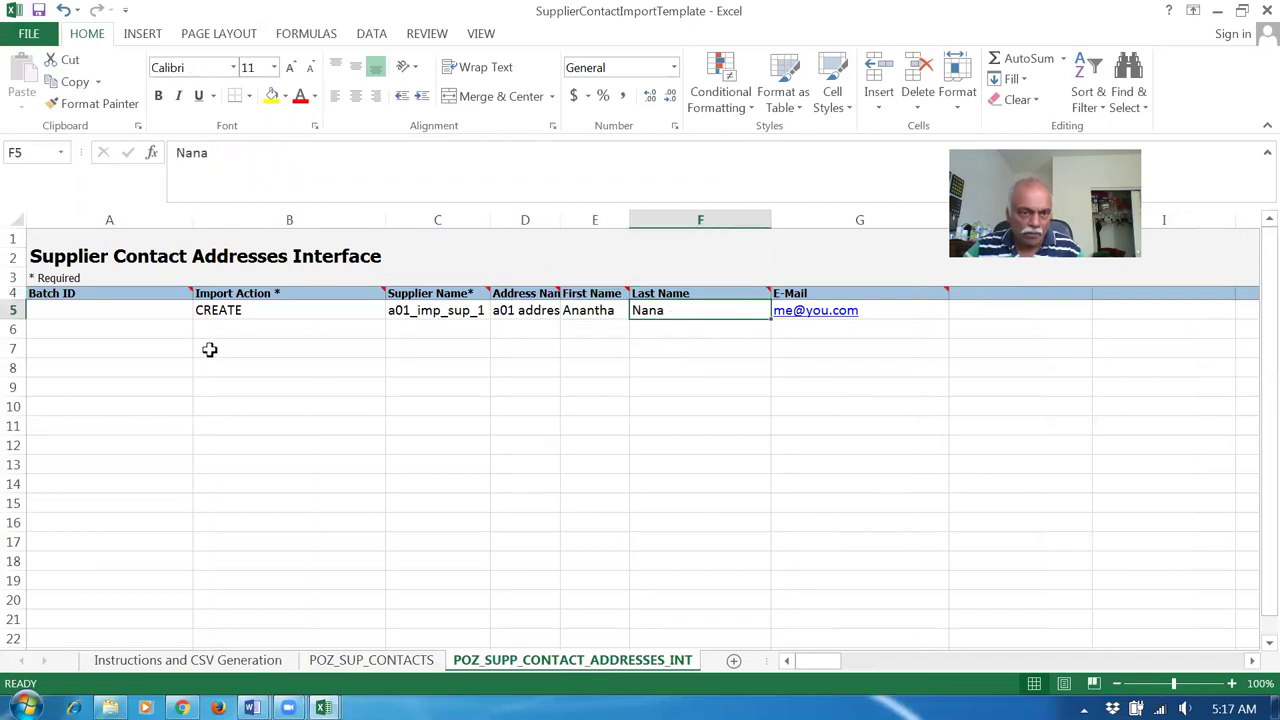
click(77, 312)
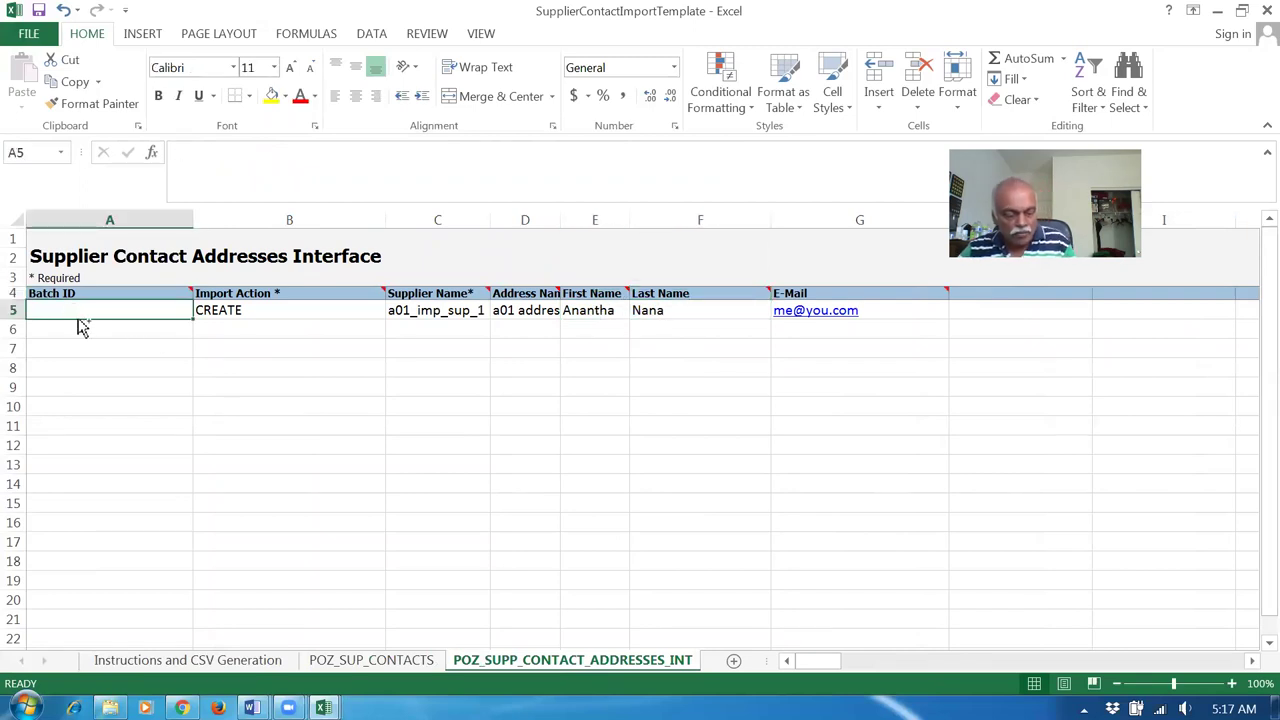
Save the workbook, dismissing the personal information warning, and go to Instructions and CSV Generation
key(ctrl+s)
click(600, 404)
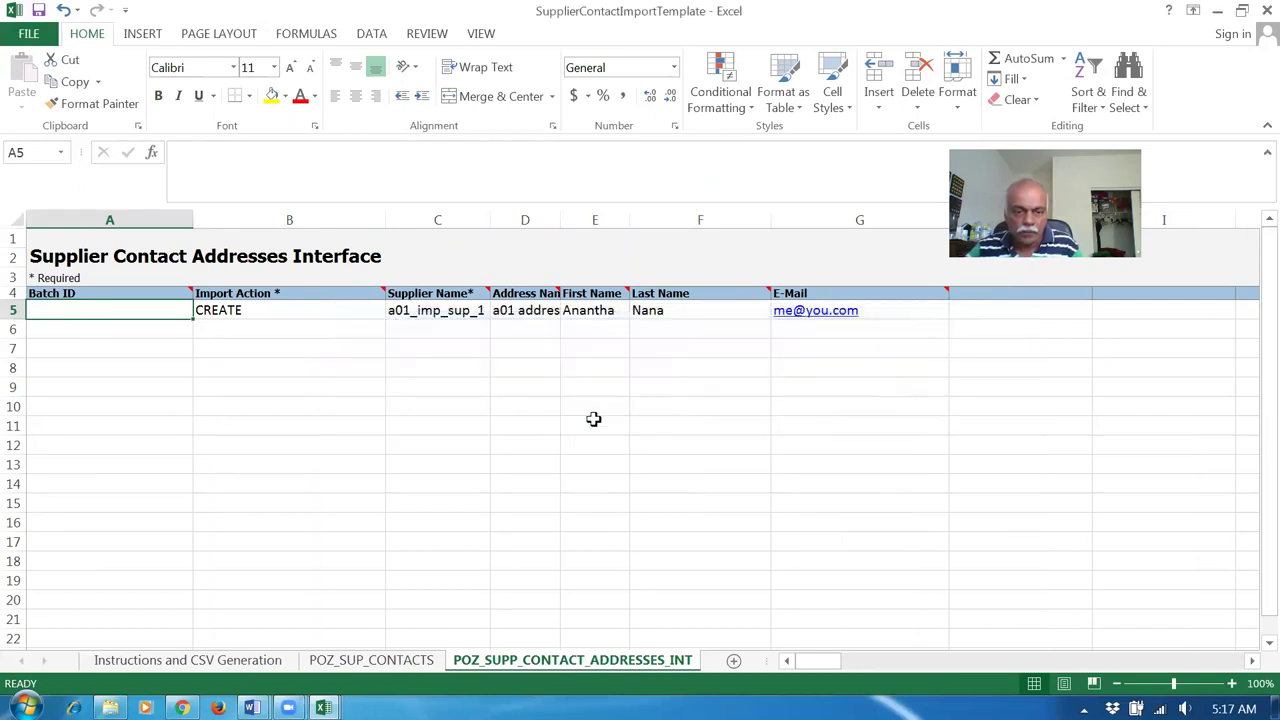
click(368, 662)
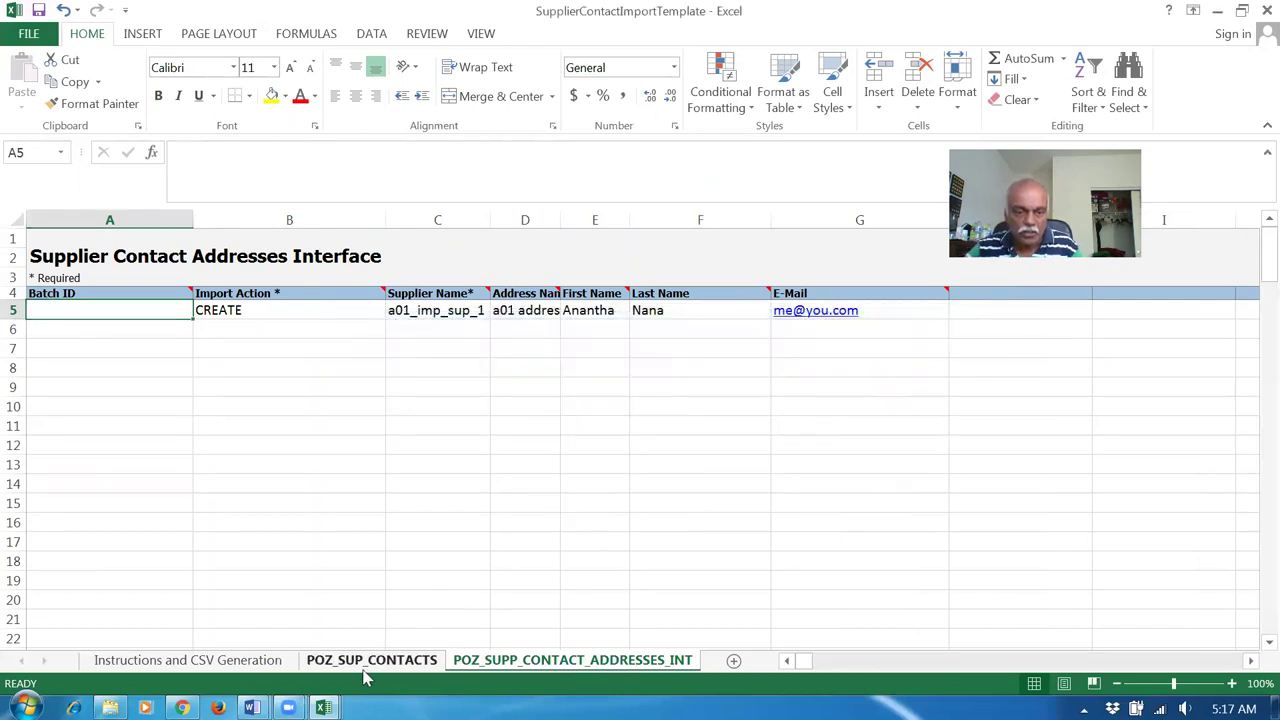
click(503, 665)
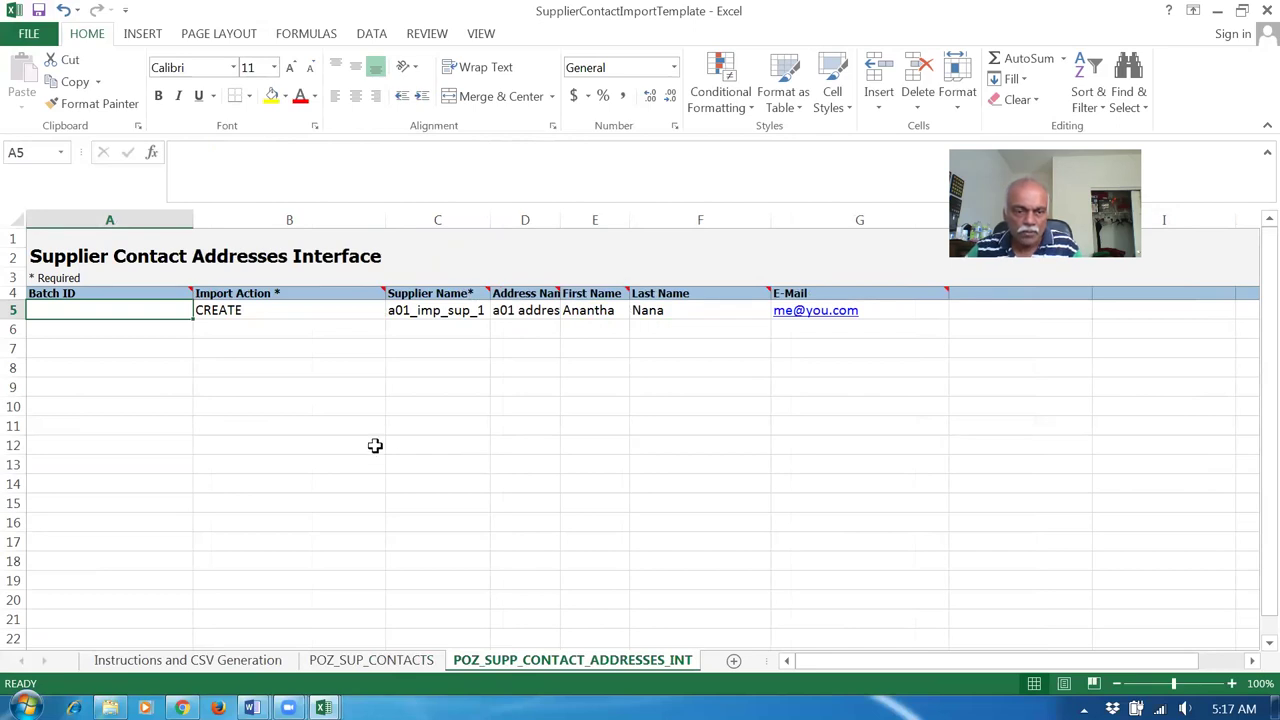
click(160, 664)
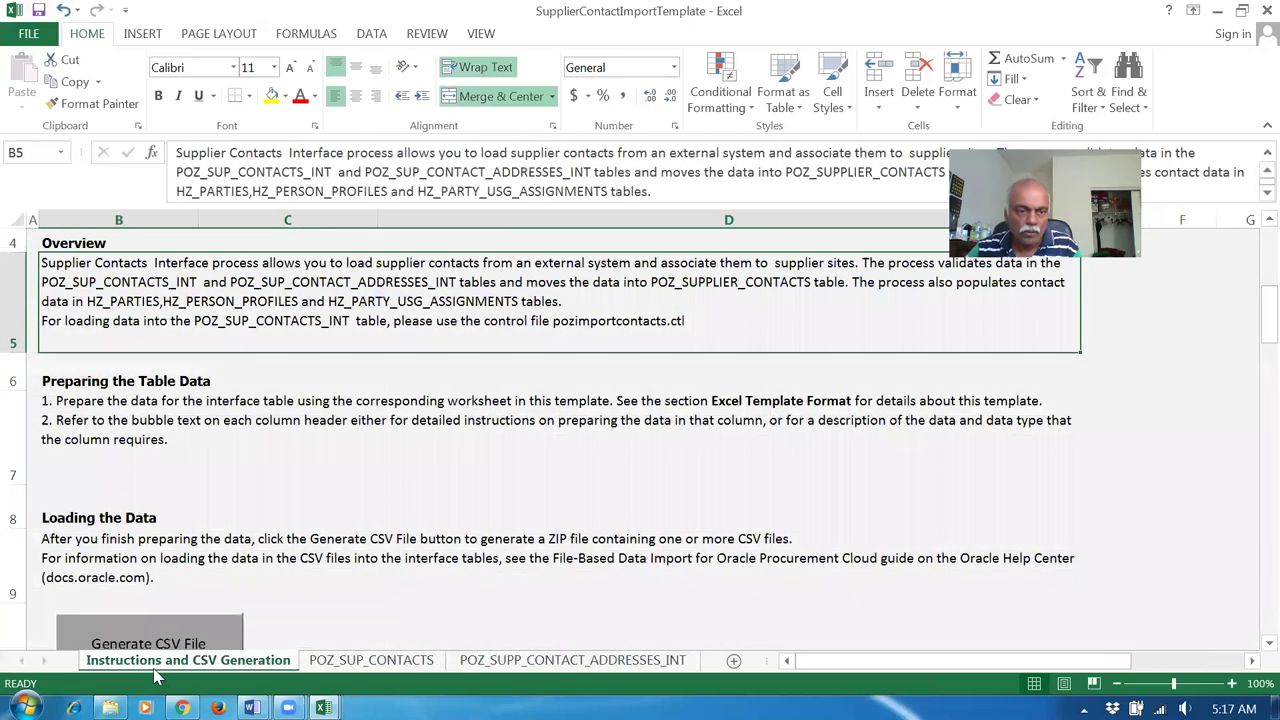
Generate the CSV zip and save it as a01_Contact
click(180, 638)
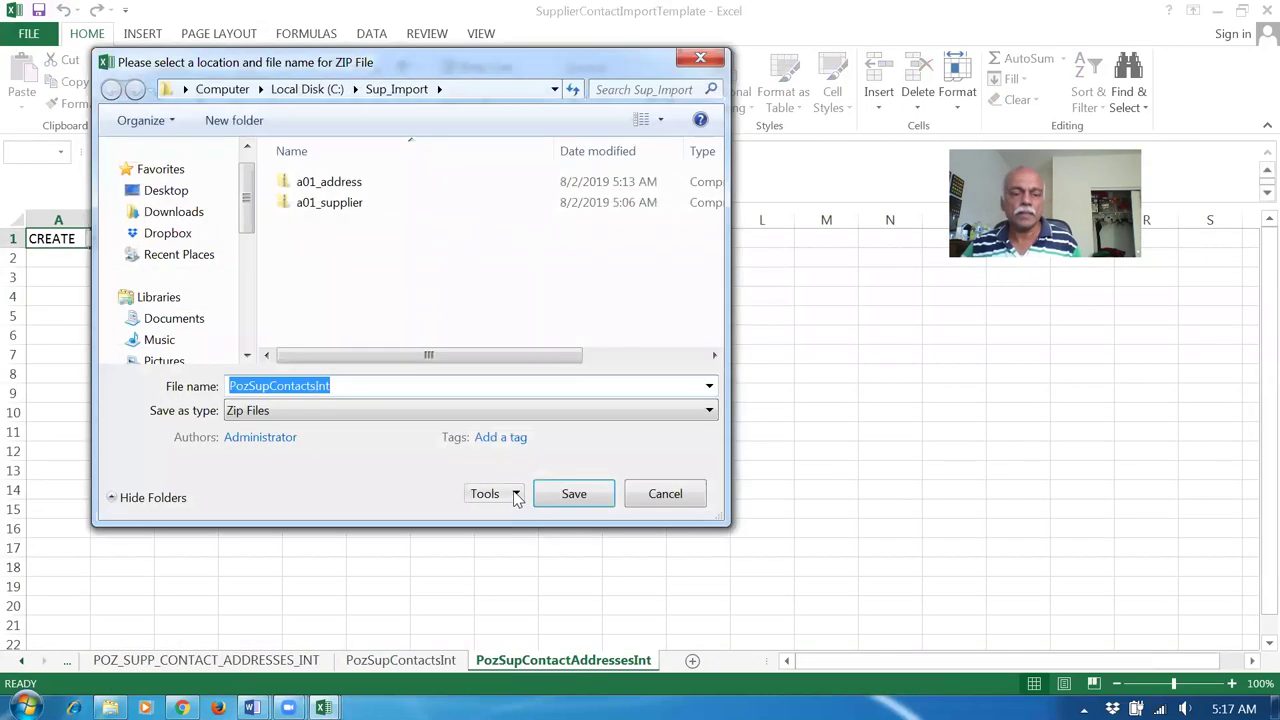
text(a01-Contact)
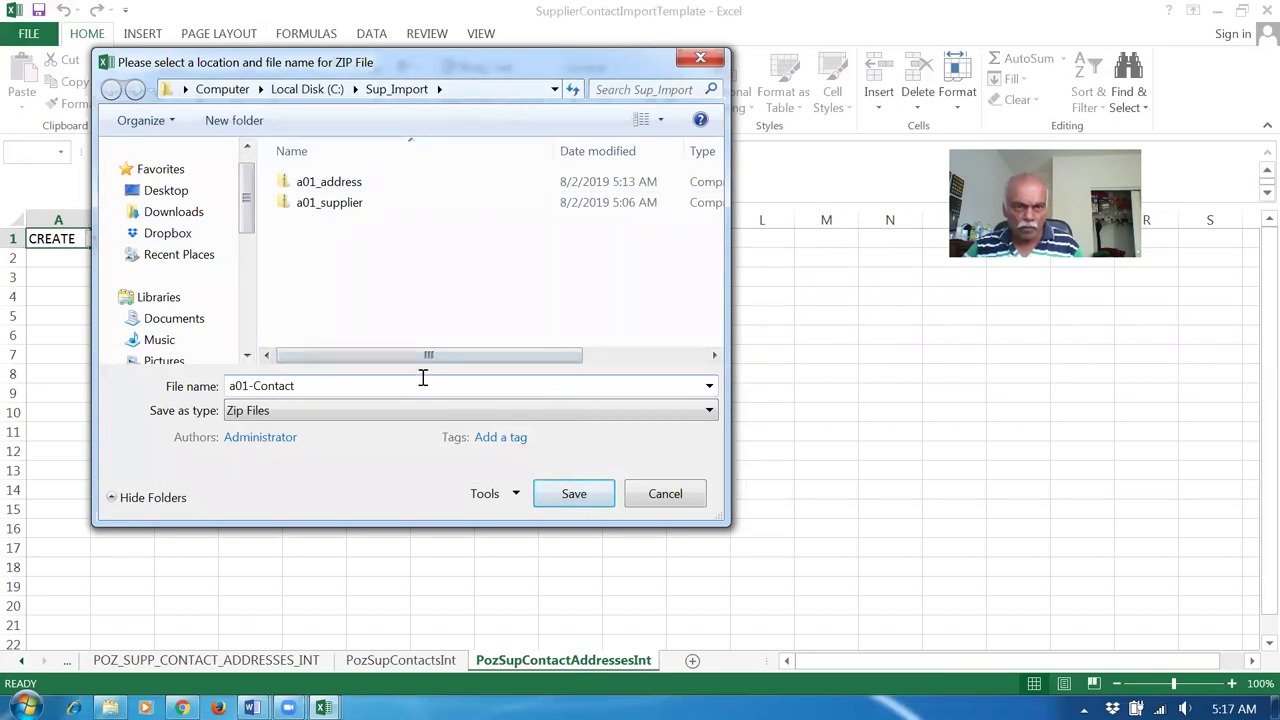
click(320, 384)
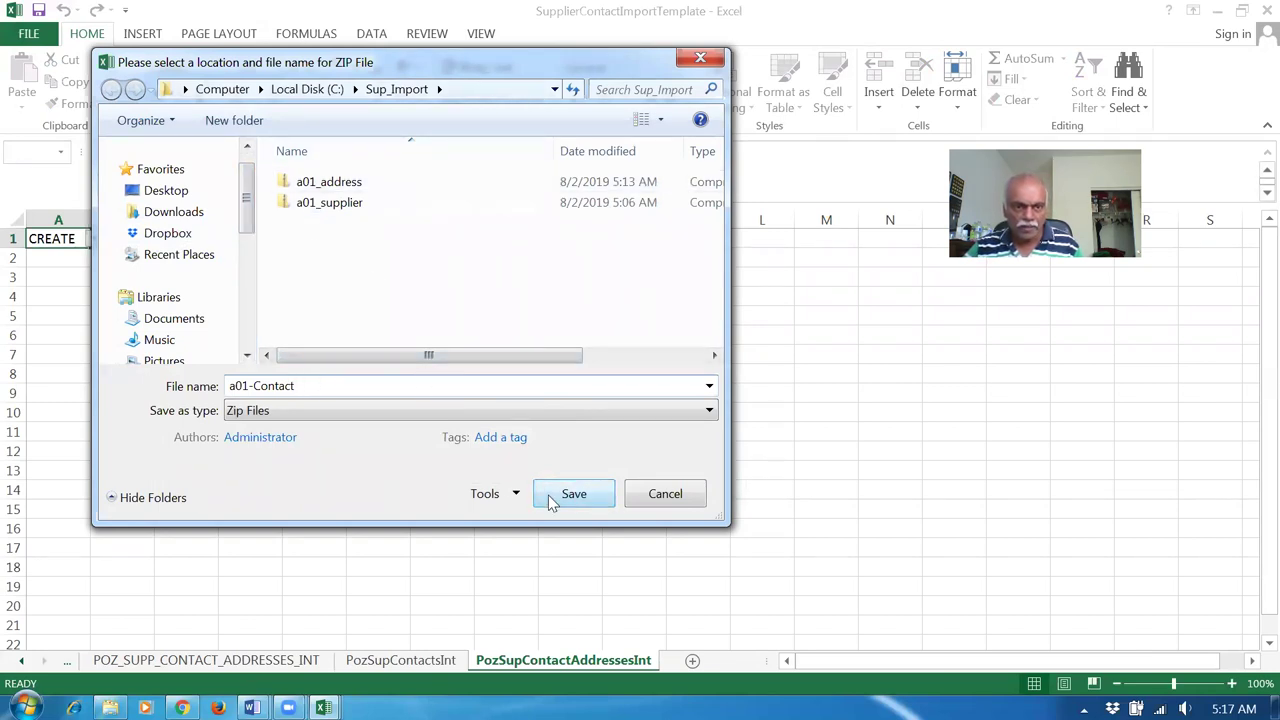
key(BackSpace)
key(BackSpace)
key(BackSpace)
key(BackSpace)
key(BackSpace)
key(BackSpace)
key(BackSpace)
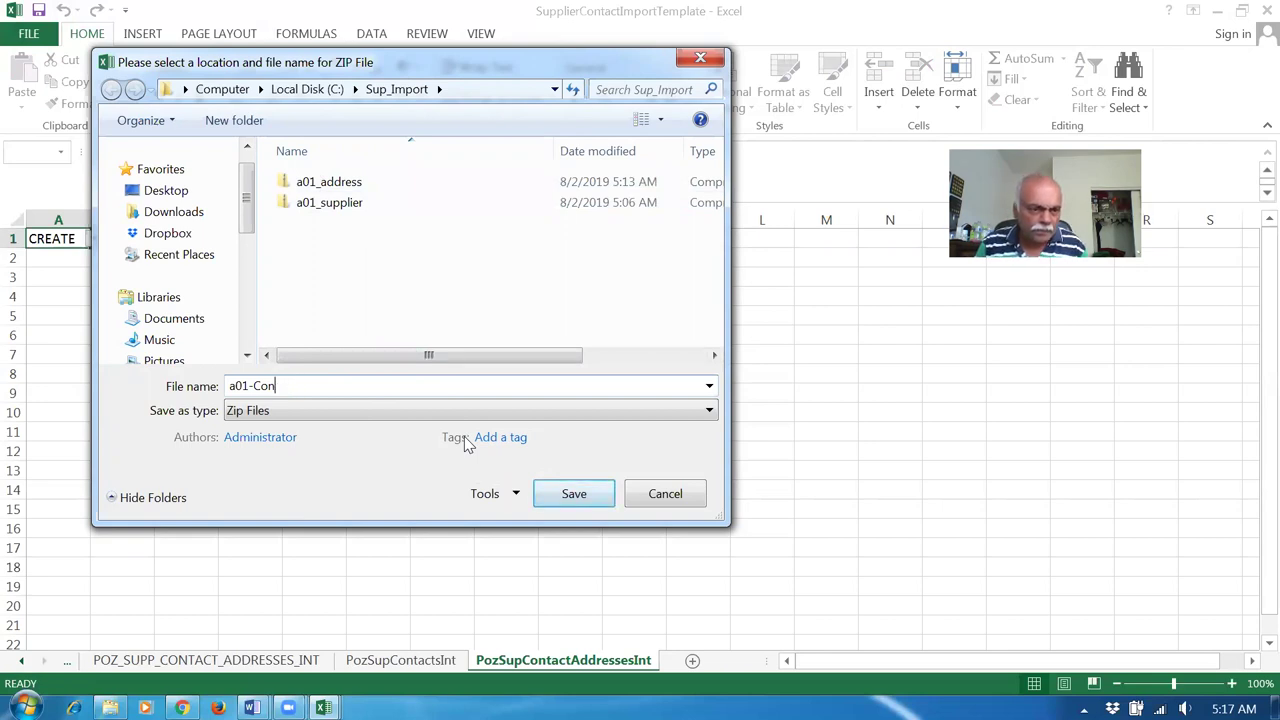
key(BackSpace)
text(_Cont)
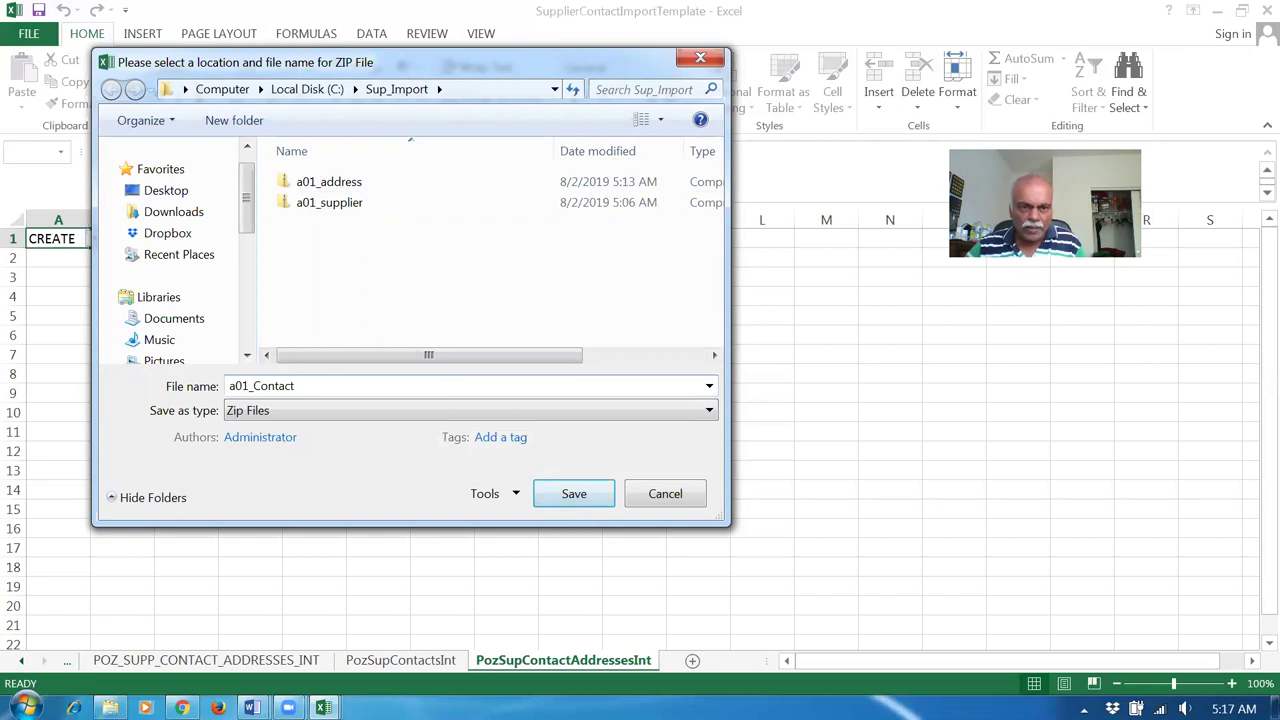
text(act)
click(565, 495)
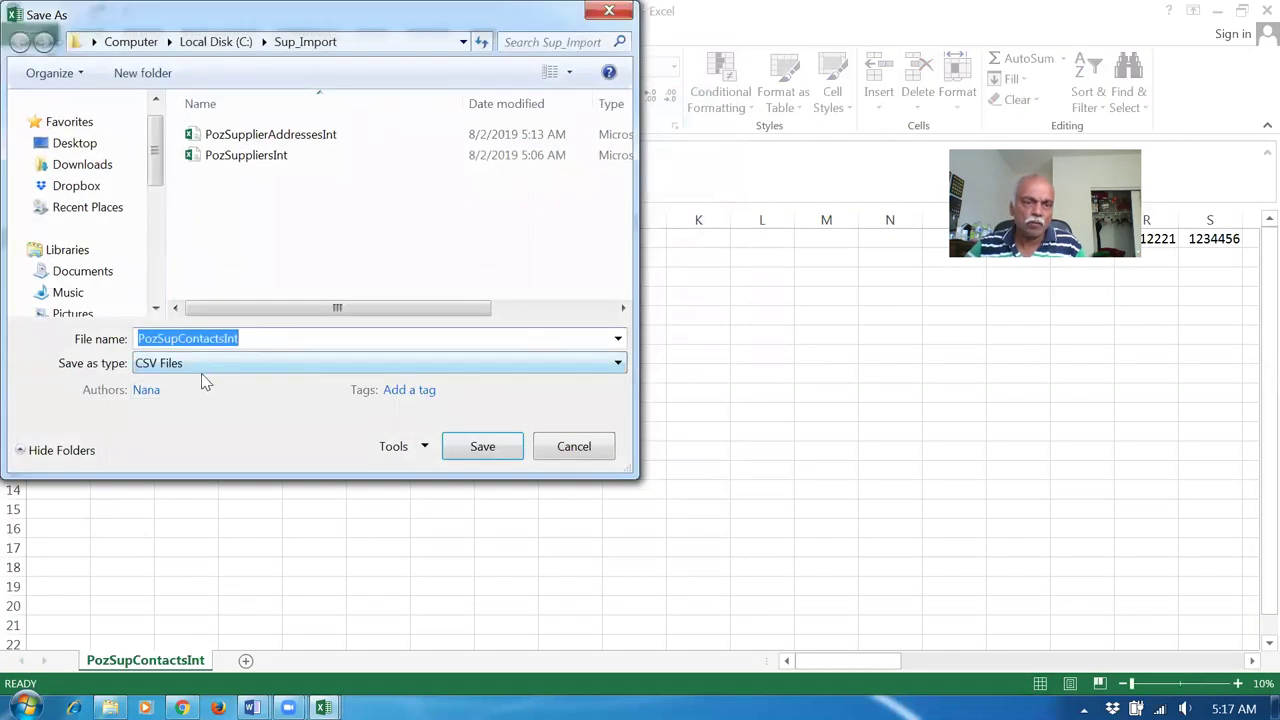
Save the contacts and contact addresses CSVs in Sup_Import, acknowledge, and close the template
click(466, 442)
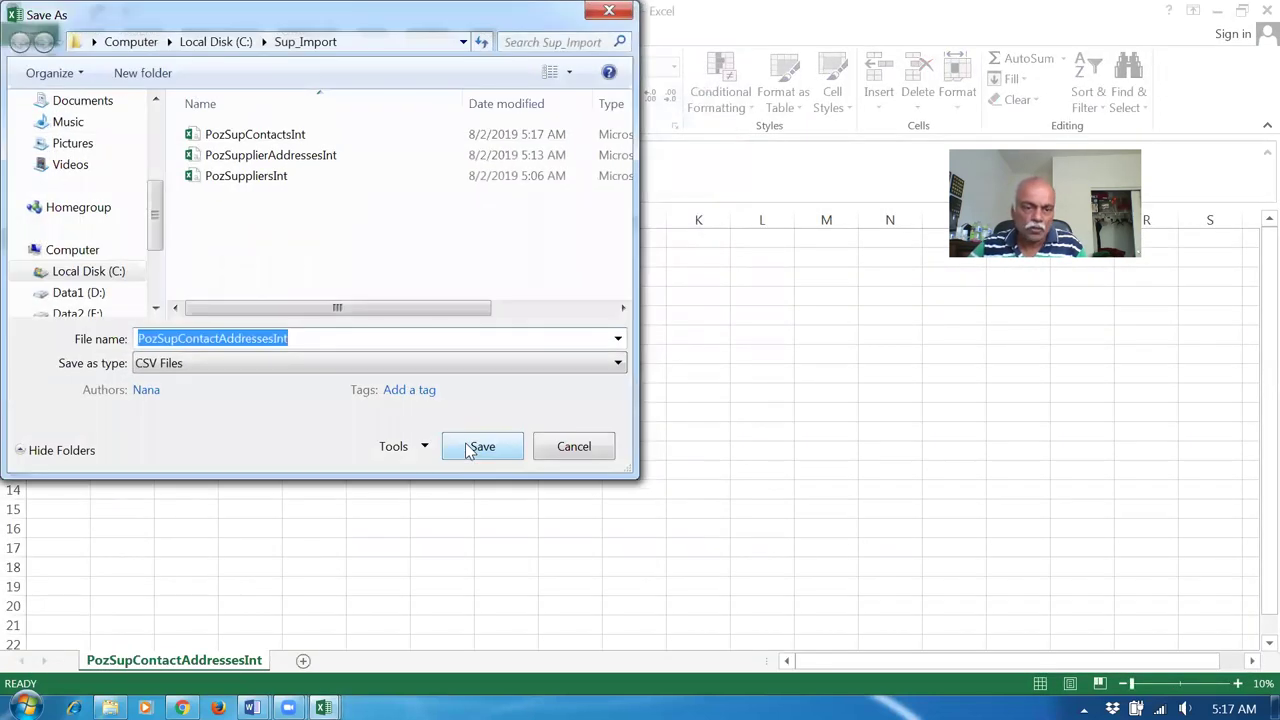
click(470, 448)
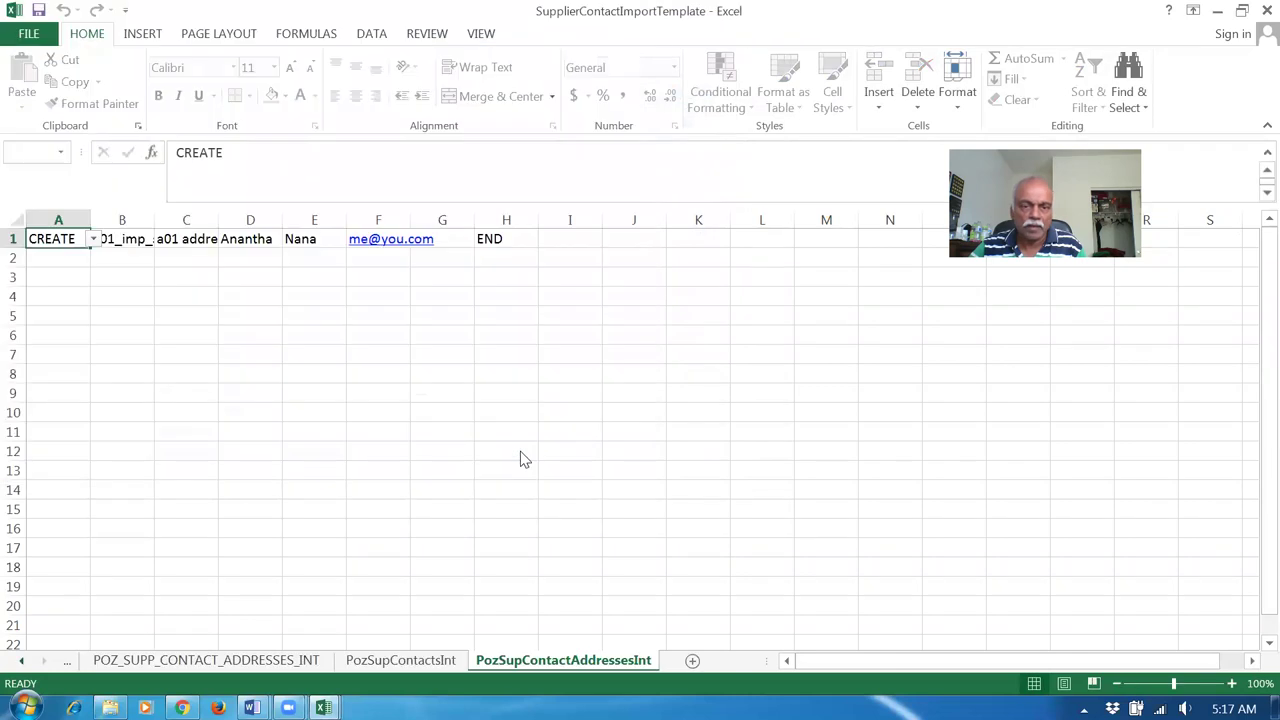
click(710, 420)
click(1266, 11)
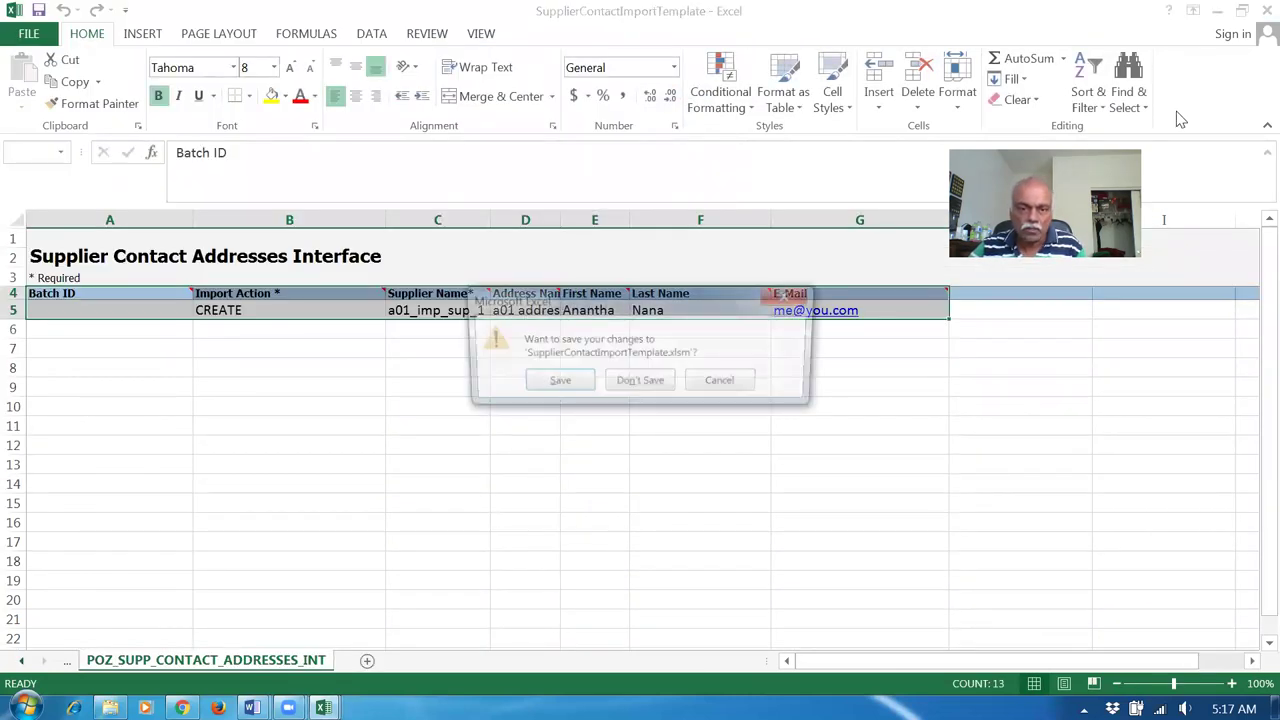
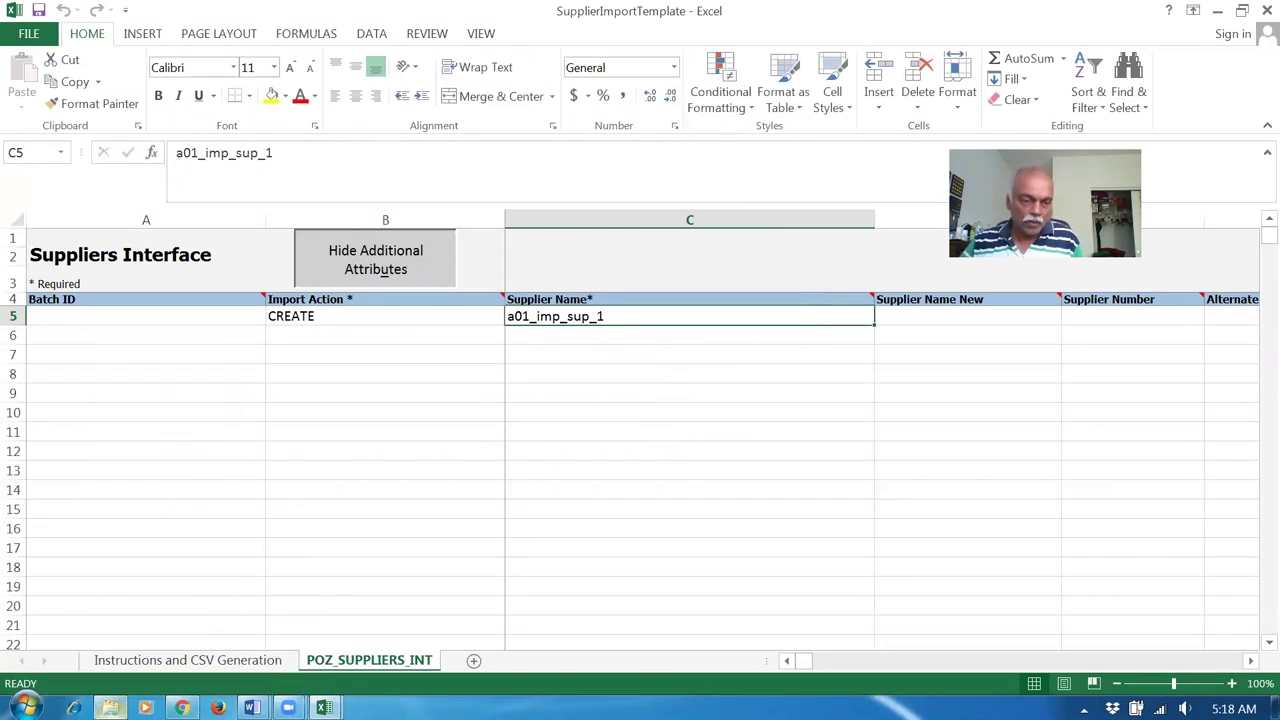
Bring the browser's Monitor Processes page, showing four succeeded imports, to the front
mouse_move(110, 707)
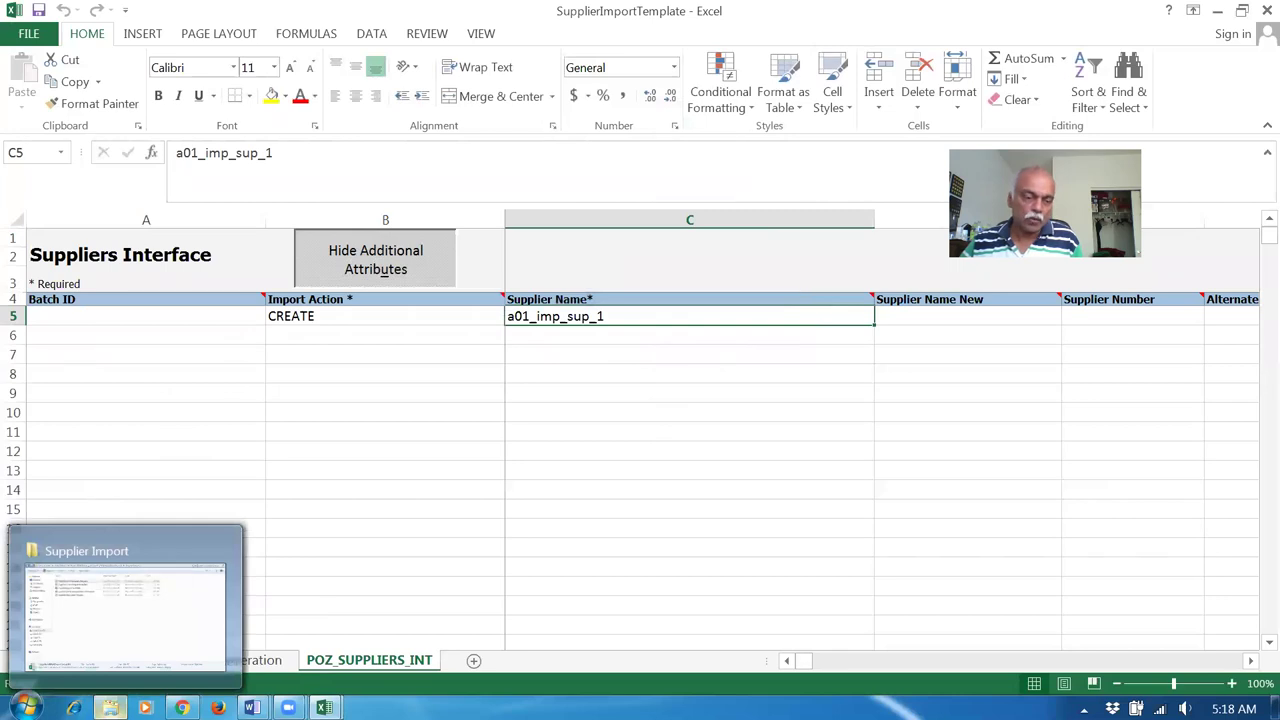
mouse_move(182, 707)
click(289, 540)
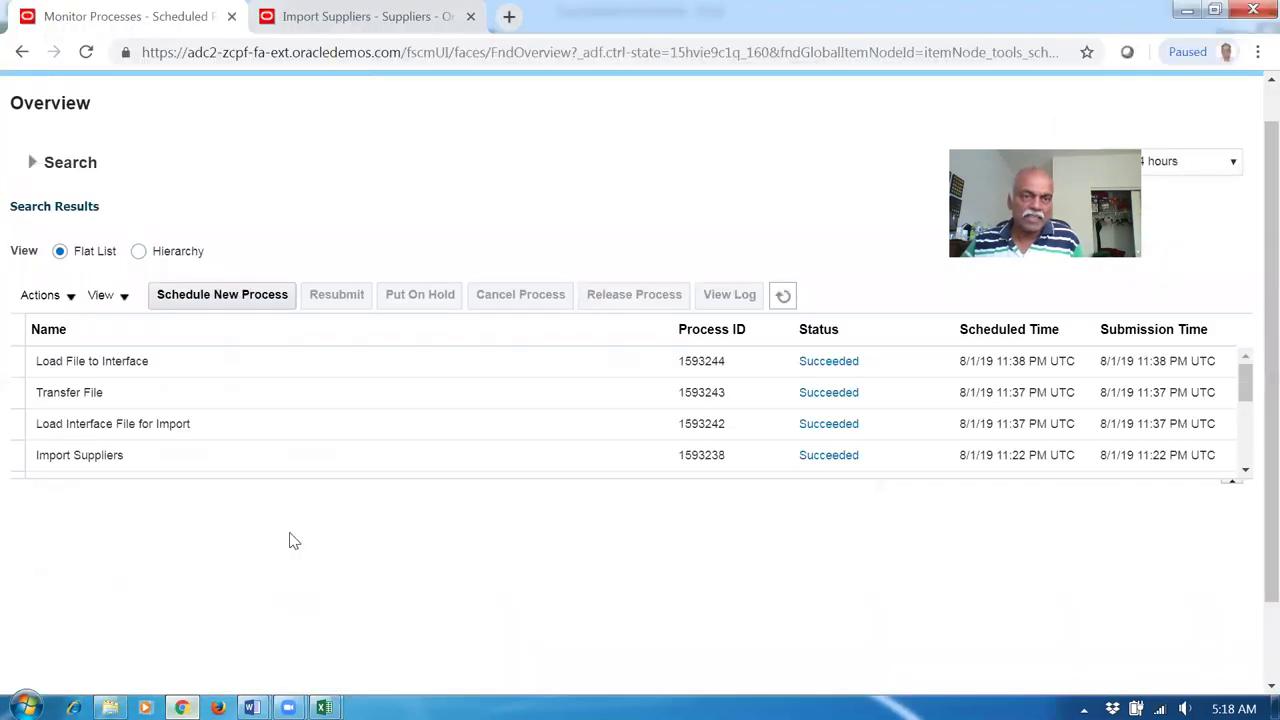
Switch to the Import Suppliers browser tab
click(340, 20)
right_click(350, 22)
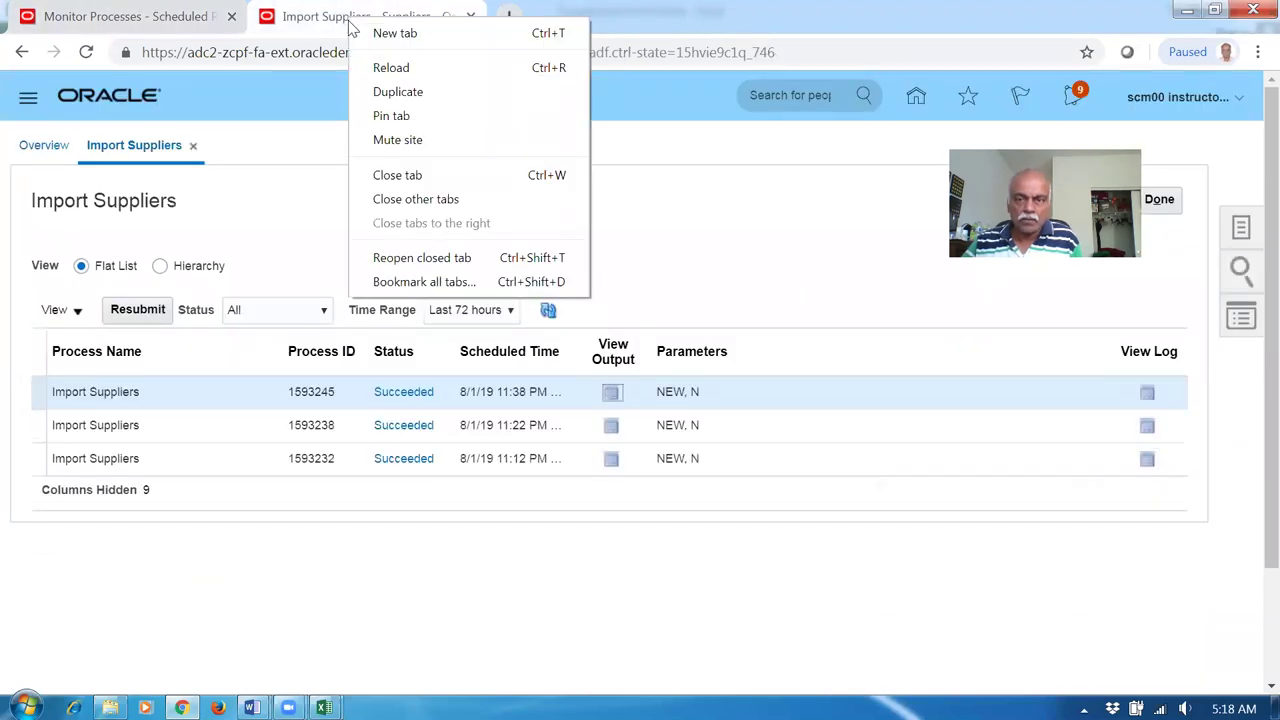
click(930, 253)
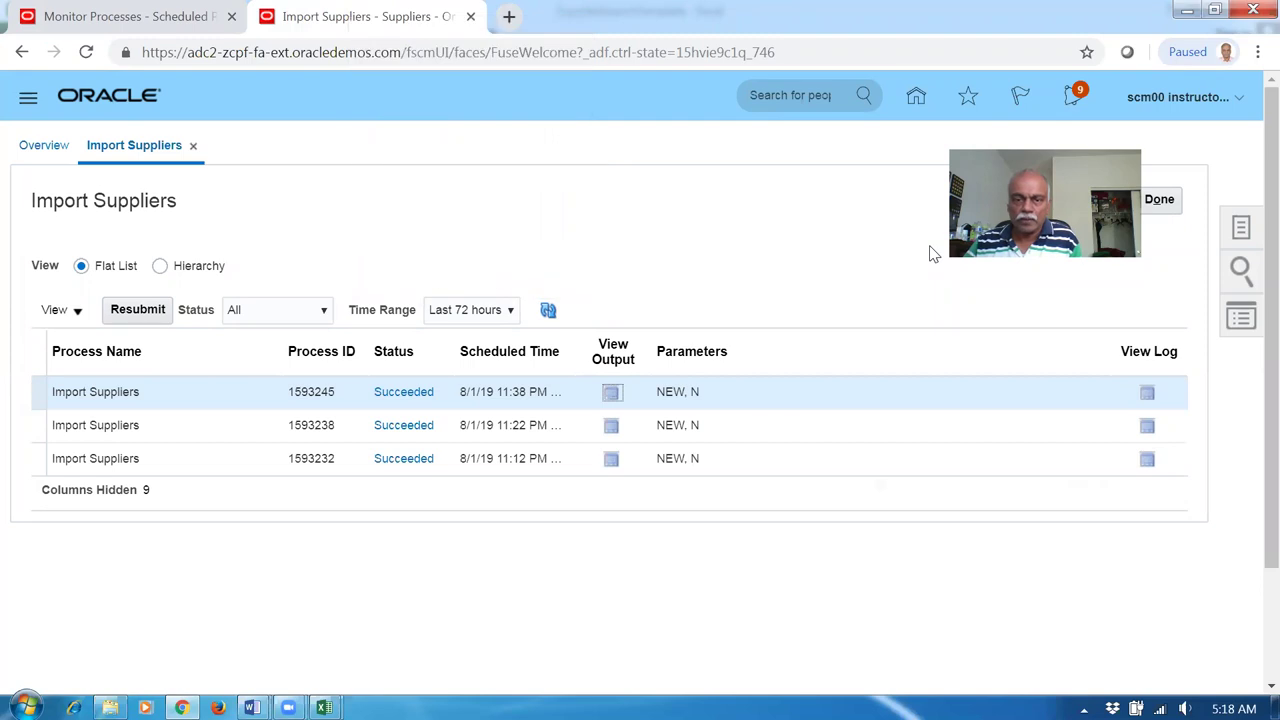
In Setup and Maintenance, search the setup tasks for 'man%proc'
click(1197, 103)
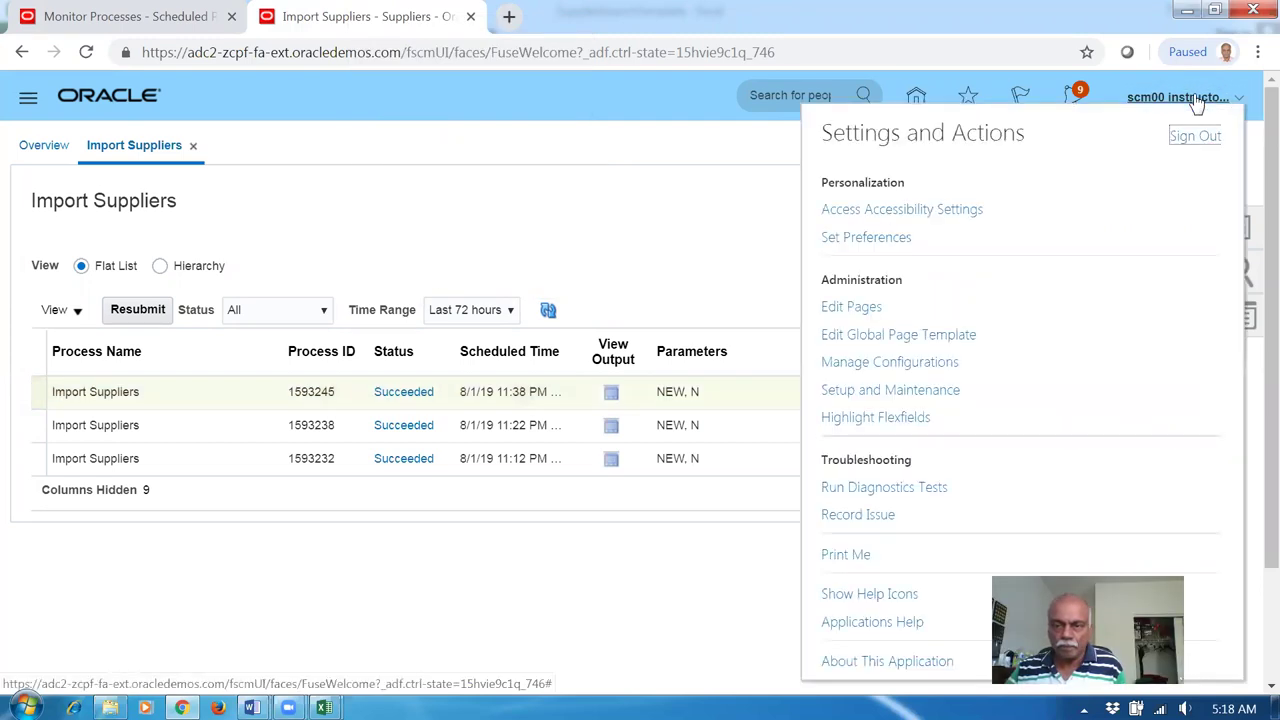
click(918, 388)
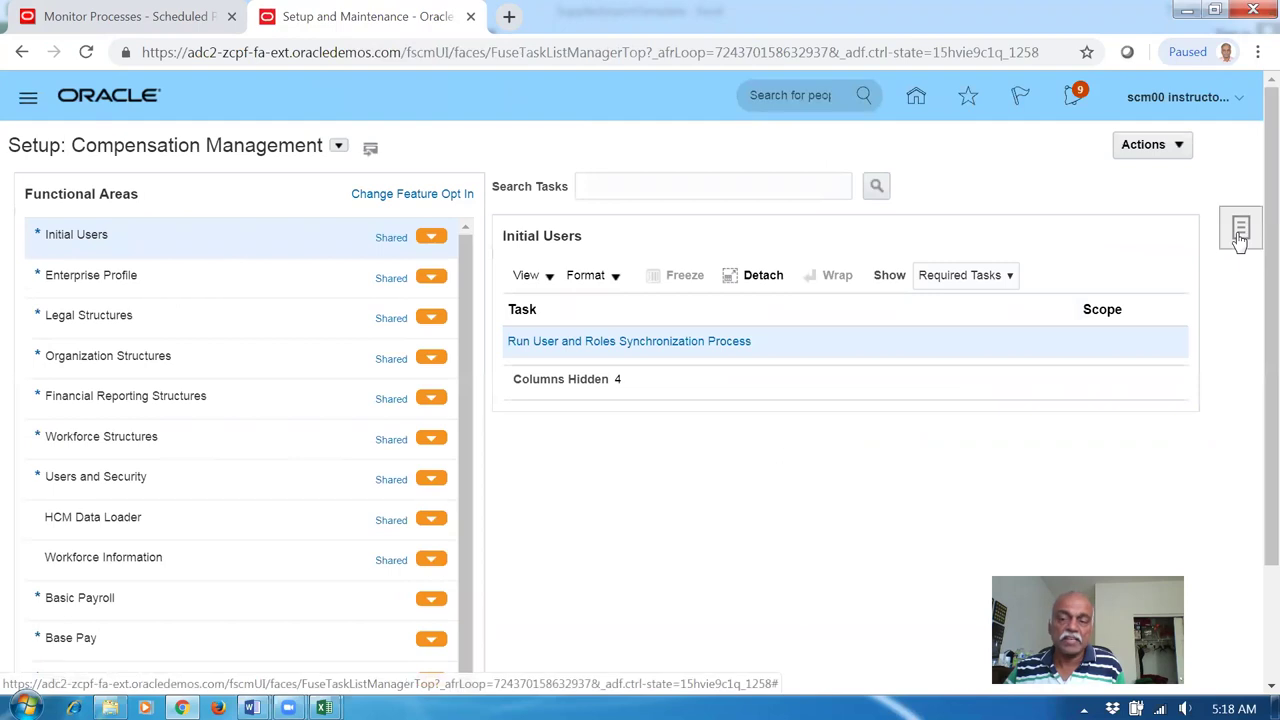
click(1240, 232)
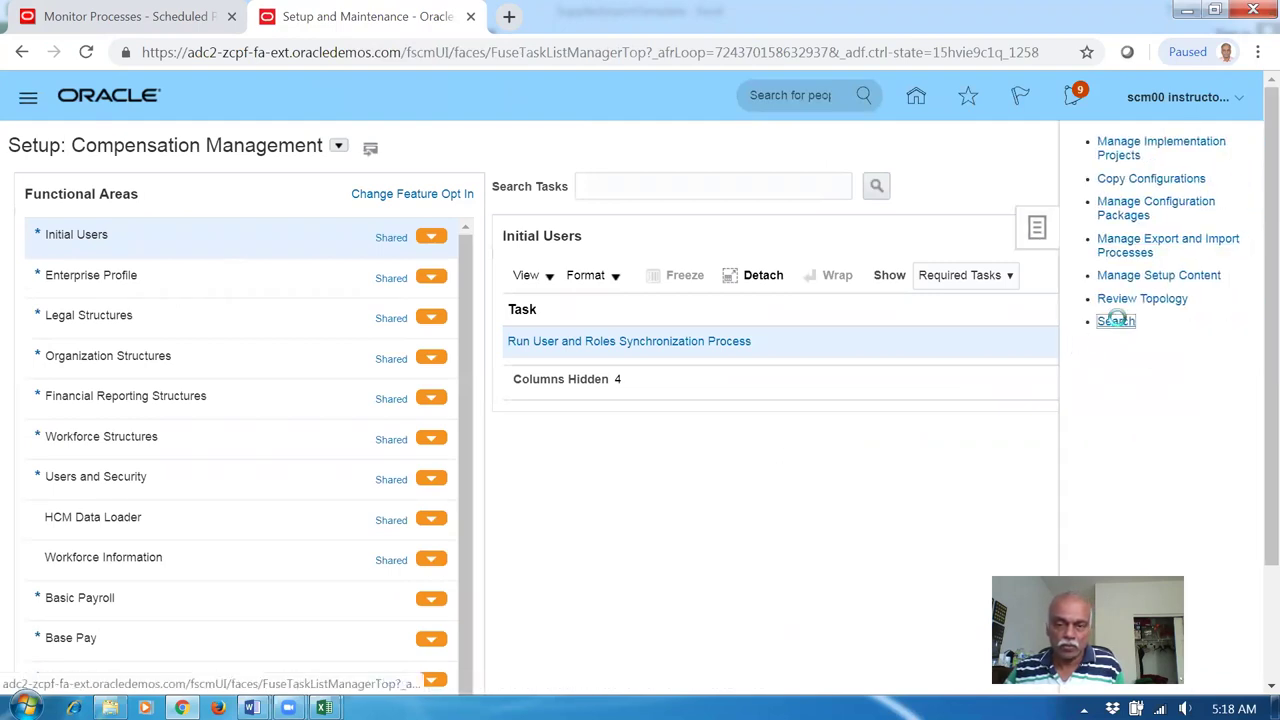
click(1115, 322)
click(433, 191)
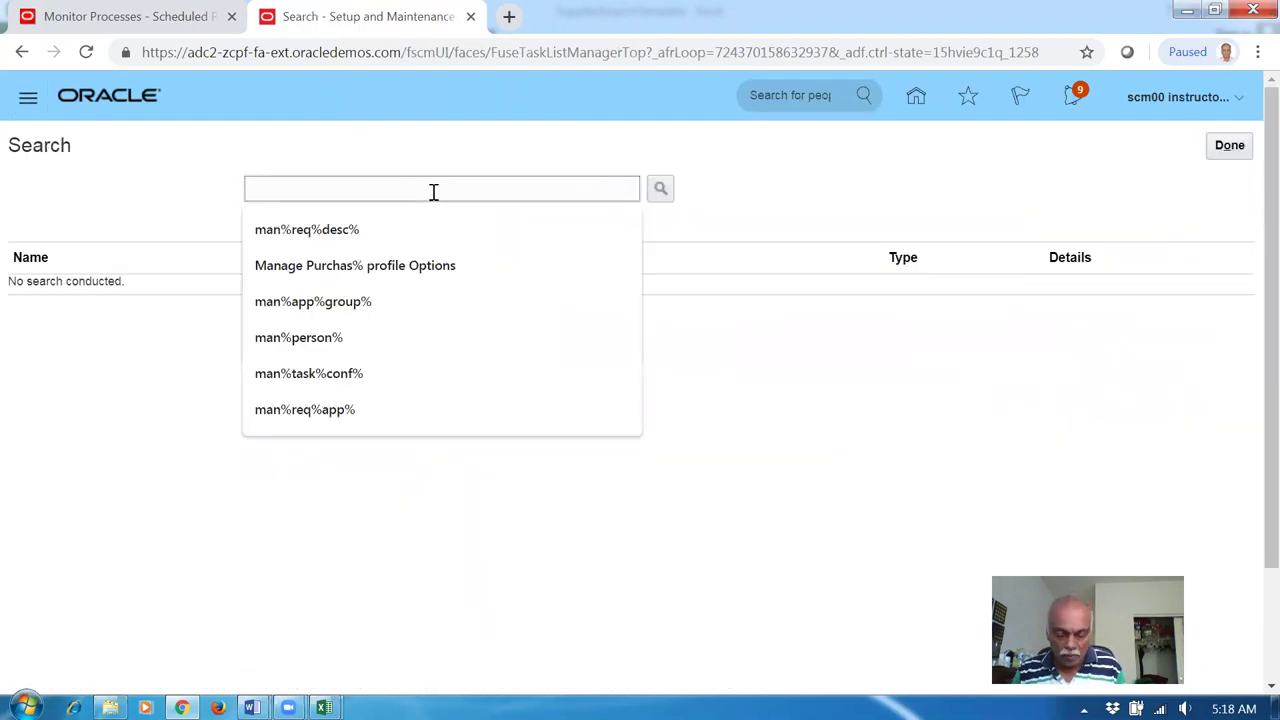
text(man%proc%agent%)
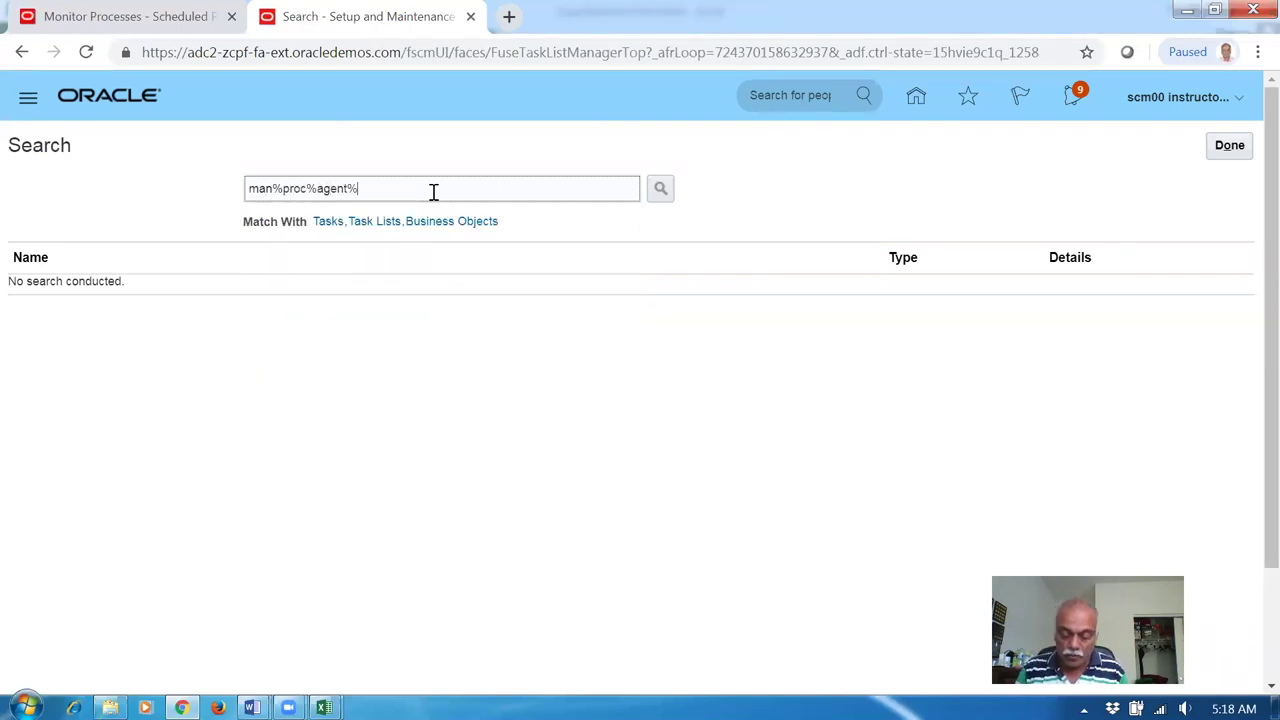
key(Return)
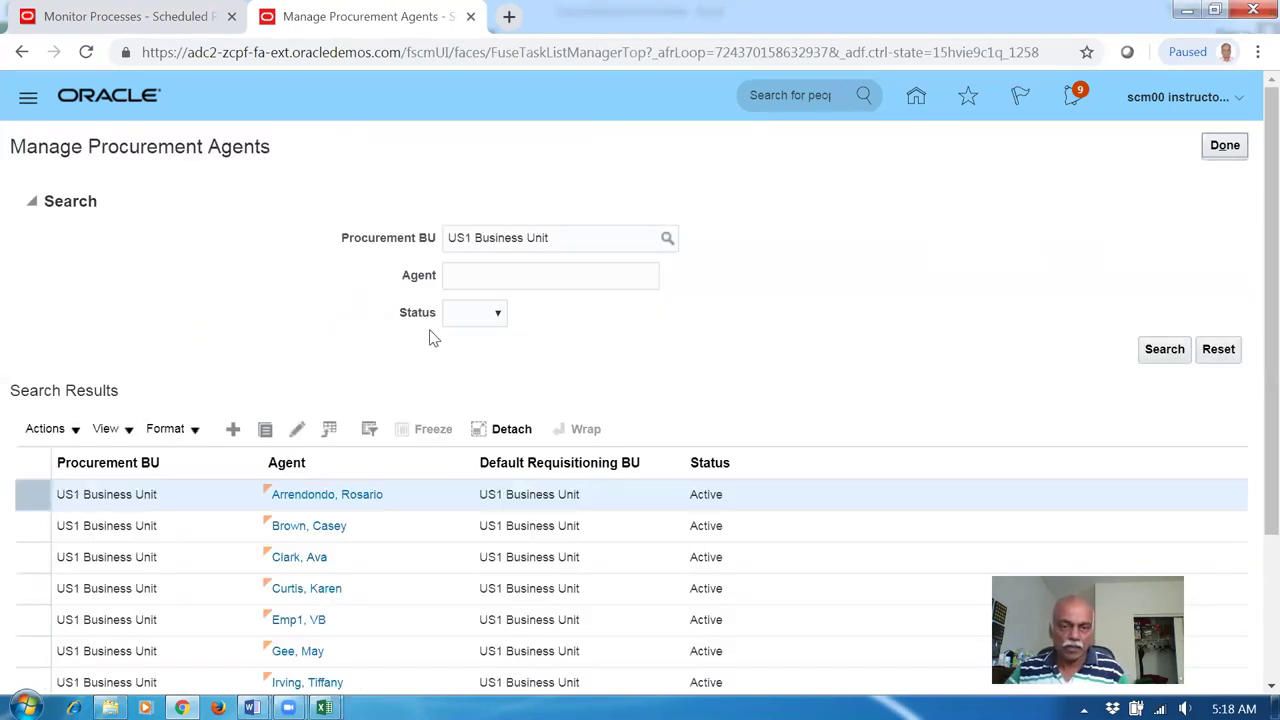
Search procurement agents for the instructor user, confirm the active US1 Business Unit row, and finish
click(496, 275)
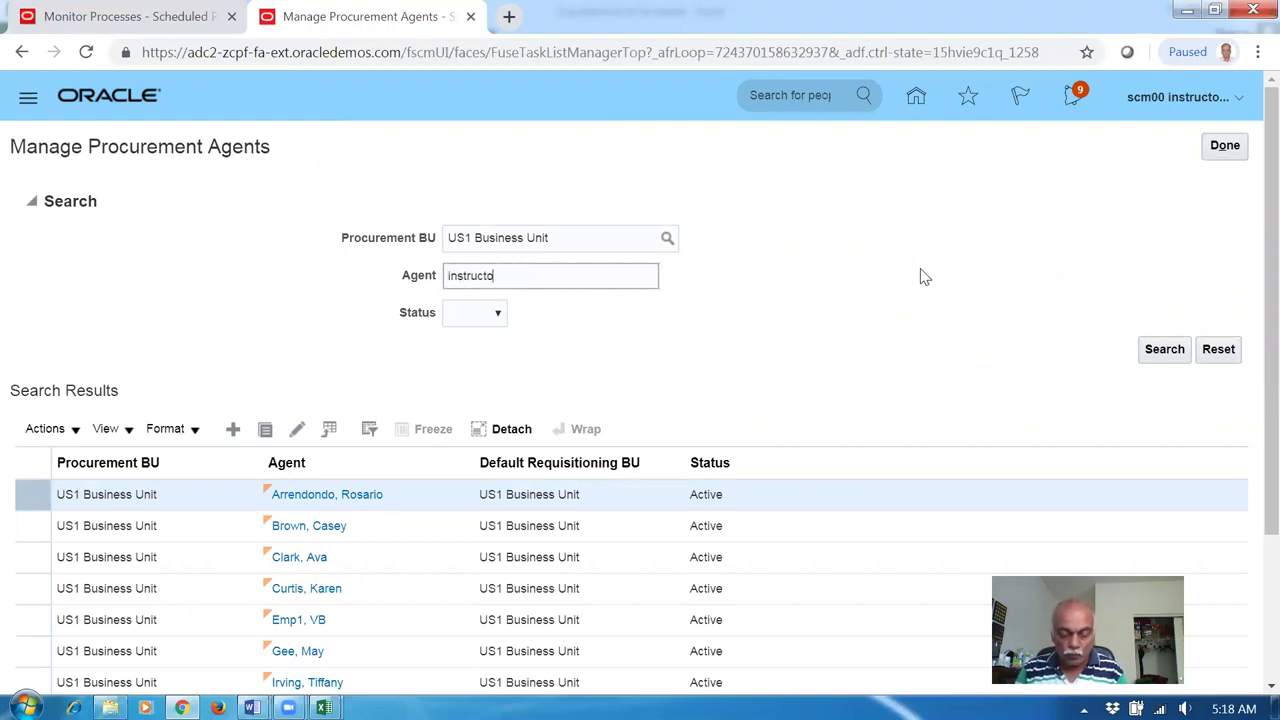
text(instructor, scm00)
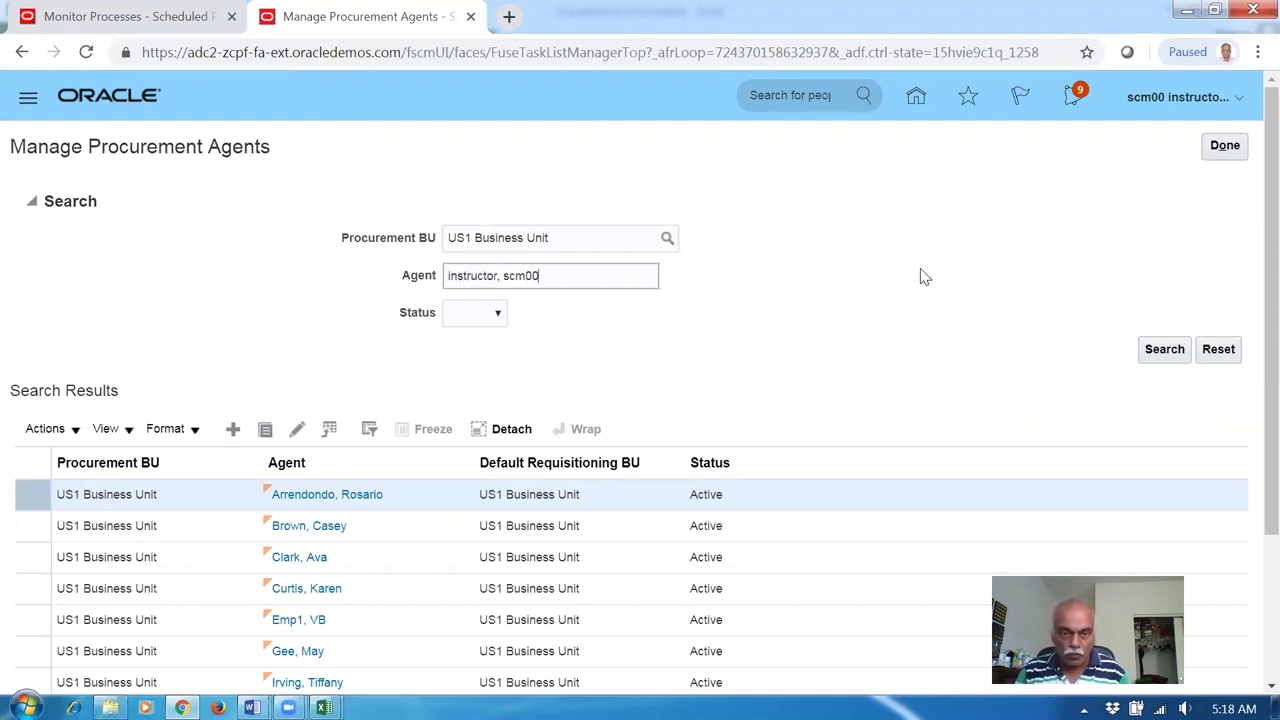
click(1163, 352)
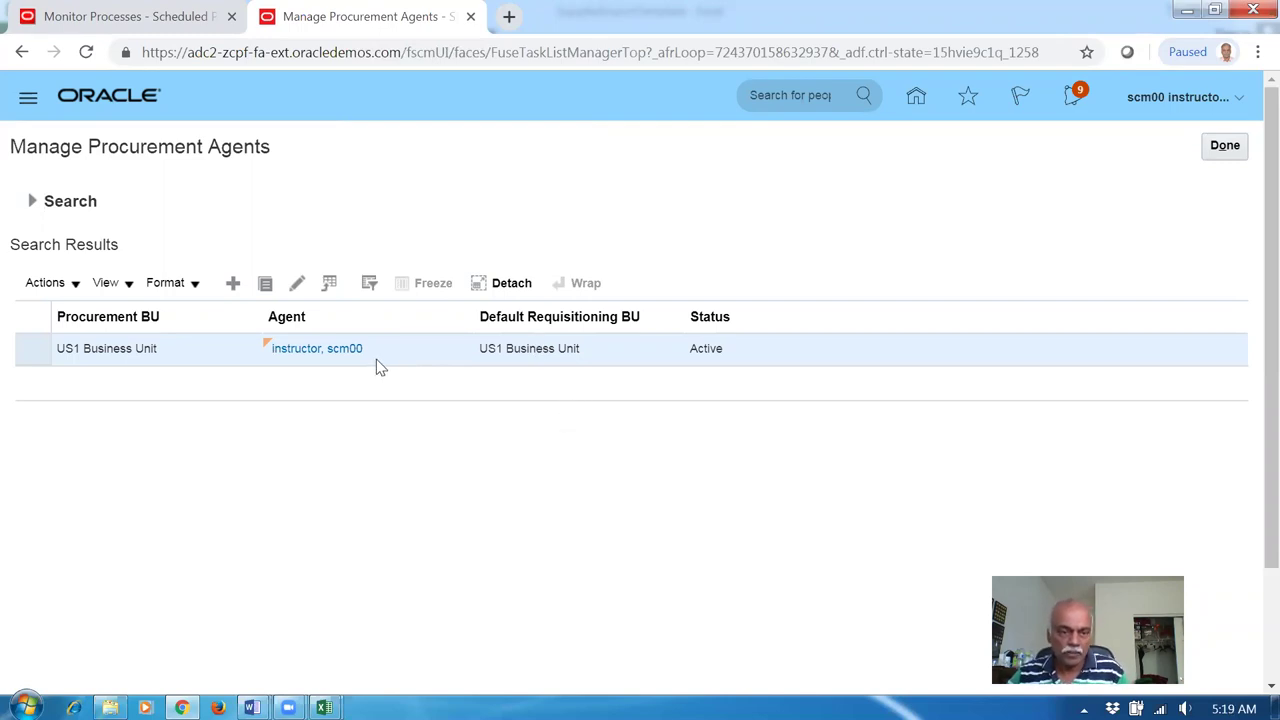
click(1224, 145)
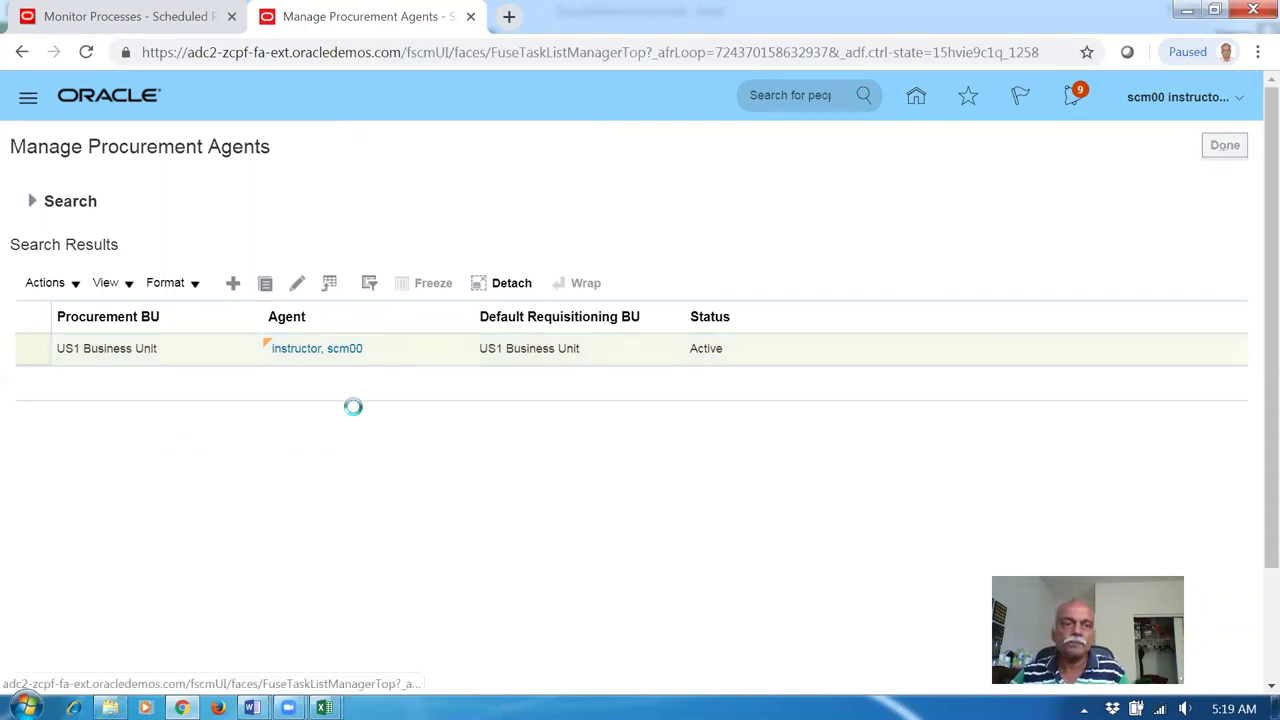
click(110, 707)
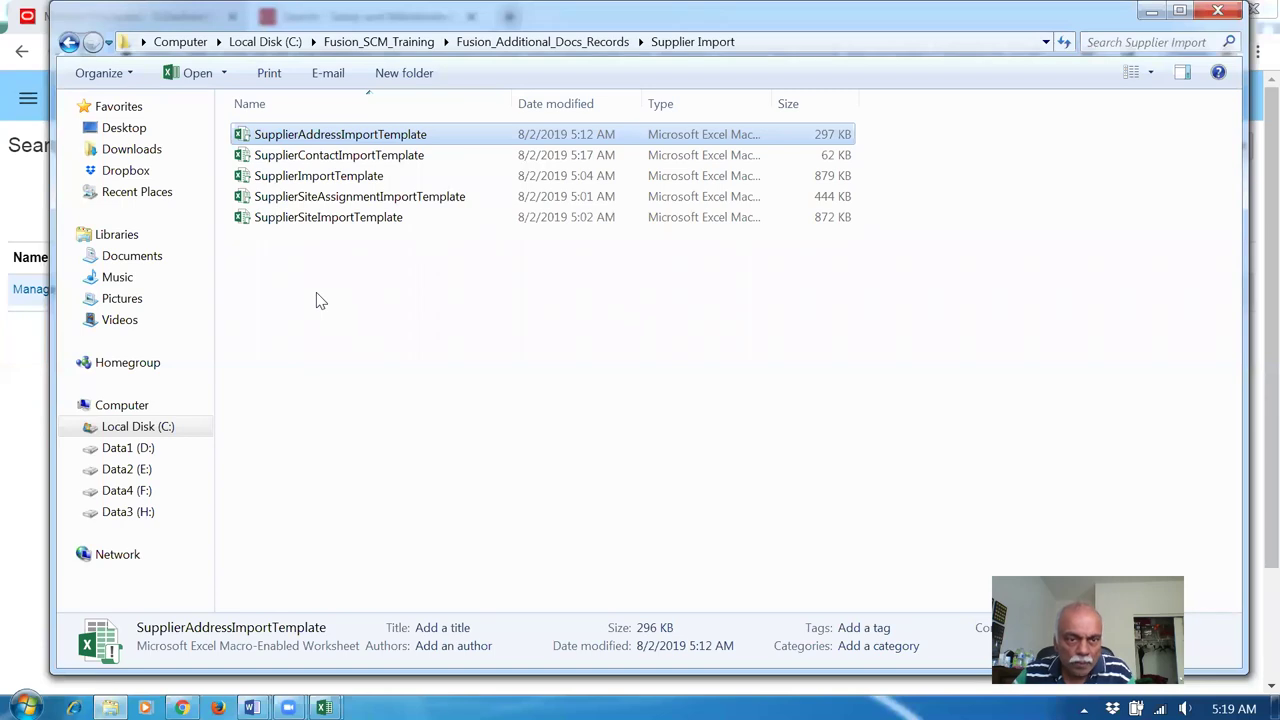
Look over the five templates and open SupplierSiteImportTemplate in Excel
click(313, 222)
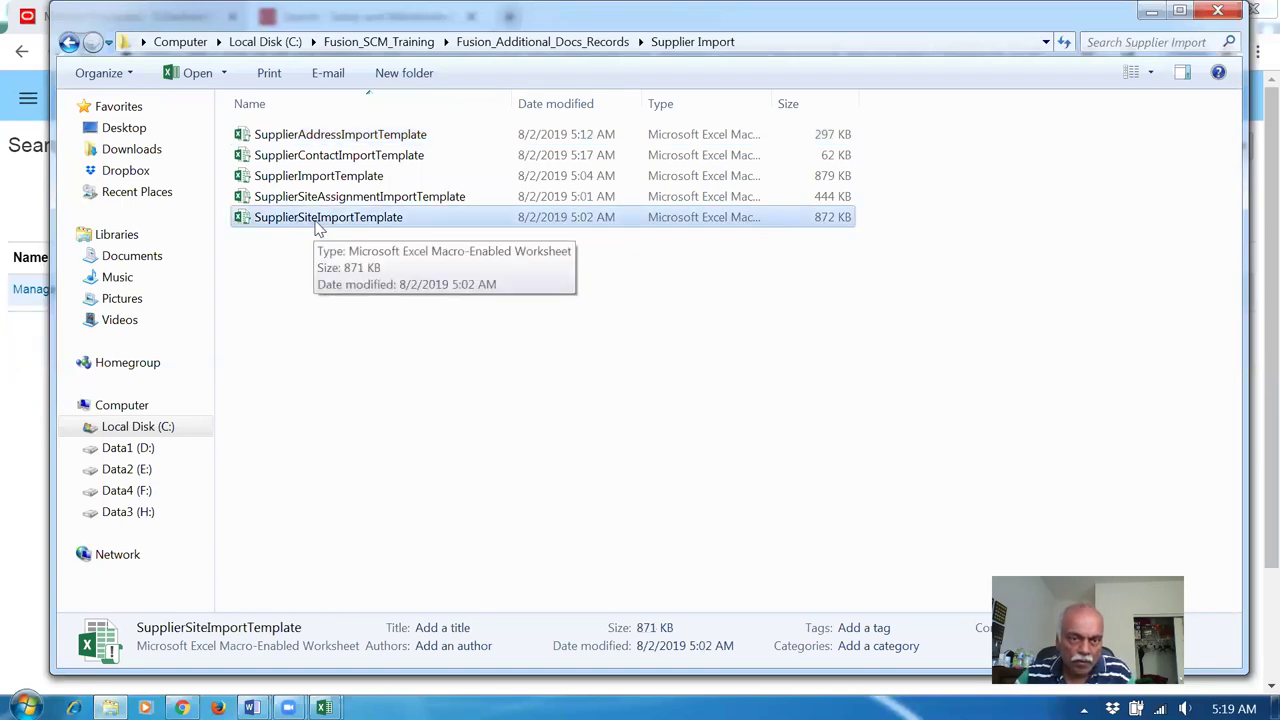
click(323, 179)
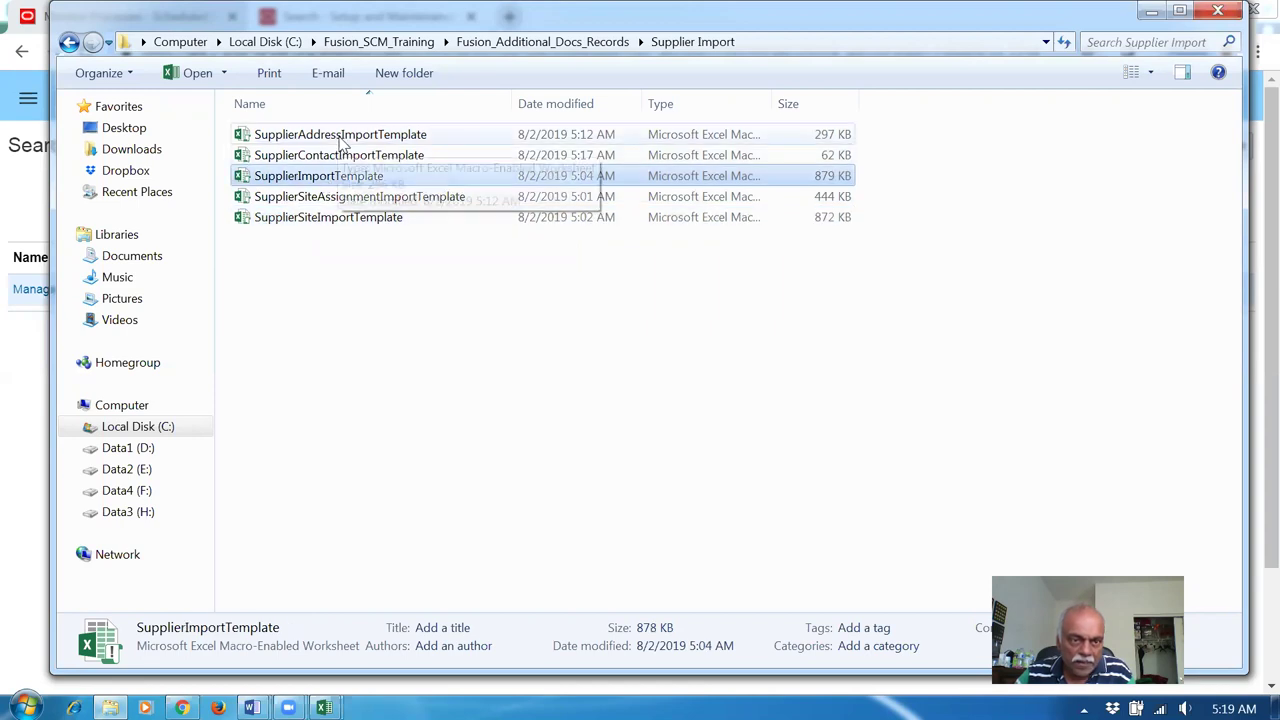
click(340, 140)
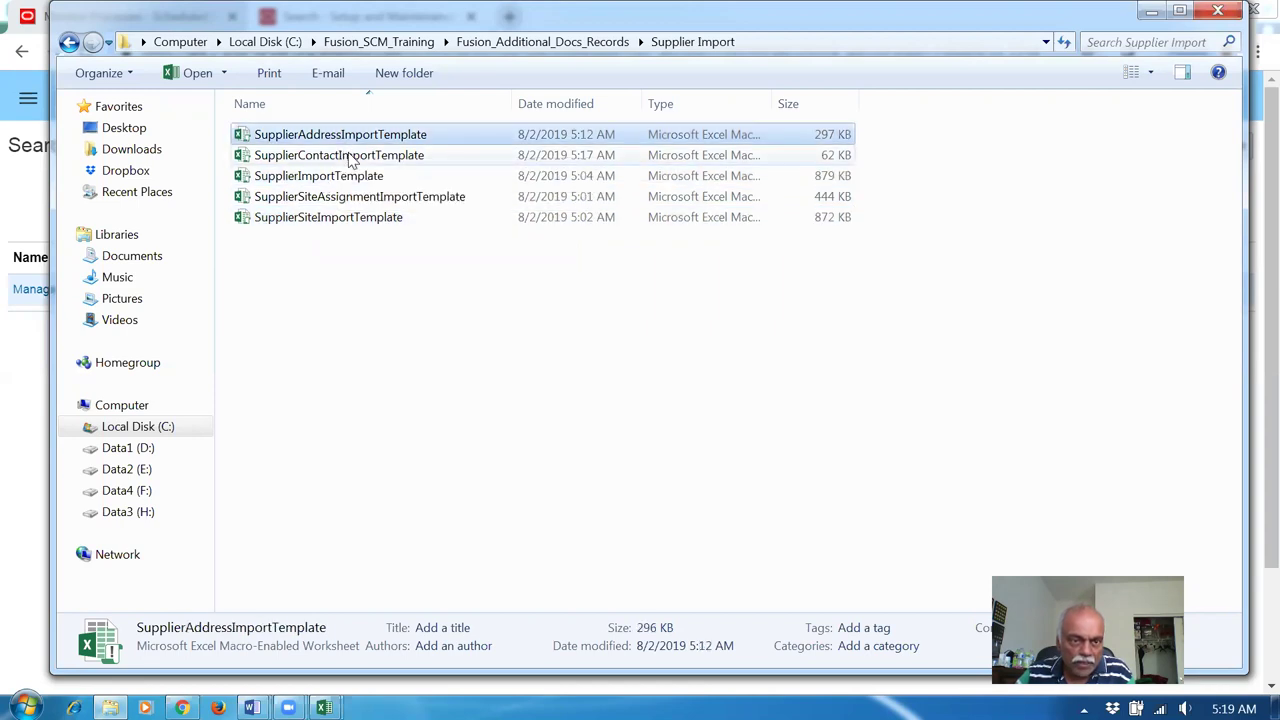
click(352, 158)
click(337, 222)
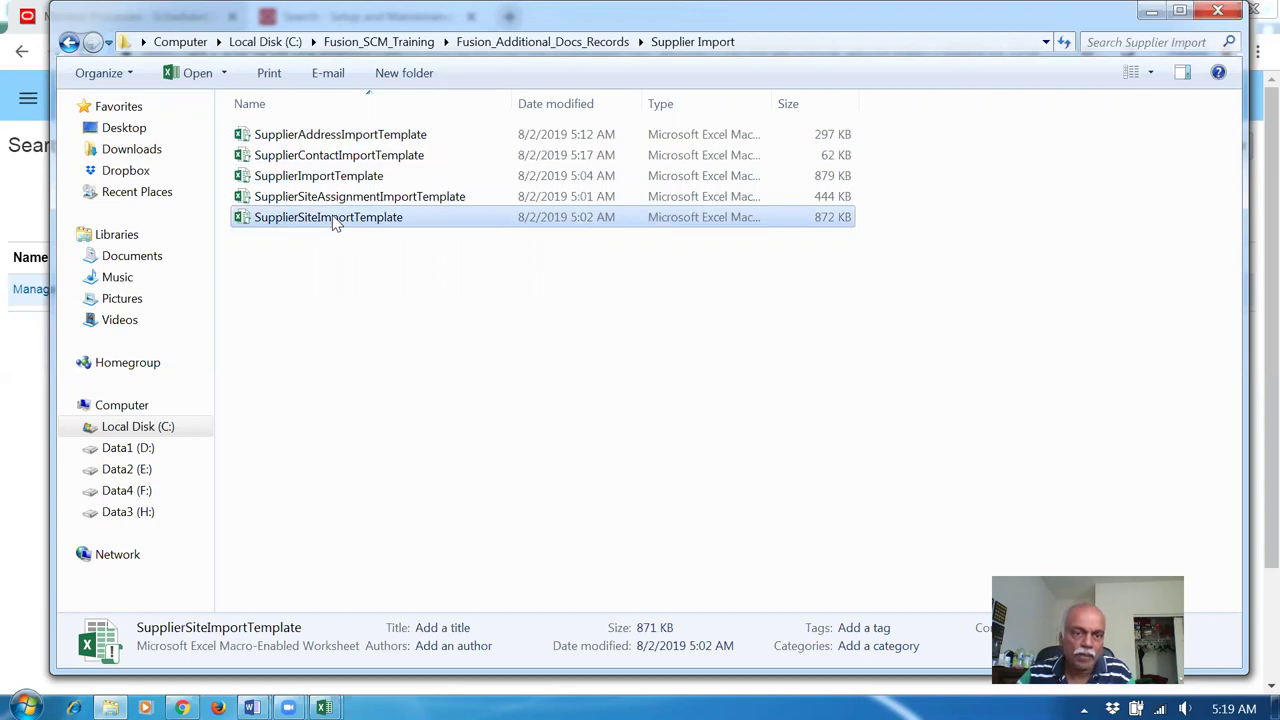
double_click(337, 222)
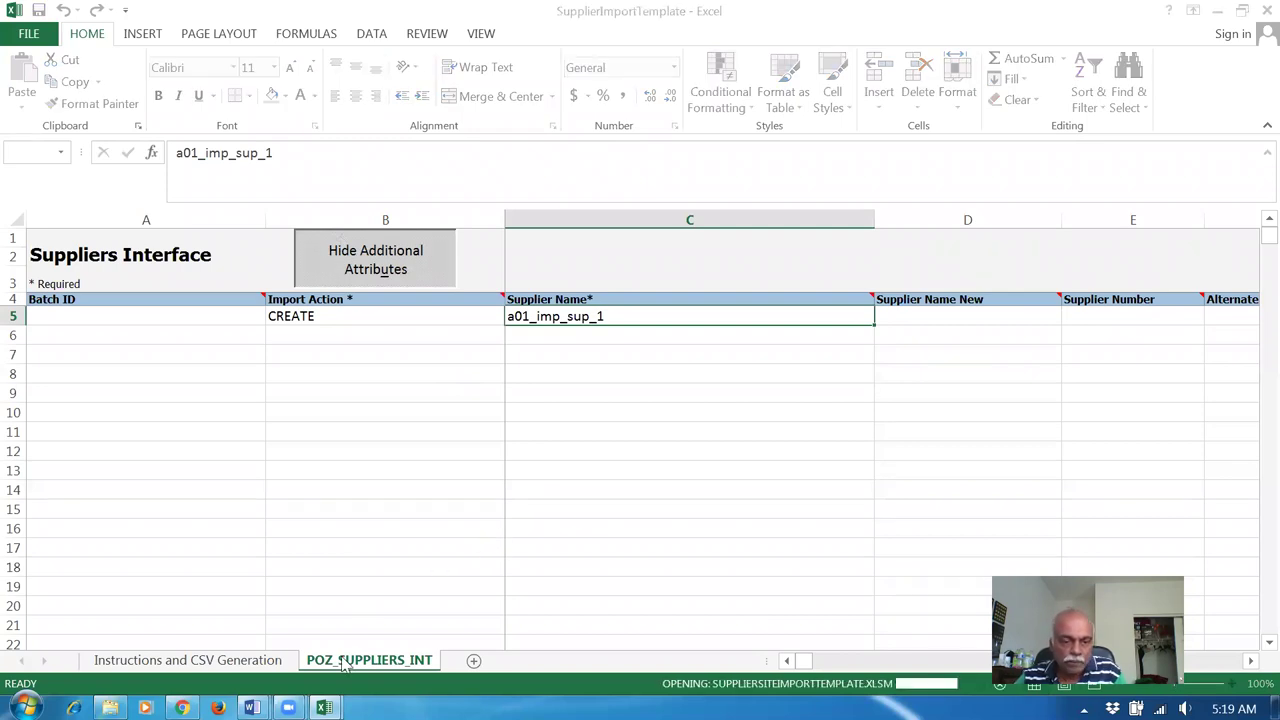
Restore the SupplierSiteImportTemplate window, enable editing and maximize it
mouse_move(323, 707)
right_click(503, 618)
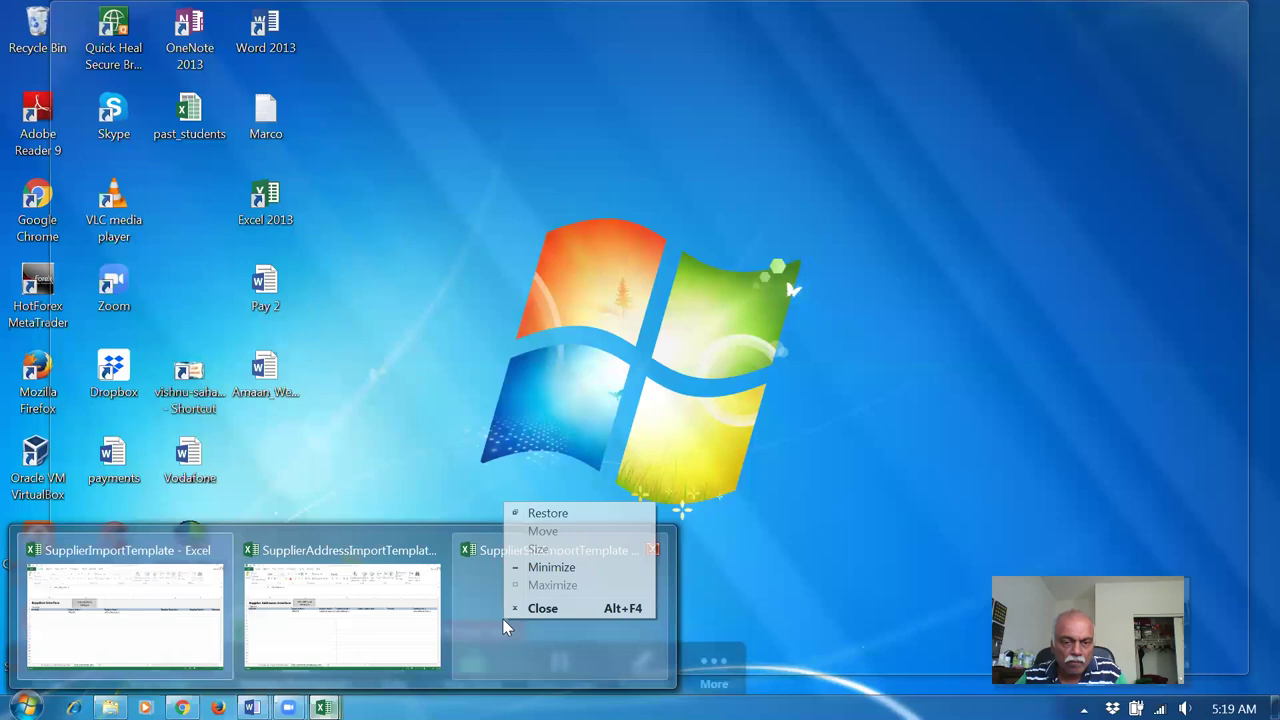
click(540, 512)
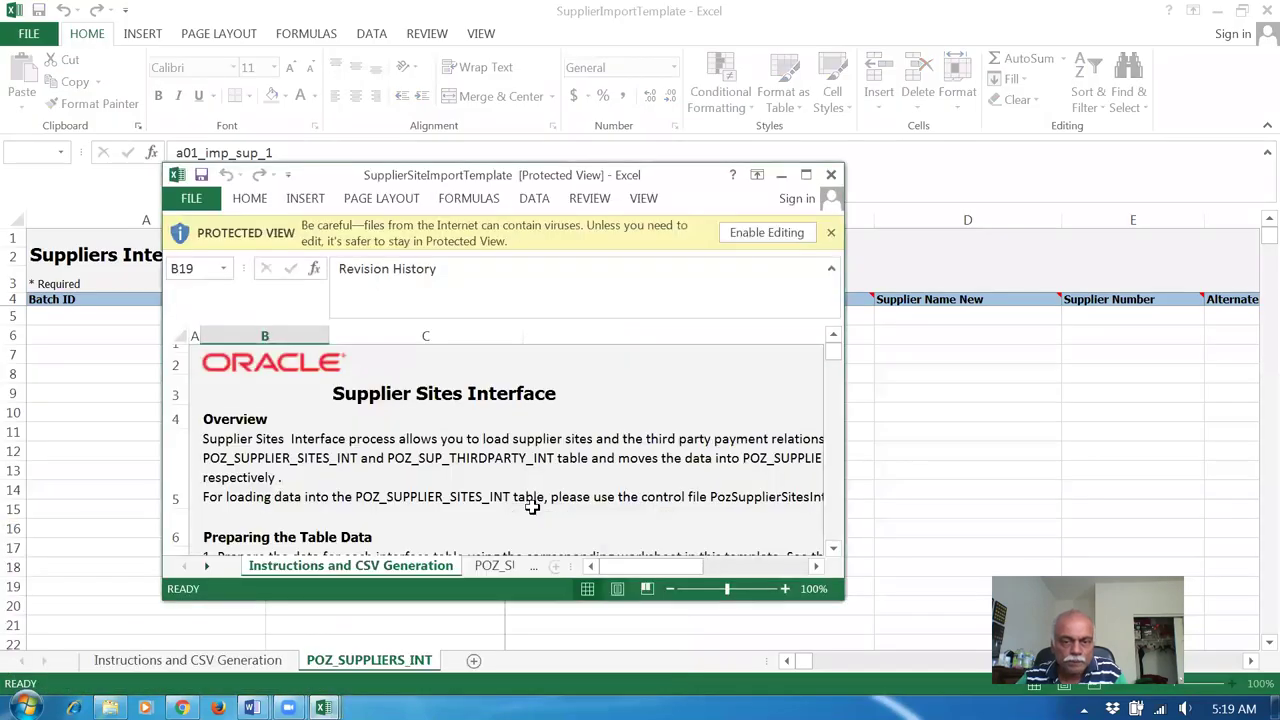
click(772, 232)
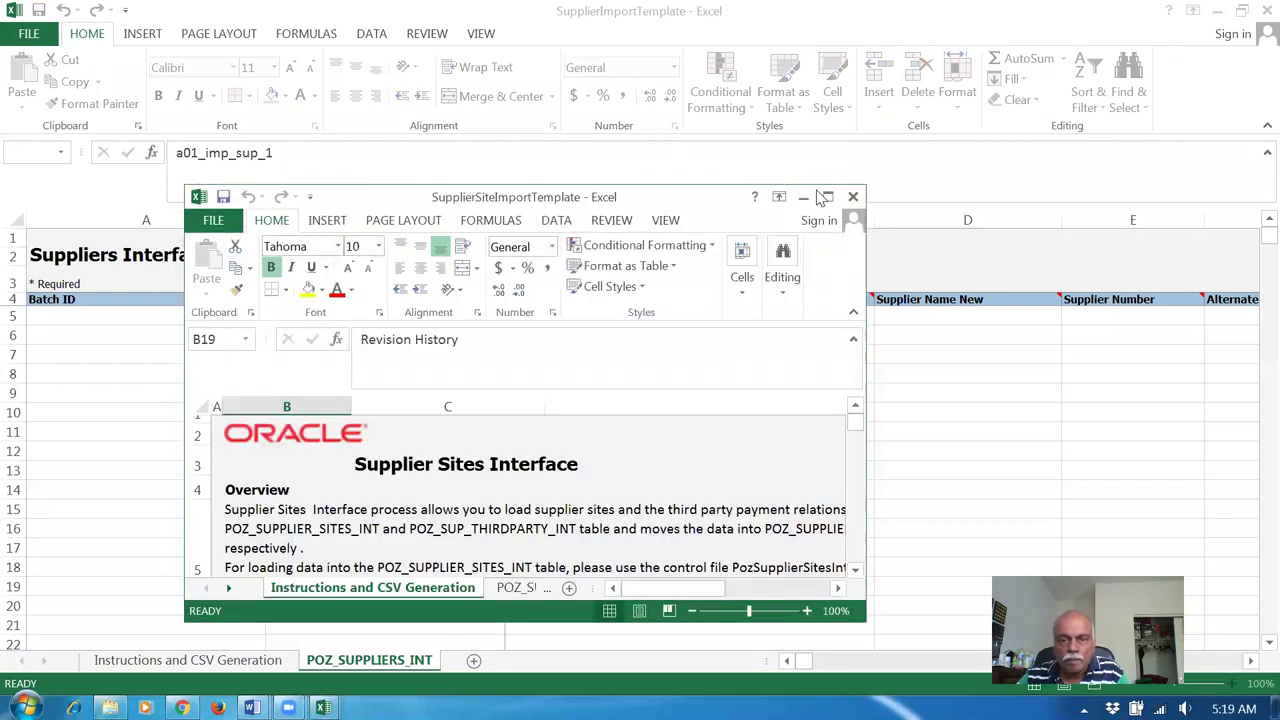
click(826, 196)
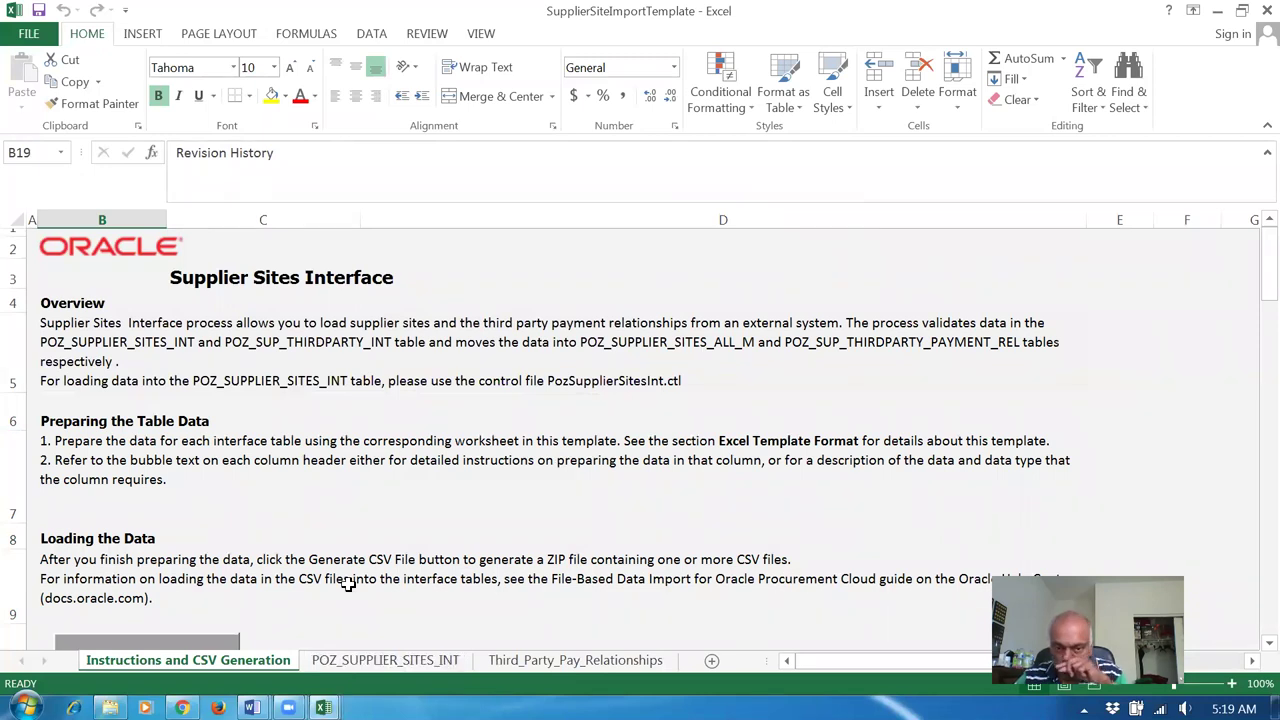
Clear row 6 (the UPDATE Paris site) on the POZ_SUPPLIER_SITES_INT sheet
click(360, 664)
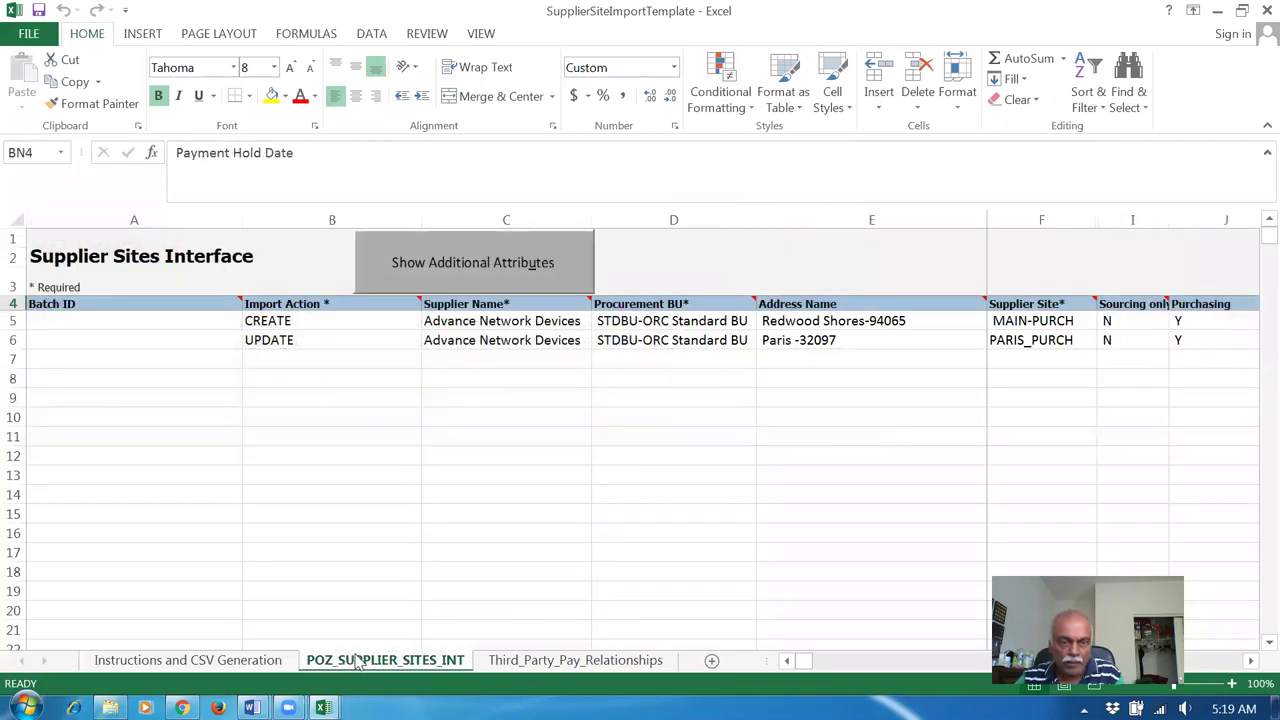
click(15, 340)
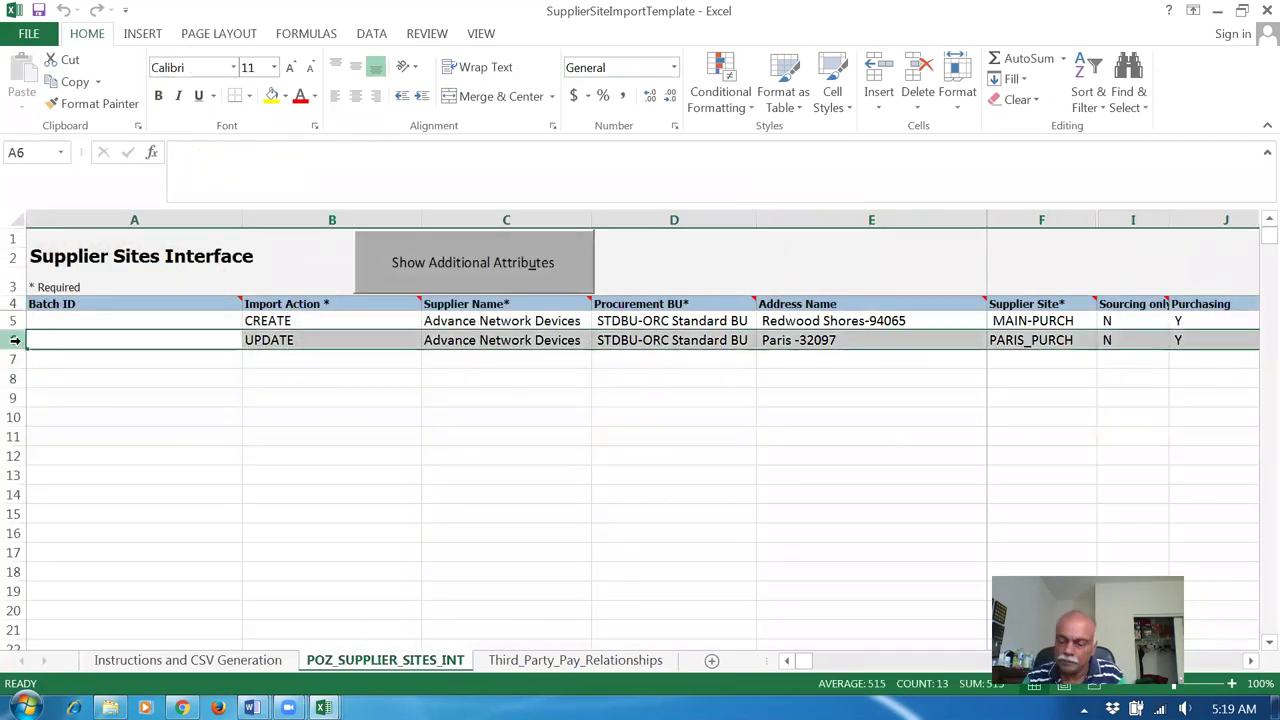
key(Delete)
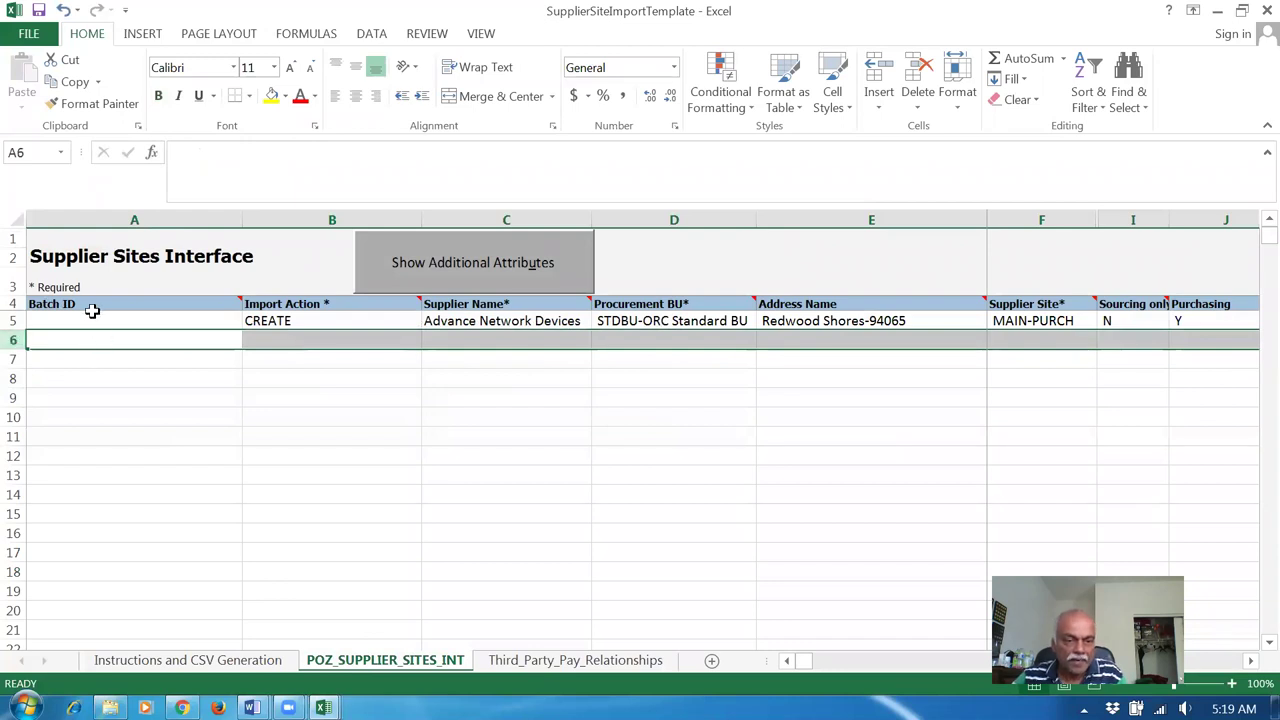
click(92, 318)
click(307, 327)
click(443, 340)
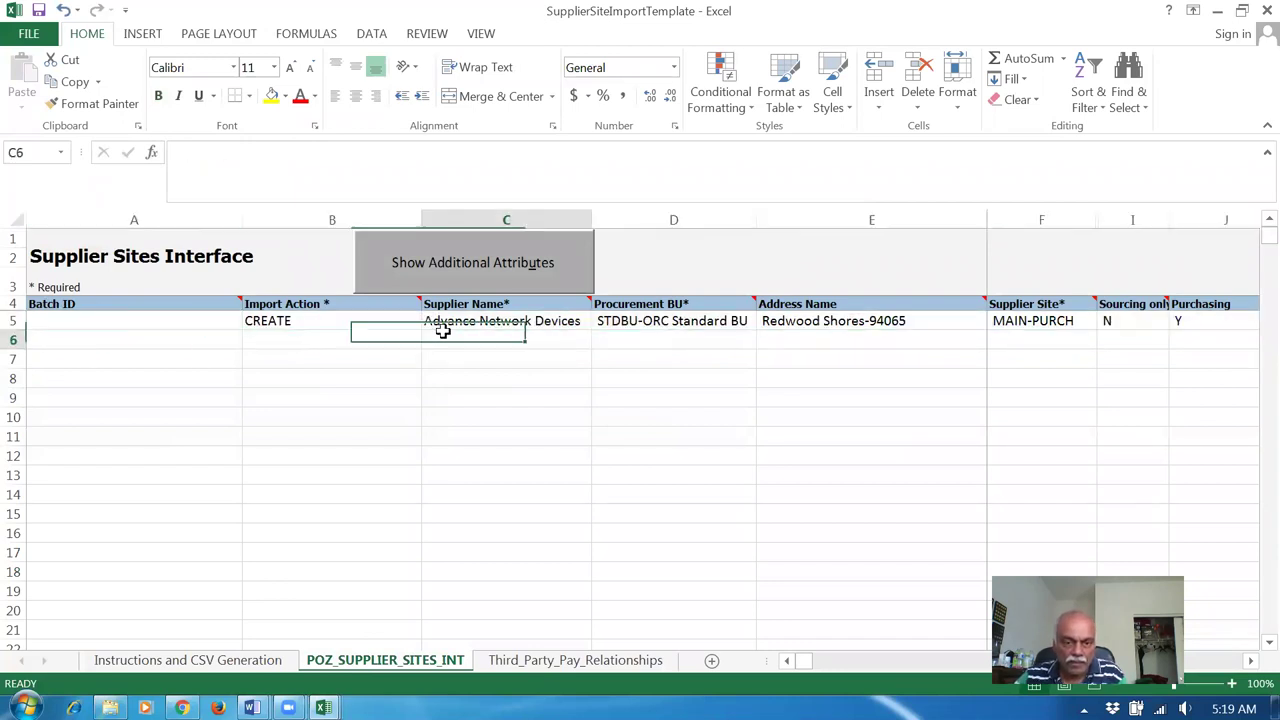
In SupplierAddressImportTemplate, delete the supplier name Advance Network Devices from C5
mouse_move(338, 708)
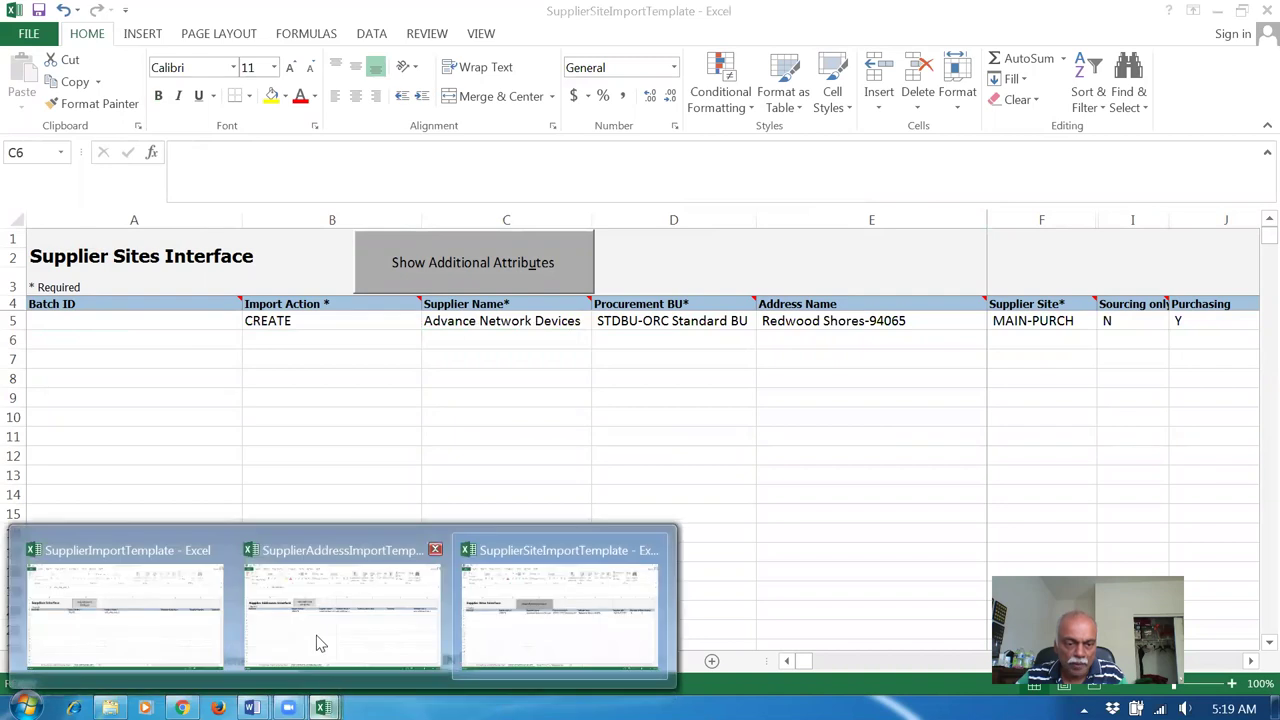
click(318, 615)
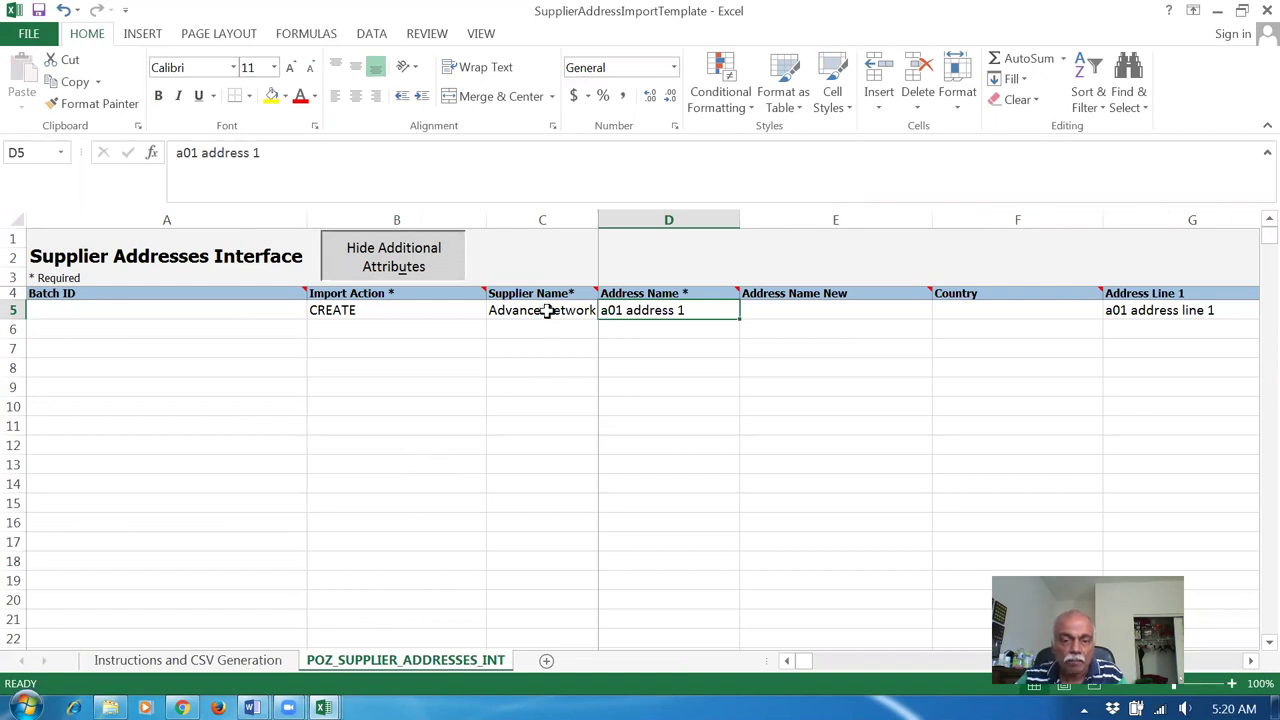
click(547, 311)
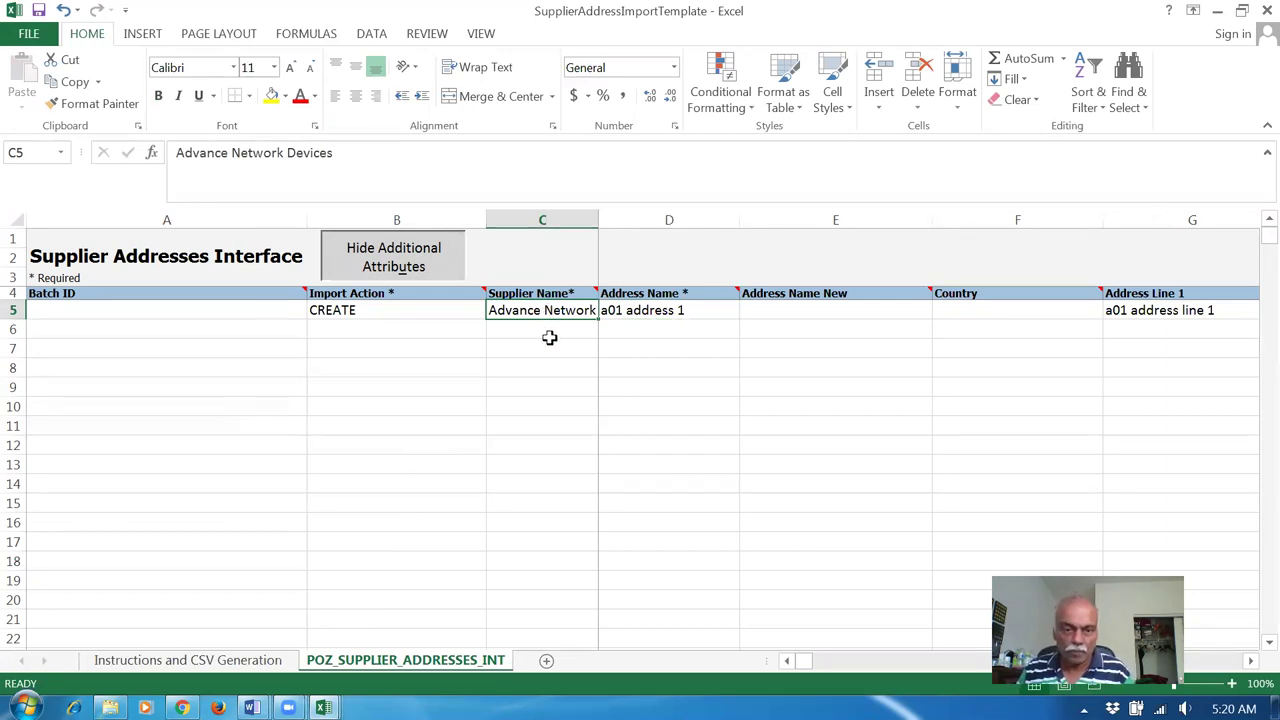
key(Delete)
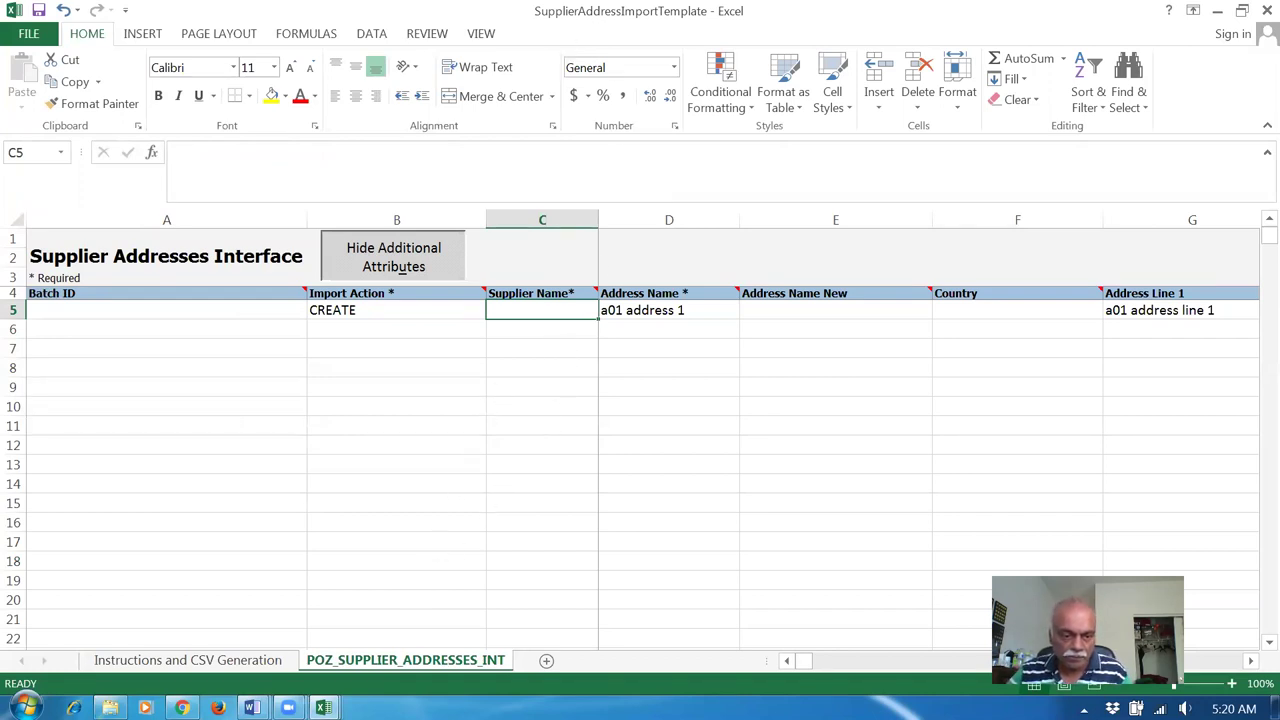
click(323, 707)
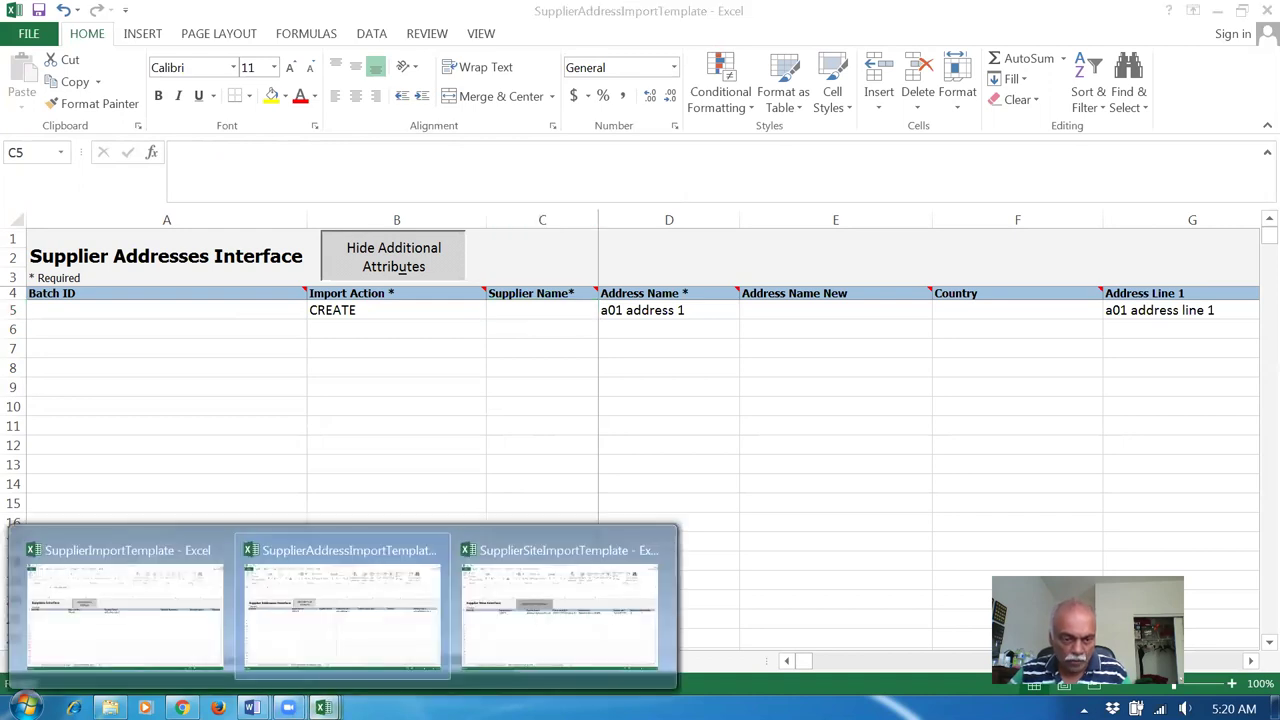
Copy C5 from SupplierImportTemplate into C5 of the site template and save it
click(200, 648)
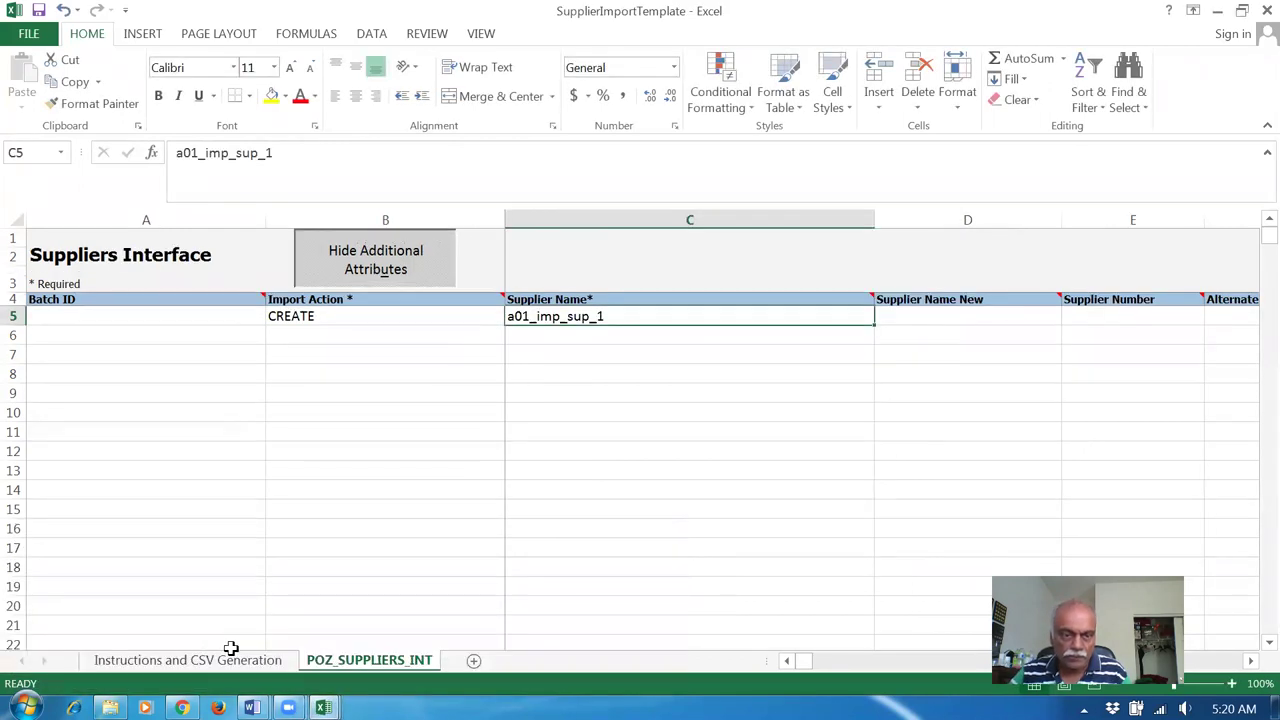
key(ctrl+c)
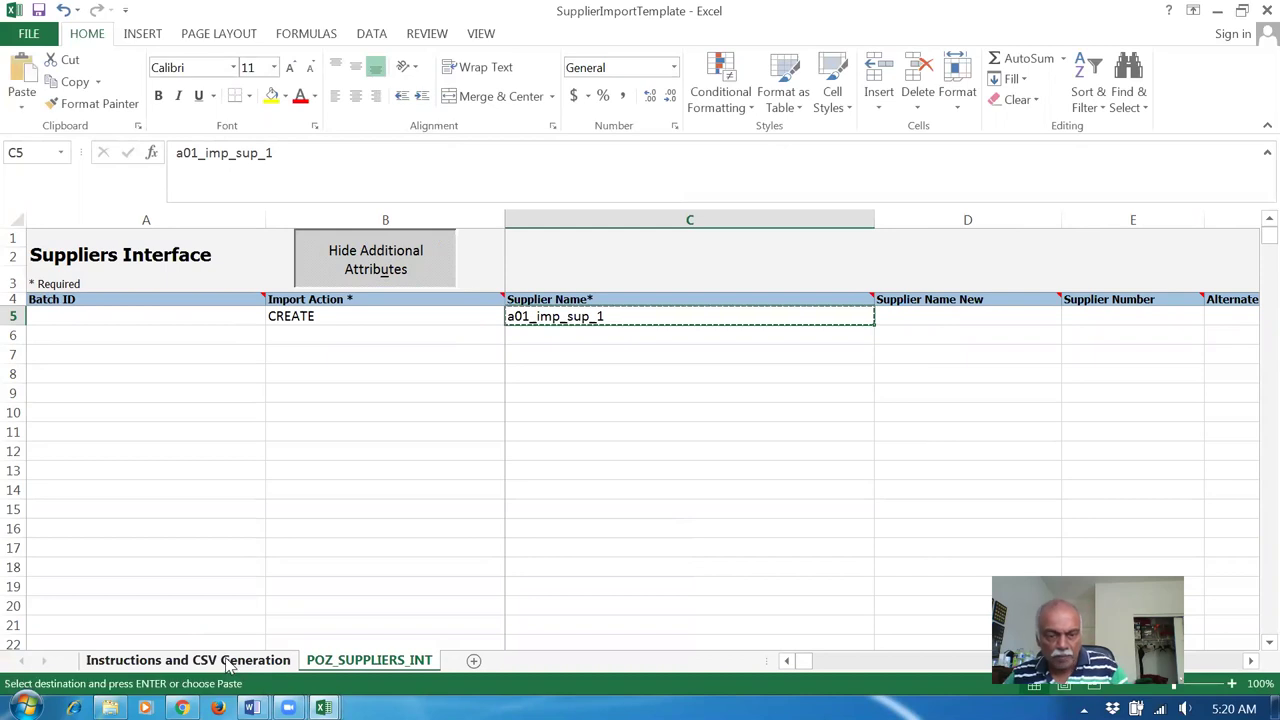
click(323, 707)
click(560, 632)
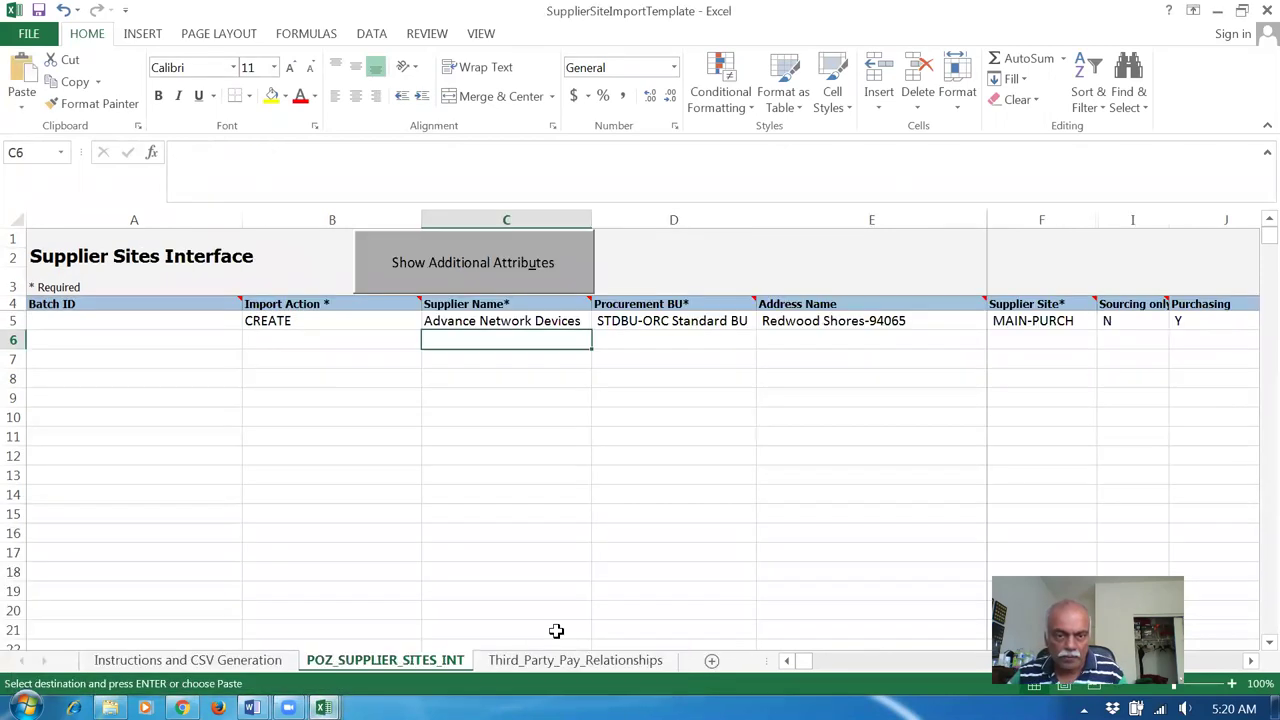
click(486, 324)
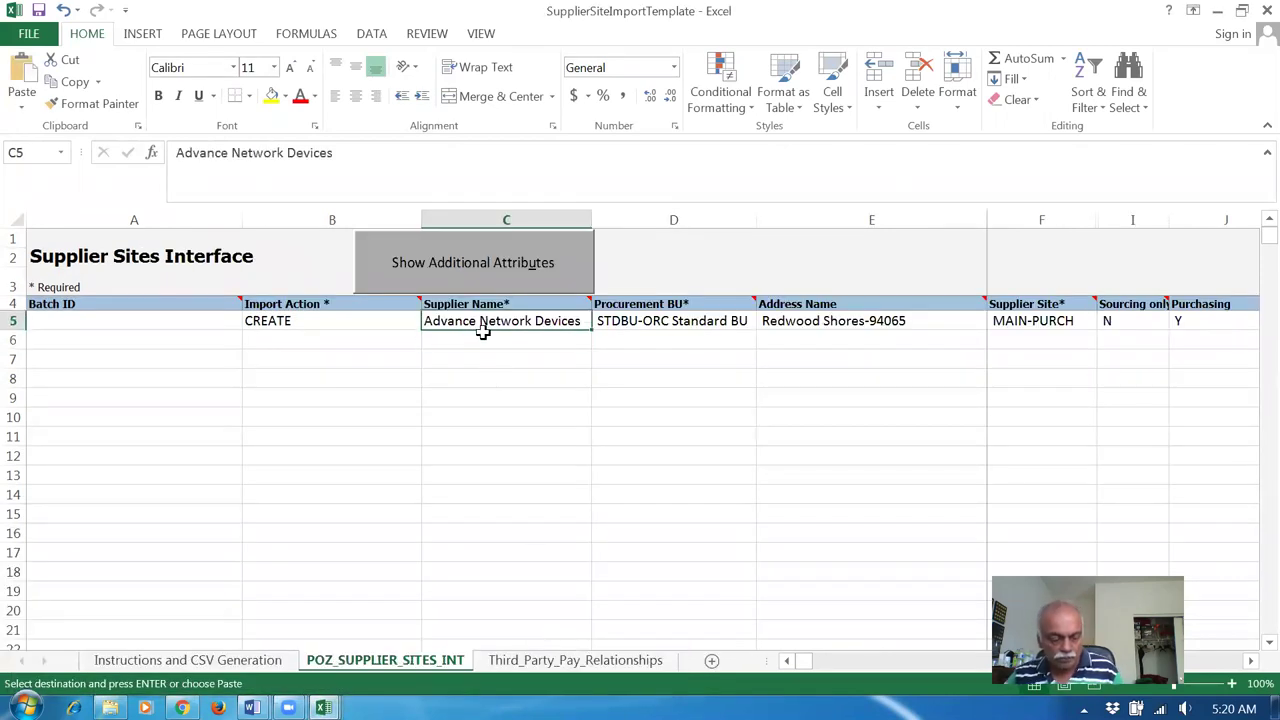
key(ctrl+v)
click(504, 419)
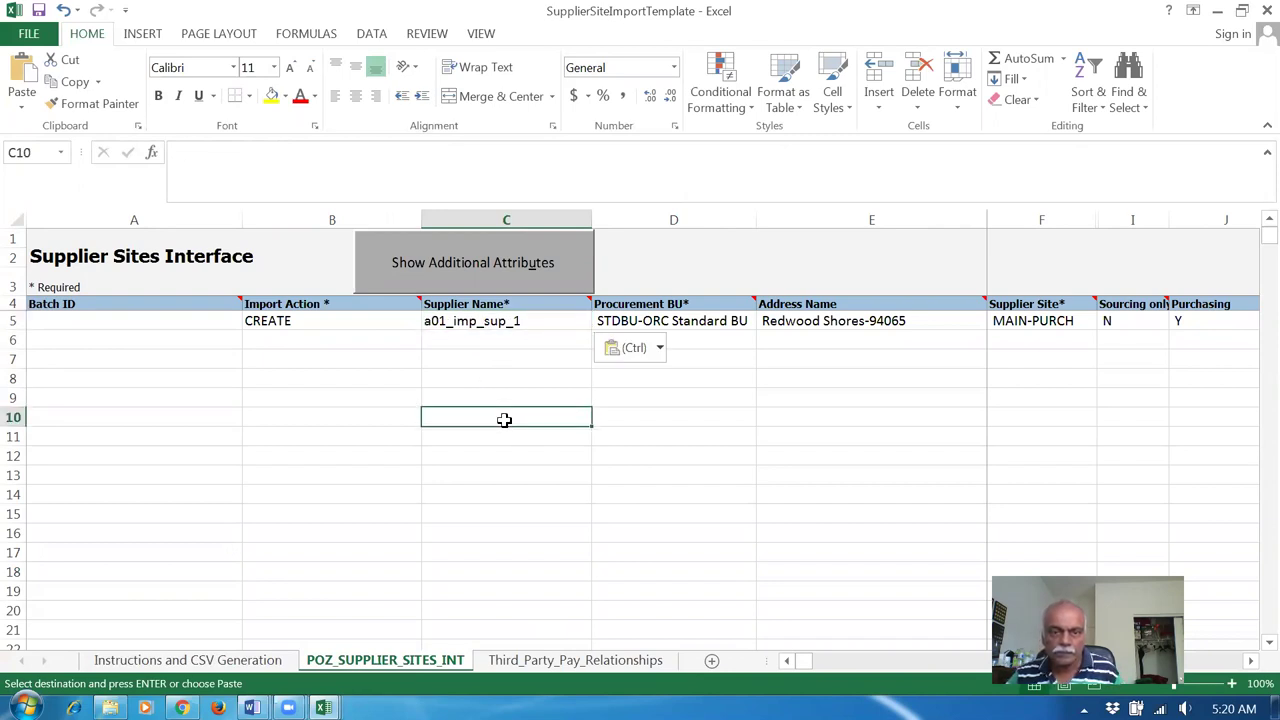
key(ctrl+s)
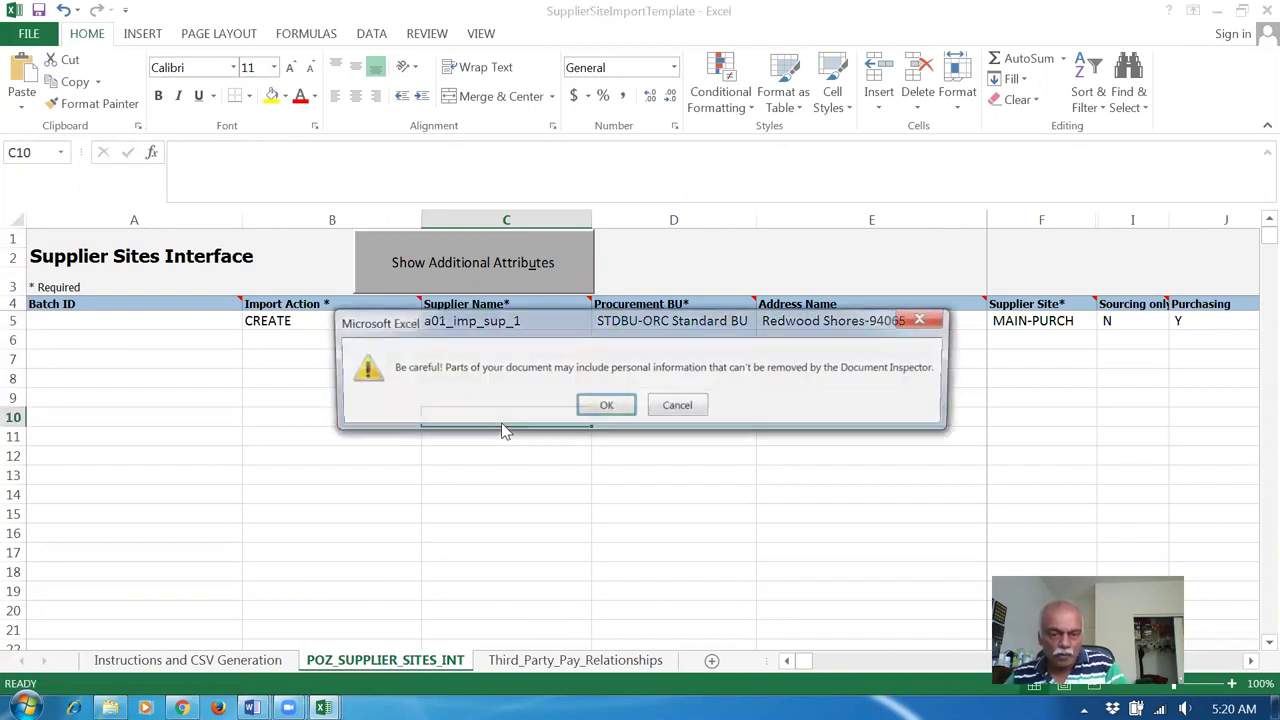
click(605, 404)
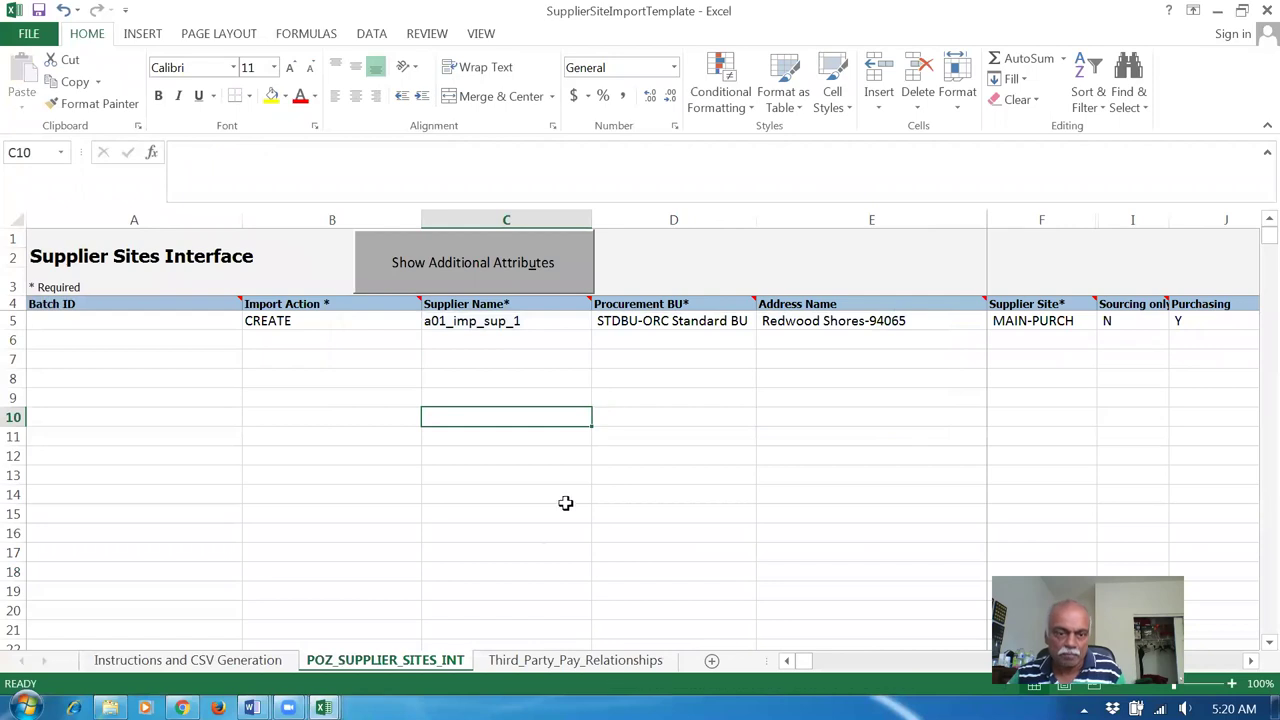
Paste a01_imp_sup_1 into C5 of the address template and save it
mouse_move(323, 707)
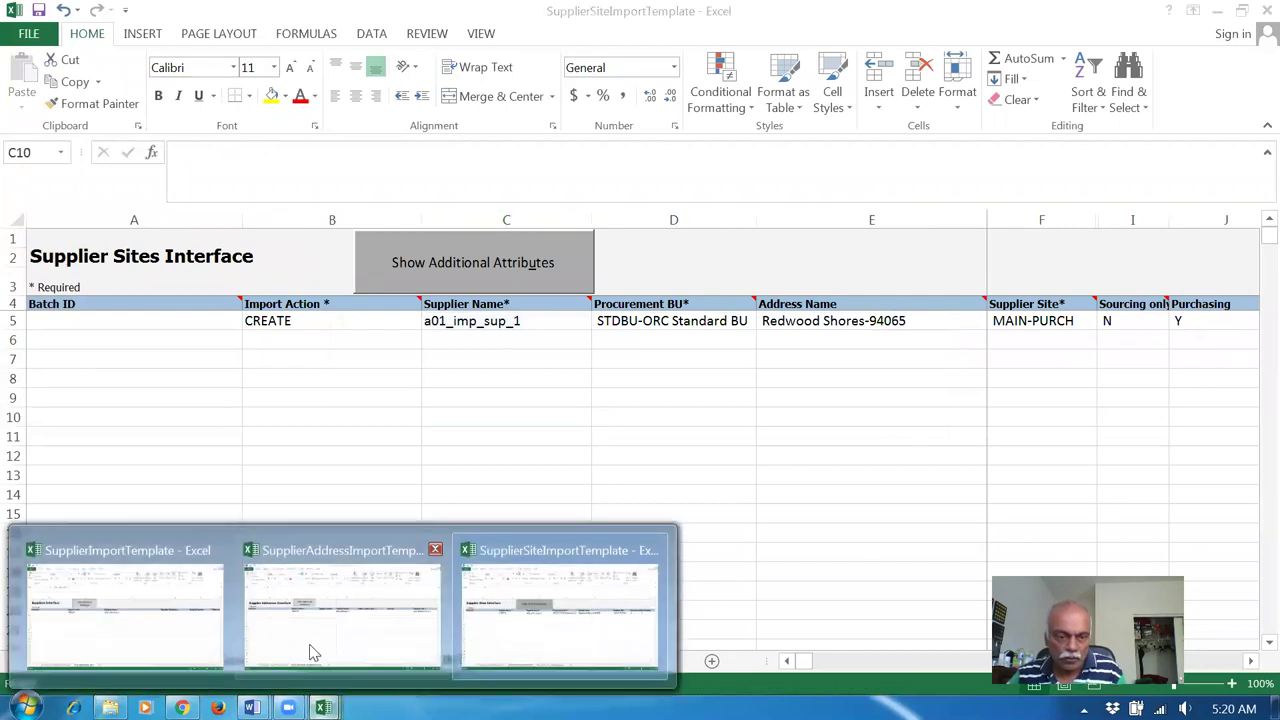
click(311, 649)
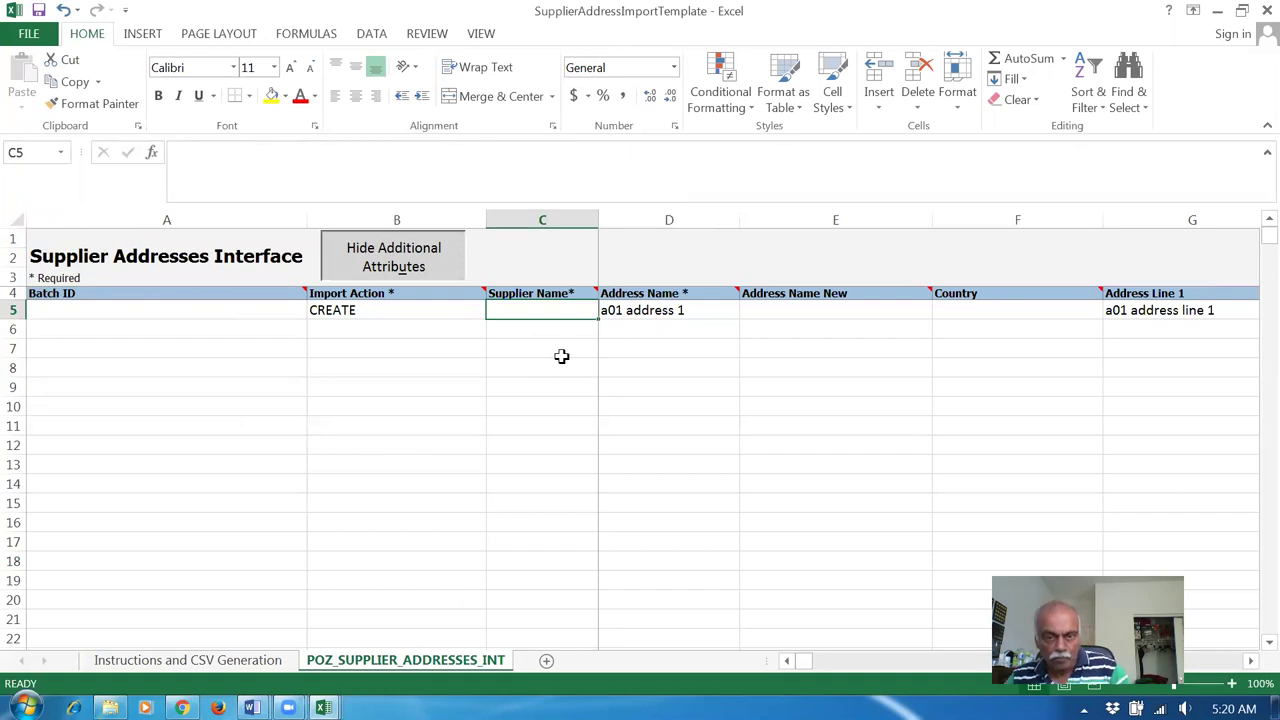
click(323, 707)
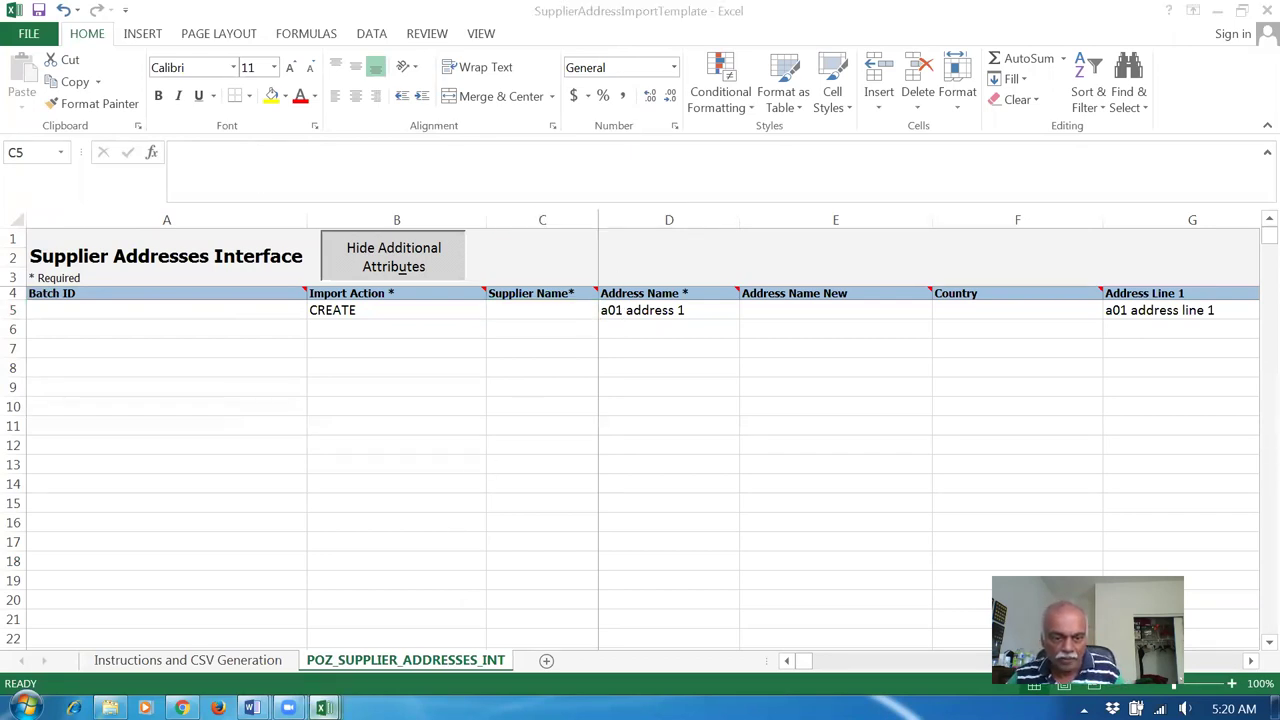
click(190, 662)
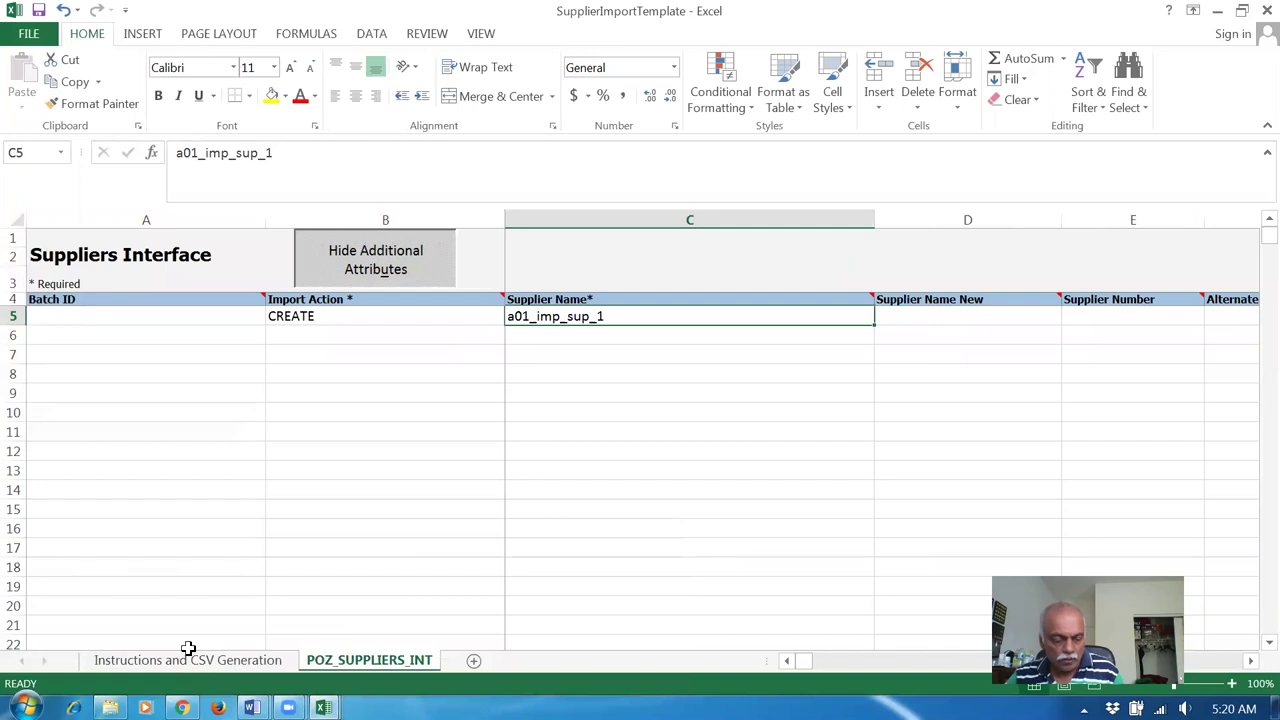
key(ctrl+c)
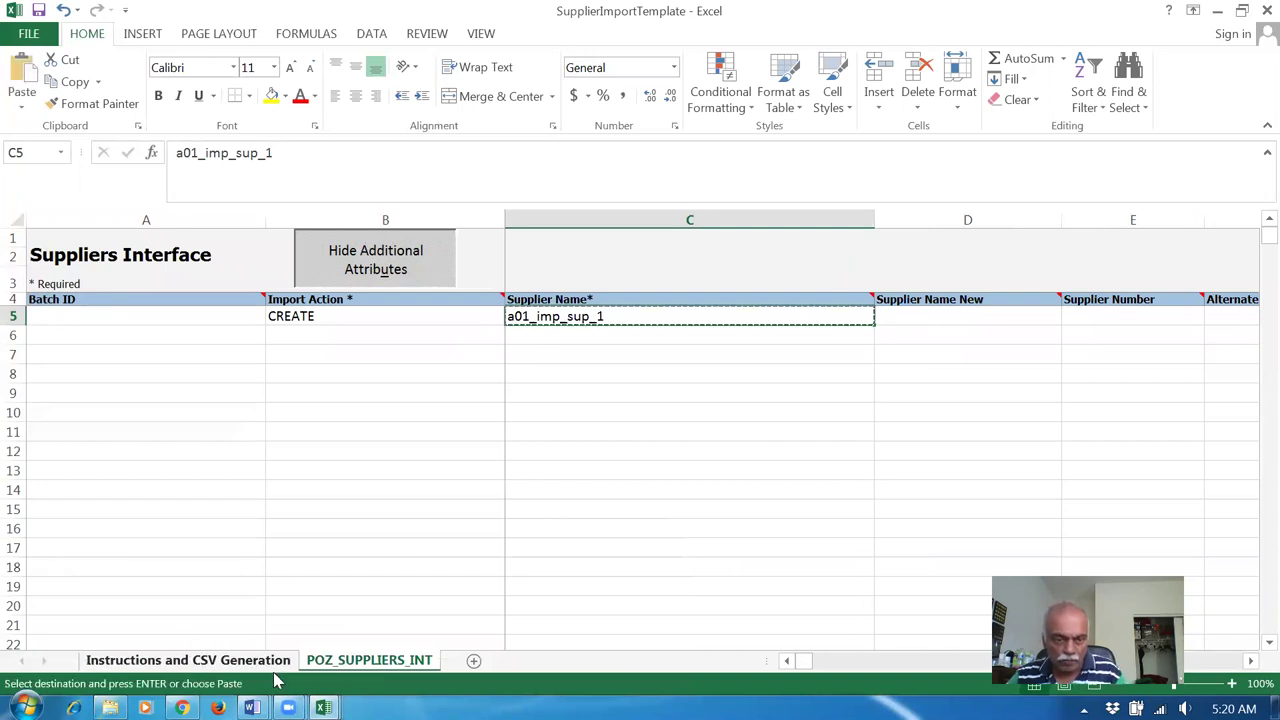
click(323, 707)
click(334, 663)
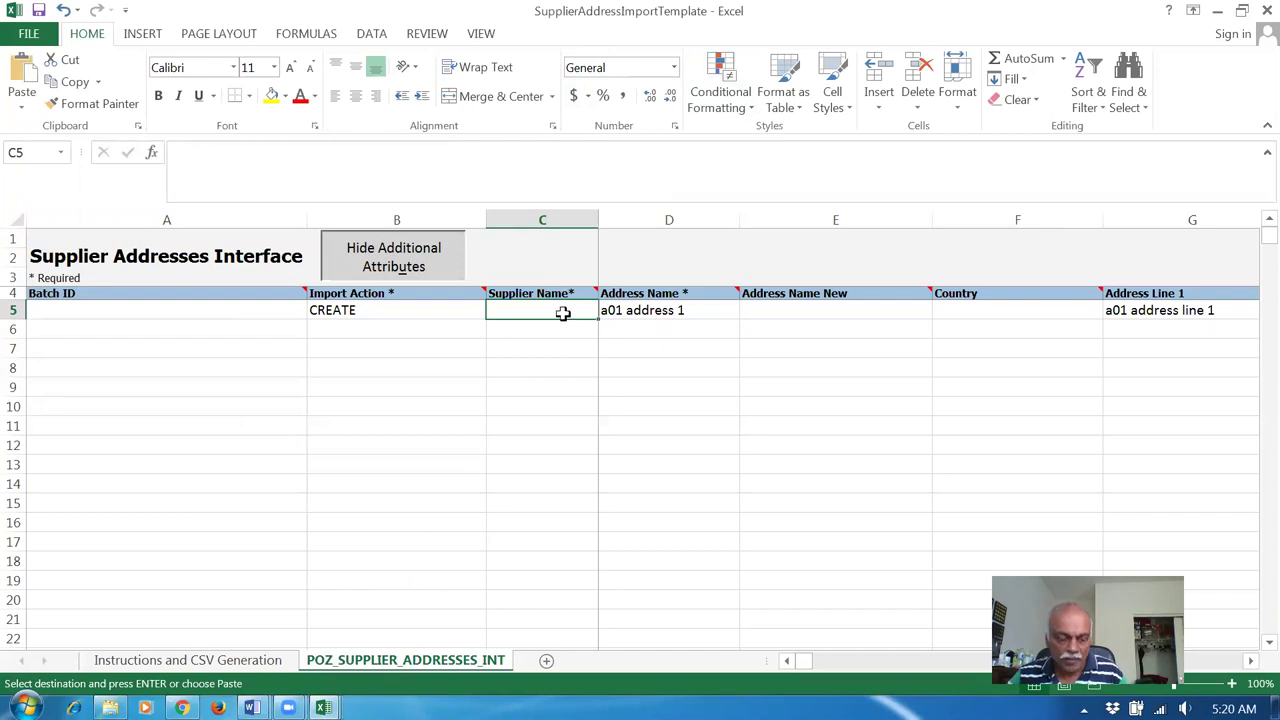
key(ctrl+v)
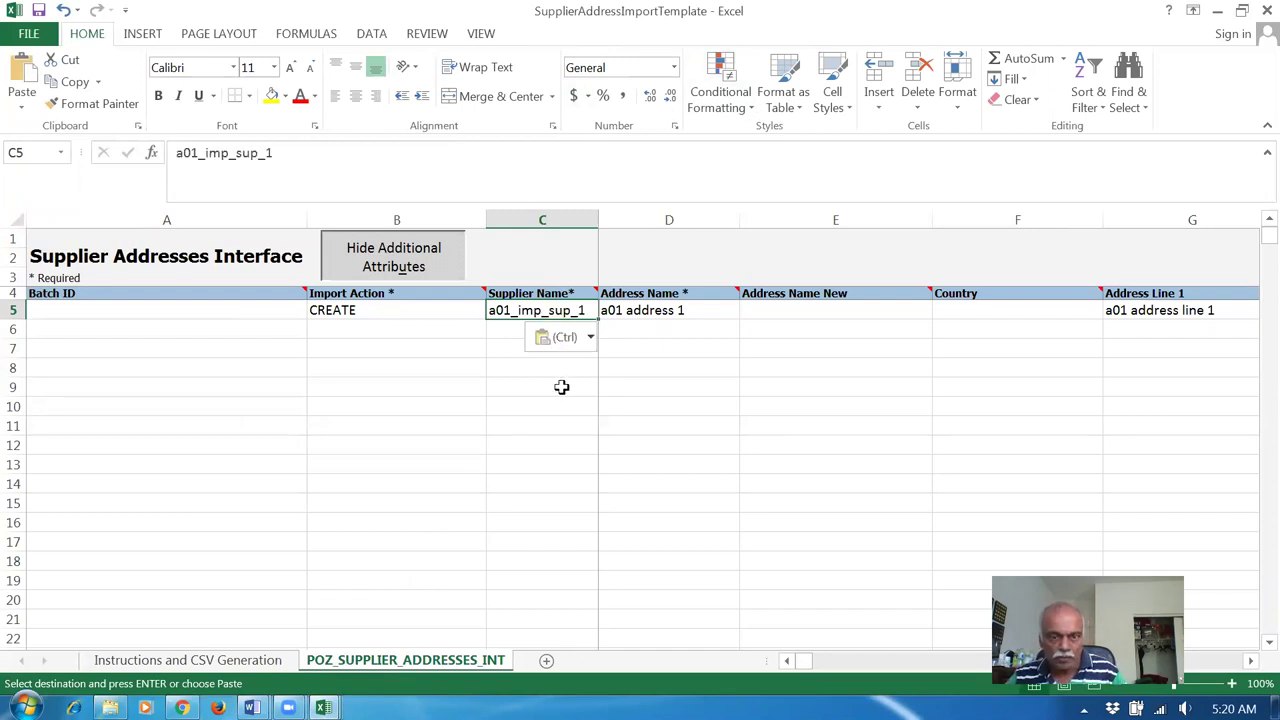
key(Tab)
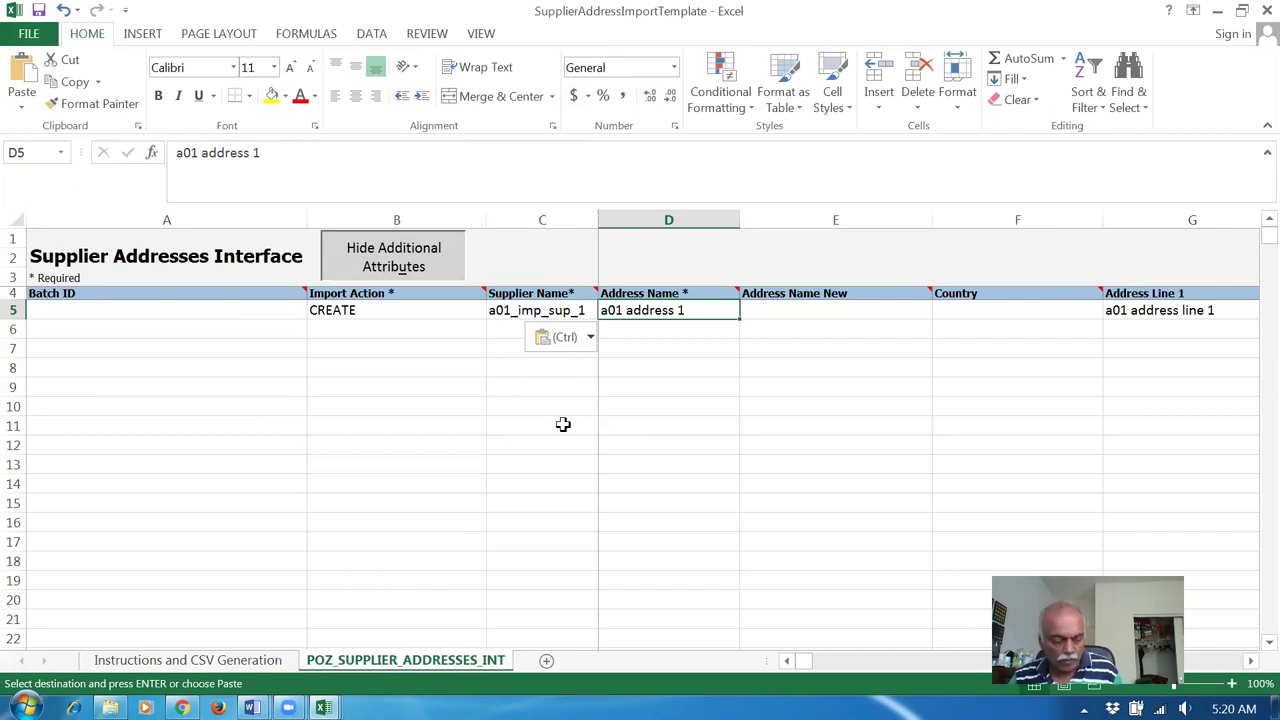
key(ctrl+s)
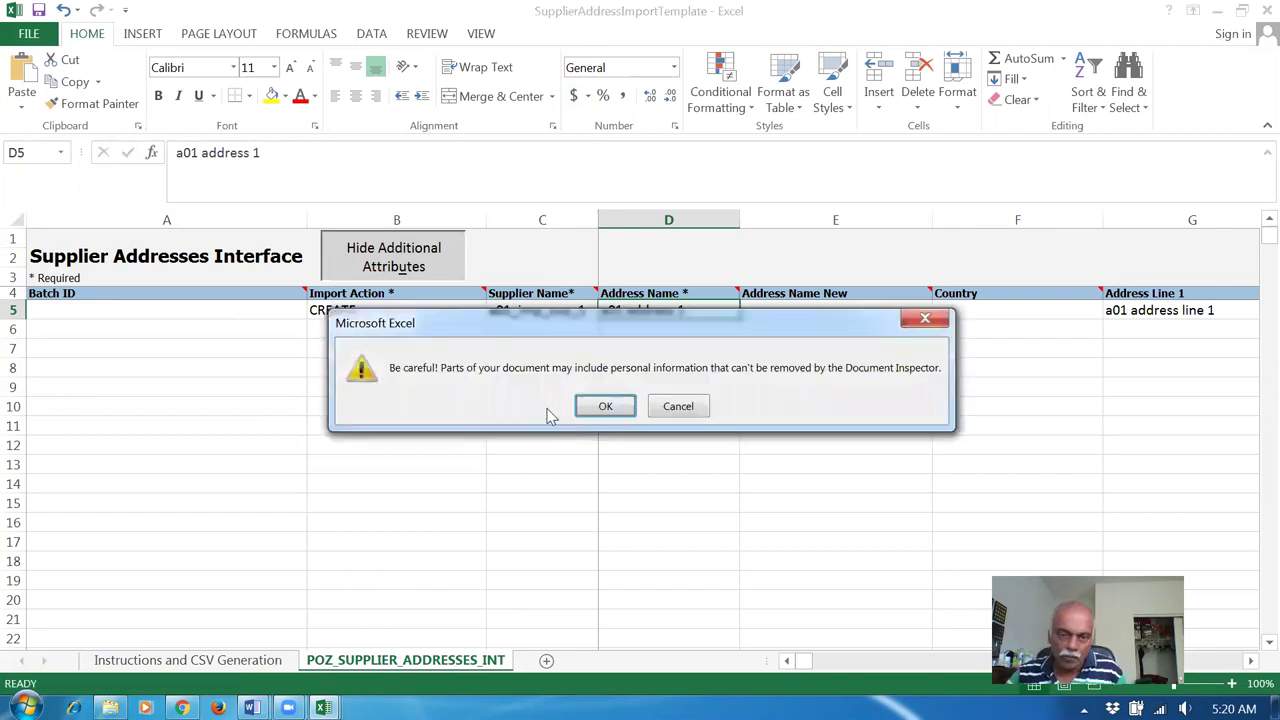
click(590, 406)
click(560, 443)
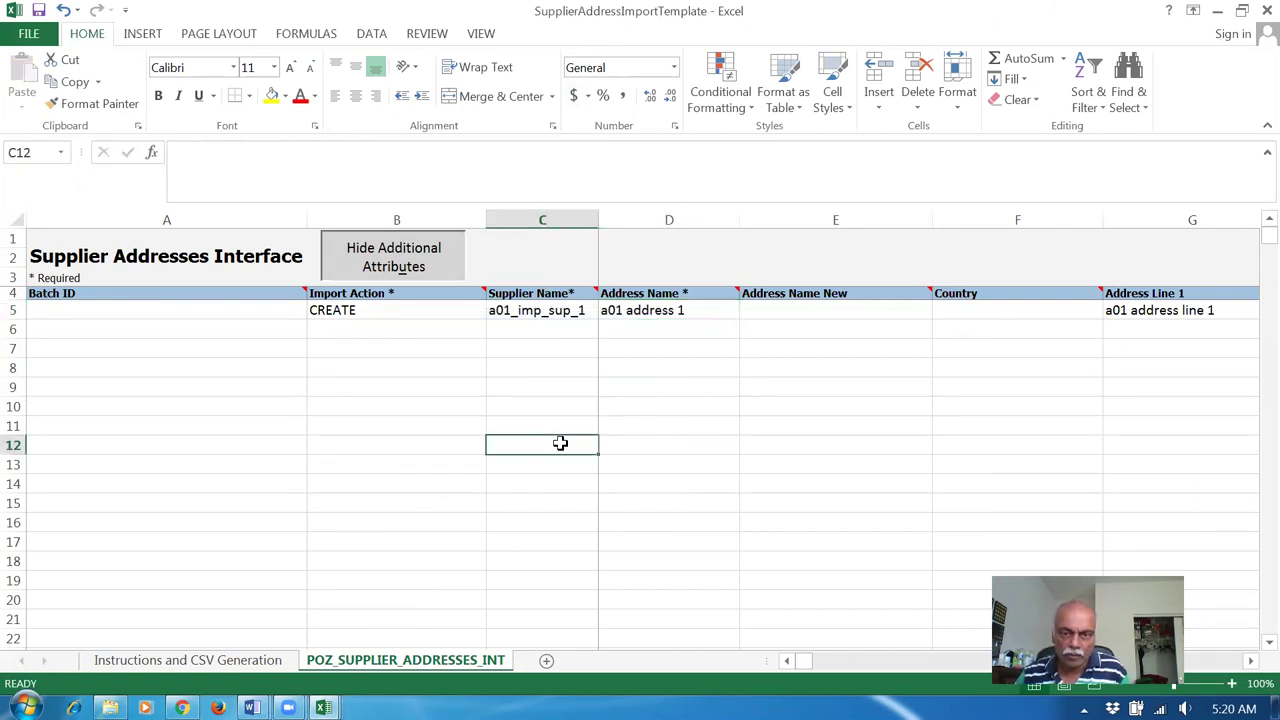
key(Right)
key(Right)
key(Right)
key(Right)
key(Right)
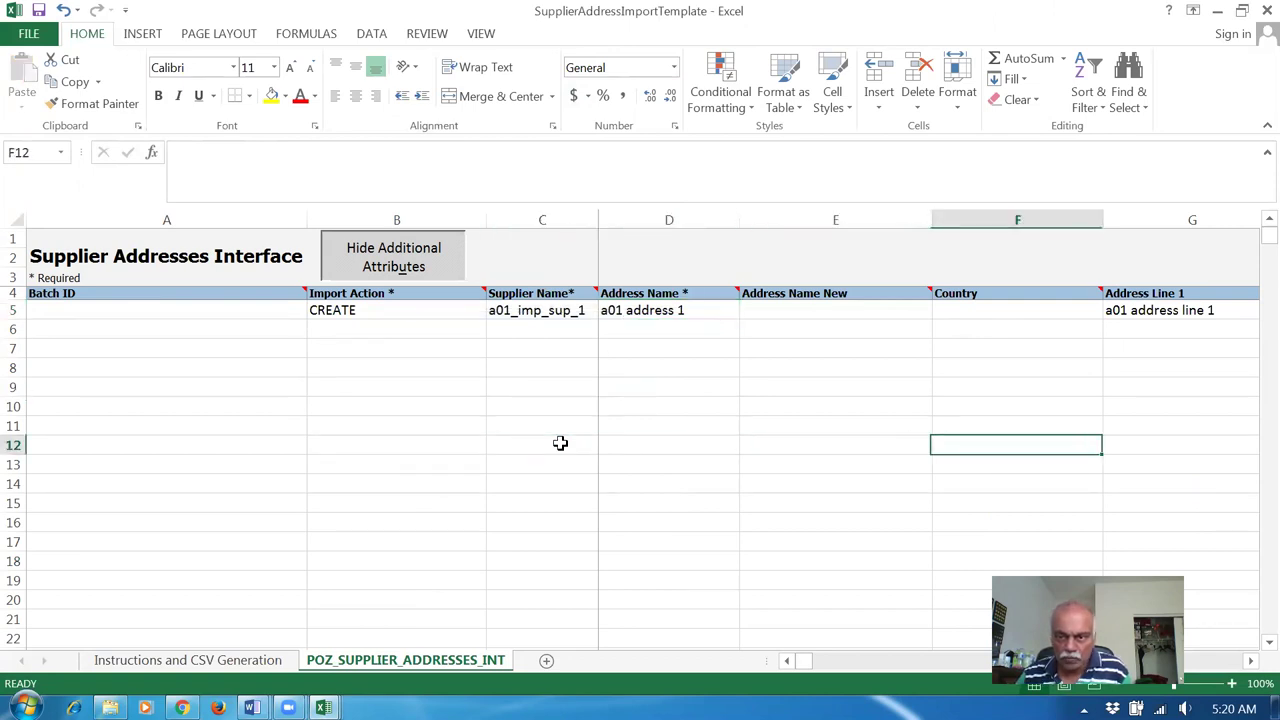
key(Right)
key(Right)
key(Right)
key(Right)
key(Right)
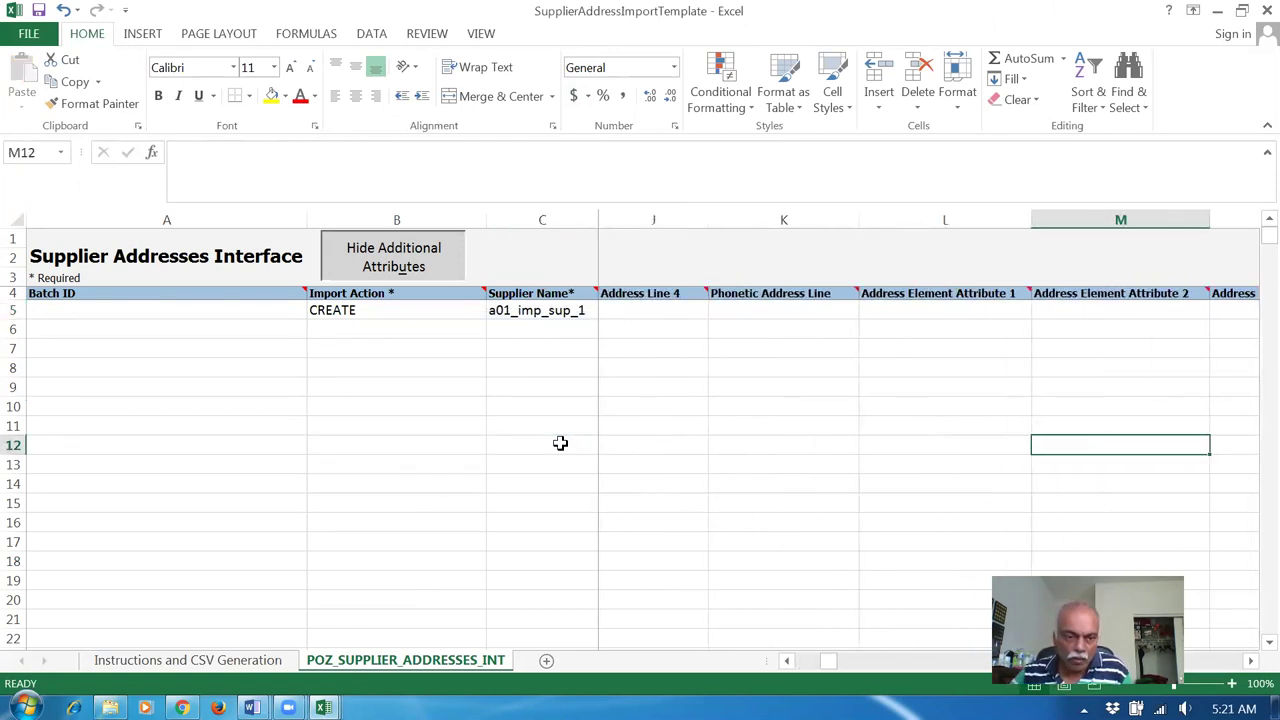
Open the Sup_Import folder on the C: drive
click(110, 707)
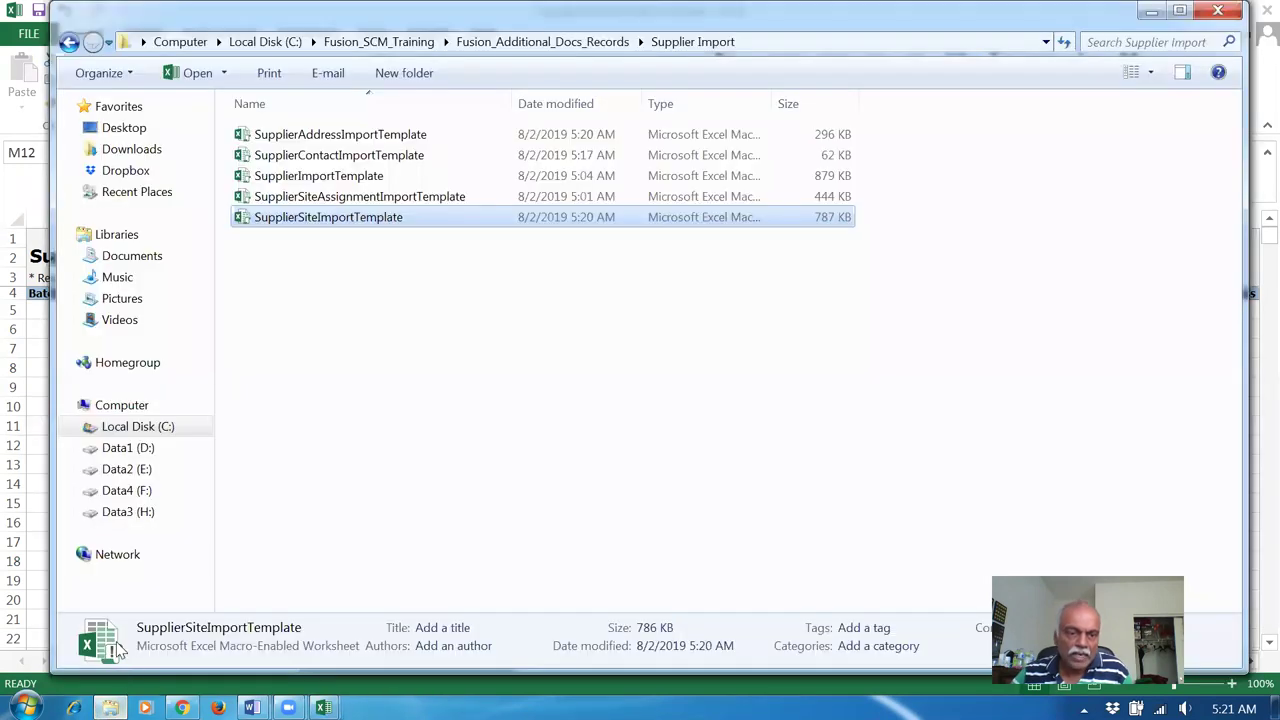
click(138, 428)
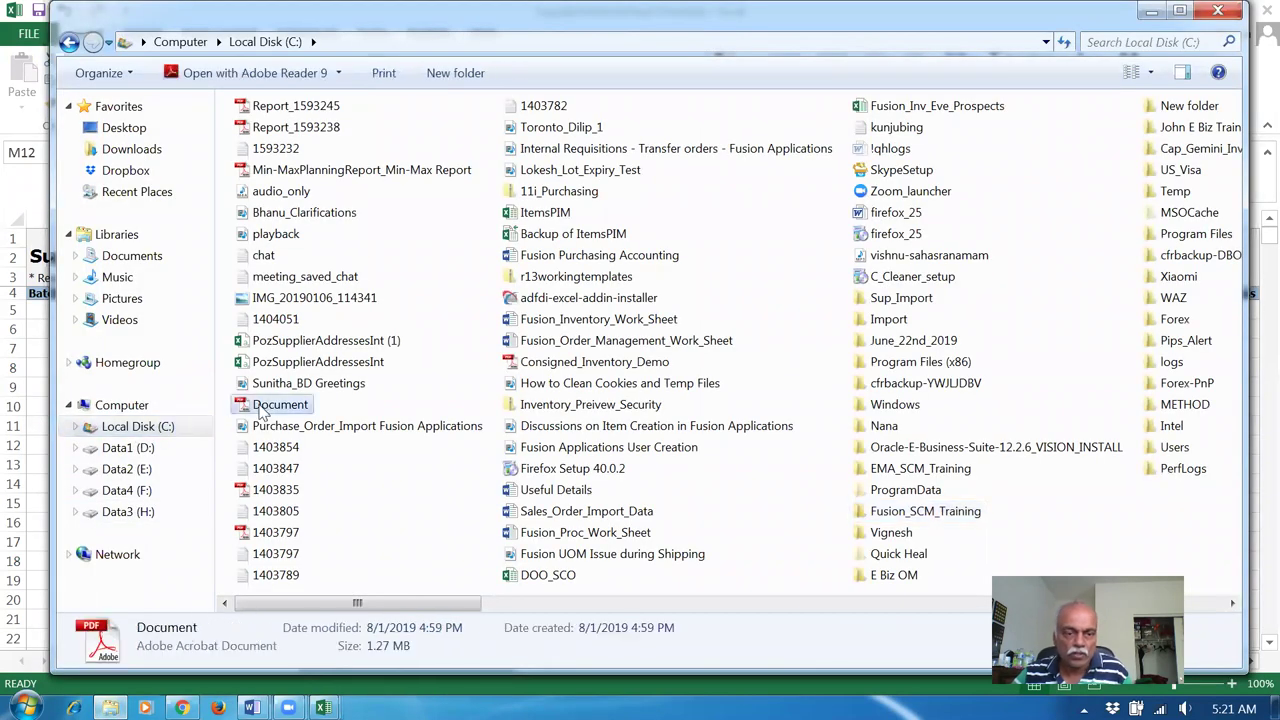
key(s)
key(s)
key(s)
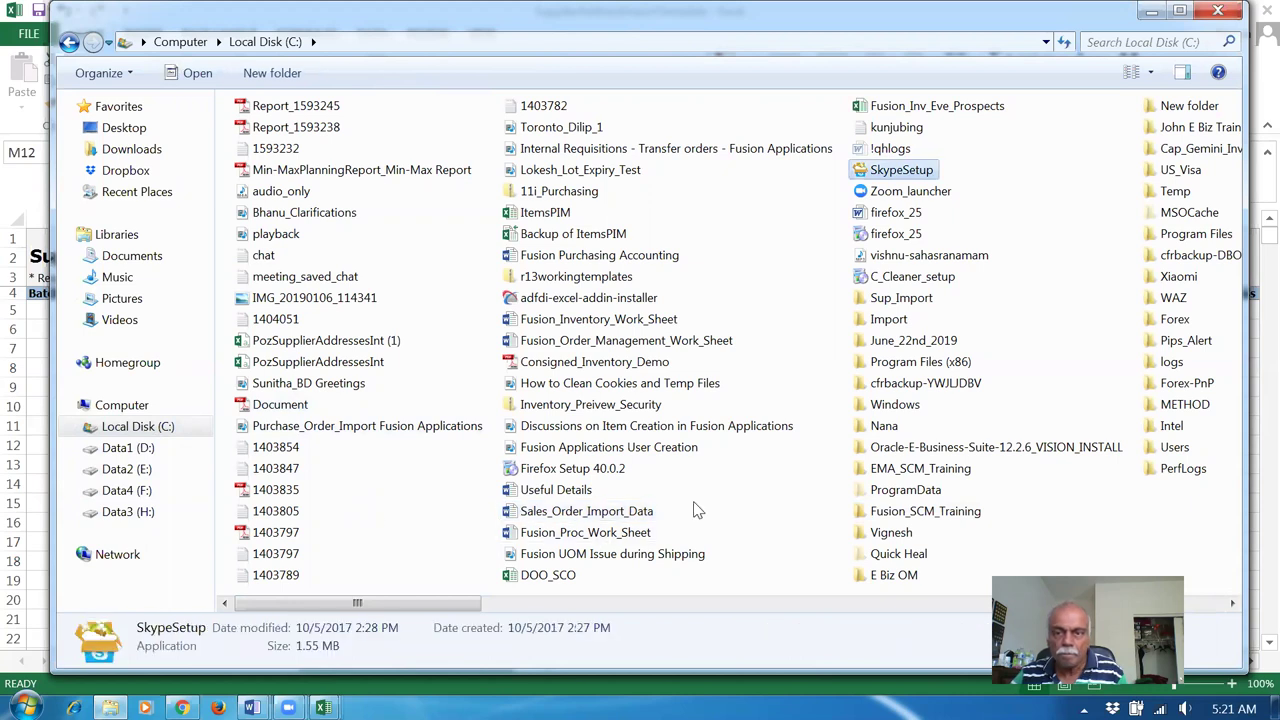
double_click(912, 300)
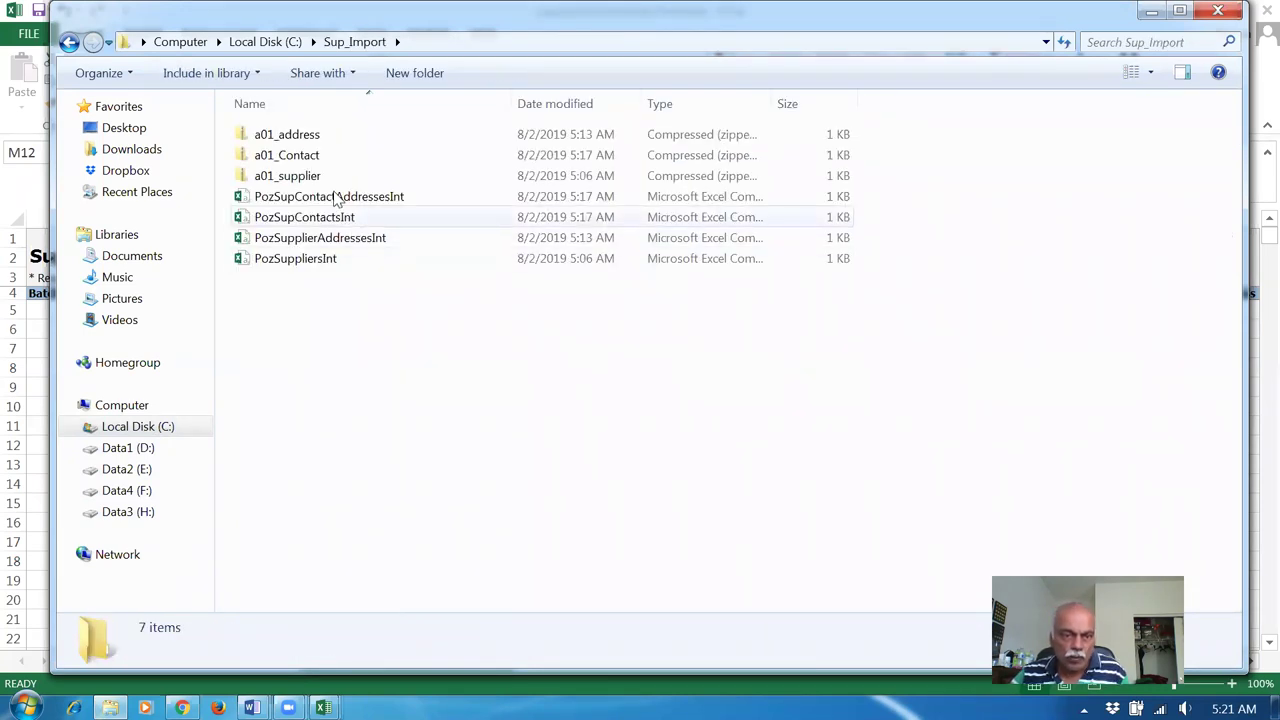
Permanently delete a01_address and PozSupplierAddressesInt, then close the folder window
click(308, 143)
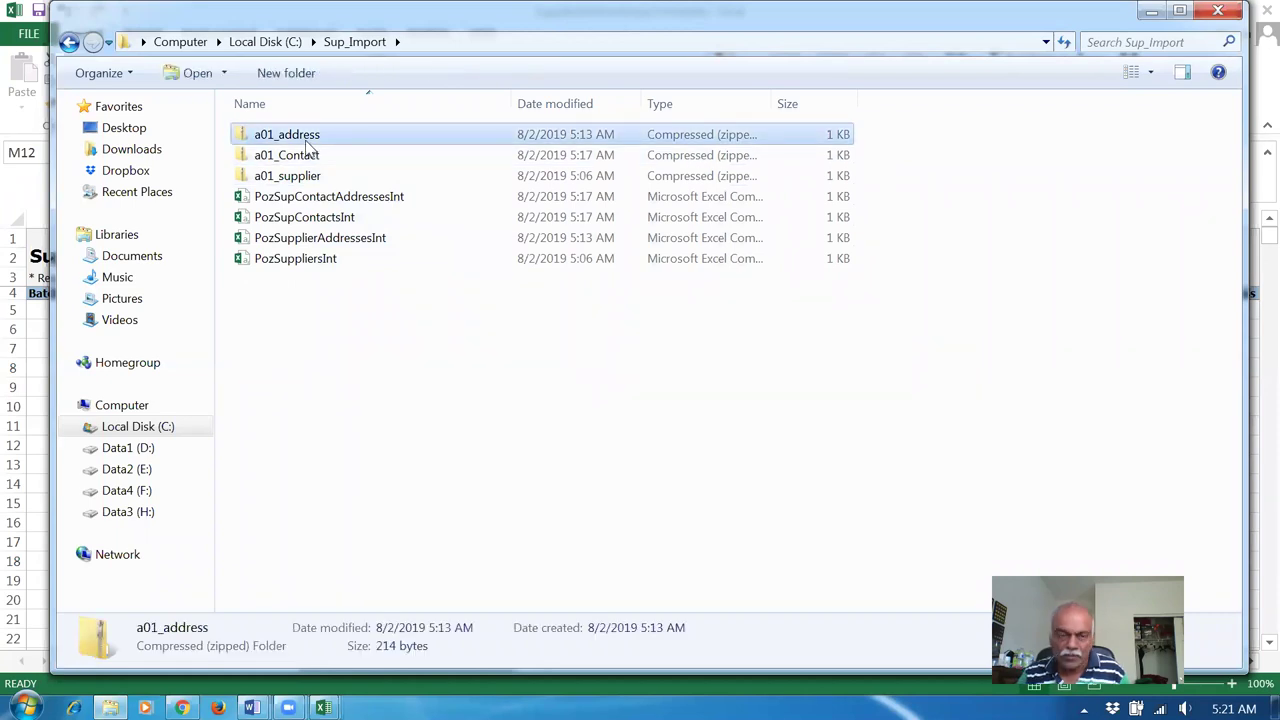
key(shift+Delete)
click(716, 422)
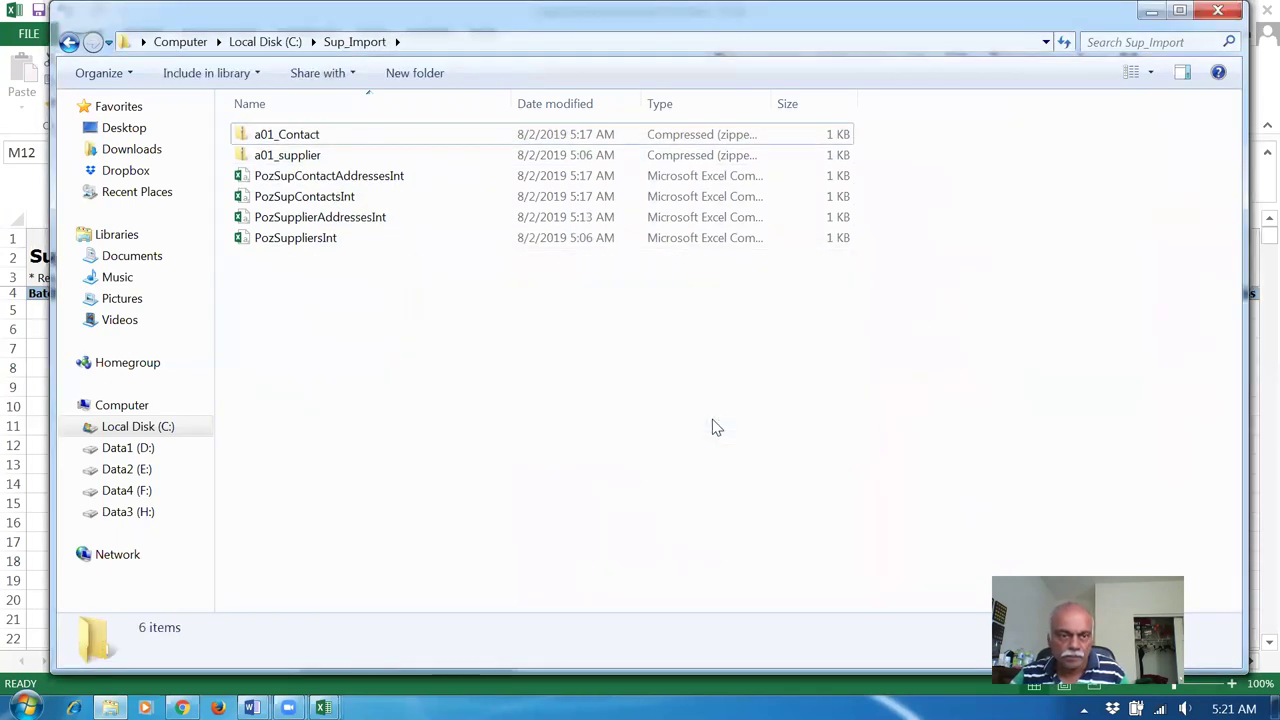
click(333, 224)
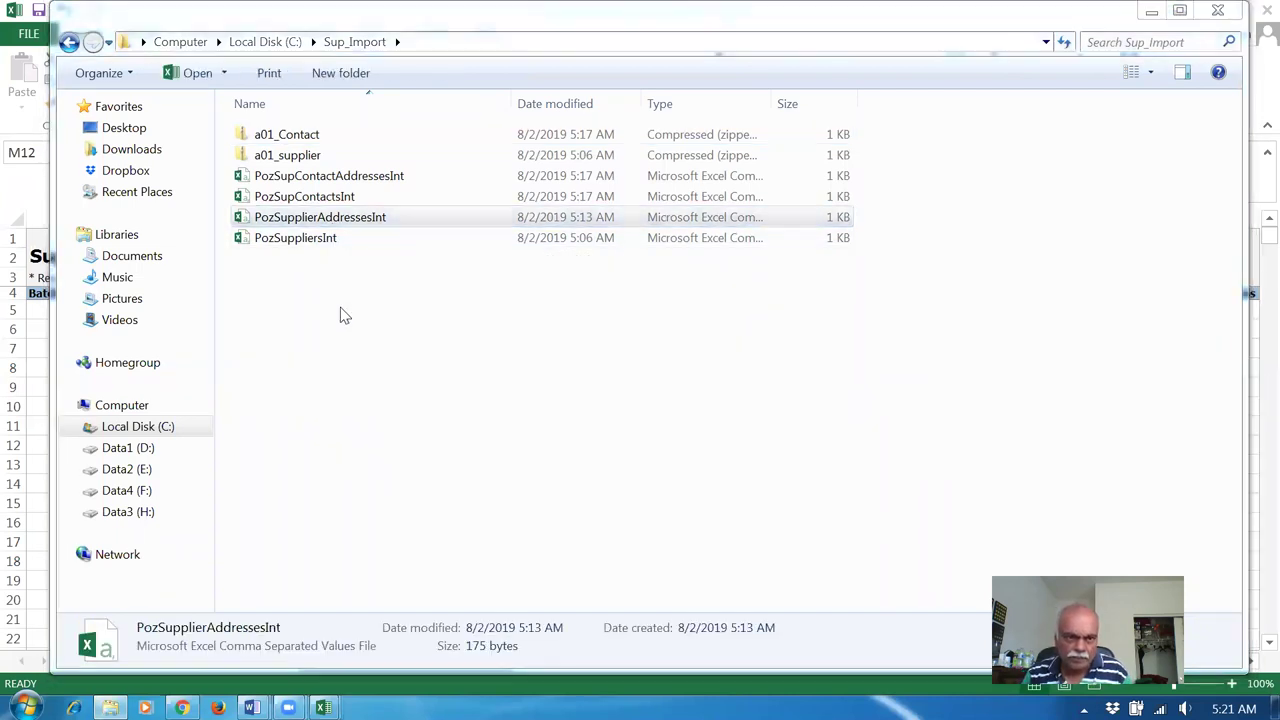
key(shift+Delete)
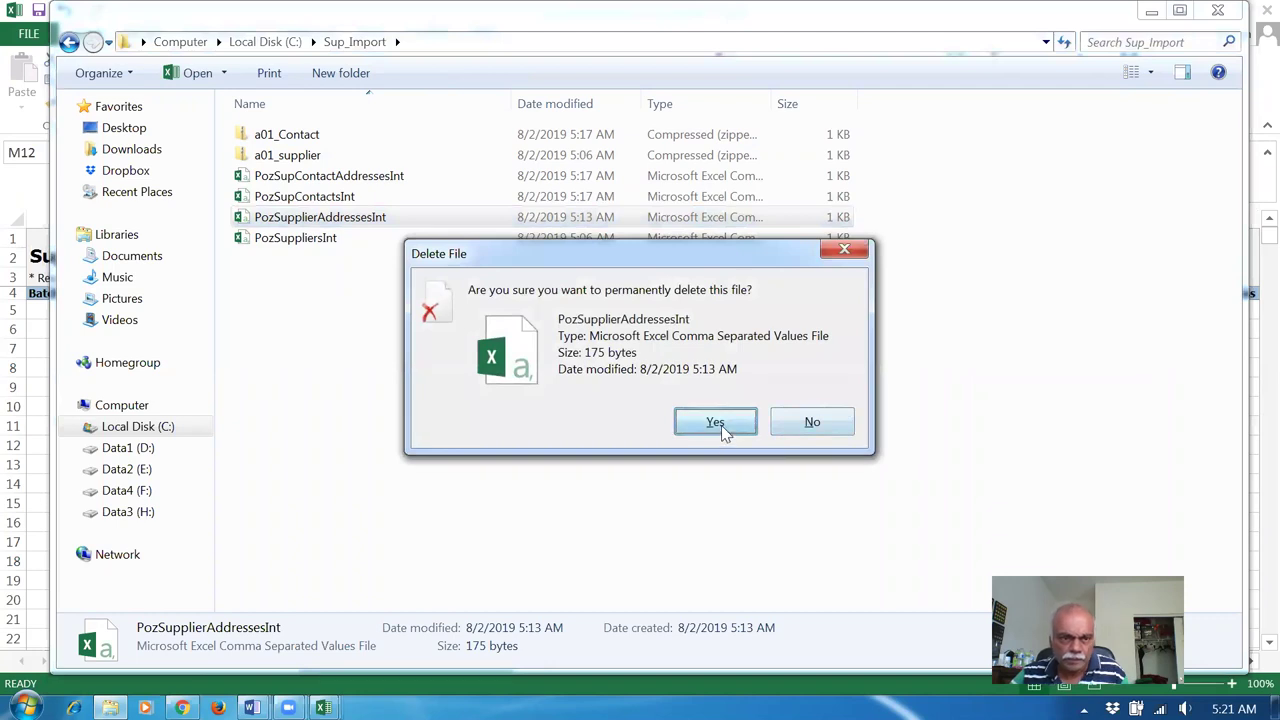
click(721, 425)
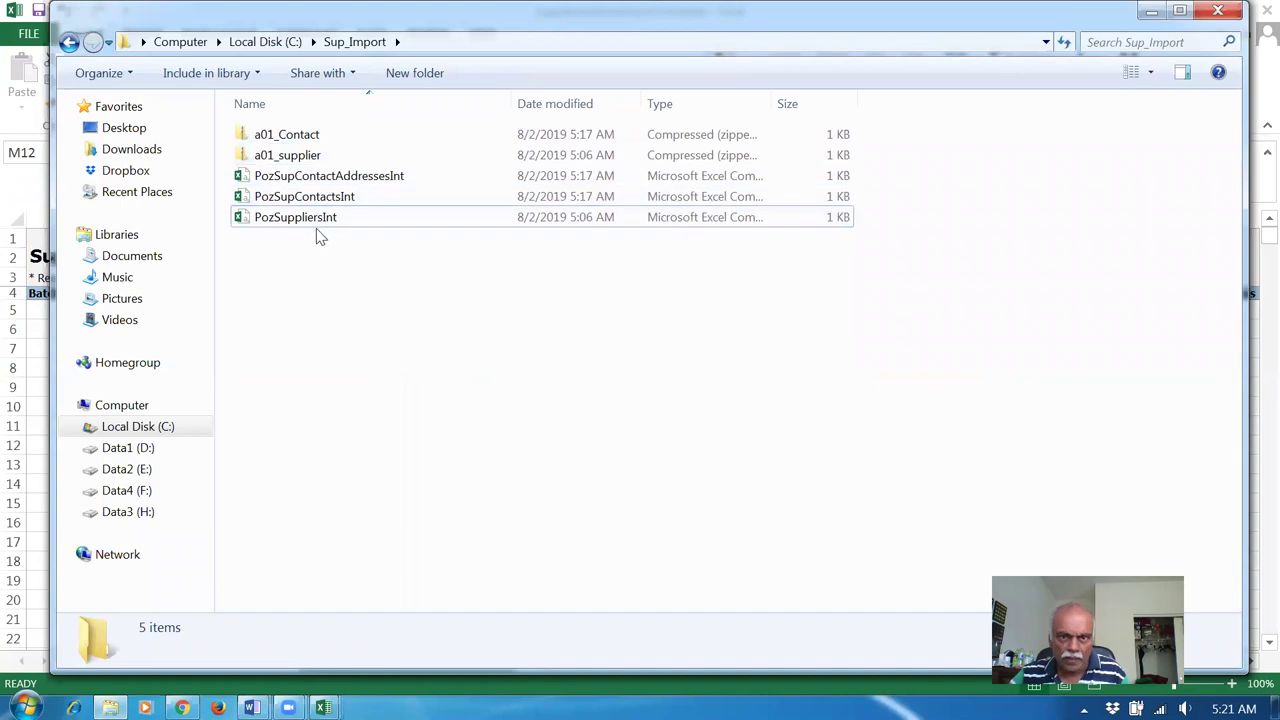
click(1220, 12)
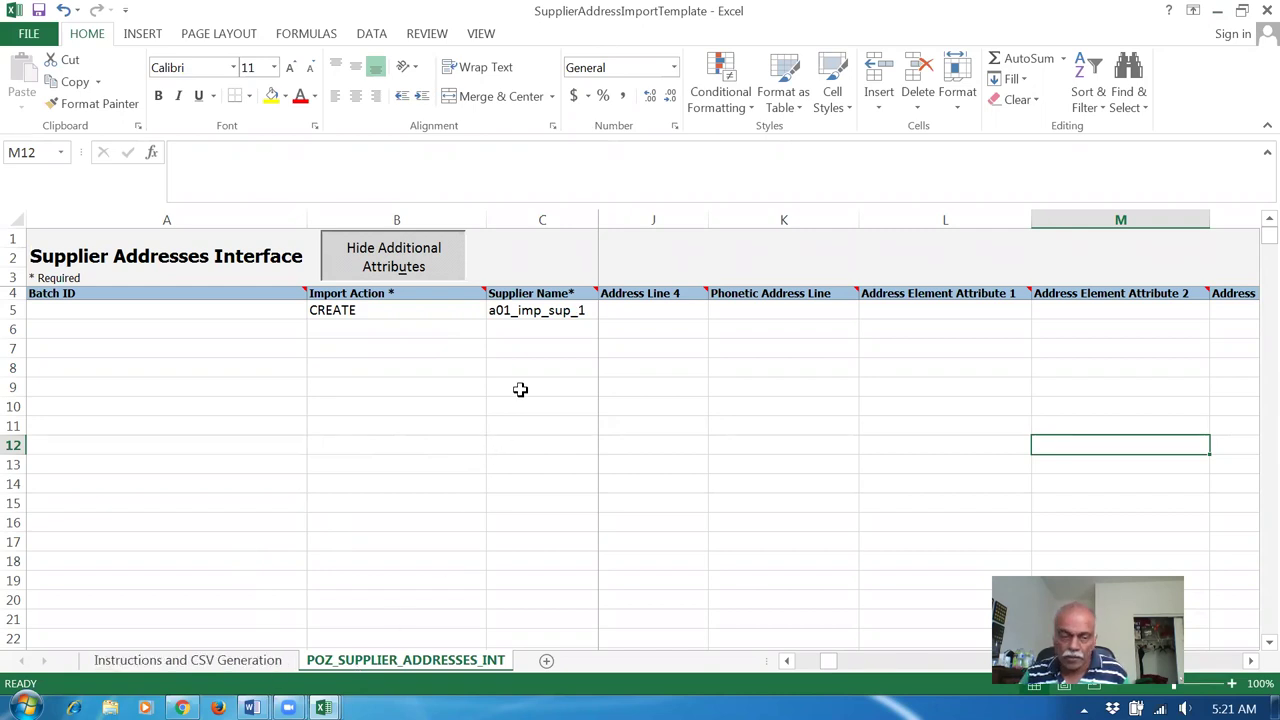
Go to the Instructions and CSV Generation sheet and locate the Generate CSV File button
key(Home)
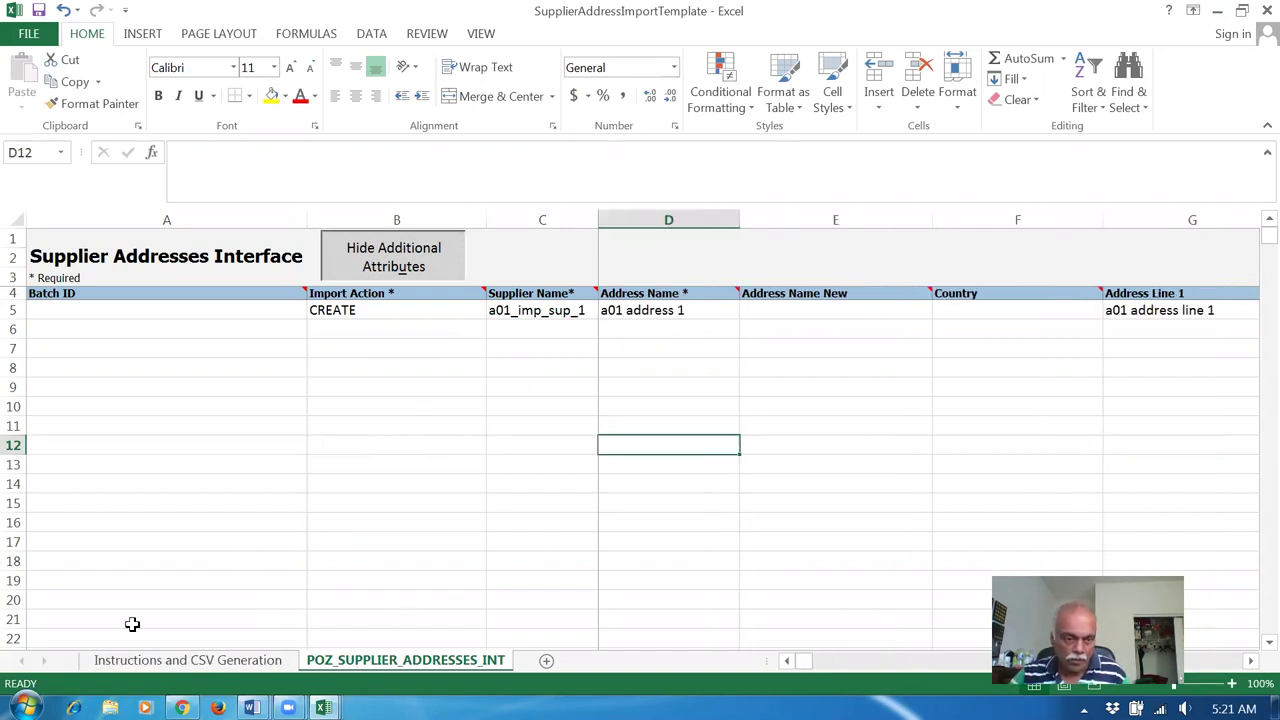
click(155, 662)
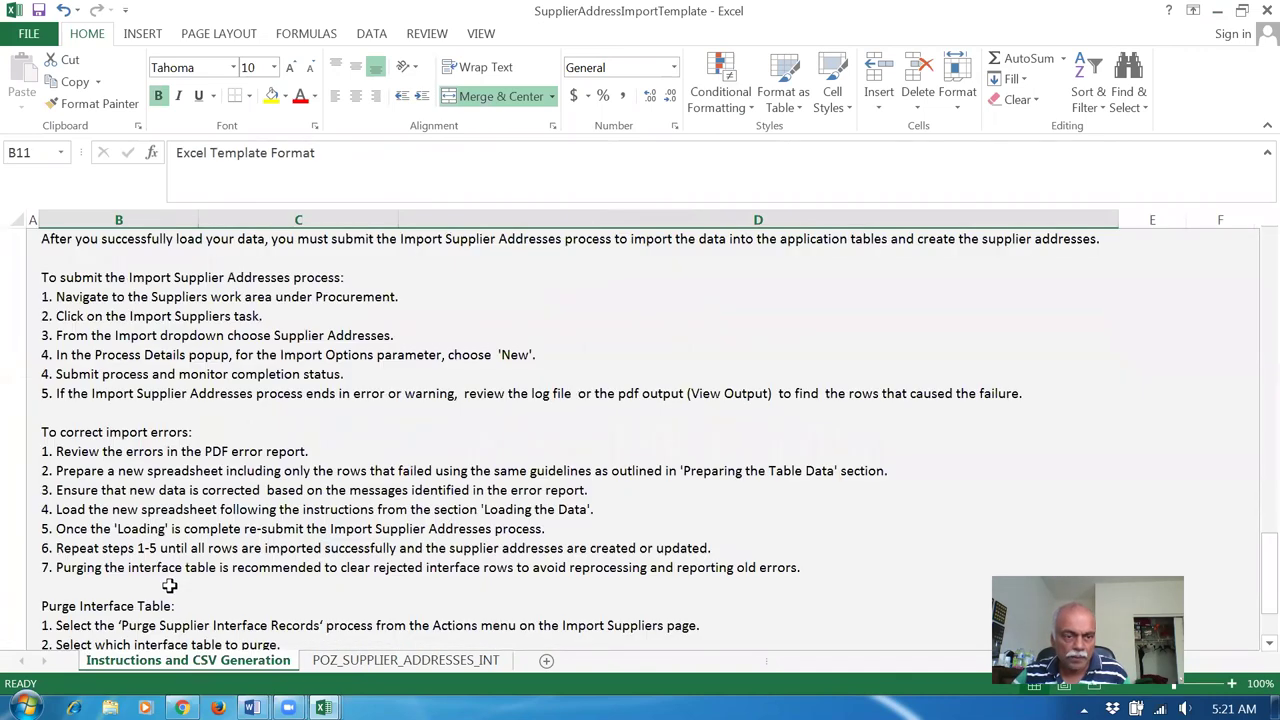
scroll(169, 587, up, 5)
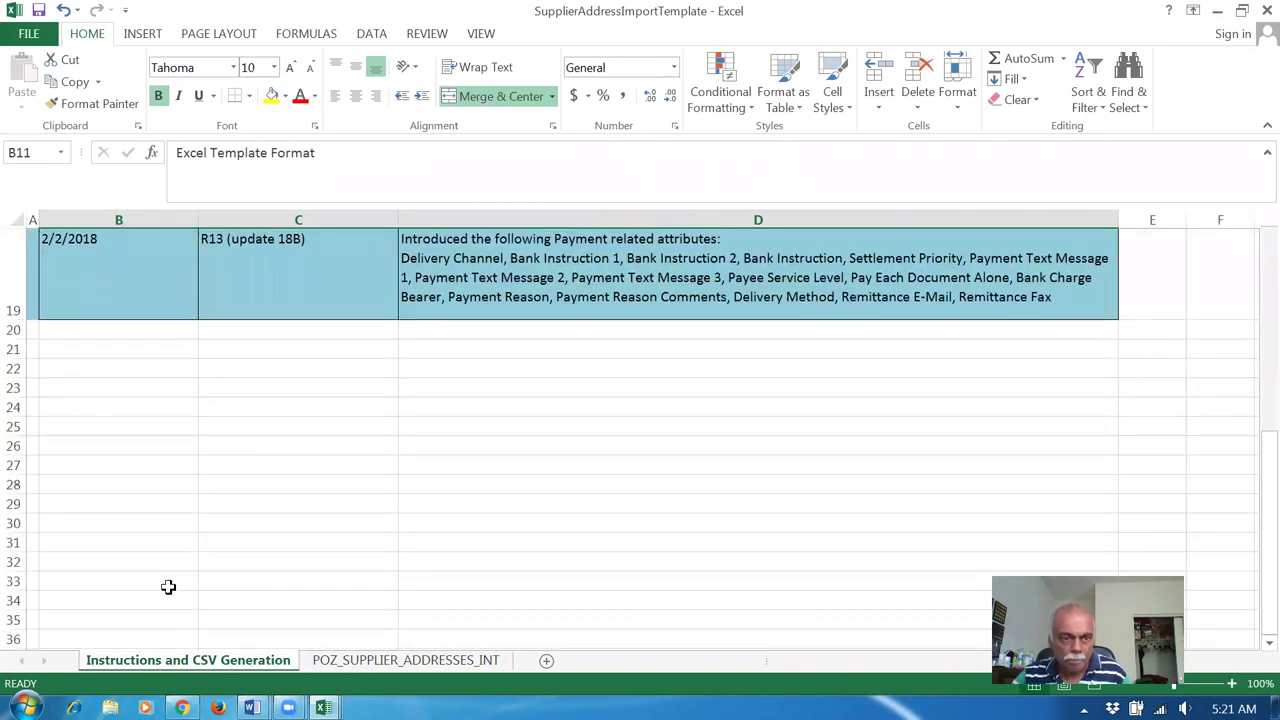
scroll(168, 587, down, 1)
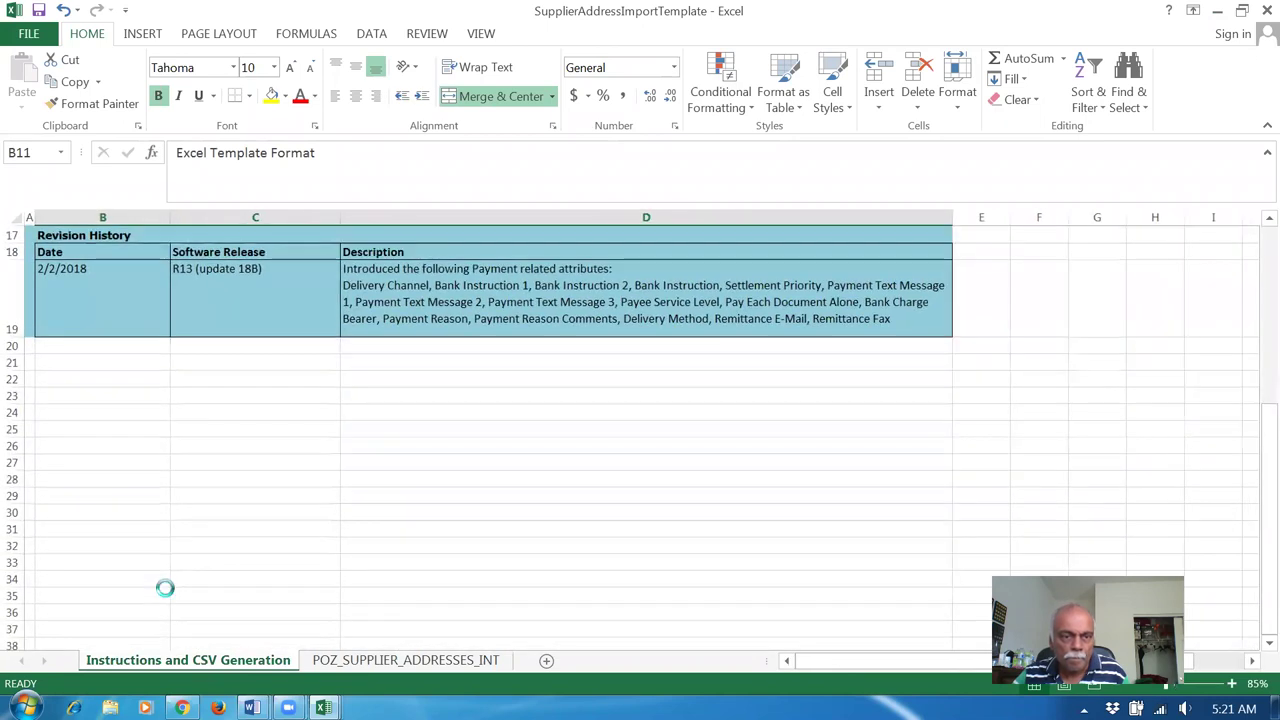
scroll(165, 588, down, 1)
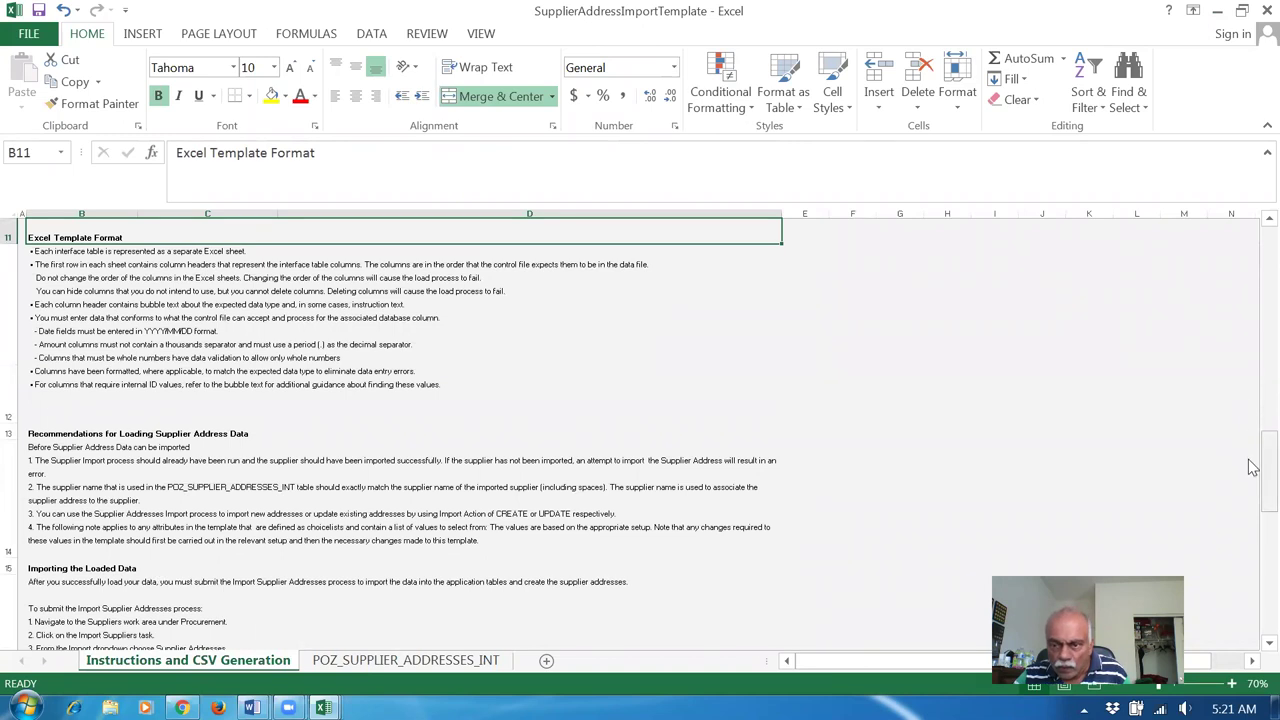
drag(1253, 453, 1250, 432)
Generate the CSV and save its ZIP as a01_Address in Sup_Import
click(114, 299)
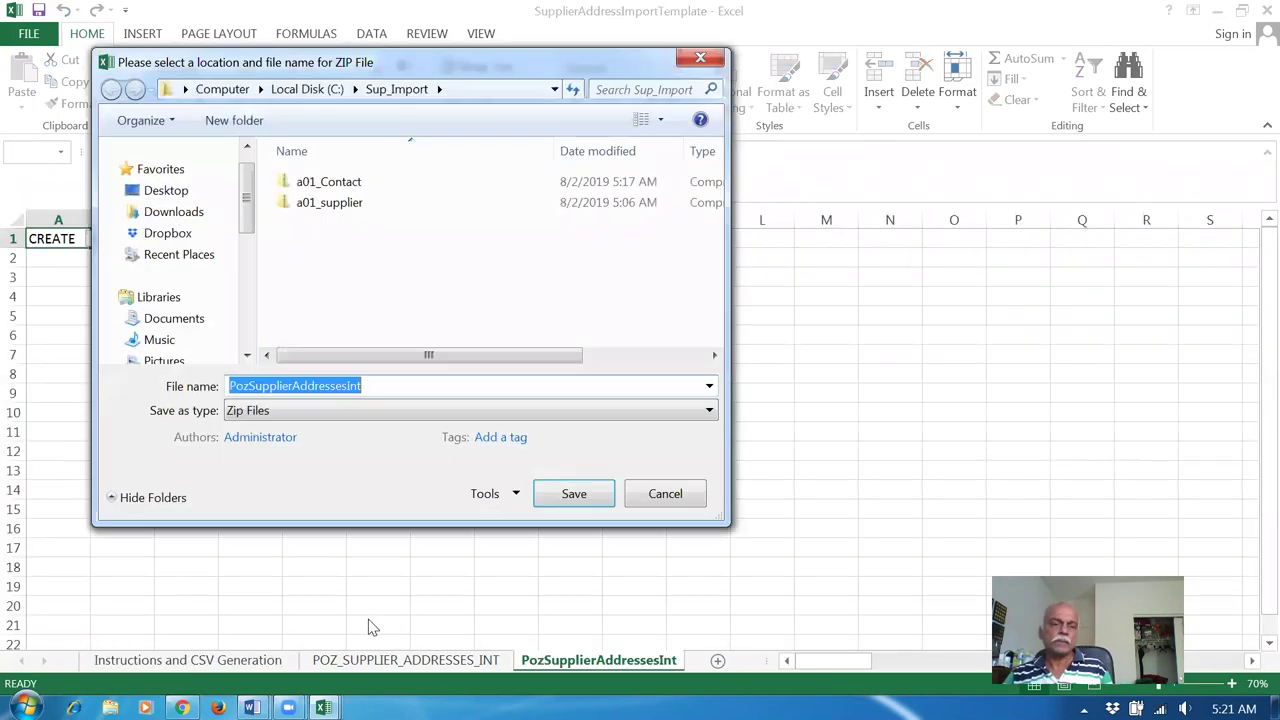
text(a01_Addrees)
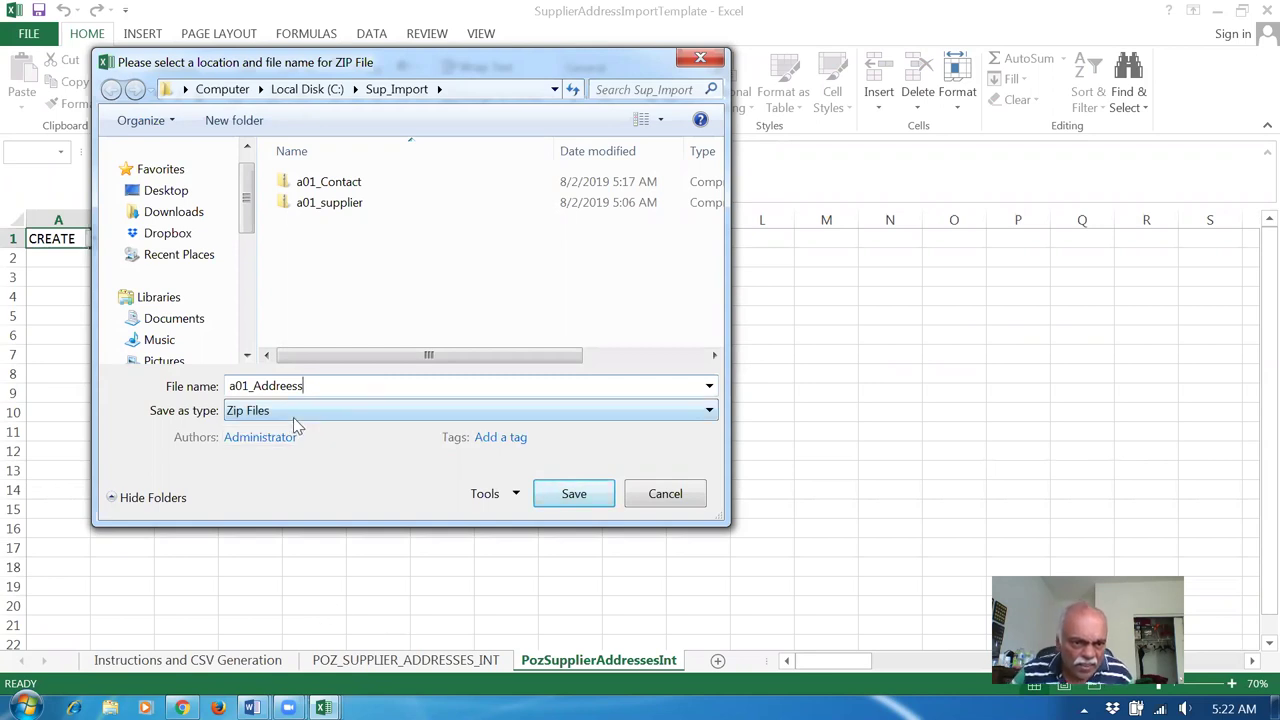
text(s)
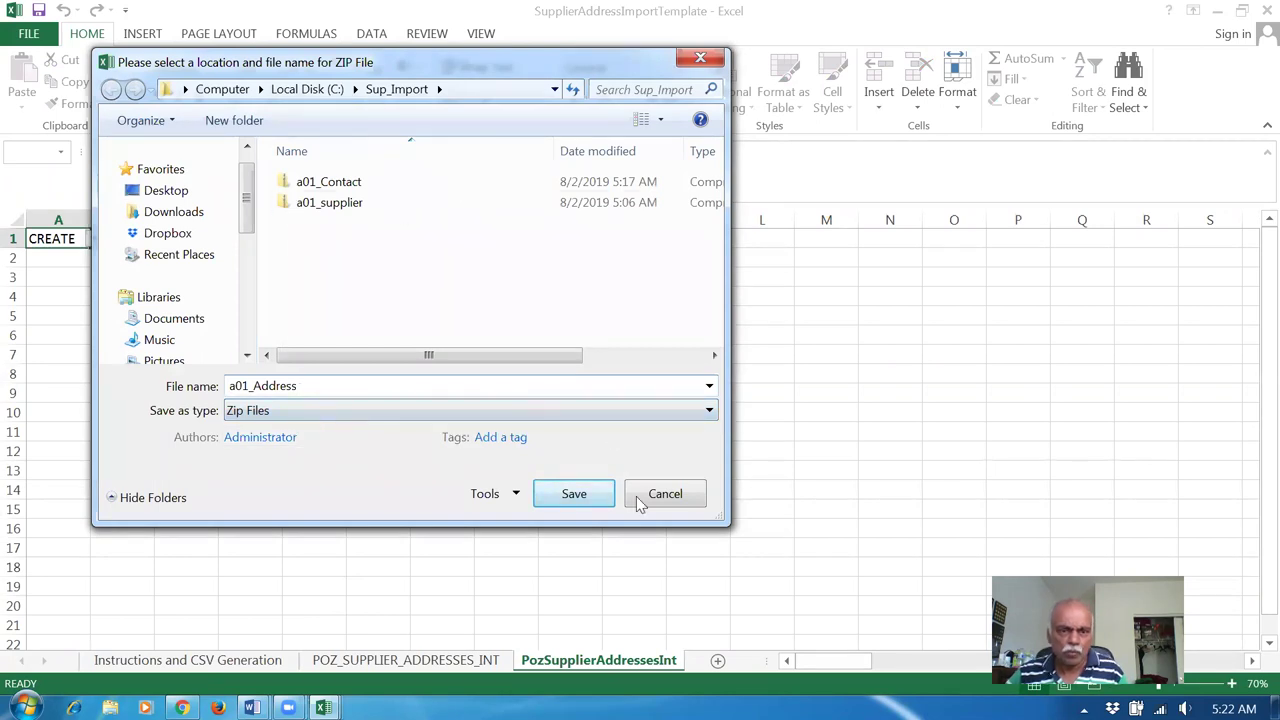
click(574, 494)
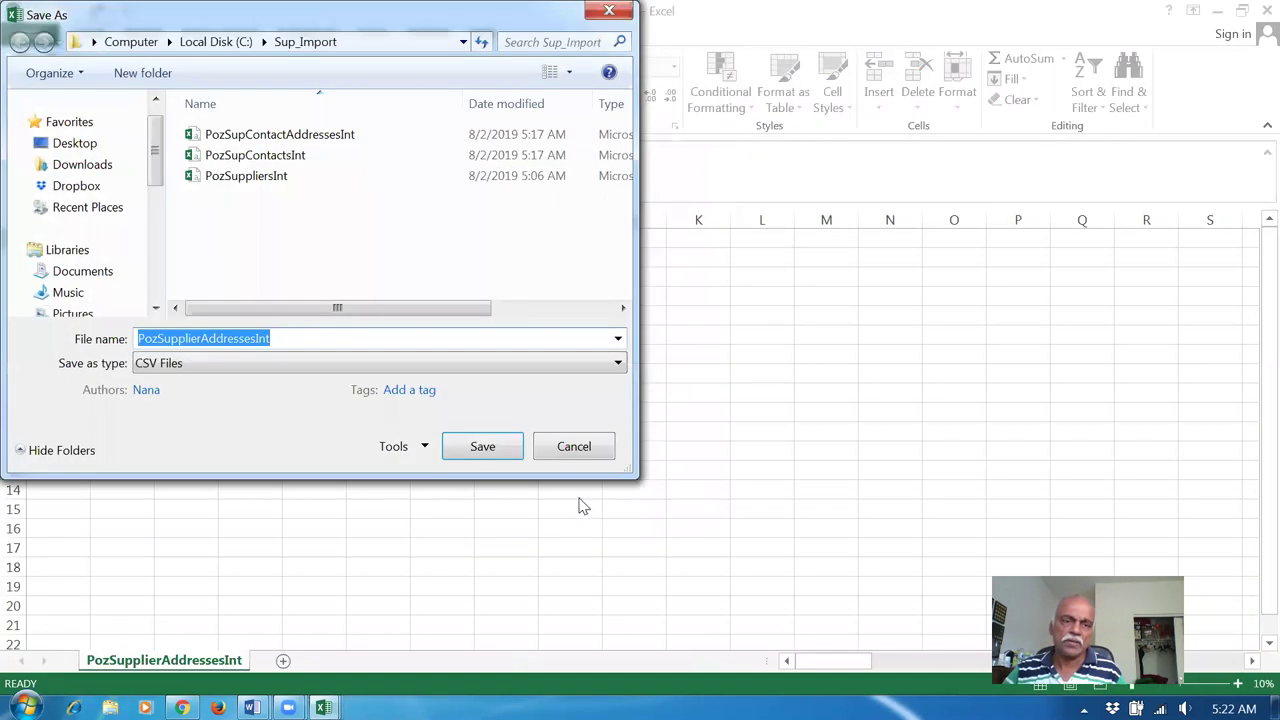
click(480, 446)
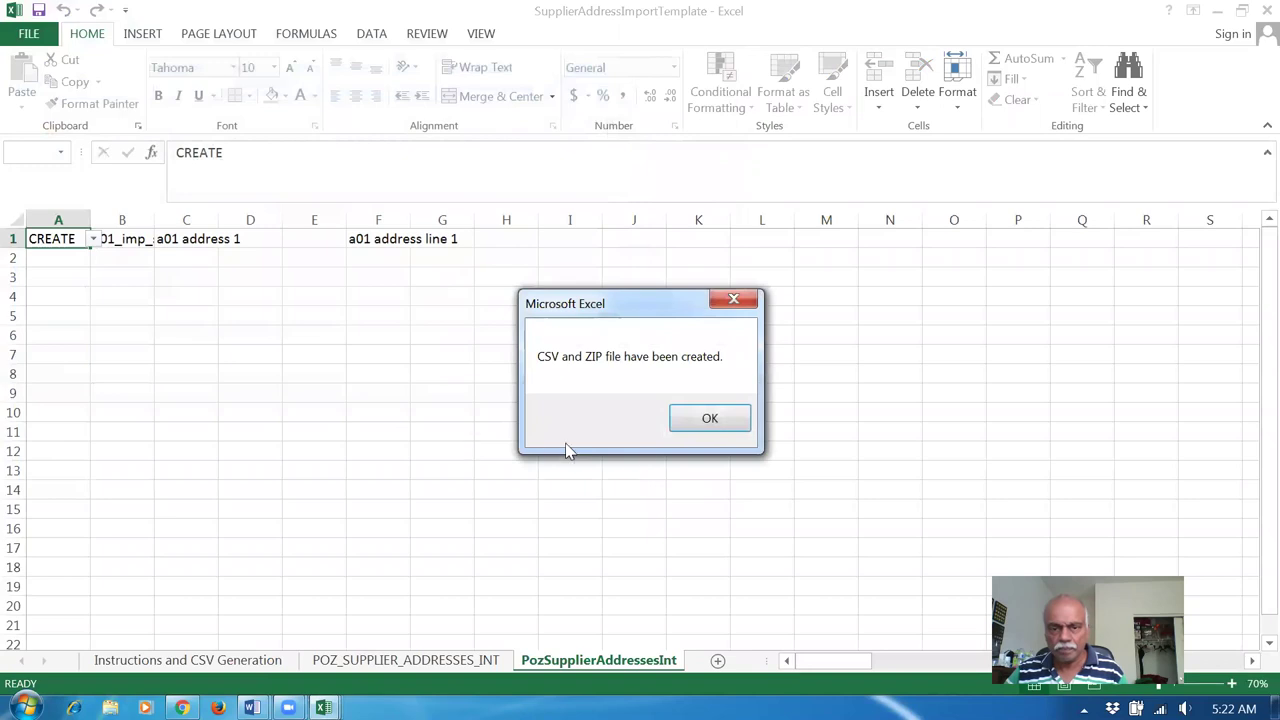
click(705, 424)
click(1267, 9)
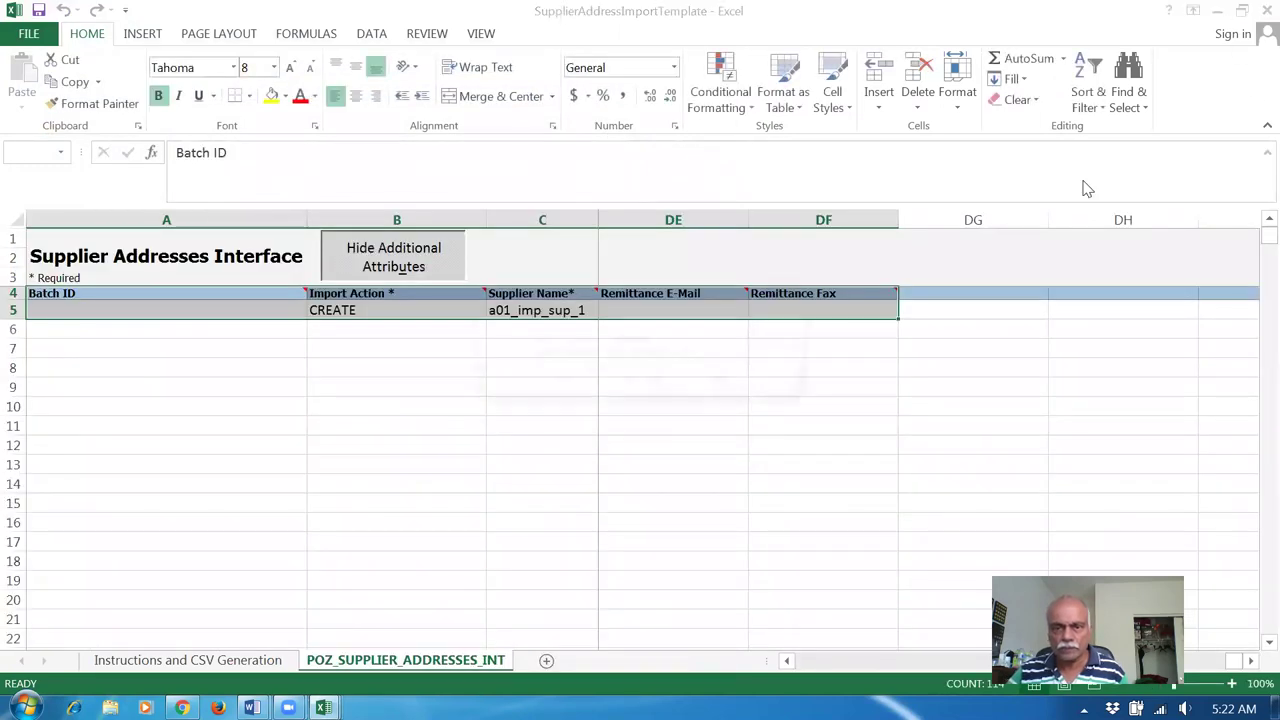
Discard the address template, select Procurement BU cell D5 in the site template, then open the Word note
click(659, 389)
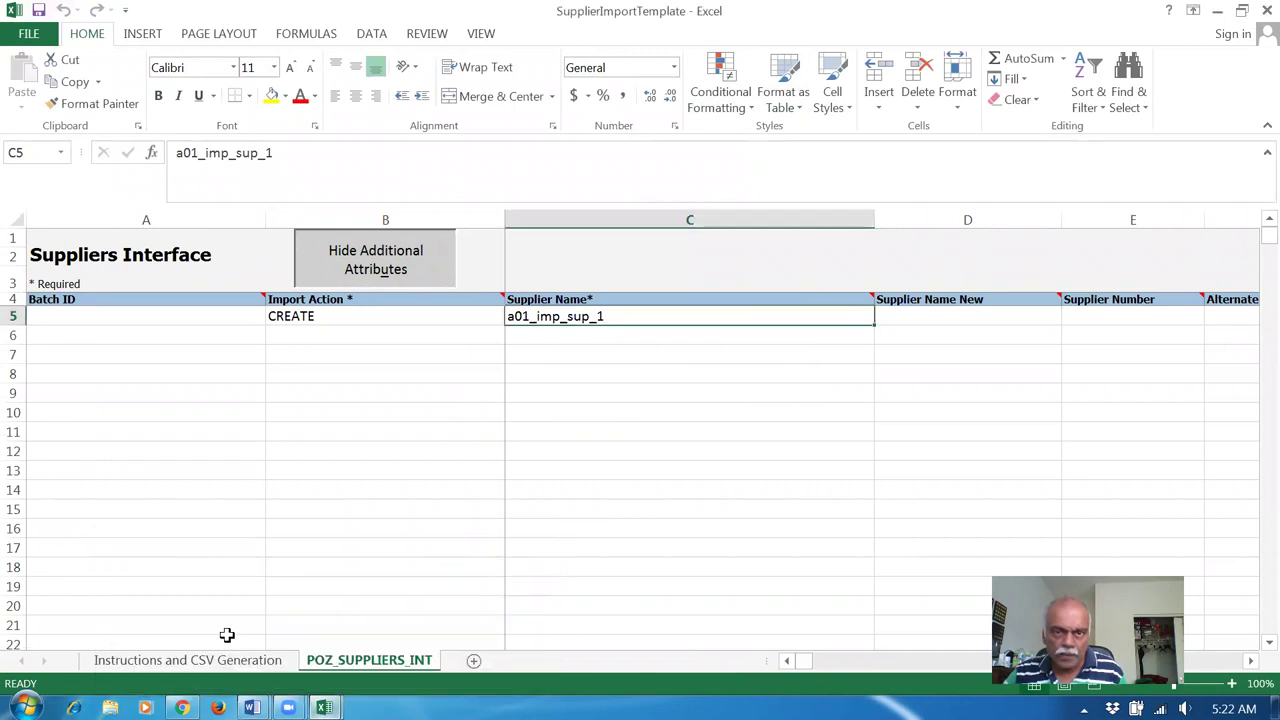
mouse_move(324, 708)
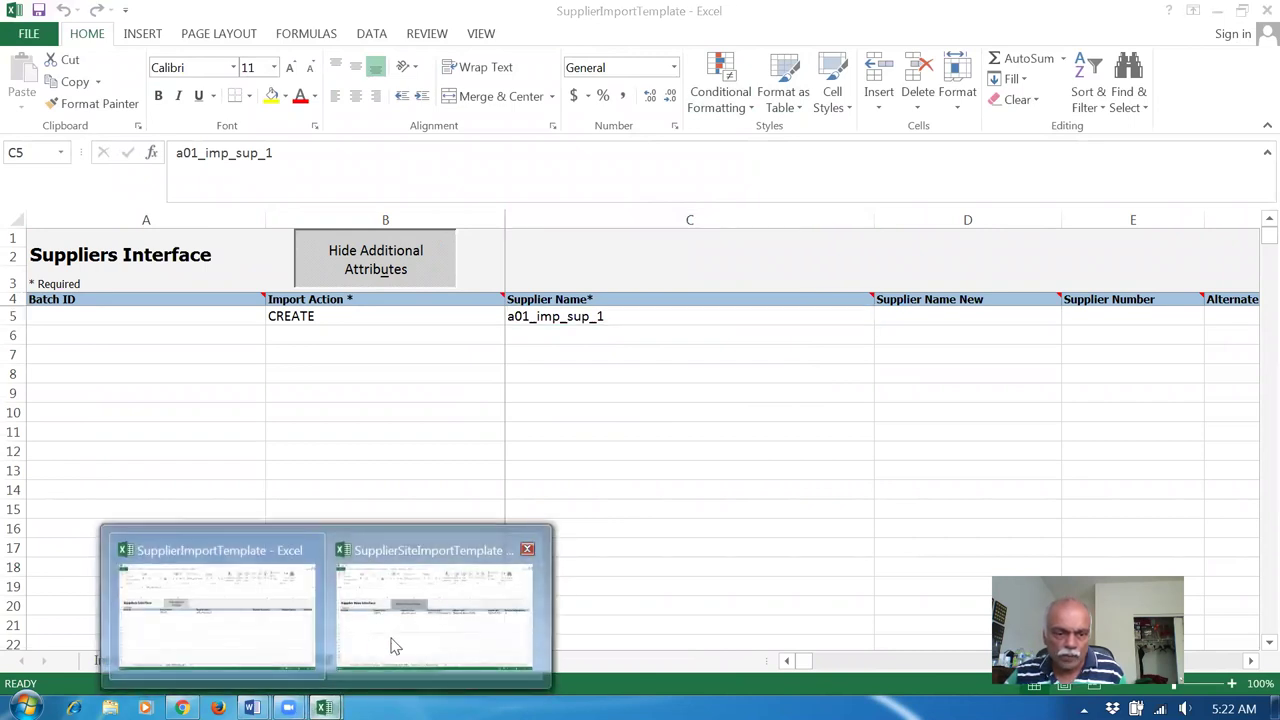
click(390, 640)
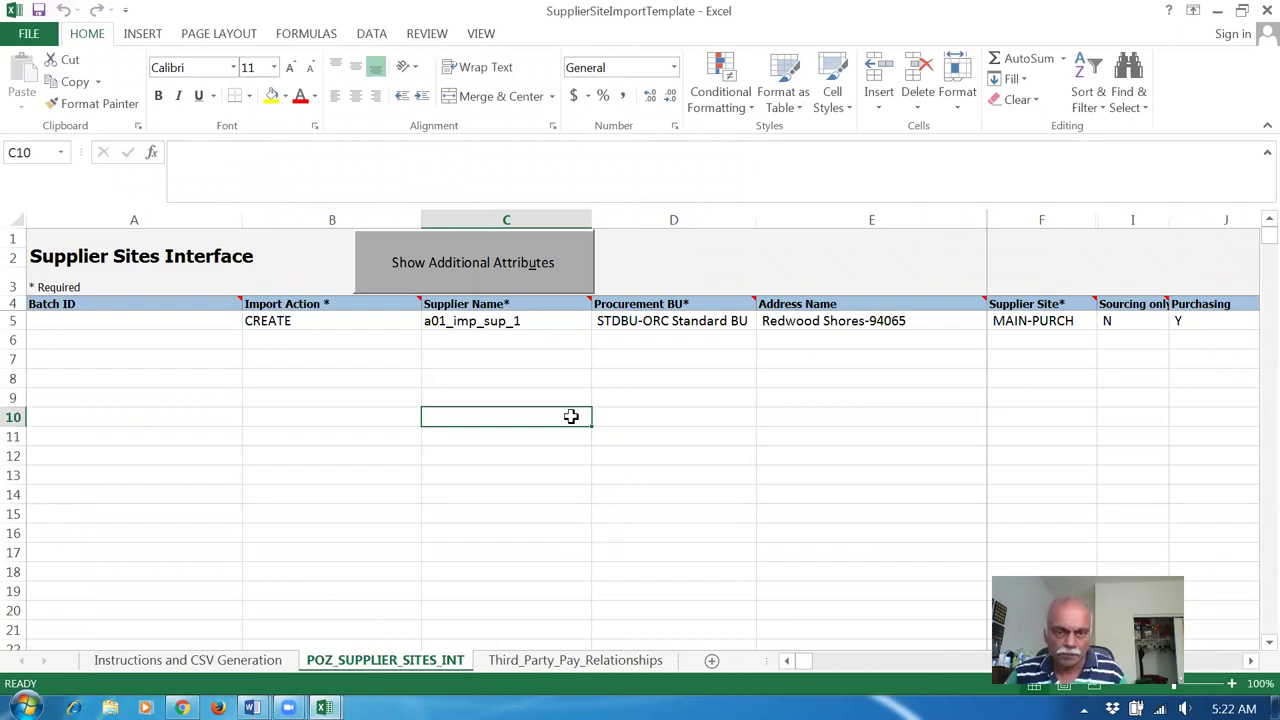
click(675, 325)
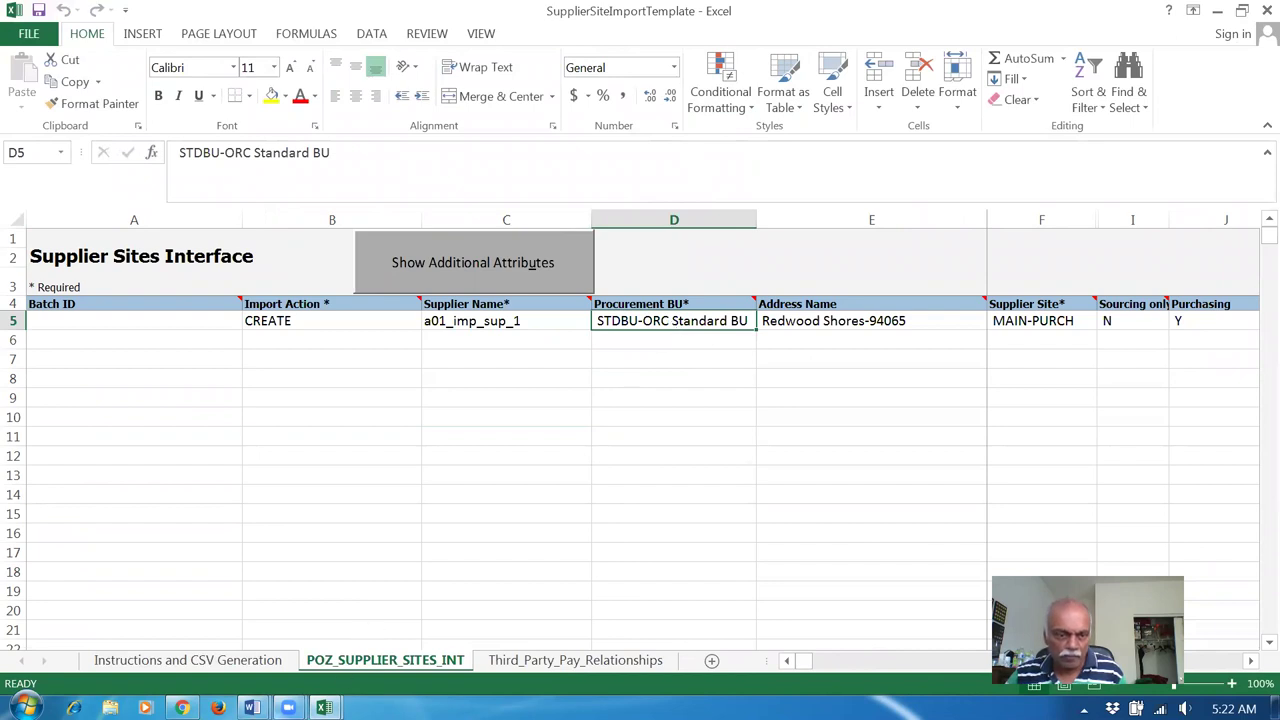
mouse_move(252, 707)
click(140, 640)
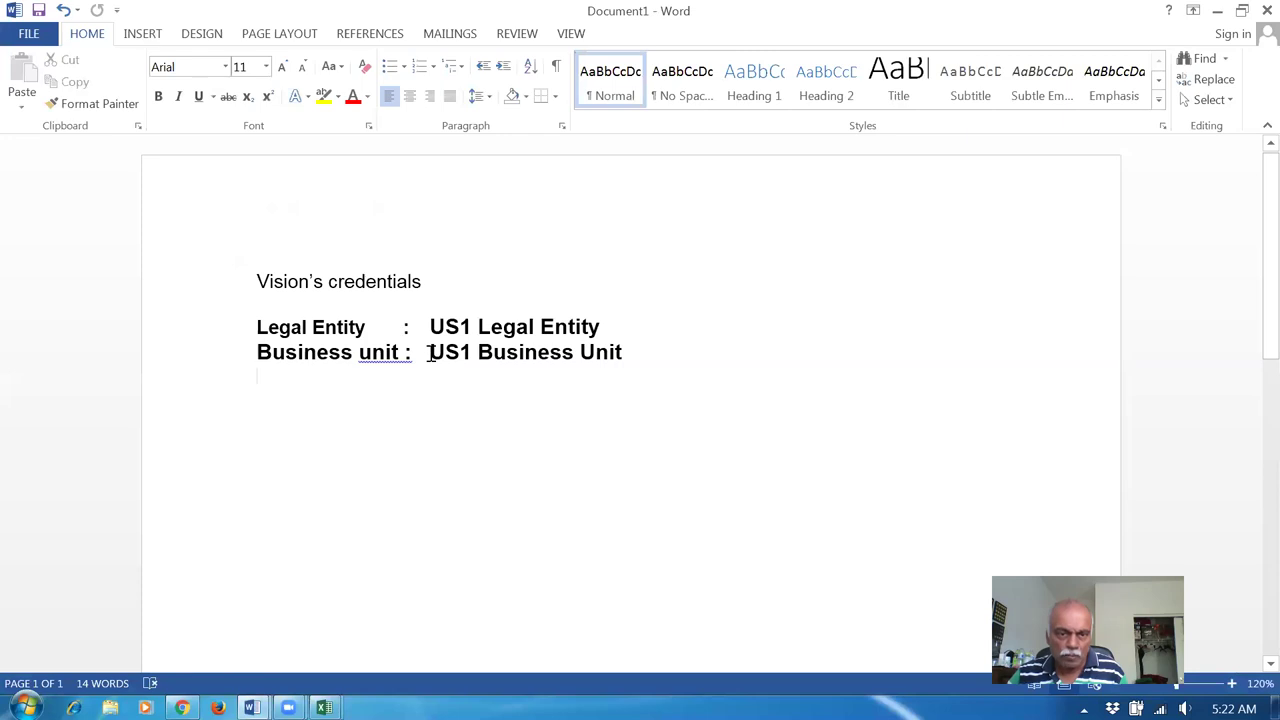
Copy 'US1 Business Unit' from the Word note and return to the site template
drag(430, 354, 611, 354)
key(ctrl+c)
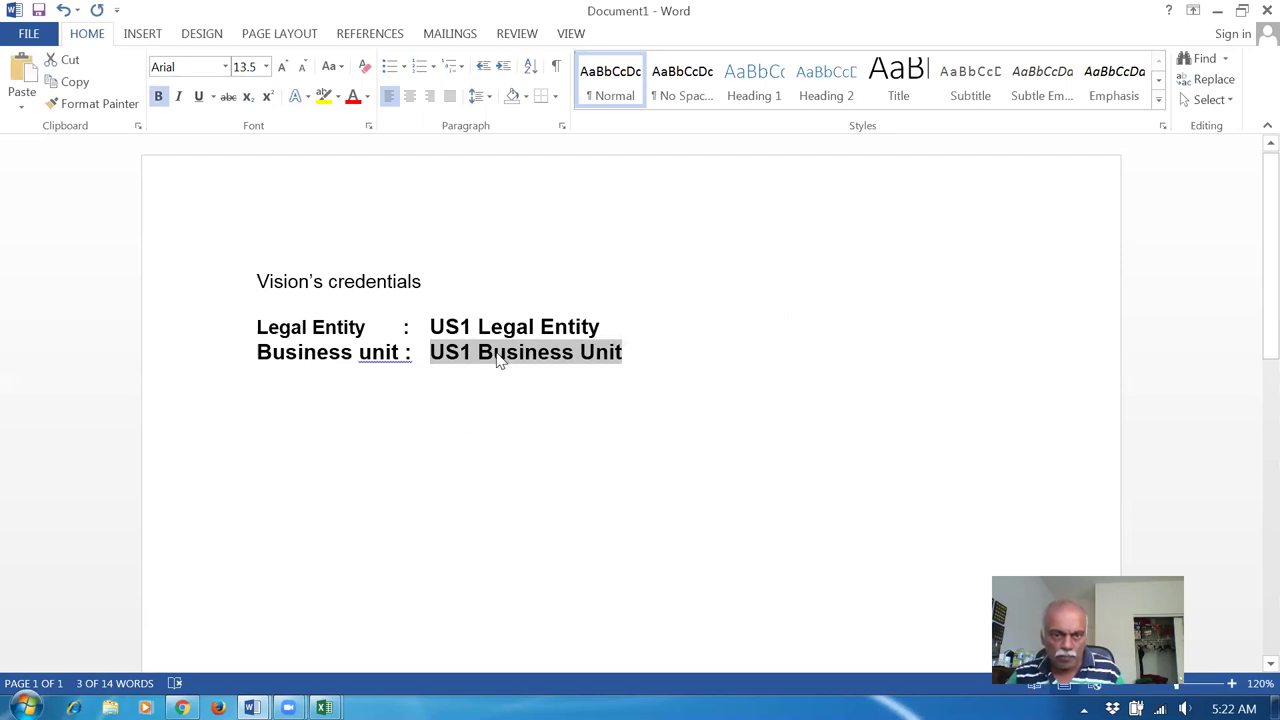
click(182, 708)
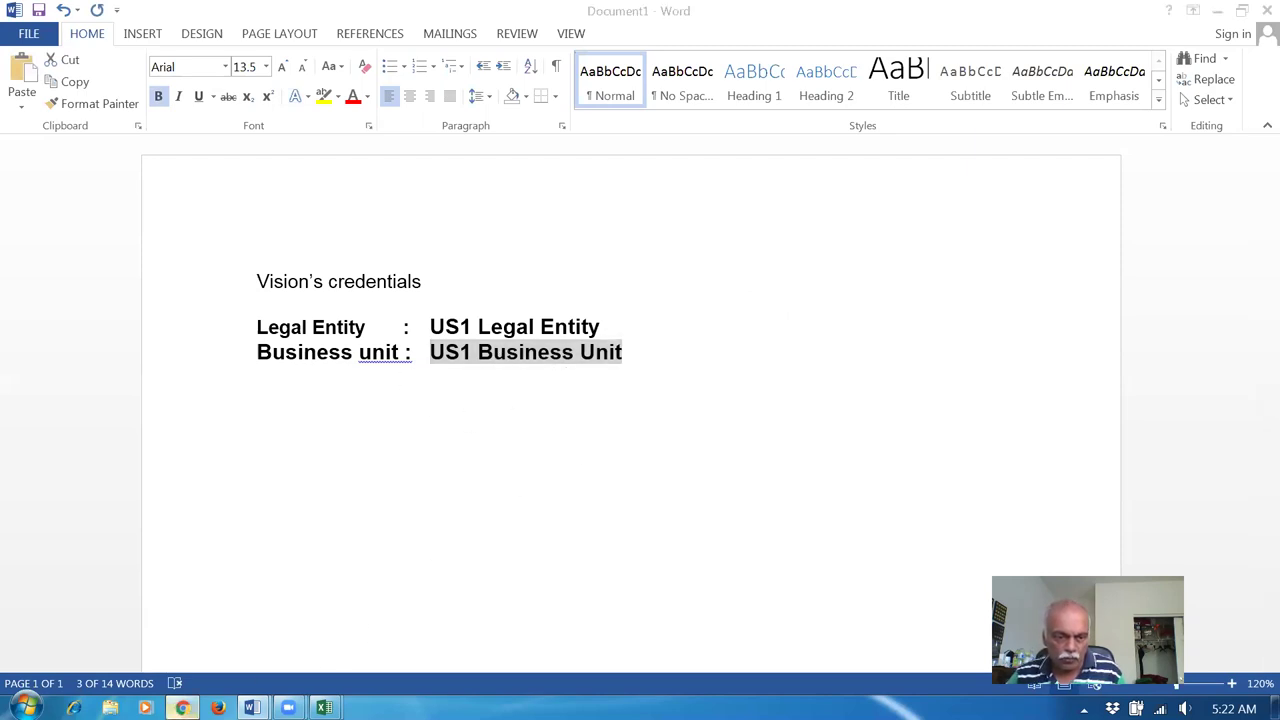
mouse_move(324, 708)
click(389, 650)
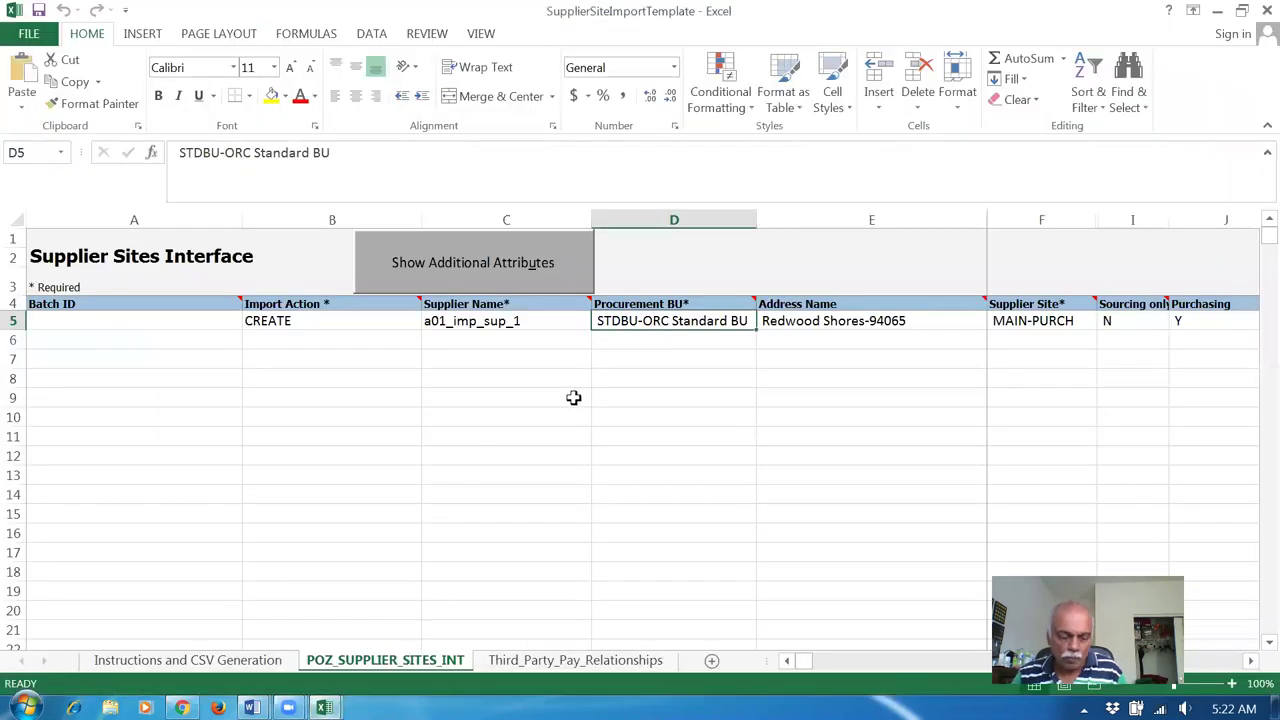
Paste US1 Business Unit as the Procurement BU in D5, then browse Local Disk (C:)
key(ctrl+v)
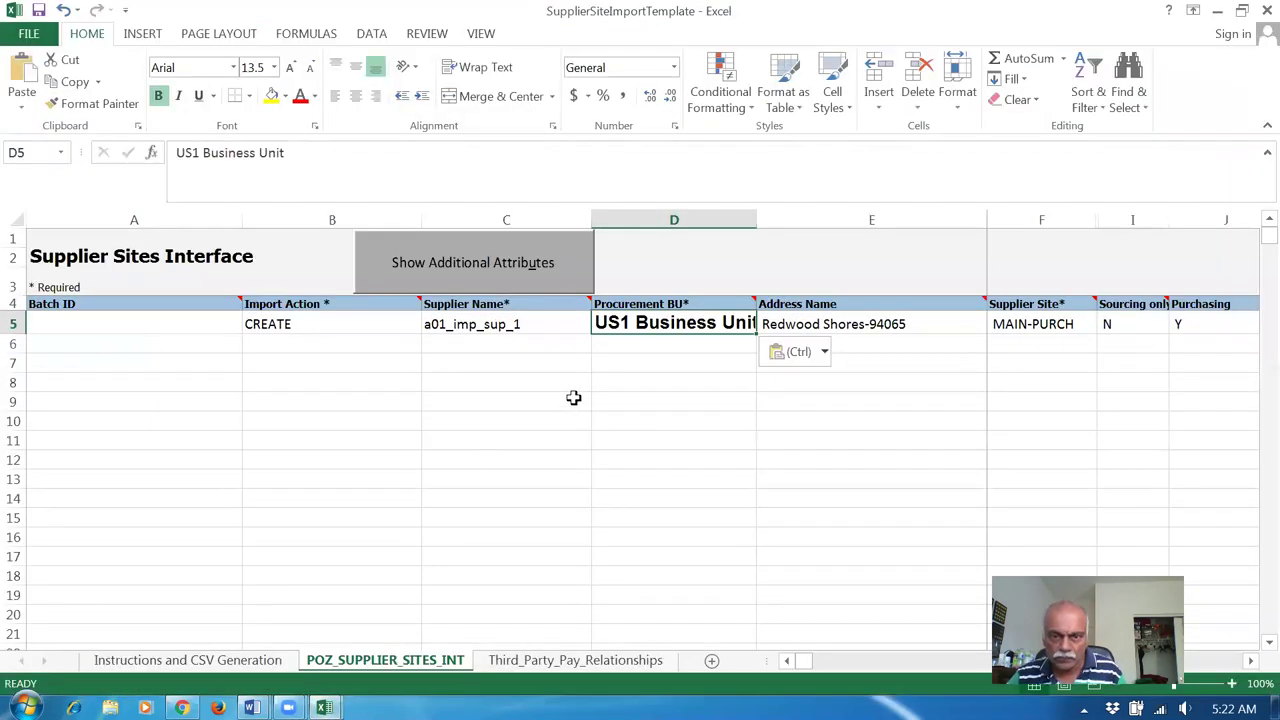
click(872, 438)
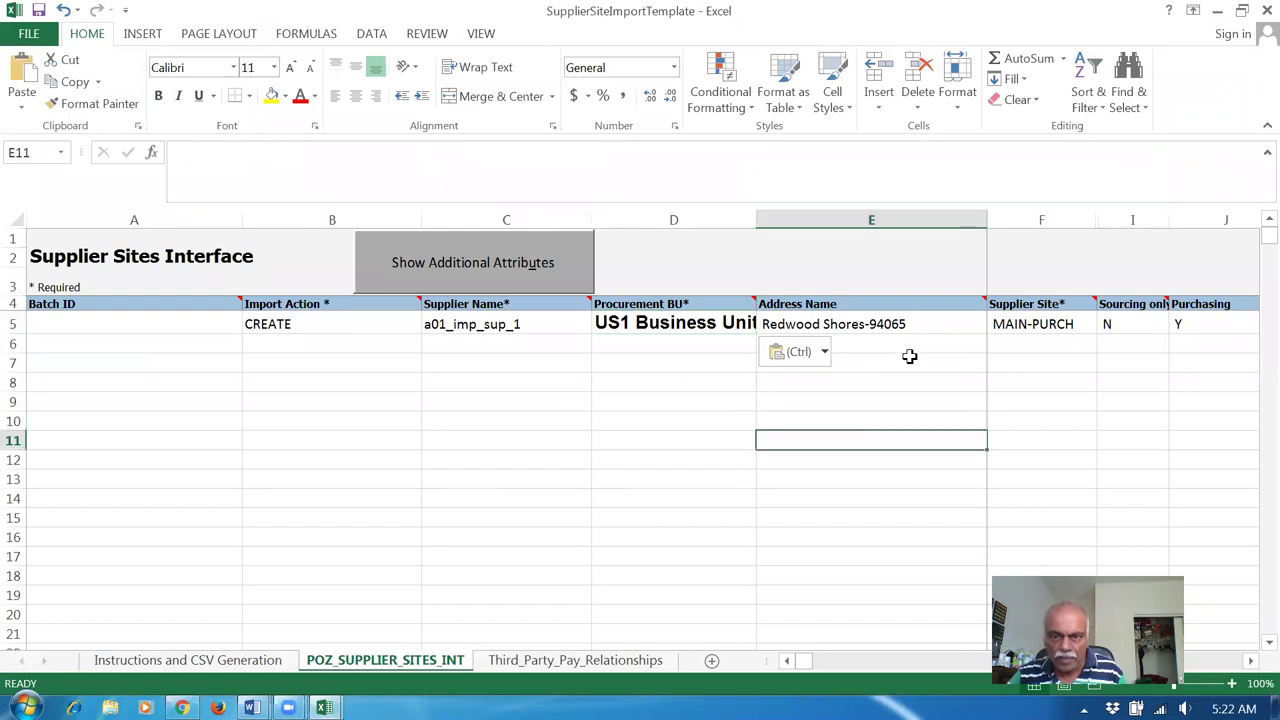
click(909, 325)
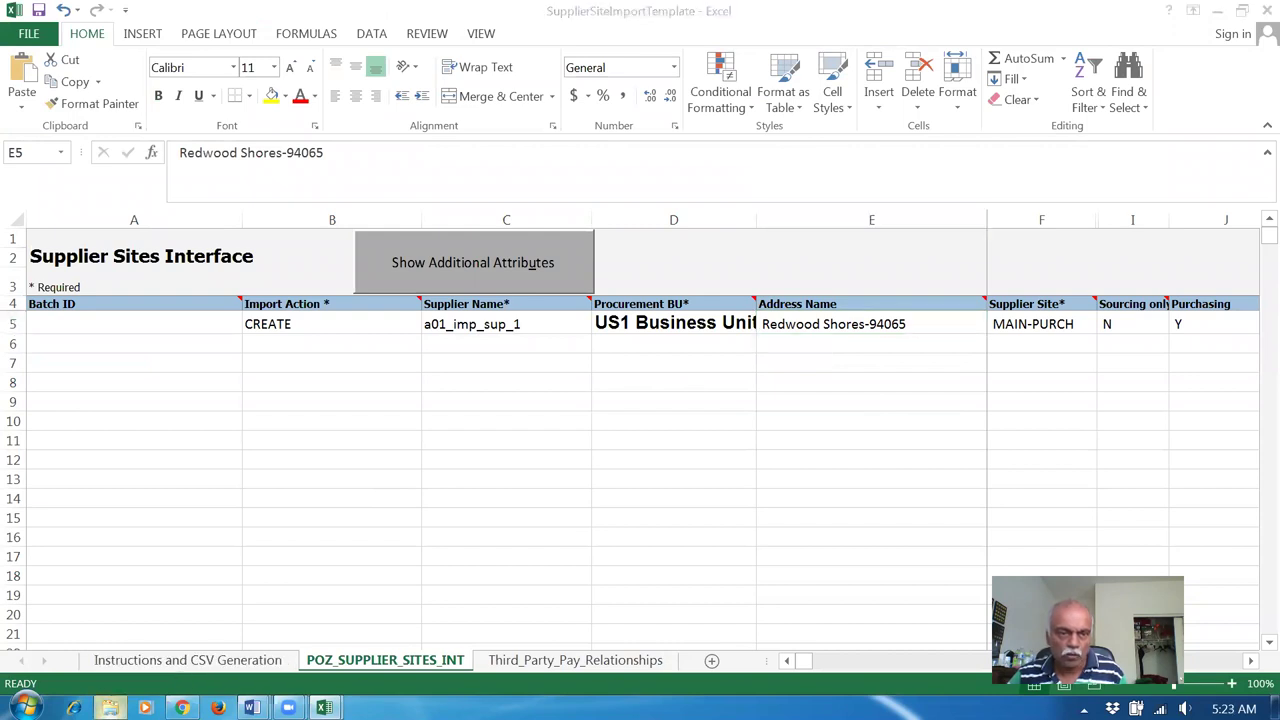
click(110, 707)
click(162, 430)
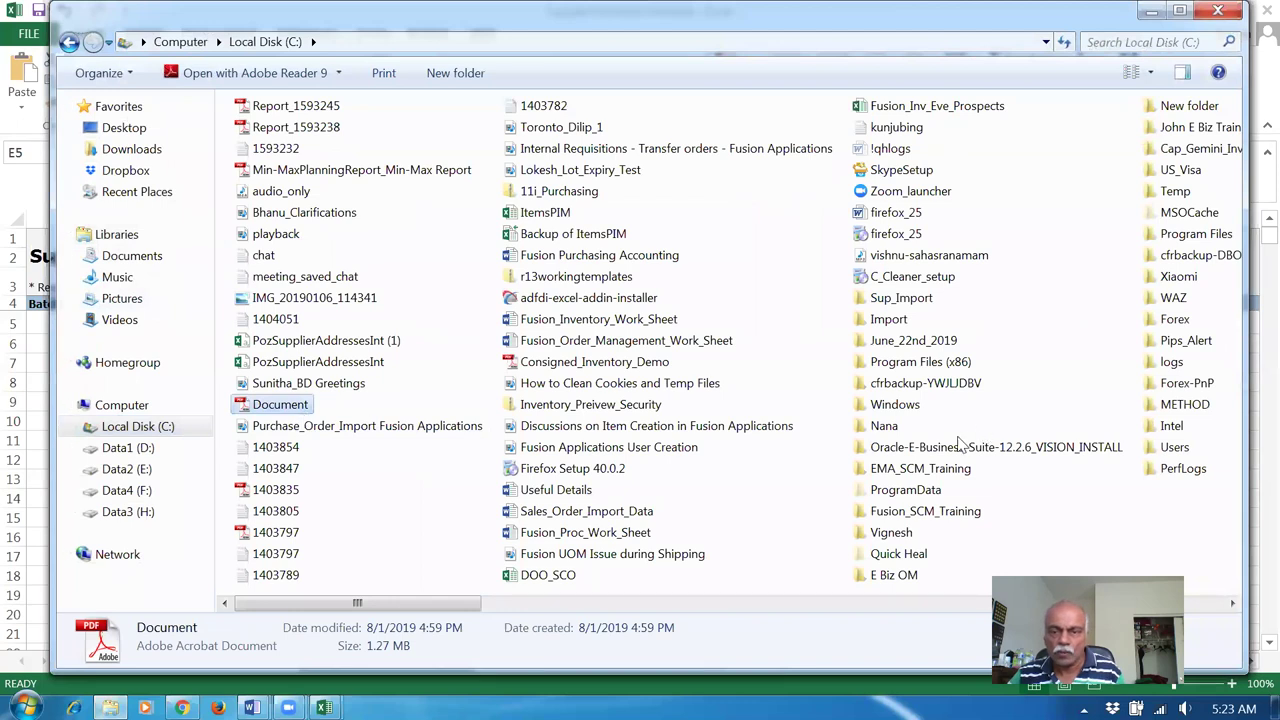
Open the Sup_Import folder to confirm the new a01_Address ZIP is there
click(975, 434)
click(868, 430)
key(s)
key(s)
key(s)
key(s)
key(s)
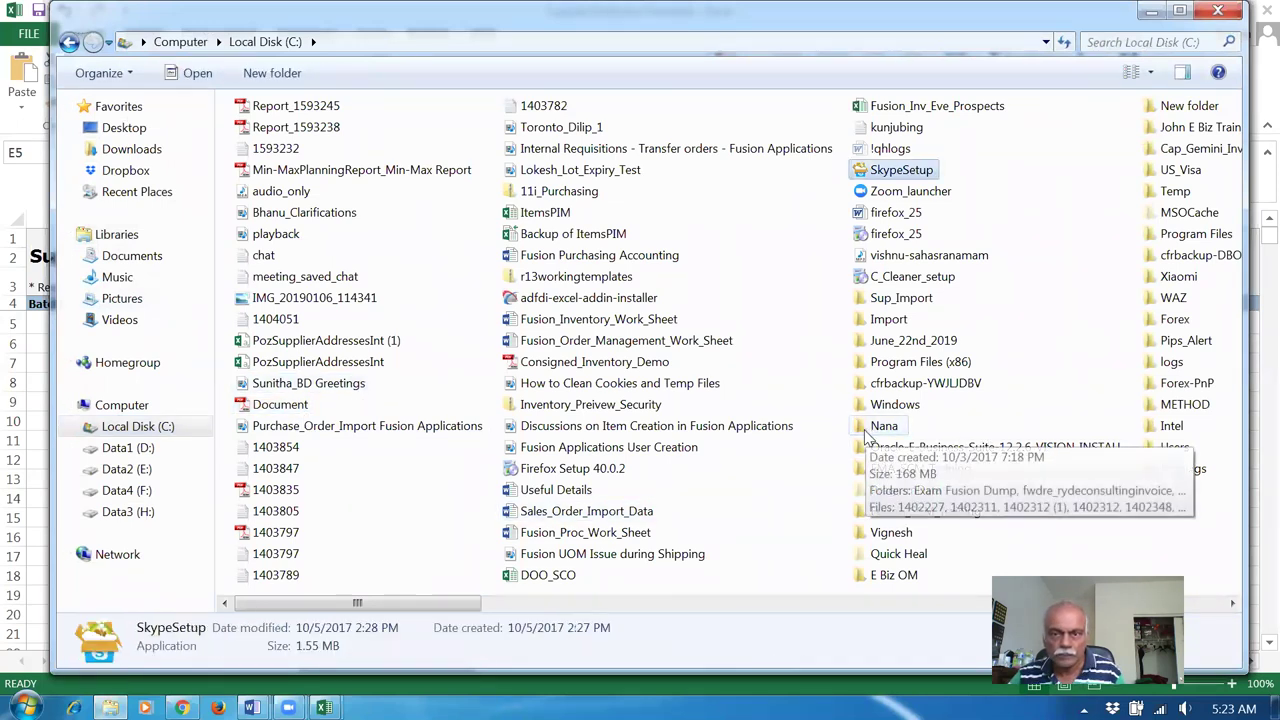
double_click(902, 298)
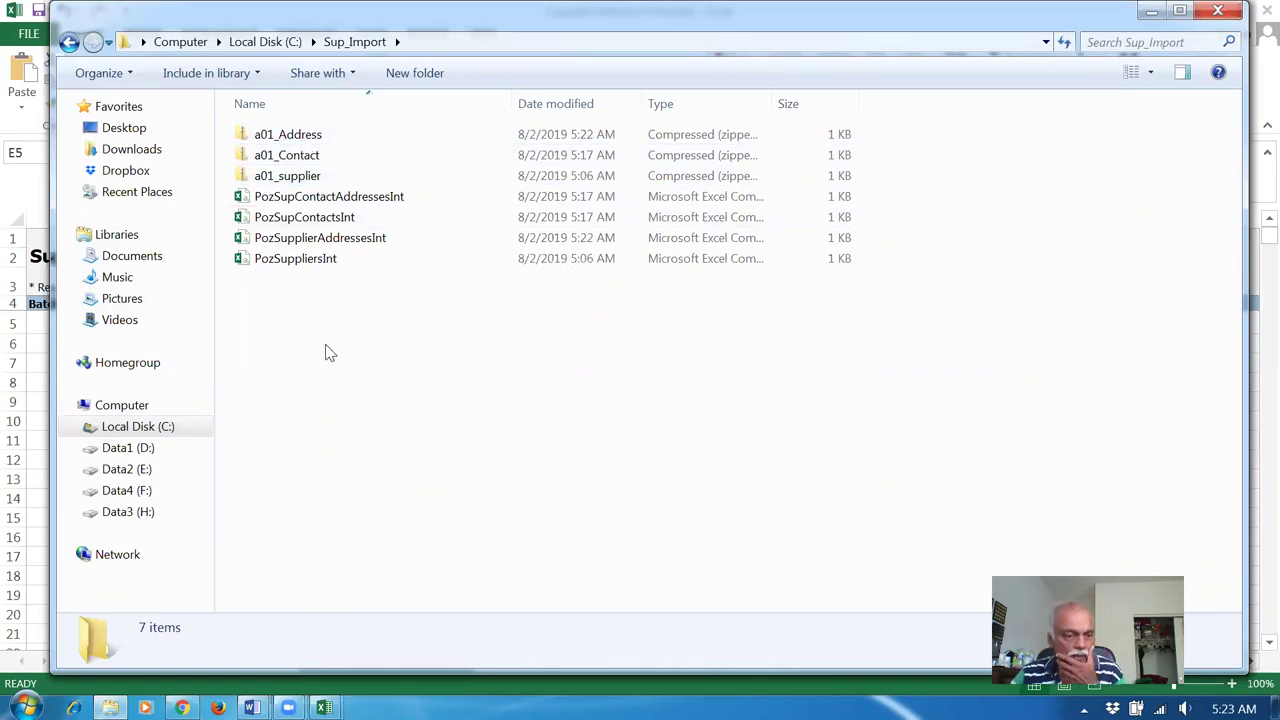
Reopen SupplierAddressImportTemplate from Fusion_SCM_Training > Fusion_Additional_Docs_Records > Supplier Import
click(132, 427)
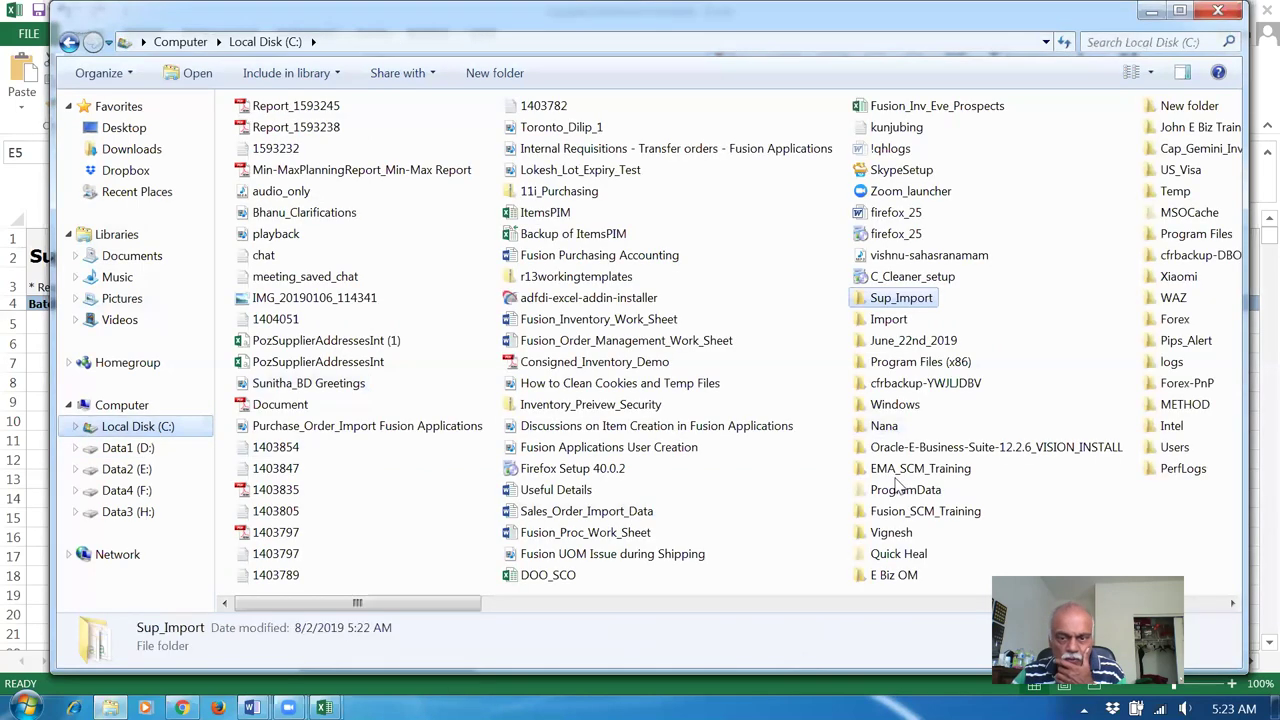
double_click(920, 512)
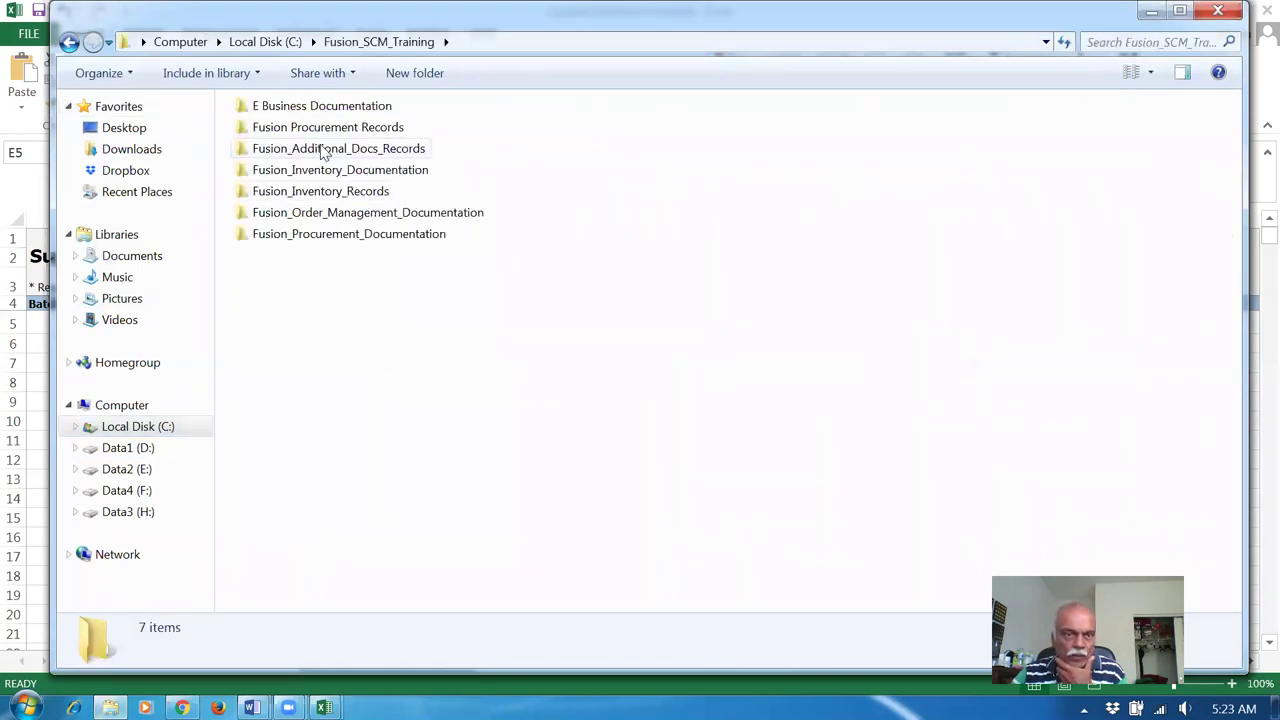
double_click(333, 150)
double_click(330, 151)
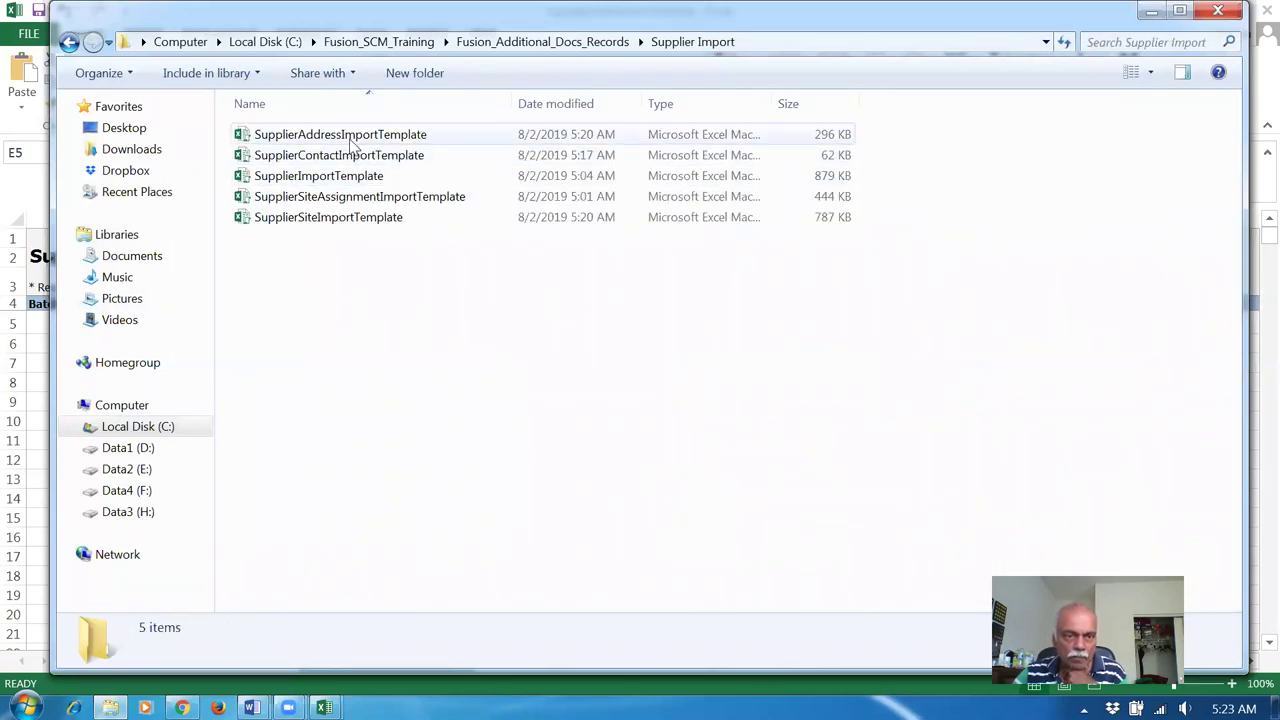
double_click(350, 136)
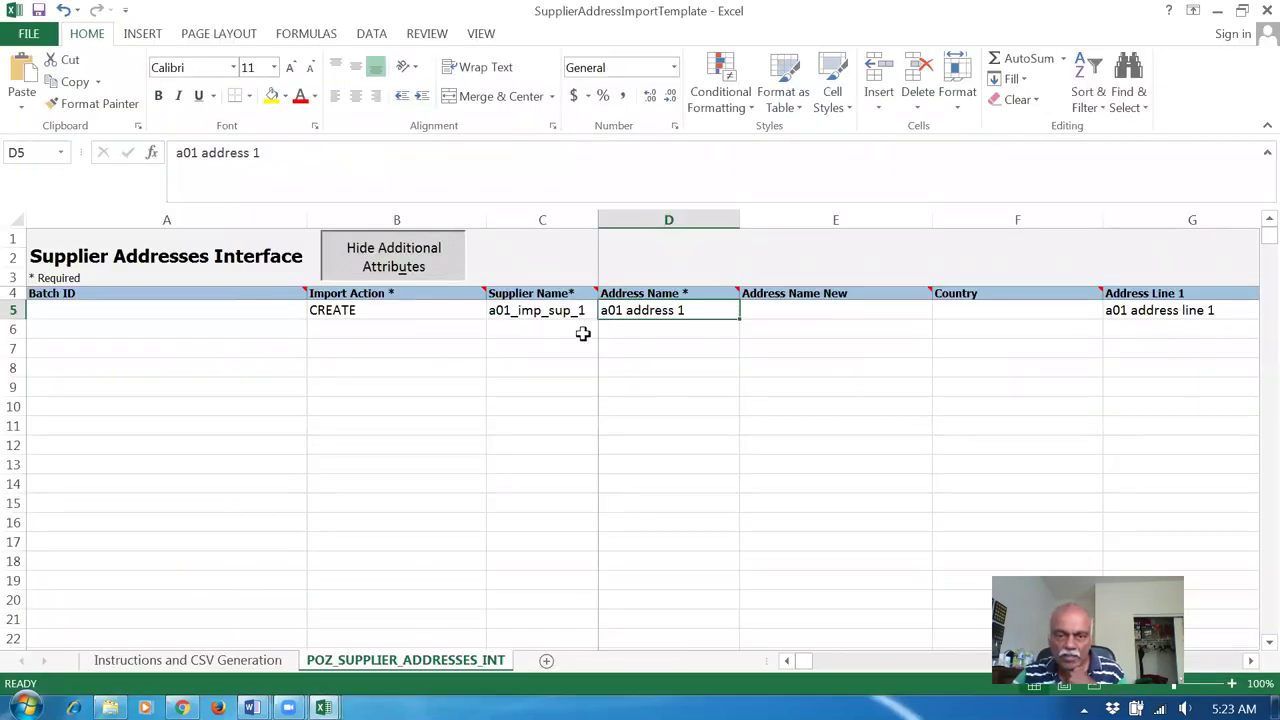
Copy the Address Name 'a01 address 1' from cell D5 of the address template
click(532, 308)
click(655, 312)
key(ctrl+c)
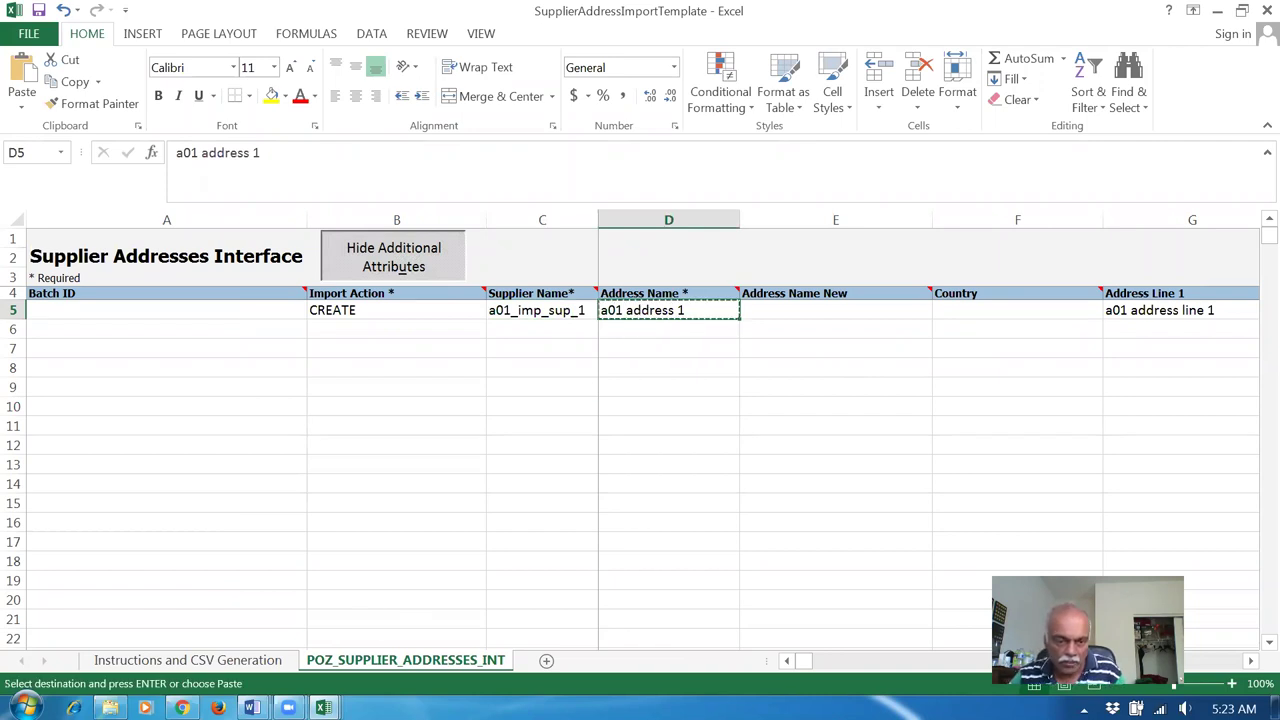
click(516, 637)
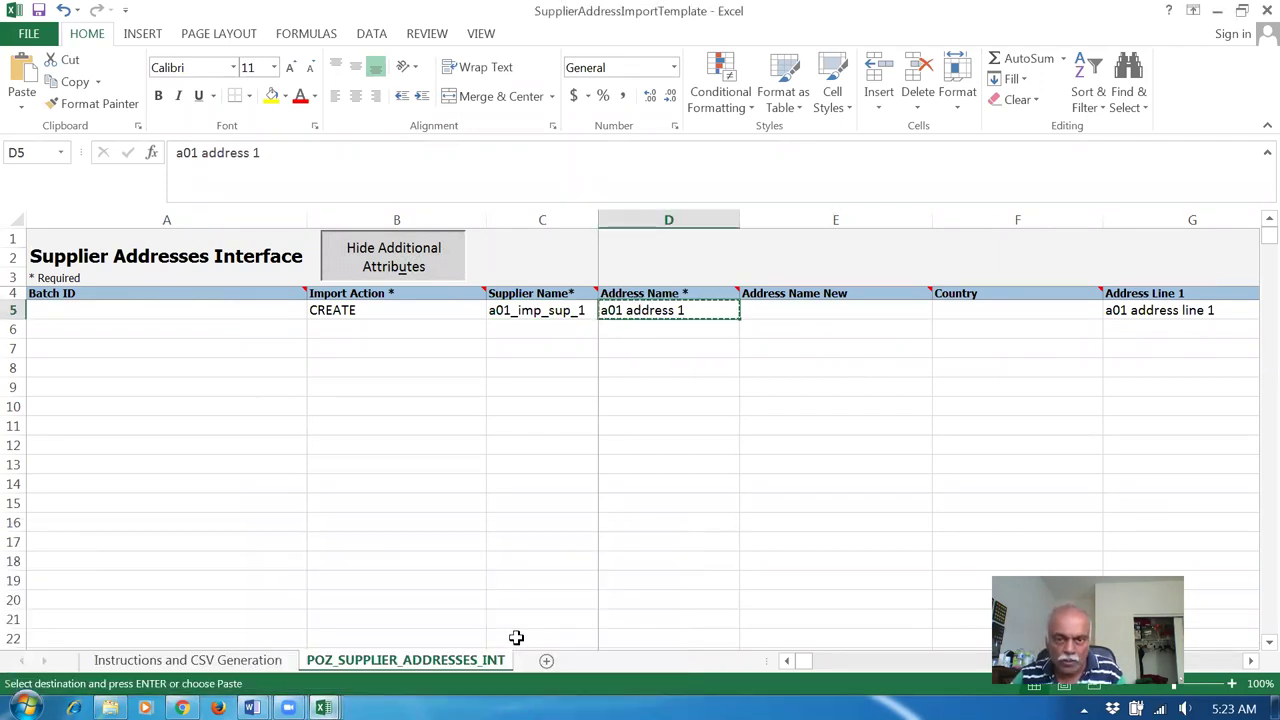
Paste 'a01 address 1' into Address Name E5 of the SupplierSiteImportTemplate
mouse_move(330, 705)
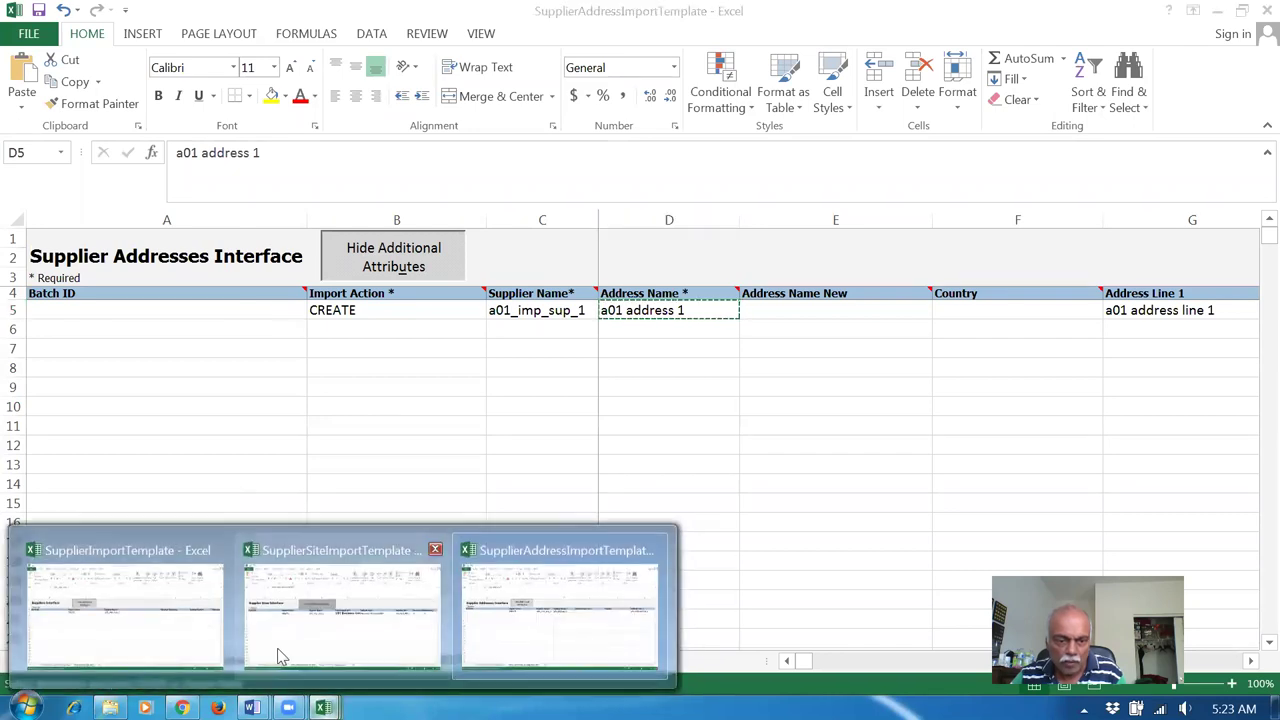
click(281, 656)
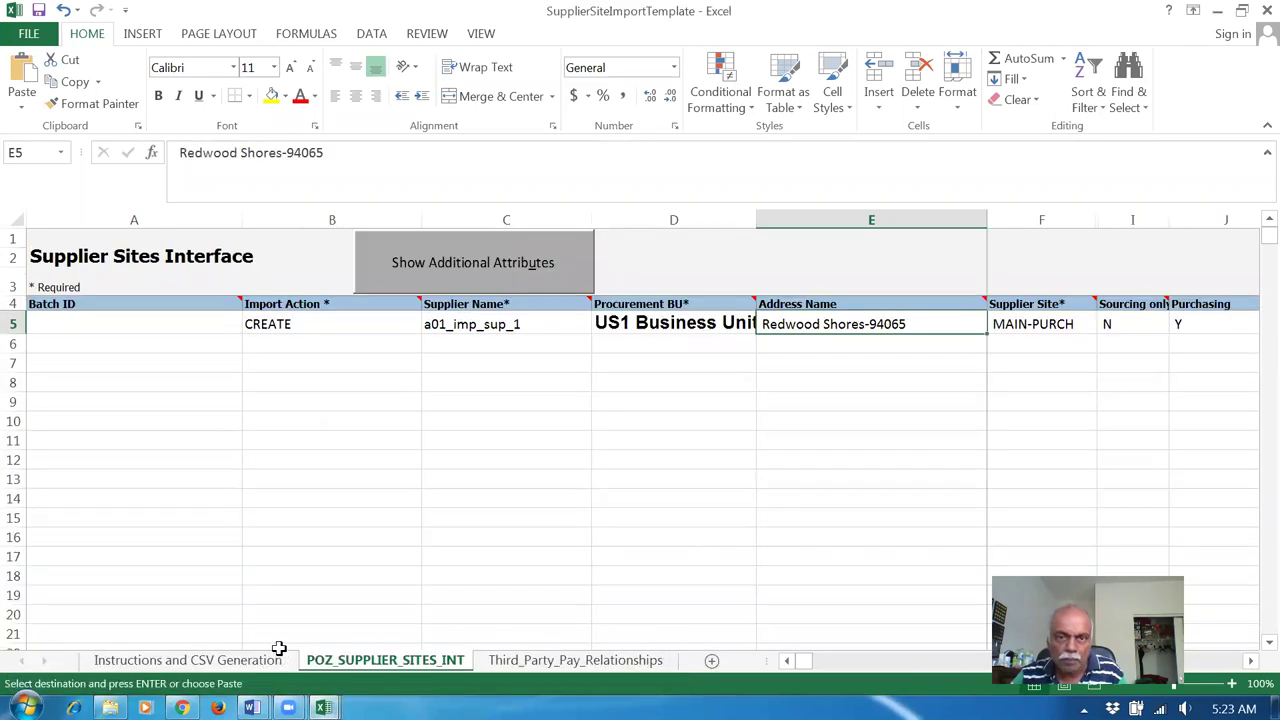
key(ctrl+v)
click(695, 460)
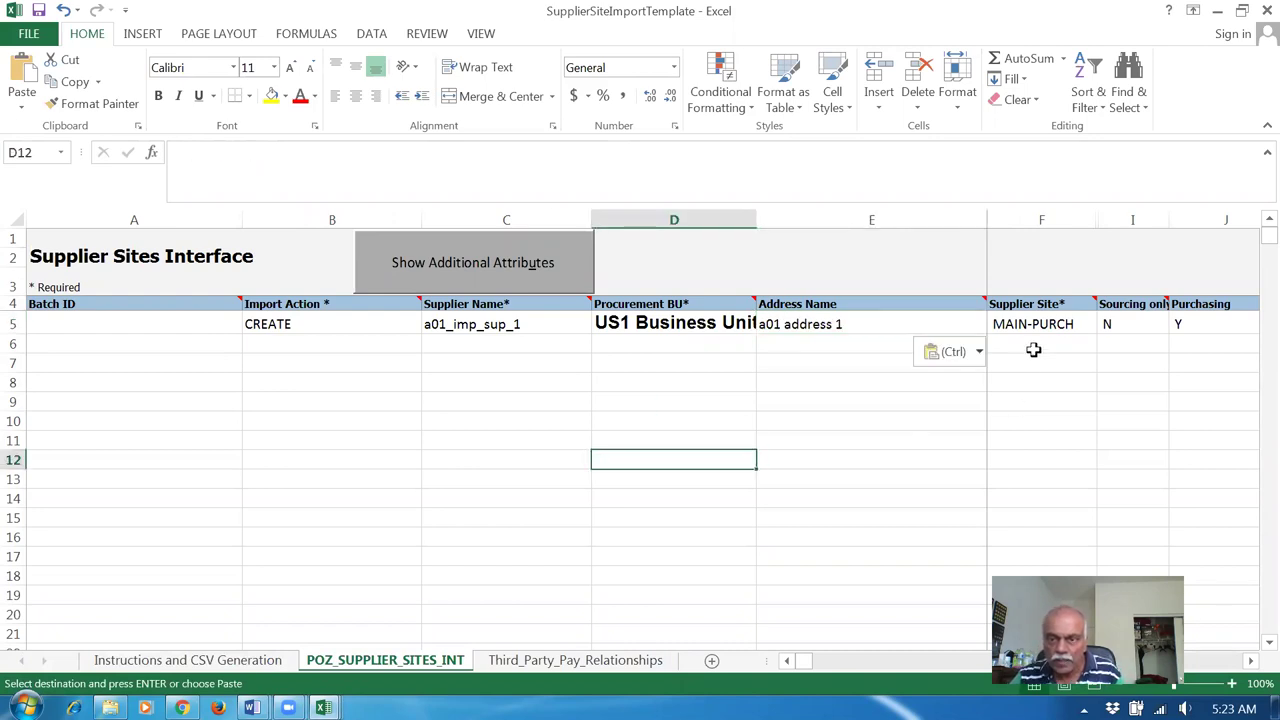
Replace MAIN-PURCH with 'Site 1' as Supplier Site and show the additional attribute columns
click(1035, 328)
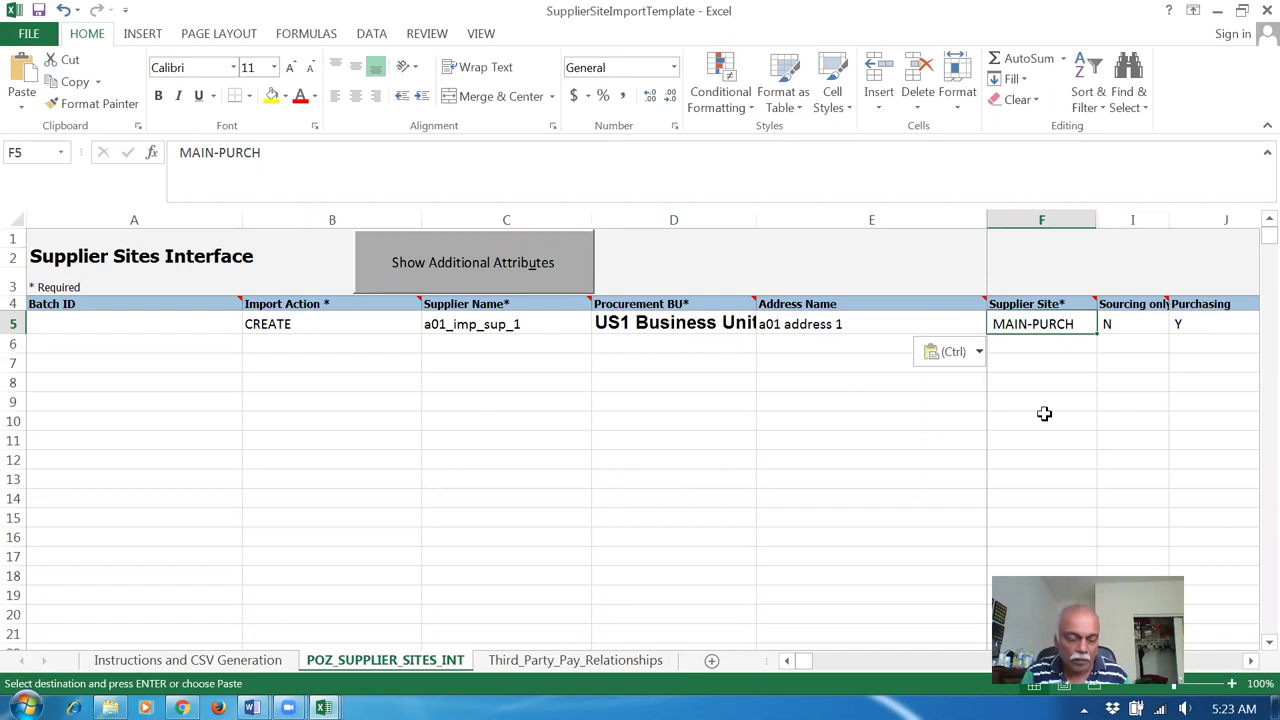
text(Sit)
key(Tab)
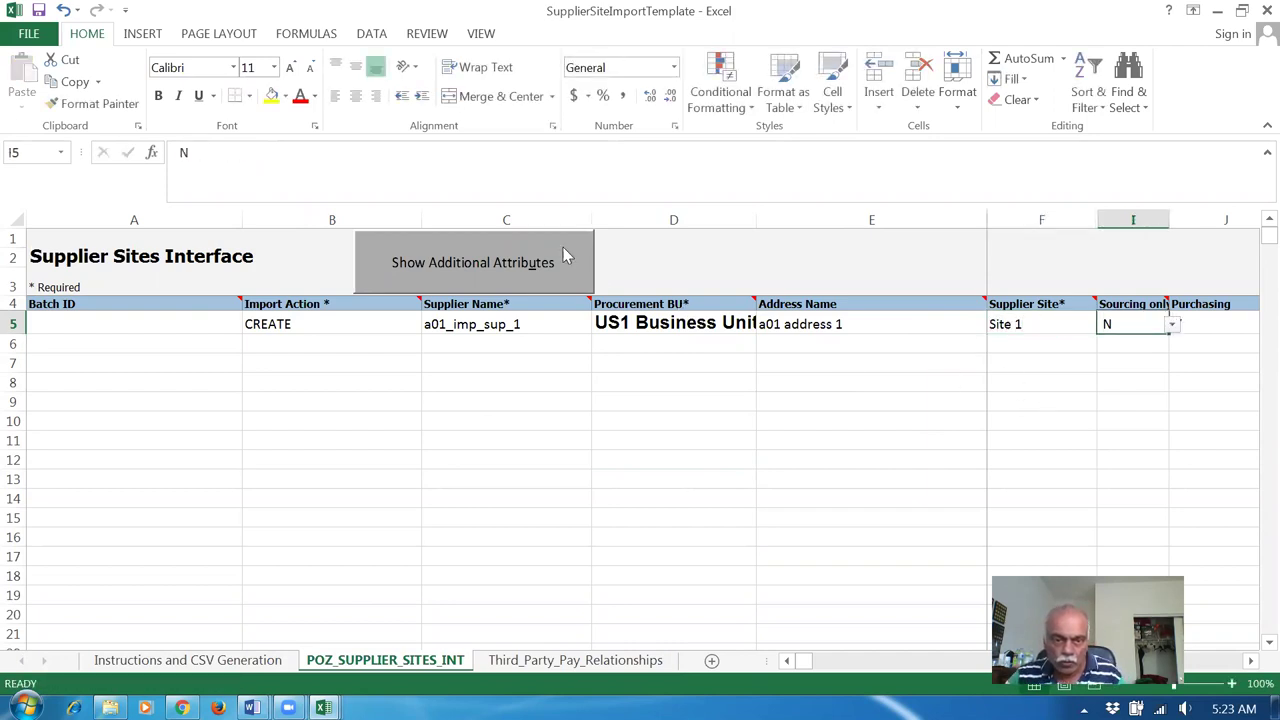
click(498, 272)
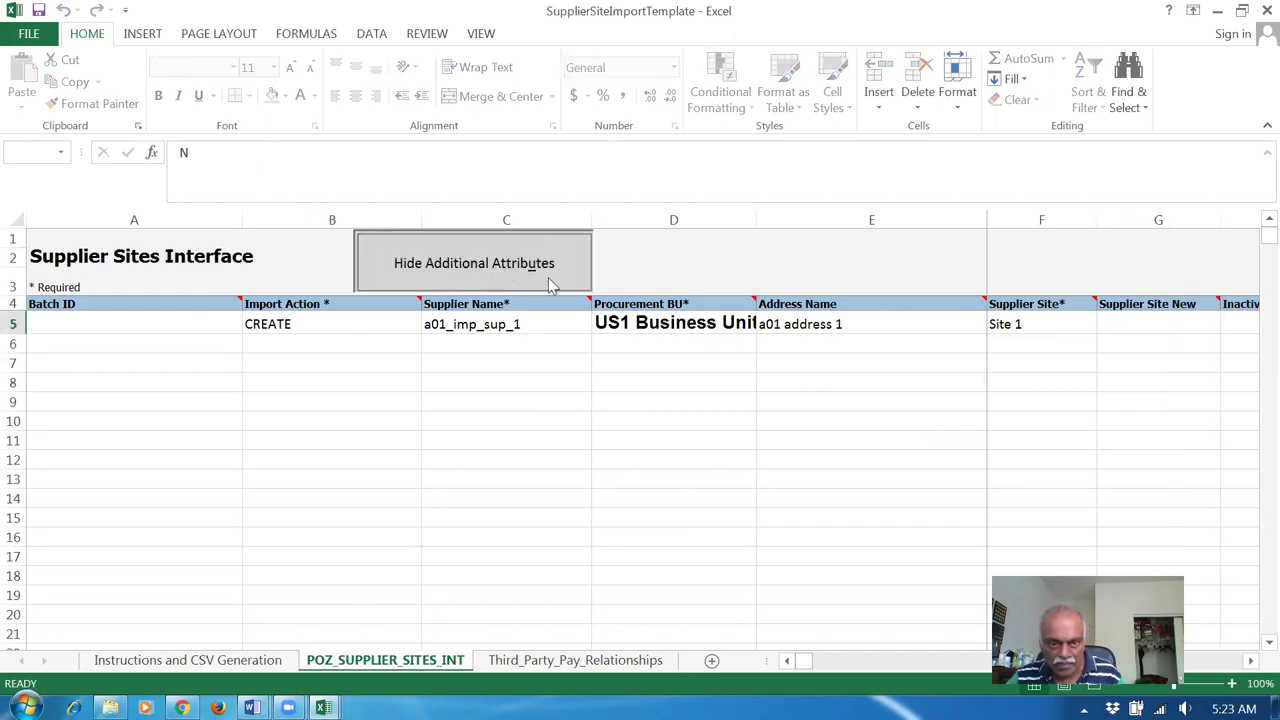
Set Purchasing to Y in J5 and choose Y for the Pay flag in row 5
click(670, 376)
click(735, 330)
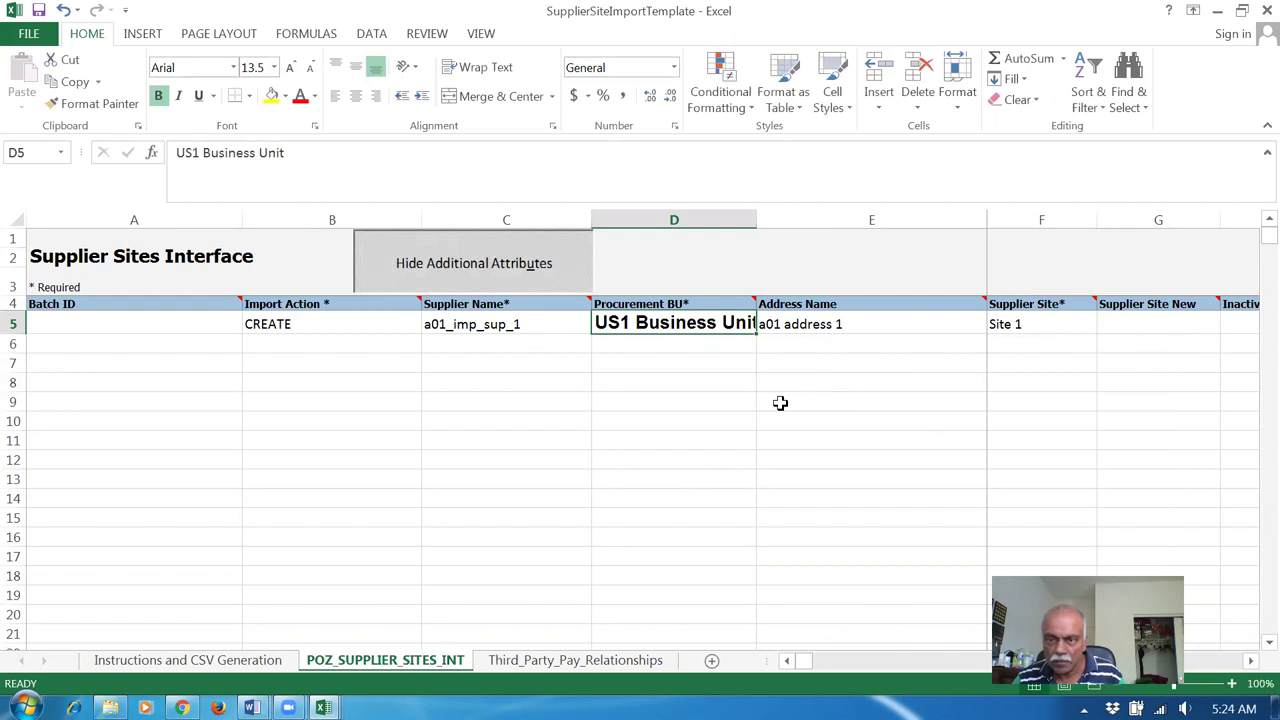
key(Right)
key(Right)
key(Right)
key(Right)
key(Right)
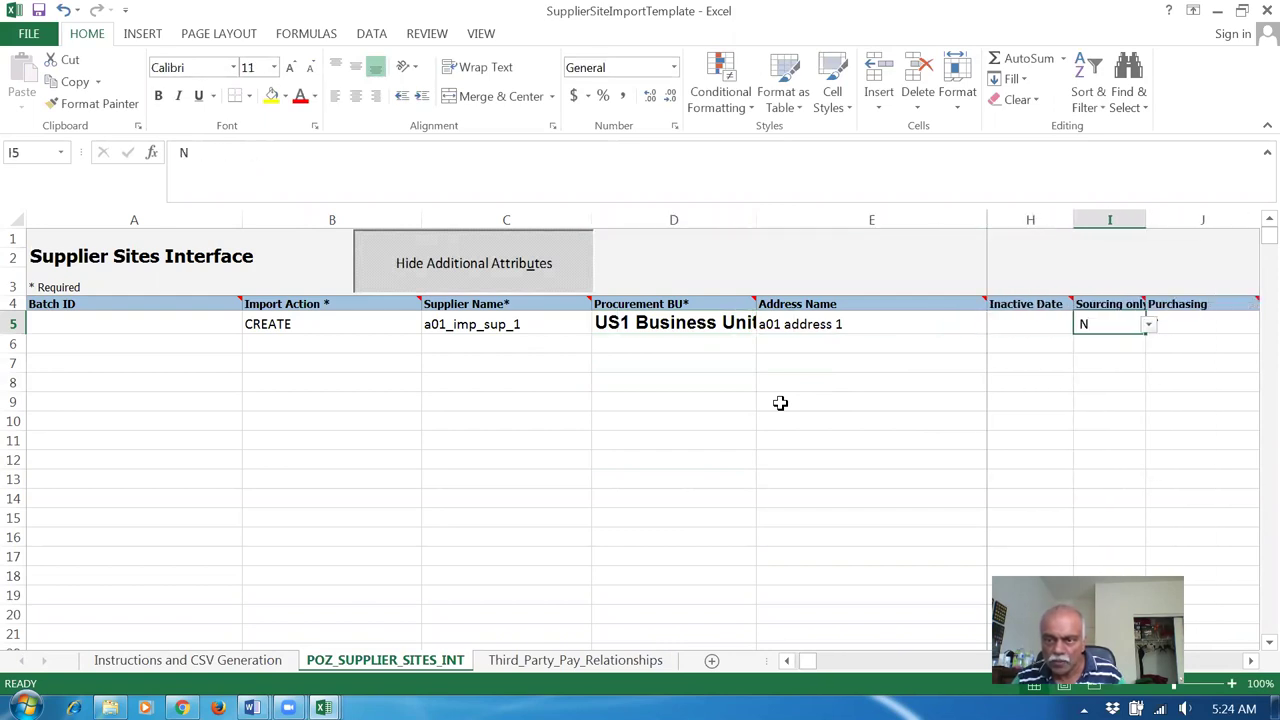
key(Right)
text(Y)
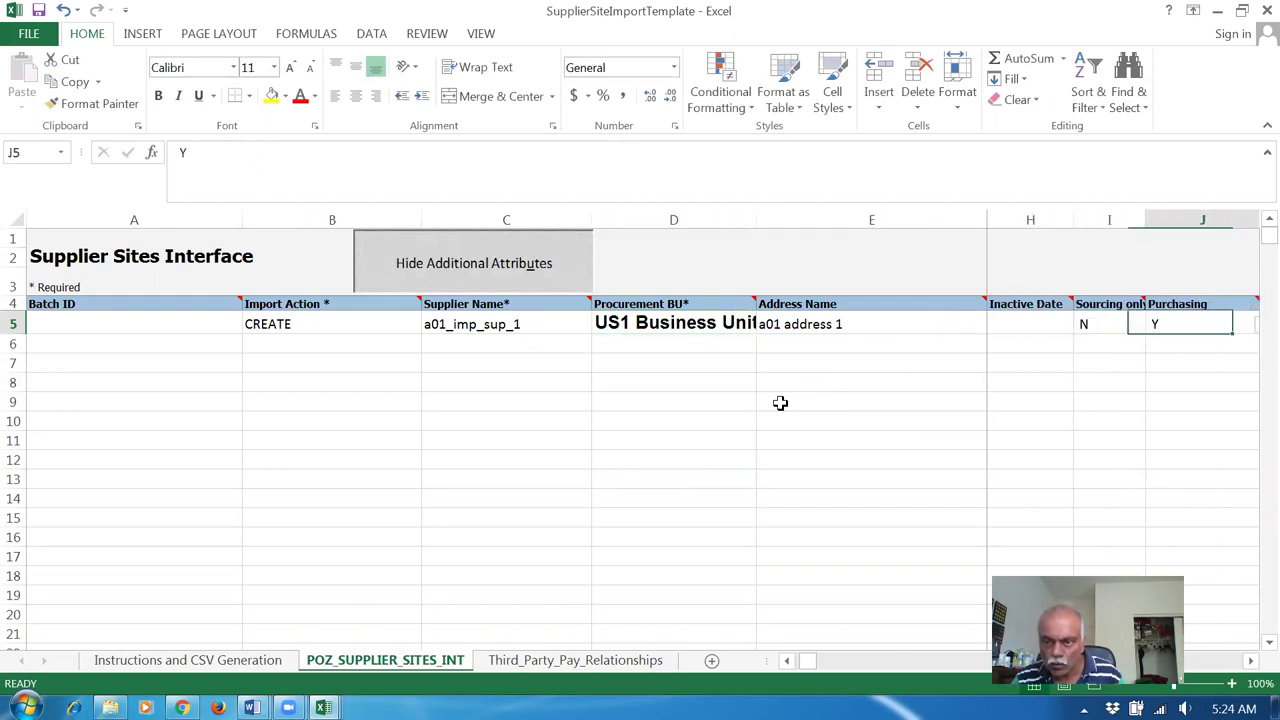
key(Right)
key(Right)
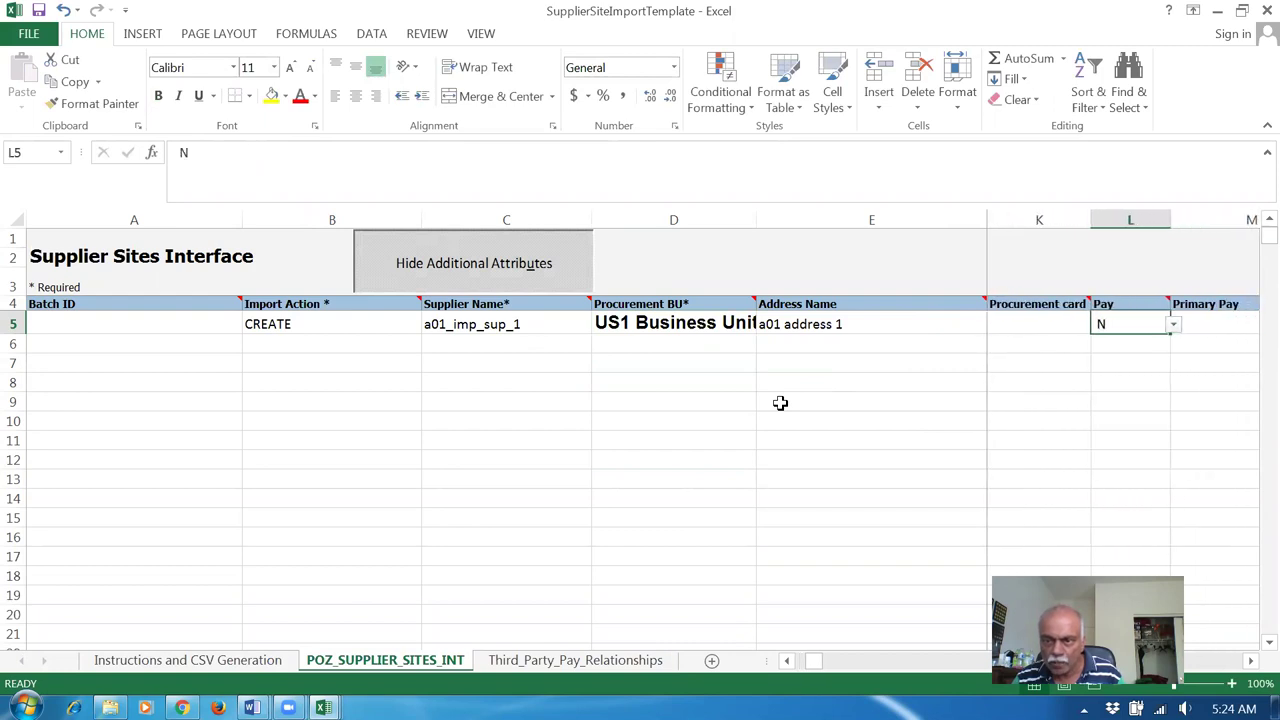
click(1175, 326)
click(1160, 350)
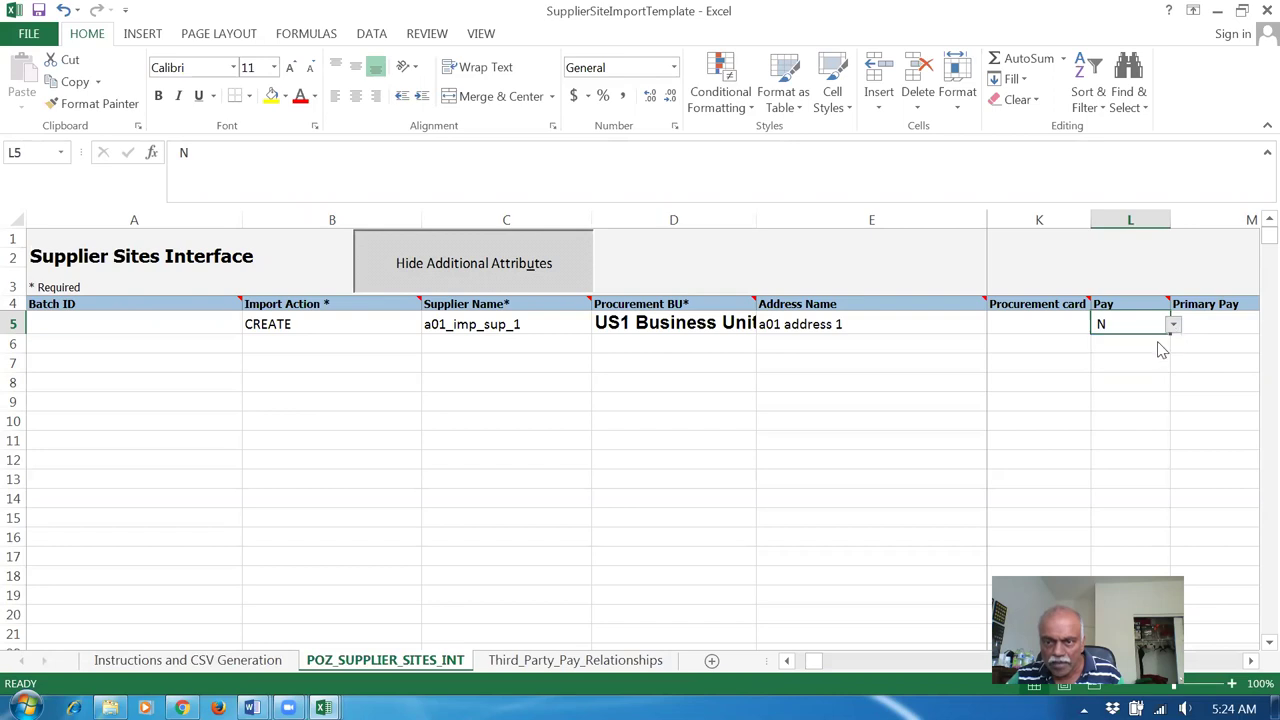
click(1067, 333)
key(Left)
key(Left)
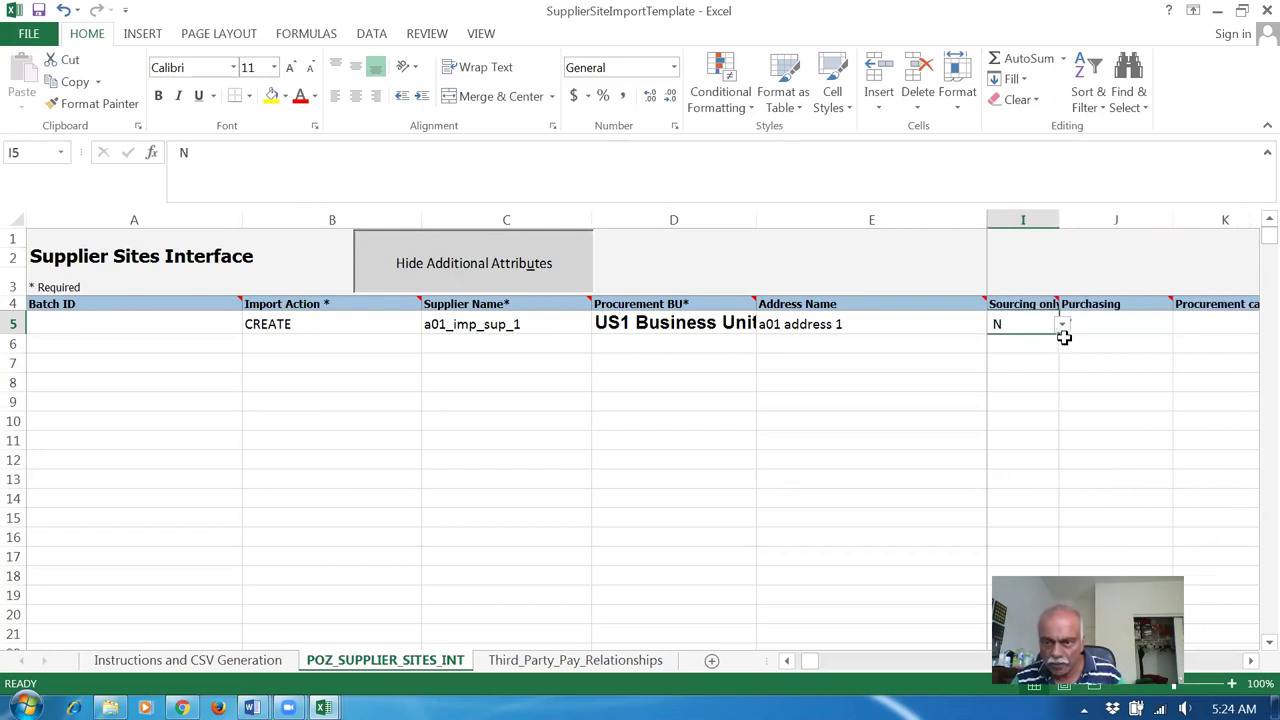
key(Right)
key(Right)
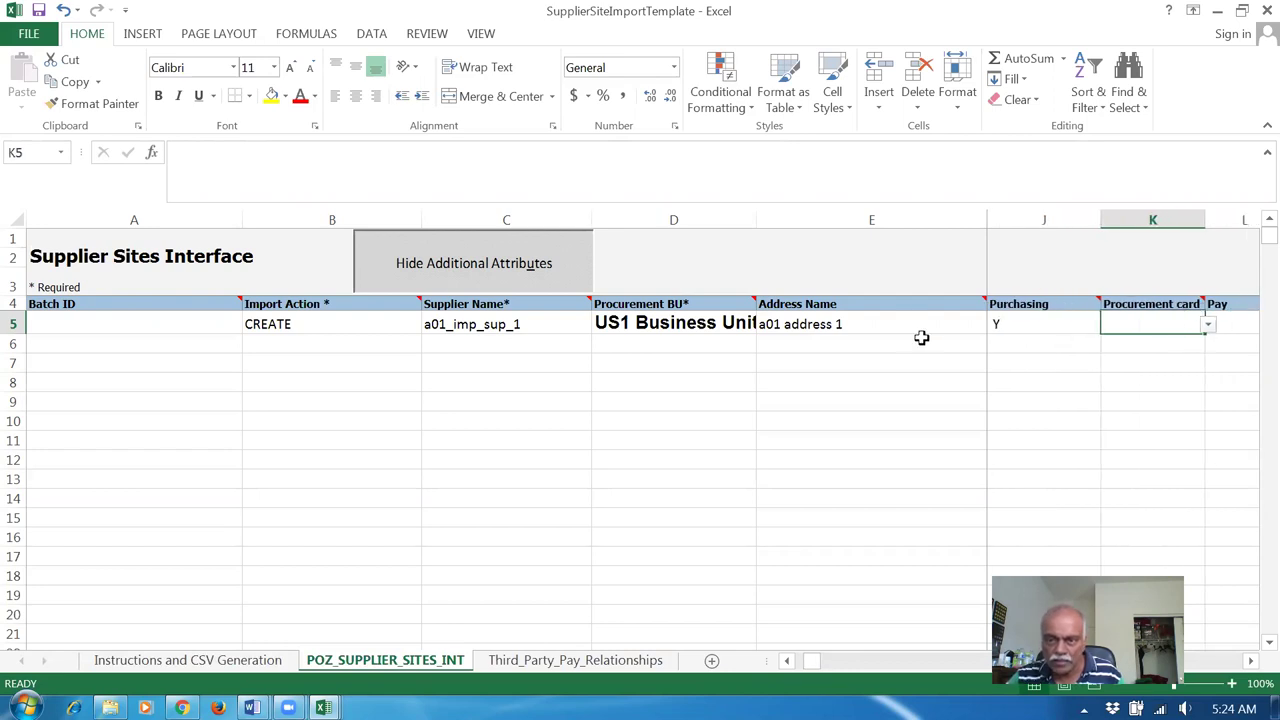
key(Right)
key(Right)
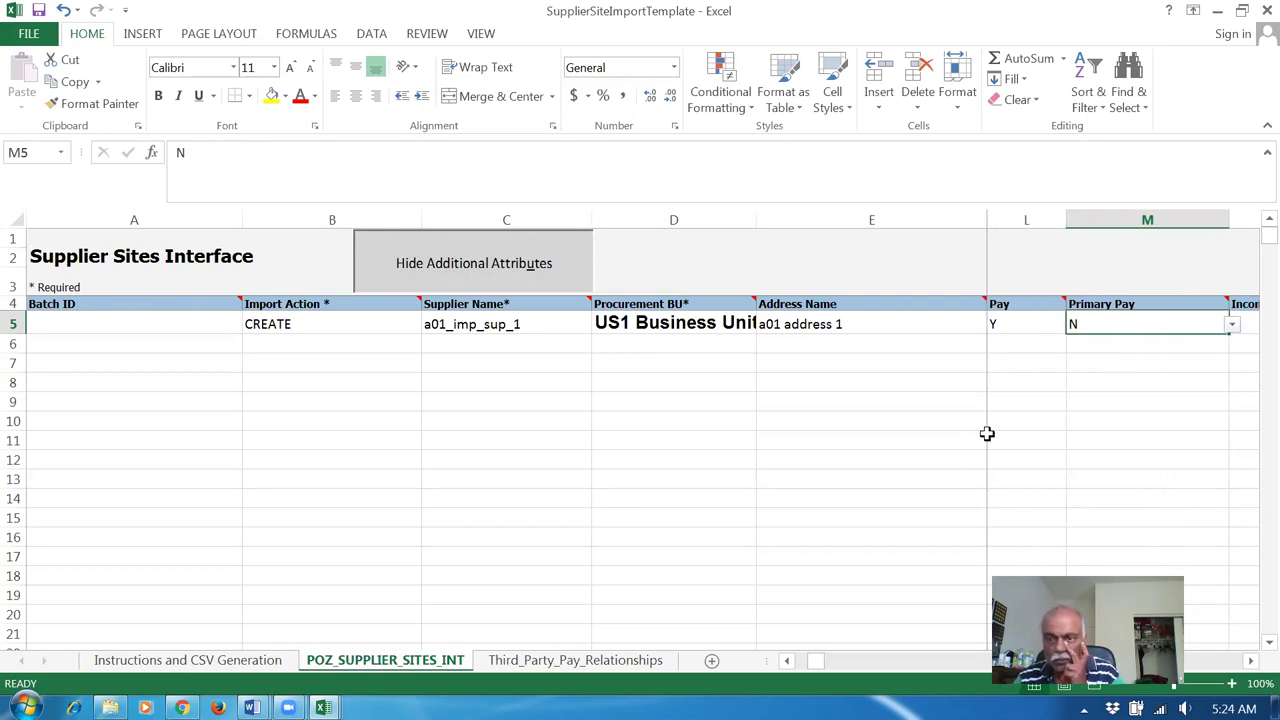
key(Right)
key(Right)
key(Right)
key(Right)
key(Right)
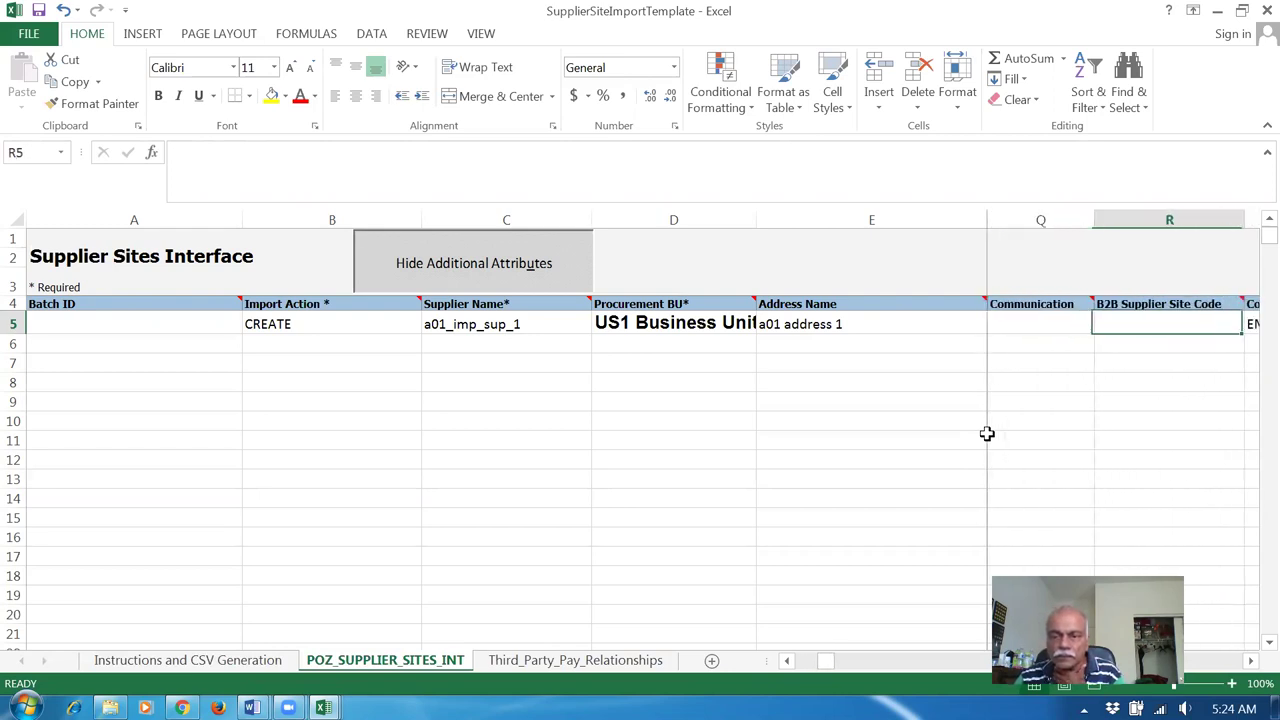
key(Right)
key(Right)
key(Left)
key(Left)
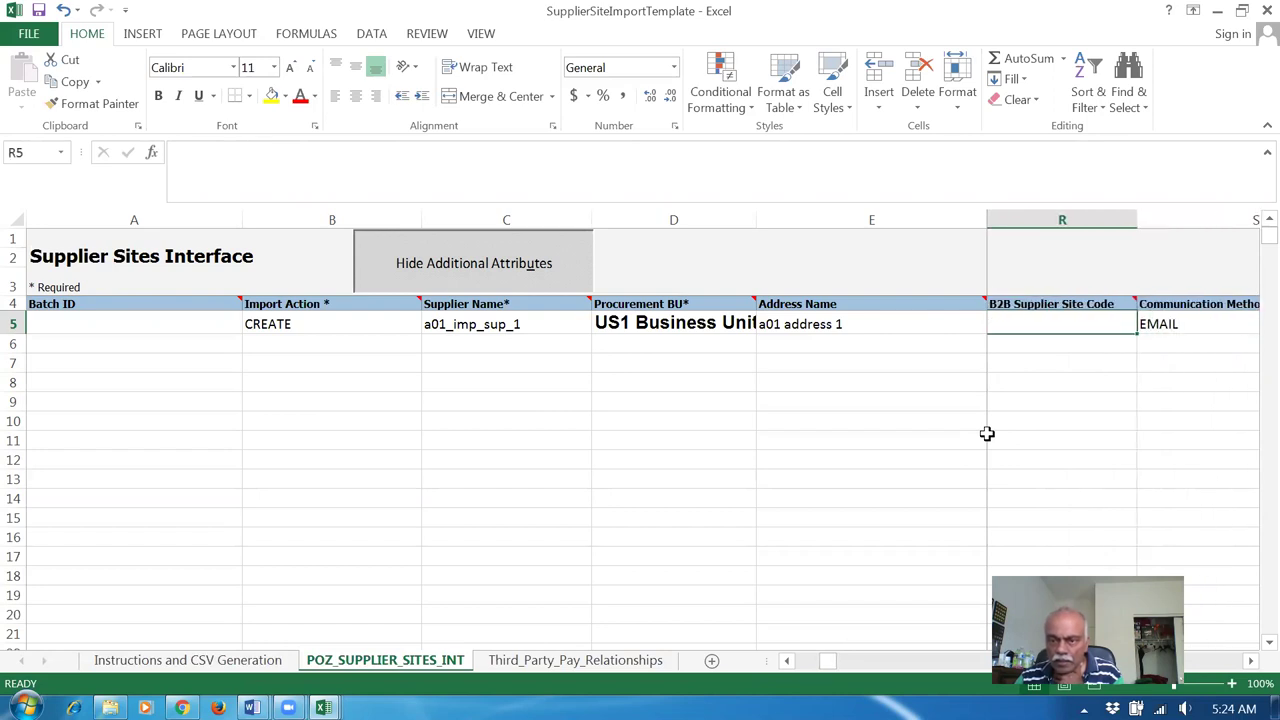
key(Right)
key(Right)
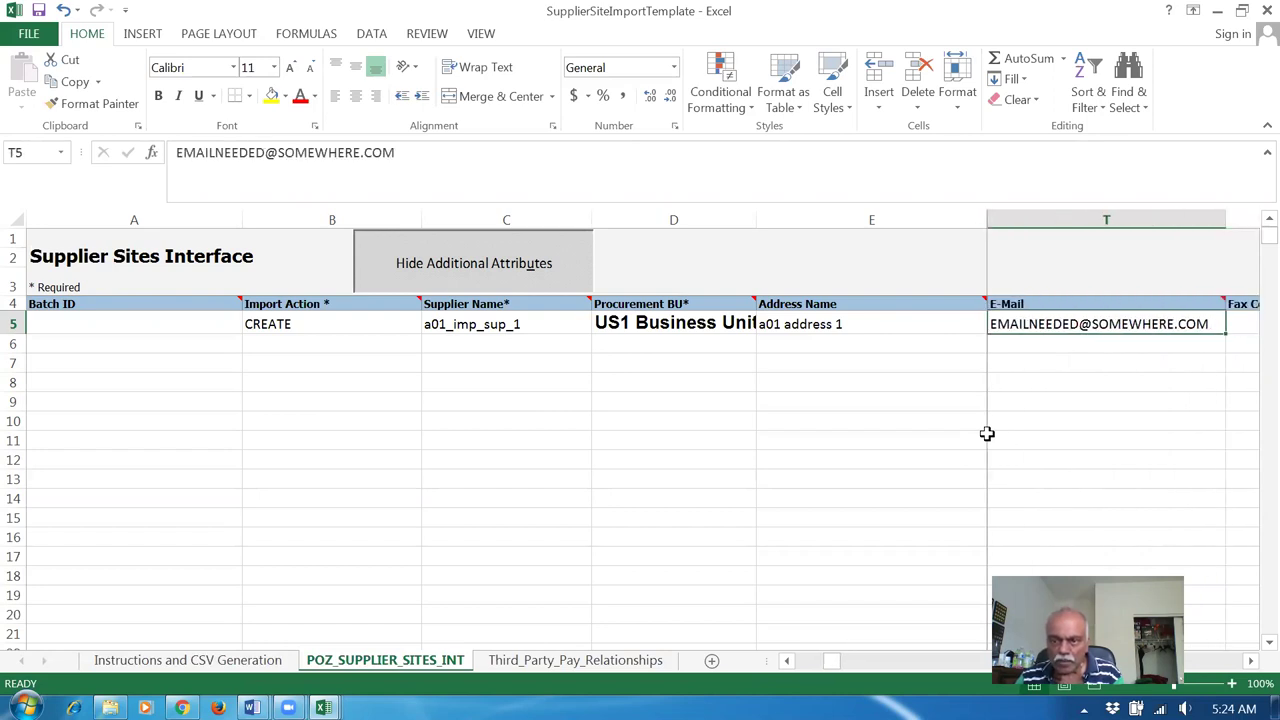
text(me@you.co)
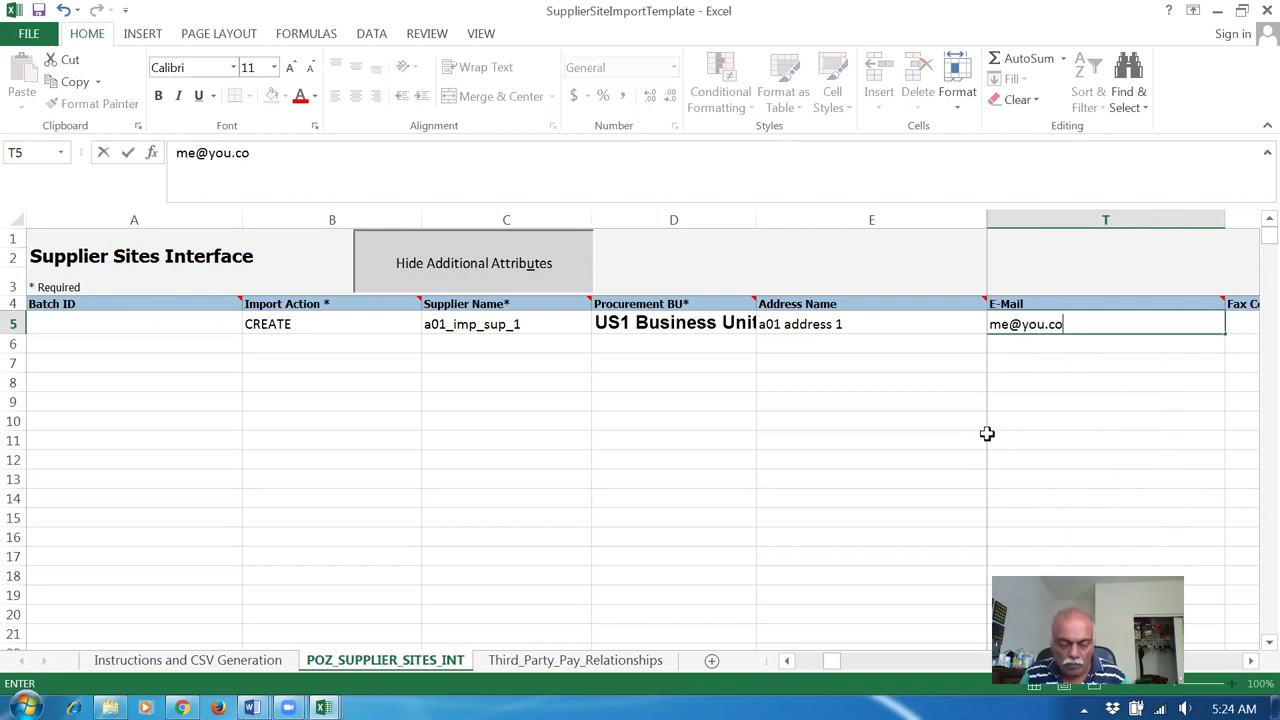
text(m)
key(Right)
key(Left)
key(Left)
key(Right)
key(Right)
key(Right)
key(Right)
key(Right)
key(Right)
key(Right)
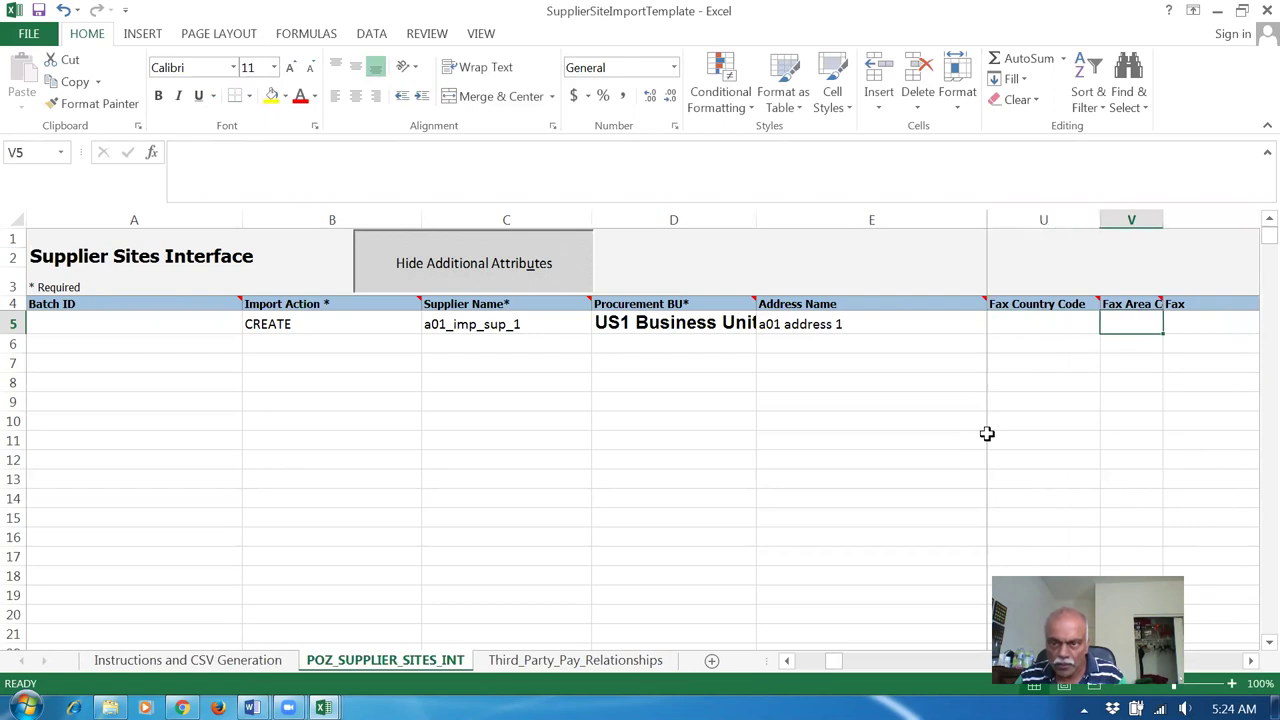
Review row 5's receipt fields from Pay on use through Late Receipt Tolerance in Days
key(Right)
key(Right)
key(Right)
key(Right)
key(Right)
key(Right)
key(Right)
key(Right)
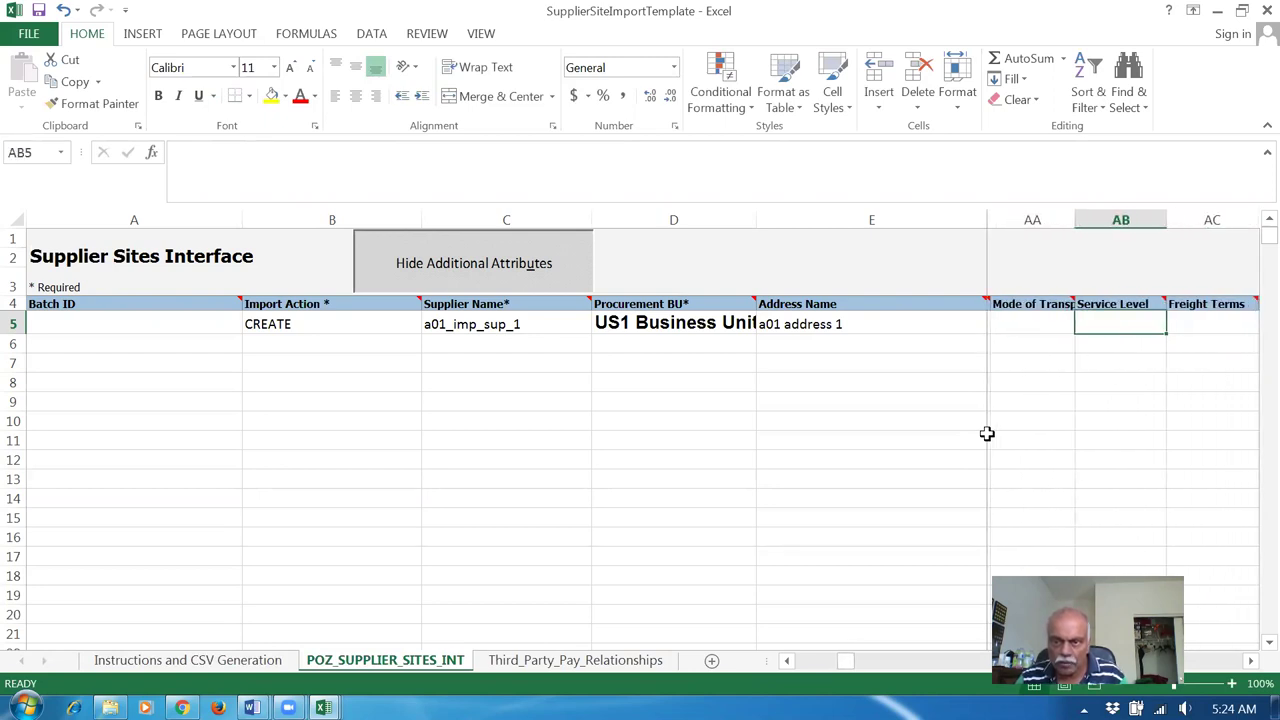
key(Right)
key(Right)
key(Right)
key(Right)
key(Right)
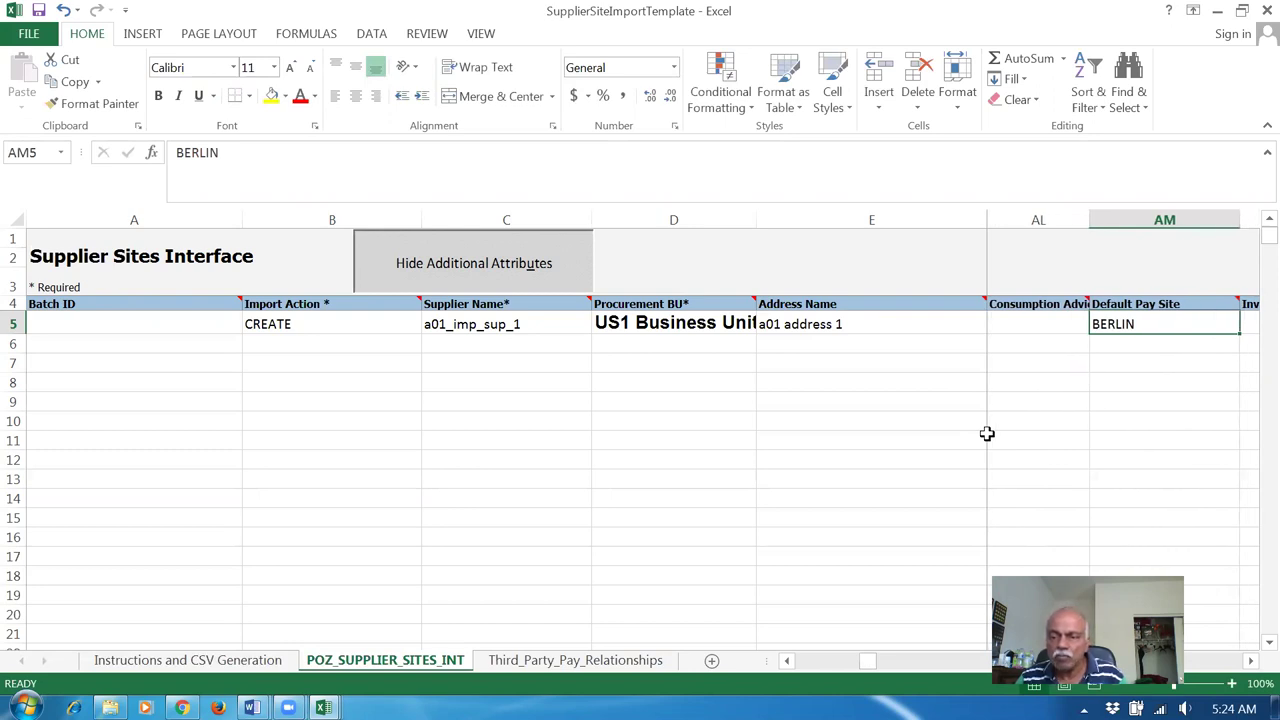
key(Left)
key(Left)
key(Left)
key(Left)
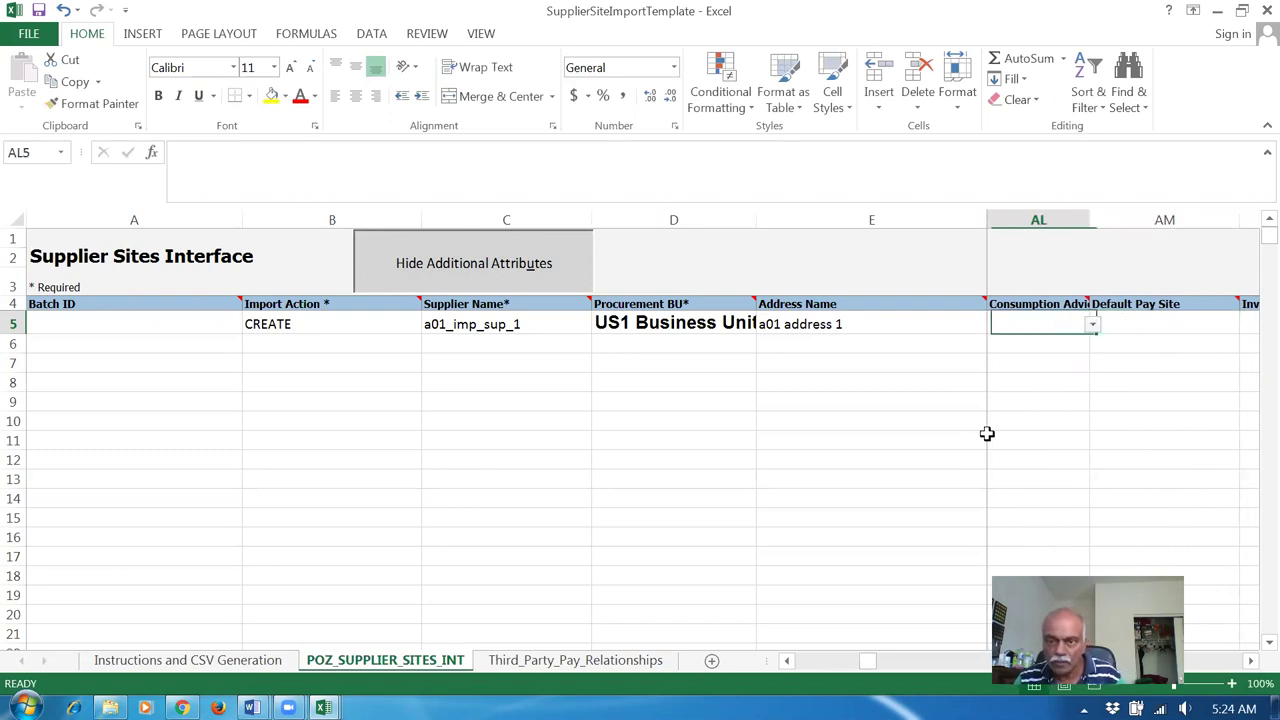
key(Left)
key(Left)
key(Left)
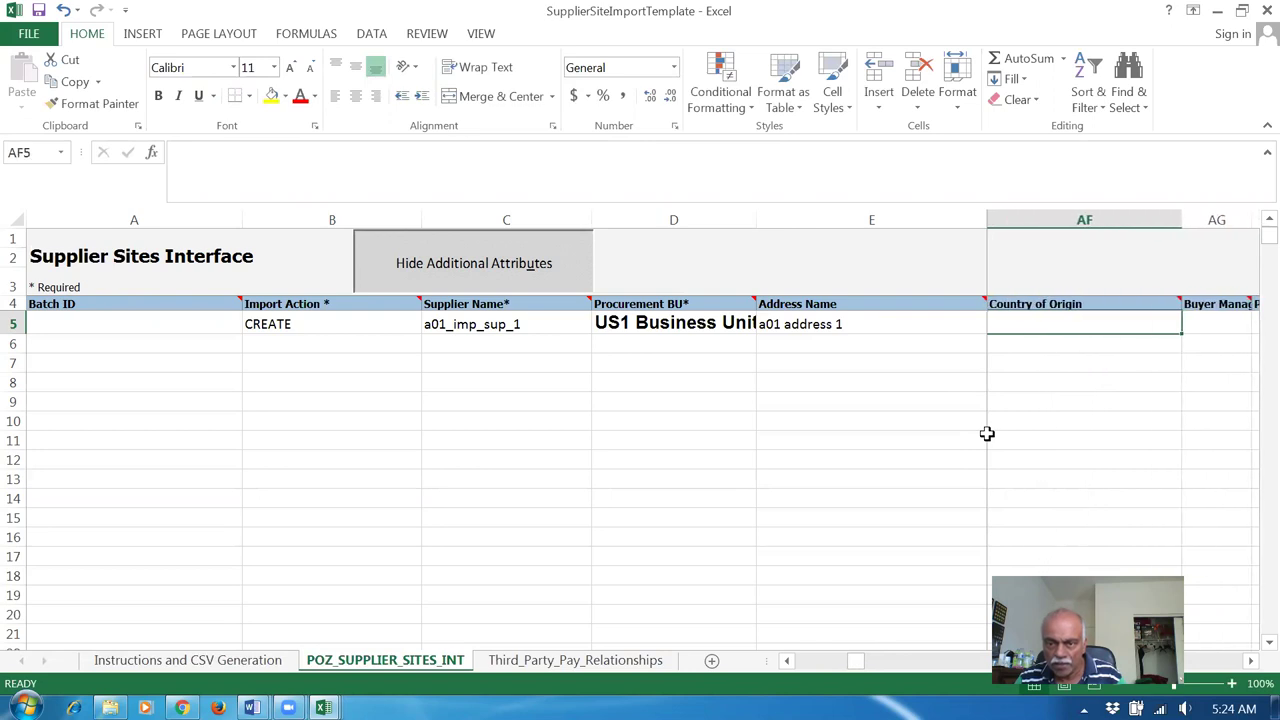
key(Left)
key(Left)
key(Left)
key(Left)
key(Left)
key(Left)
key(Left)
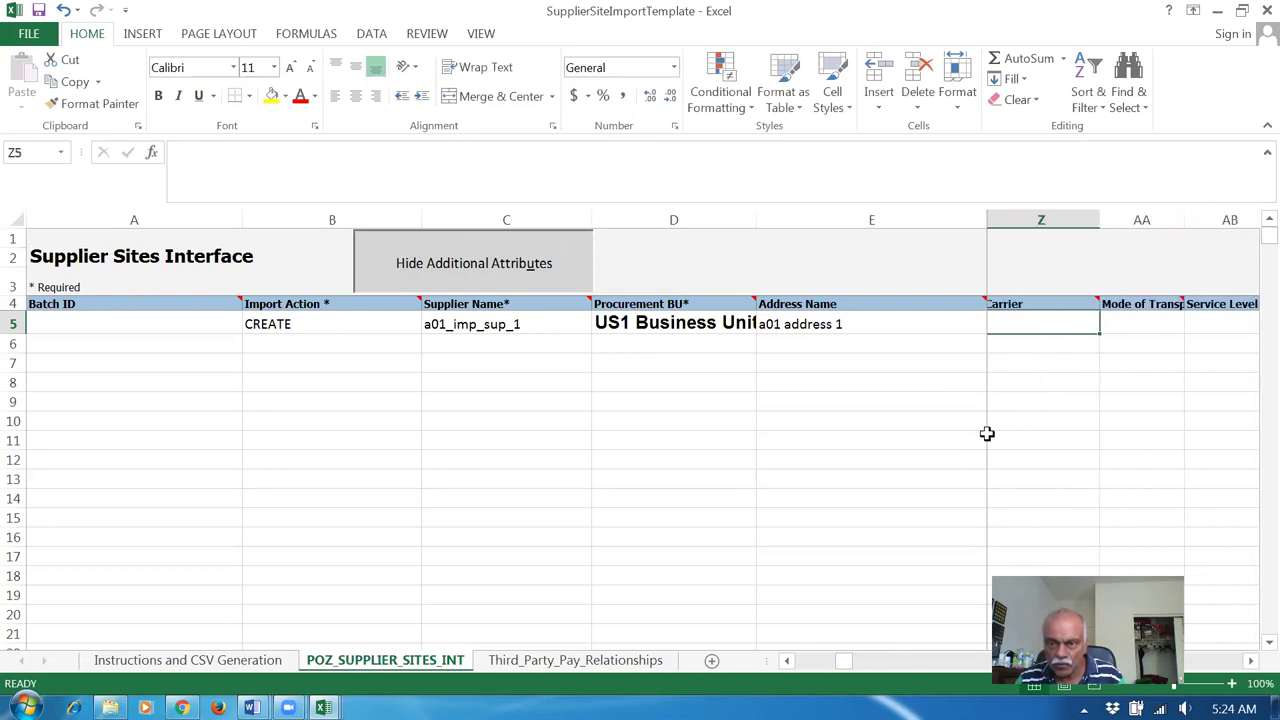
key(Right)
key(Right)
key(Right)
key(Right)
key(Right)
key(Right)
key(Right)
key(Right)
key(Right)
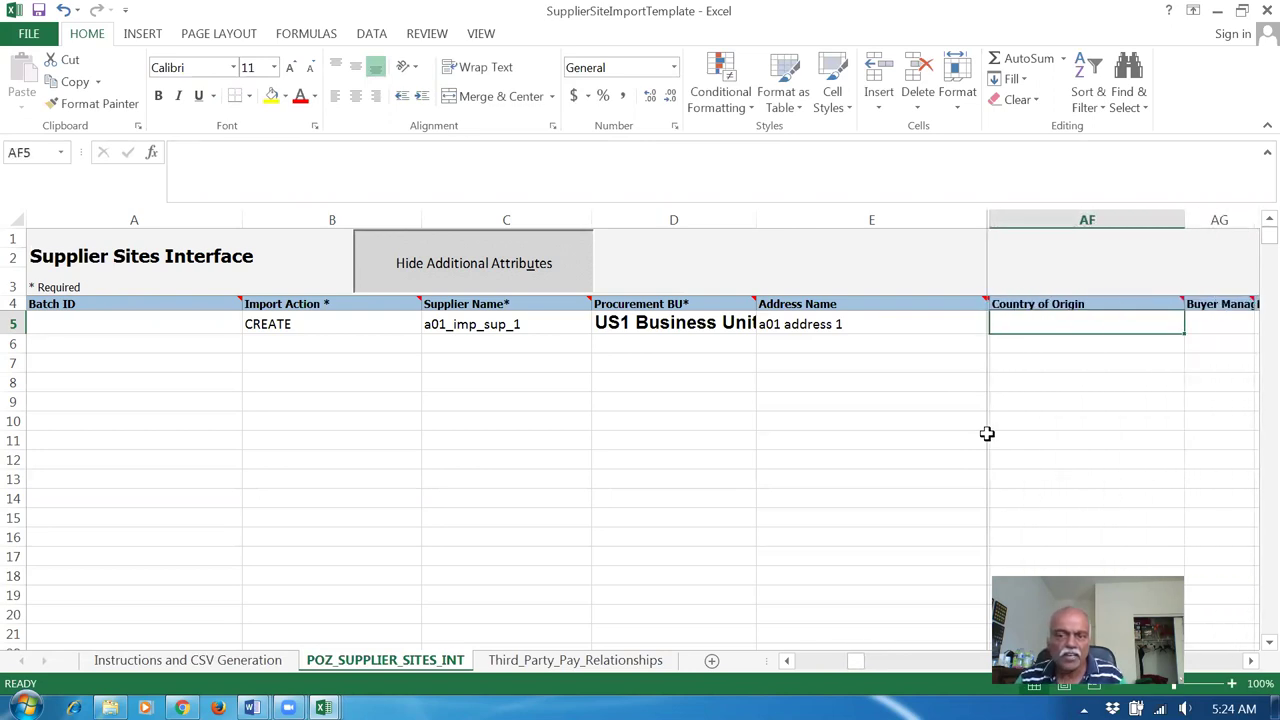
key(Right)
key(Right)
key(Right)
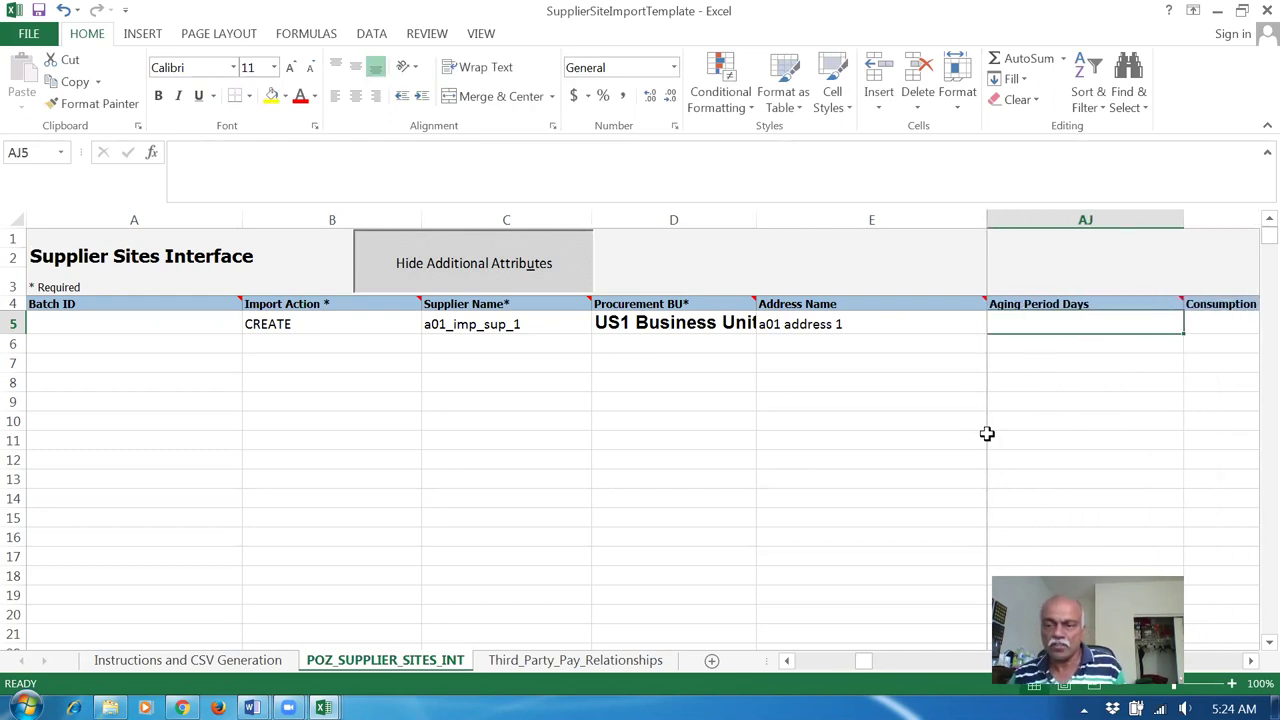
key(Right)
key(Right)
key(Right)
key(Right)
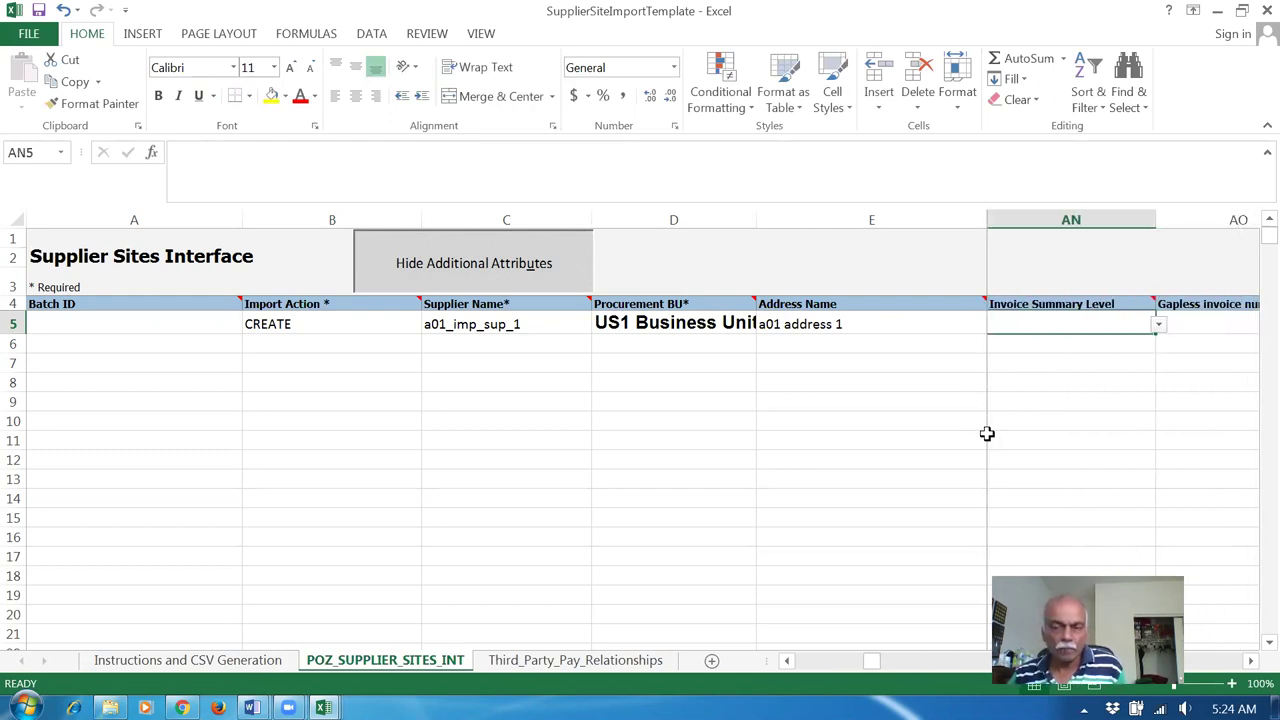
key(Right)
key(Right)
key(Right)
key(Right)
key(Right)
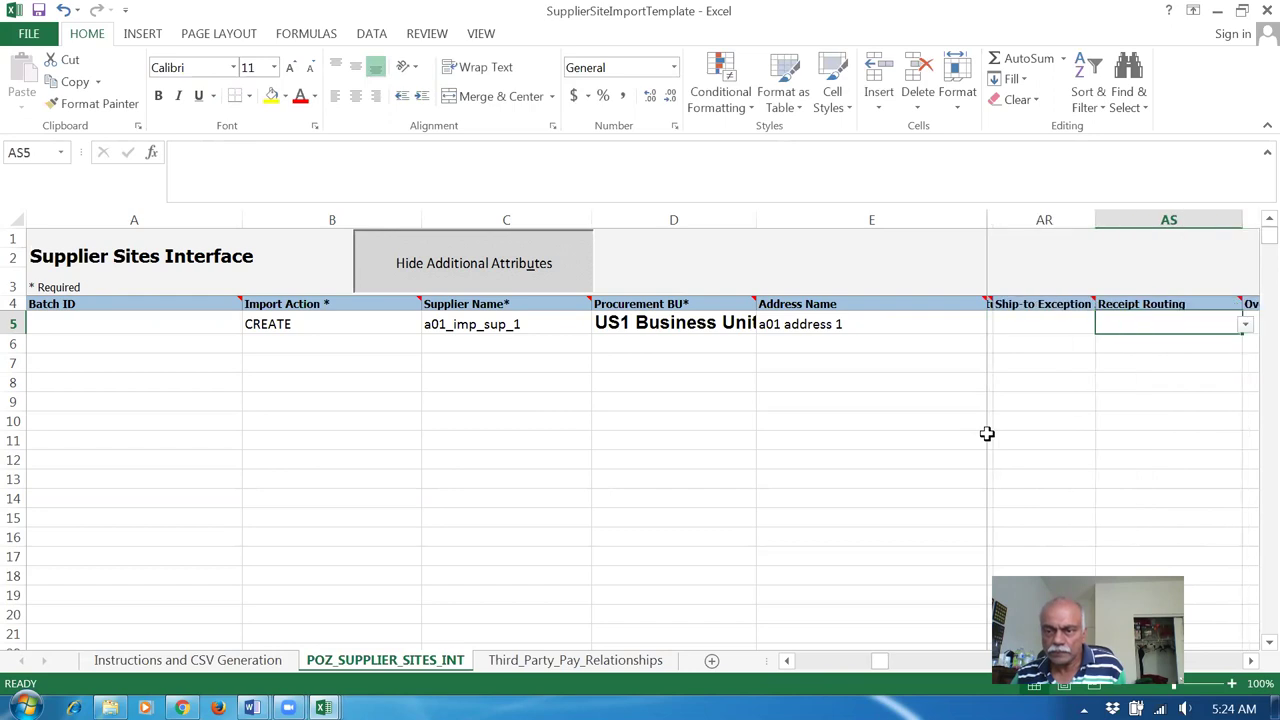
key(Right)
key(Right)
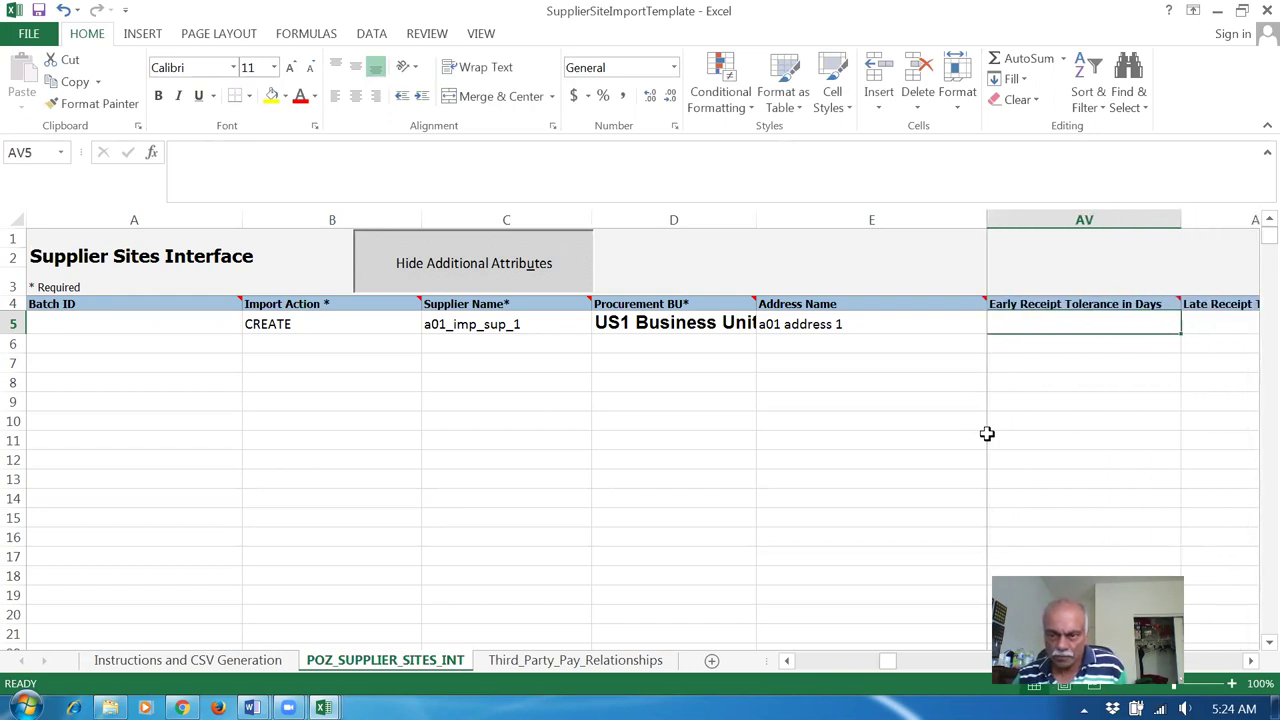
key(Left)
key(Left)
key(Left)
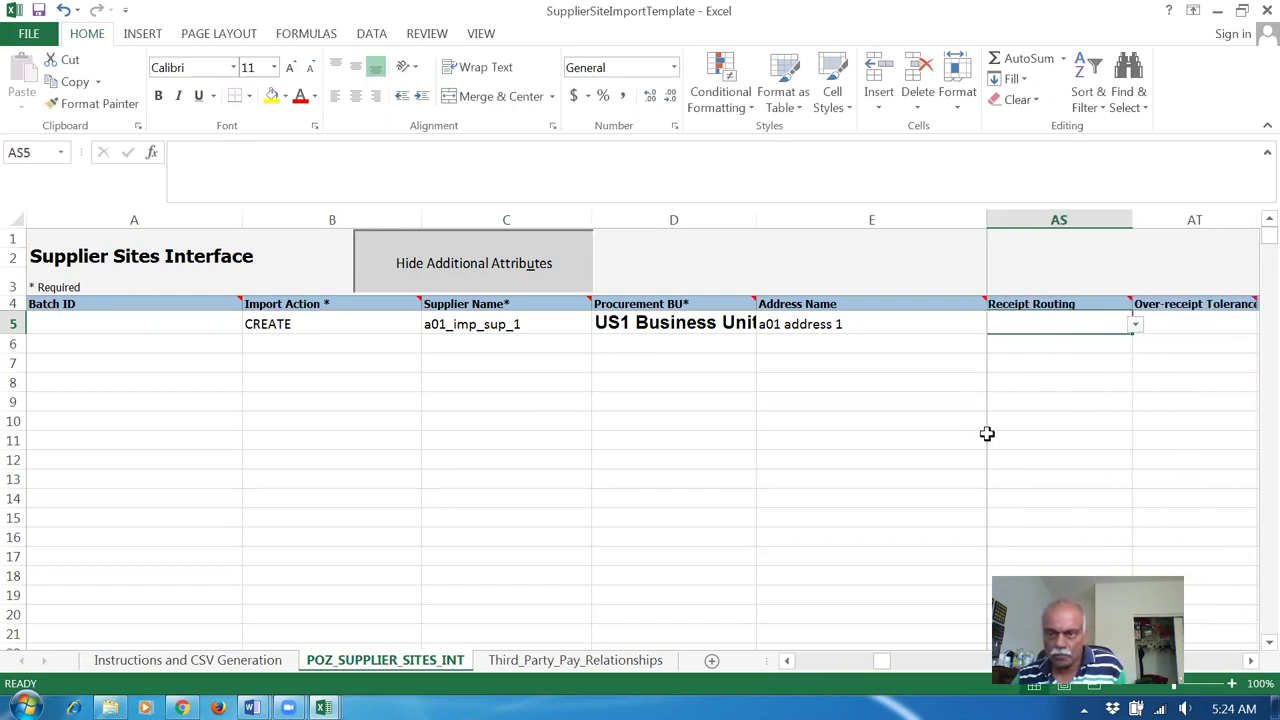
key(Left)
key(Left)
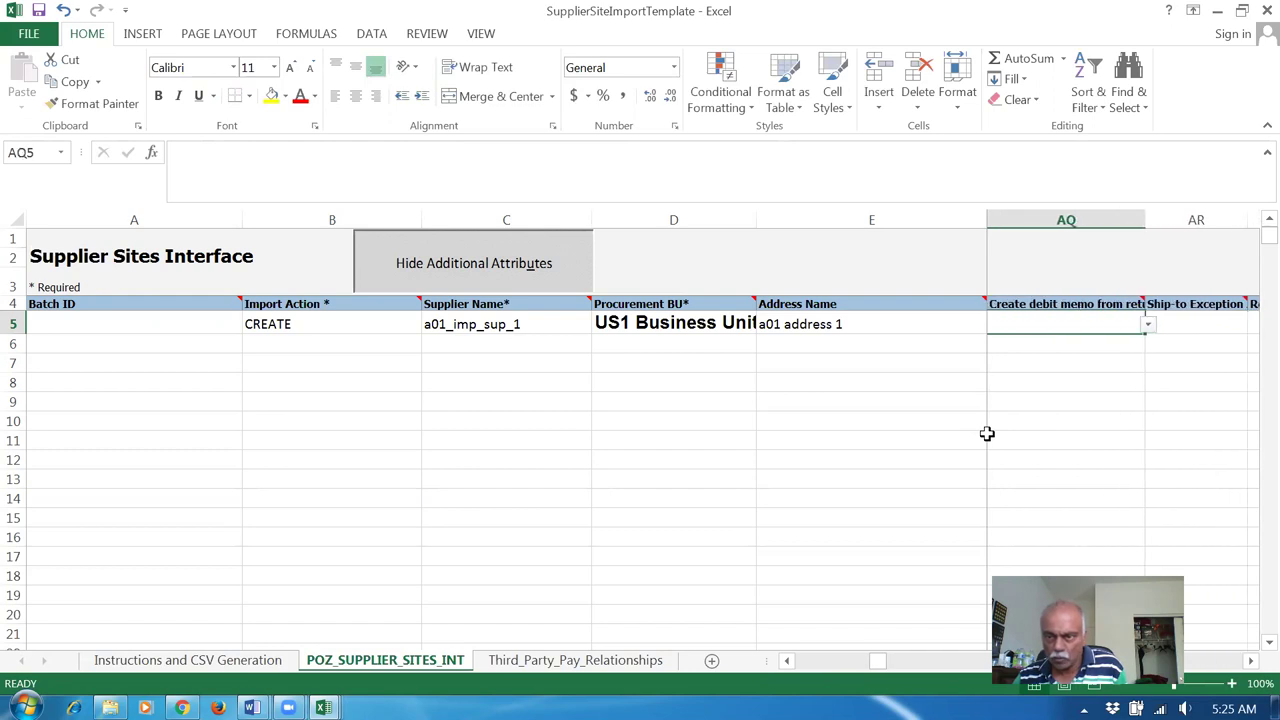
key(Right)
key(Right)
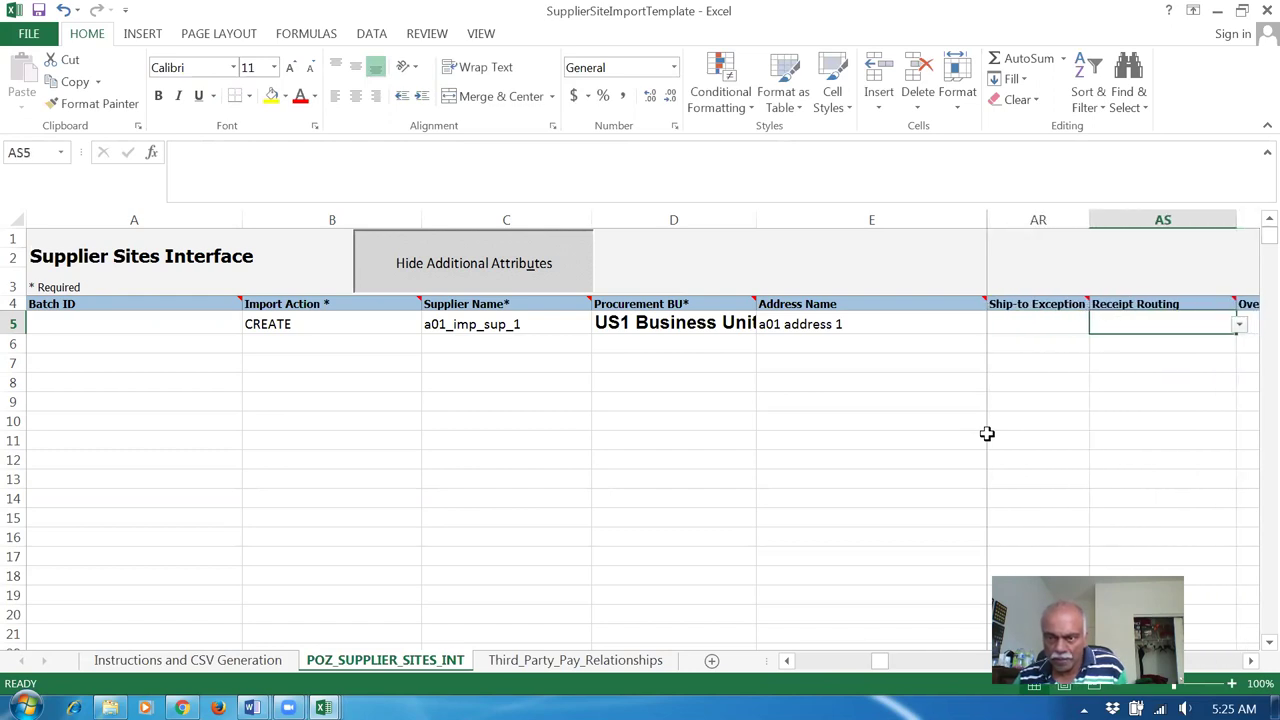
key(Right)
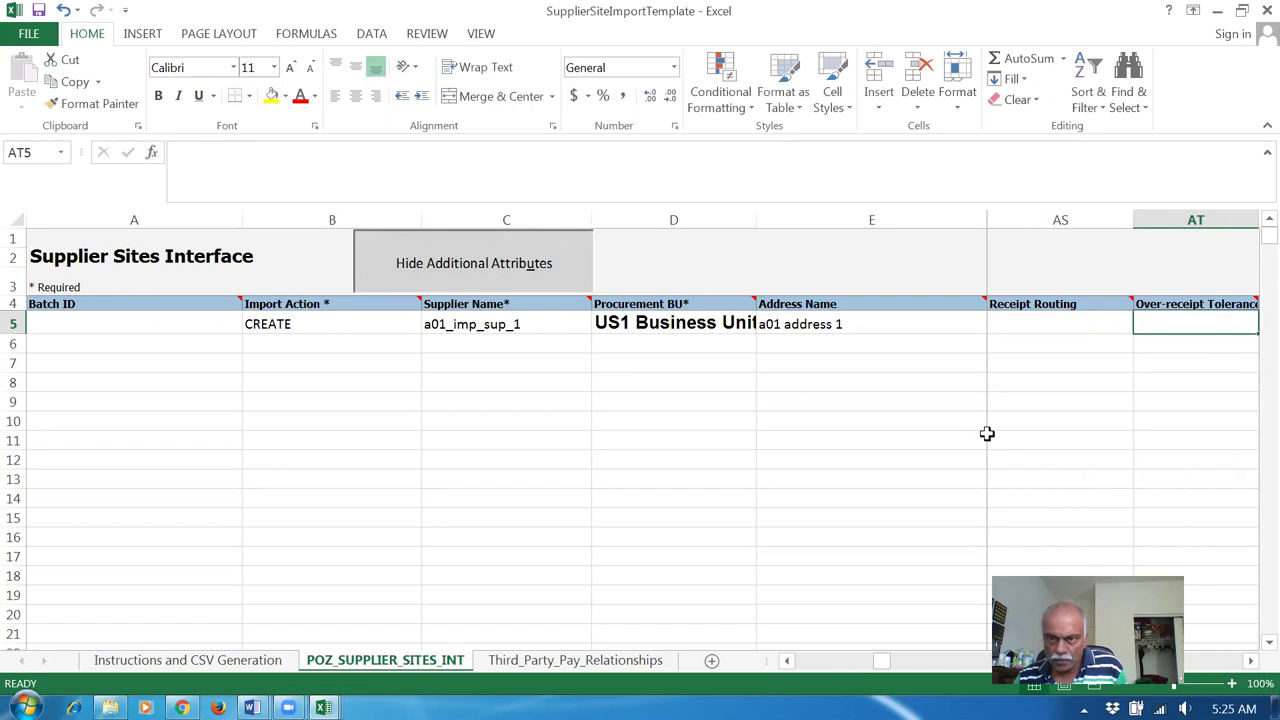
key(Right)
key(Right)
key(Right)
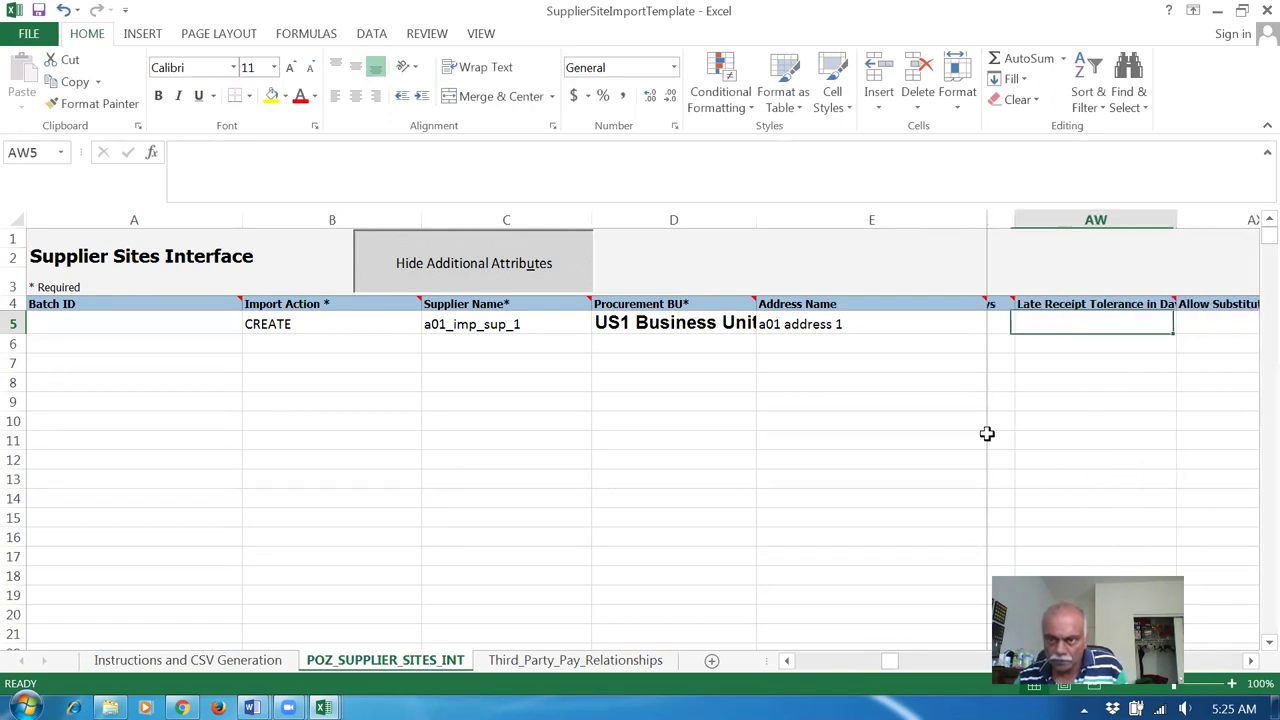
key(Right)
key(Right)
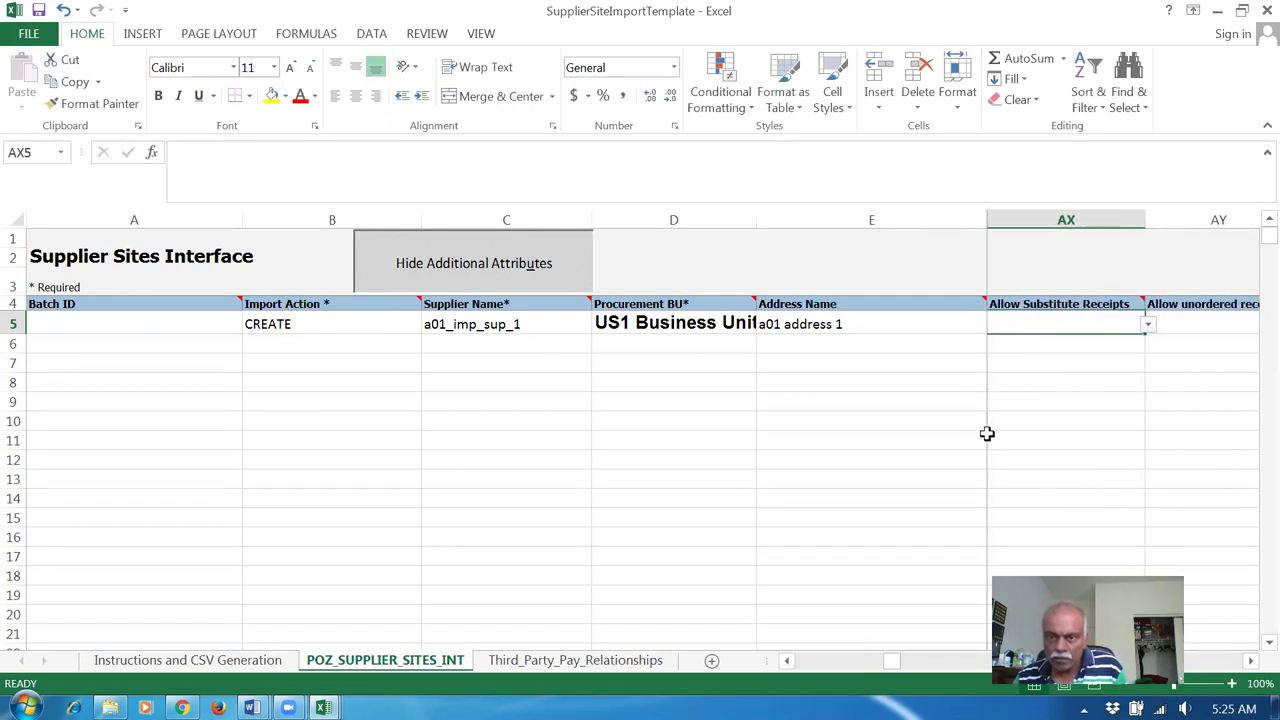
key(Left)
key(Left)
key(Left)
key(Left)
key(Left)
key(Left)
key(Left)
key(Left)
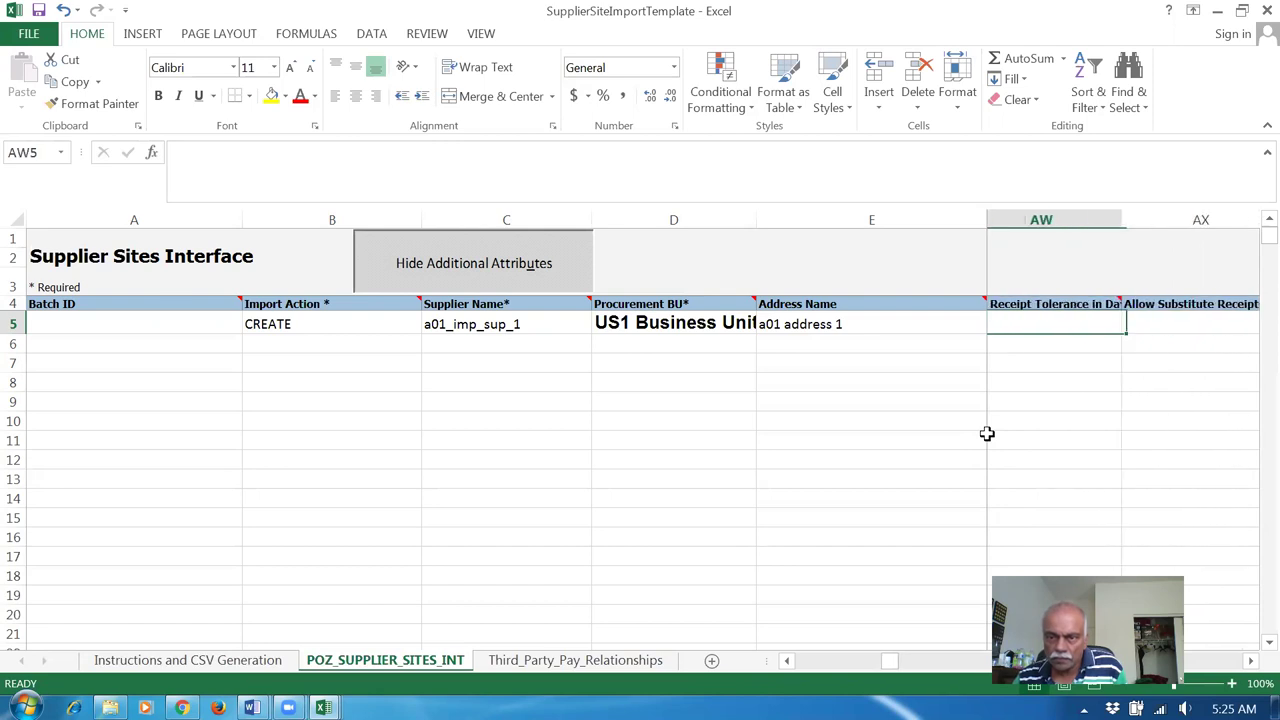
key(Left)
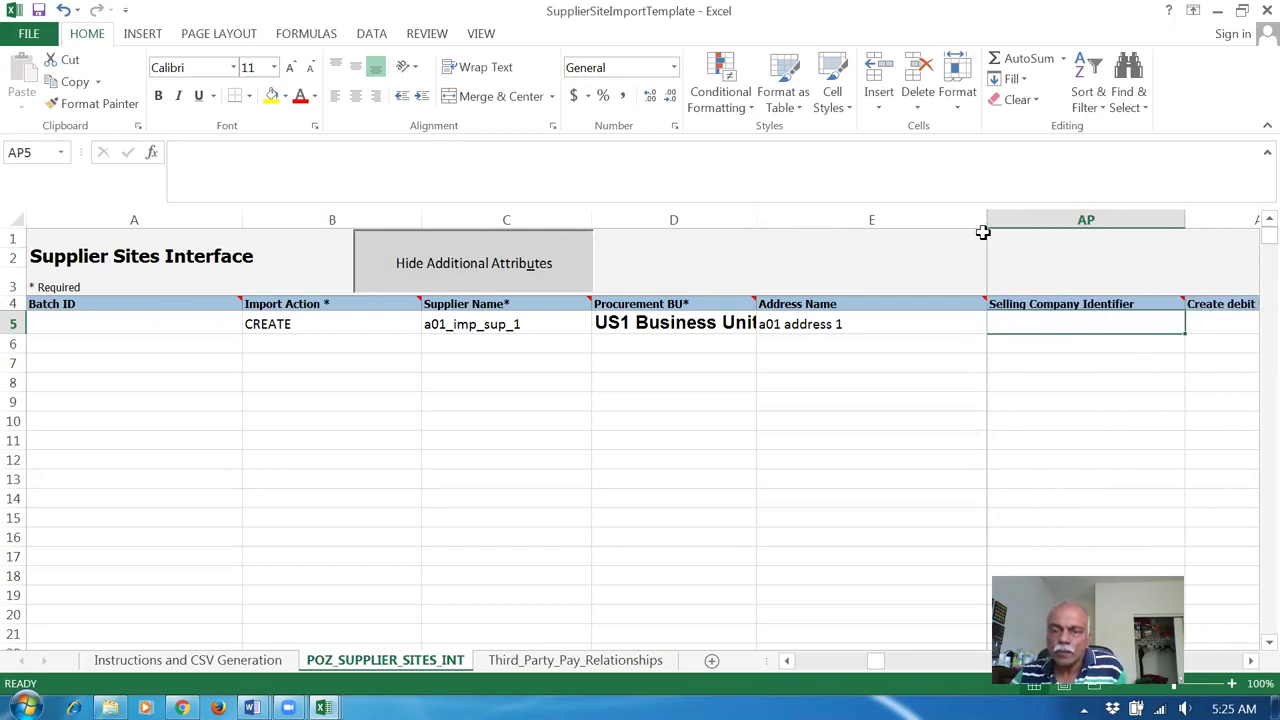
Narrow the Address Name column and review the invoice, payment and attribute fields of row 5
drag(983, 209, 873, 230)
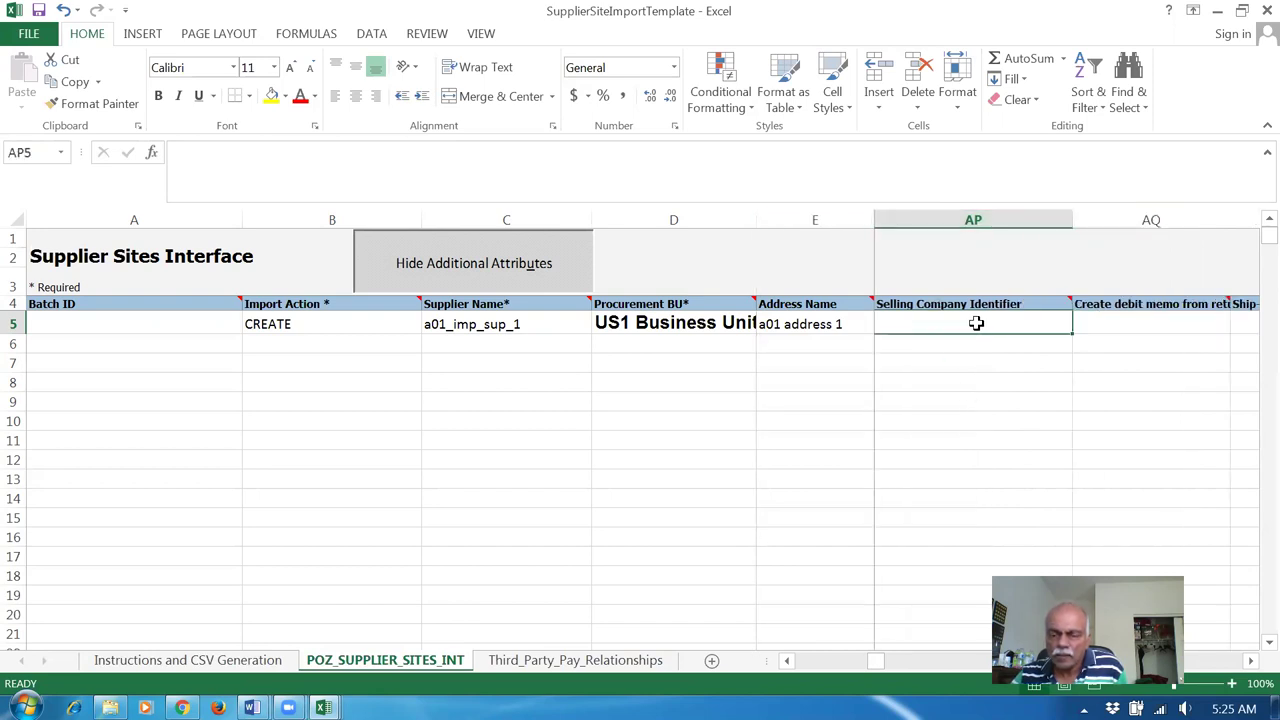
key(Right)
key(Right)
key(Right)
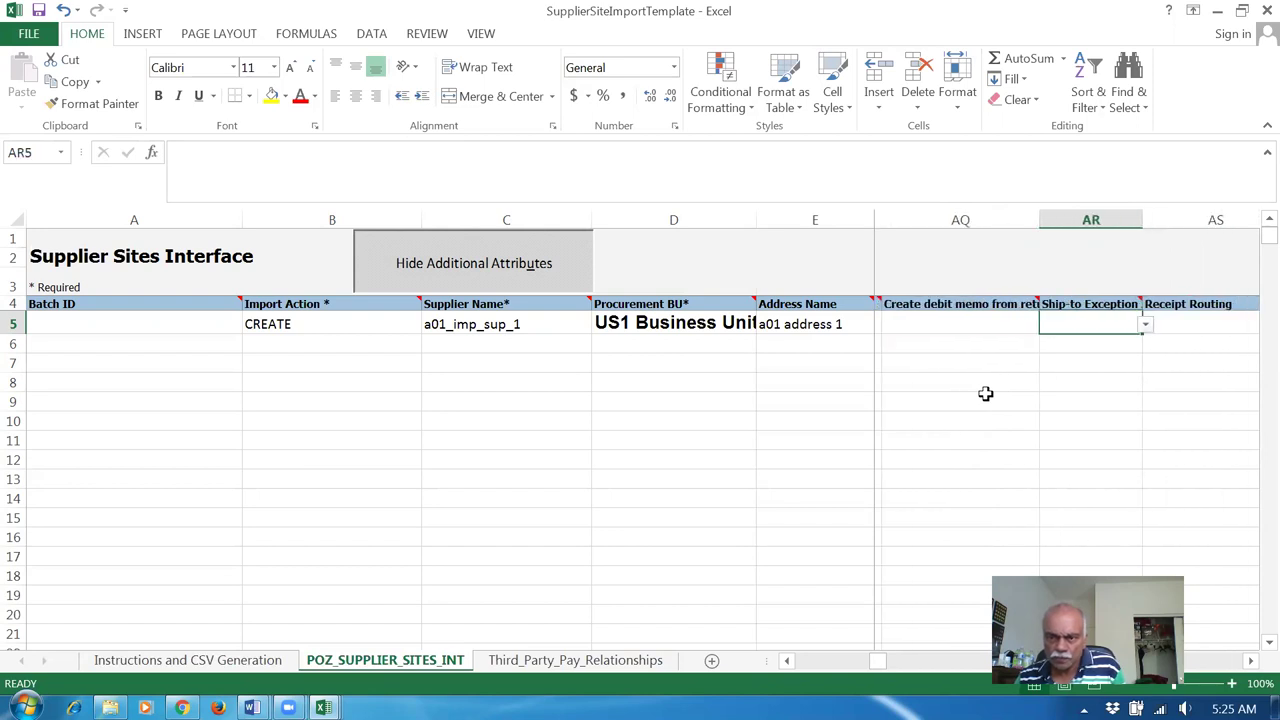
key(Left)
key(Right)
key(Right)
key(Right)
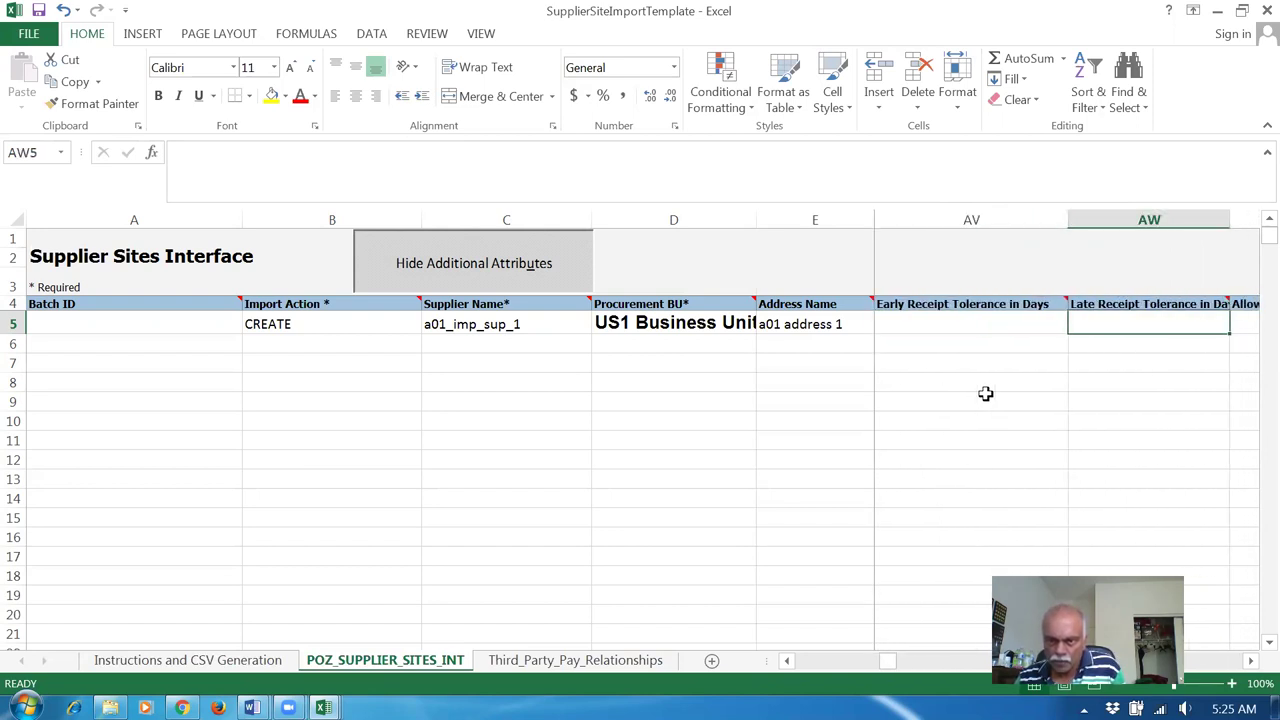
key(Right)
key(Right)
key(Right)
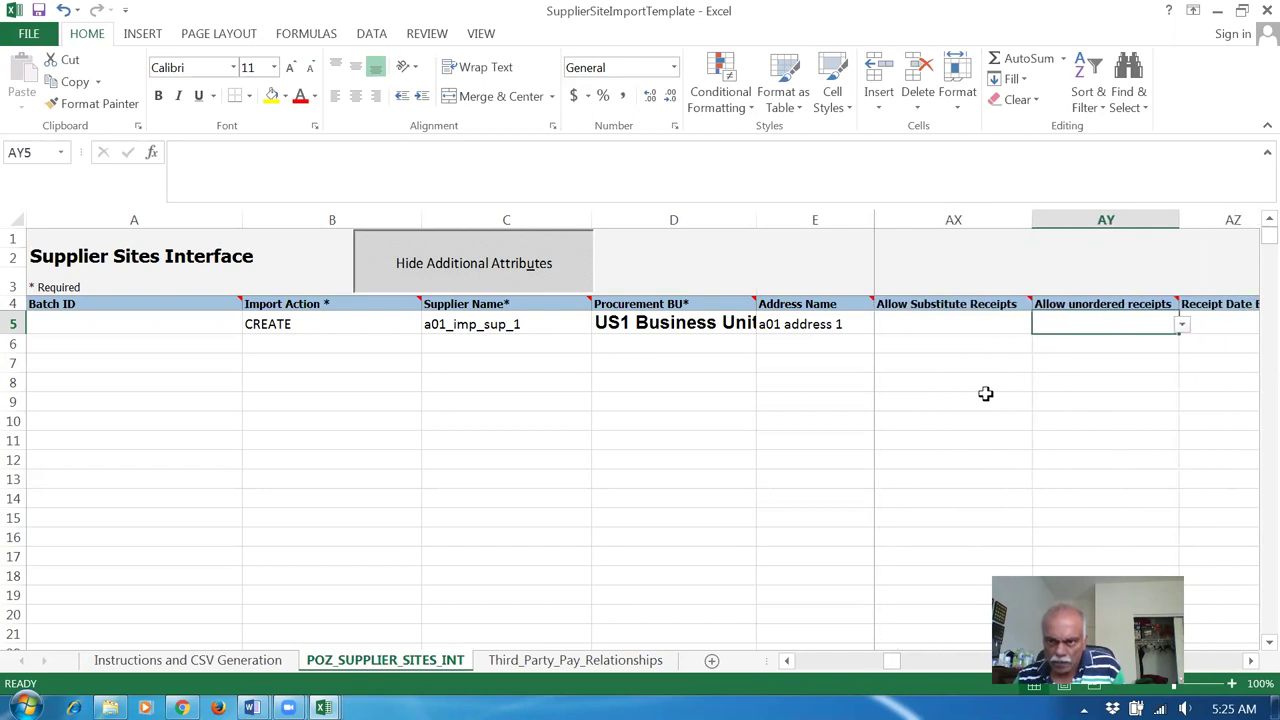
key(Right)
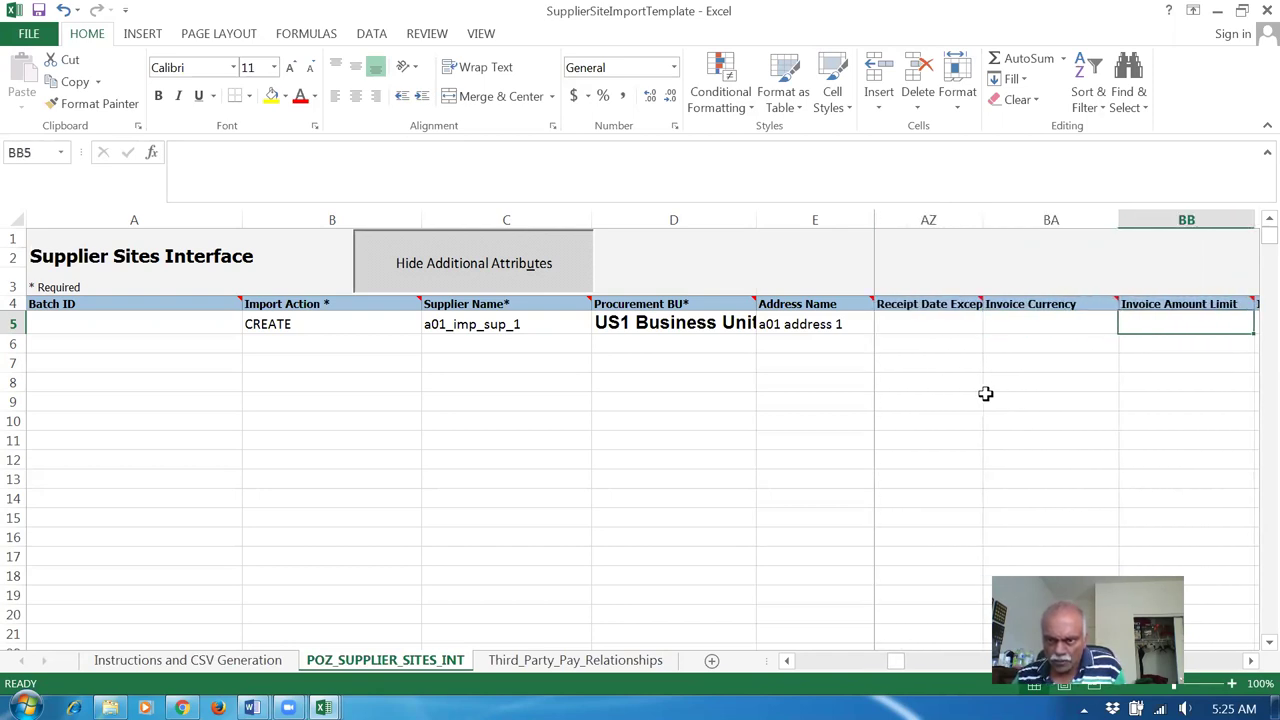
key(Right)
key(Right)
key(Right)
key(Right)
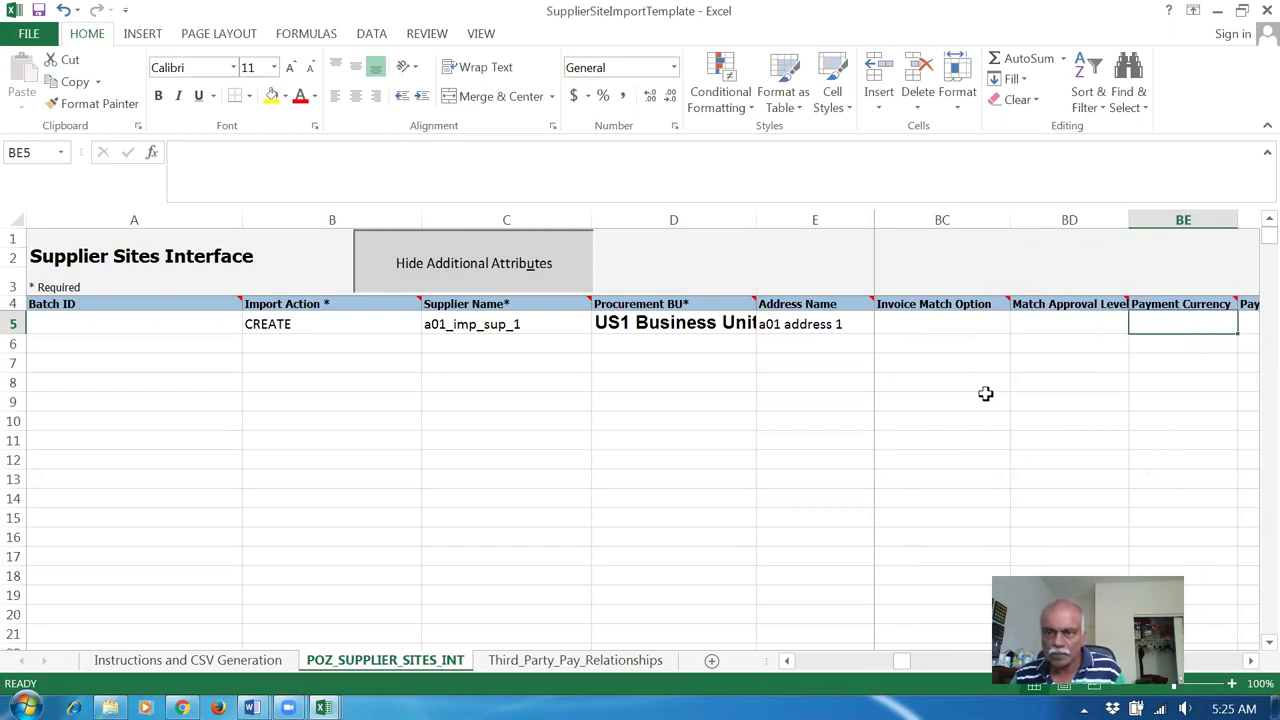
key(Right)
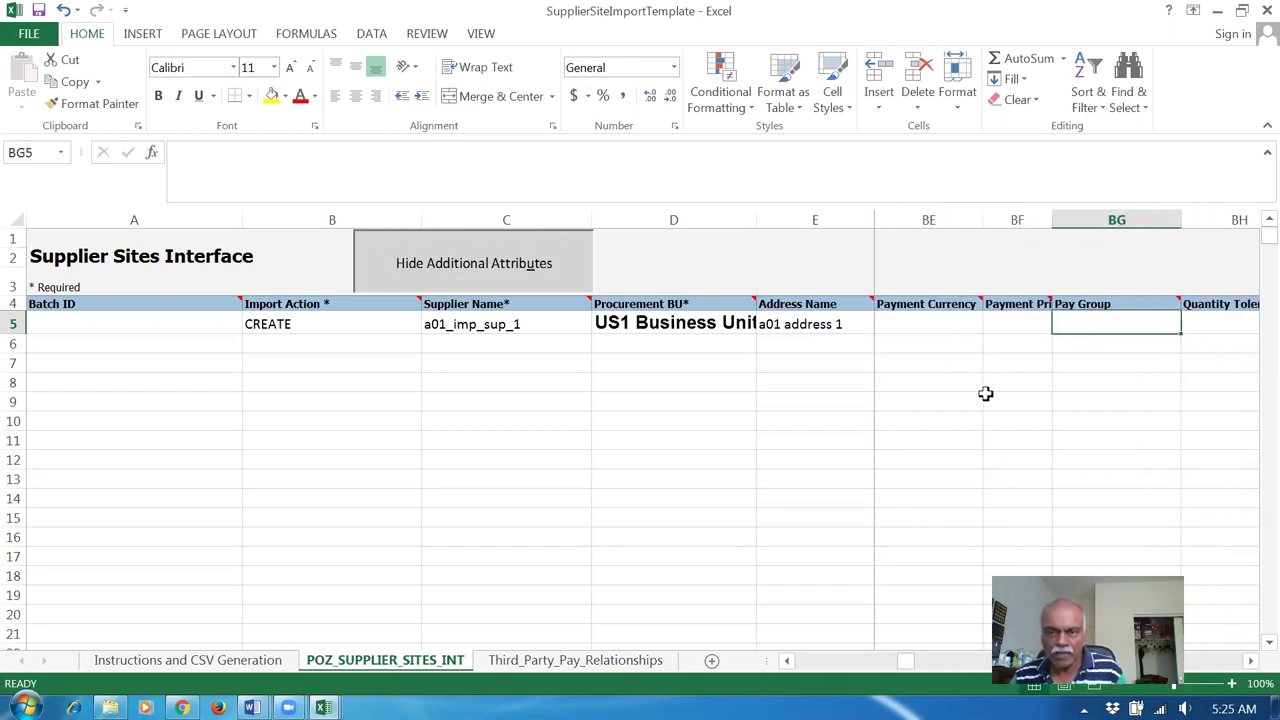
key(Right)
key(Right)
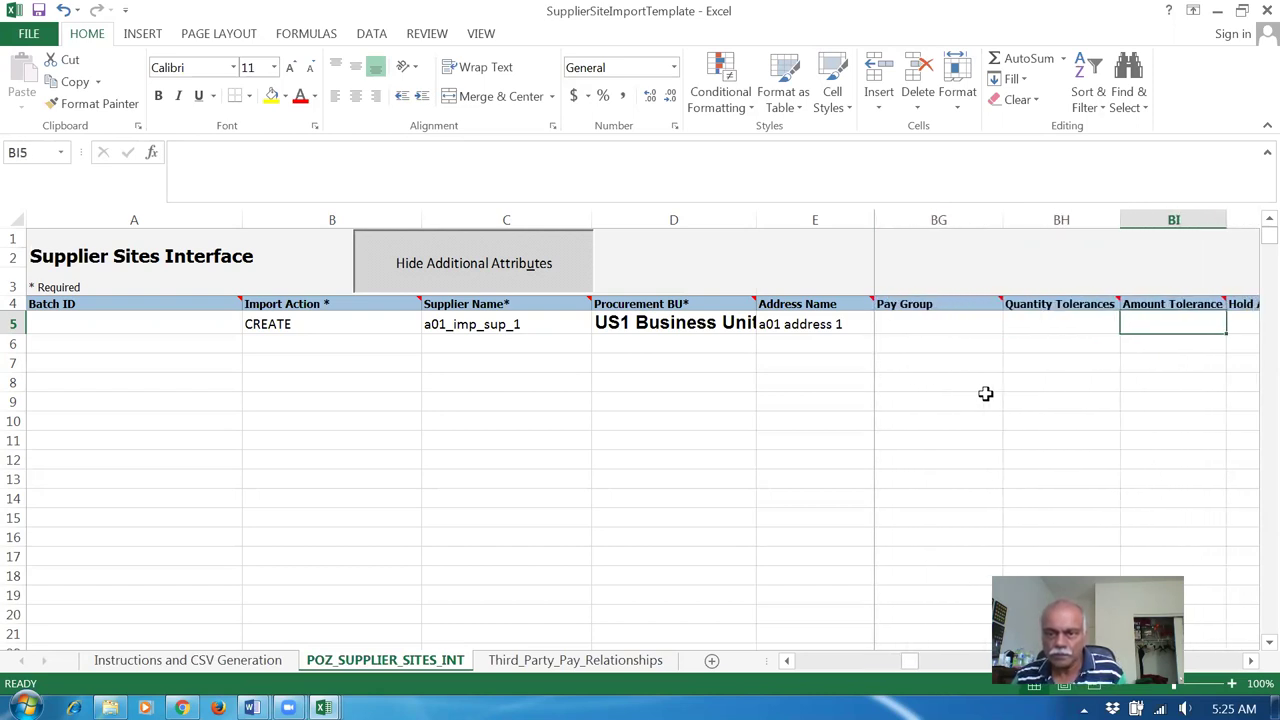
key(Right)
key(Right)
key(Right)
key(Right)
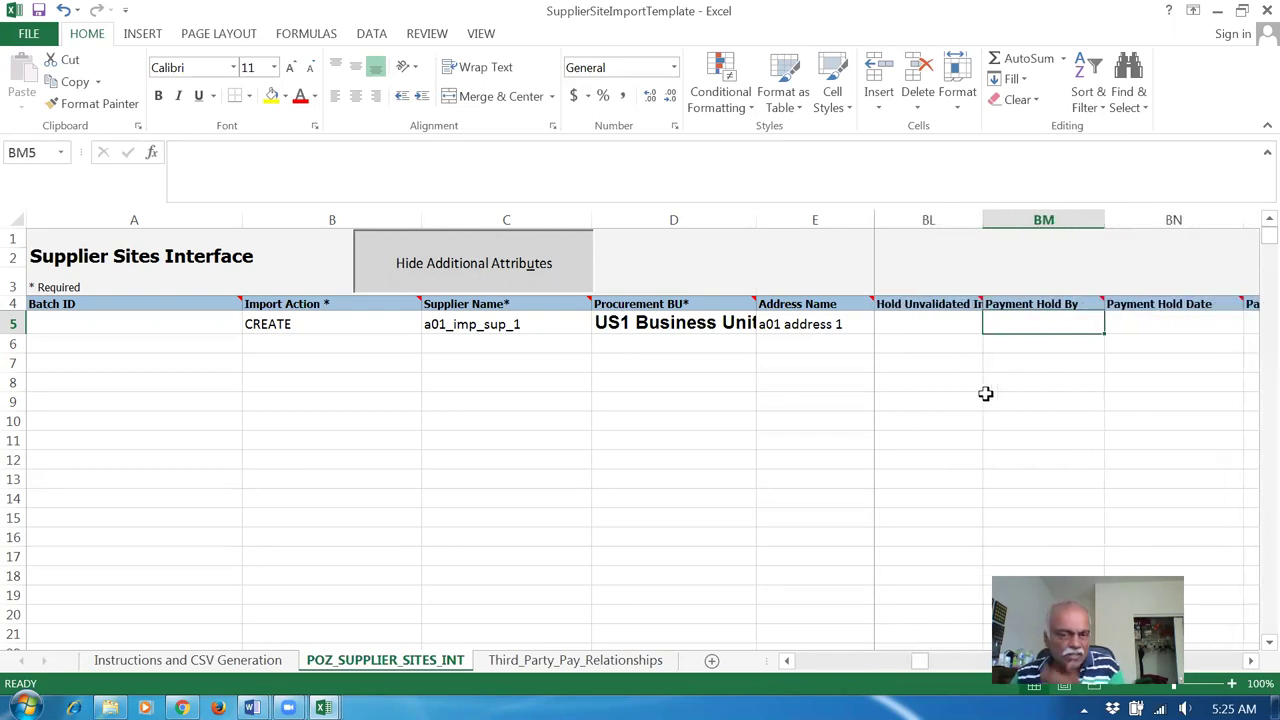
key(Right)
key(Right)
key(Right)
key(Right)
key(Right)
key(Right)
key(Right)
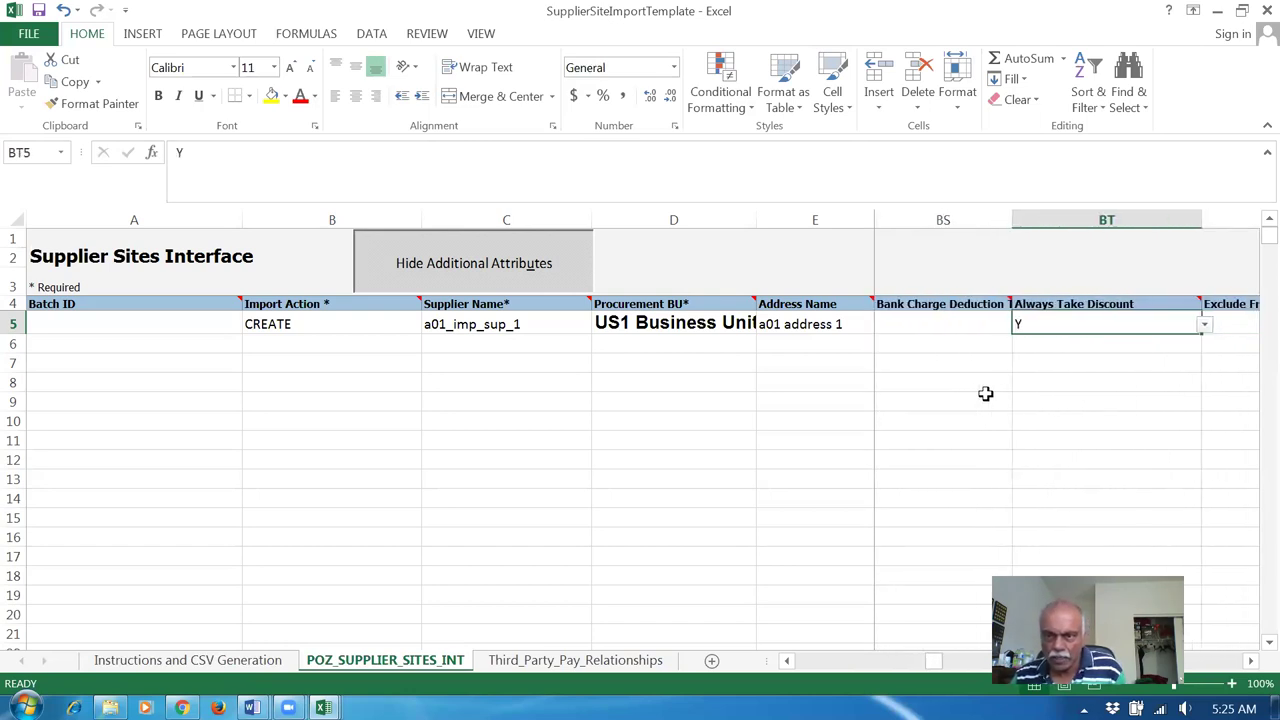
key(Right)
key(Right)
key(Right)
key(Right)
key(Right)
key(Right)
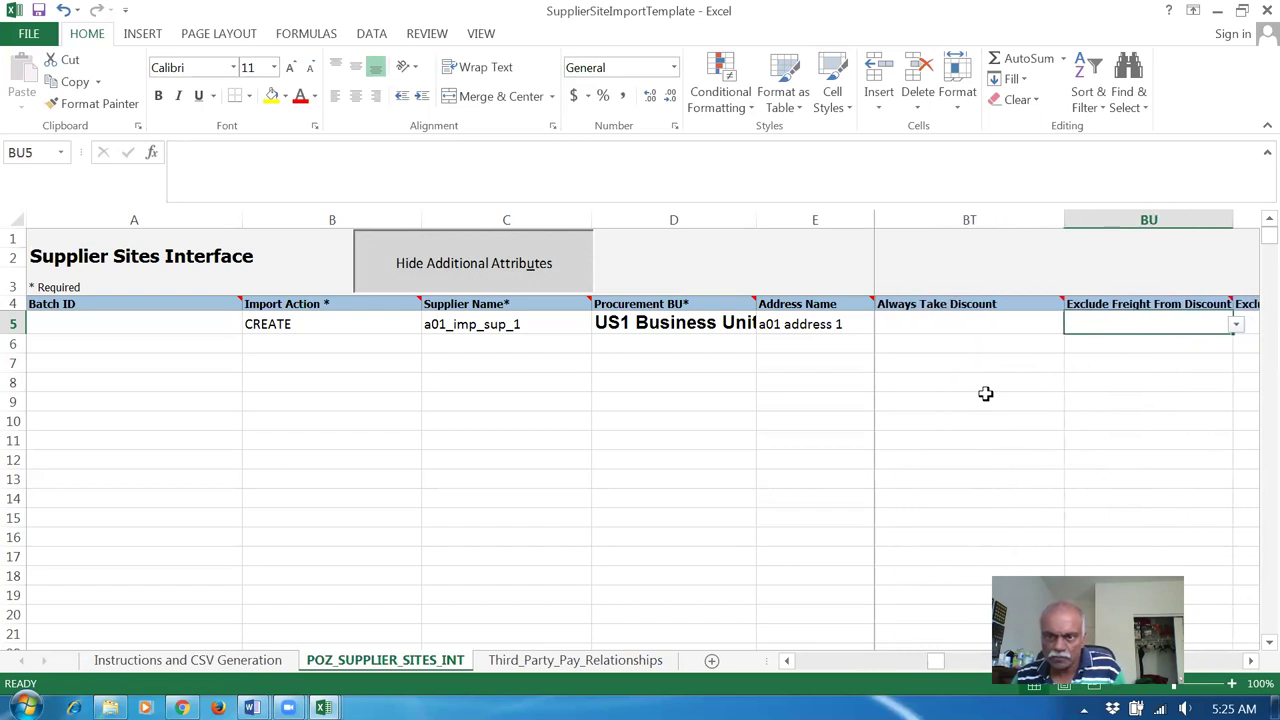
key(Right)
key(Right)
key(Right)
key(Right)
key(Right)
key(Right)
key(Right)
key(Right)
key(Right)
key(Right)
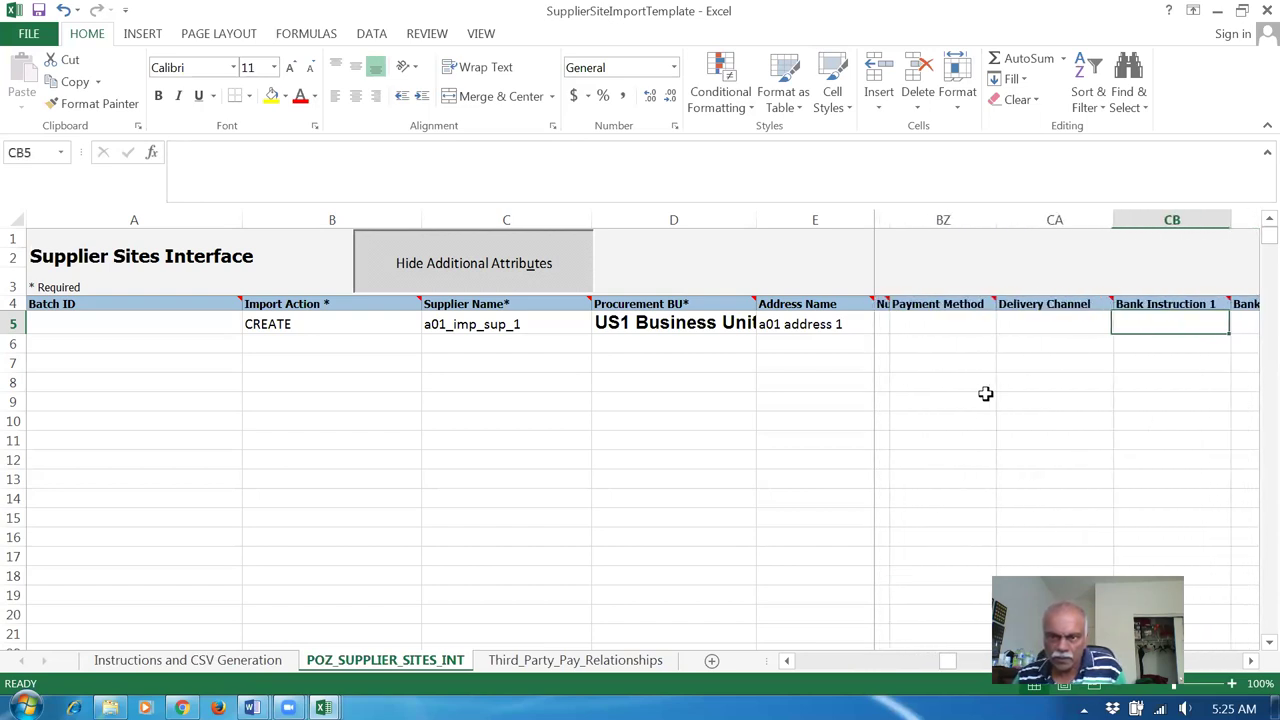
key(Right)
key(Right)
key(Right)
key(Right)
key(Right)
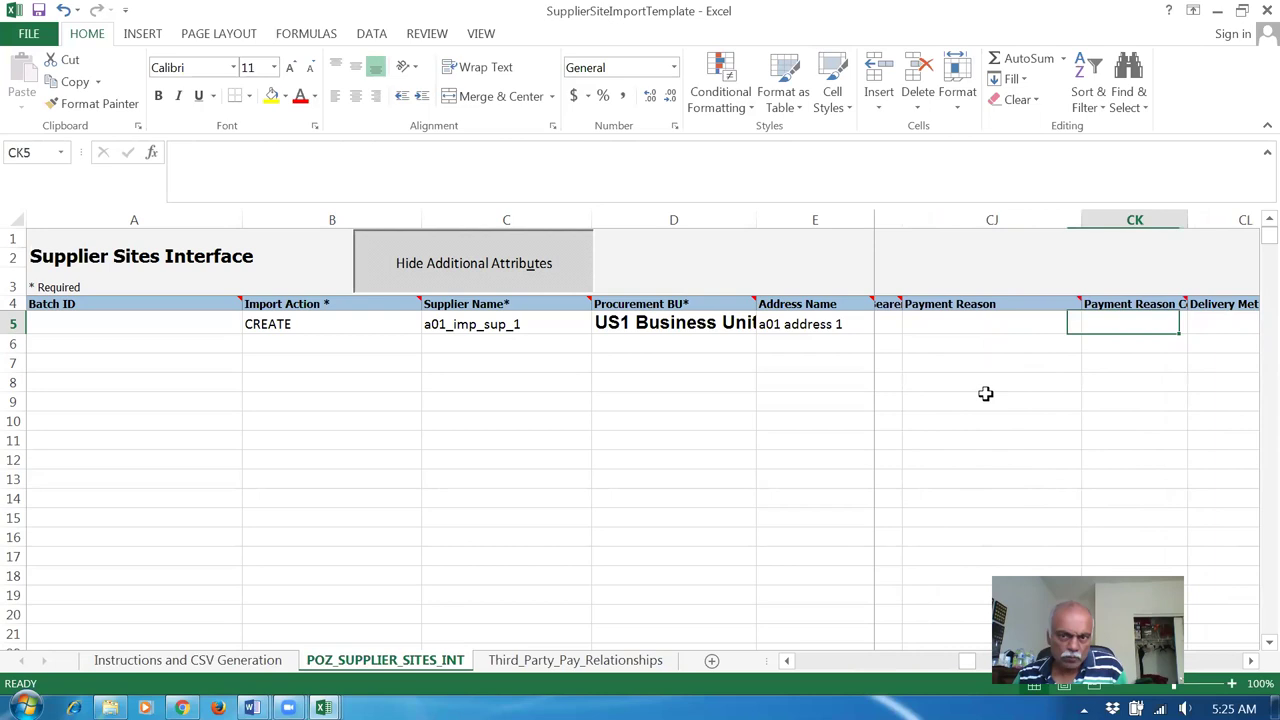
key(Right)
key(Right)
key(Right)
key(Right)
key(Right)
key(Right)
key(Right)
key(Right)
key(Right)
key(Right)
key(Right)
key(Right)
key(Right)
key(Right)
key(Right)
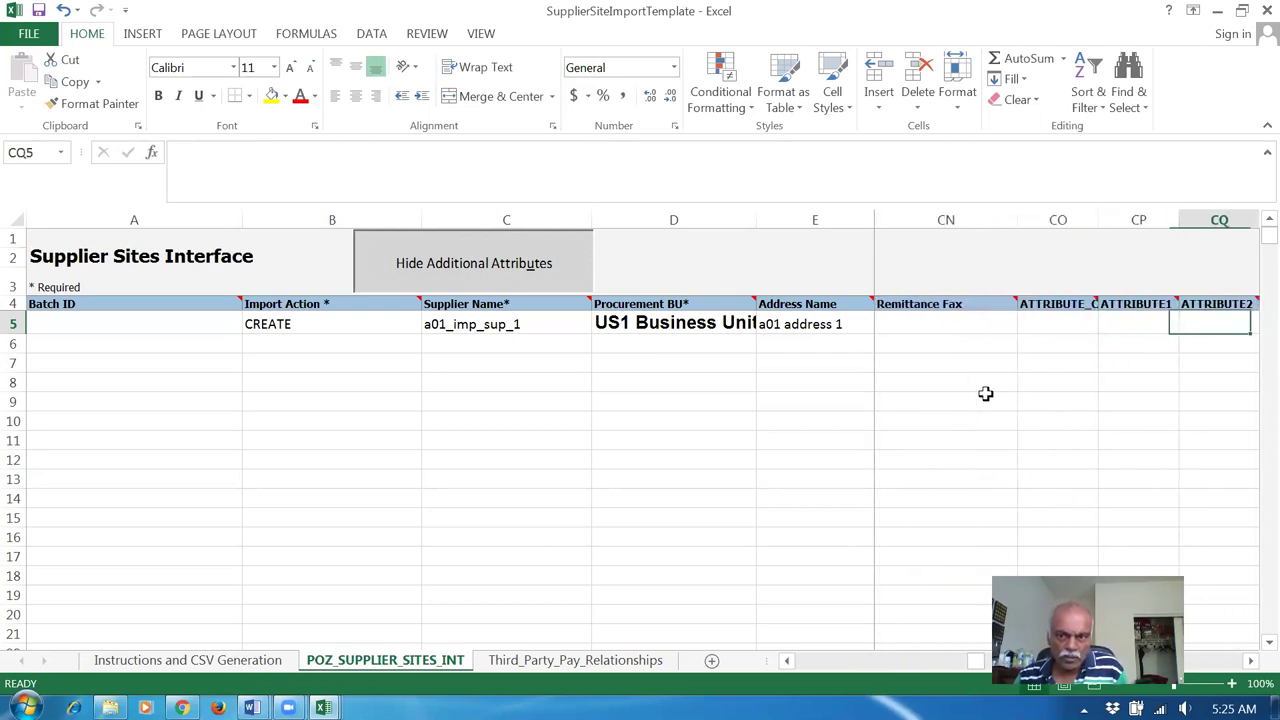
key(Right)
key(Right)
key(Right)
key(Right)
key(Right)
key(Right)
key(Right)
key(Right)
key(Right)
key(Right)
key(Right)
key(Right)
key(Right)
key(Right)
key(Right)
key(Right)
key(Right)
key(Right)
key(Right)
key(Right)
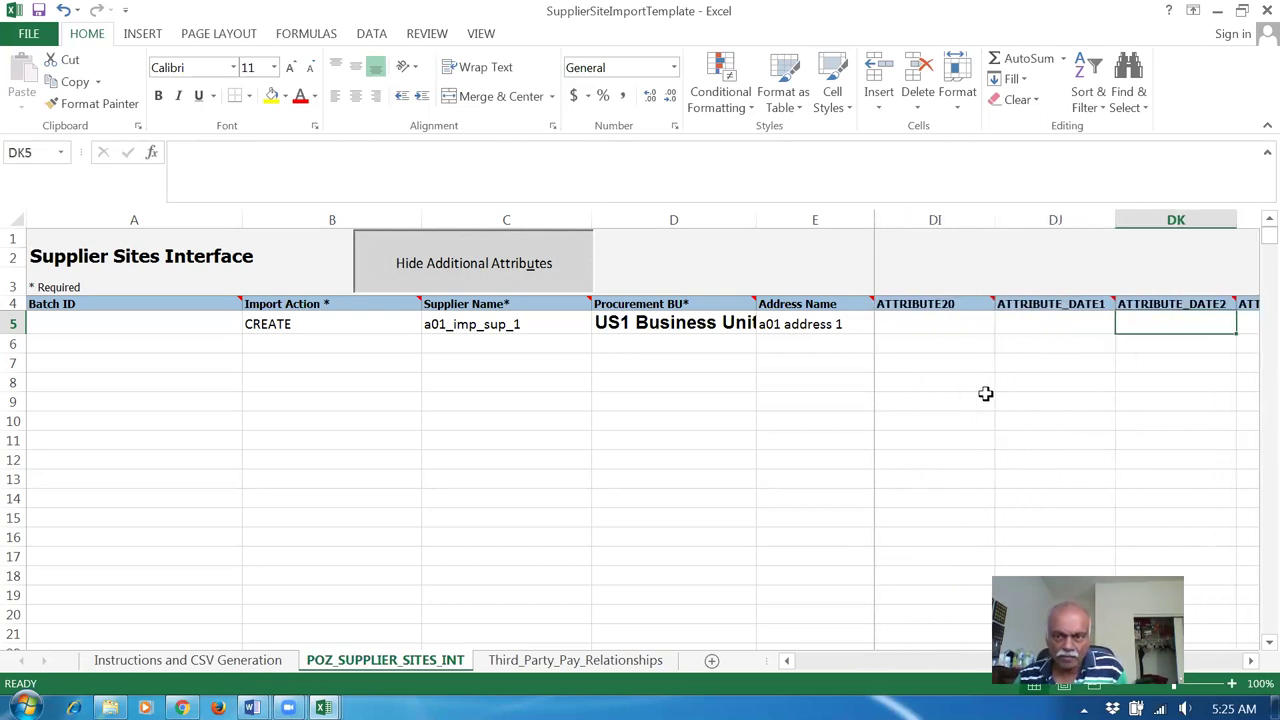
key(Right)
key(Right)
key(Right)
key(Right)
key(Right)
key(Right)
key(Right)
key(Right)
key(Right)
key(Right)
key(Right)
key(Right)
key(Right)
key(Right)
key(Right)
key(Right)
key(Right)
key(Right)
key(Right)
key(Right)
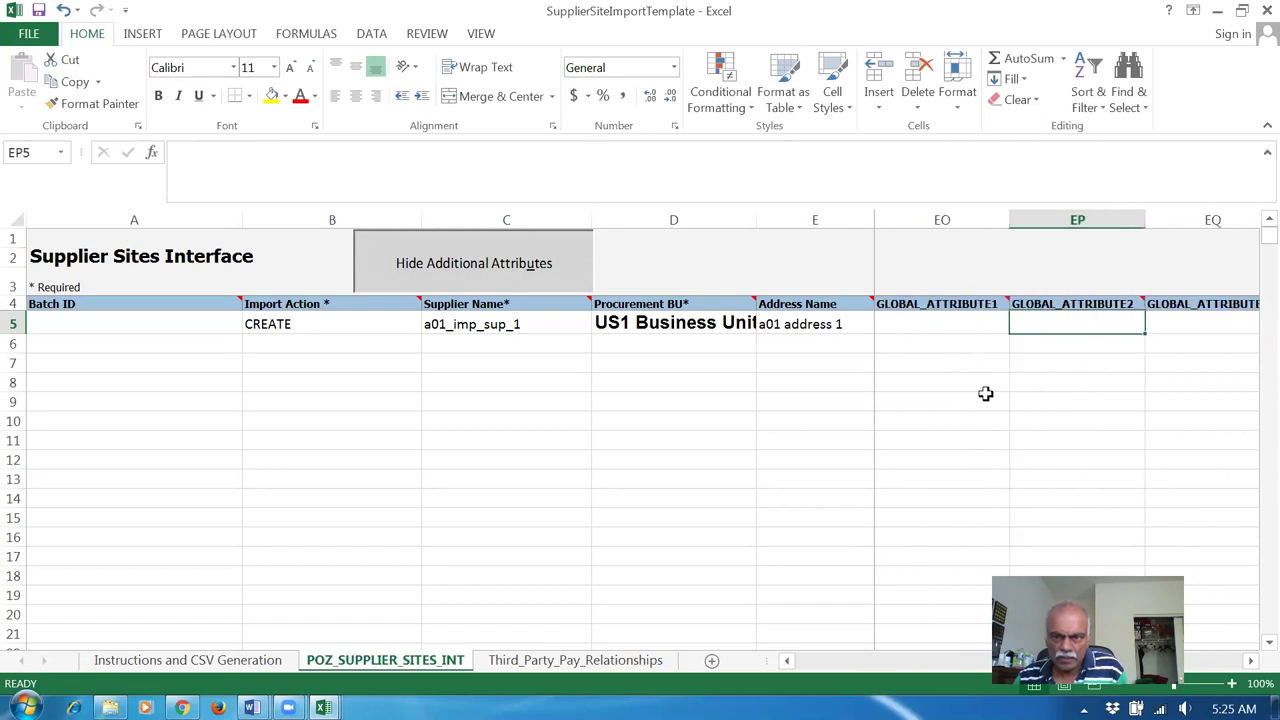
key(Right)
key(Right)
key(Right)
key(Right)
key(Right)
key(Right)
key(Right)
key(Right)
key(Right)
key(Right)
key(Right)
key(Right)
key(Right)
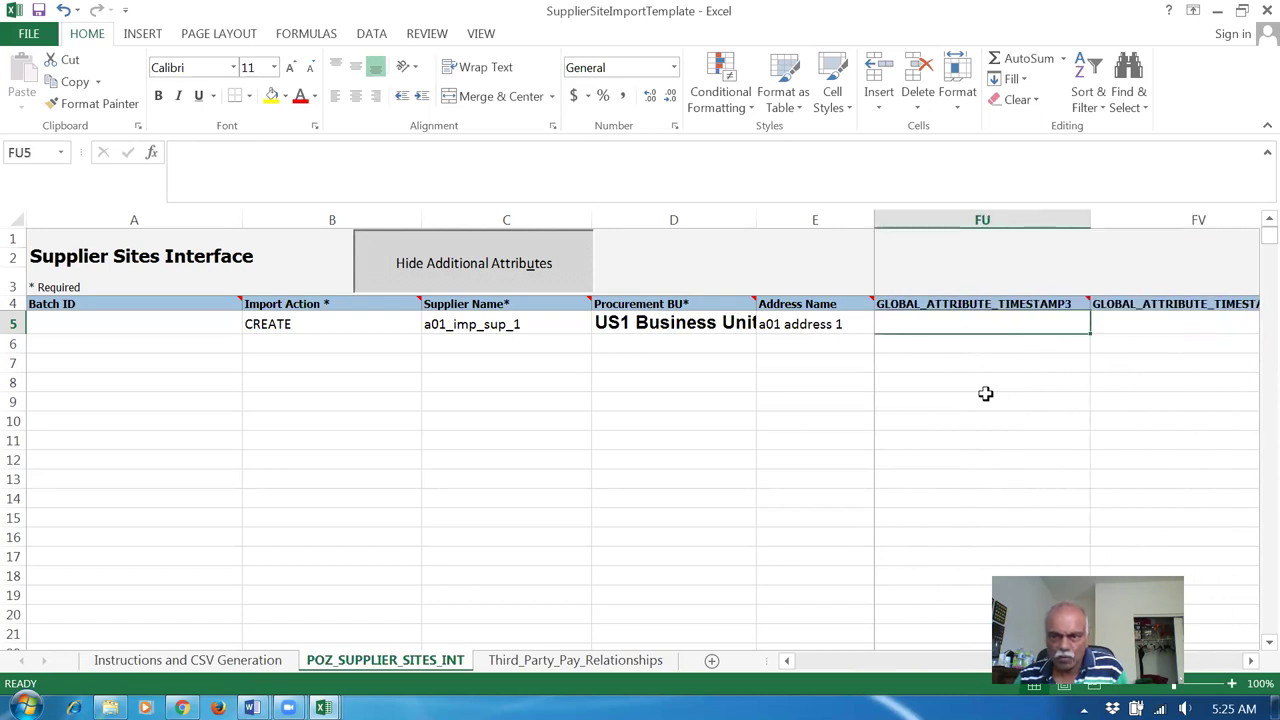
Recheck the Supplier Site, Purchasing and Primary Pay fields, then save the template
key(Home)
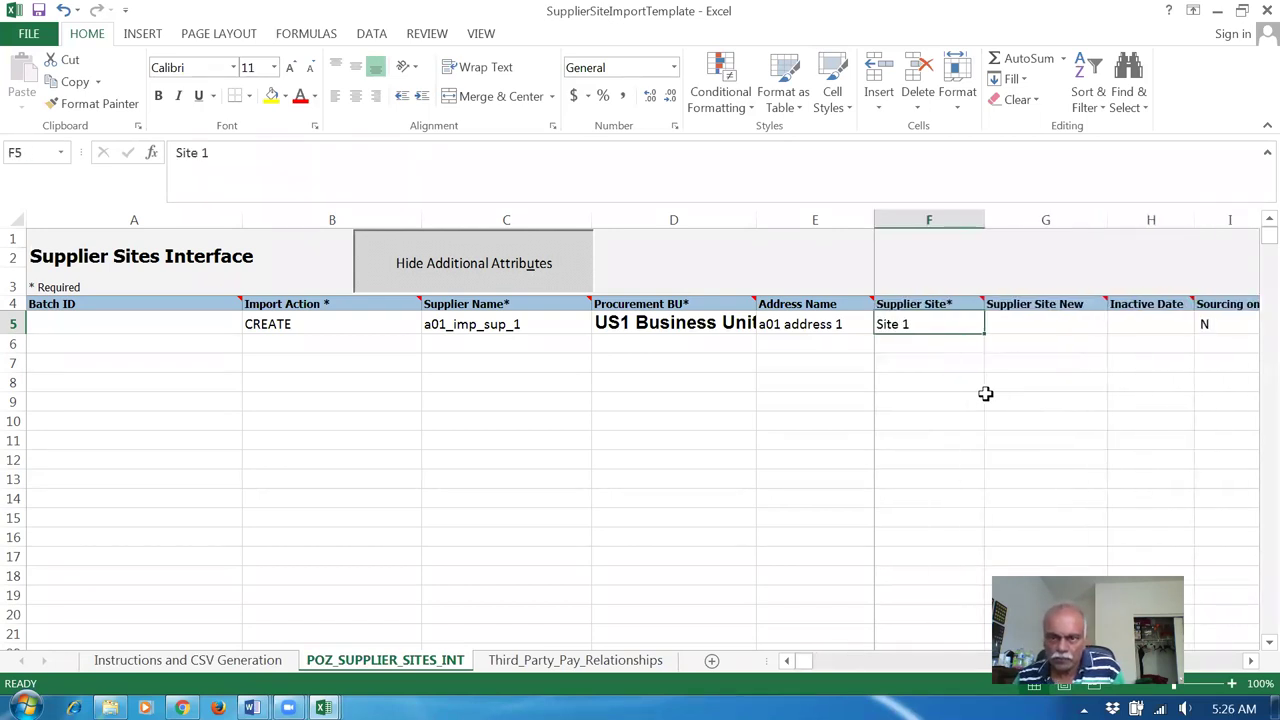
key(Right)
key(Right)
key(Right)
key(Right)
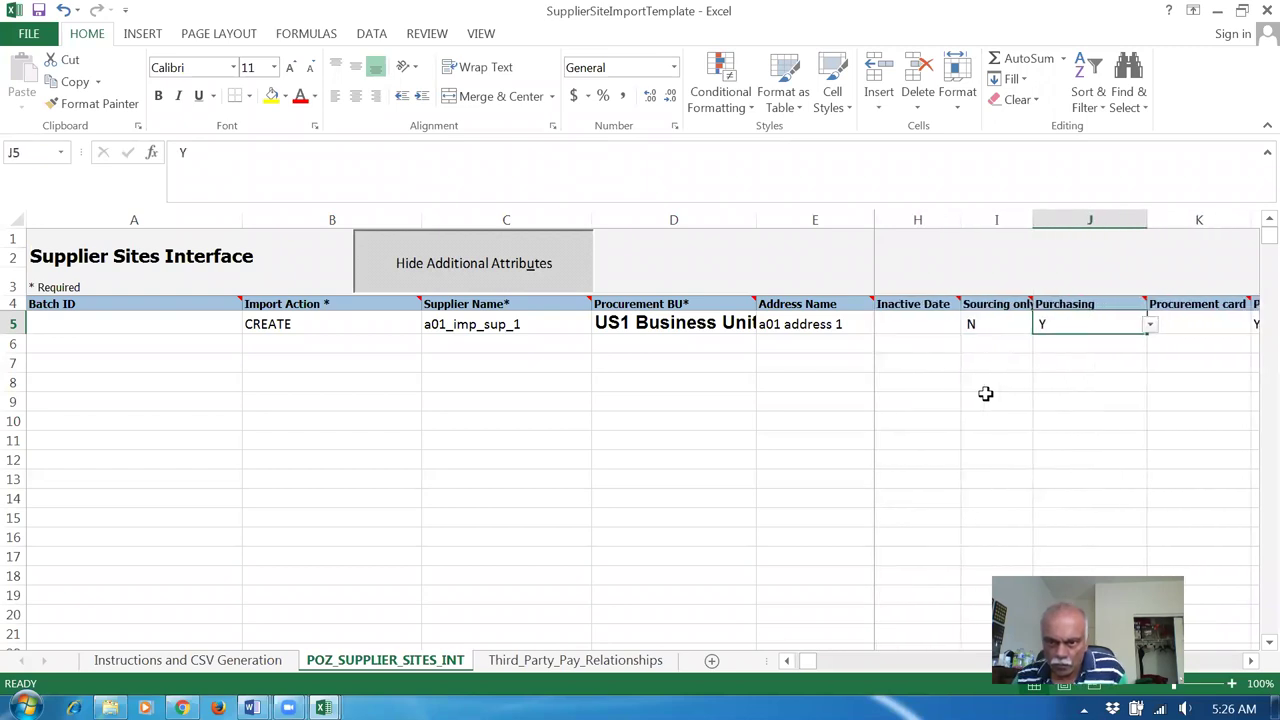
key(Right)
key(Right)
key(Right)
key(Right)
key(Right)
key(Right)
key(Right)
key(Right)
key(Right)
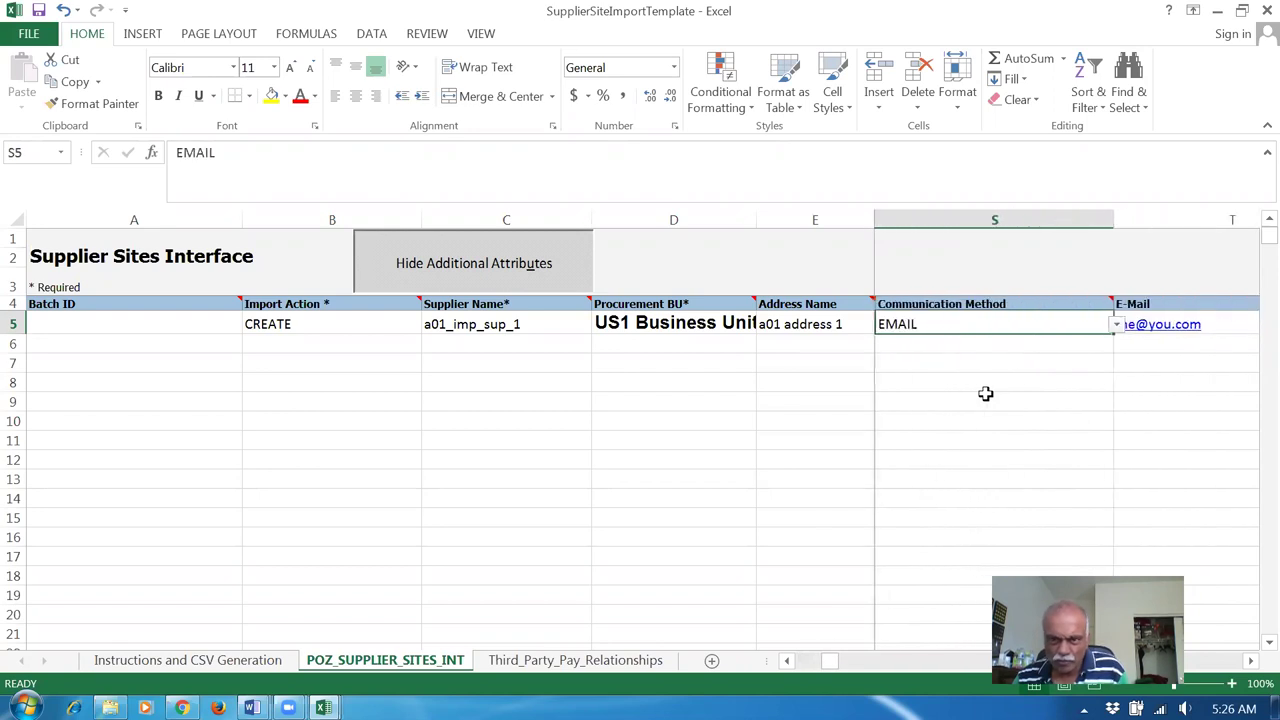
key(Right)
key(Right)
key(Right)
key(Right)
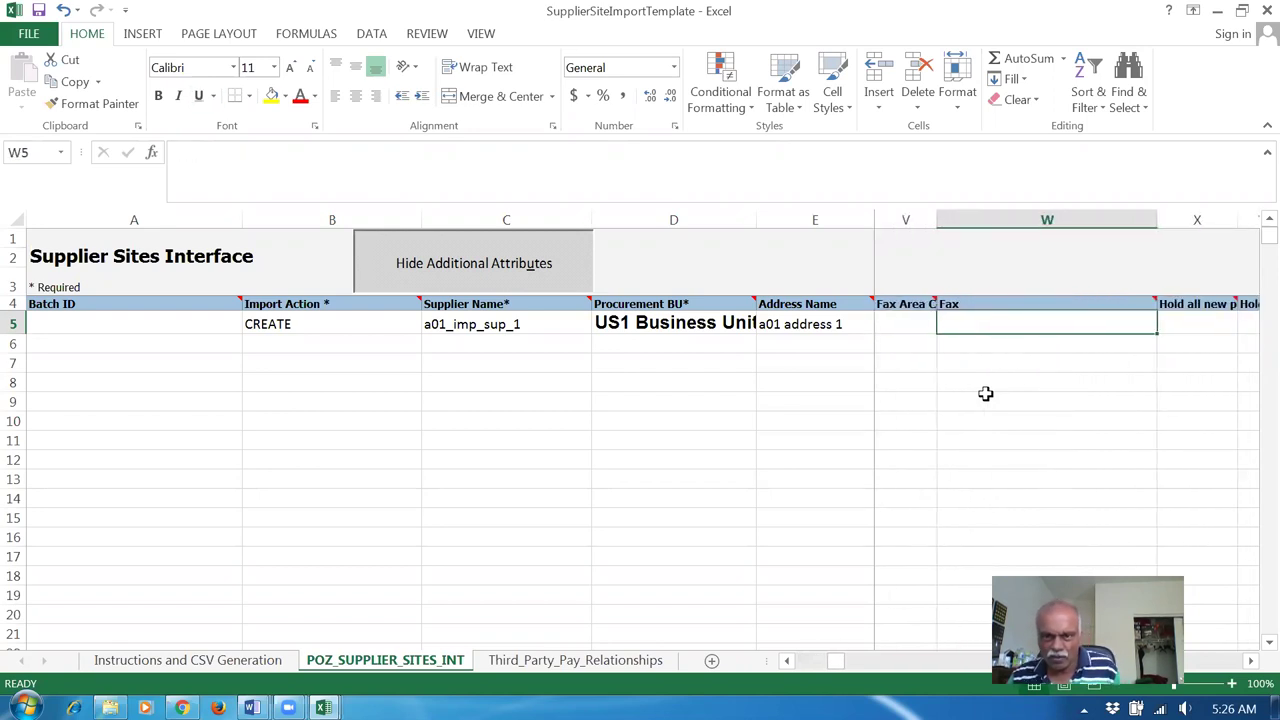
key(ctrl+s)
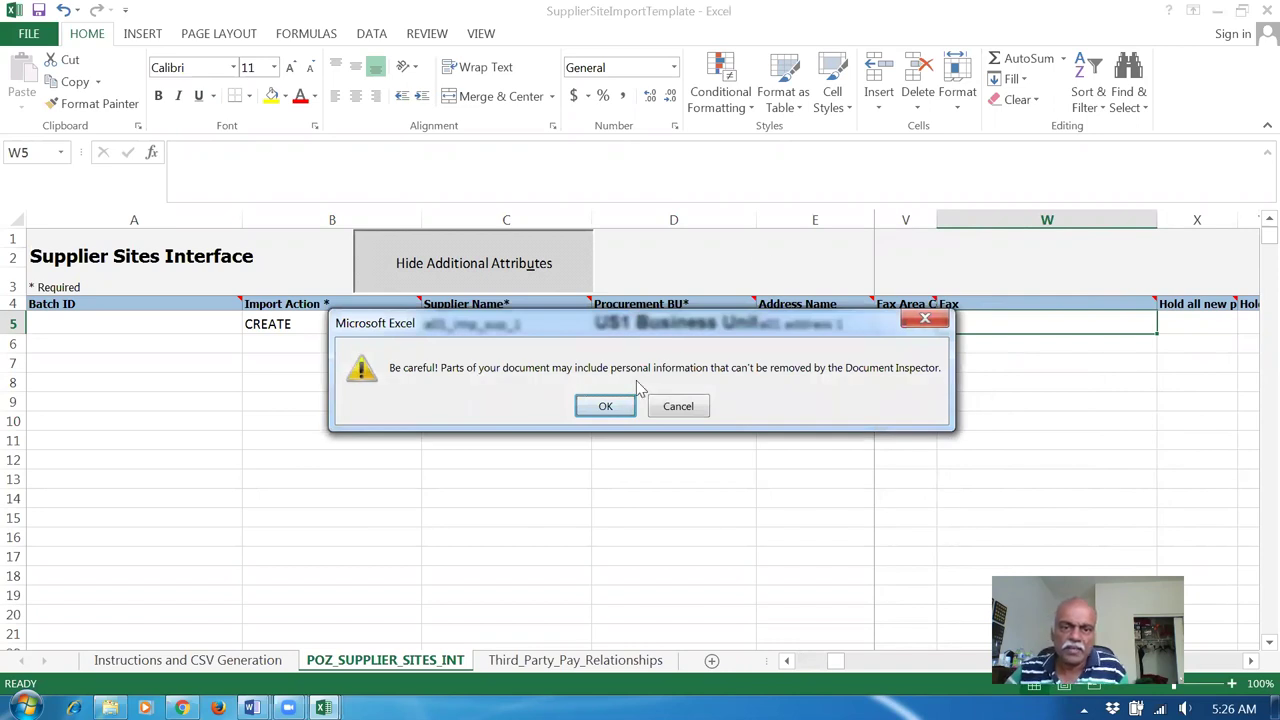
Finish the save, then clear the two sample ZotWare rows 5–6 on Third_Party_Pay_Relationships
click(592, 407)
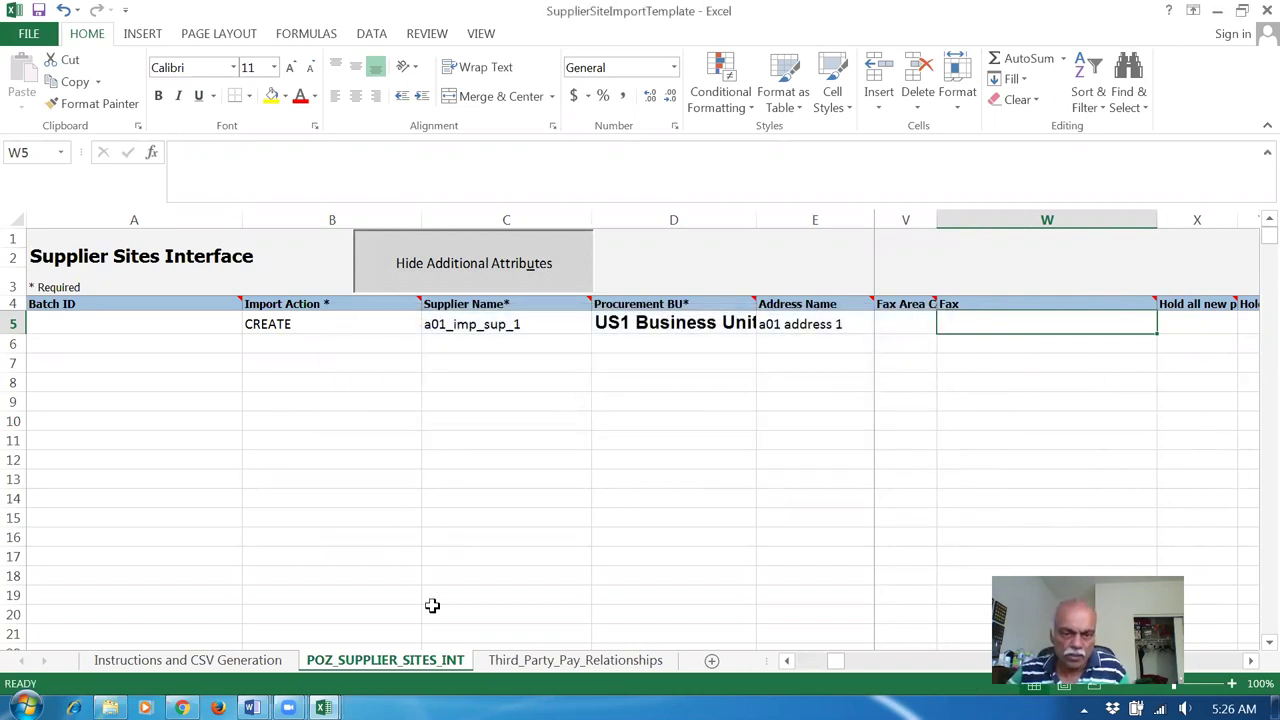
click(558, 665)
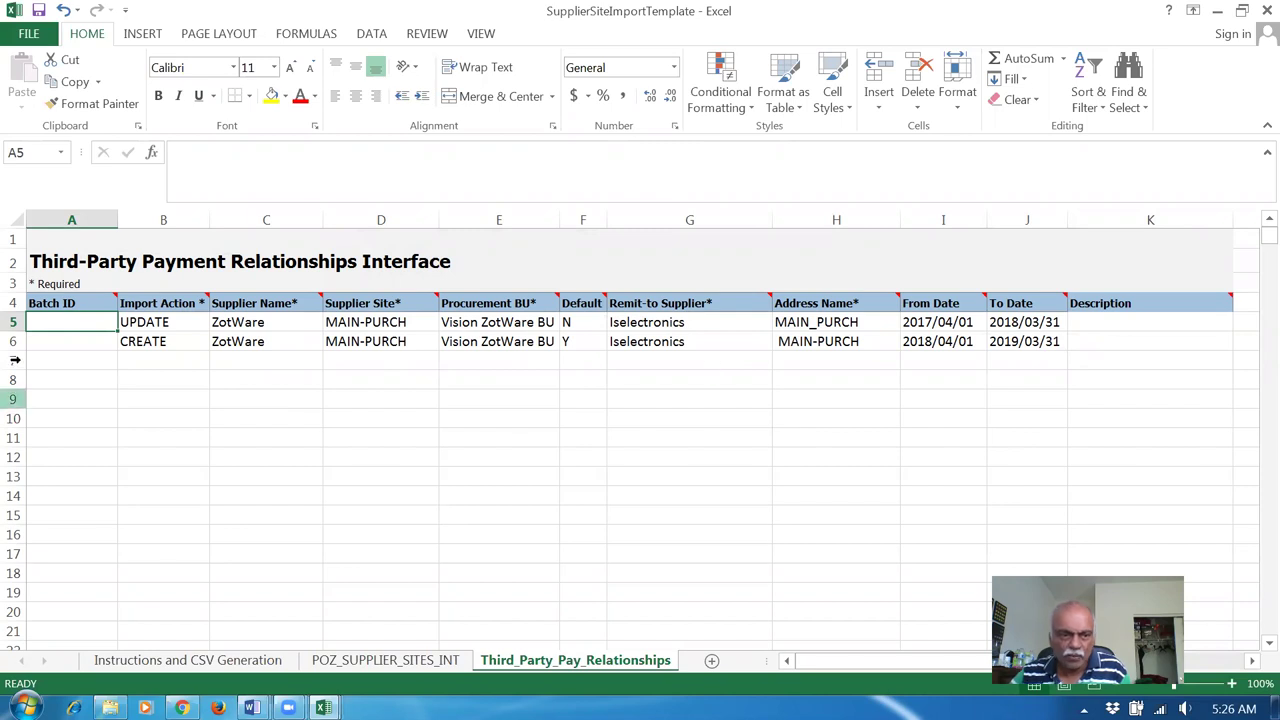
click(15, 322)
drag(15, 322, 15, 341)
key(Delete)
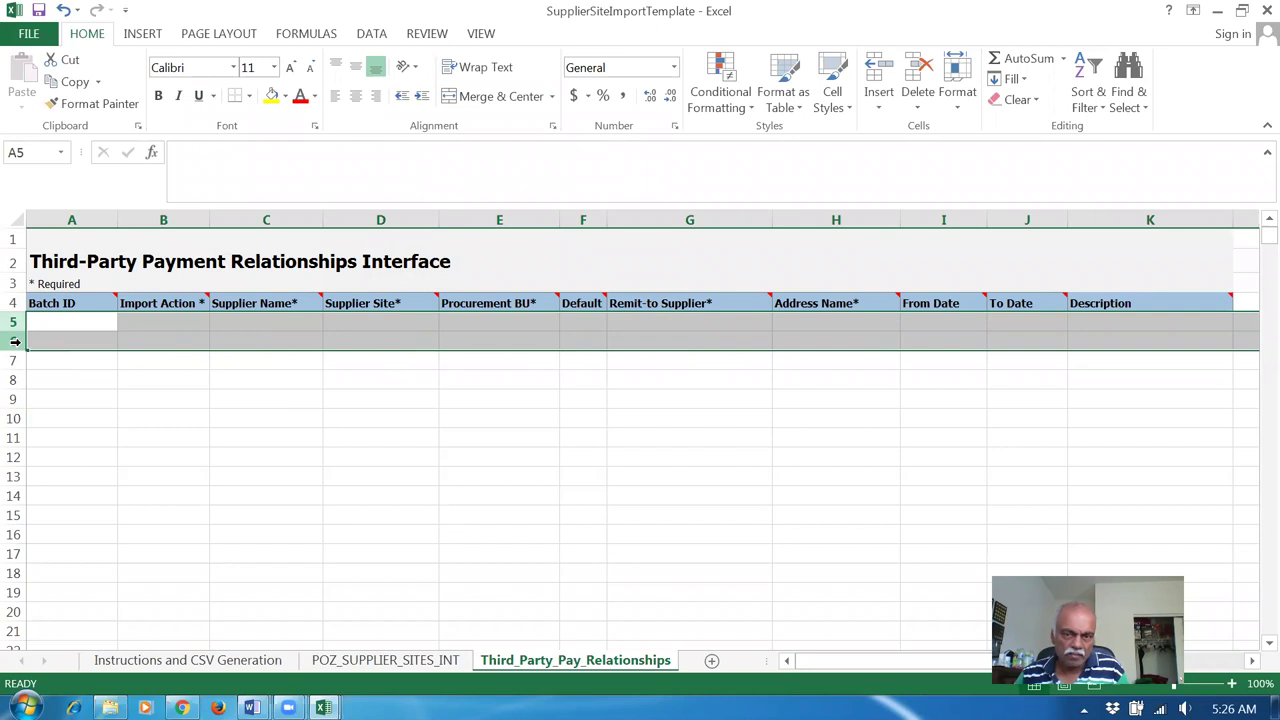
key(Right)
key(Right)
key(Right)
key(Right)
key(Right)
key(Right)
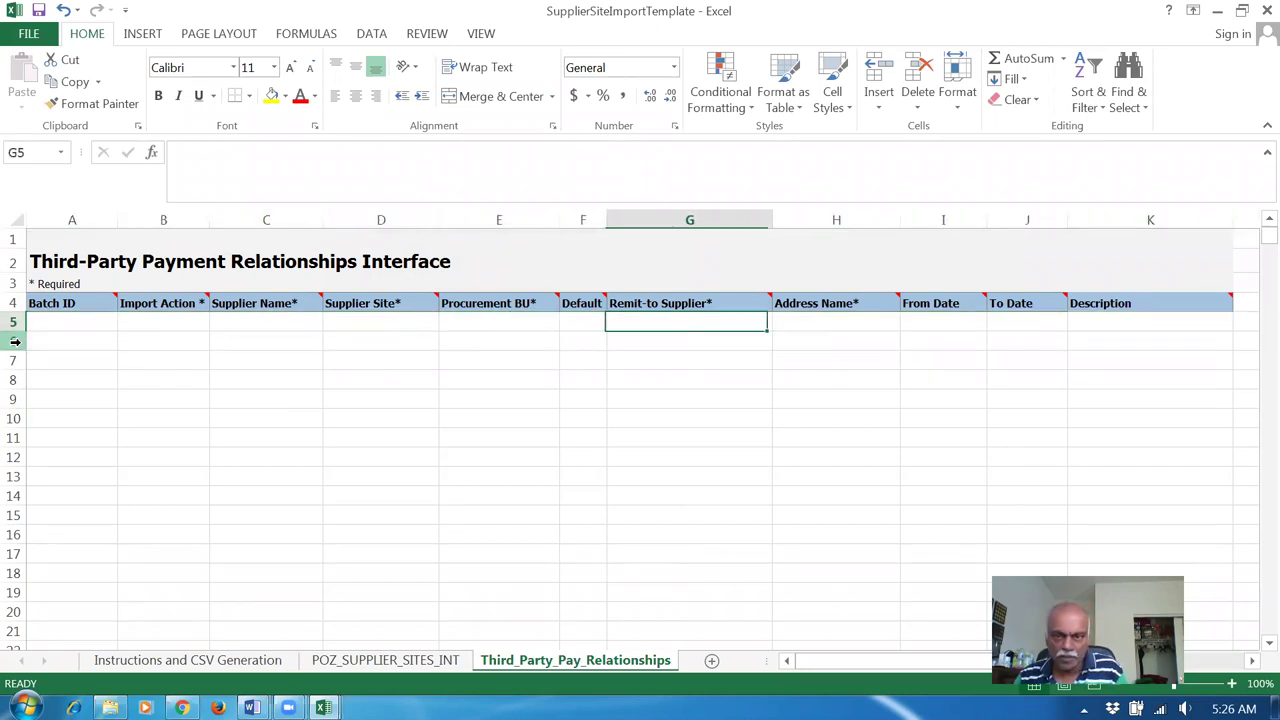
key(Right)
key(Right)
key(Right)
key(Right)
key(Right)
key(Right)
key(Right)
key(Right)
key(Right)
key(Right)
key(Right)
key(Right)
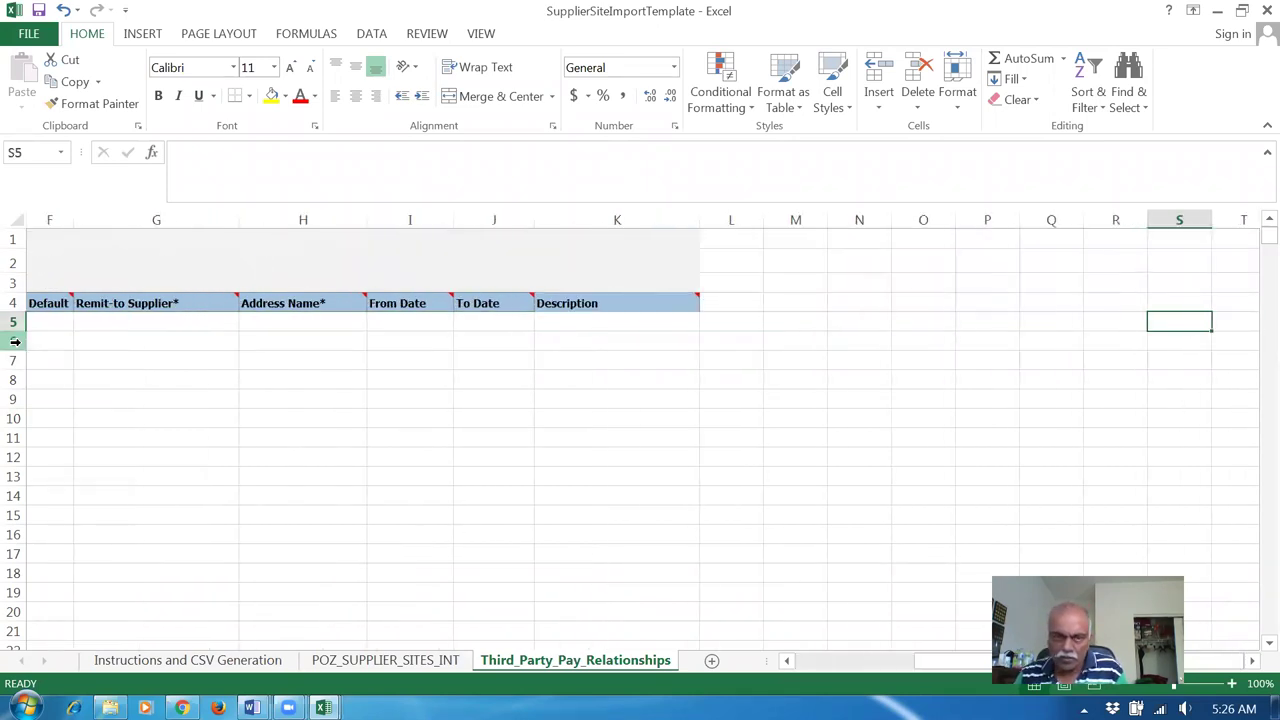
key(Home)
Save the workbook past the personal-information warning and return to POZ_SUPPLIER_SITES_INT
key(ctrl+s)
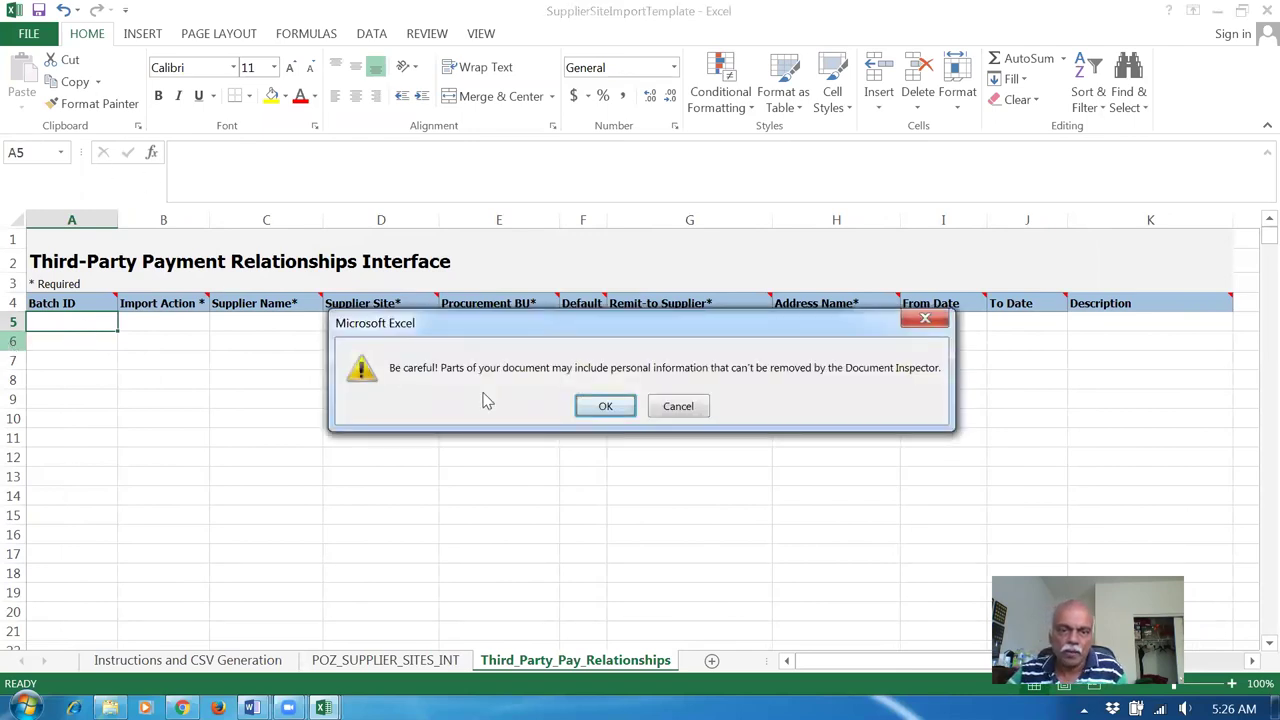
click(605, 406)
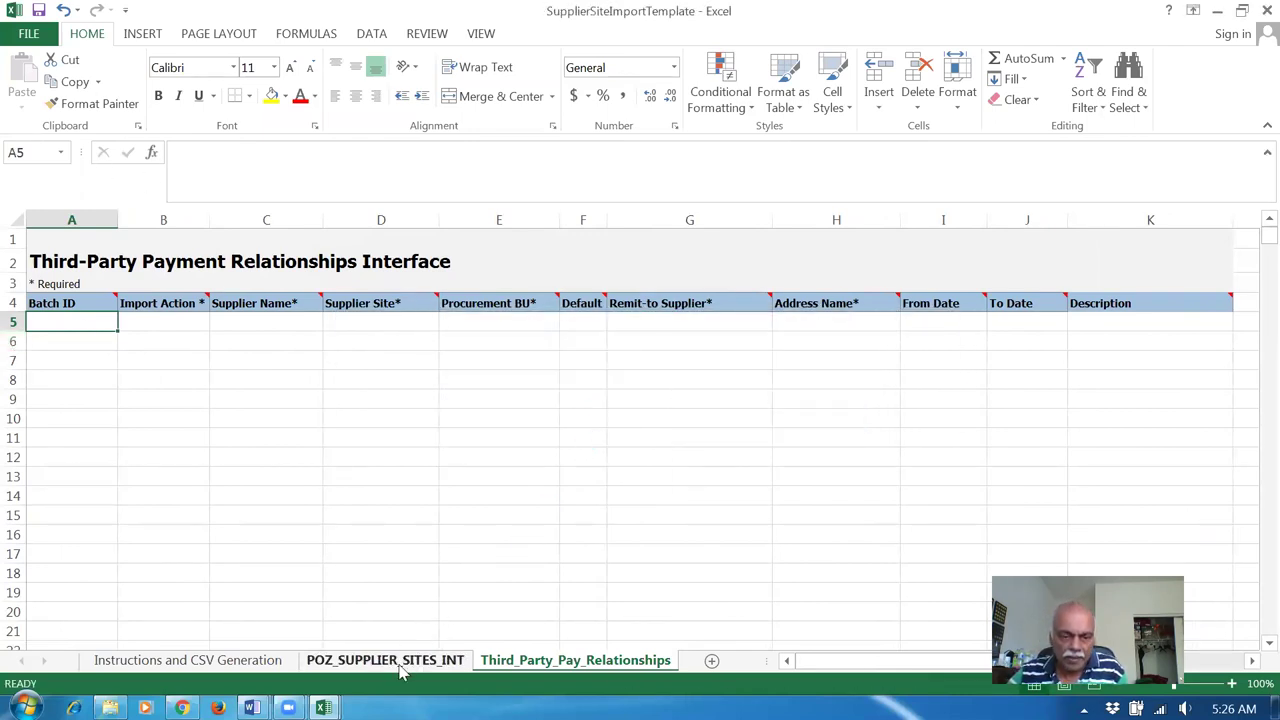
click(402, 662)
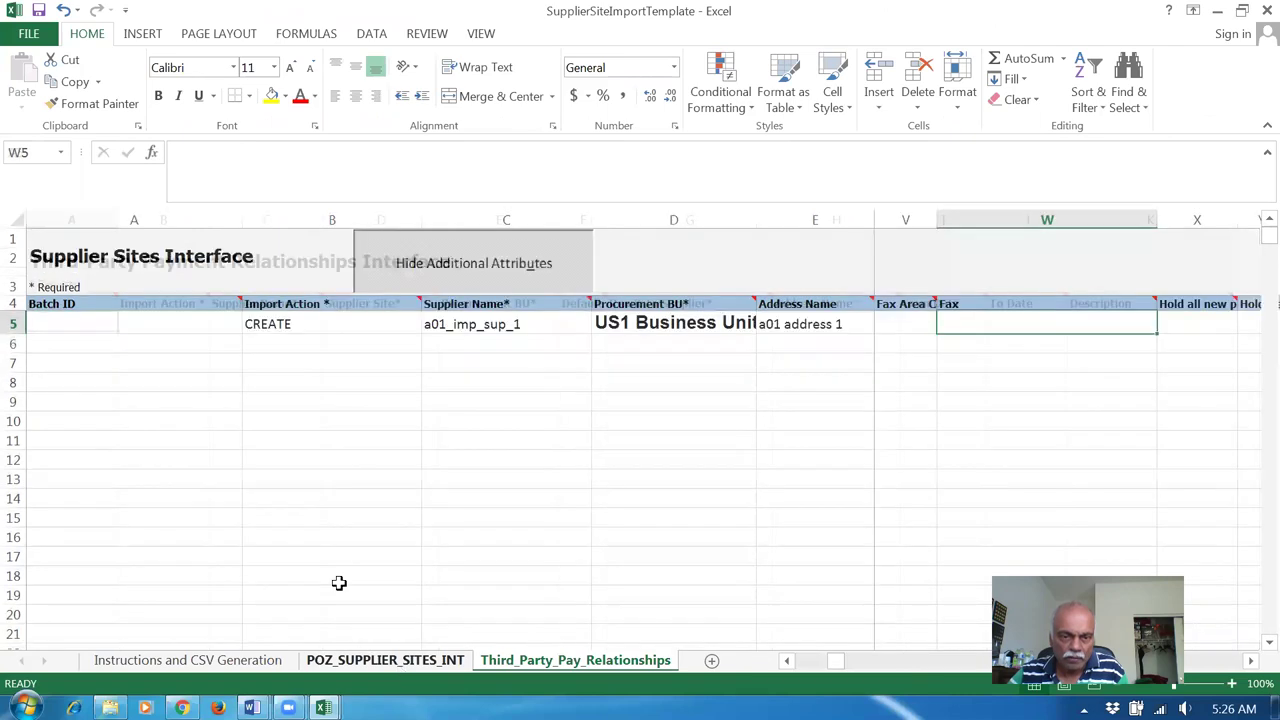
Review the site row 5 values and save the workbook past the personal-information warning
click(474, 326)
click(797, 323)
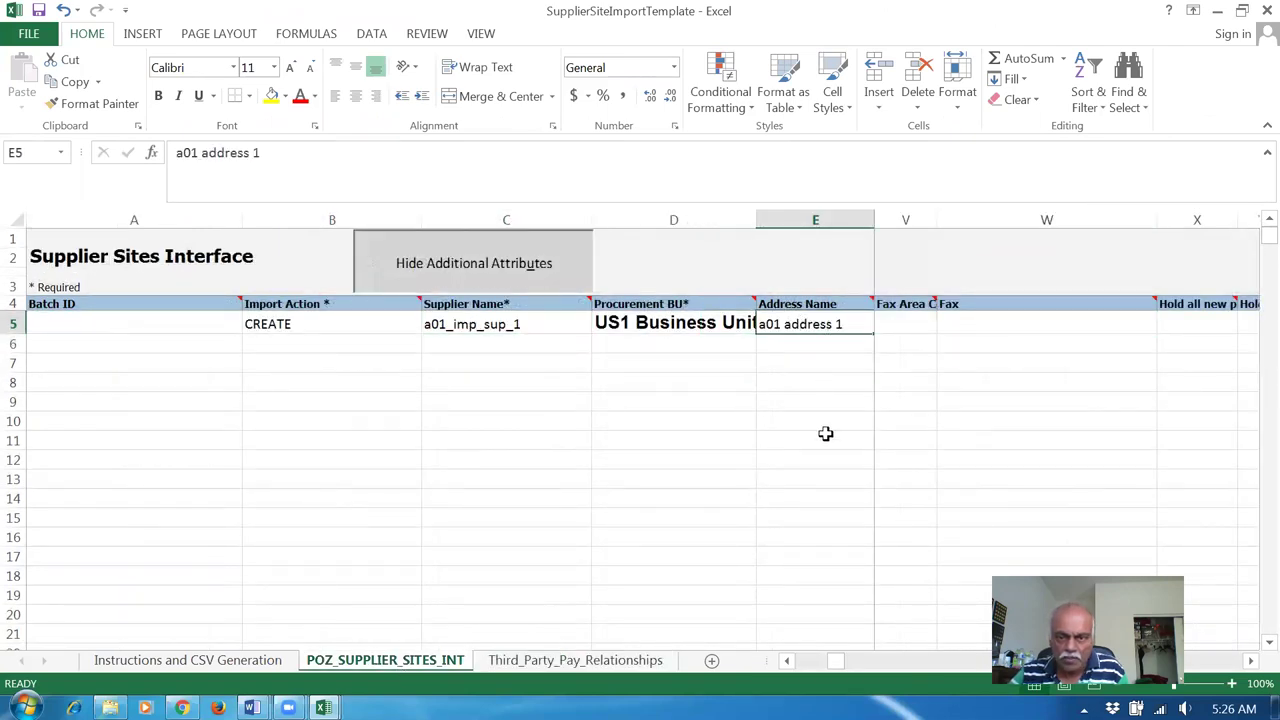
key(Tab)
key(Tab)
key(Tab)
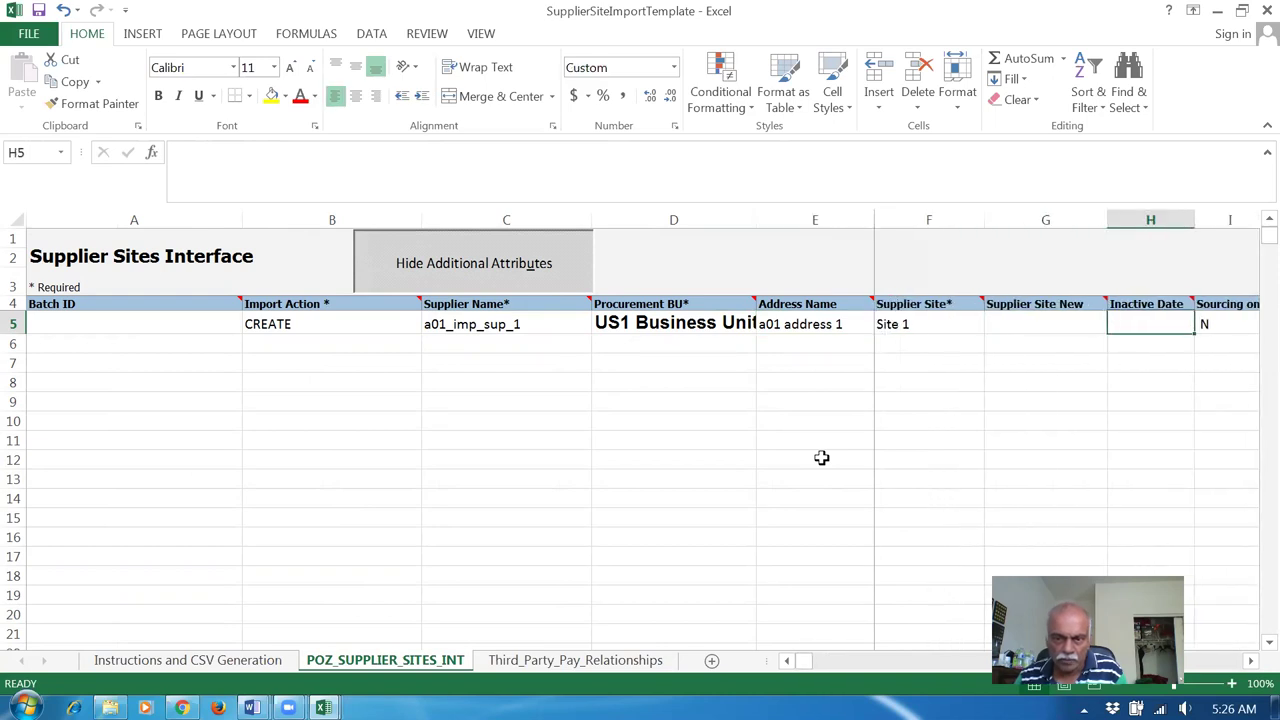
key(Tab)
key(shift+Tab)
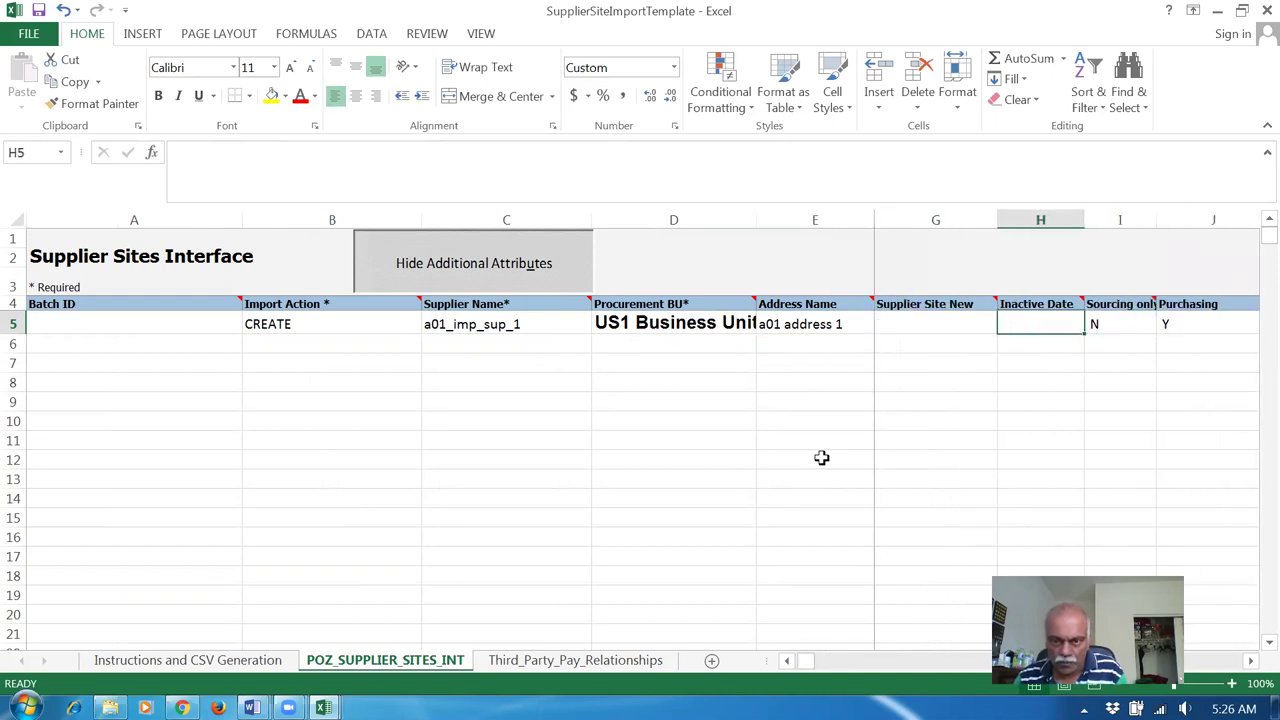
key(ctrl+Left)
key(ctrl+Left)
key(Tab)
key(Tab)
key(Tab)
key(Tab)
key(Tab)
key(Tab)
key(Tab)
key(Tab)
key(Tab)
key(Tab)
key(Tab)
key(Tab)
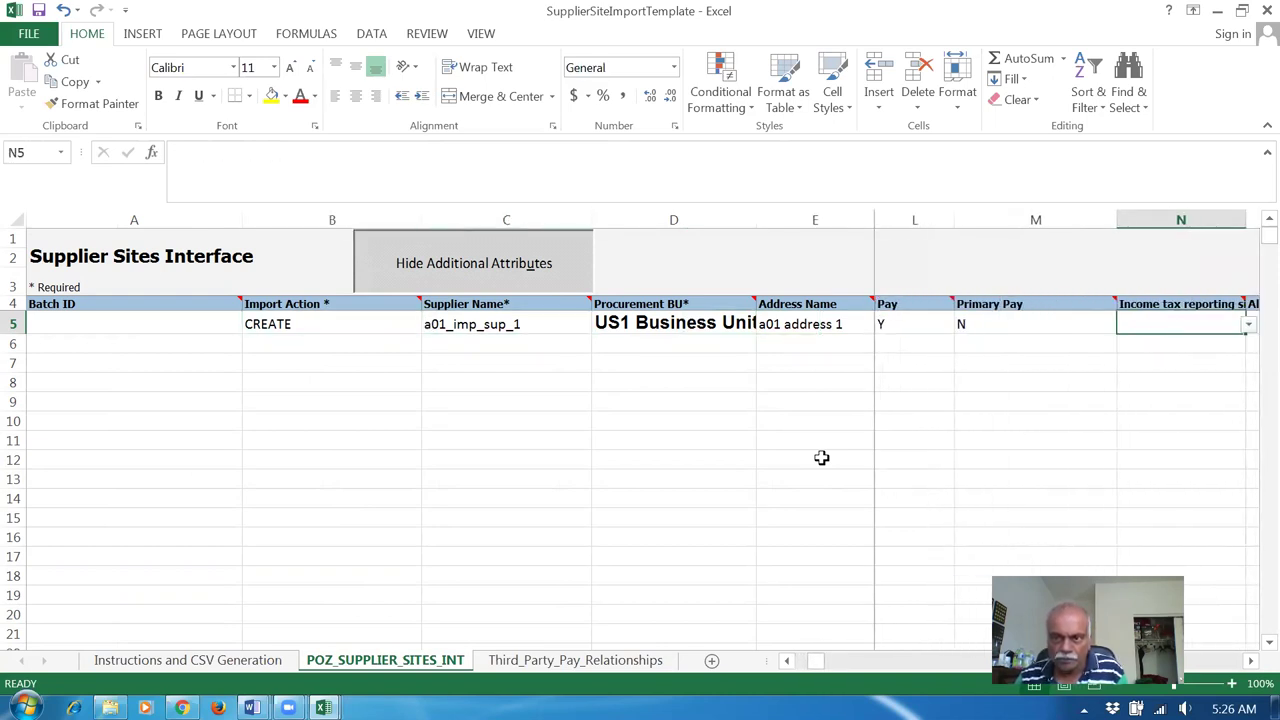
key(Home)
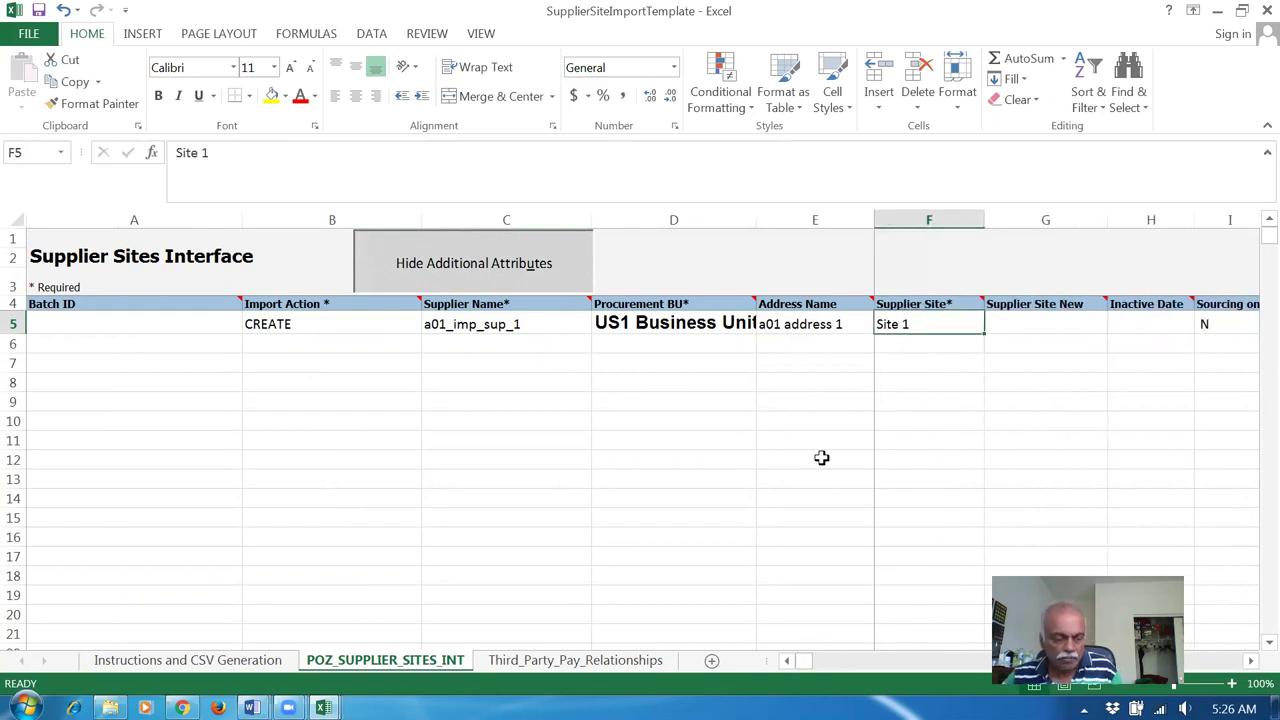
key(ctrl+s)
click(606, 408)
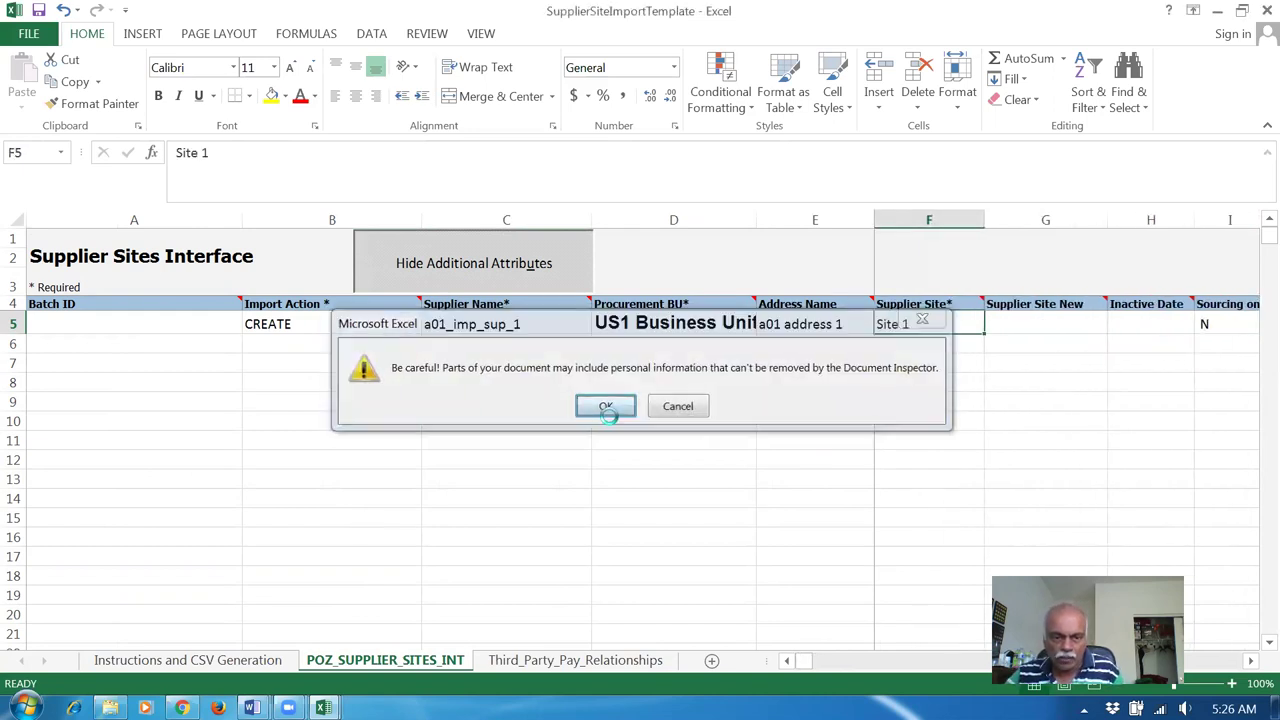
Generate the a01_site ZIP with PozSupplierSitesInt and PozSupThirdPartyInt CSVs, then close without saving
click(229, 662)
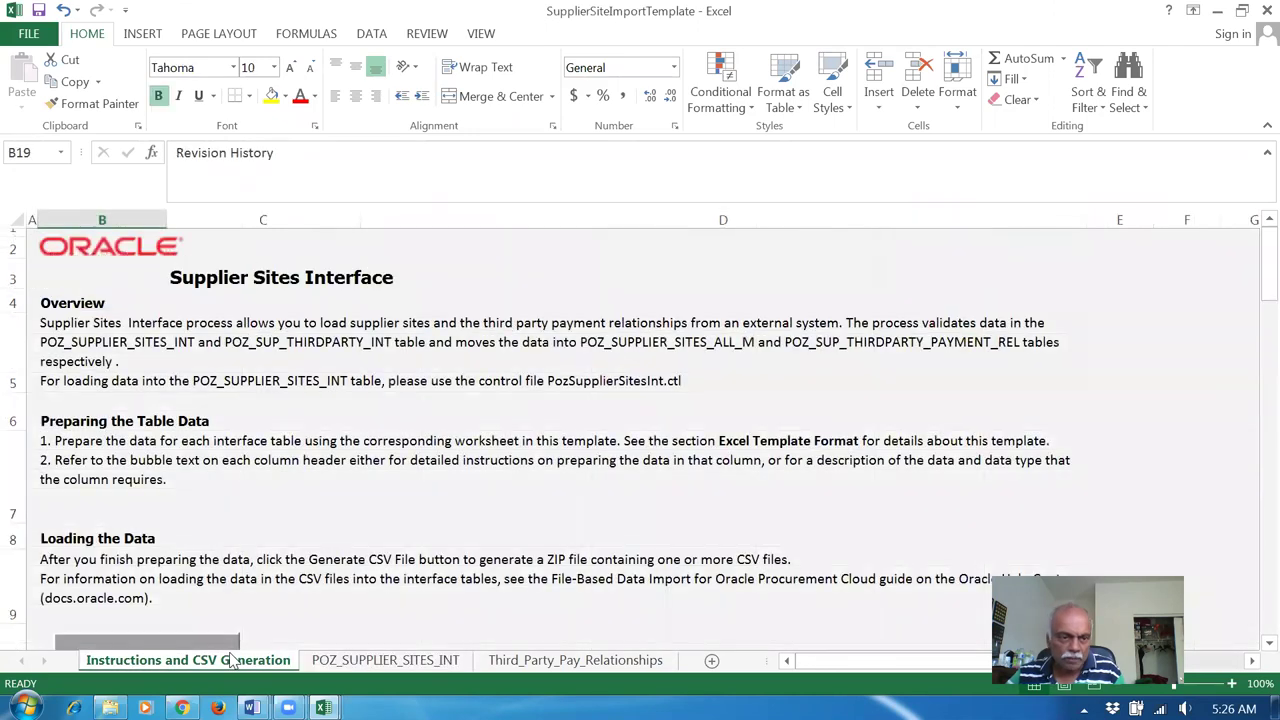
click(207, 643)
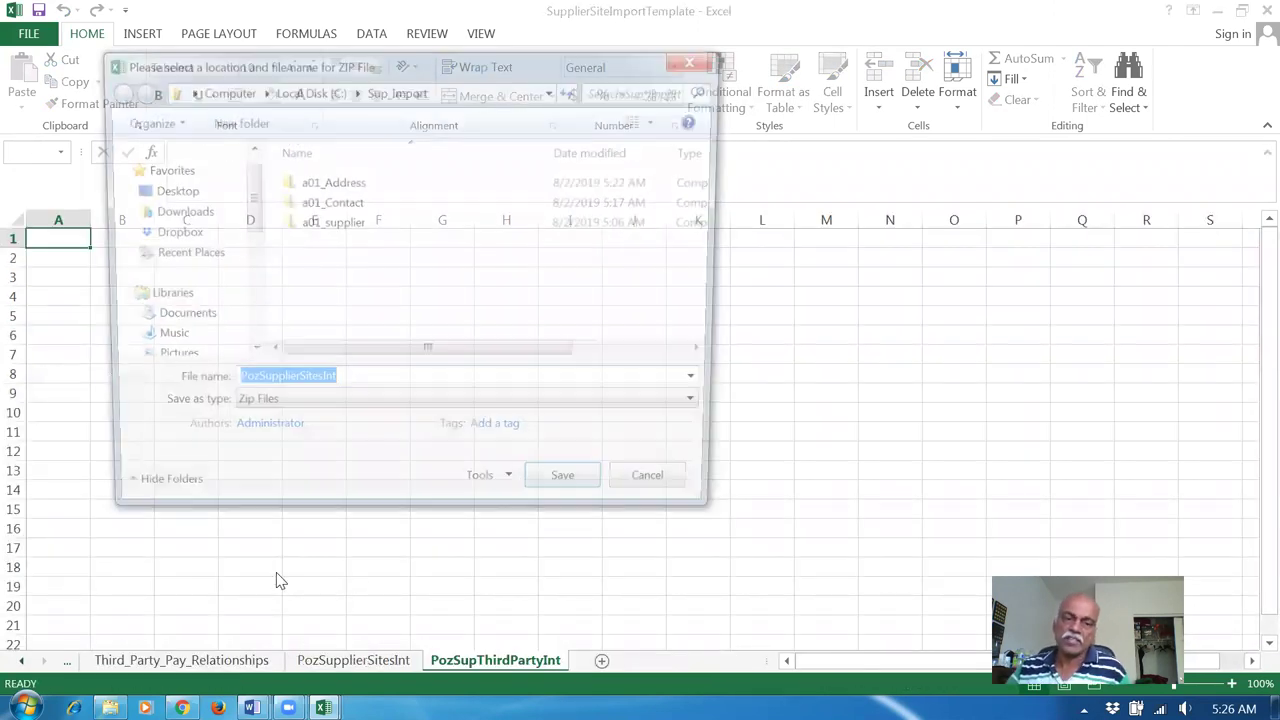
text(a01_site)
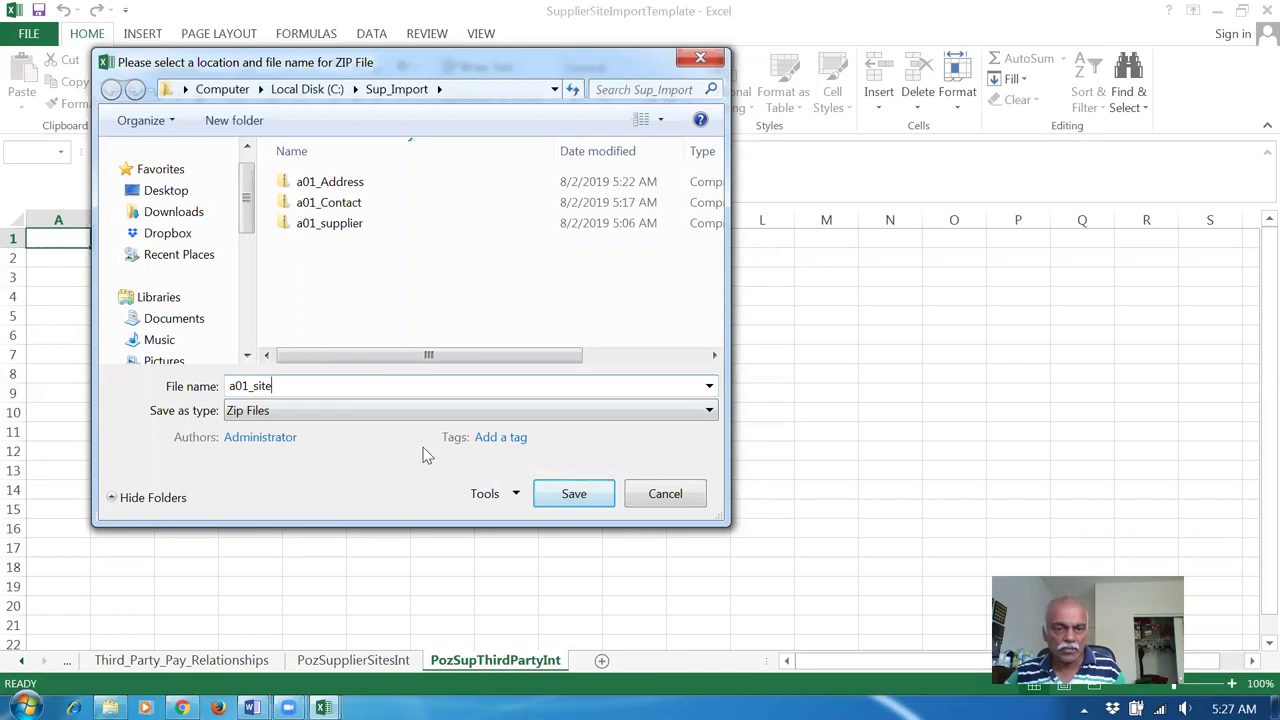
click(555, 503)
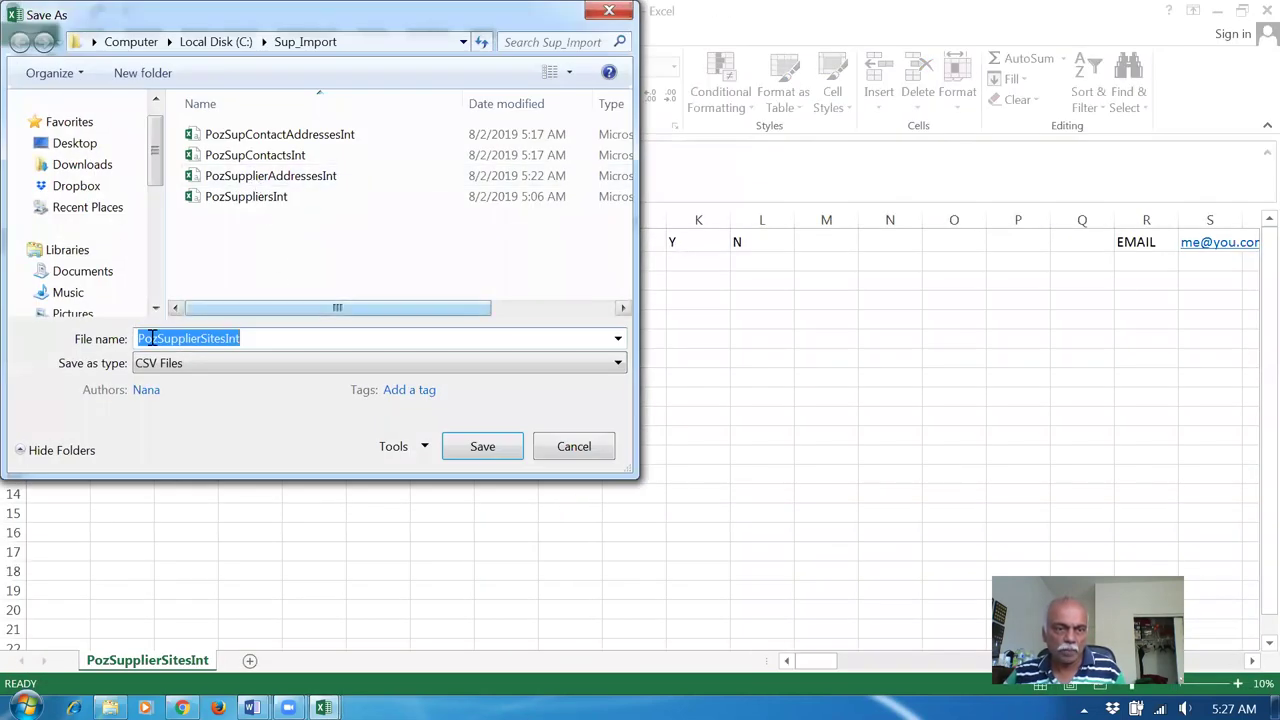
click(472, 446)
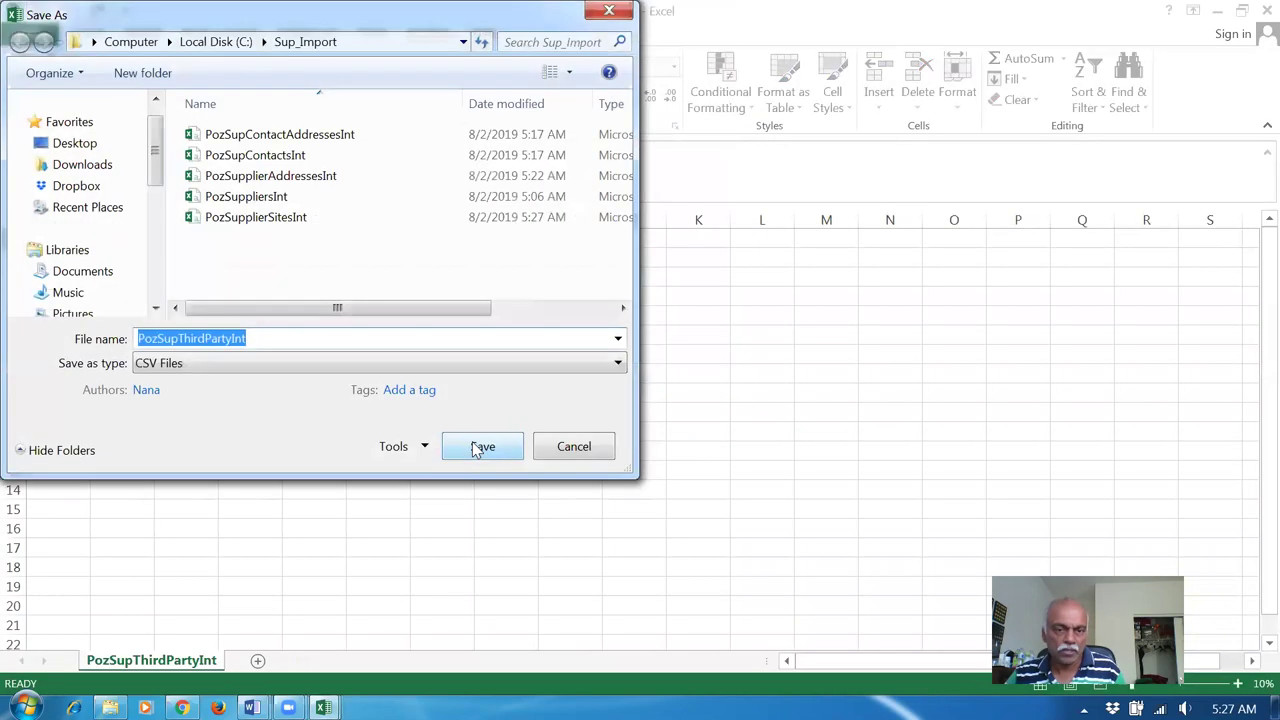
click(472, 444)
click(706, 417)
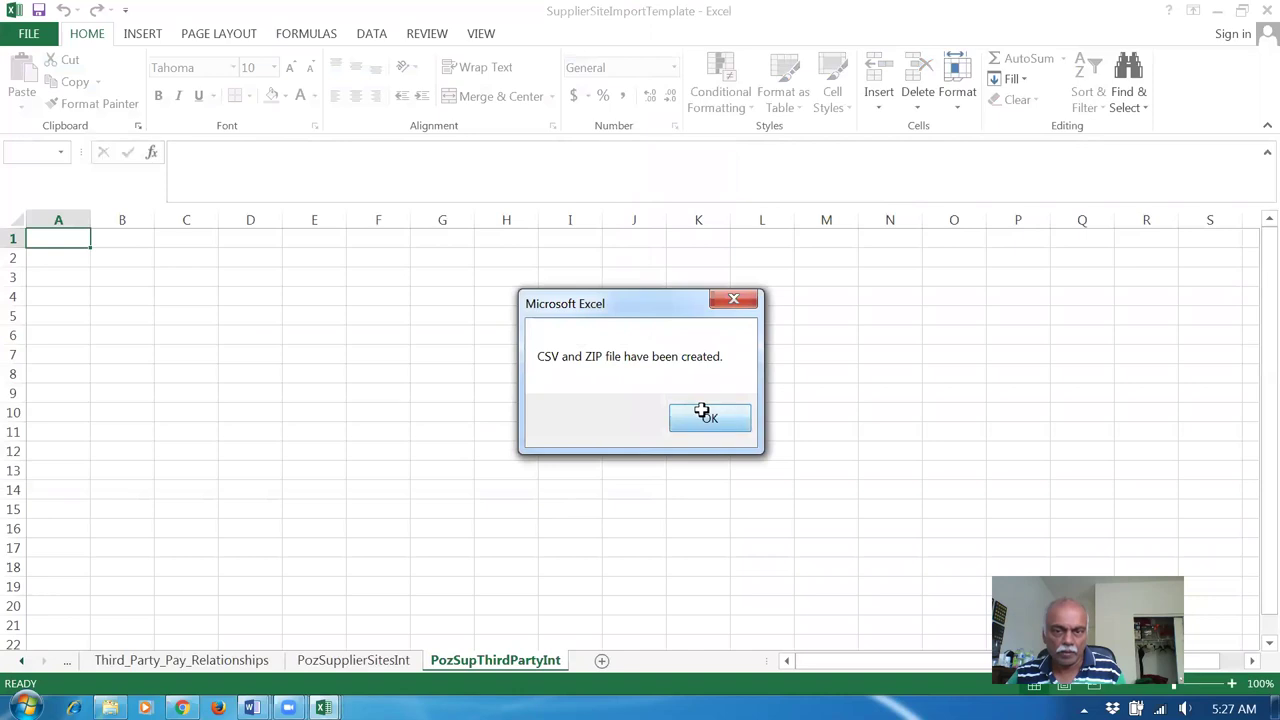
click(1265, 10)
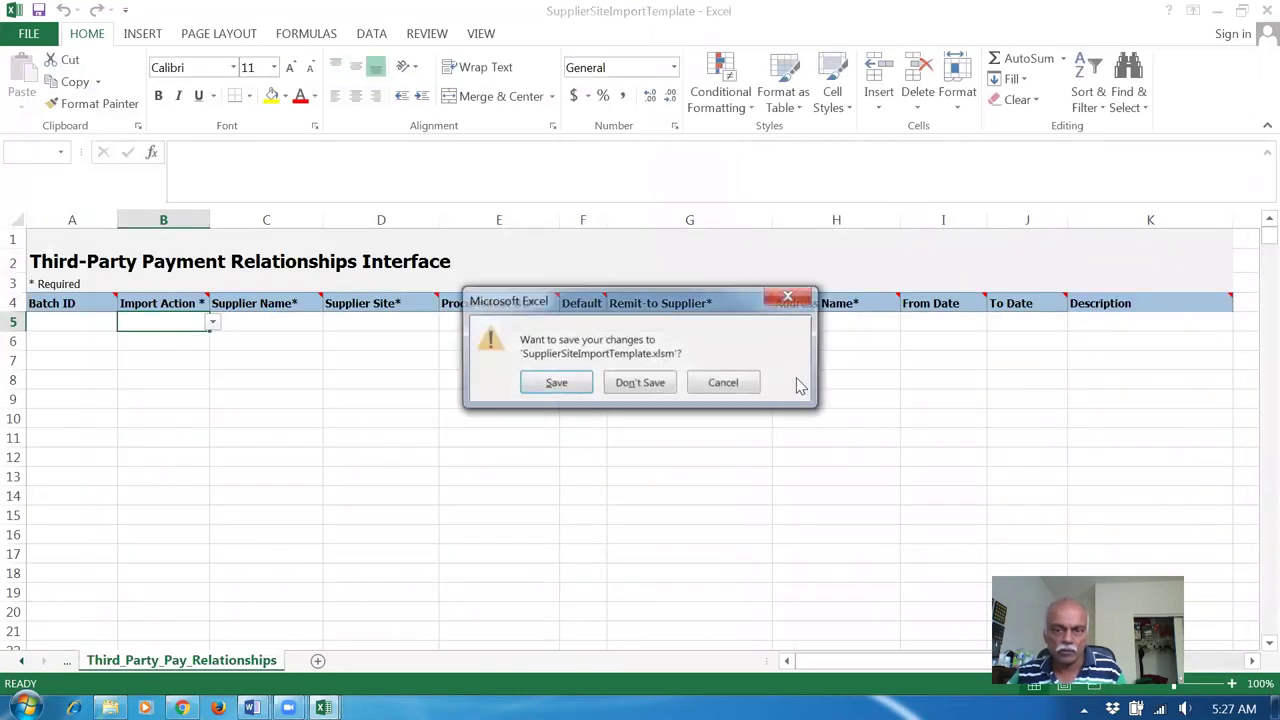
click(640, 383)
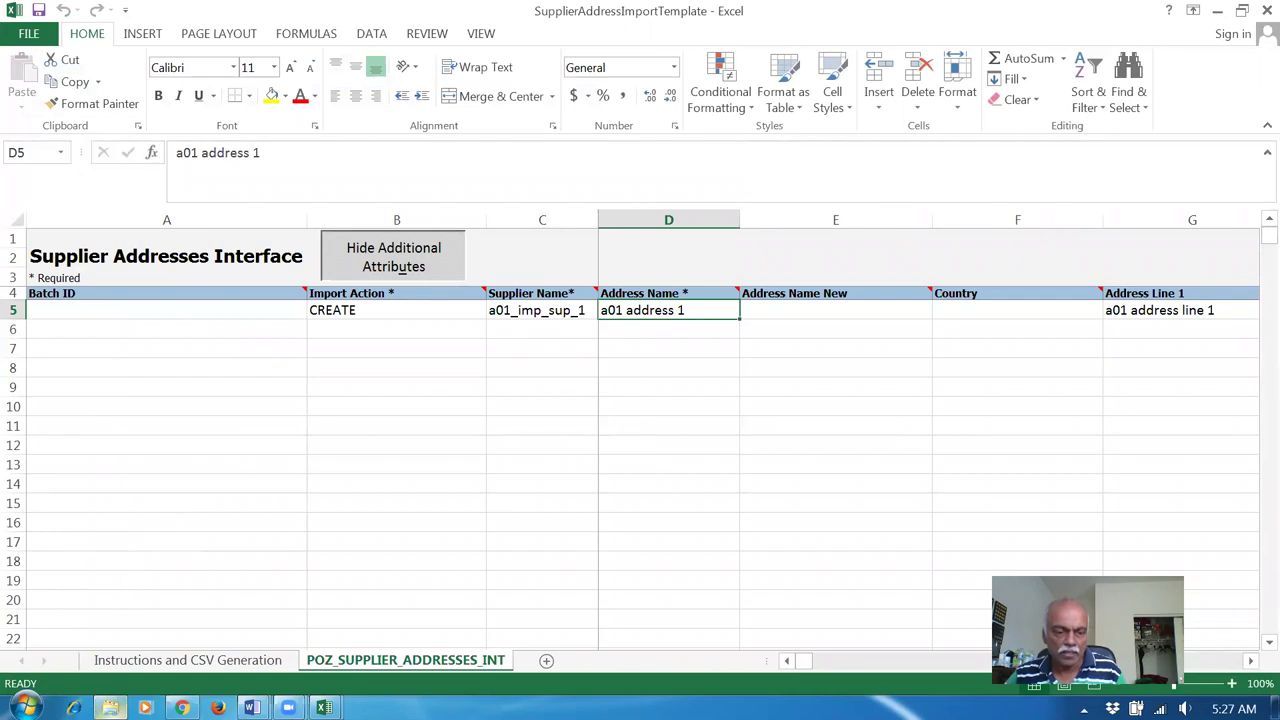
Open SupplierSiteAssignmentImportTemplate from the Supplier Import folder and enable editing
mouse_move(110, 707)
click(125, 610)
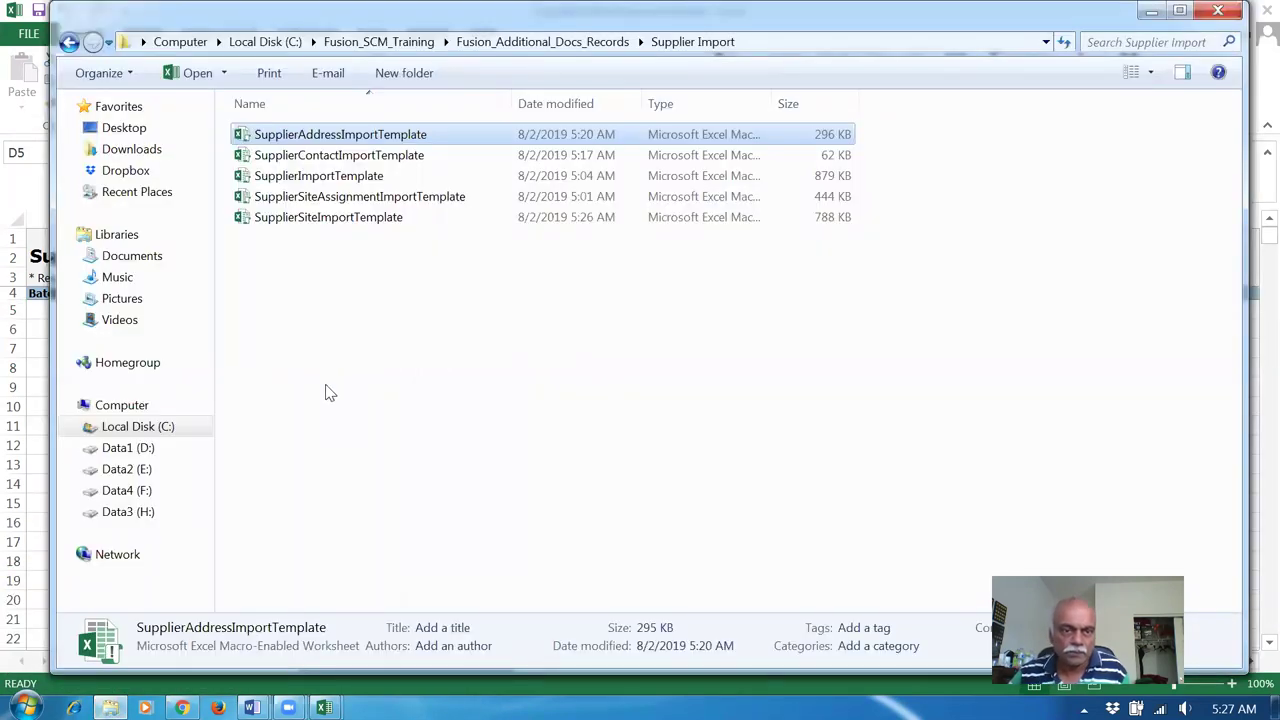
click(345, 197)
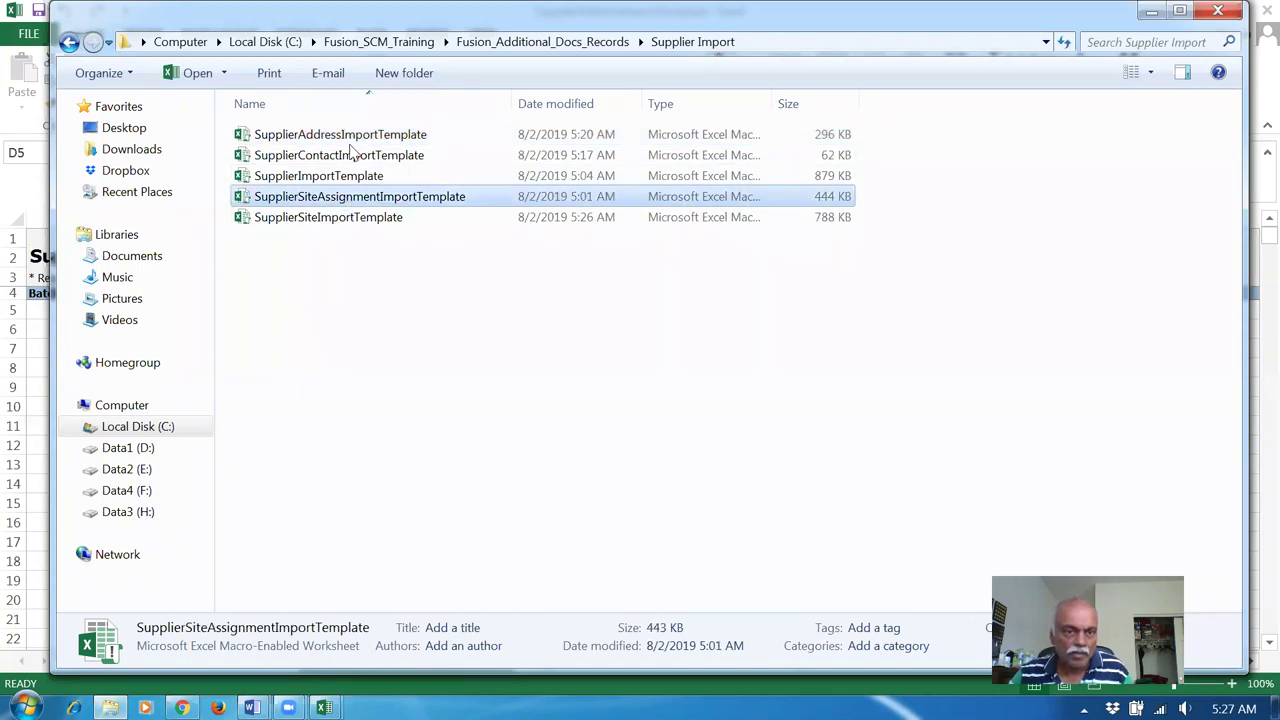
double_click(362, 216)
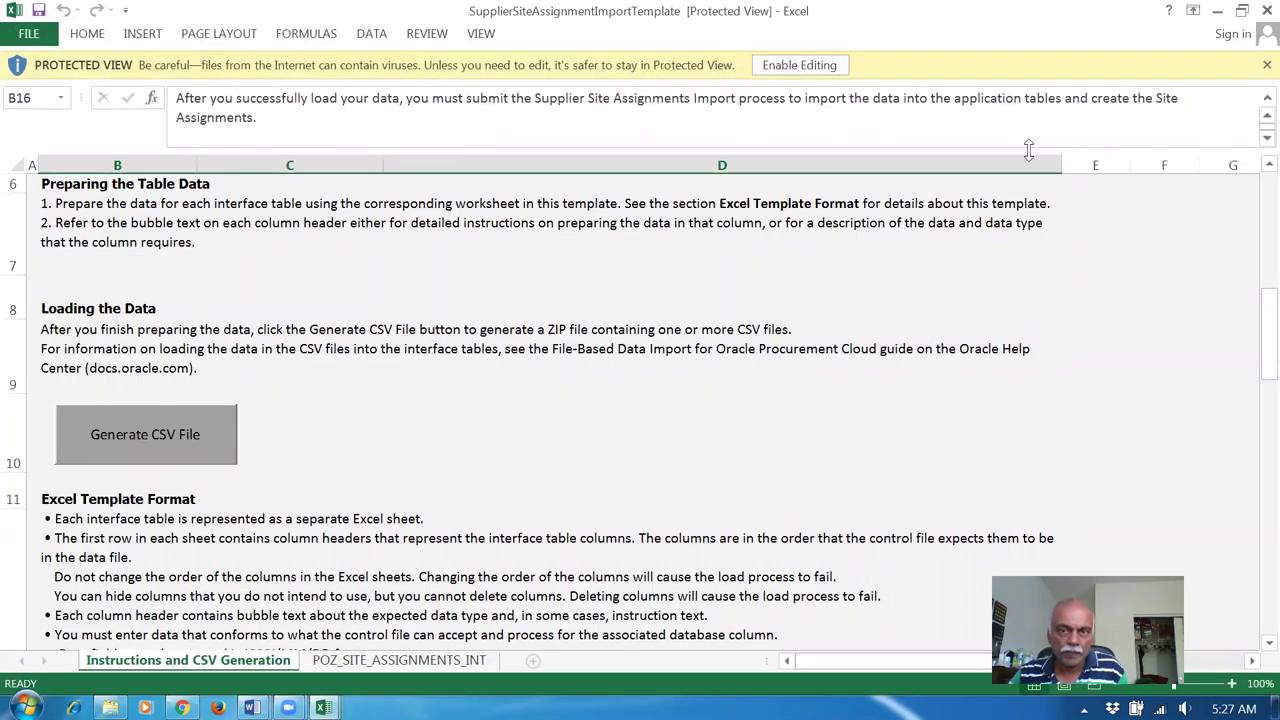
click(805, 65)
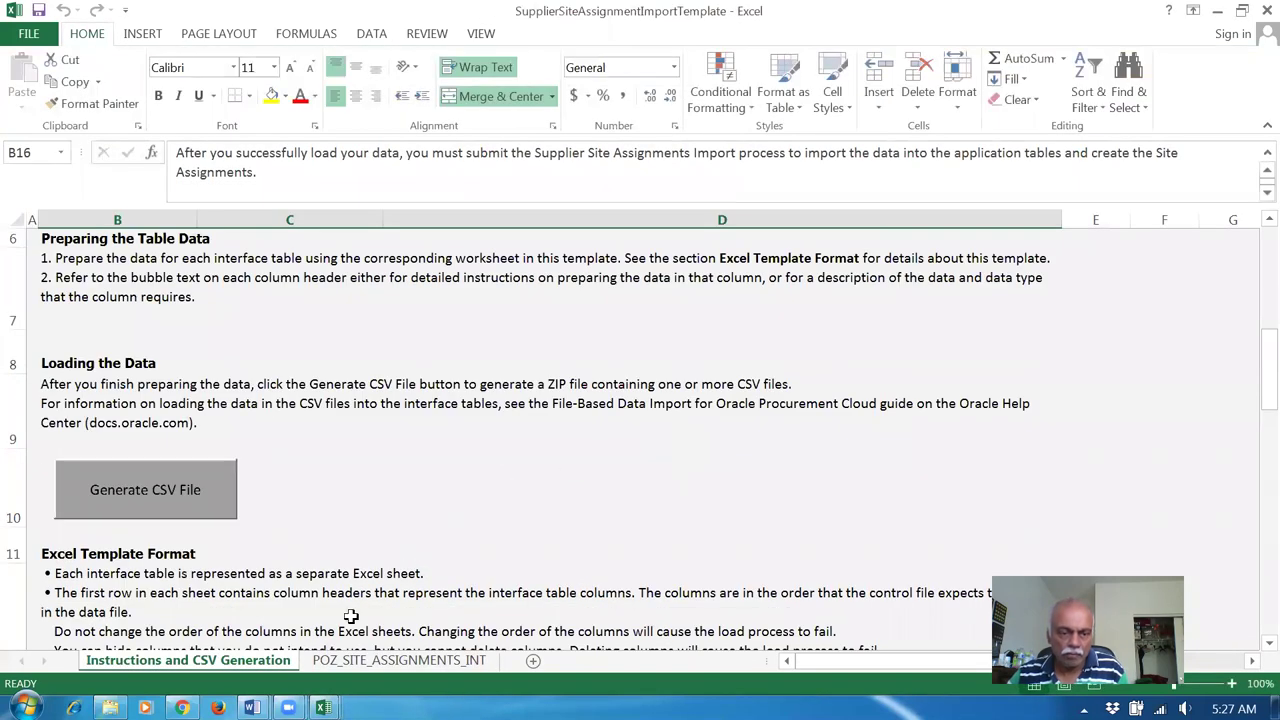
On POZ_SITE_ASSIGNMENTS_INT, clear the UPDATE rows 6–7 and the Batch ID in A5
click(370, 662)
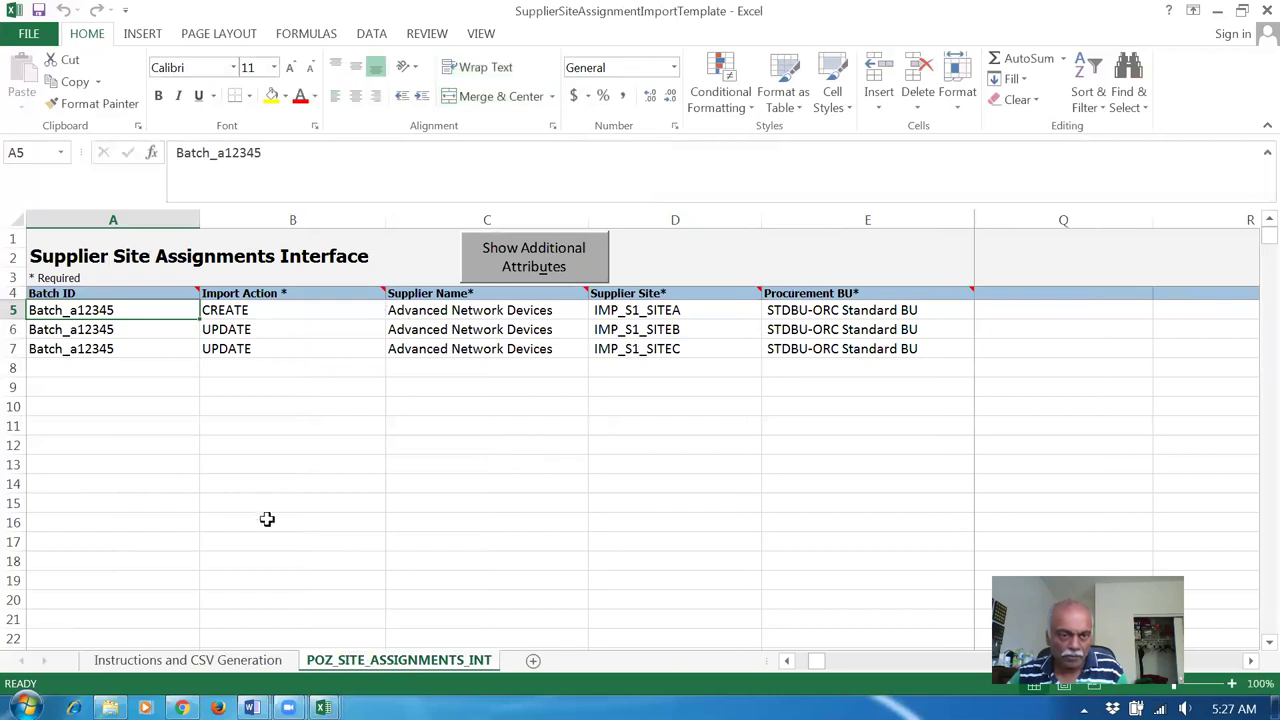
drag(15, 330, 15, 349)
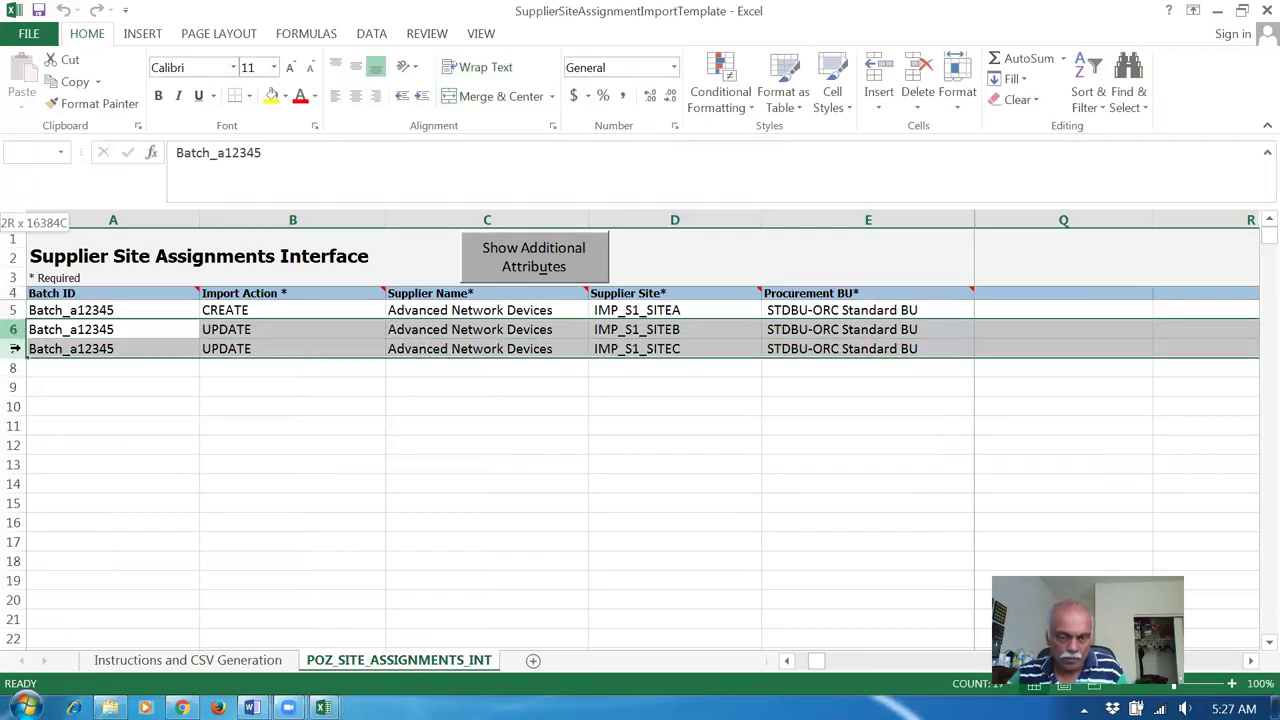
key(Delete)
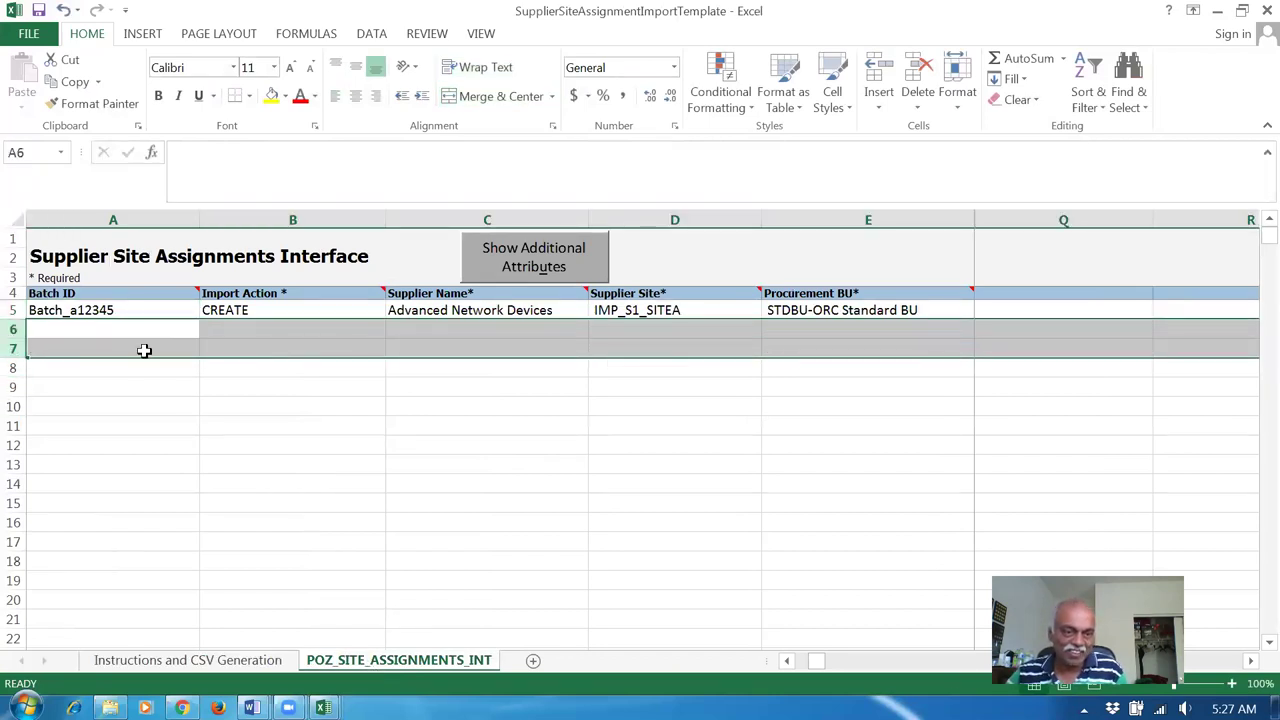
click(133, 309)
key(Delete)
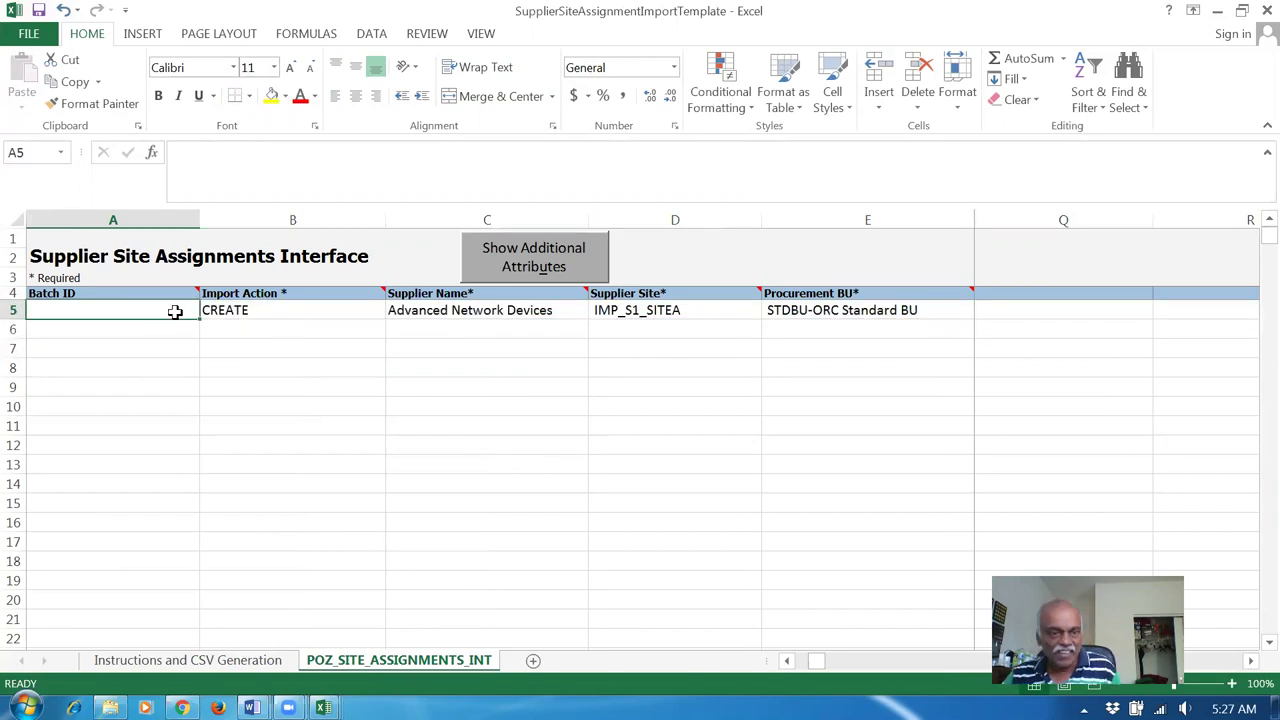
click(289, 311)
click(437, 313)
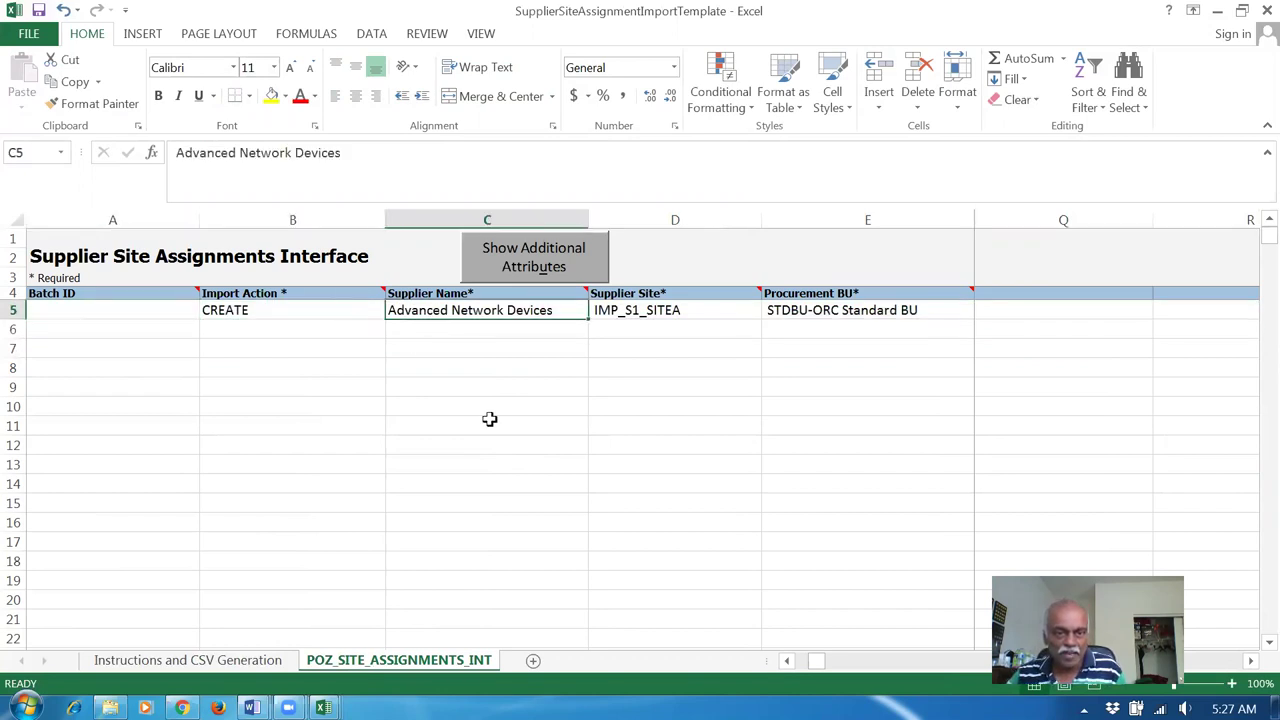
Copy supplier name a01_imp_sup_1 from SupplierImportTemplate into C5 of the site assignment template
mouse_move(323, 707)
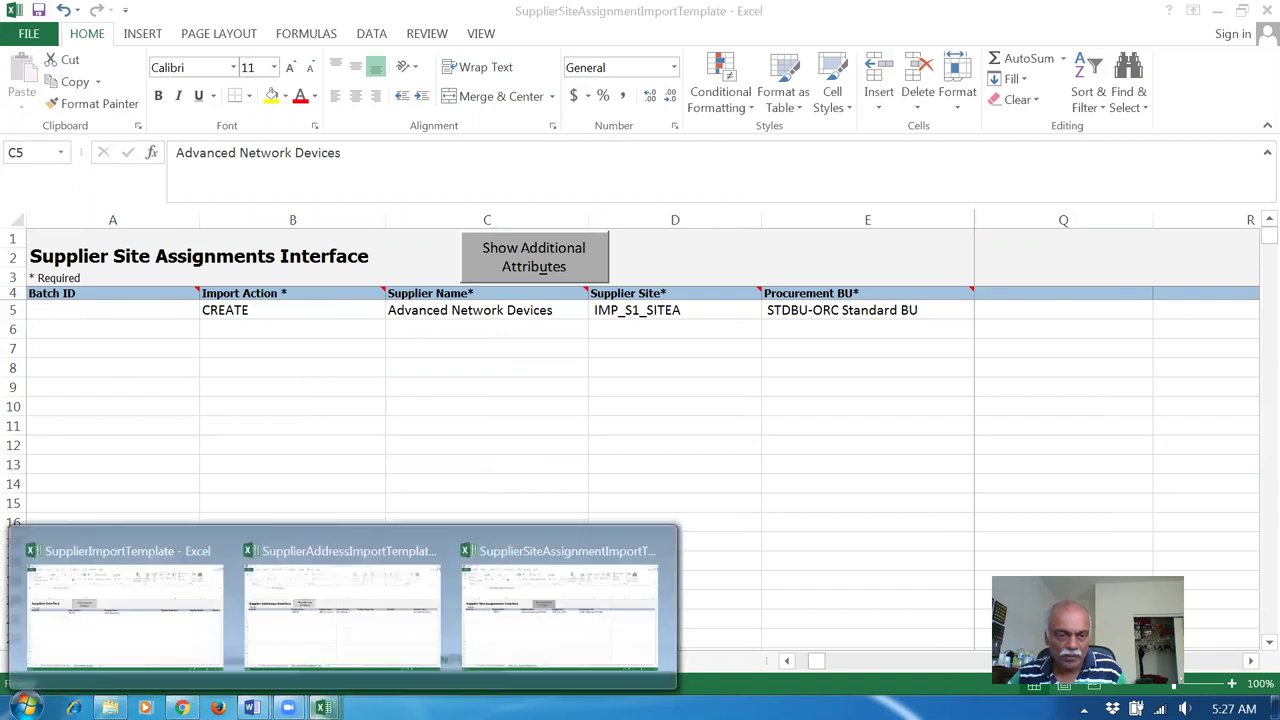
click(158, 609)
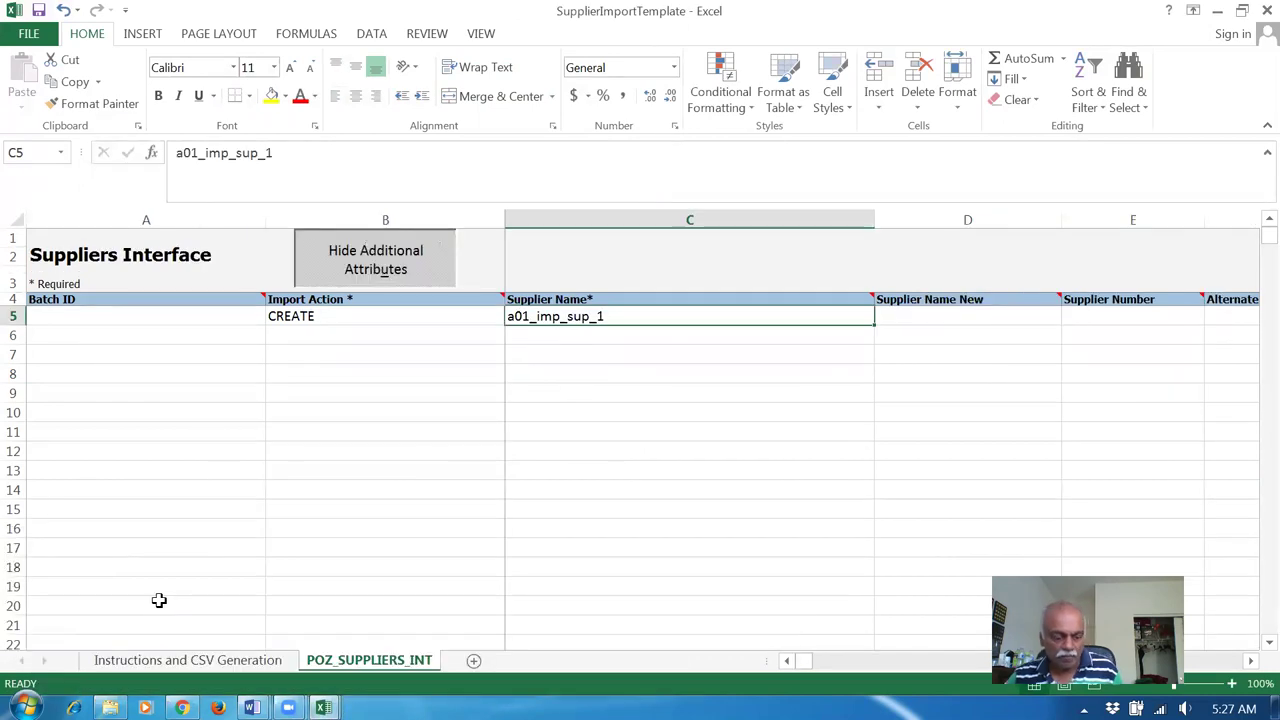
key(ctrl+c)
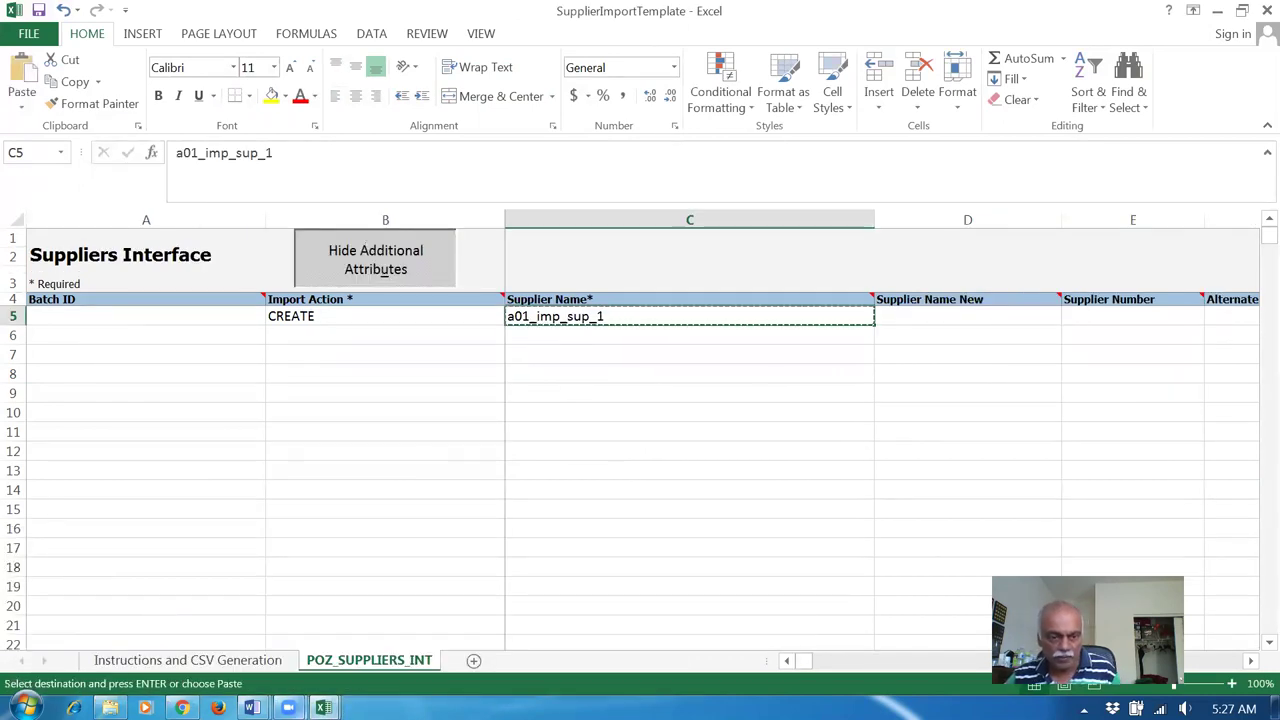
mouse_move(323, 707)
click(471, 645)
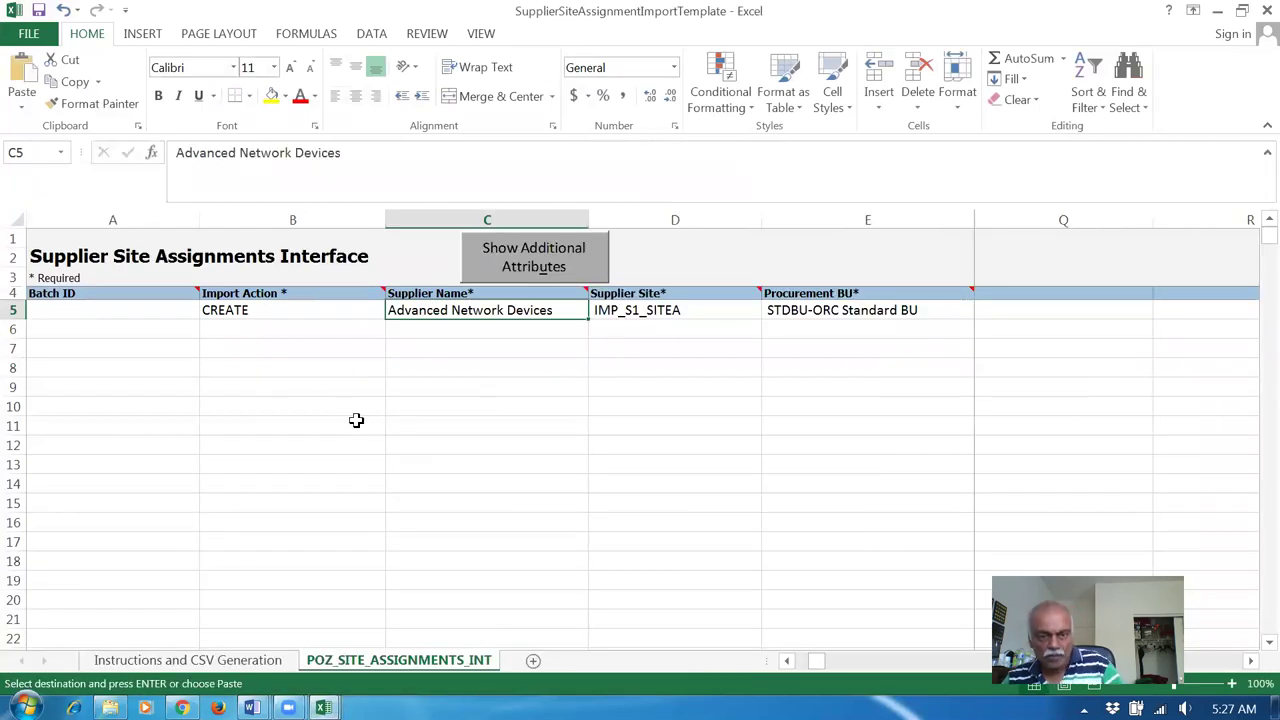
key(ctrl+v)
click(503, 466)
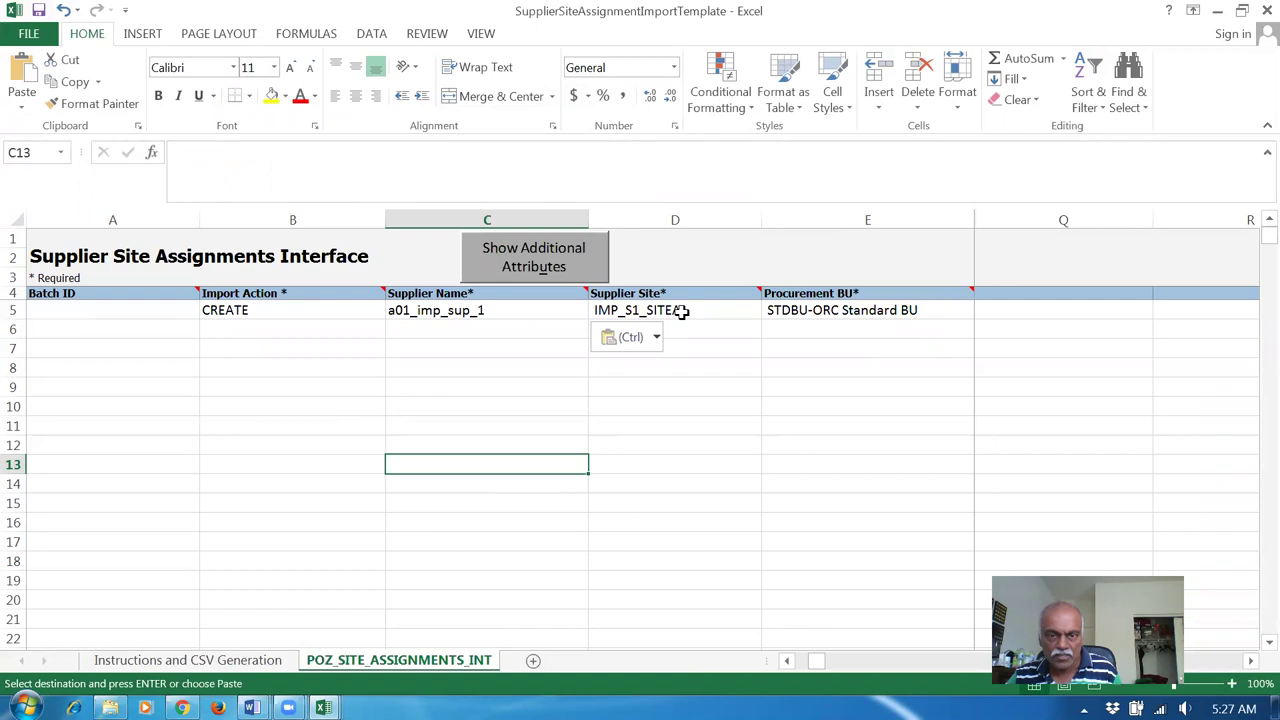
Enter Site 1 as the supplier site in D5 and clear the old procurement BU in E5
click(668, 309)
text(Site 1)
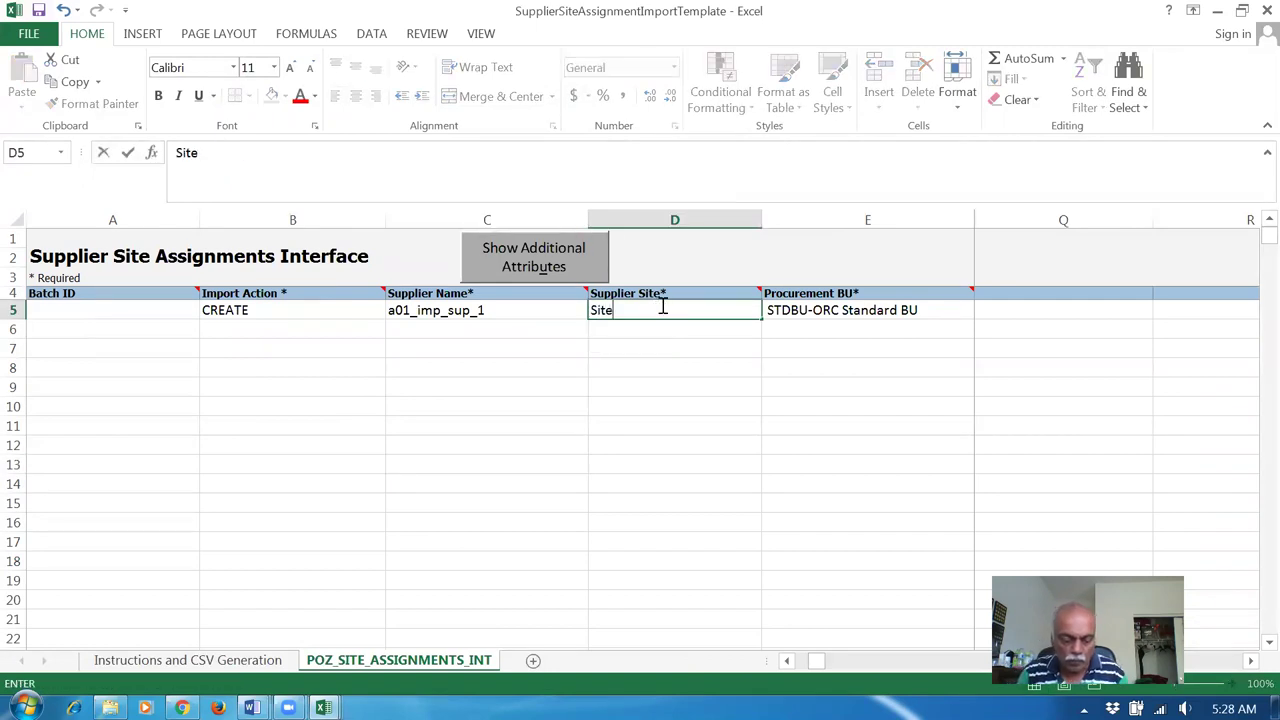
key(Tab)
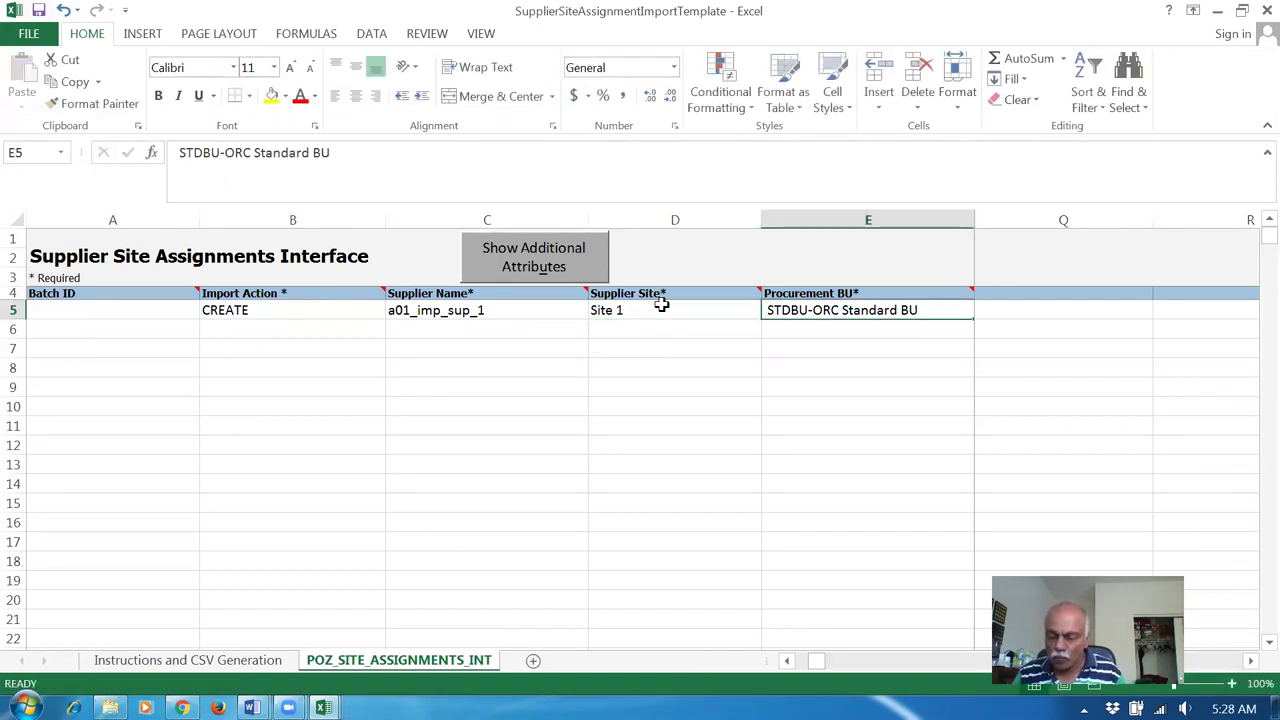
key(Delete)
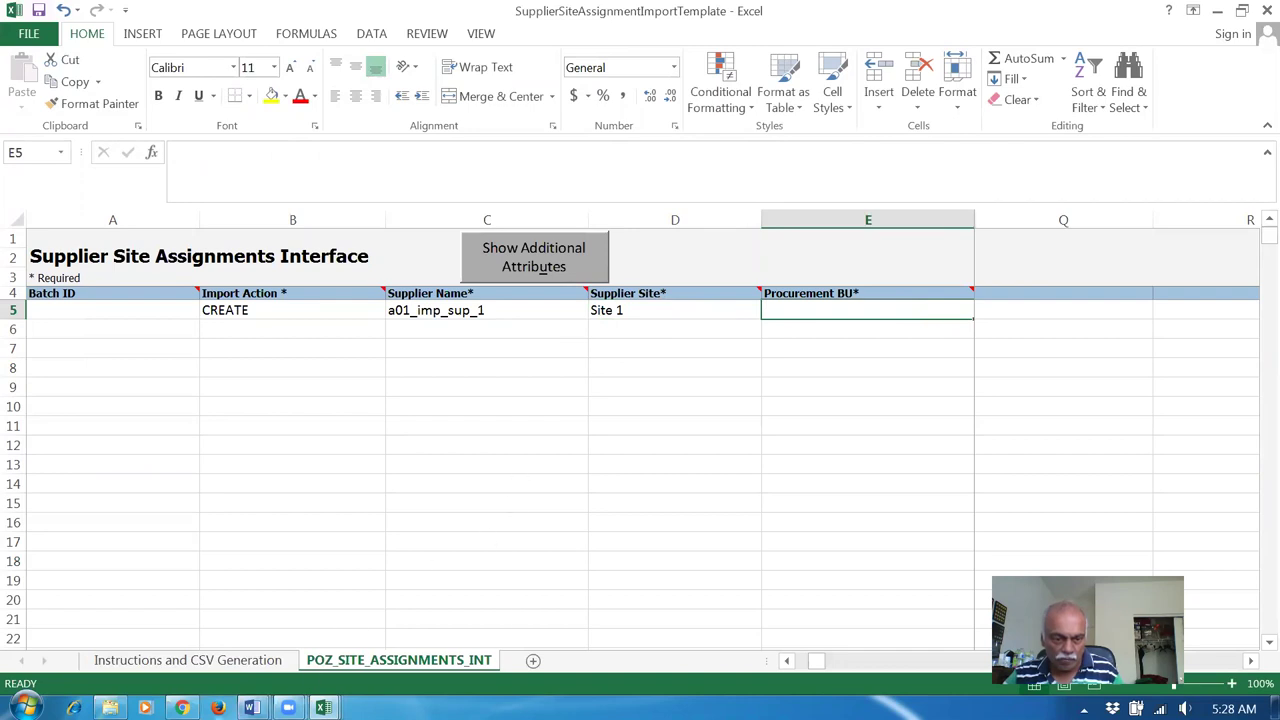
Paste US1 Business Unit from the Word note into E5 as procurement BU
mouse_move(252, 707)
click(135, 600)
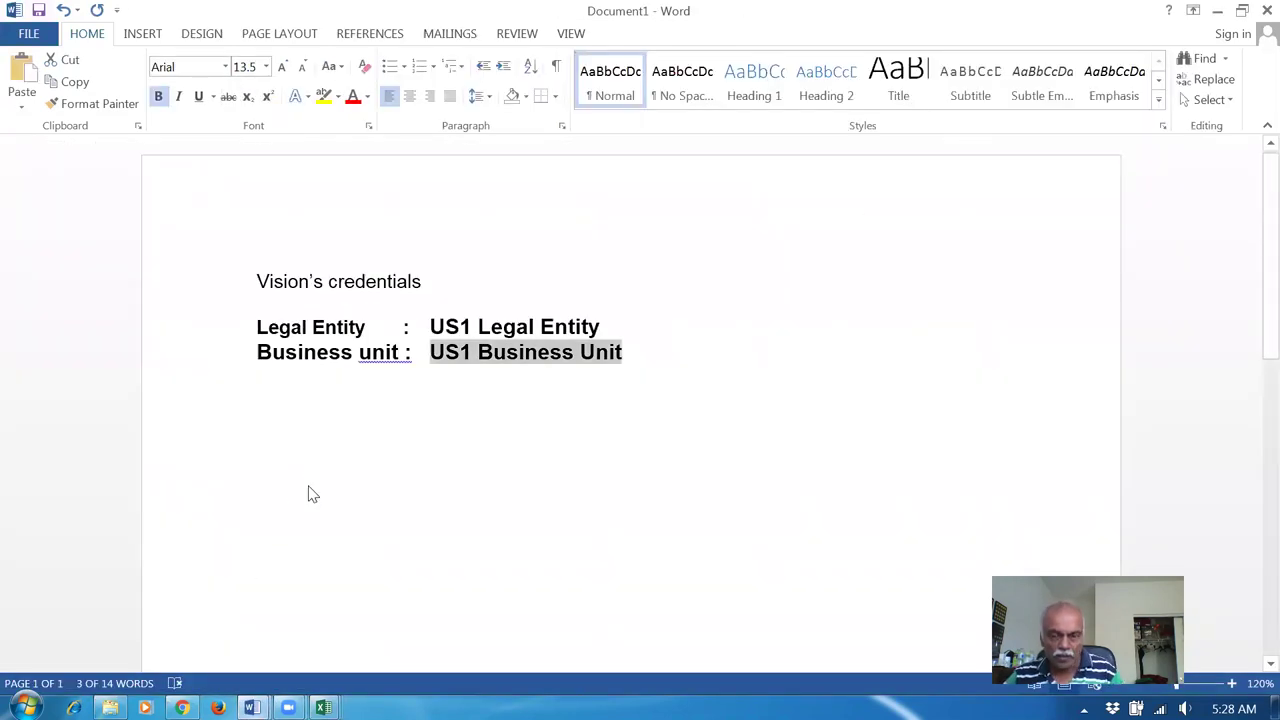
key(alt+Tab)
key(ctrl+v)
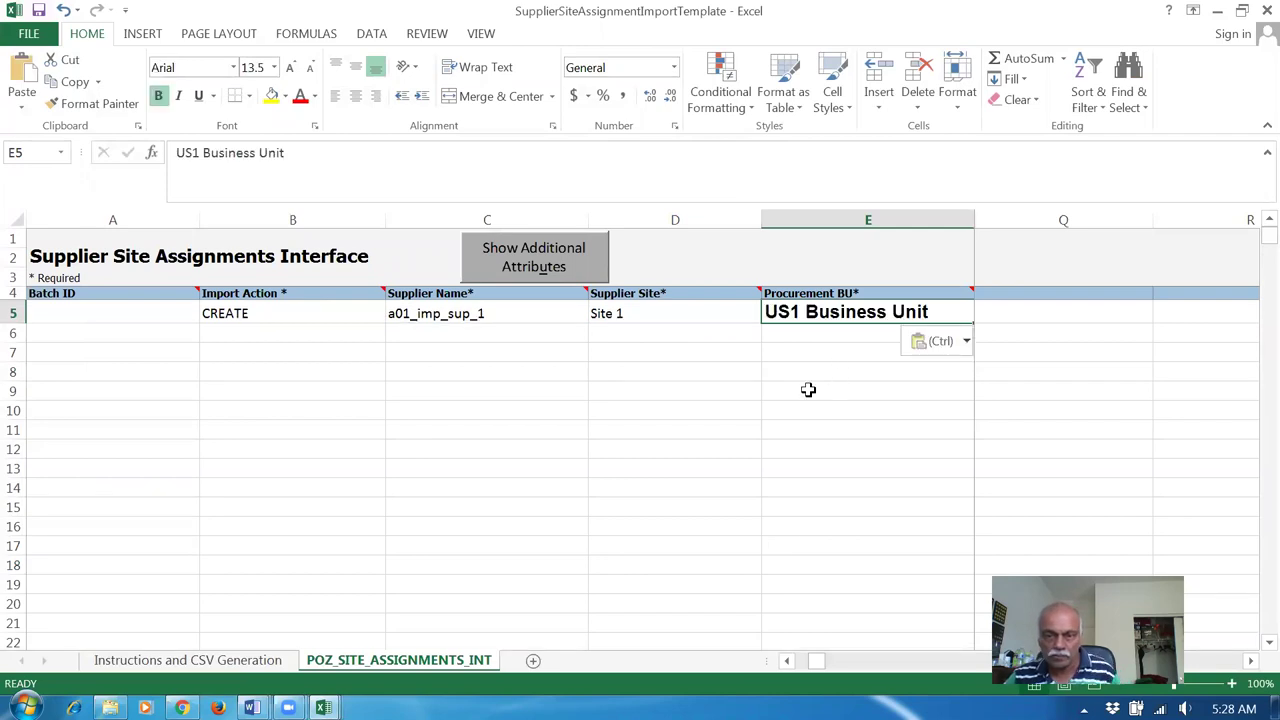
click(806, 391)
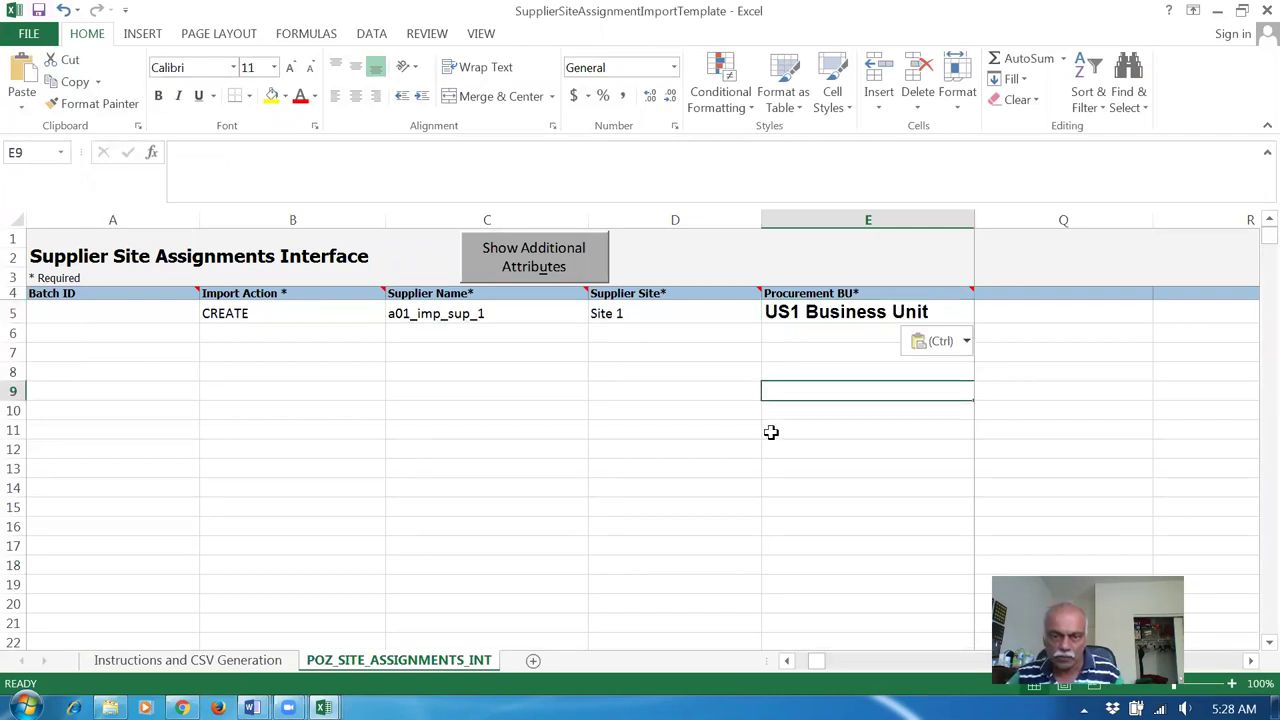
click(1039, 315)
key(Right)
key(Right)
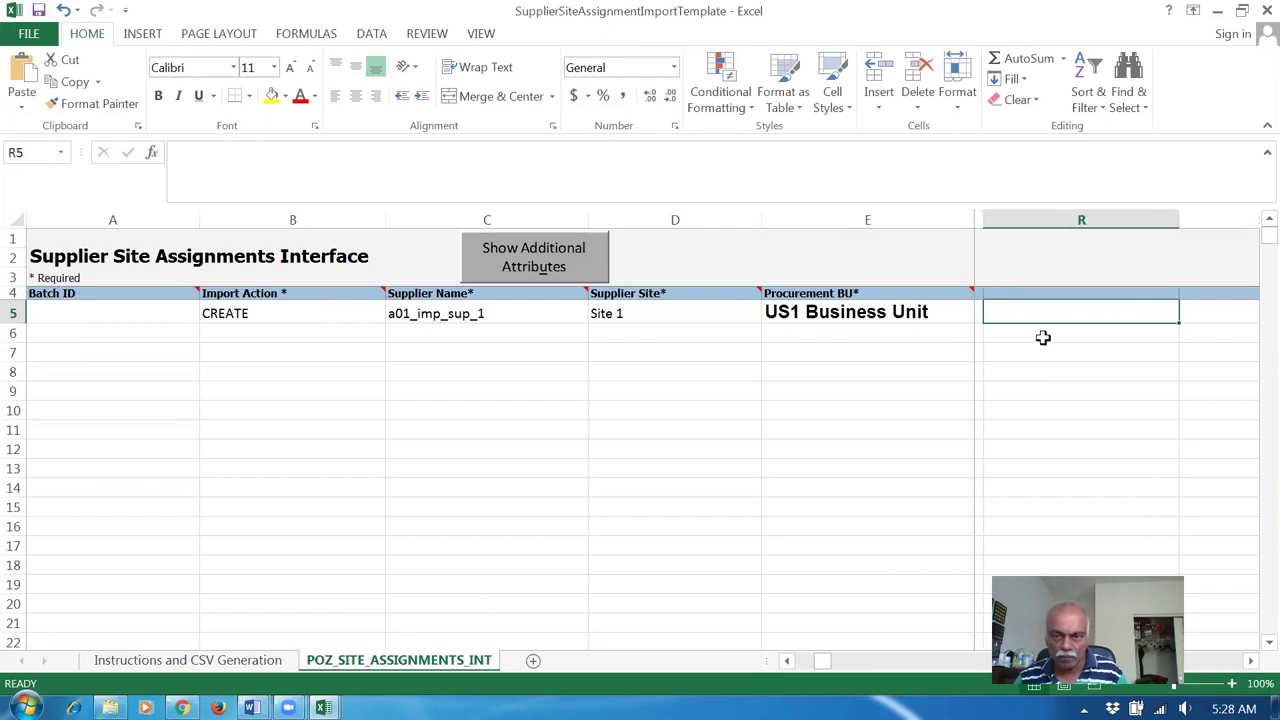
Show the additional attributes and copy US1 Business Unit from E5 into Bill-to BU G5
click(553, 268)
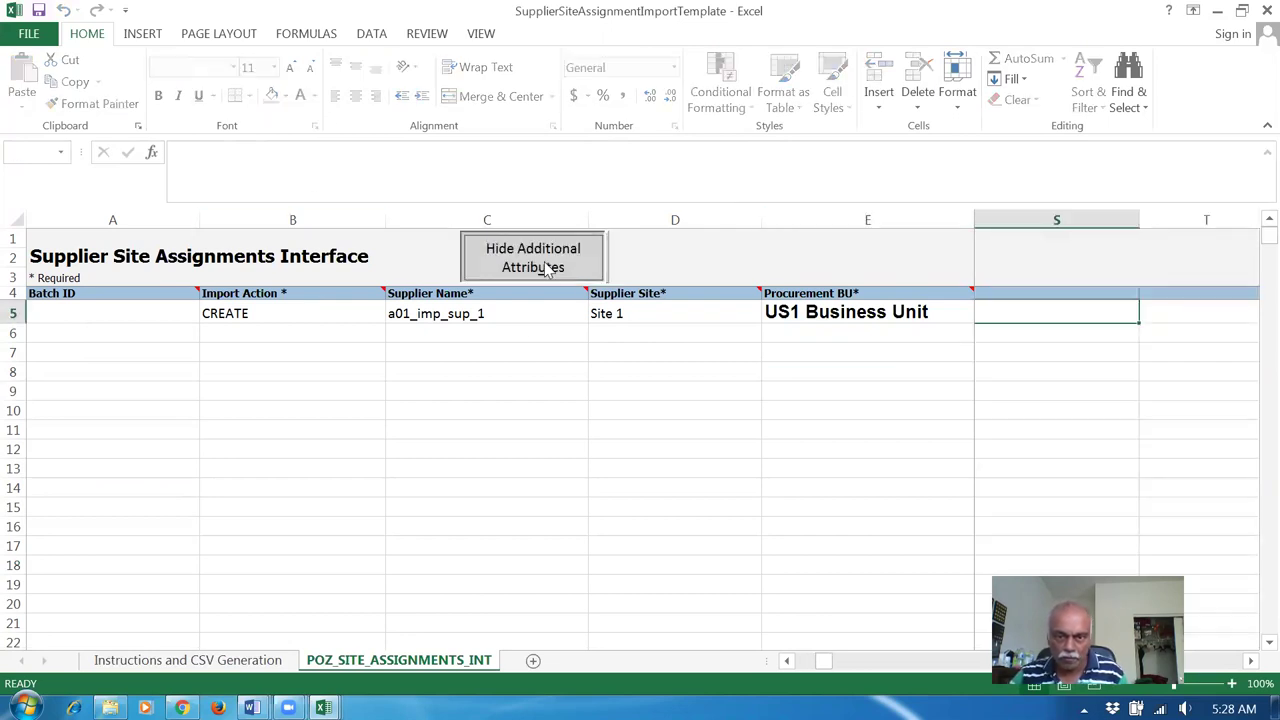
click(650, 320)
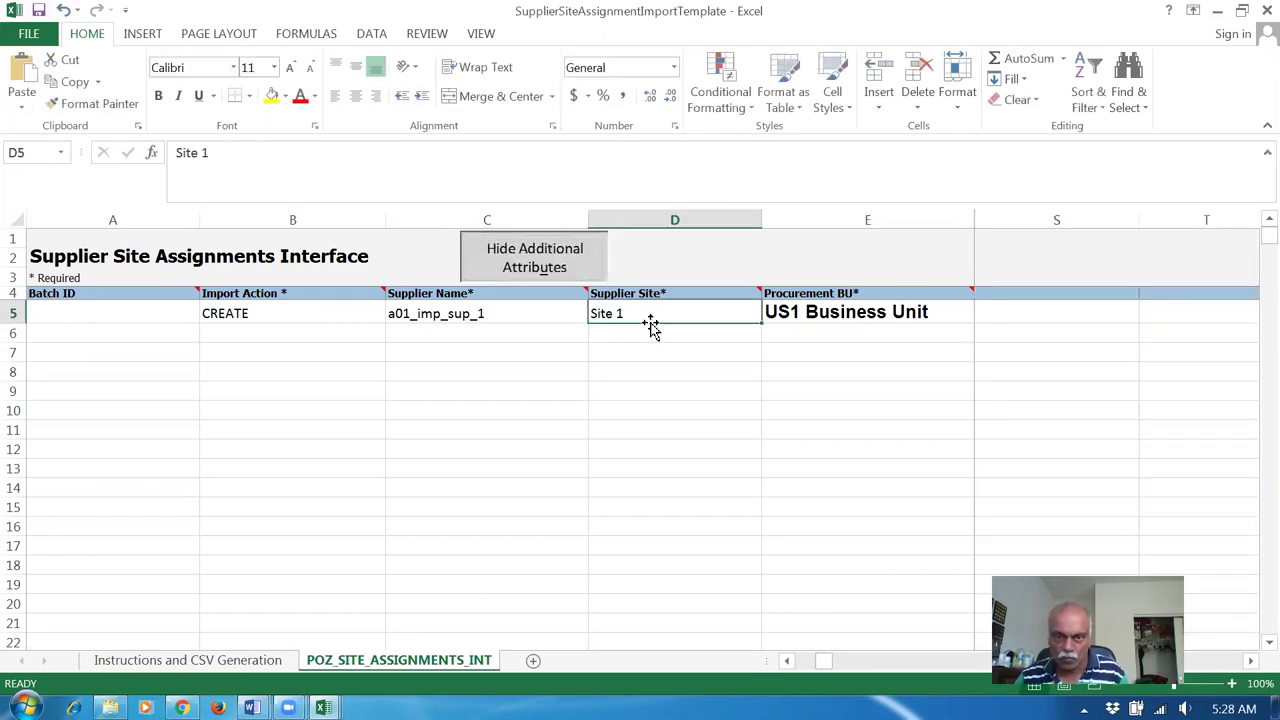
key(Right)
key(Right)
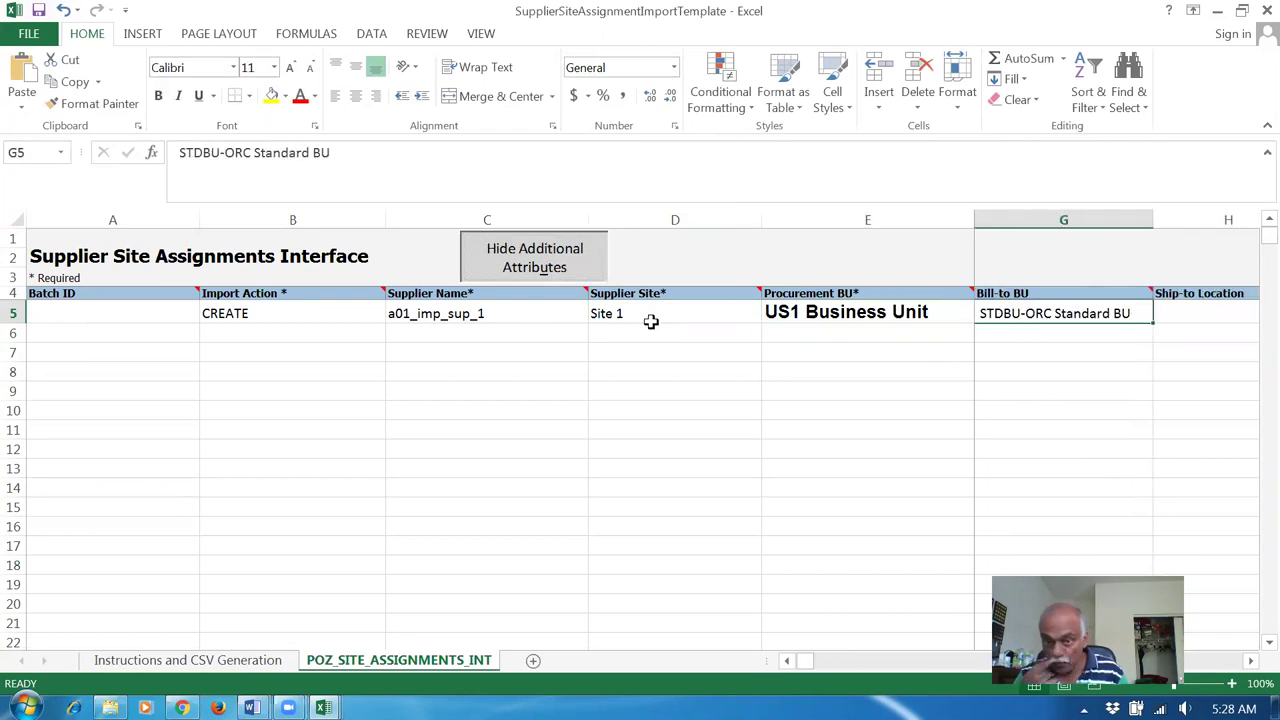
click(773, 313)
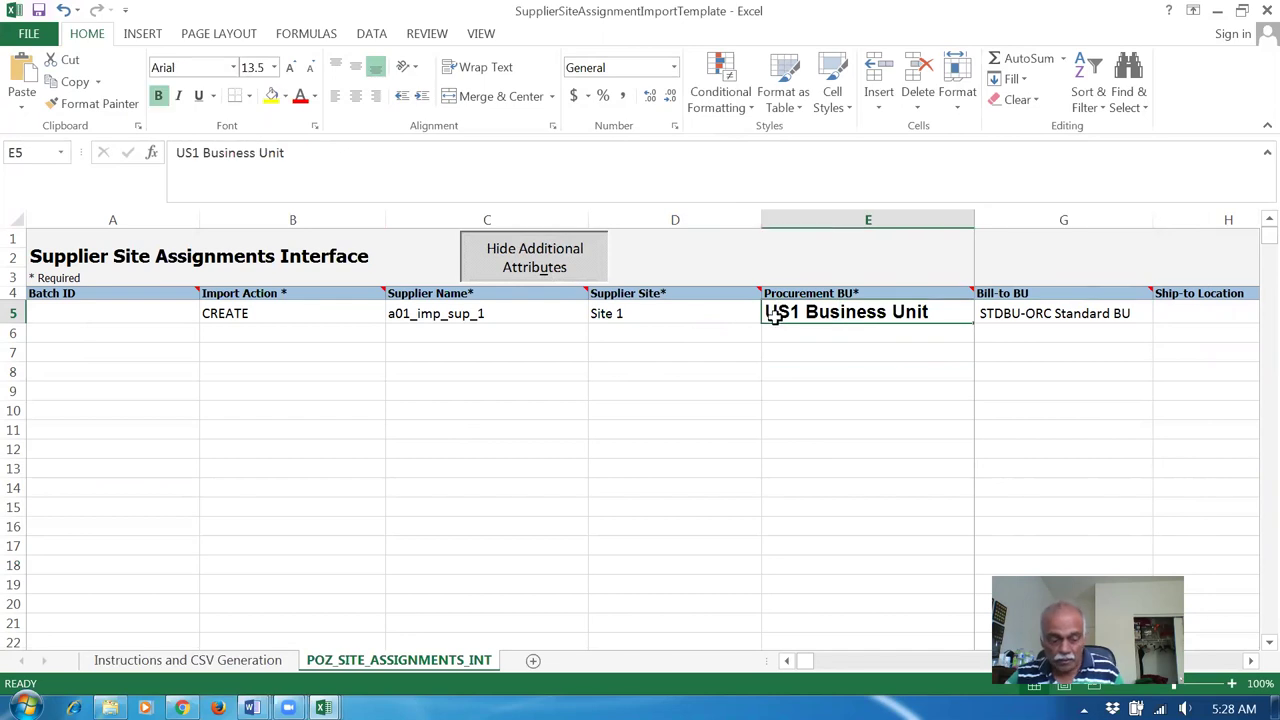
key(ctrl+c)
click(1020, 316)
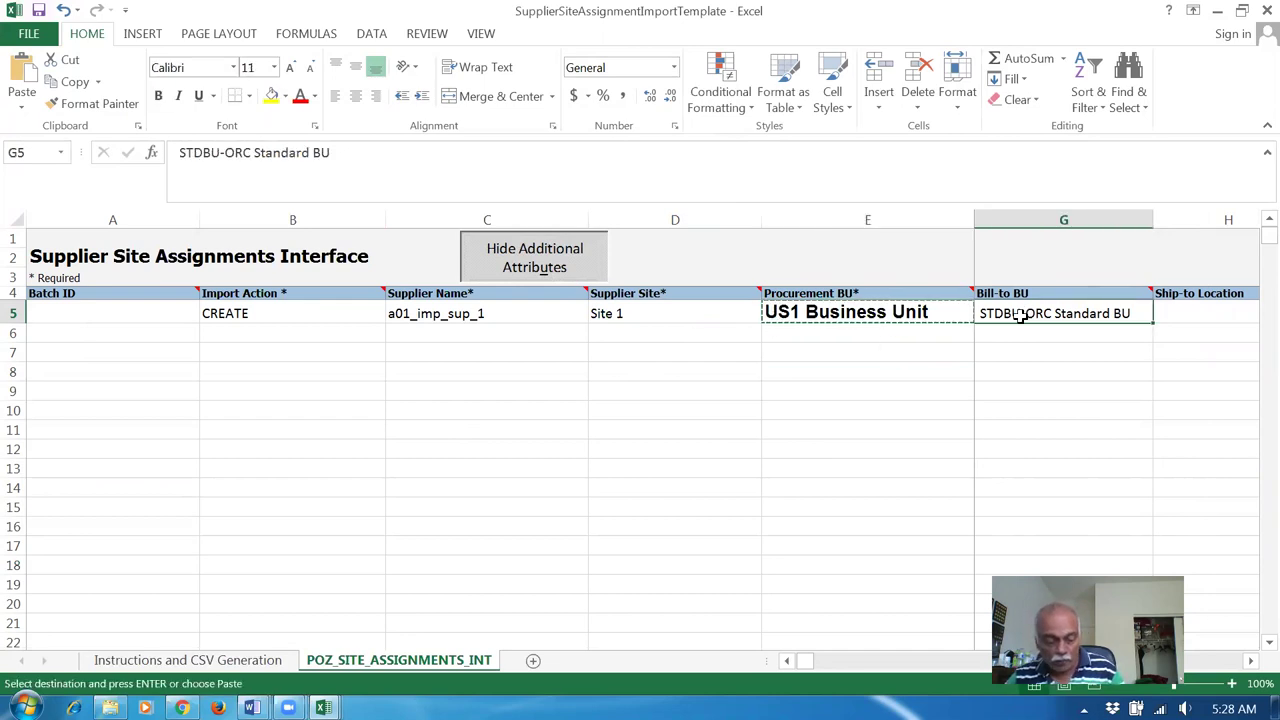
key(ctrl+v)
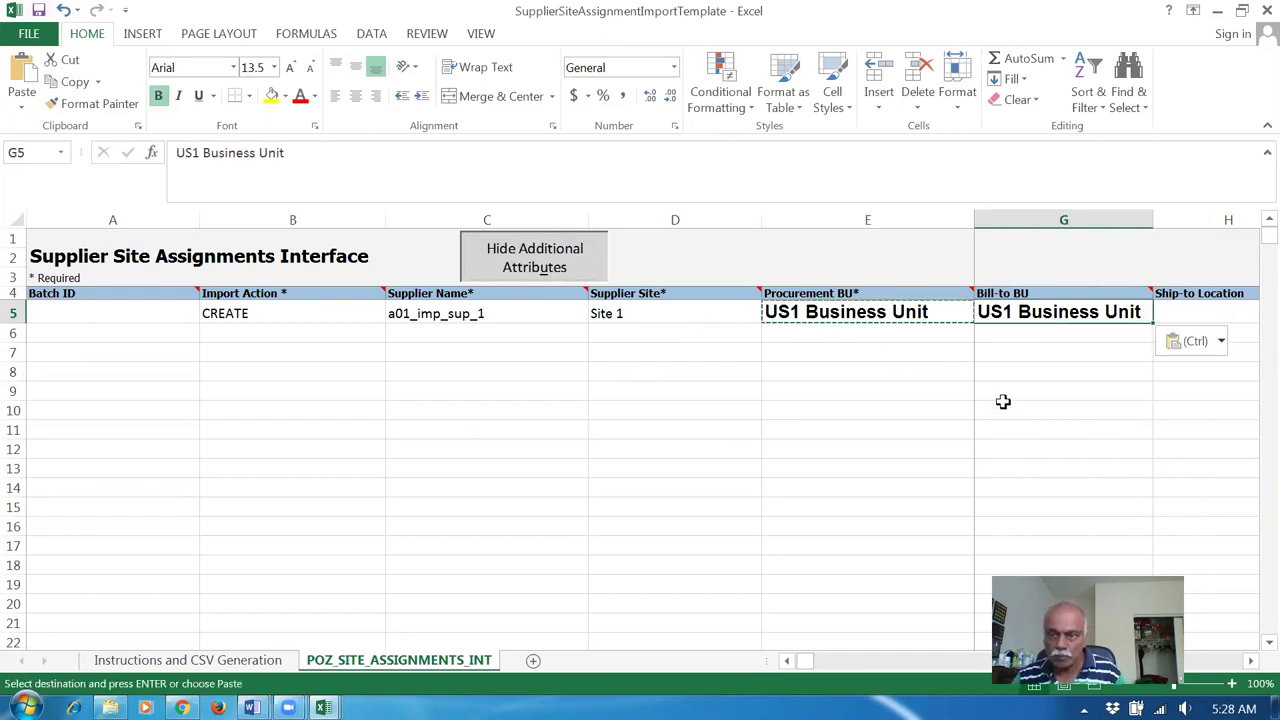
Set both the ship-to and bill-to locations in row 5 to Seattle
key(Right)
text(Sea)
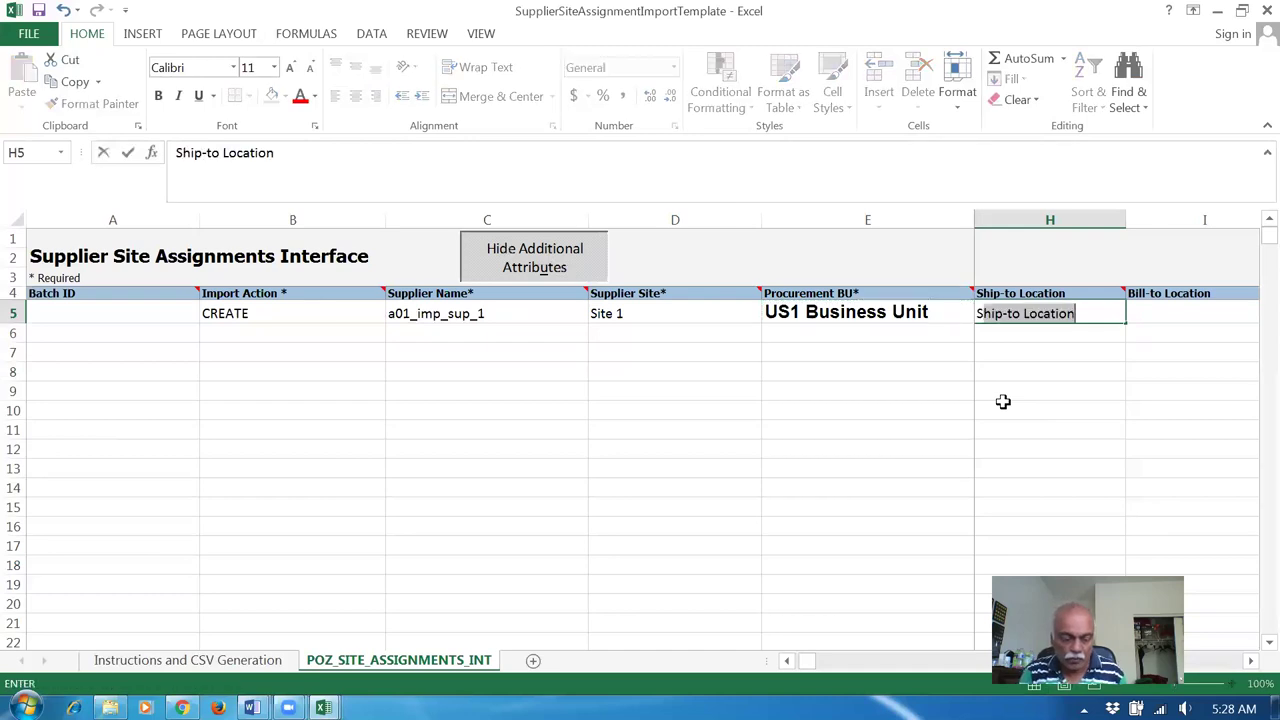
key(Tab)
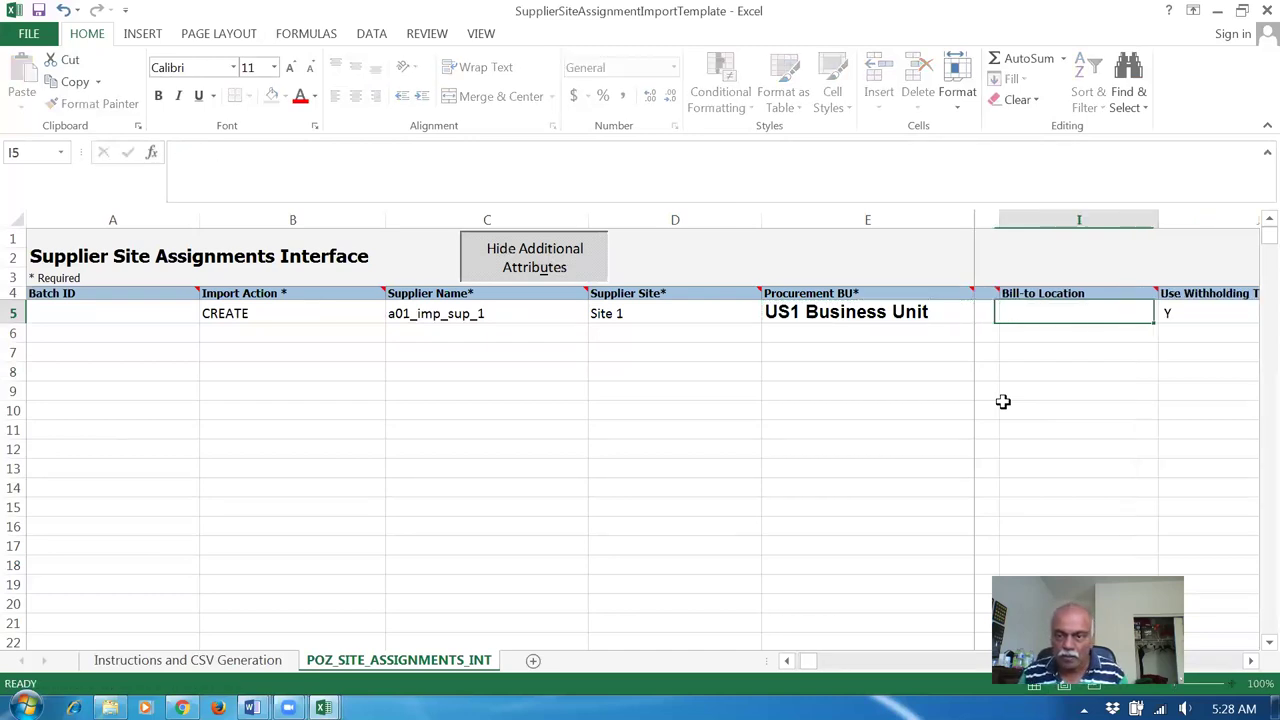
text(Seattle)
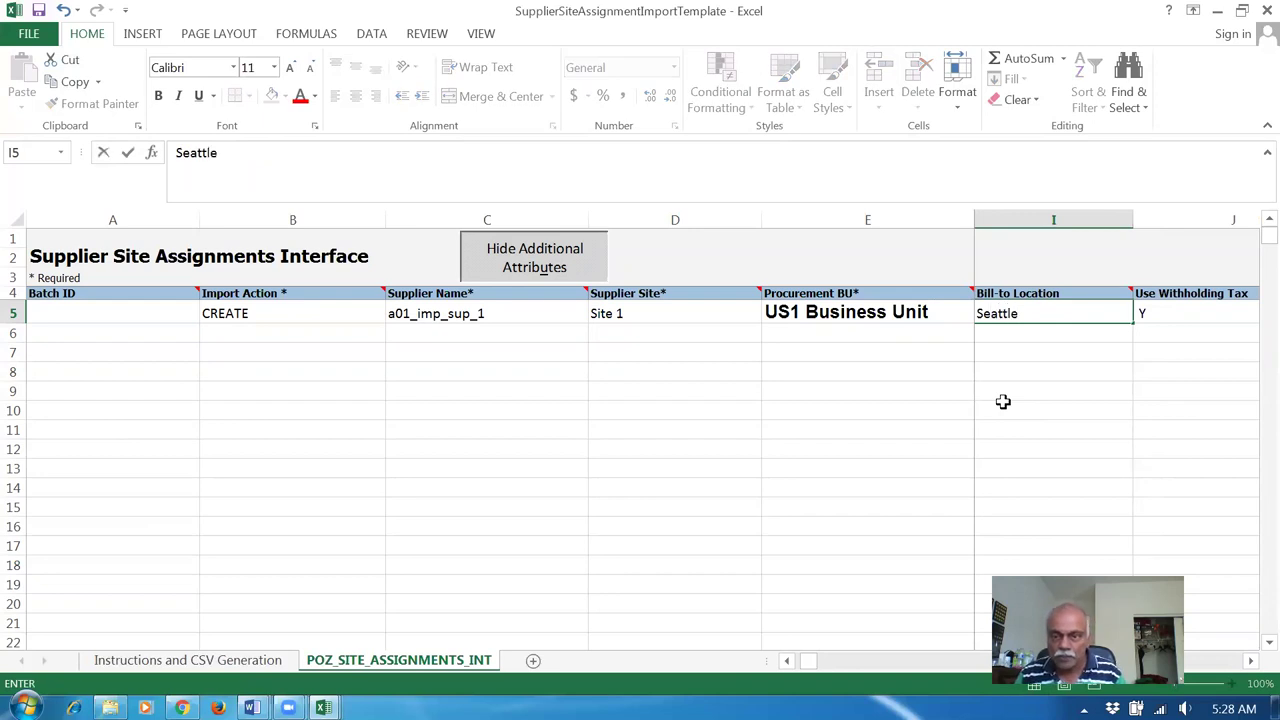
key(Tab)
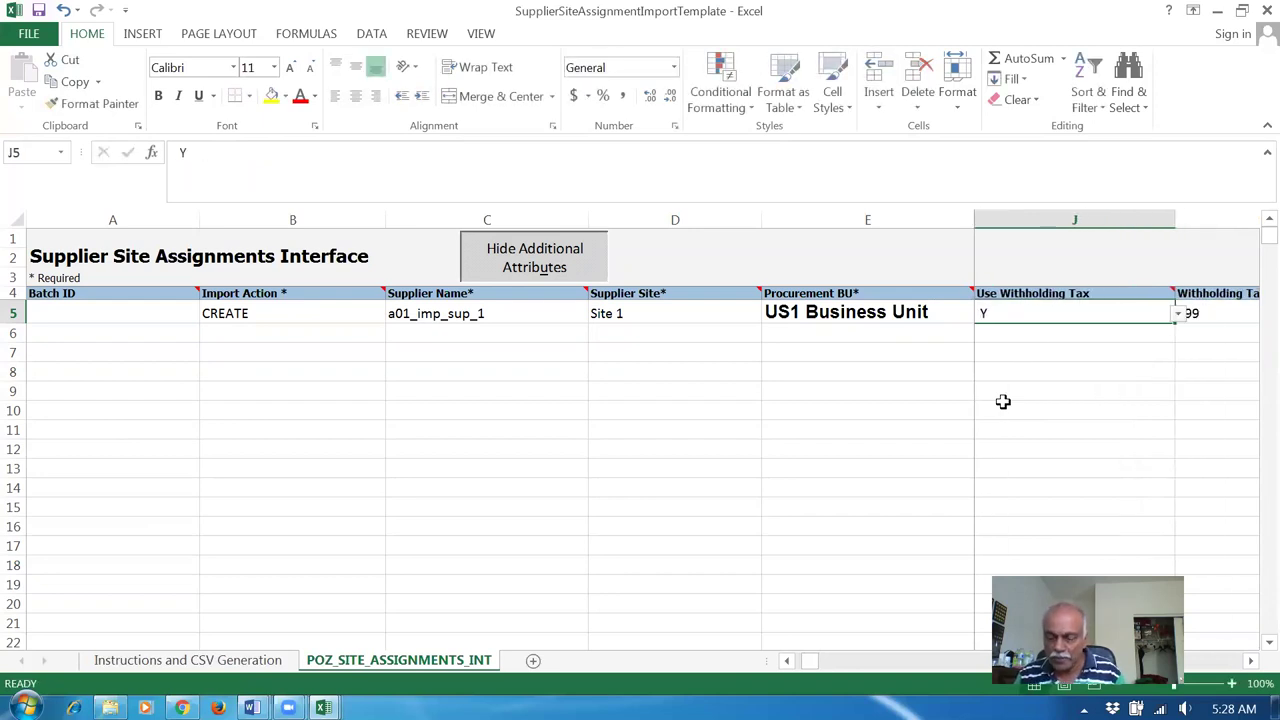
key(Tab)
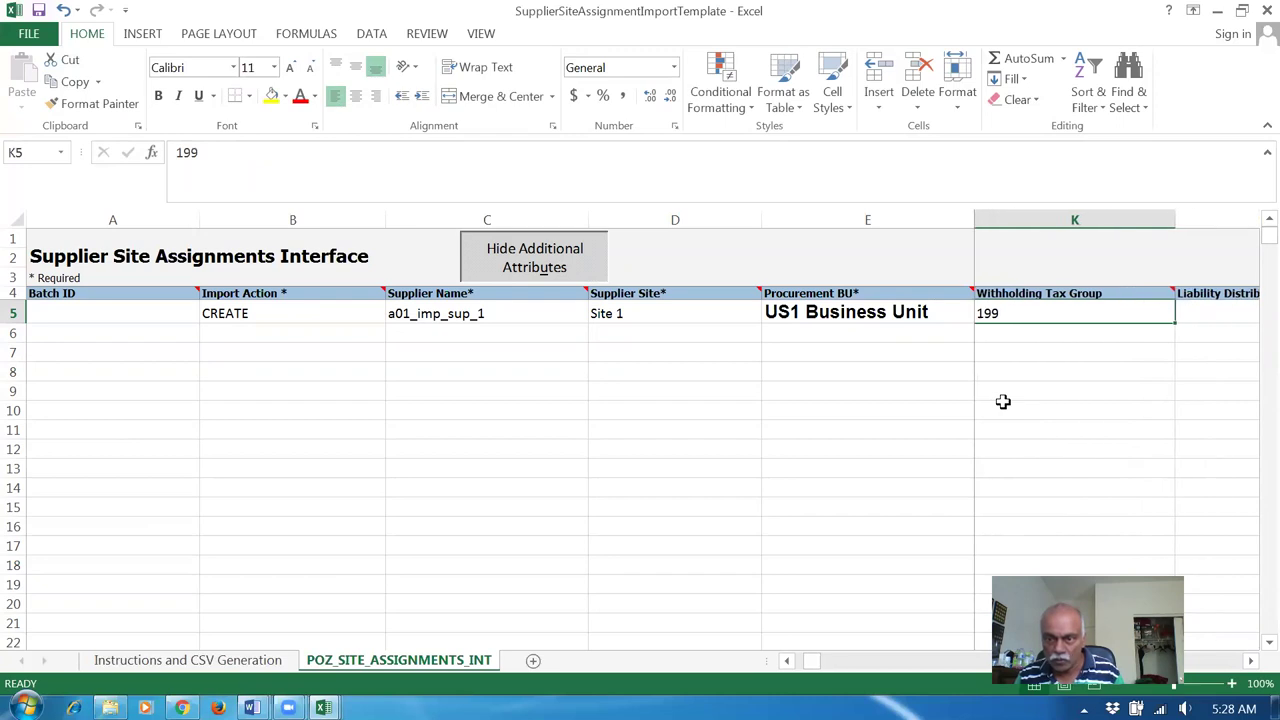
key(Tab)
key(Right)
key(Right)
key(Right)
key(Right)
key(Right)
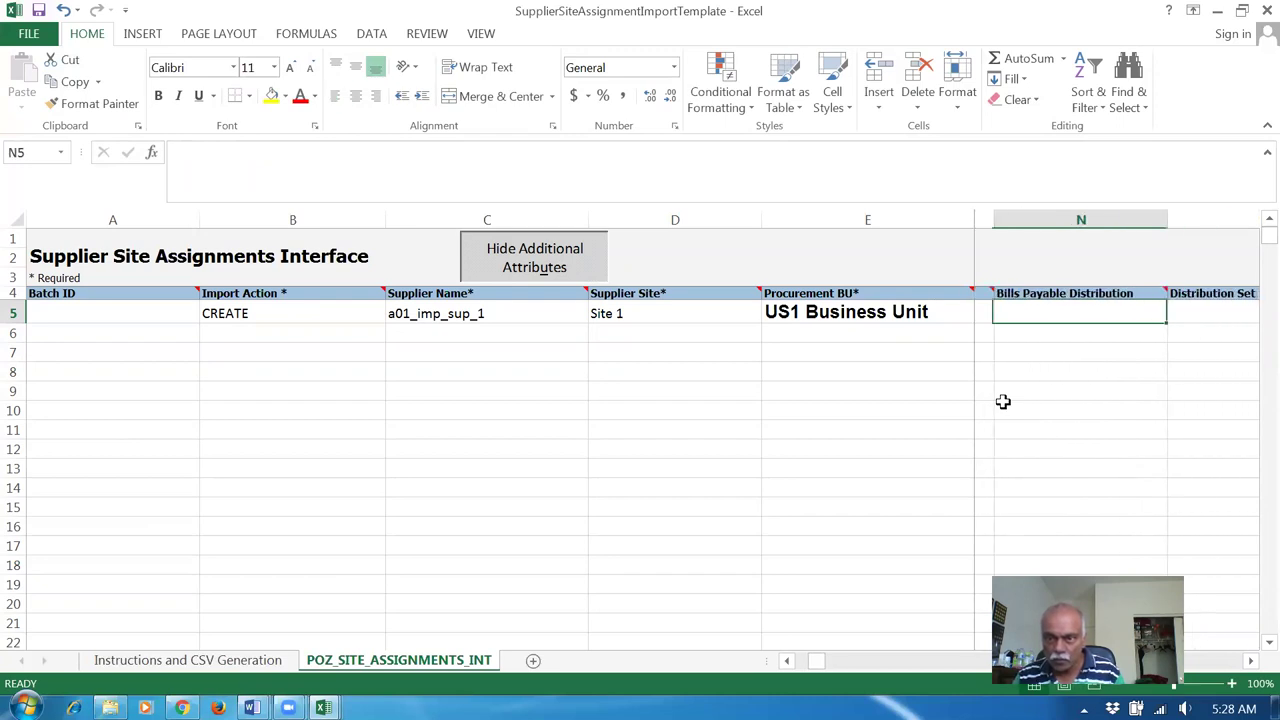
key(Right)
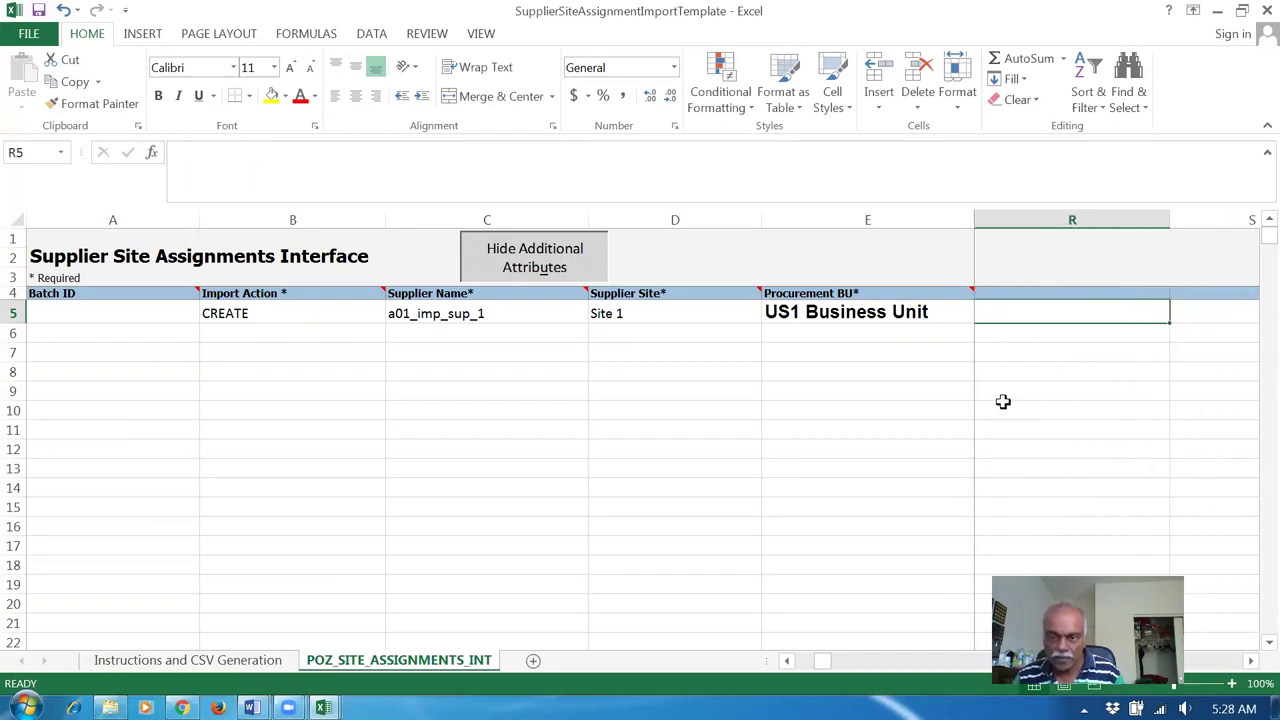
Copy US1 Business Unit into Client BU F5, review row 5, and save the workbook
key(Home)
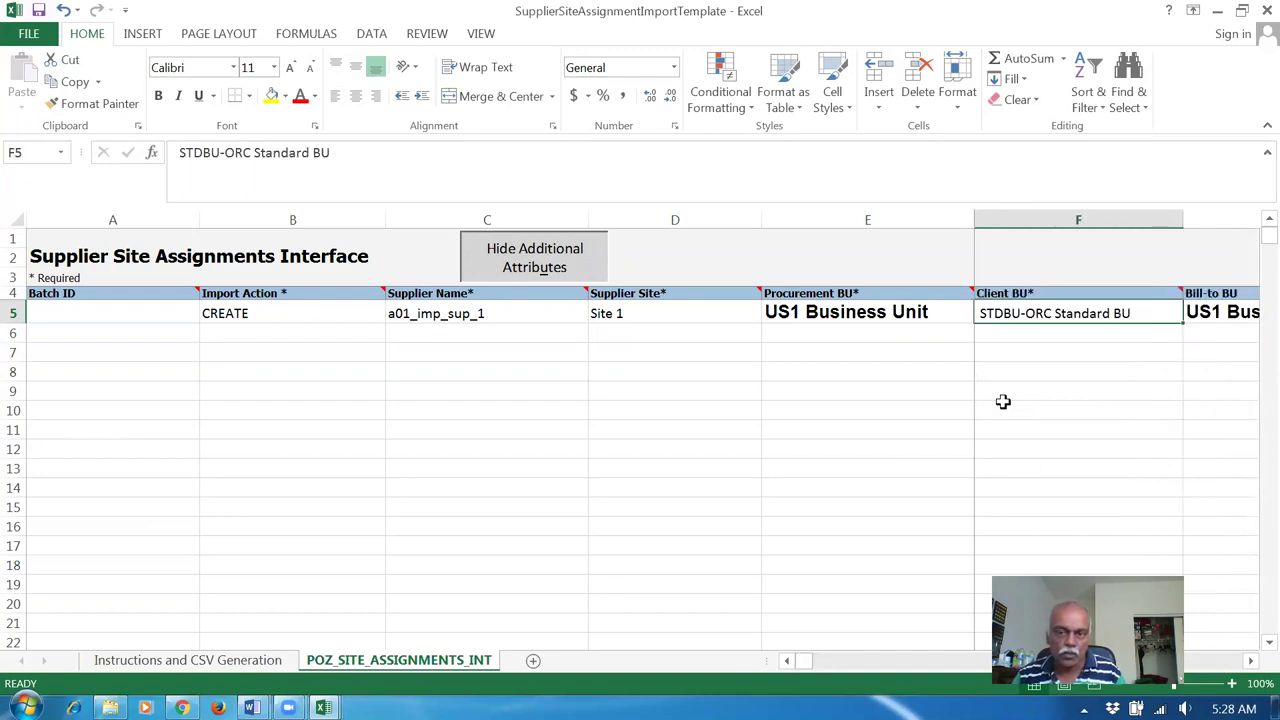
click(887, 313)
key(ctrl+c)
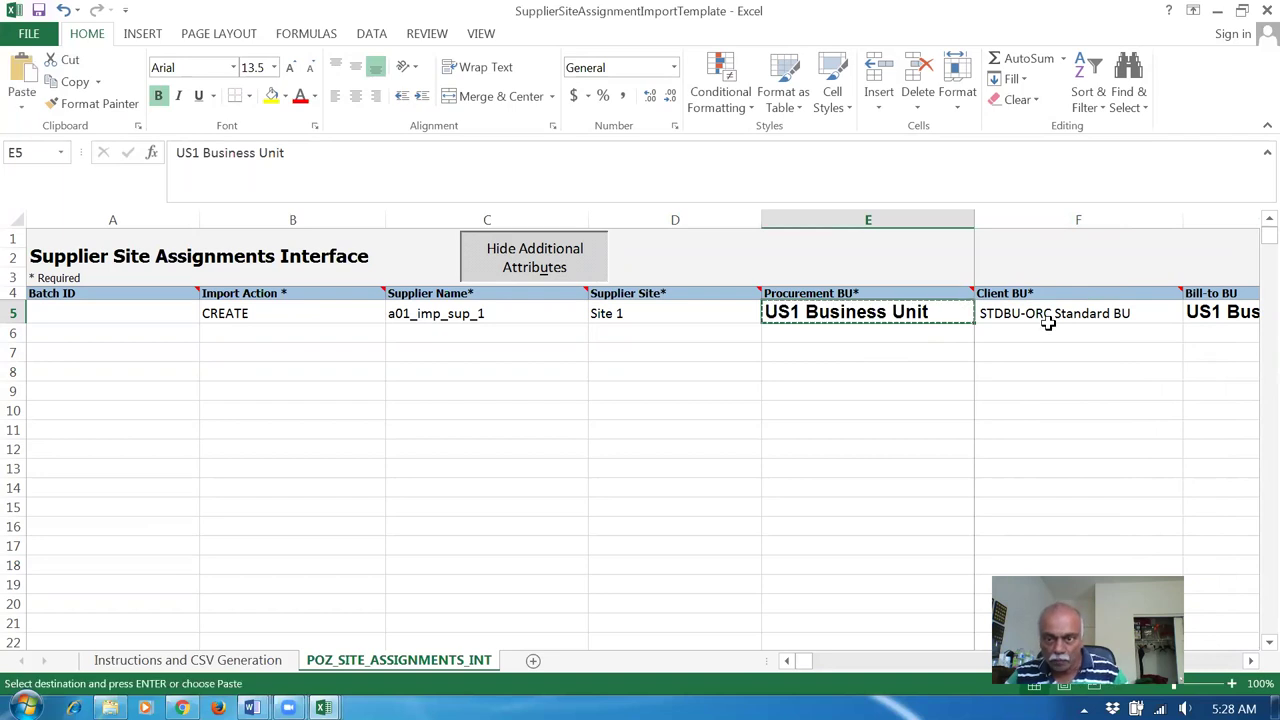
click(1043, 317)
key(ctrl+v)
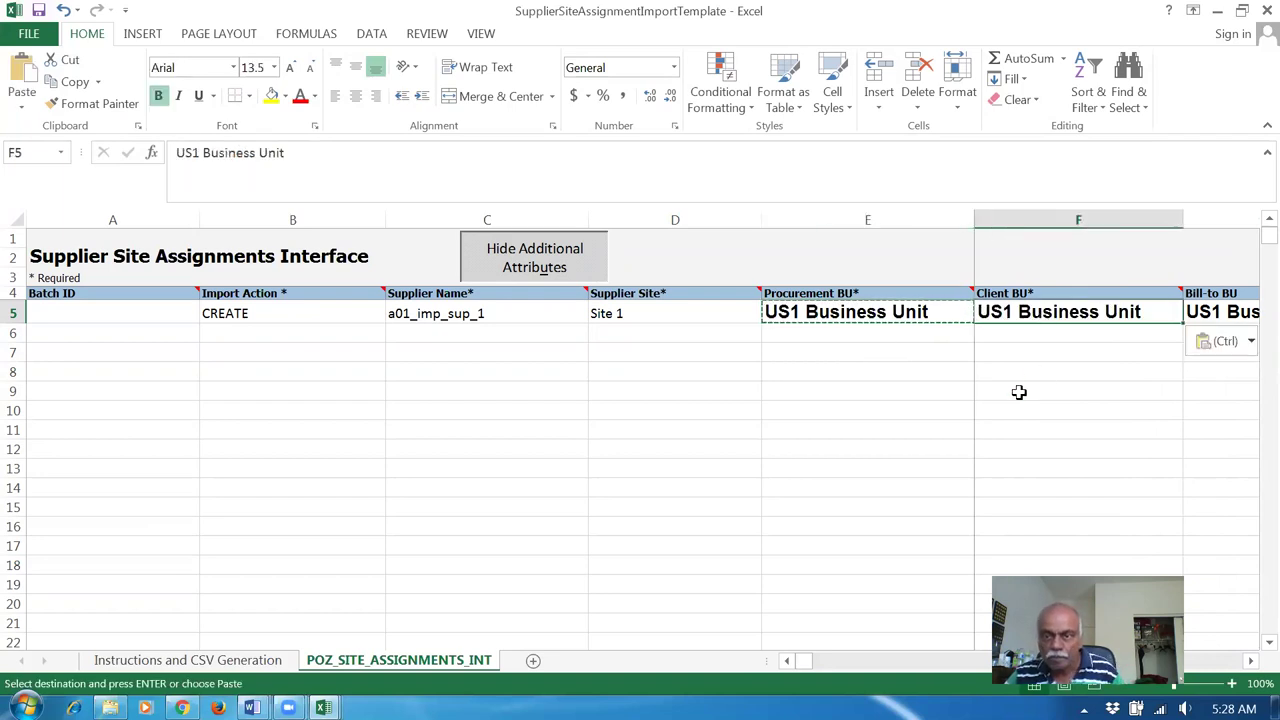
click(1020, 390)
click(668, 320)
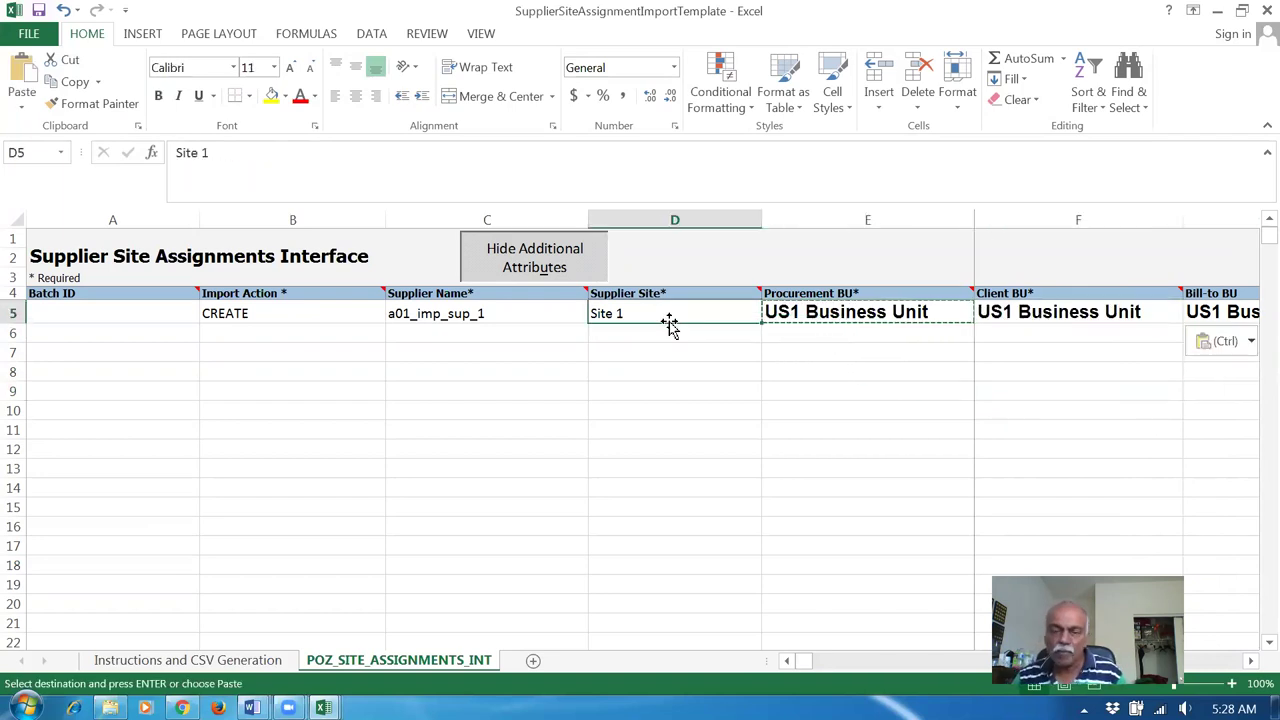
key(Right)
key(Right)
key(Right)
key(Right)
key(Right)
key(Right)
key(Right)
key(Right)
key(Right)
key(Right)
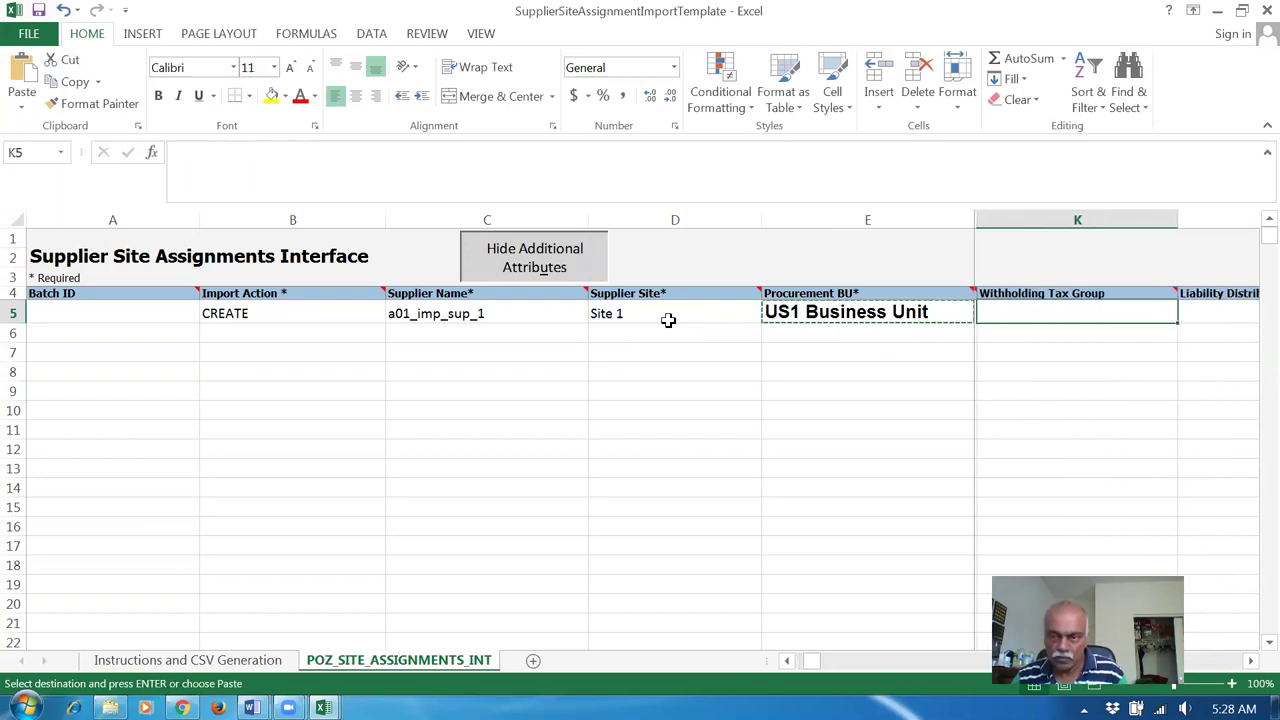
key(Home)
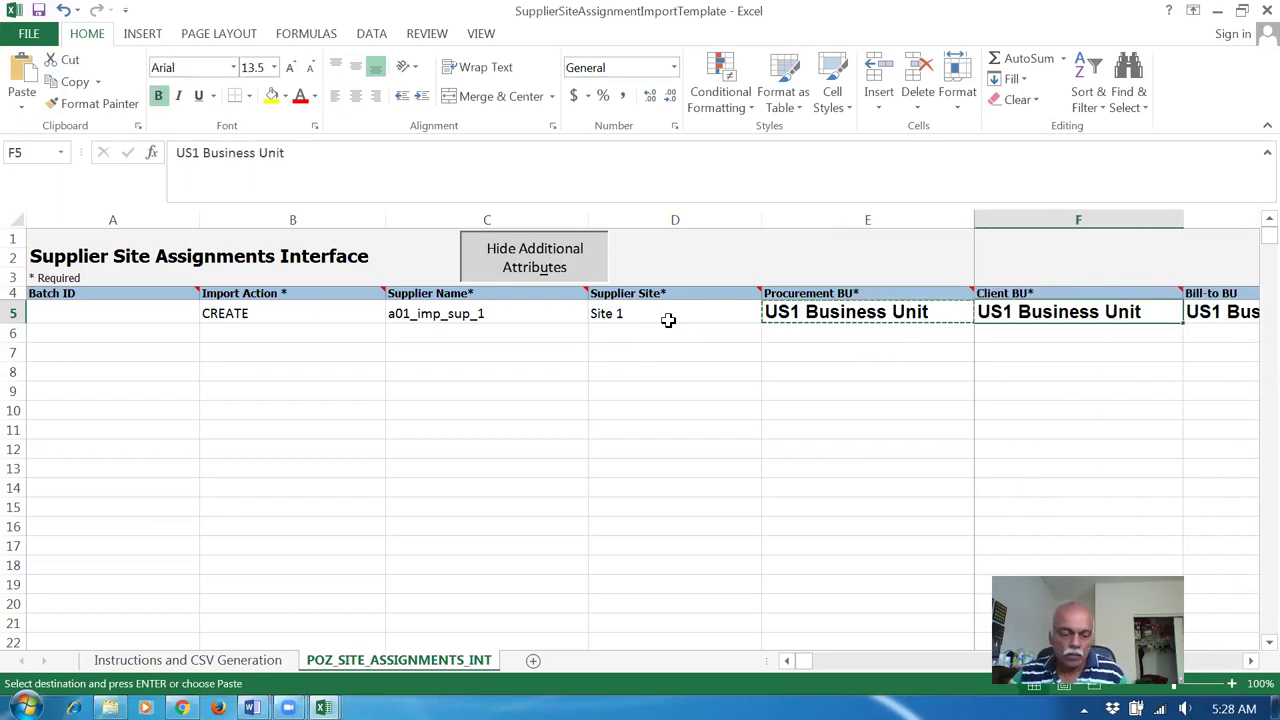
key(ctrl+s)
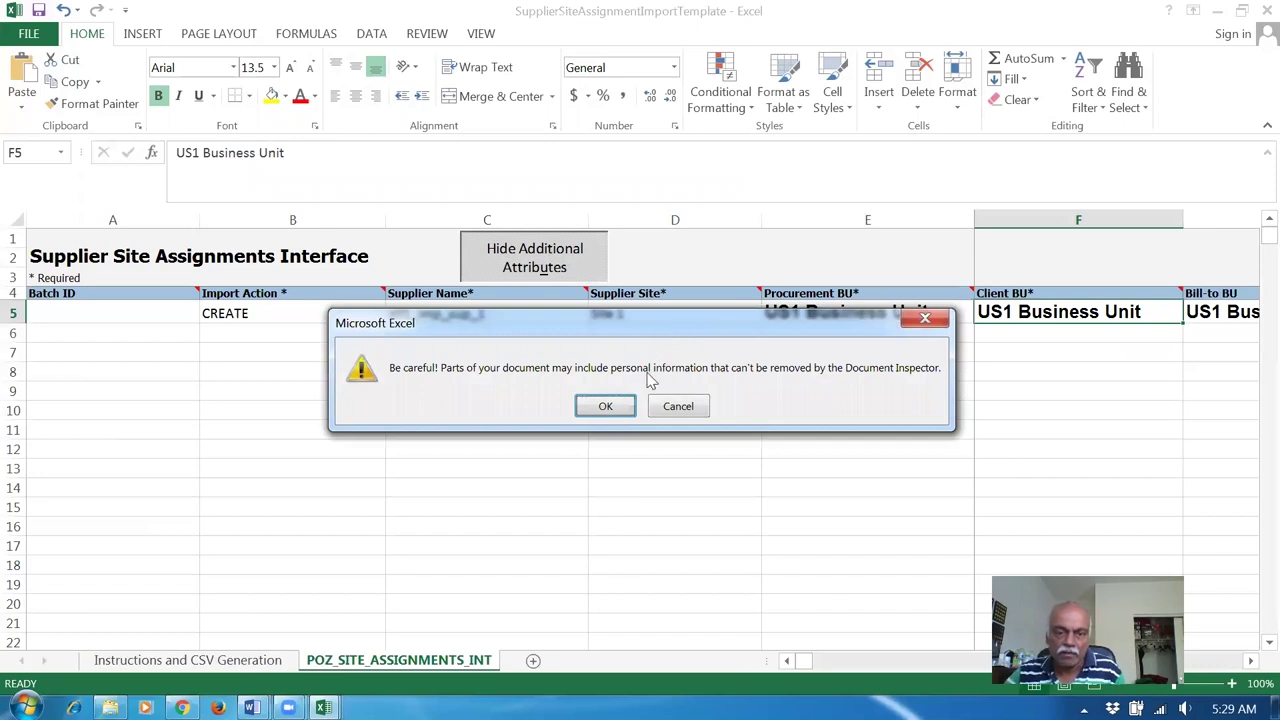
Accept the personal information warning to save, and check the POZ_SITE_ASSIGNMENTS_INT data sheet
click(605, 406)
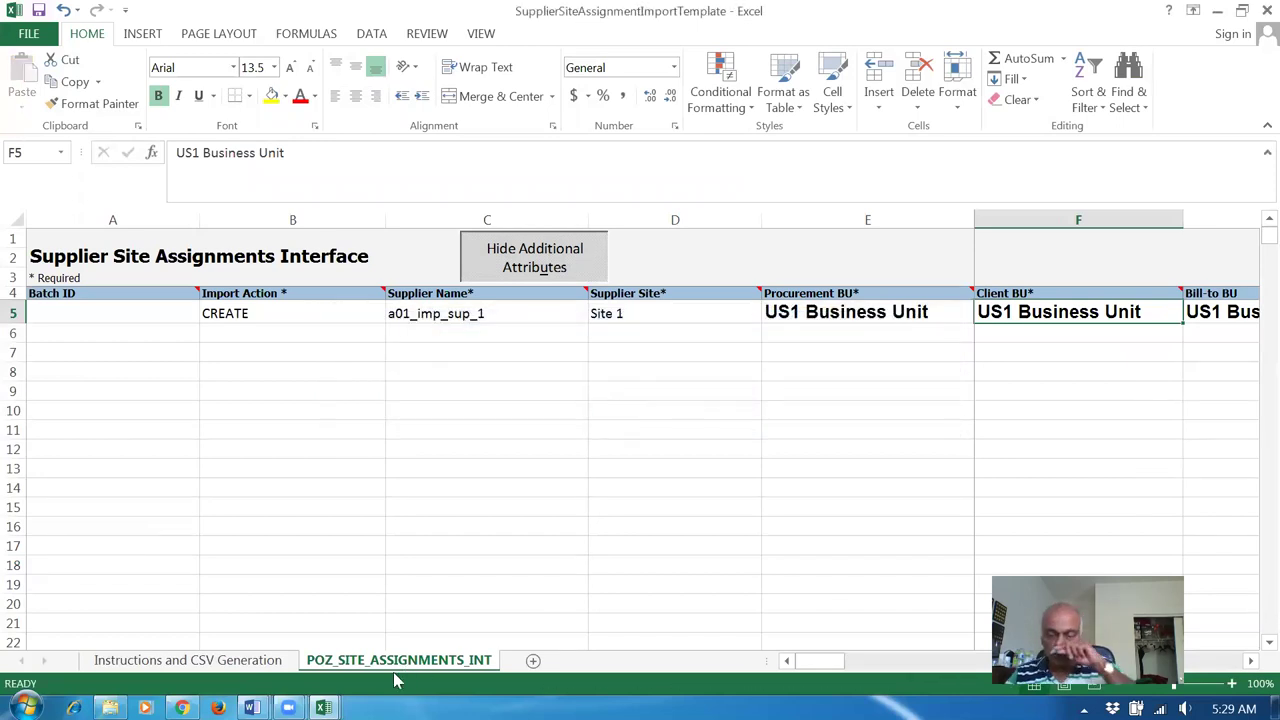
click(120, 661)
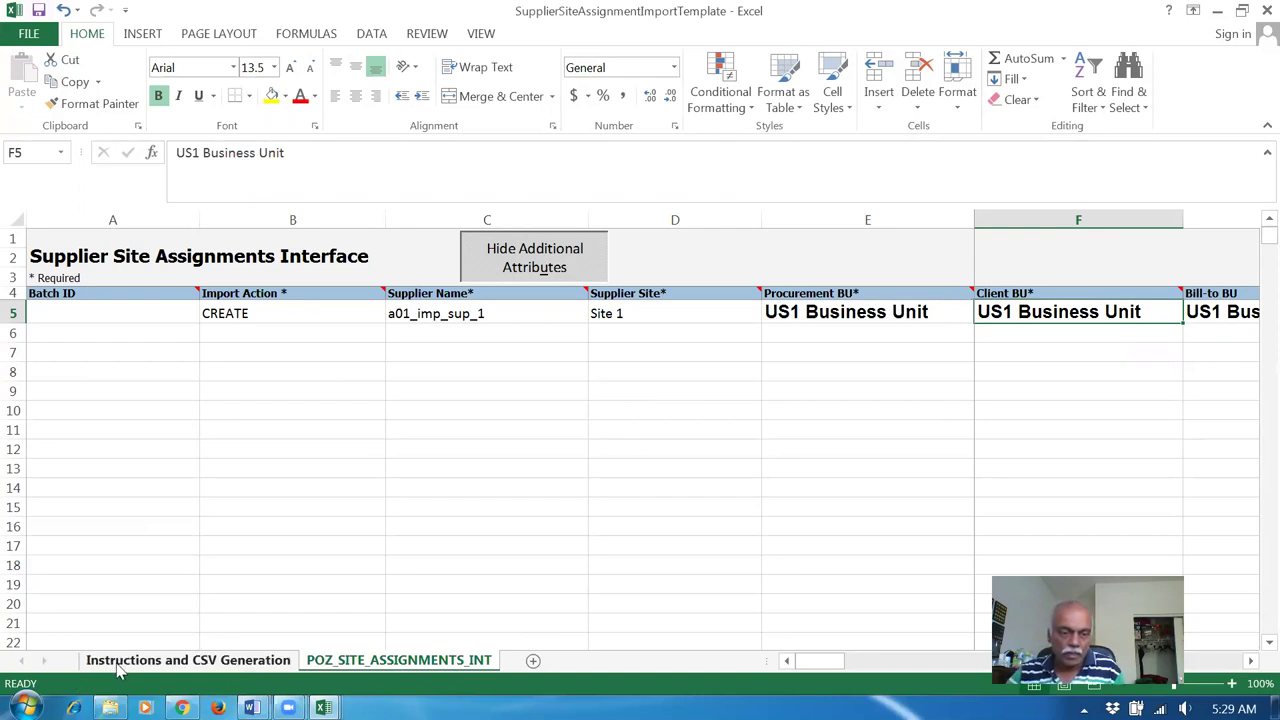
click(315, 662)
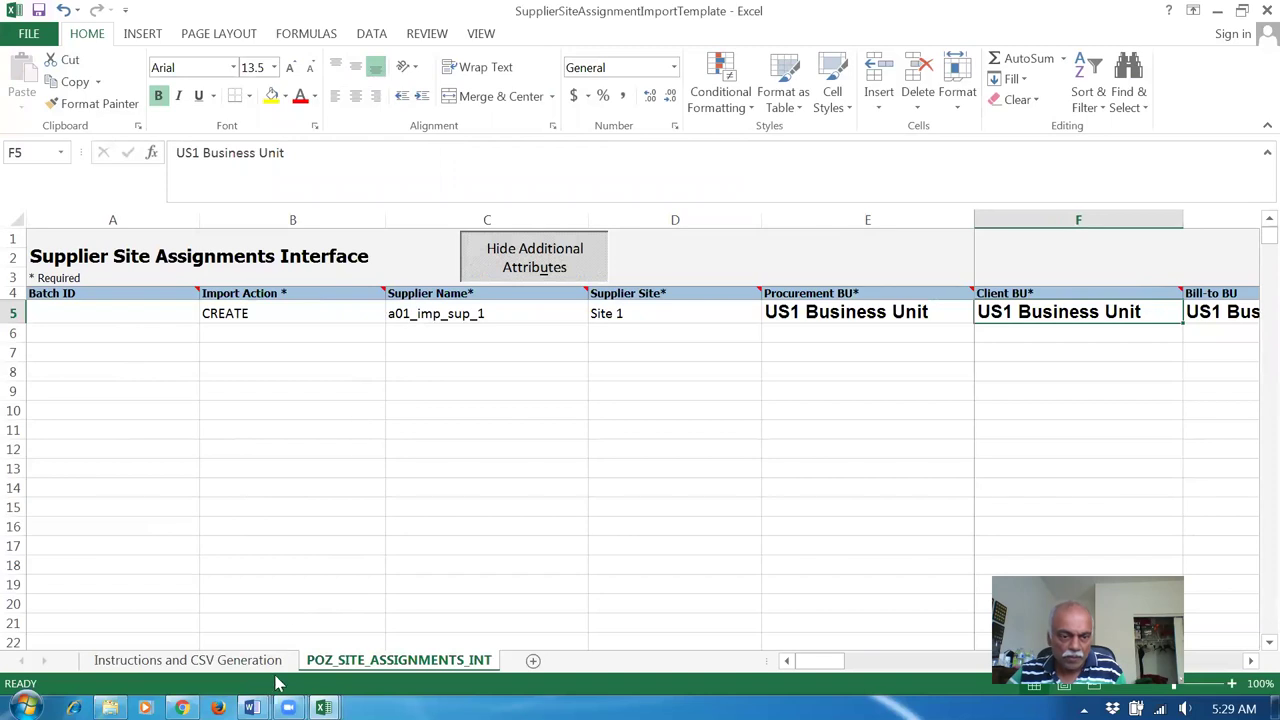
click(172, 664)
Generate the CSV and a01_Site_Assignments ZIP in C:\Sup_Import, then close the workbooks without saving
click(140, 490)
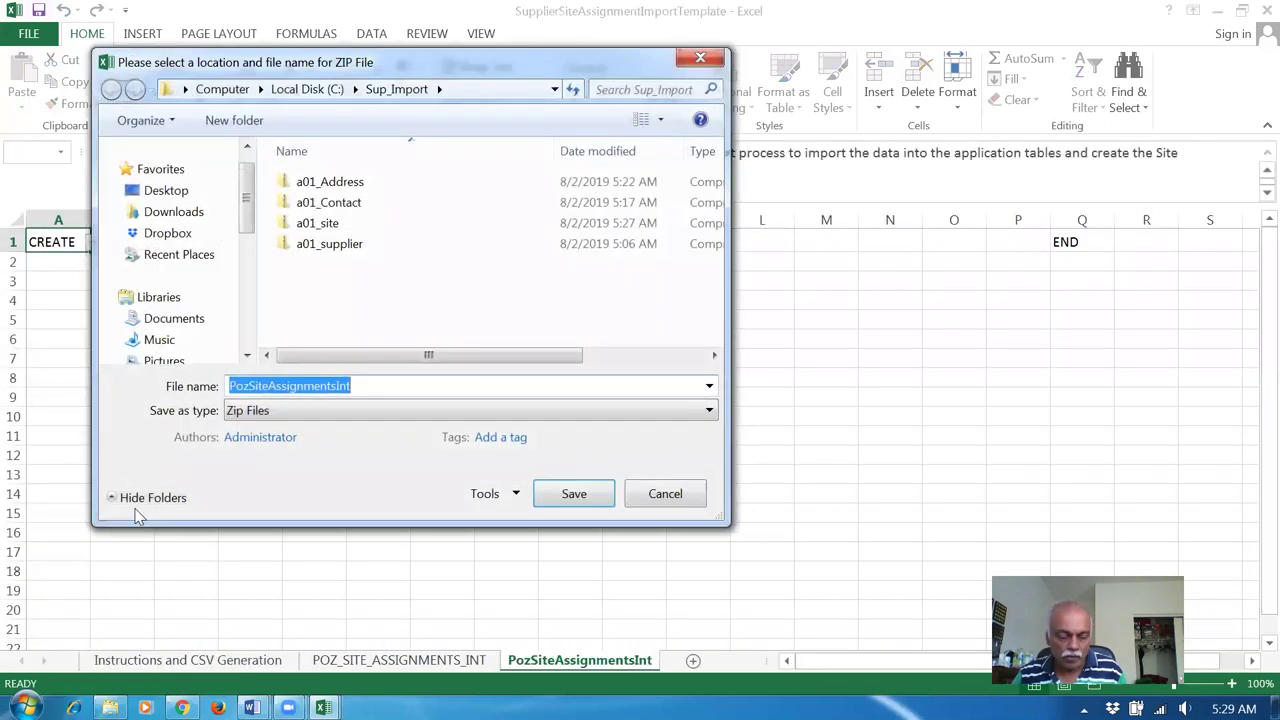
text(a01_)
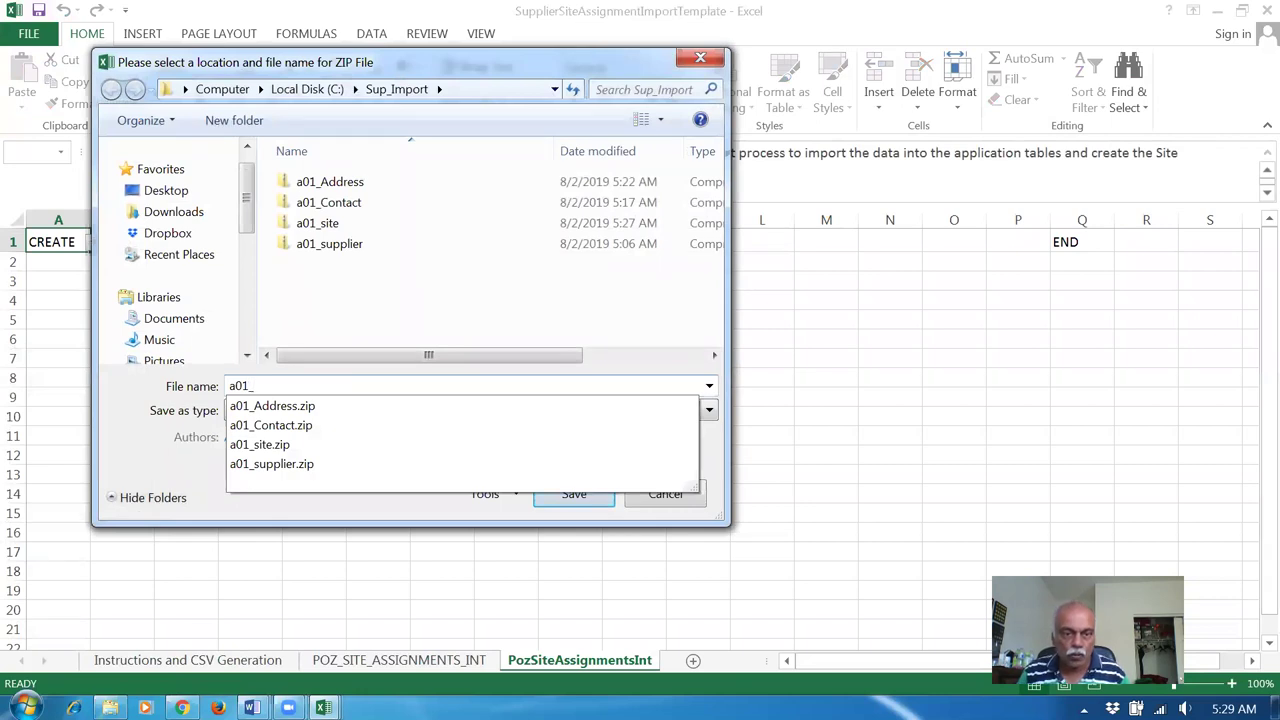
text(Site_Assignments)
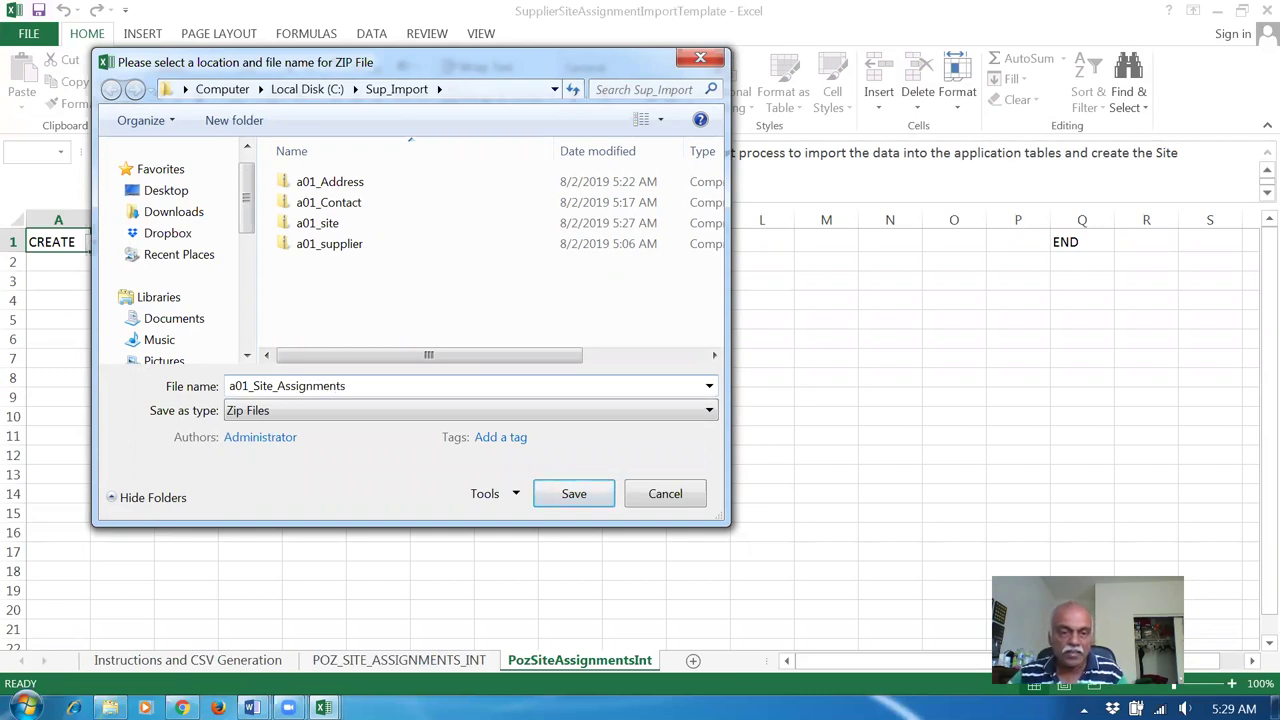
click(571, 491)
click(495, 440)
click(688, 422)
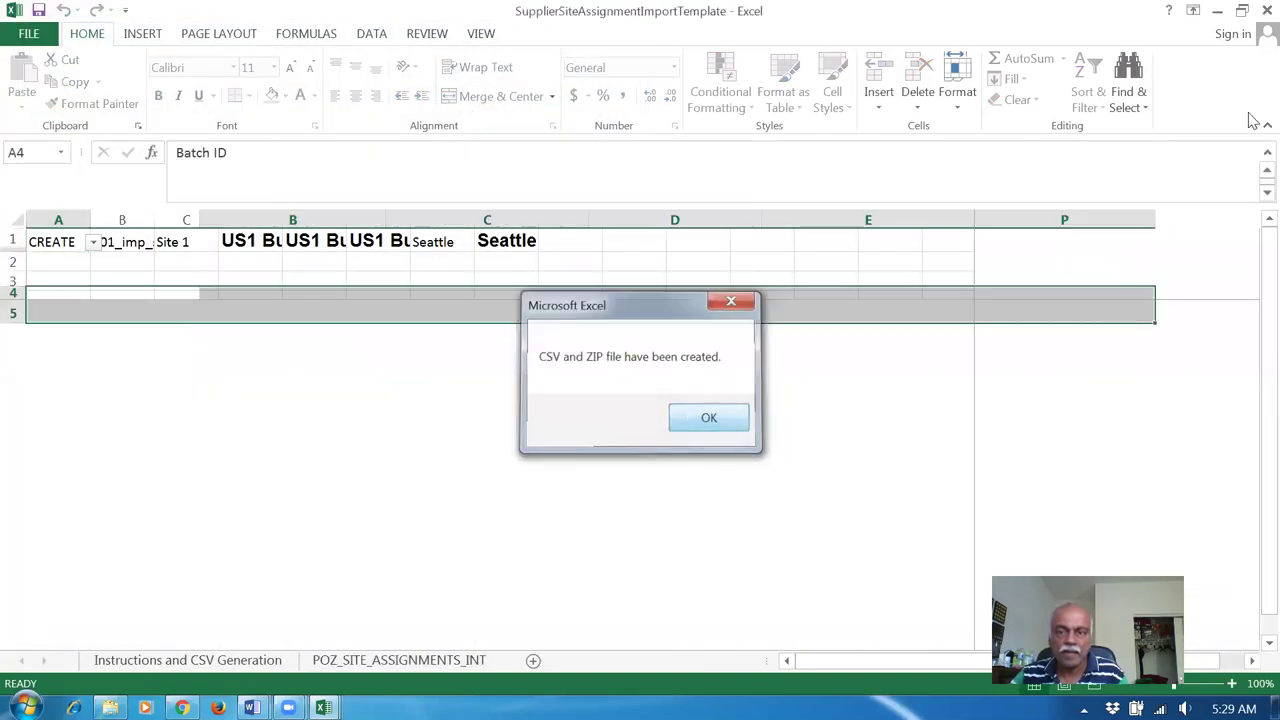
click(1267, 10)
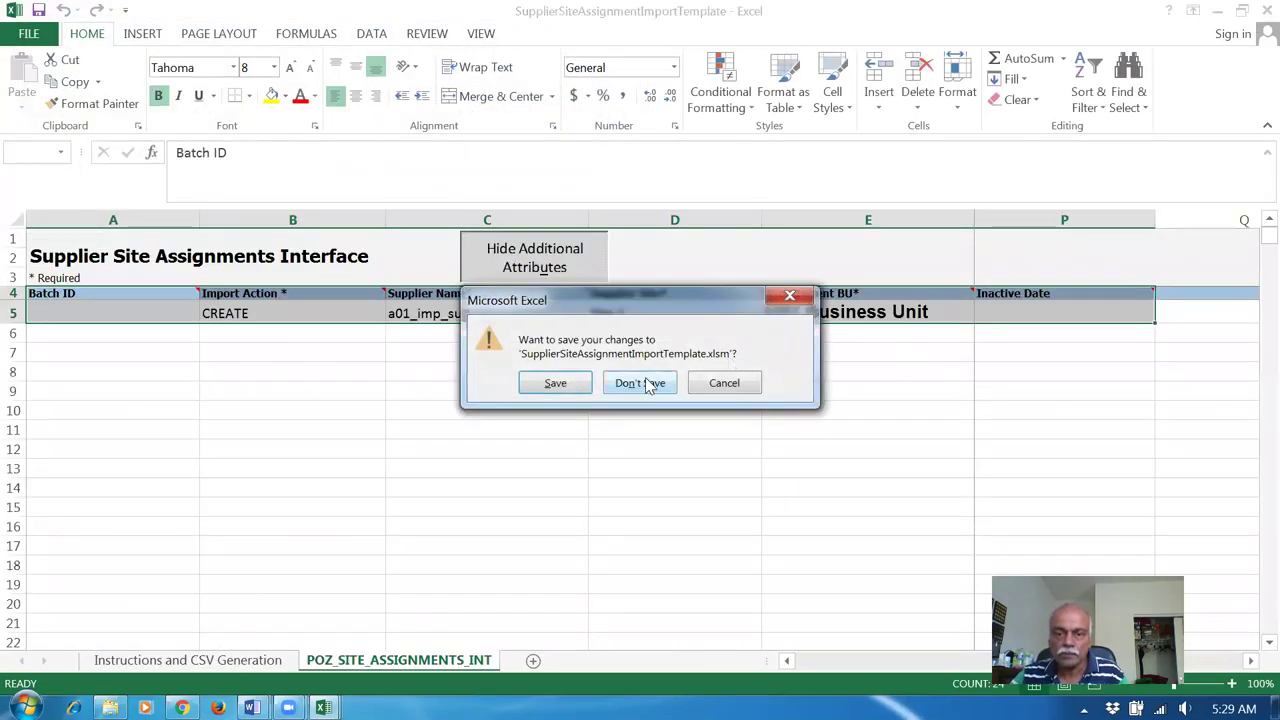
click(640, 382)
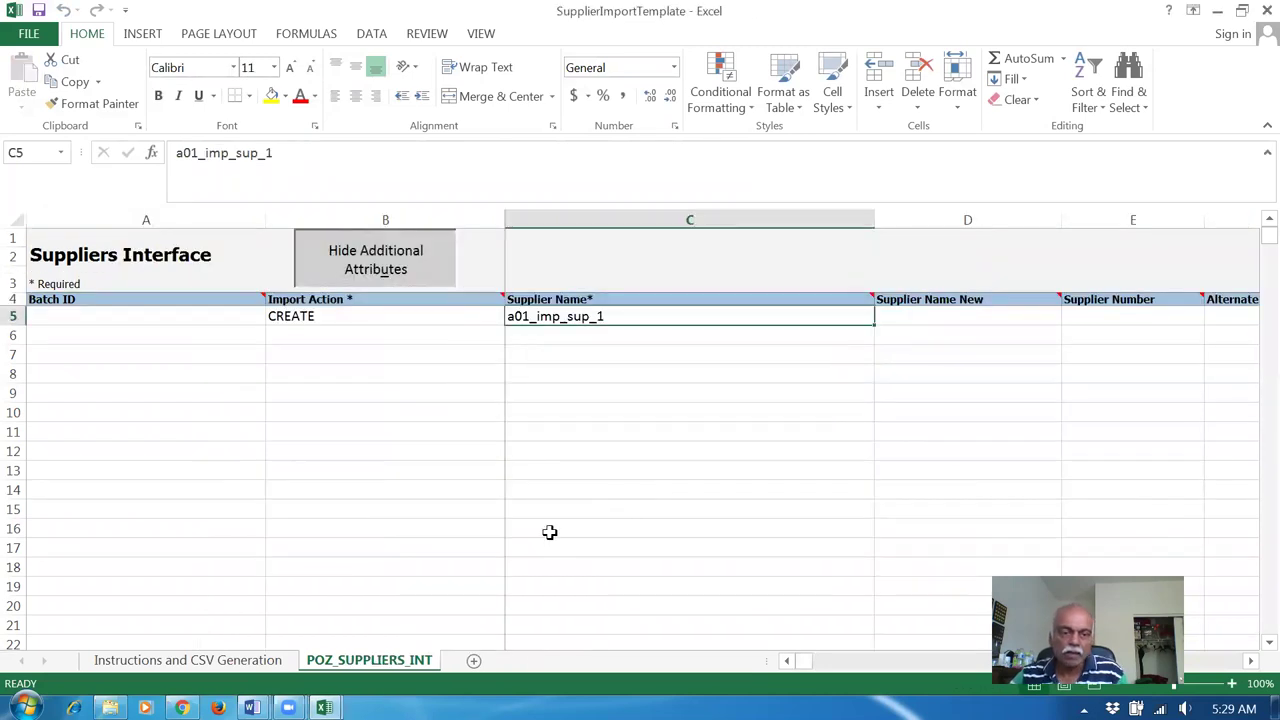
In Oracle Cloud's Monitor Processes, schedule a new Load Interface File for Import job
key(alt+Tab)
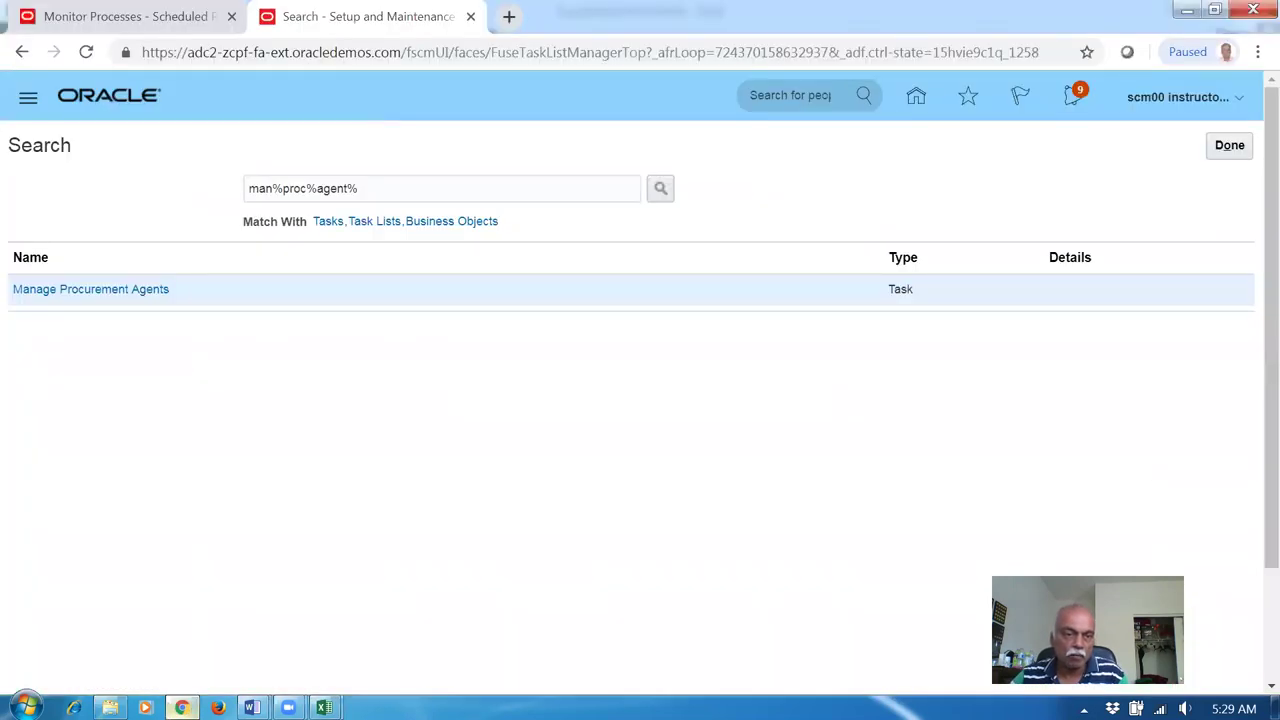
click(168, 34)
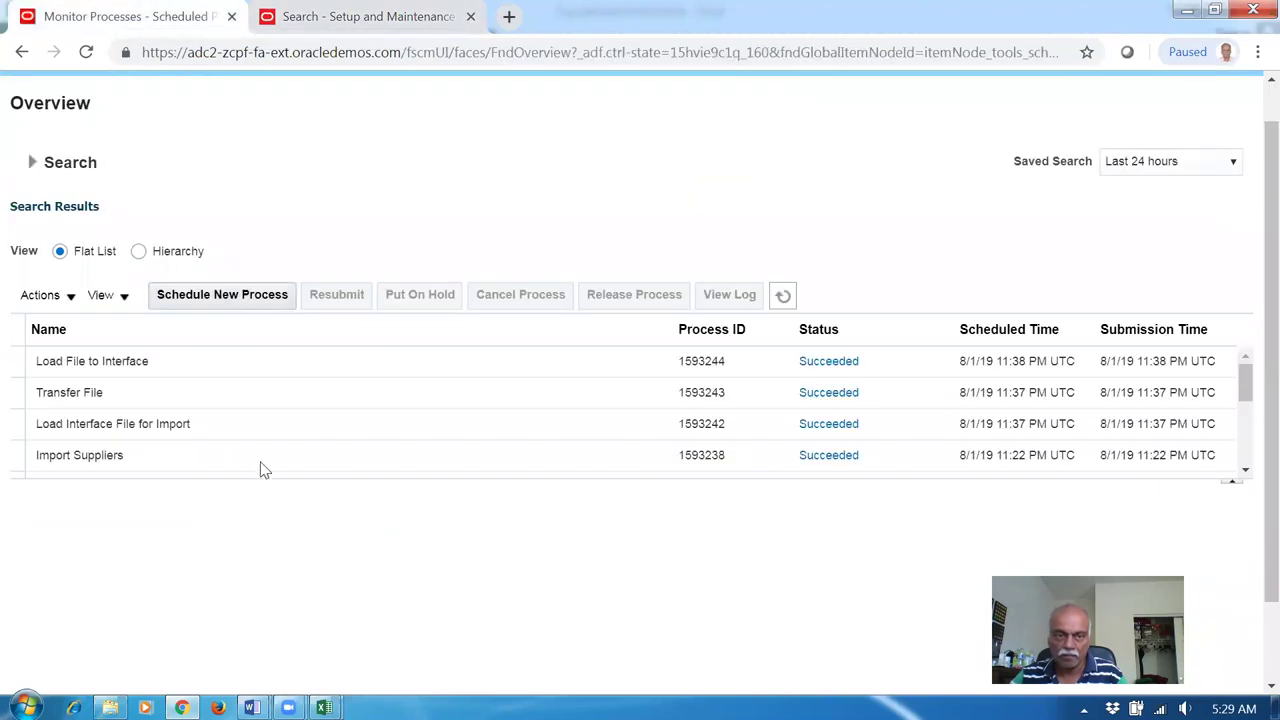
click(210, 299)
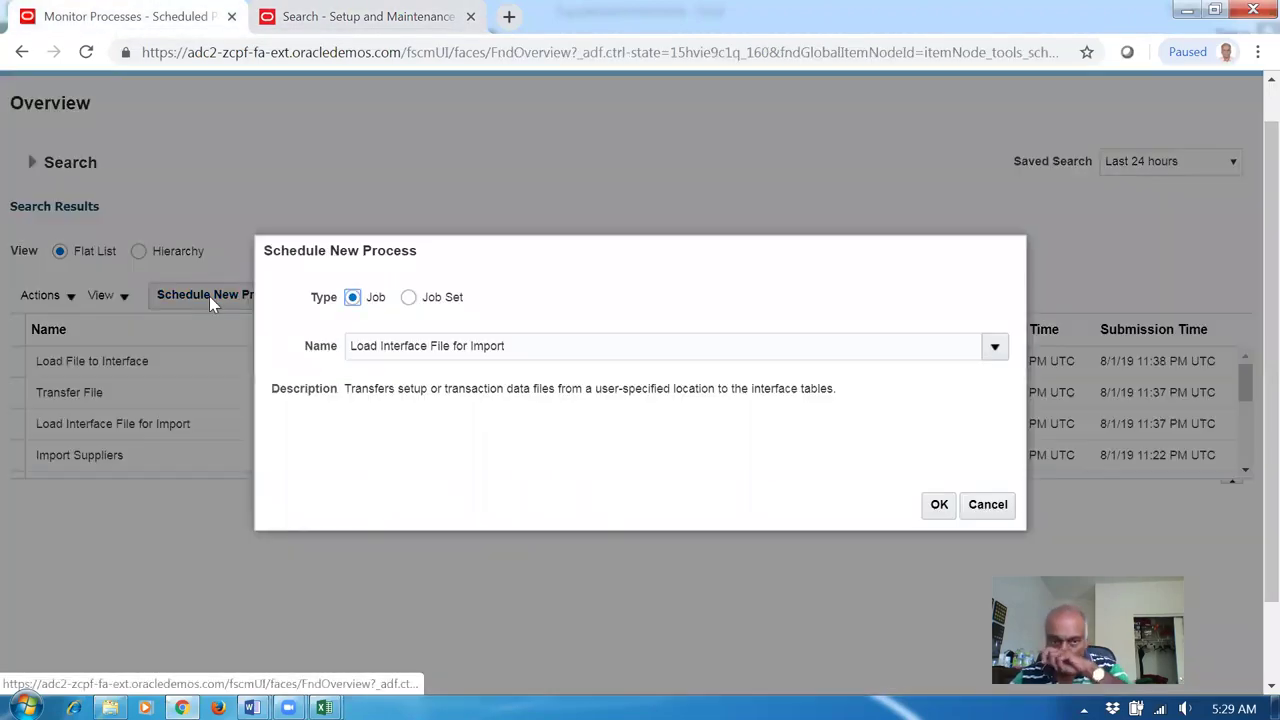
click(936, 507)
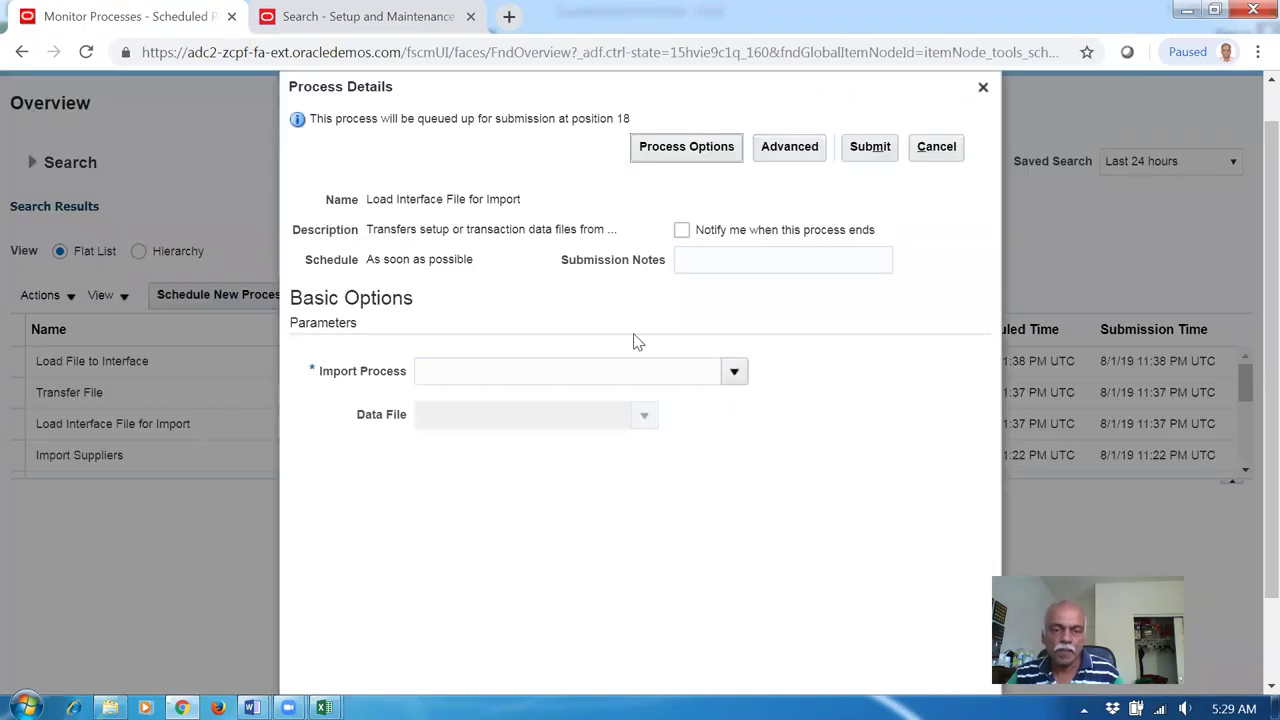
Browse the Import Process list looking for the site assignments process
click(734, 371)
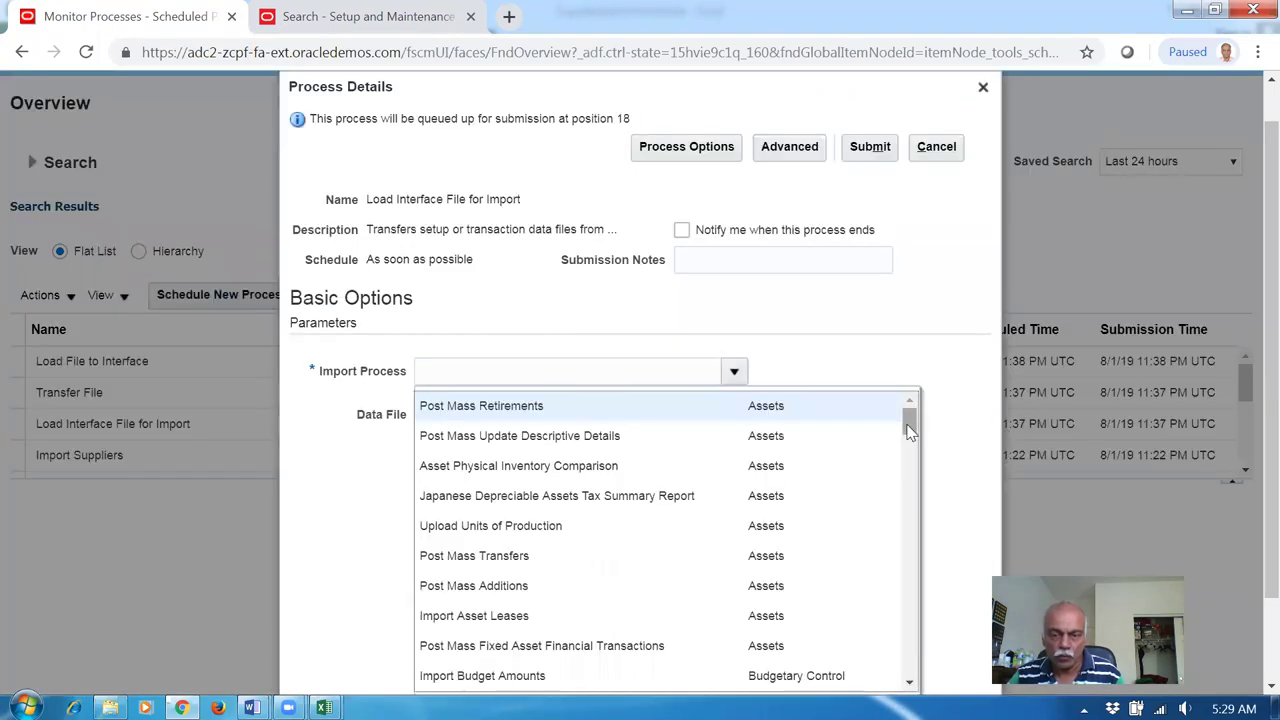
drag(909, 425, 916, 590)
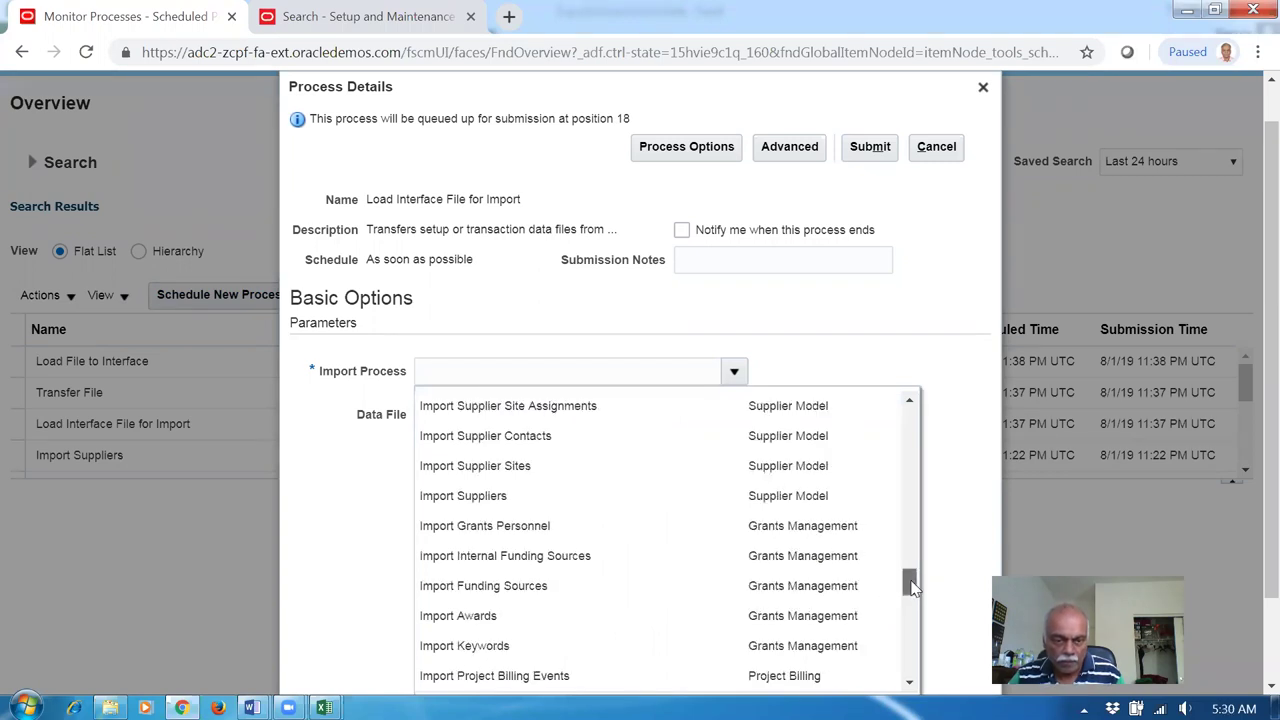
scroll(912, 588, down, 1)
scroll(913, 585, down, 1)
drag(913, 585, 913, 573)
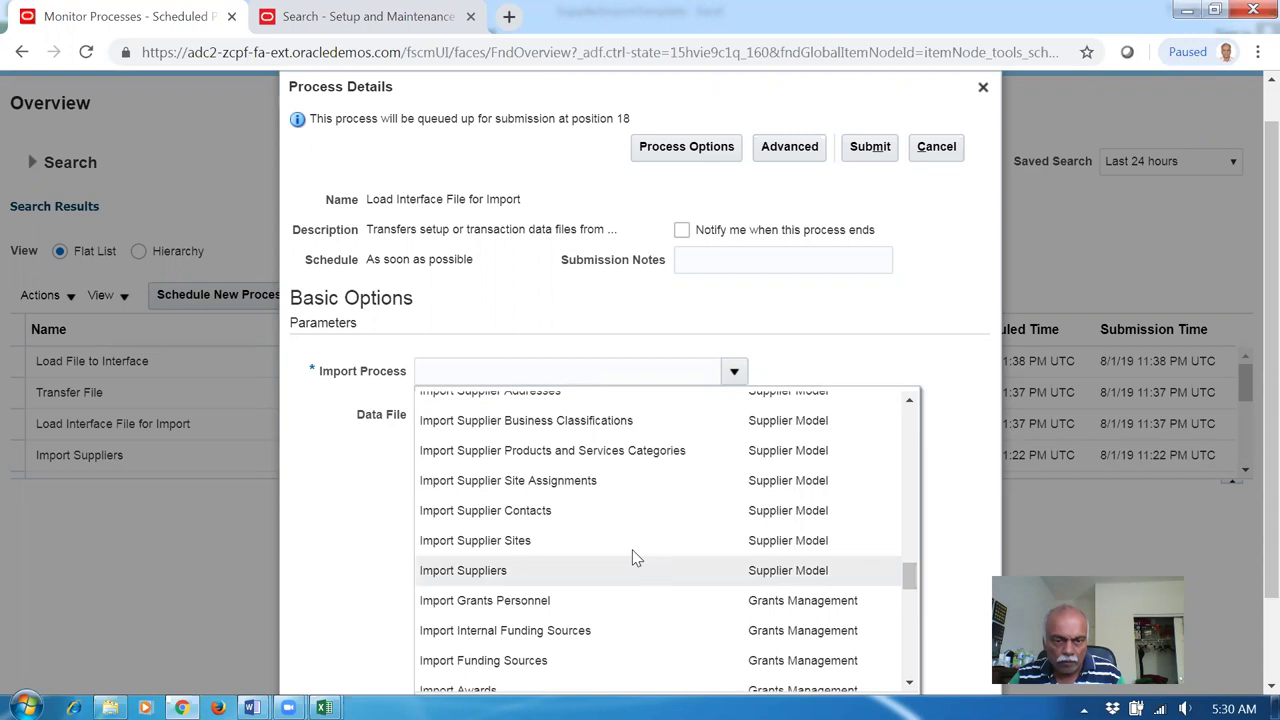
scroll(1249, 366, down, 1)
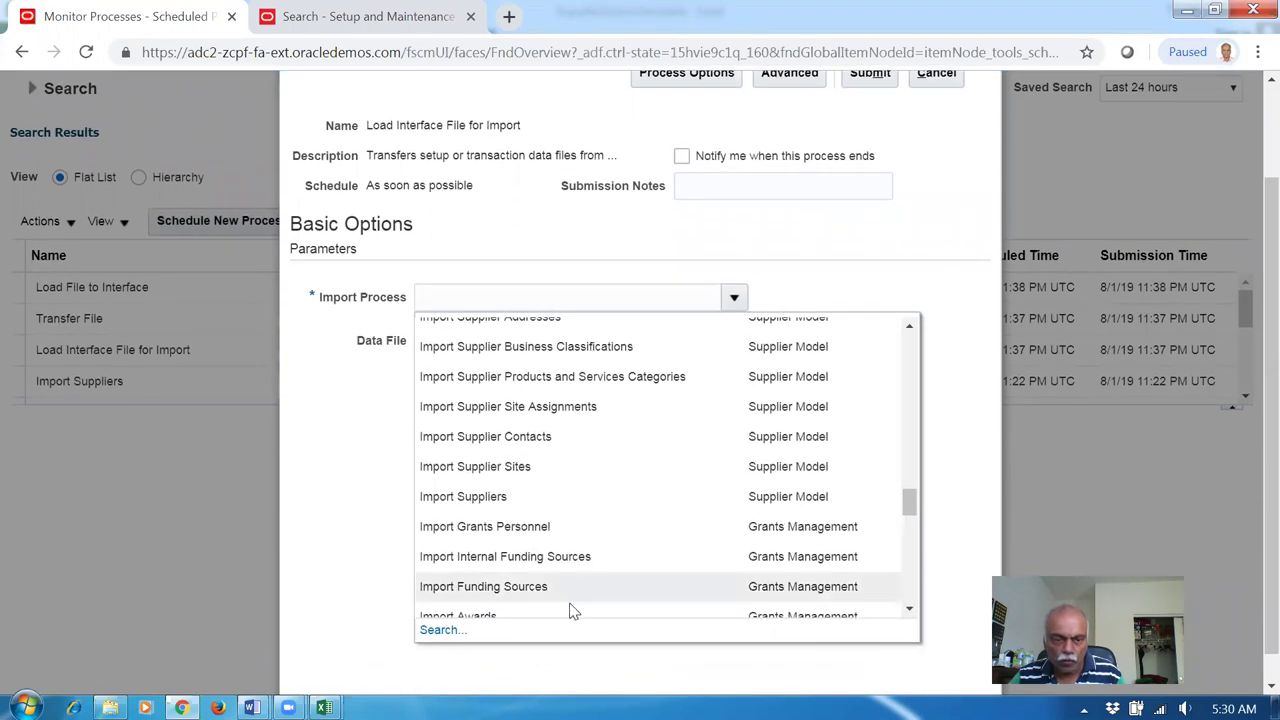
Search the import processes and select Import Supplier Site Assignments
click(439, 631)
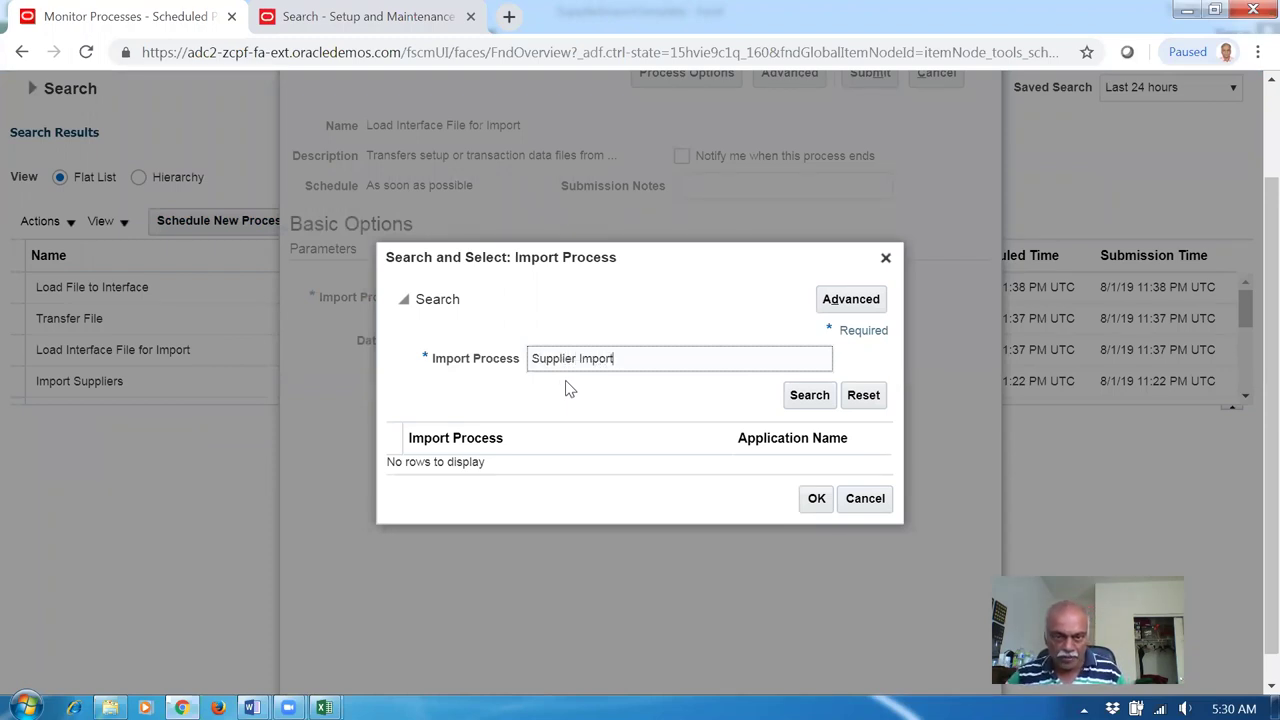
click(818, 398)
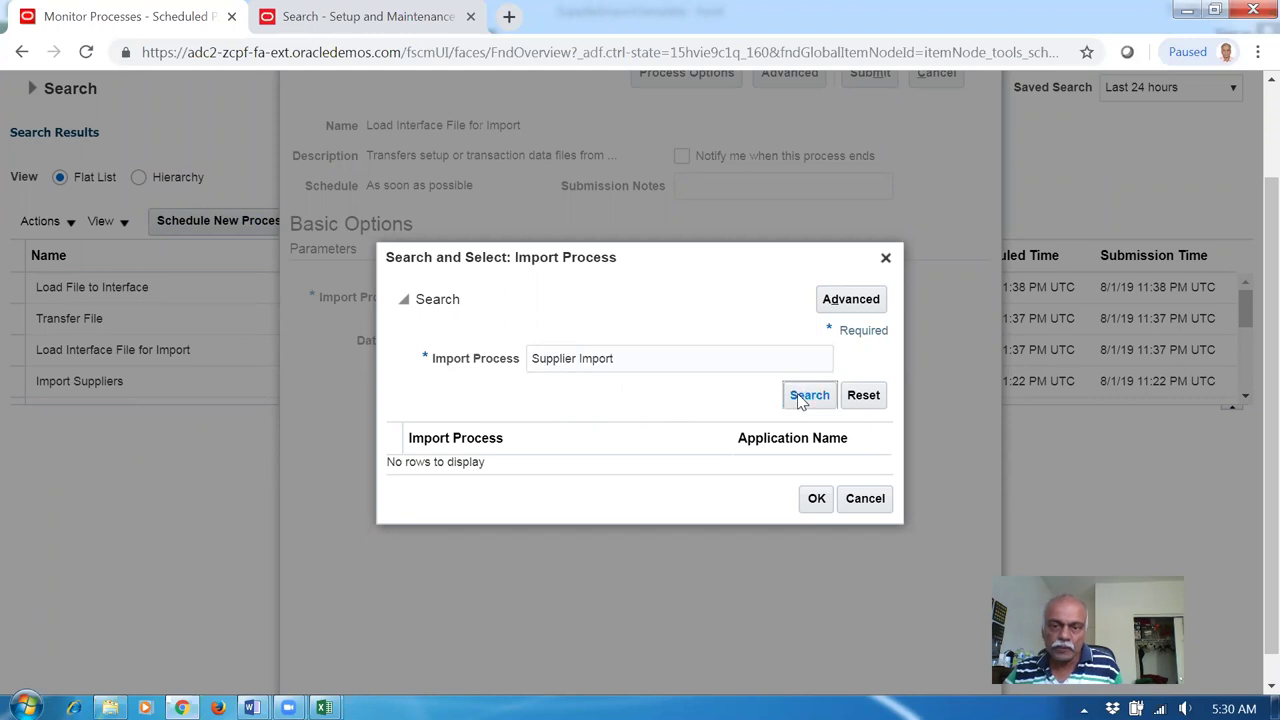
click(638, 361)
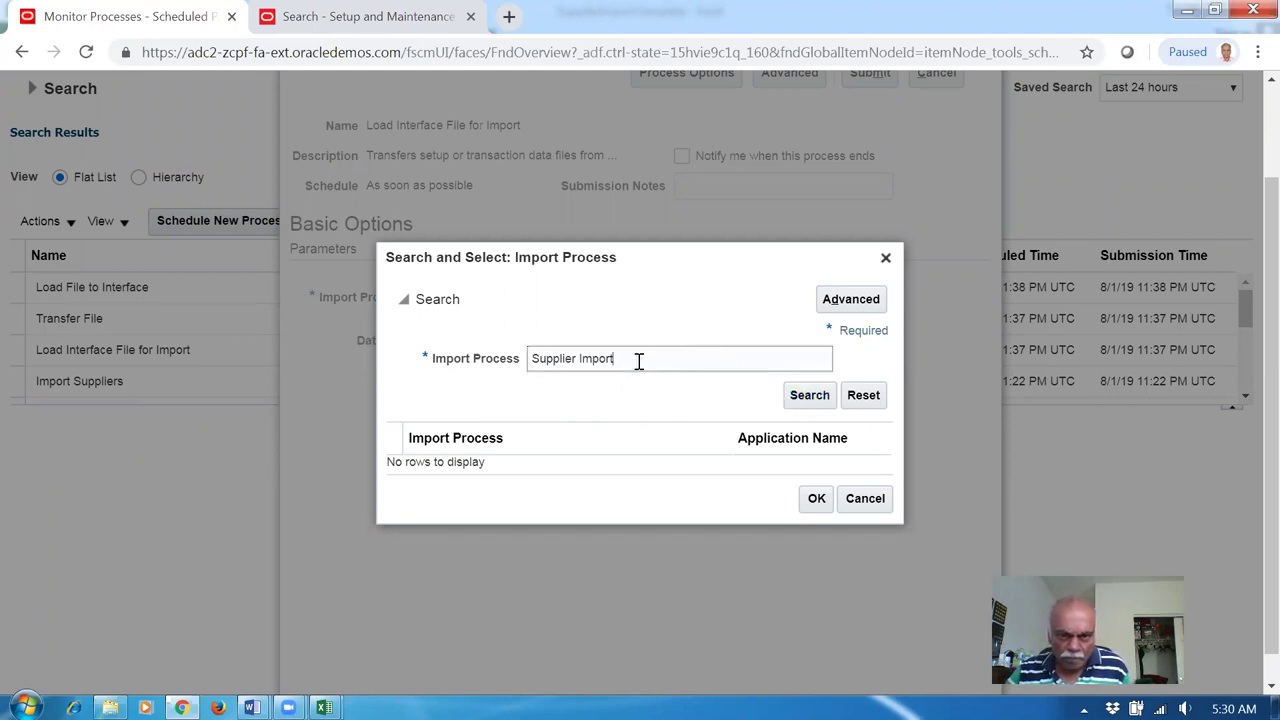
drag(638, 361, 570, 368)
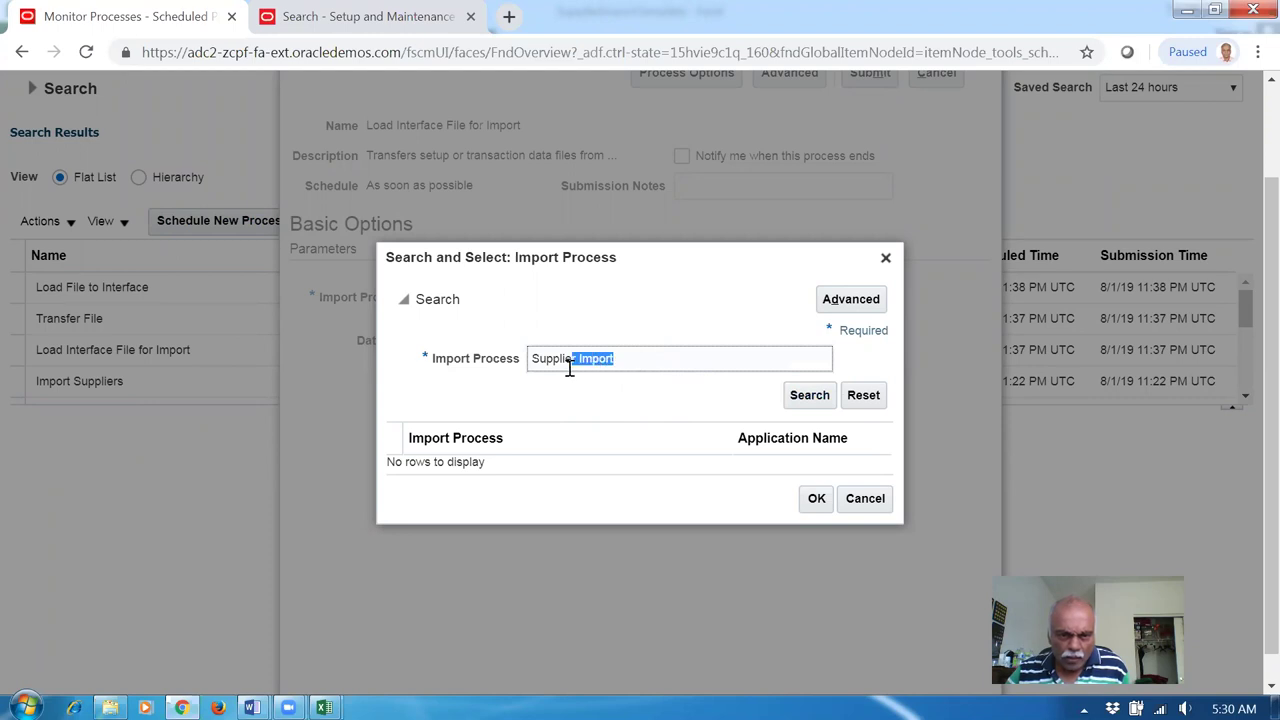
key(BackSpace)
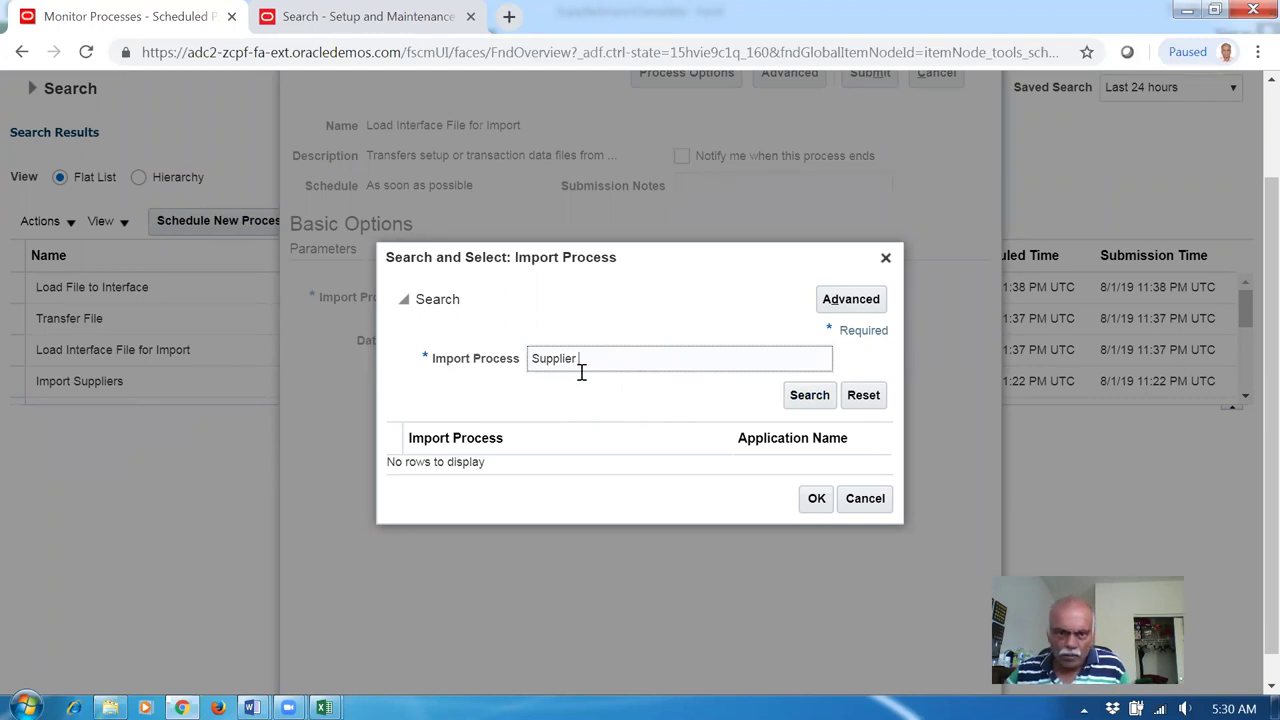
click(795, 400)
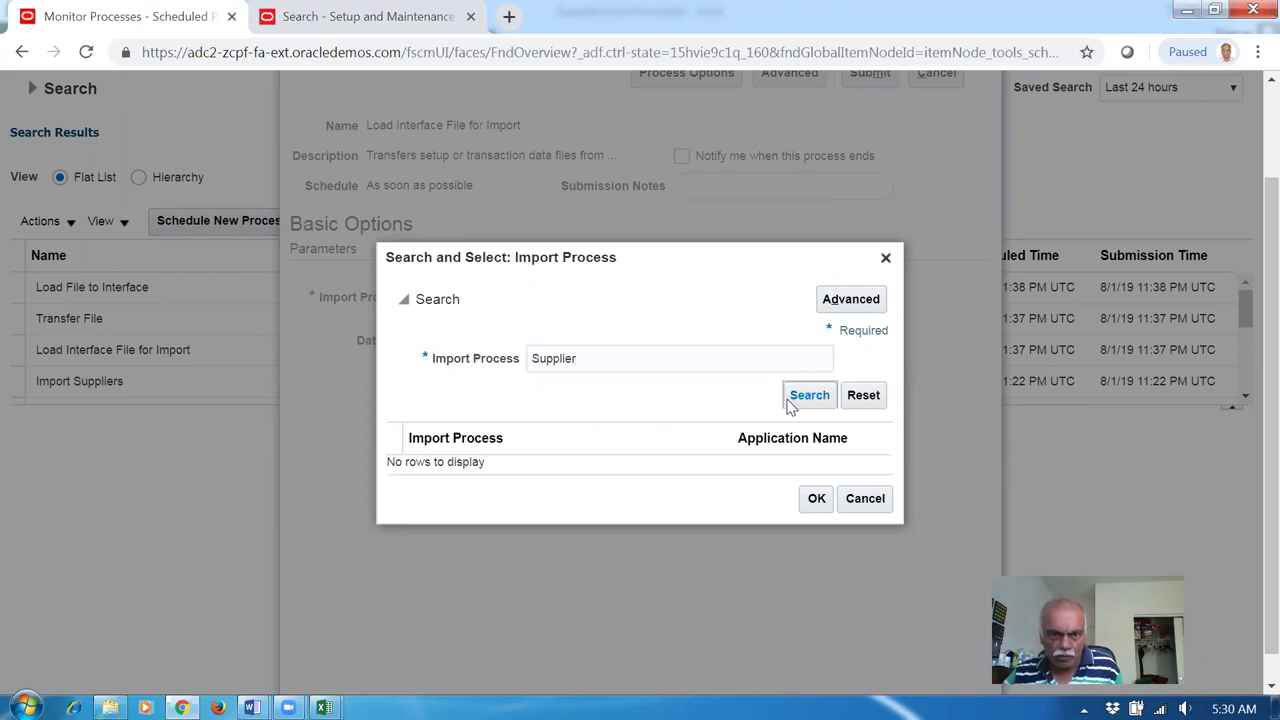
triple_click(595, 364)
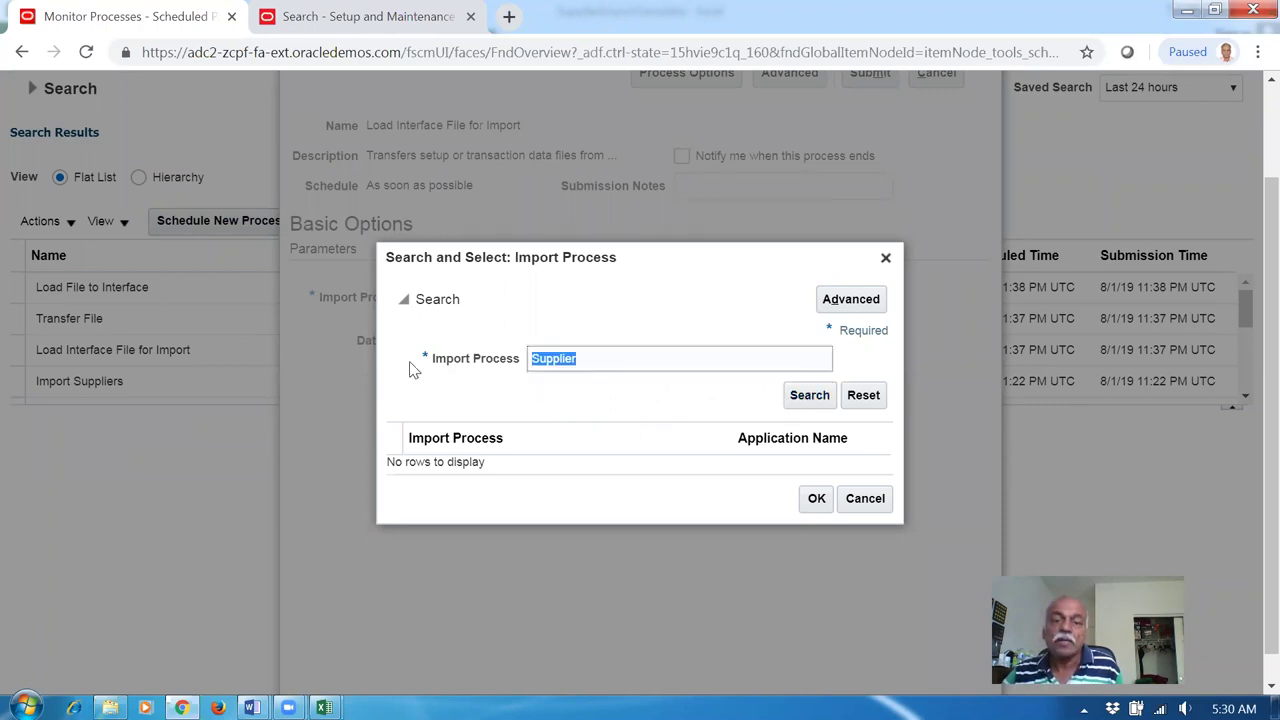
text(Import)
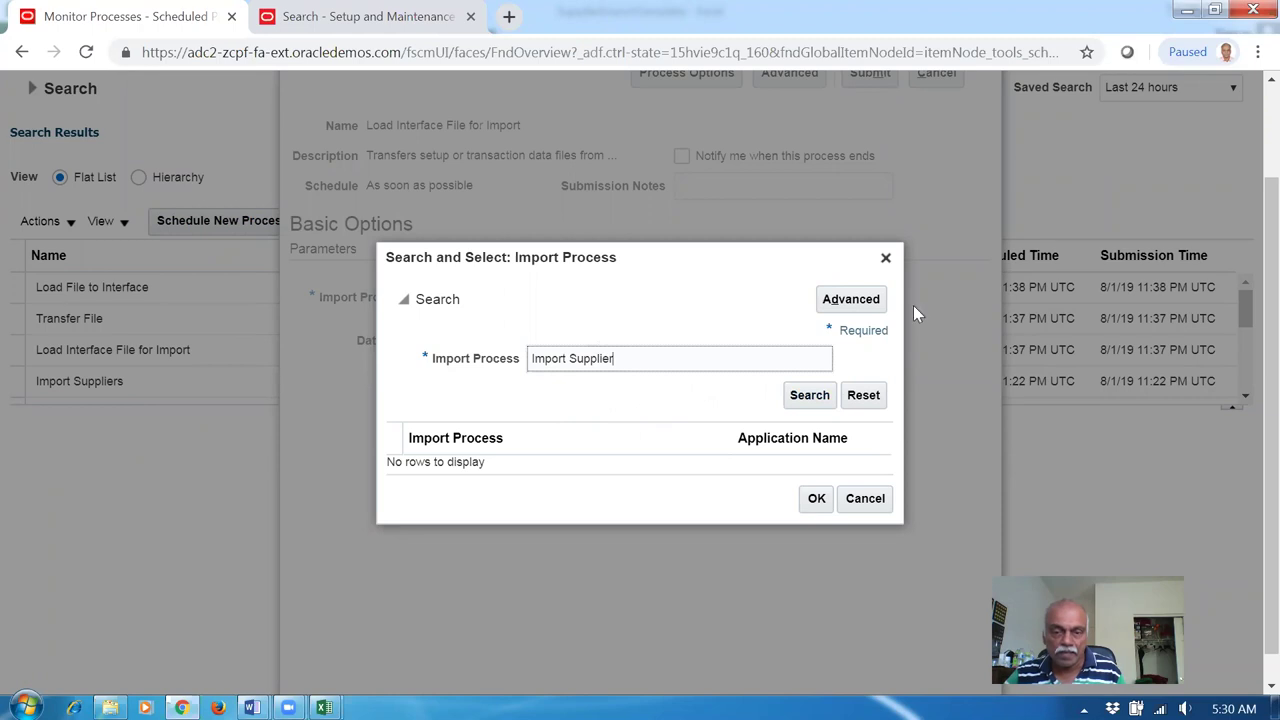
click(828, 395)
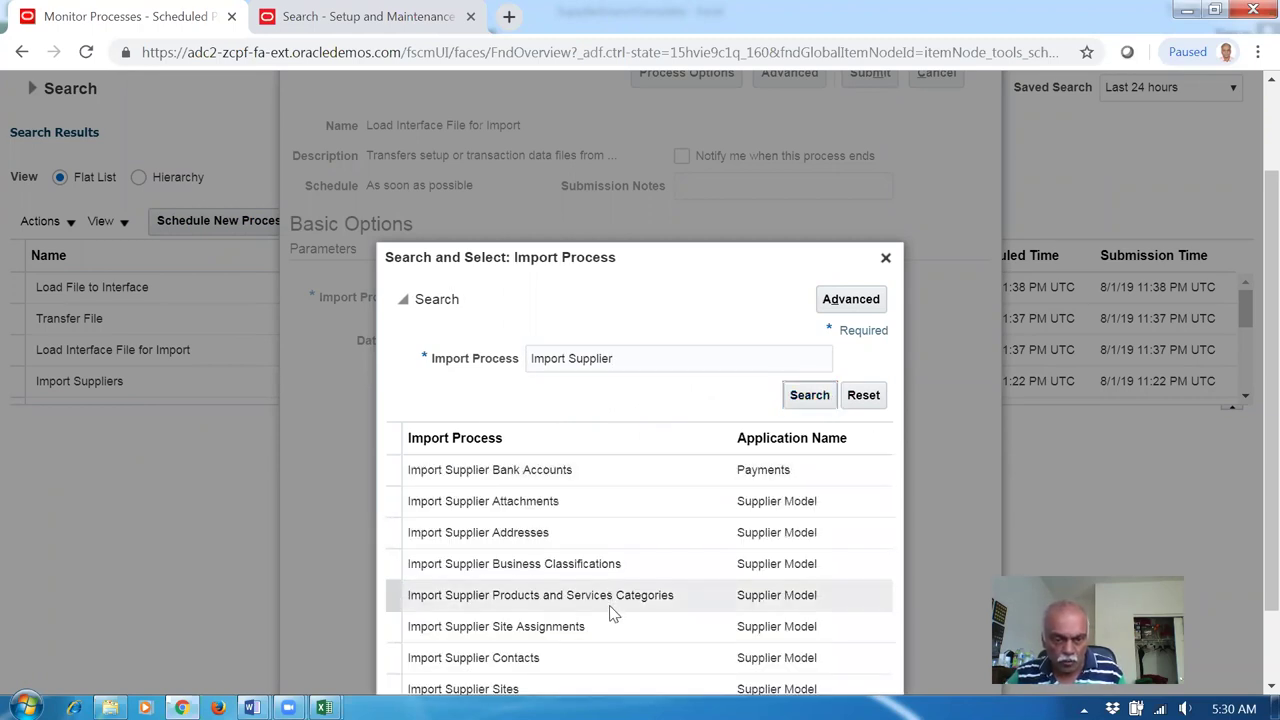
scroll(609, 605, down, 3)
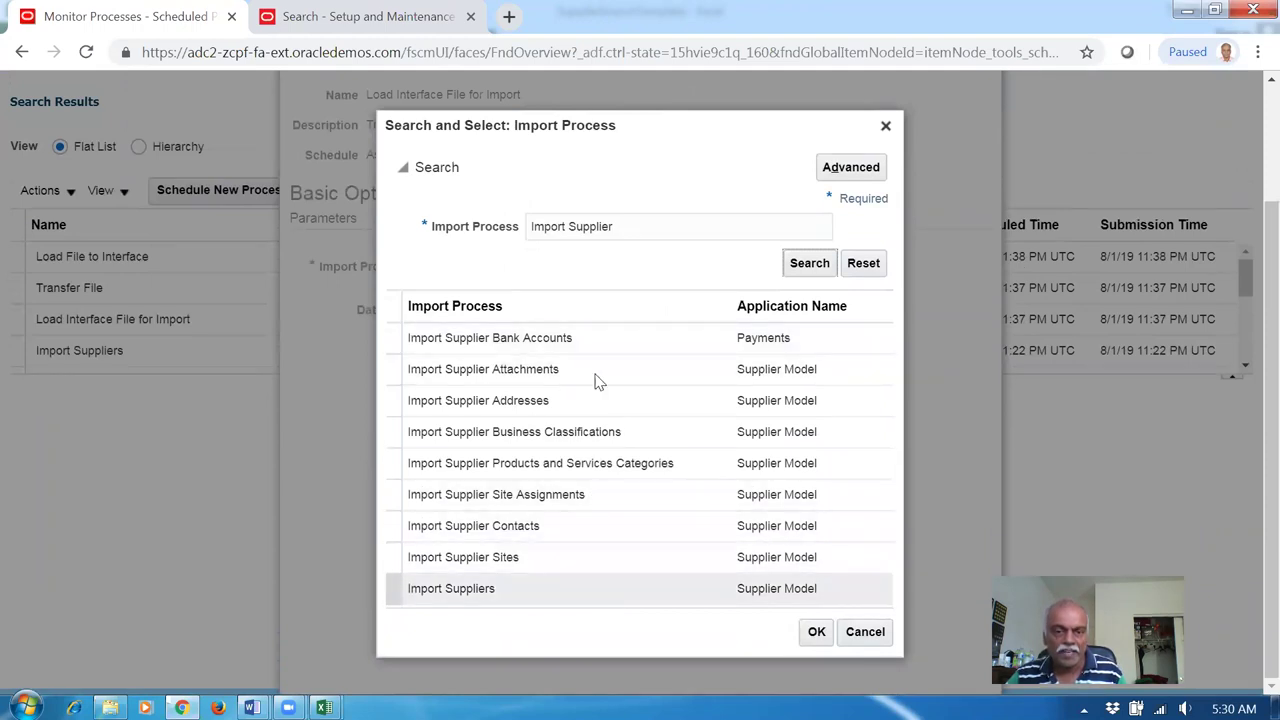
click(630, 500)
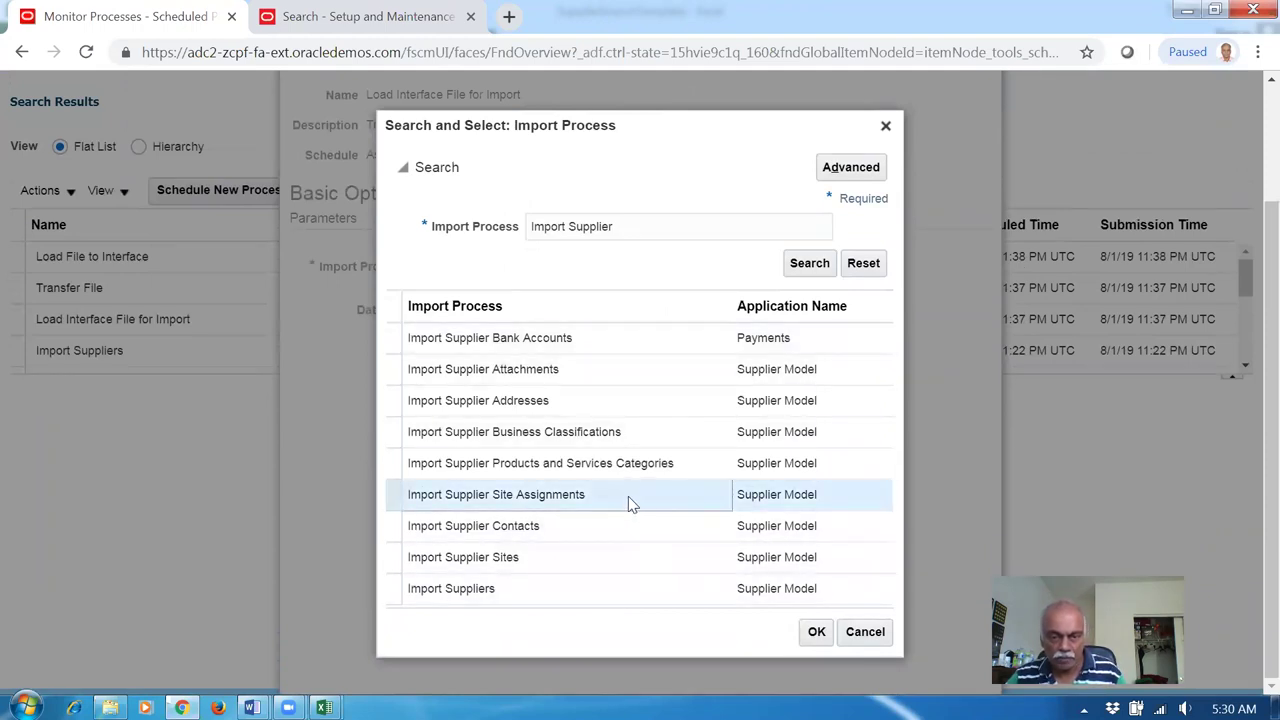
click(816, 633)
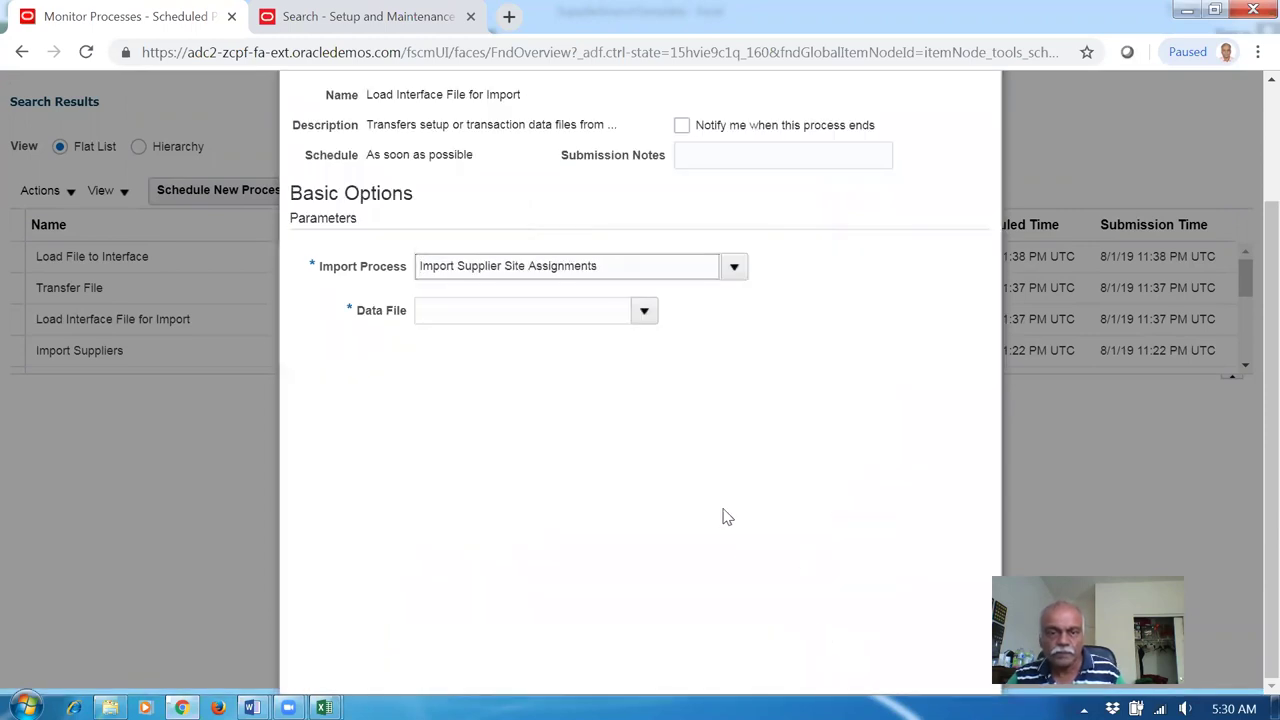
Search 'Import Supplier' and change the import process to Import Supplier Addresses
click(644, 310)
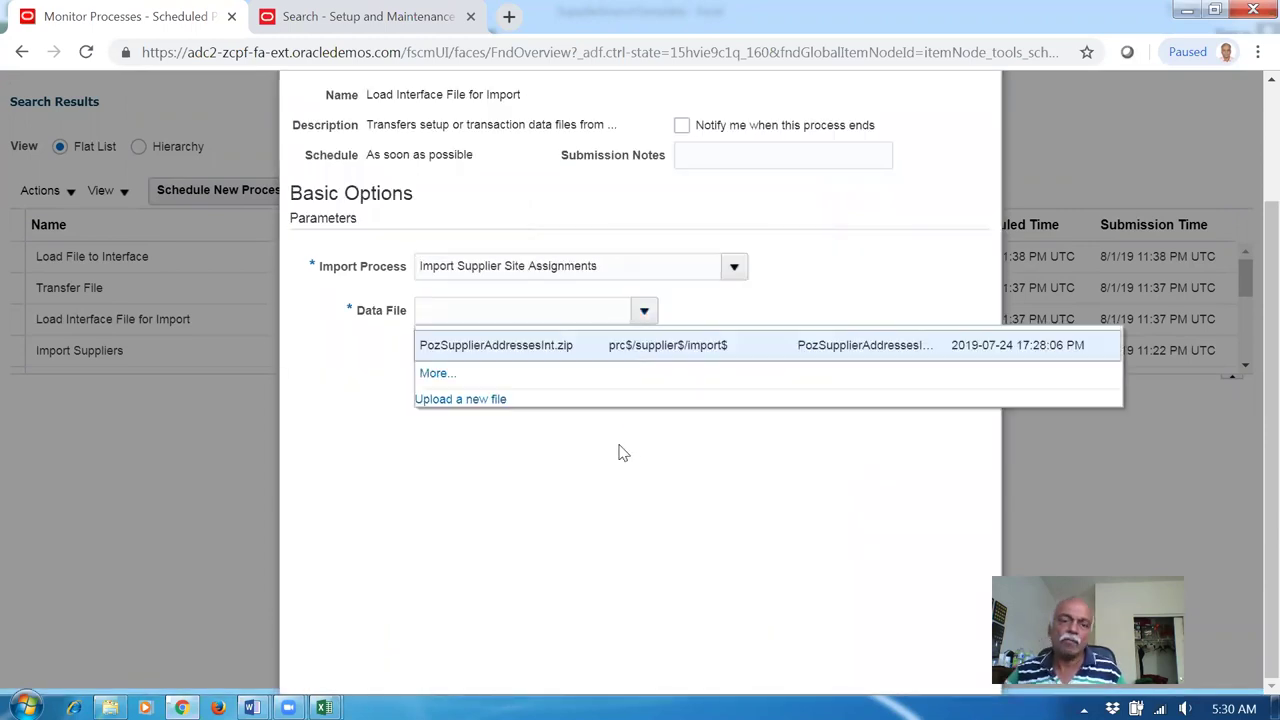
click(637, 262)
drag(637, 262, 296, 279)
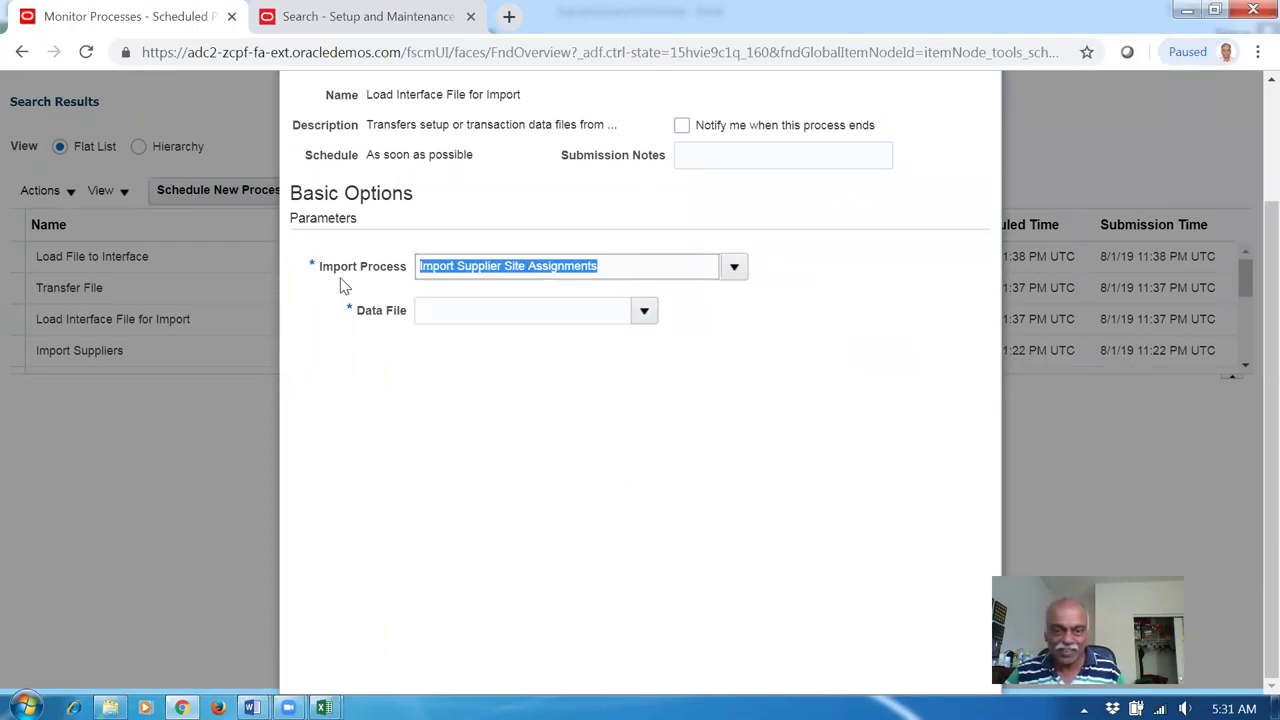
text(Import Supplier)
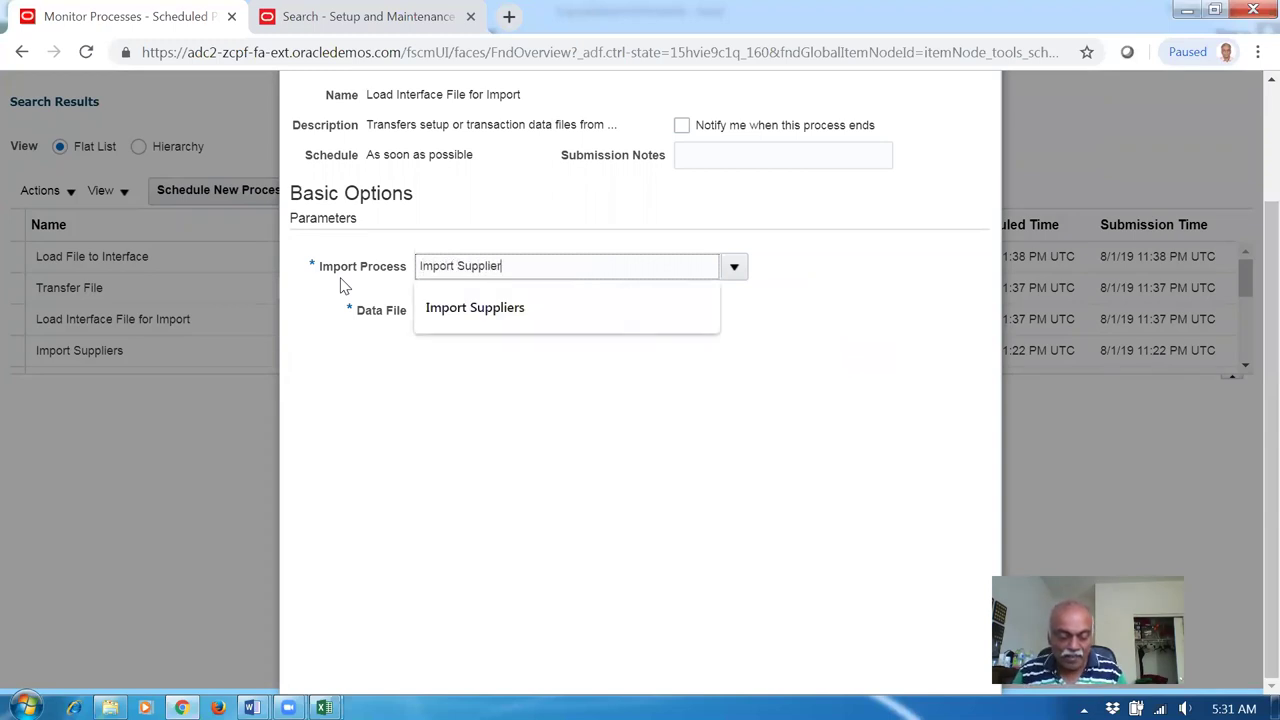
key(Tab)
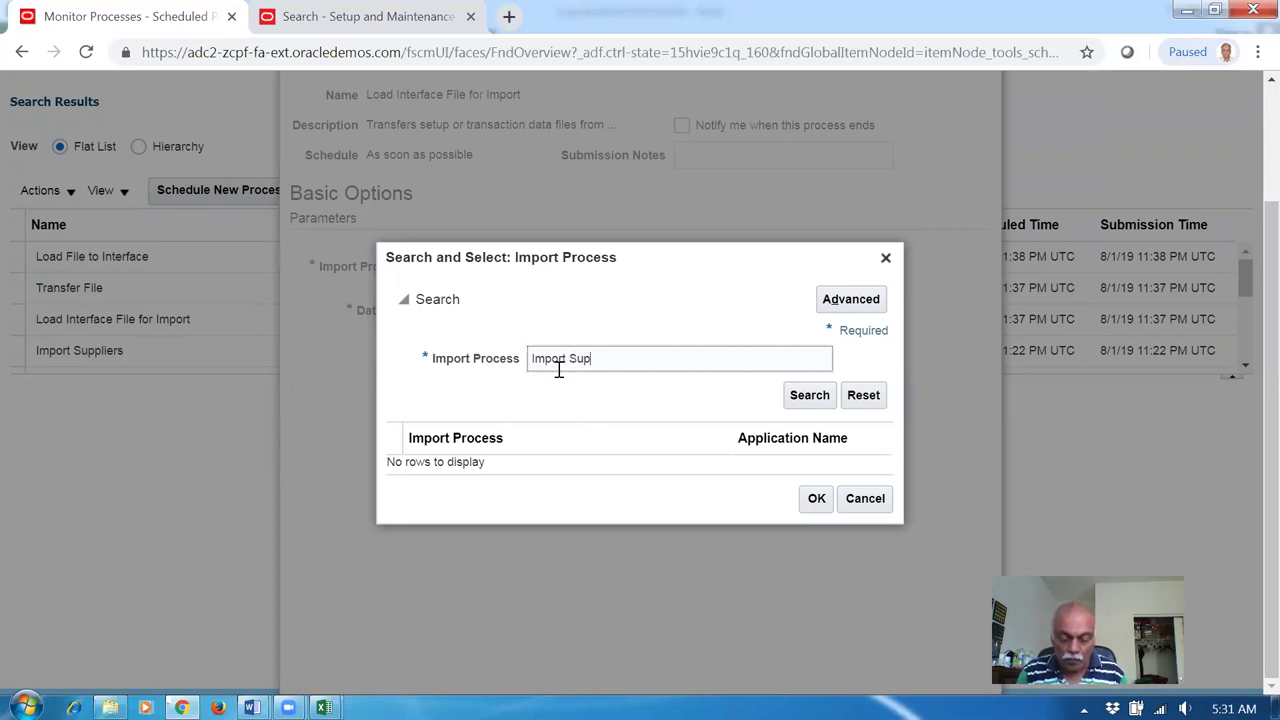
click(810, 395)
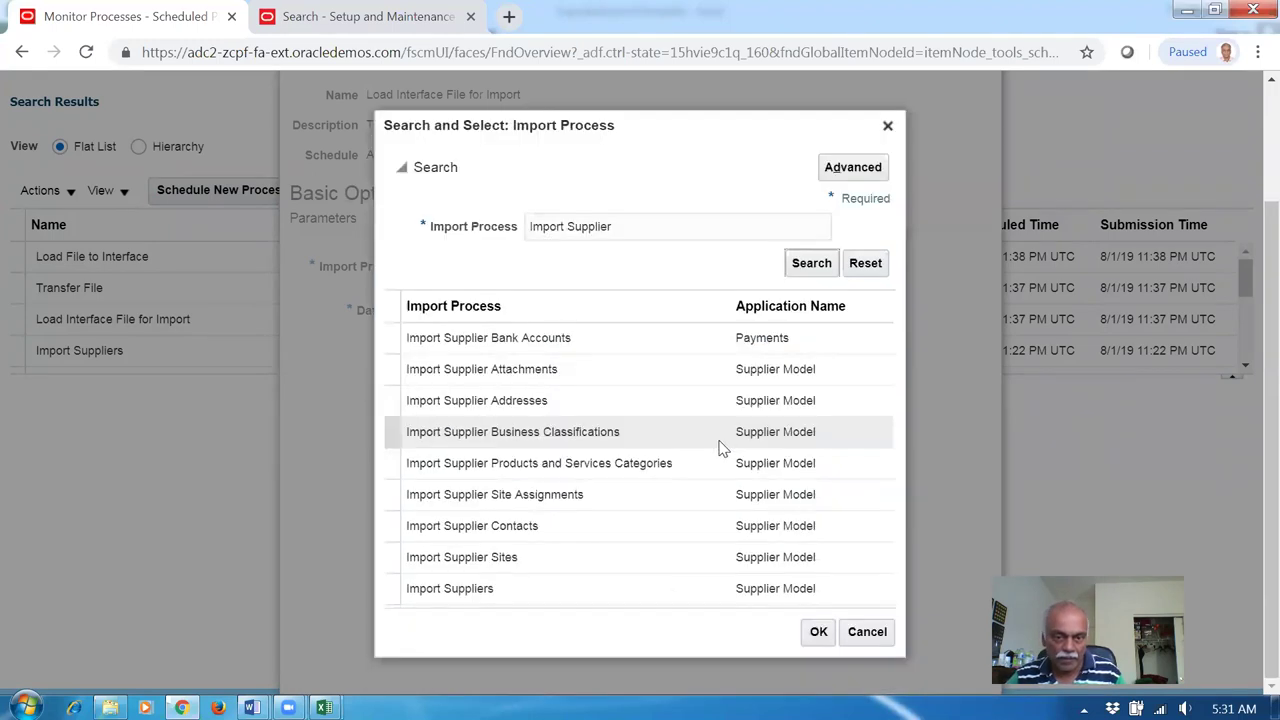
click(607, 415)
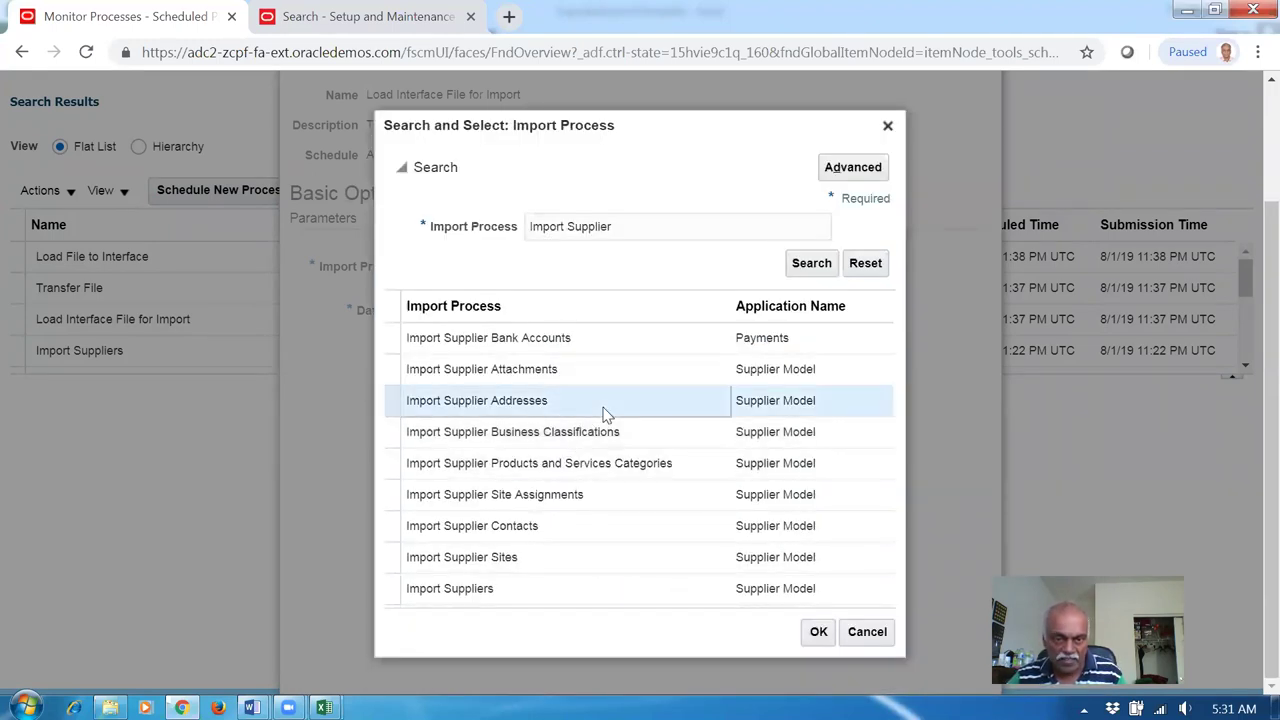
click(816, 632)
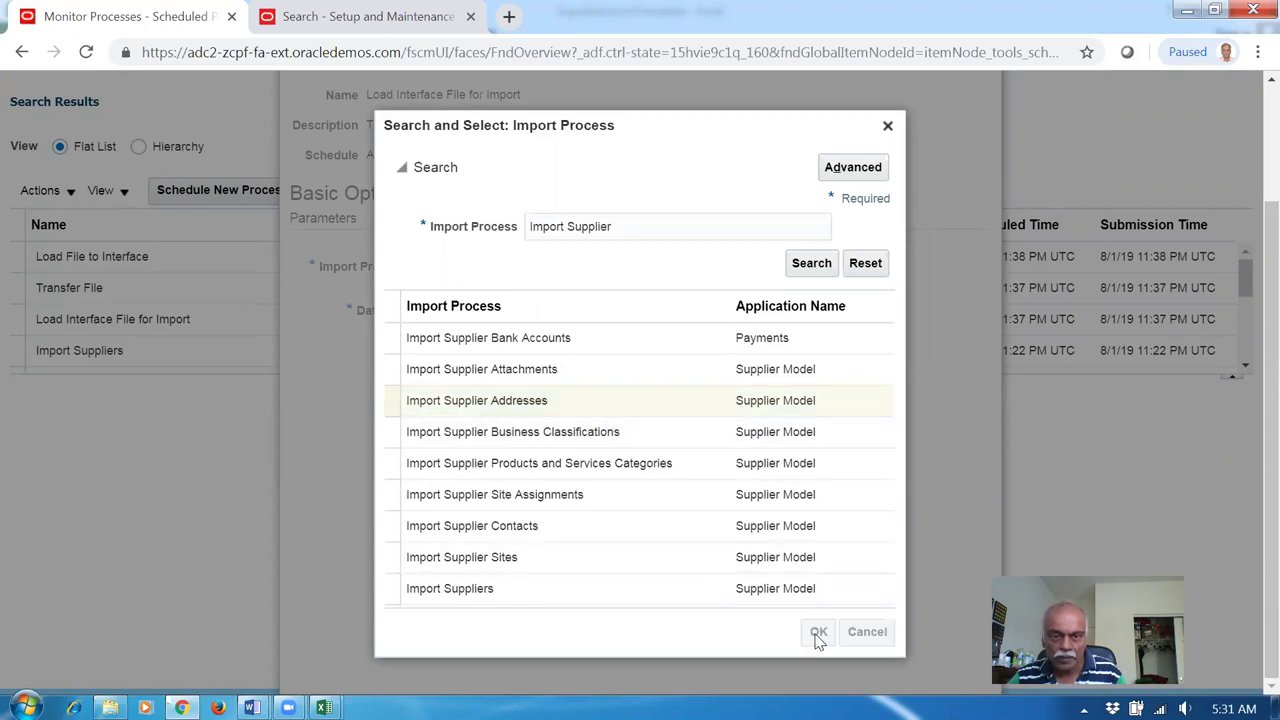
Upload a01_Address.zip as the new data file
click(644, 310)
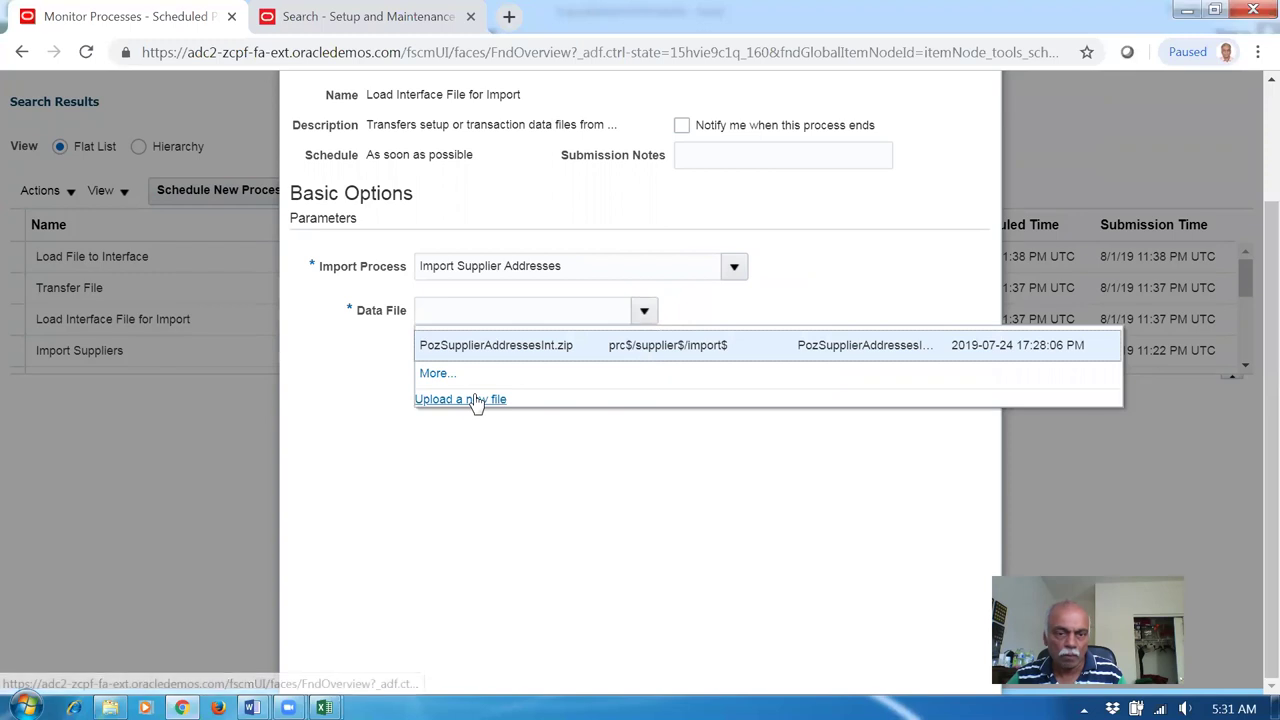
click(479, 399)
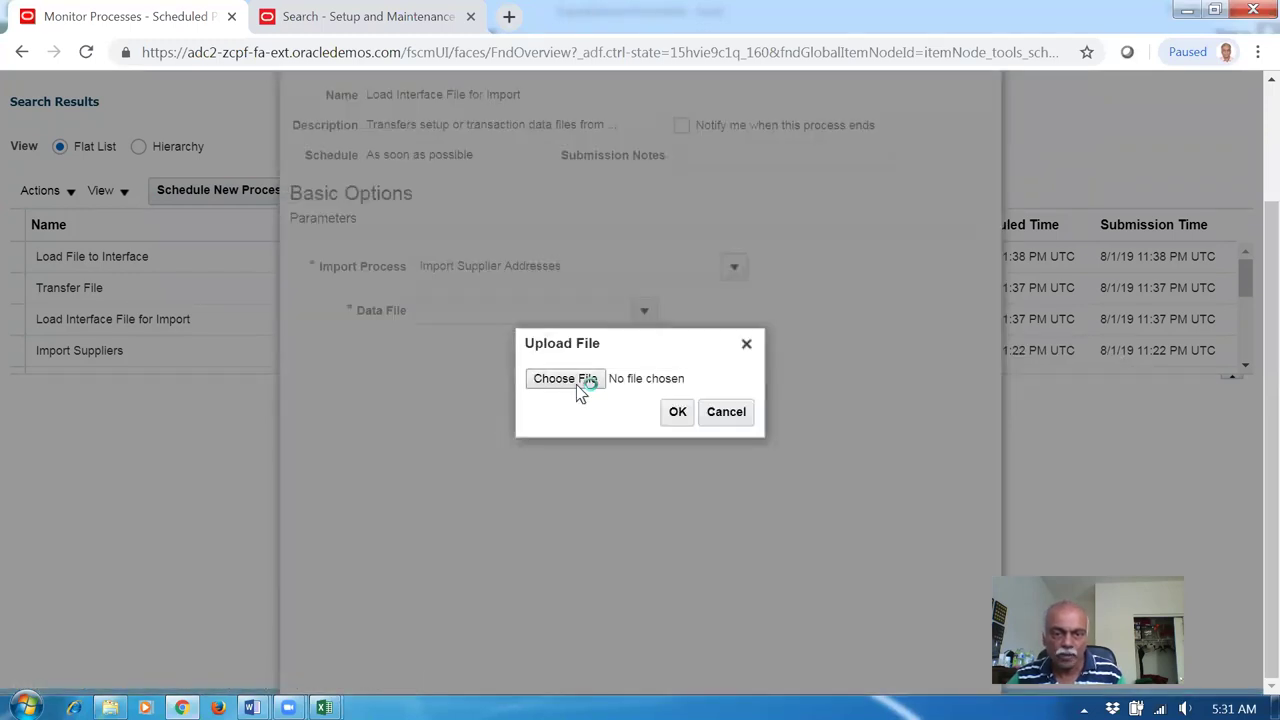
click(579, 386)
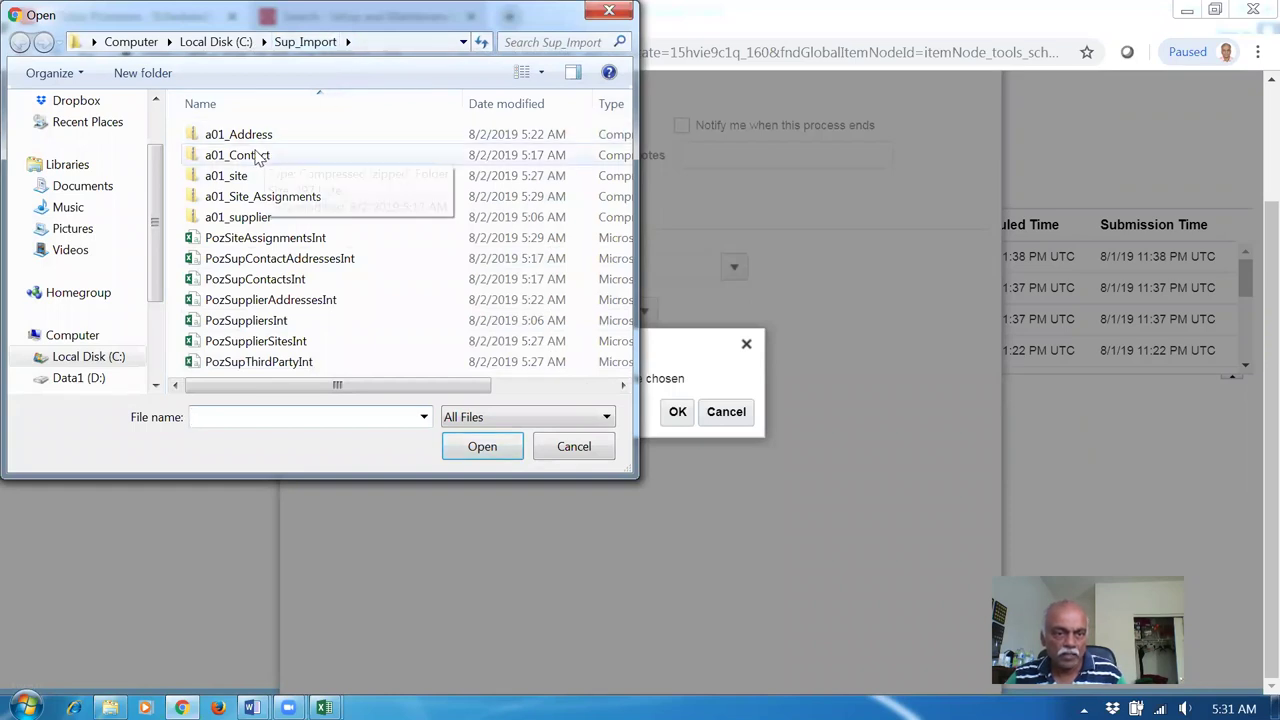
click(292, 134)
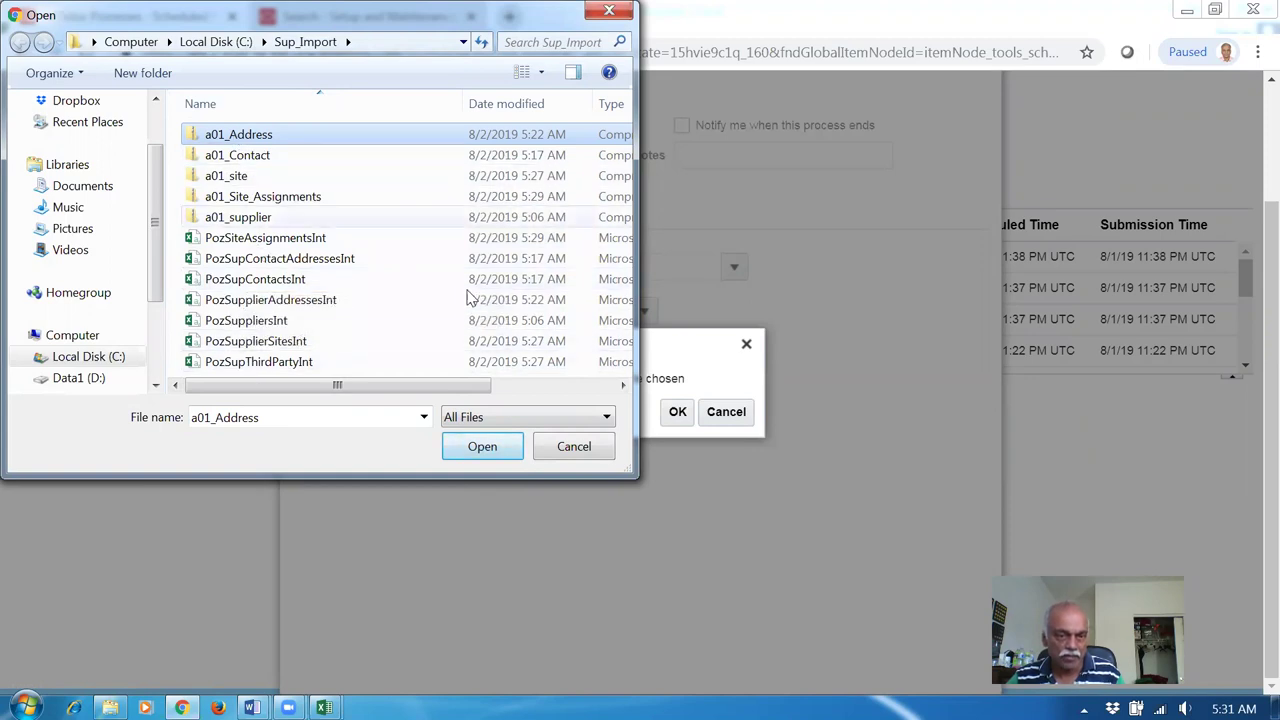
click(468, 447)
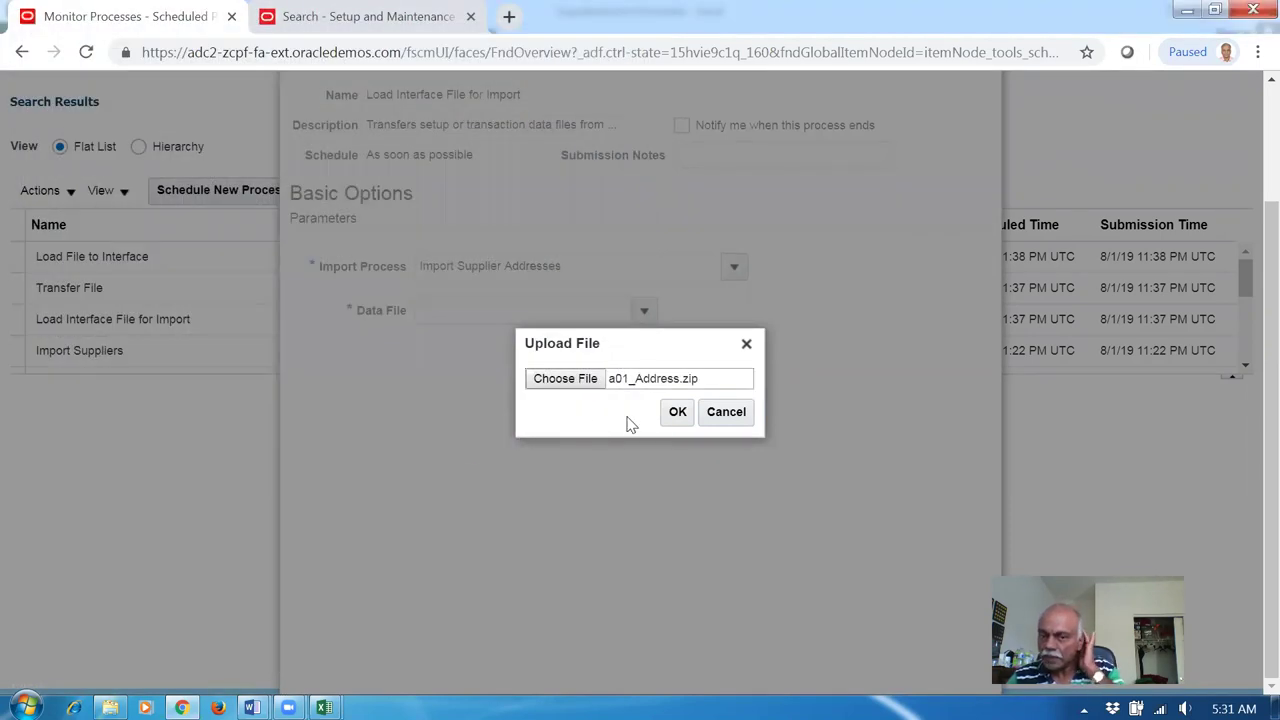
click(680, 417)
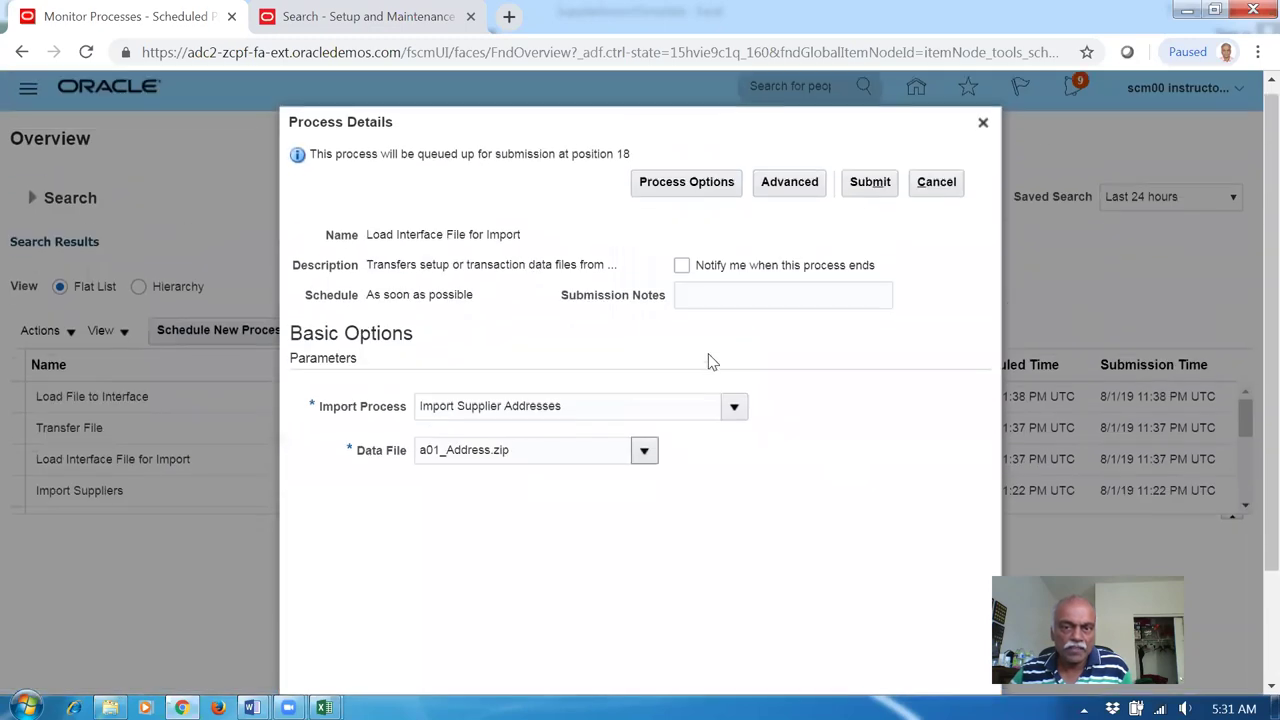
Submit the address load, refresh until process 1593253 and its follow-ons succeed, then schedule another Load Interface File for Import
click(872, 190)
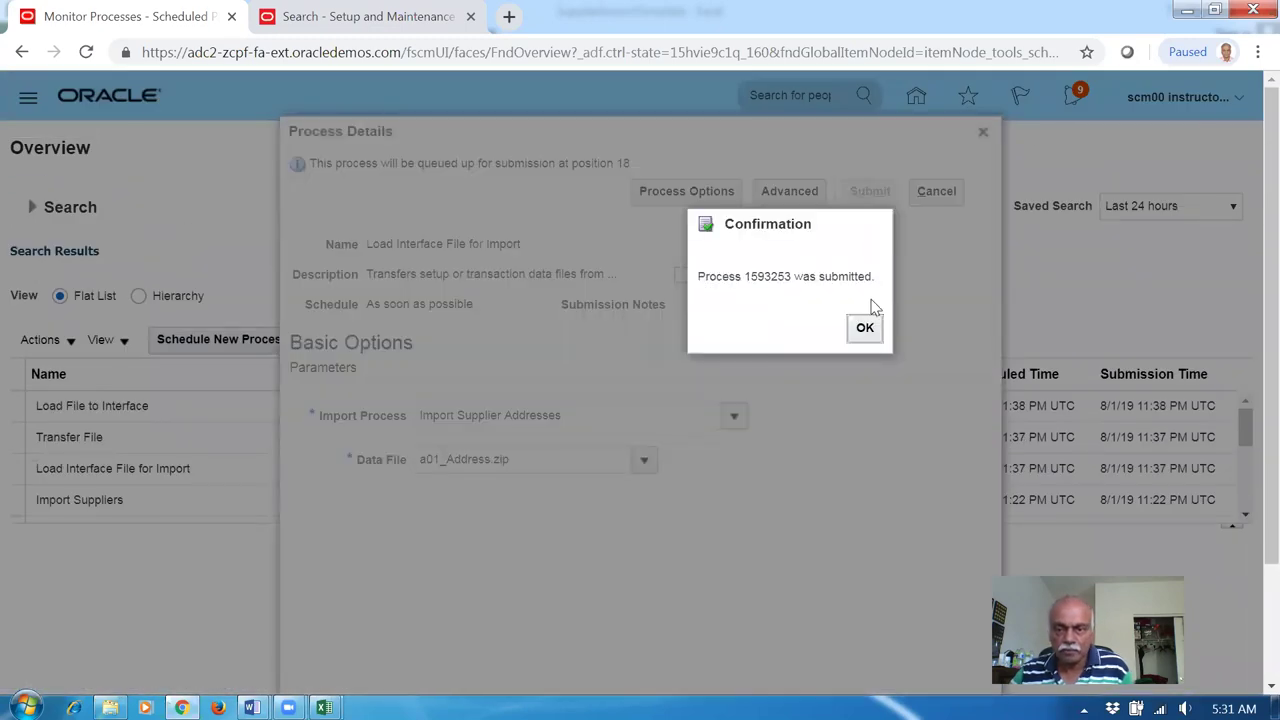
click(865, 328)
click(786, 343)
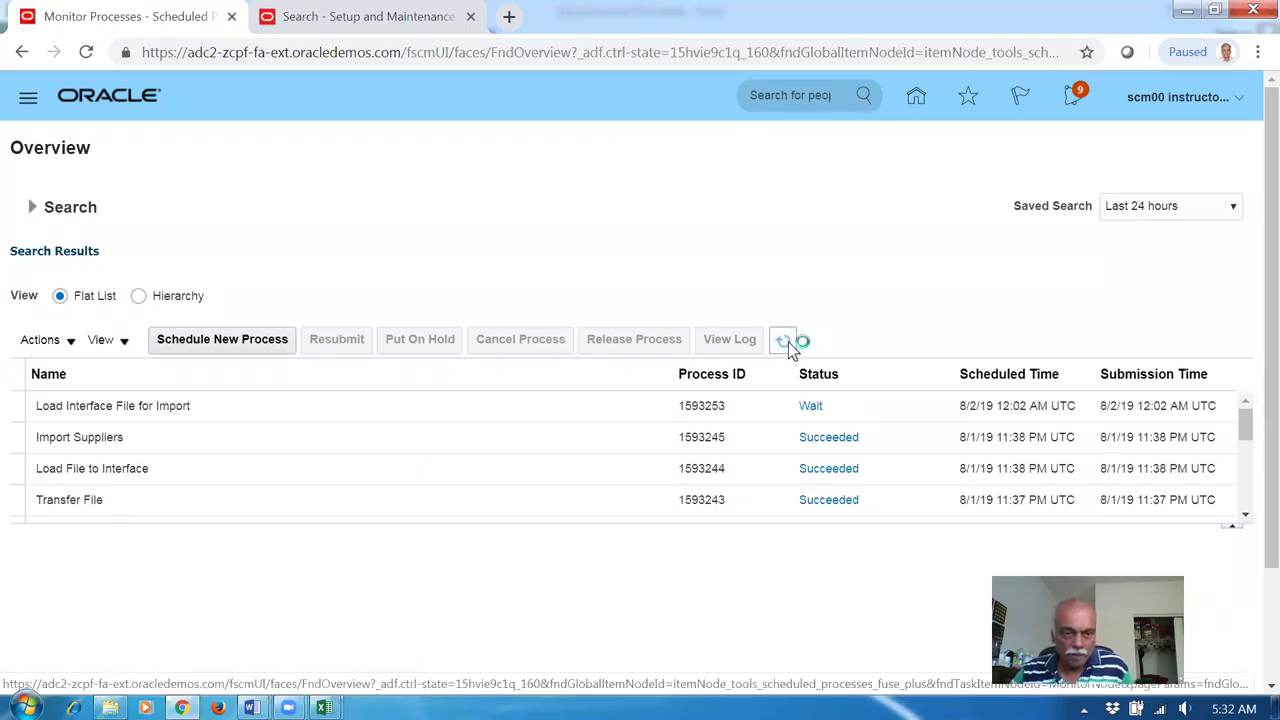
click(786, 342)
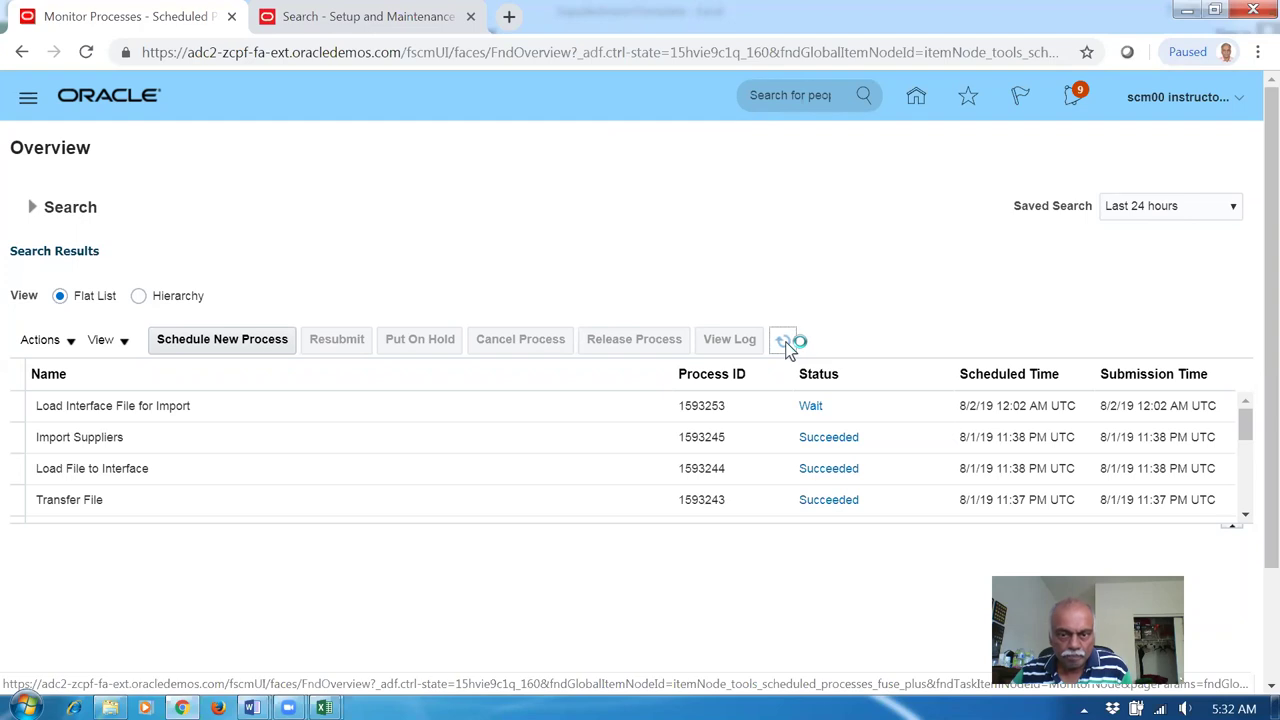
click(785, 341)
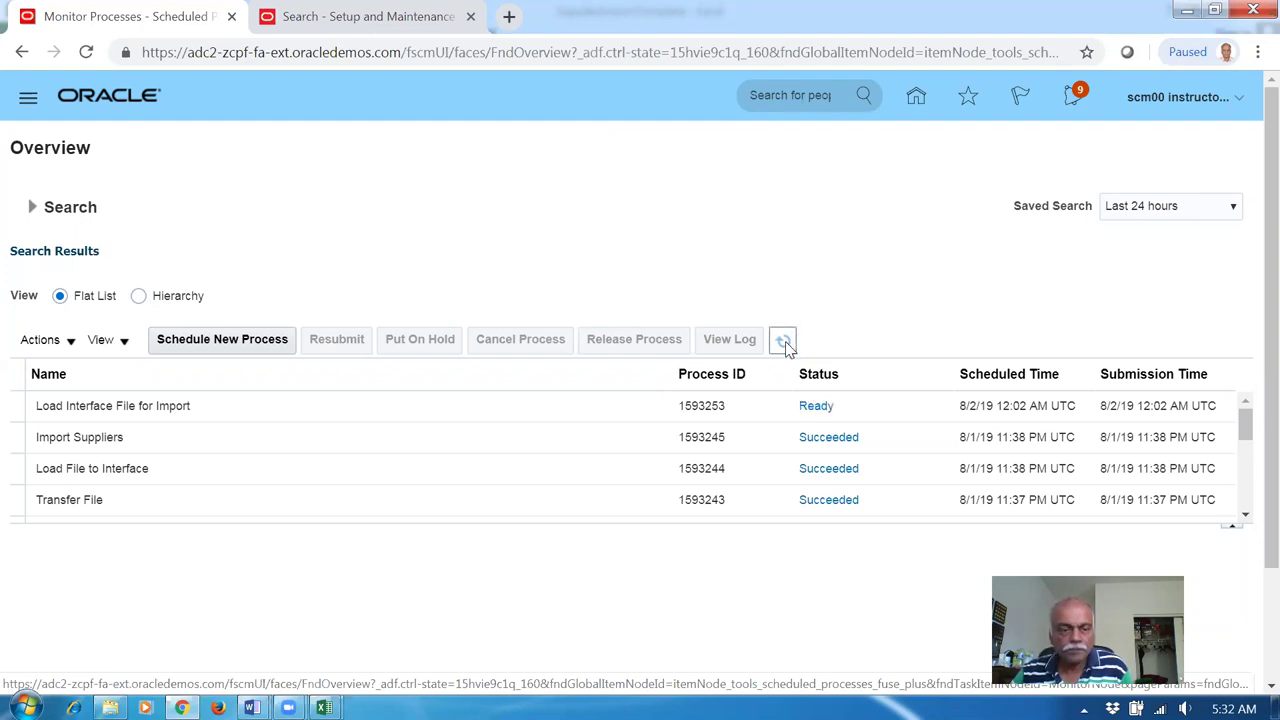
click(785, 341)
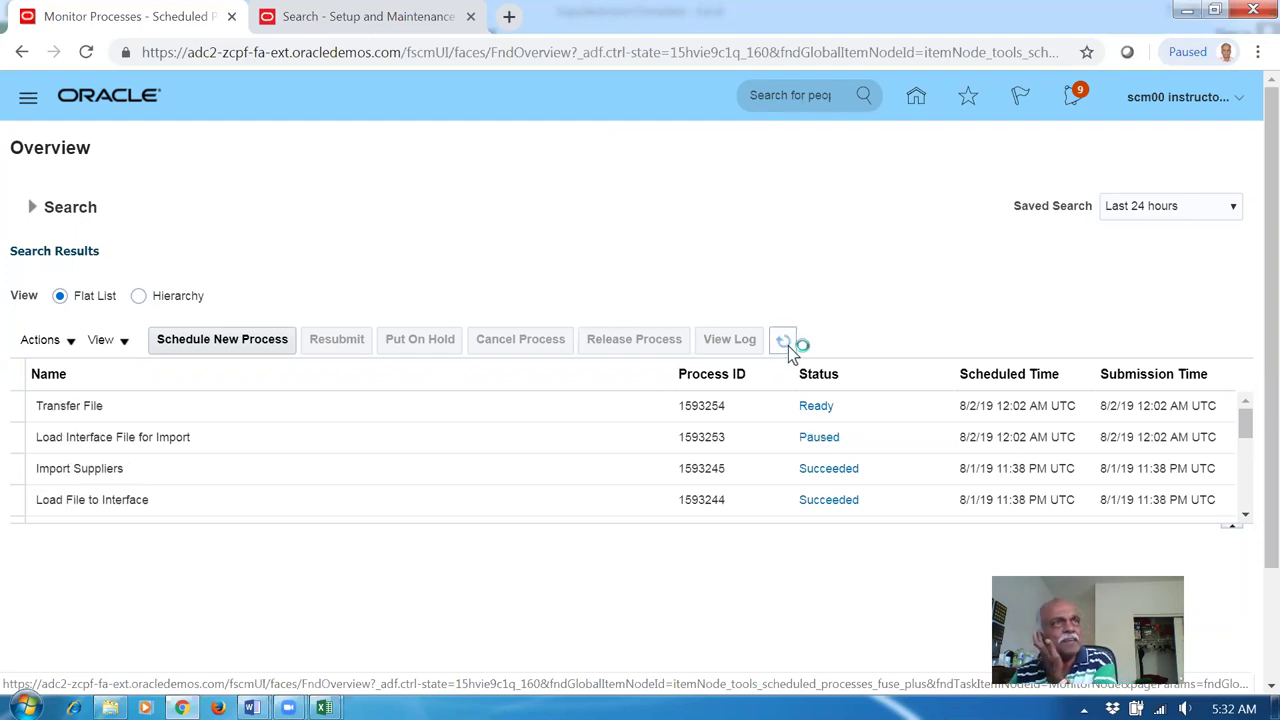
click(786, 342)
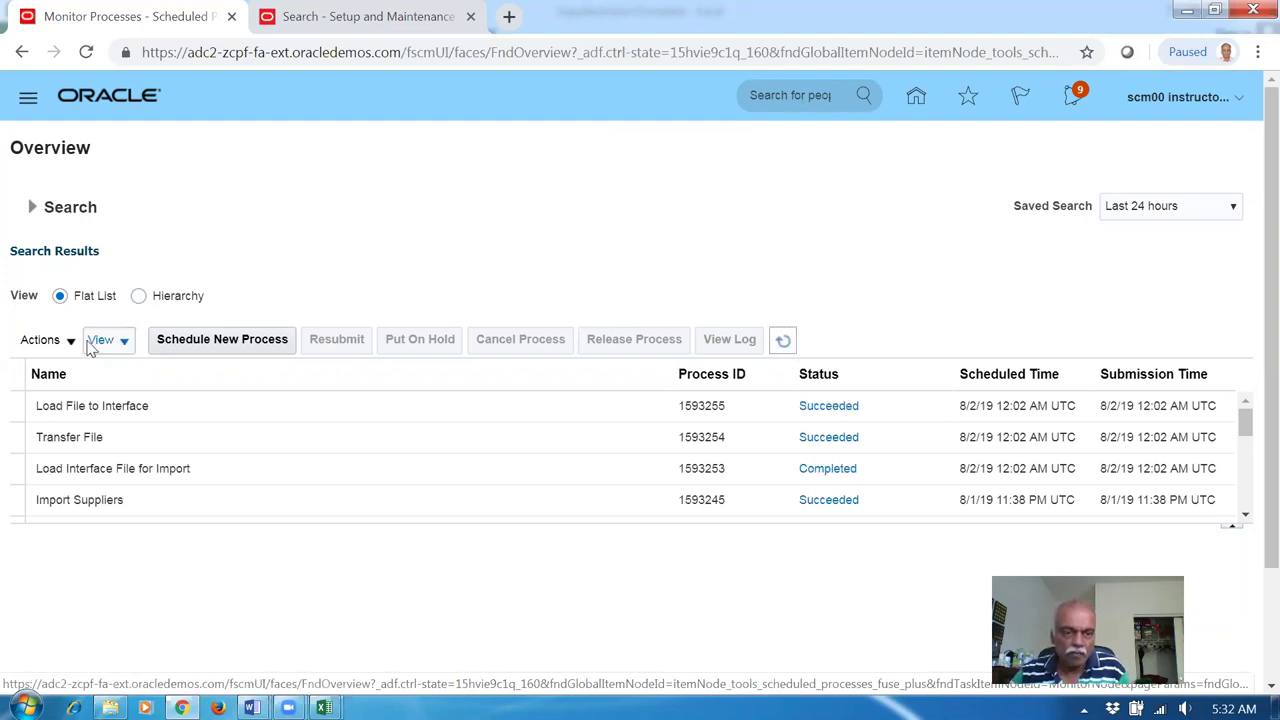
click(203, 341)
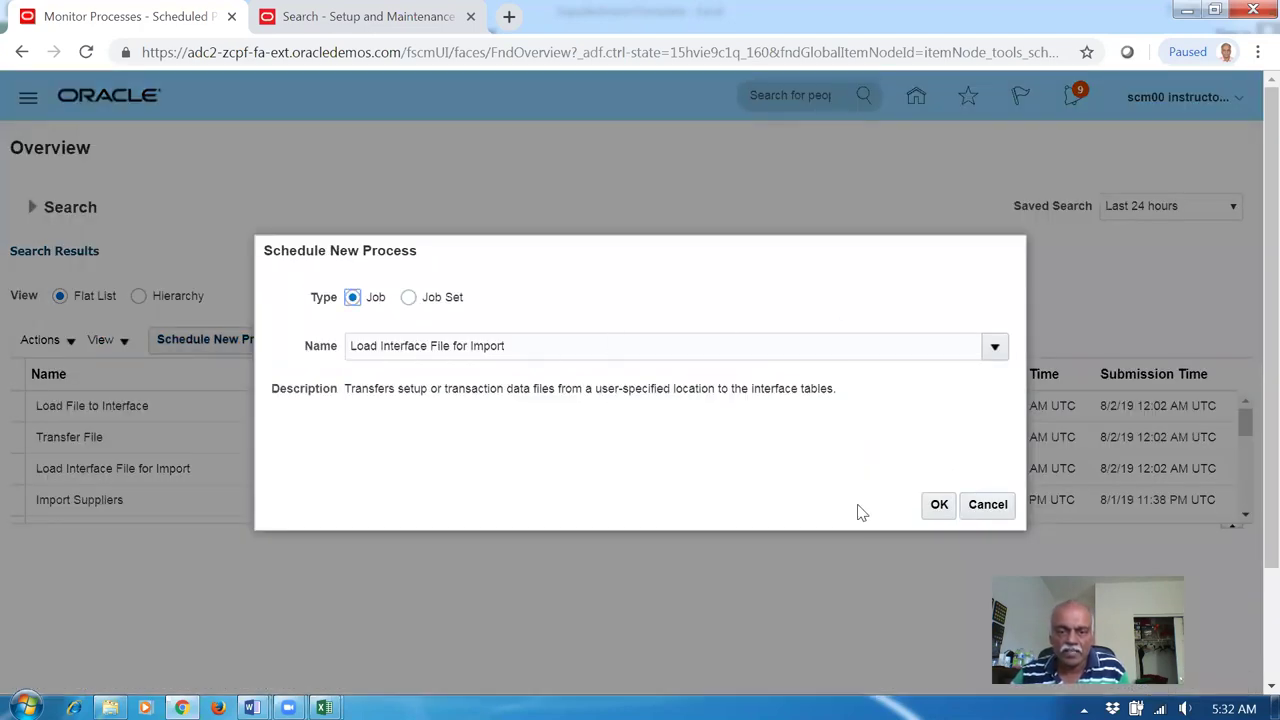
click(940, 506)
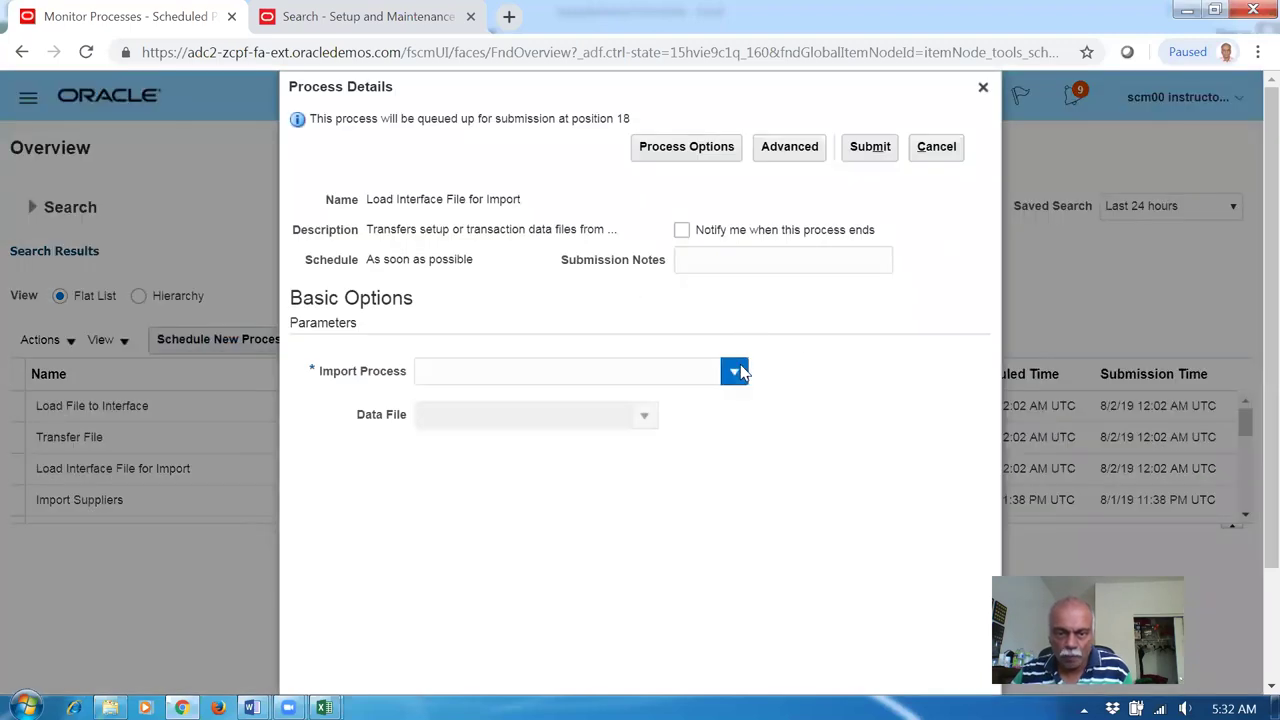
Set the import process to Import Supplier Contacts and upload a01_Contact.zip as the data file
click(736, 372)
drag(907, 428, 913, 569)
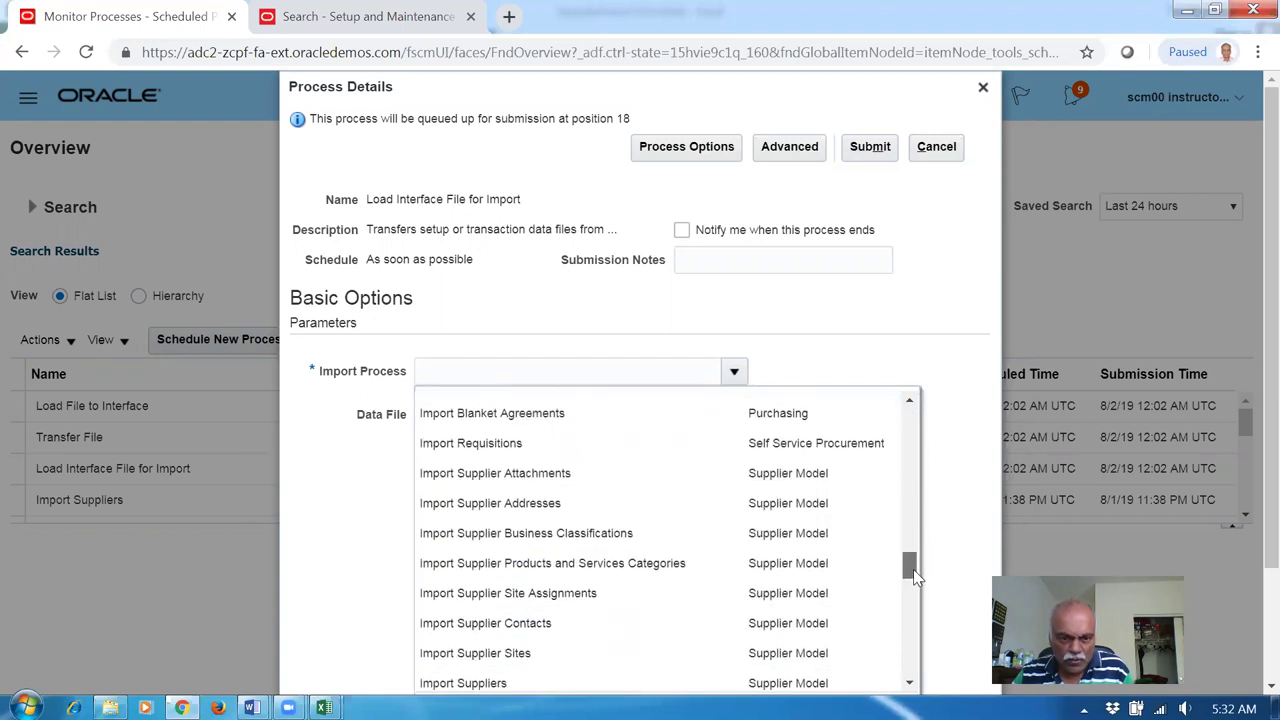
click(606, 621)
click(644, 415)
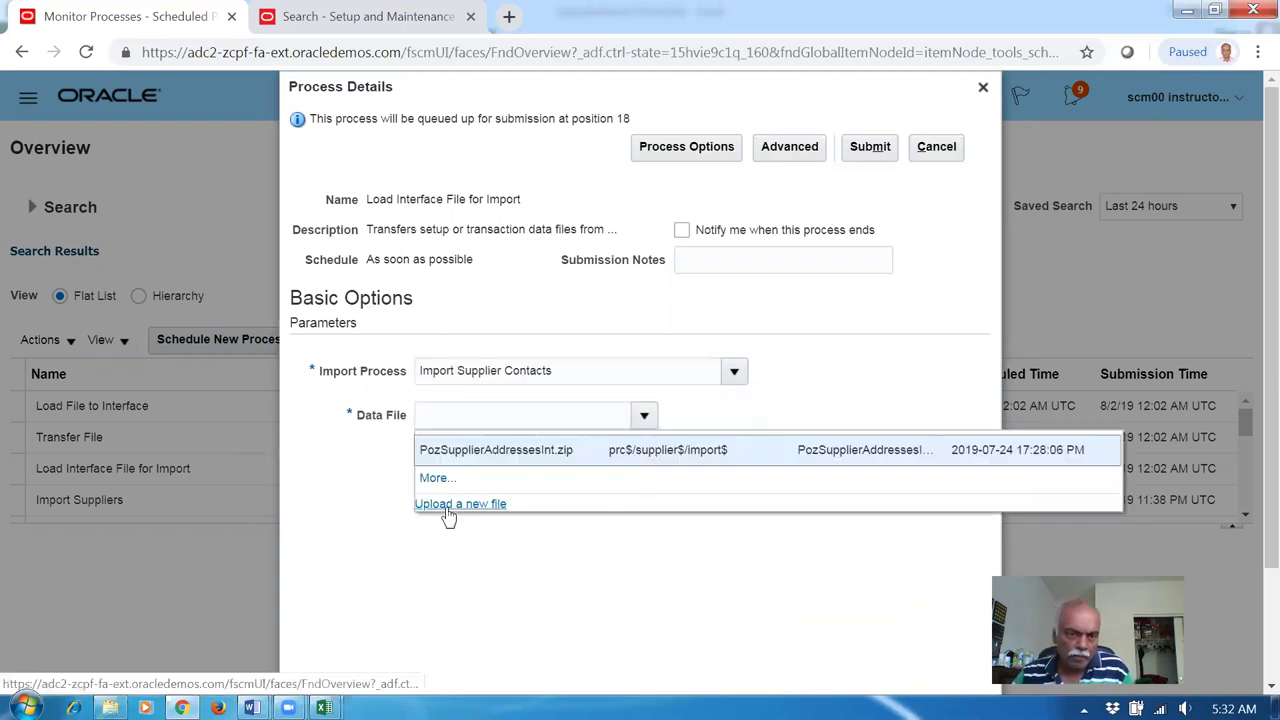
click(446, 508)
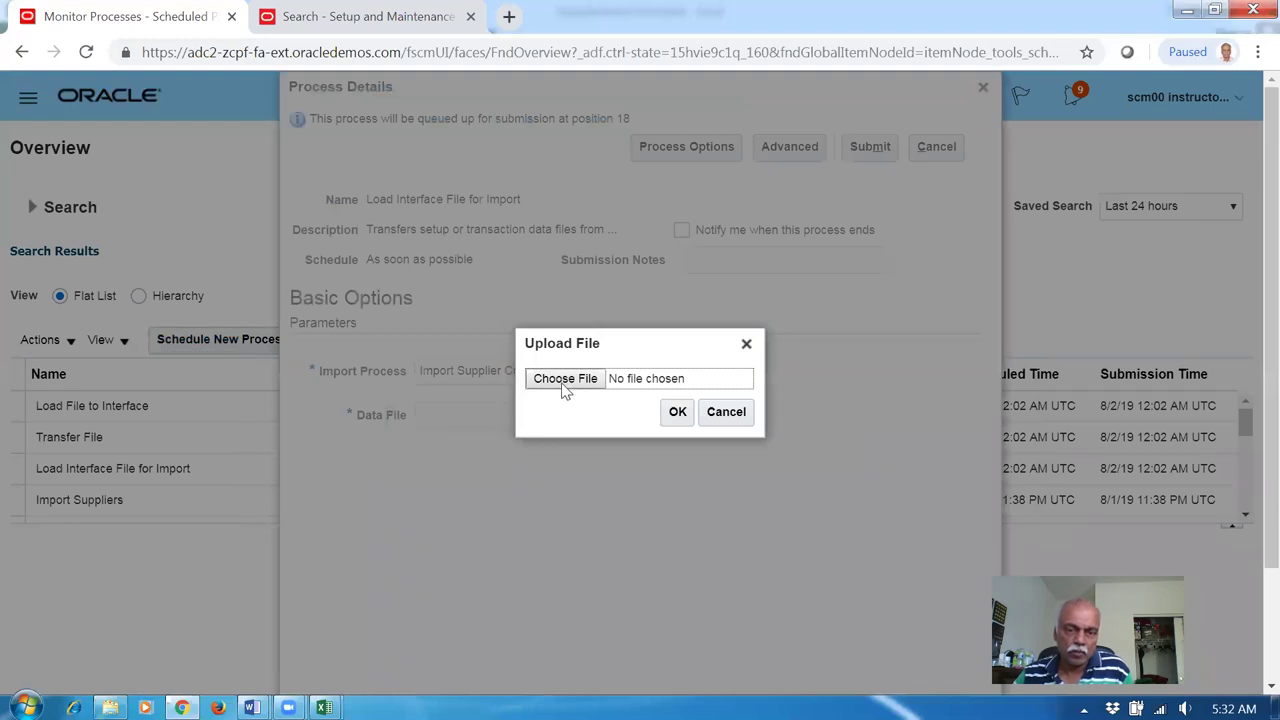
click(563, 382)
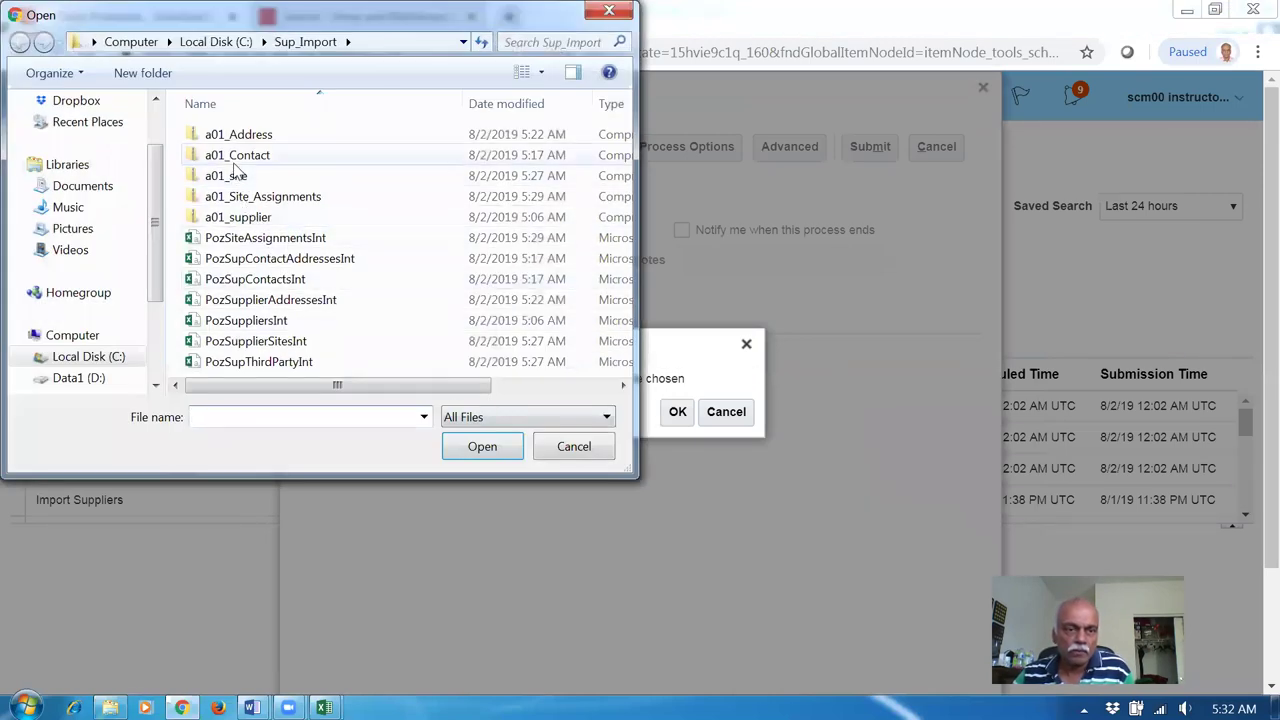
click(245, 155)
click(484, 450)
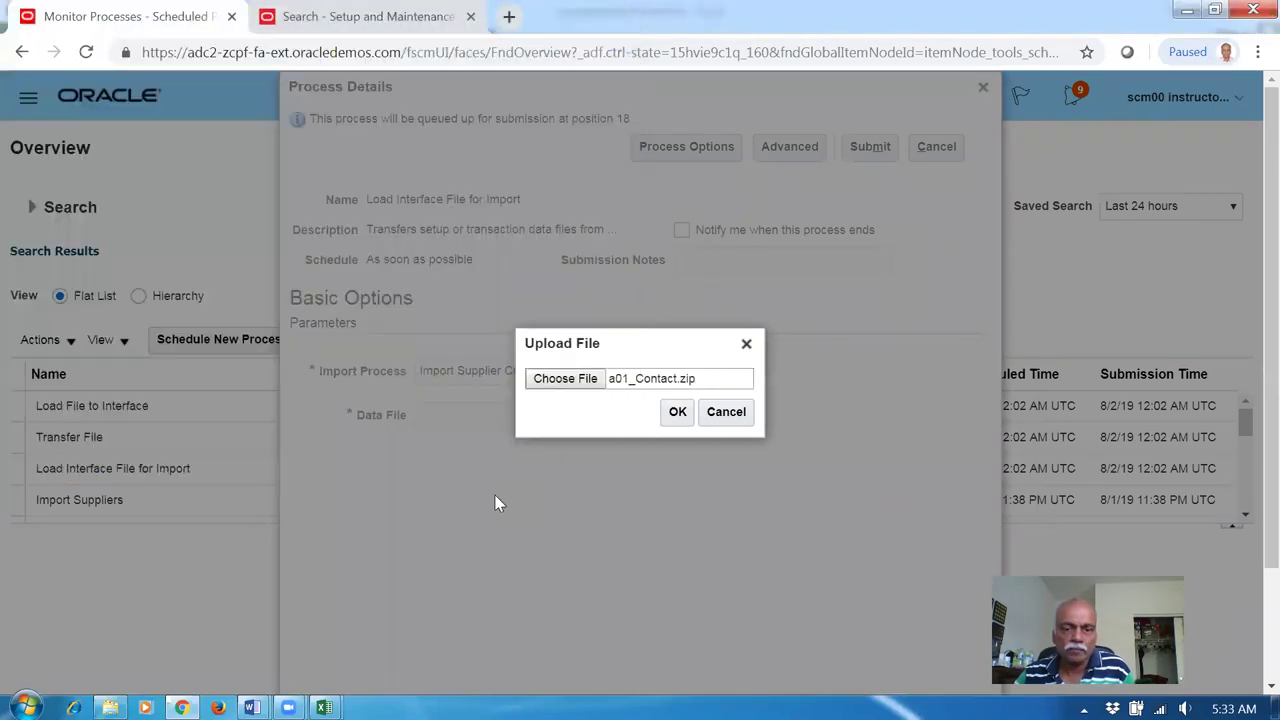
click(677, 411)
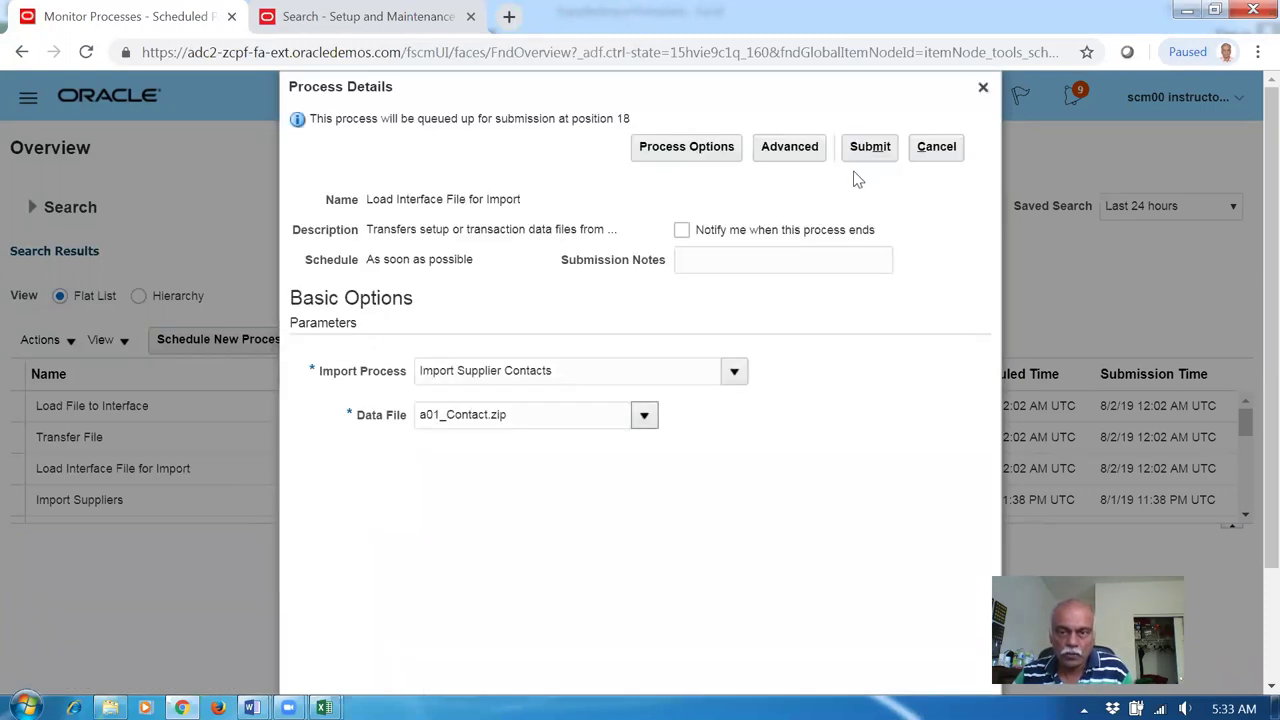
Submit the contacts load as process 1593256, refresh, and schedule another Load Interface File for Import
click(866, 150)
click(865, 284)
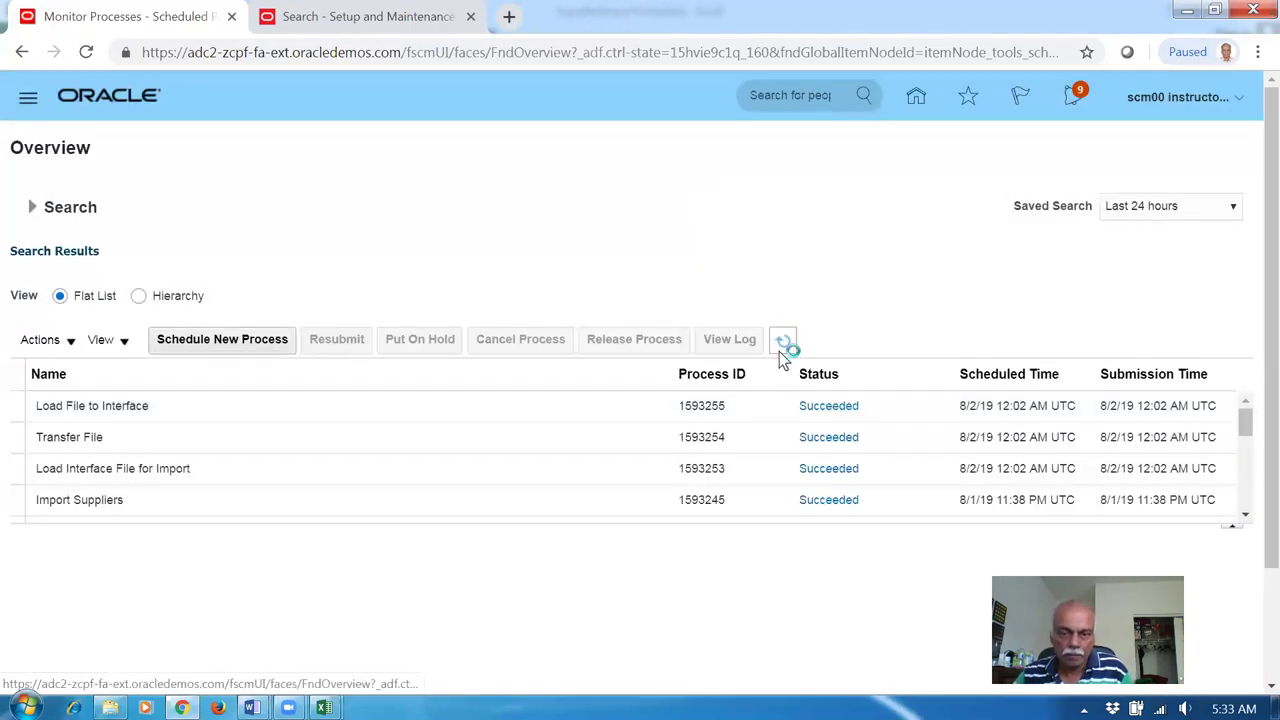
click(783, 341)
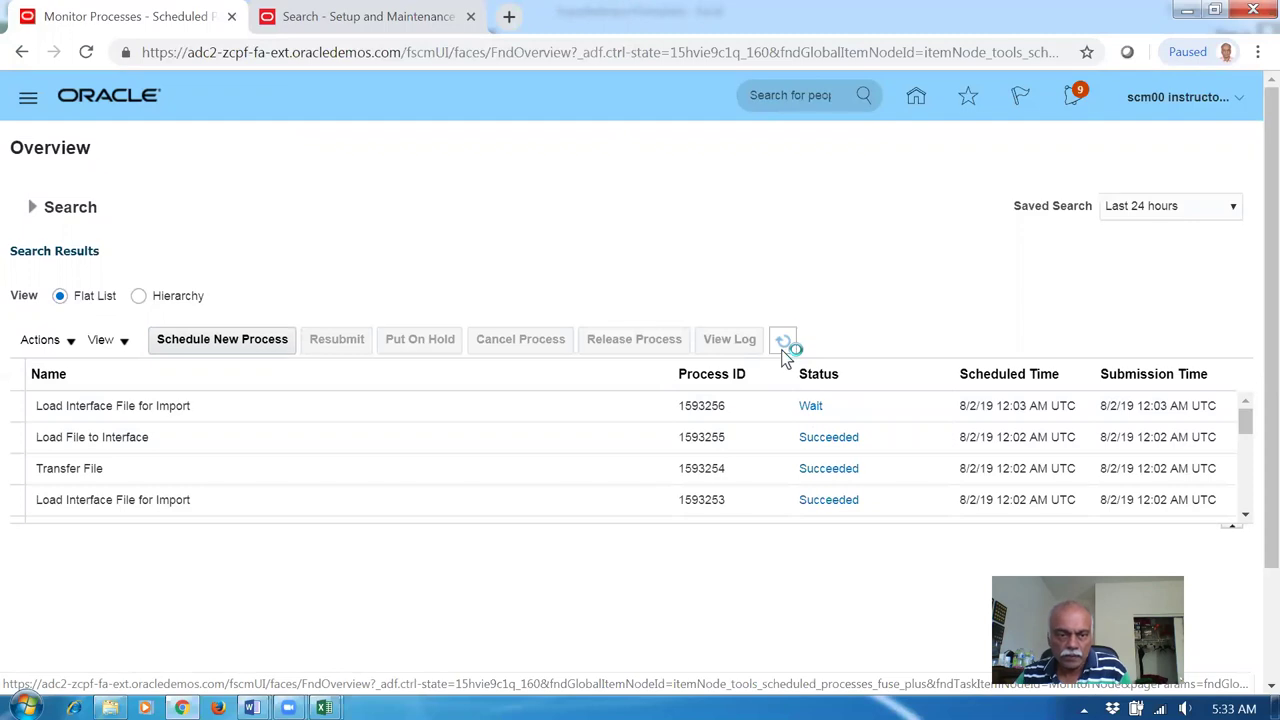
click(232, 342)
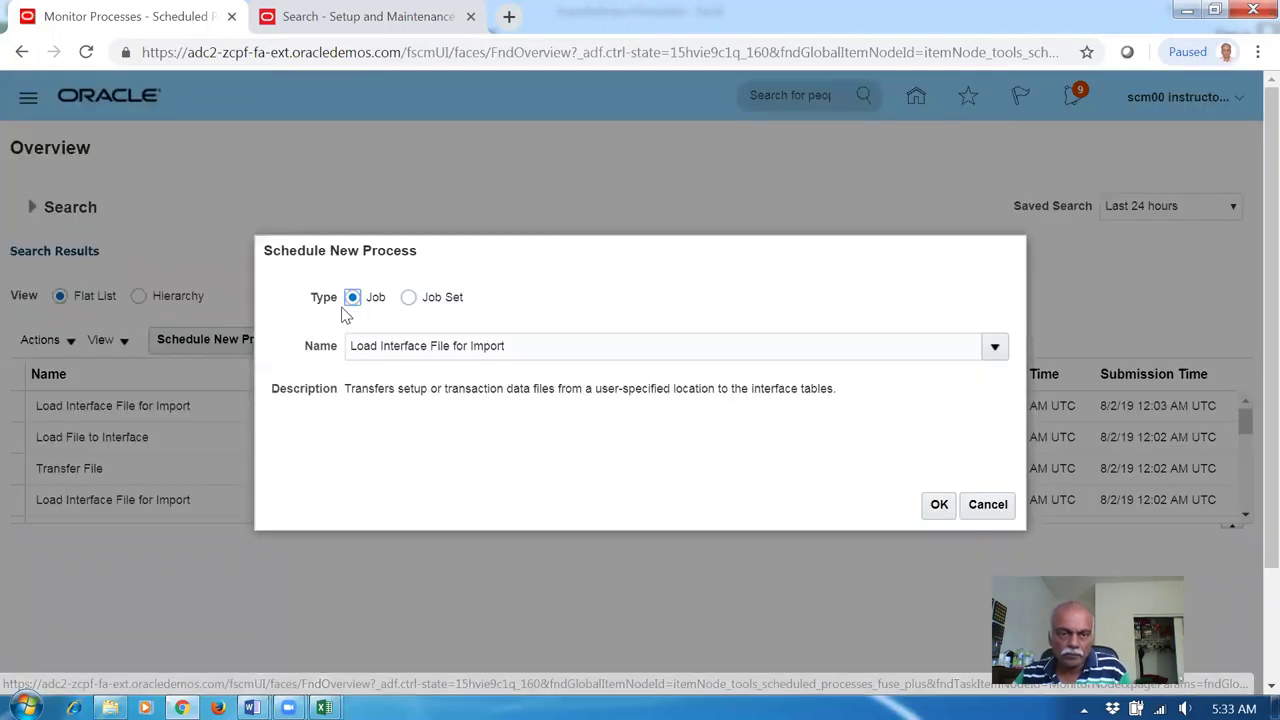
click(939, 505)
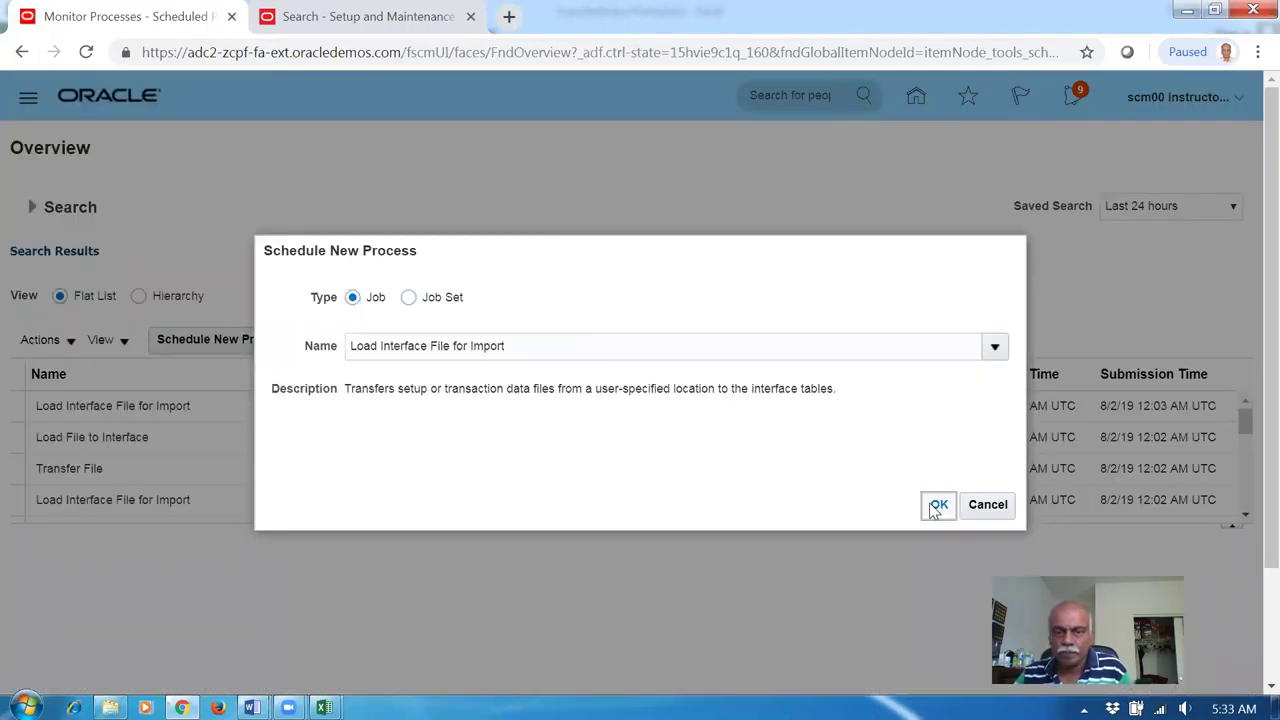
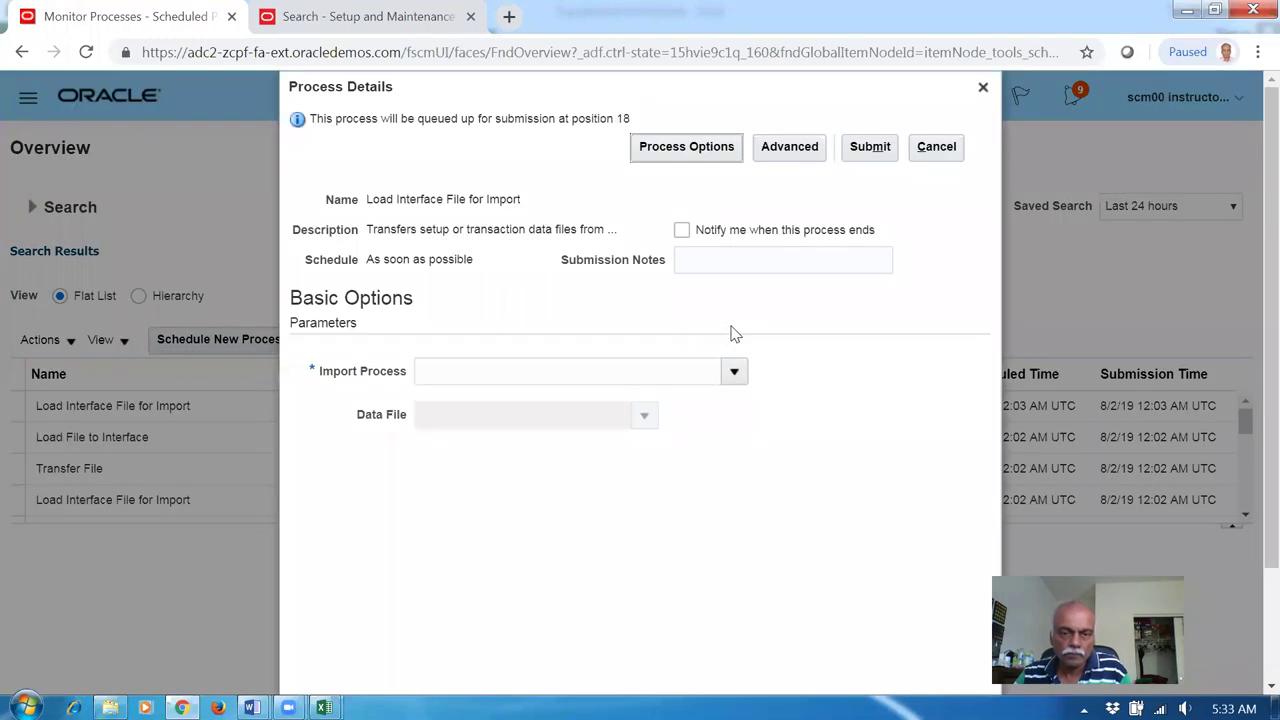
Select Import Supplier Sites and upload a01_site.zip as the data file
click(738, 370)
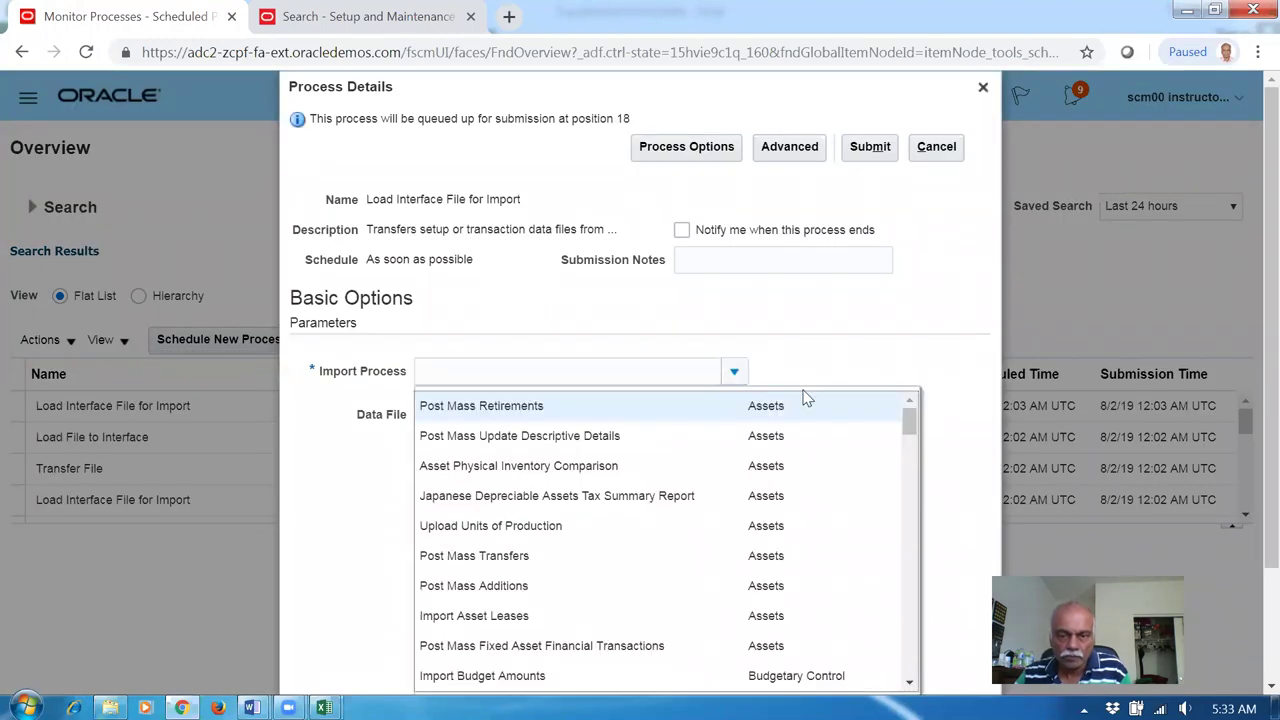
drag(911, 428, 914, 563)
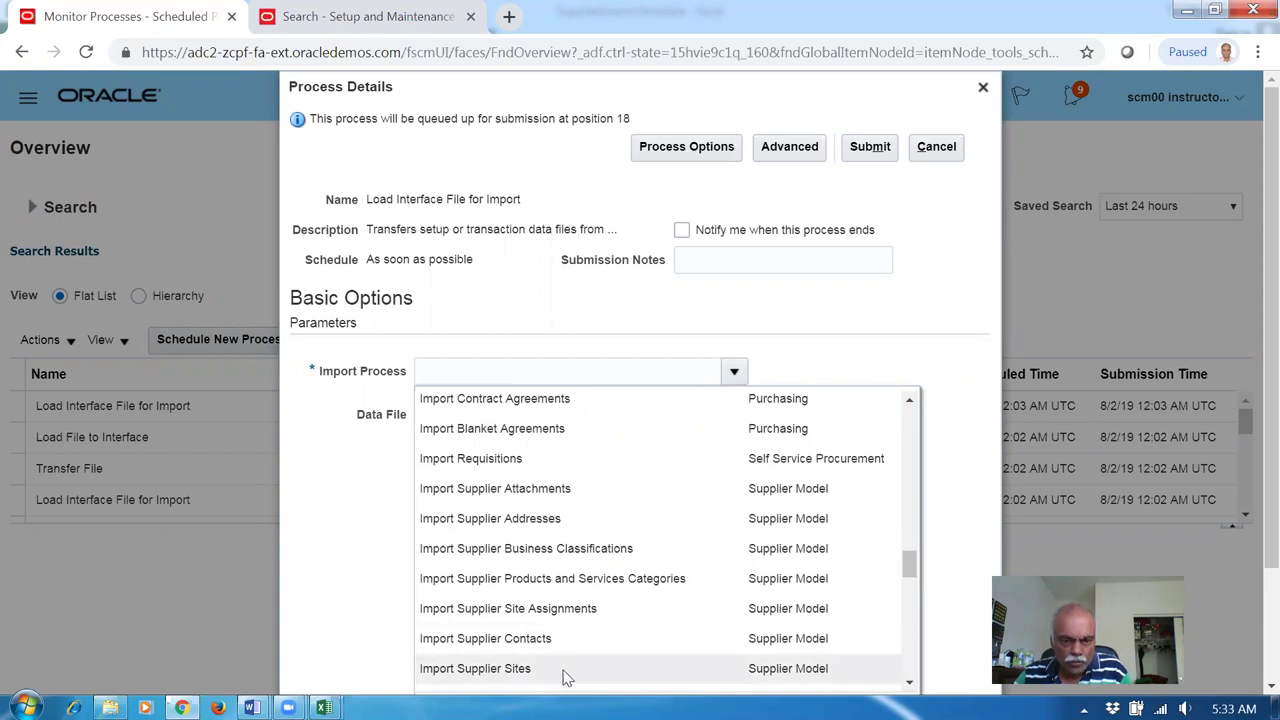
click(566, 672)
click(642, 416)
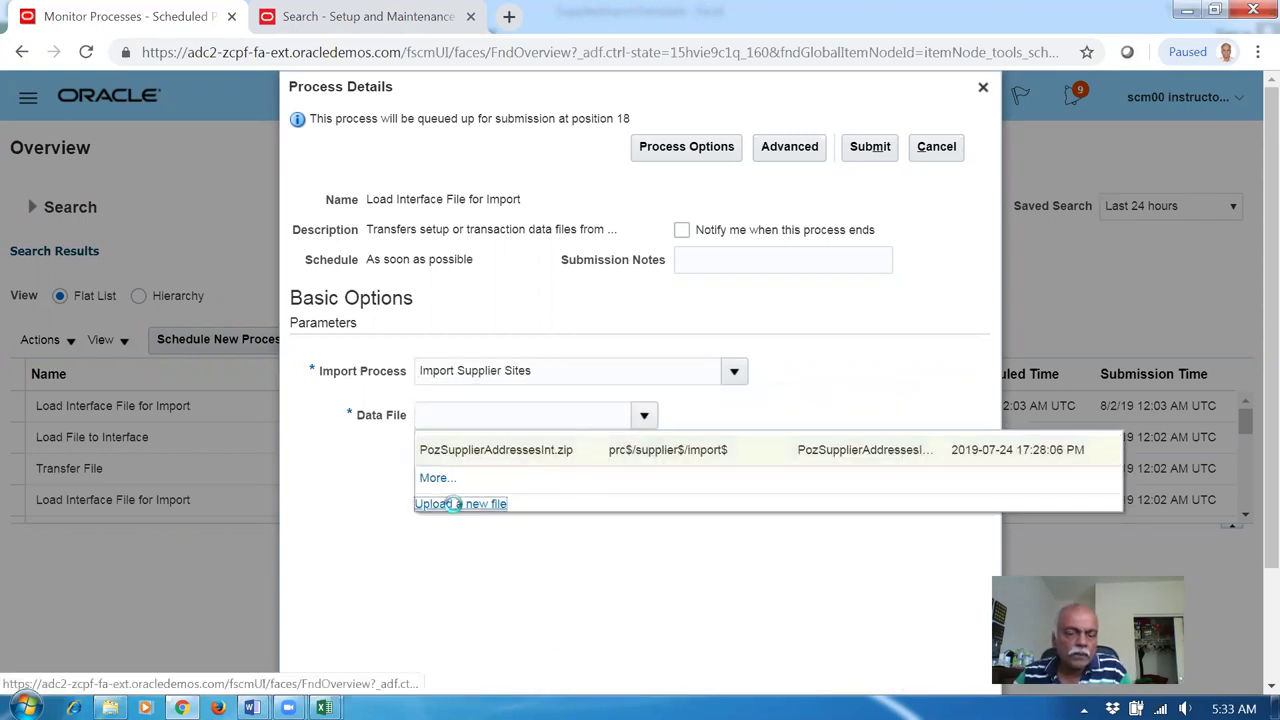
click(455, 503)
click(560, 393)
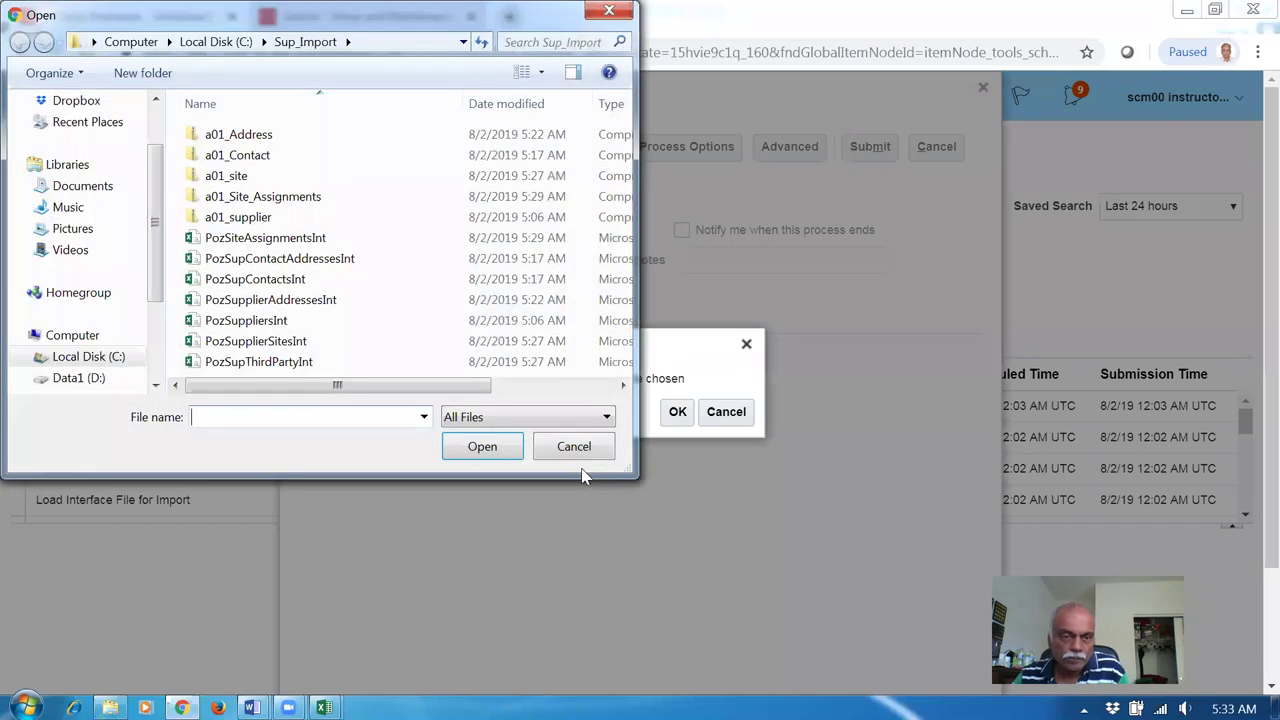
click(226, 175)
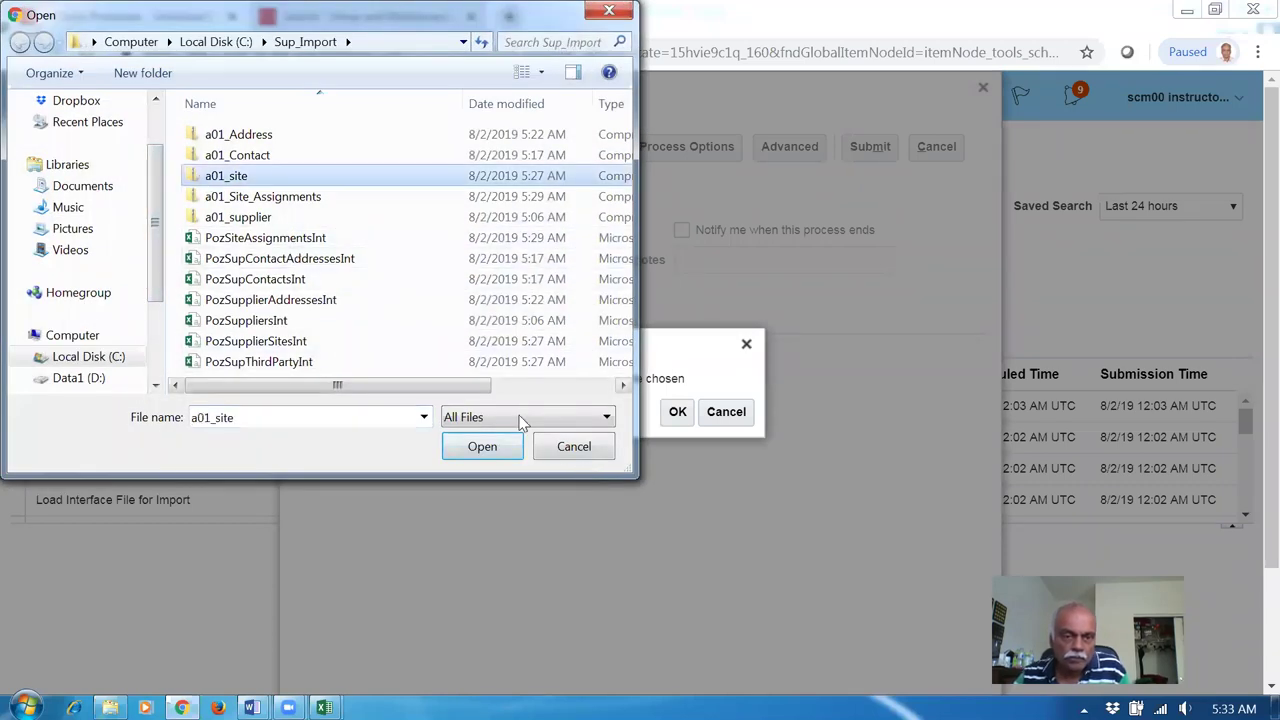
click(500, 446)
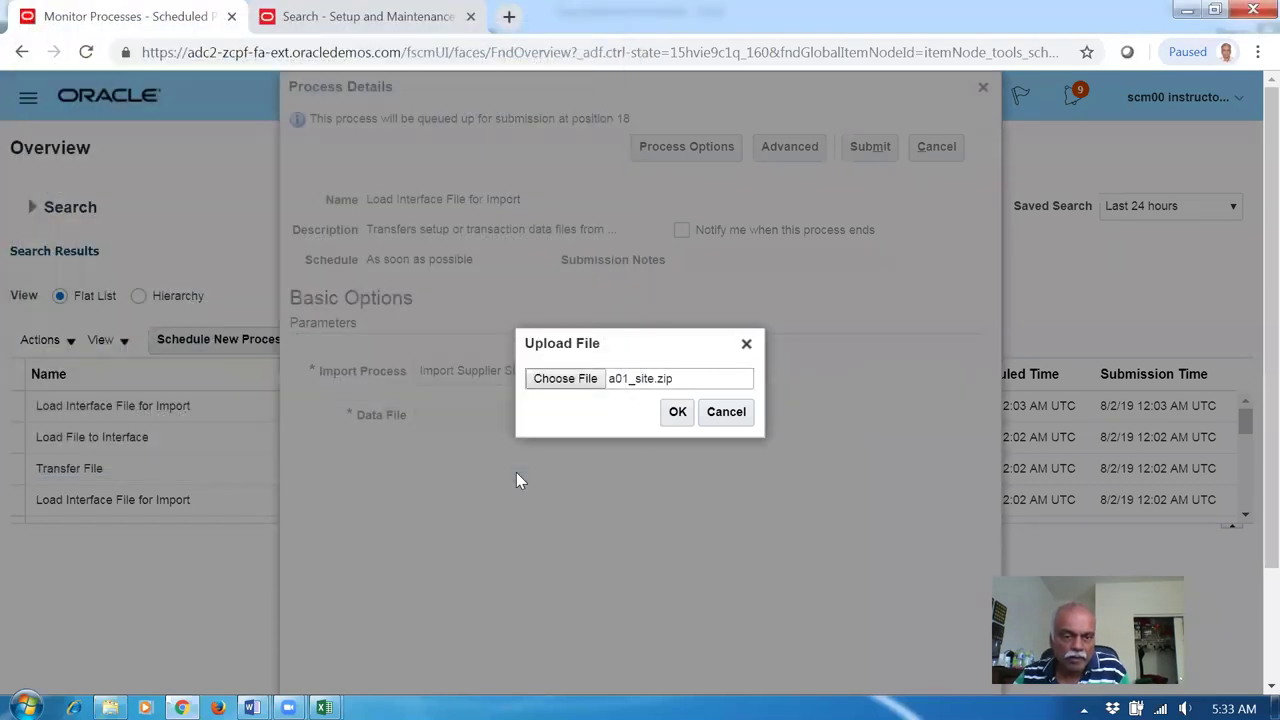
click(675, 413)
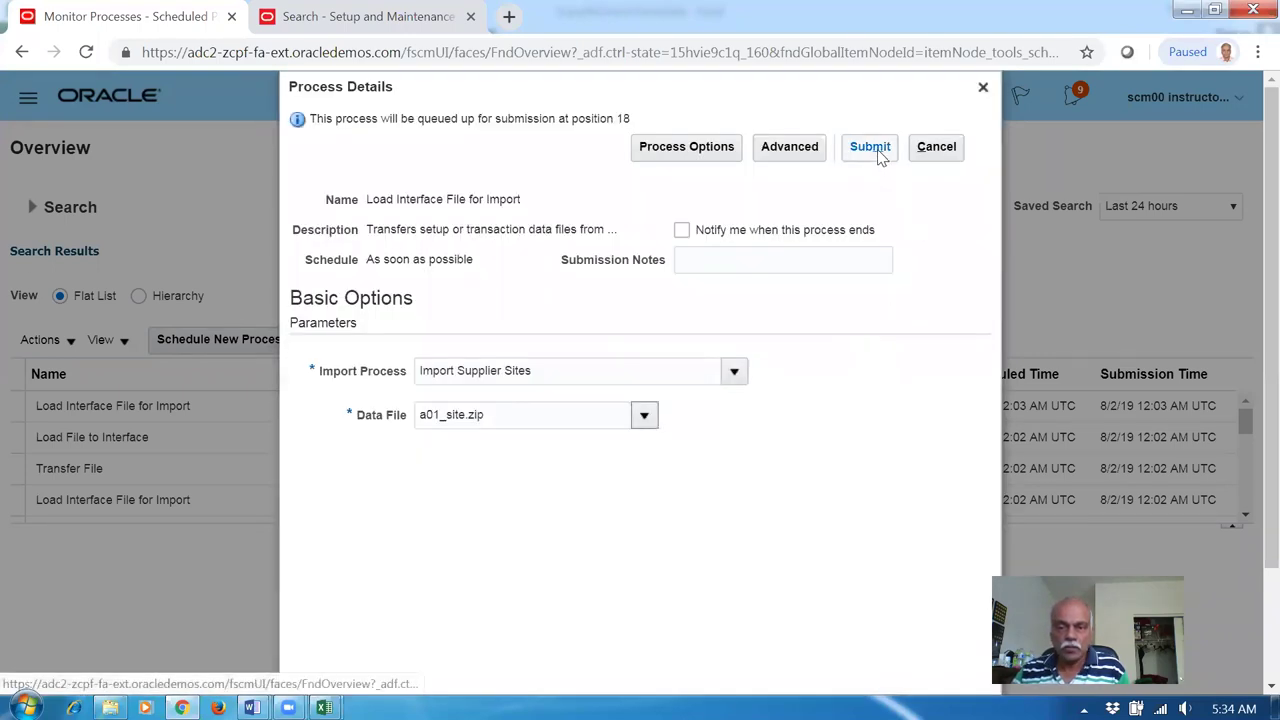
Submit the load process, dismiss the confirmation and refresh the process list
click(872, 148)
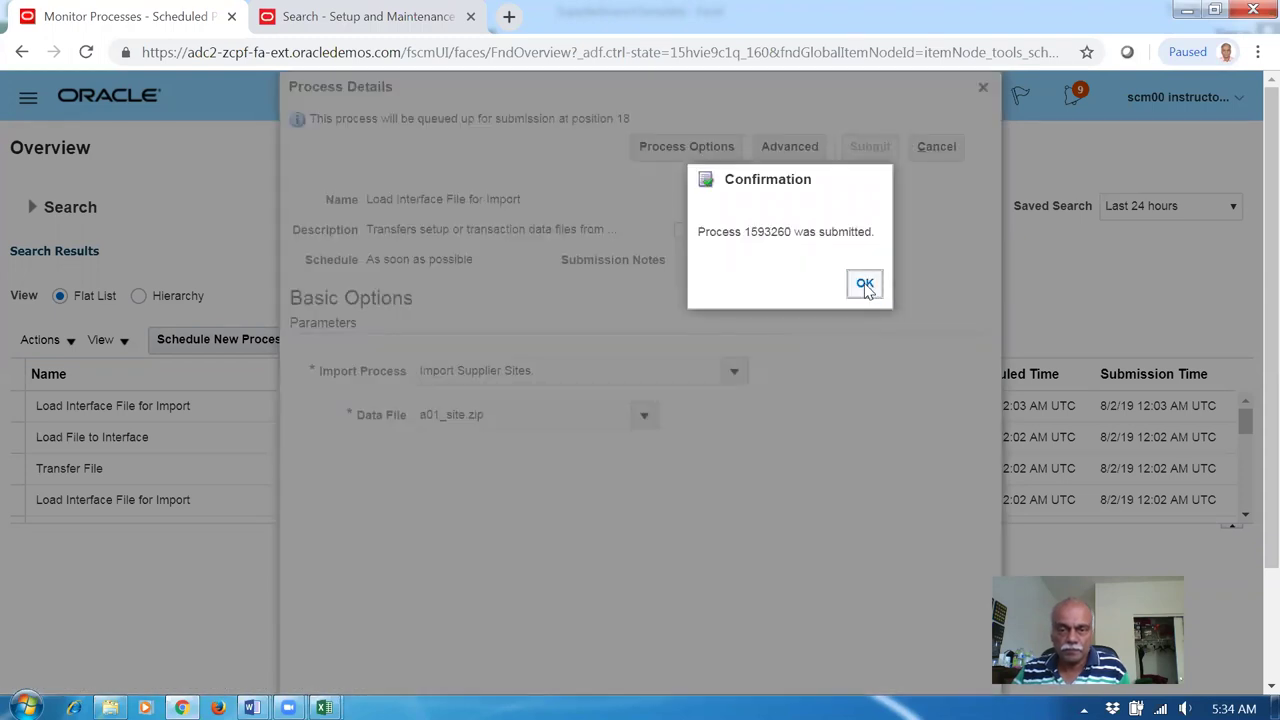
click(869, 290)
click(783, 340)
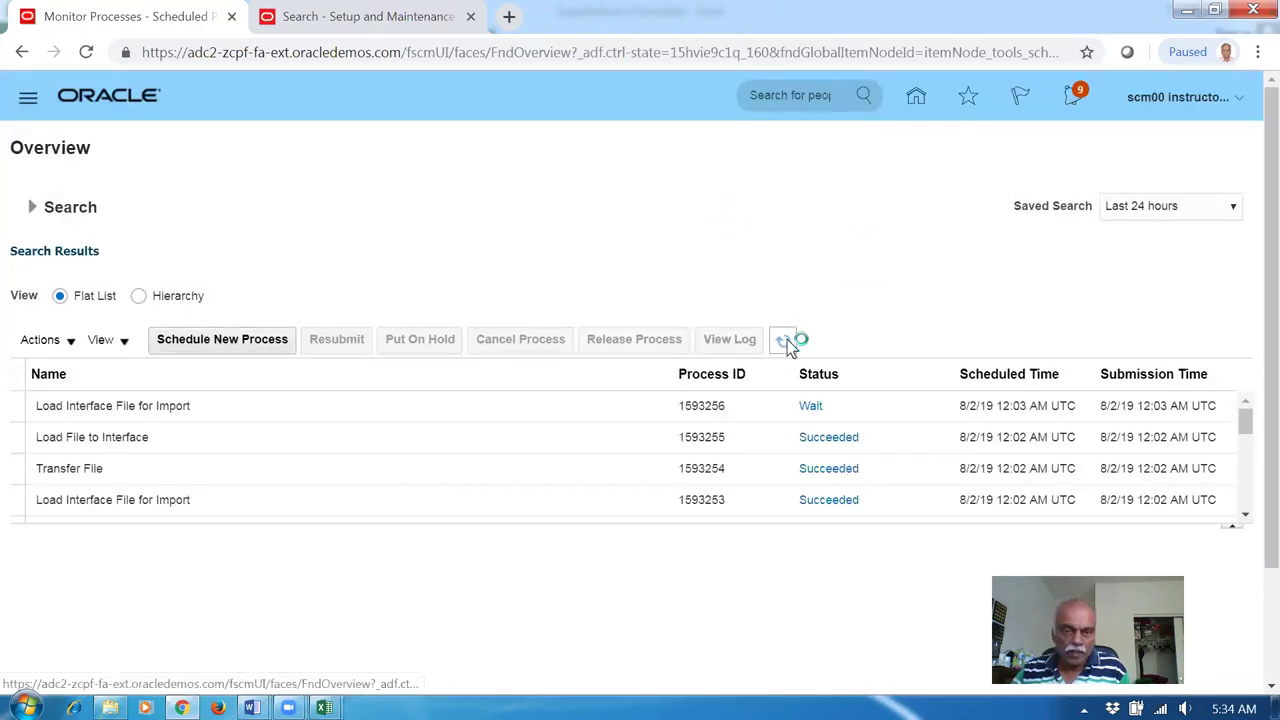
Schedule a new Load Interface File for Import run for Import Supplier Site Assignments
click(784, 340)
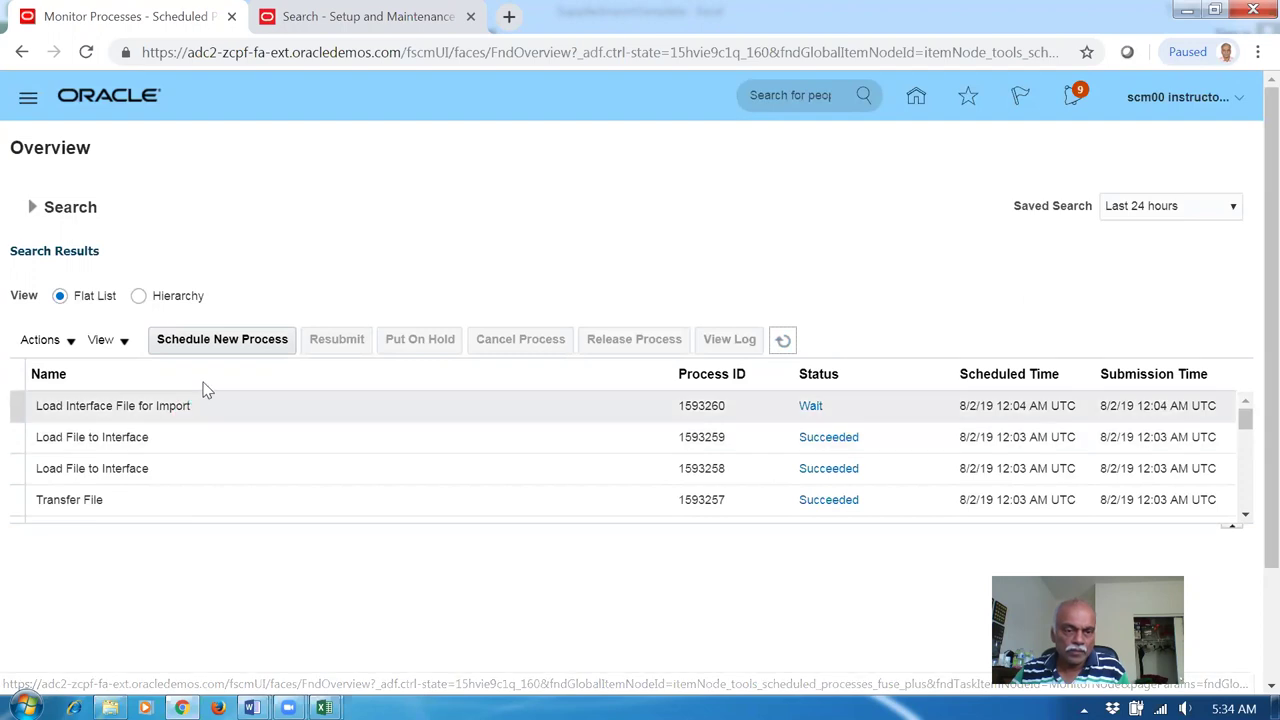
click(206, 343)
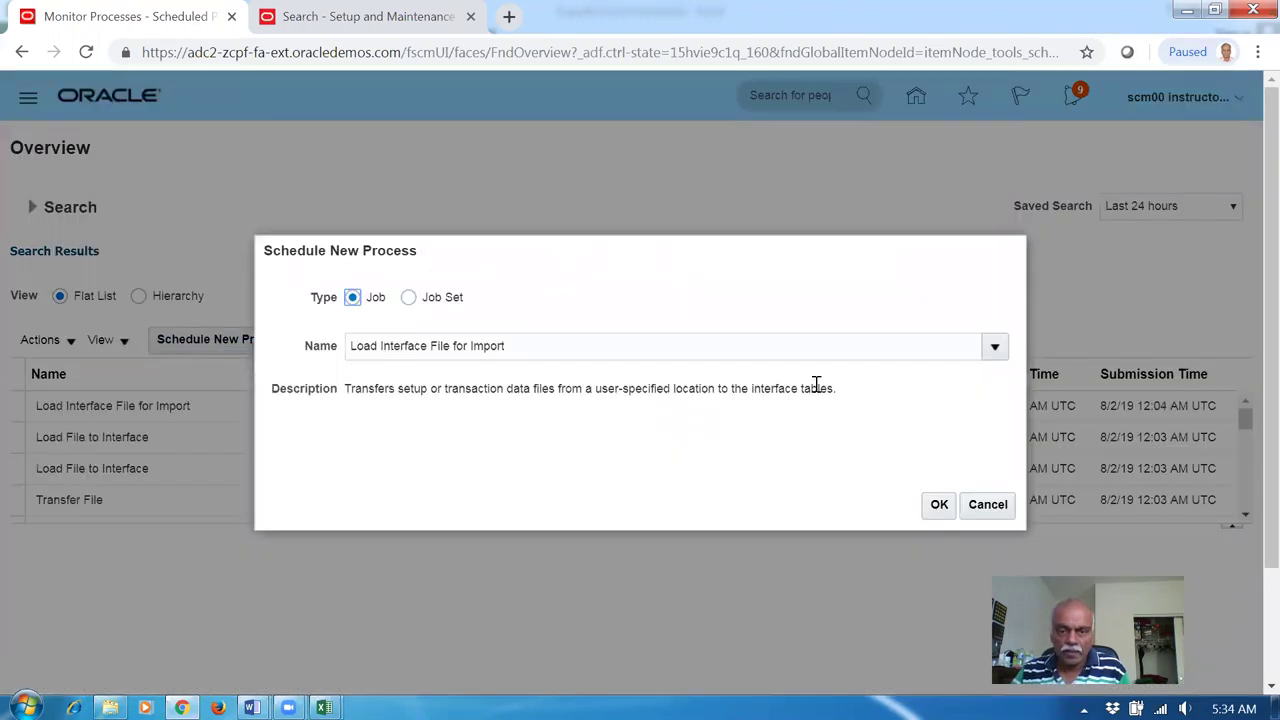
click(935, 505)
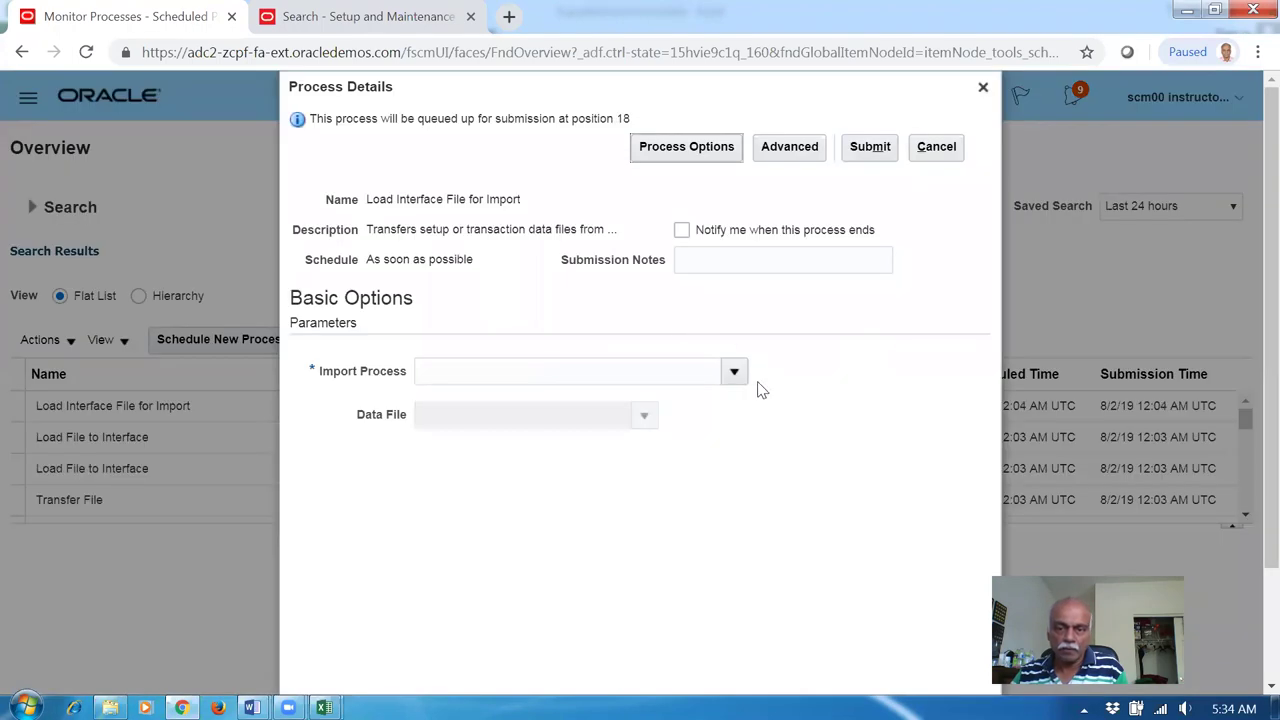
click(736, 373)
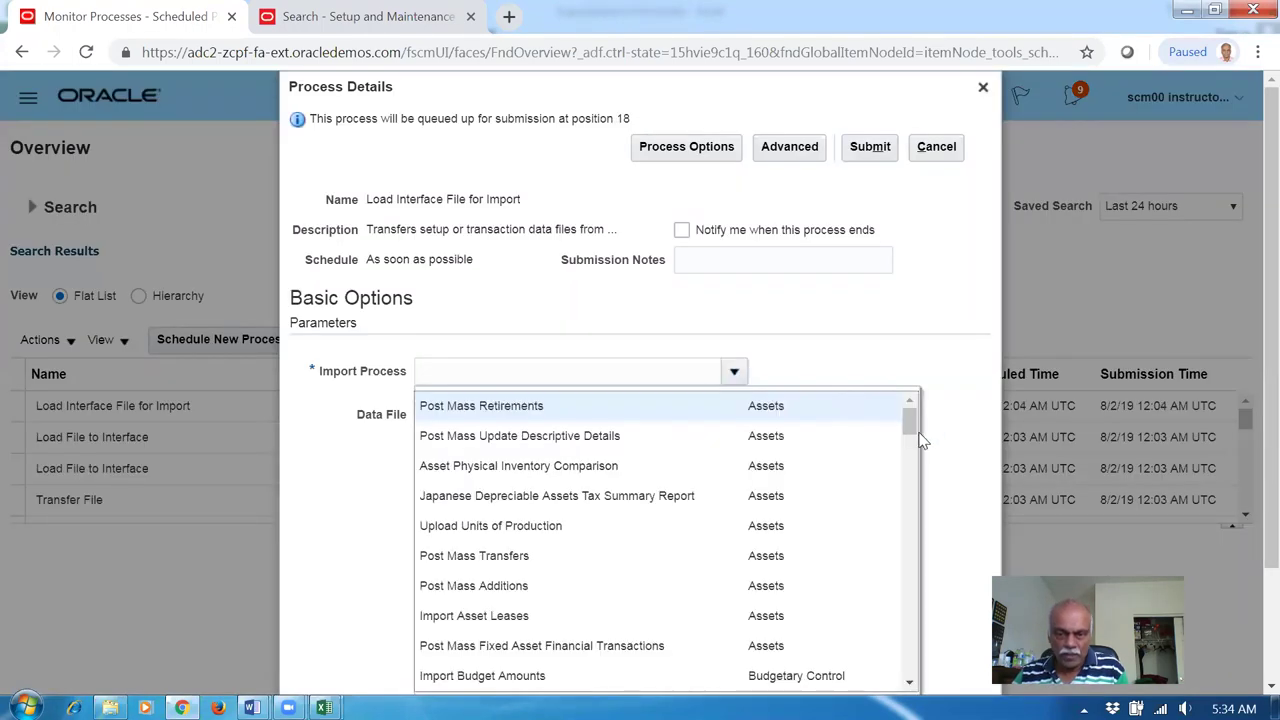
drag(912, 421, 930, 568)
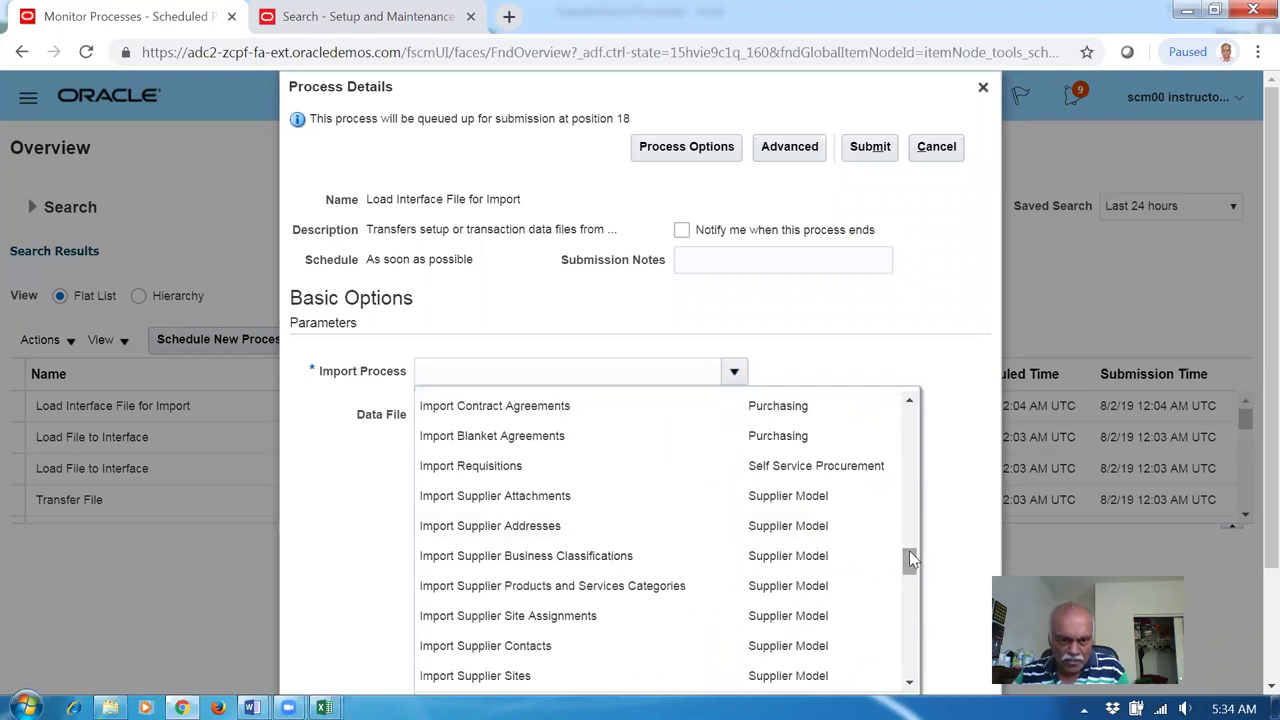
click(580, 616)
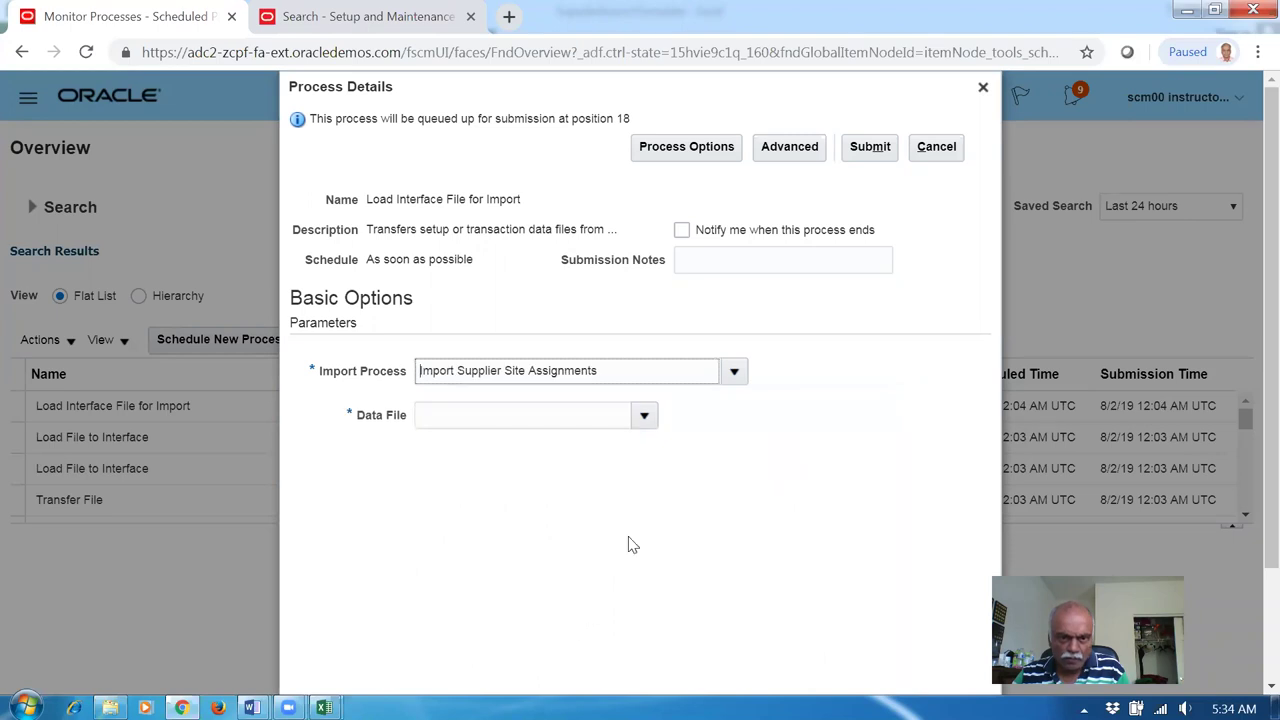
Upload a01_Site_Assignments.zip as the data file
click(644, 415)
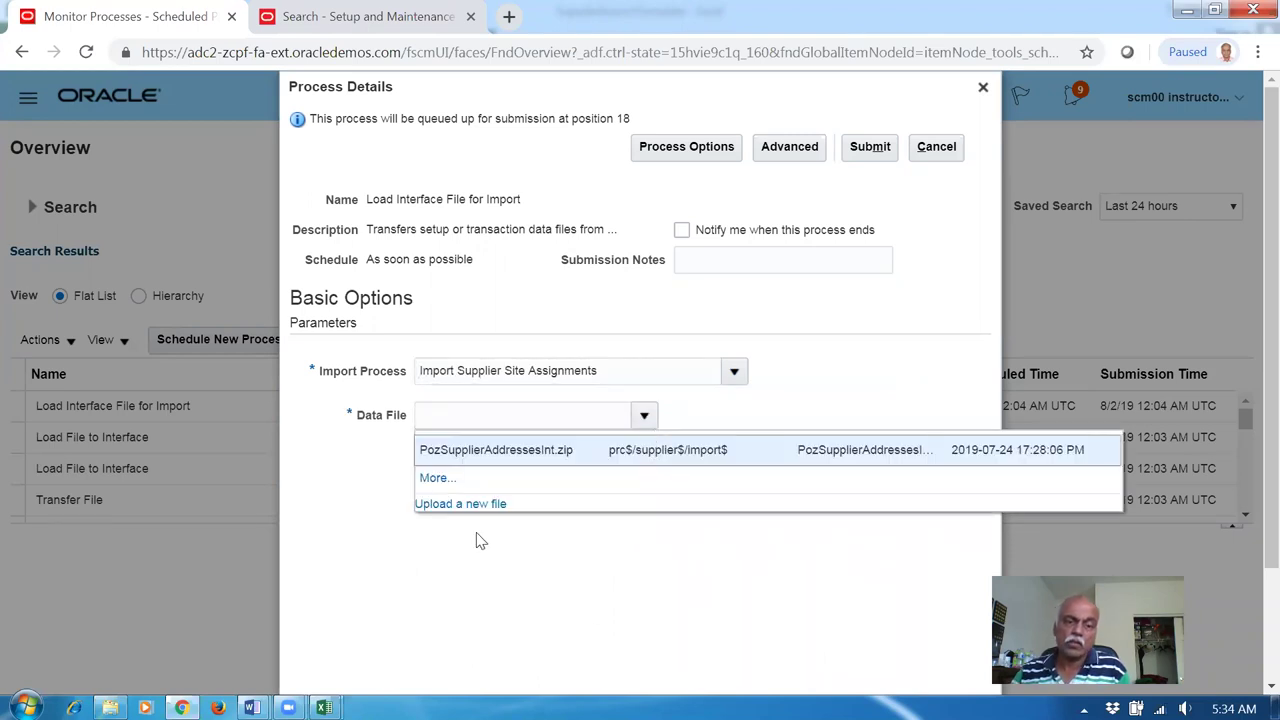
click(466, 505)
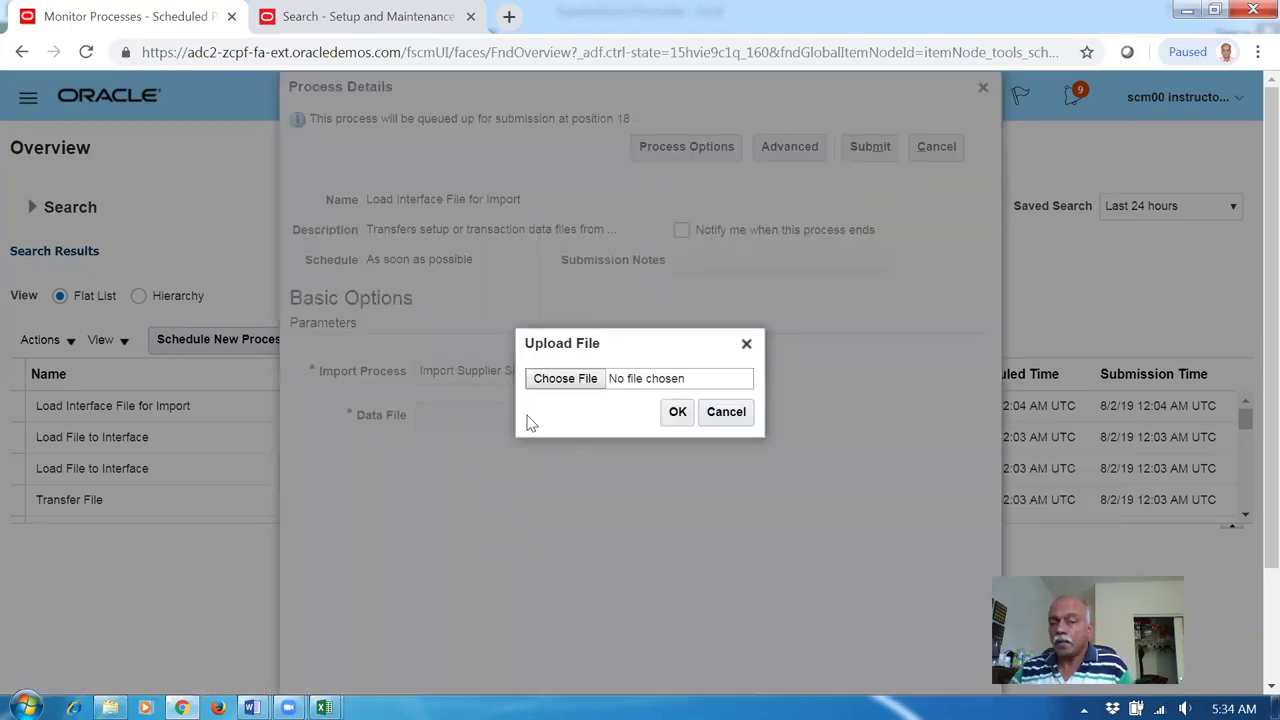
click(563, 382)
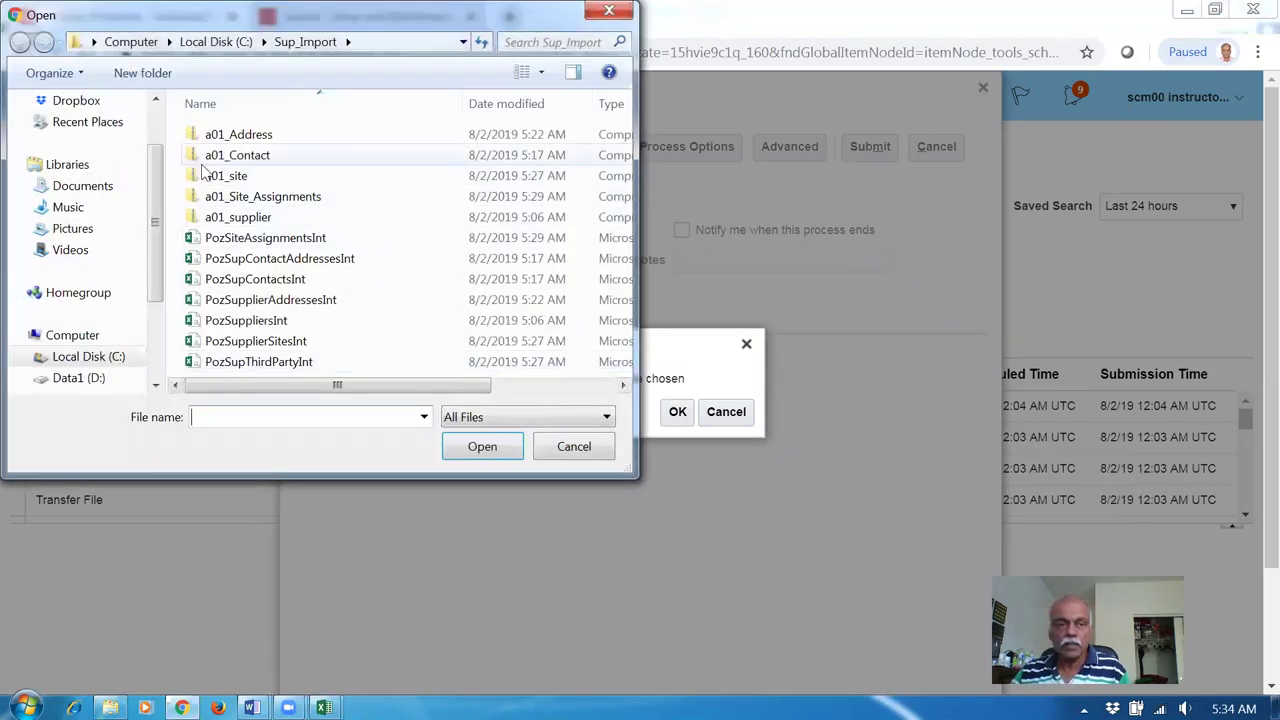
click(236, 198)
click(481, 450)
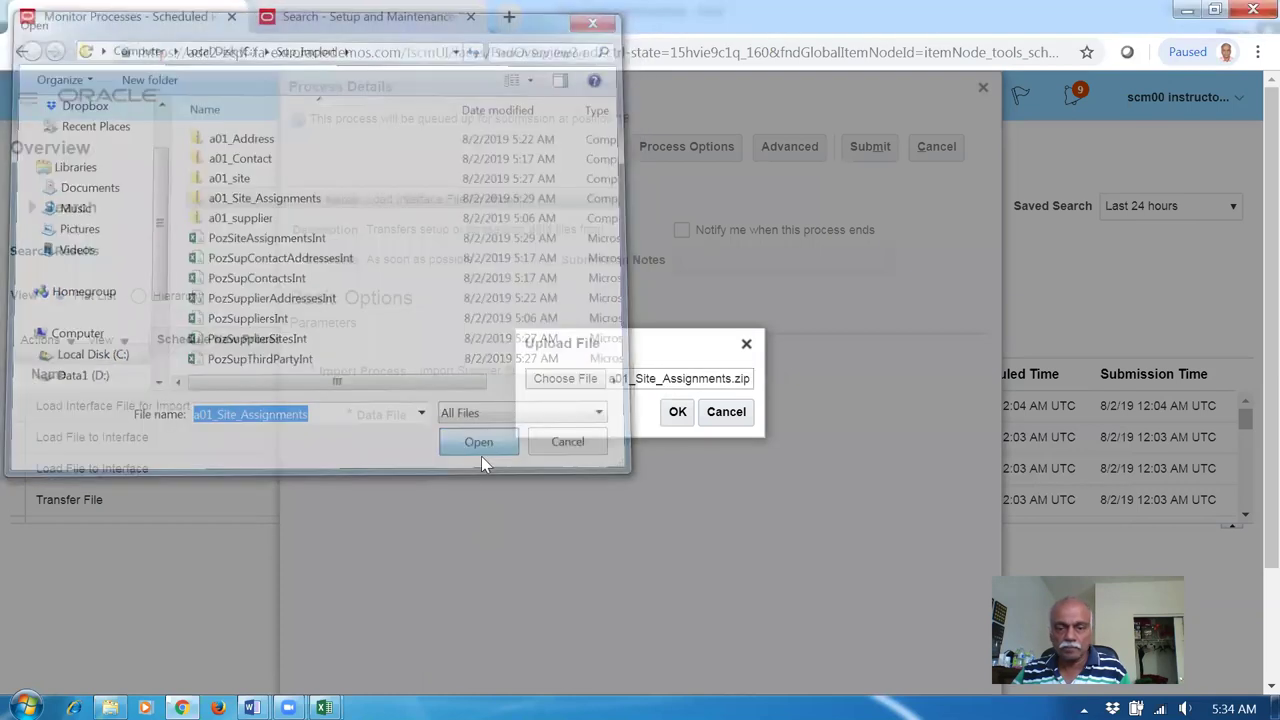
click(679, 414)
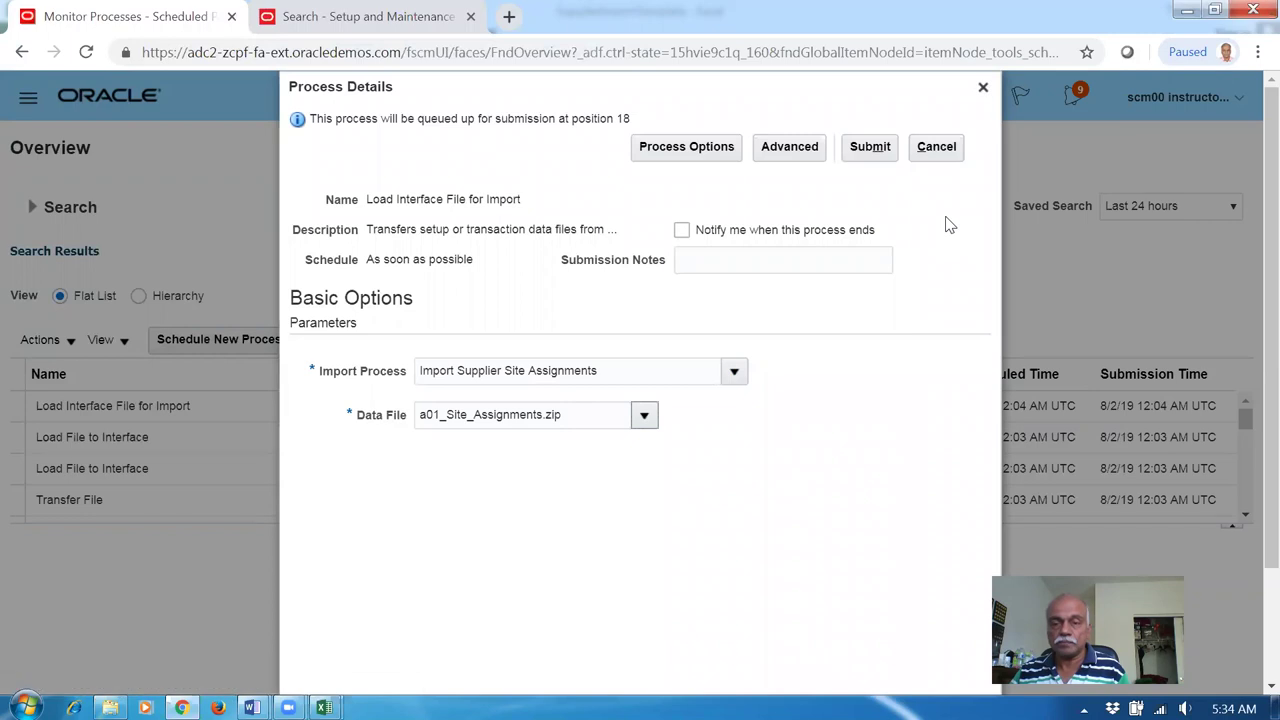
Submit the process, confirm, and refresh the enlarged process list
click(884, 148)
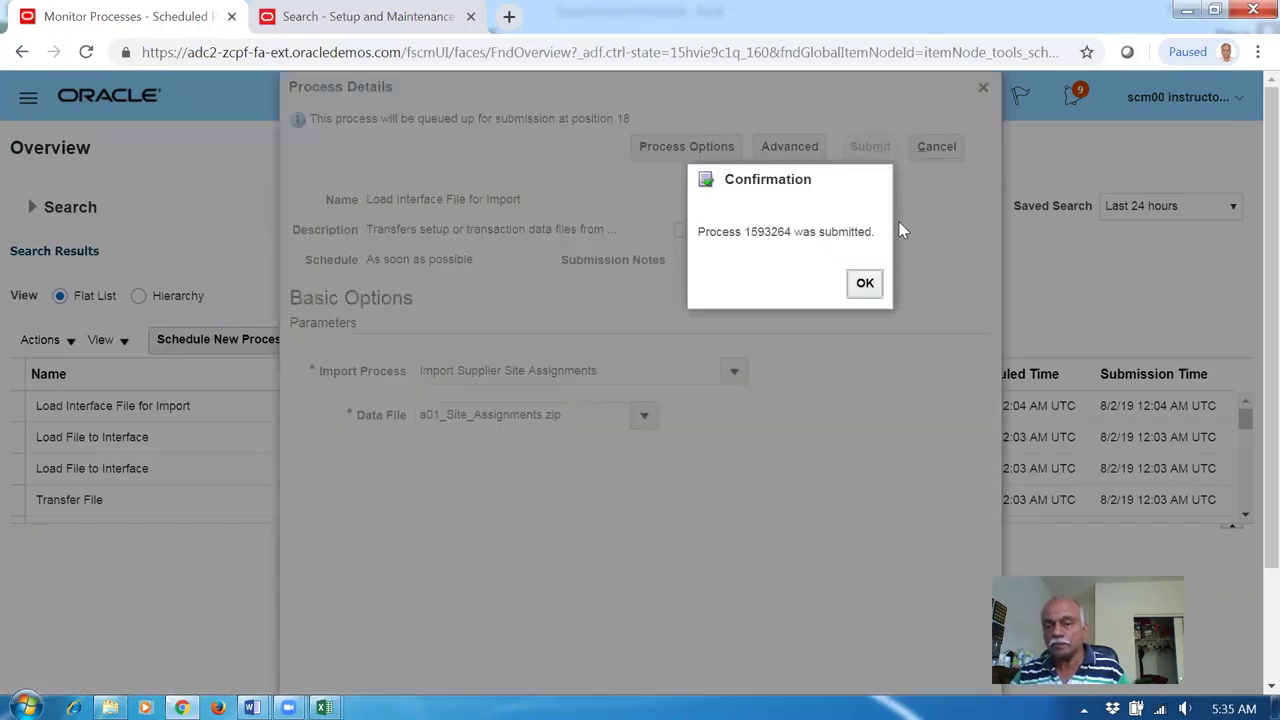
click(866, 282)
click(783, 340)
drag(503, 529, 517, 656)
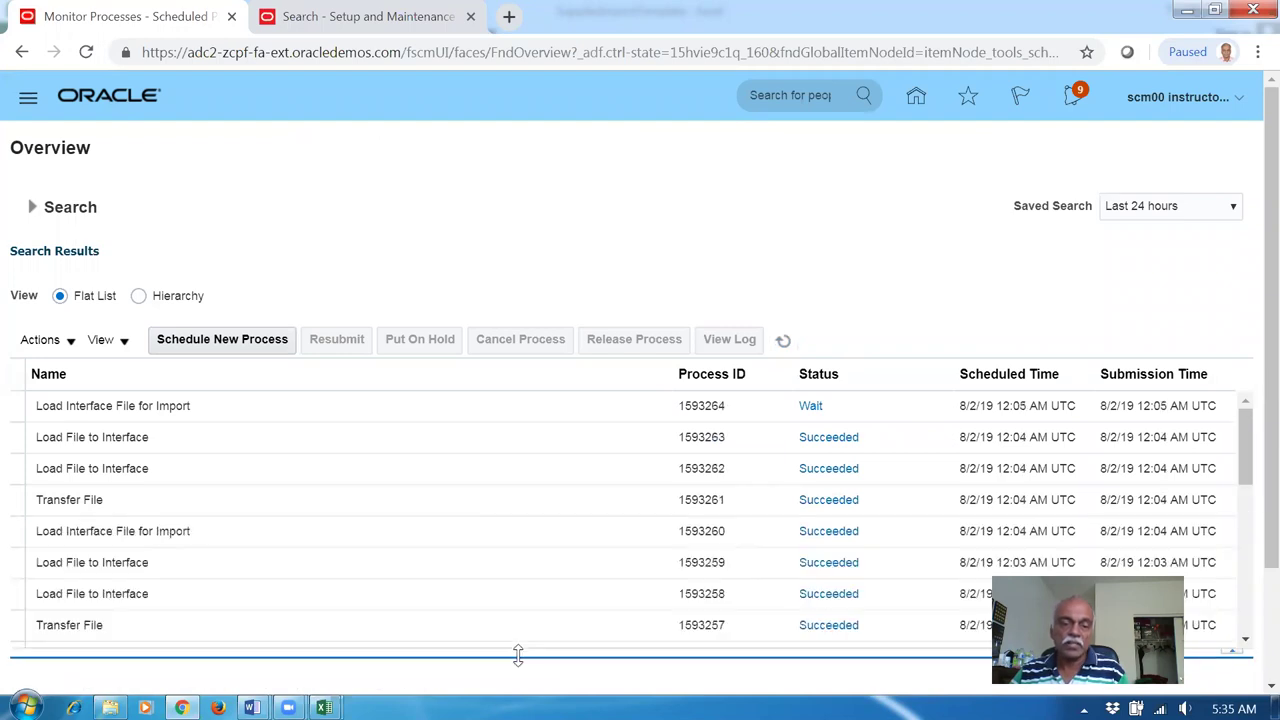
Refresh until process 1593264 shows Completed with Transfer File and Load File to Interface succeeded
click(783, 340)
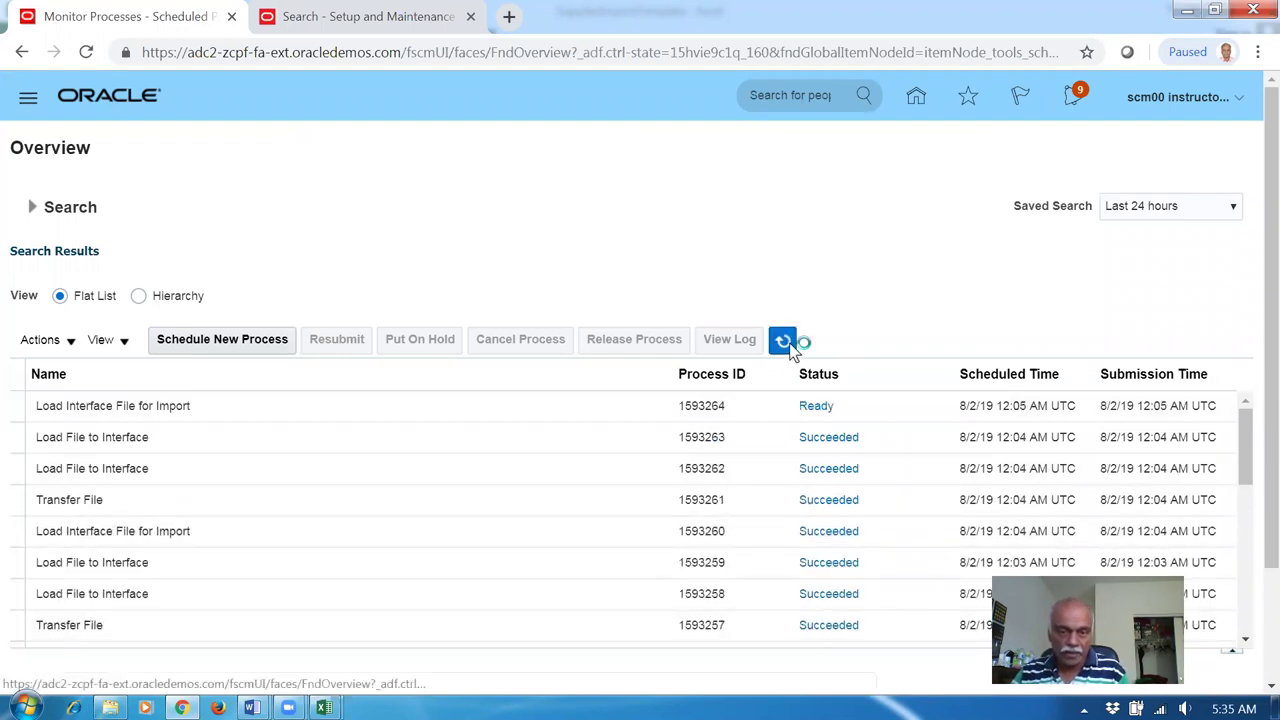
click(789, 344)
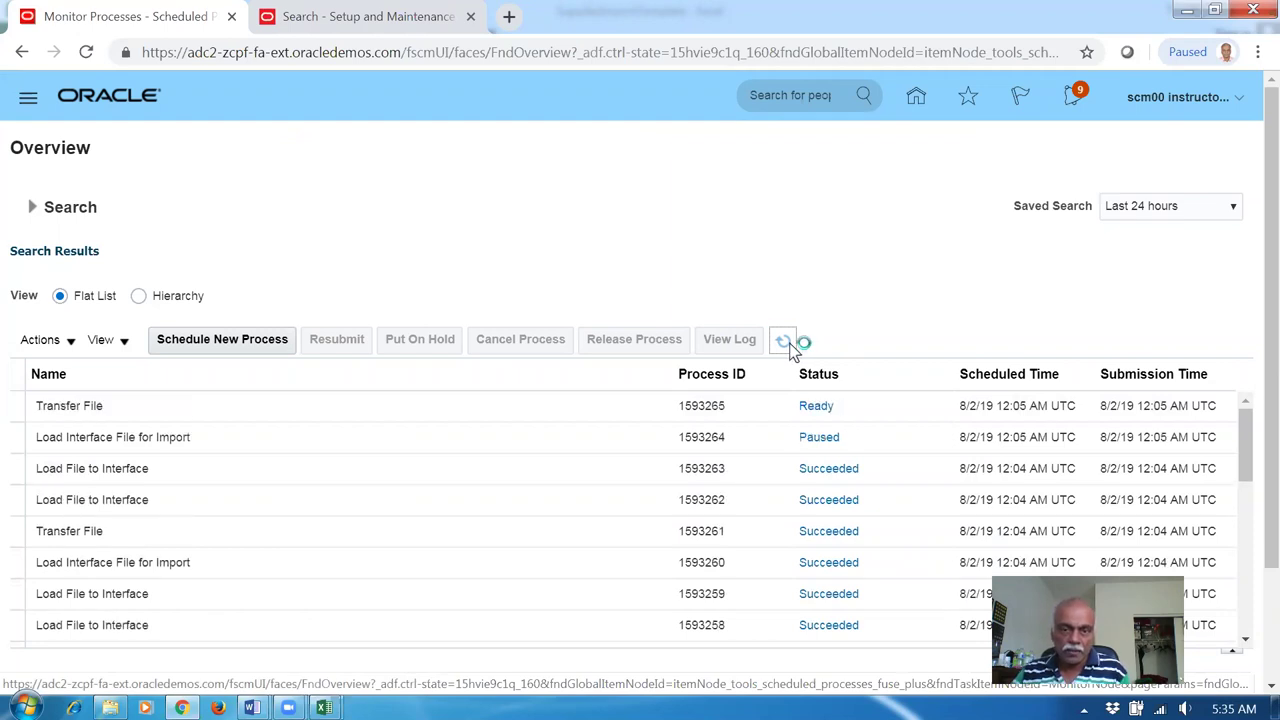
click(789, 344)
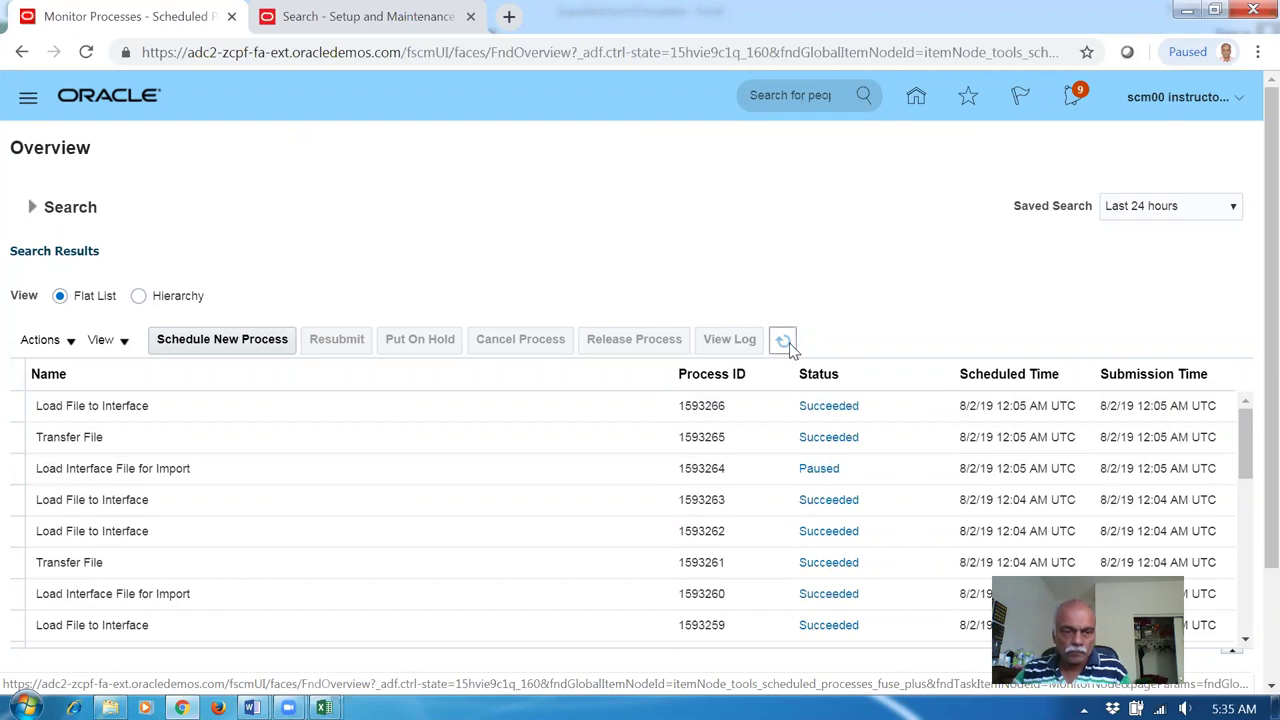
click(785, 342)
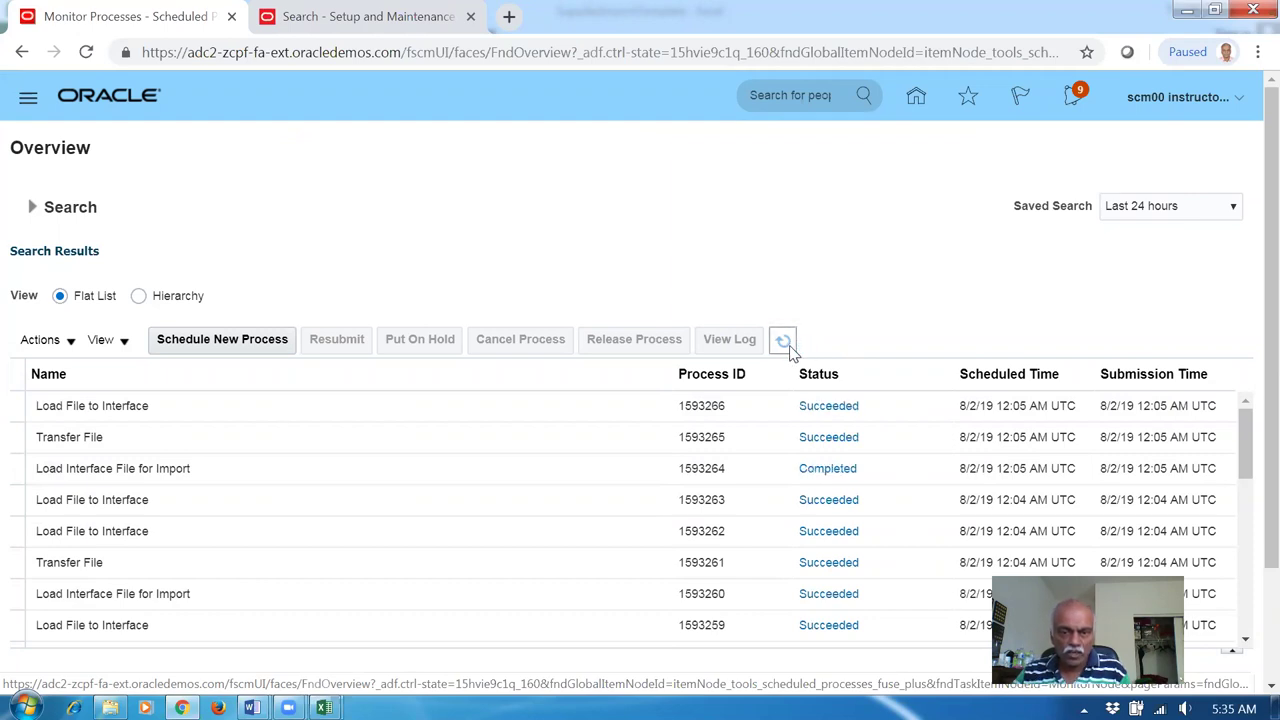
click(265, 30)
From Home, go to Procurement > Suppliers and open Import Suppliers from the Tasks panel
click(918, 98)
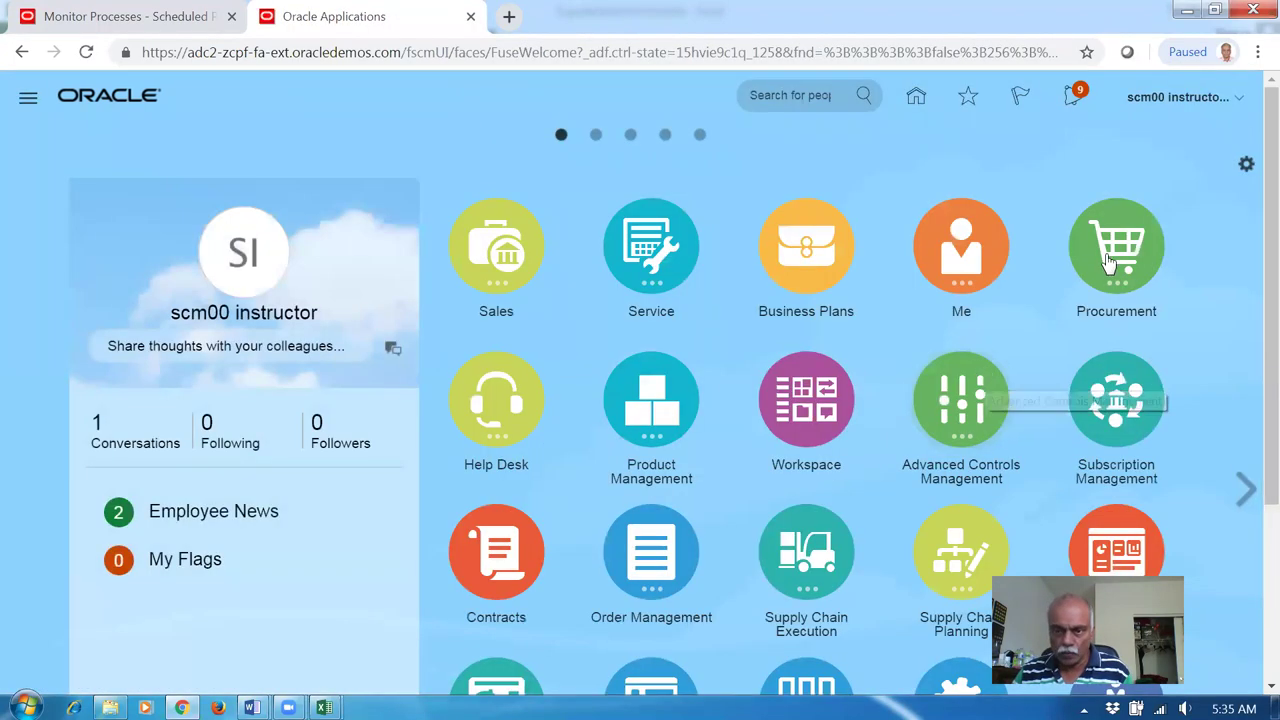
click(1108, 258)
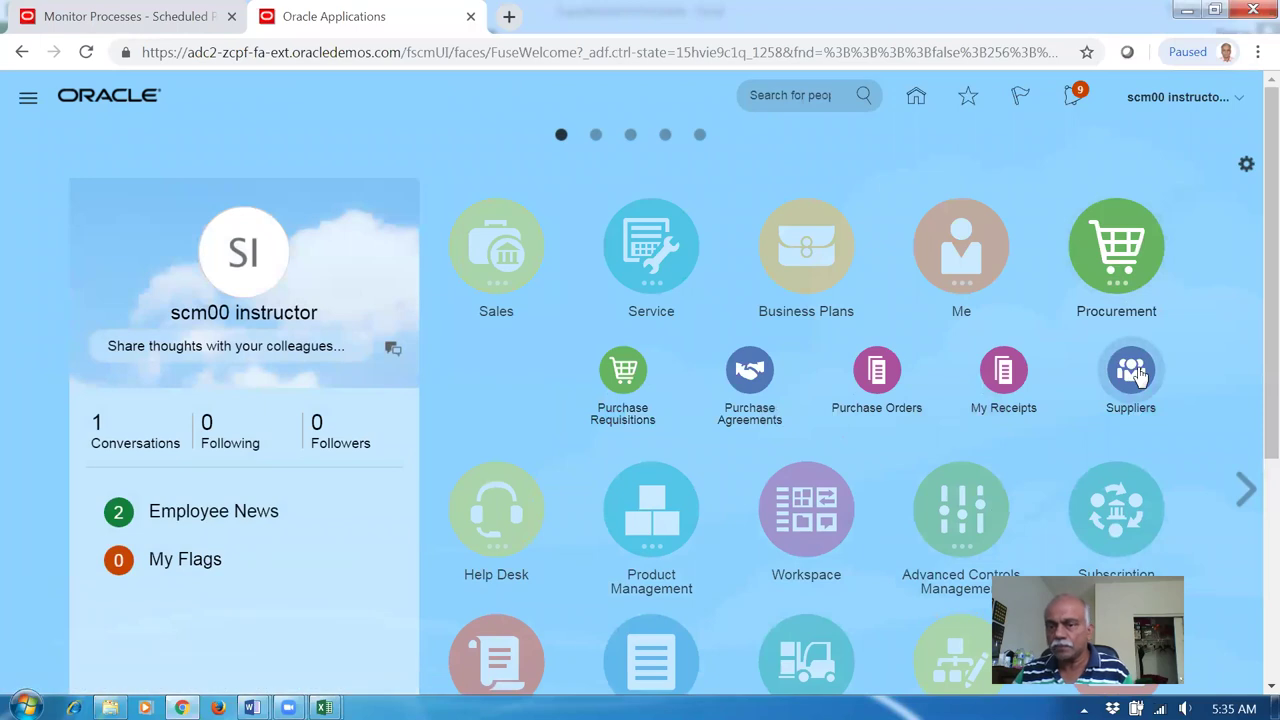
click(1135, 375)
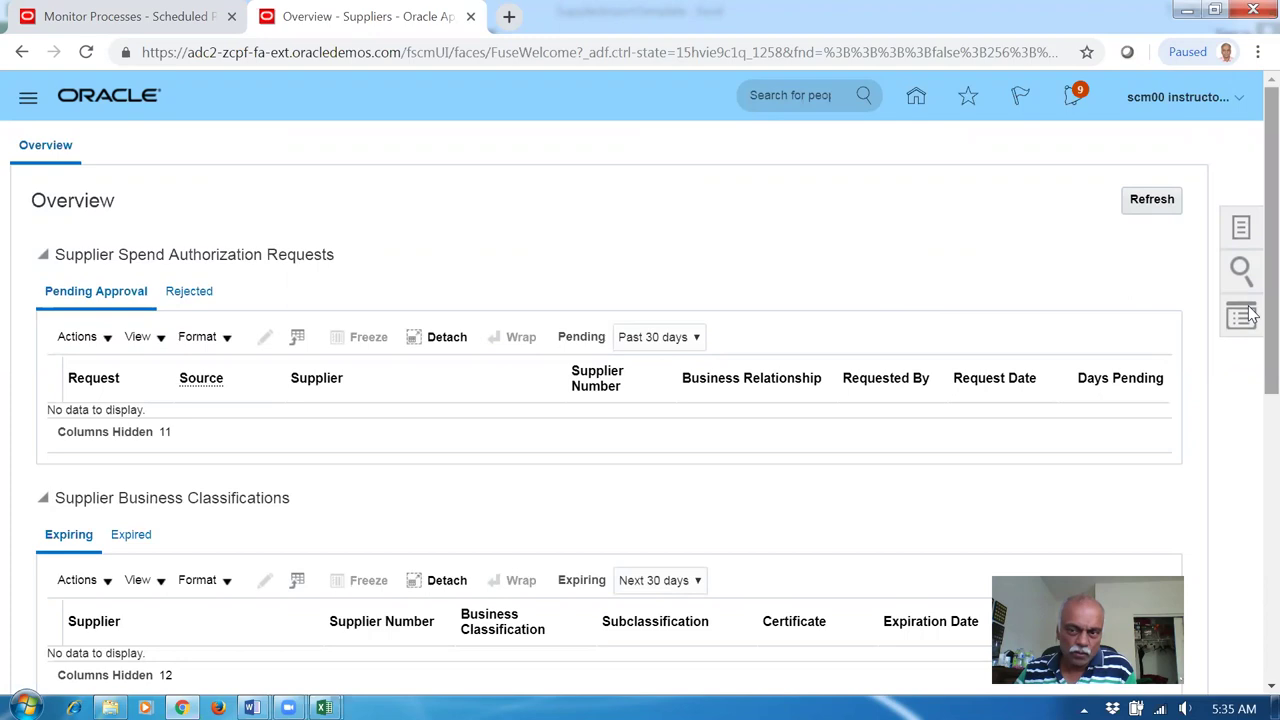
scroll(1248, 312, down, 1)
scroll(1248, 305, up, 1)
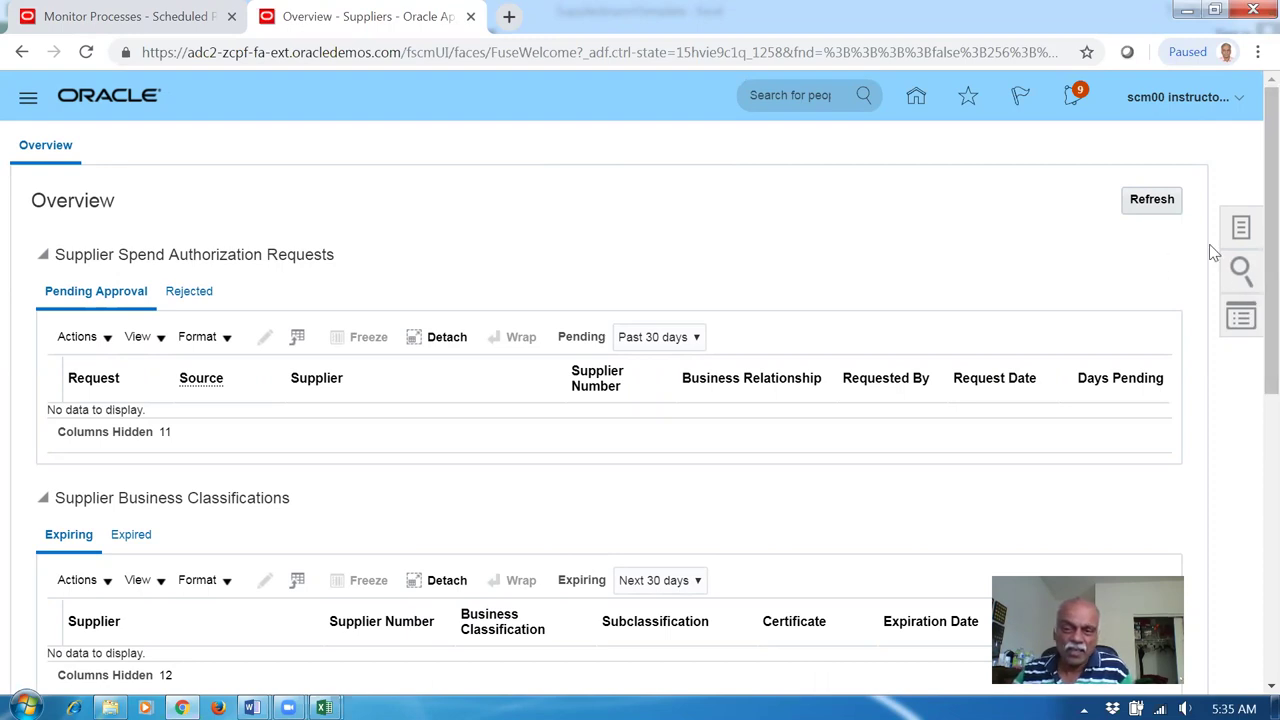
click(1241, 229)
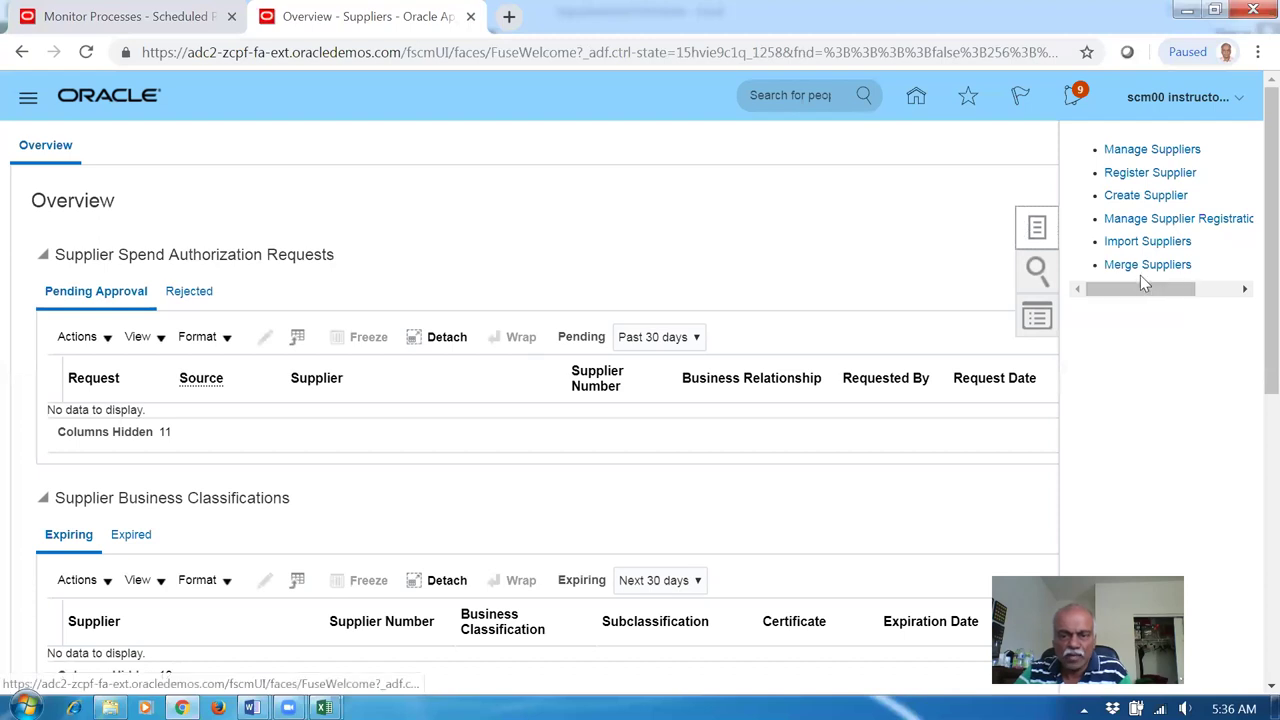
click(1130, 248)
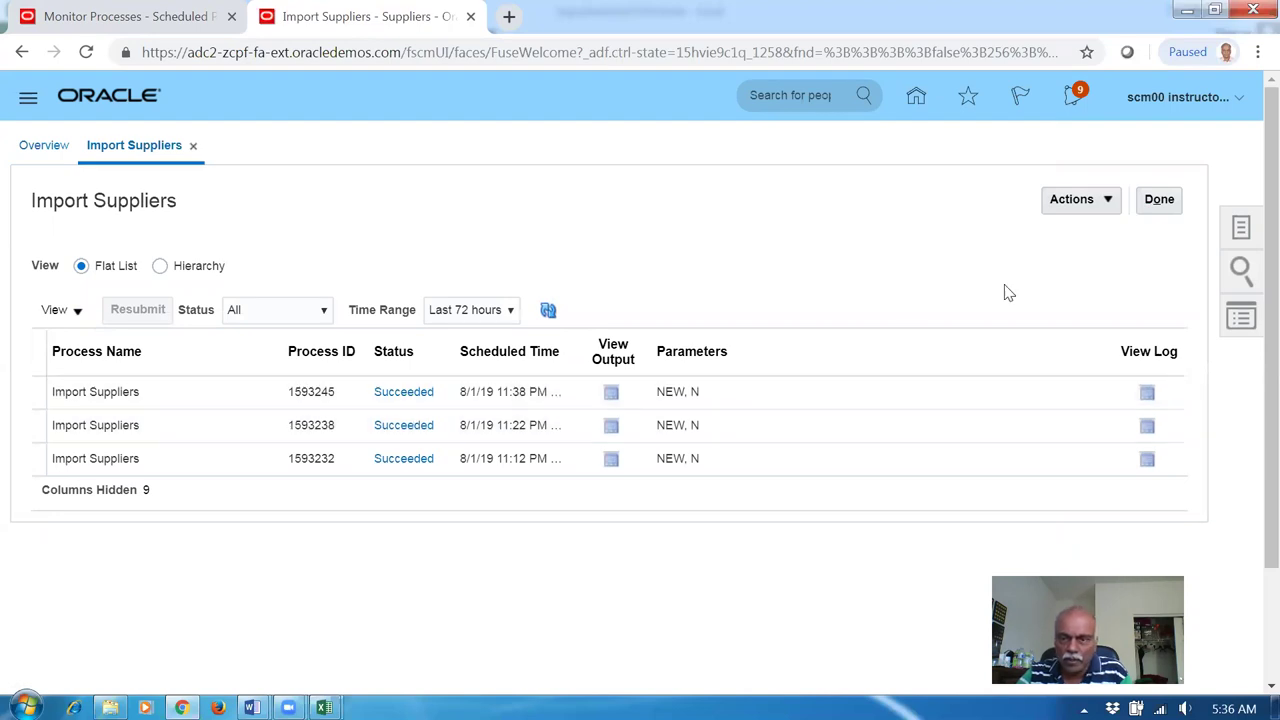
Submit the Import Supplier Addresses process and dismiss the confirmation
click(1064, 204)
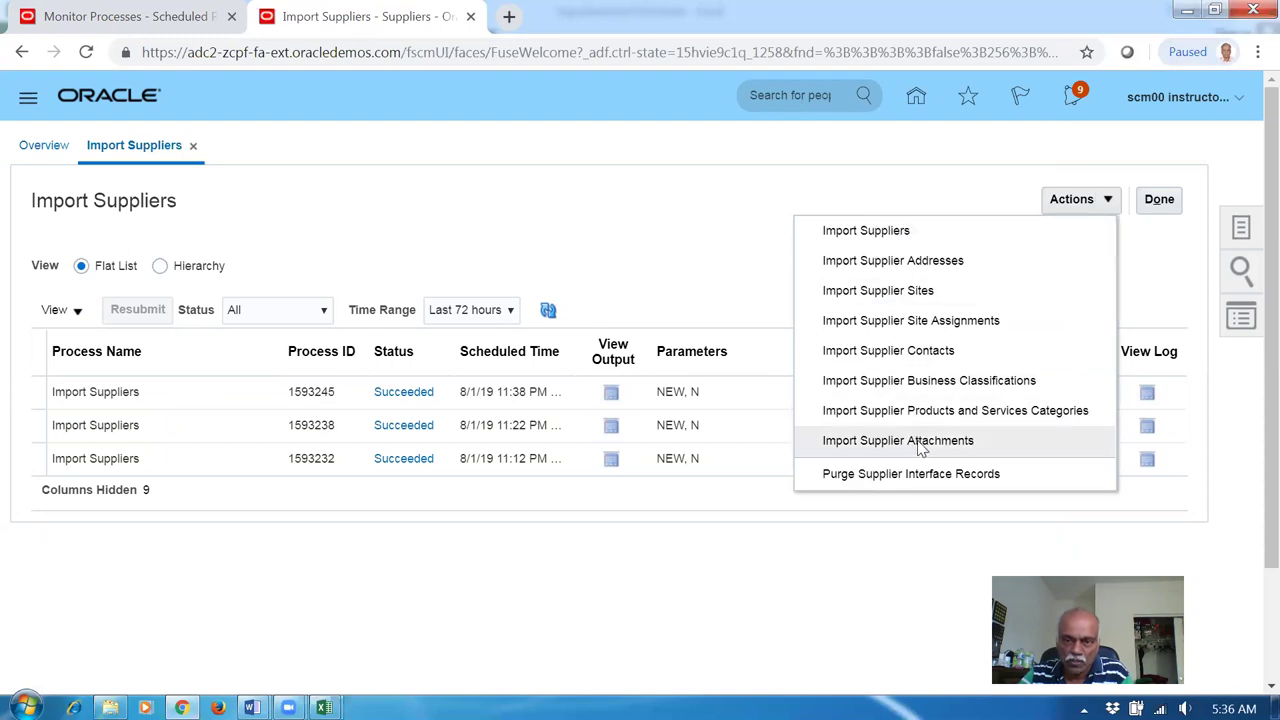
click(885, 262)
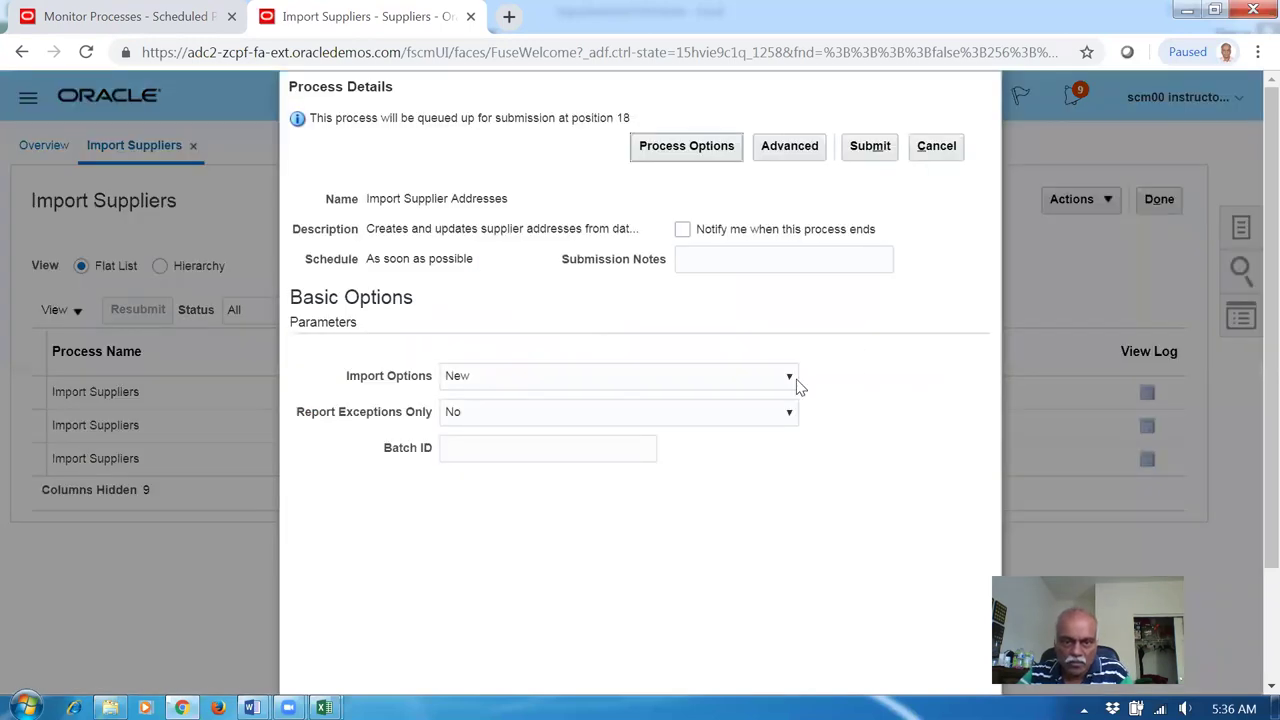
click(868, 146)
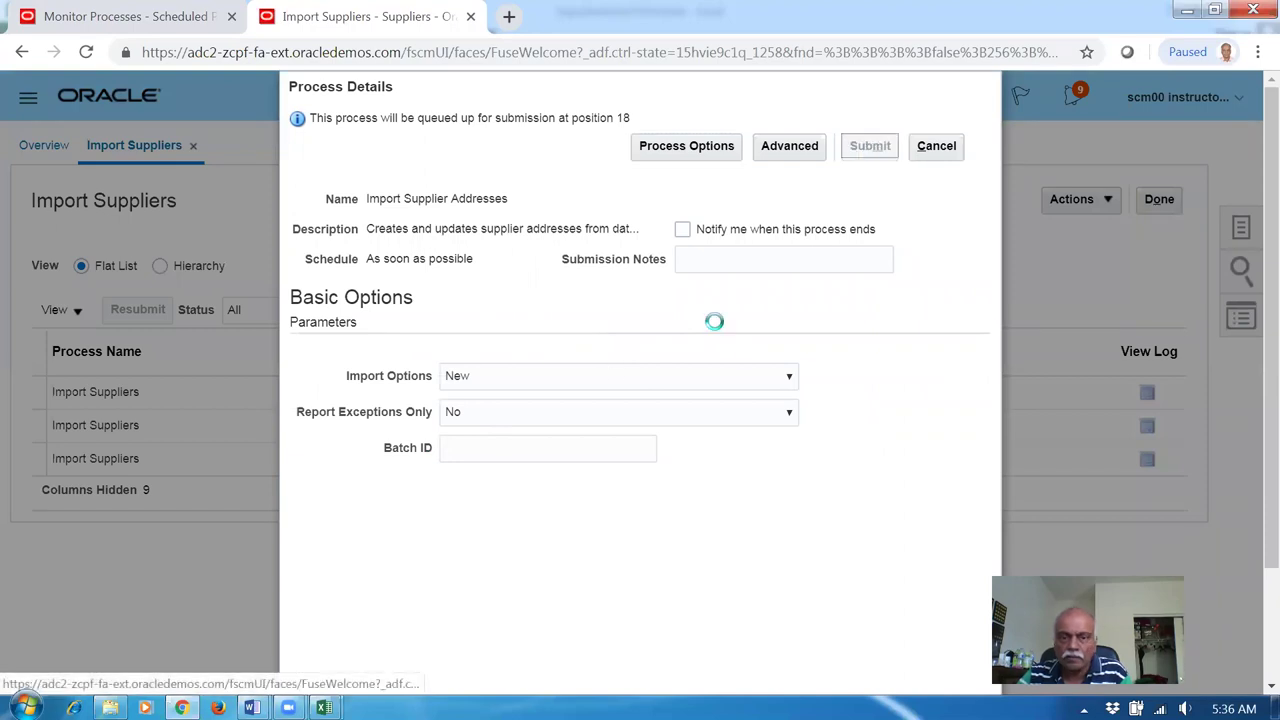
click(864, 284)
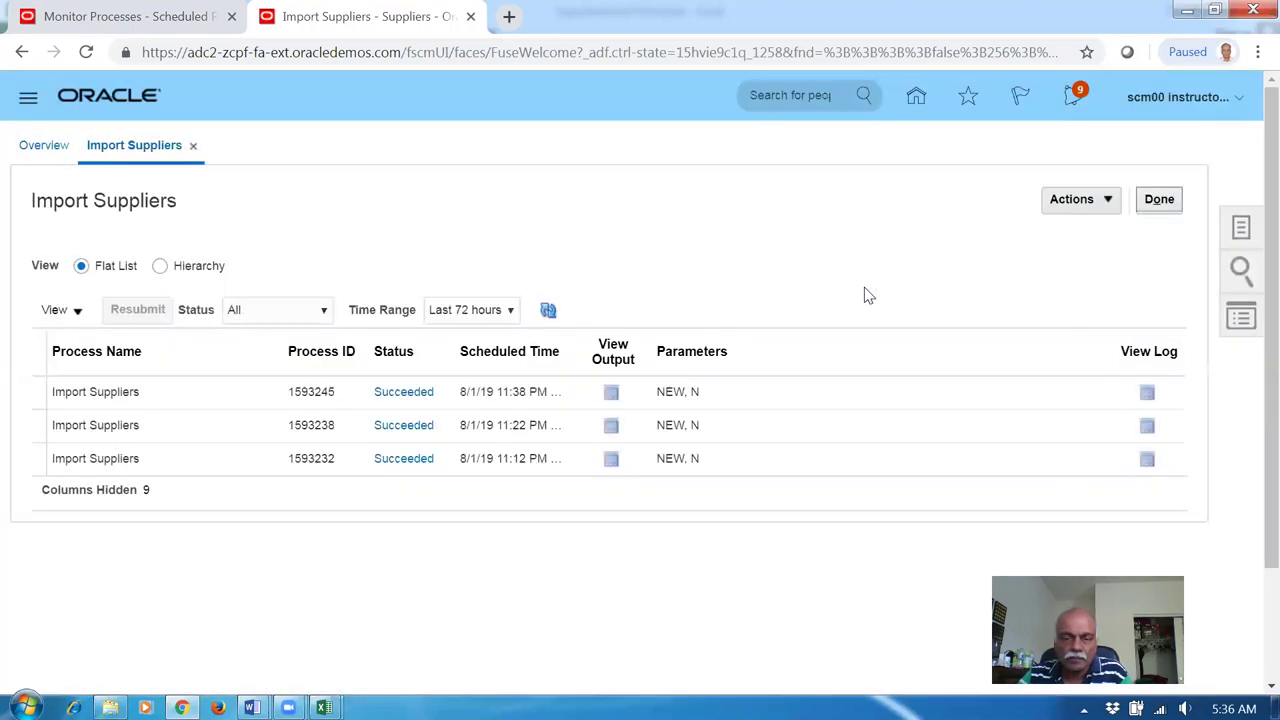
Refresh until run 1593269 shows Error, then open its output file list
click(548, 312)
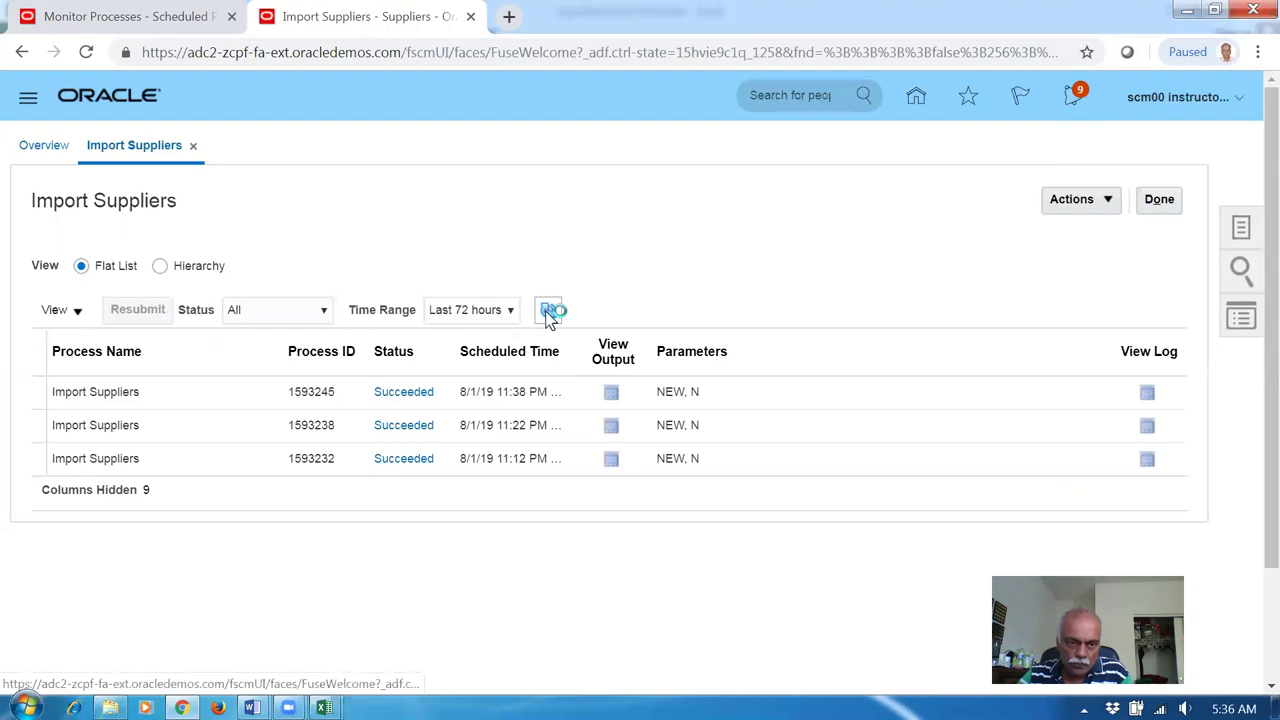
click(548, 312)
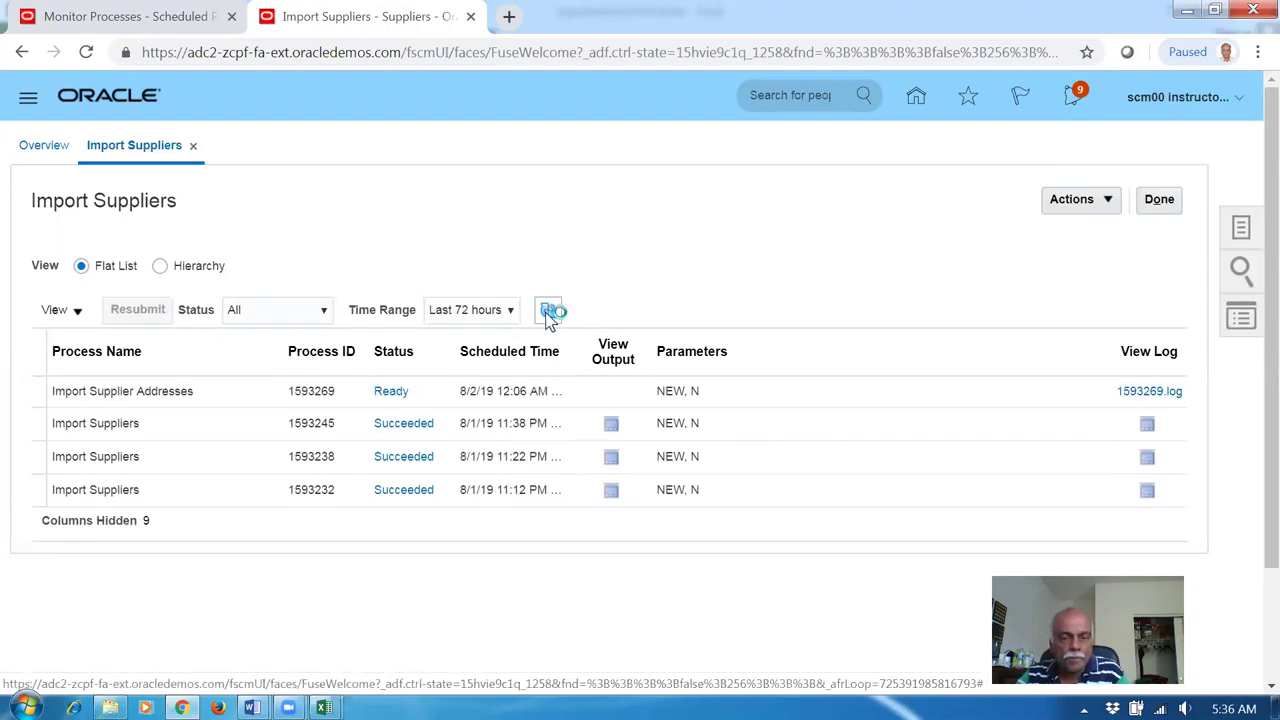
click(548, 312)
click(548, 312)
click(548, 312)
click(548, 312)
click(548, 312)
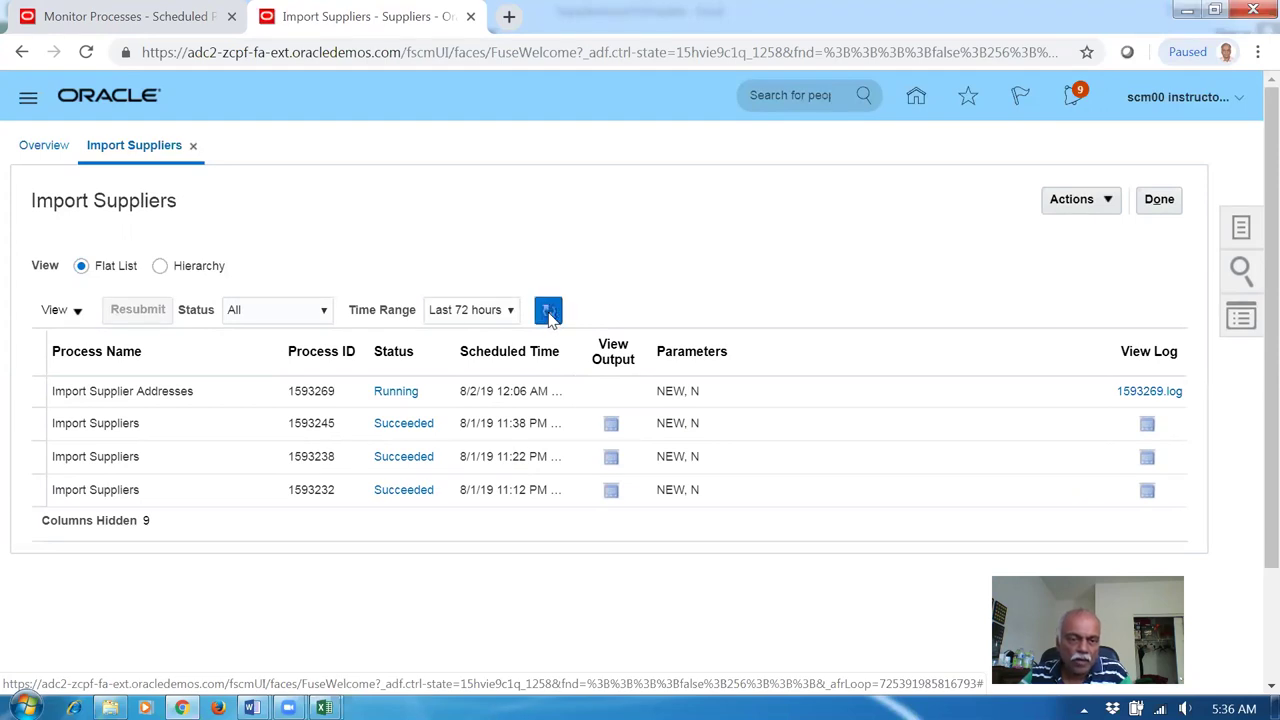
click(548, 312)
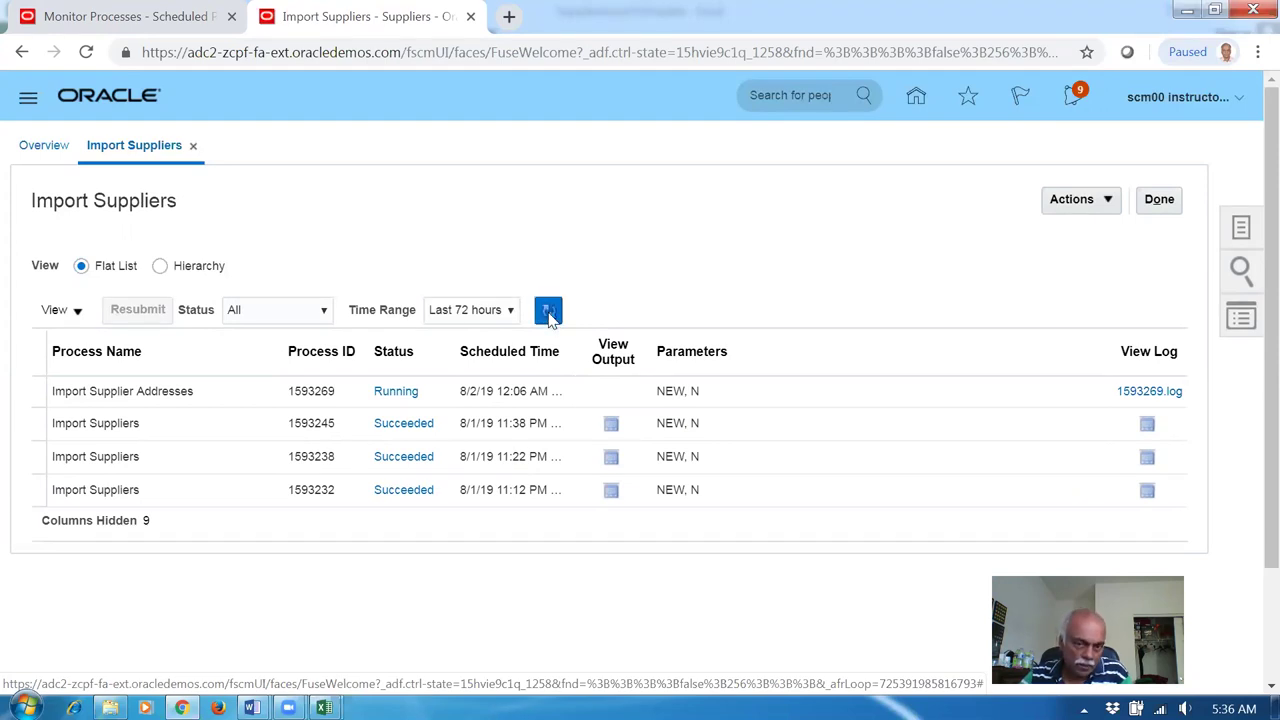
click(548, 312)
click(548, 312)
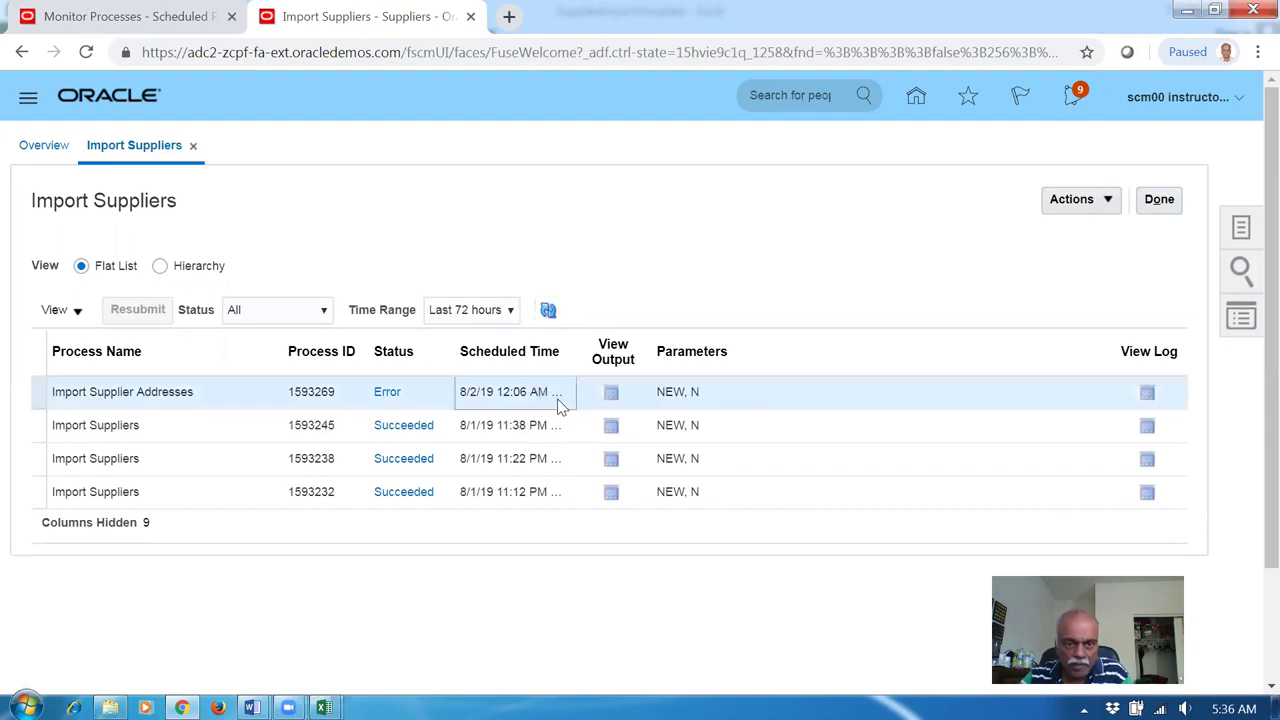
click(614, 394)
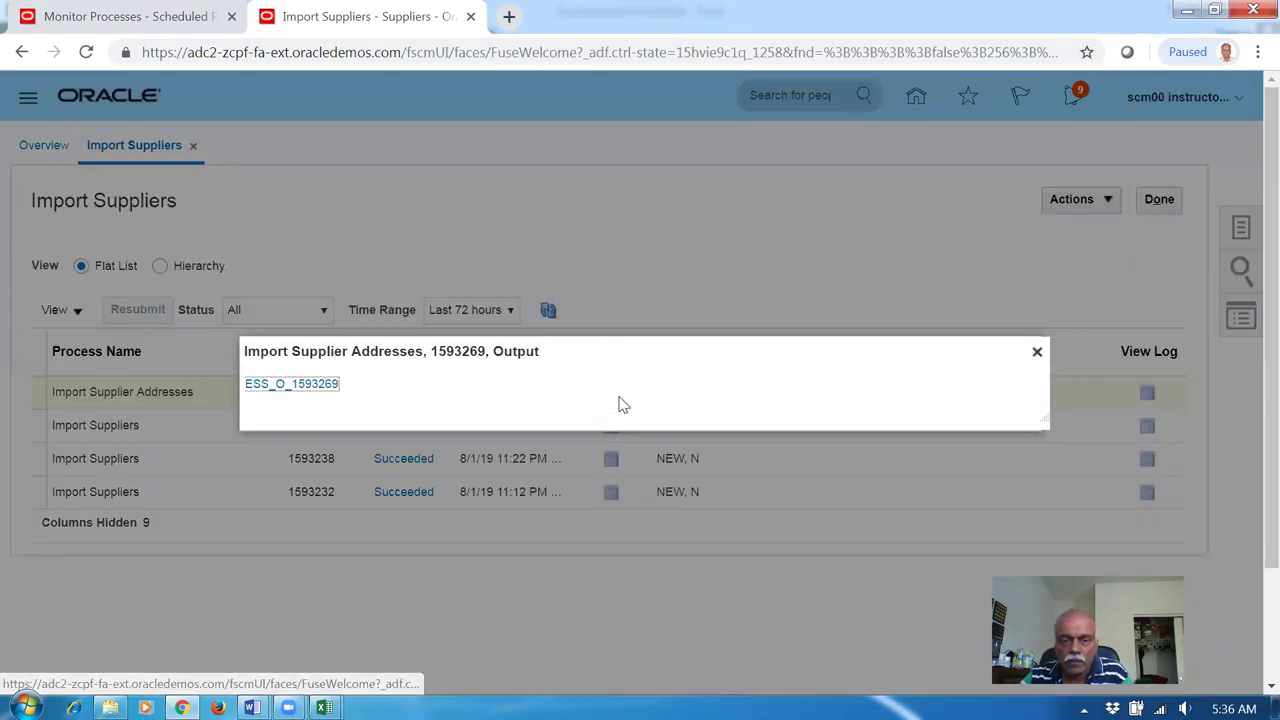
Save the ESS_O_1593269 output and open Report_1593269.pdf from Chrome downloads
click(318, 385)
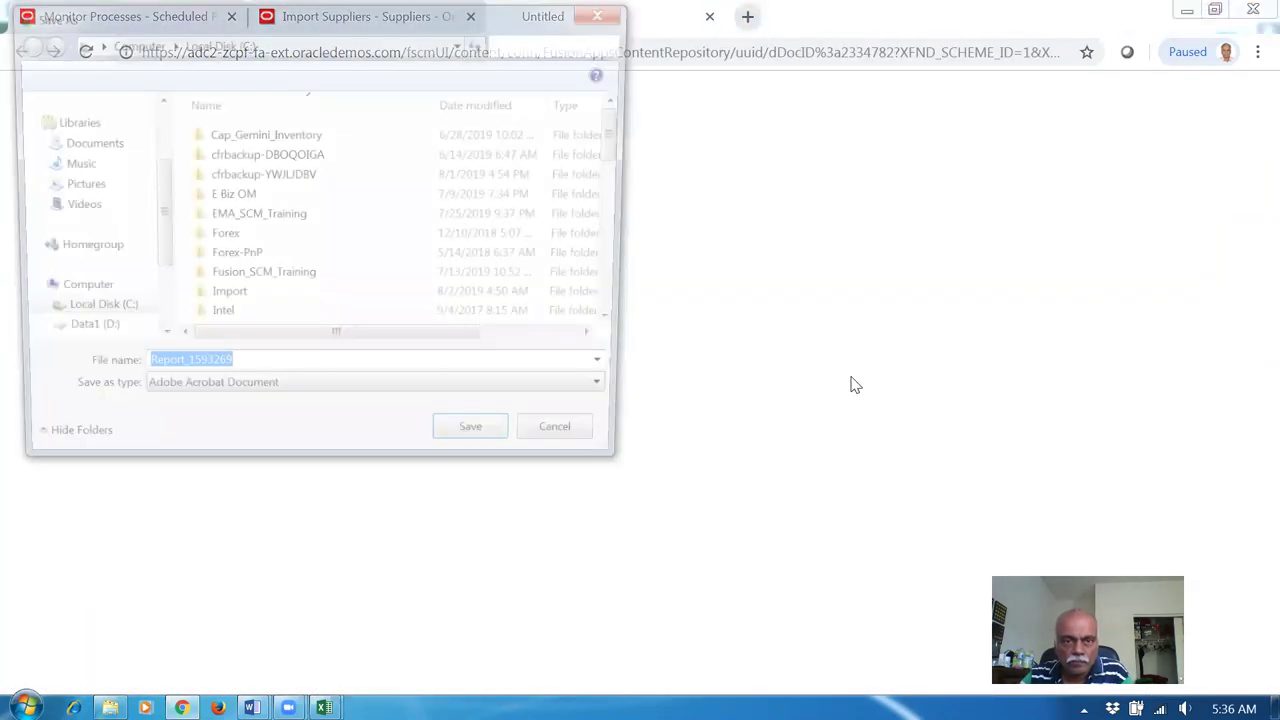
click(484, 446)
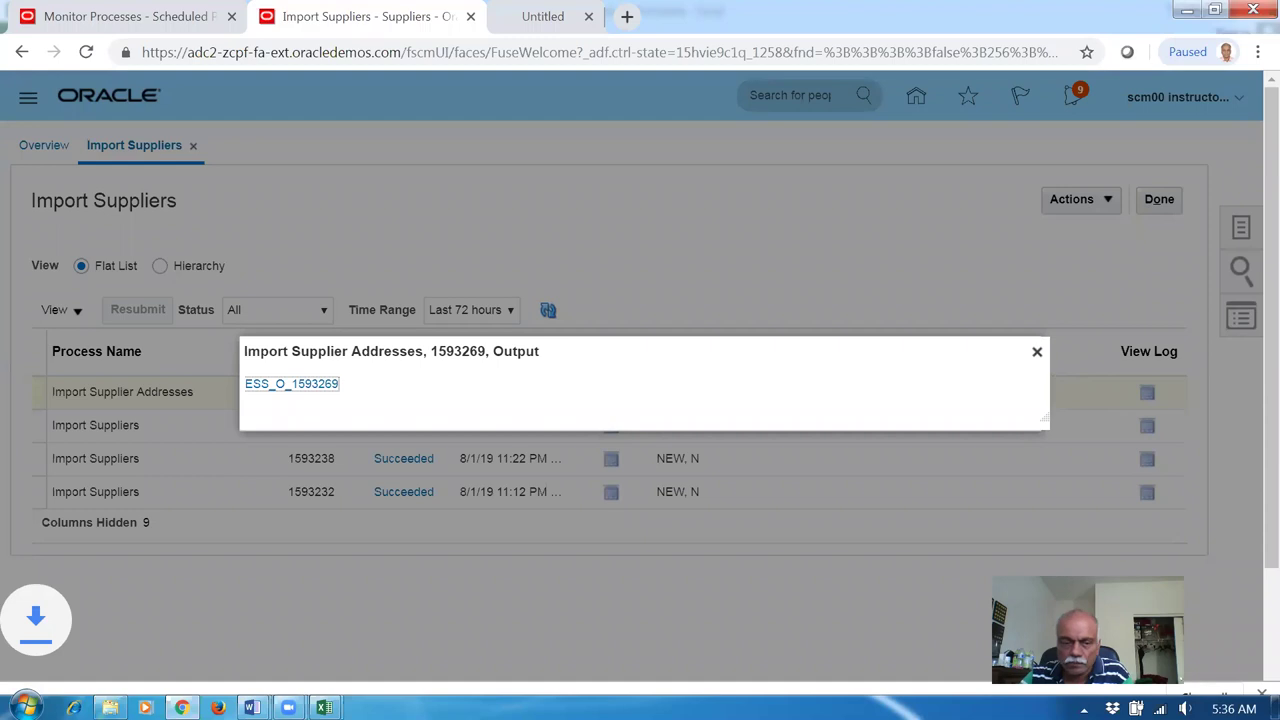
key(ctrl+j)
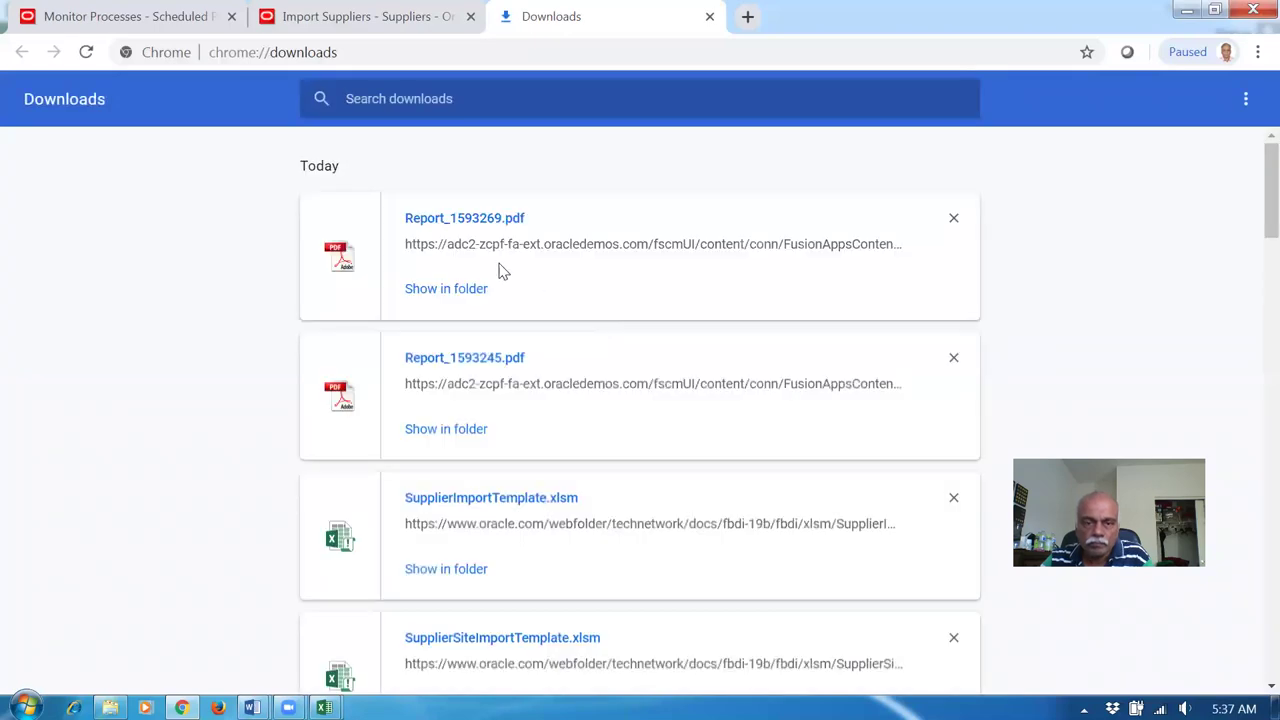
click(483, 219)
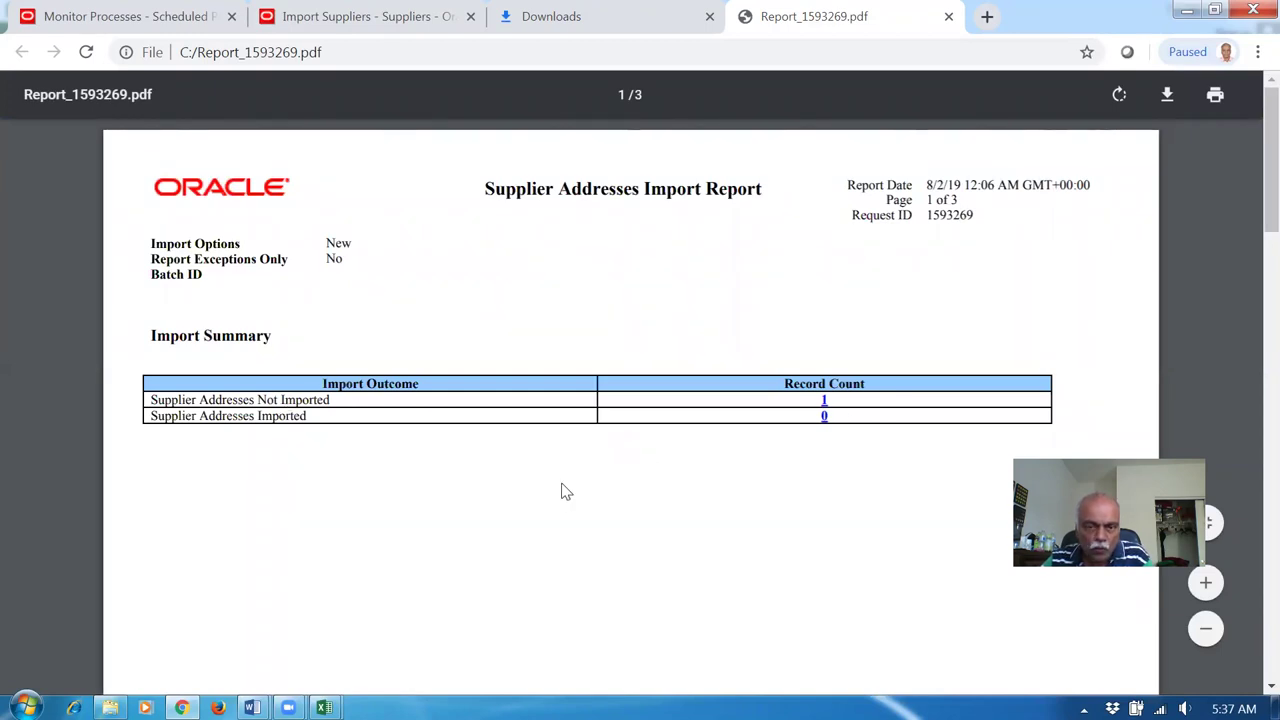
Scroll to page 2 showing a01 address 1 rejected for missing COUNTRY
scroll(566, 491, down, 2)
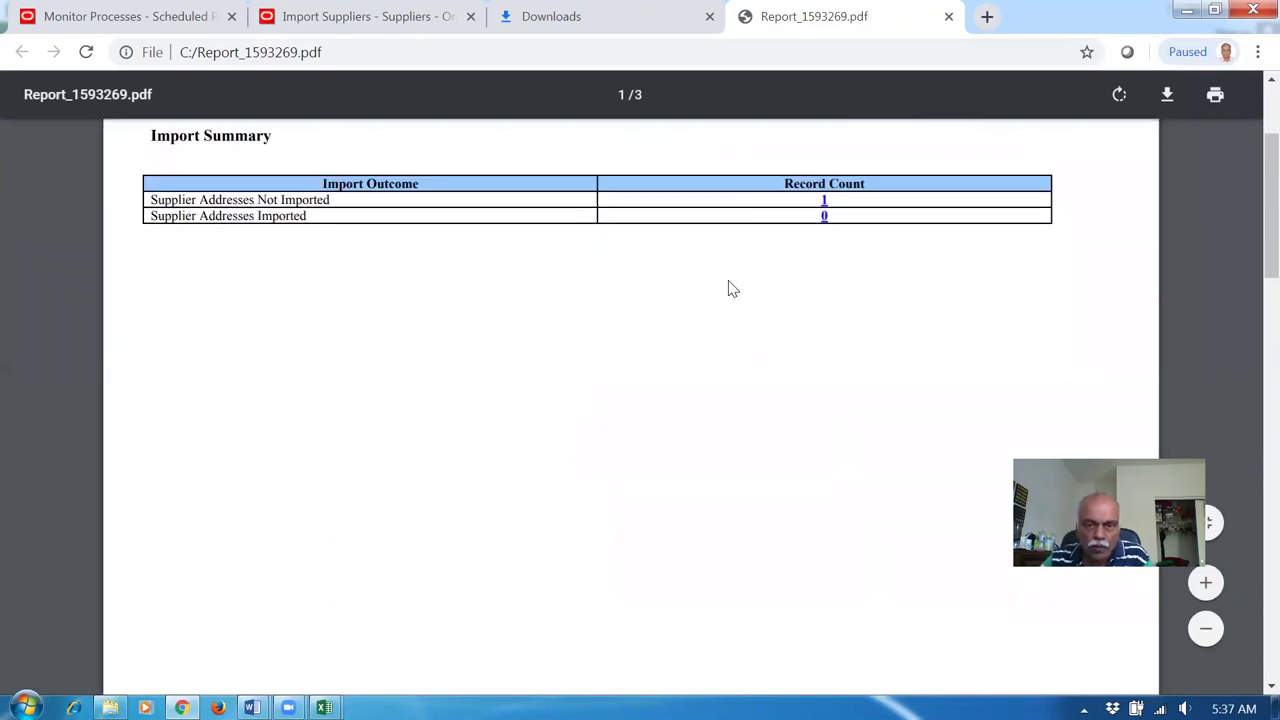
scroll(683, 346, down, 5)
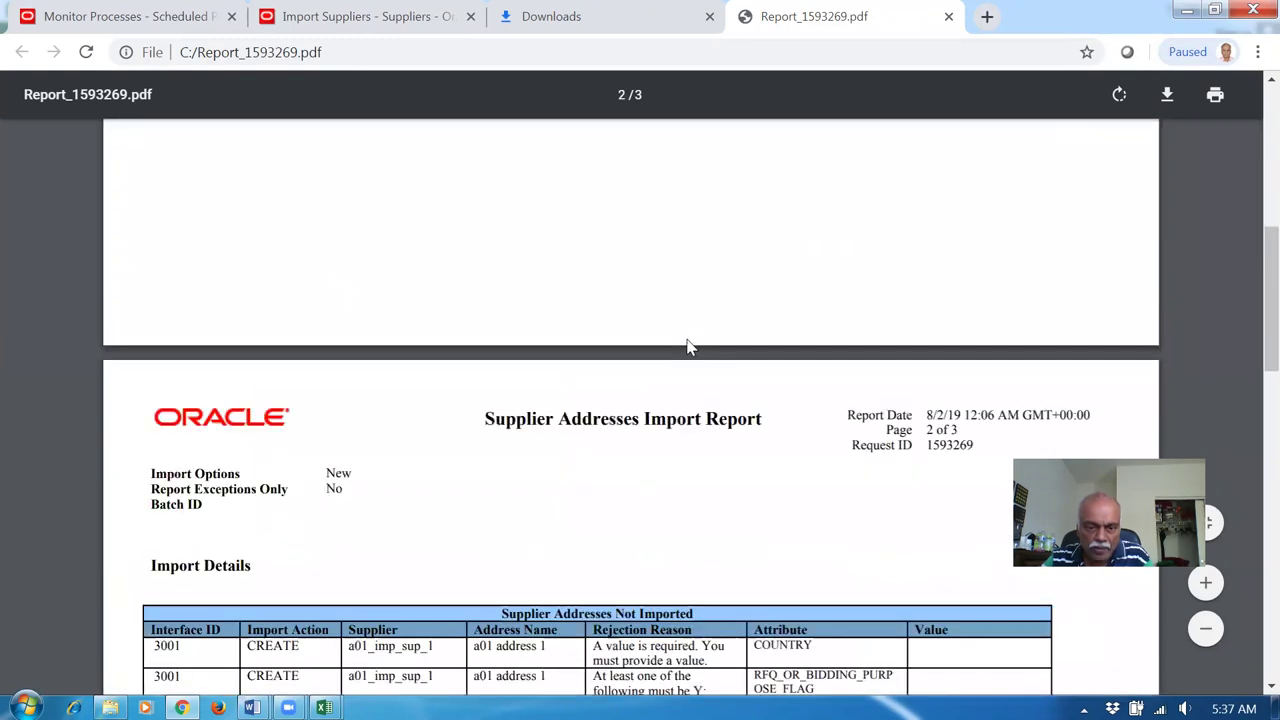
scroll(688, 344, down, 5)
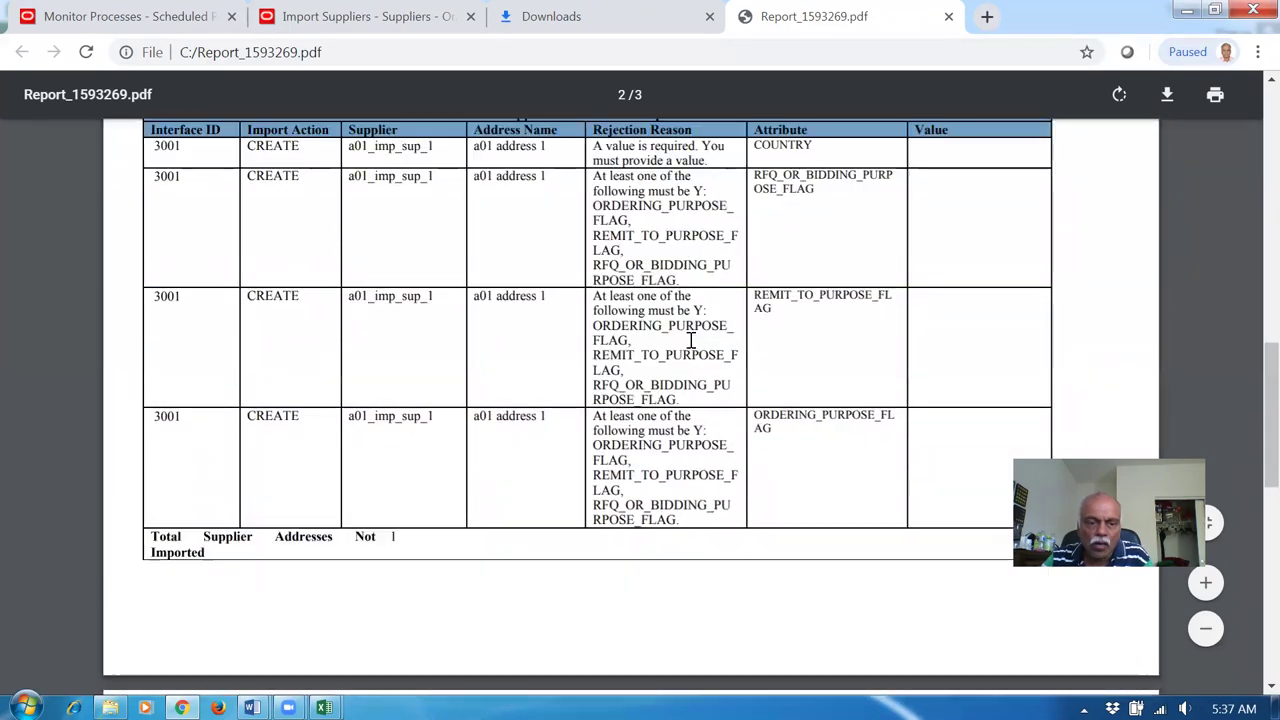
scroll(692, 342, up, 1)
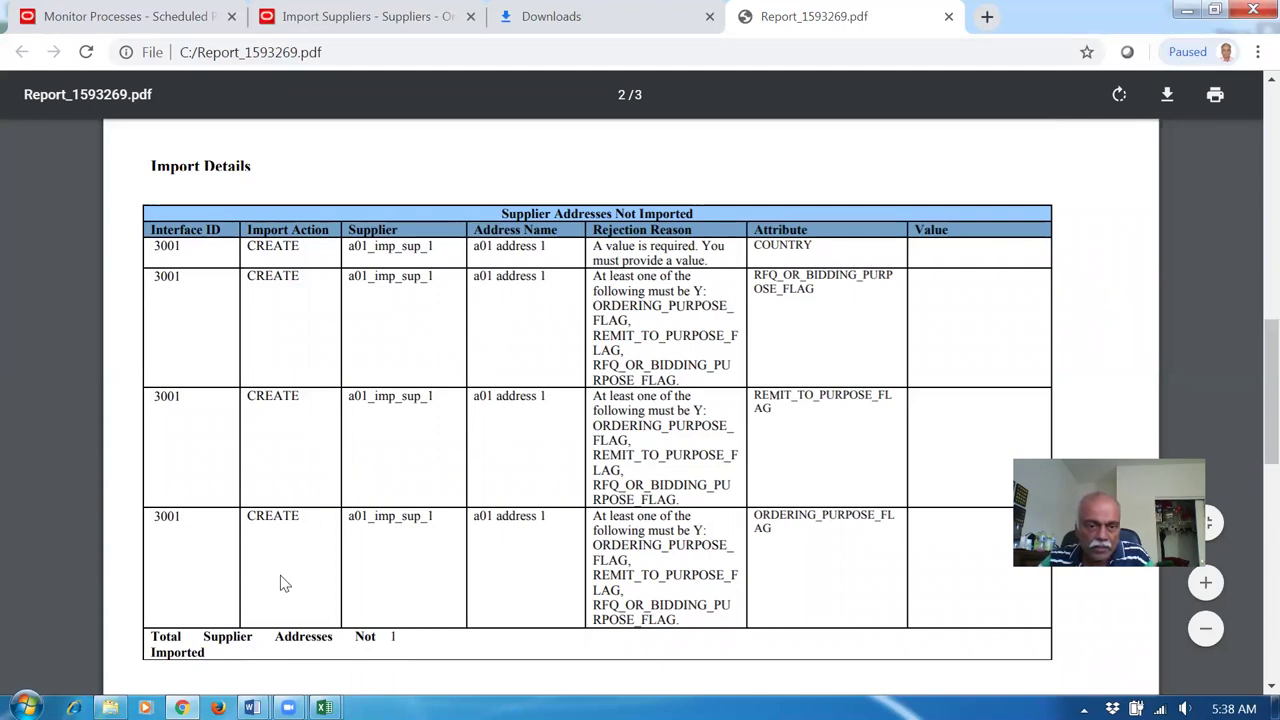
Open SupplierAddressImportTemplate from the Supplier Import folder in Explorer
click(110, 707)
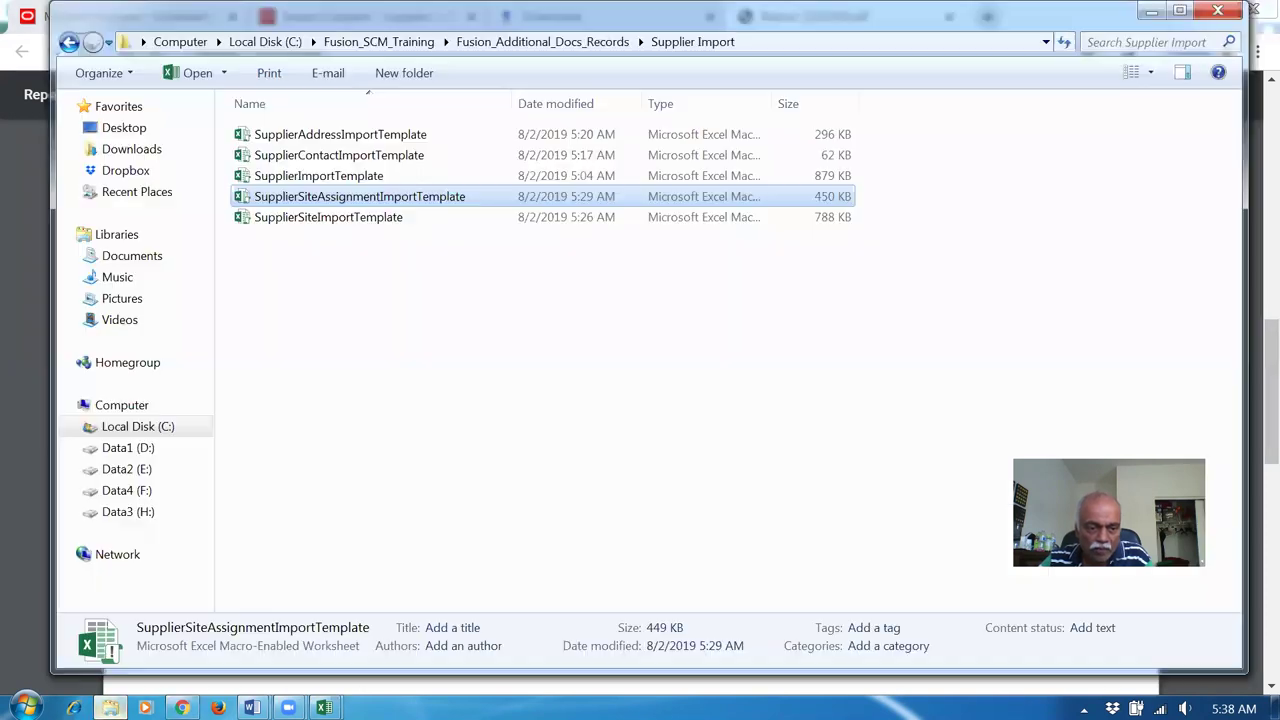
click(320, 218)
click(329, 204)
click(336, 195)
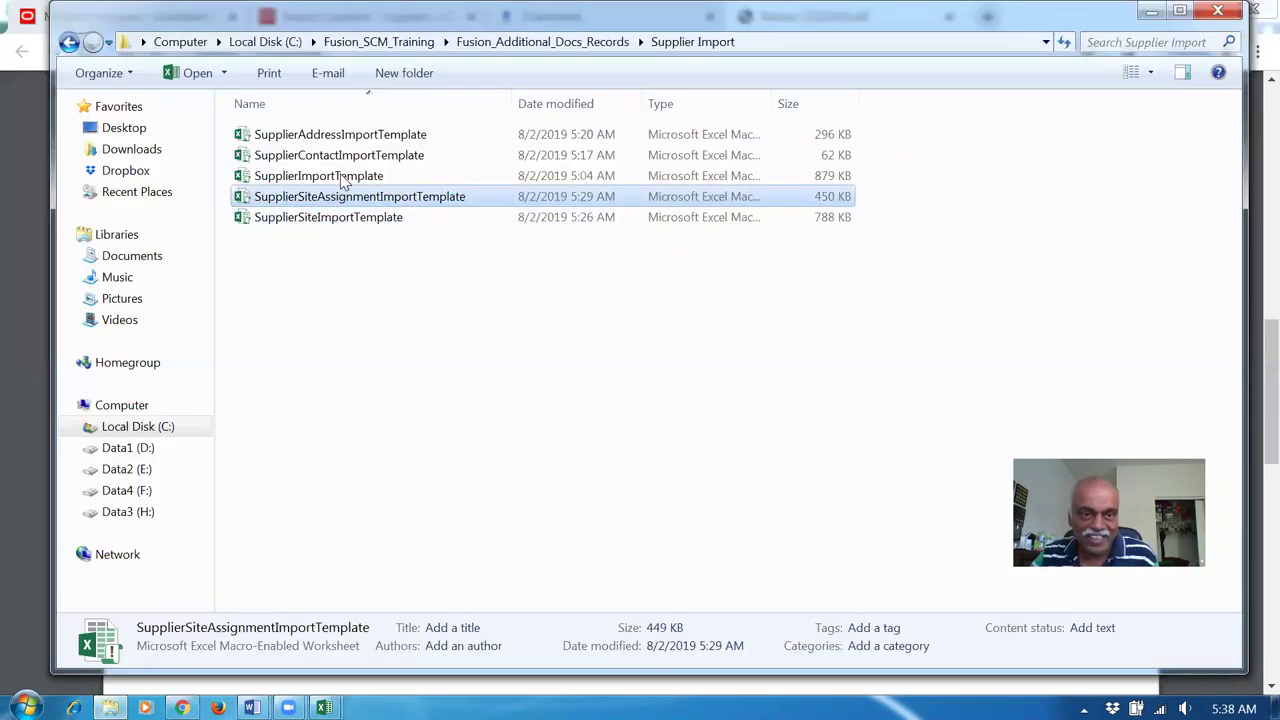
click(345, 158)
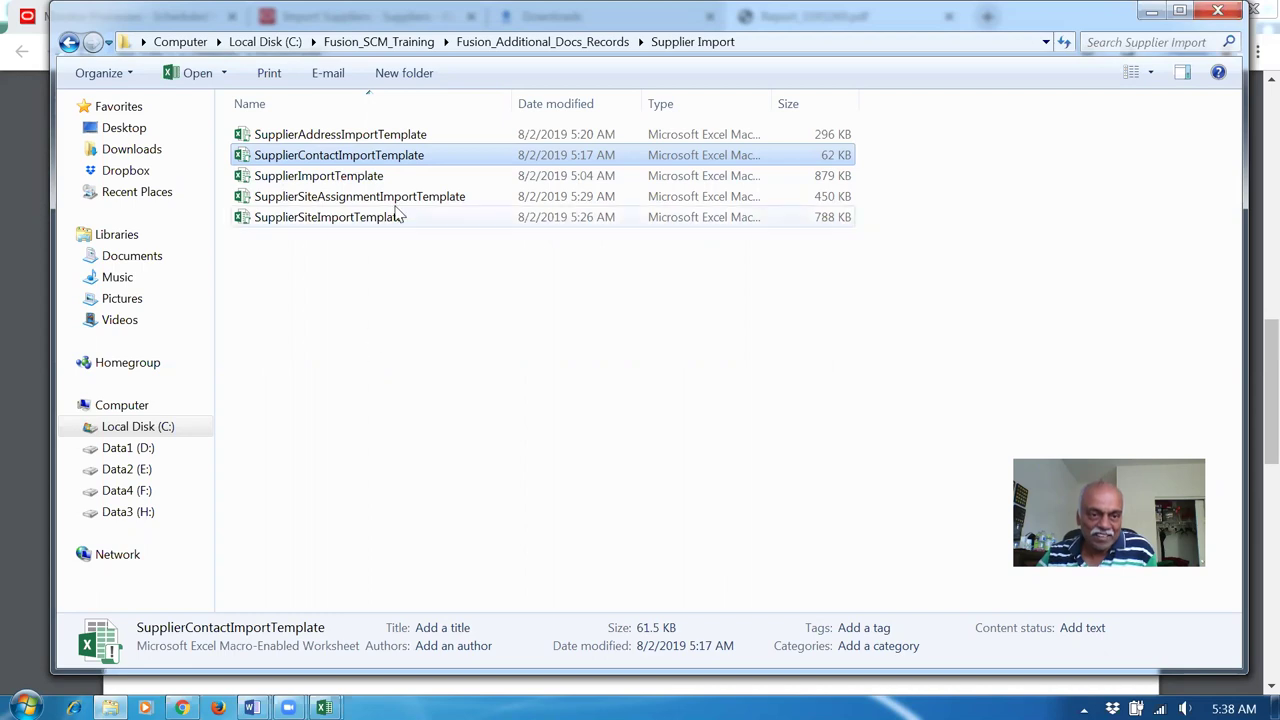
double_click(358, 140)
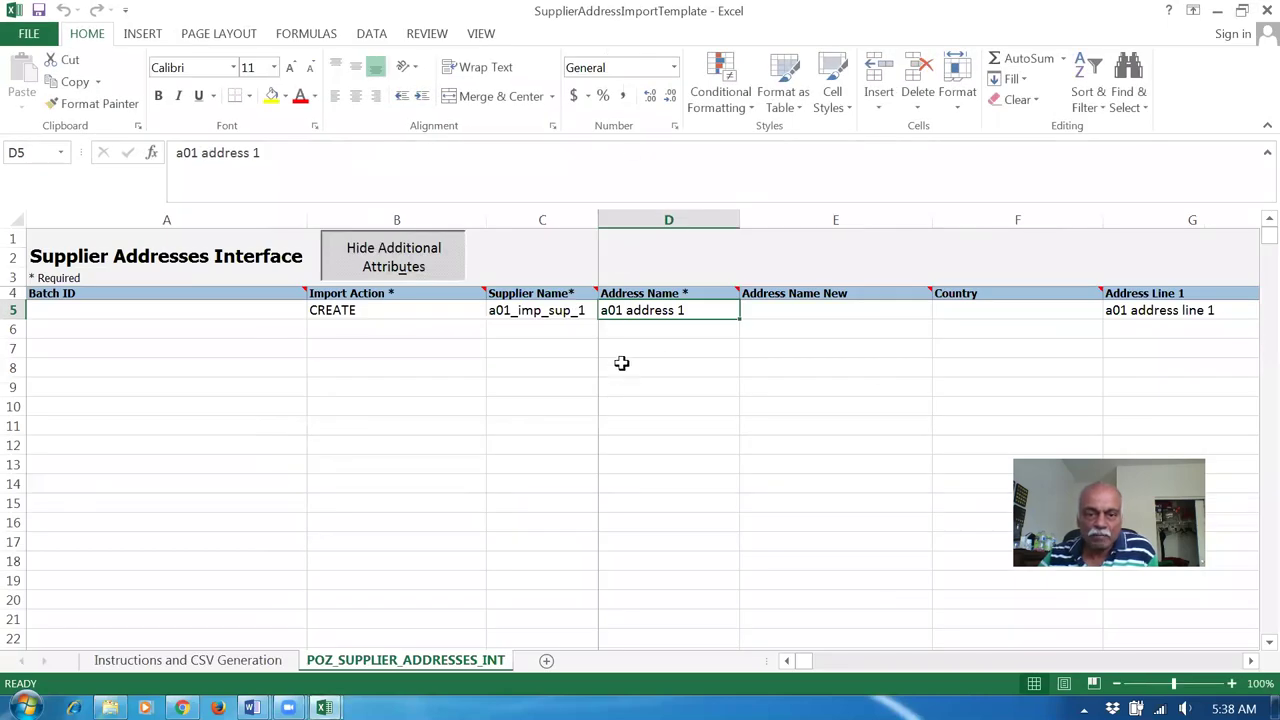
Check the empty Country cell F5 on the a01 address row, then return to Report_1593269.pdf
click(979, 315)
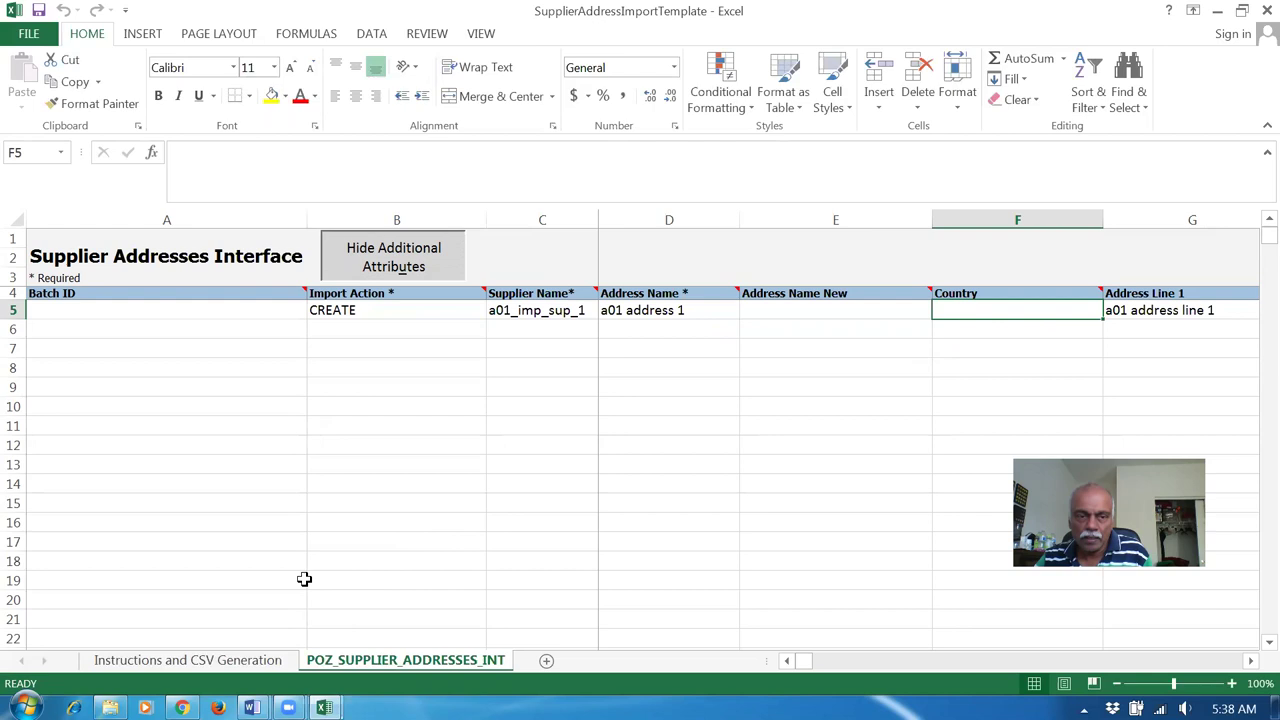
click(131, 407)
click(86, 331)
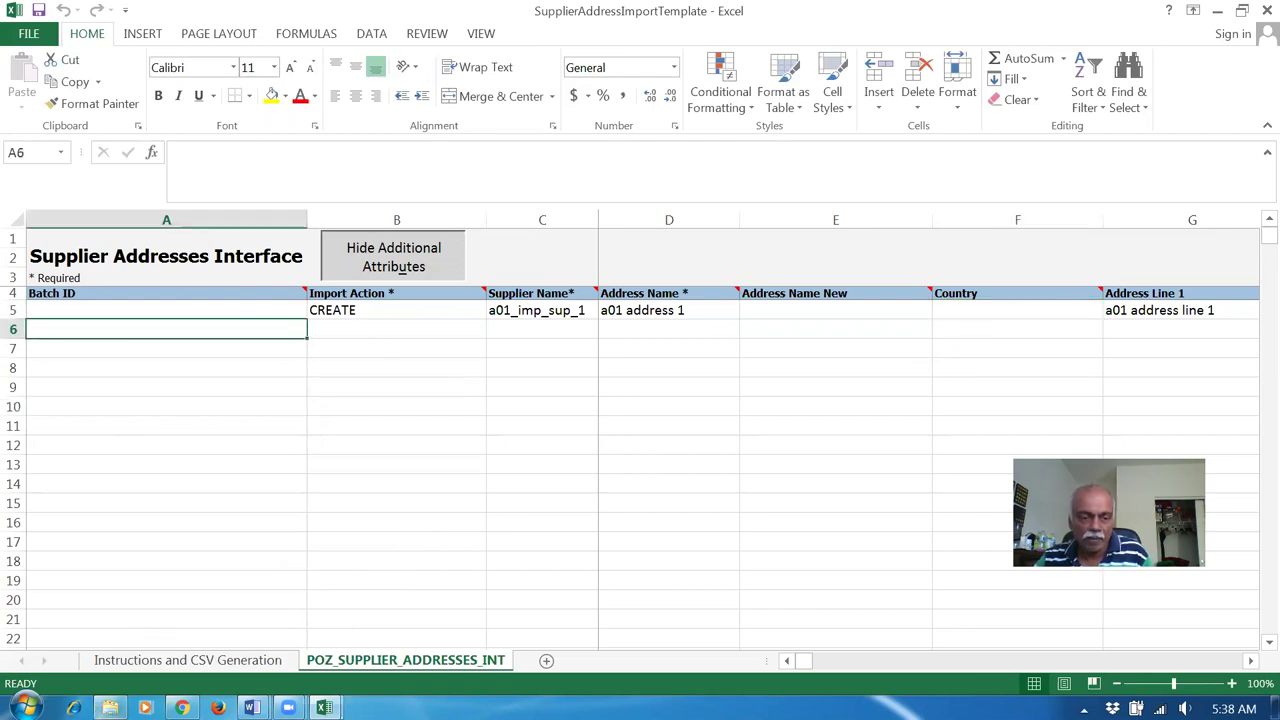
mouse_move(112, 707)
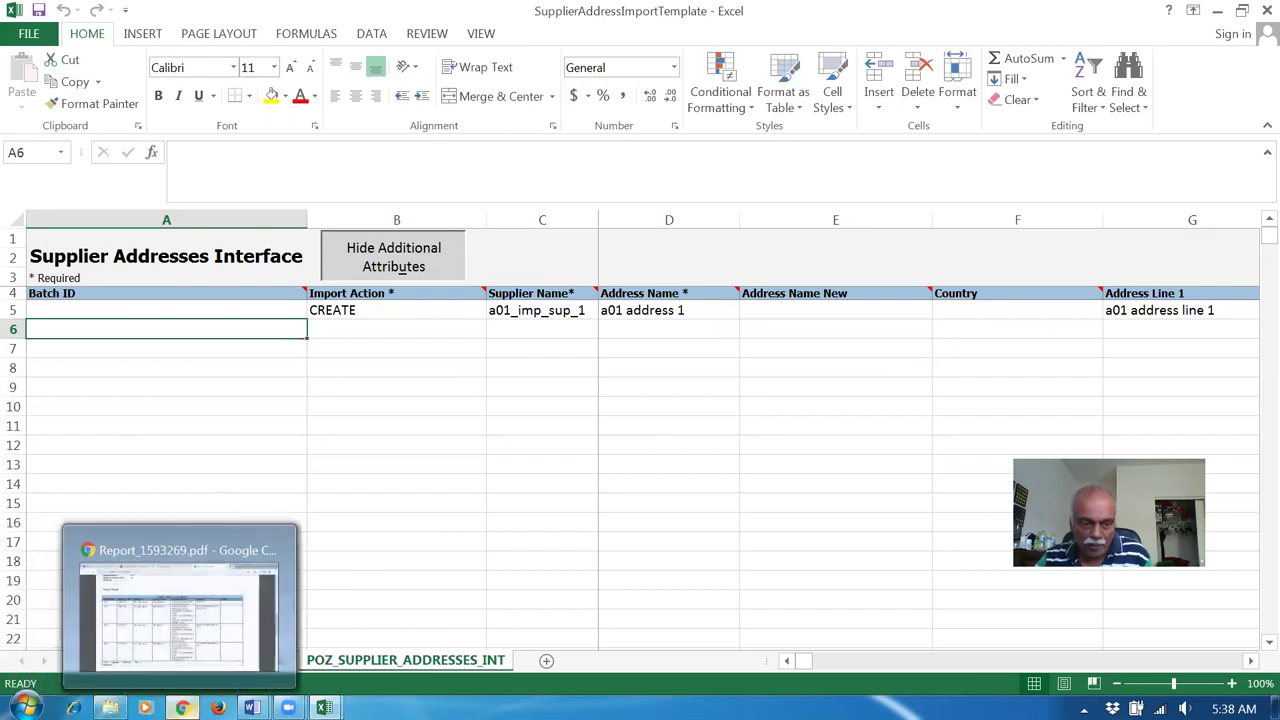
click(182, 707)
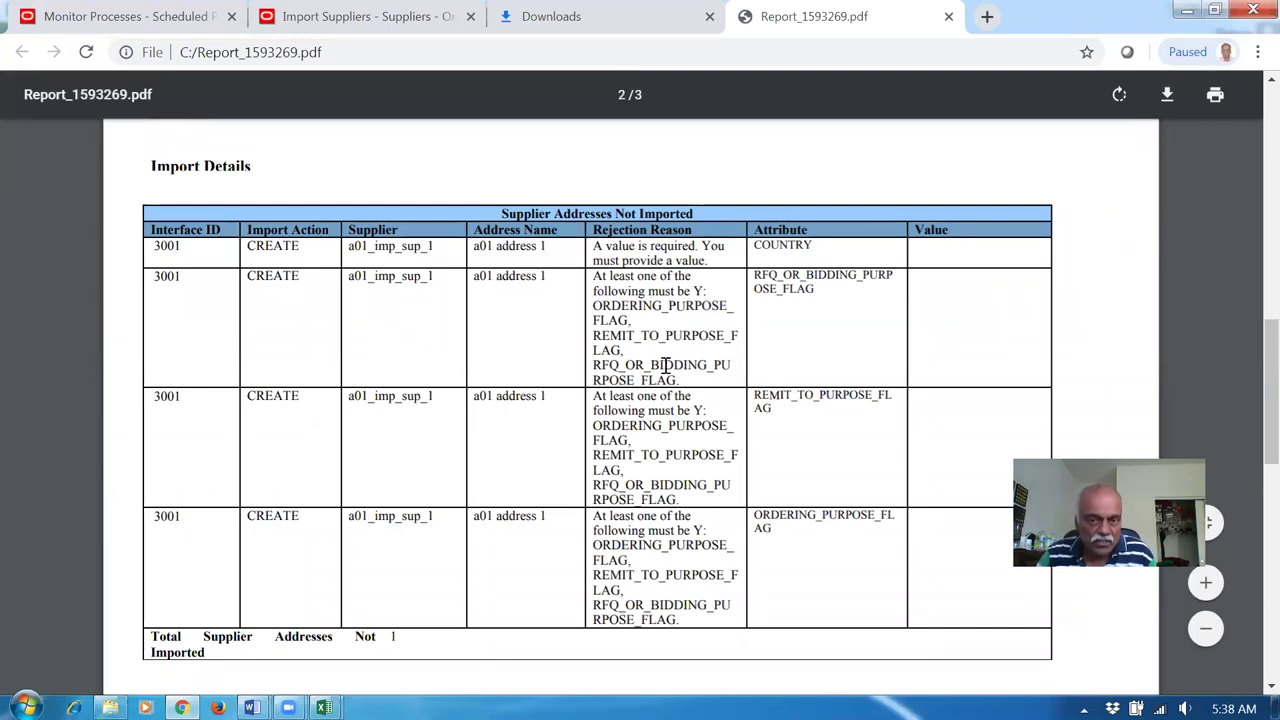
Close the downloads list and browse to Fusion_SCM_Training > Fusion_Additional_Docs_Records in Explorer
click(590, 20)
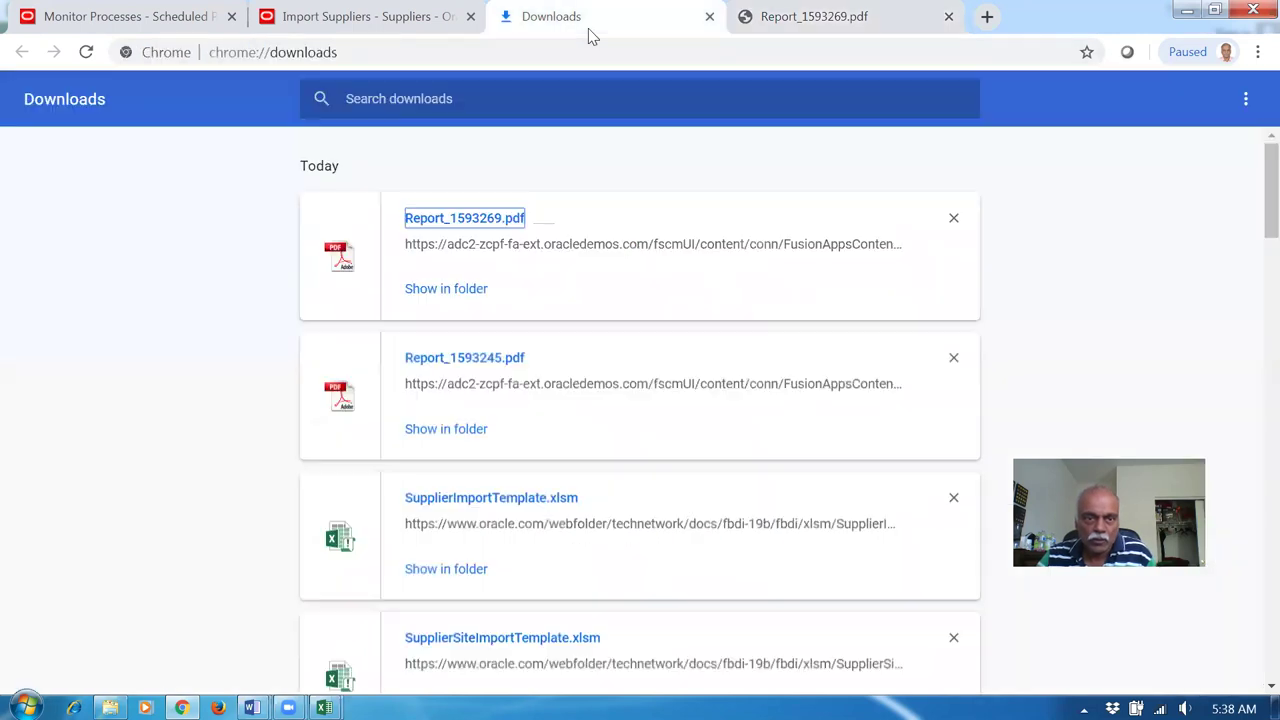
click(709, 17)
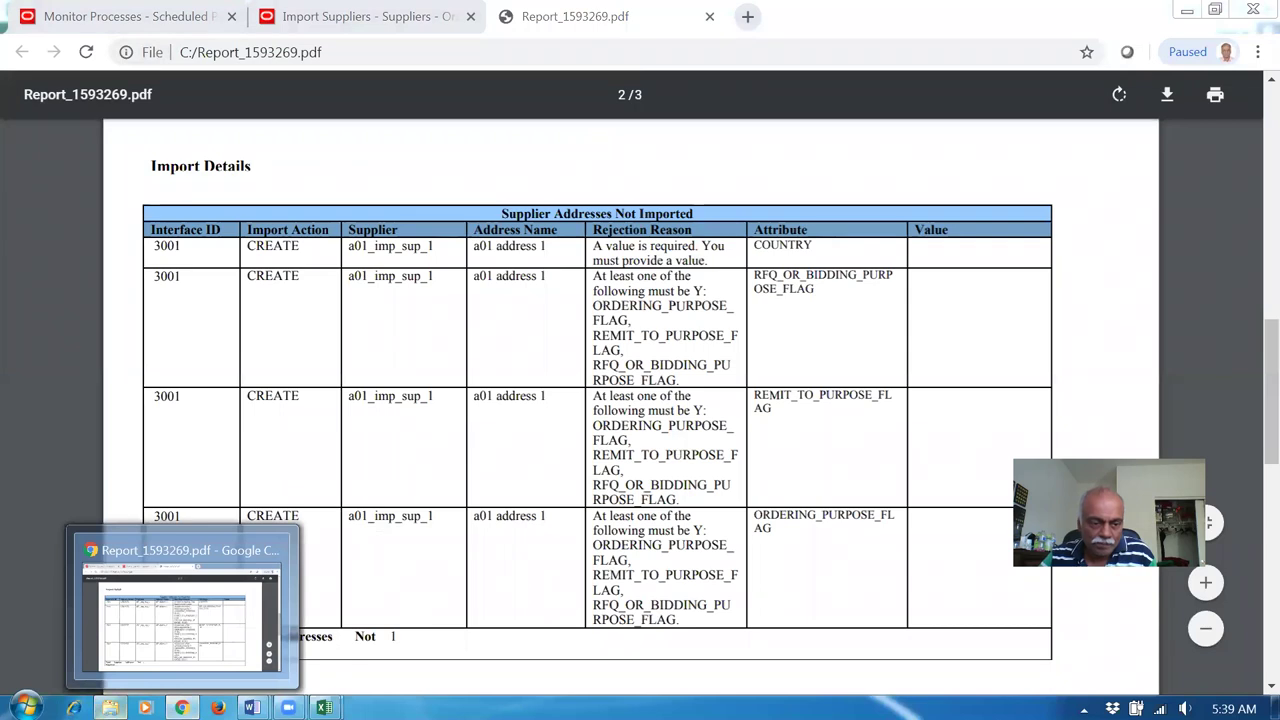
click(110, 707)
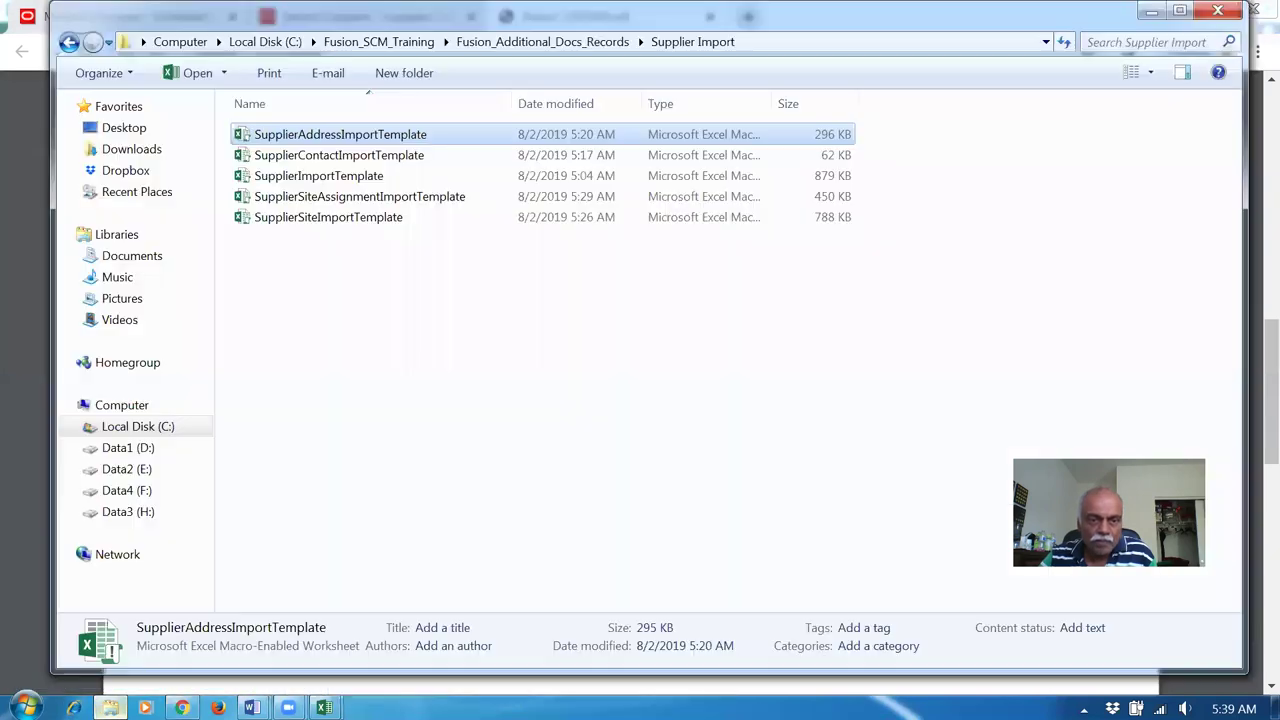
click(130, 427)
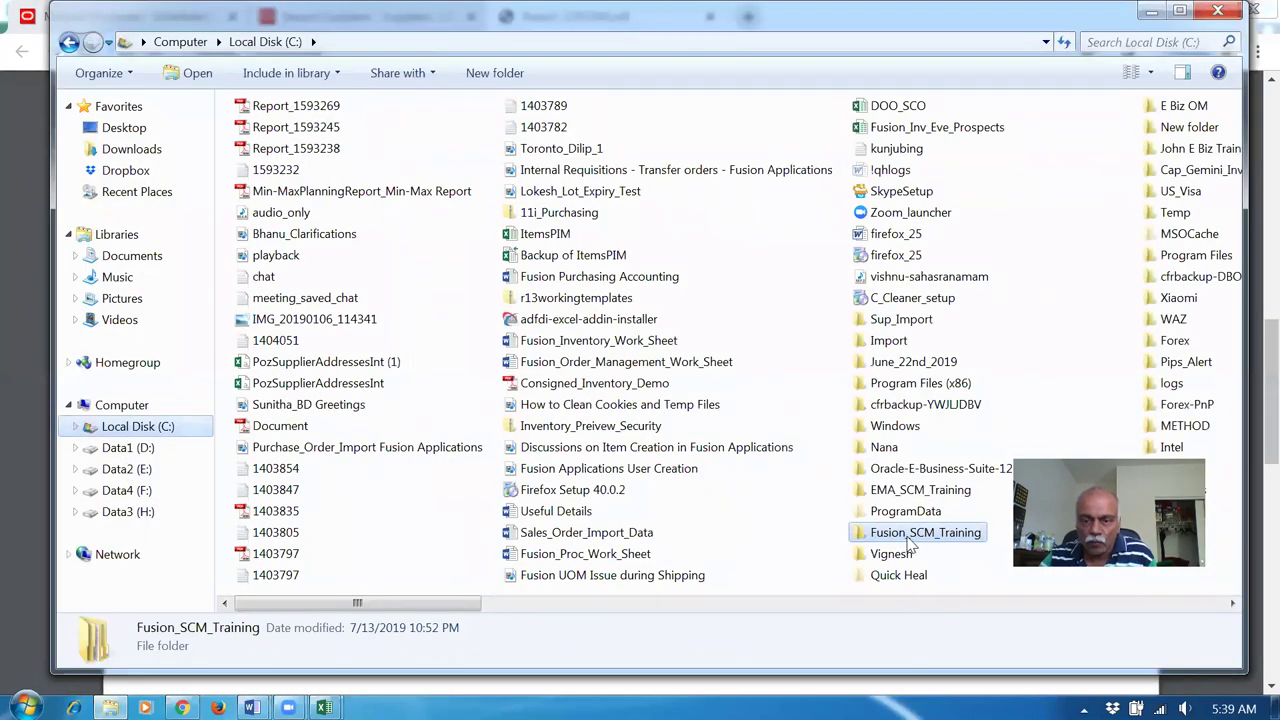
double_click(912, 540)
double_click(337, 150)
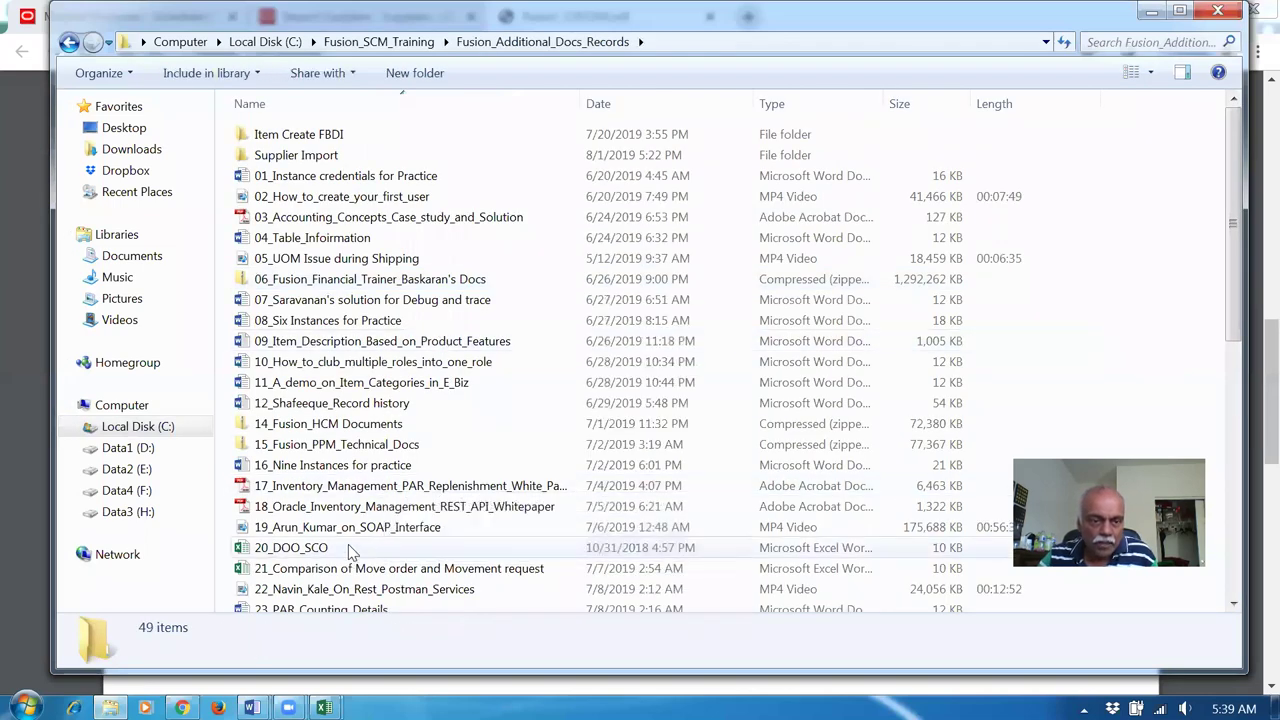
Open the 26_User_Guide_Imp_guide_FBDI Template document in Word
scroll(349, 551, down, 1)
scroll(349, 551, down, 1)
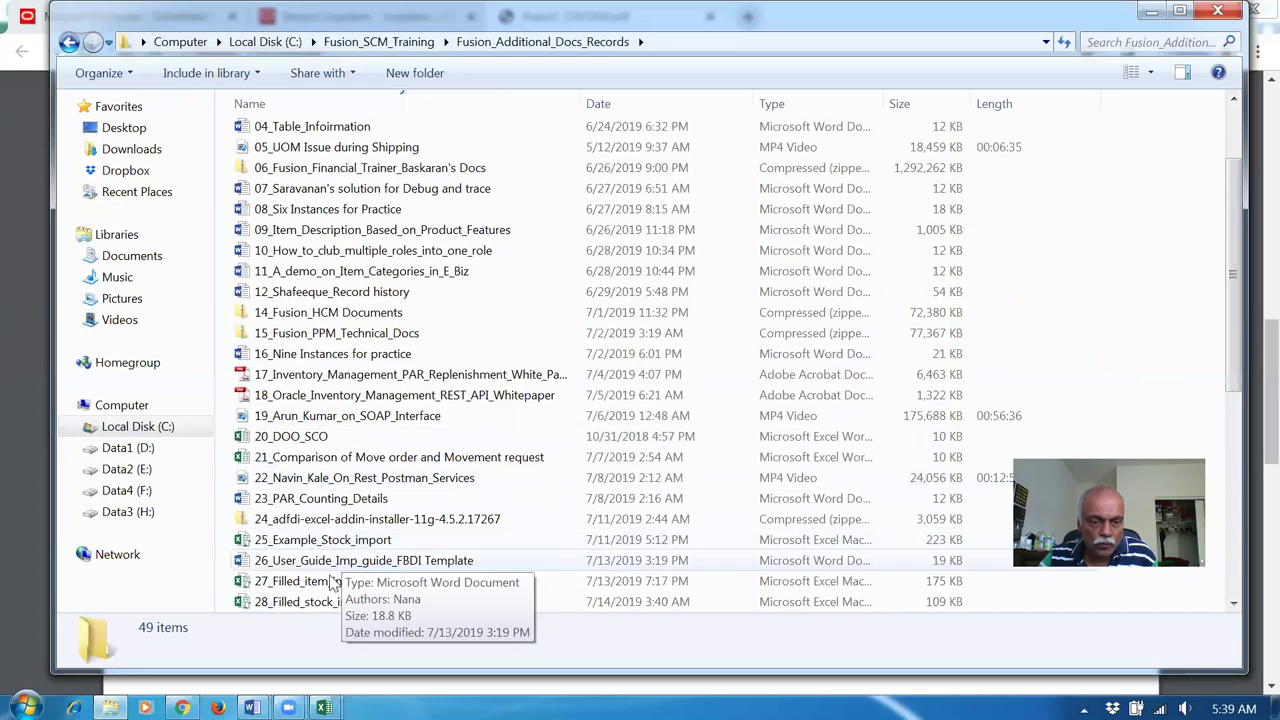
click(340, 561)
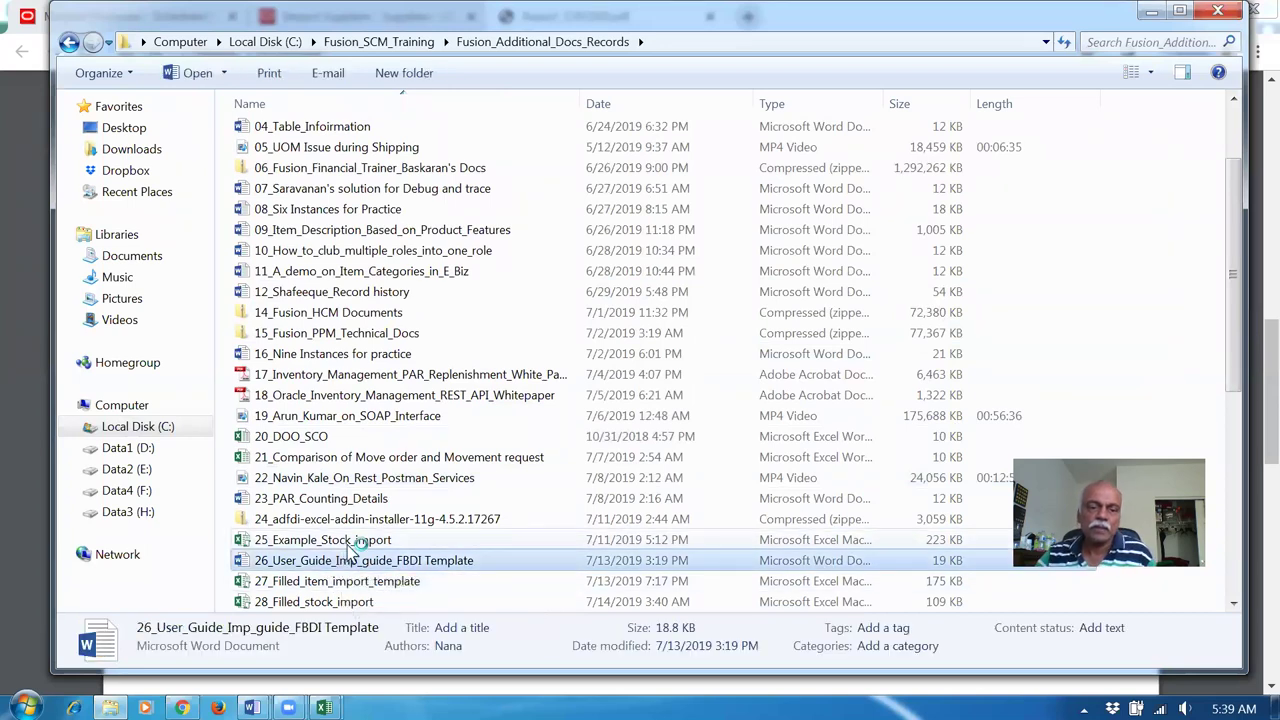
double_click(350, 560)
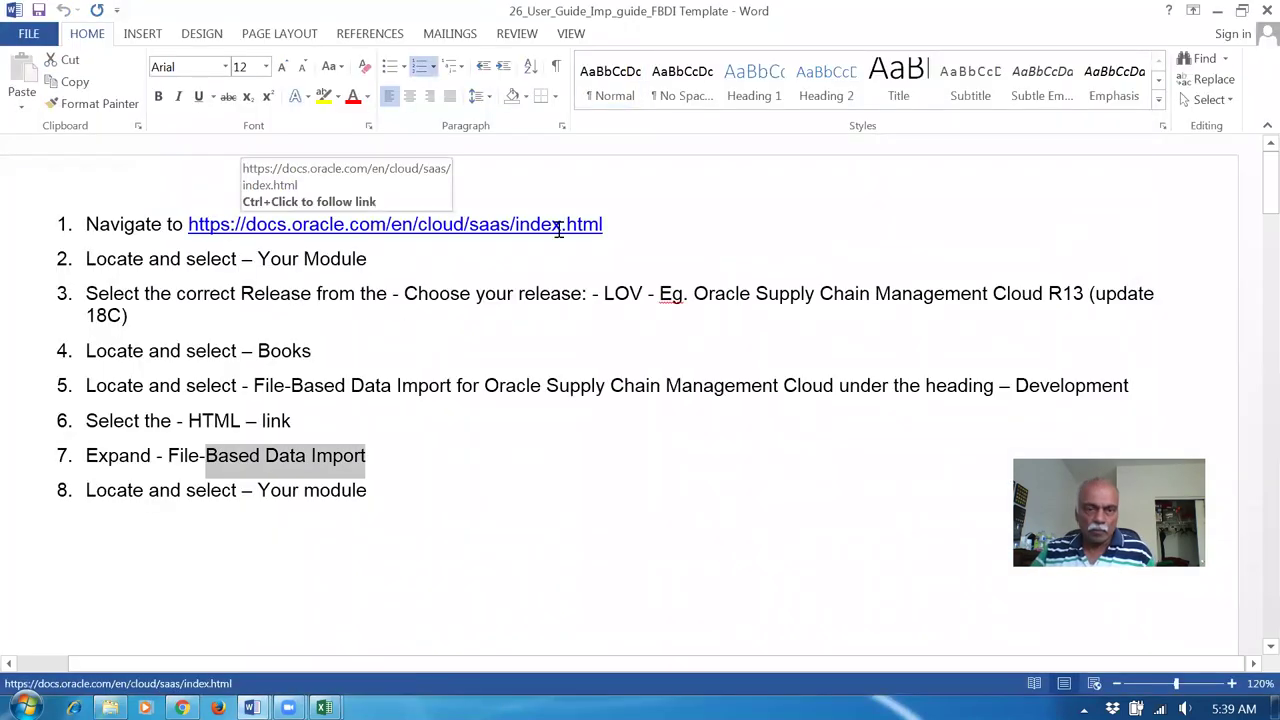
Copy the docs.oracle.com address from step 1 of the Word guide into a new Chrome tab
drag(606, 224, 186, 218)
key(ctrl+c)
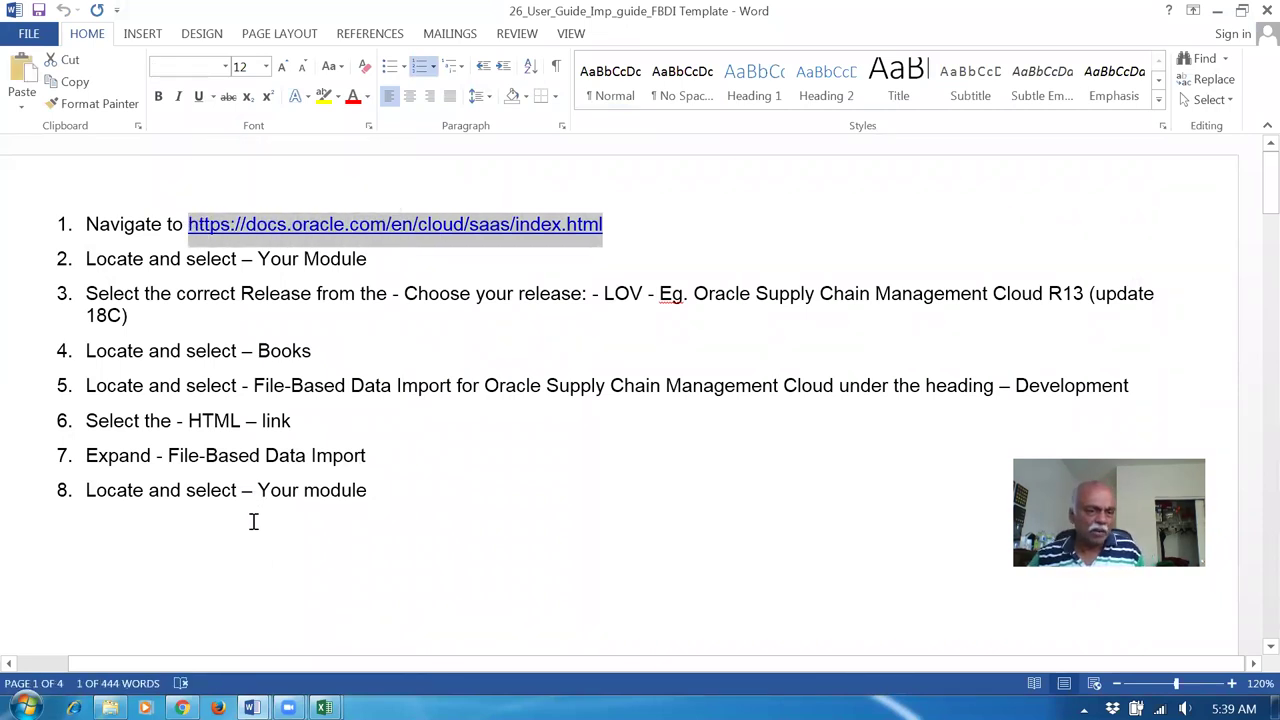
click(181, 707)
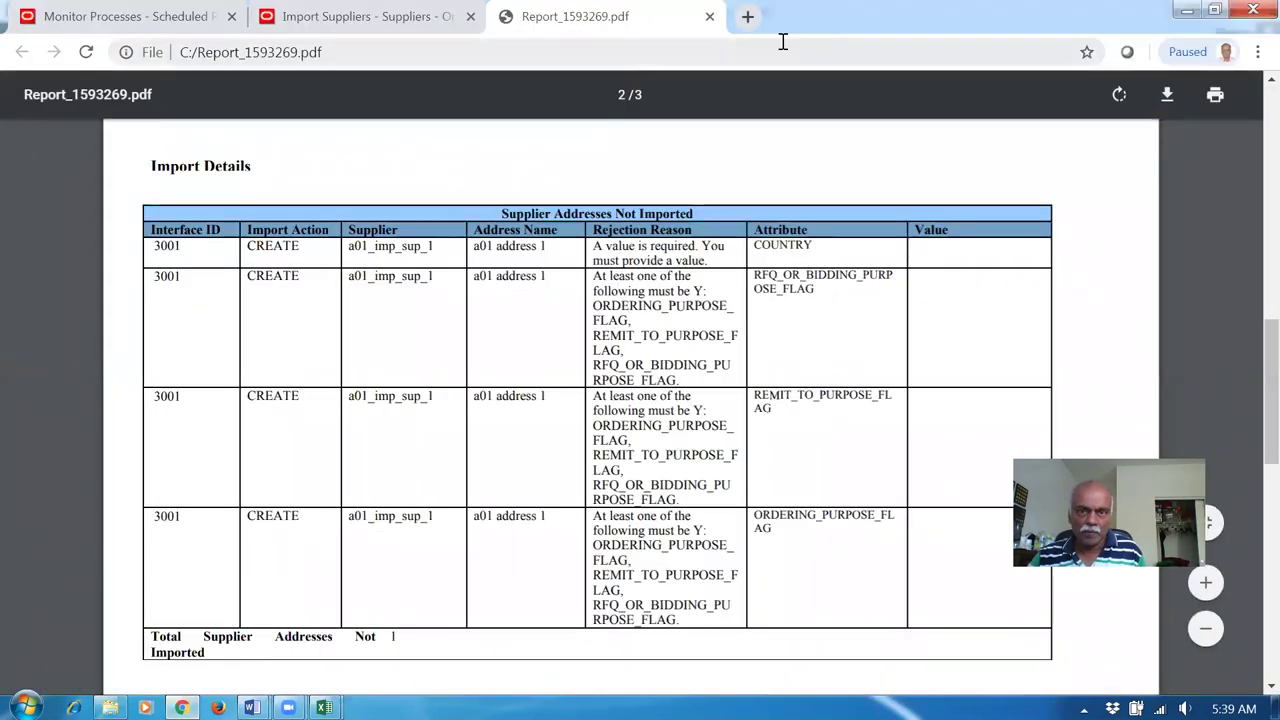
click(747, 17)
Load Oracle Cloud Documentation and reach the Procurement 19B books list
key(ctrl+v)
key(Return)
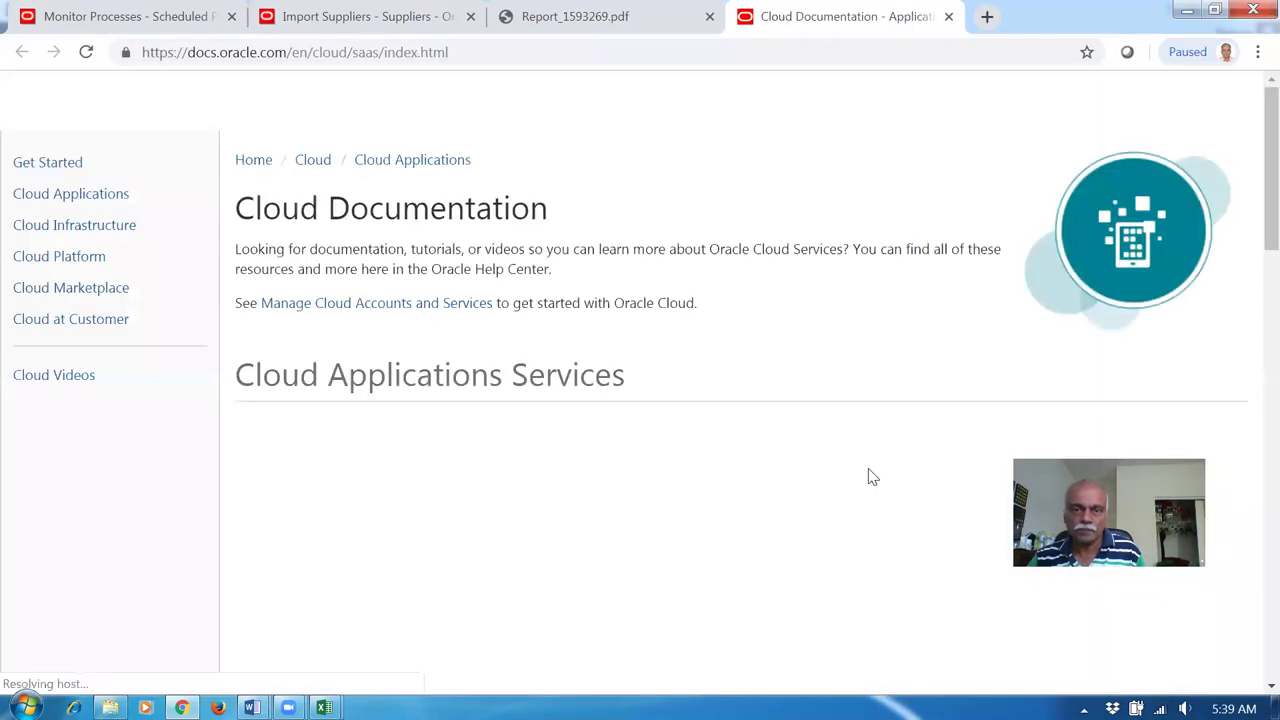
scroll(838, 533, down, 1)
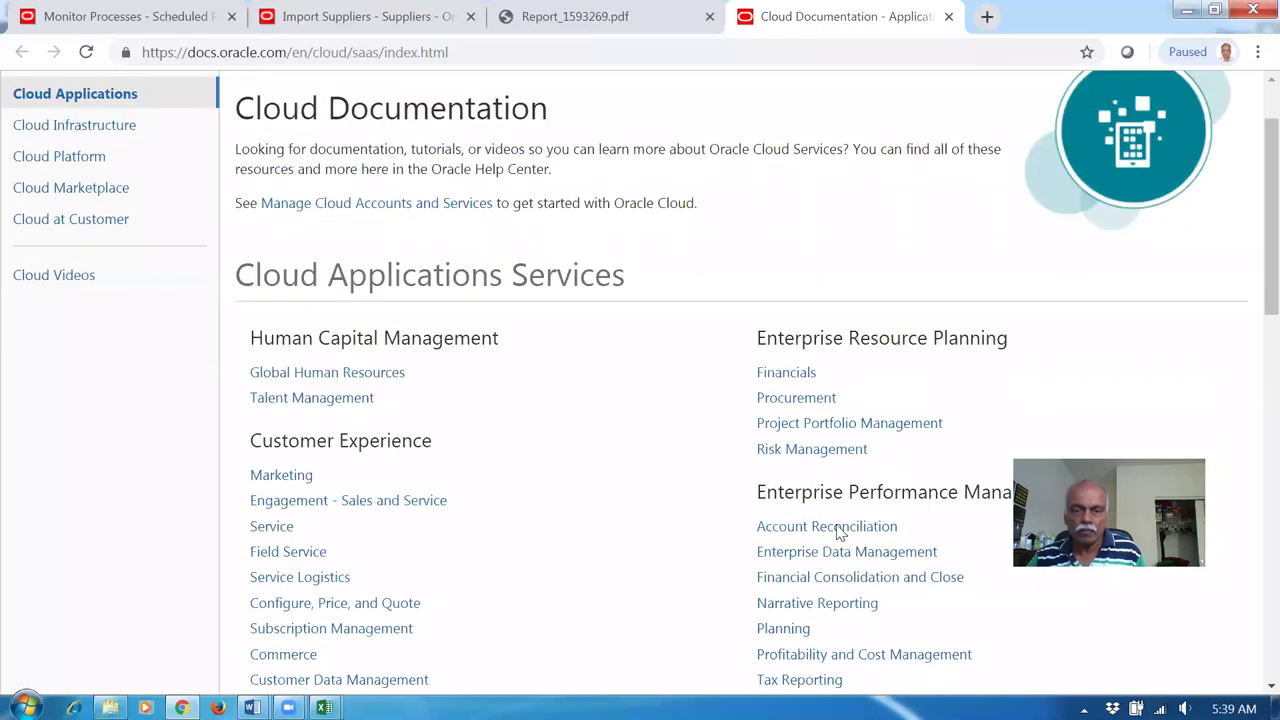
click(782, 401)
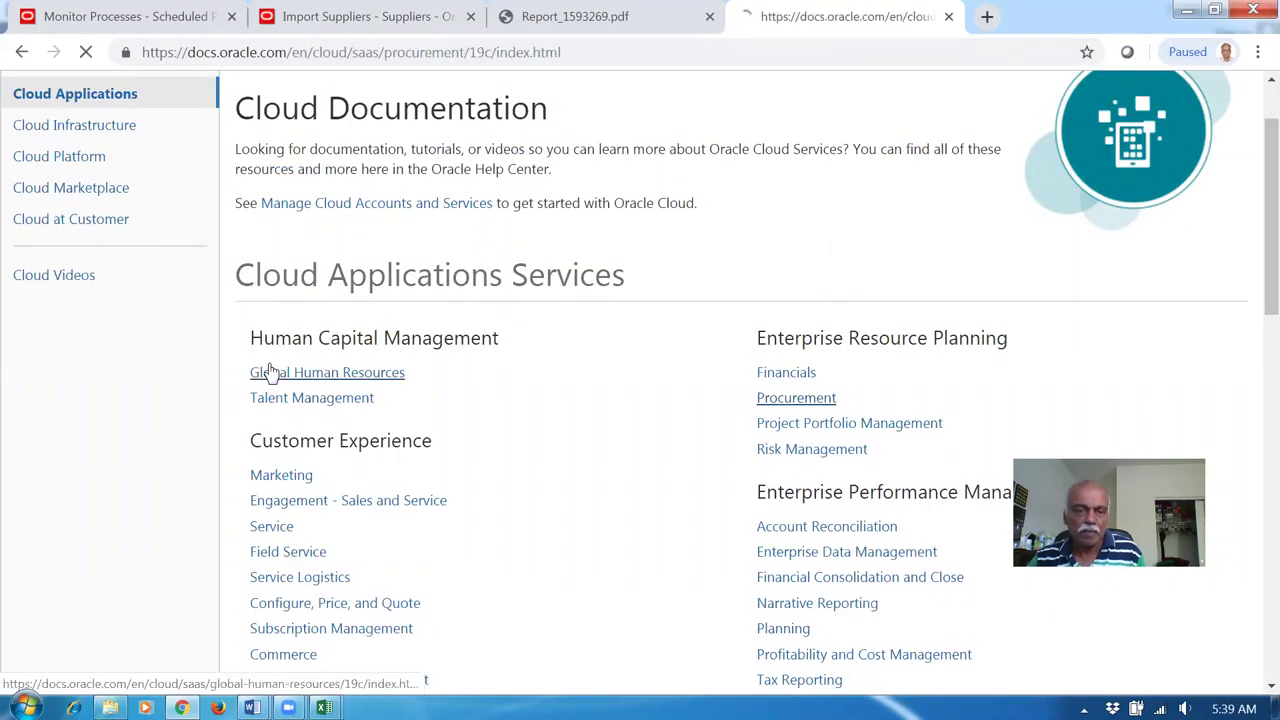
click(389, 487)
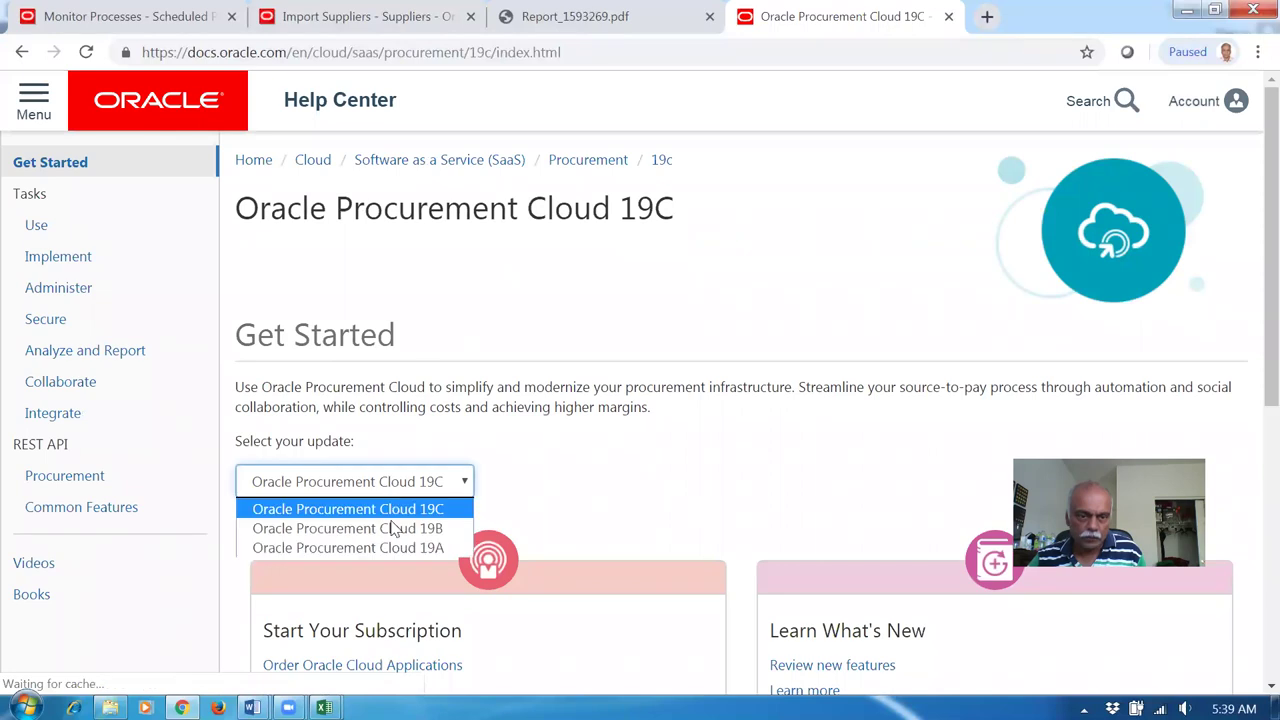
click(390, 528)
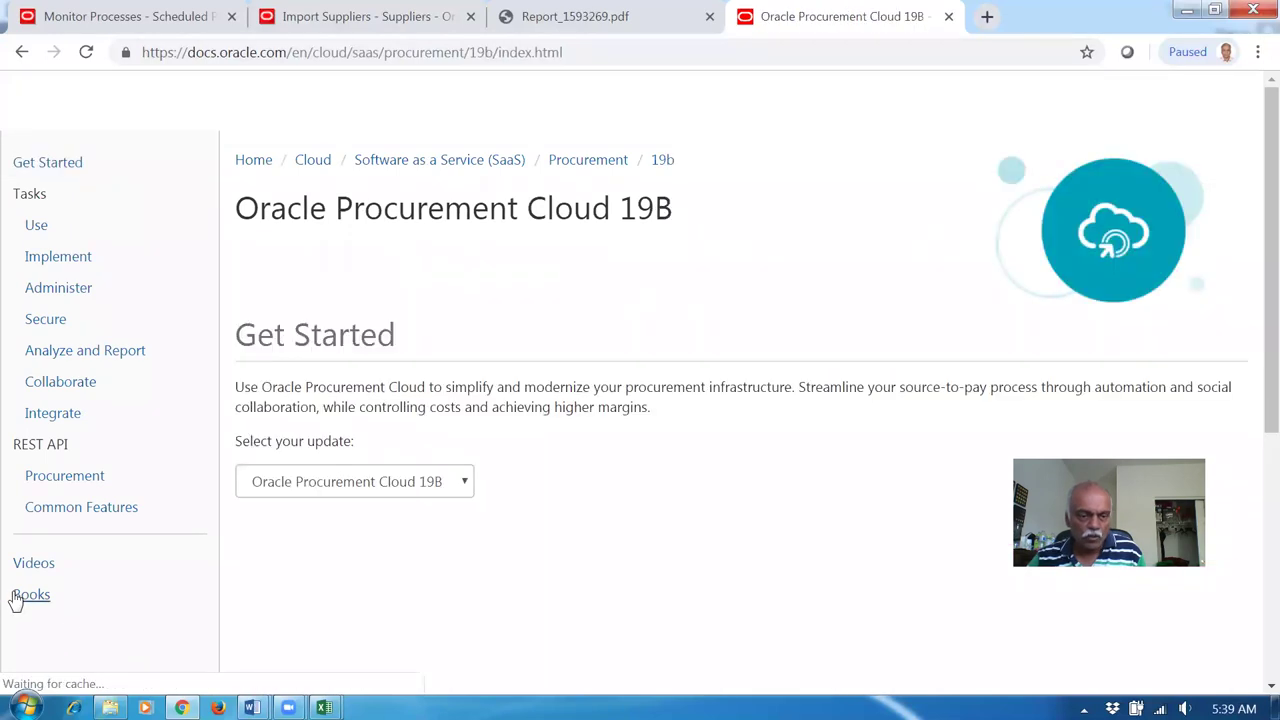
click(31, 595)
Download SupplierAddressImportTemplate.xlsm from the File-Based Data Import guide's Import Supplier Addresses topic to Local Disk (C:)
scroll(360, 534, down, 3)
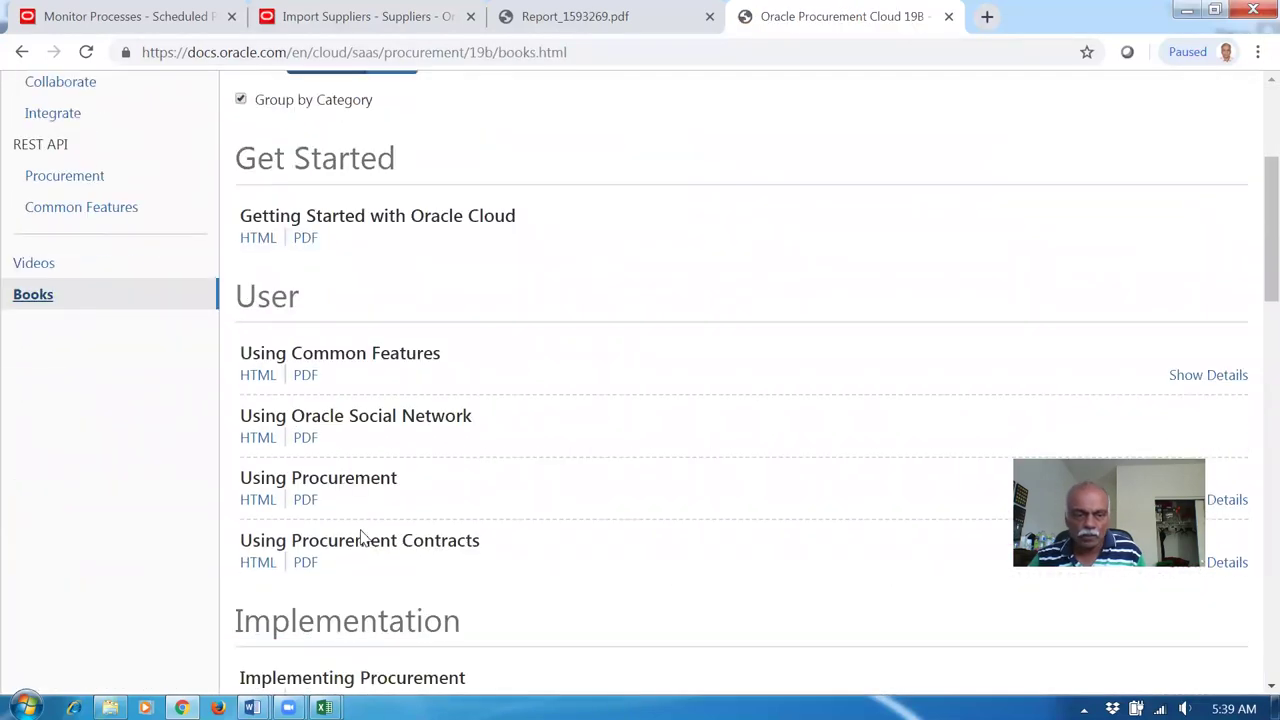
scroll(362, 538, down, 13)
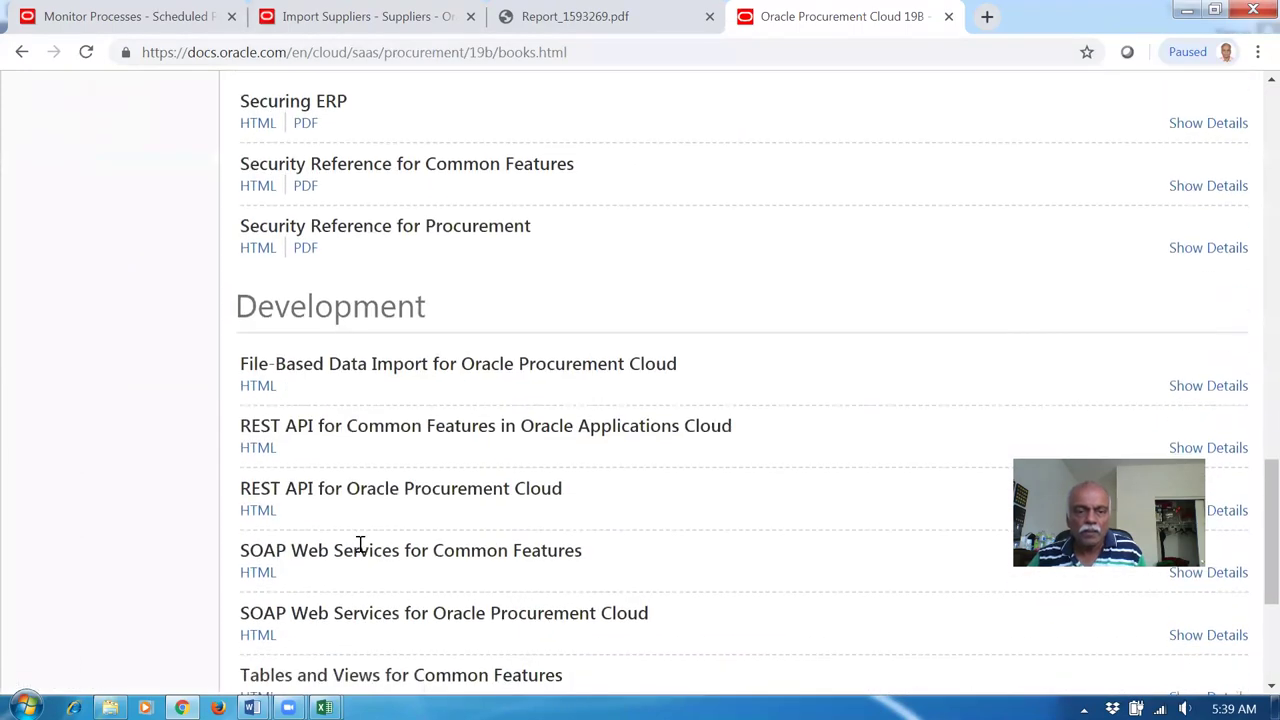
scroll(358, 547, down, 3)
scroll(366, 531, up, 3)
click(250, 369)
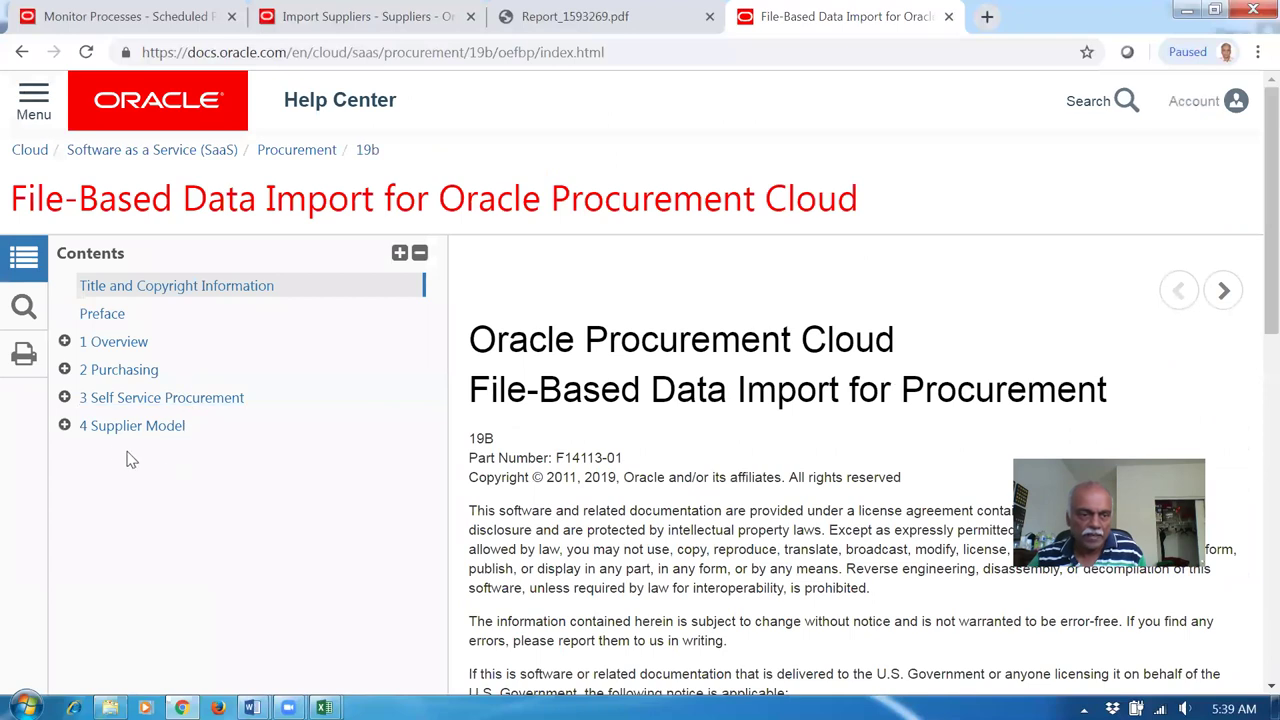
click(63, 427)
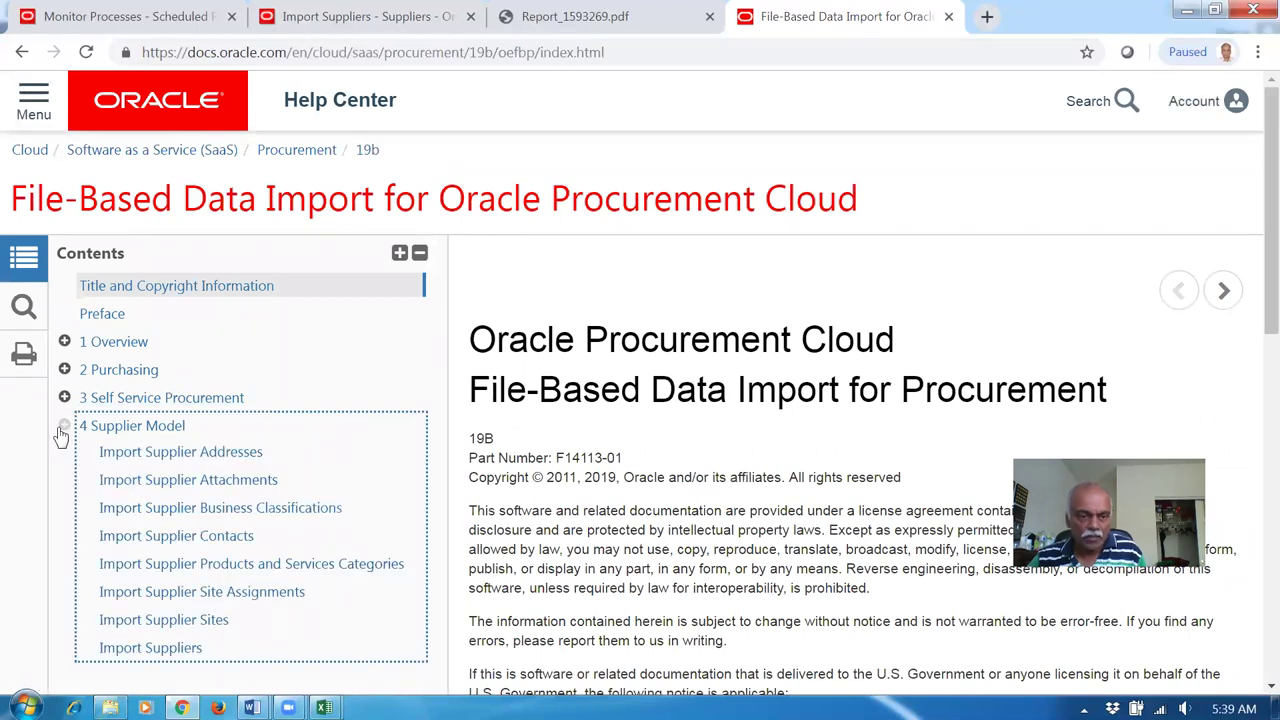
click(178, 461)
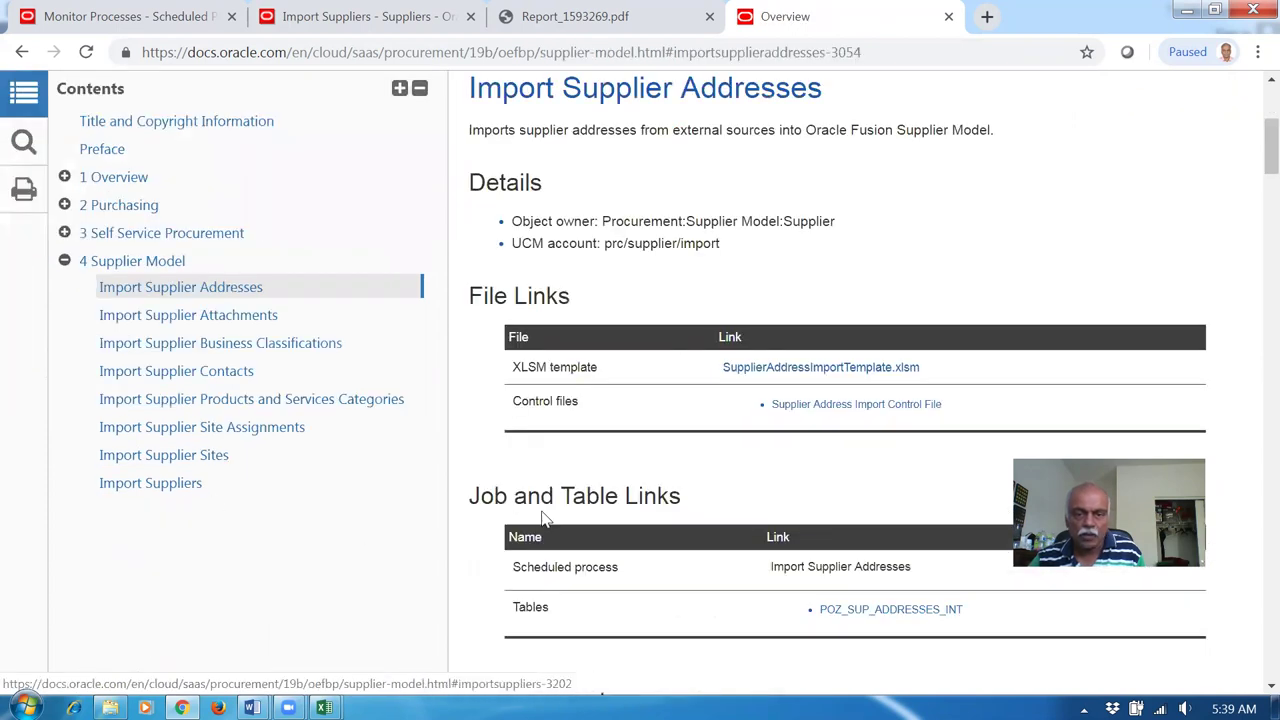
click(795, 368)
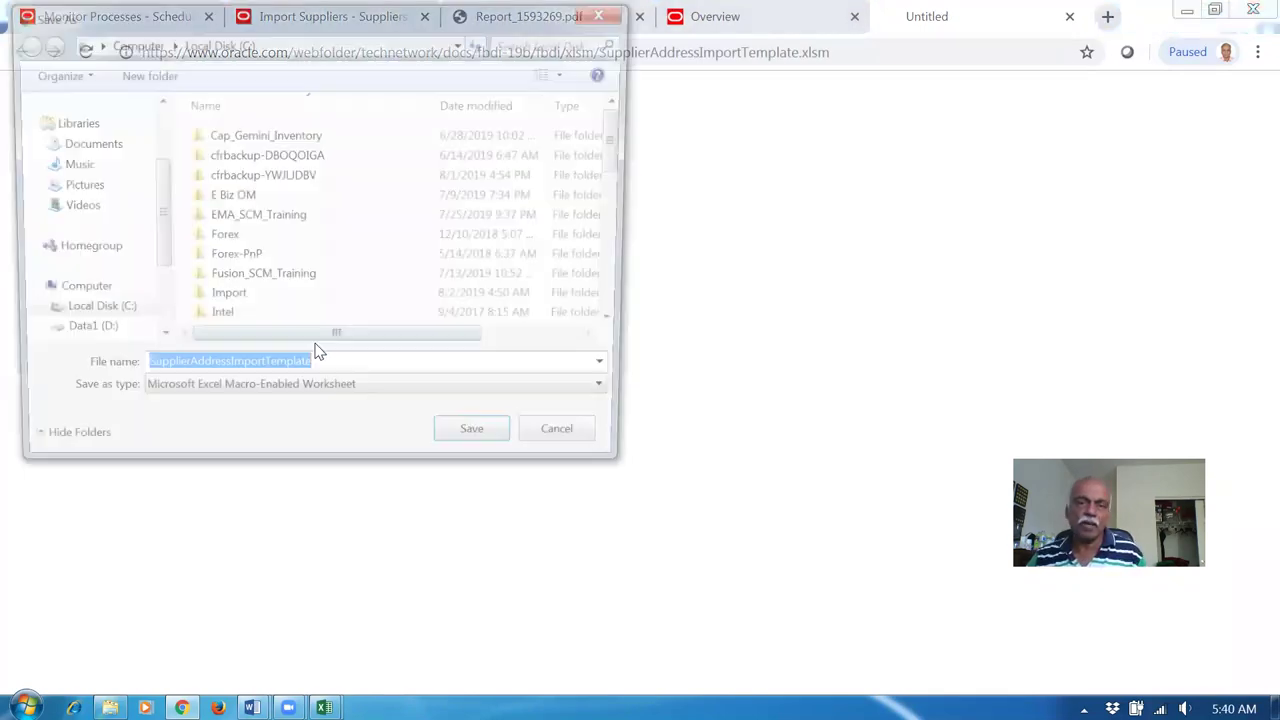
click(482, 447)
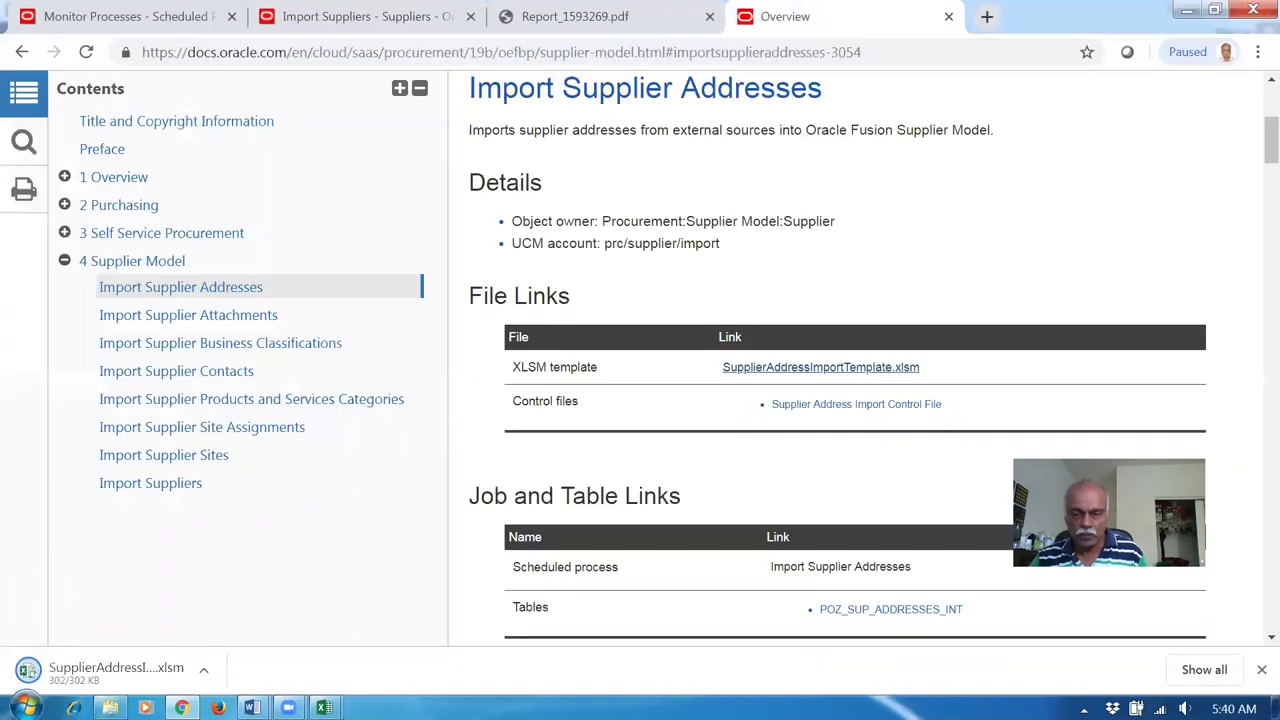
Show the downloaded template in its Local Disk (C:) folder and start renaming it to SupplierAddressImportTemplate1
click(1203, 670)
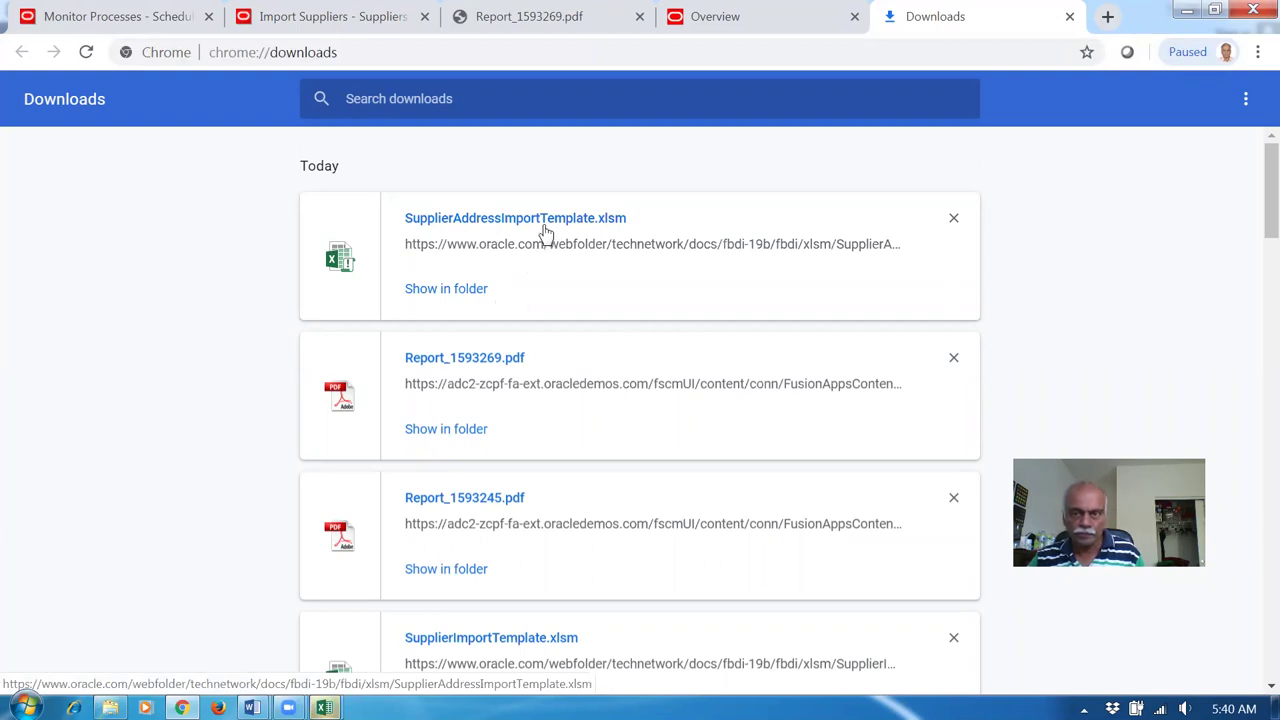
click(436, 290)
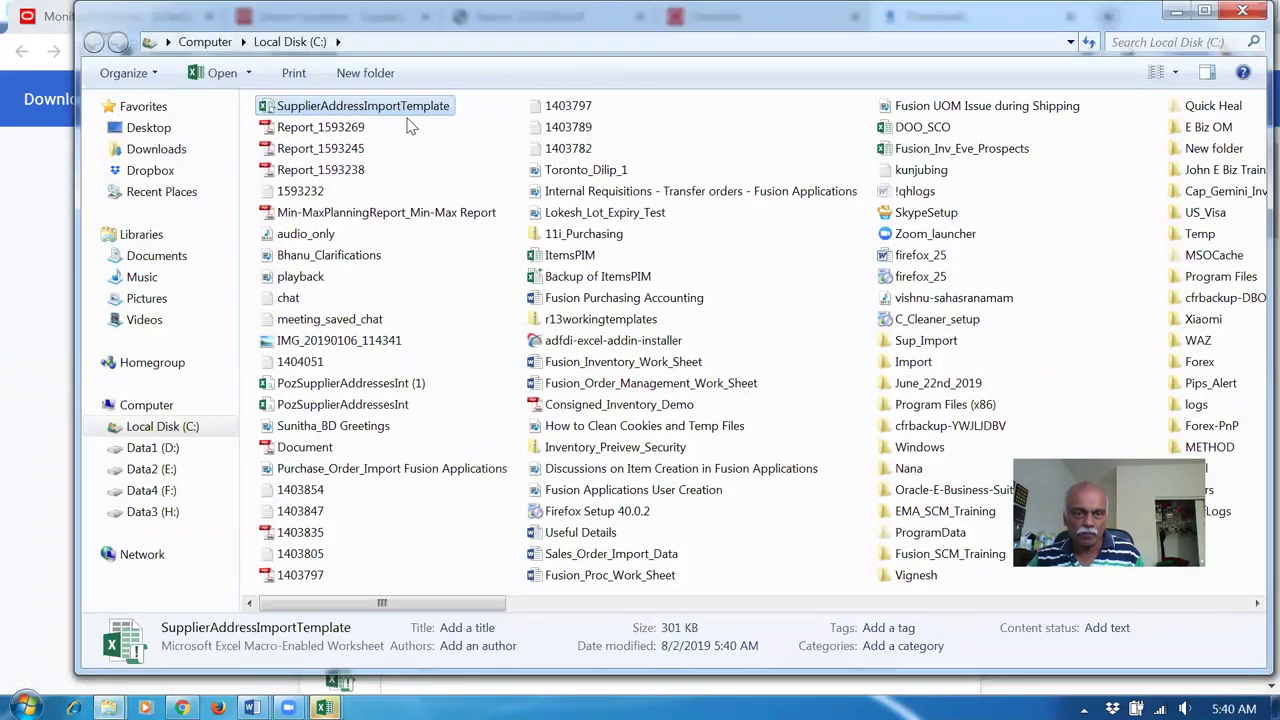
right_click(417, 108)
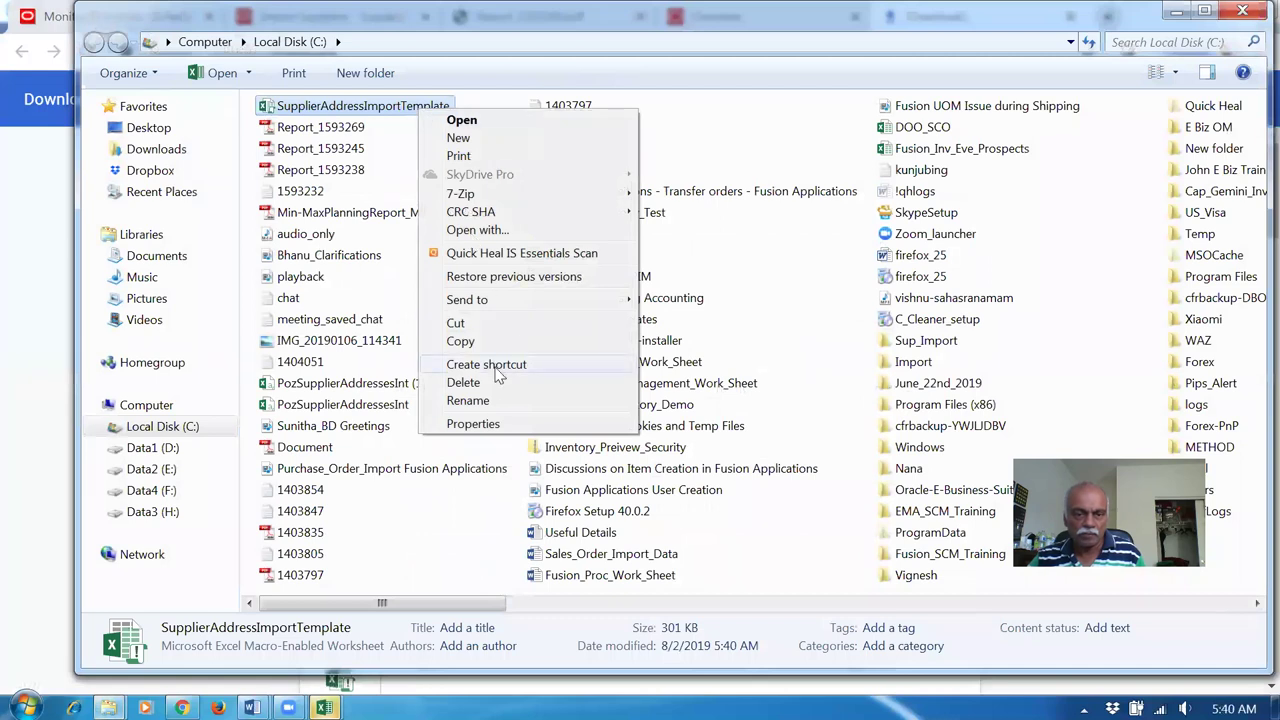
click(484, 401)
click(453, 110)
text(1)
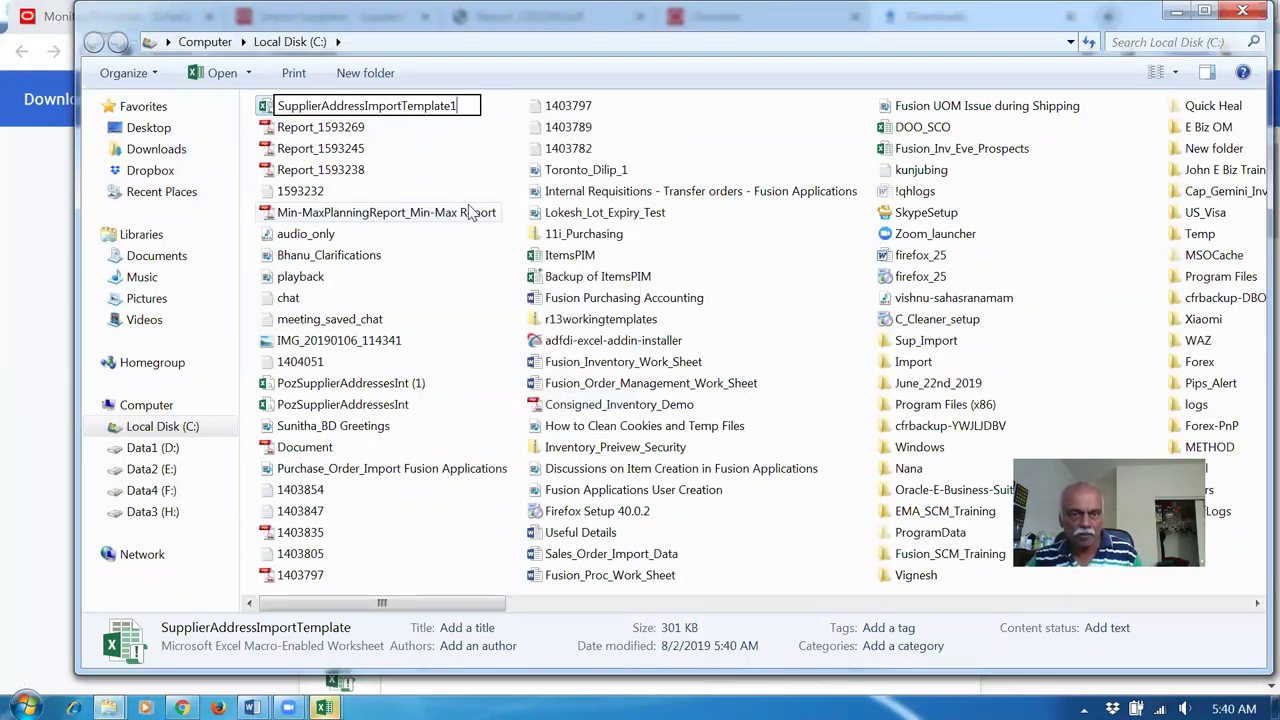
Attempt the SupplierAddressImportTemplate1 rename, cancel the file-in-use error, and go to Excel
key(Return)
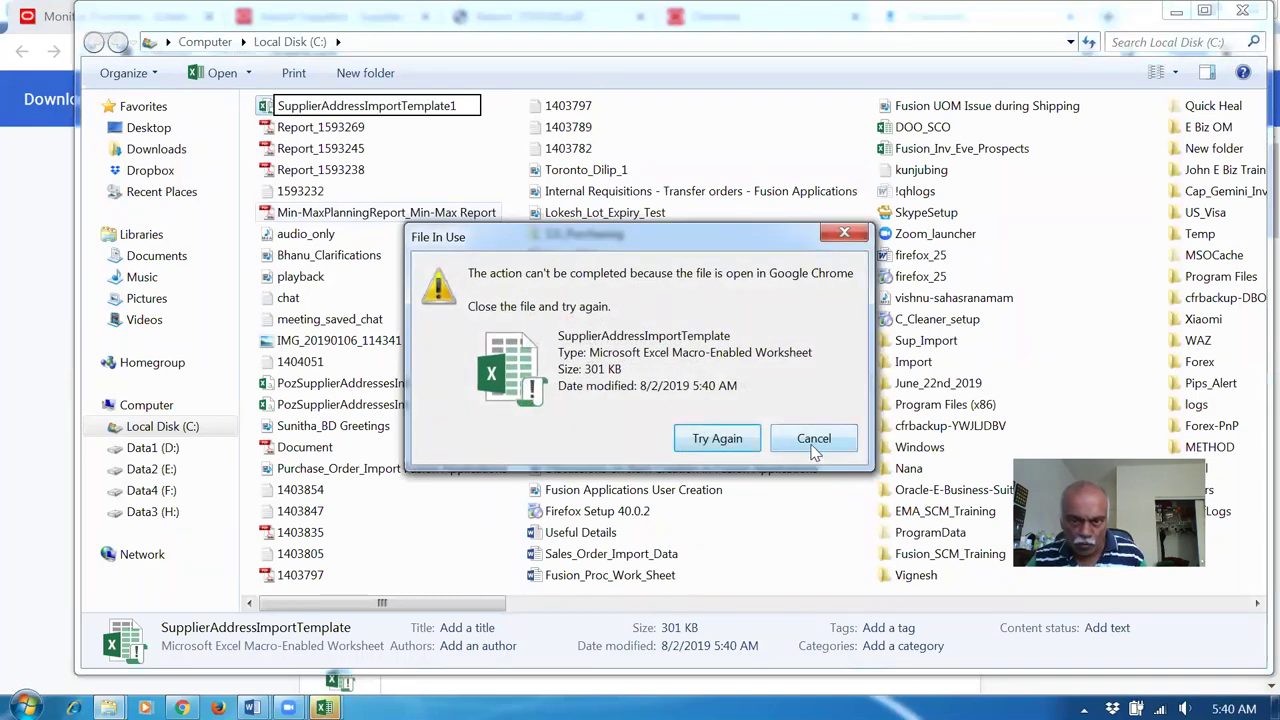
click(811, 443)
click(359, 110)
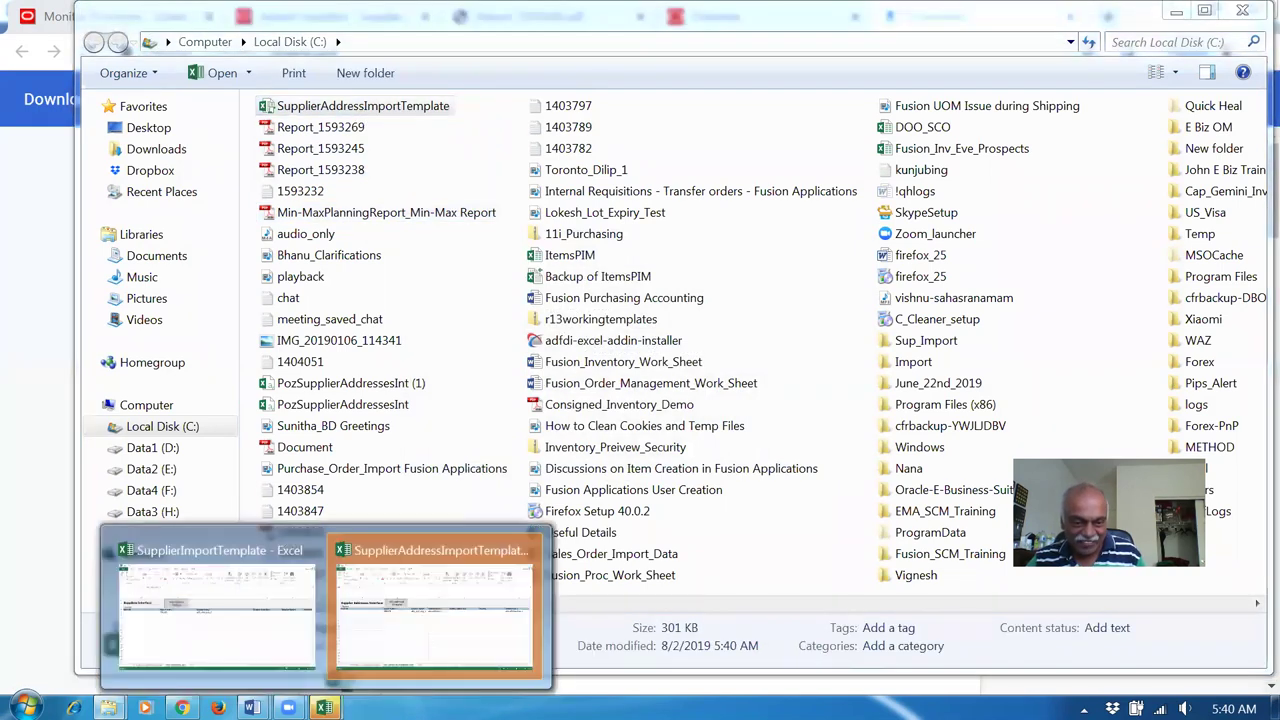
click(377, 664)
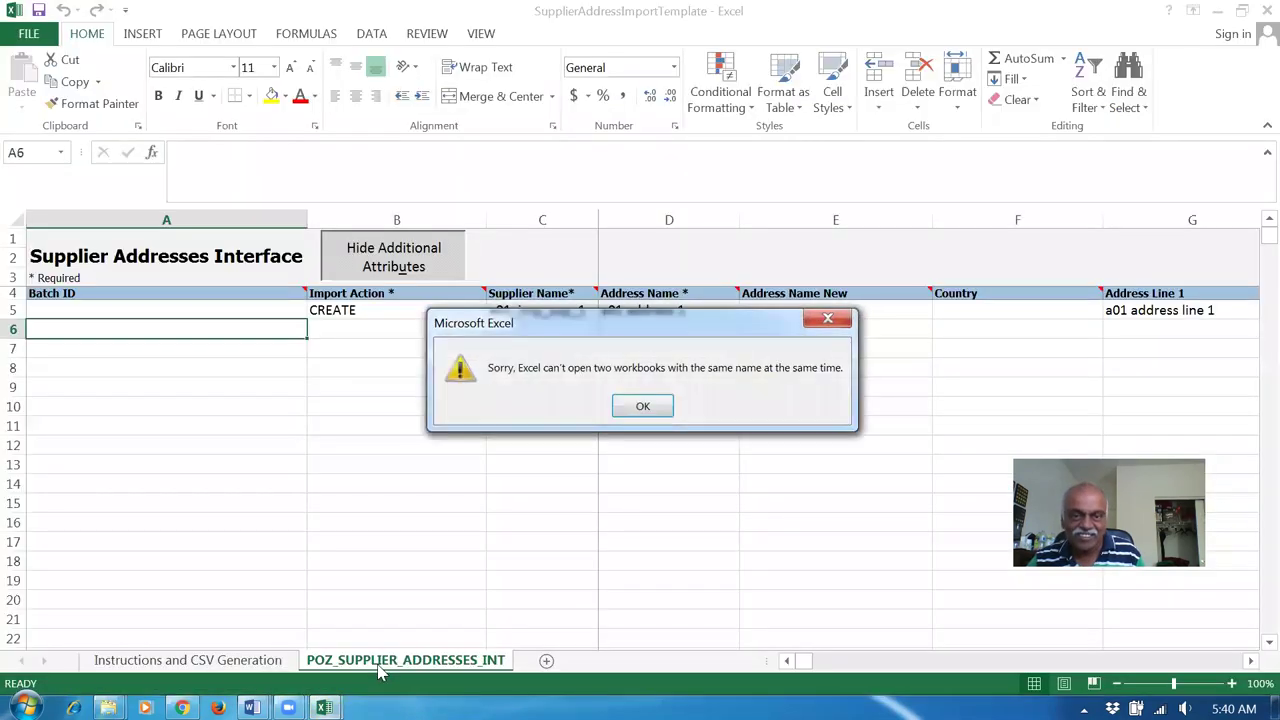
Dismiss the duplicate-name message and close SupplierAddressImportTemplate, leaving SupplierImportTemplate open
click(642, 406)
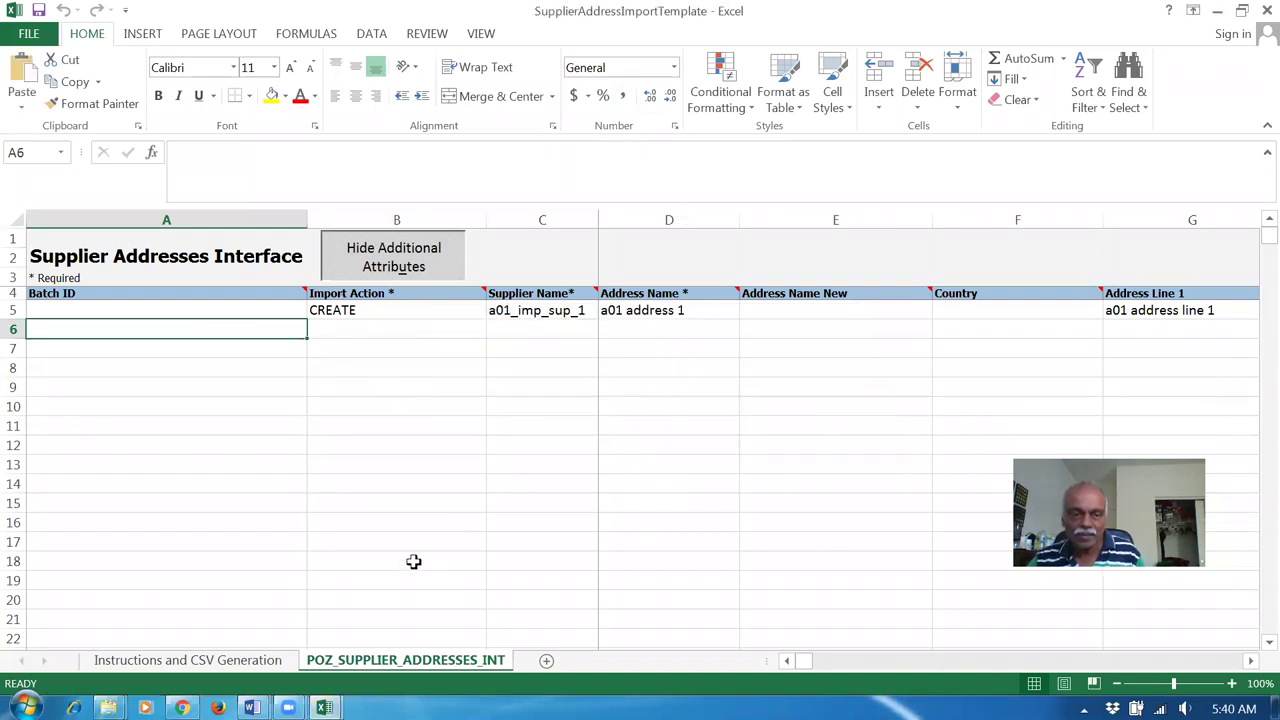
mouse_move(324, 707)
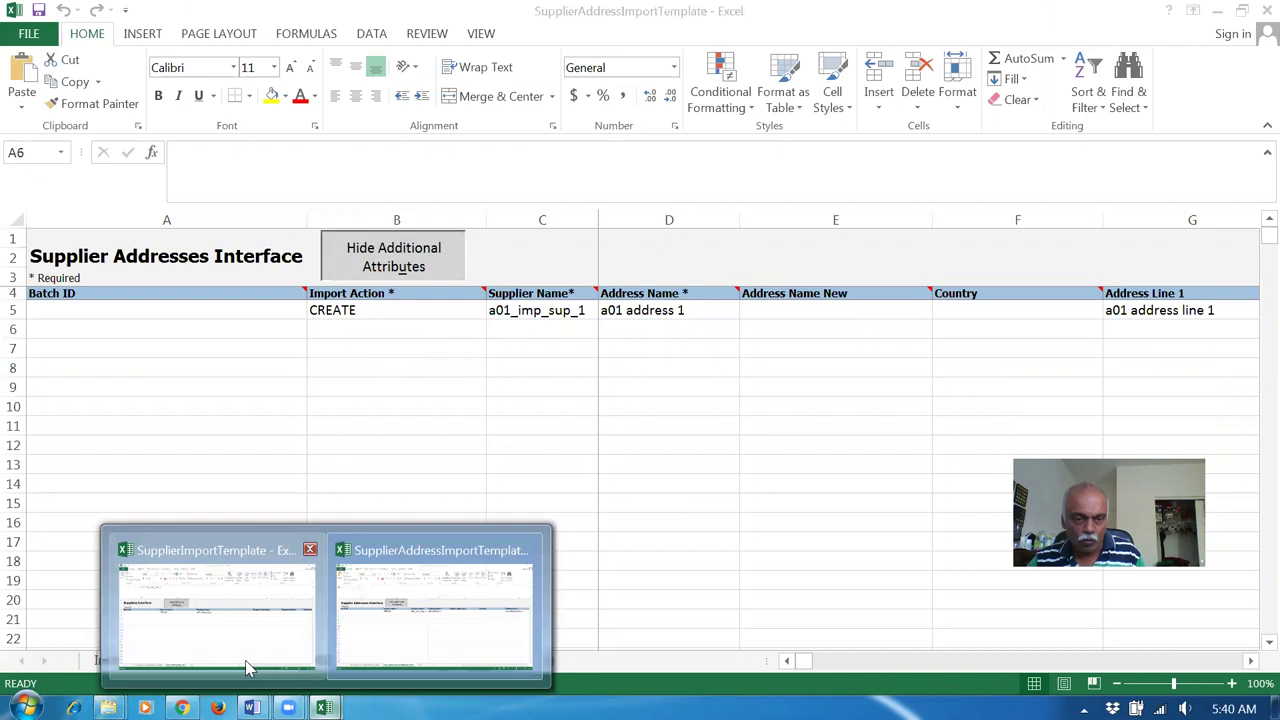
click(246, 666)
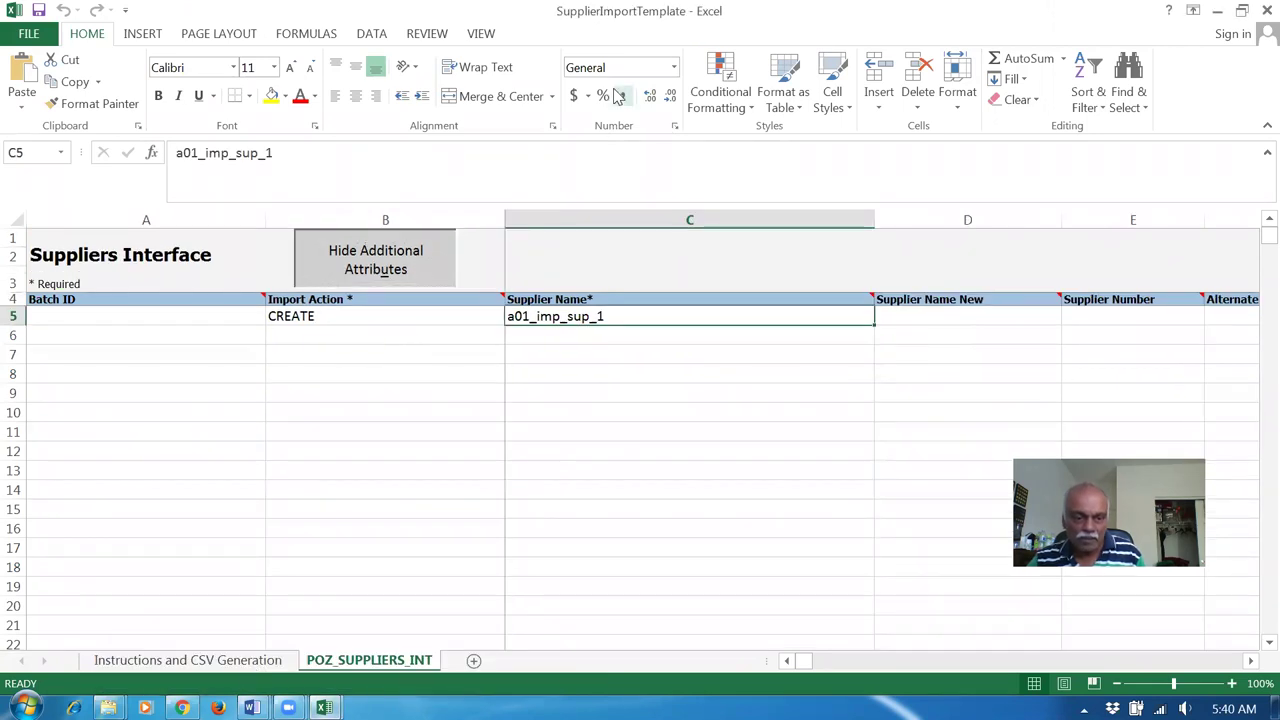
mouse_move(324, 707)
mouse_move(381, 658)
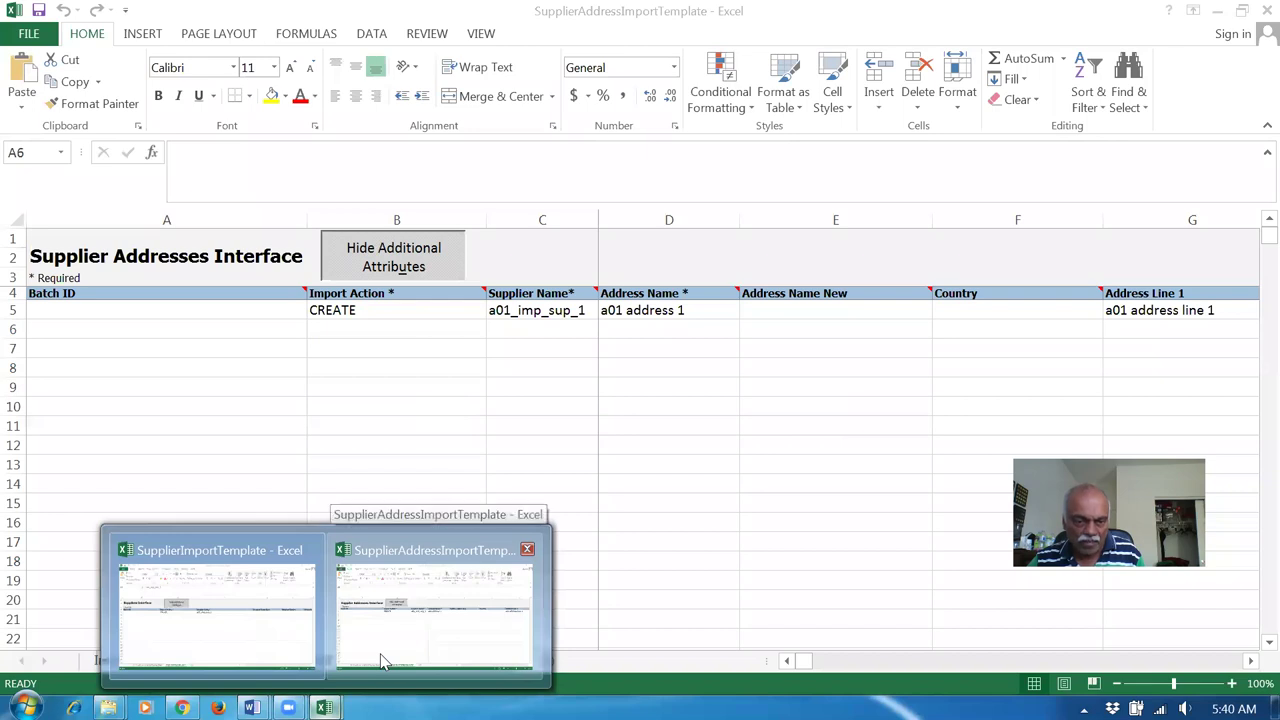
click(381, 660)
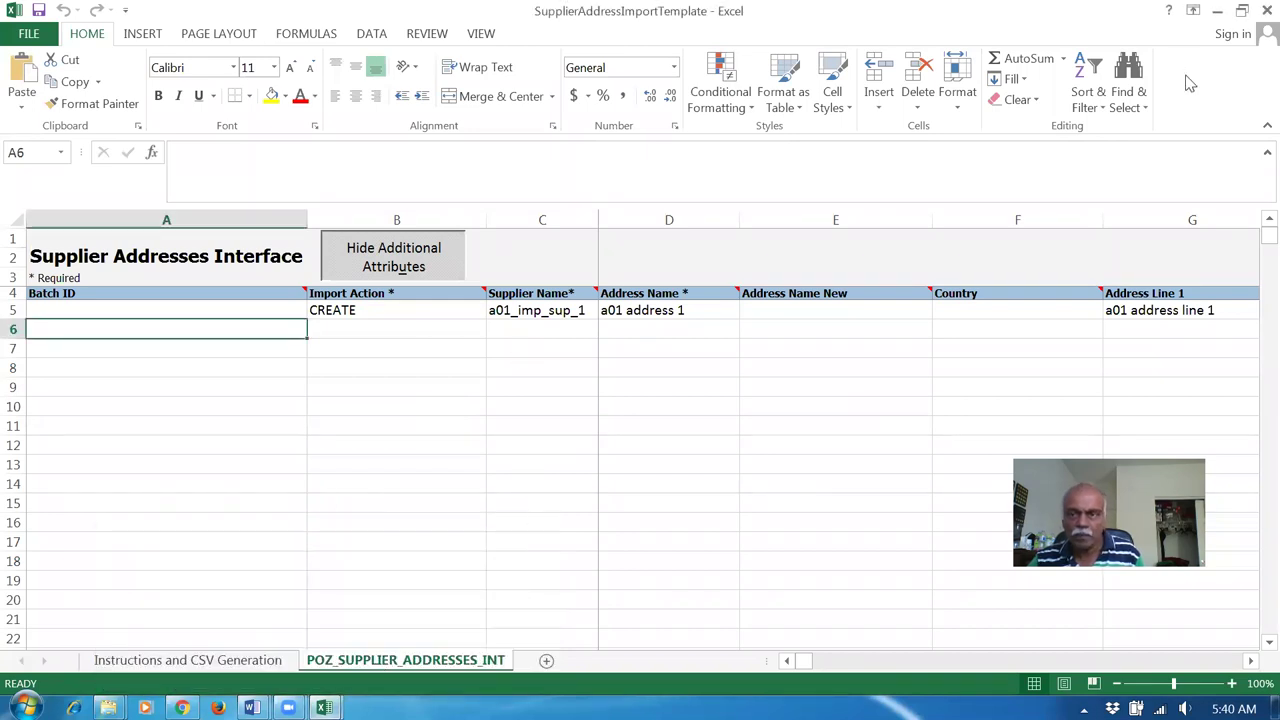
click(1265, 10)
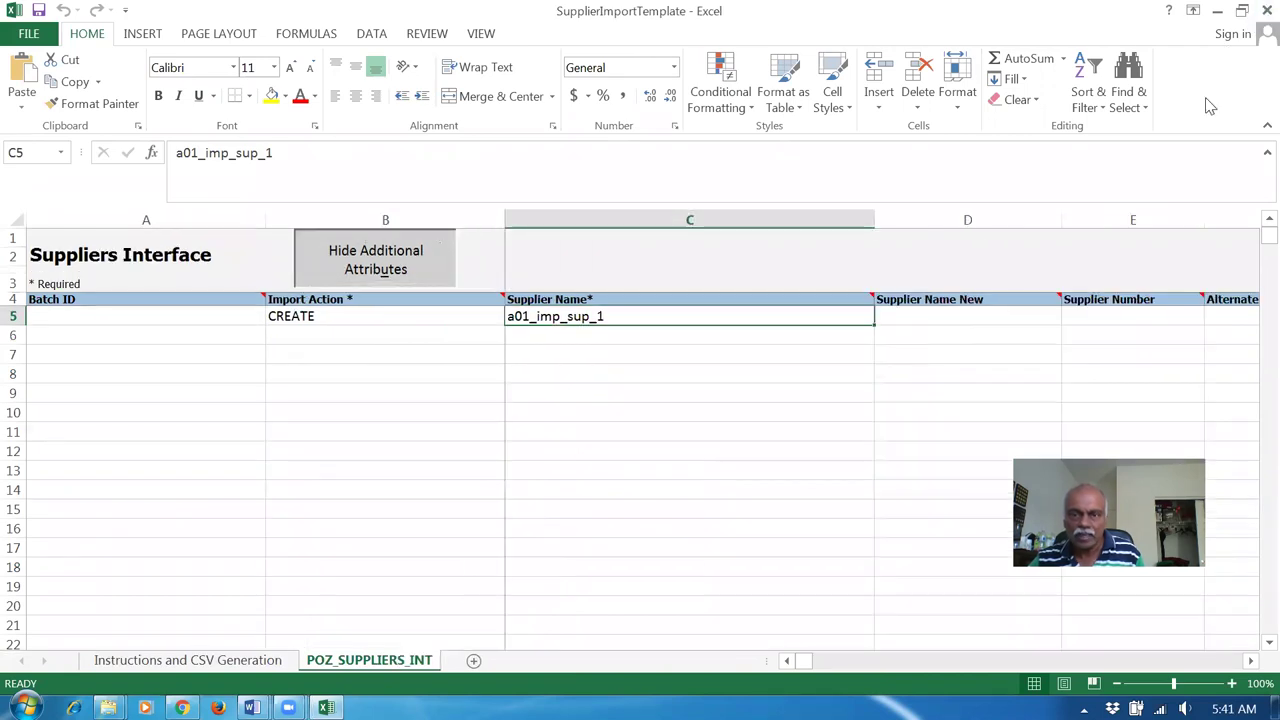
drag(636, 457, 636, 470)
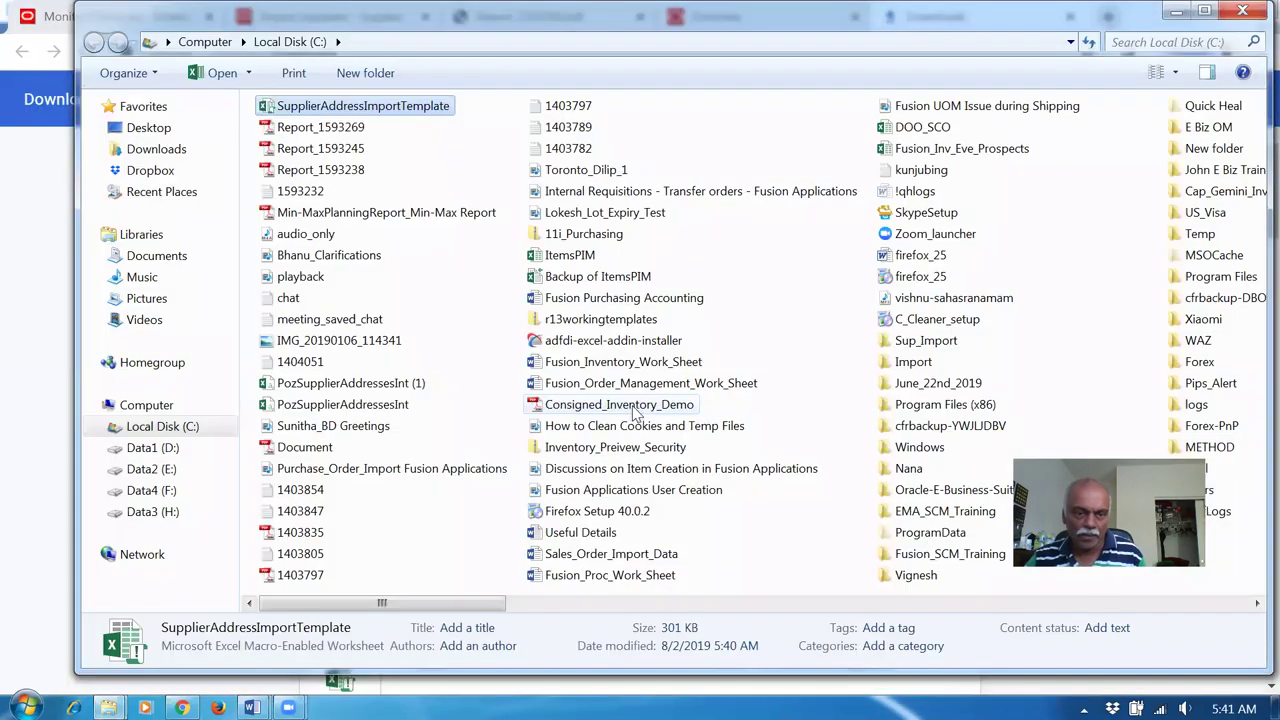
Rename the template file to SupplierAddressImportTemplate1 on Local Disk (C:) and select it for opening
right_click(437, 107)
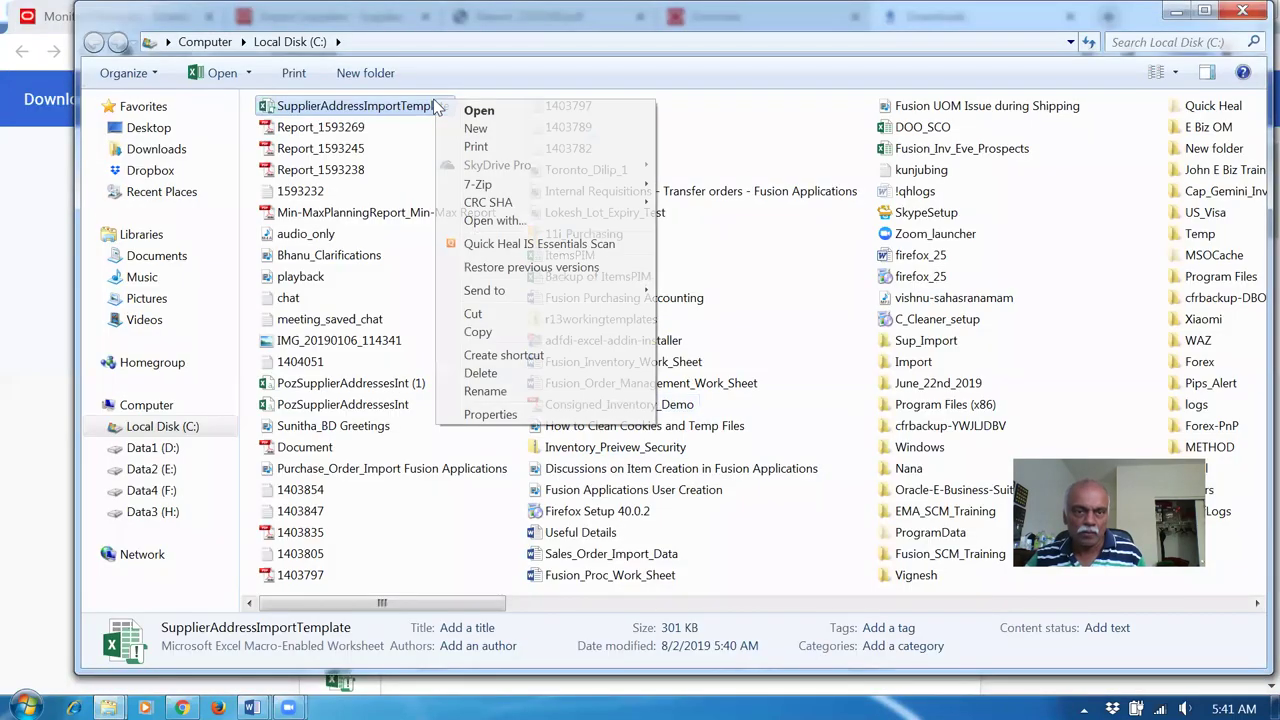
click(482, 390)
click(465, 105)
text(1)
click(456, 248)
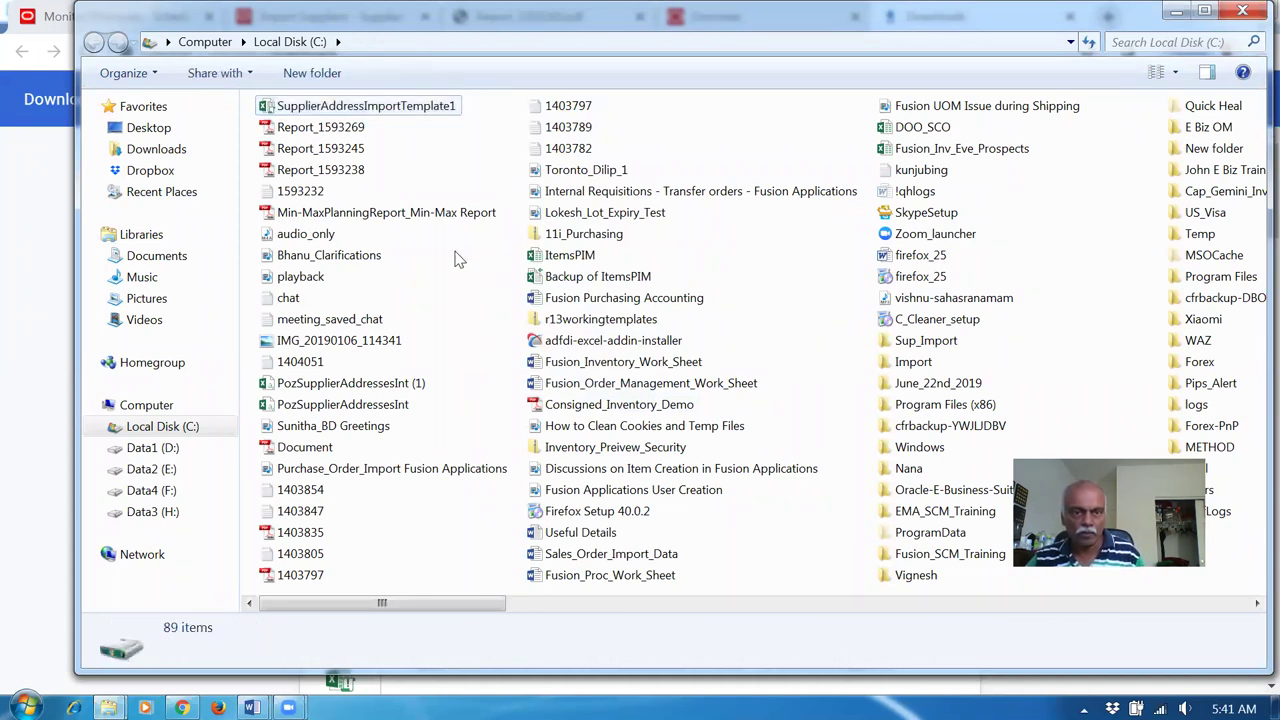
click(314, 104)
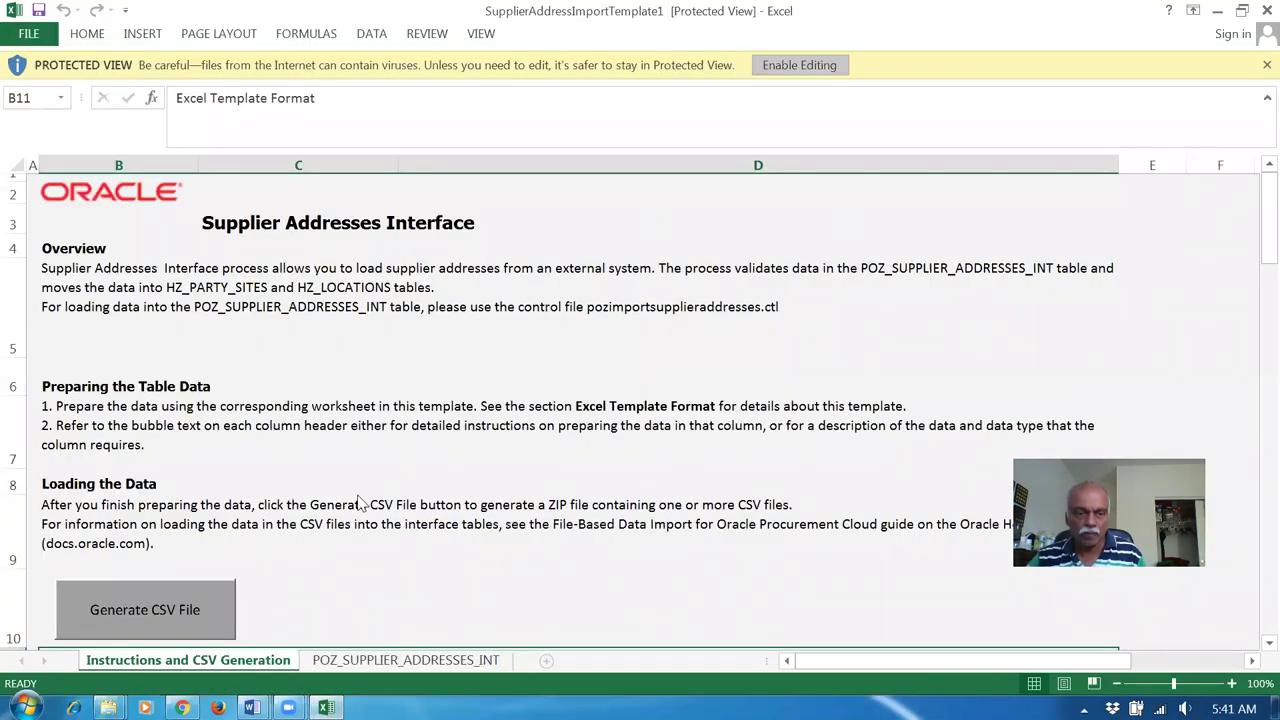
Open the editable POZ_SUPPLIER_ADDRESSES_INT sheet and reveal additional attribute columns like Address Name New
click(363, 662)
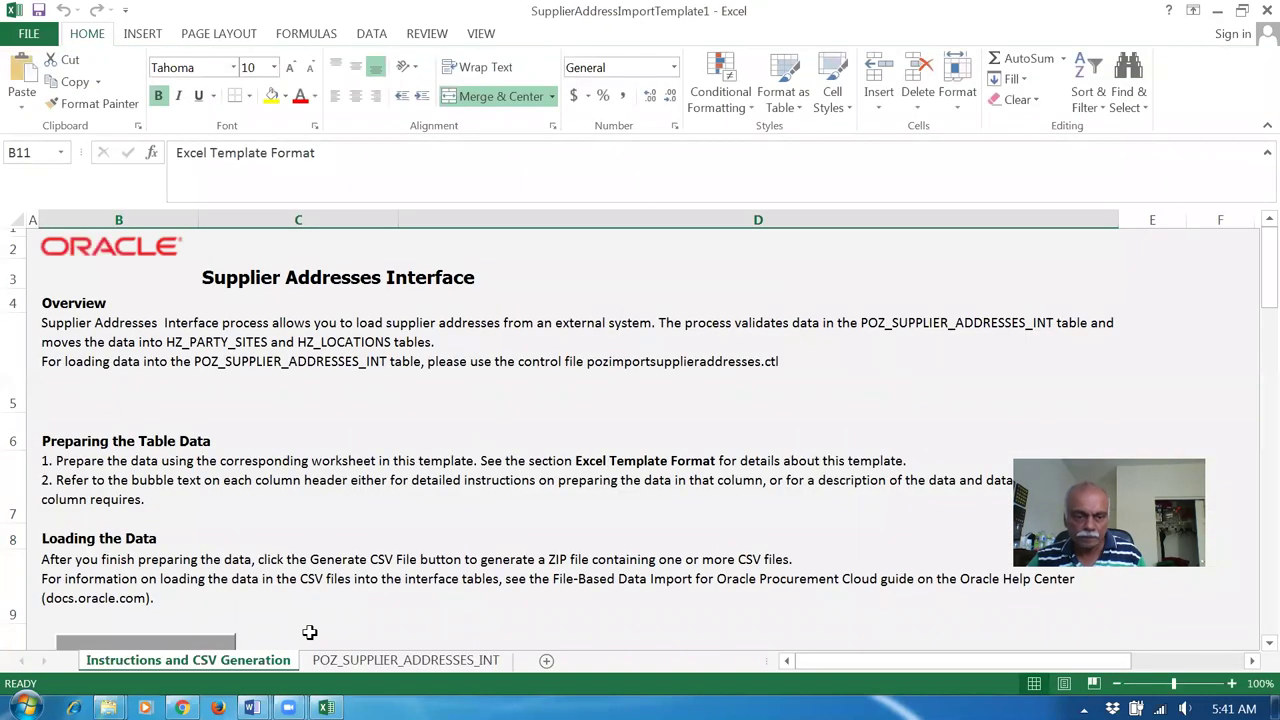
click(370, 660)
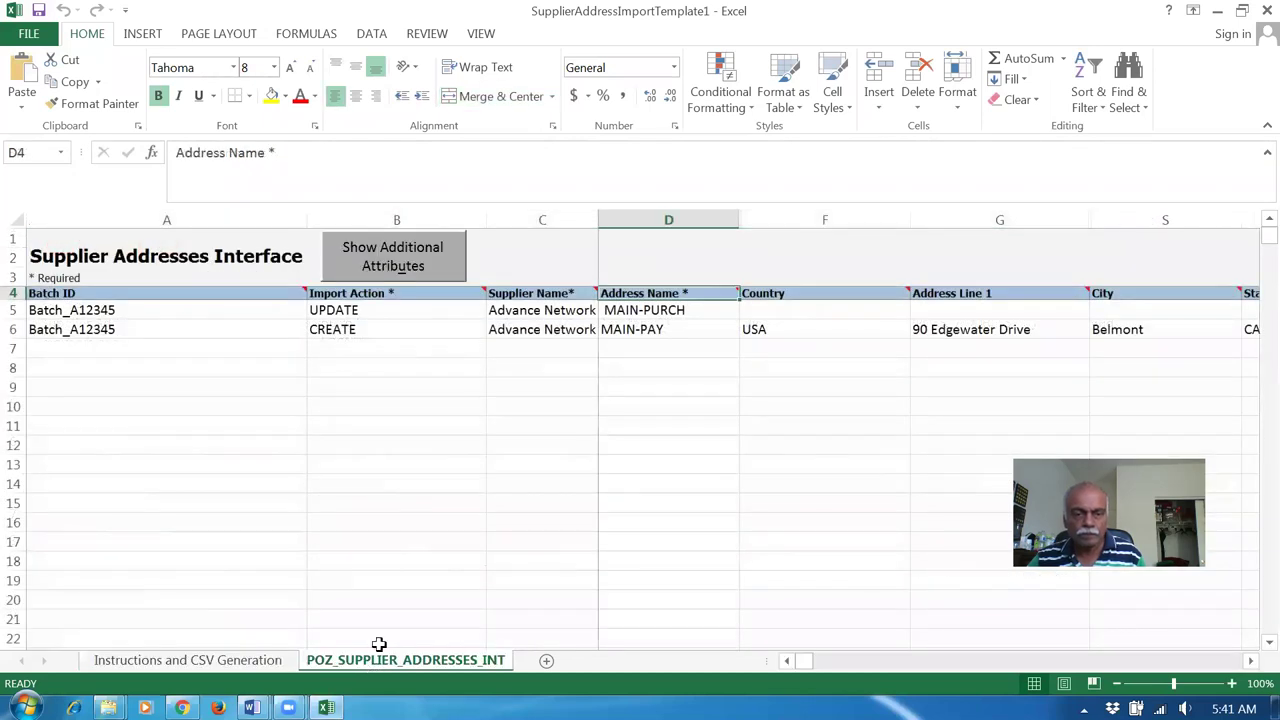
click(476, 468)
click(612, 310)
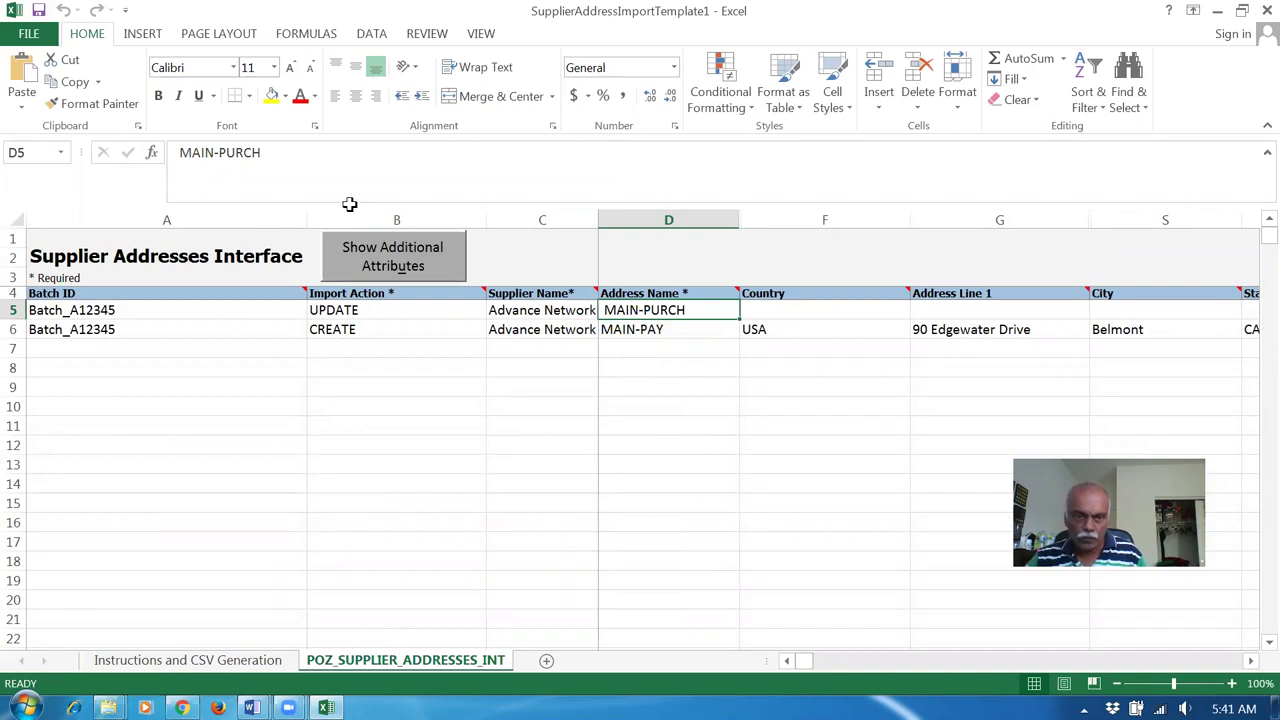
click(350, 272)
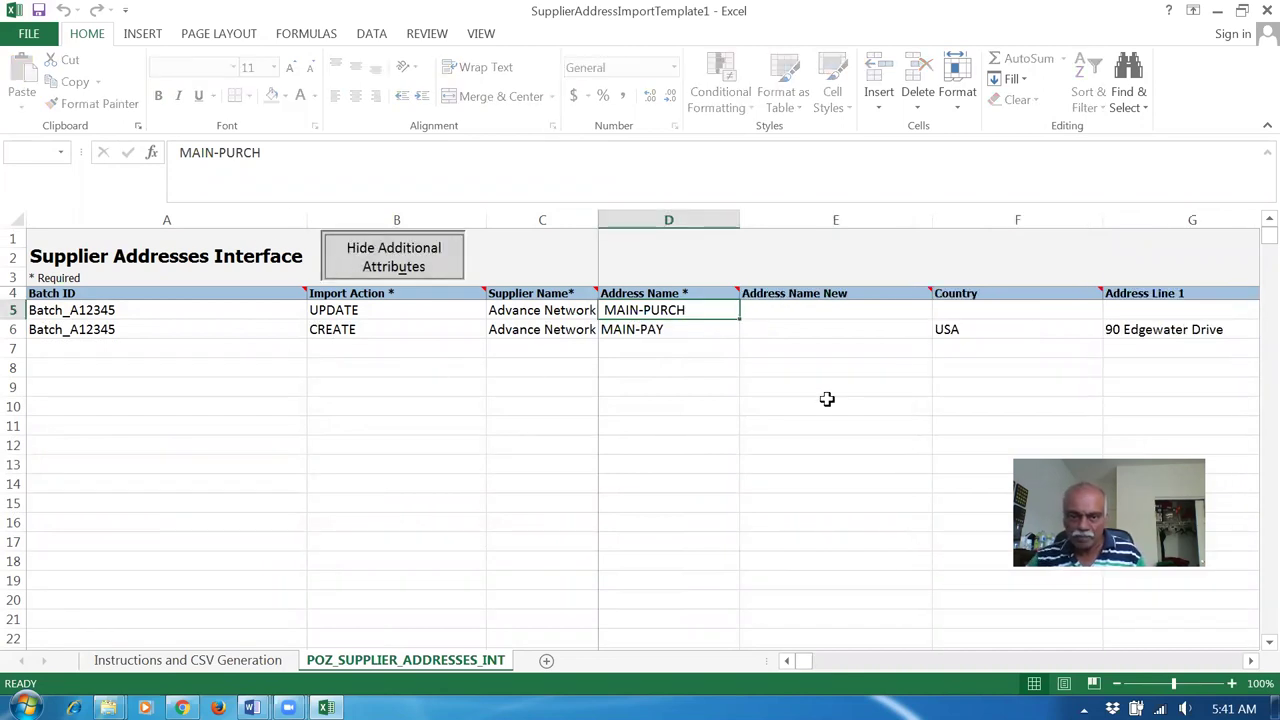
click(986, 336)
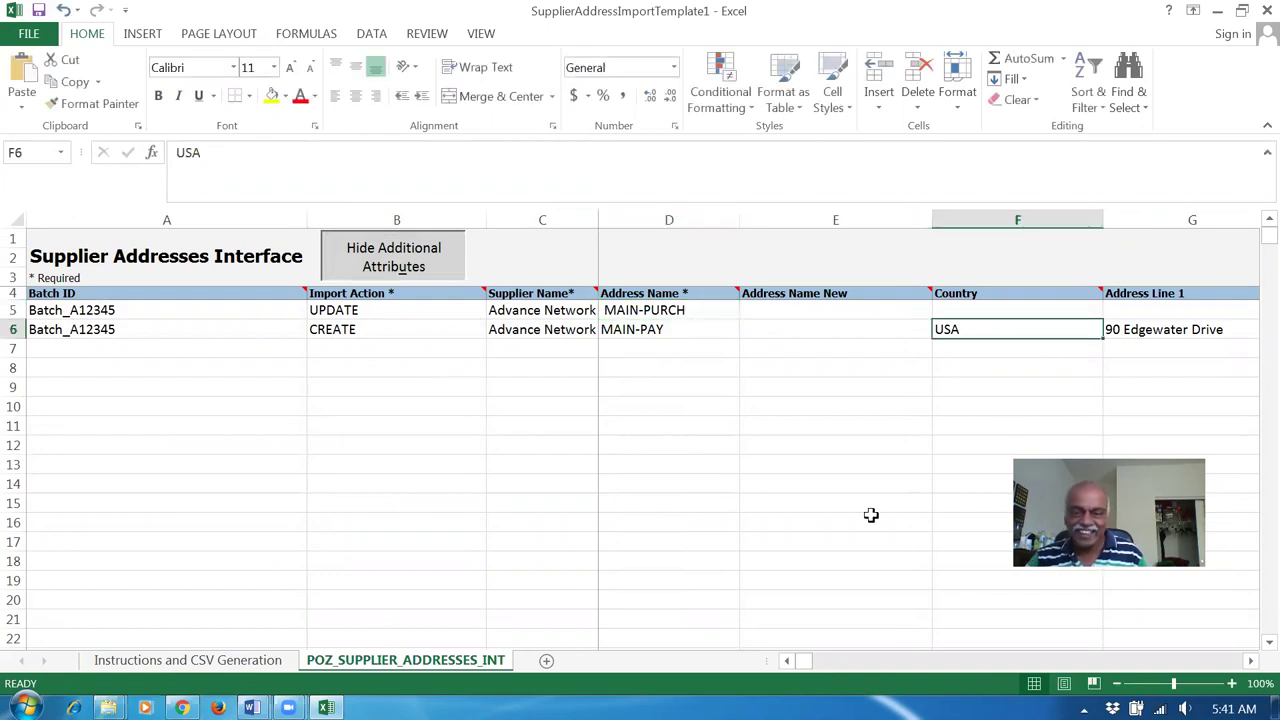
click(771, 331)
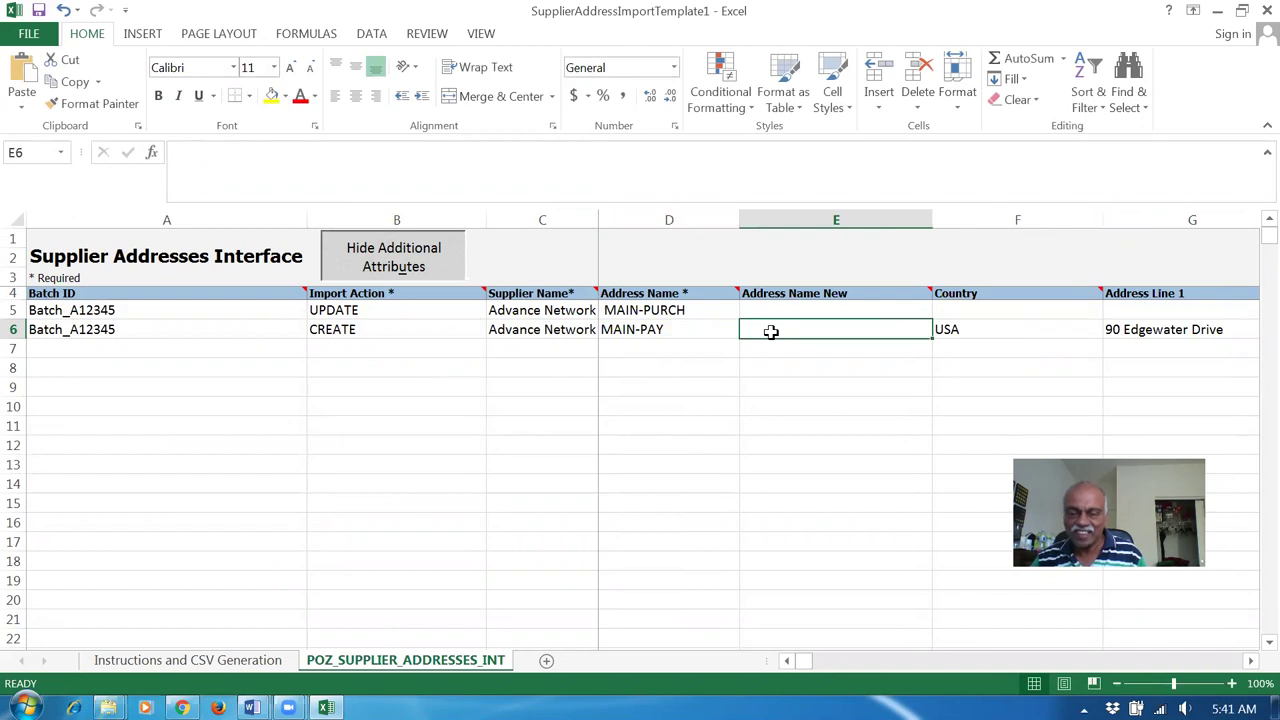
key(Right)
key(Right)
key(Right)
key(Right)
key(Right)
key(Right)
key(Right)
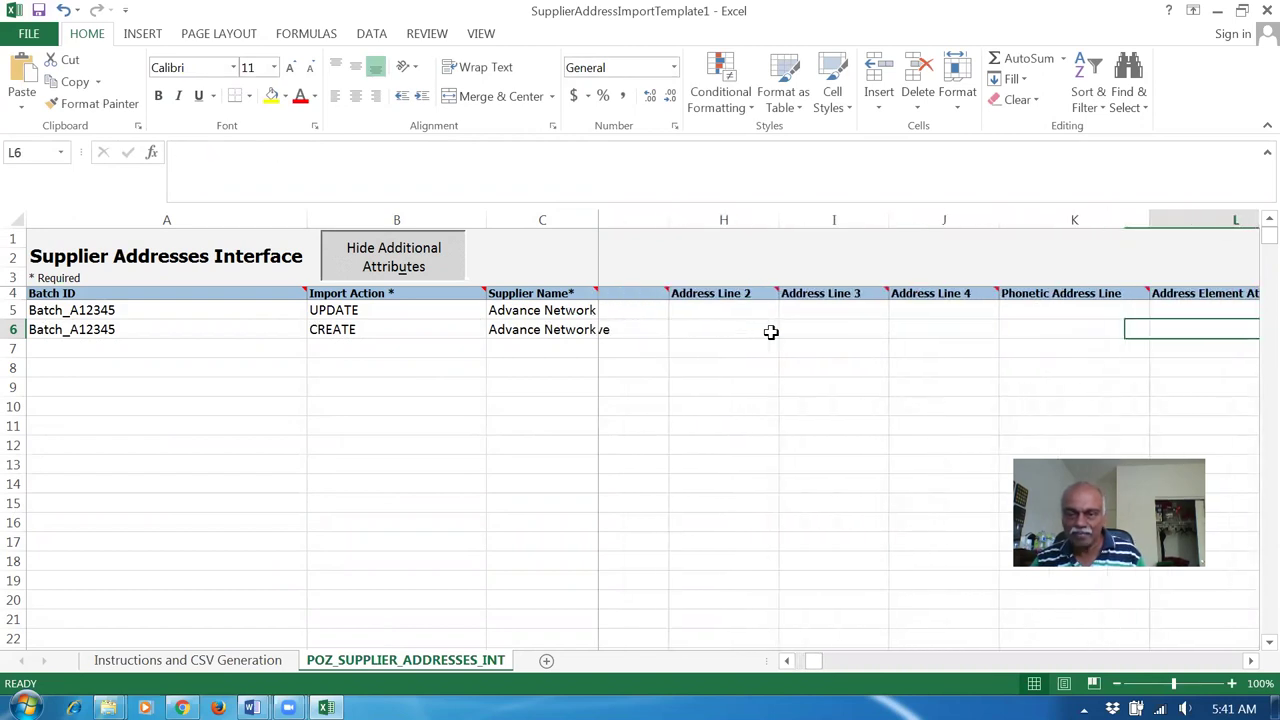
key(Right)
key(Right)
key(Right)
key(Right)
key(Right)
key(Right)
key(Right)
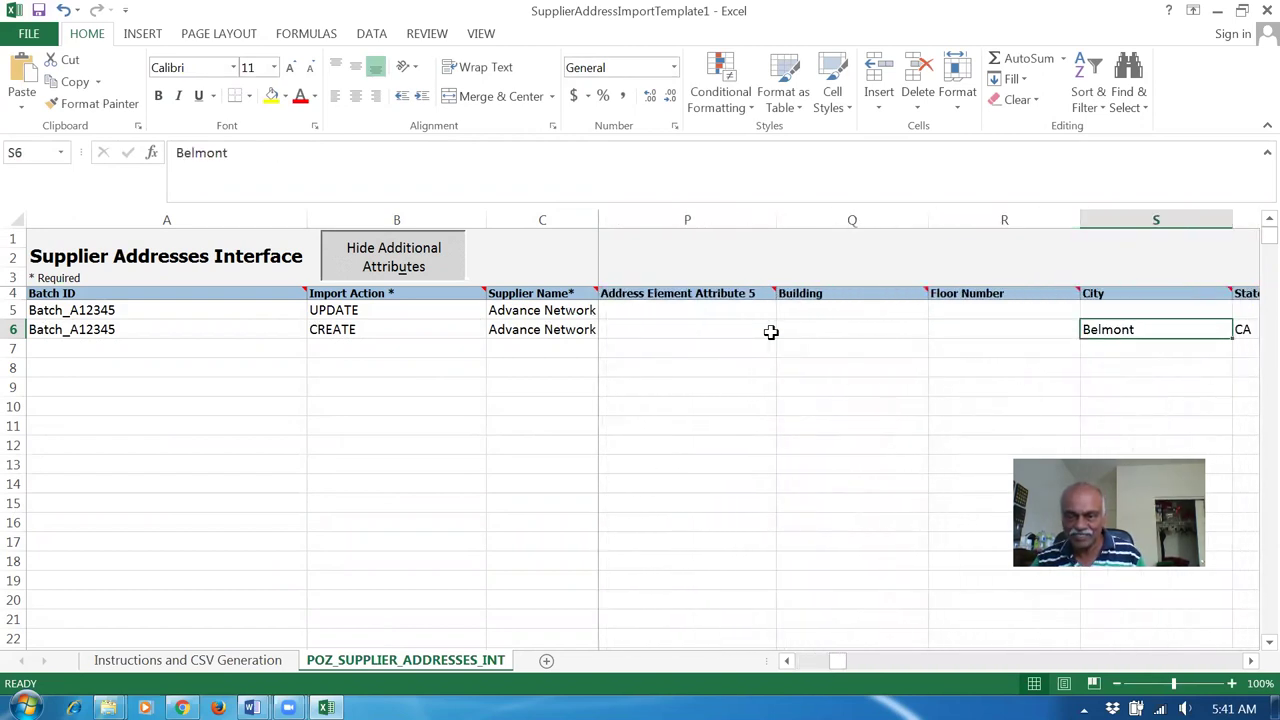
key(Right)
key(Right)
key(Right)
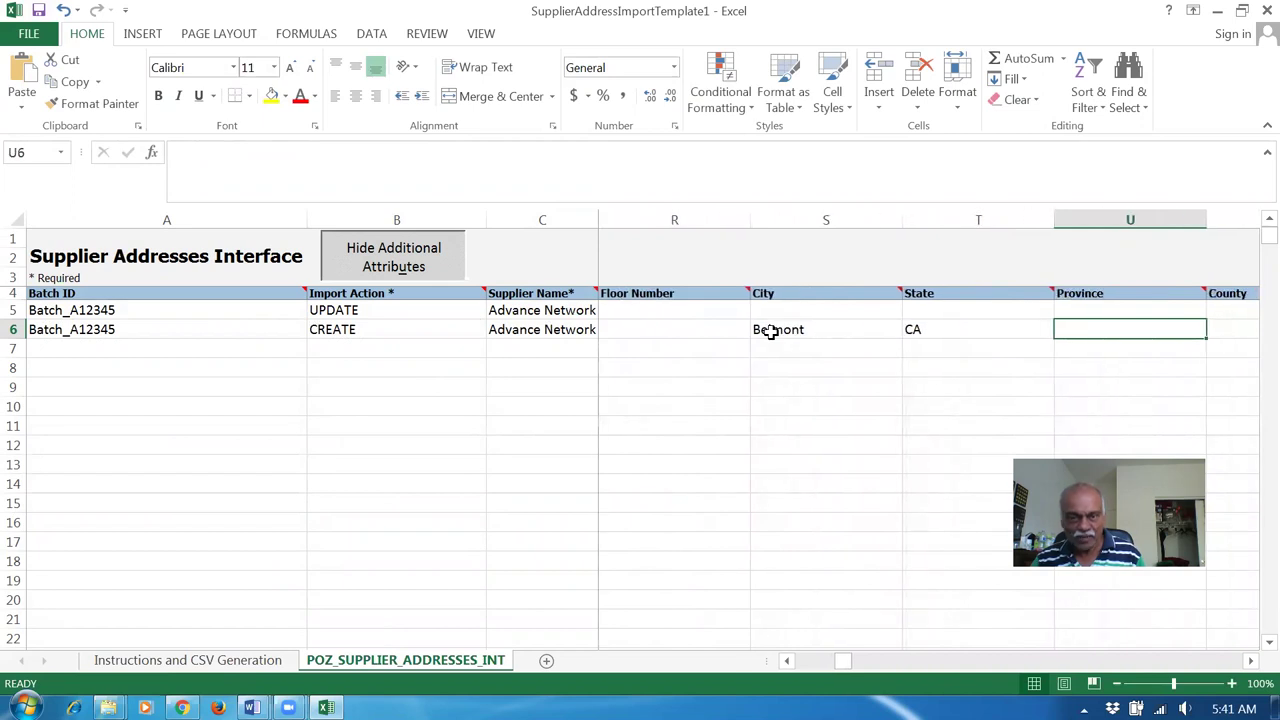
key(Right)
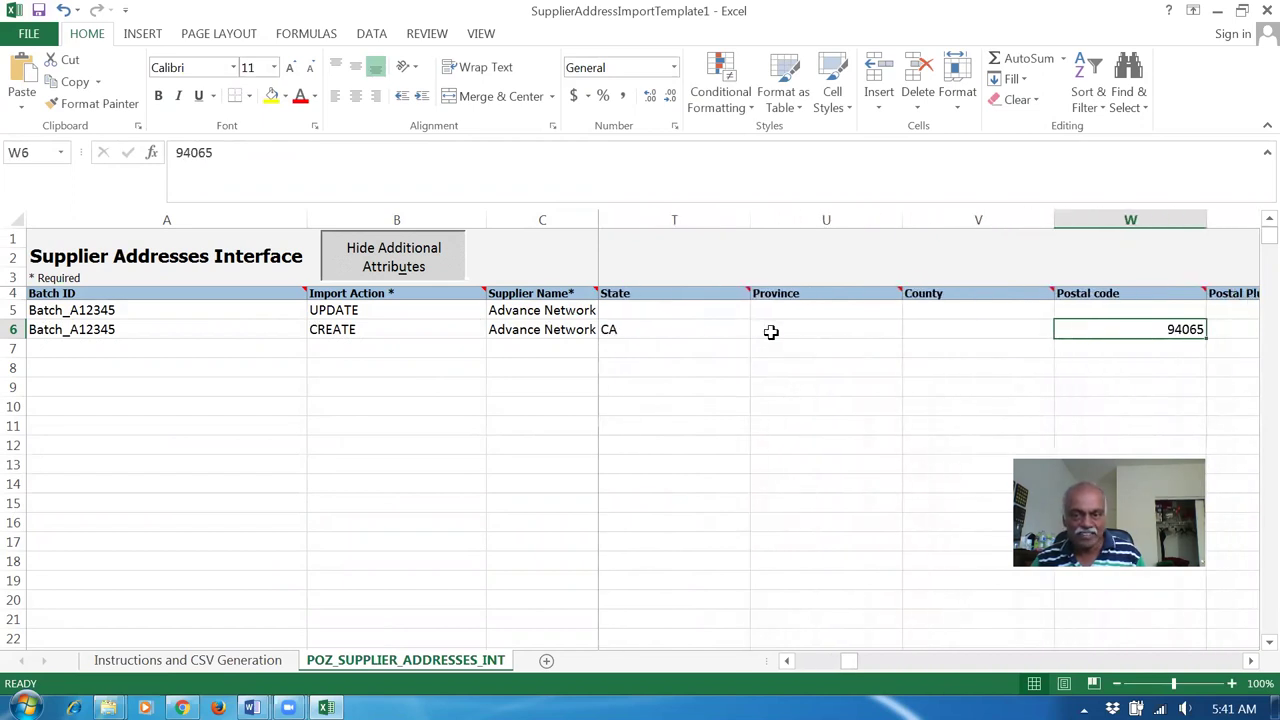
key(Right)
key(Right)
key(Right)
key(Right)
key(Right)
key(Right)
key(Right)
key(Right)
key(Right)
key(Right)
key(Right)
key(Right)
key(Right)
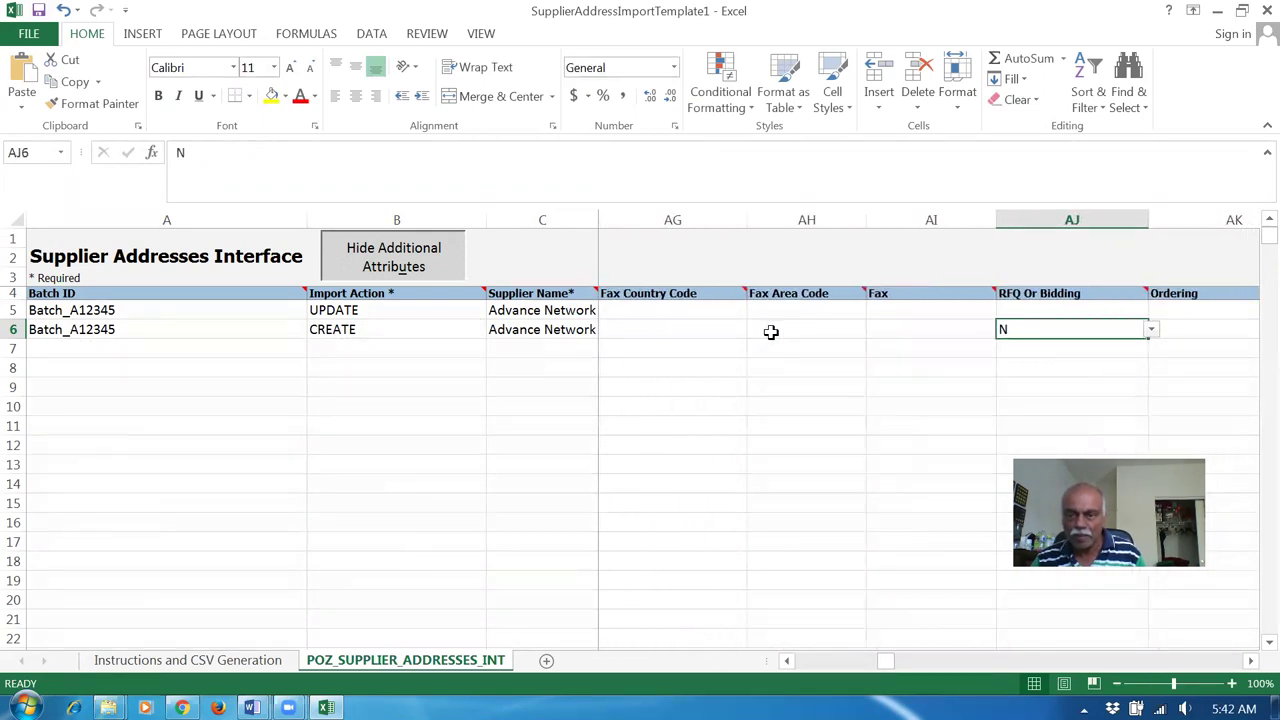
key(Tab)
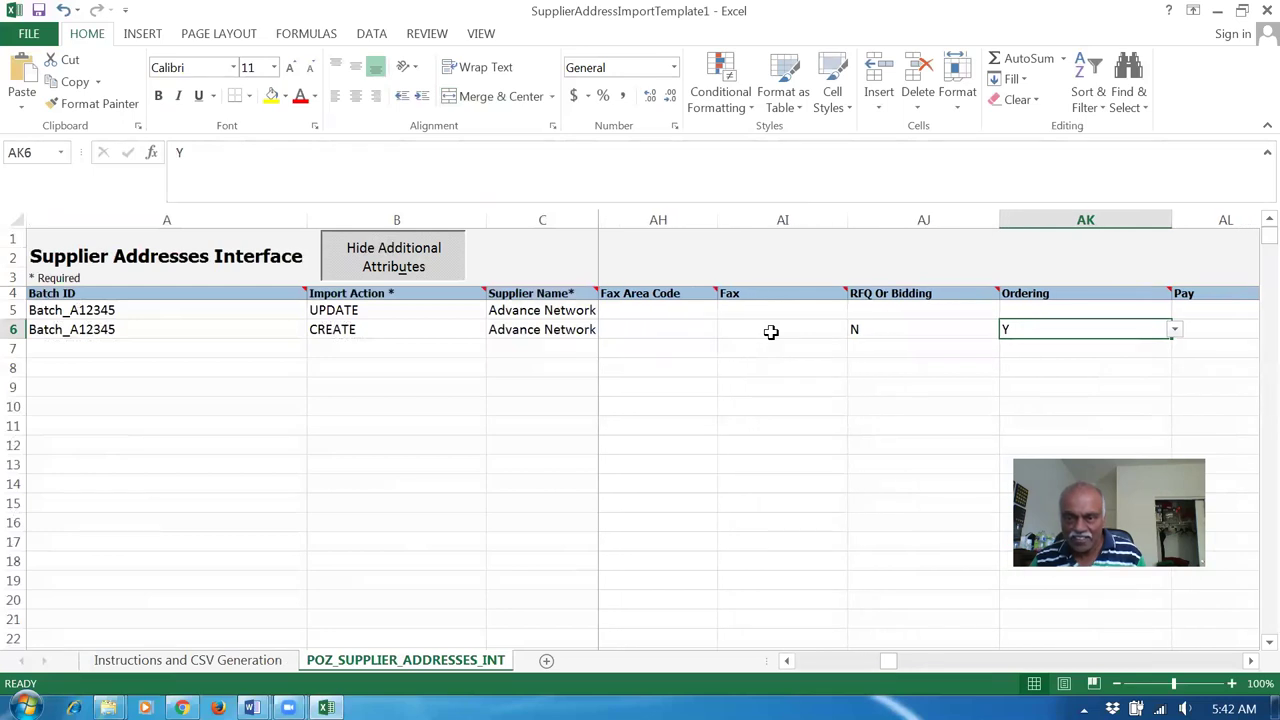
key(Tab)
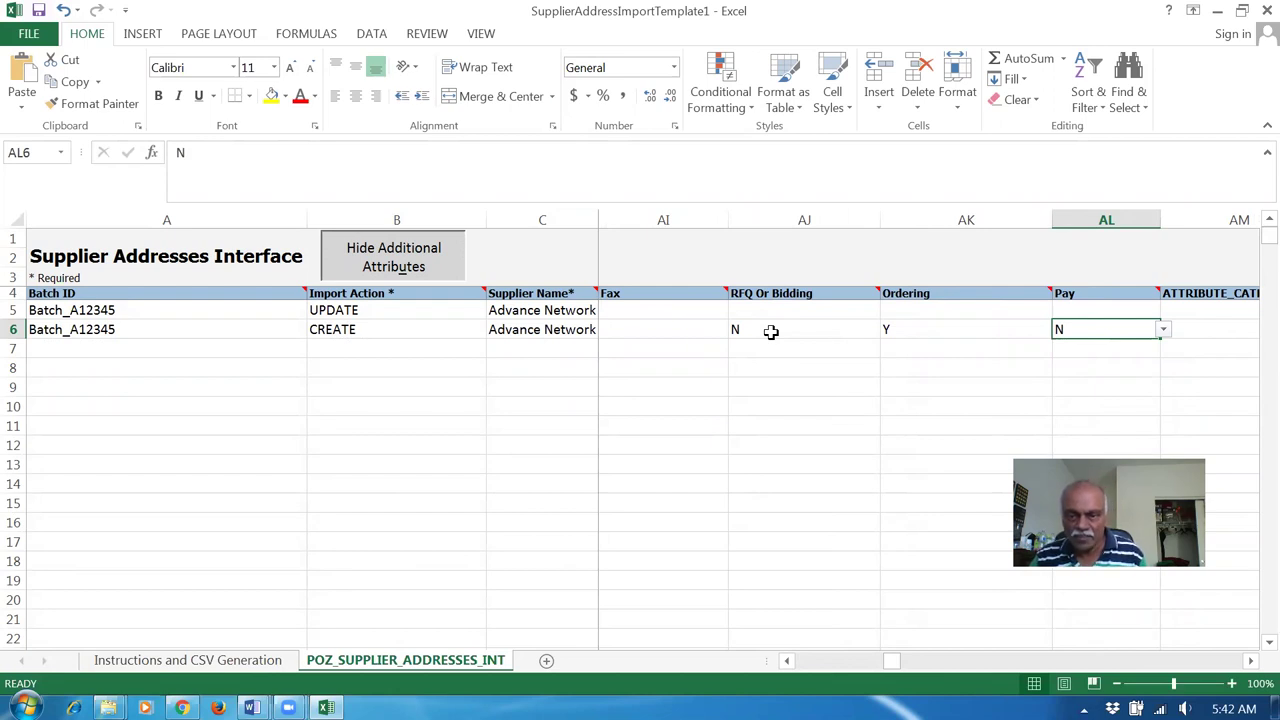
key(Tab)
key(shift+Tab)
key(shift+Tab)
key(shift+Tab)
key(shift+Tab)
key(shift+Tab)
key(shift+Tab)
key(shift+Tab)
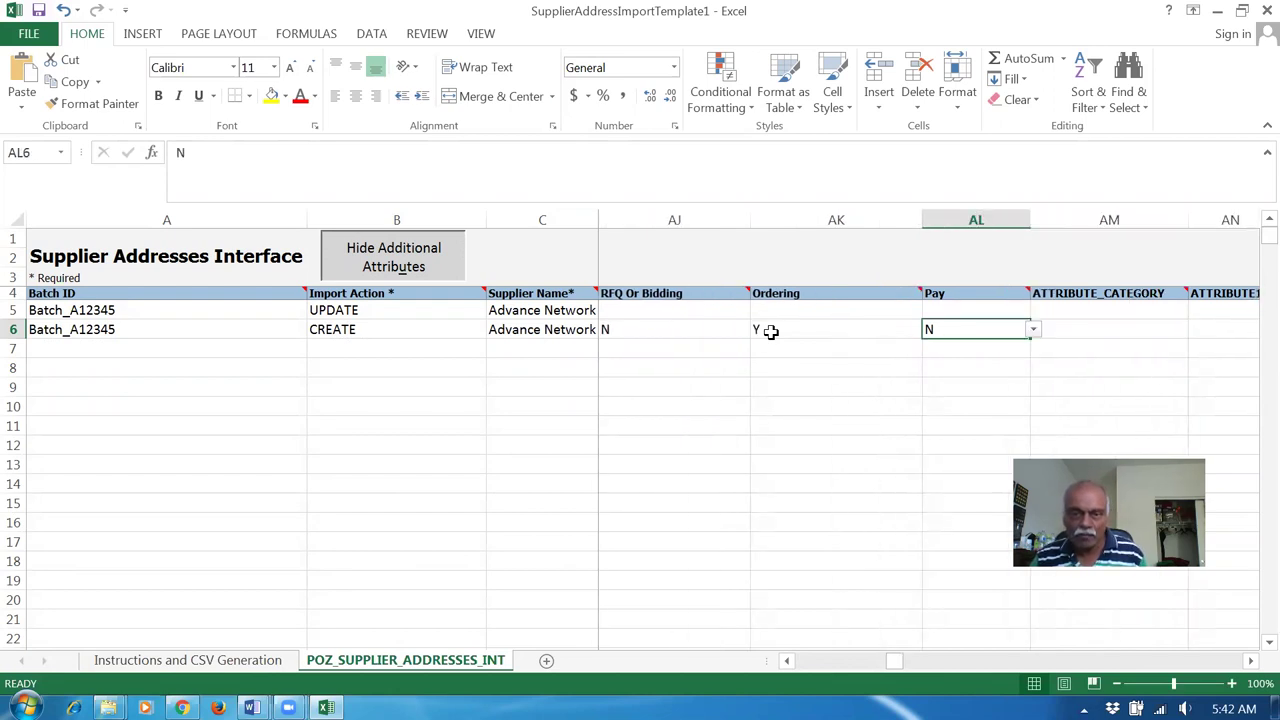
key(Tab)
key(Tab)
key(Tab)
key(Tab)
key(Tab)
key(Tab)
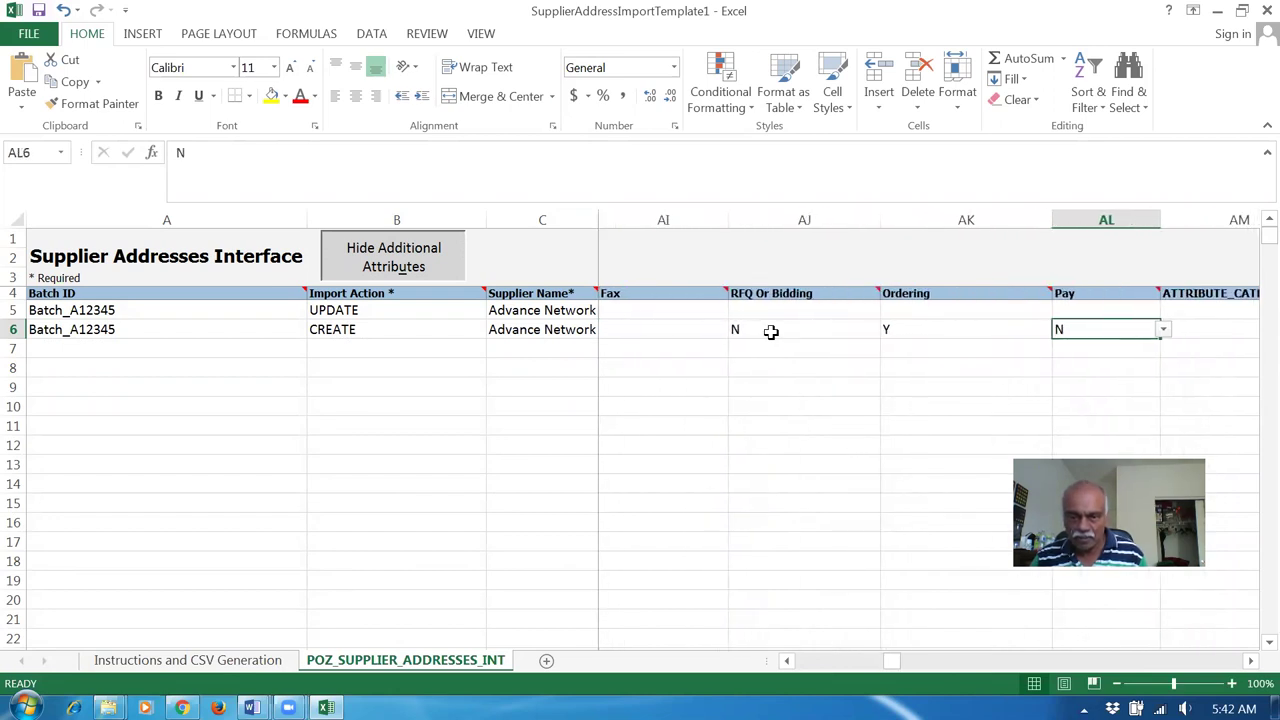
key(Tab)
key(Tab)
key(Tab)
key(Tab)
key(Tab)
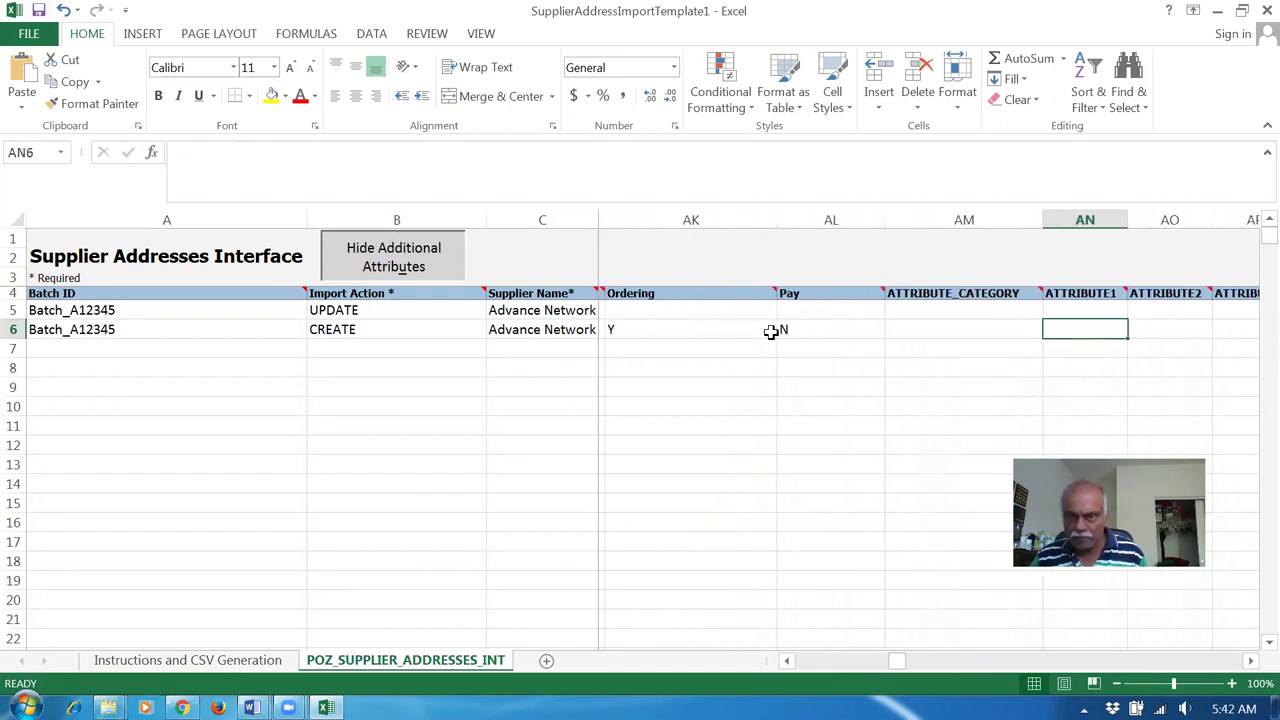
key(Tab)
key(Tab)
key(Tab)
key(Tab)
key(Tab)
key(Tab)
key(Tab)
key(Tab)
key(Tab)
key(Tab)
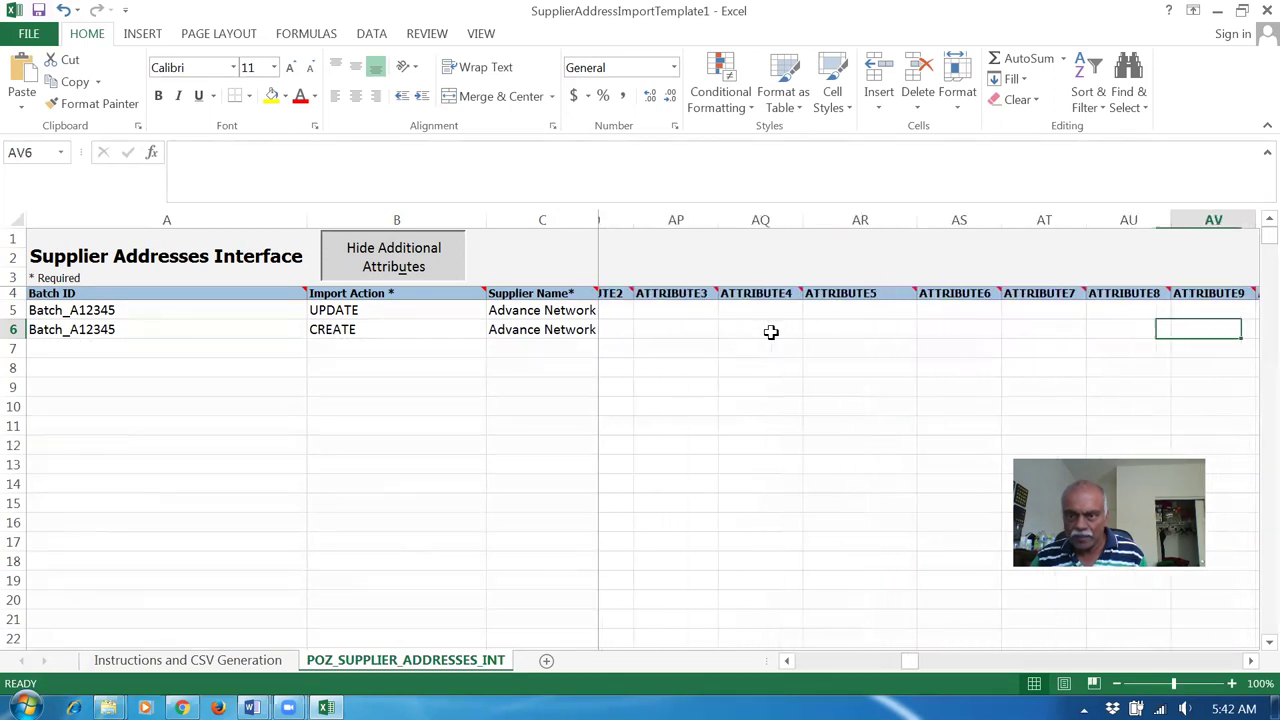
key(Tab)
key(Tab)
key(Tab)
key(Tab)
key(Tab)
key(Tab)
key(Tab)
key(Tab)
key(Tab)
key(Tab)
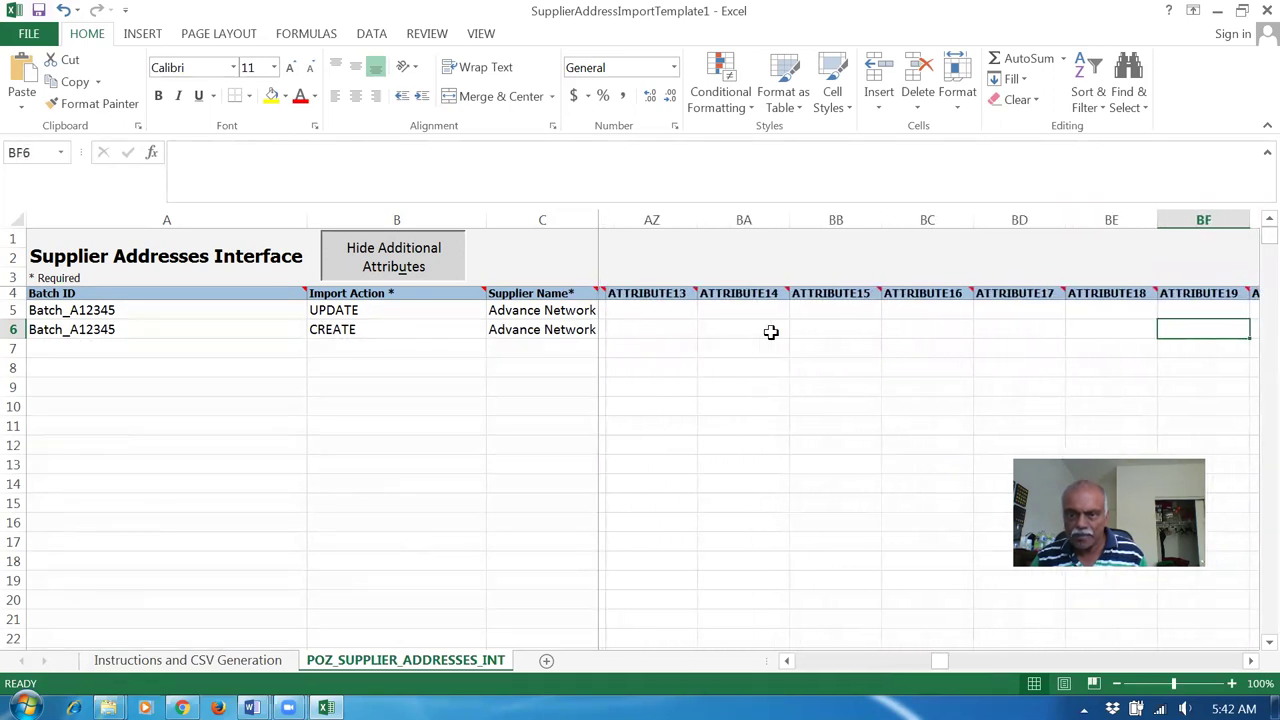
key(Tab)
key(Tab)
key(Tab)
key(Tab)
key(Tab)
key(Tab)
key(Tab)
key(Tab)
key(Tab)
key(Tab)
key(Tab)
key(Tab)
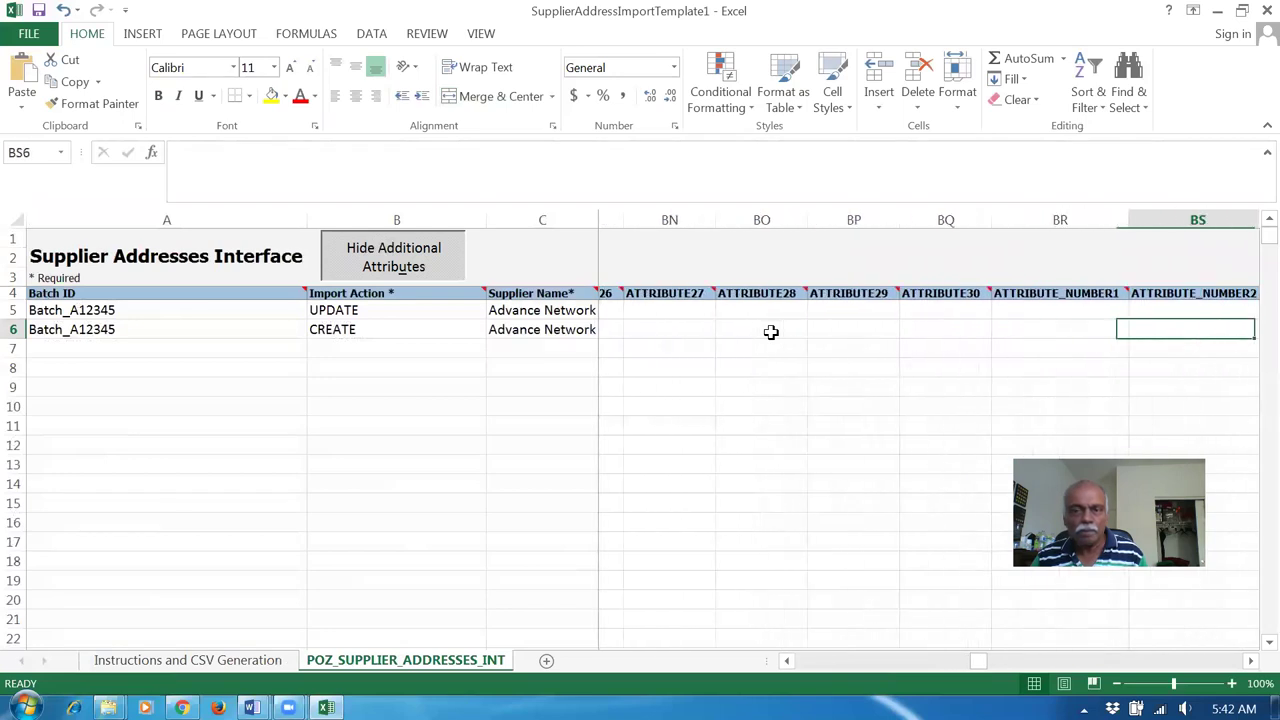
key(Tab)
key(Tab)
key(Tab)
key(Tab)
key(Tab)
key(Tab)
key(Tab)
key(Tab)
key(Tab)
key(Tab)
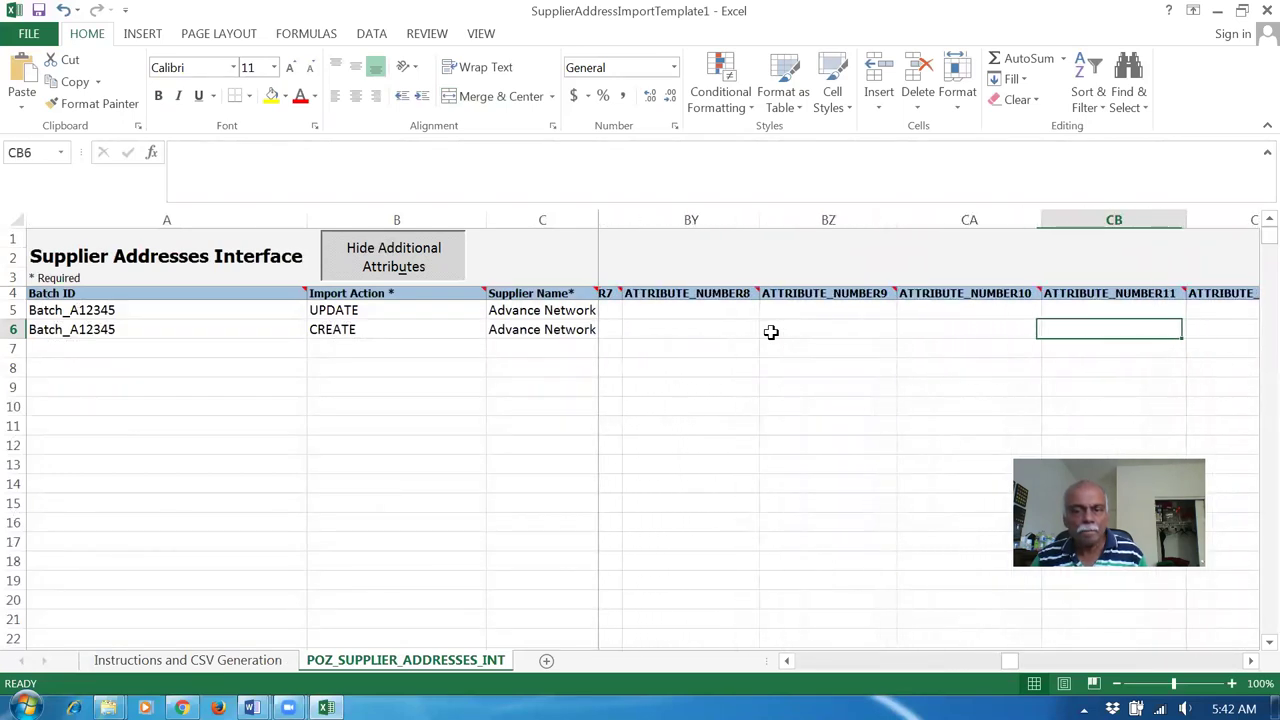
key(Tab)
key(Tab)
key(Tab)
key(Tab)
key(Tab)
key(Tab)
key(Tab)
key(Tab)
key(Tab)
key(Tab)
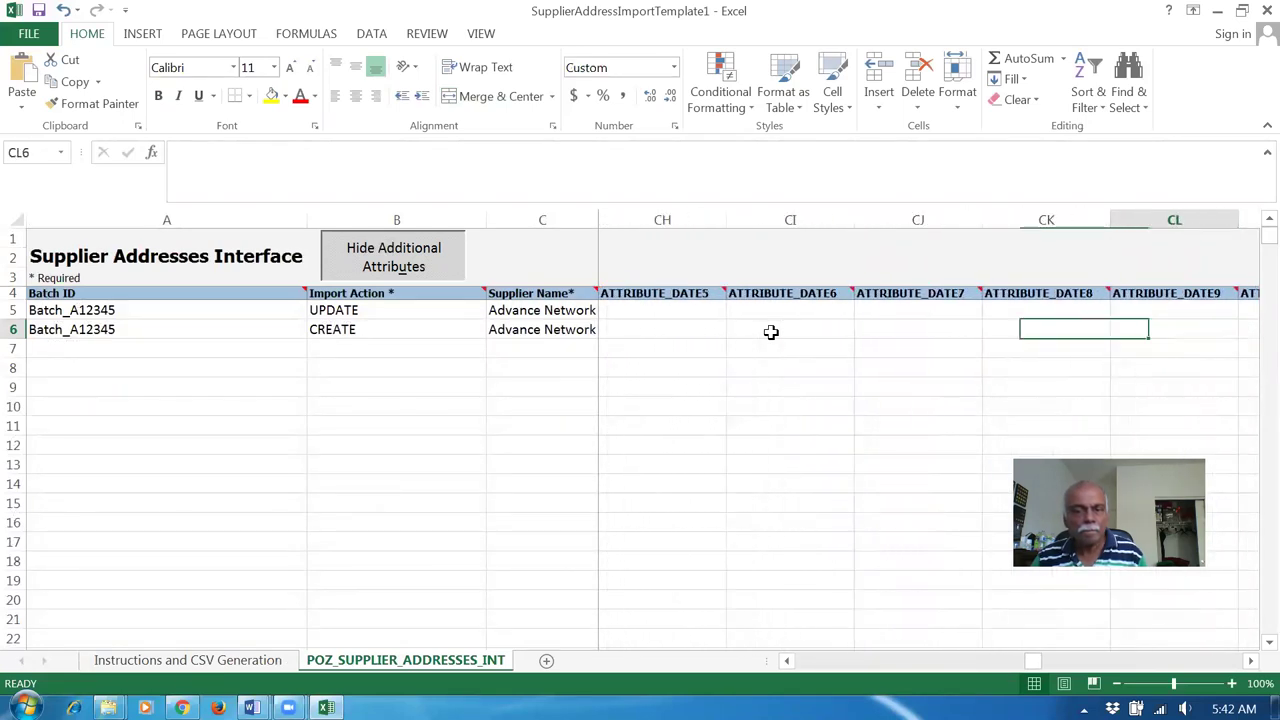
key(Tab)
key(Tab)
key(Tab)
key(Tab)
key(Tab)
key(Tab)
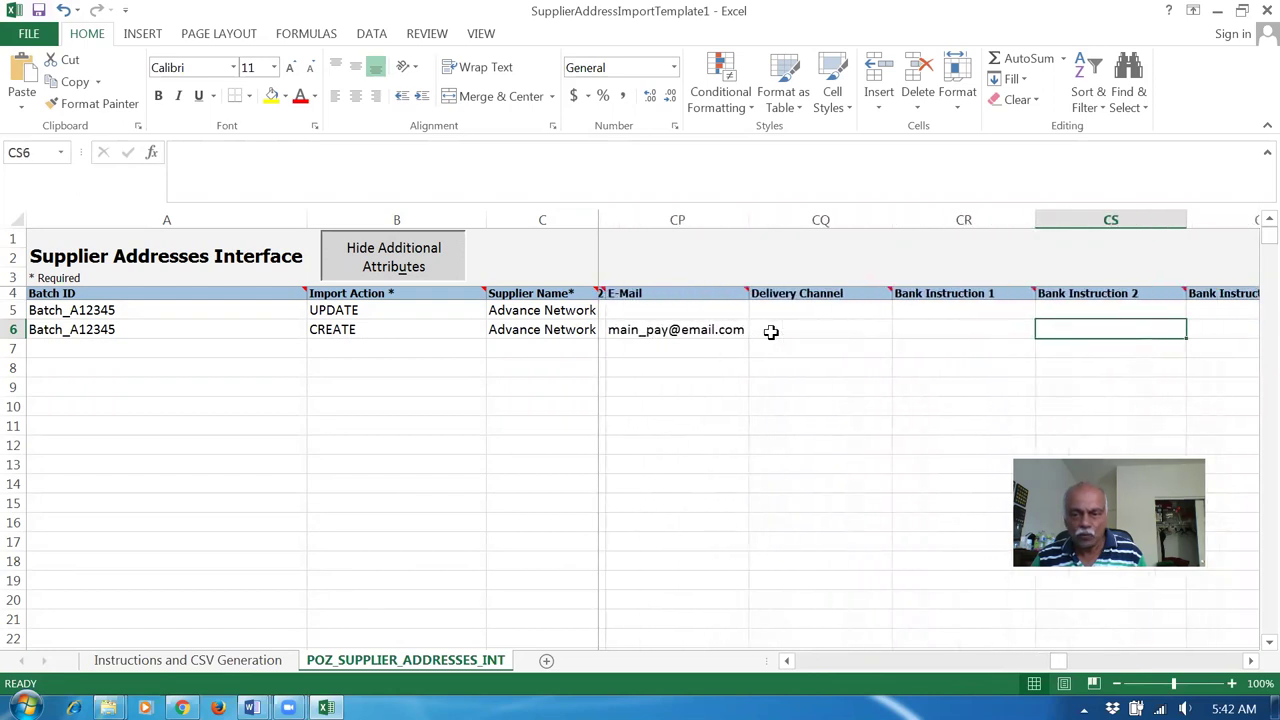
key(Tab)
key(Tab)
key(Tab)
key(Tab)
key(Tab)
key(Tab)
key(Tab)
key(Tab)
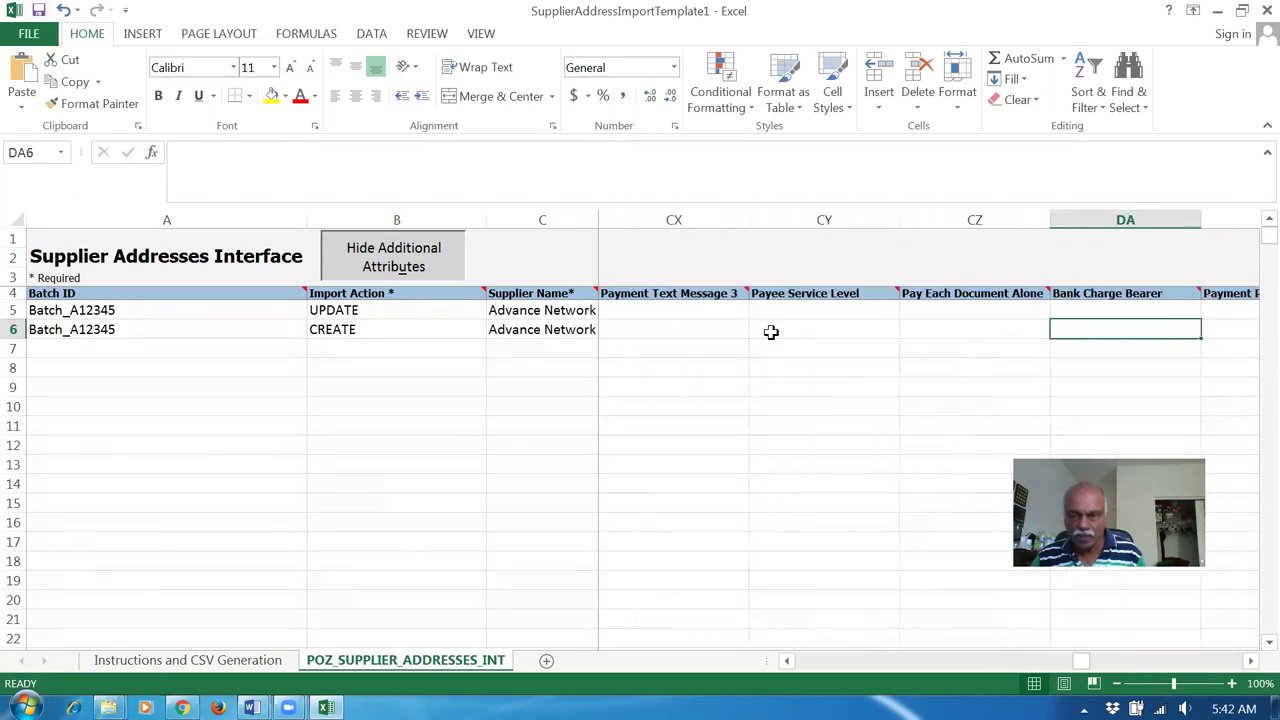
key(Tab)
key(Tab)
key(Tab)
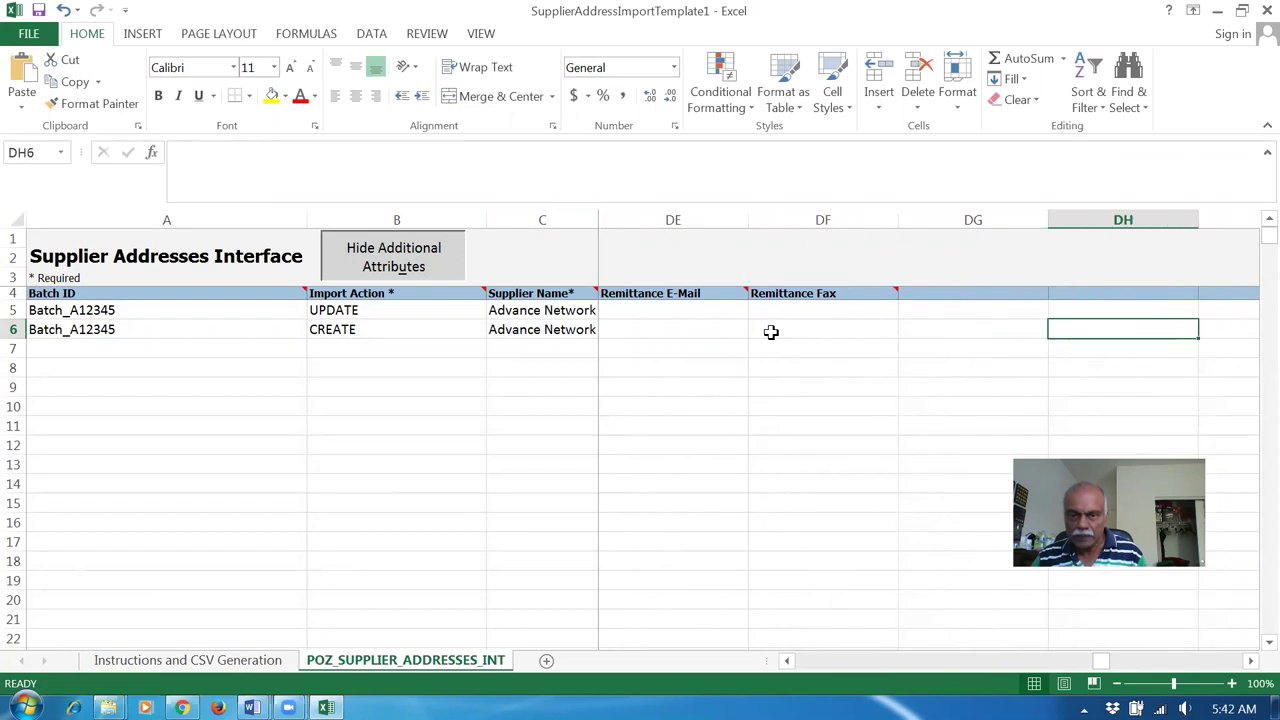
key(Home)
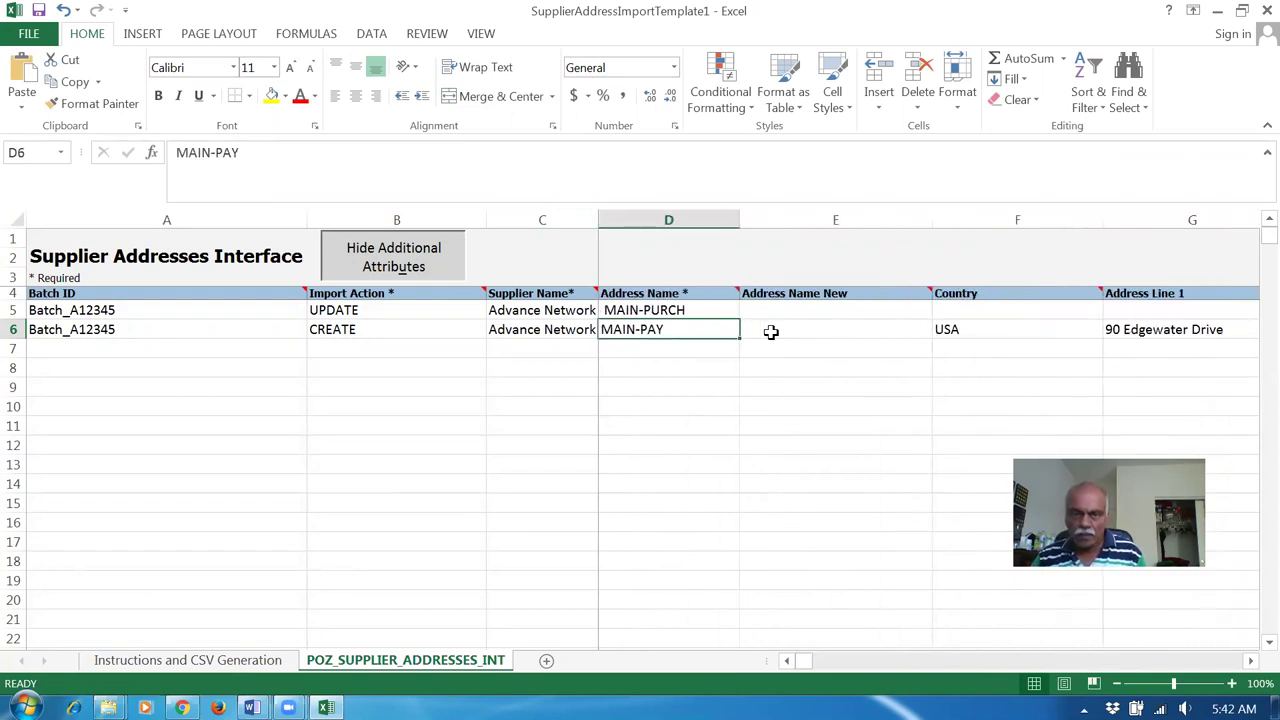
key(Tab)
key(Tab)
key(Tab)
key(Tab)
key(Tab)
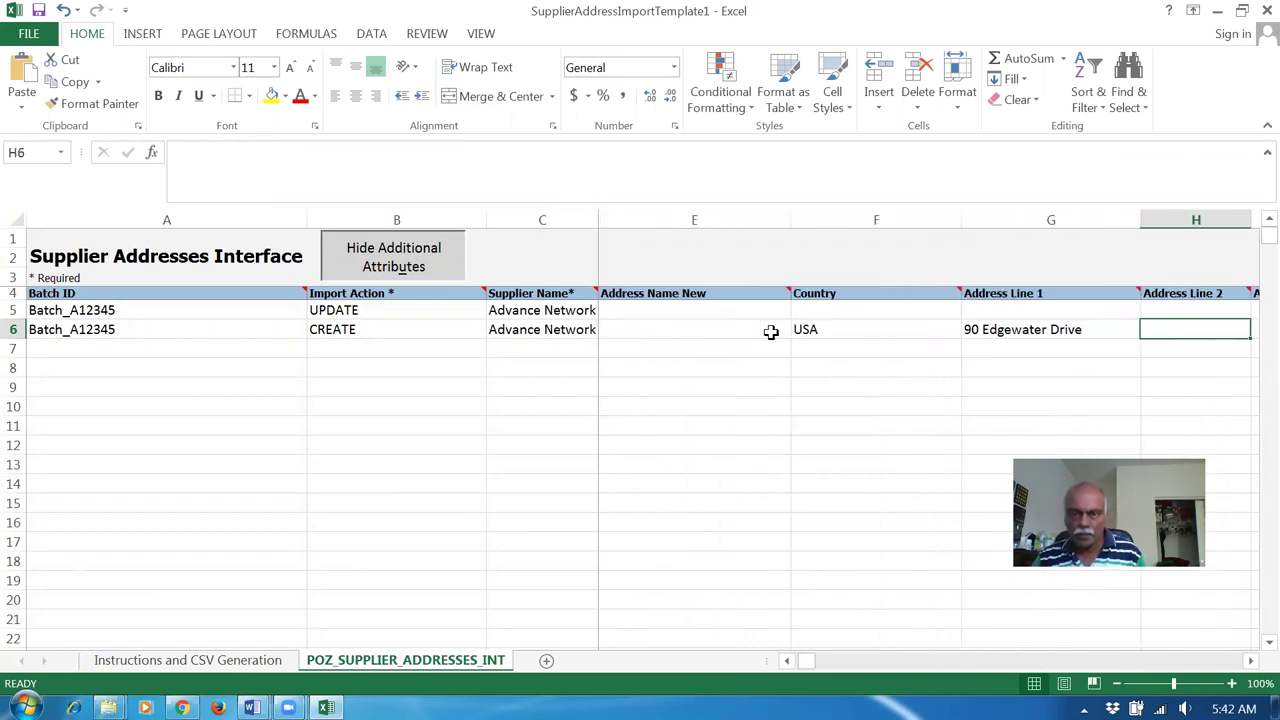
key(Tab)
key(Tab)
key(Tab)
key(Tab)
key(Tab)
key(Tab)
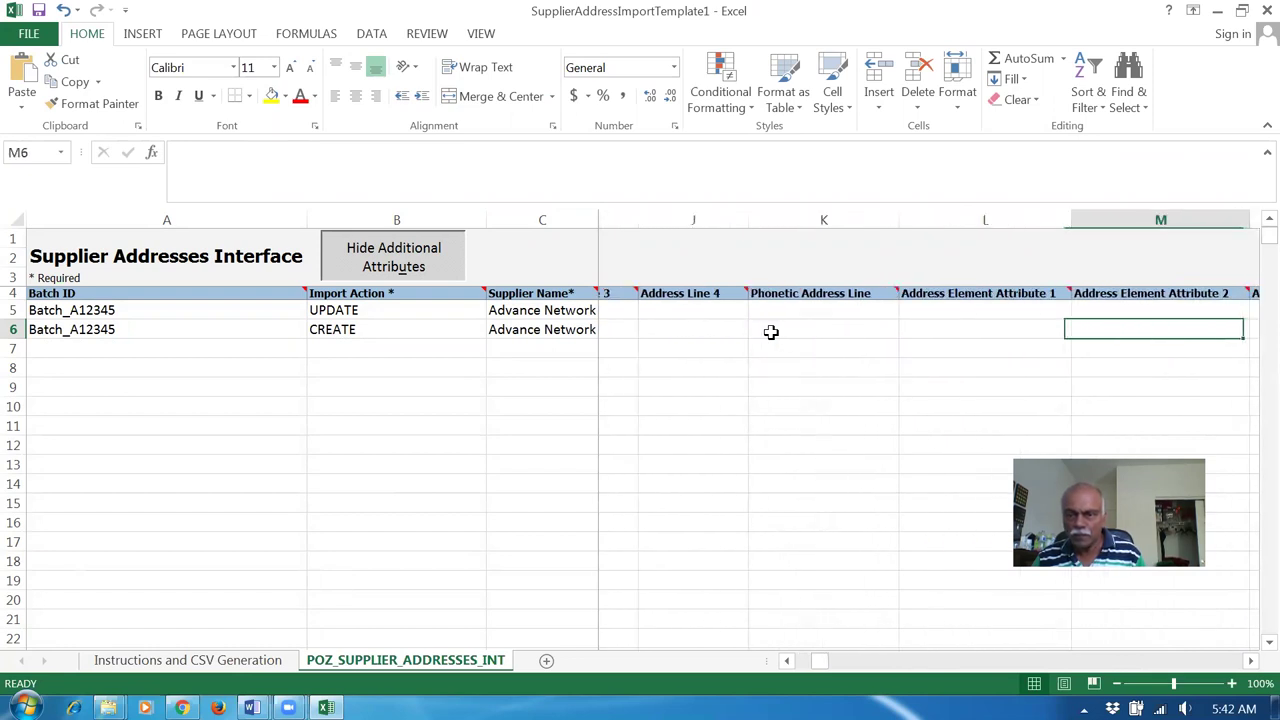
key(Tab)
key(Tab)
key(Tab)
key(Tab)
key(Tab)
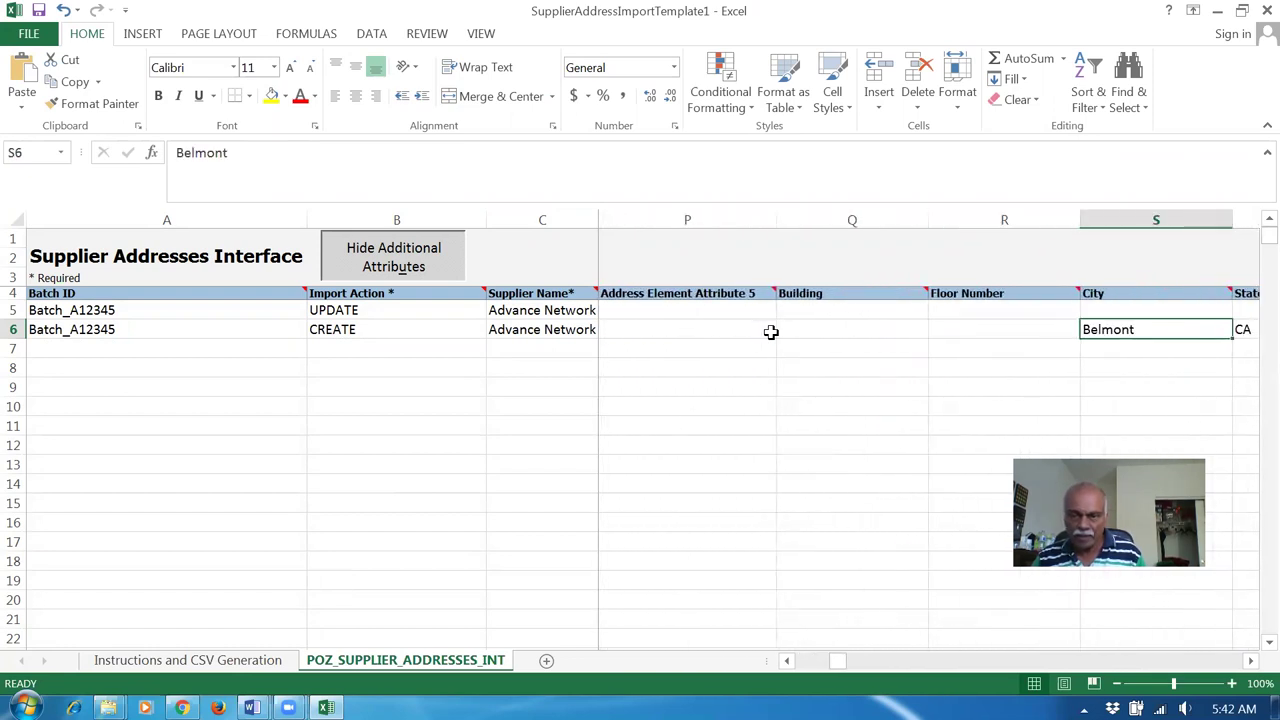
key(Tab)
key(Tab)
key(Tab)
key(Tab)
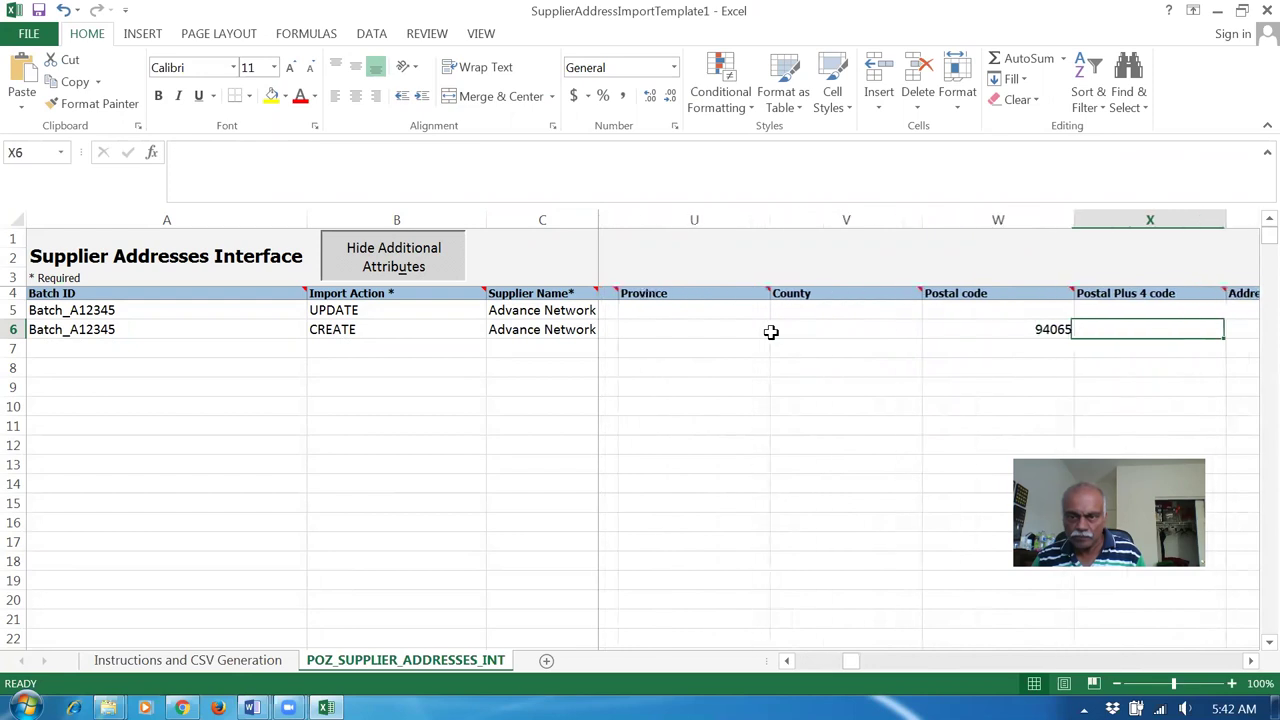
key(Tab)
key(Tab)
key(Tab)
key(Tab)
key(Tab)
key(Tab)
key(Tab)
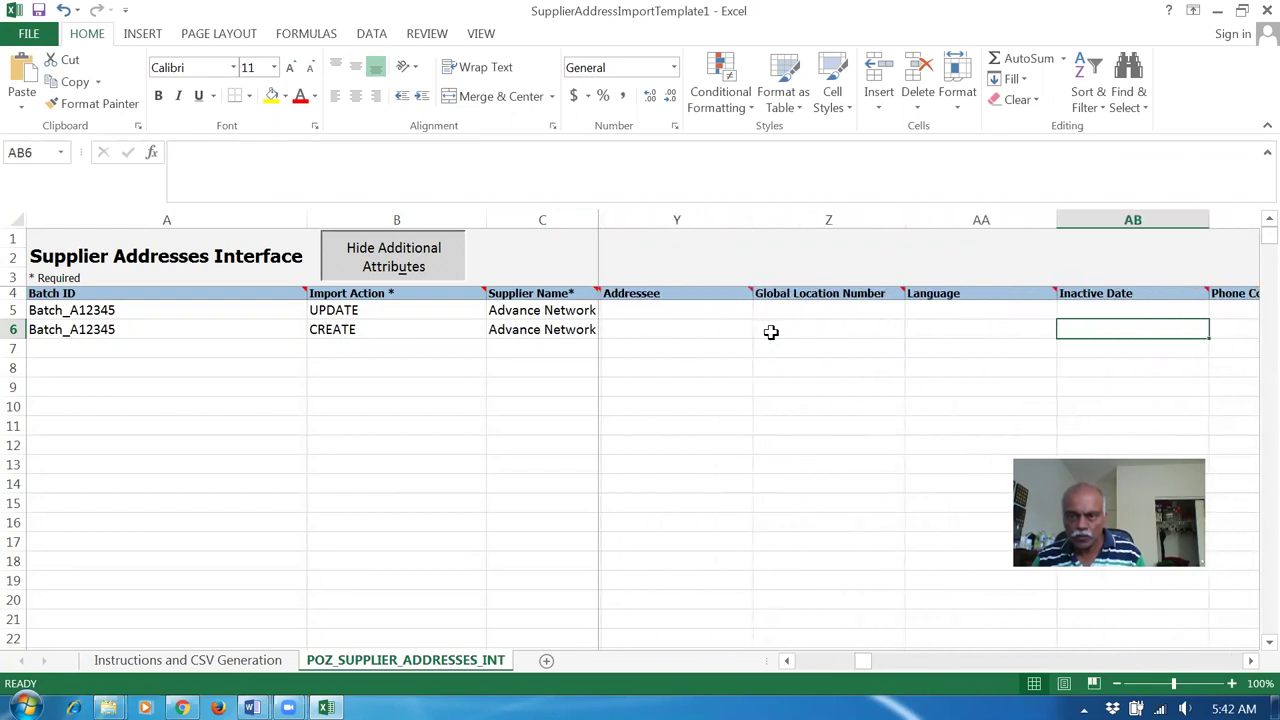
key(Tab)
key(Tab)
key(Tab)
key(Tab)
key(Tab)
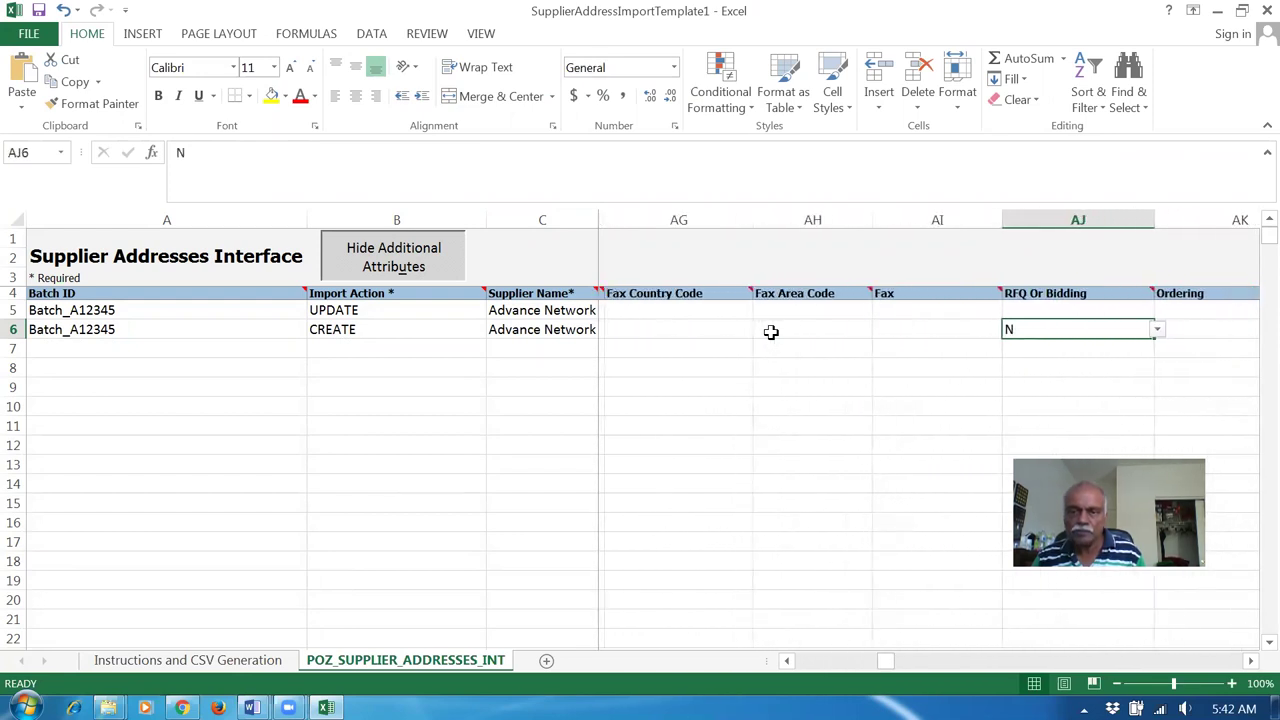
key(Tab)
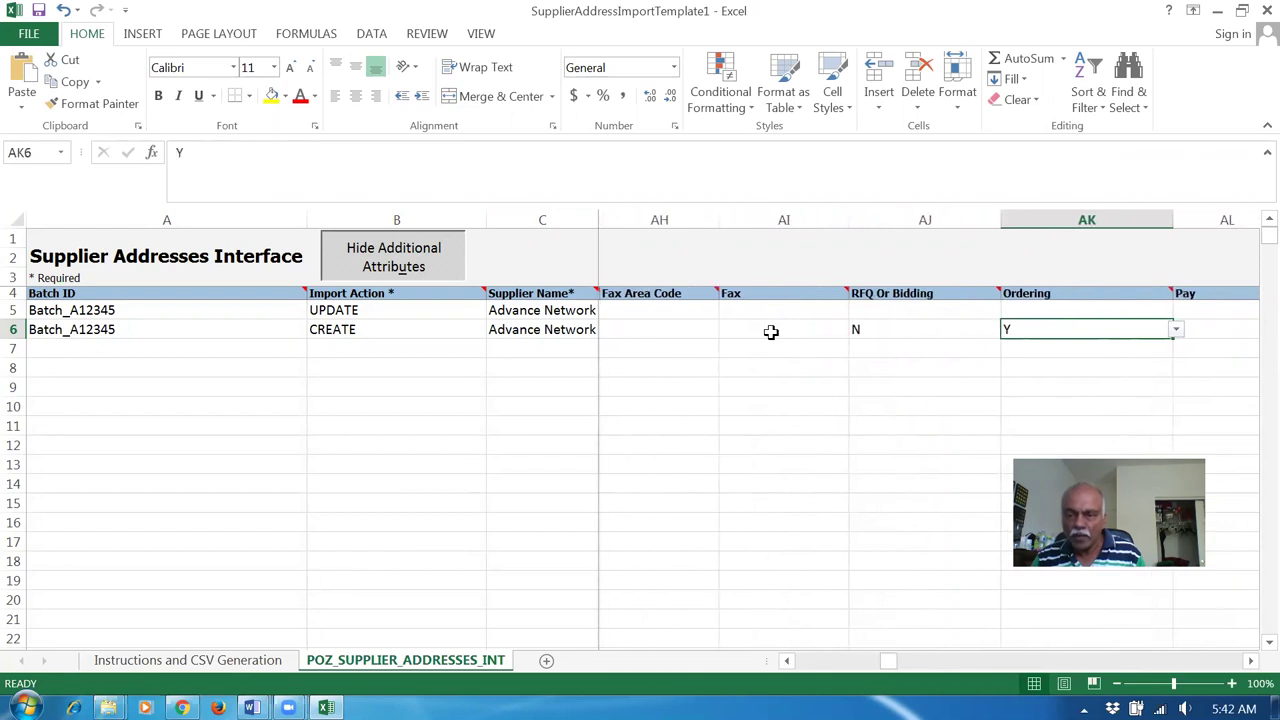
key(Tab)
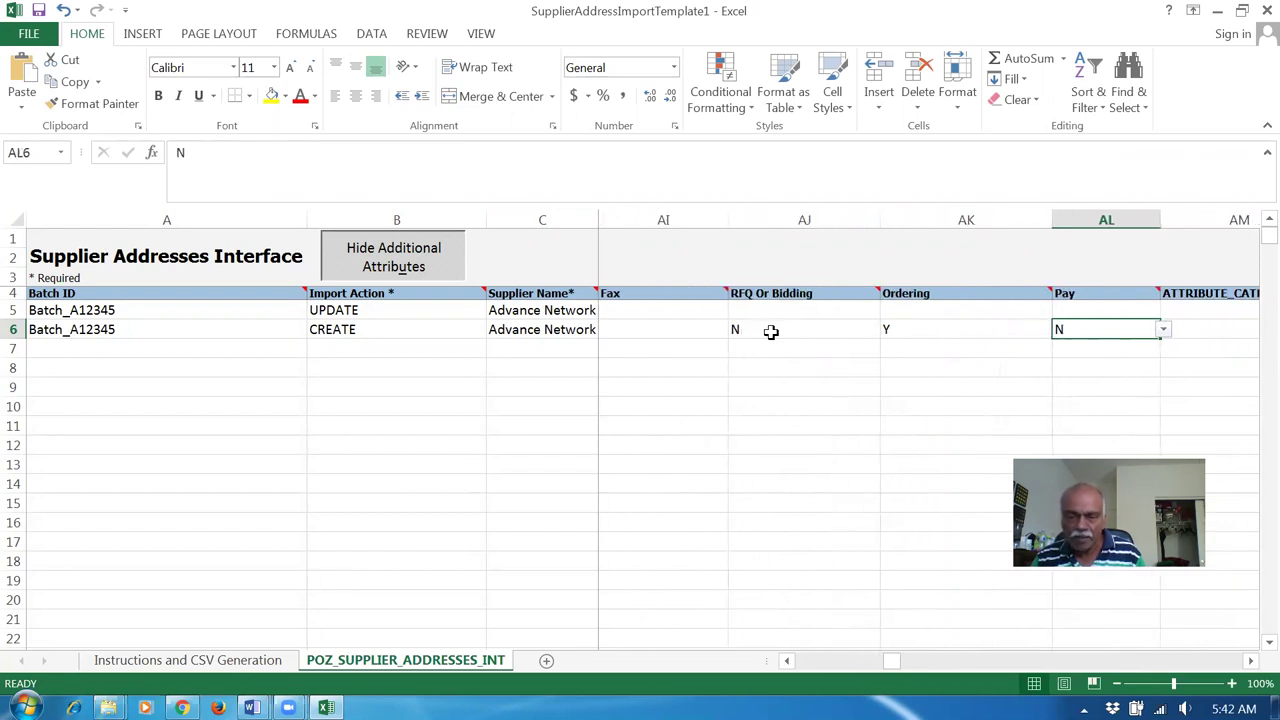
click(767, 334)
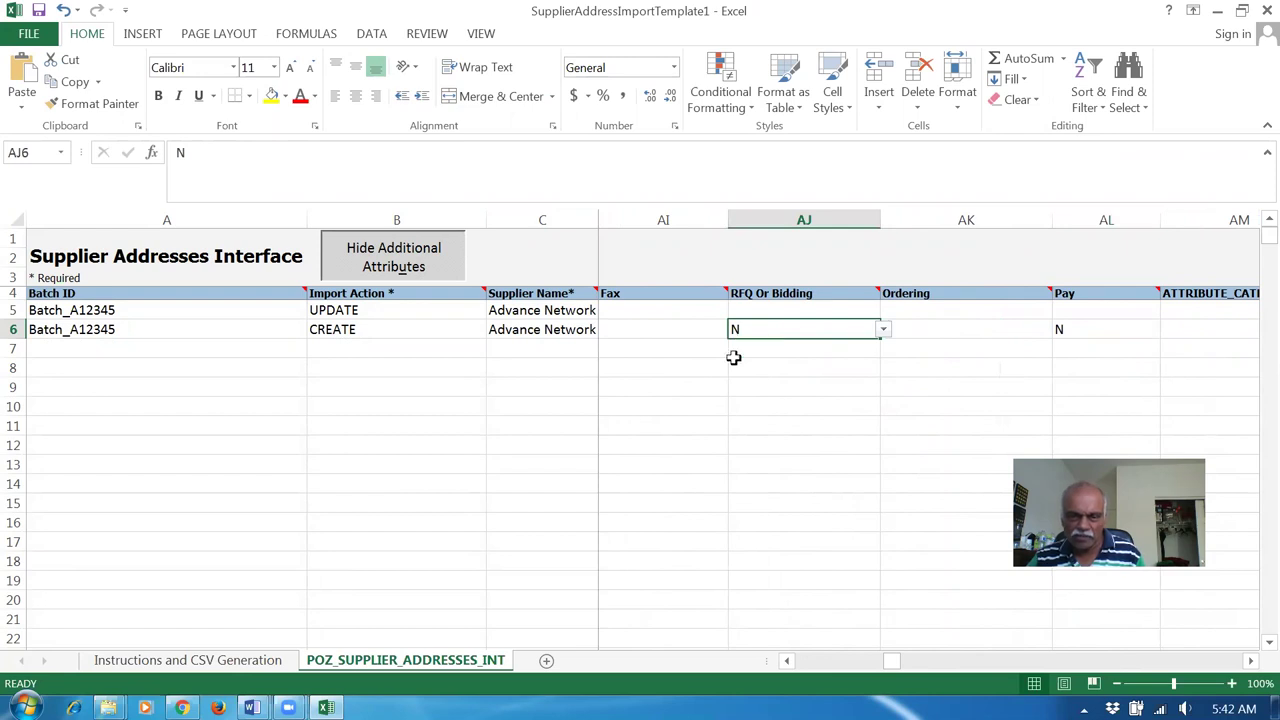
Review Report_1593269.pdf's COUNTRY, RFQ, Remit To and Ordering rejections for a01 address 1
click(182, 707)
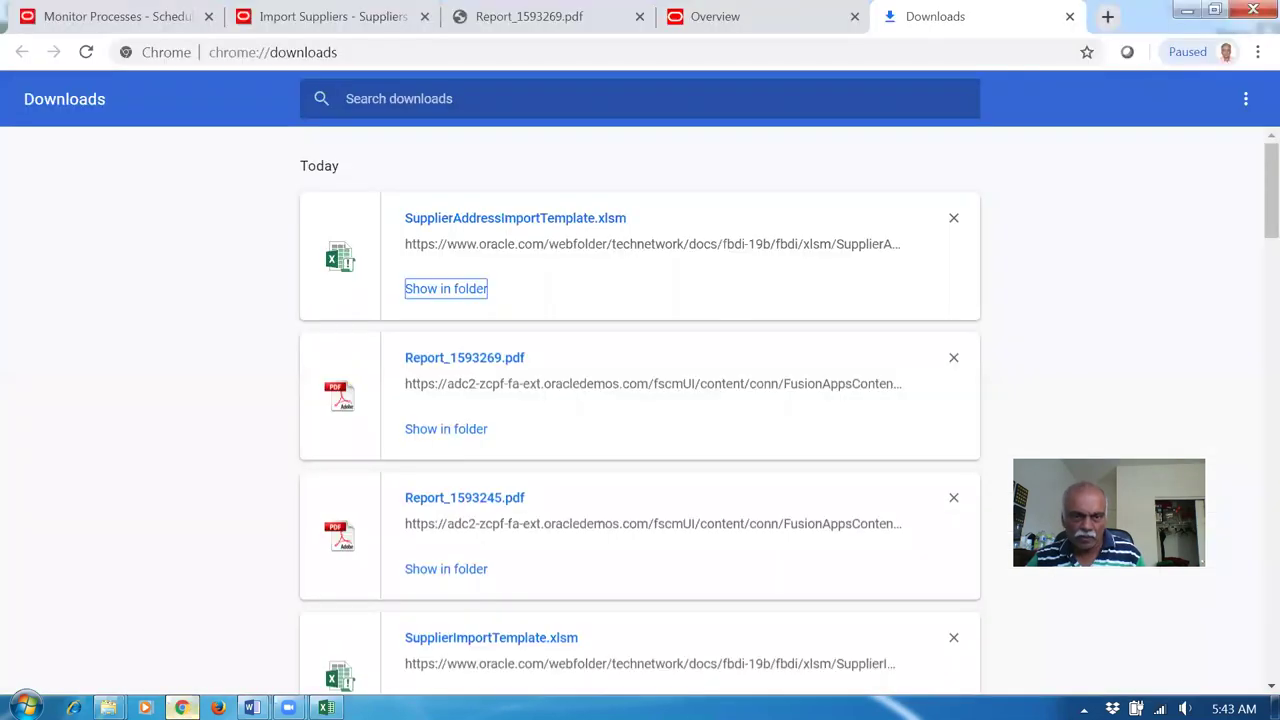
click(700, 18)
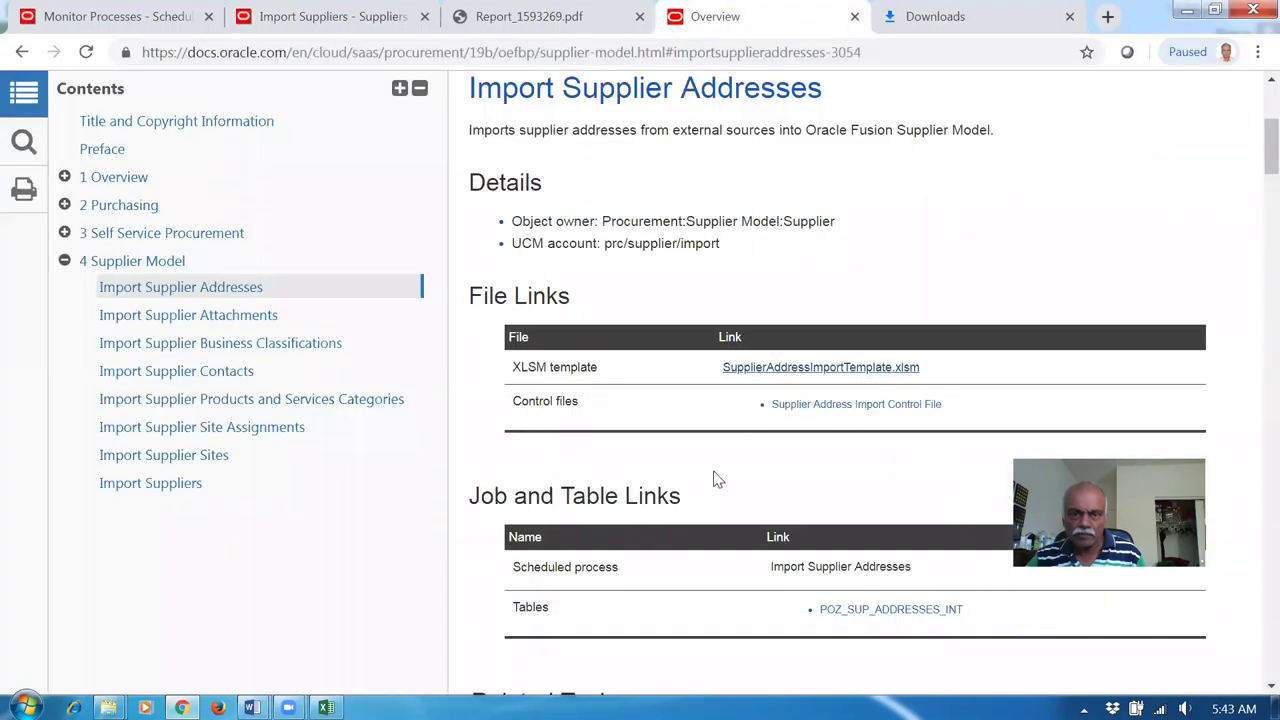
click(569, 32)
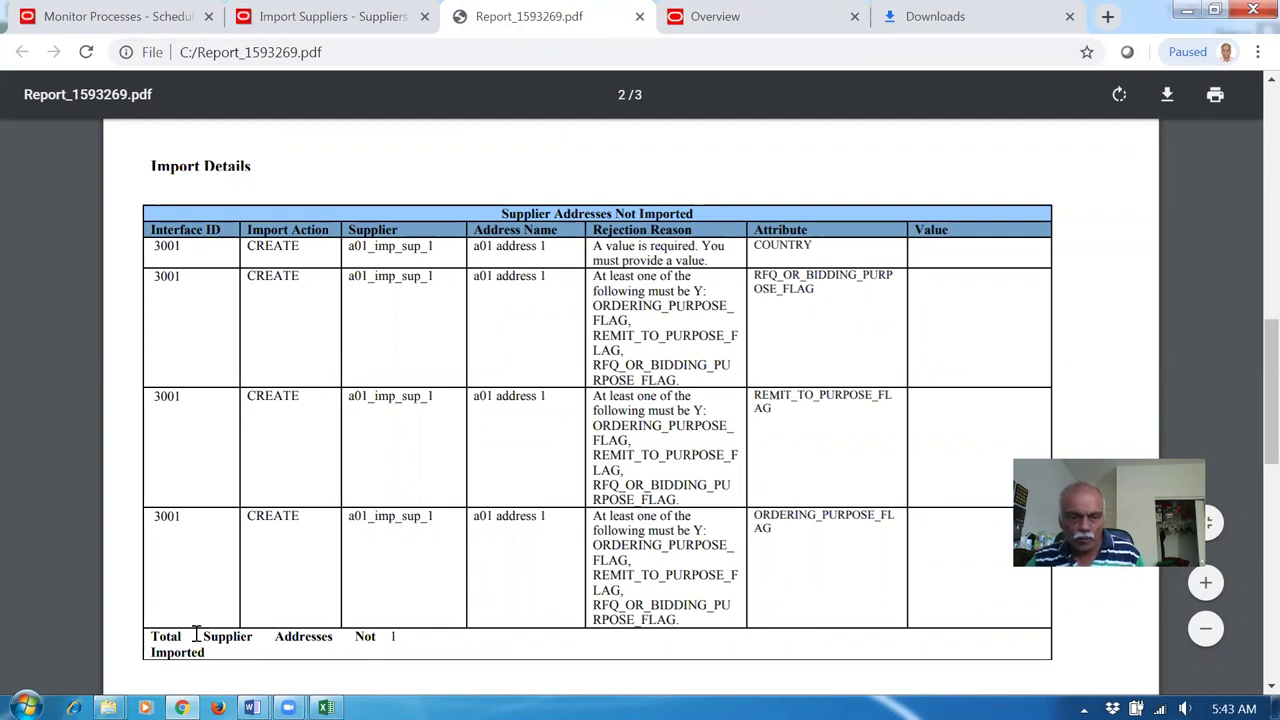
mouse_move(108, 707)
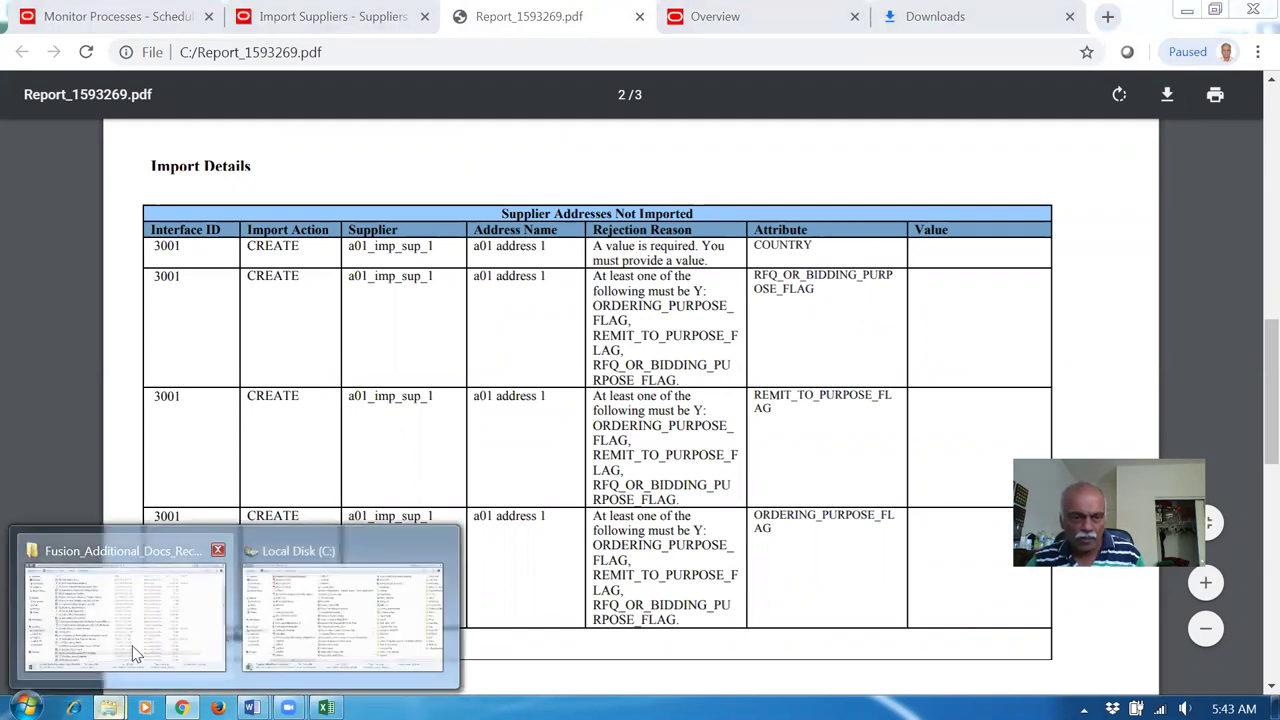
click(134, 651)
Open SupplierAddressImportTemplate from C:\Fusion_SCM_Training\Fusion_Additional_Docs_Records\Supplier Import
click(168, 428)
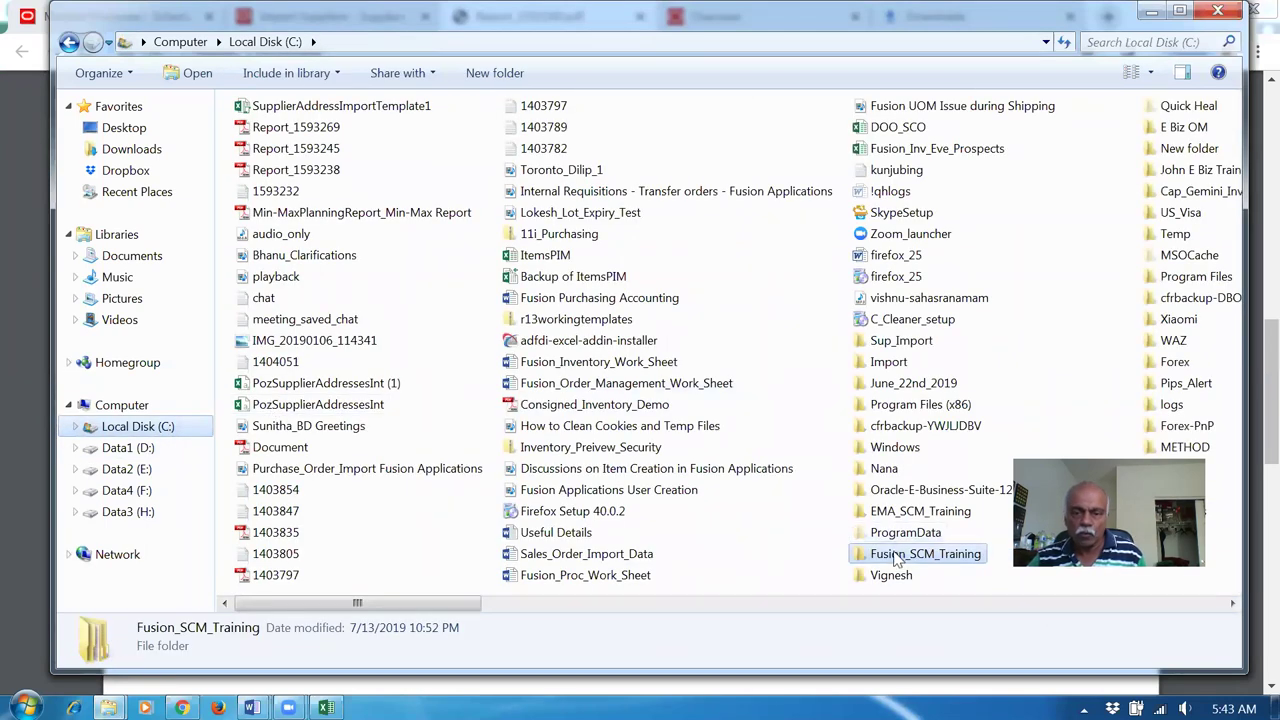
double_click(895, 553)
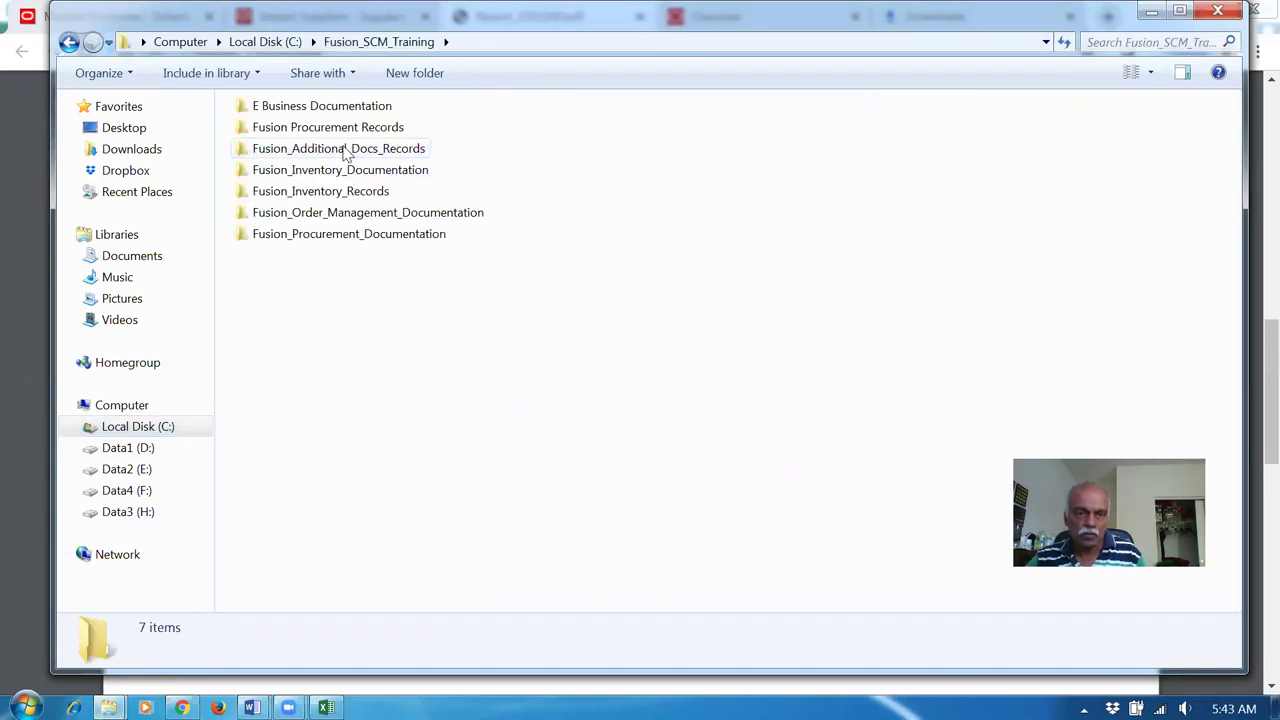
double_click(346, 150)
double_click(283, 155)
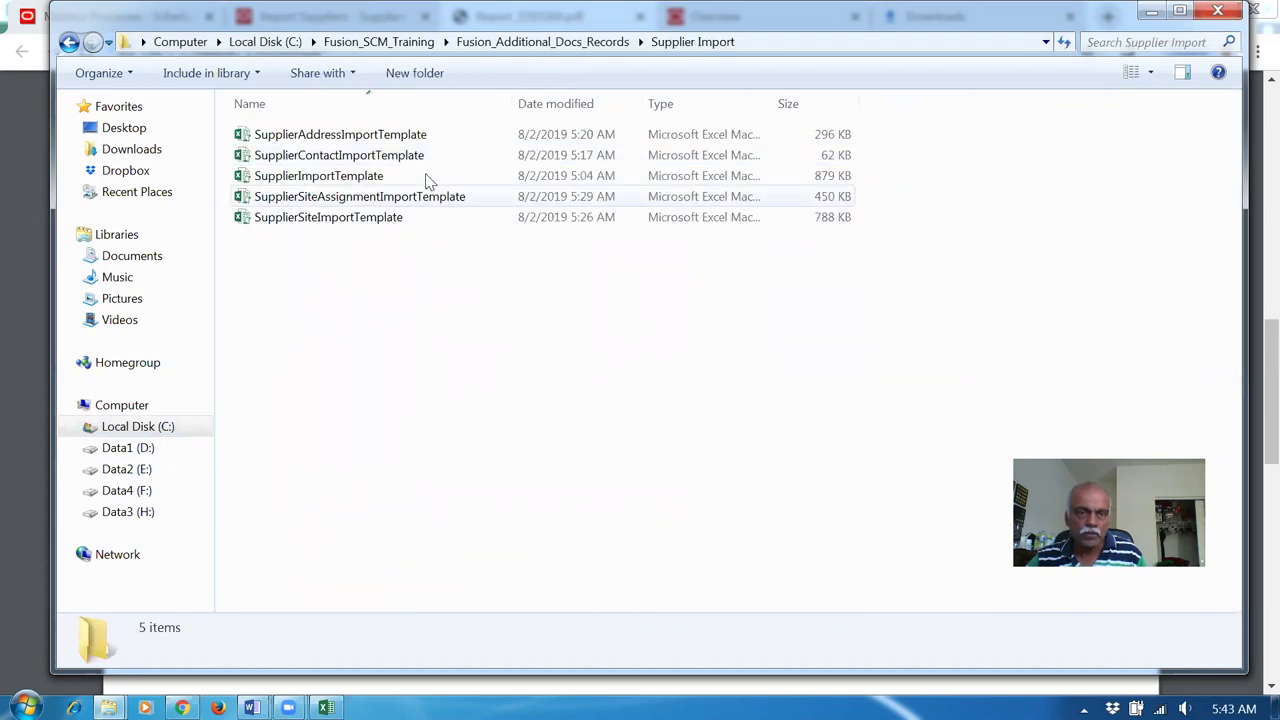
double_click(379, 140)
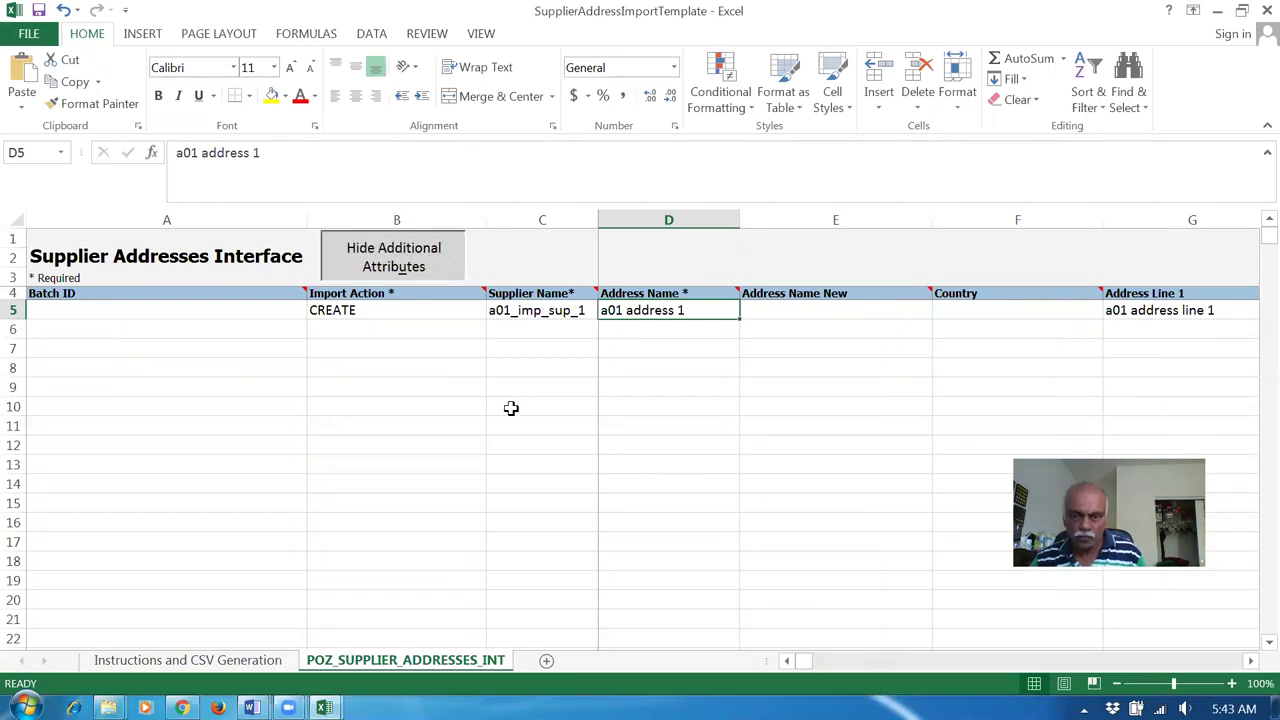
Enter USA as the Country in F5 of the a01 CREATE row and recheck it
key(Right)
key(Right)
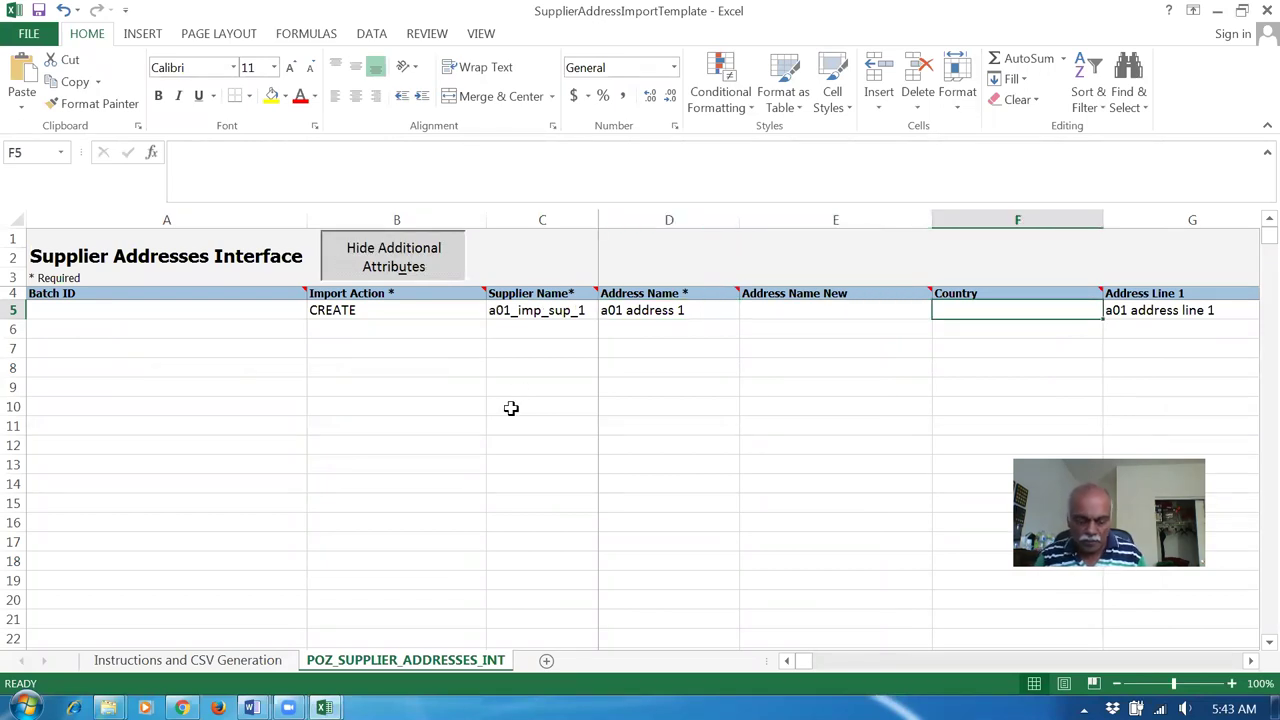
text(U)
key(ctrl+Return)
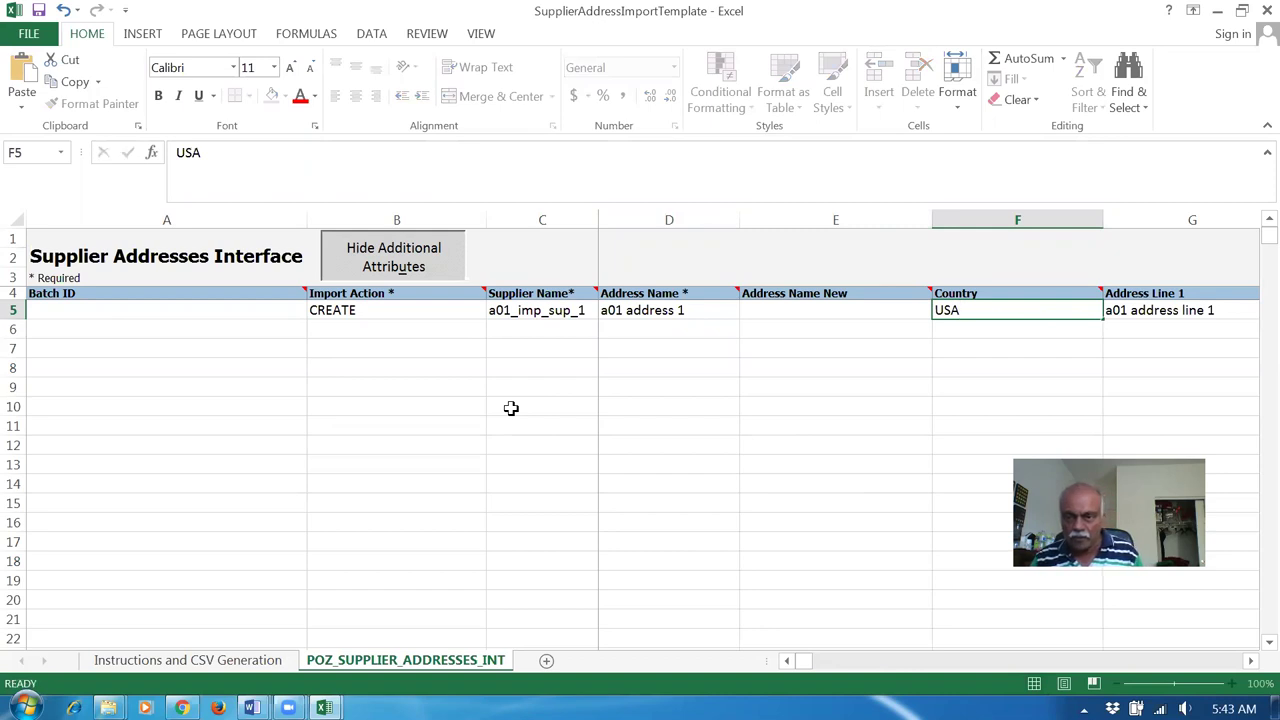
key(Right)
key(Right)
key(Right)
key(Right)
key(Right)
key(Right)
key(Right)
key(Right)
key(Right)
key(Right)
key(Right)
key(Right)
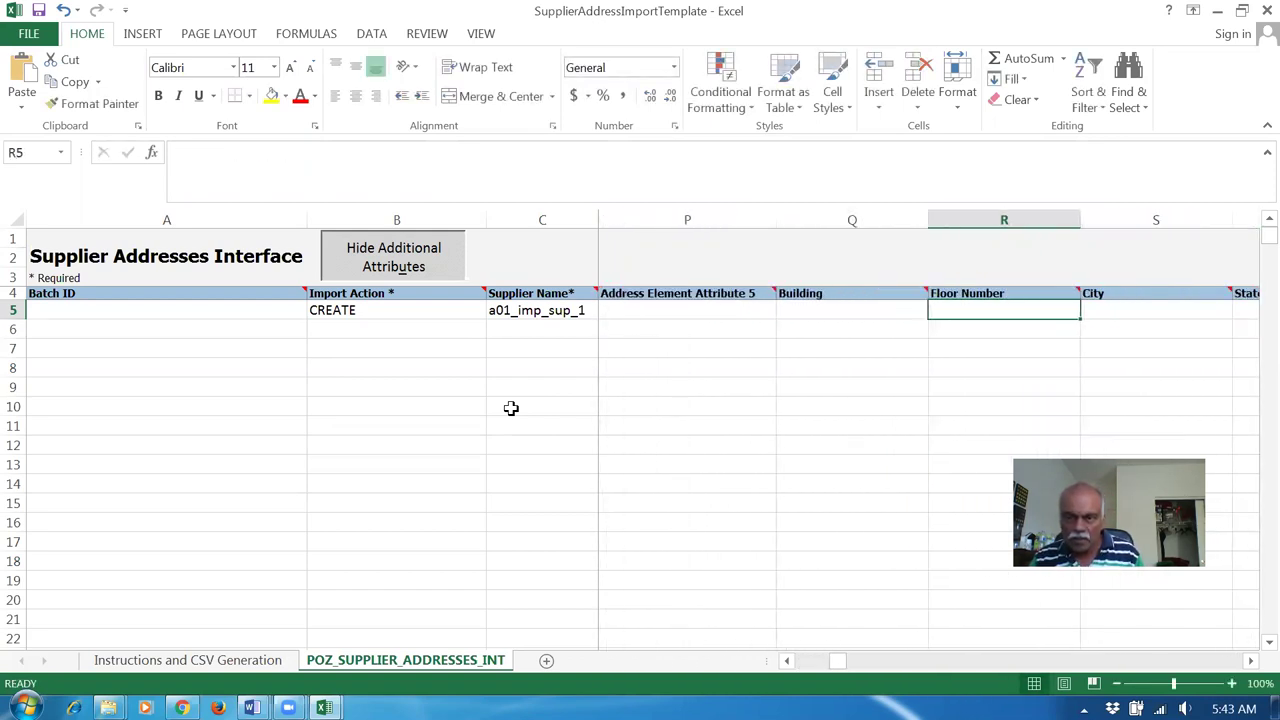
key(Right)
key(Right)
key(Right)
key(Right)
key(Right)
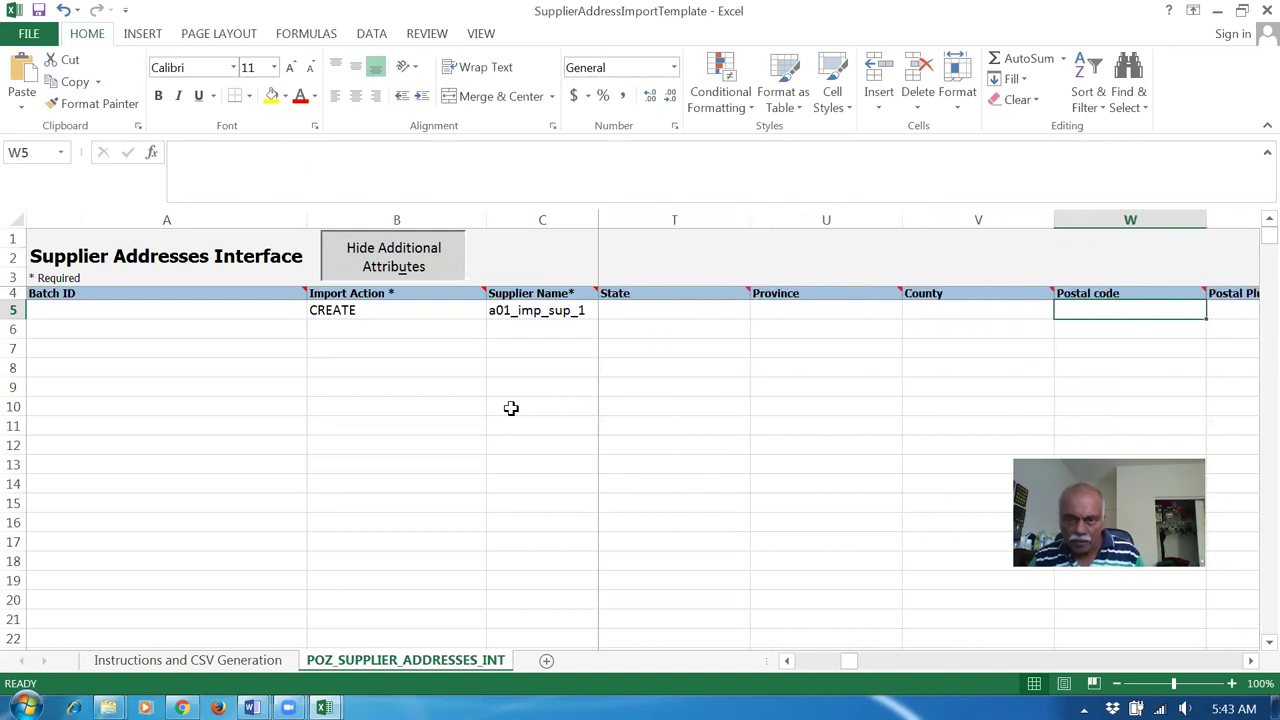
key(Left)
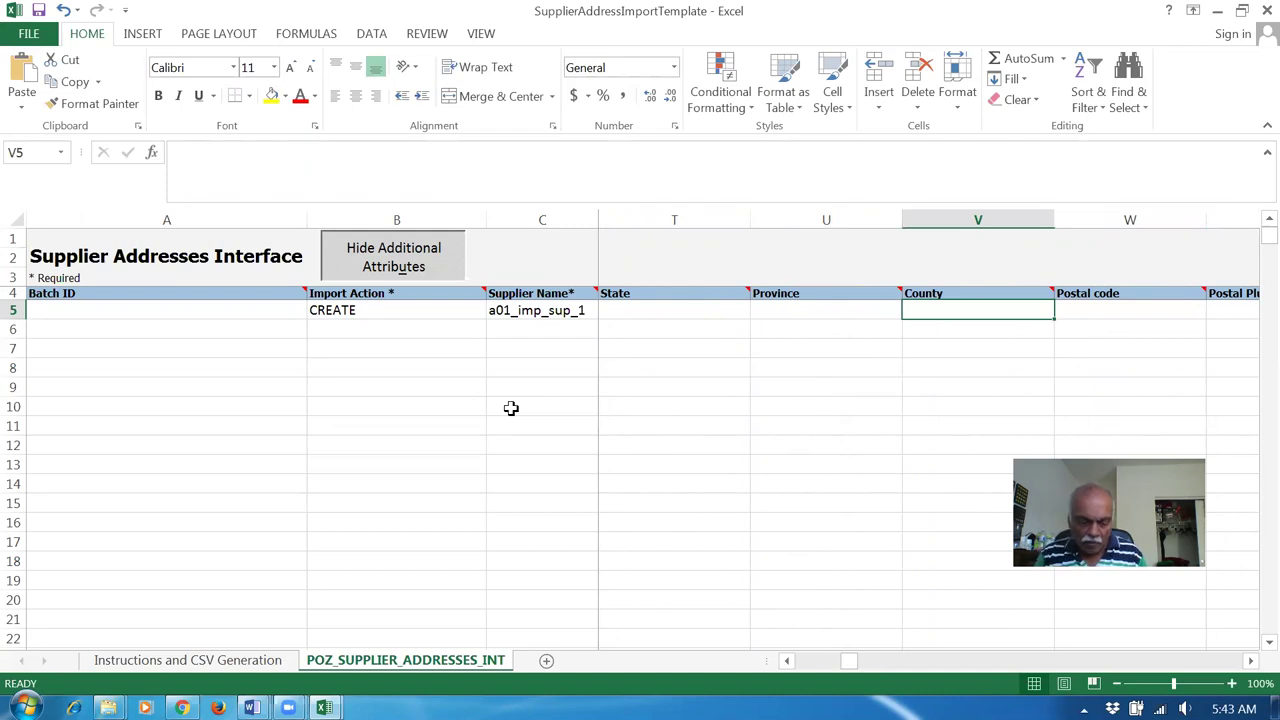
key(Left)
key(Left)
key(Left)
key(Left)
key(Left)
key(Left)
key(Left)
key(Left)
key(Left)
key(Left)
key(Left)
key(Left)
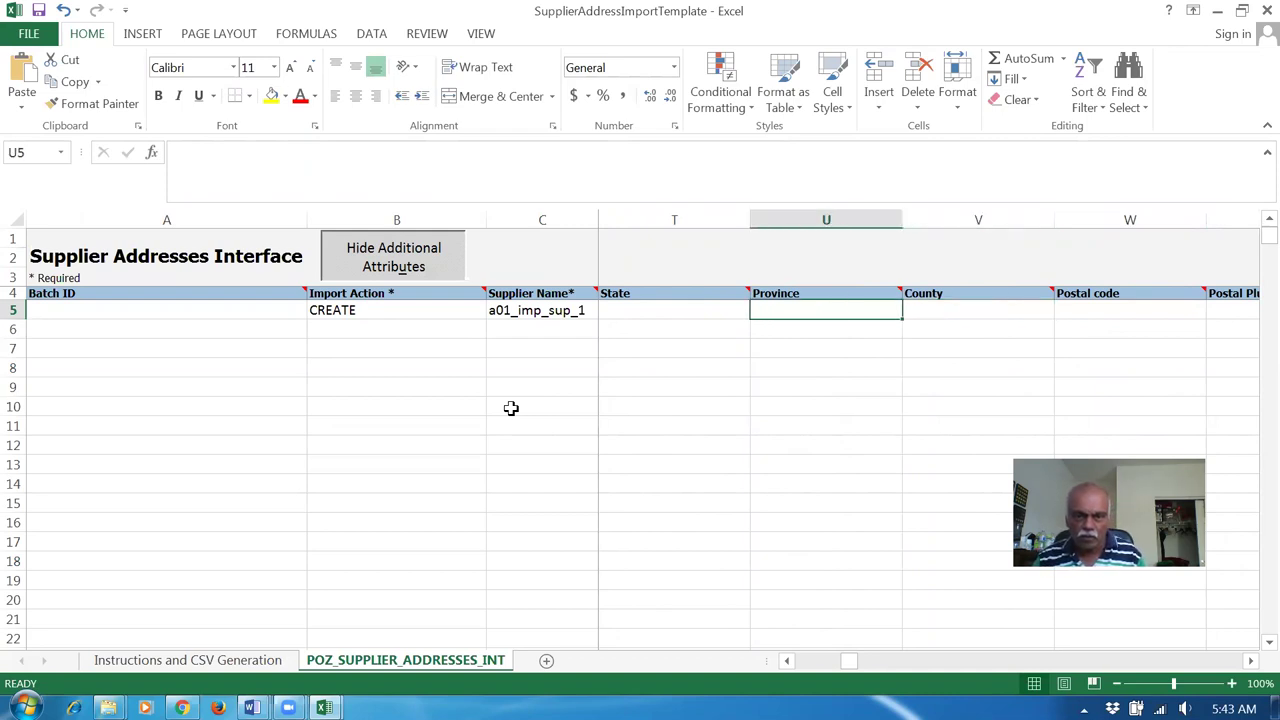
key(Left)
key(Left)
key(Left)
key(Left)
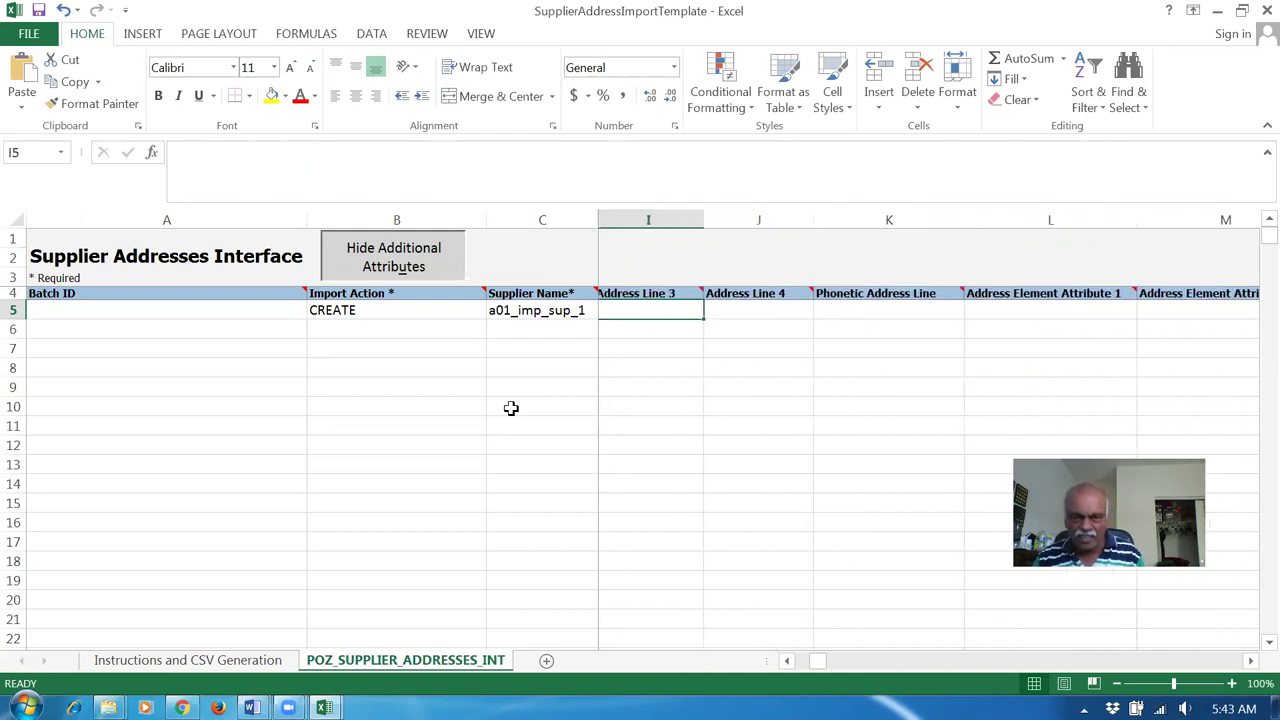
Move along row 5 past Postal Plus 4, Phone and Fax to the RFQ Or Bidding cell AJ5
key(Right)
key(Right)
key(Right)
key(Right)
key(Right)
key(Right)
key(Right)
key(Right)
key(Right)
key(Right)
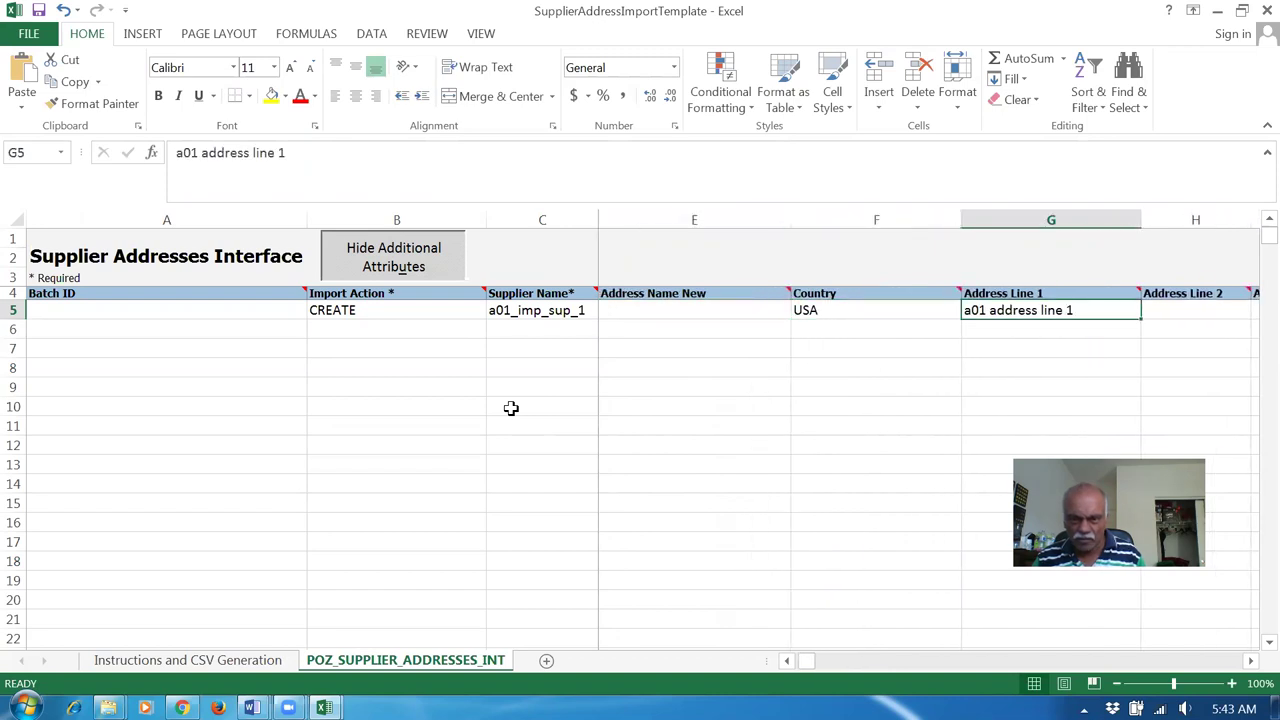
key(Right)
key(Right)
key(Right)
key(Right)
key(Right)
key(Right)
key(Right)
key(Right)
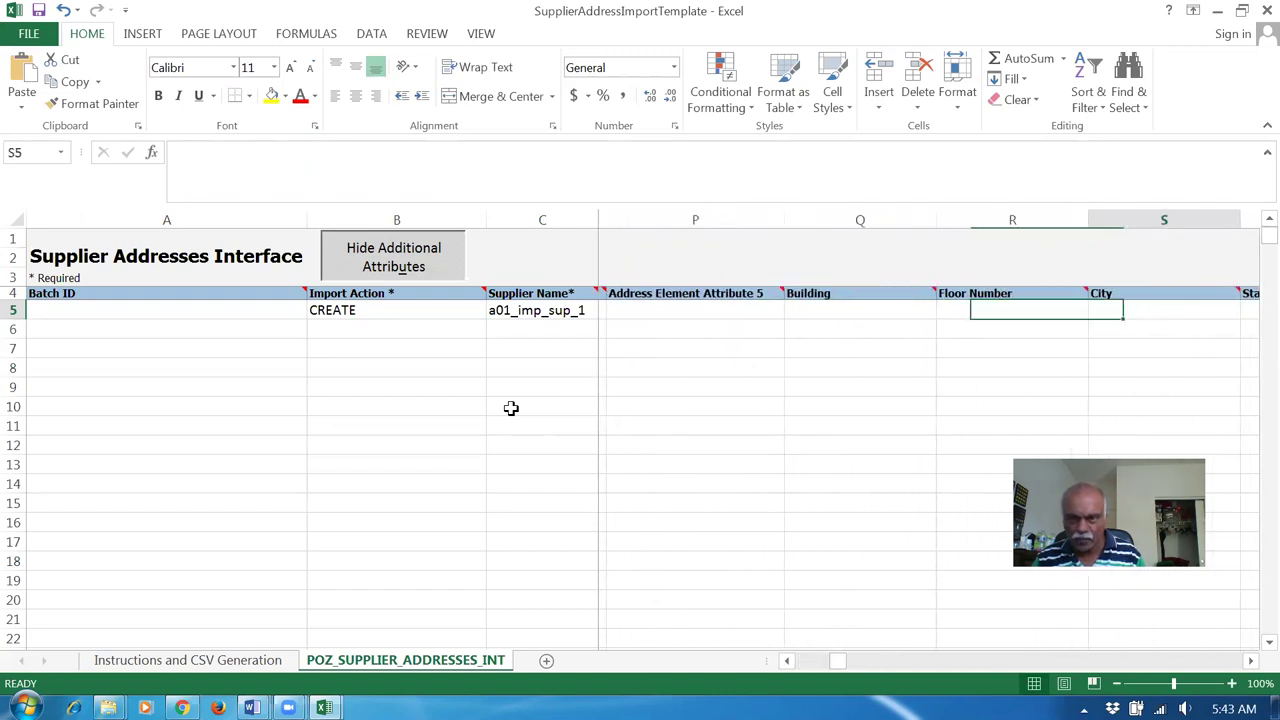
key(Right)
key(Right)
key(Right)
key(Right)
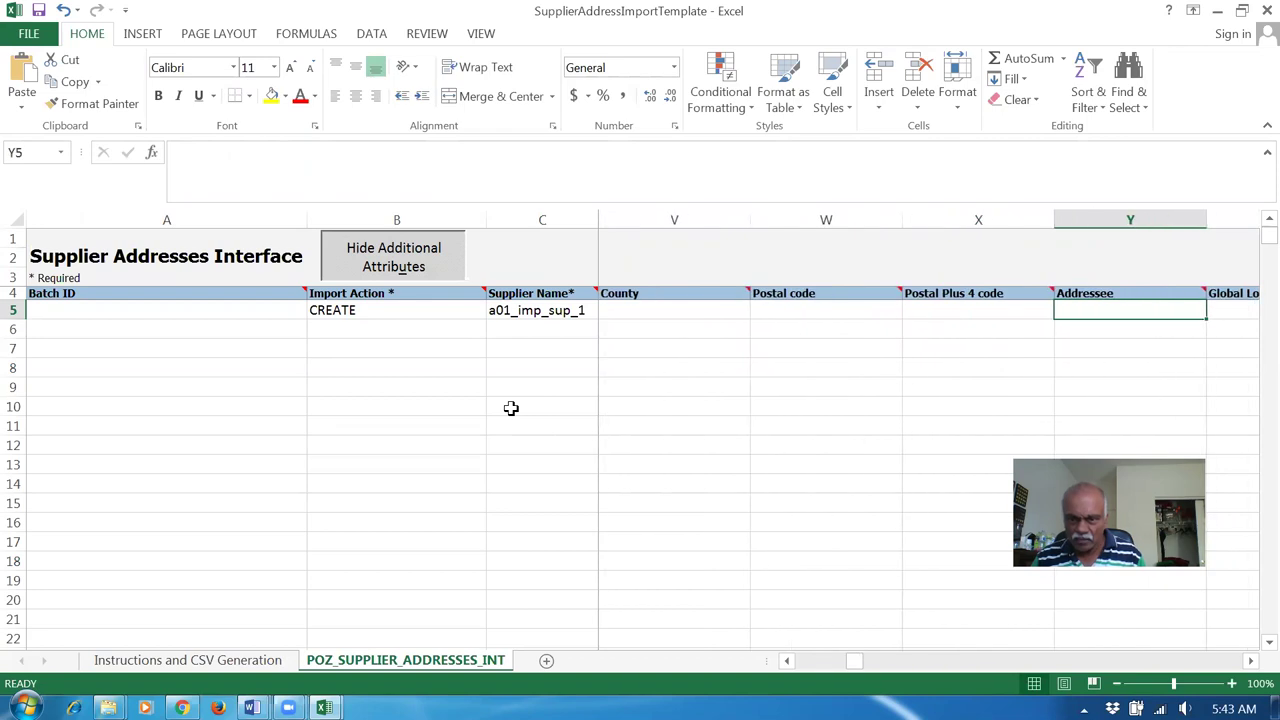
key(Right)
key(Right)
key(Right)
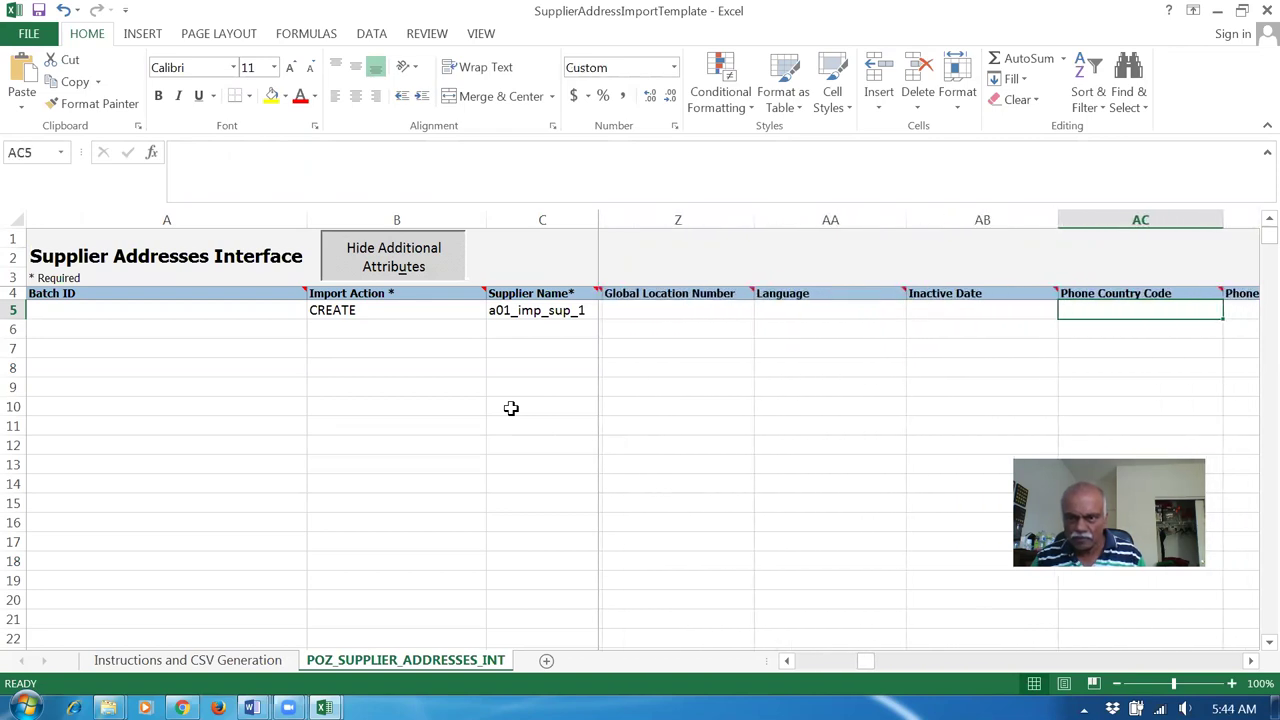
key(Right)
key(Right)
key(Right)
key(Right)
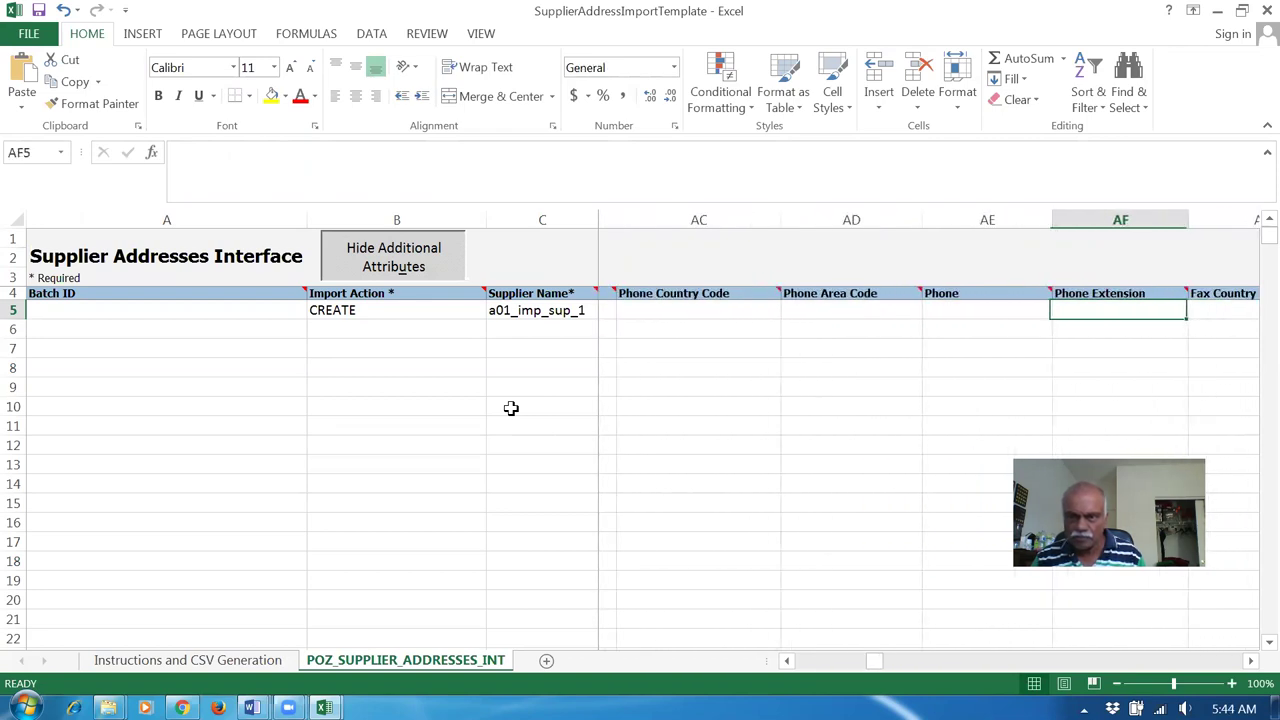
key(Right)
key(Right)
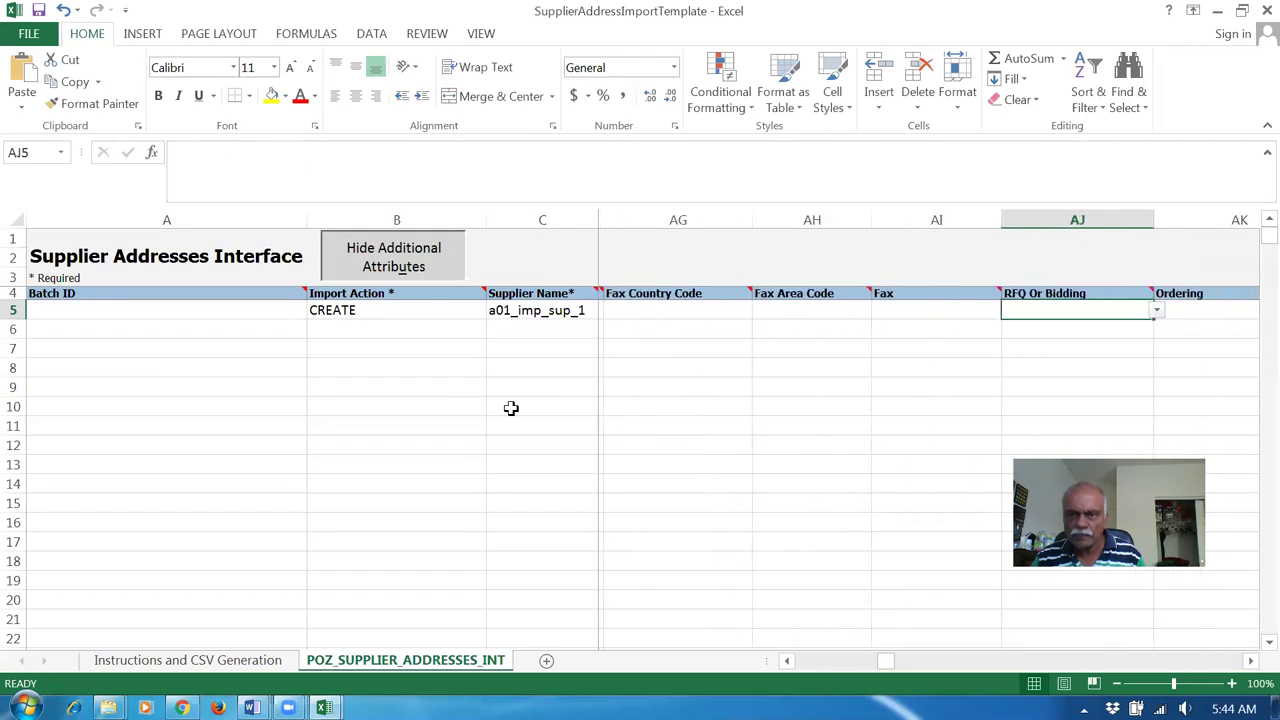
key(Left)
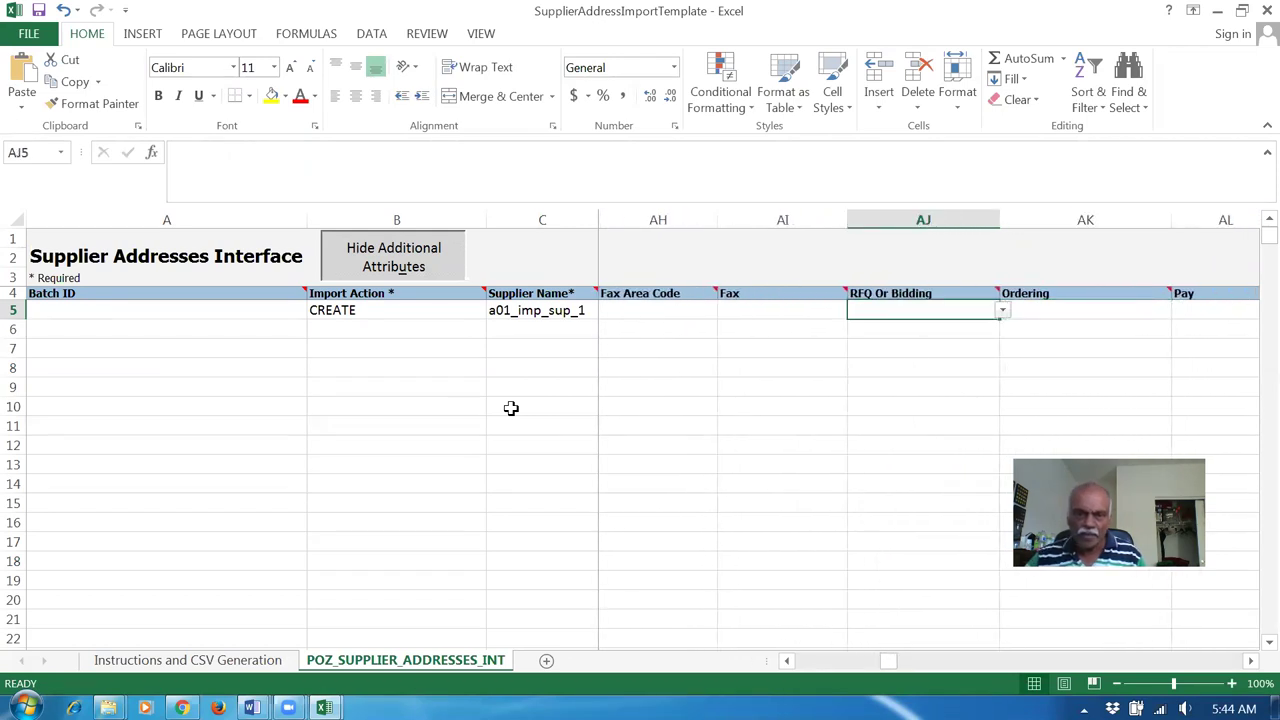
Set row 5's RFQ Or Bidding flag to N and its Ordering and Pay flags to Y
click(1002, 312)
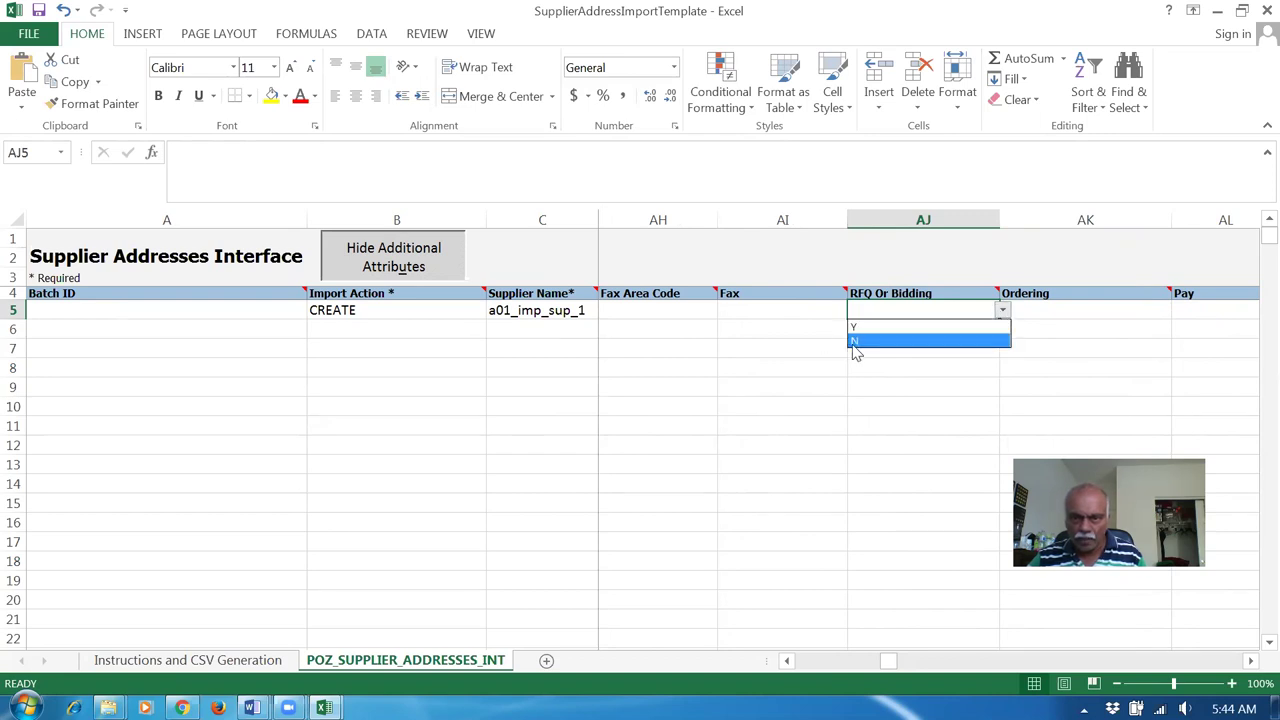
click(856, 341)
click(1037, 313)
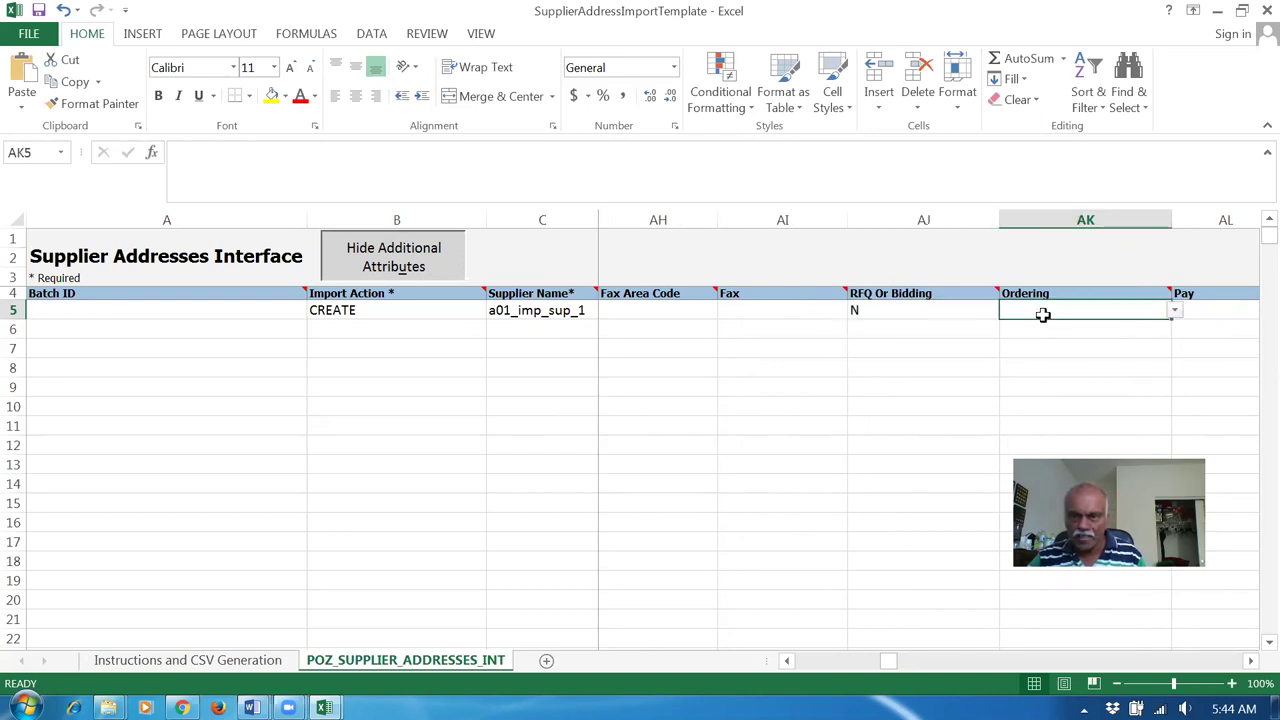
click(1176, 312)
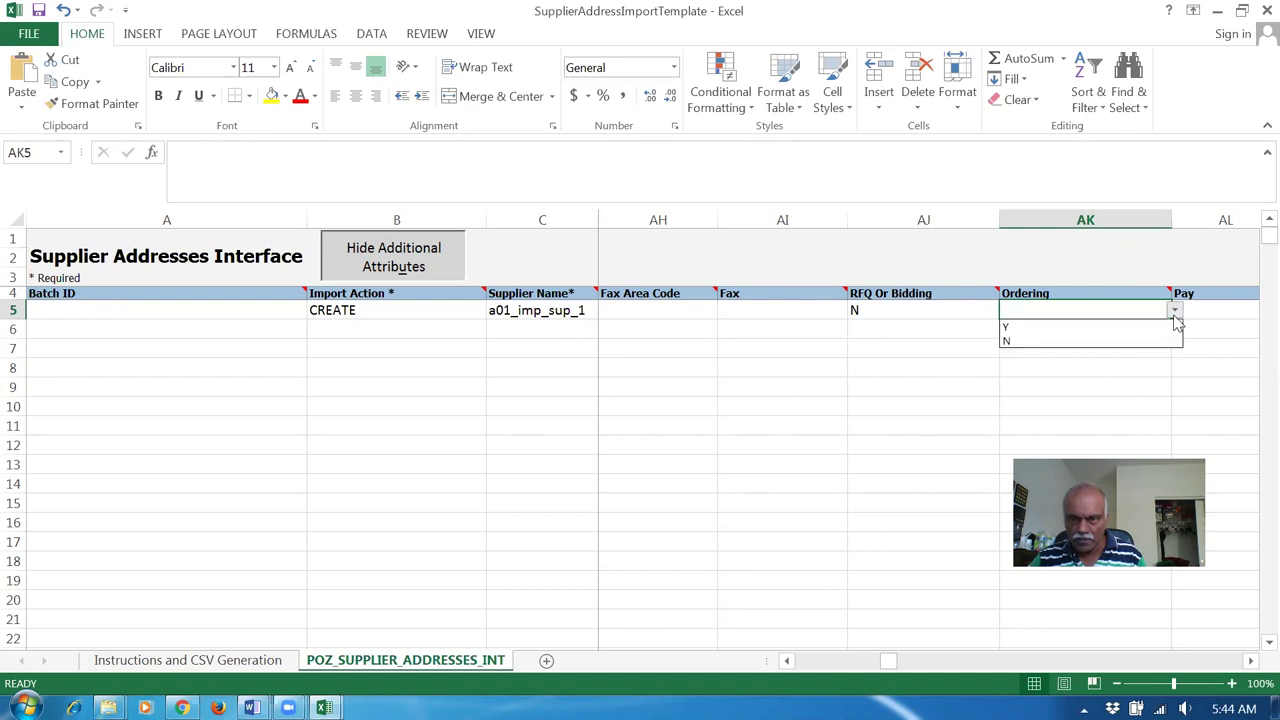
click(900, 314)
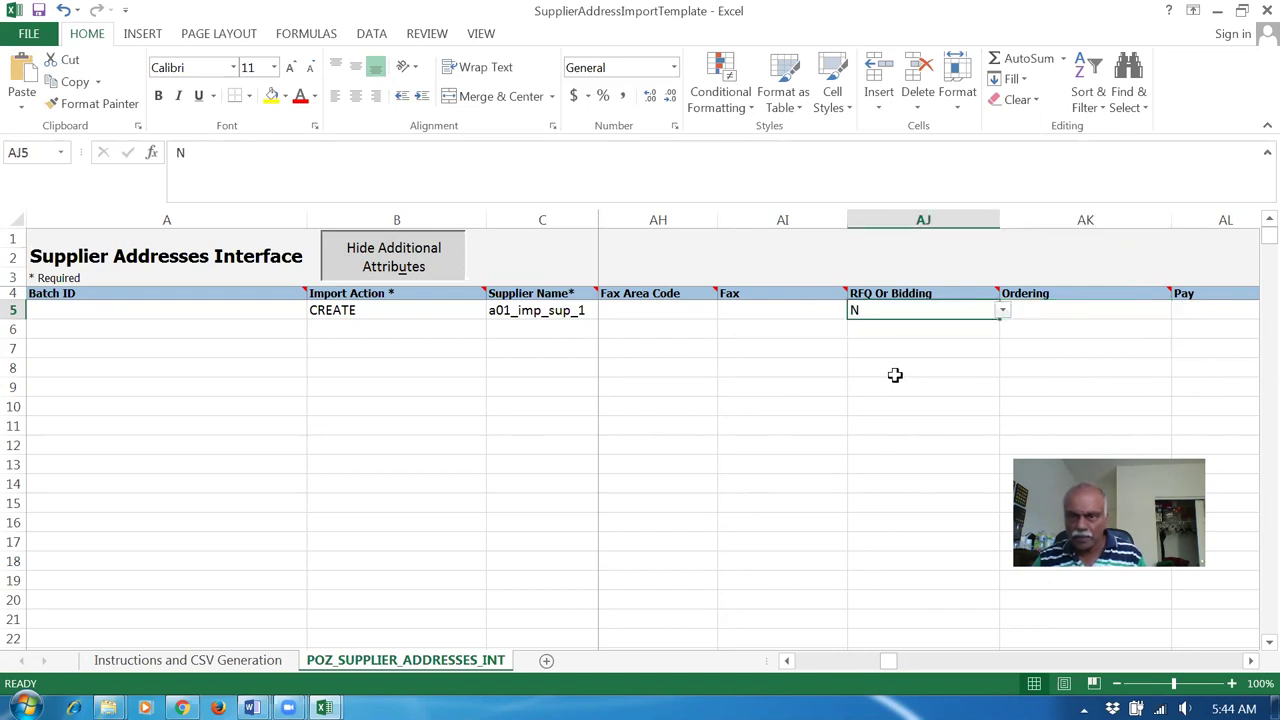
key(Tab)
text(Y)
key(Tab)
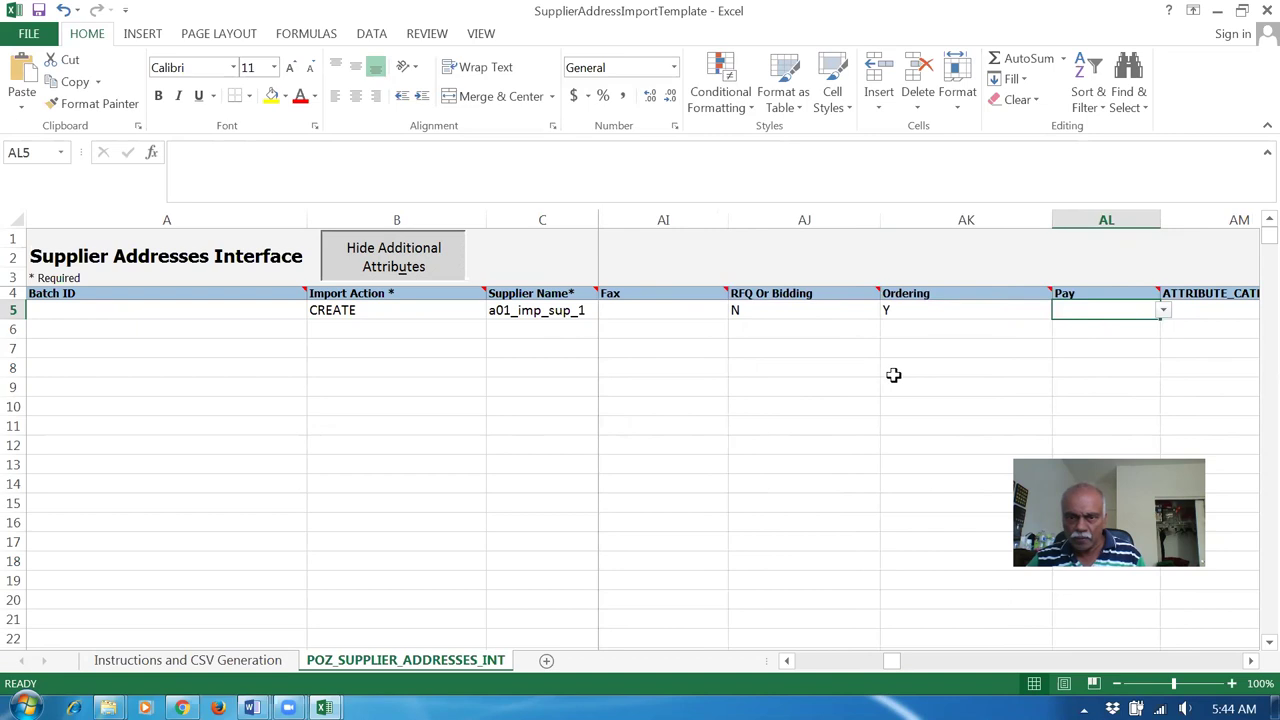
click(1164, 312)
click(1056, 329)
click(1215, 325)
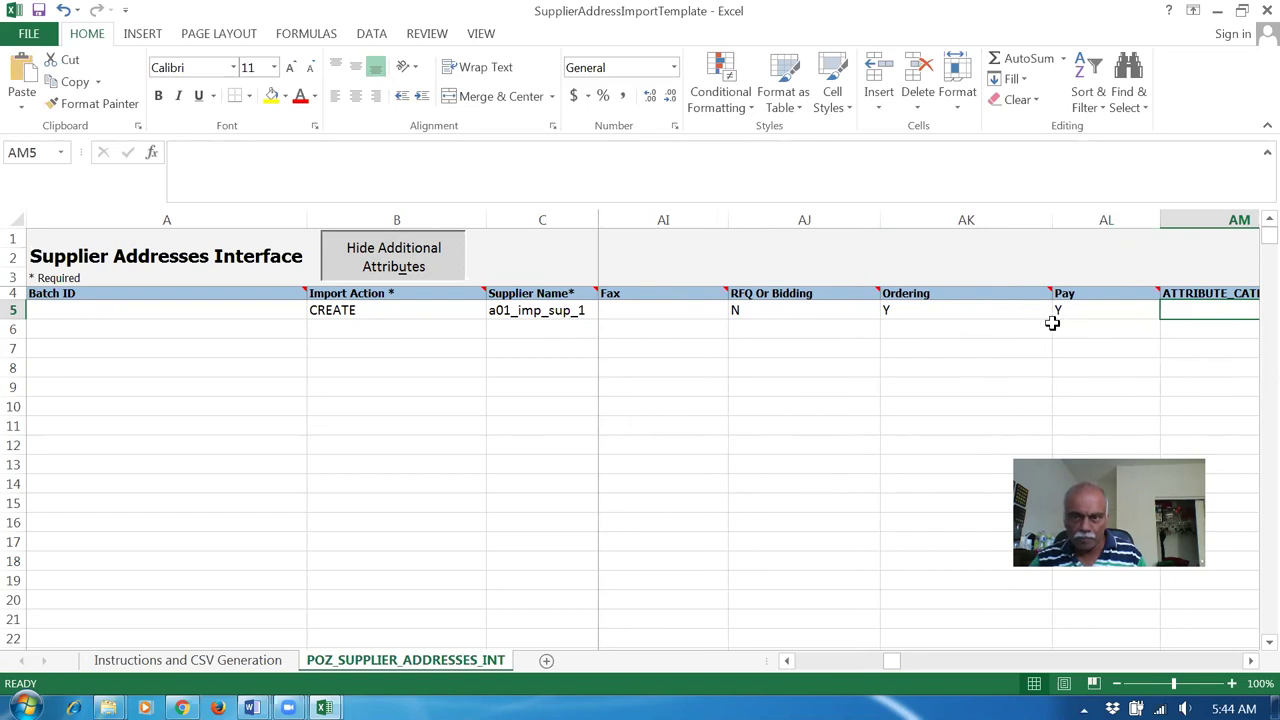
key(Tab)
key(Tab)
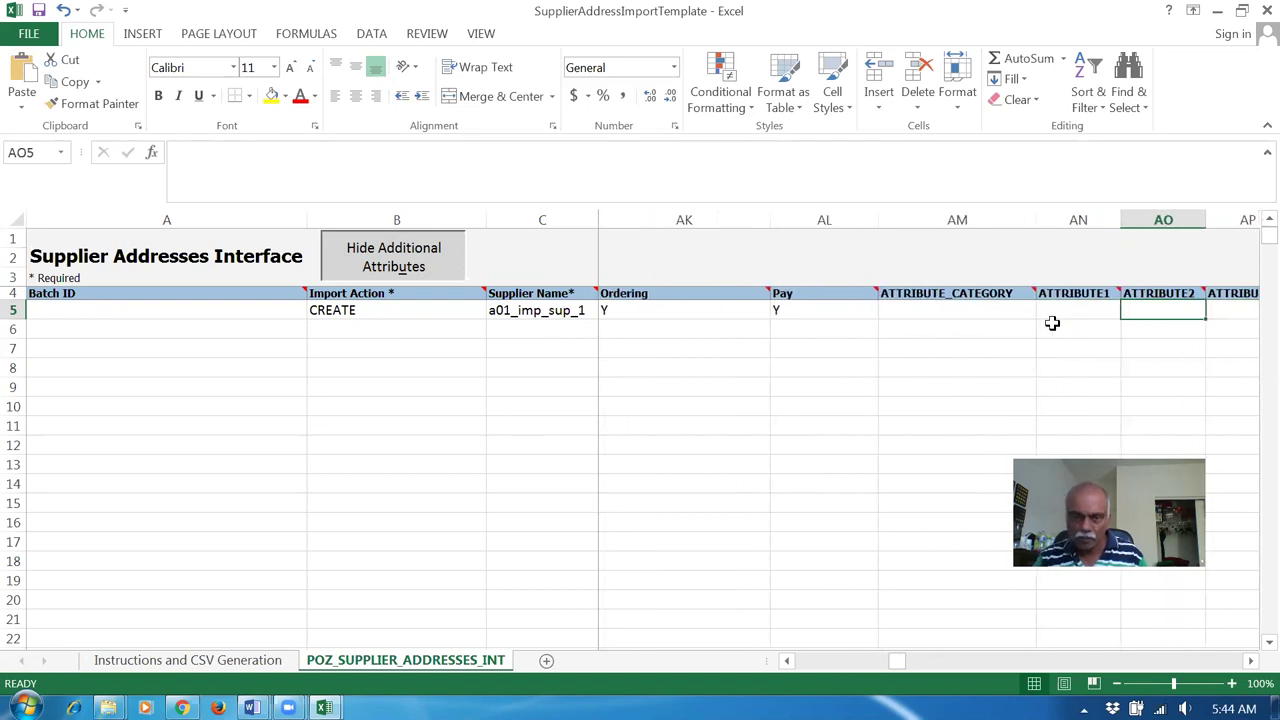
key(Home)
Save the corrected template, accepting the personal information warning
key(ctrl+s)
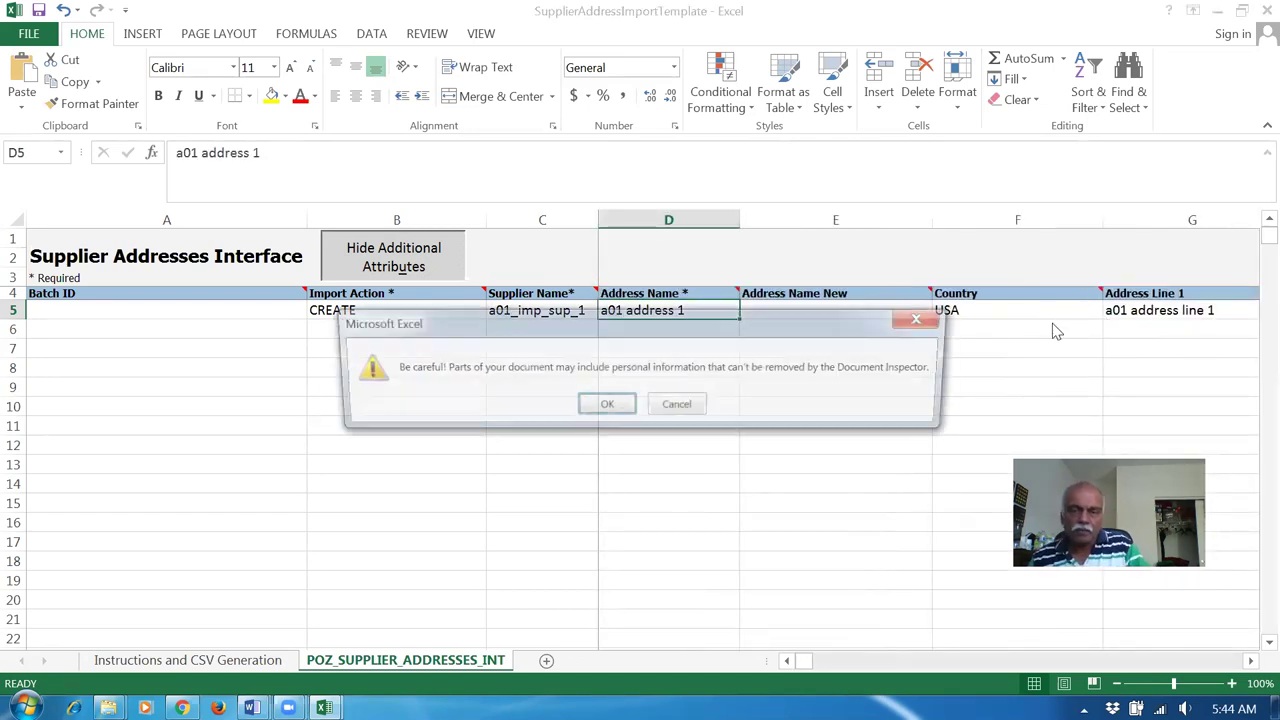
click(605, 406)
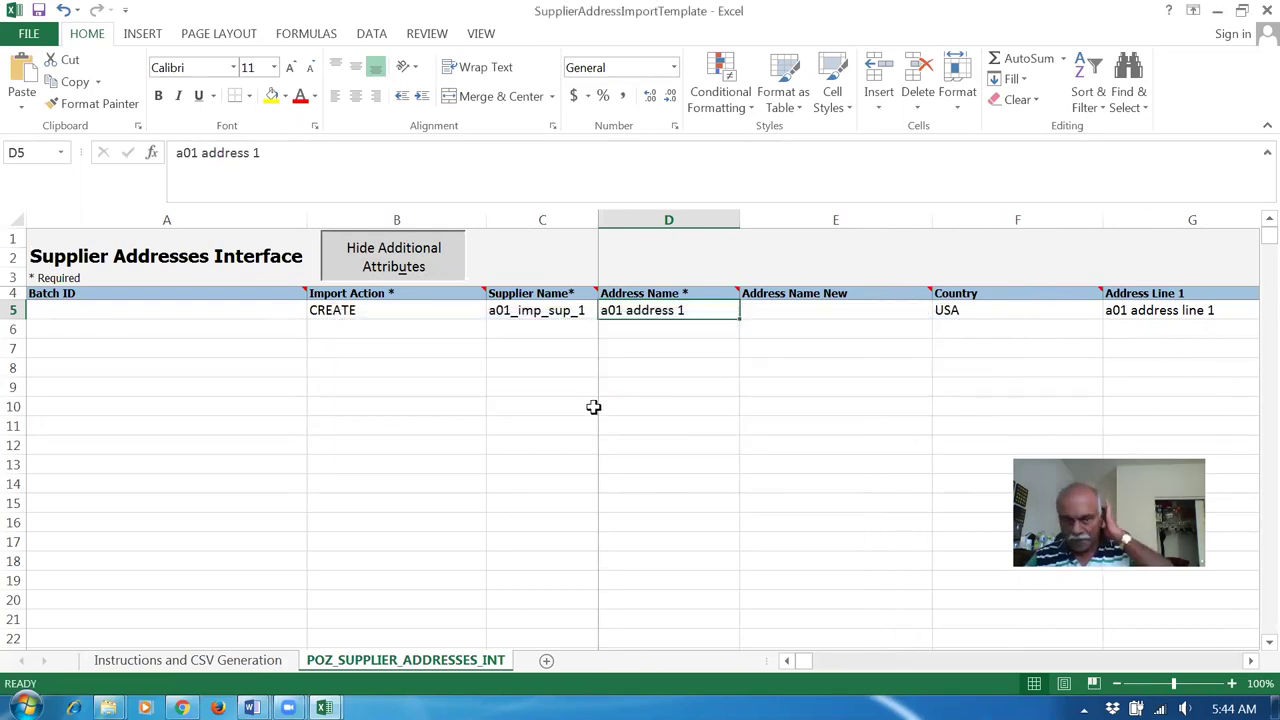
click(130, 662)
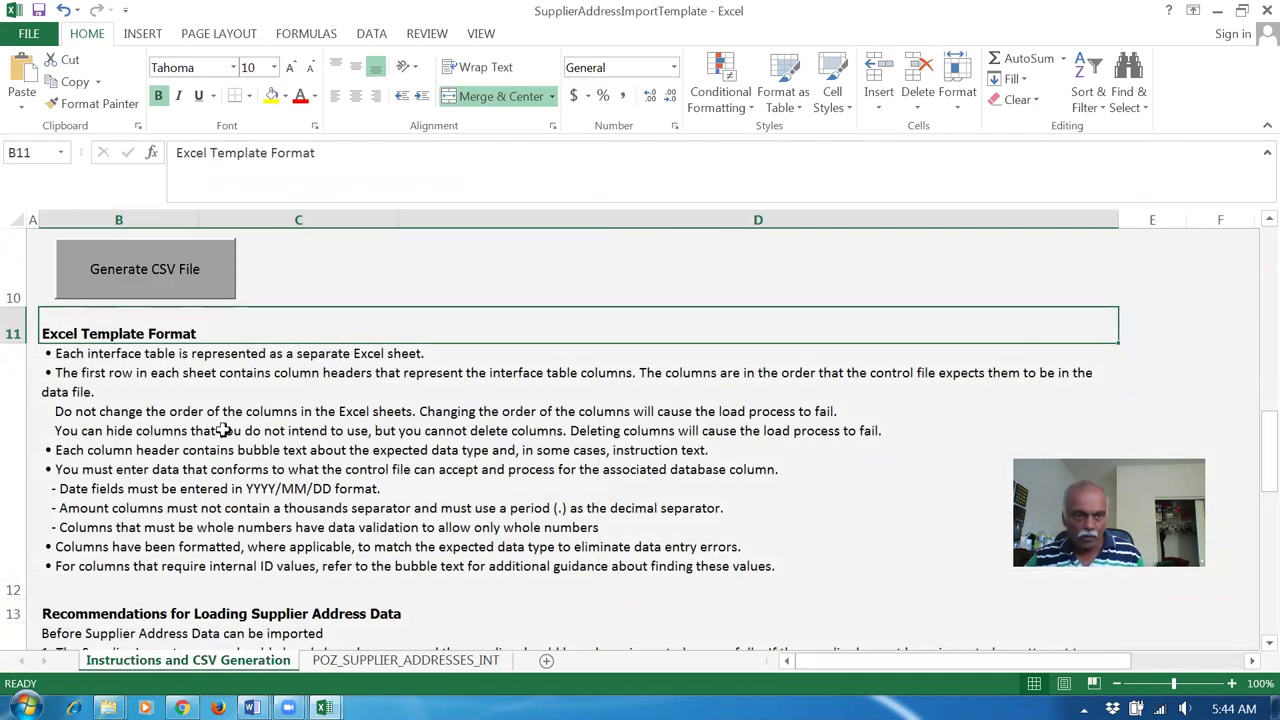
Generate the a01_Addr2 ZIP and PozSupplierAddressesInt CSV into C:\Sup_Import
click(124, 276)
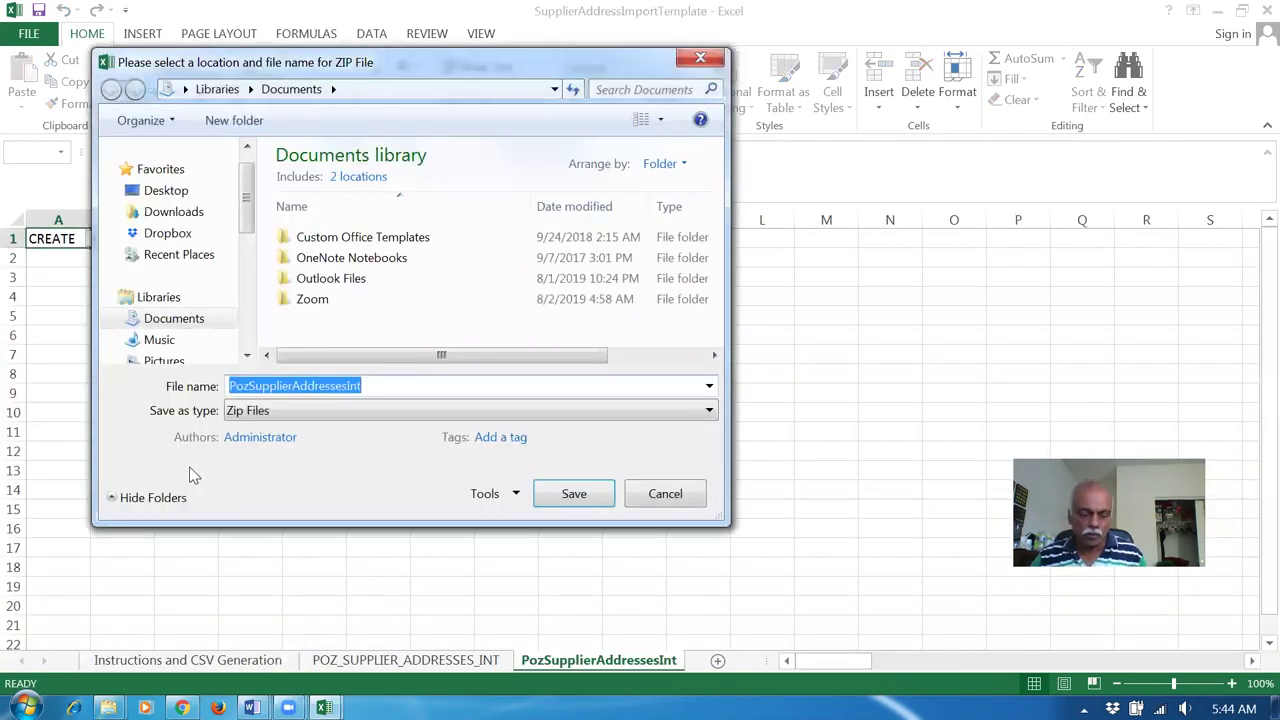
text(a01_Addr1)
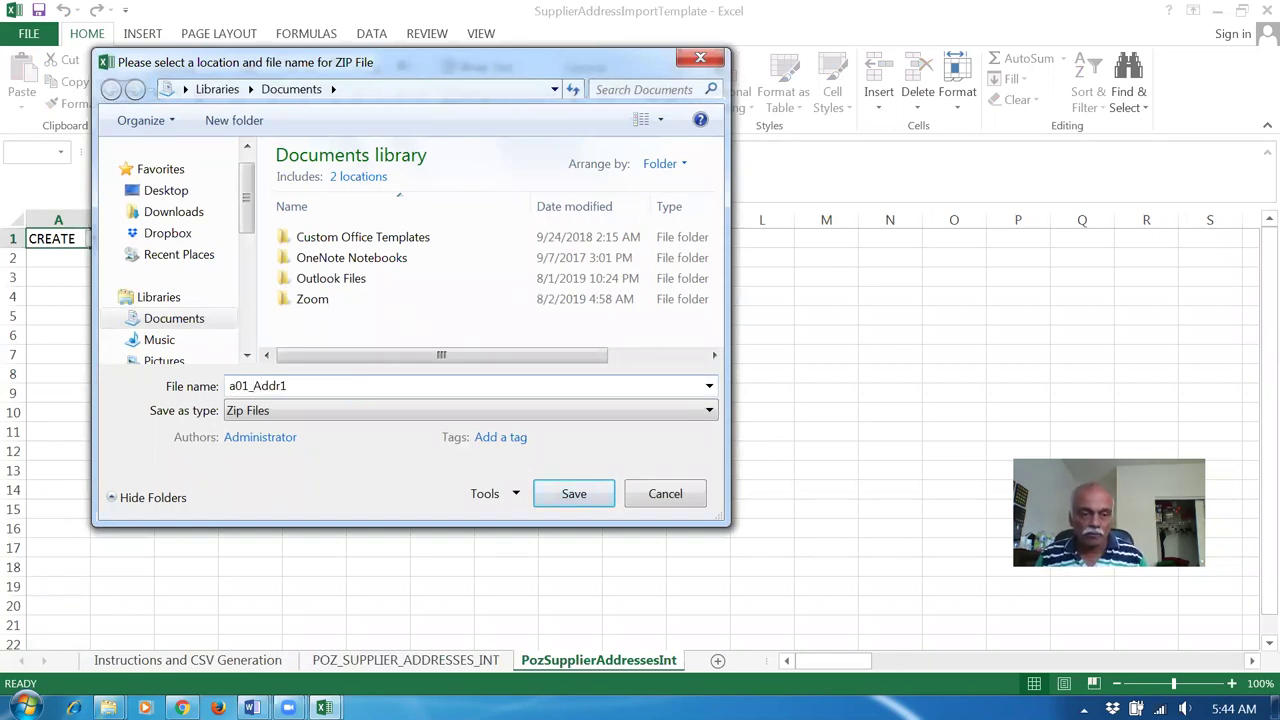
drag(246, 225, 258, 310)
click(186, 300)
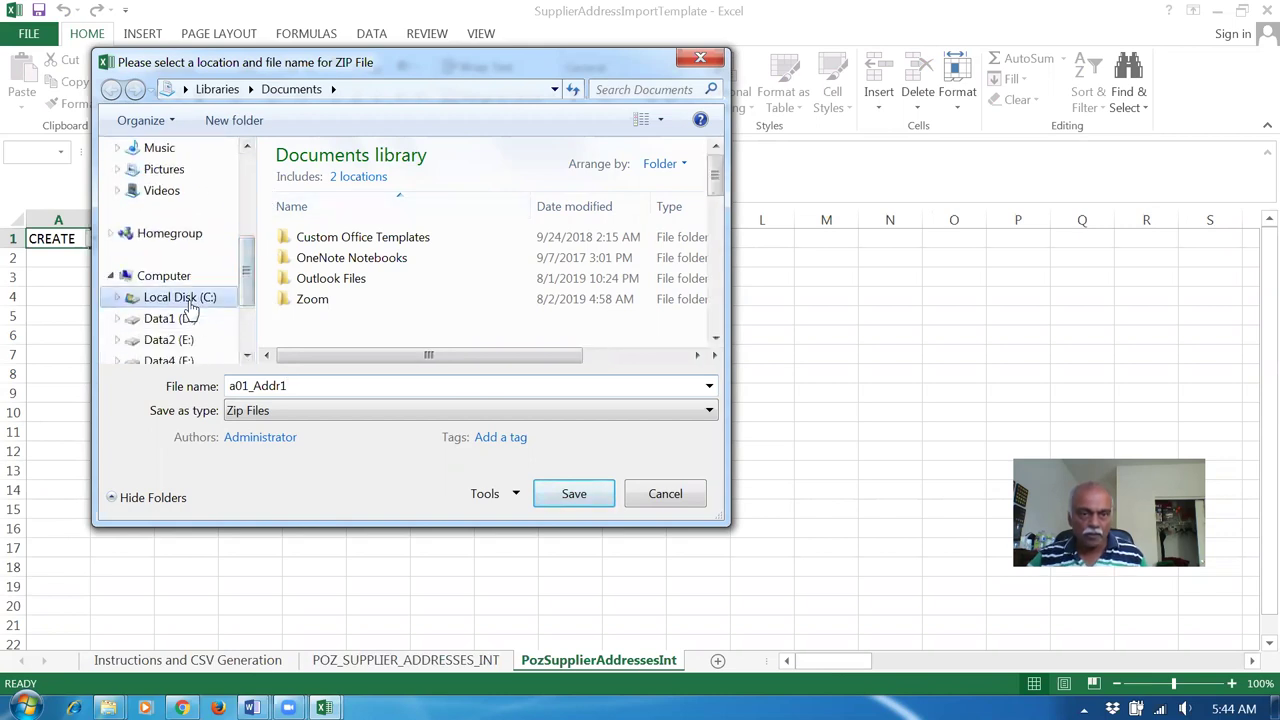
click(340, 325)
scroll(340, 325, down, 5)
double_click(358, 178)
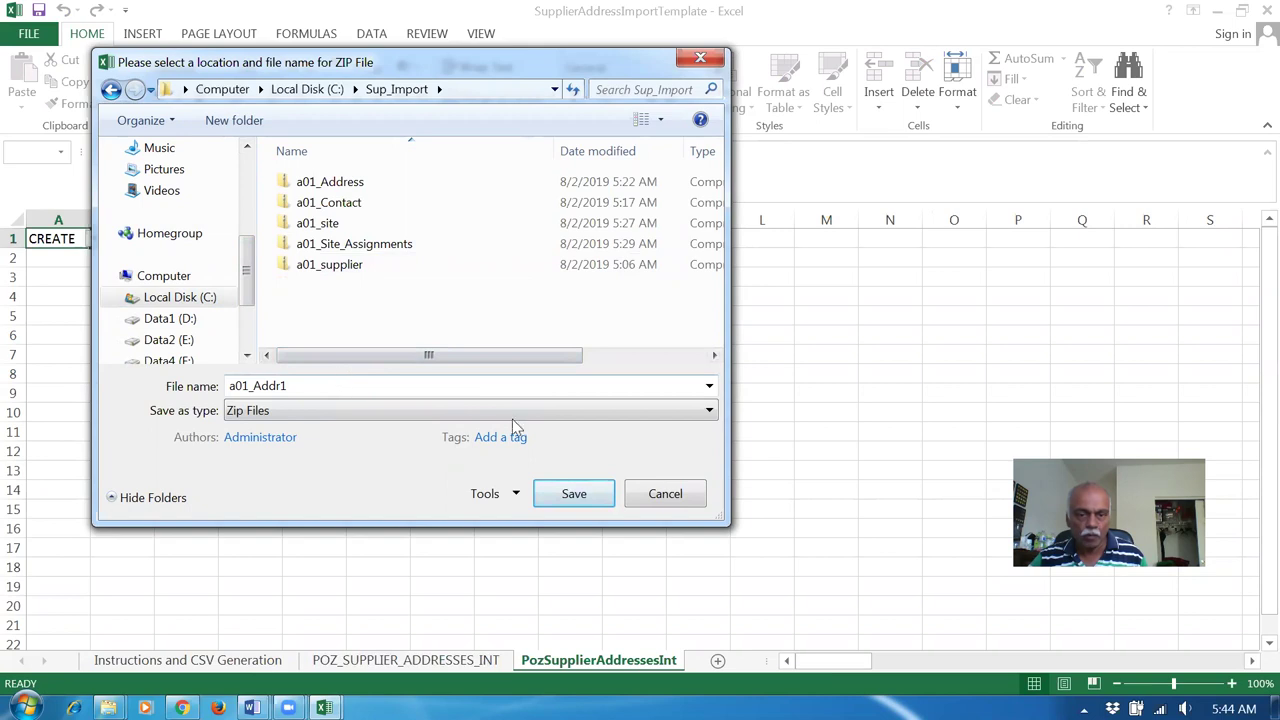
double_click(355, 386)
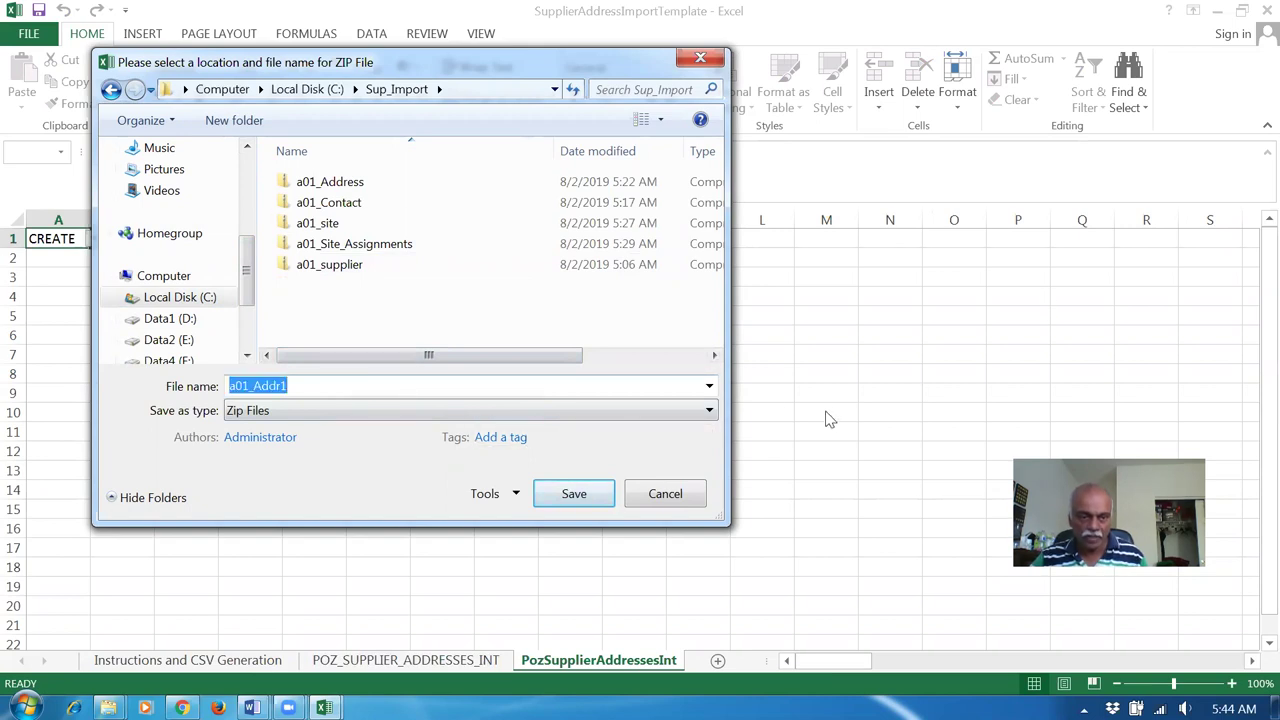
click(331, 385)
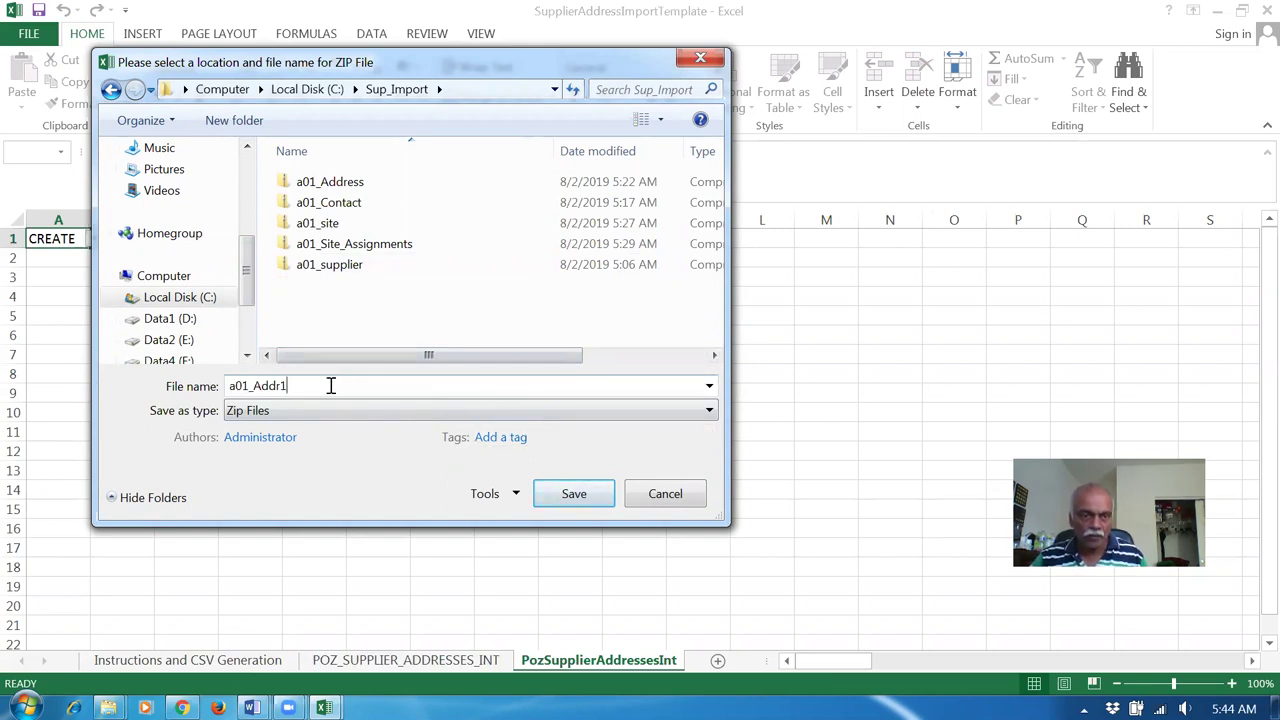
click(584, 500)
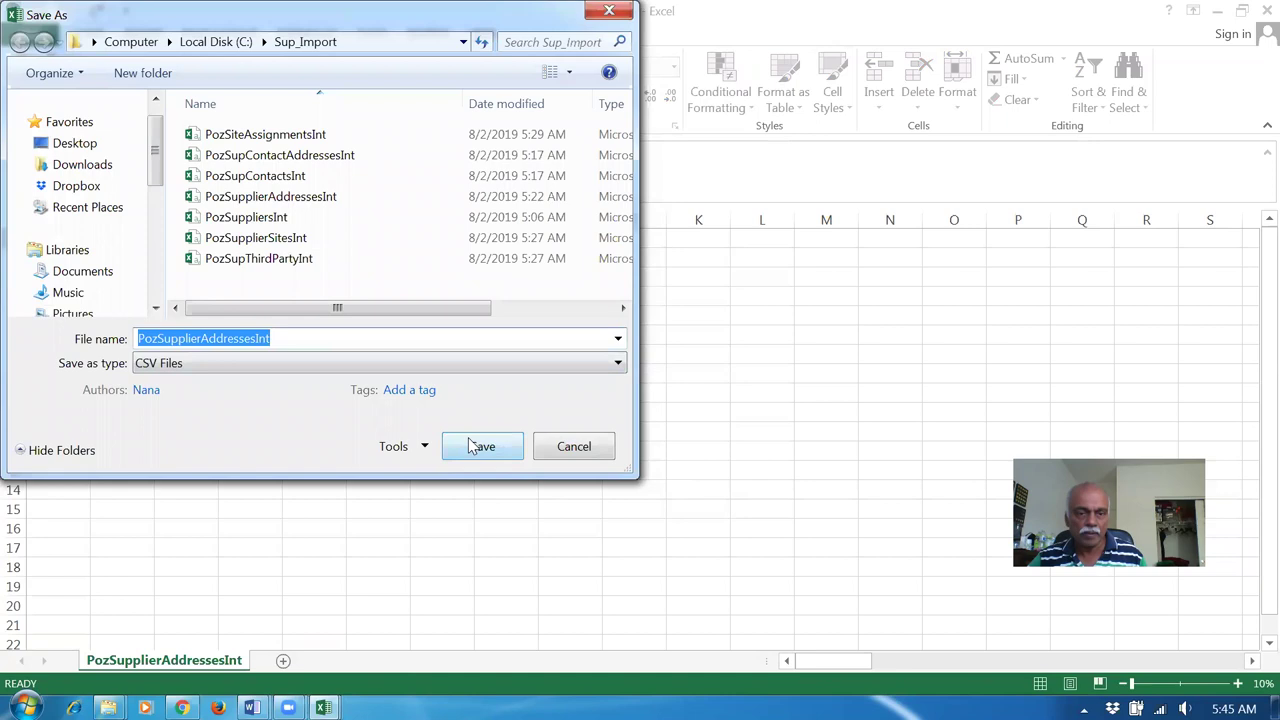
click(478, 447)
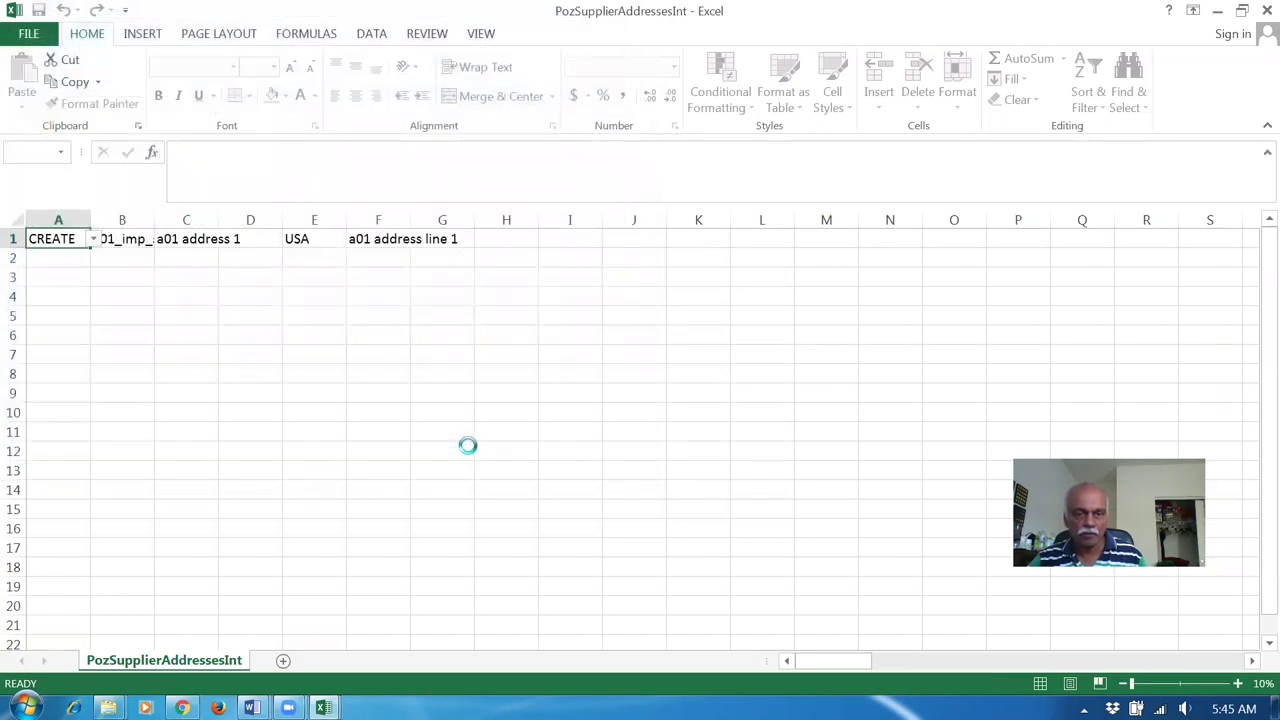
click(703, 412)
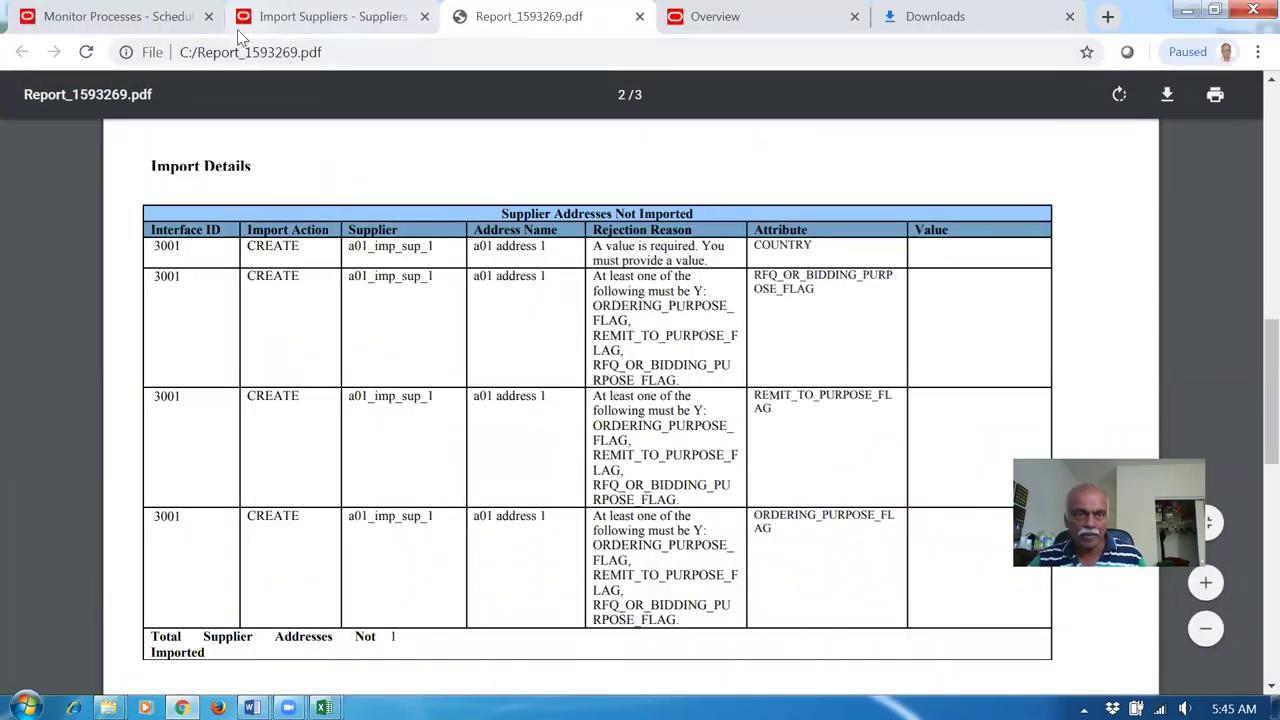
Schedule a new Load Interface File for Import run with Import Supplier Addresses as the import process
click(122, 17)
click(281, 342)
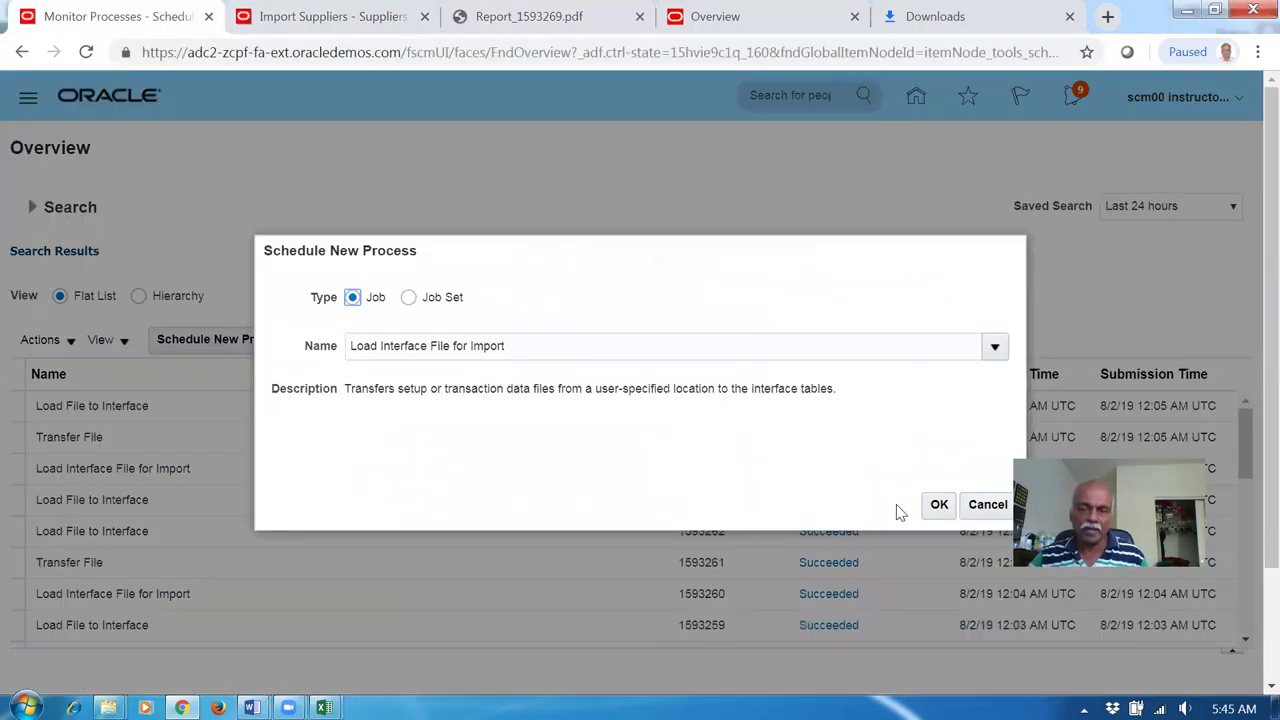
click(939, 504)
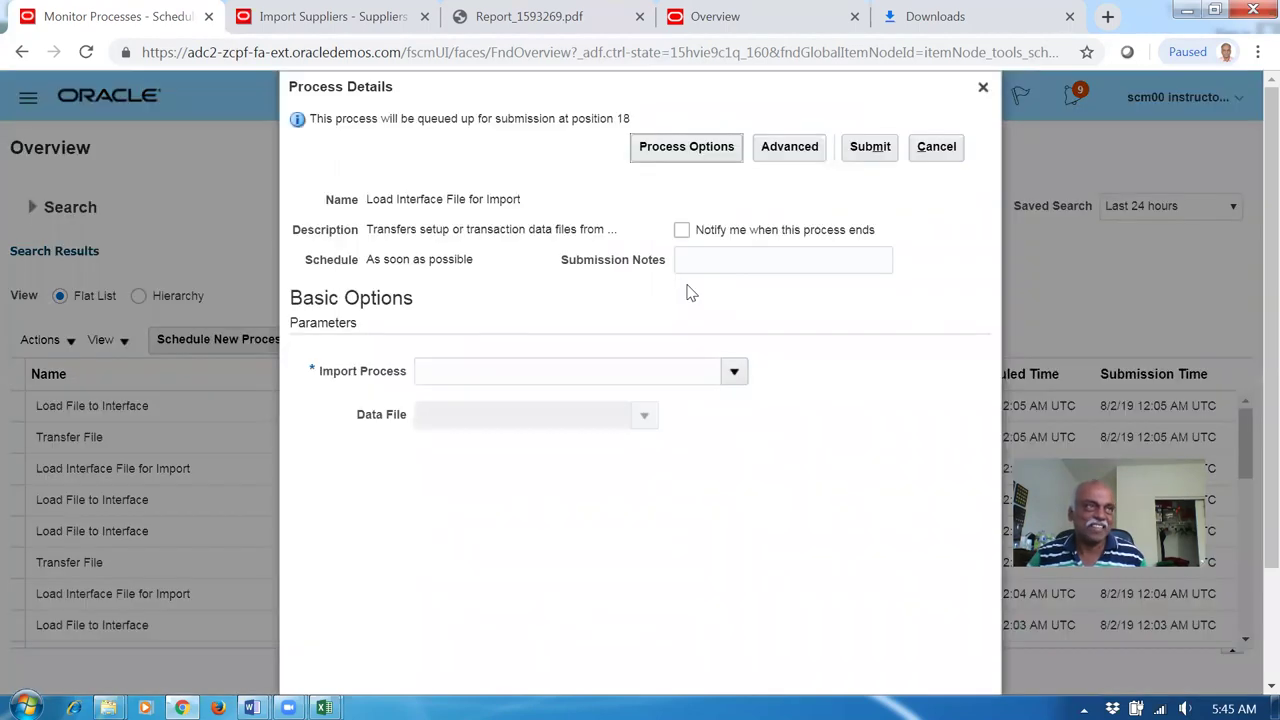
click(734, 371)
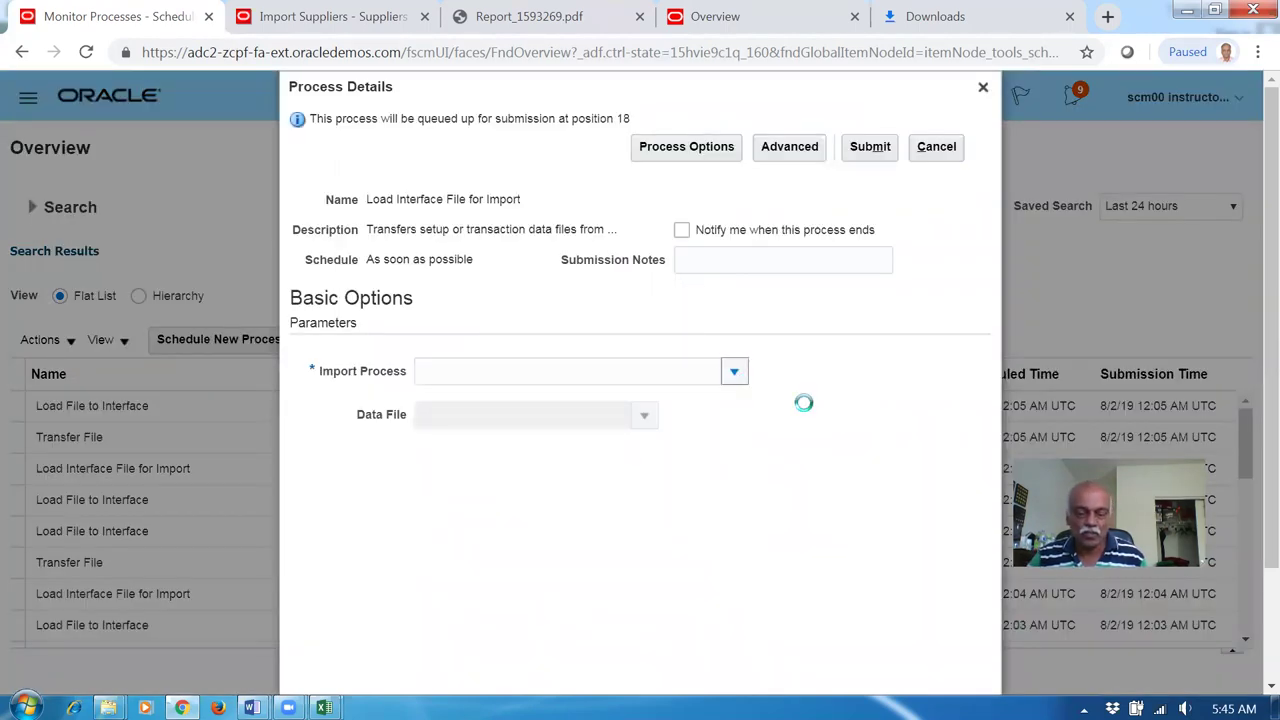
drag(908, 423, 916, 568)
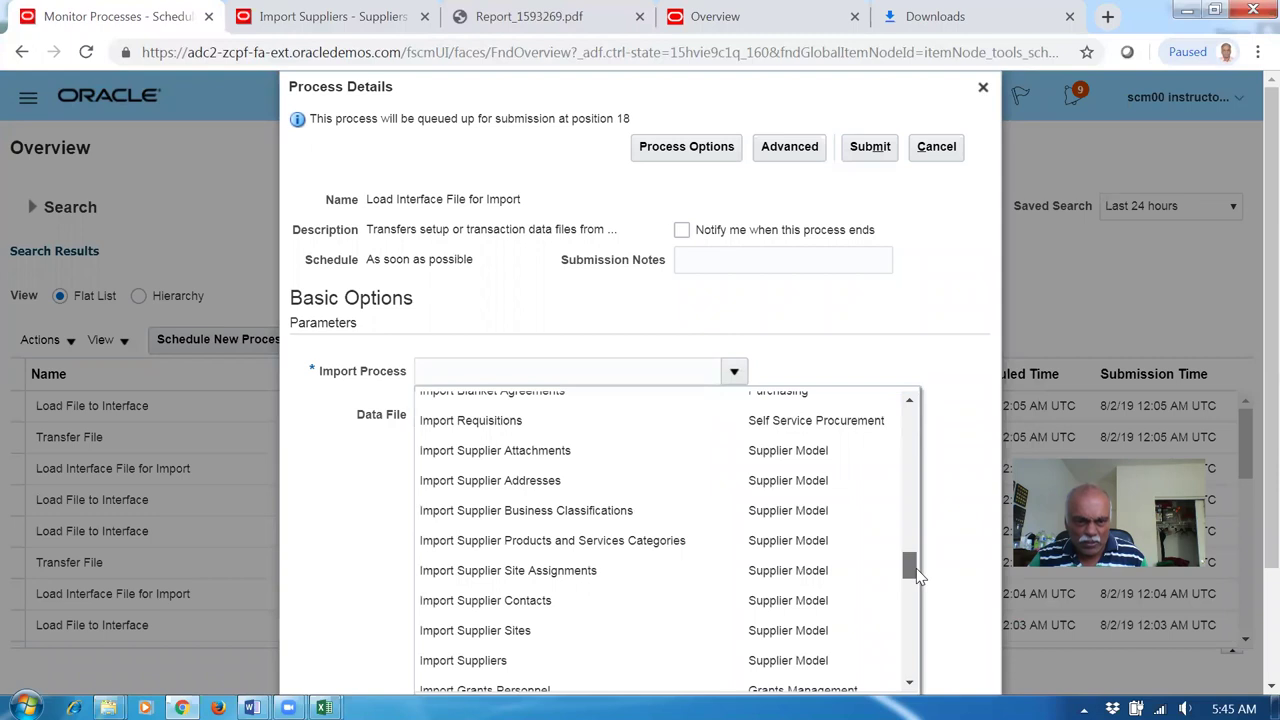
click(586, 482)
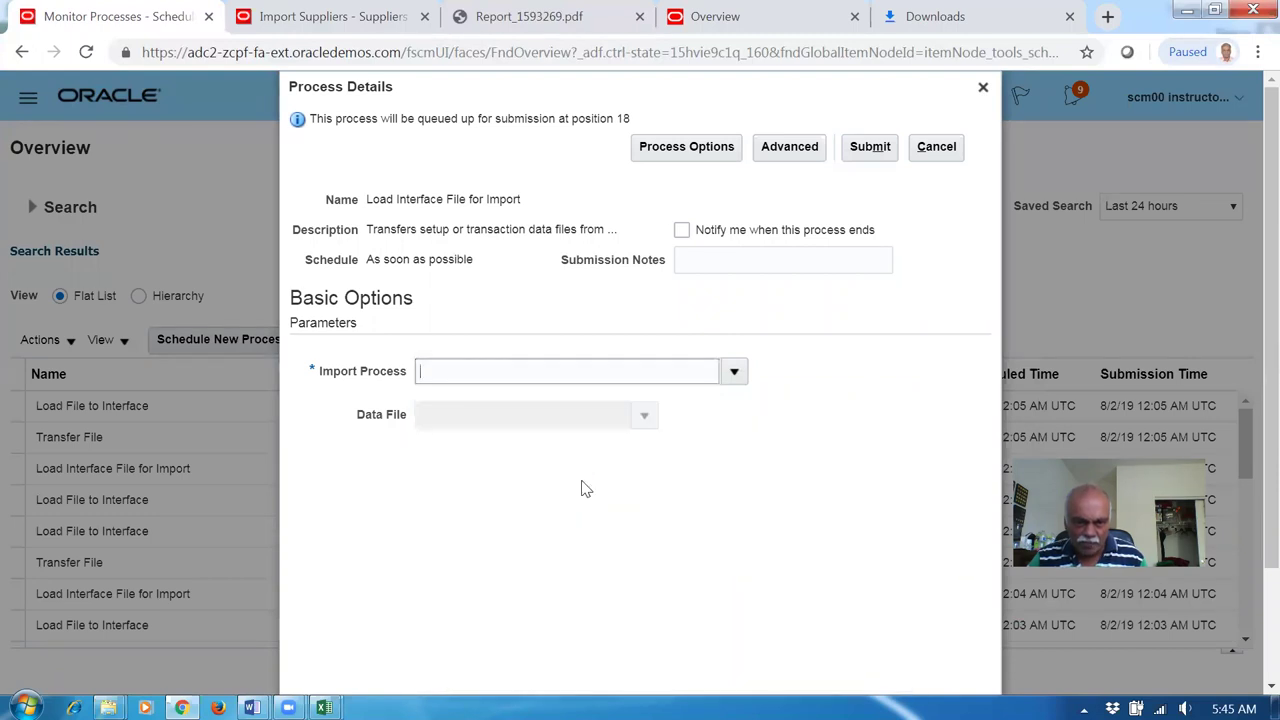
Upload a01_Addr2.zip as the data file and submit the process
click(644, 414)
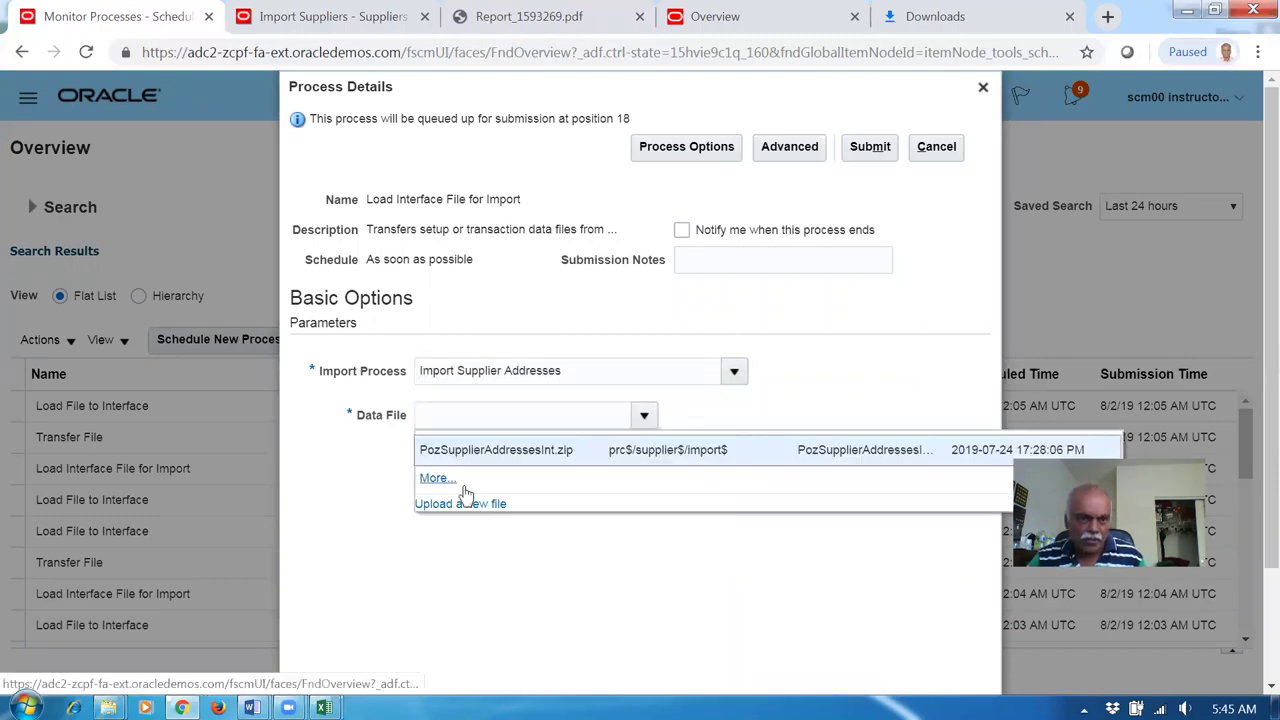
click(450, 505)
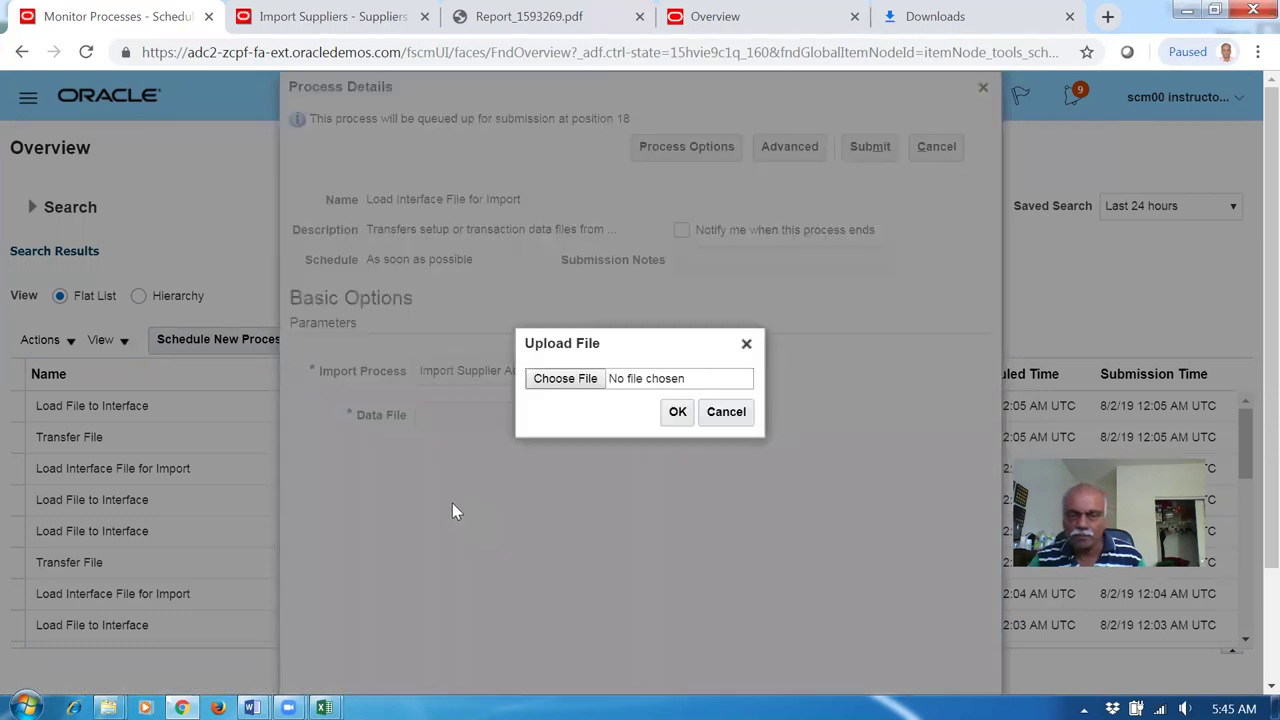
click(578, 383)
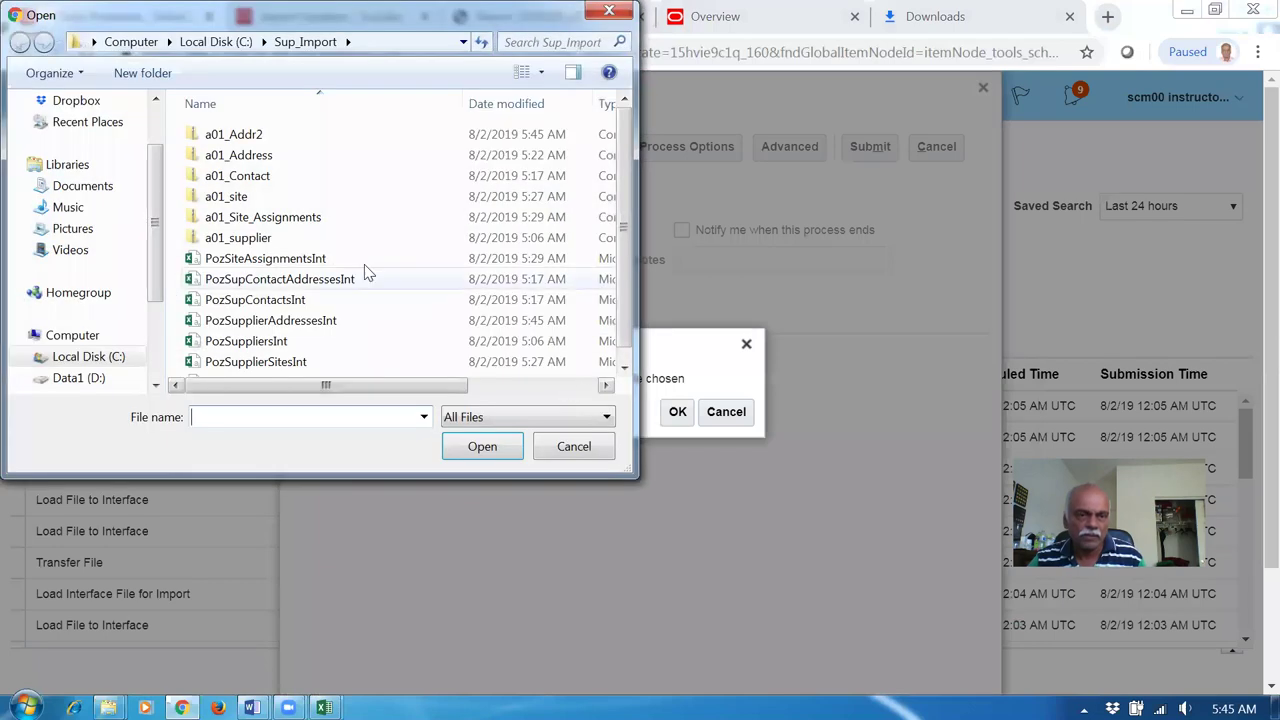
click(236, 134)
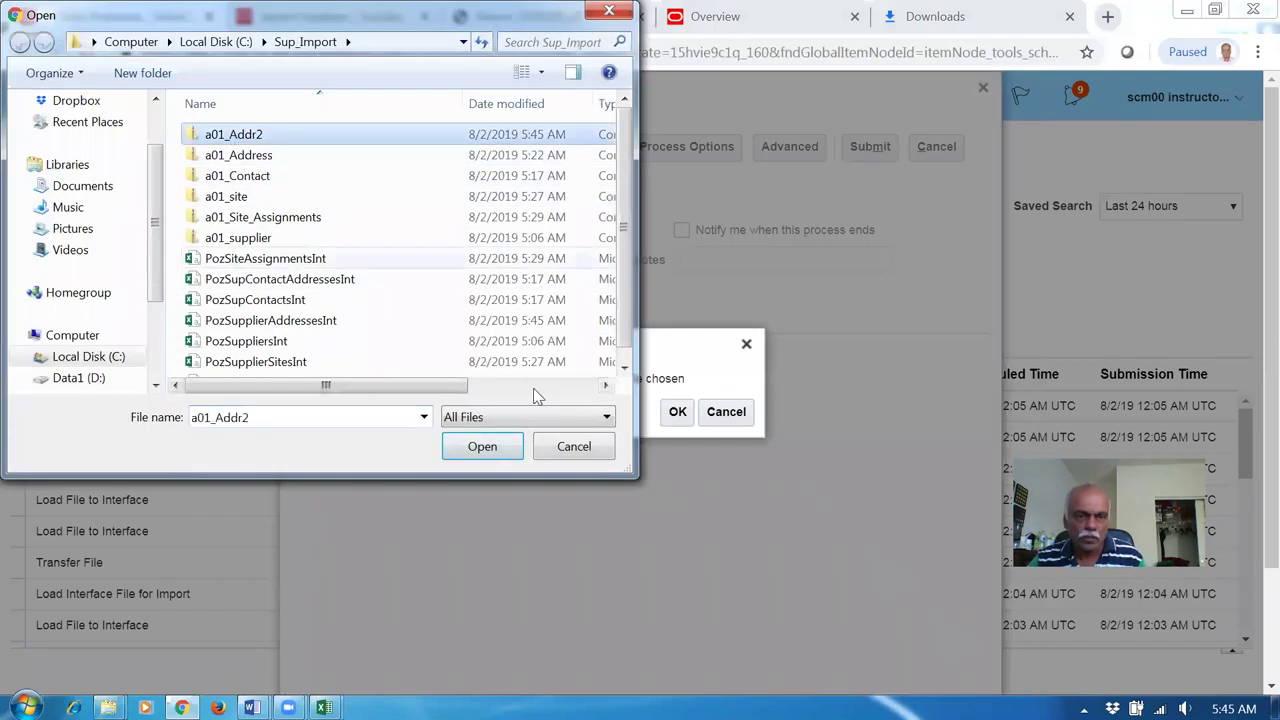
click(486, 444)
click(677, 411)
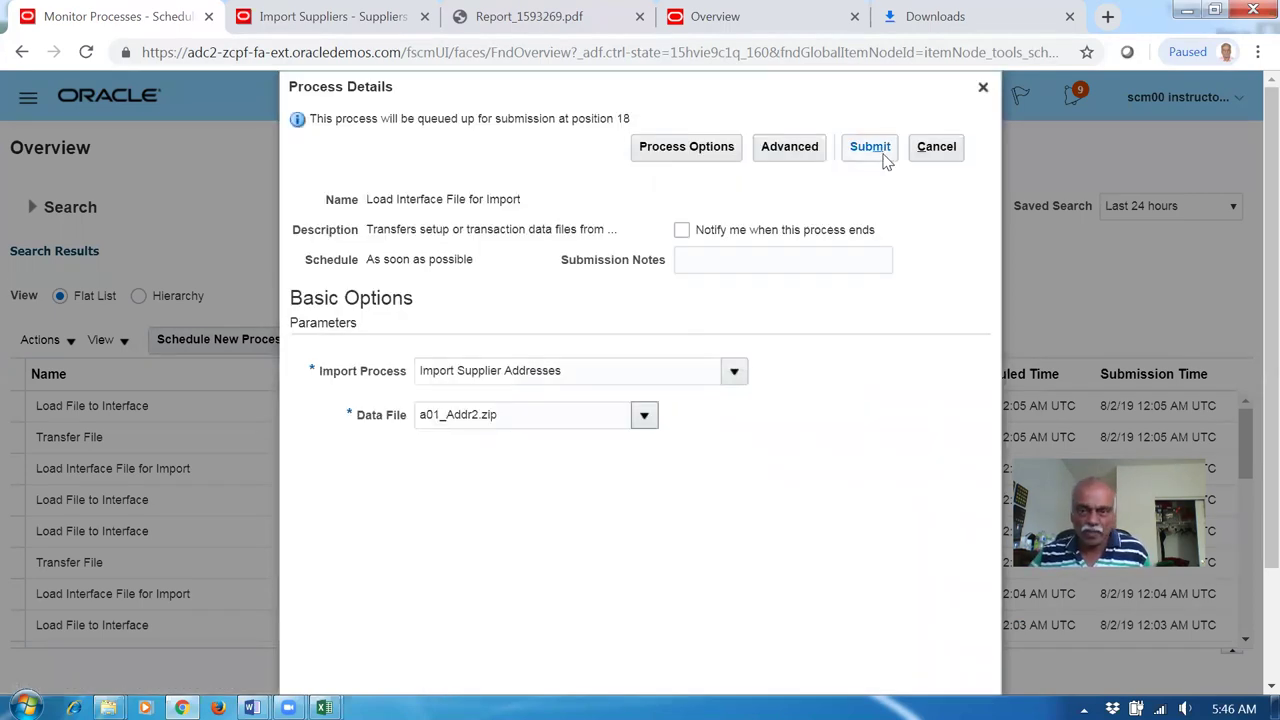
click(884, 152)
click(866, 285)
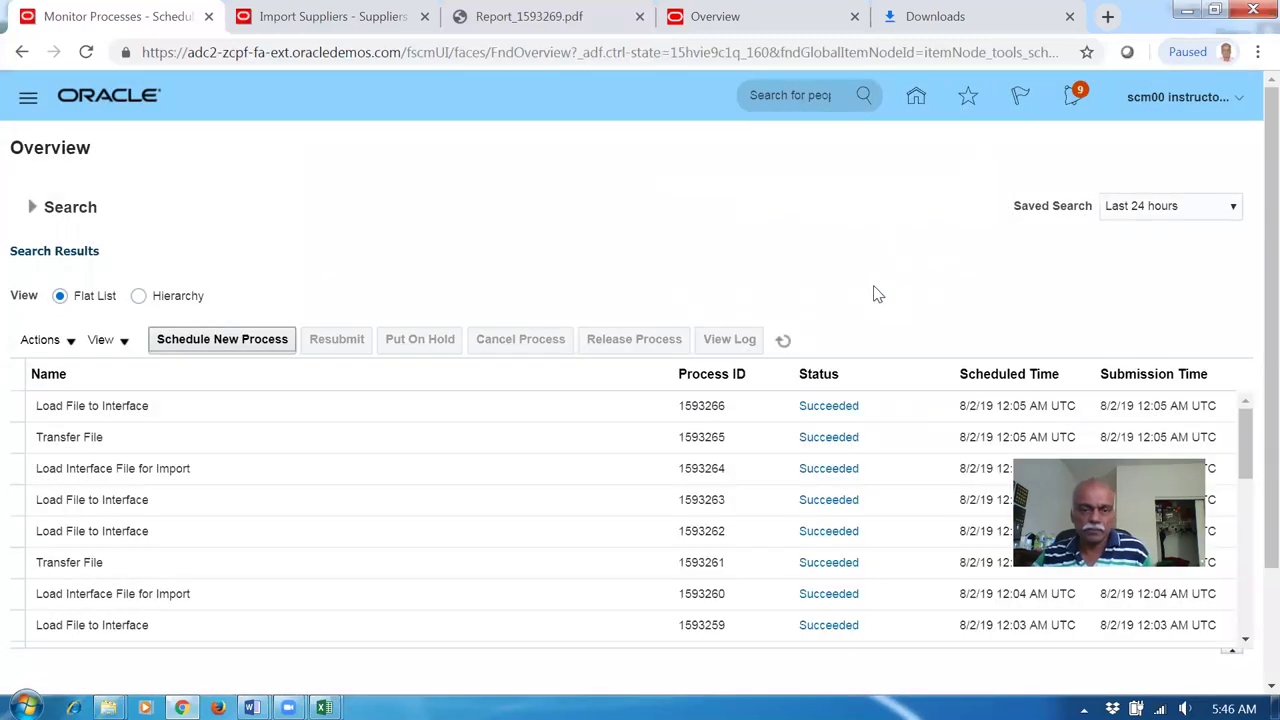
Refresh until process 1593272 and its Transfer File and Load File to Interface jobs show Succeeded
click(784, 340)
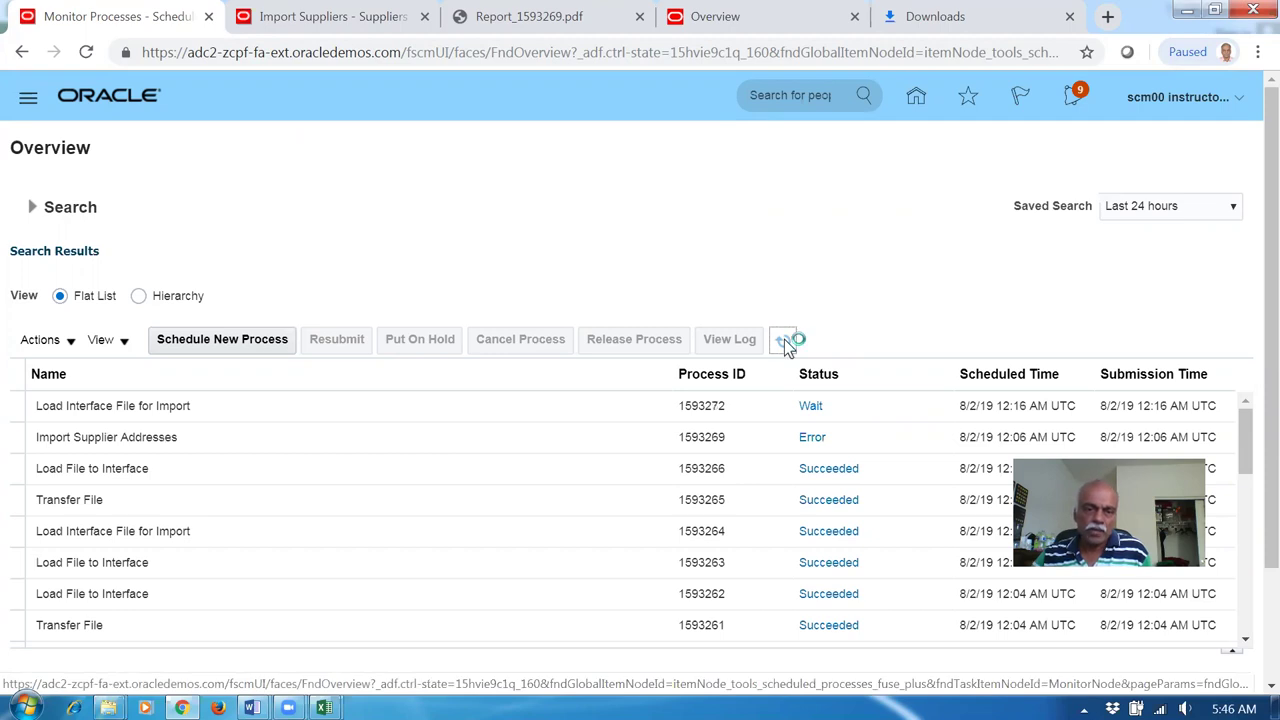
click(785, 342)
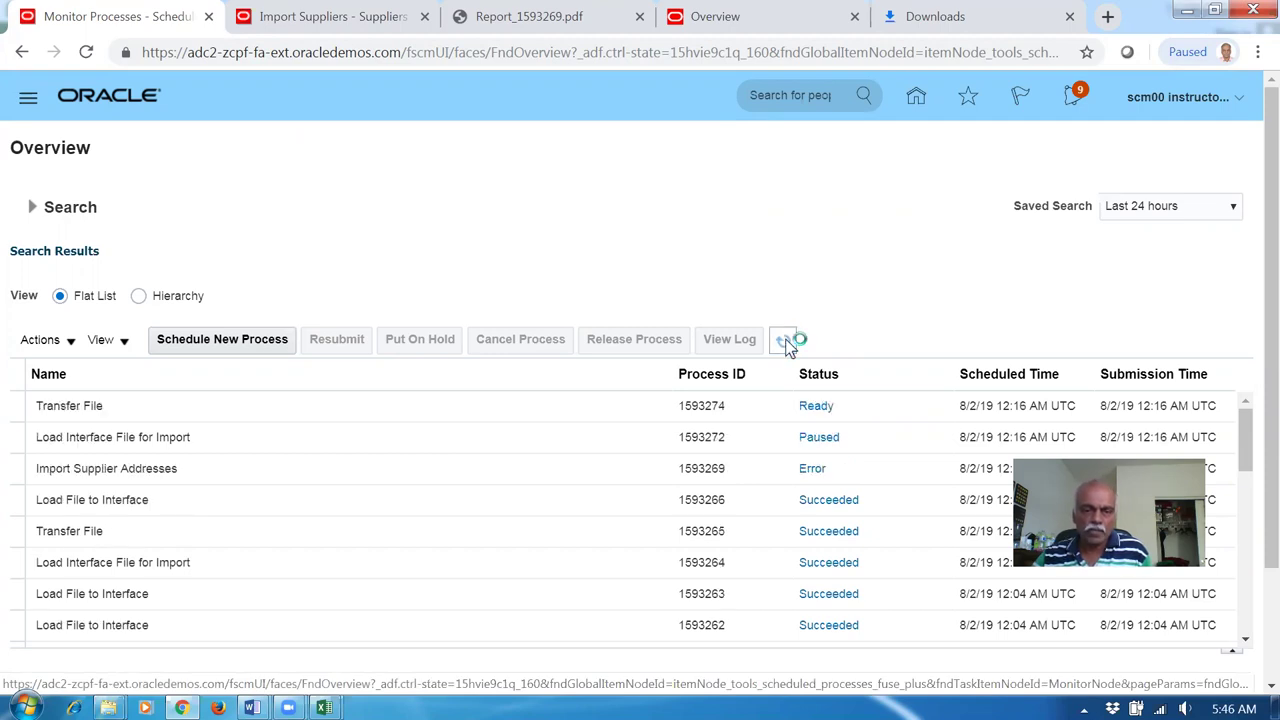
click(792, 344)
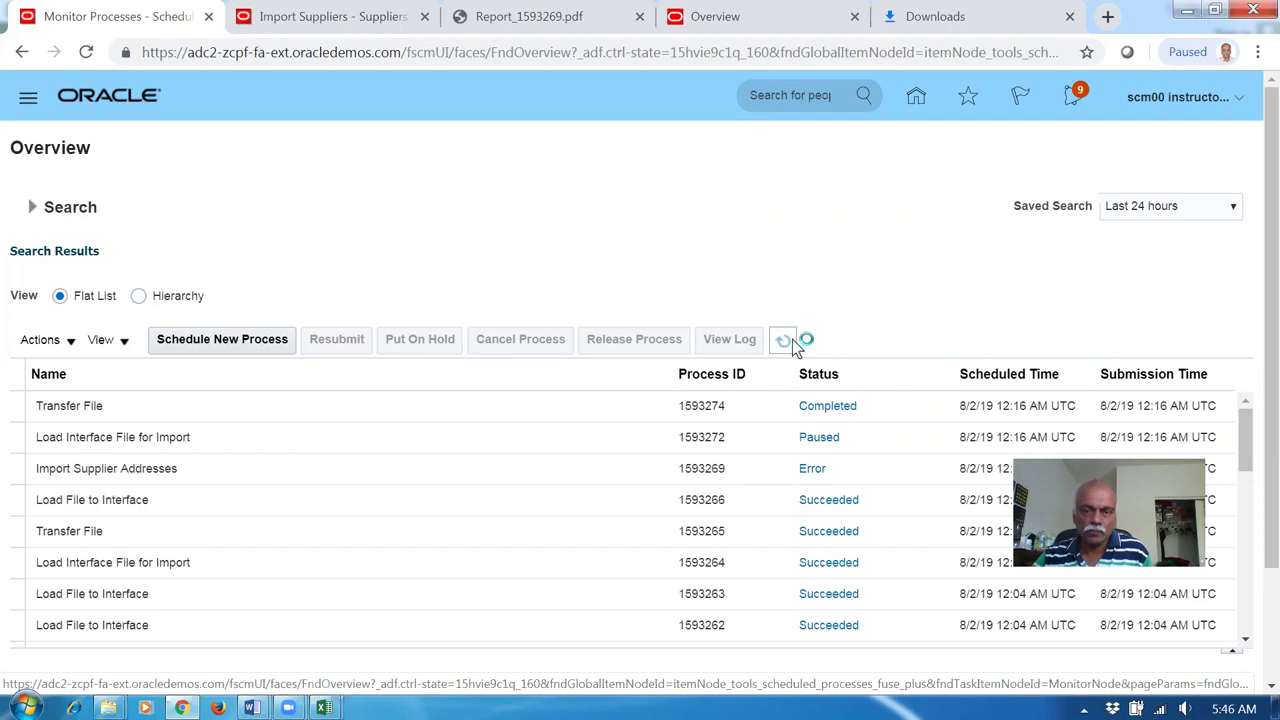
click(792, 344)
click(782, 341)
click(782, 341)
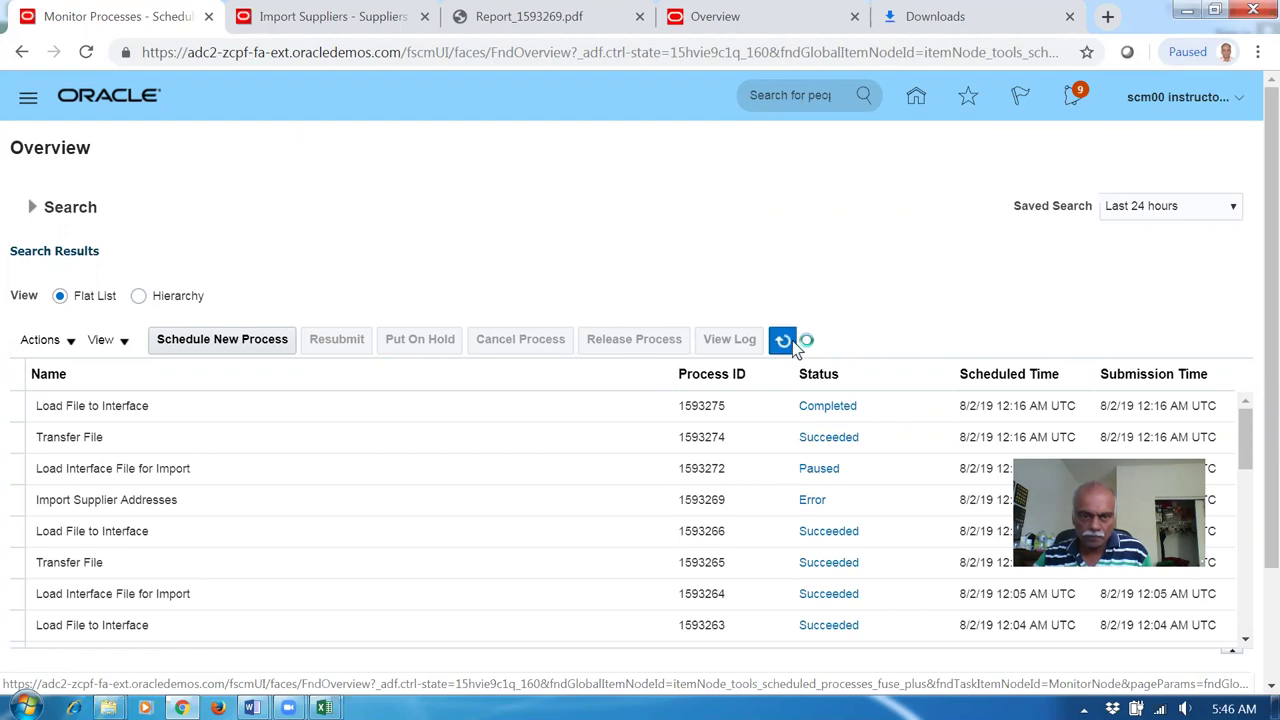
click(782, 341)
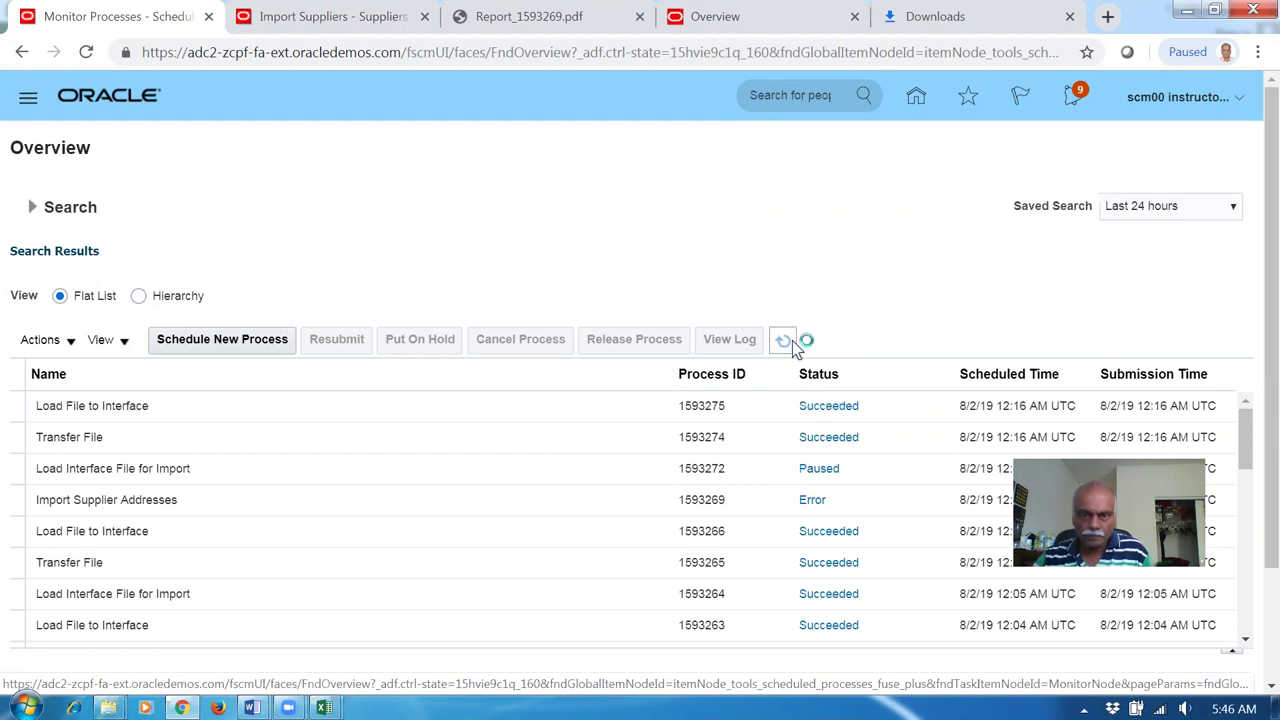
click(784, 341)
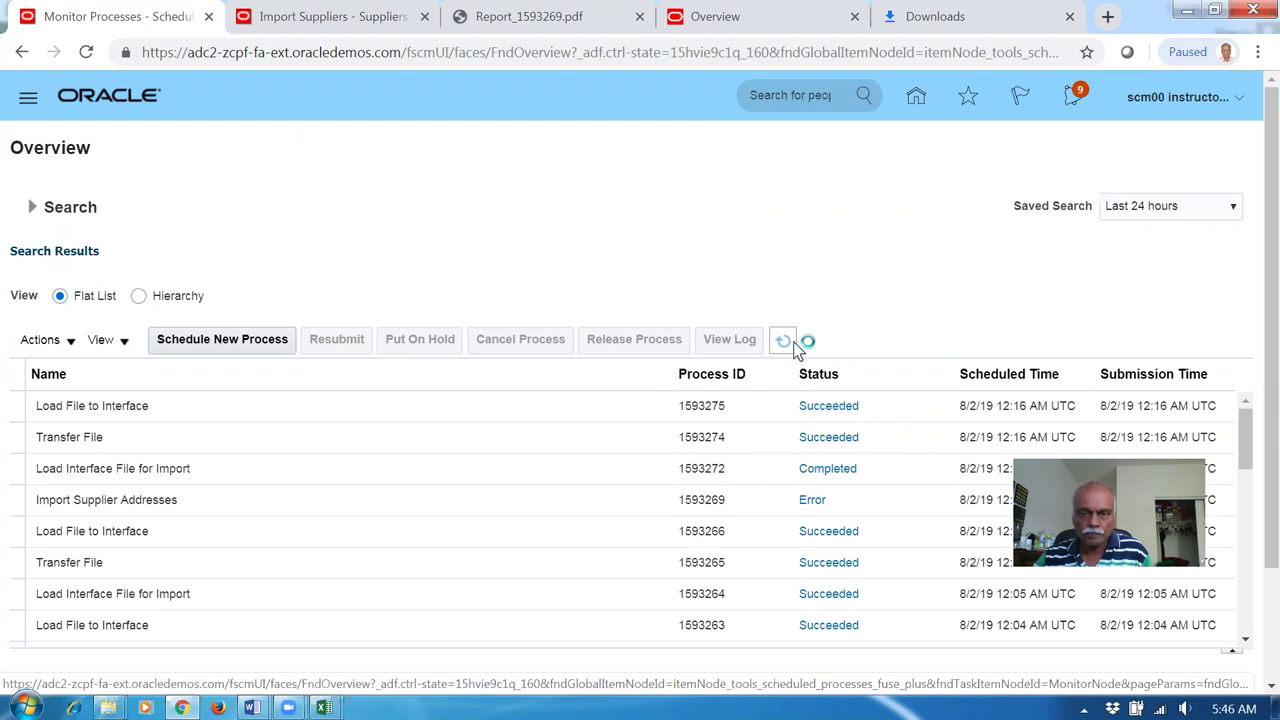
click(784, 341)
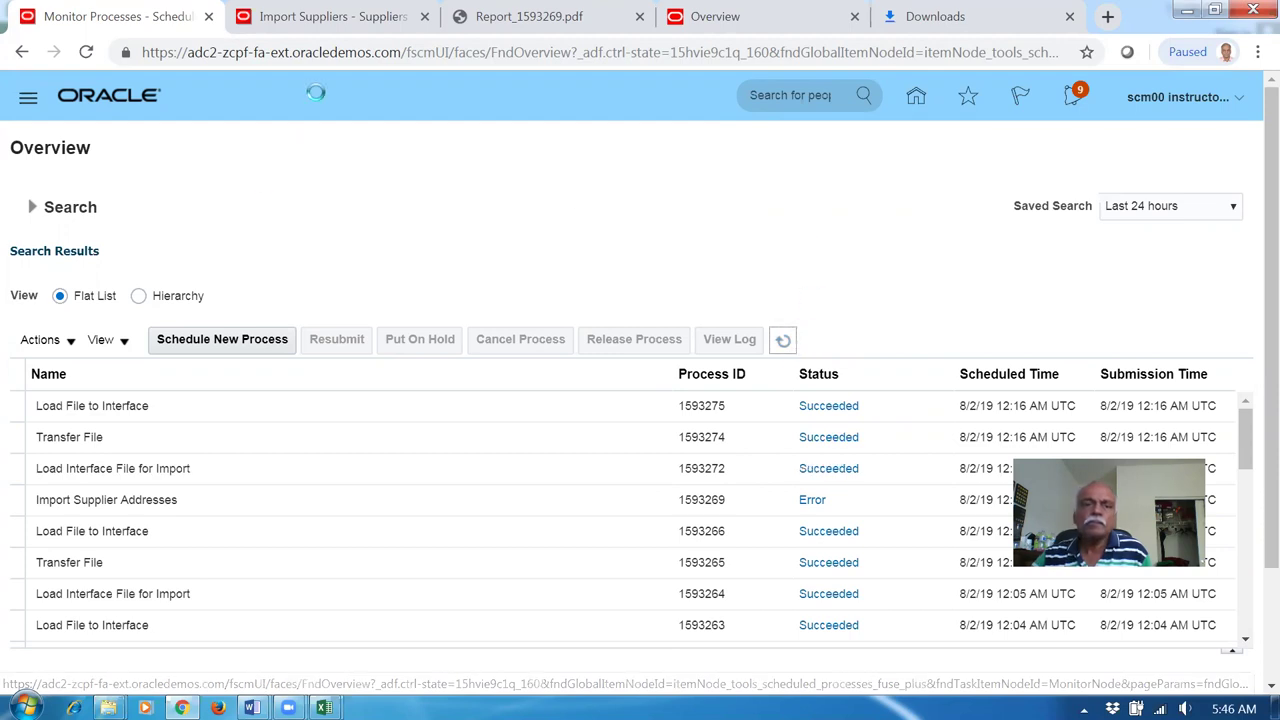
click(361, 20)
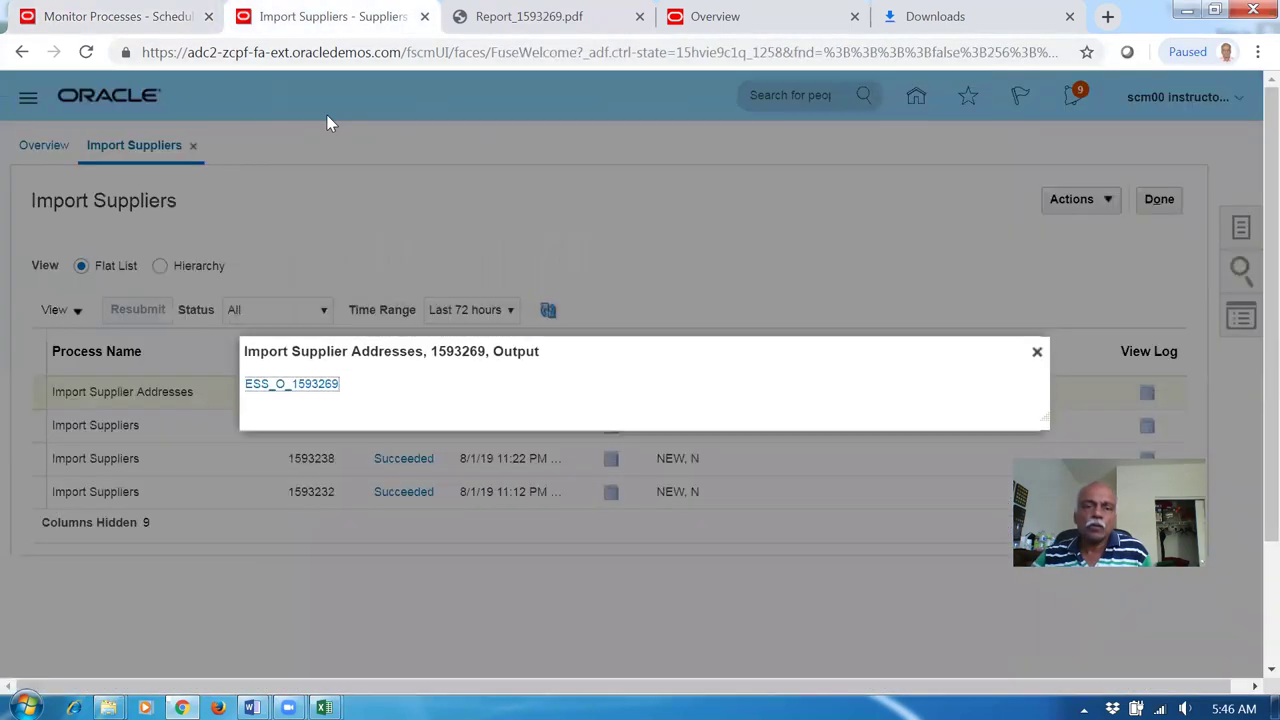
Close the old output window and submit a new Import Supplier Addresses run
click(1037, 352)
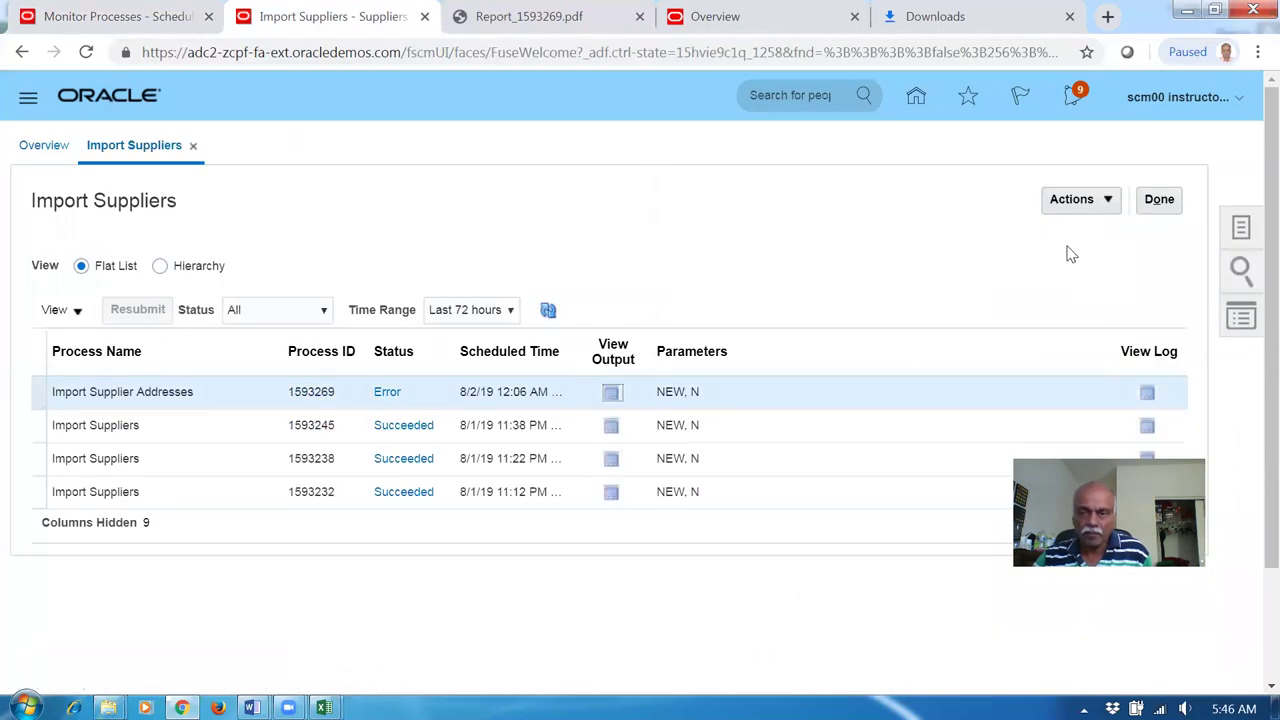
click(1073, 208)
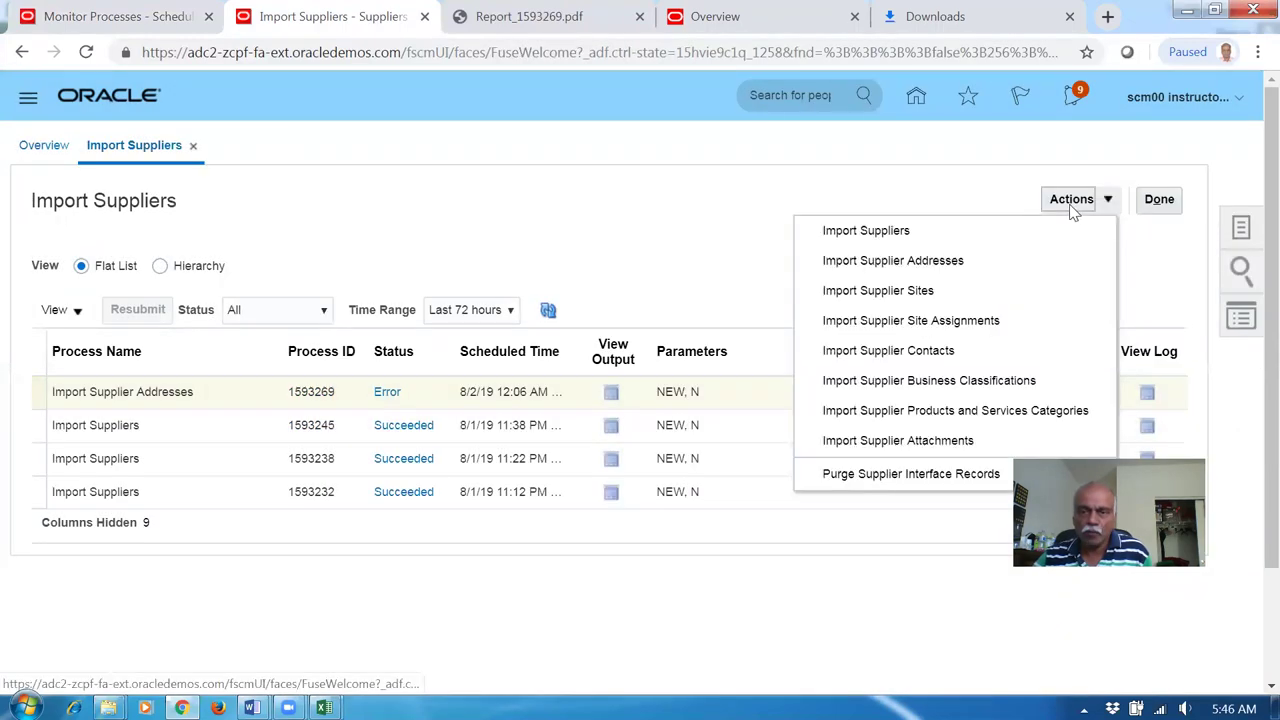
click(922, 259)
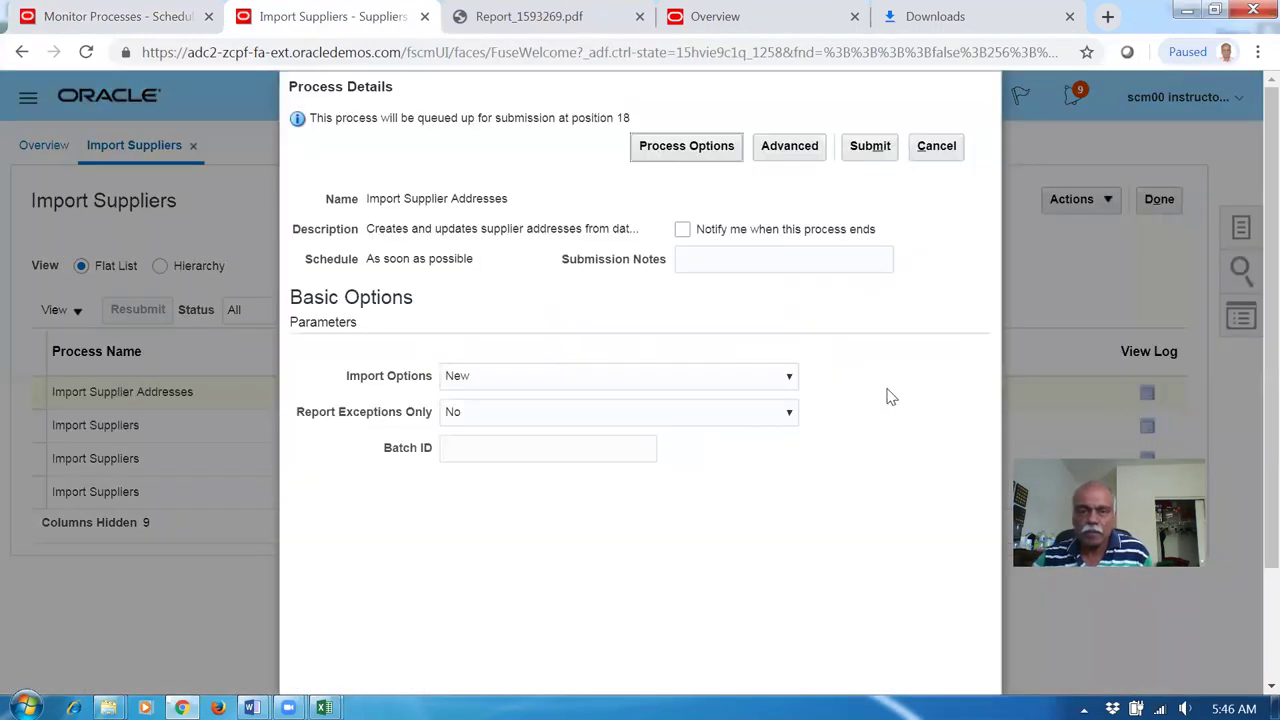
click(860, 146)
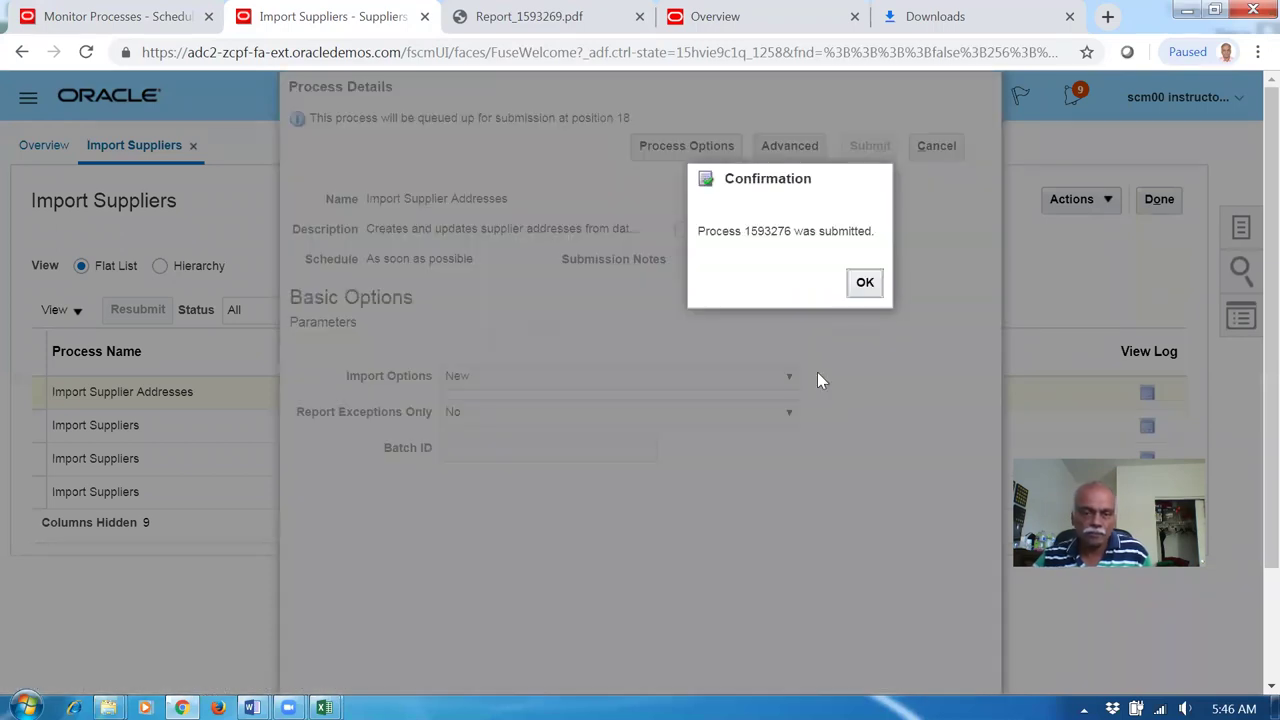
click(866, 282)
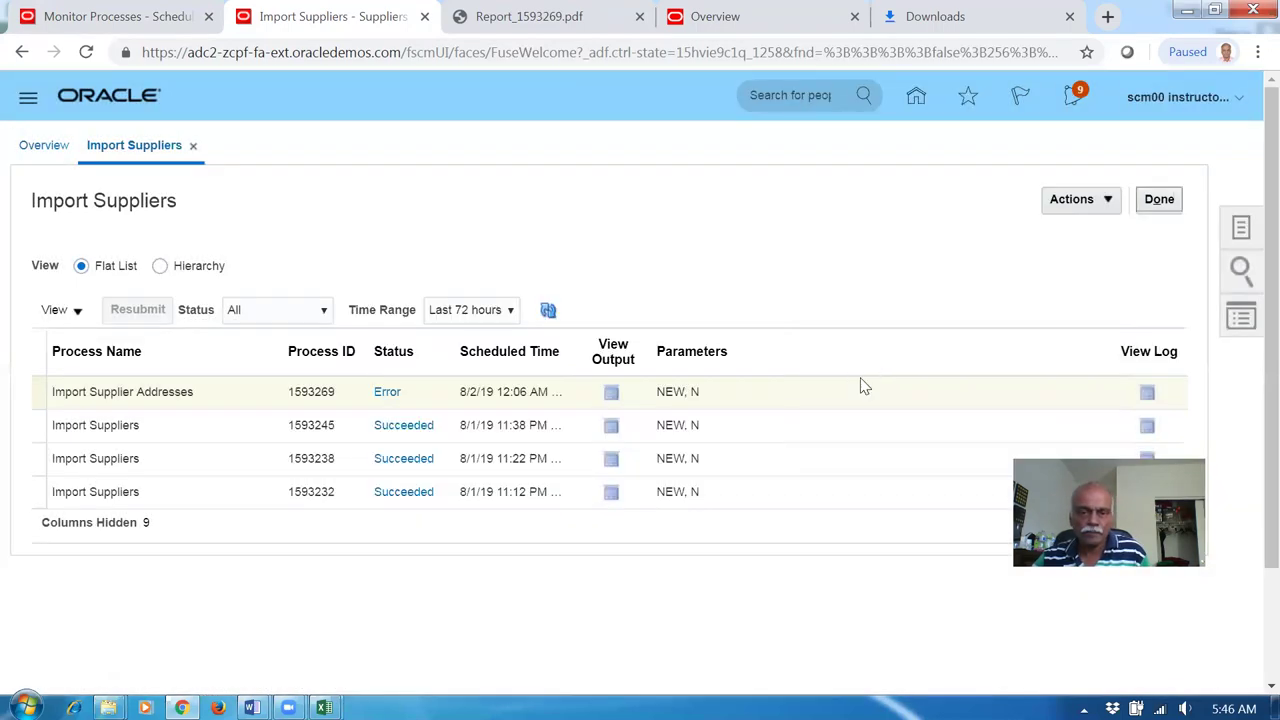
Refresh the process list until run 1593276 shows Error, then select it
click(548, 311)
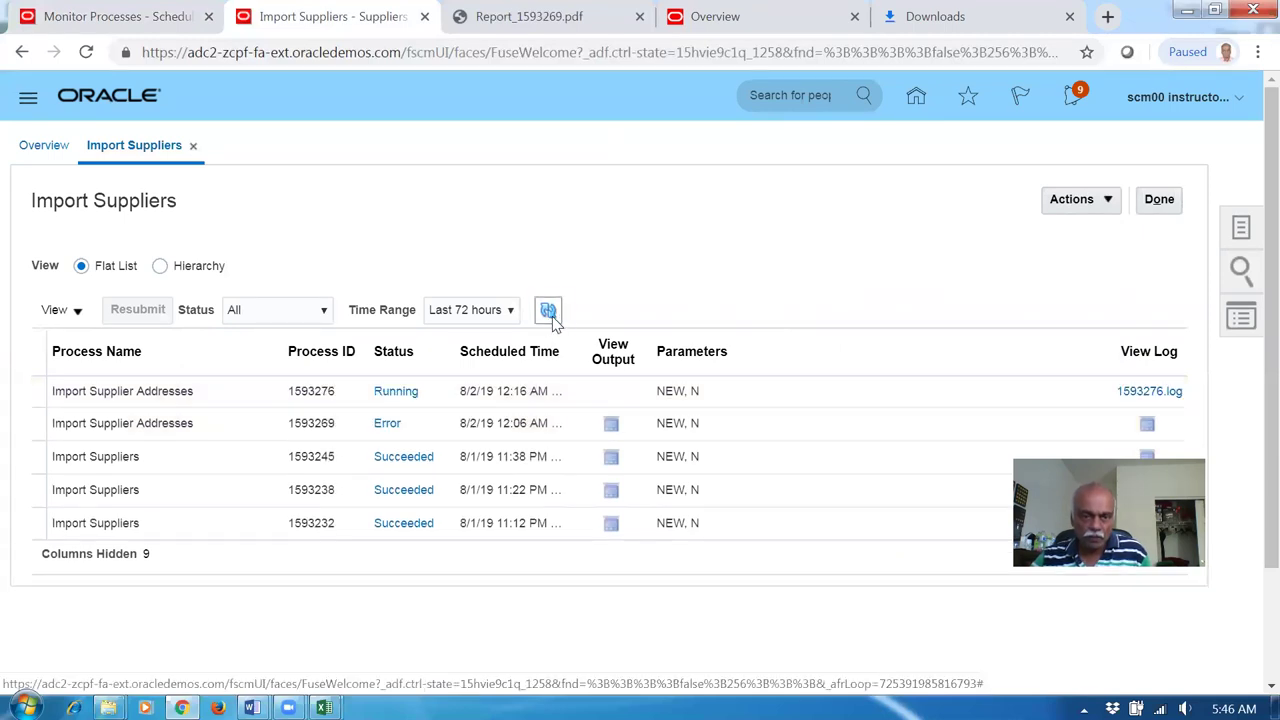
click(550, 314)
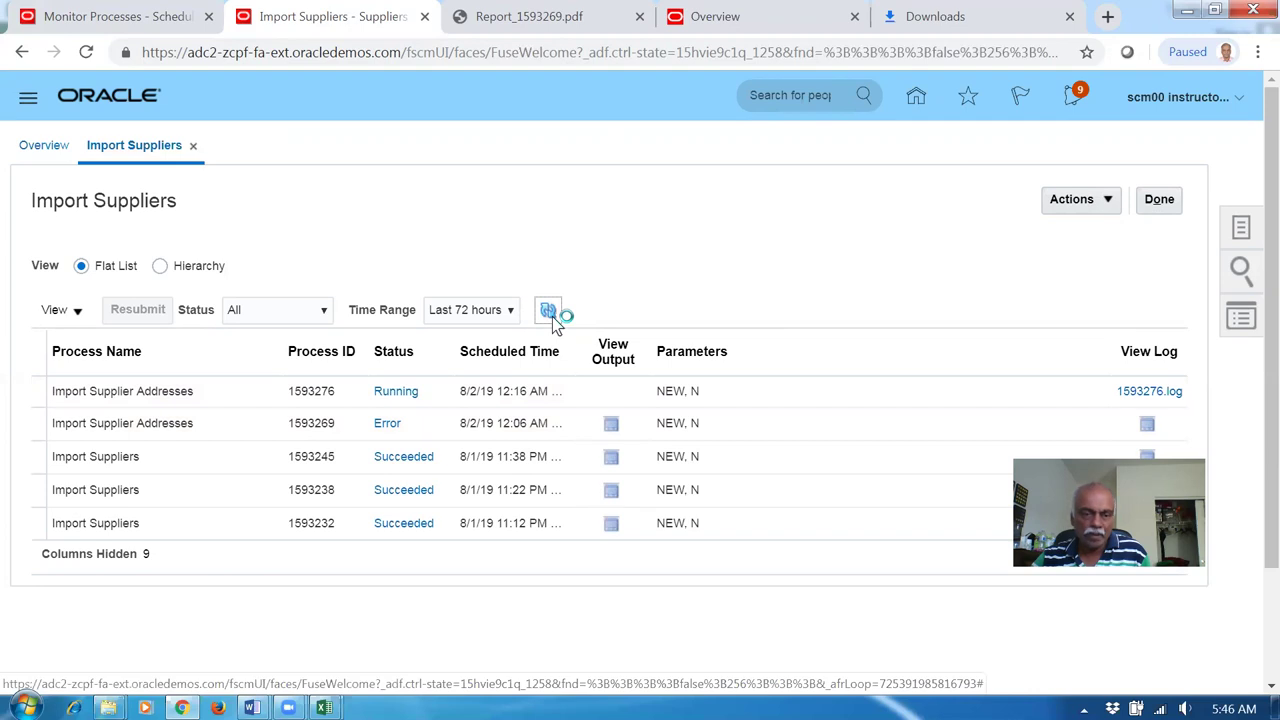
click(549, 311)
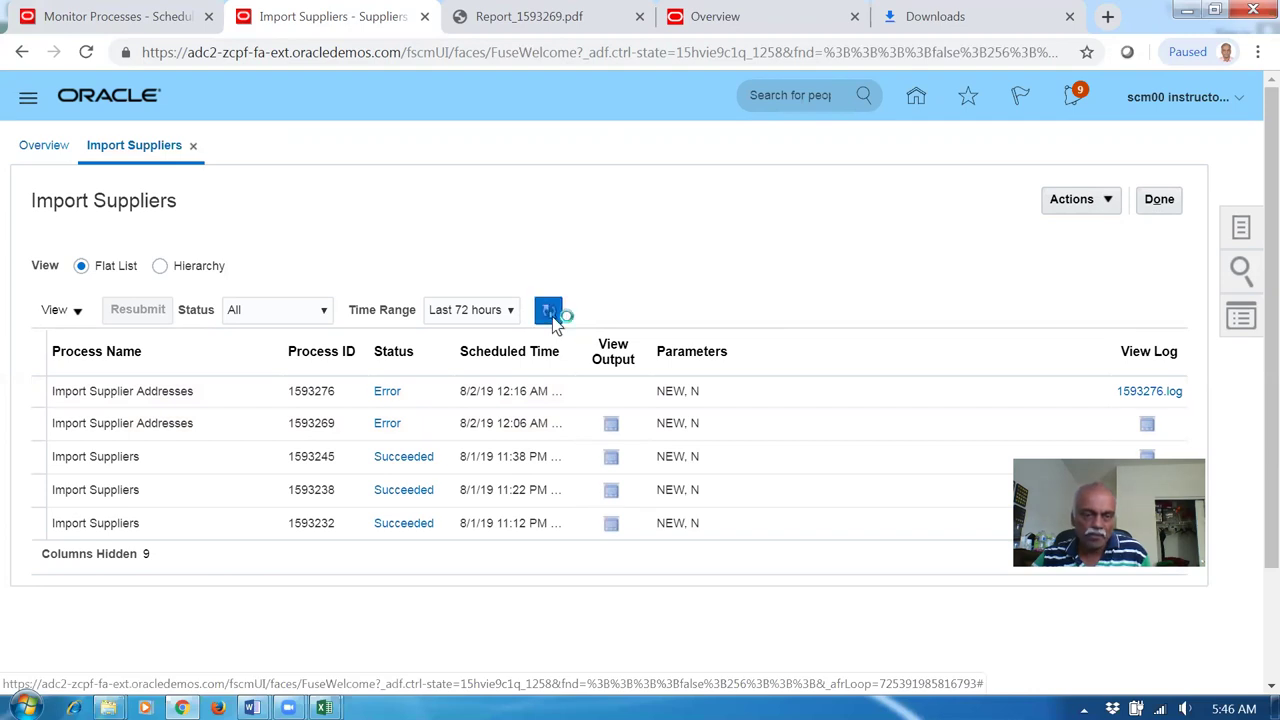
click(392, 392)
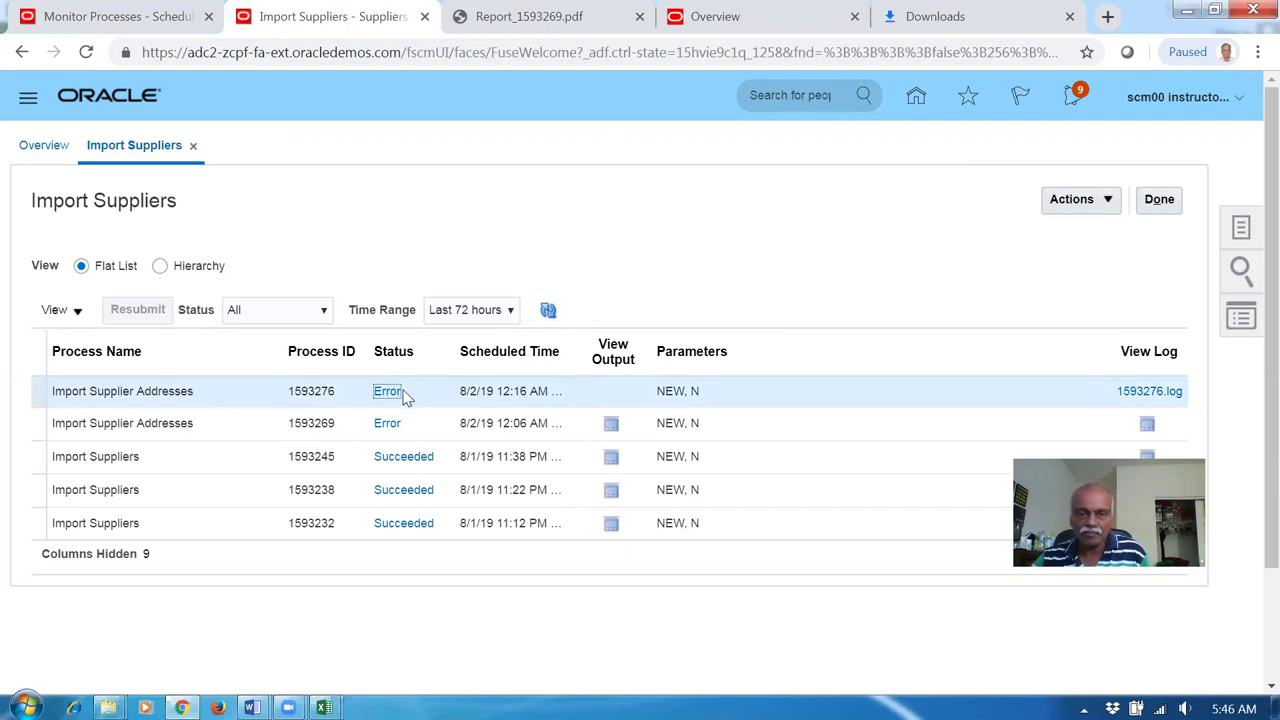
click(545, 316)
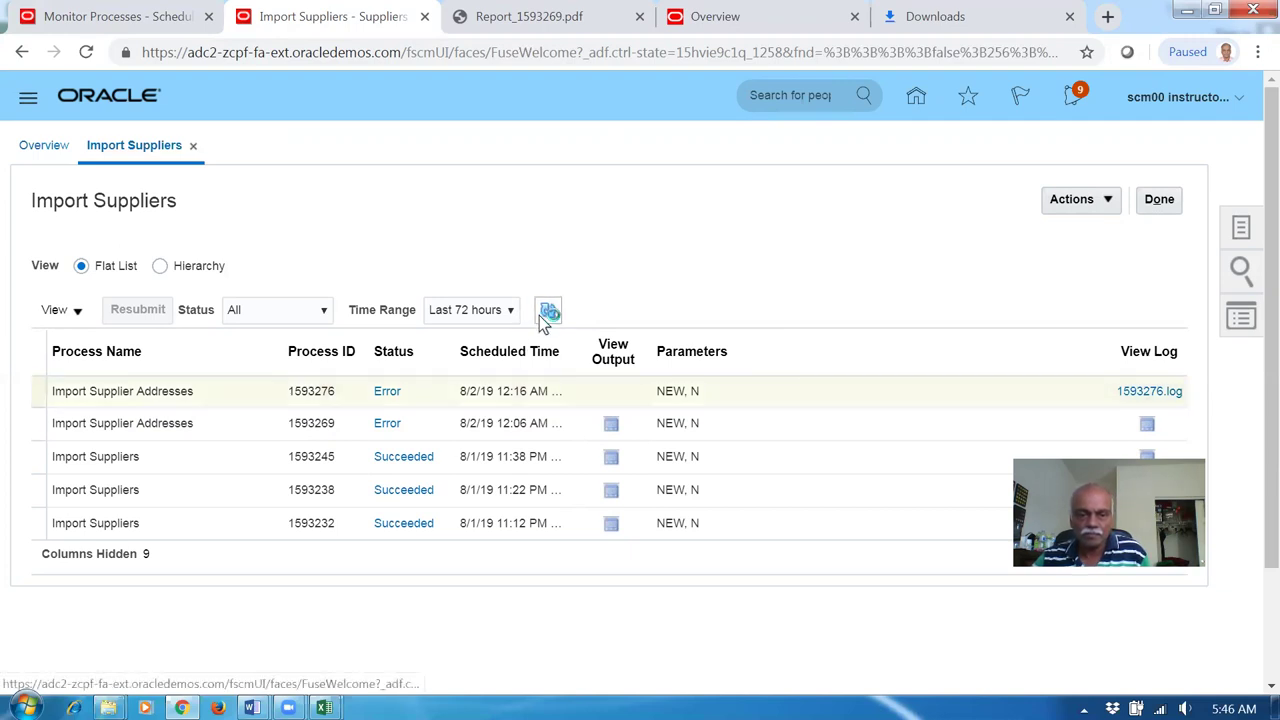
click(495, 393)
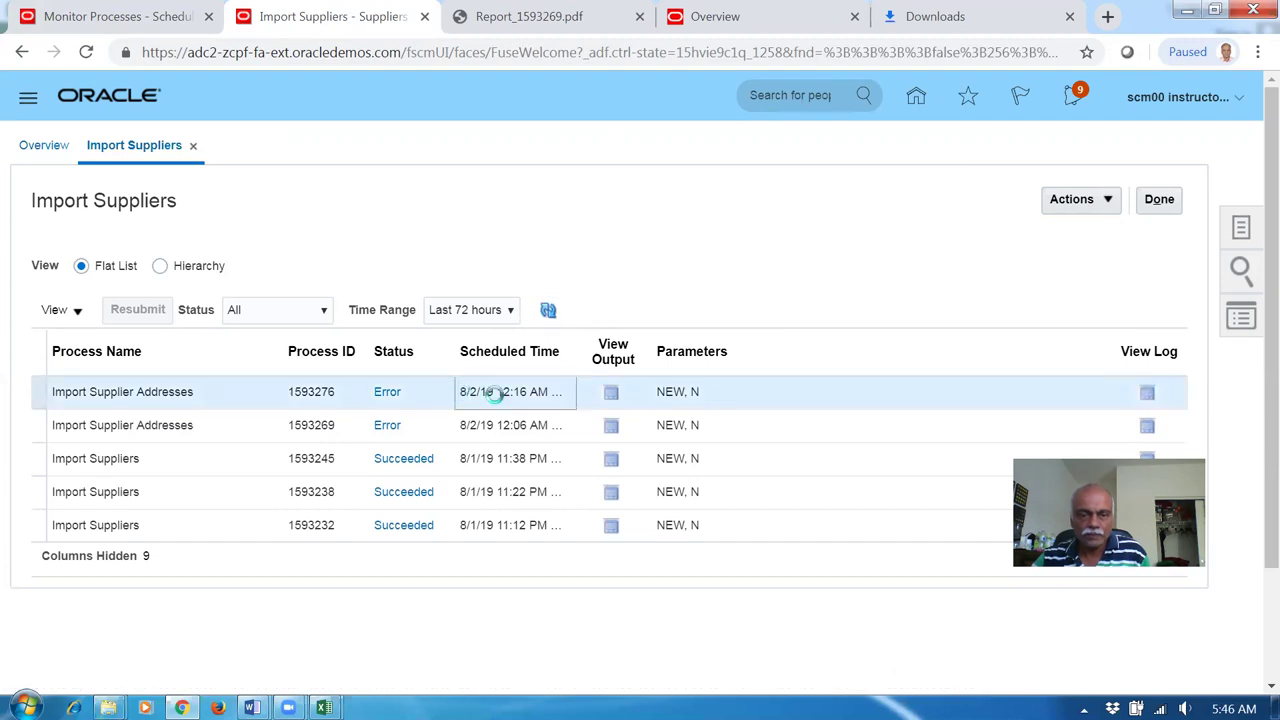
Download run 1593276's output report and open Report_1593276.pdf
click(612, 393)
click(325, 386)
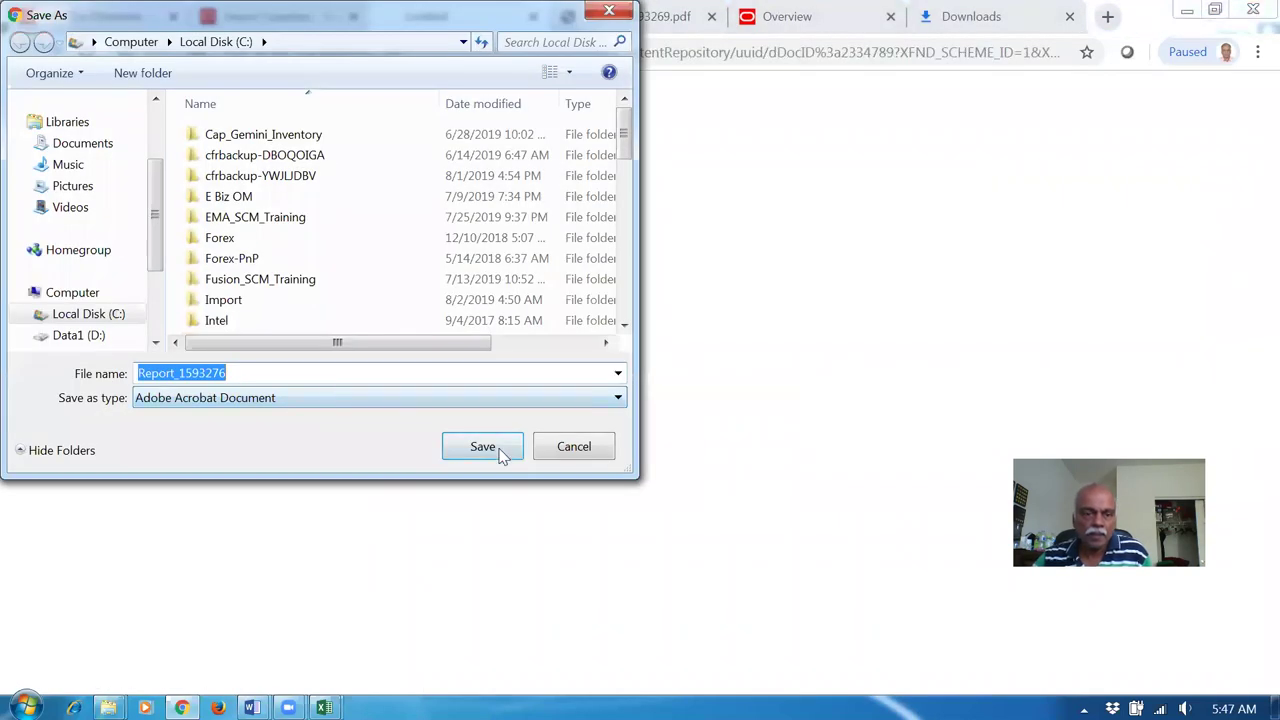
click(500, 448)
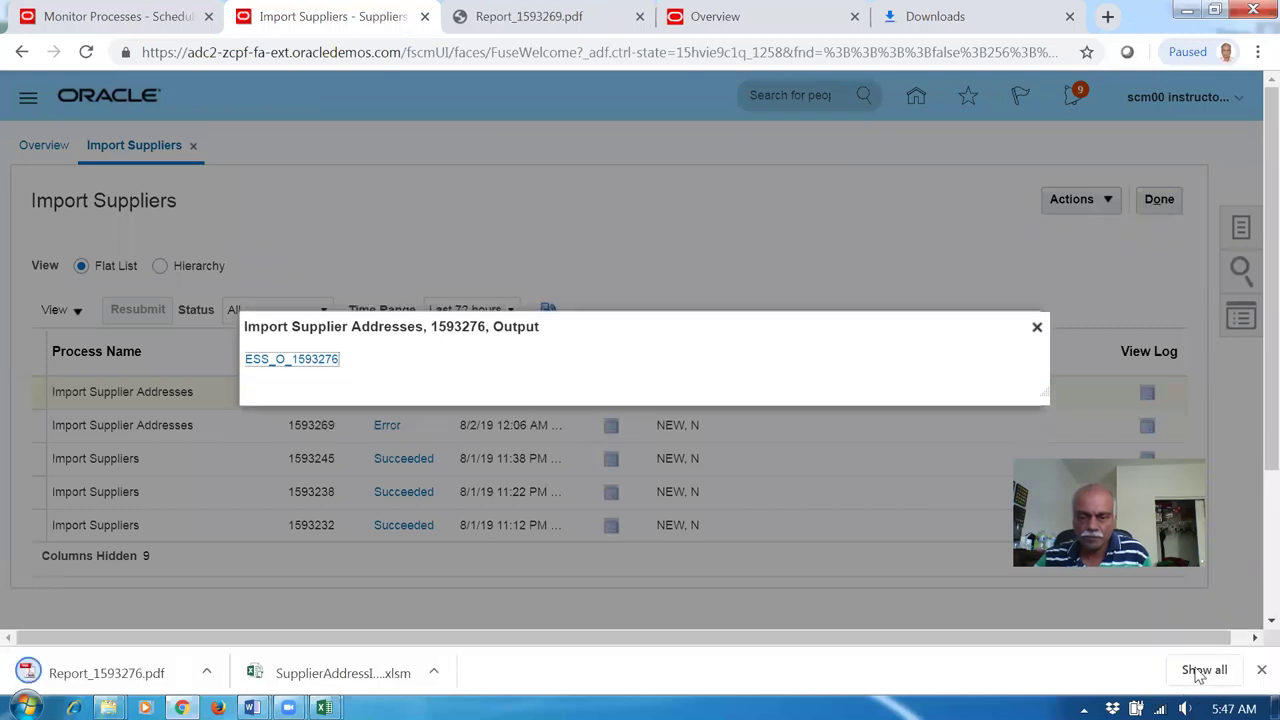
click(1198, 670)
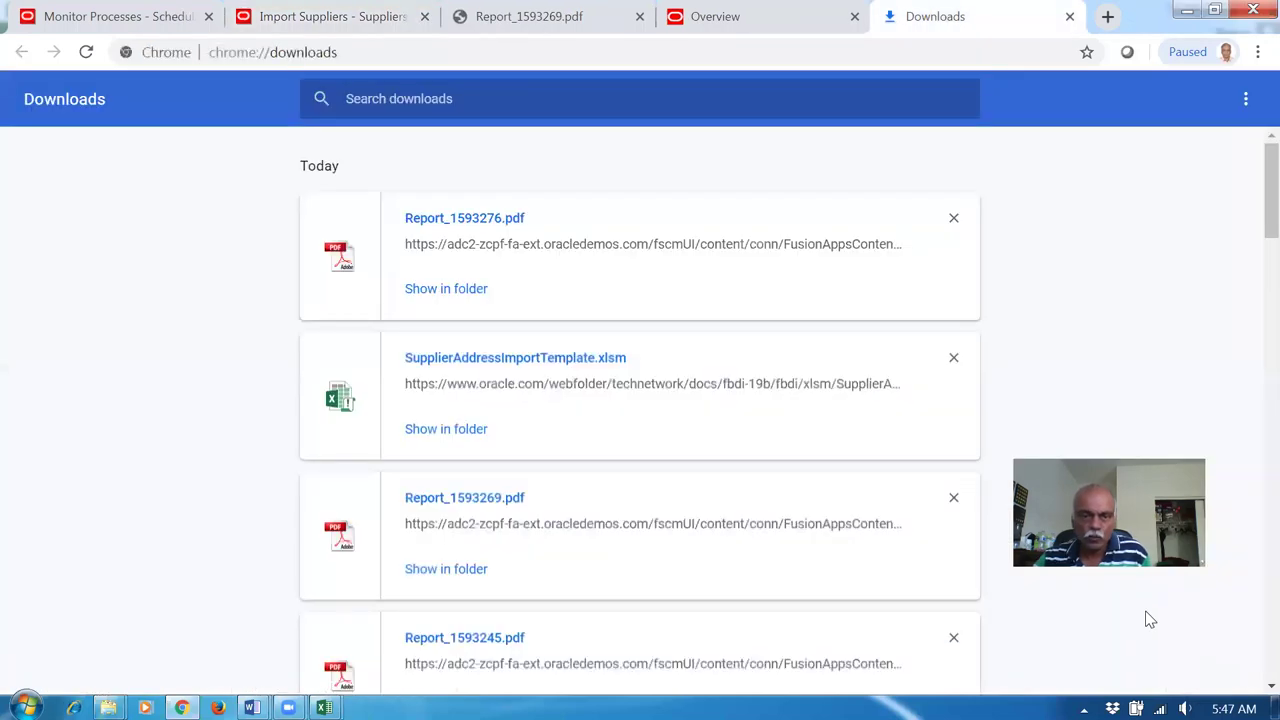
click(480, 221)
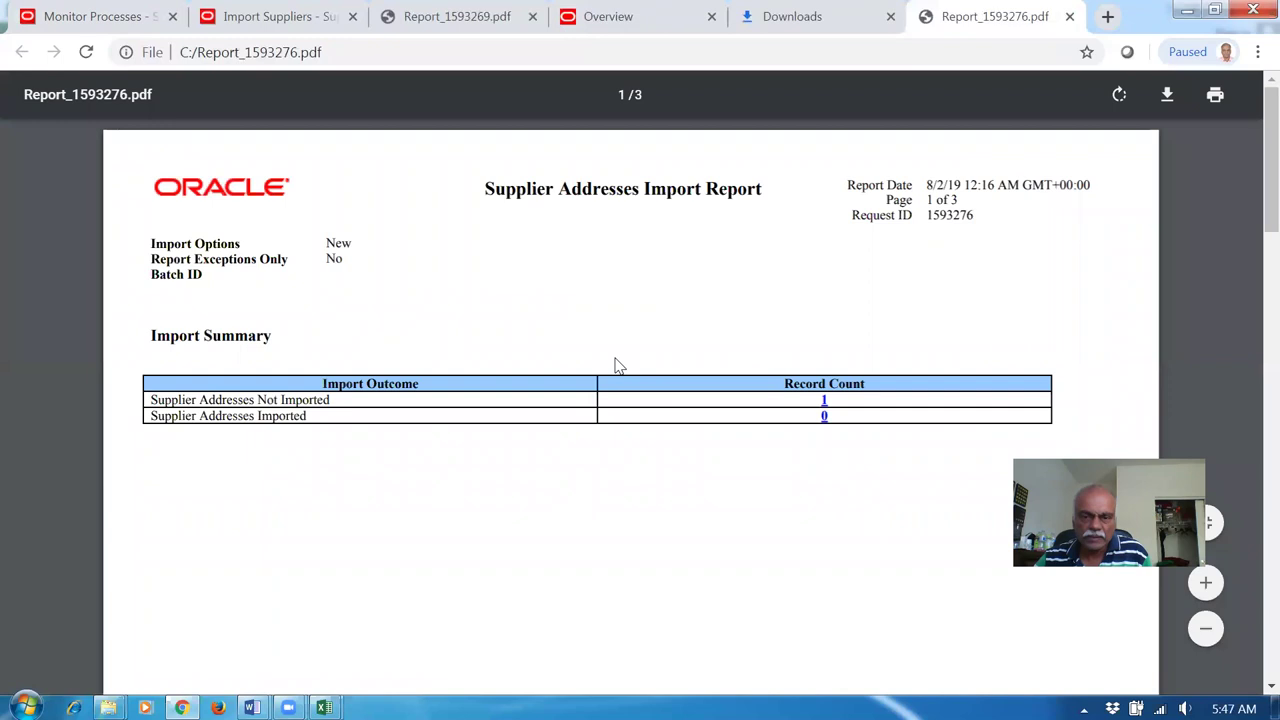
Scroll to Import Details and find the rejection: COUNTRY value USA is inactive or invalid
scroll(400, 460, down, 10)
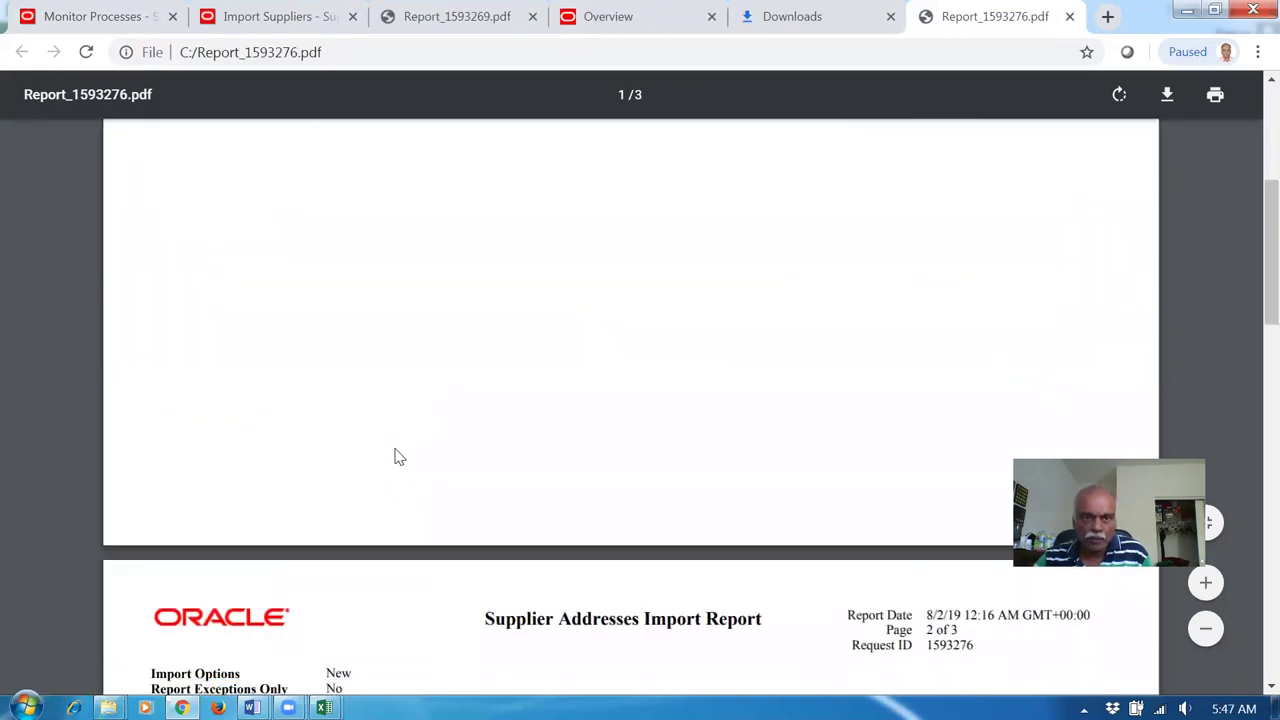
scroll(398, 457, down, 3)
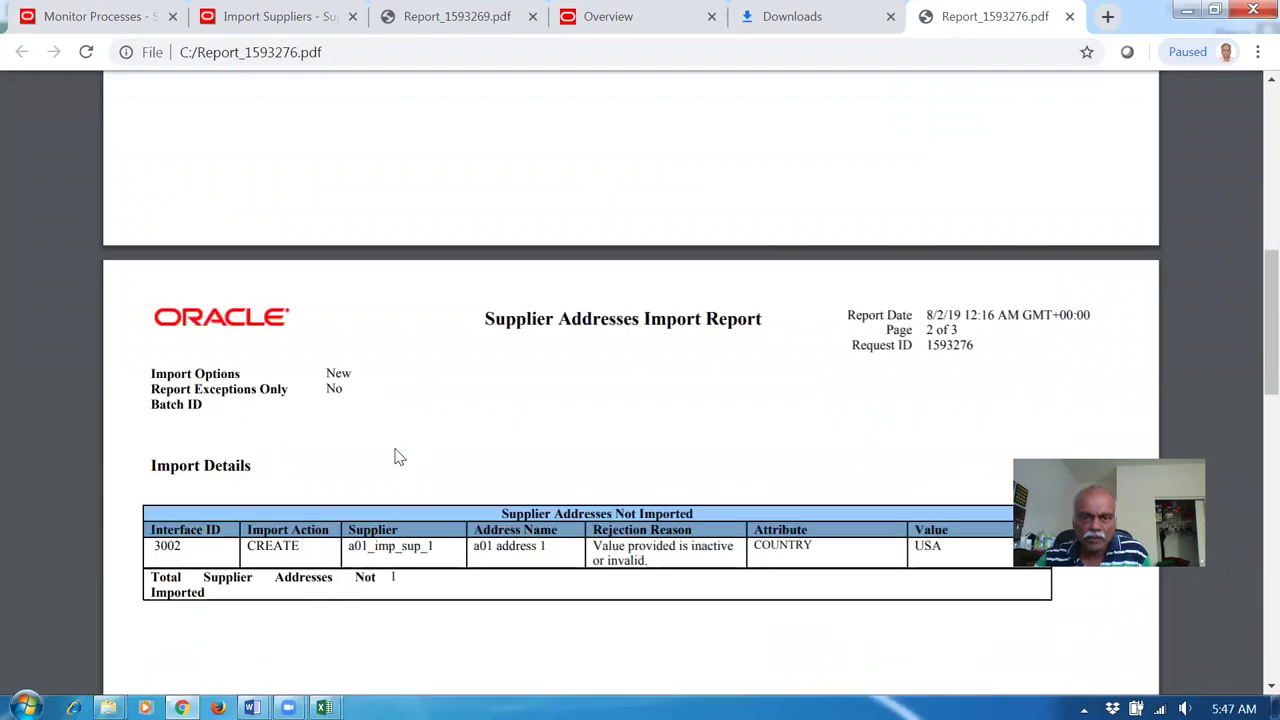
scroll(398, 457, down, 2)
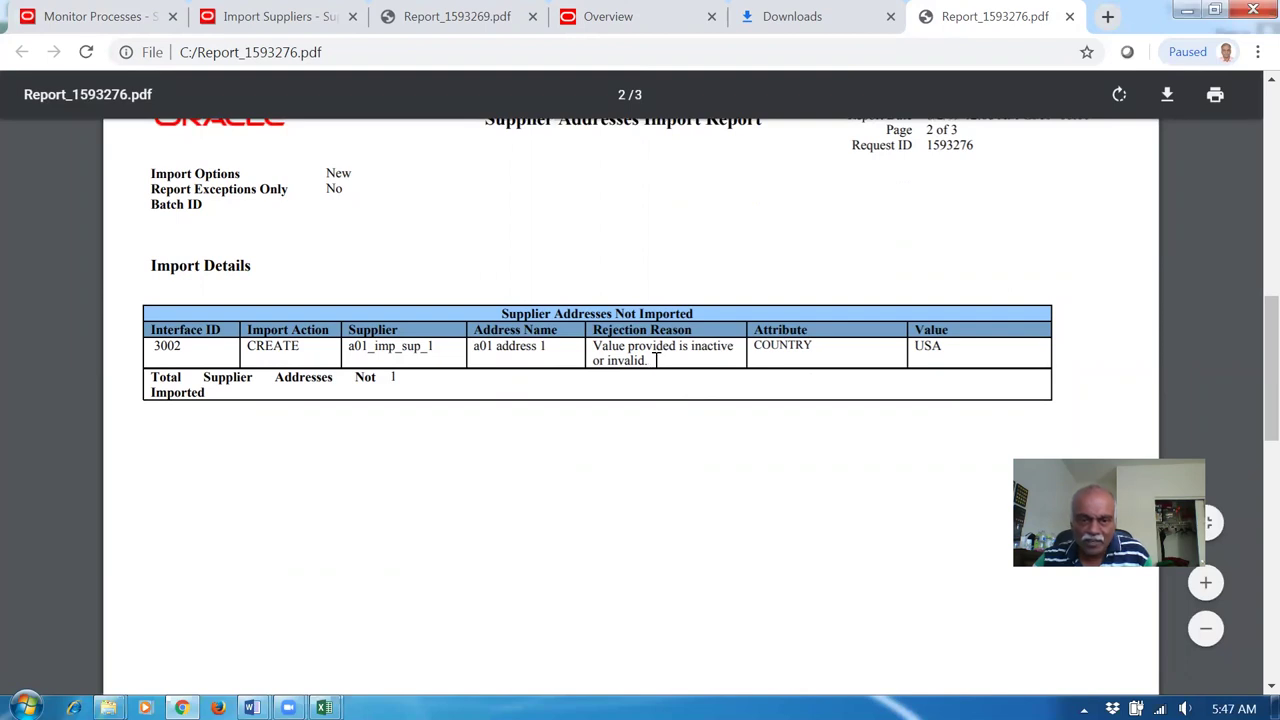
drag(630, 347, 655, 364)
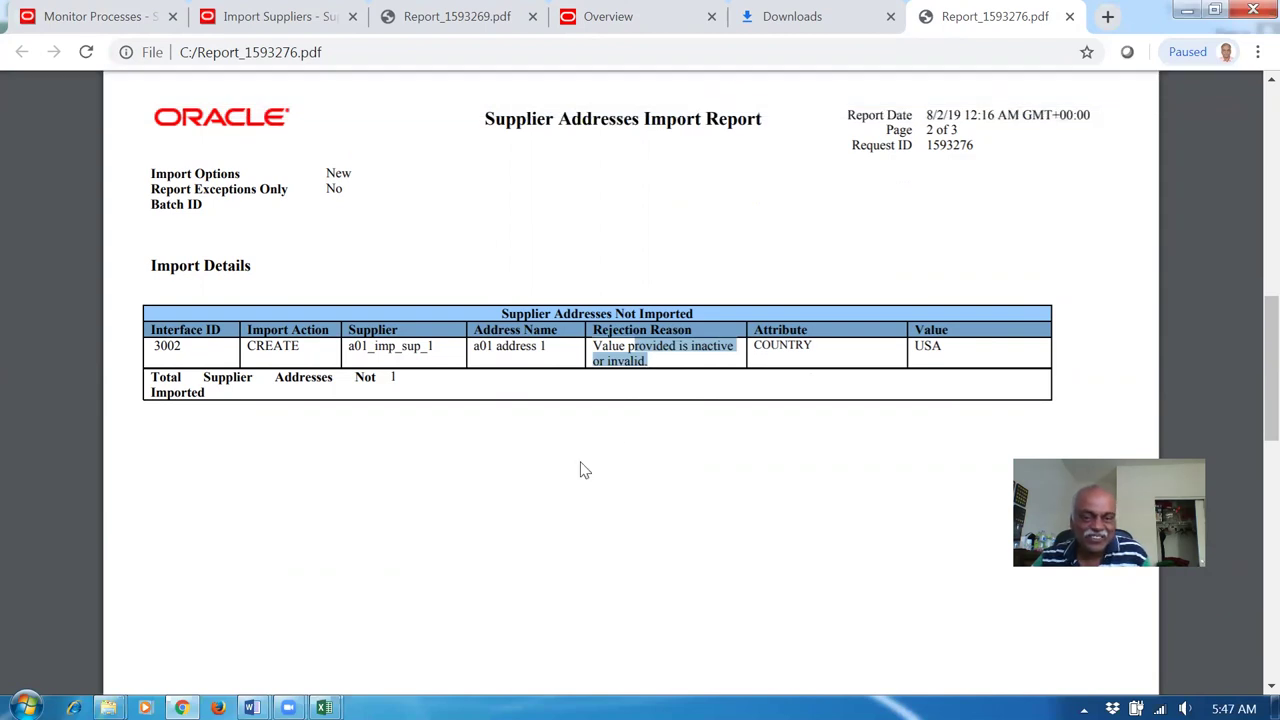
click(566, 489)
scroll(563, 491, down, 3)
scroll(563, 491, down, 3)
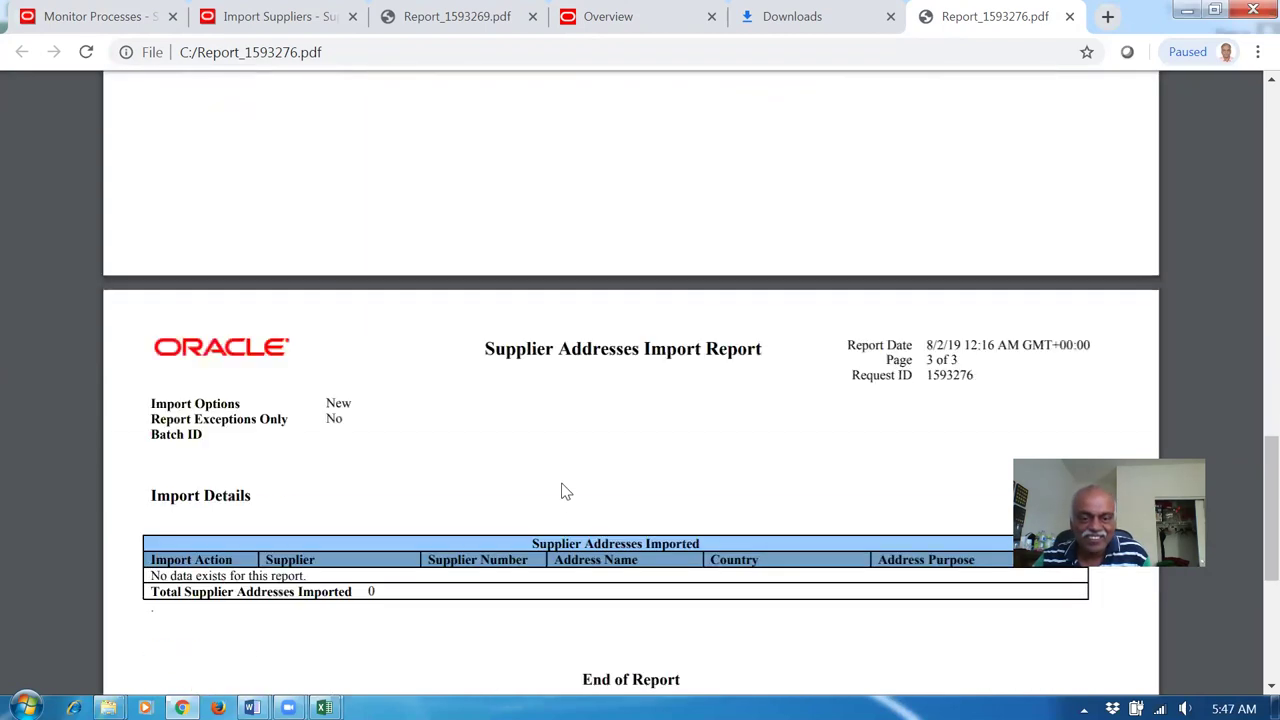
scroll(563, 491, down, 3)
scroll(563, 491, down, 2)
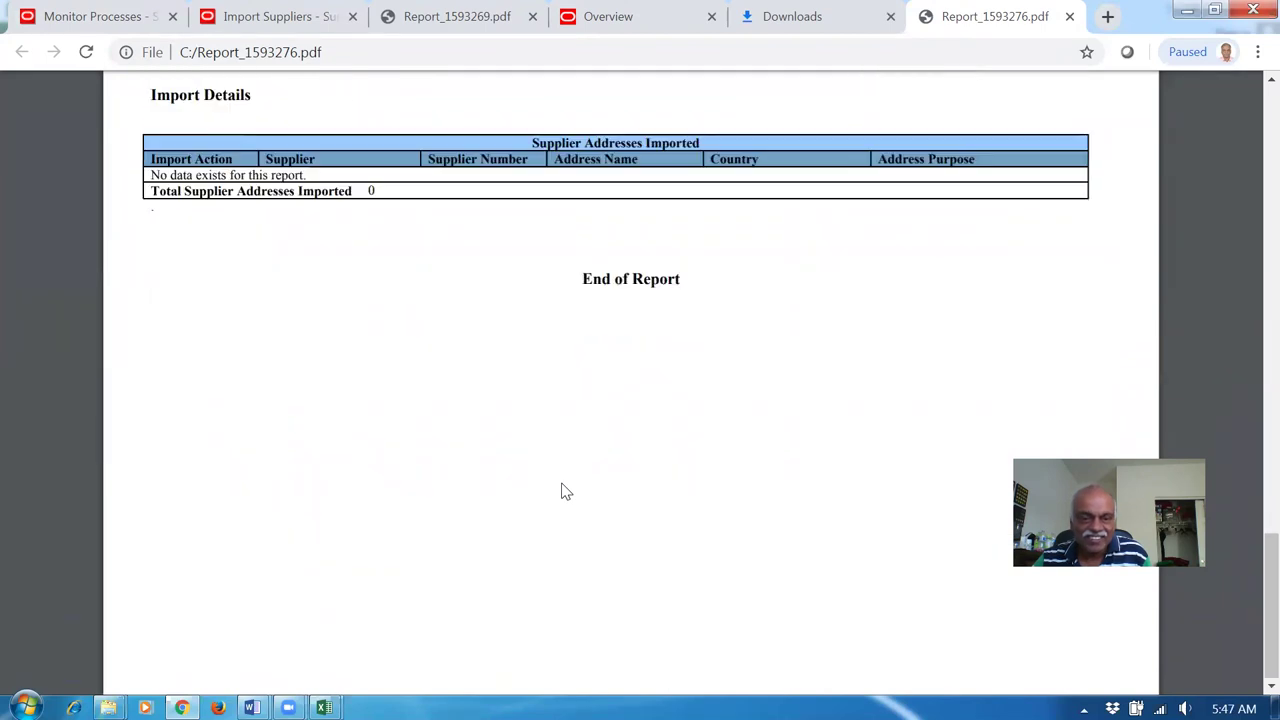
scroll(563, 491, up, 10)
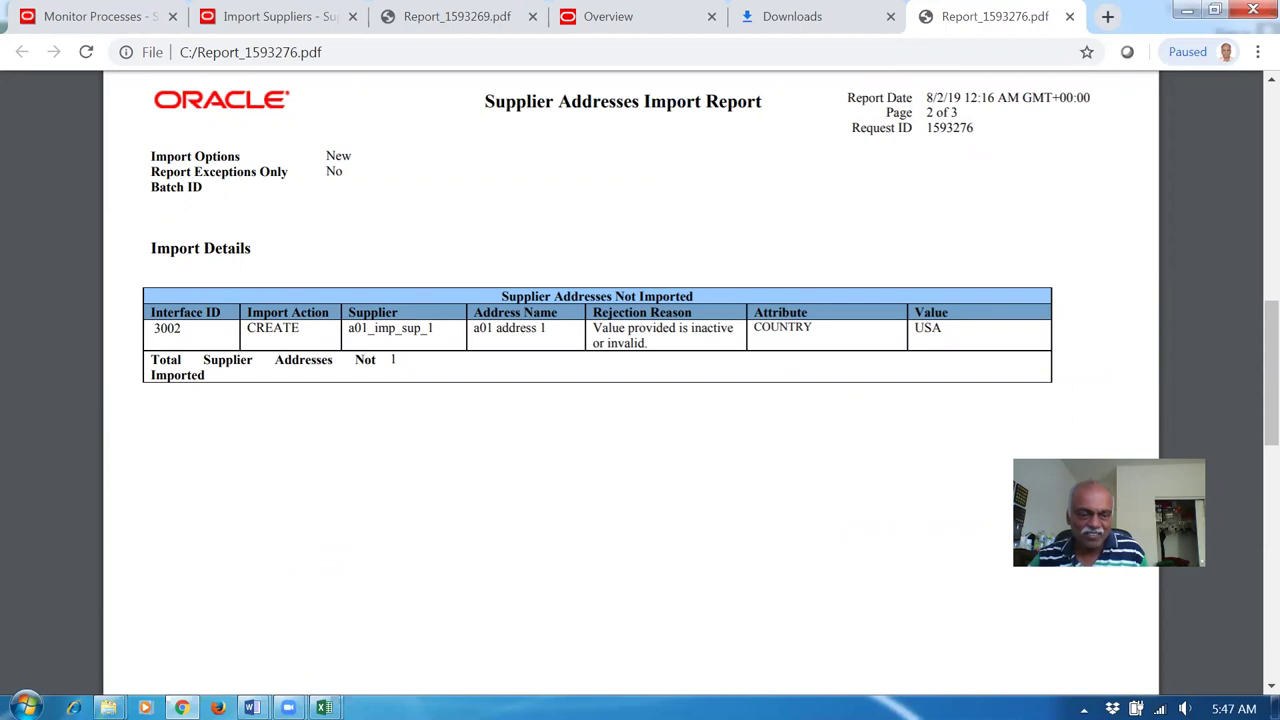
Switch to the SupplierAddressImportTemplate1 workbook in Excel
mouse_move(251, 707)
mouse_move(324, 707)
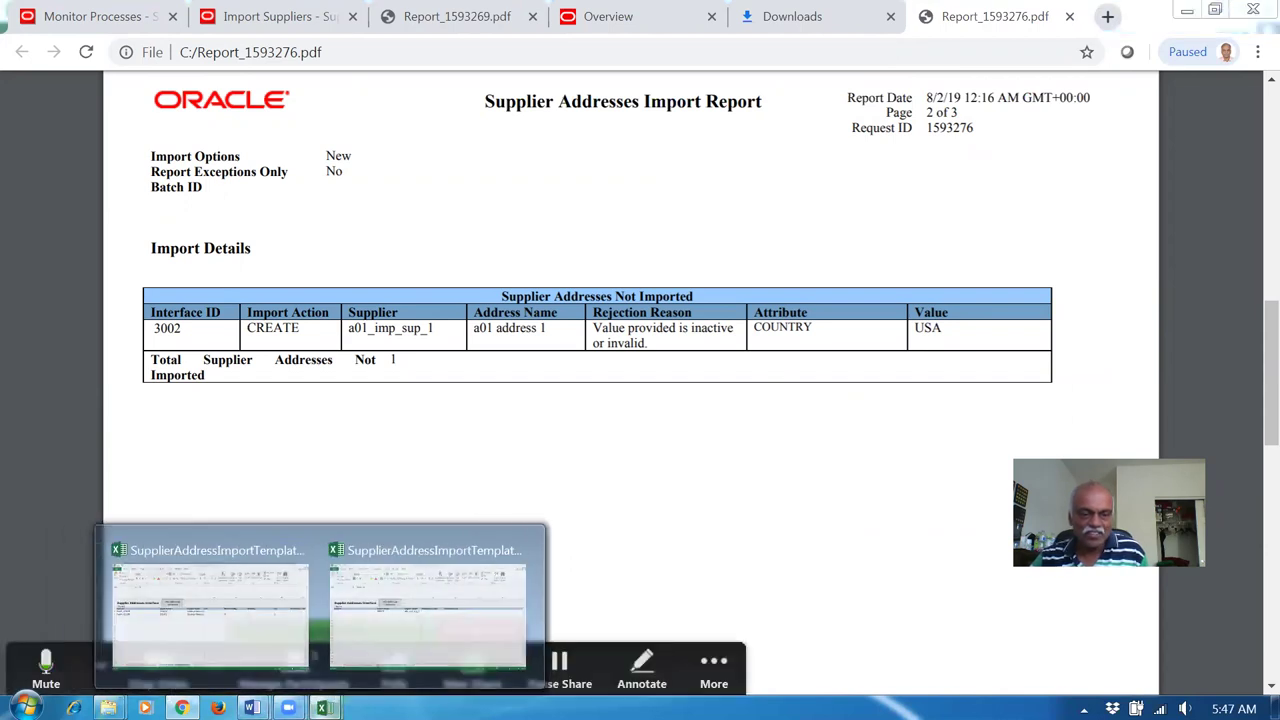
click(434, 615)
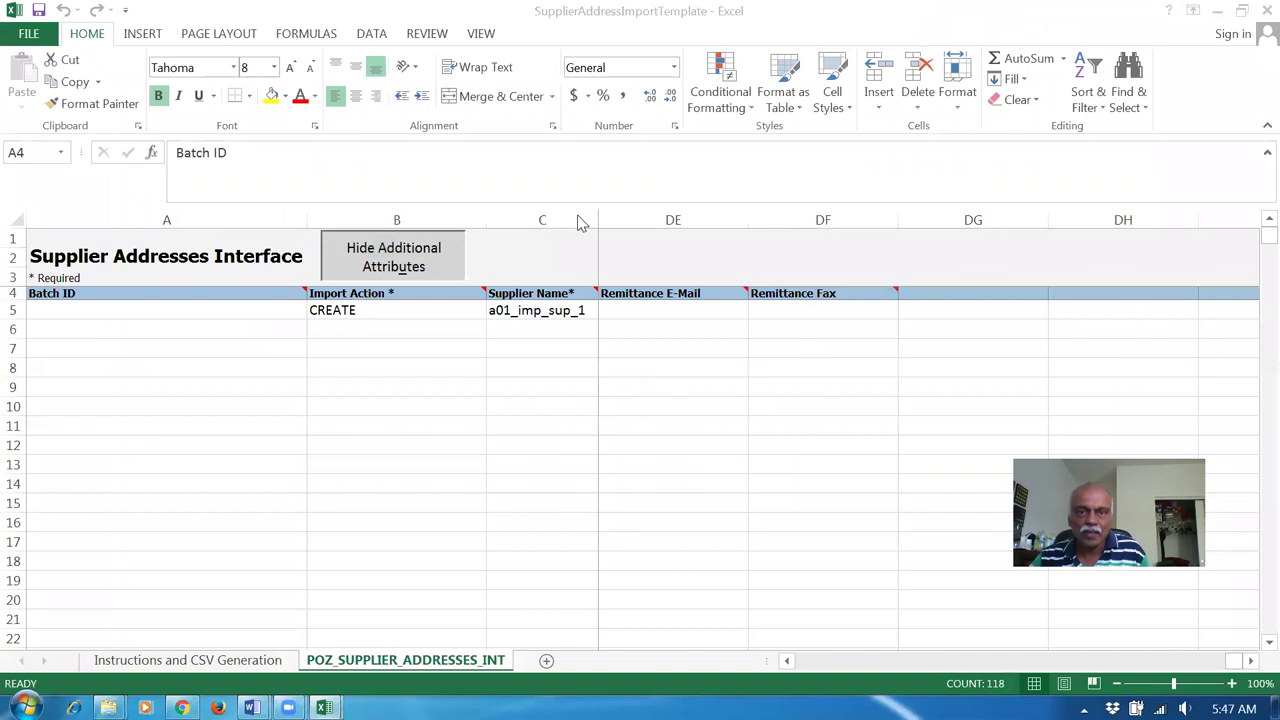
mouse_move(324, 707)
click(240, 606)
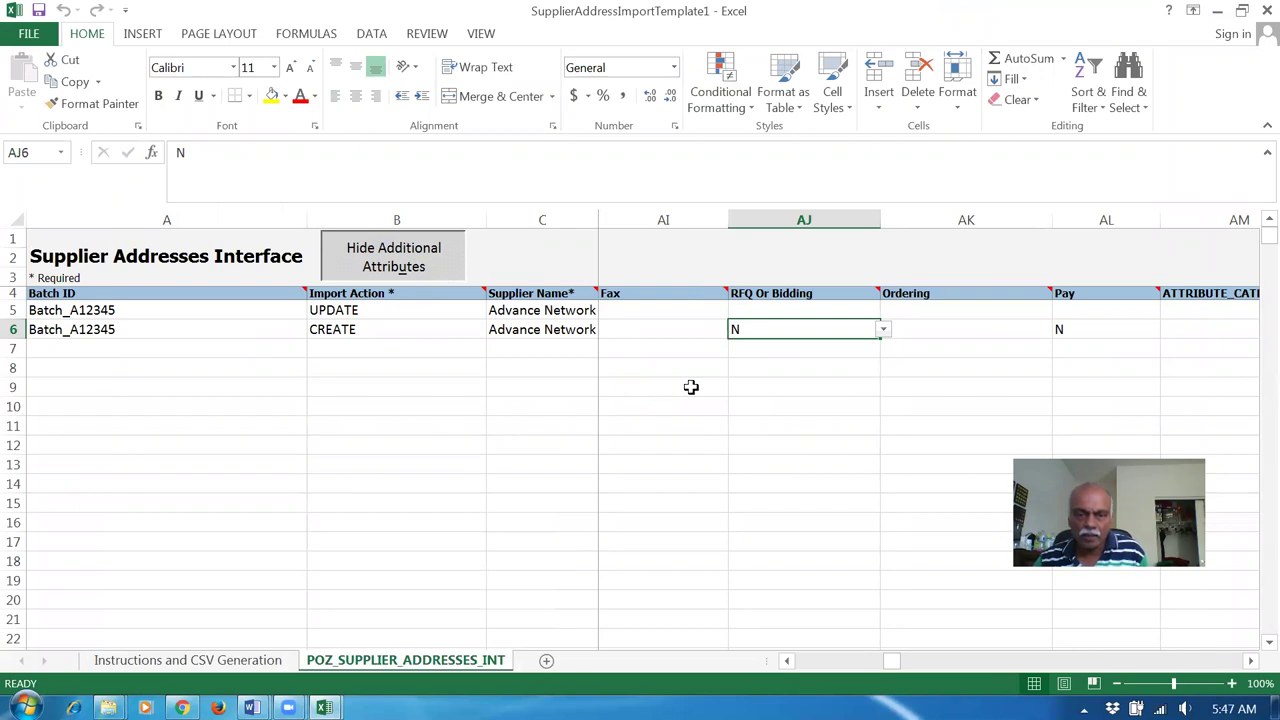
Move along row 6 past Belmont, CA and 94065 to the Country value USA in F6
key(Left)
key(Left)
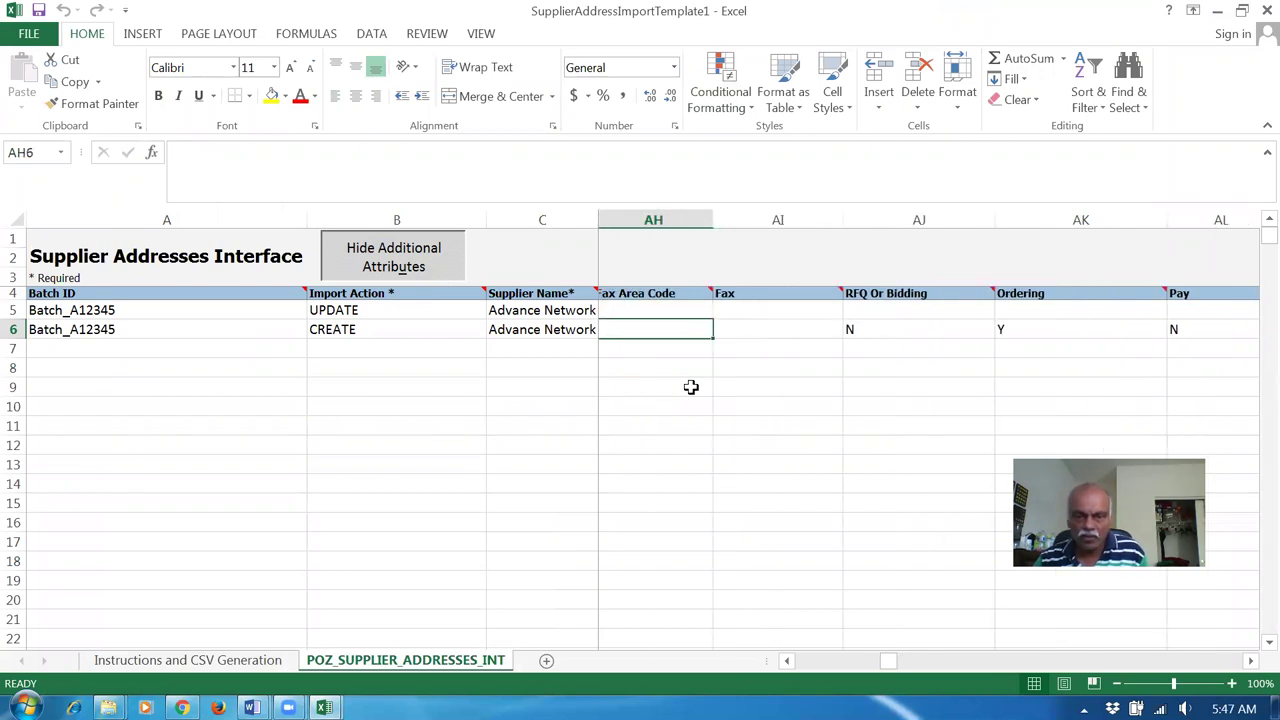
key(Left)
key(Left)
key(Left)
key(Left)
key(Left)
key(Left)
key(Left)
key(Left)
key(Left)
key(Left)
key(Left)
key(Left)
key(Left)
key(Left)
key(Left)
key(Left)
key(Left)
key(Left)
key(Left)
key(Left)
key(Right)
key(Right)
key(Right)
key(Right)
key(Right)
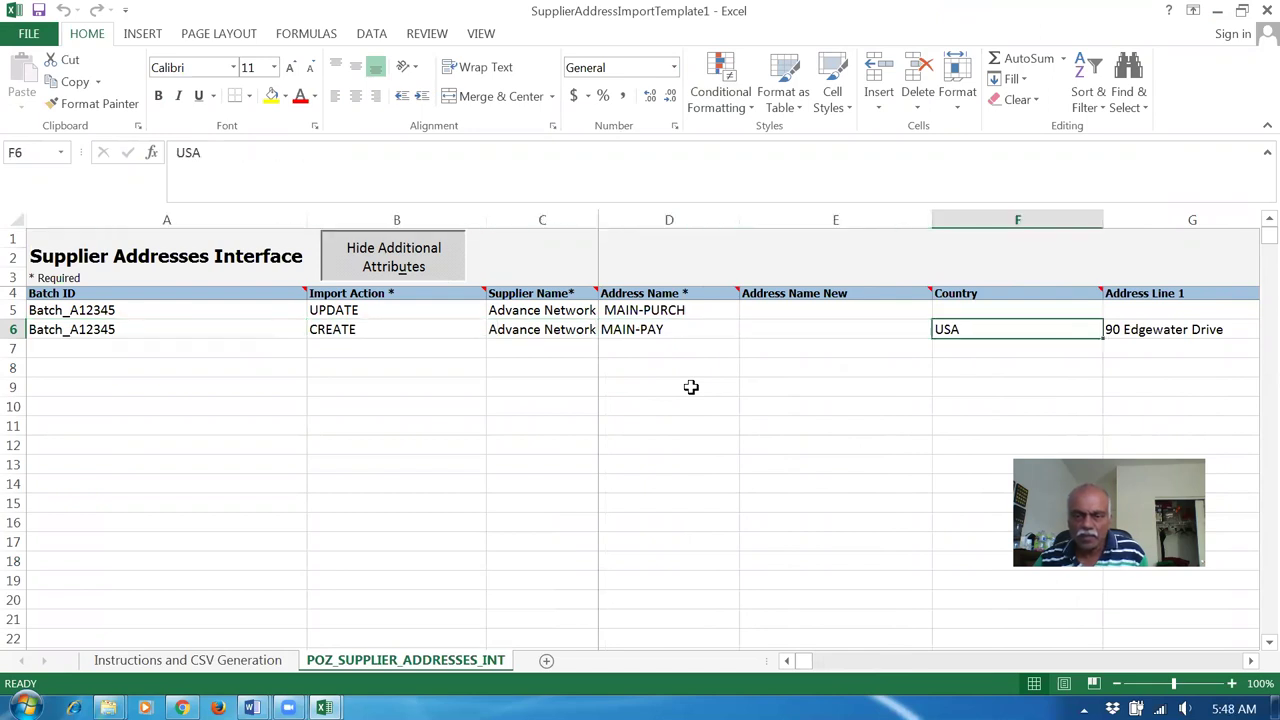
key(Right)
key(Right)
key(Right)
key(Right)
key(Right)
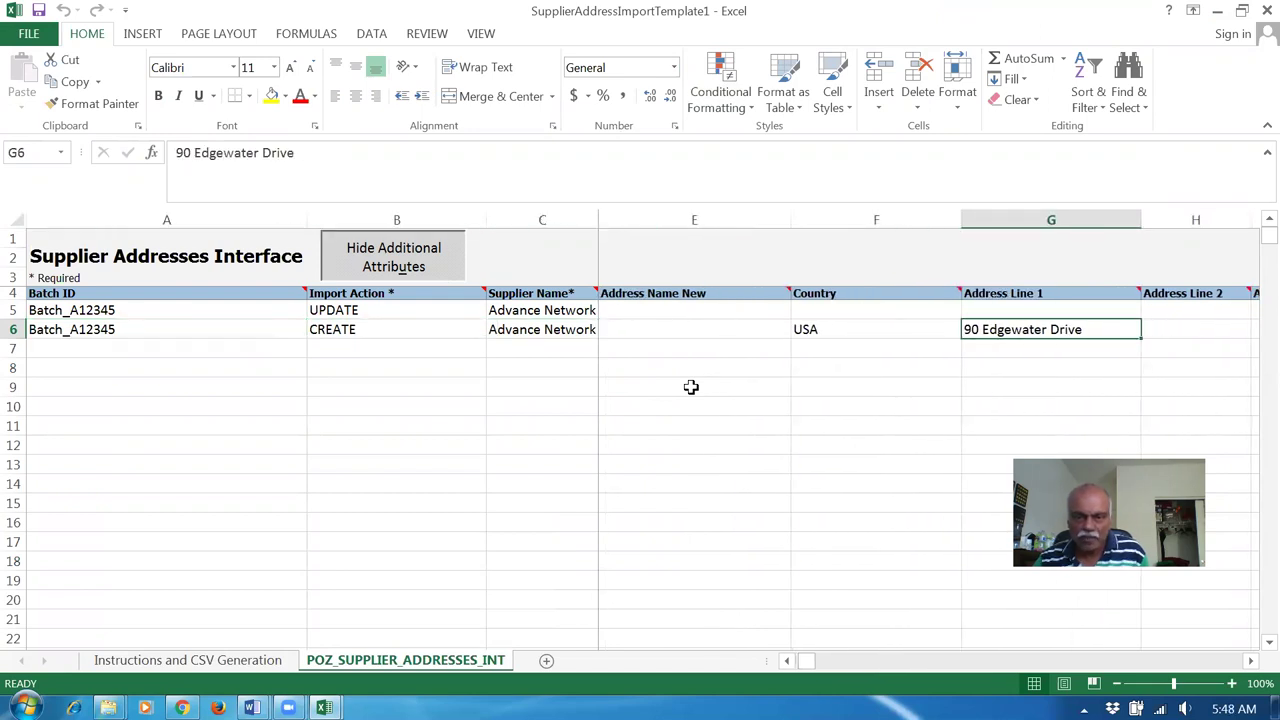
key(Right)
key(Right)
key(Right)
key(Right)
key(Right)
key(Right)
key(Right)
key(Right)
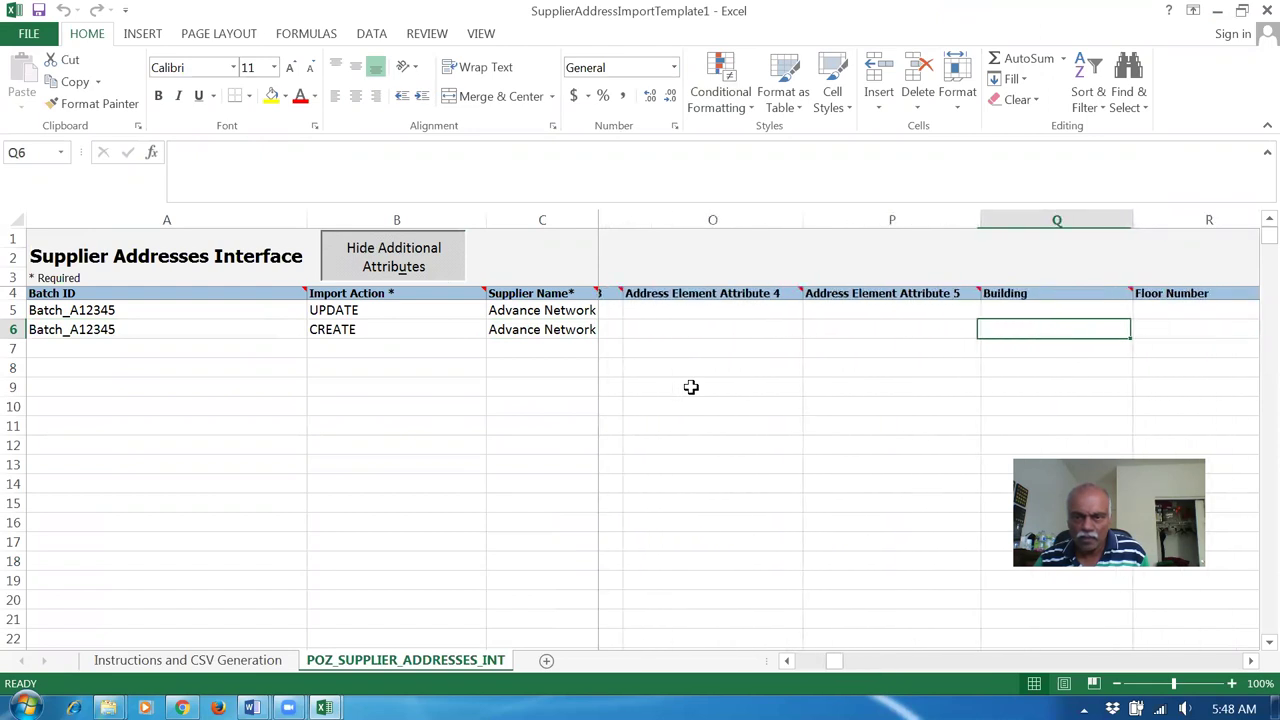
key(Right)
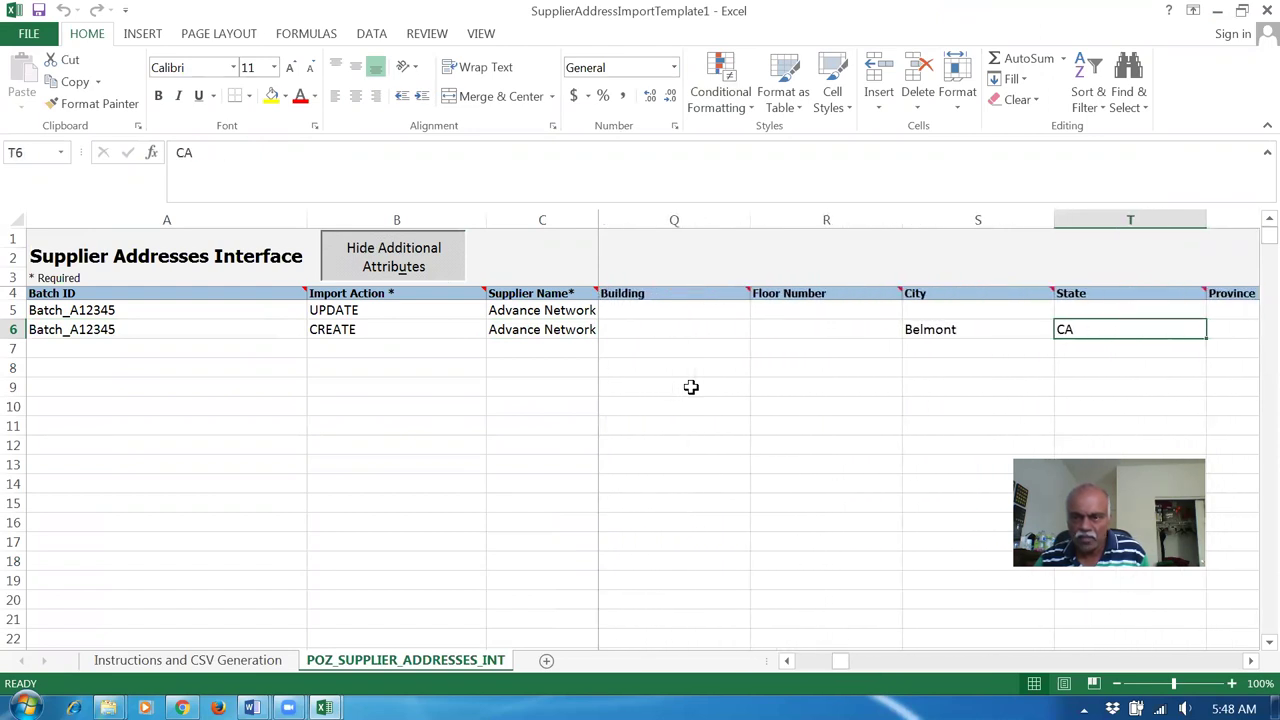
key(Right)
key(Right)
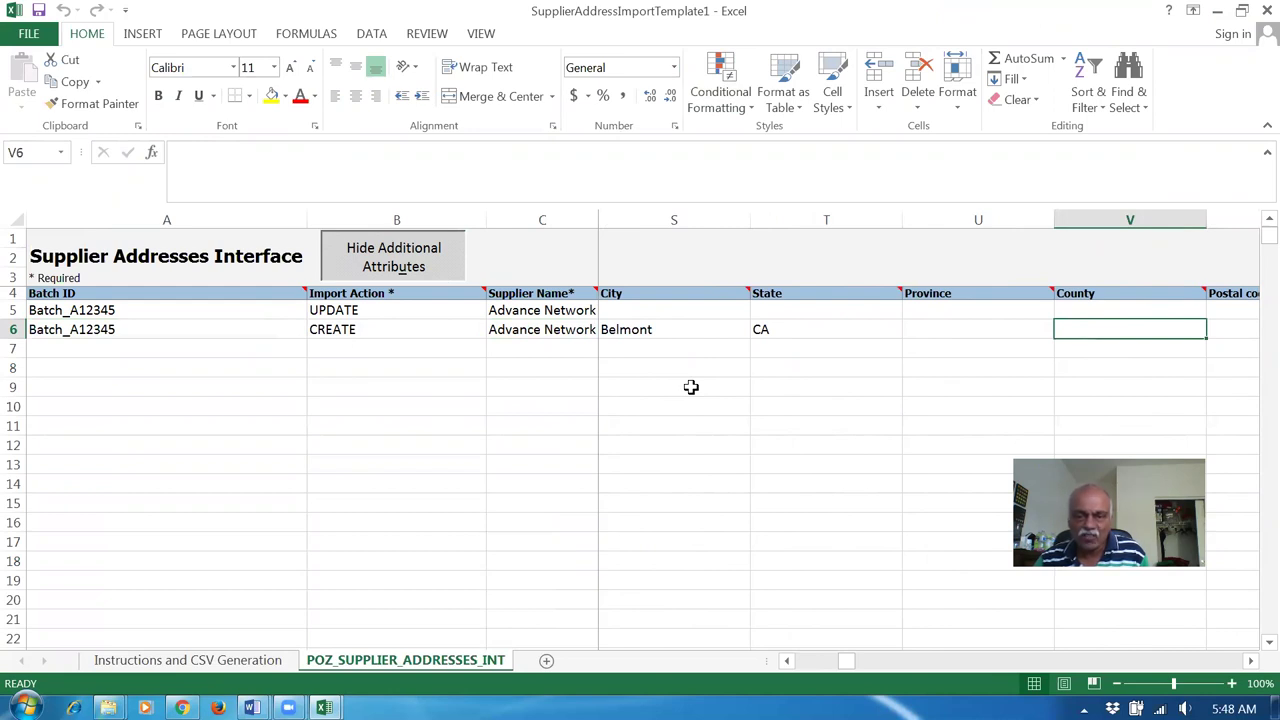
key(Right)
key(Right)
key(Right)
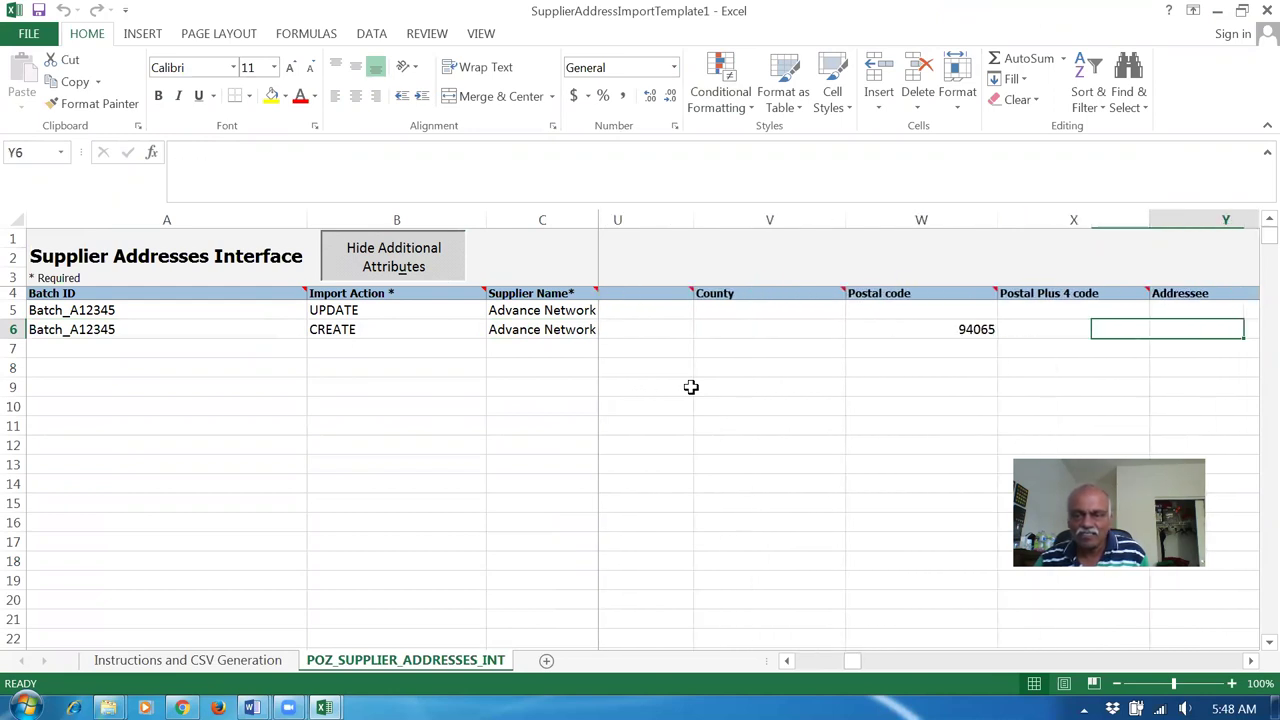
key(Right)
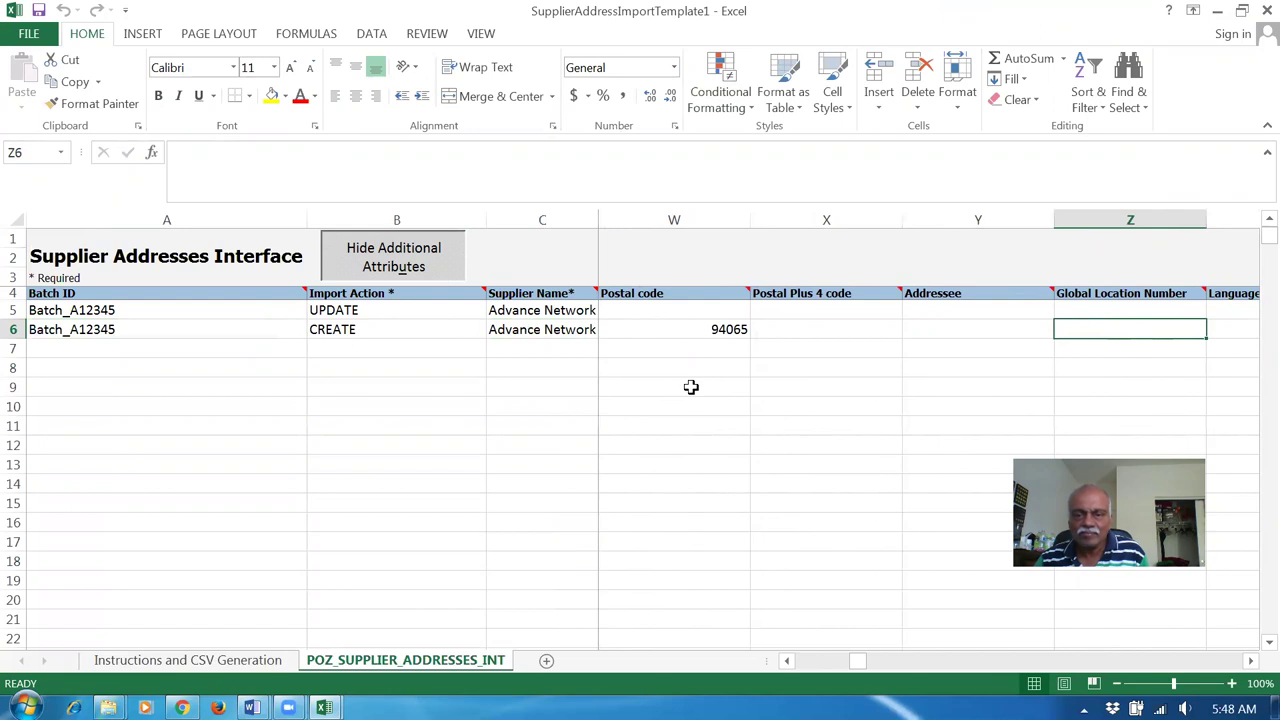
key(Left)
key(Left)
key(Left)
key(Left)
key(Left)
key(Left)
key(Left)
key(Left)
key(Left)
key(Left)
key(Left)
key(Left)
key(Left)
key(Left)
key(Left)
key(Left)
key(Left)
key(Left)
key(Left)
key(Left)
key(Left)
key(Right)
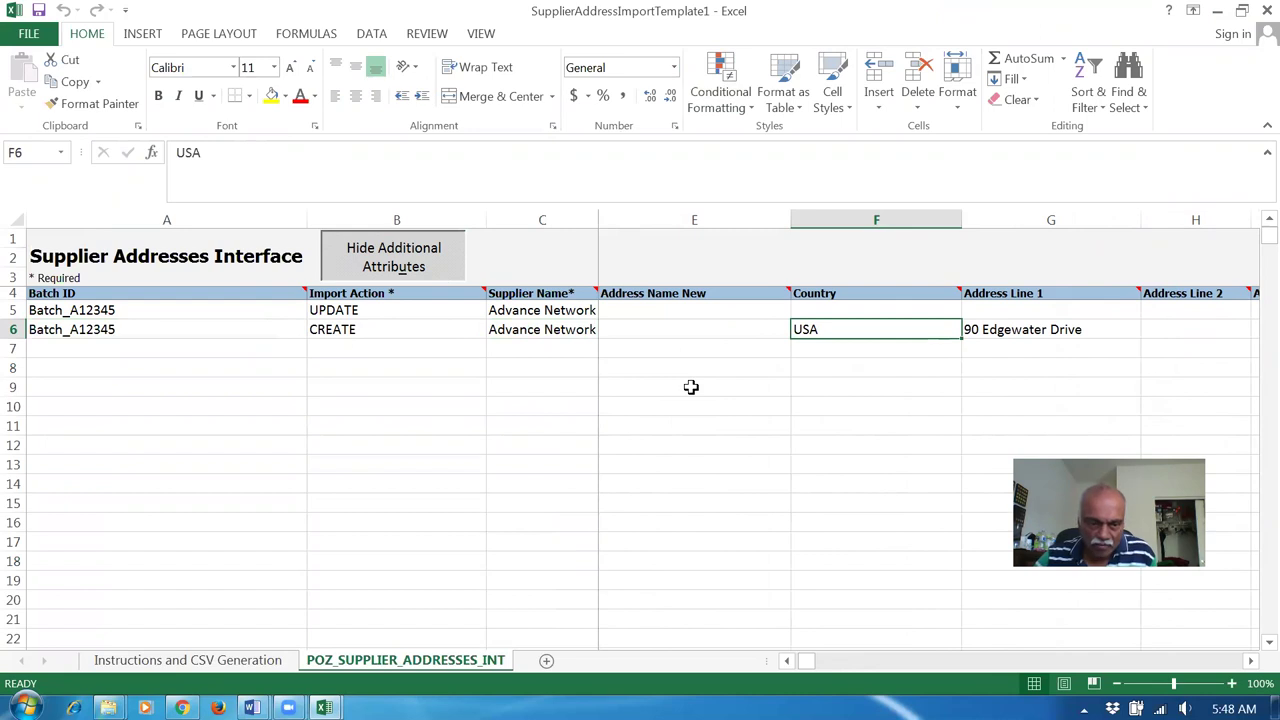
In SupplierAddressImportTemplate, change cell F5's Country to US and save the workbook
mouse_move(323, 707)
click(345, 650)
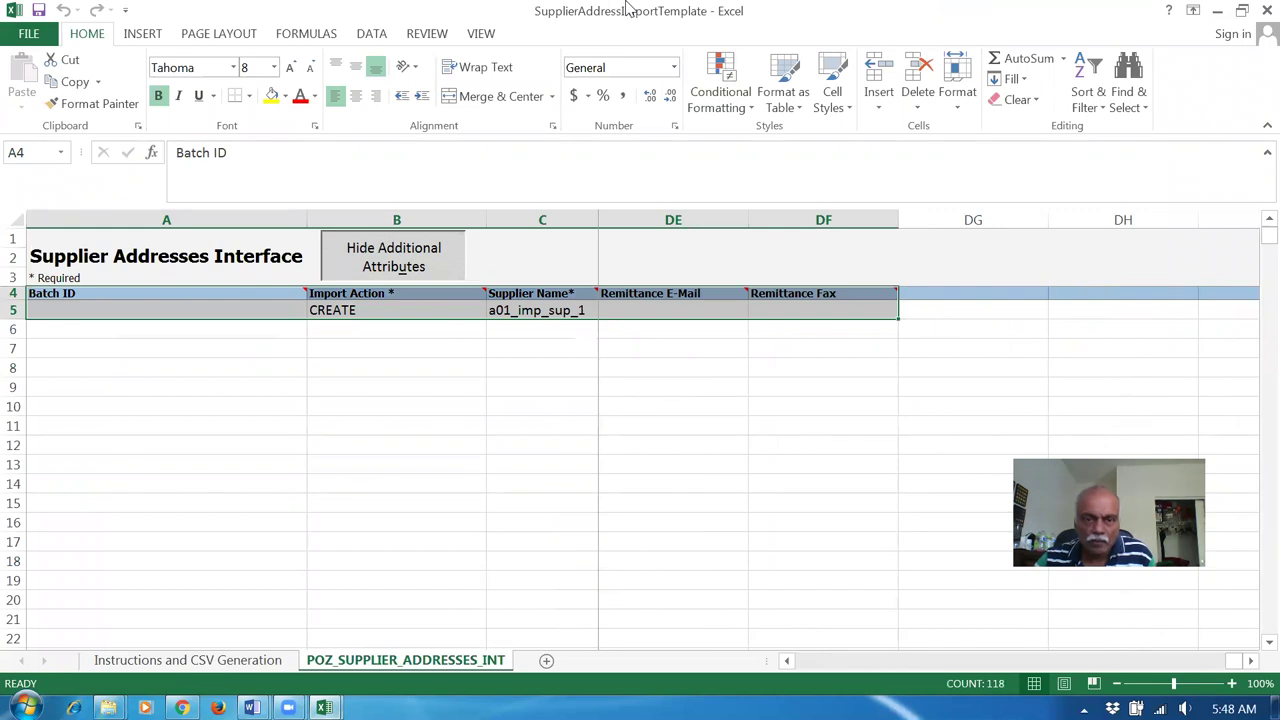
click(542, 368)
click(556, 310)
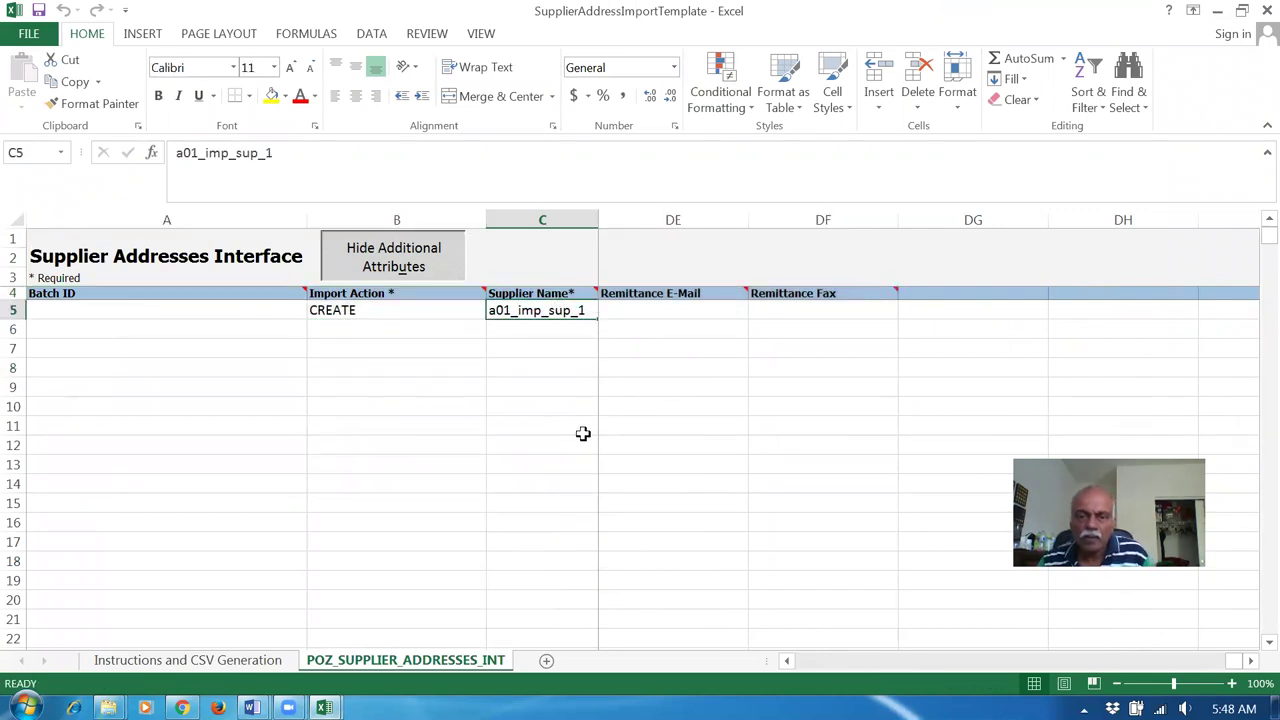
key(Right)
key(Right)
key(Right)
text(US)
key(Tab)
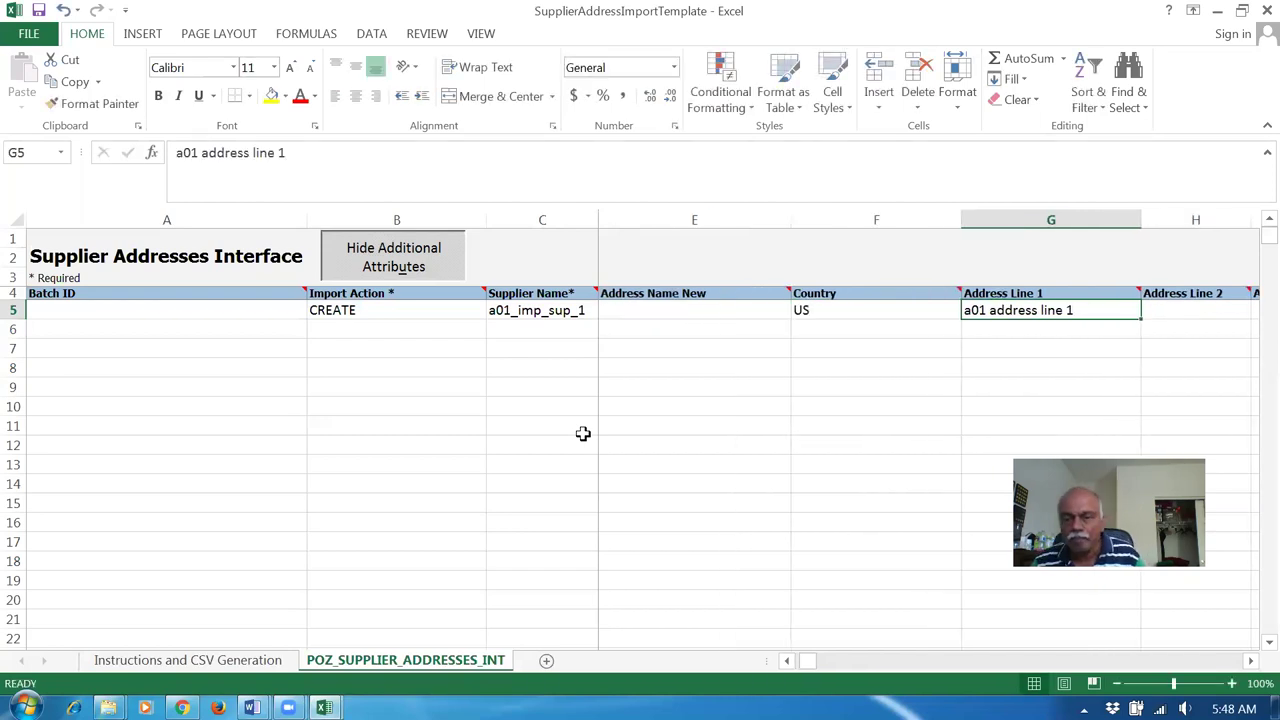
key(ctrl+s)
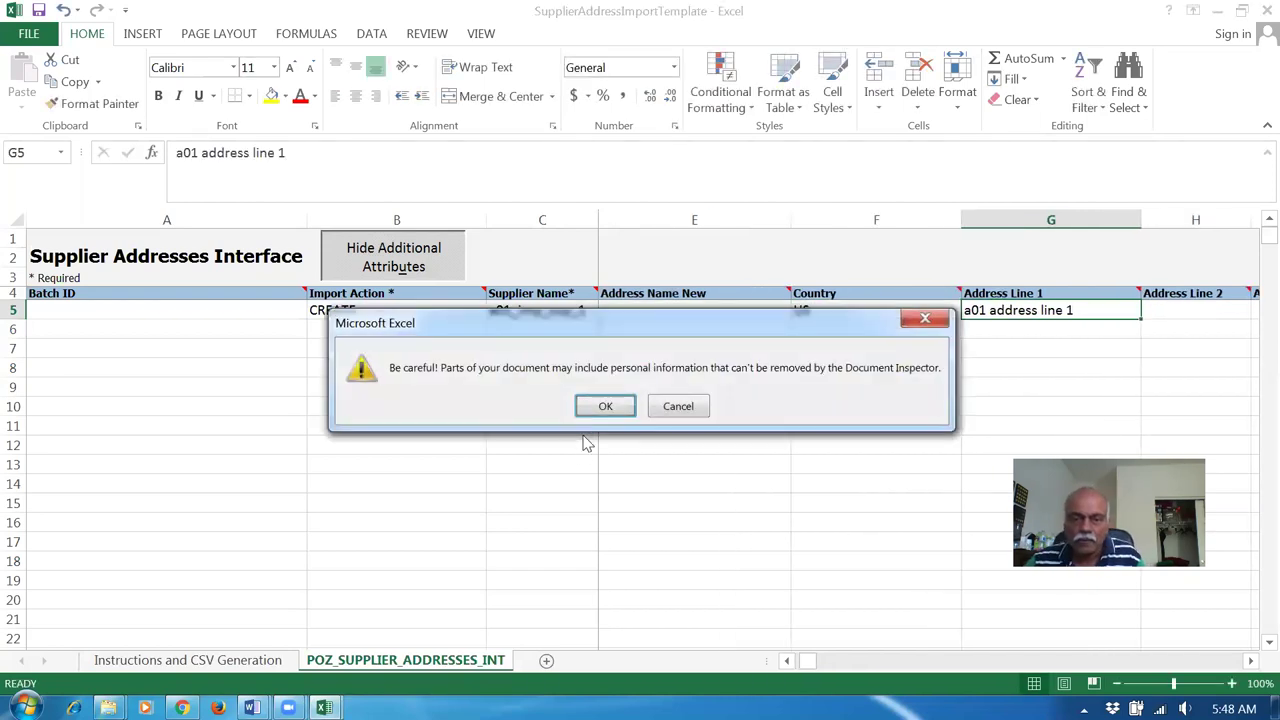
click(605, 406)
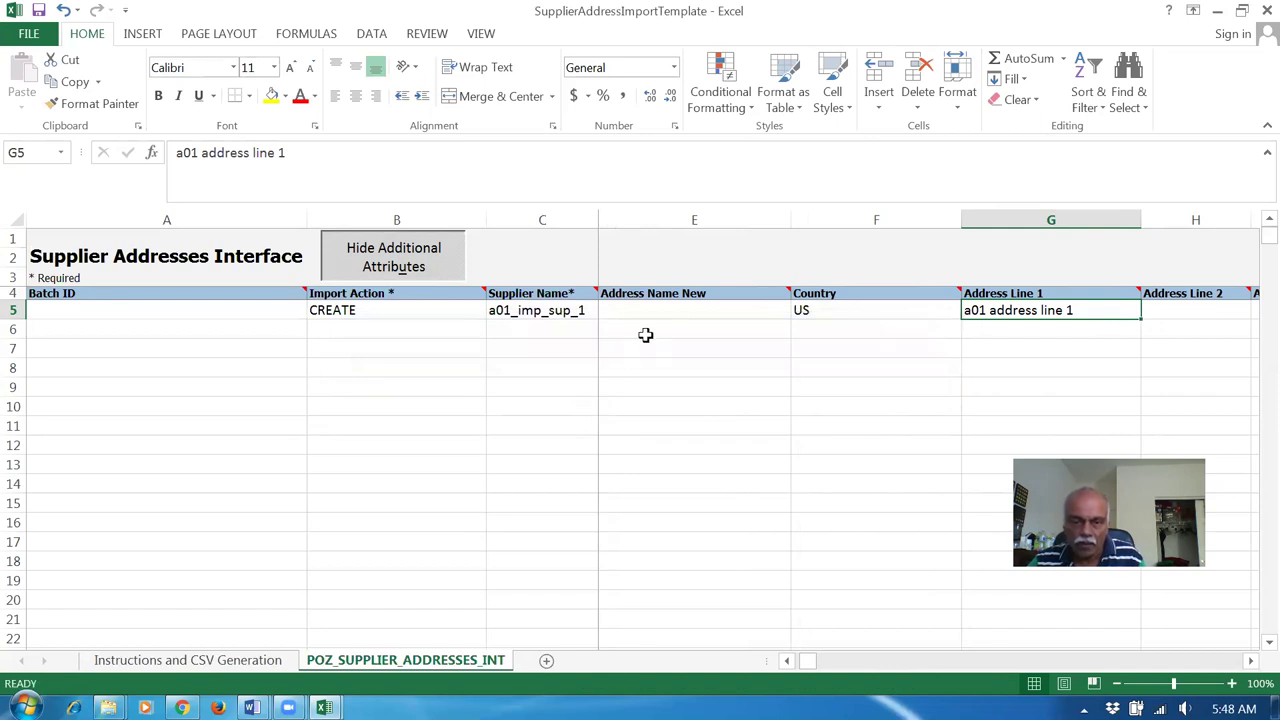
Generate the a01_Addr_3 ZIP and CSV, then close the template without saving
click(652, 314)
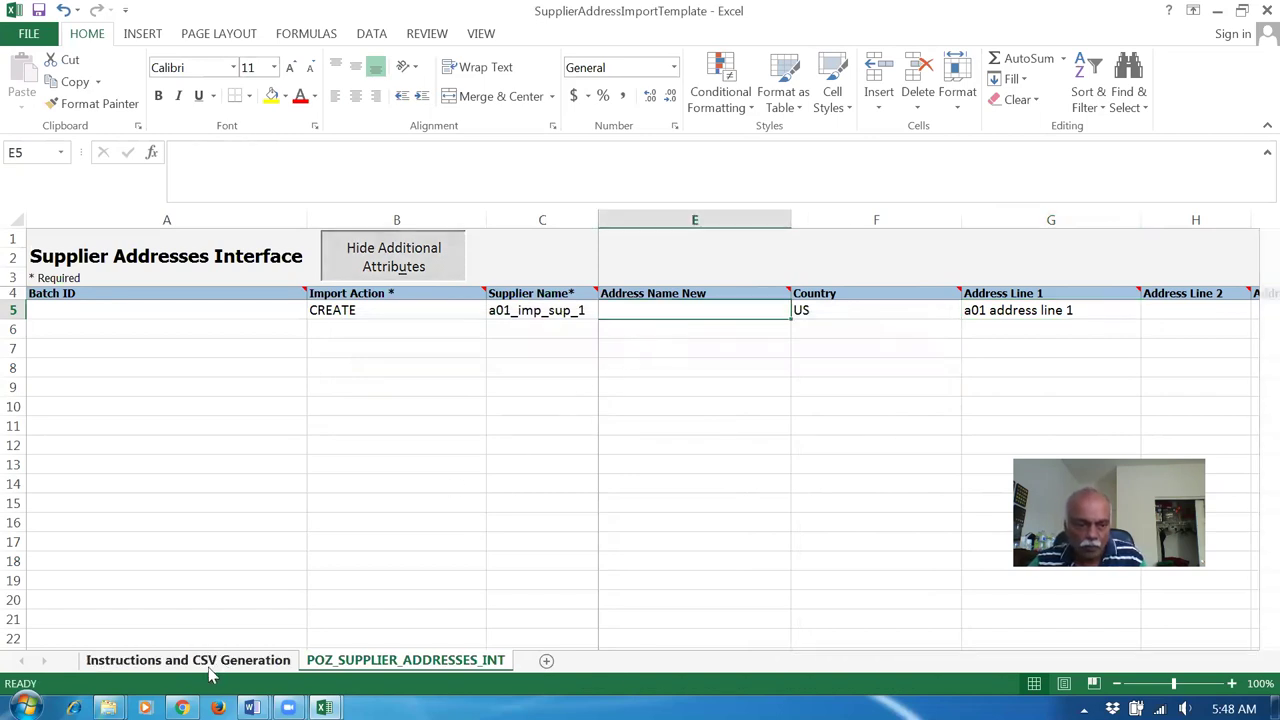
click(205, 661)
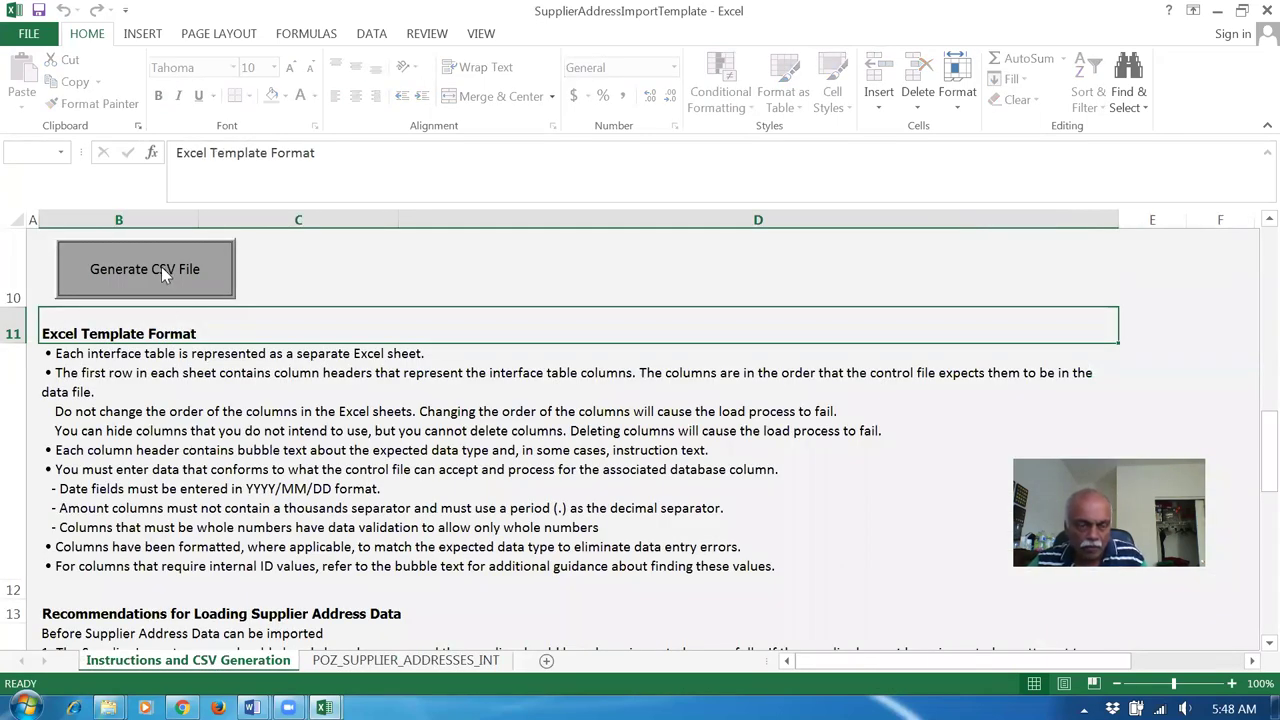
click(161, 266)
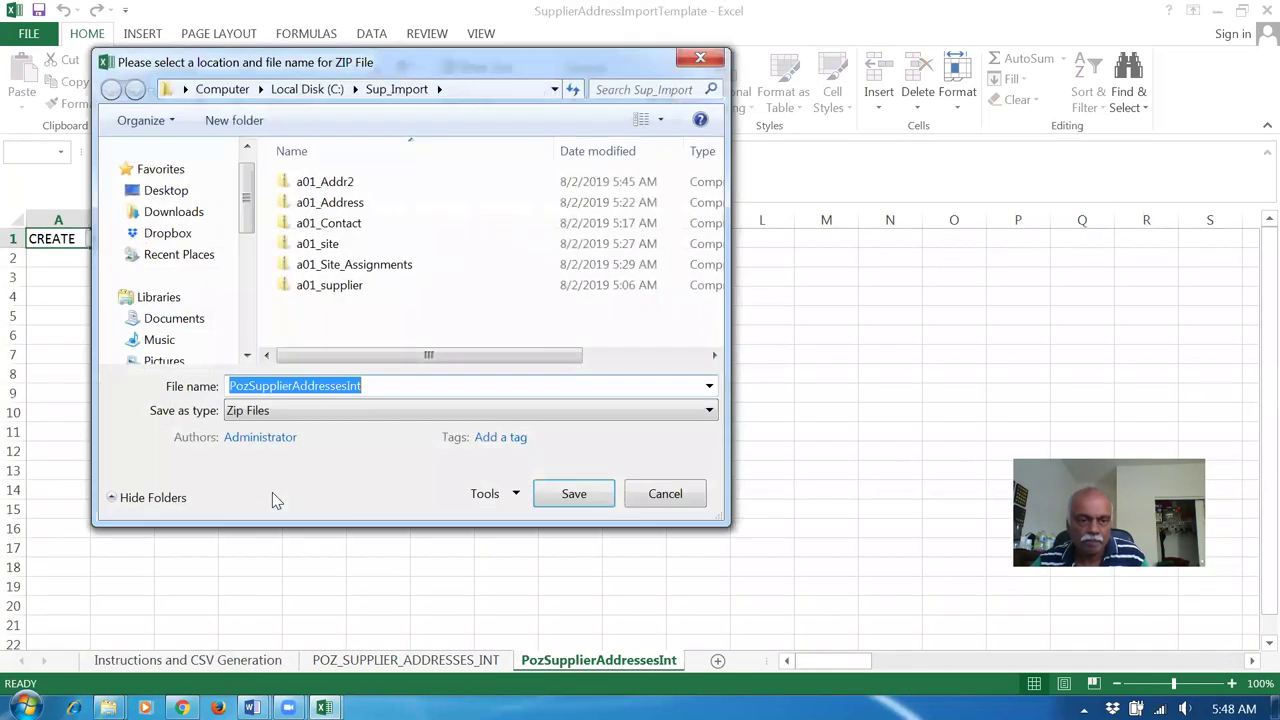
text(a01_Addr-3)
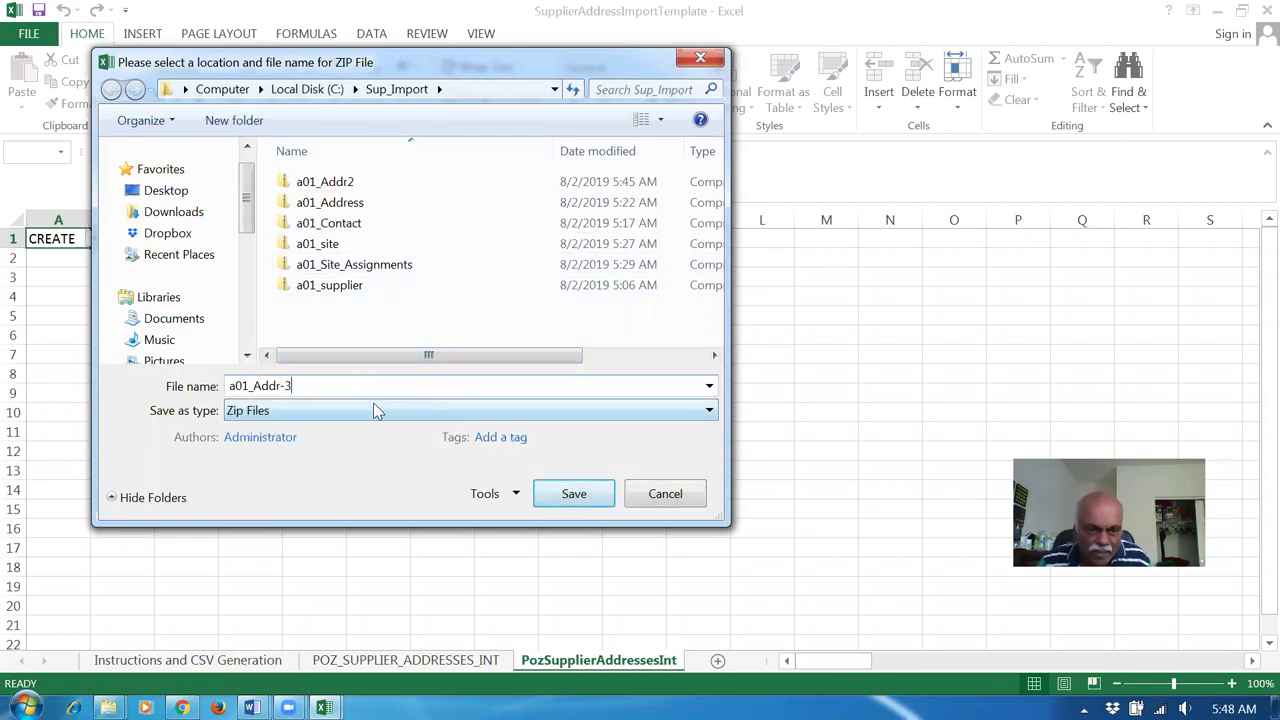
key(BackSpace)
key(BackSpace)
text(_3)
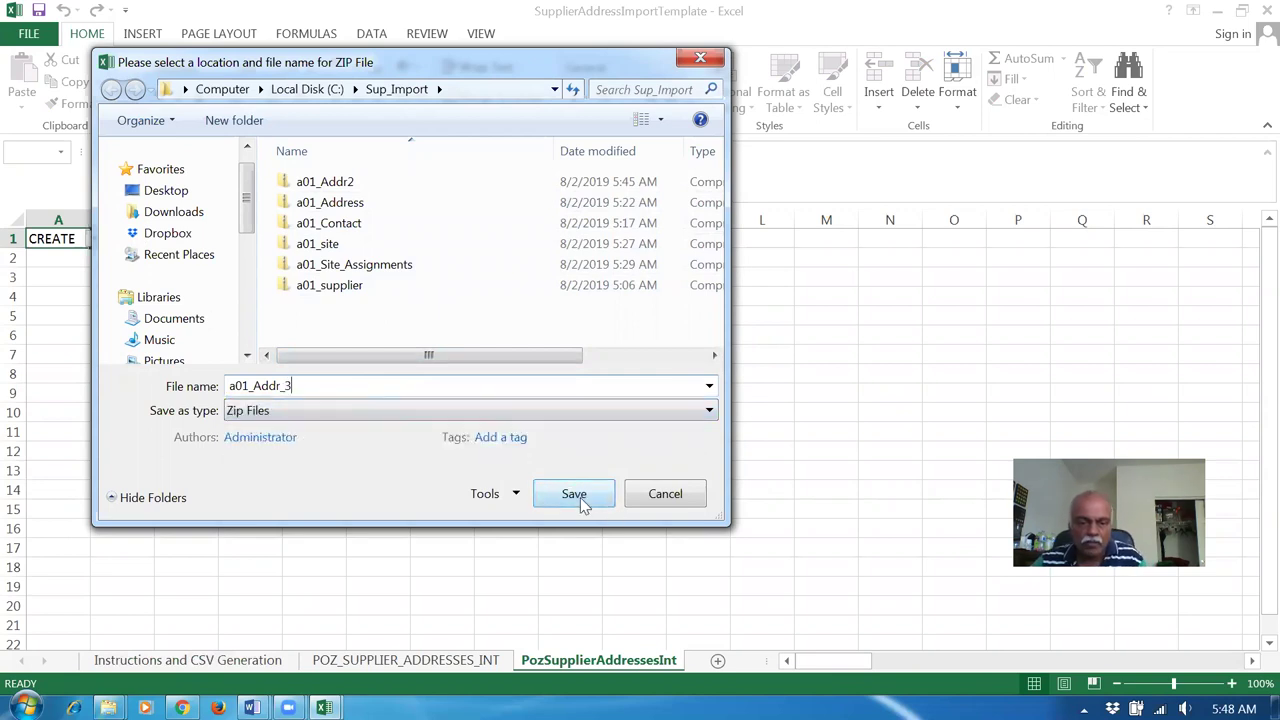
click(580, 497)
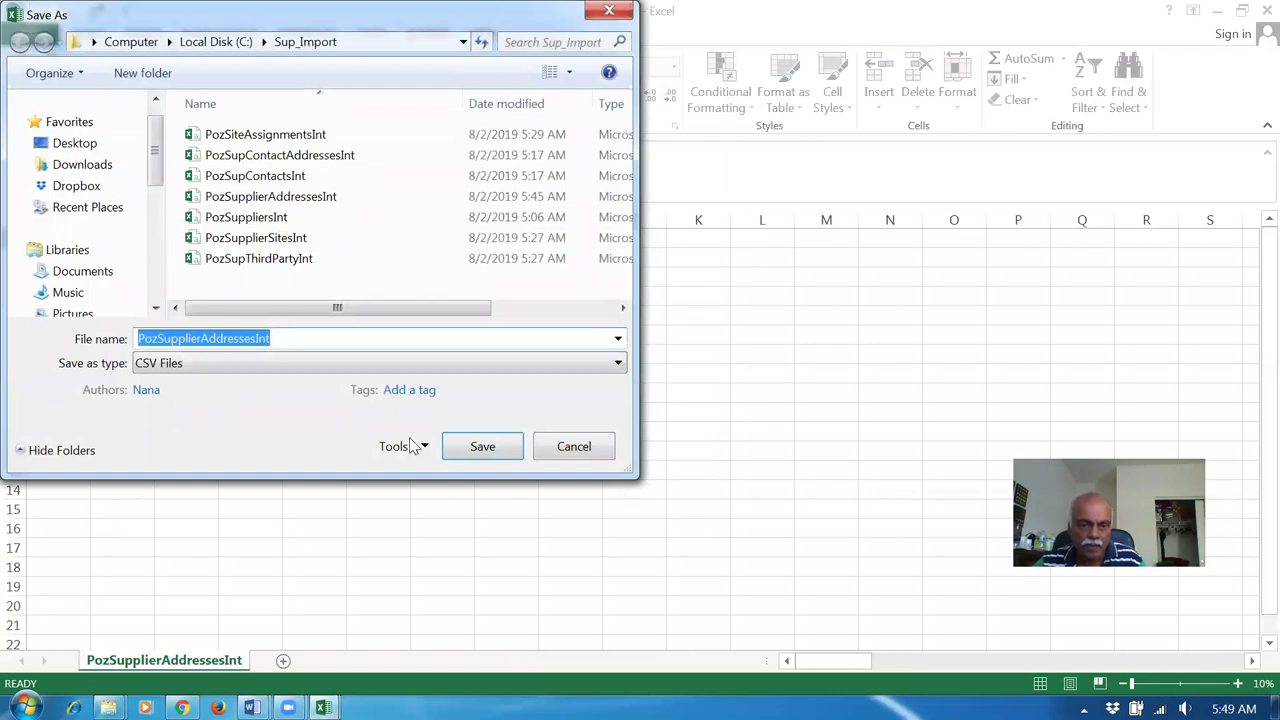
click(448, 446)
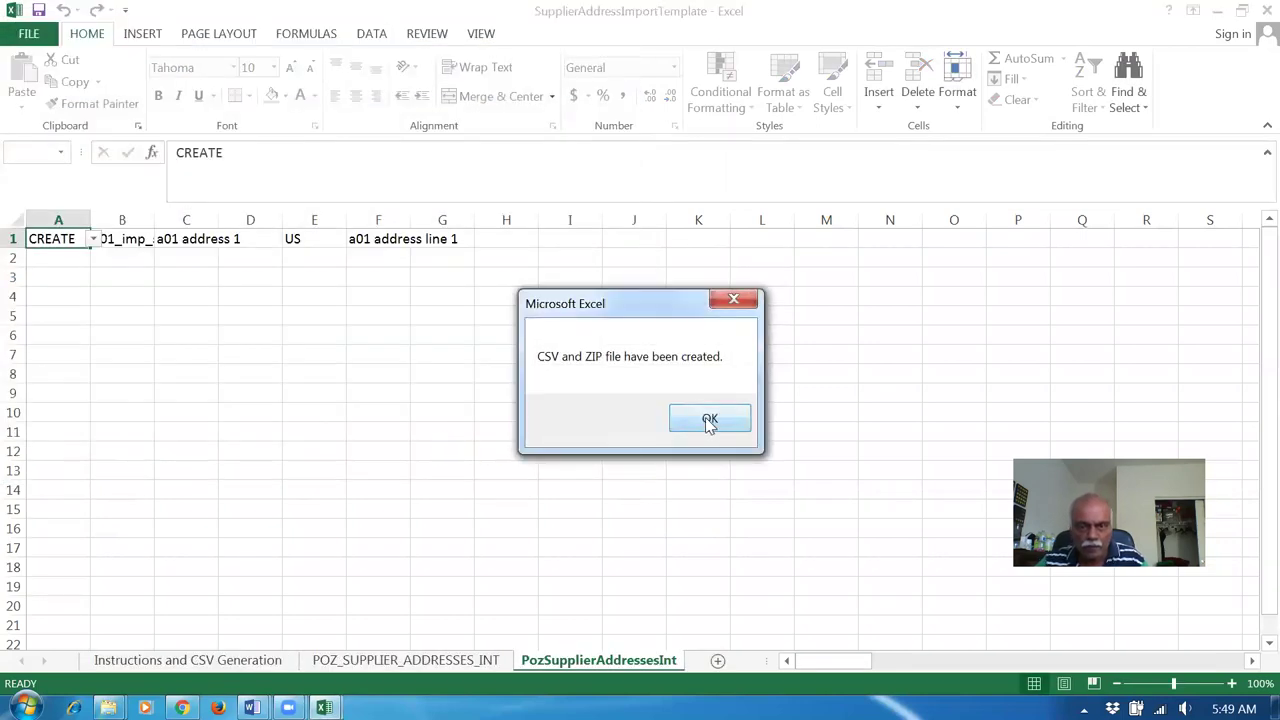
click(709, 421)
click(645, 383)
From Monitor Processes, schedule Load Interface File for Import with Import Process set to Import Supplier Addresses
click(181, 707)
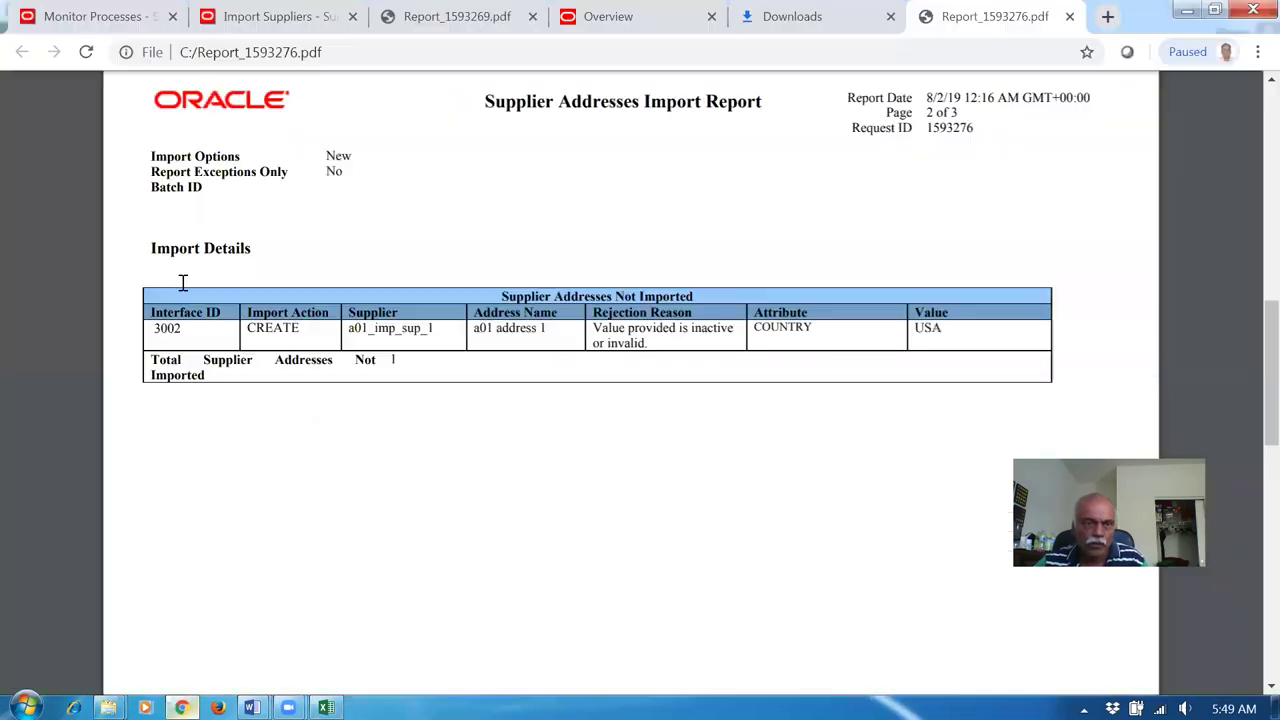
click(94, 17)
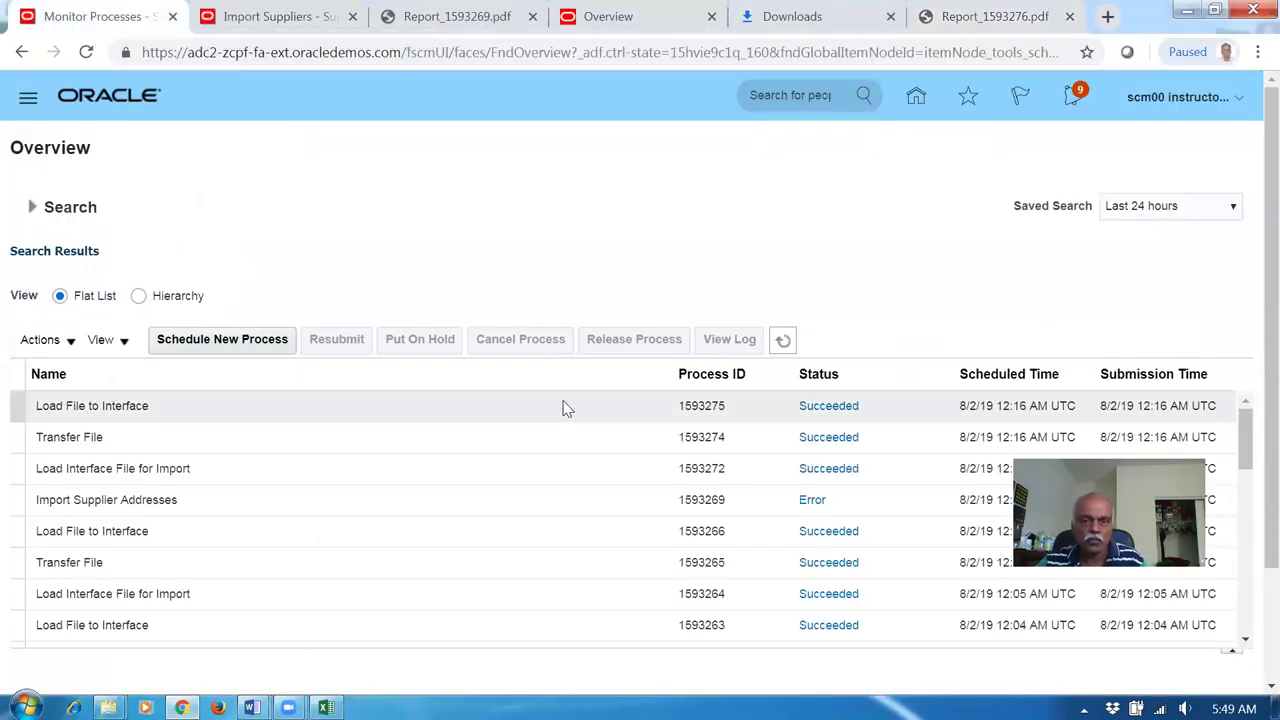
click(262, 338)
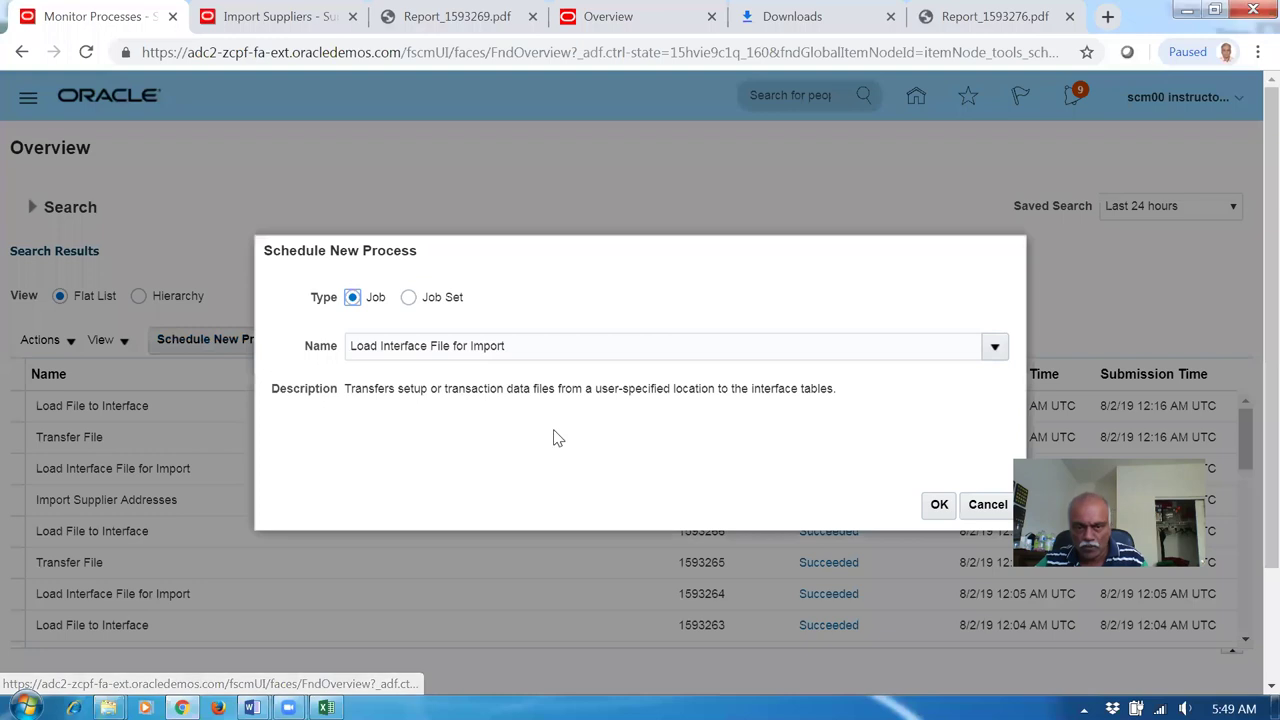
click(939, 504)
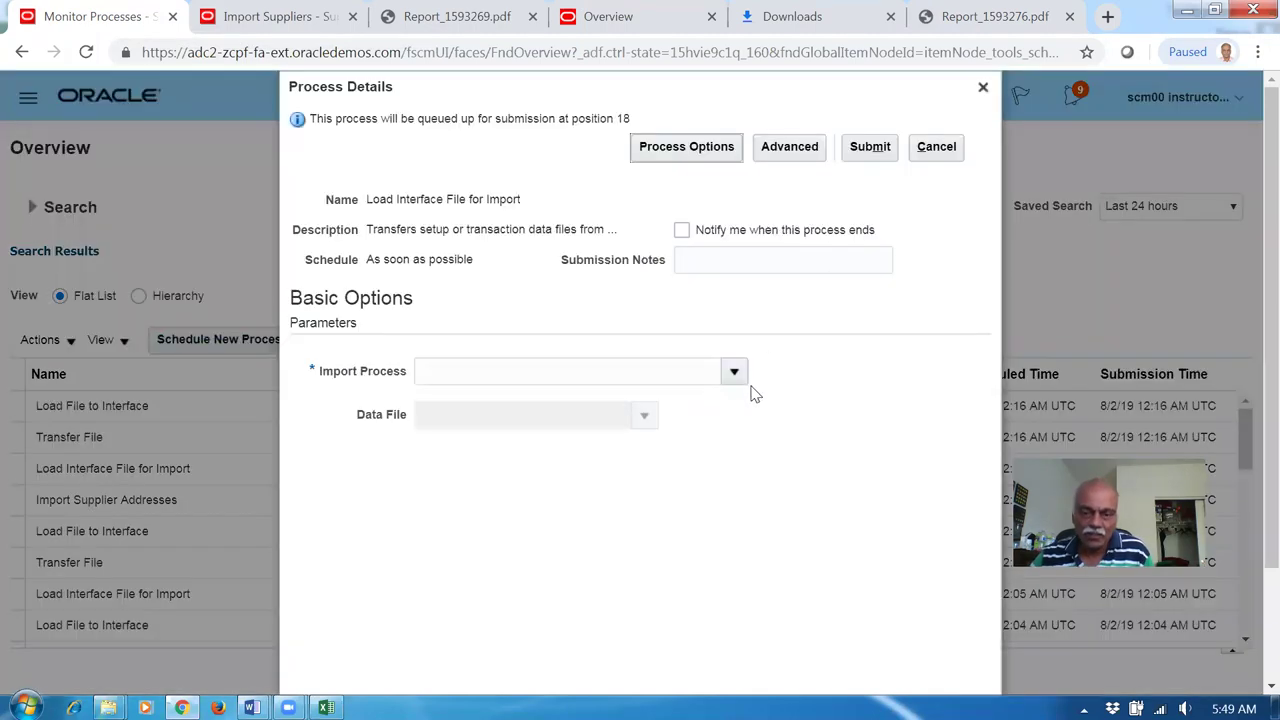
click(734, 371)
drag(908, 420, 913, 556)
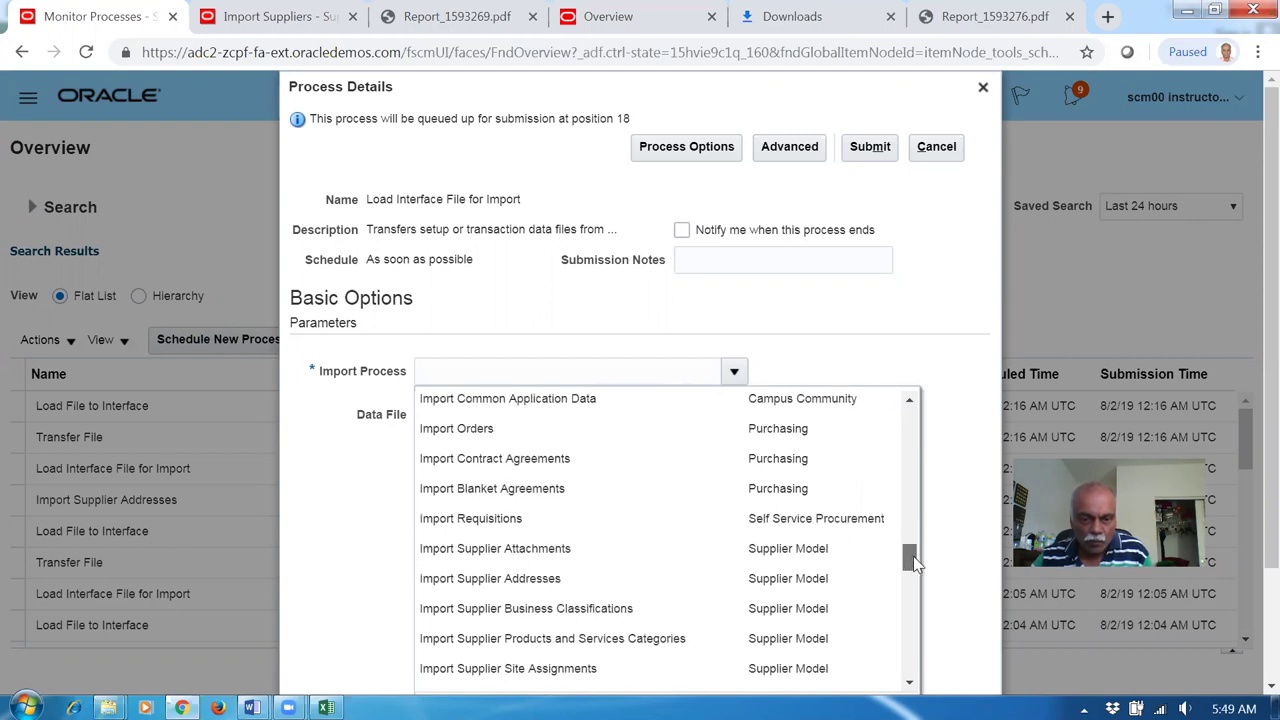
click(580, 578)
Upload a01_Addr_3.zip as the new data file
click(645, 418)
click(454, 505)
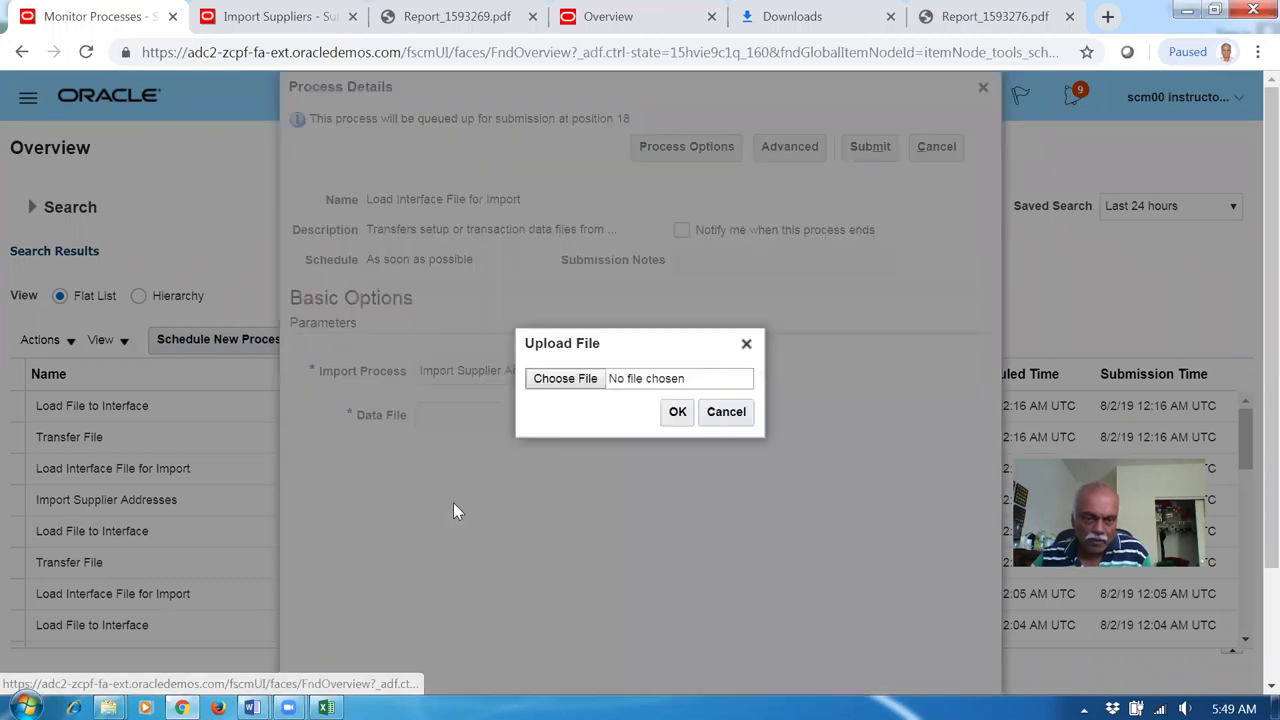
click(567, 382)
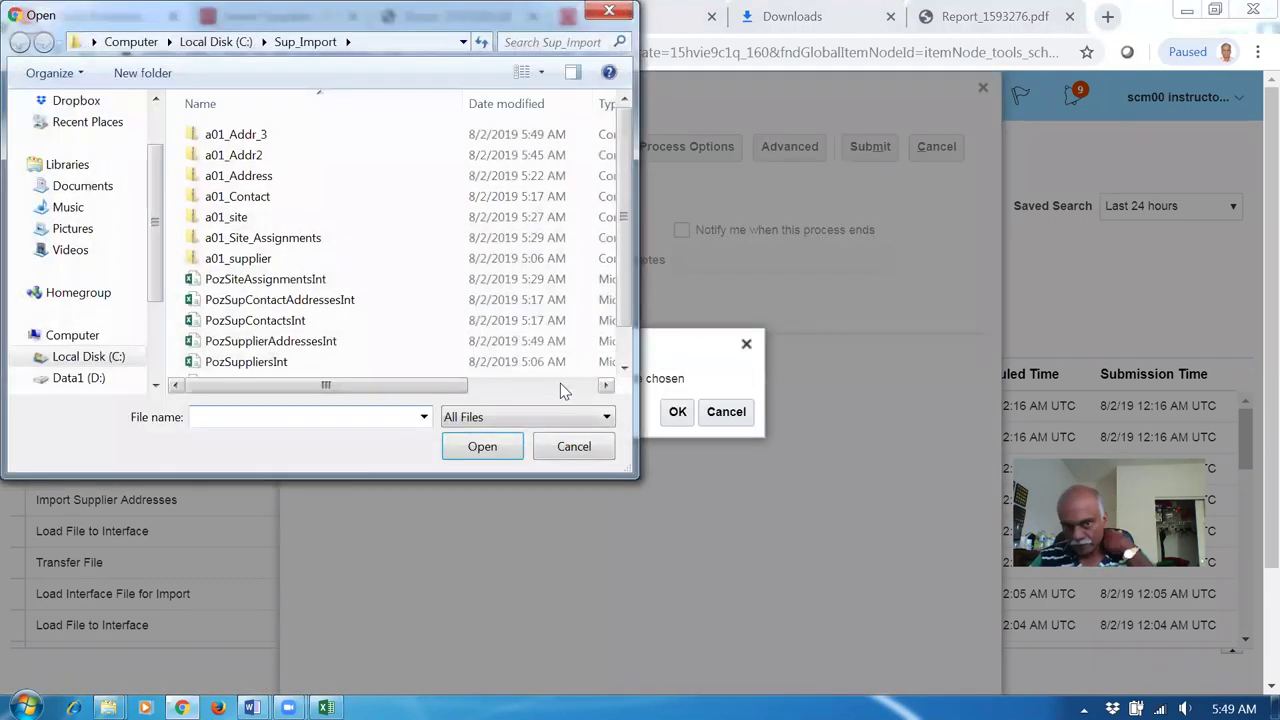
click(240, 134)
click(482, 447)
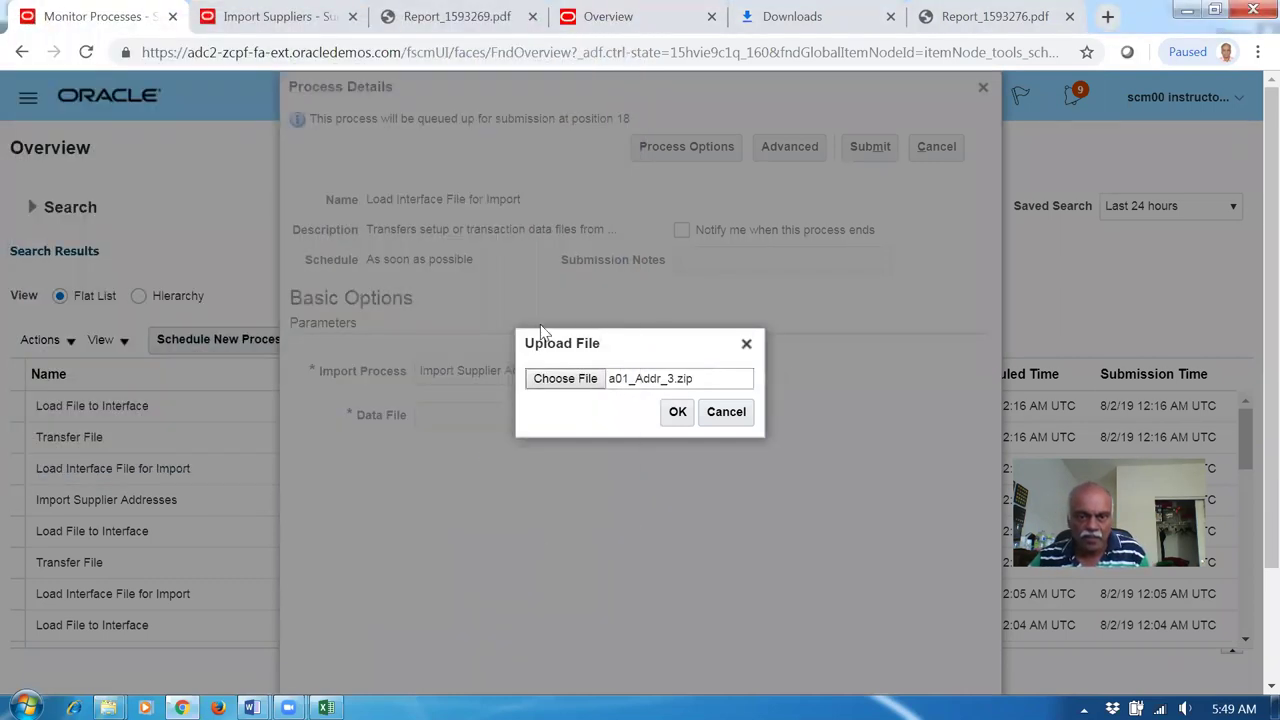
click(670, 412)
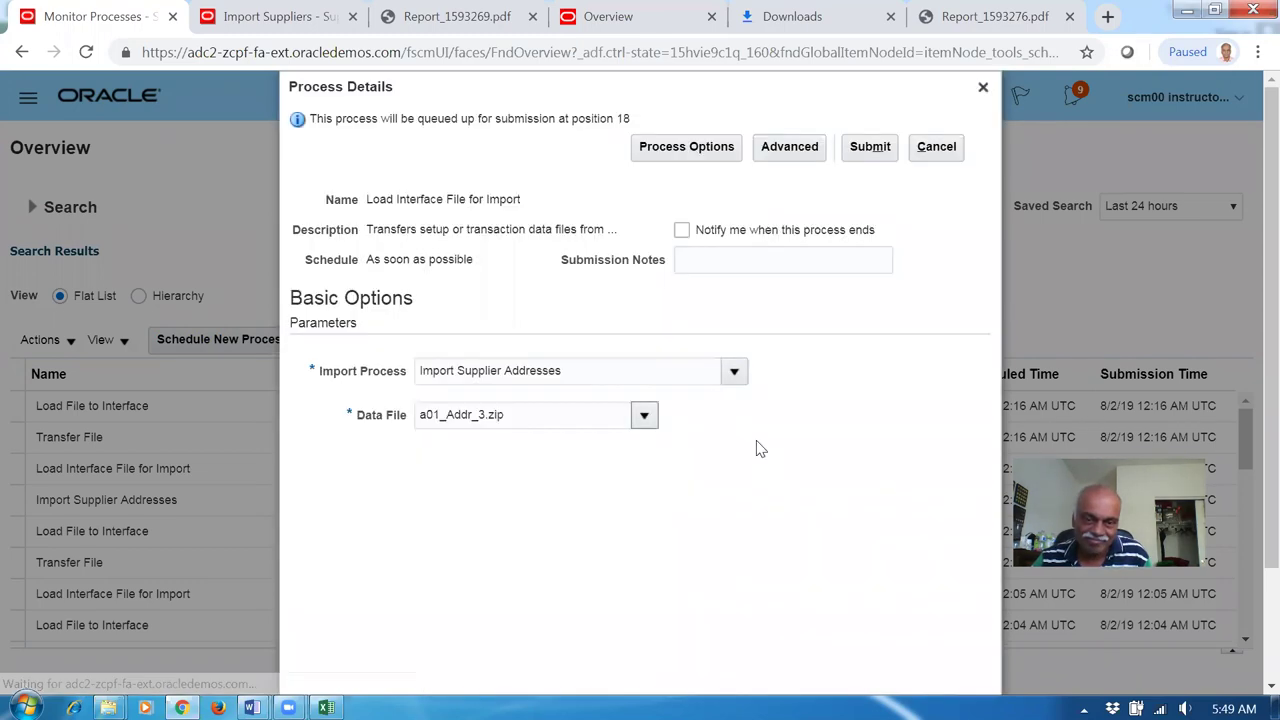
Submit the process and refresh to see process 1593277 waiting
click(869, 146)
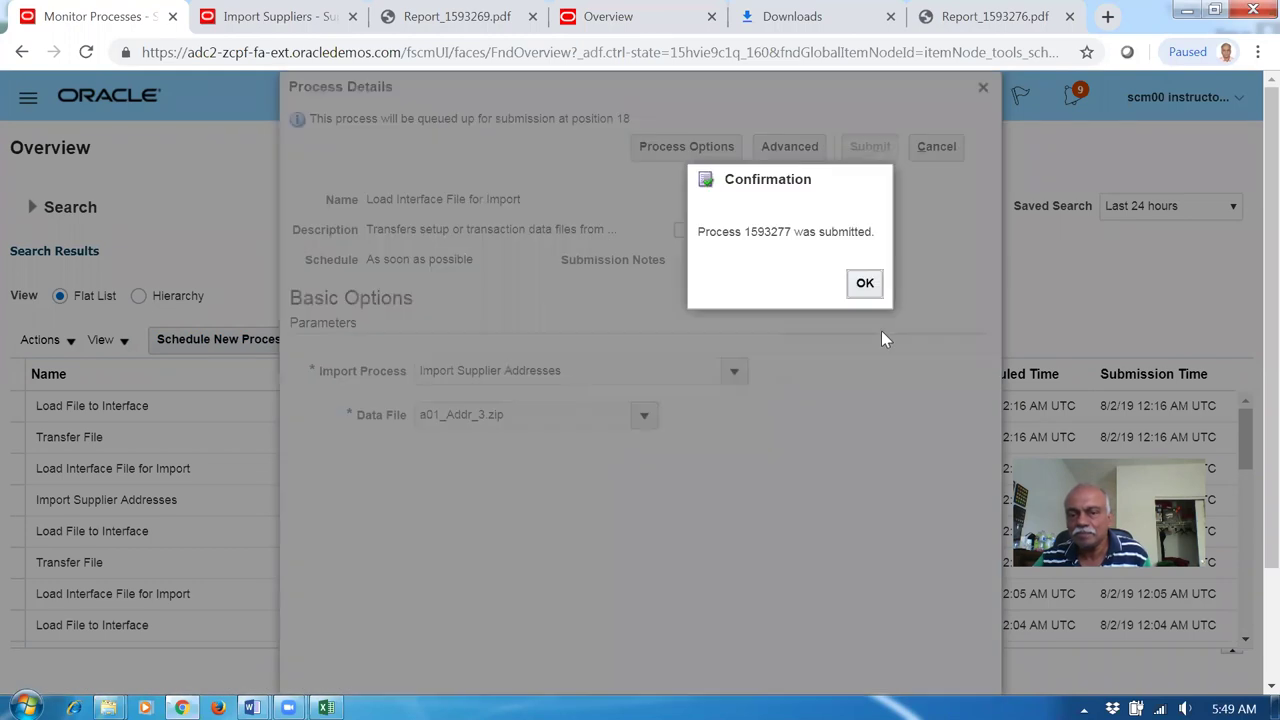
click(876, 292)
click(783, 340)
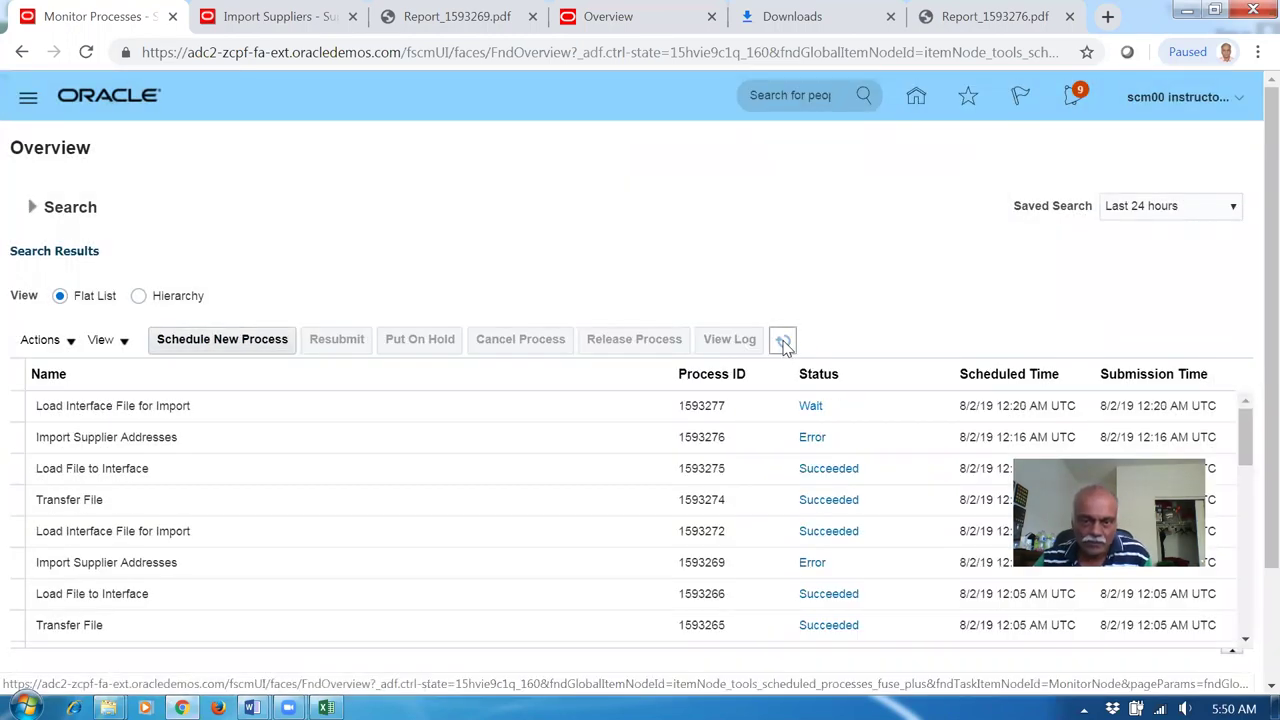
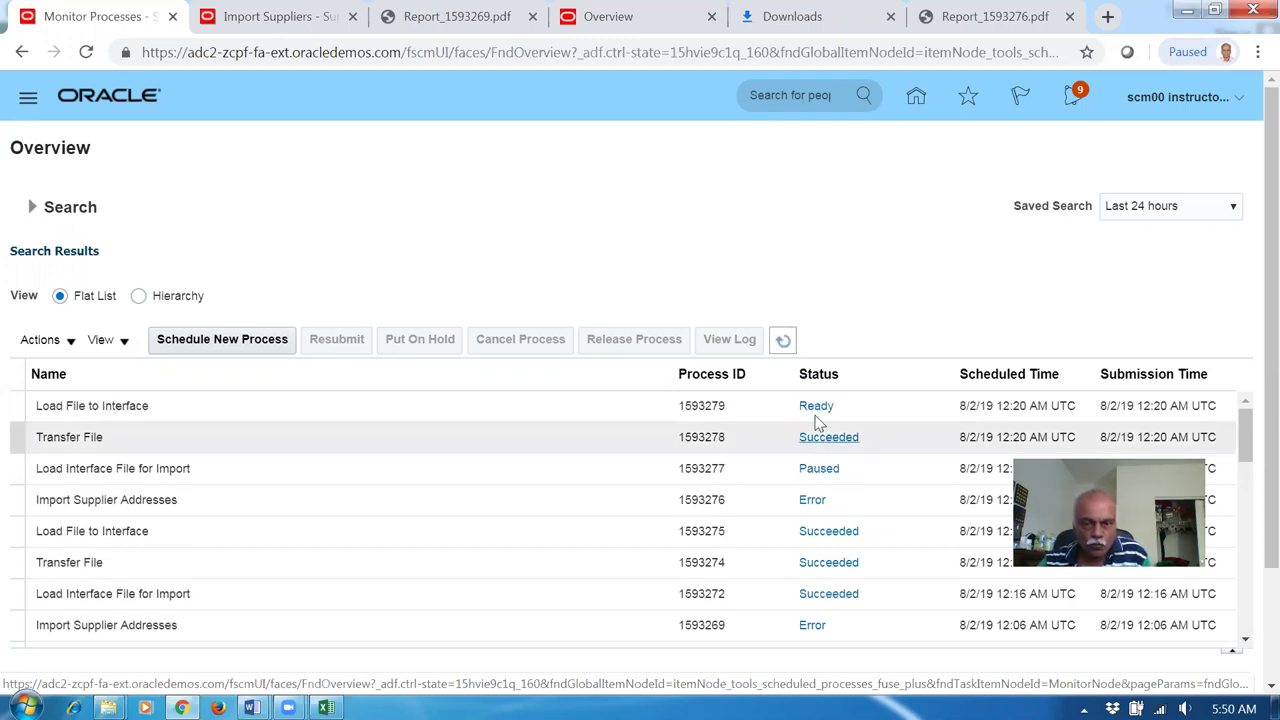
Refresh the process statuses, then submit the Import Supplier Addresses process from Import Suppliers
click(786, 343)
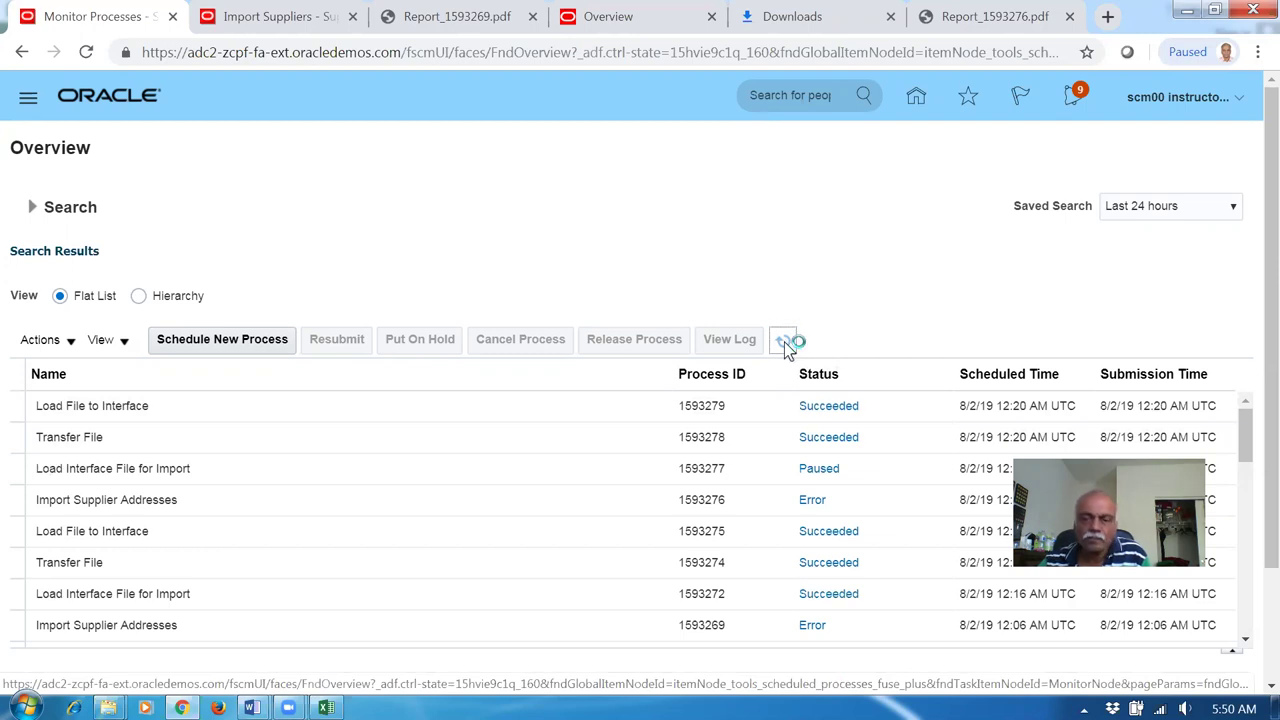
click(785, 341)
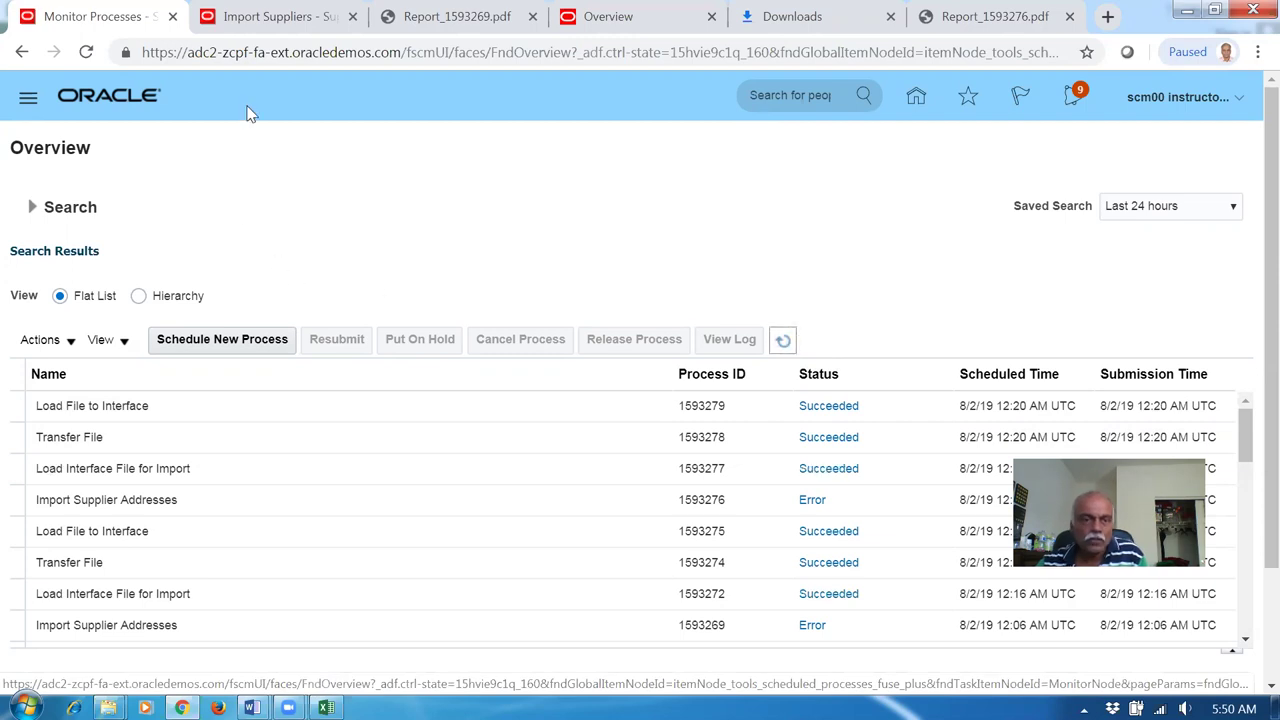
click(250, 18)
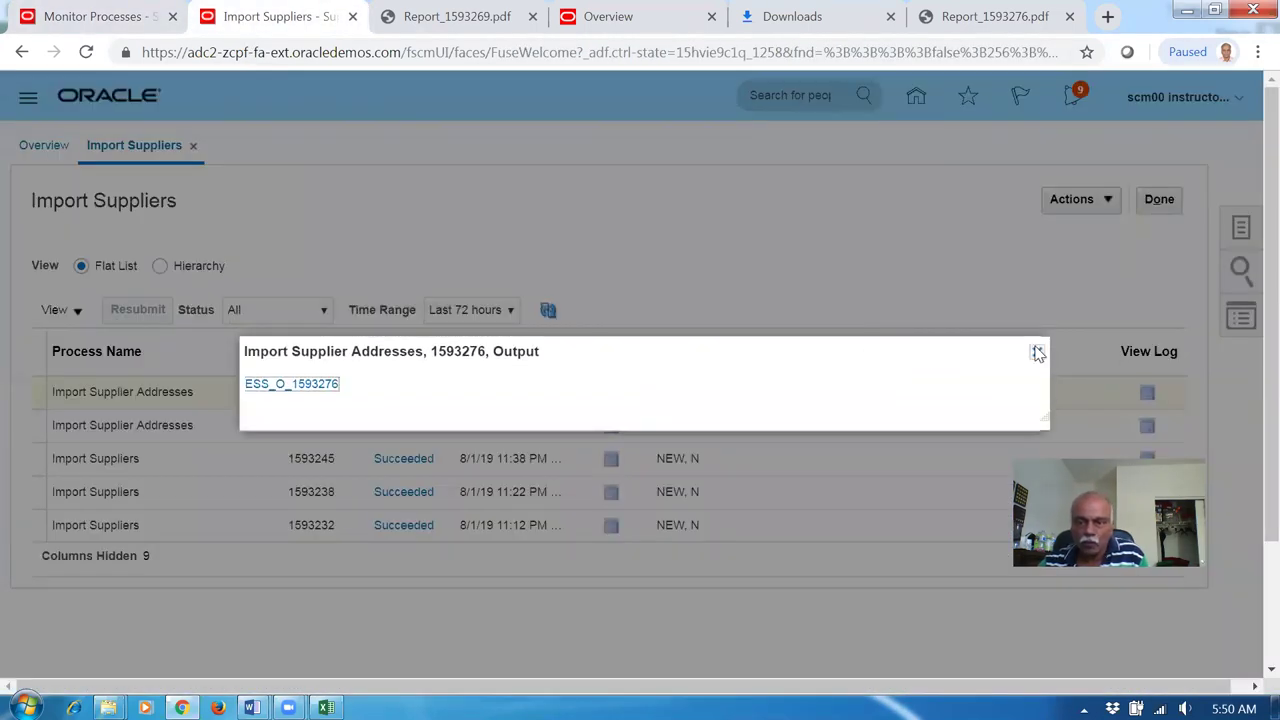
click(1037, 352)
click(1062, 201)
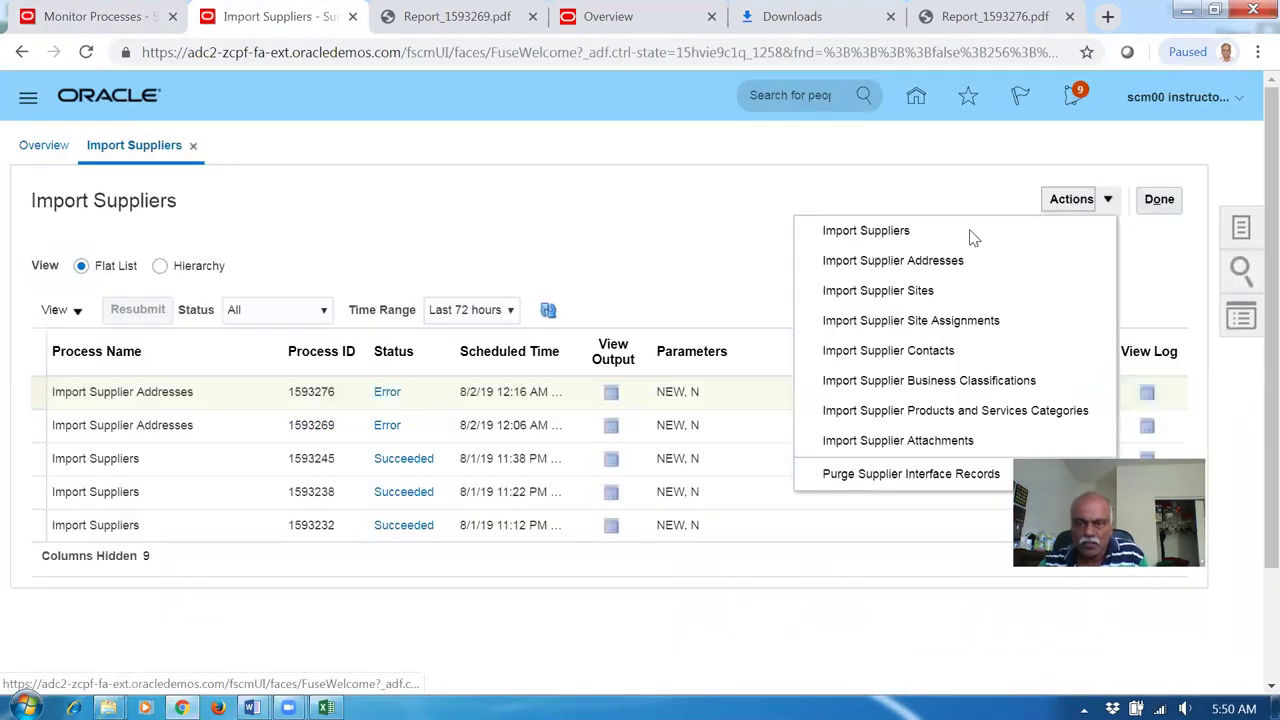
click(931, 265)
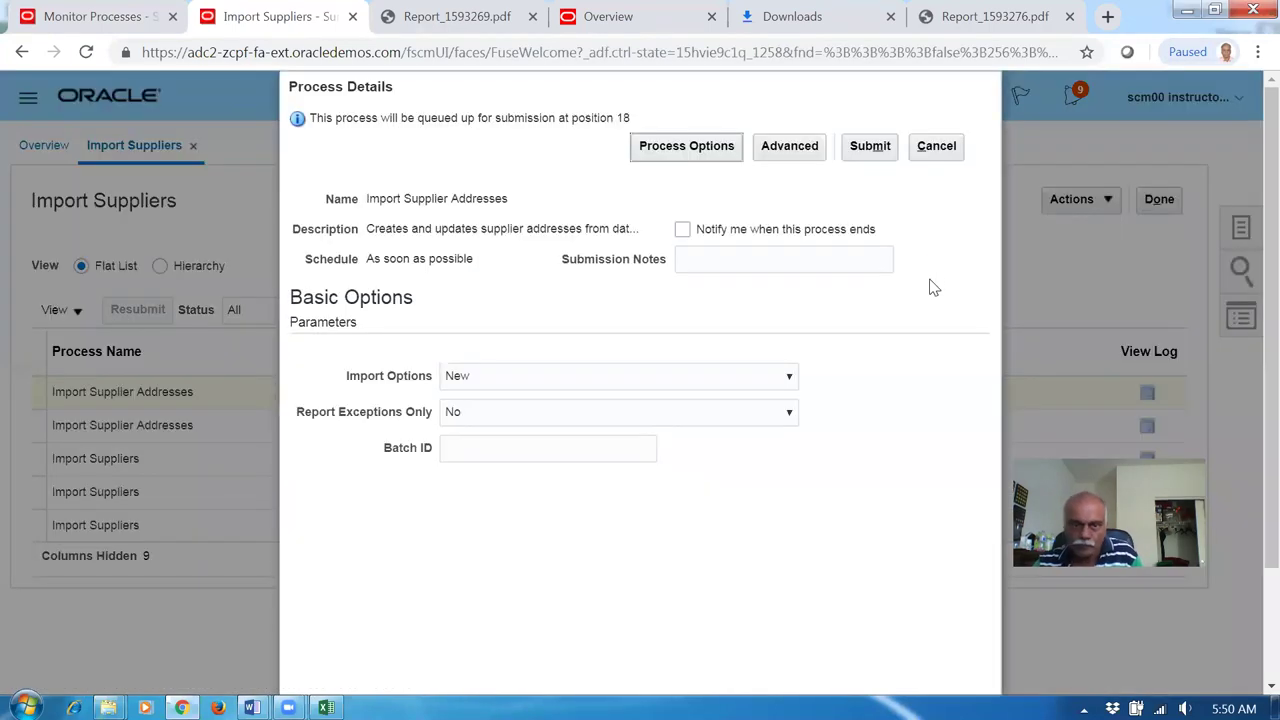
click(888, 148)
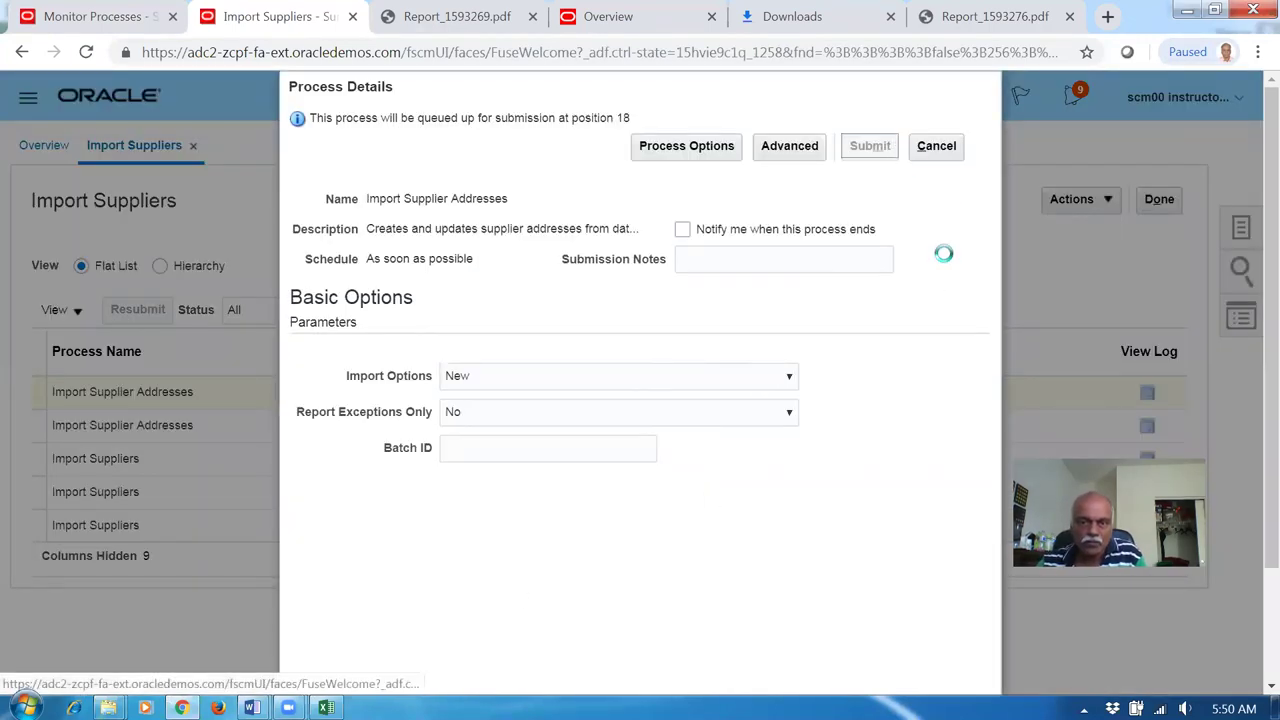
click(865, 288)
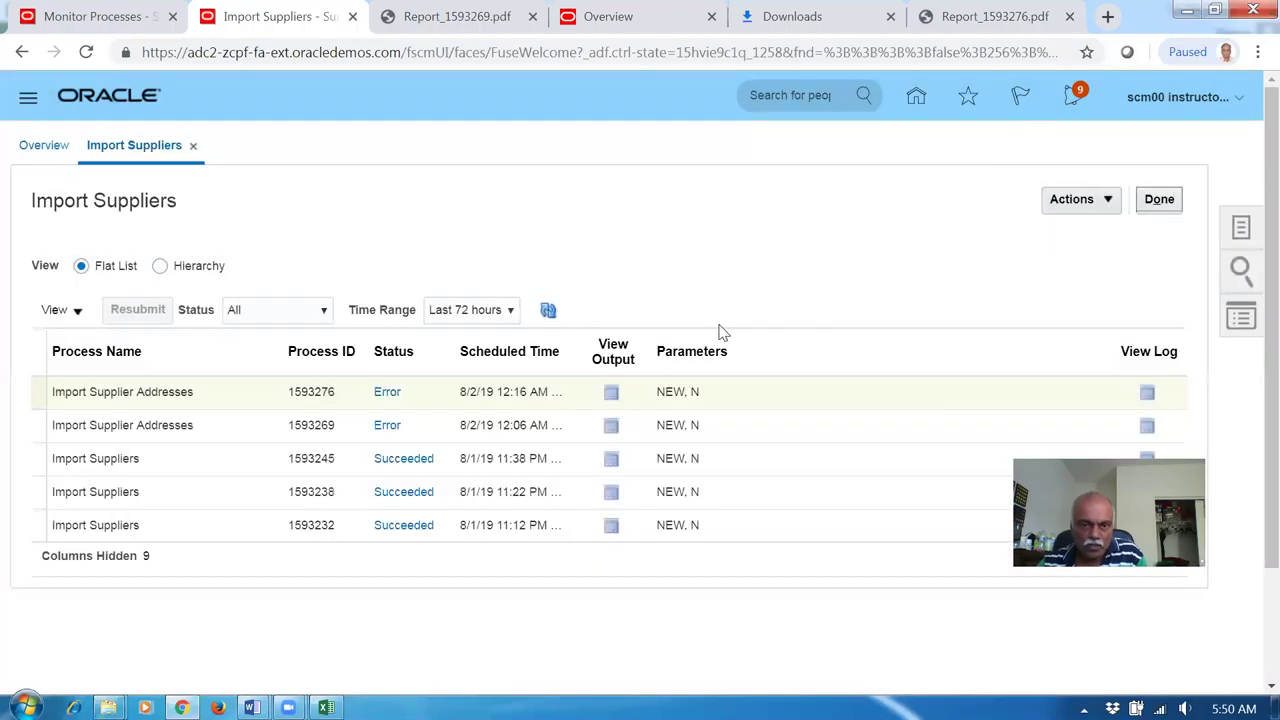
Refresh until process 1593280 shows Succeeded and view its output
click(550, 312)
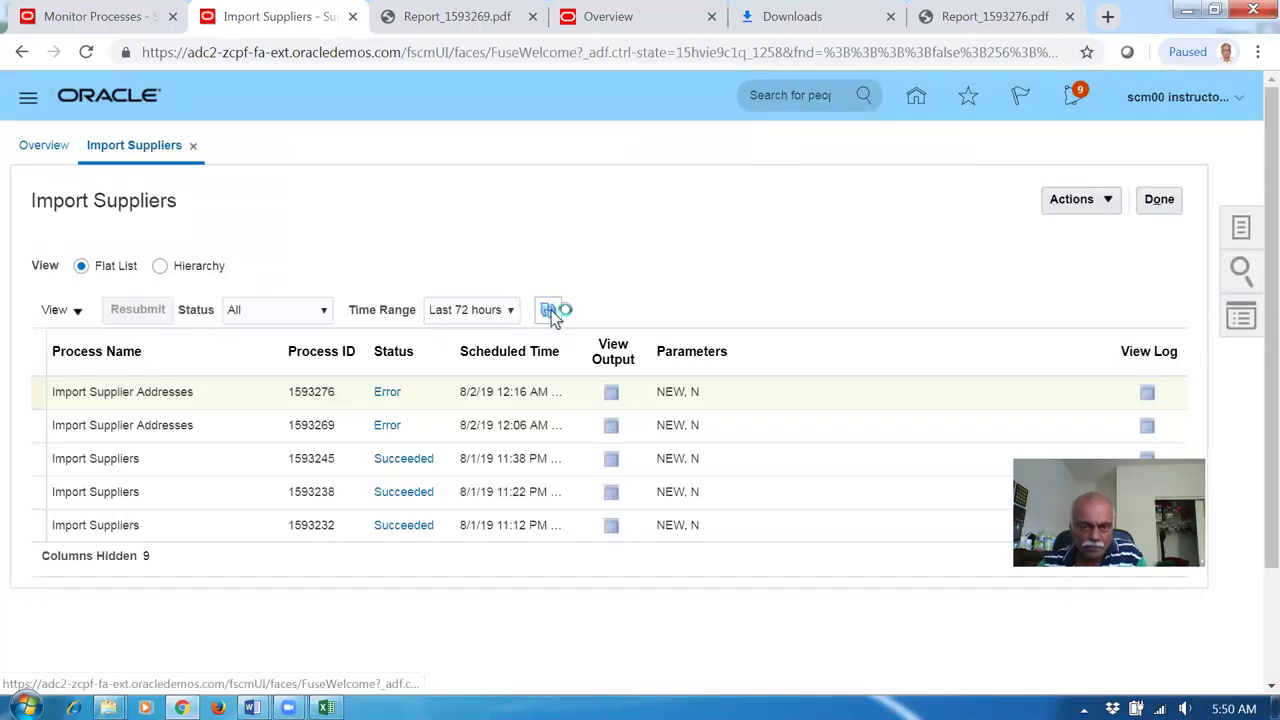
click(550, 311)
click(550, 311)
click(550, 311)
click(550, 313)
click(550, 311)
click(550, 311)
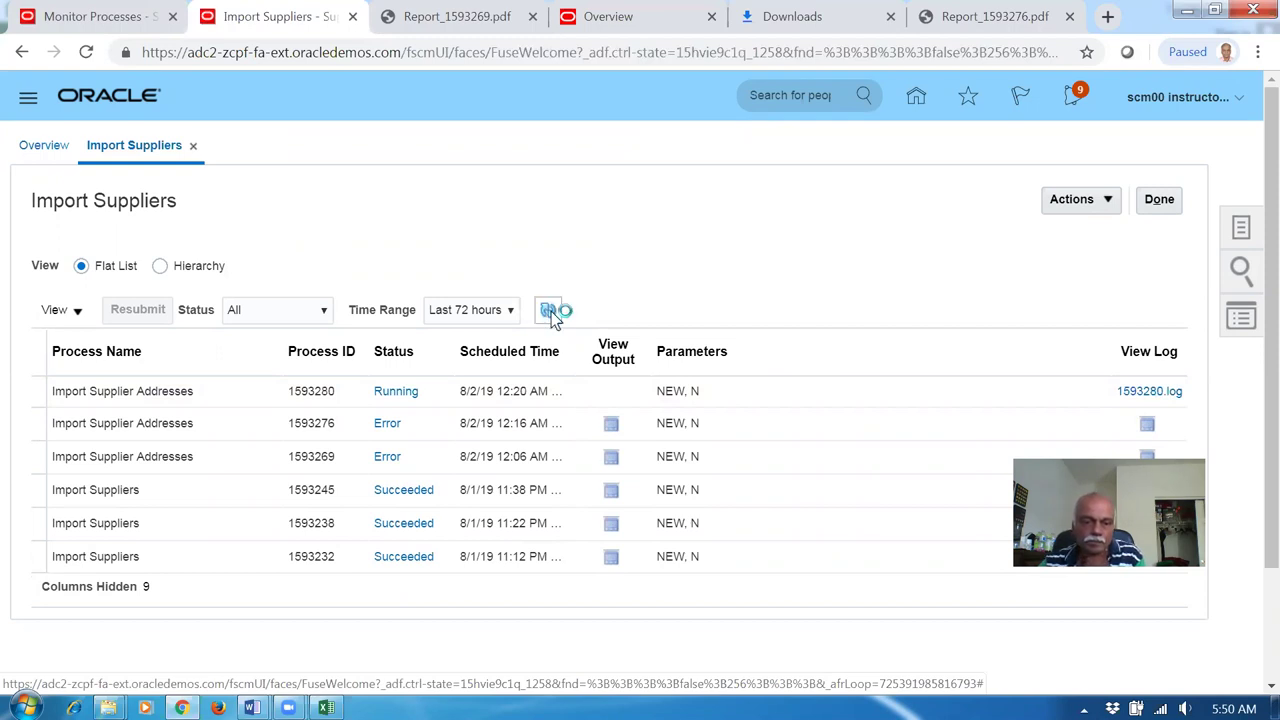
click(552, 312)
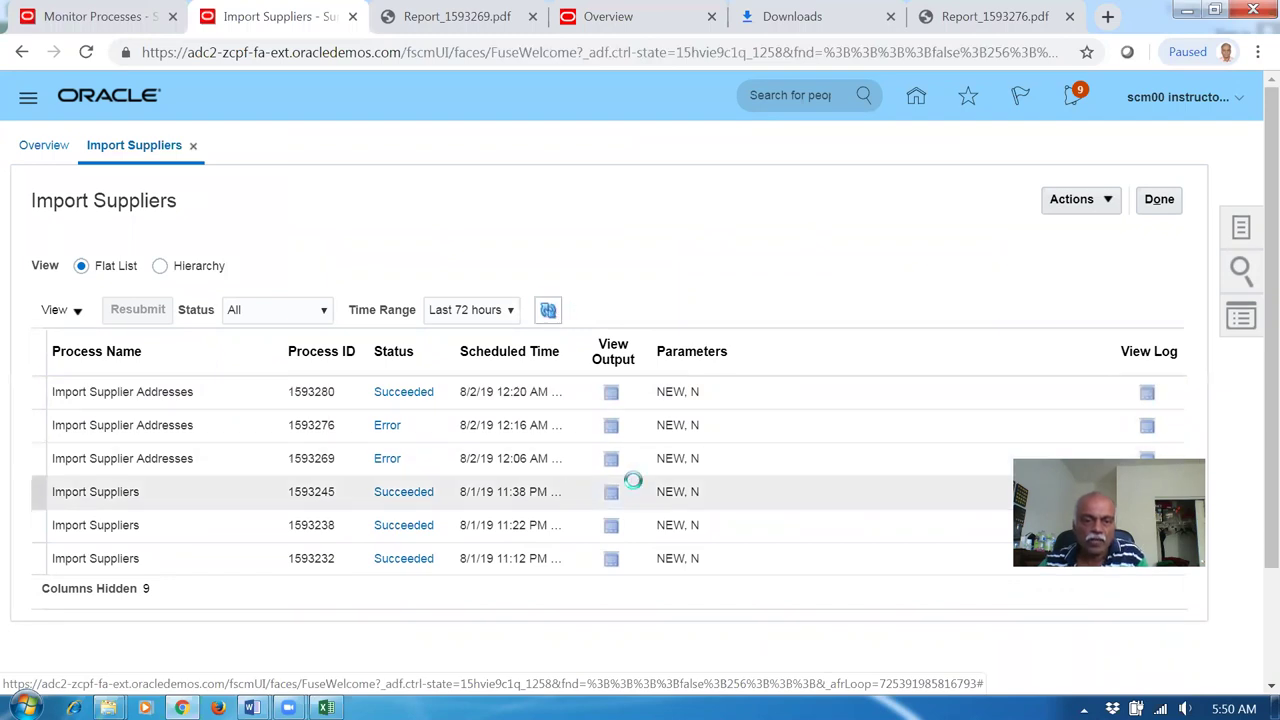
click(613, 395)
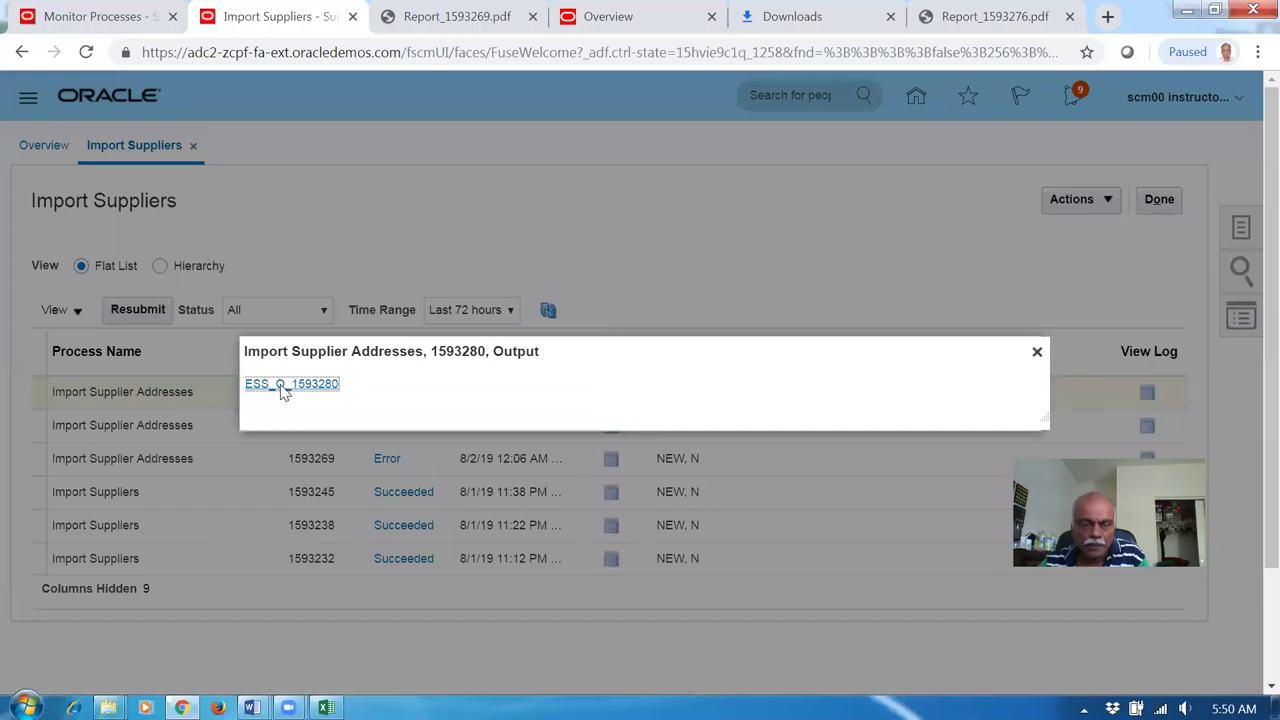
Save the ESS_O_1593280 output as a PDF and review the one-address import report
click(280, 387)
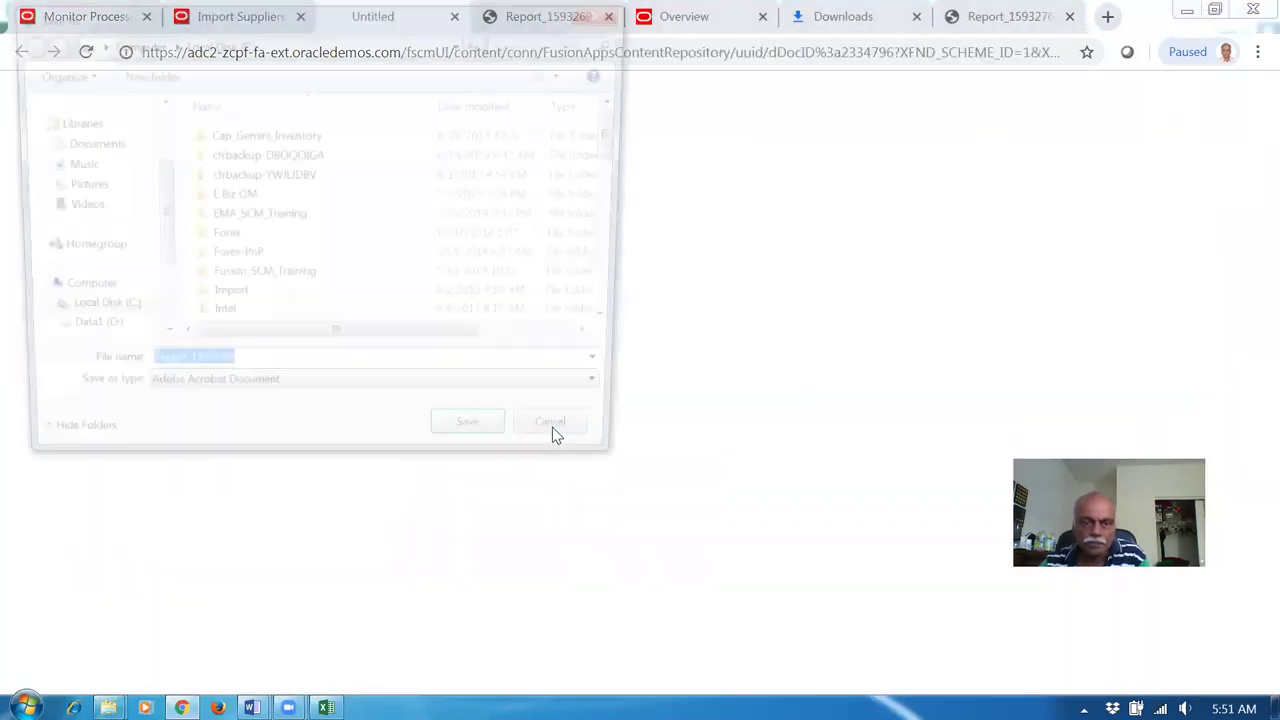
click(518, 446)
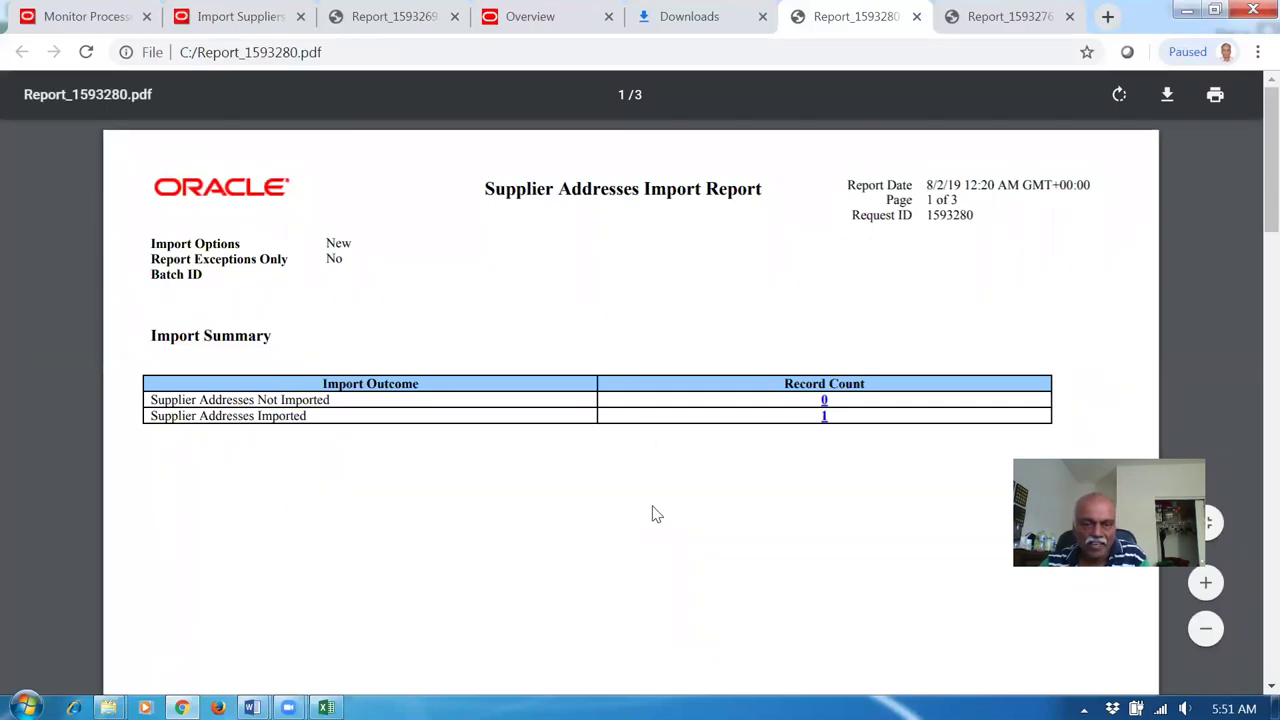
scroll(656, 514, down, 10)
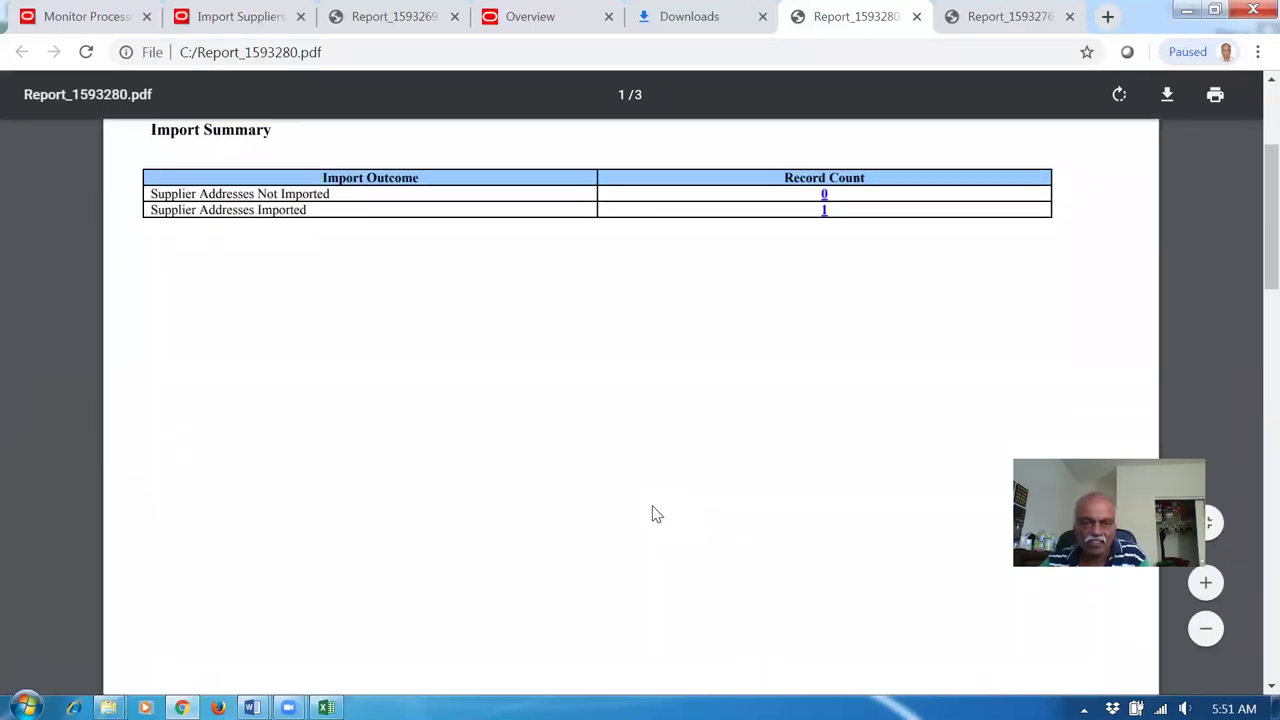
scroll(656, 514, down, 1)
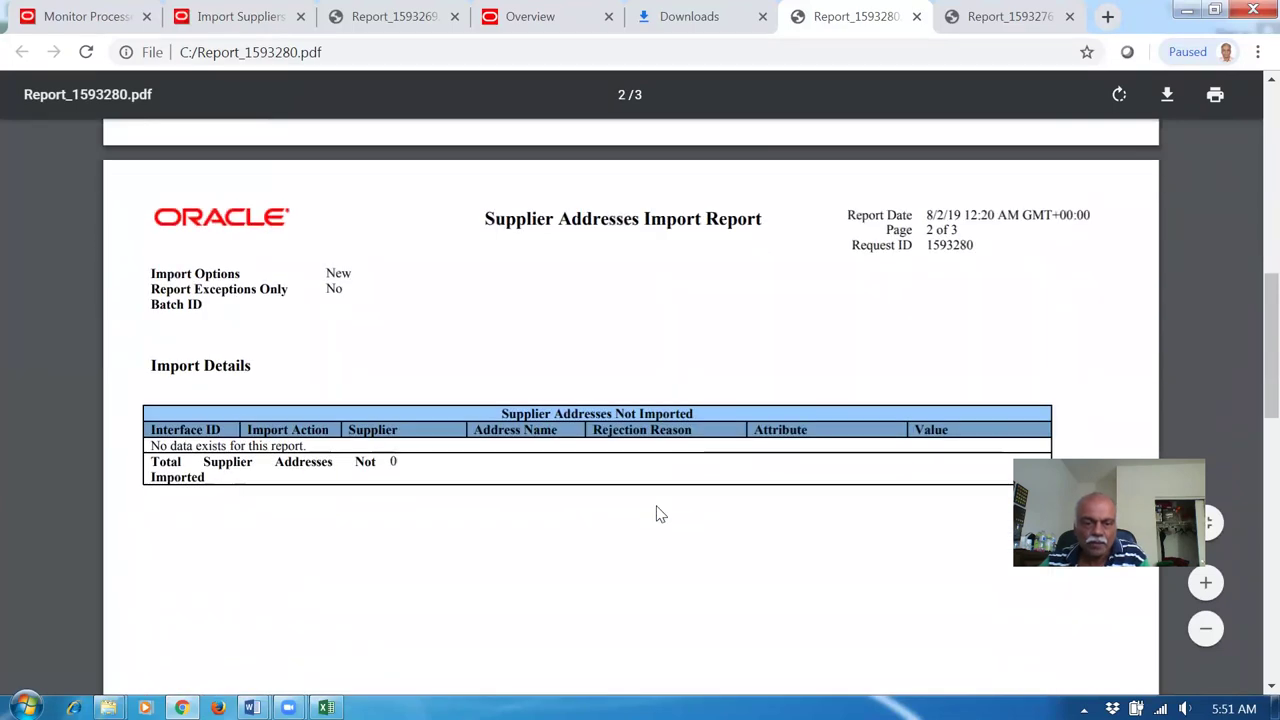
scroll(656, 514, down, 2)
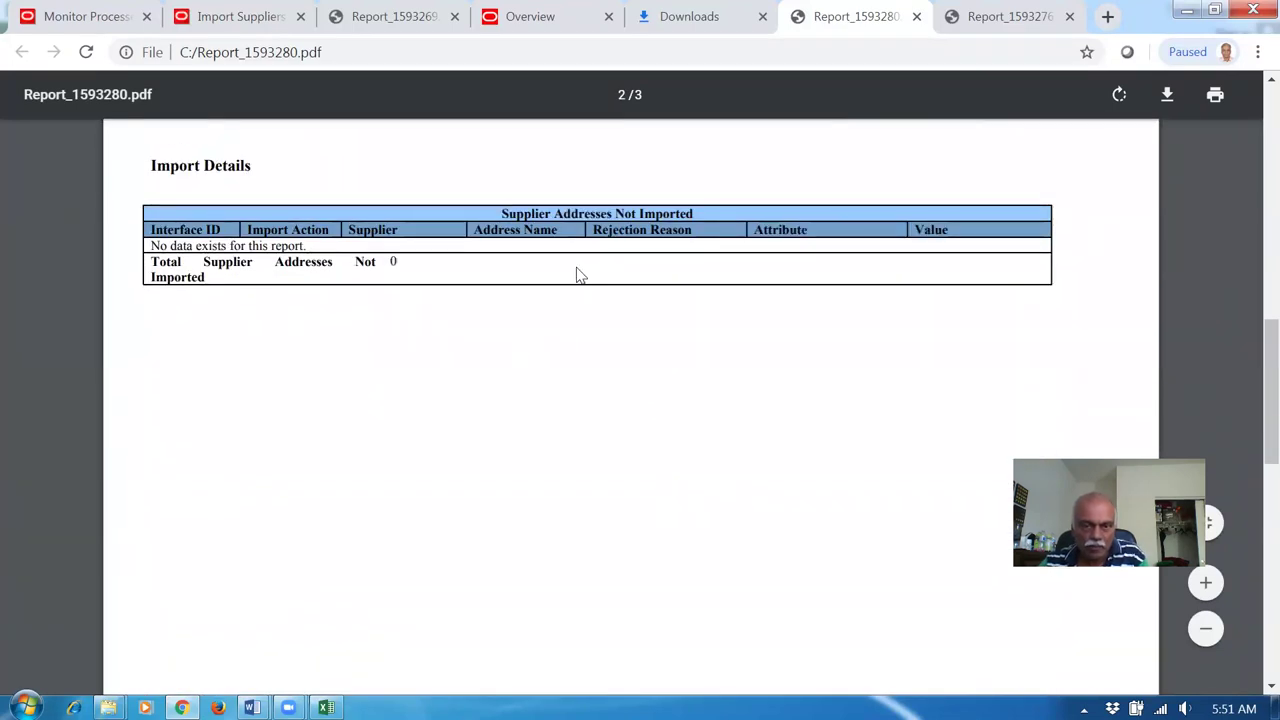
scroll(532, 361, down, 3)
scroll(532, 361, down, 5)
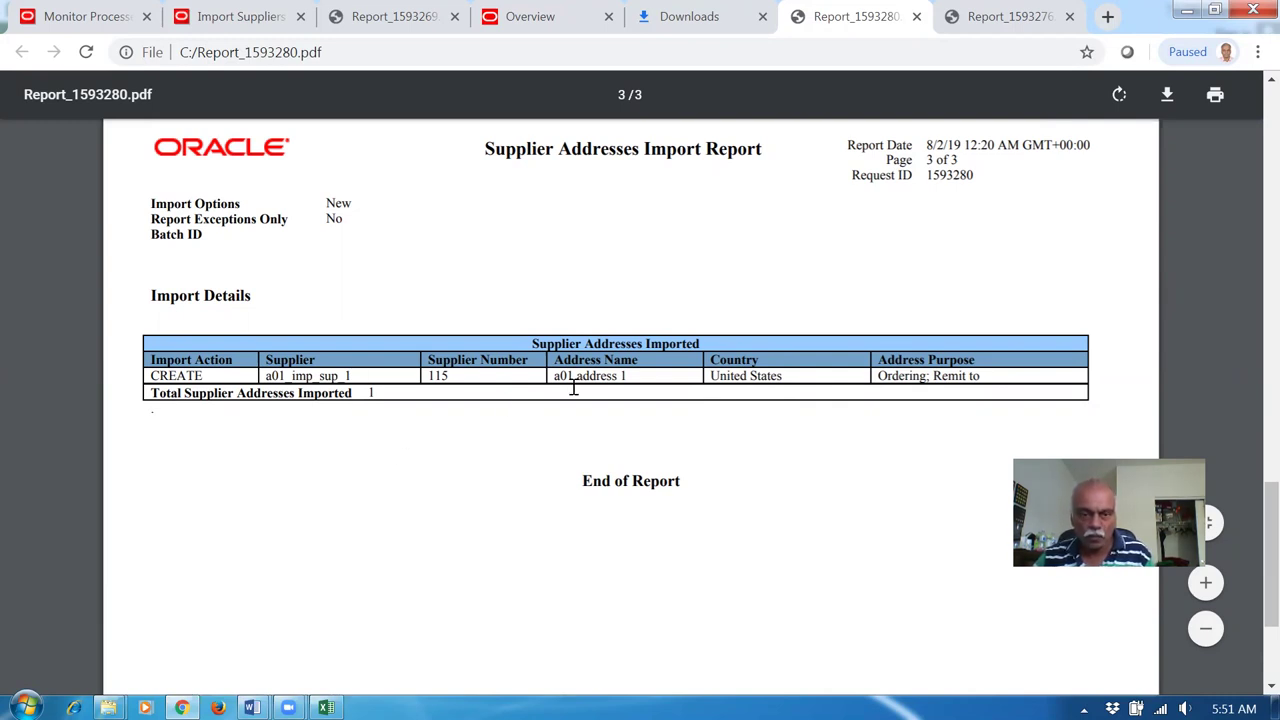
Close the 1593280 and 1593276 report tabs and the Downloads tab
click(916, 17)
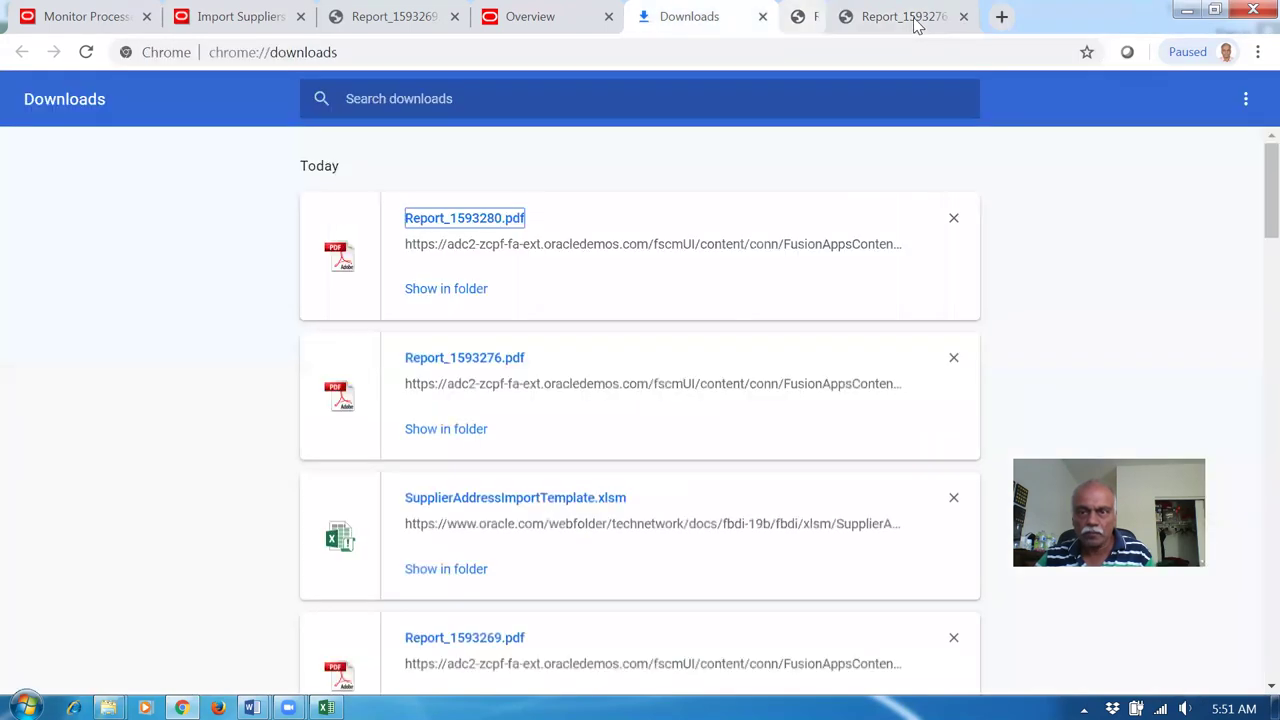
click(916, 17)
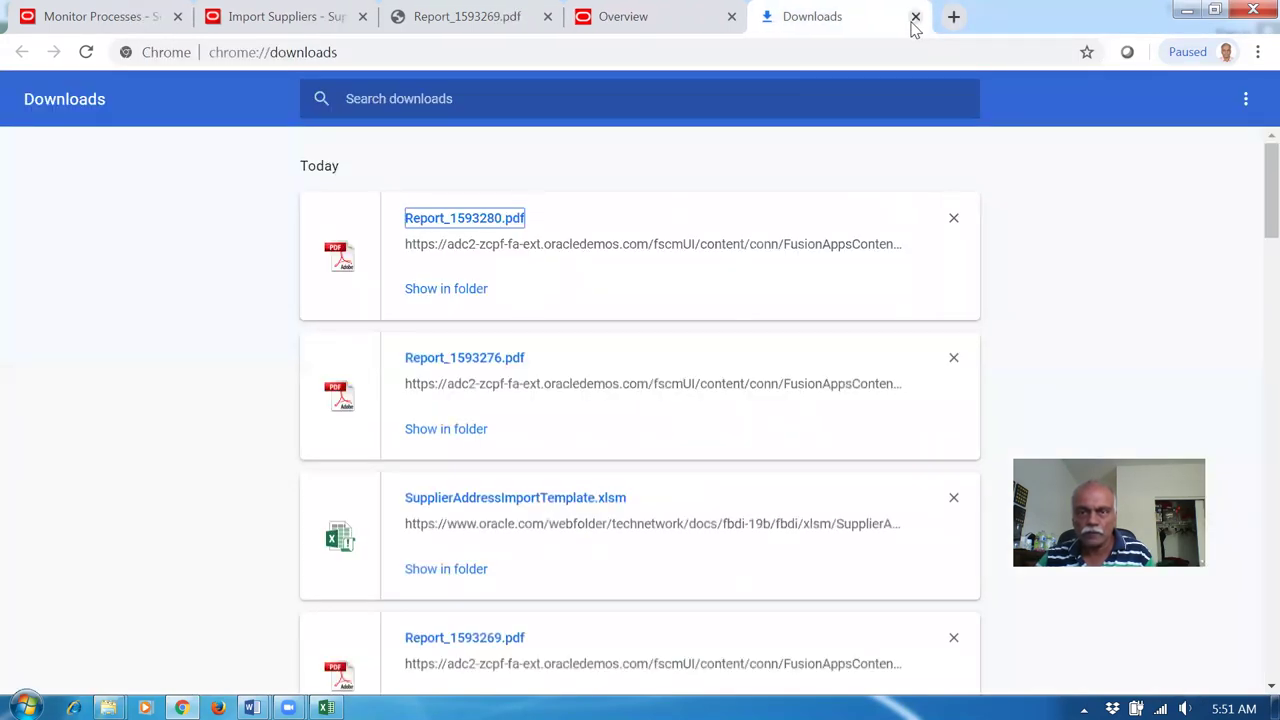
click(916, 17)
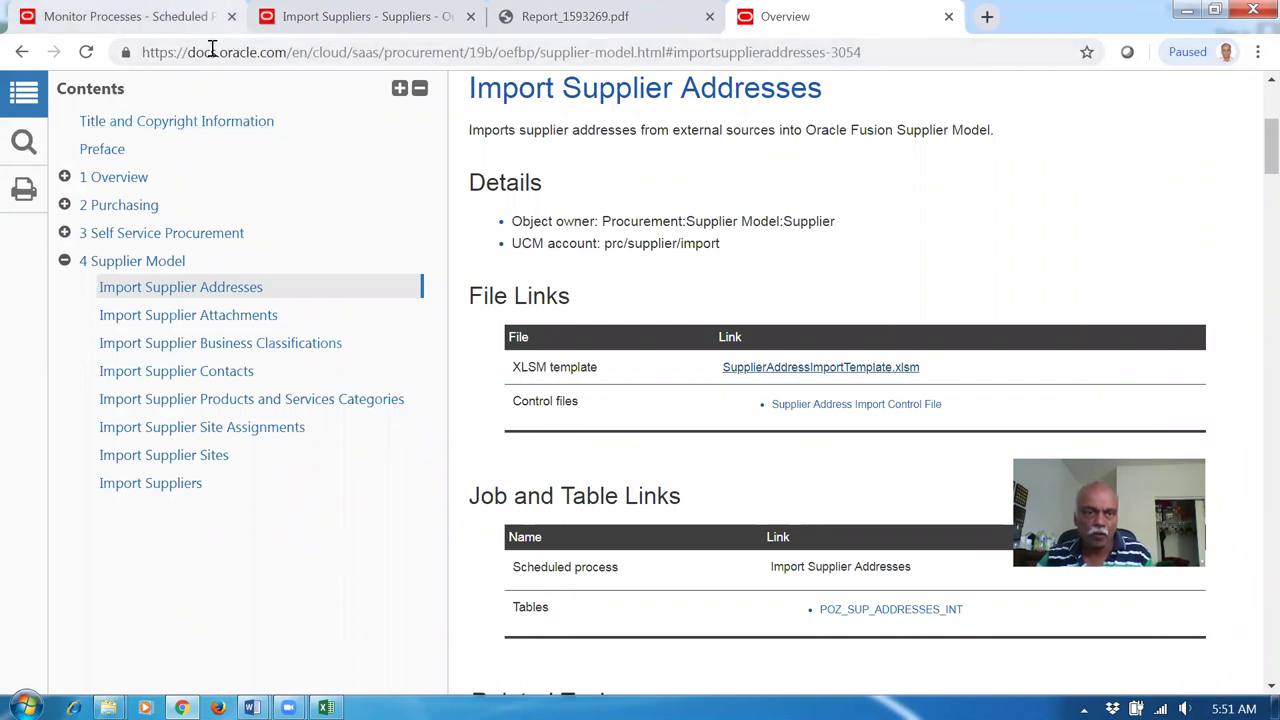
Back on Import Suppliers, submit the Import Supplier Sites process
key(ctrl+2)
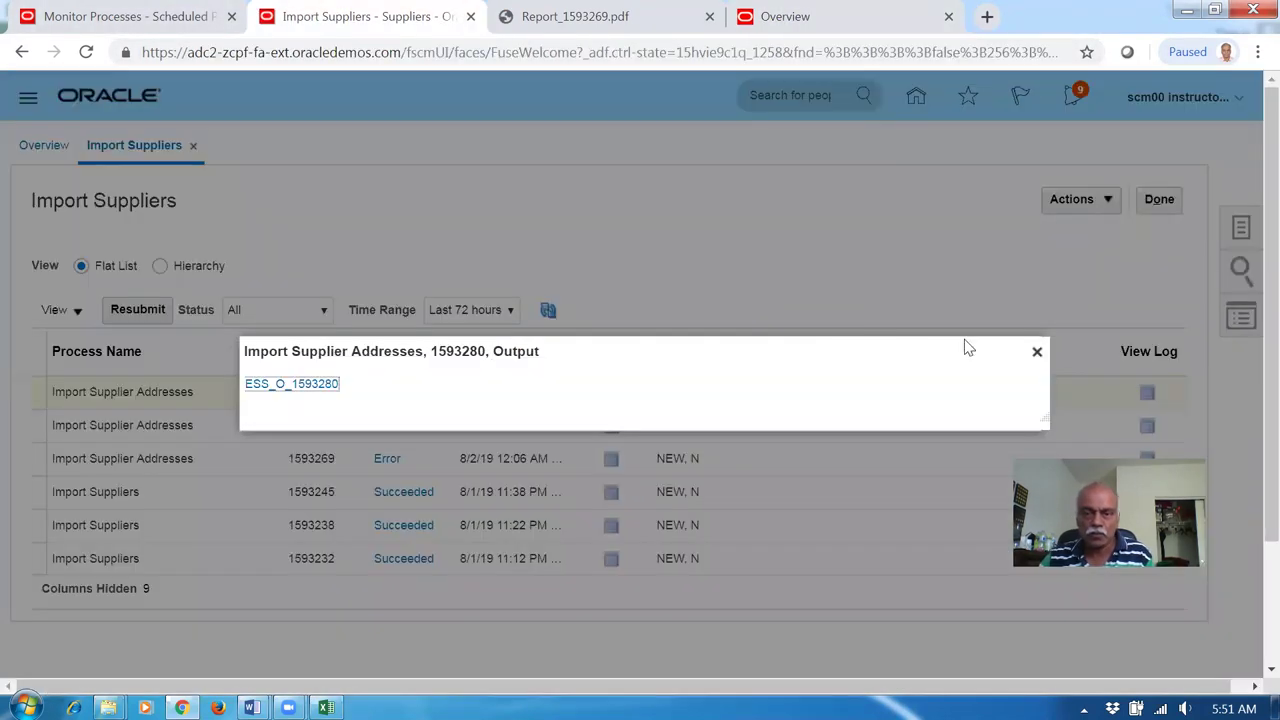
click(1037, 349)
click(1078, 200)
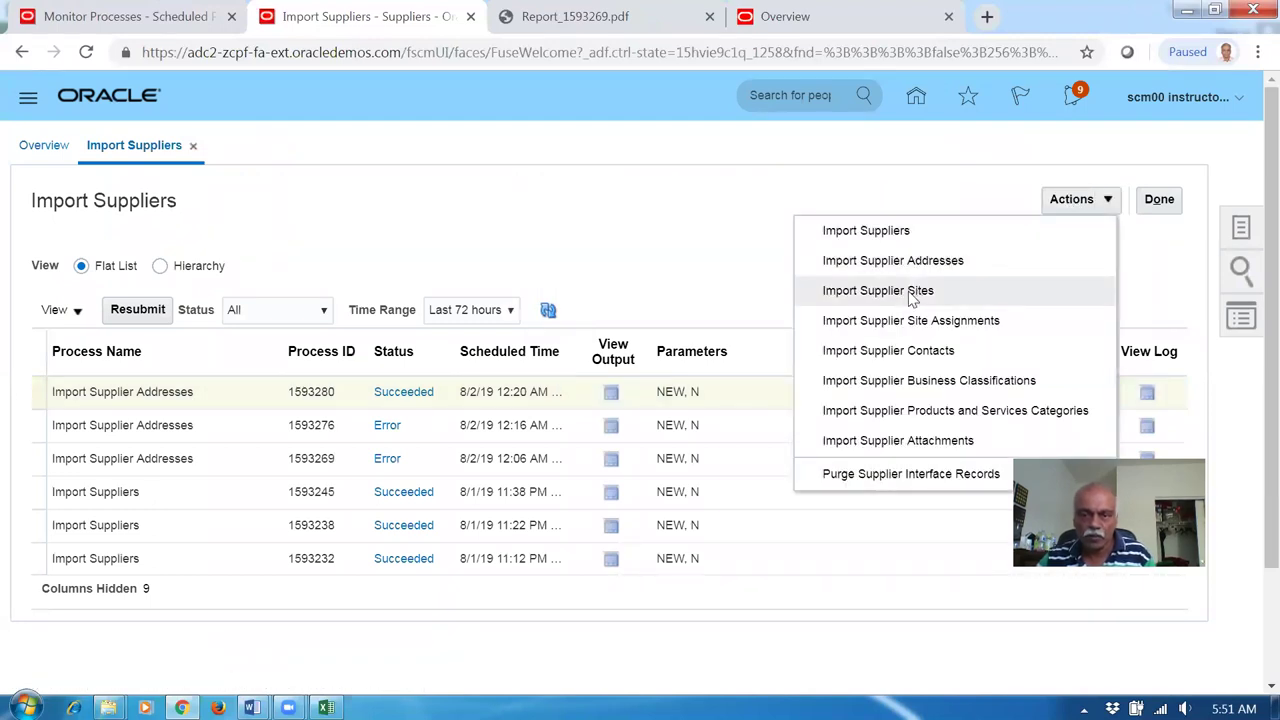
click(878, 291)
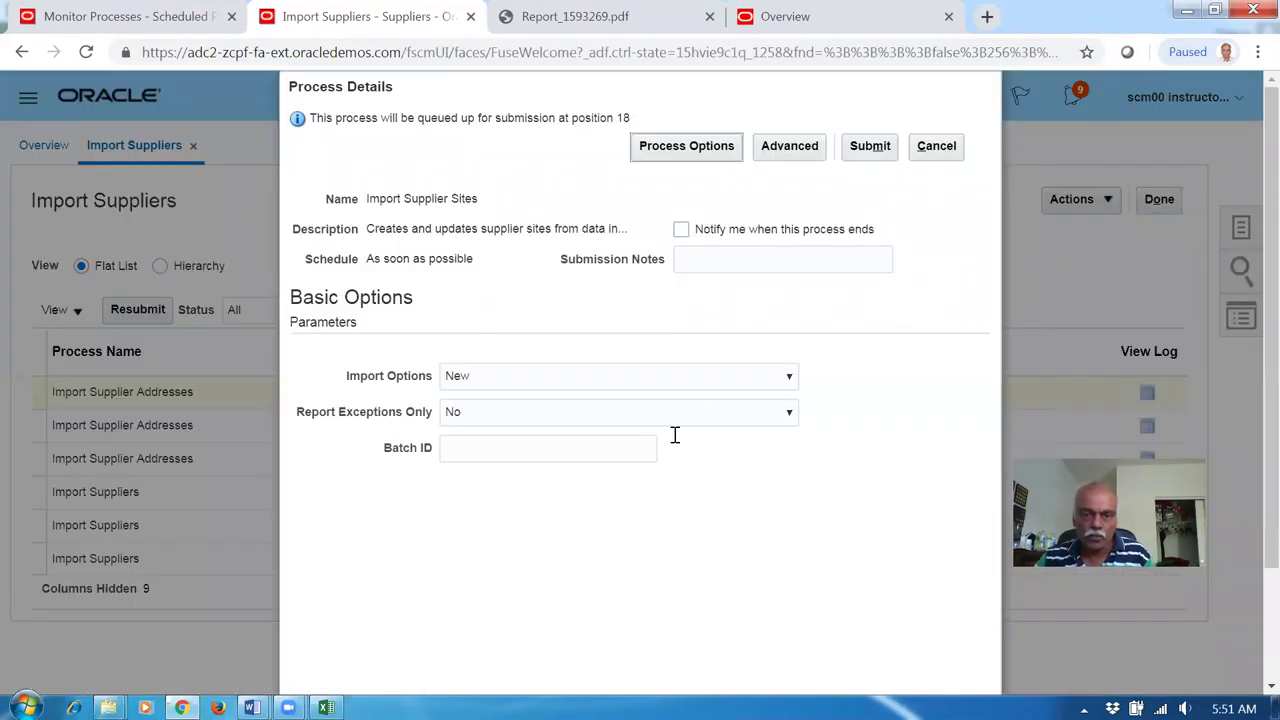
click(866, 148)
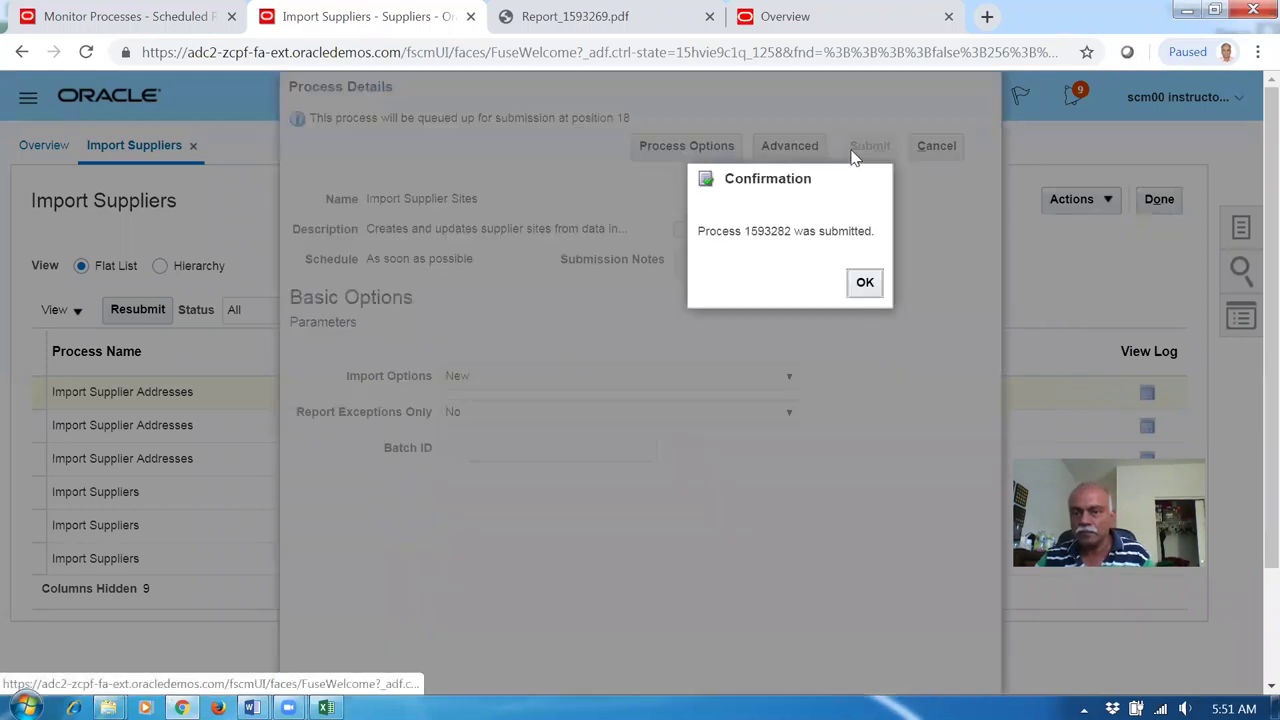
click(864, 285)
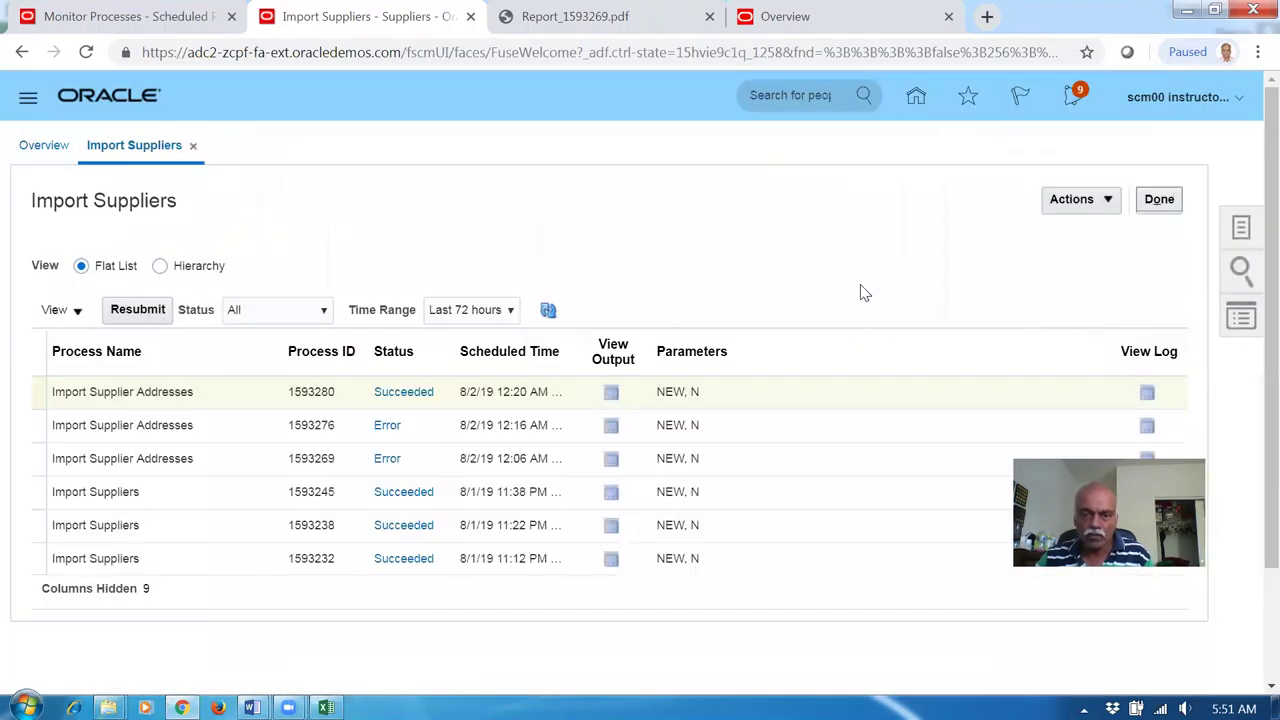
Refresh the process list until Import Supplier Sites process 1593282 moves from Running to Succeeded
click(549, 311)
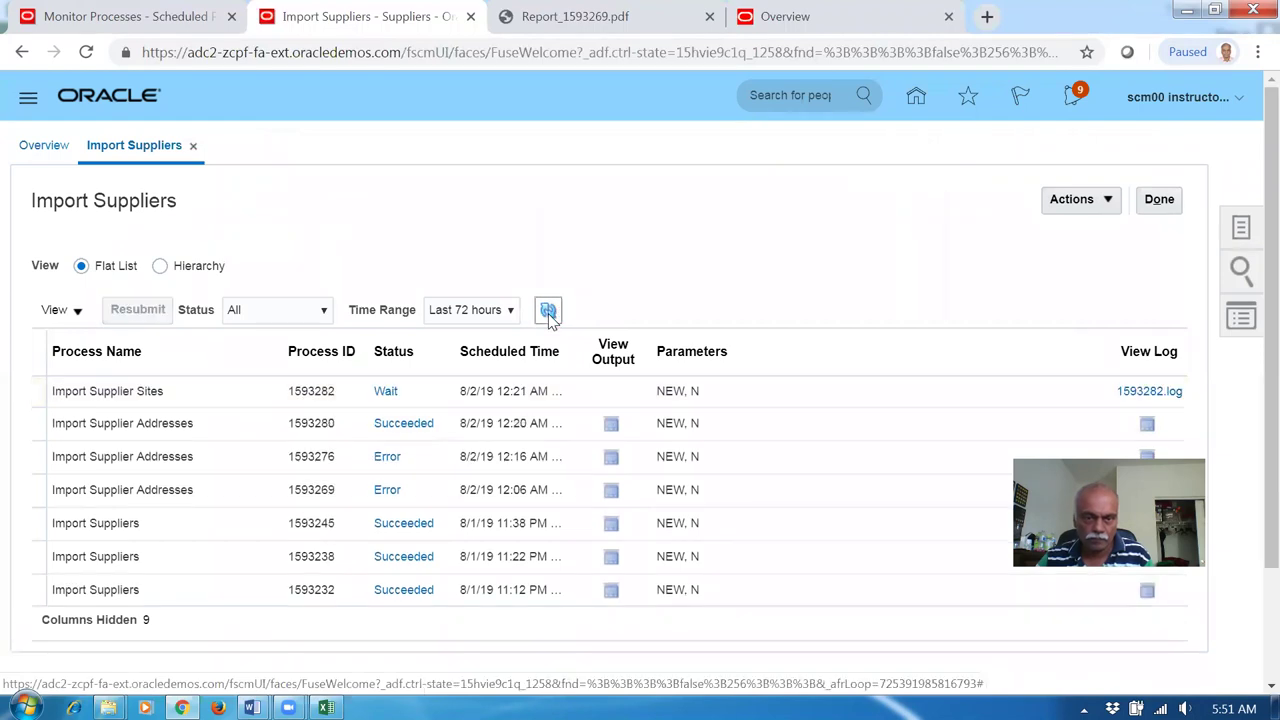
click(548, 311)
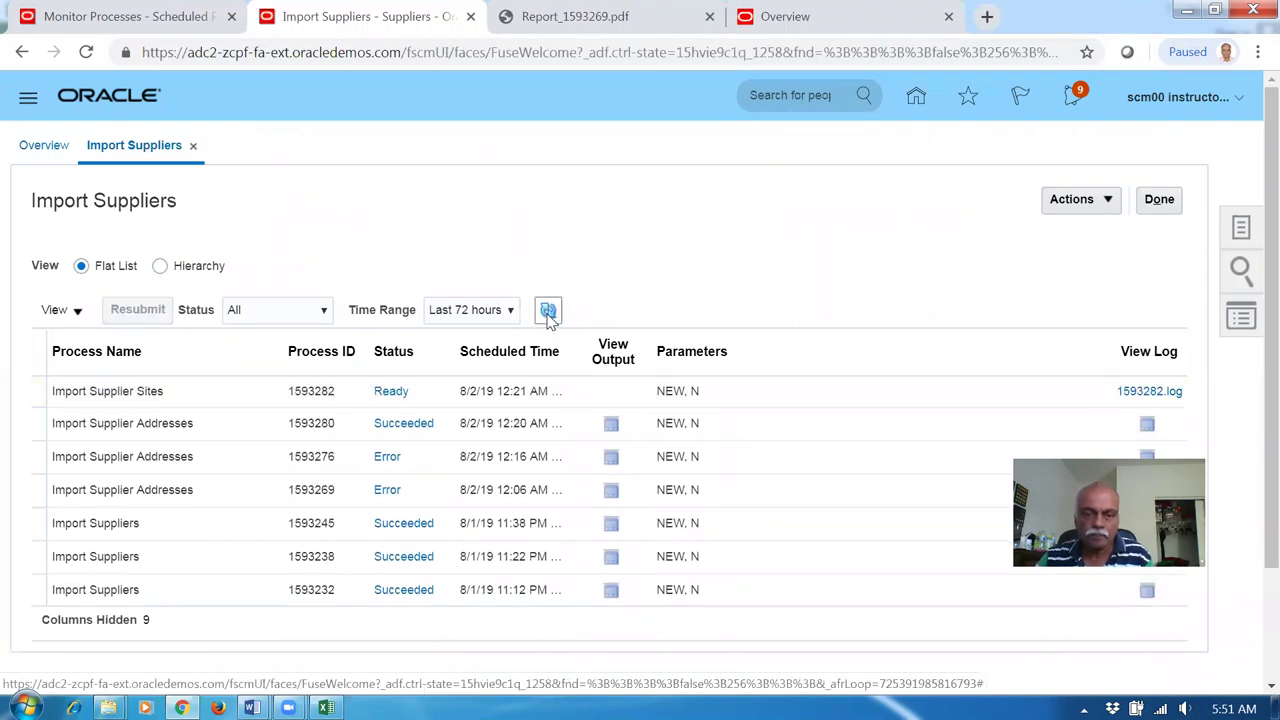
click(548, 311)
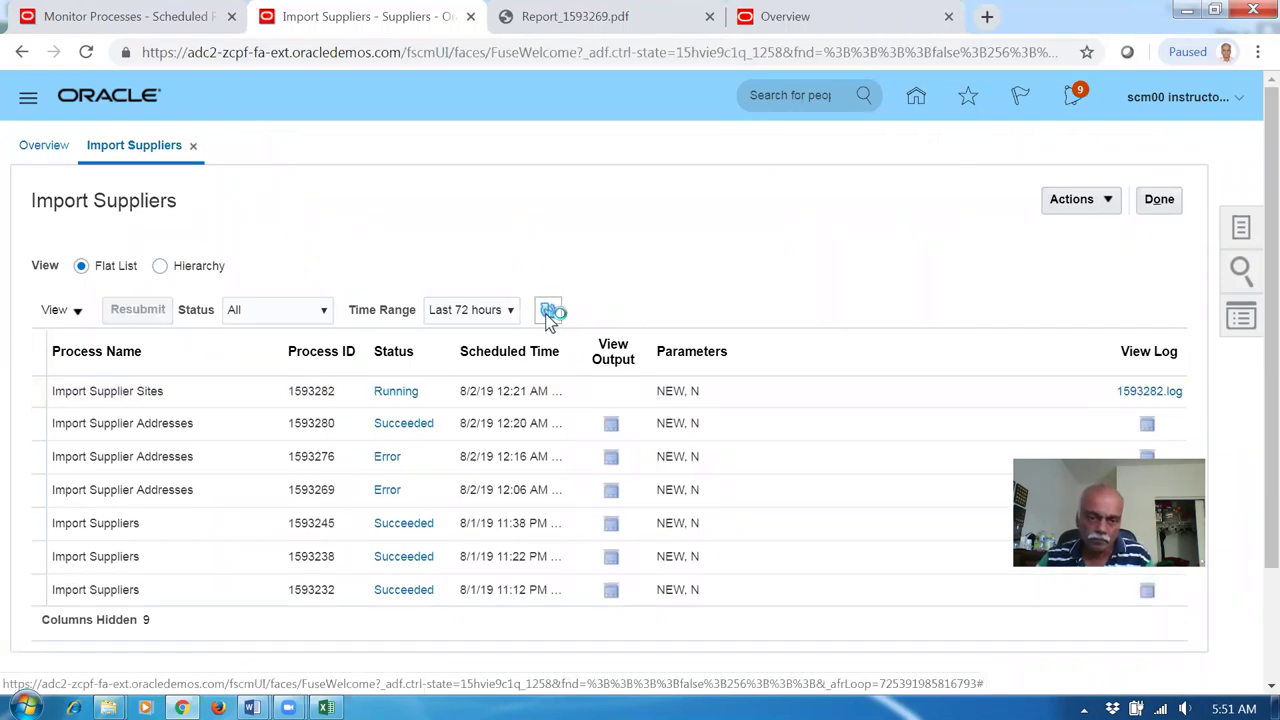
click(548, 311)
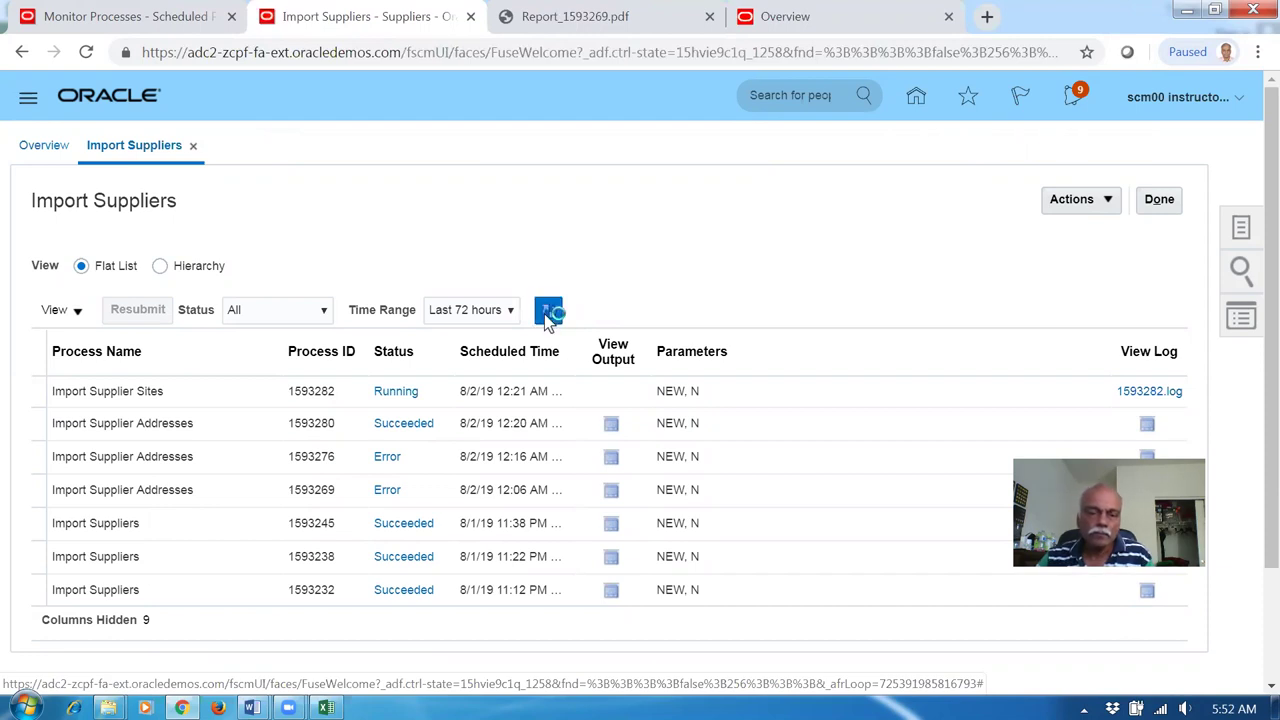
click(548, 311)
click(550, 312)
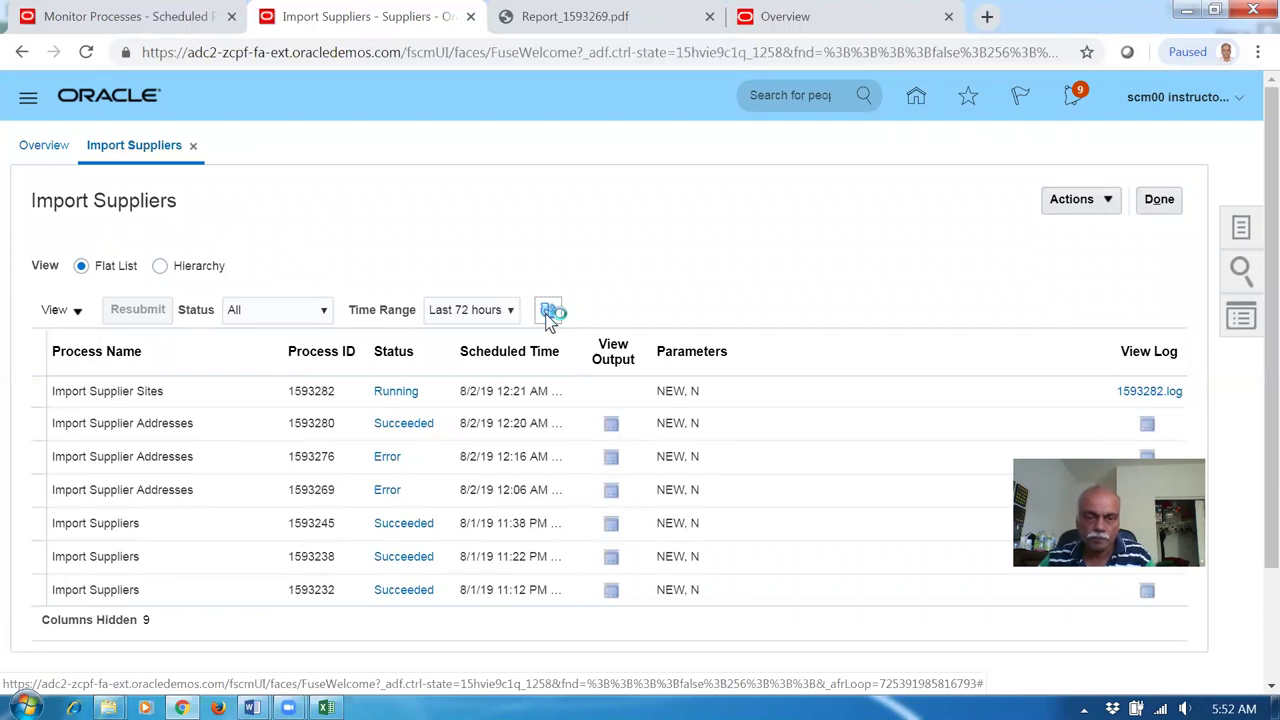
click(550, 312)
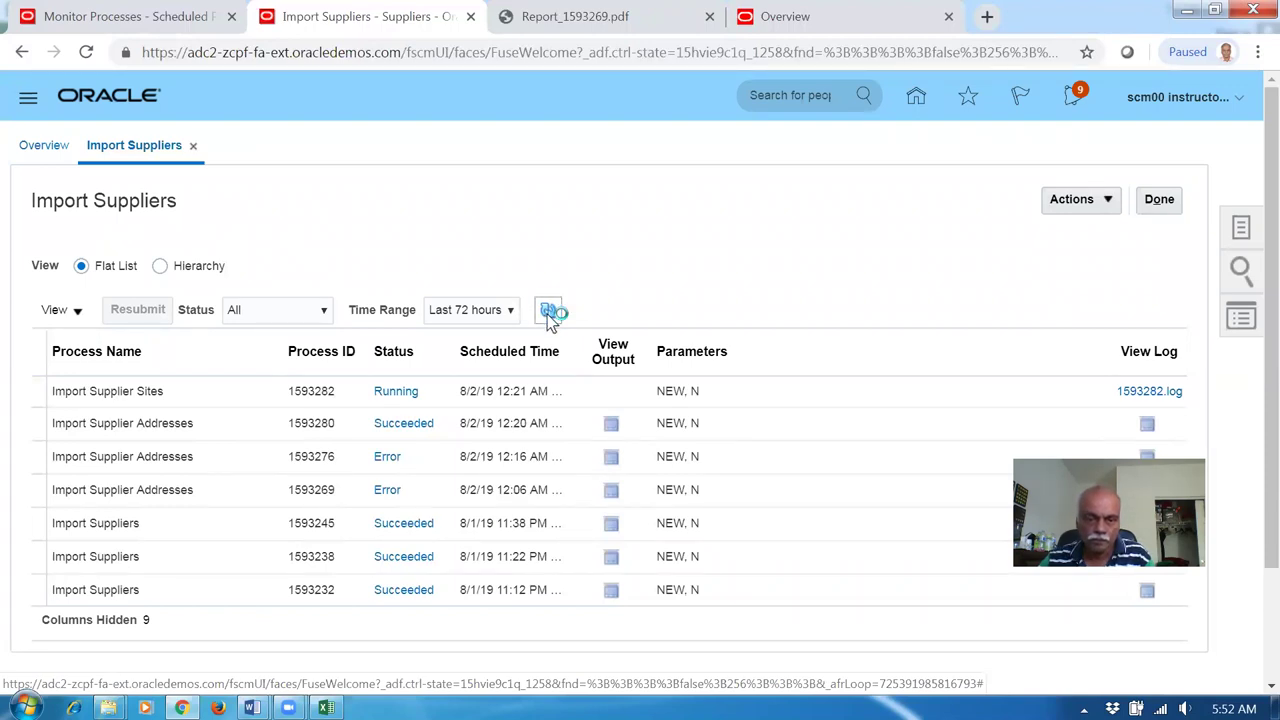
click(550, 312)
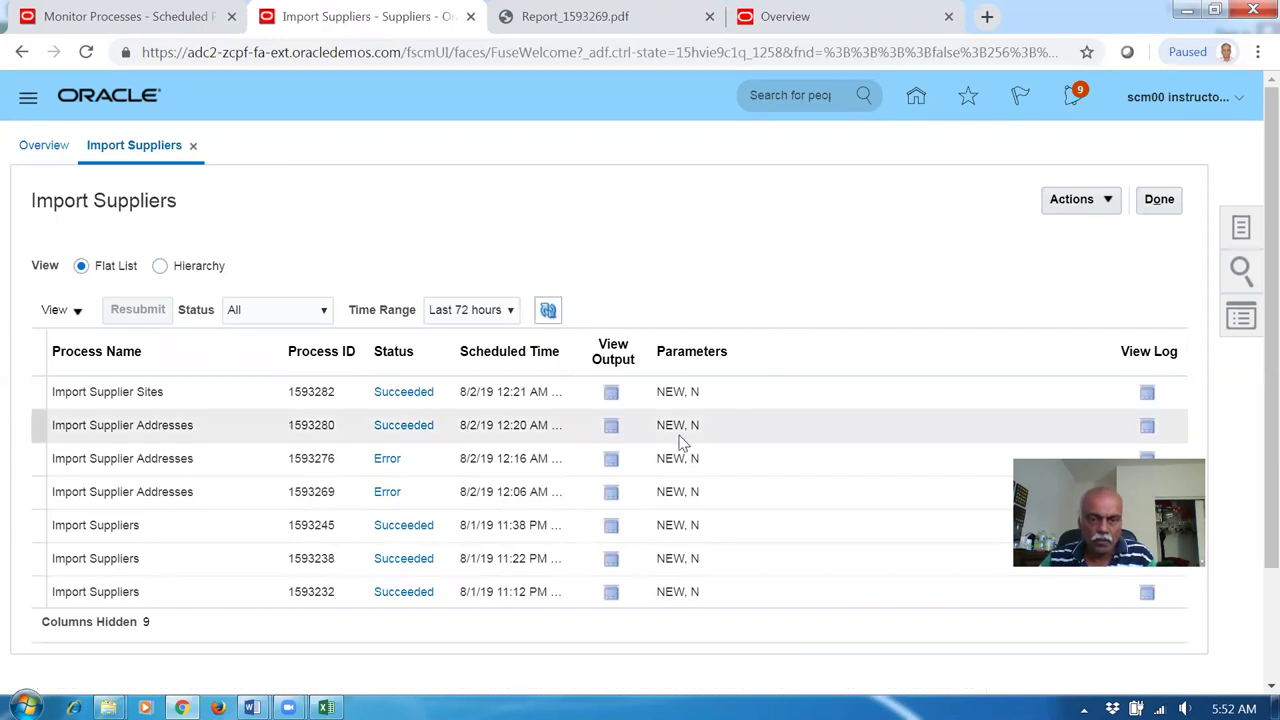
Save the ESS_O_1593282 output as Report_1593282.pdf and open it from Downloads
click(611, 396)
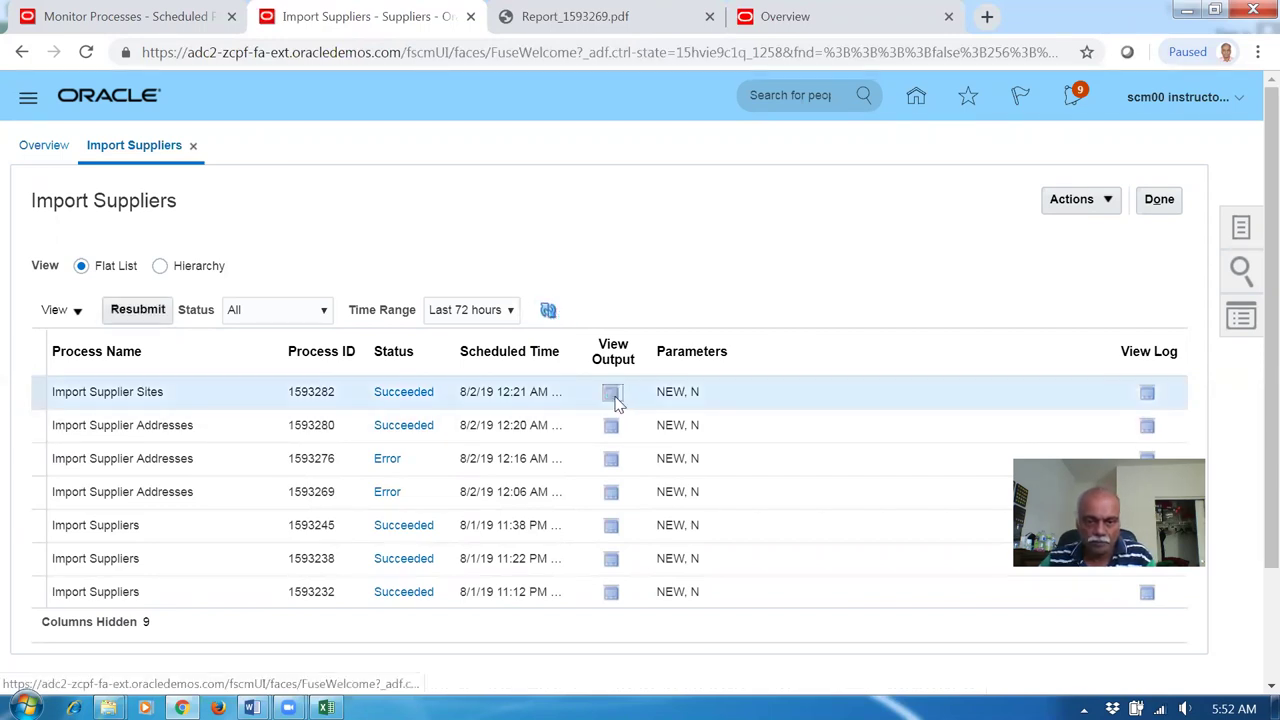
click(288, 390)
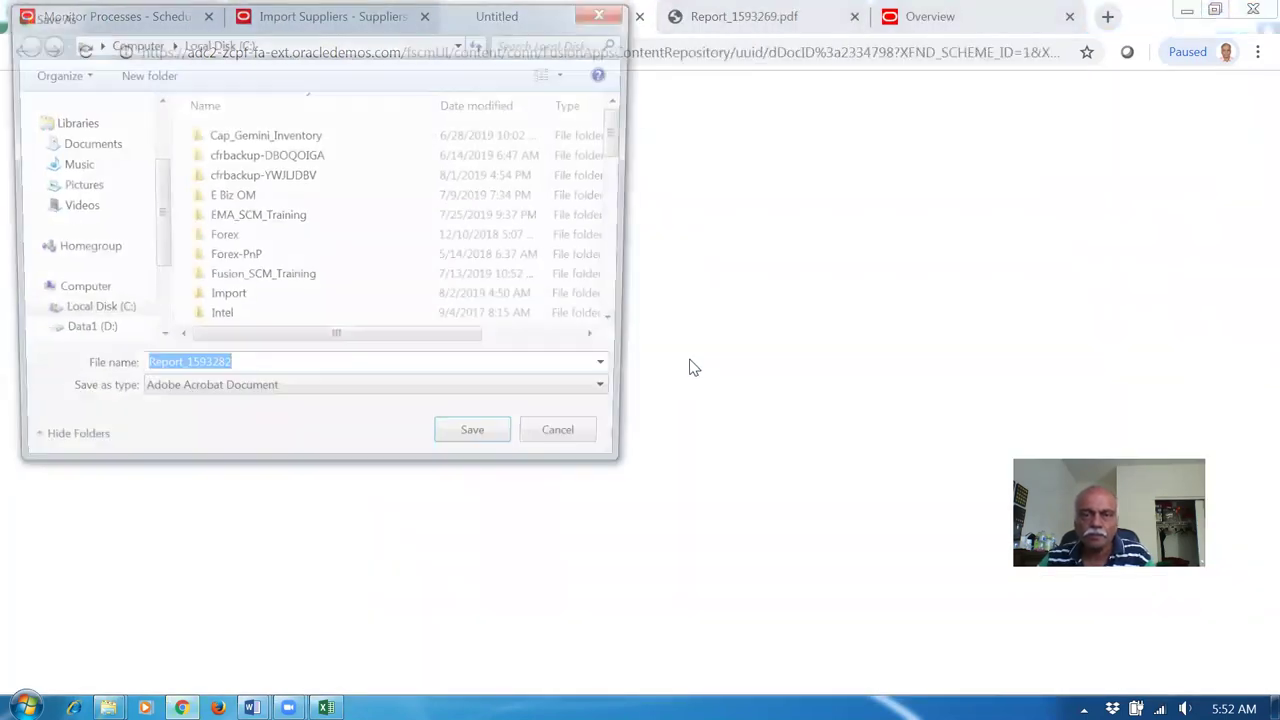
click(495, 446)
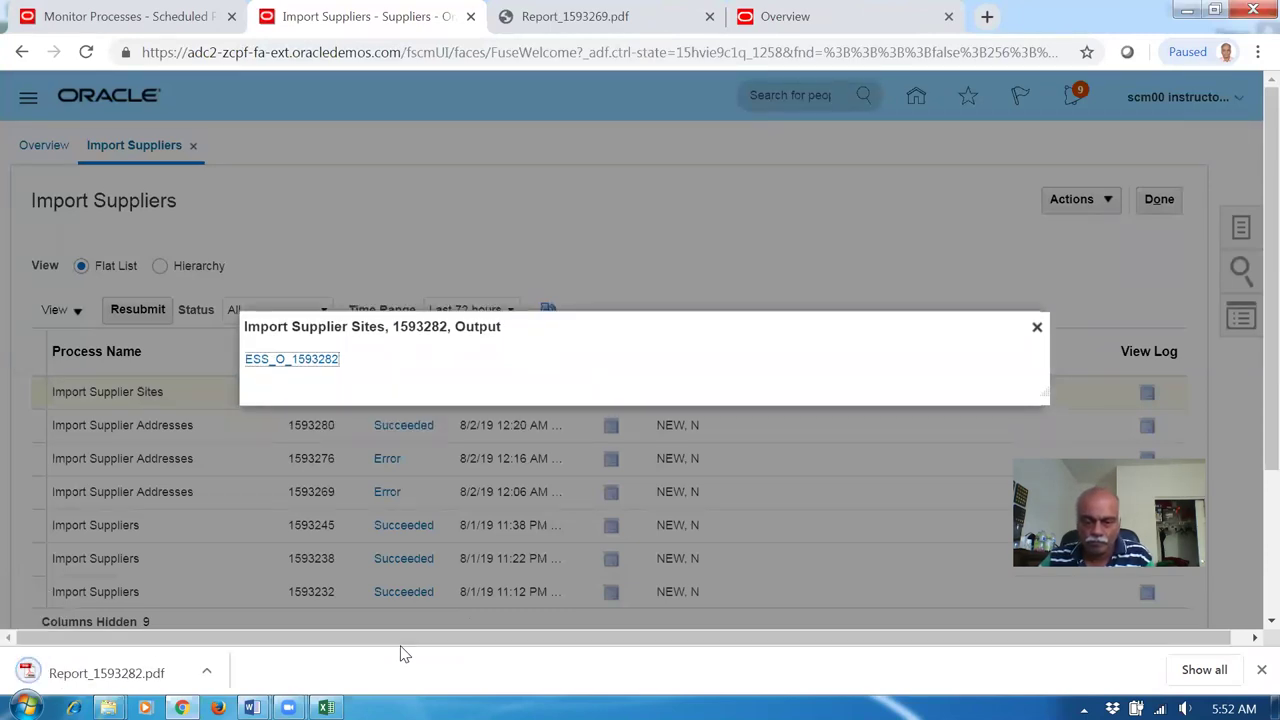
click(1204, 669)
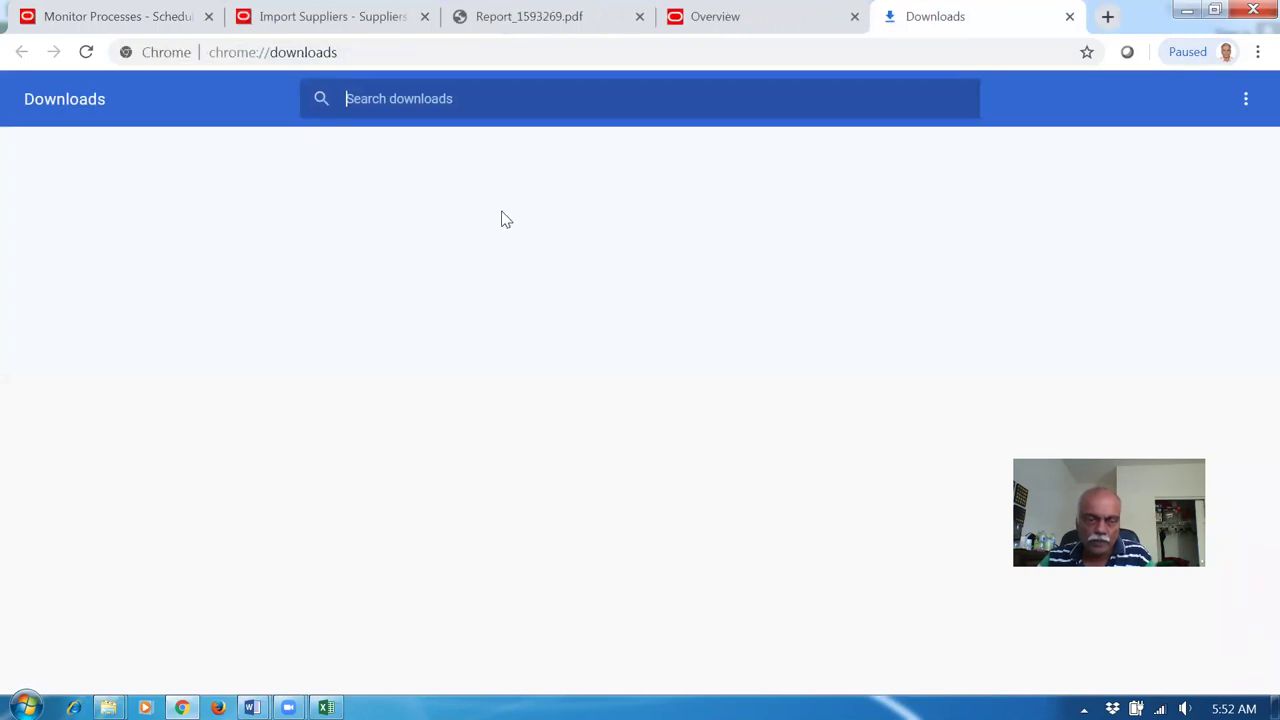
click(500, 217)
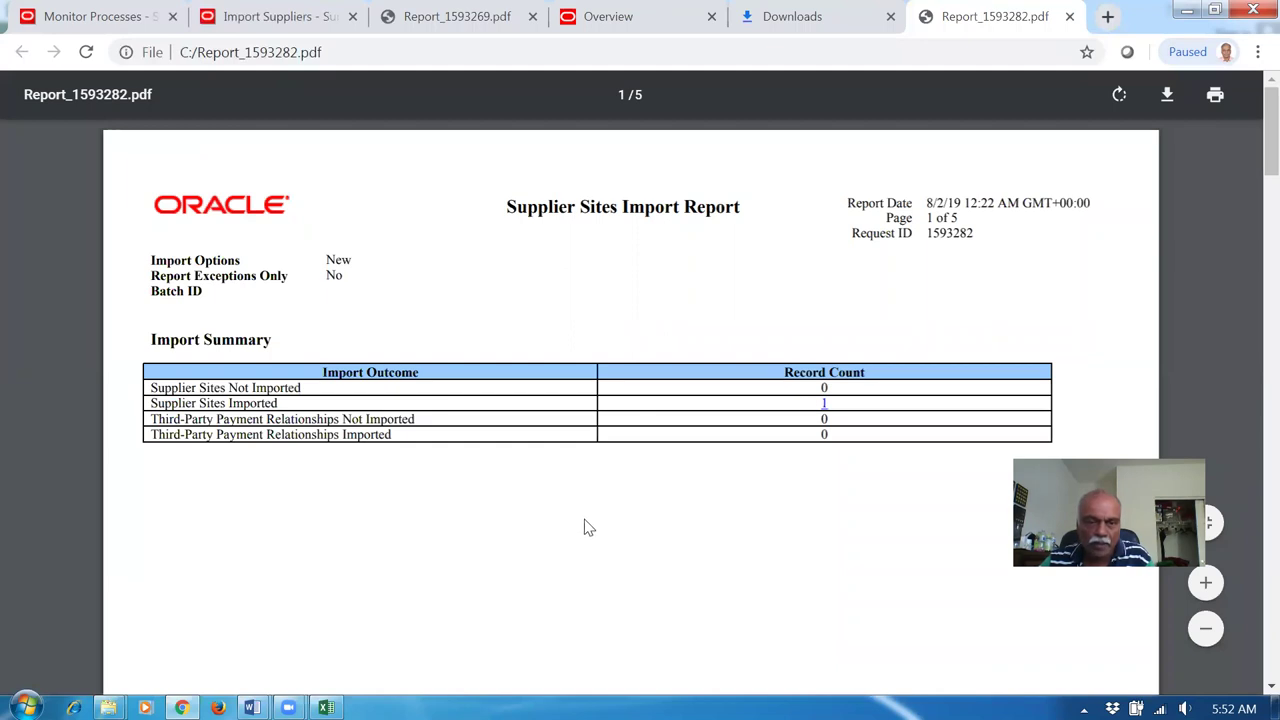
Review the report confirming one supplier site created, then close the report and Downloads tabs
scroll(586, 522, down, 10)
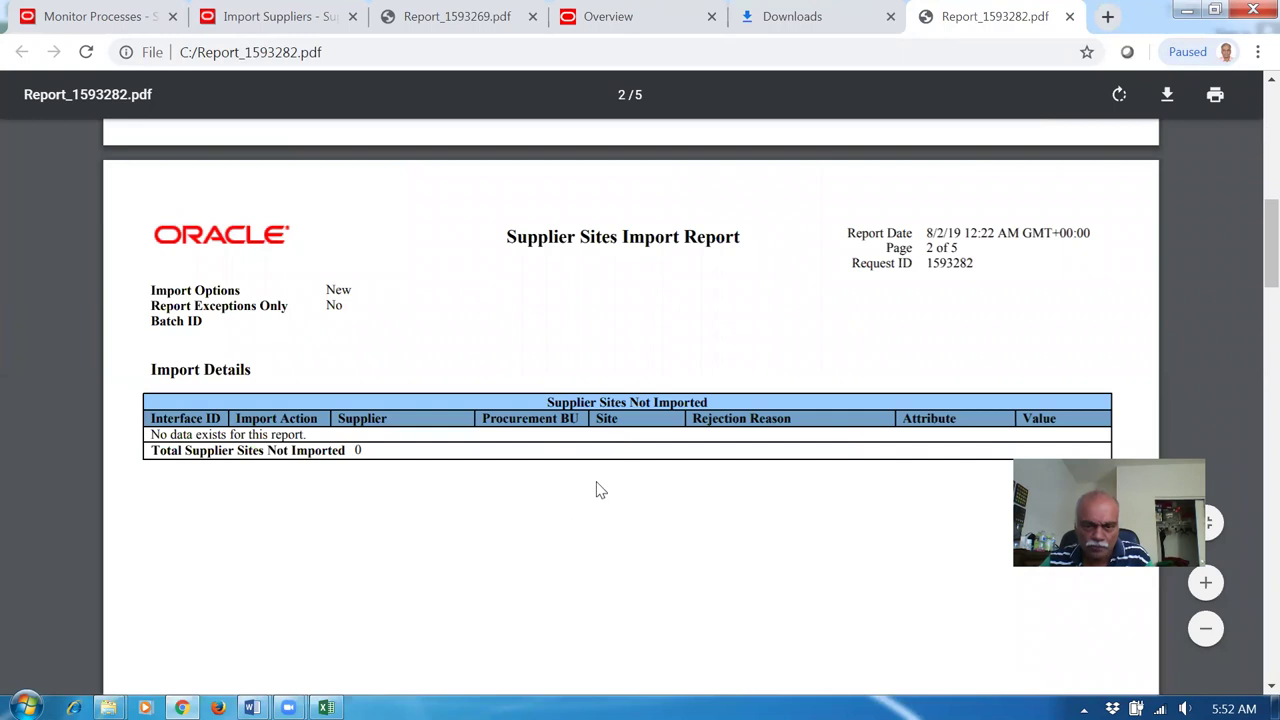
scroll(596, 492, down, 8)
scroll(604, 497, down, 5)
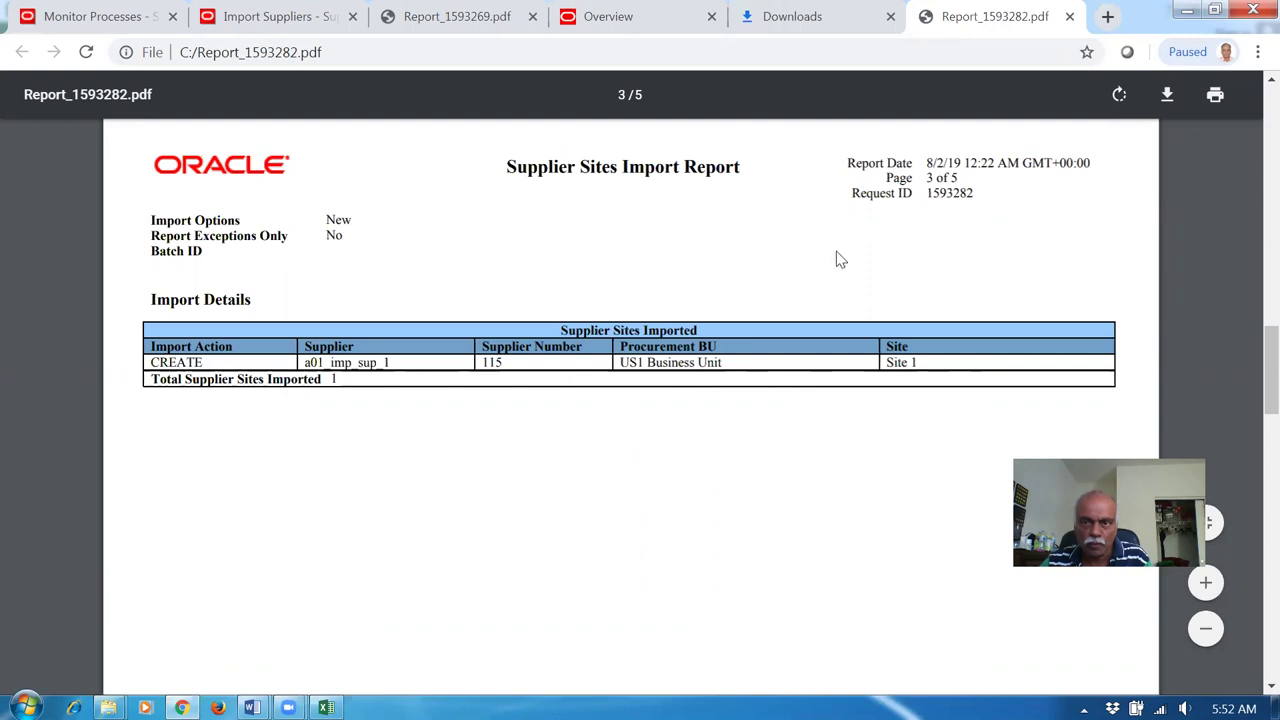
click(1070, 17)
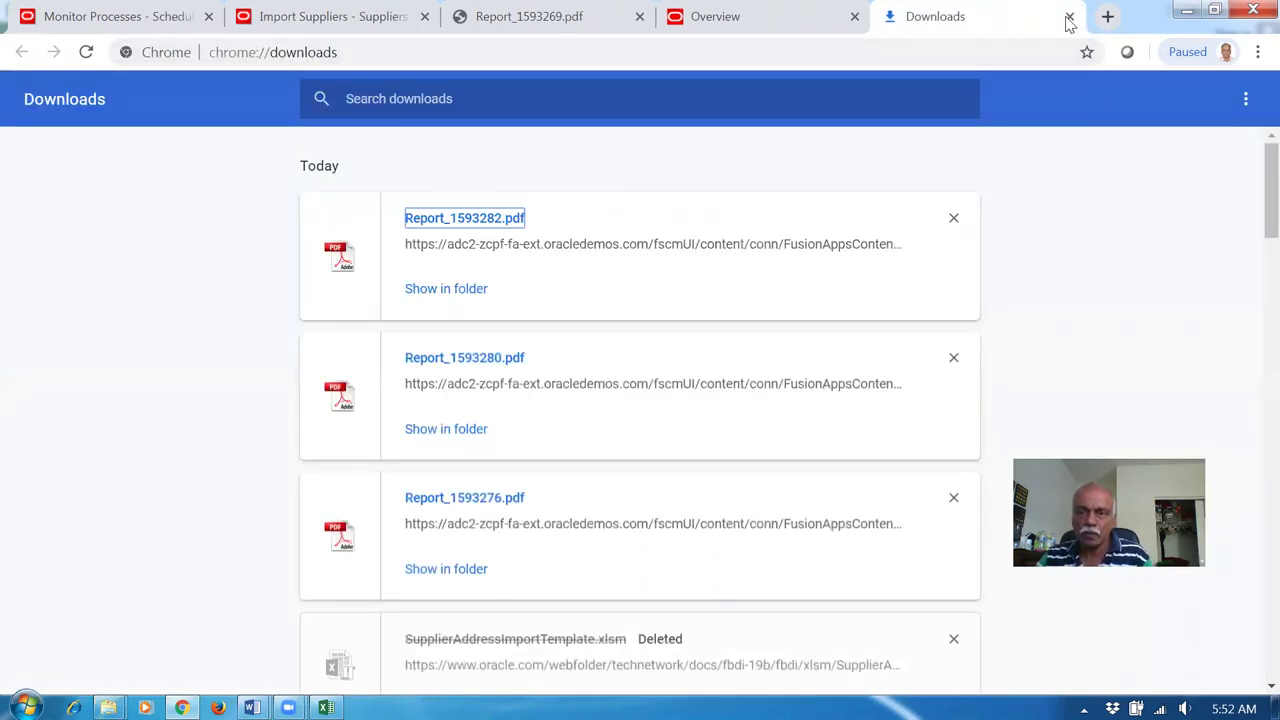
click(1069, 18)
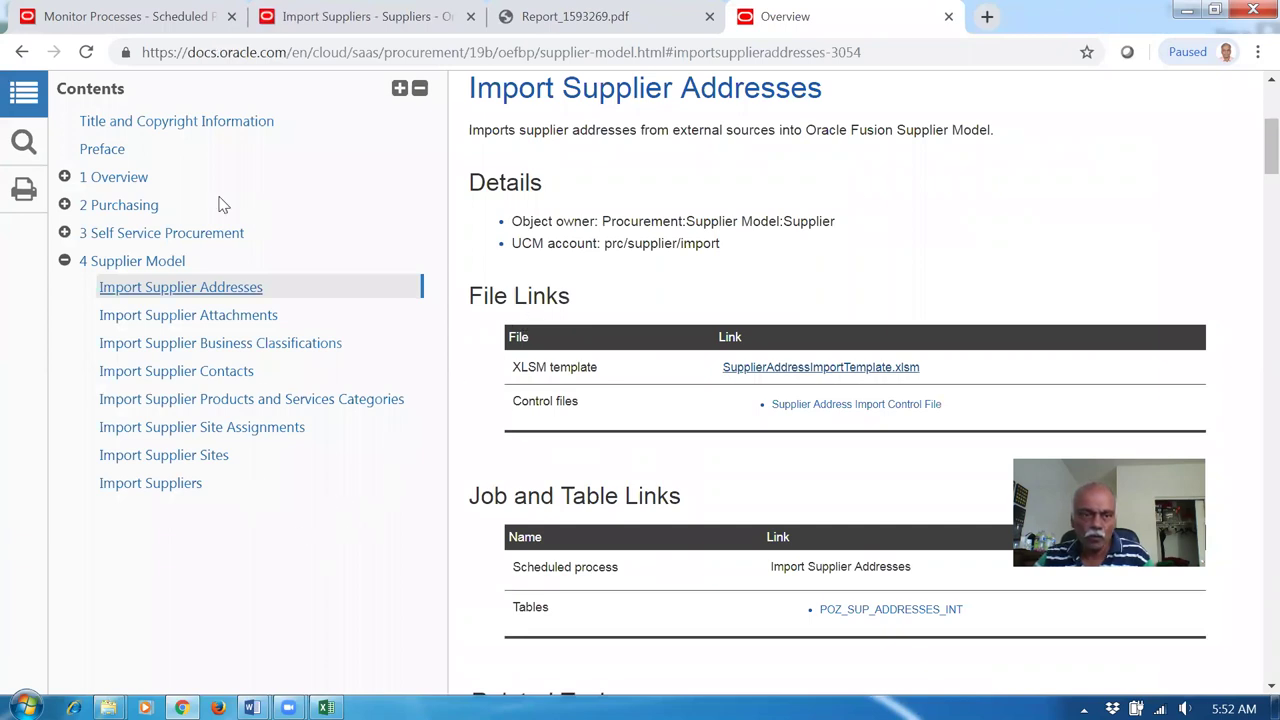
On Import Suppliers, close the Output window and list the available supplier import processes
click(340, 17)
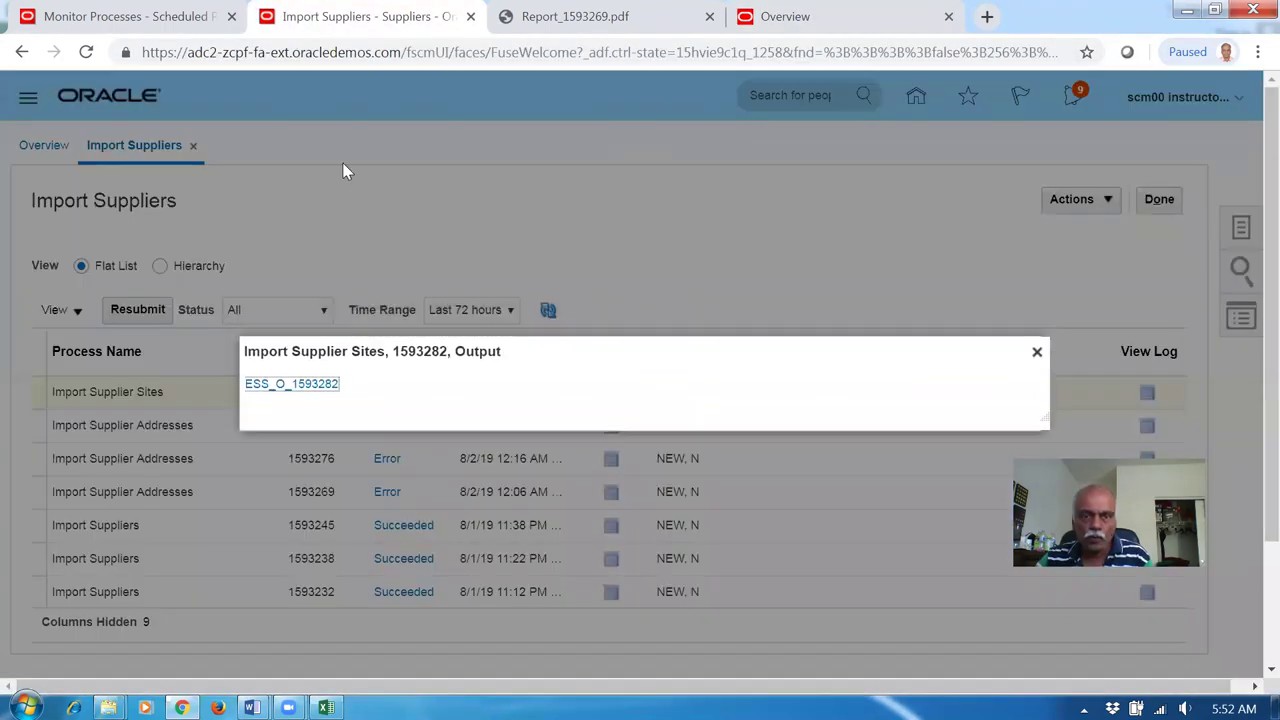
click(1037, 350)
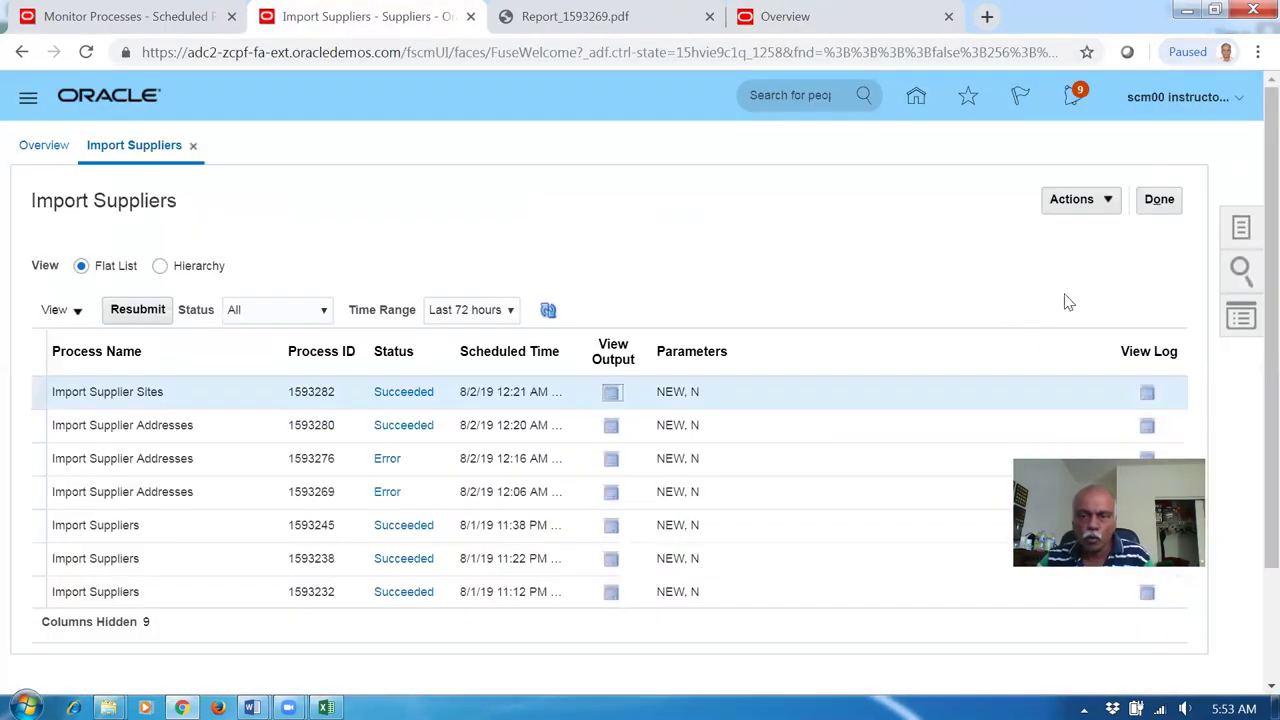
click(1068, 199)
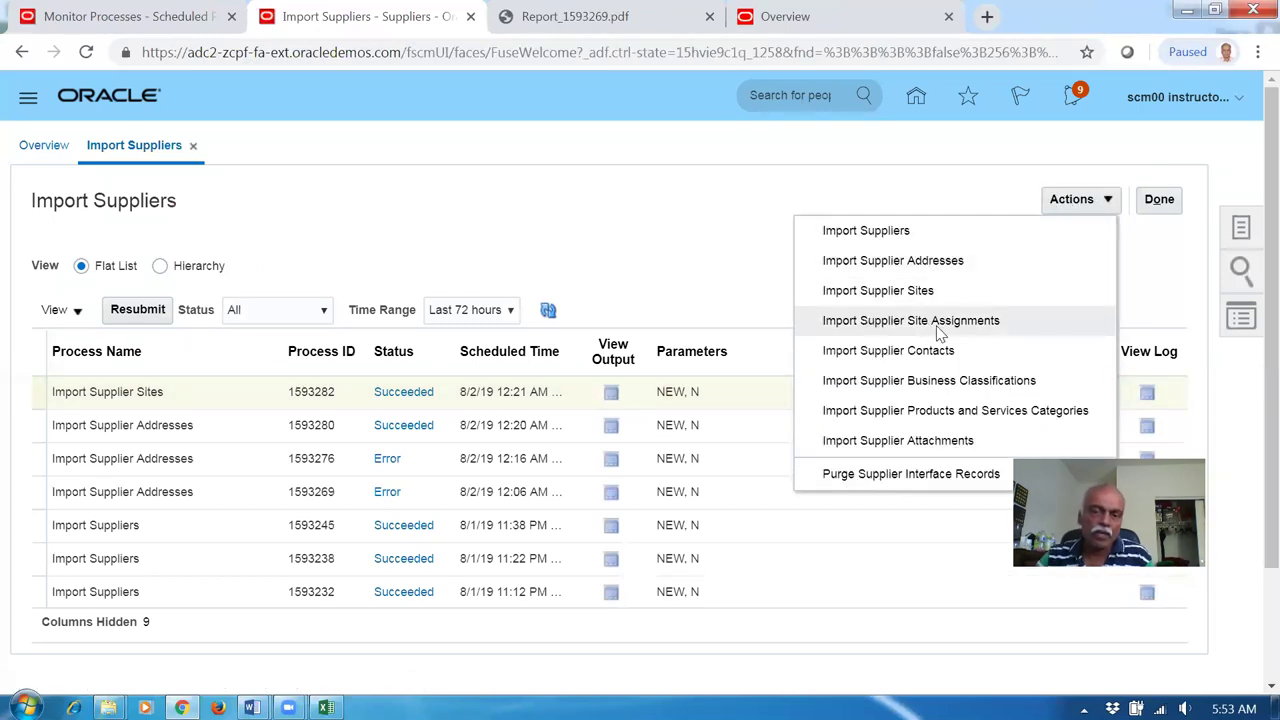
Run Import Supplier Site Assignments, refresh until process 1593283 ends in Error, and view its output
click(936, 324)
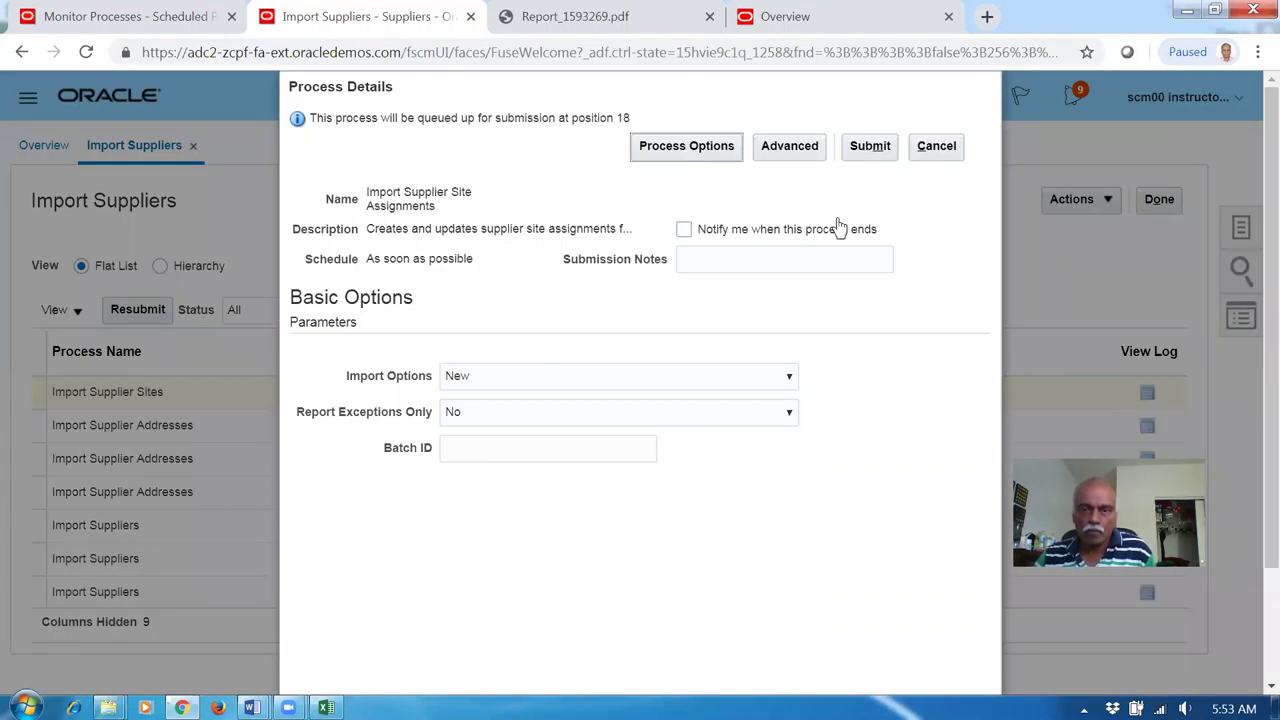
click(866, 148)
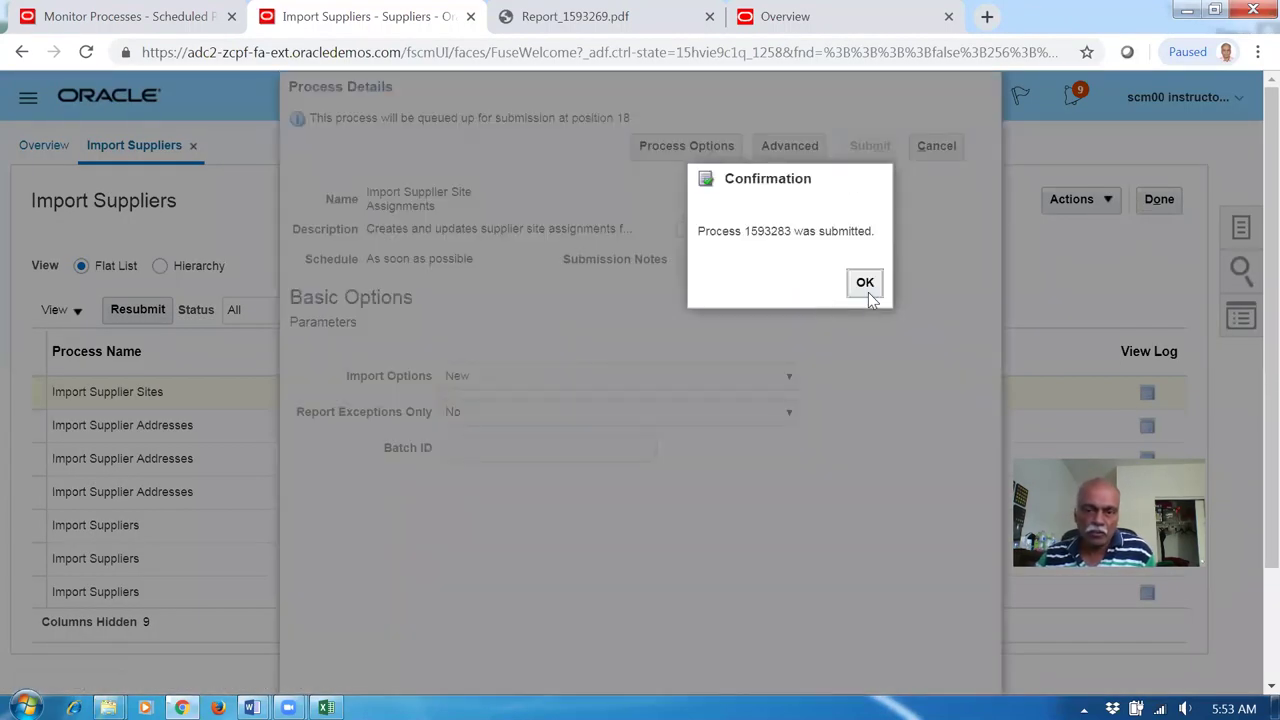
click(864, 284)
click(548, 312)
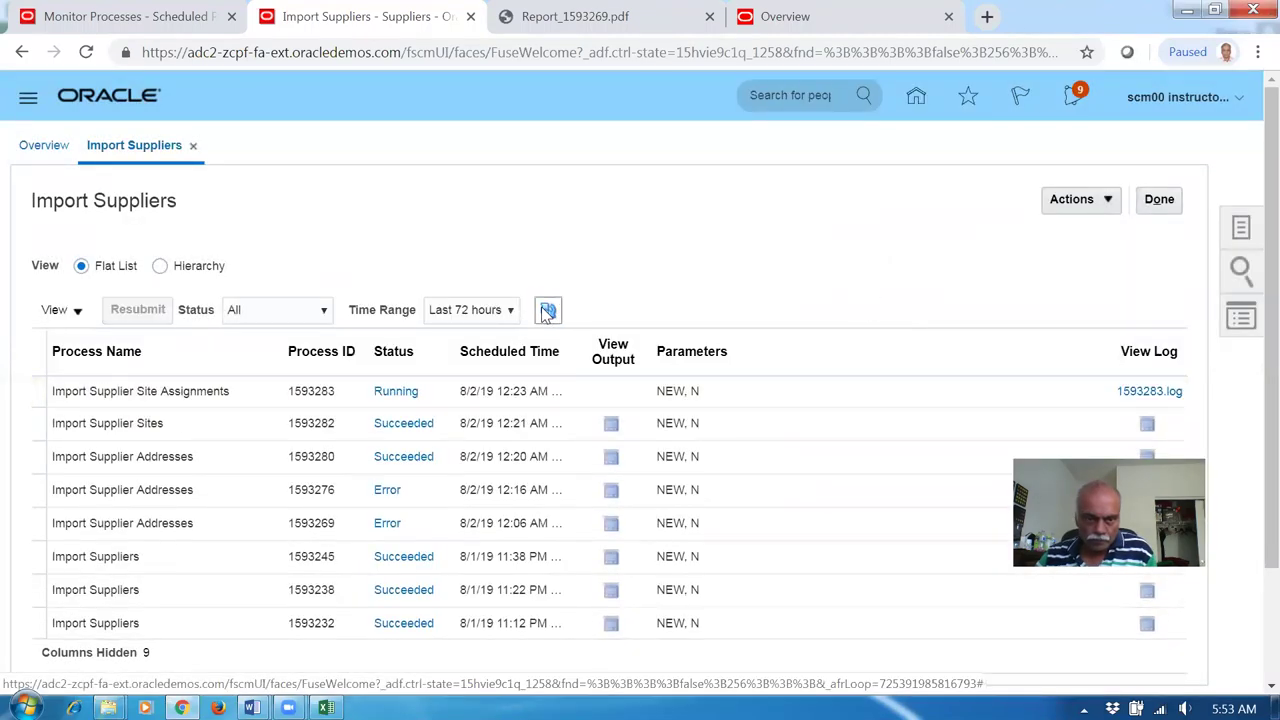
click(543, 309)
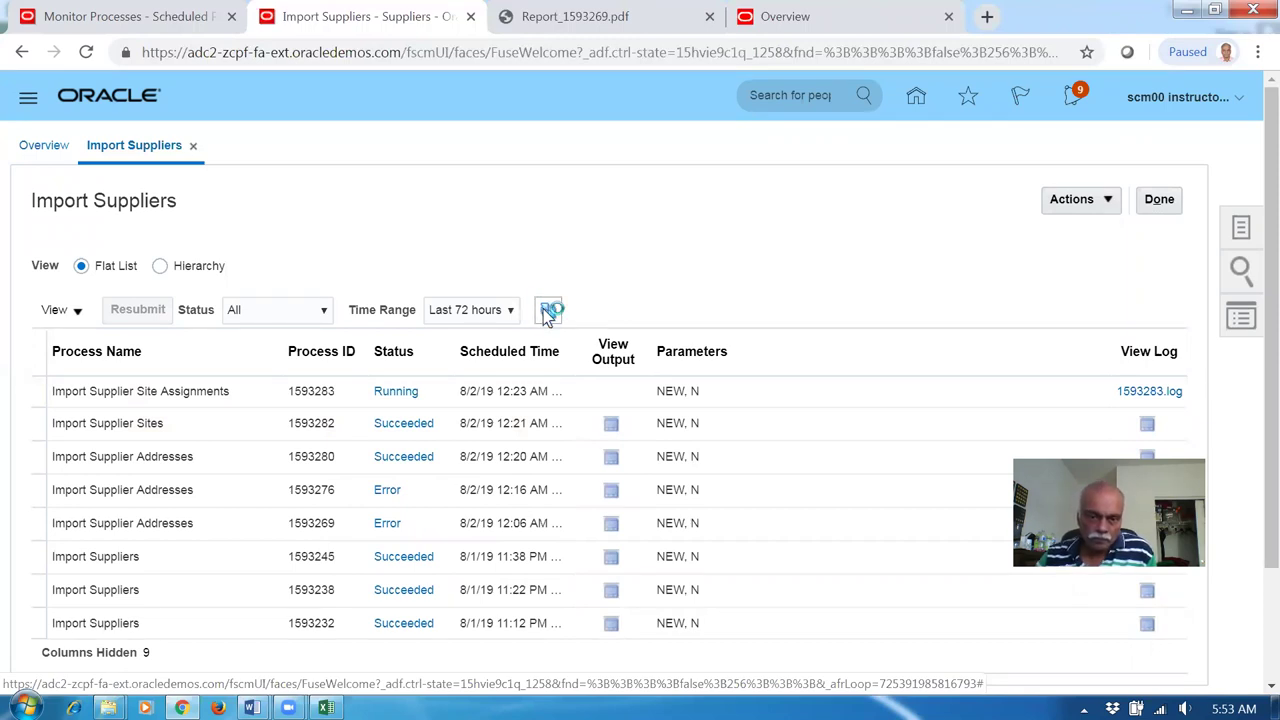
click(548, 311)
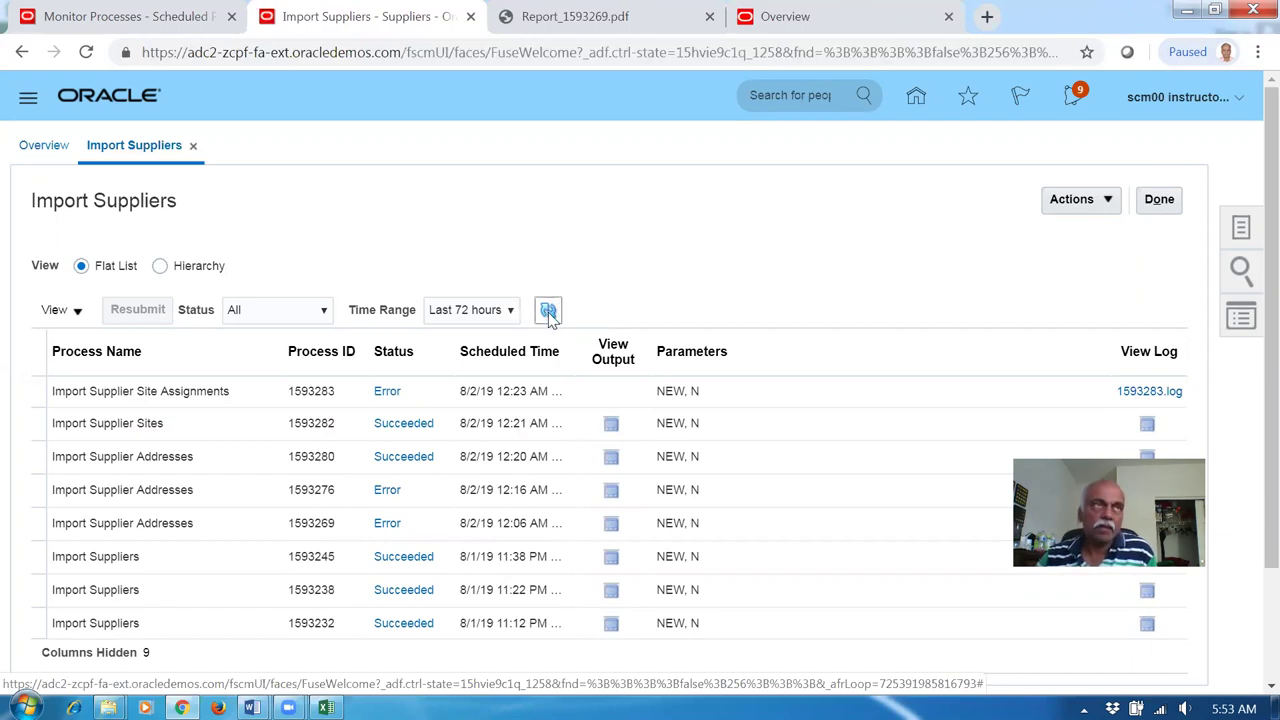
click(549, 311)
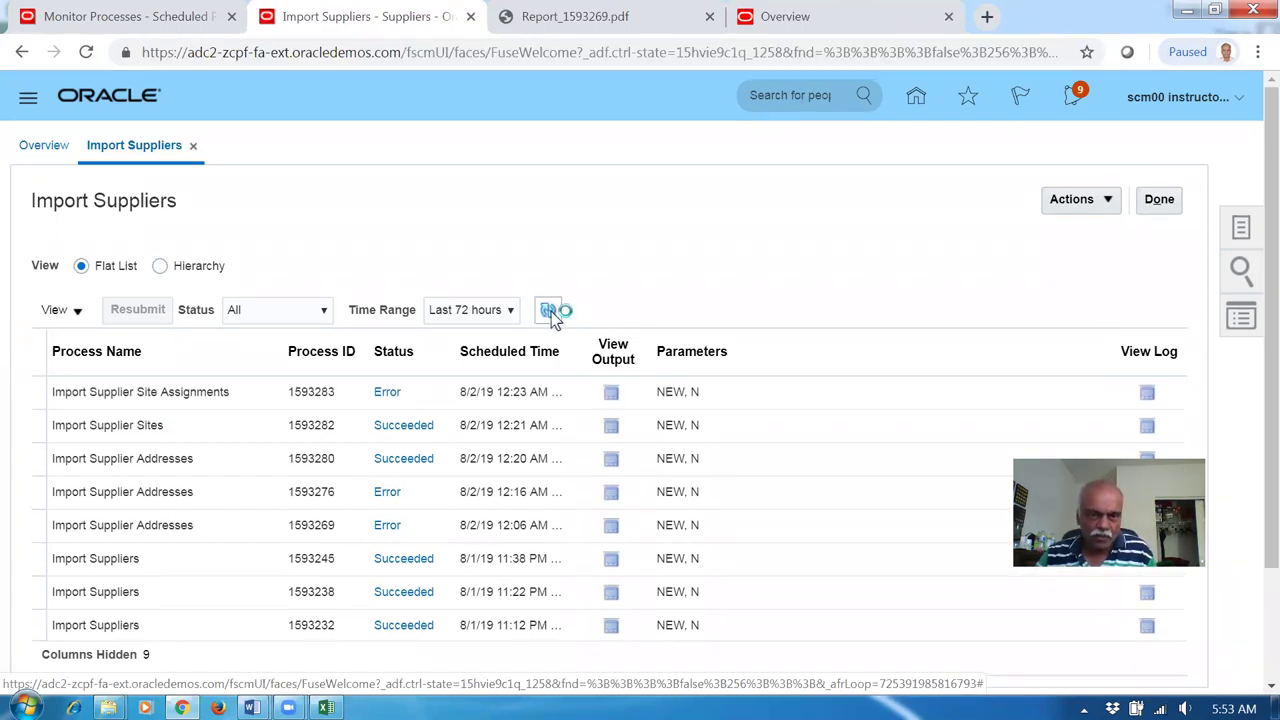
click(549, 311)
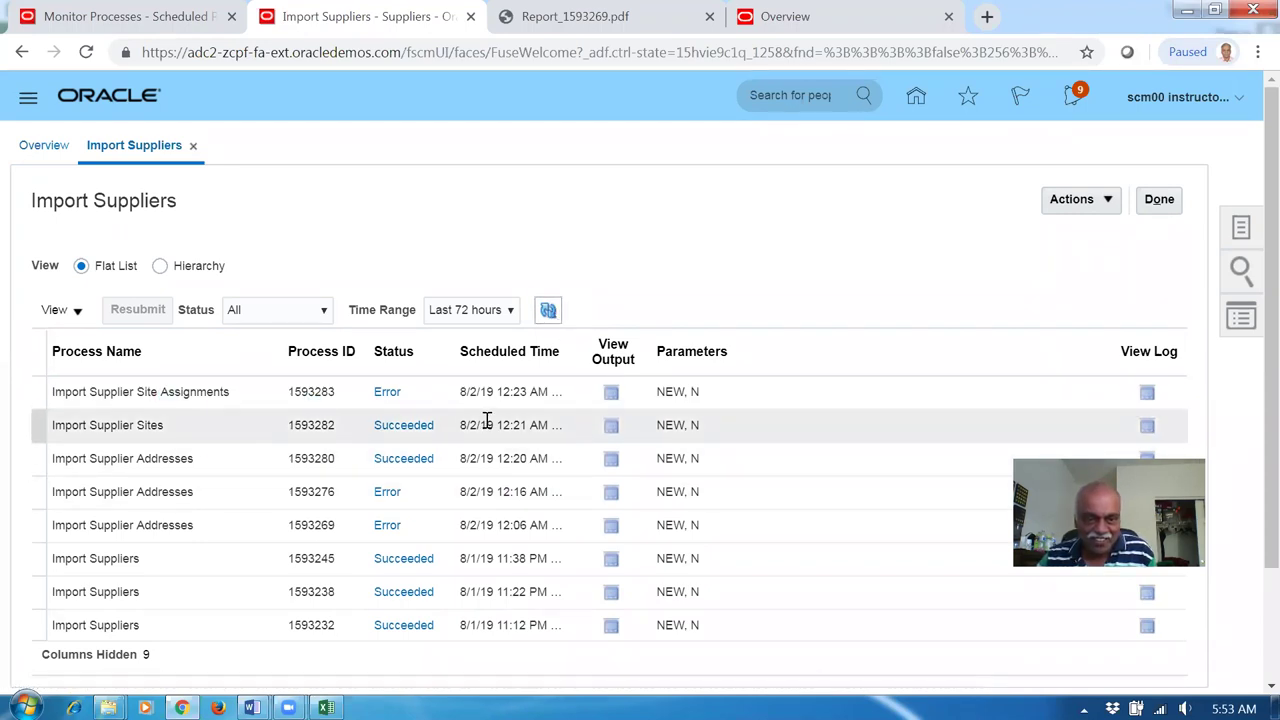
click(628, 396)
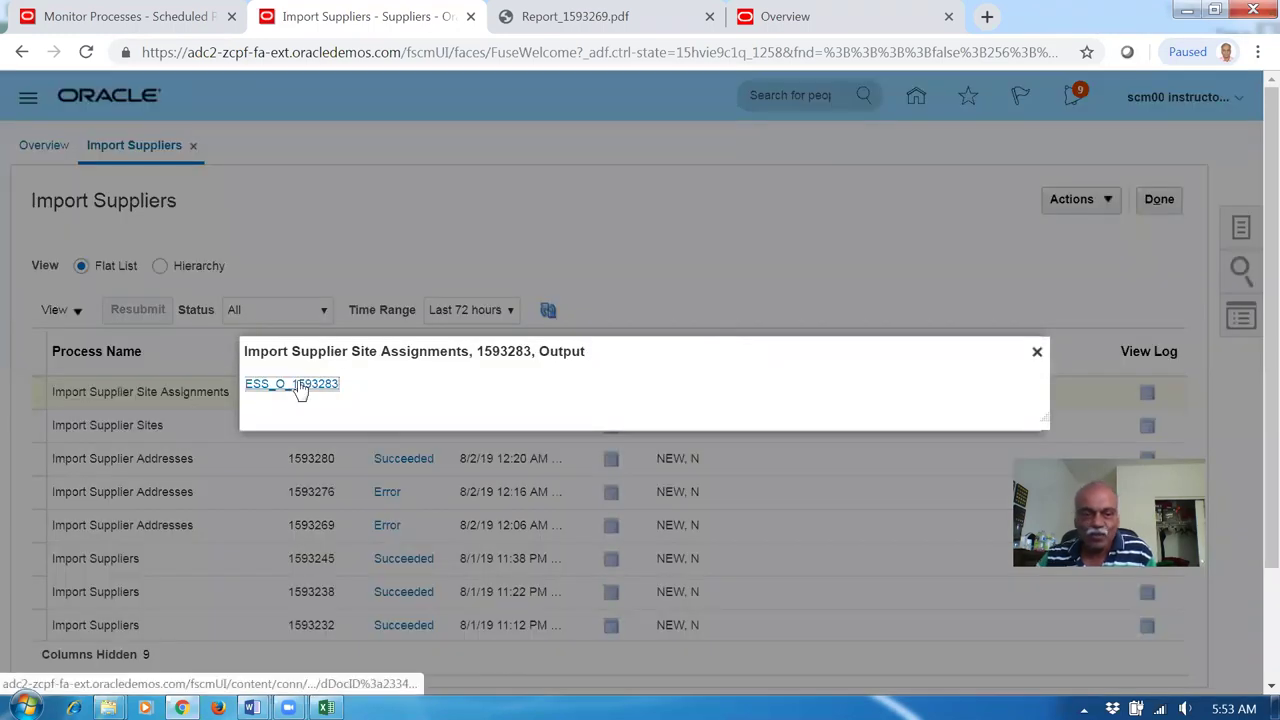
Save the ESS_O_1593283 output as Report_1593283.pdf and show all downloads
click(300, 386)
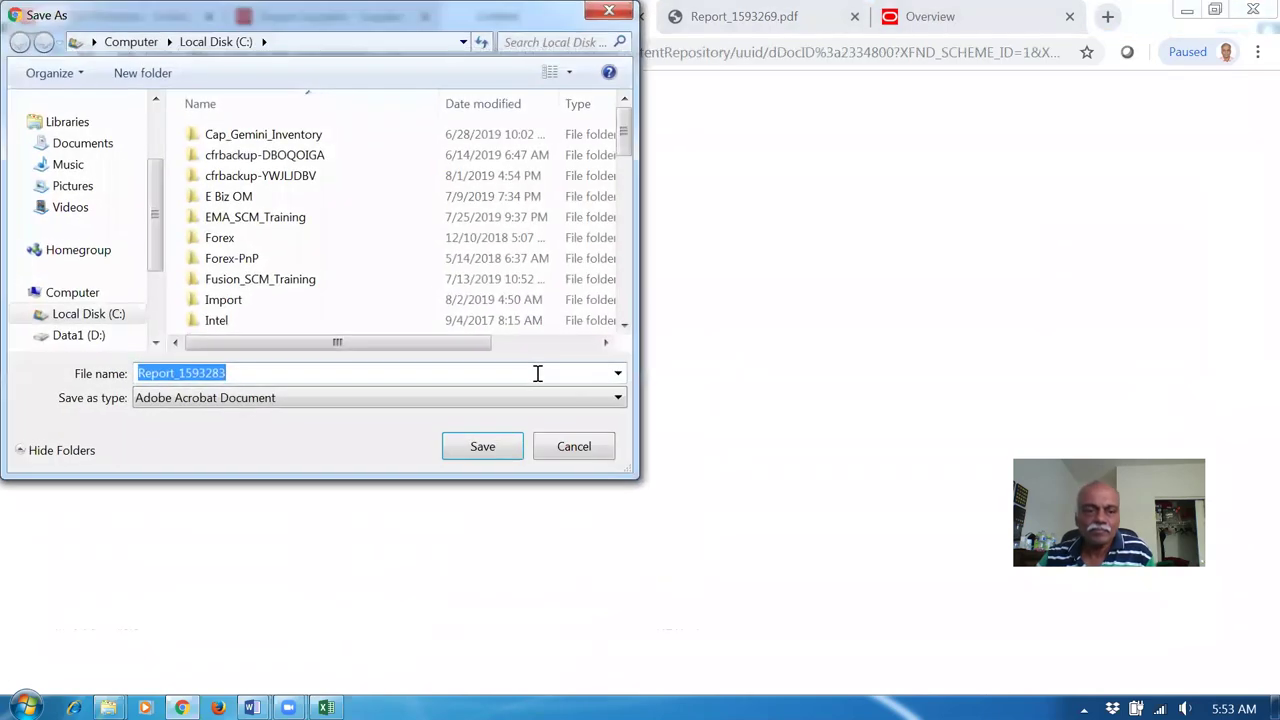
click(480, 452)
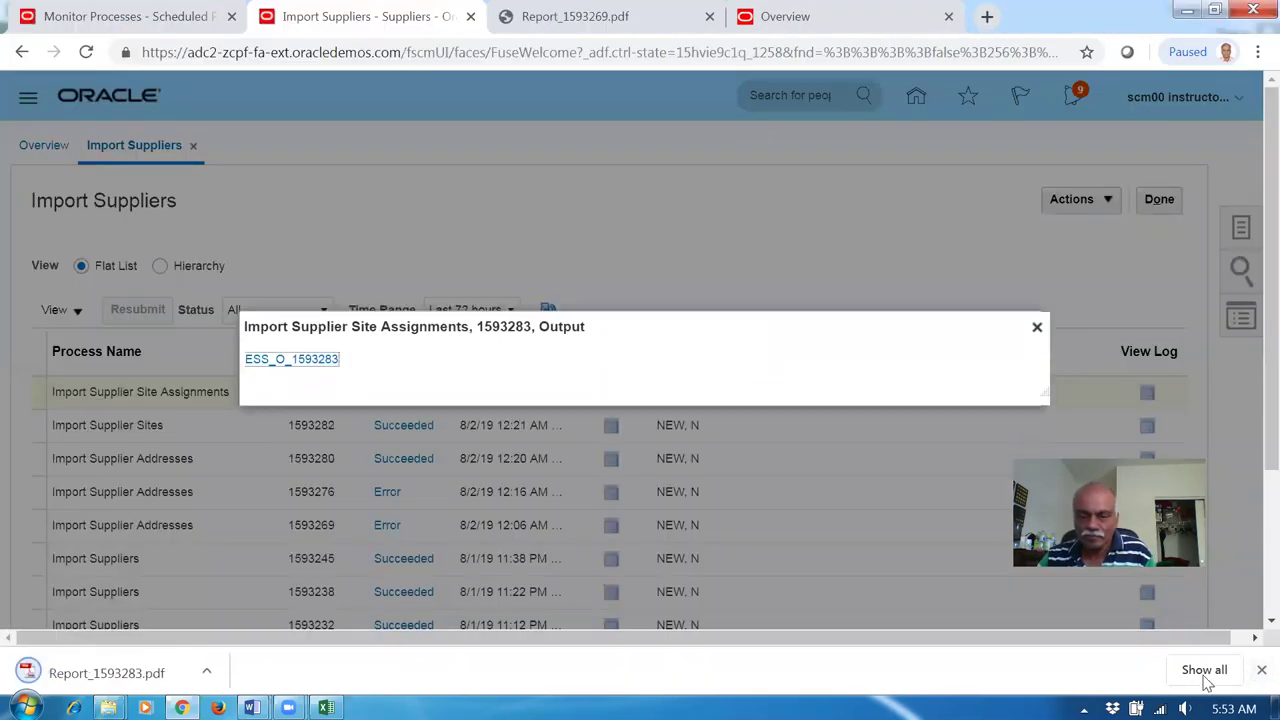
click(1205, 672)
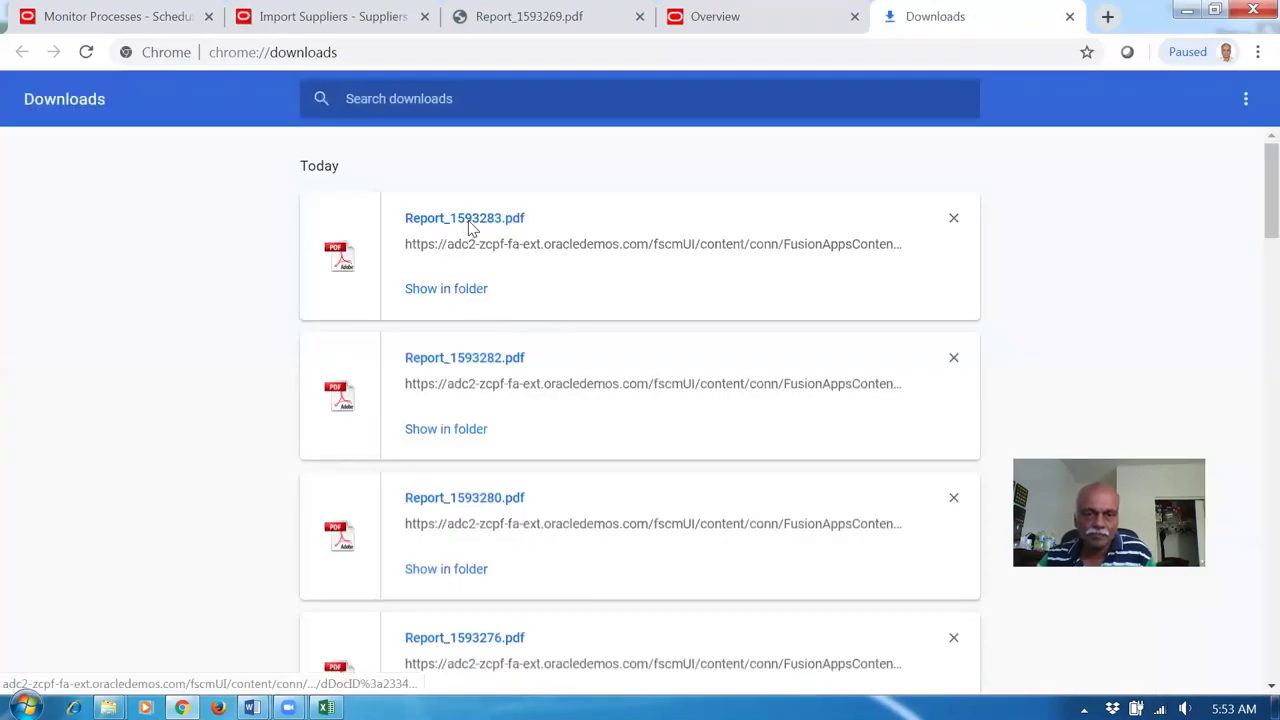
Open Report_1593283.pdf and highlight Seattle as the rejected ship-to/bill-to location code
click(470, 220)
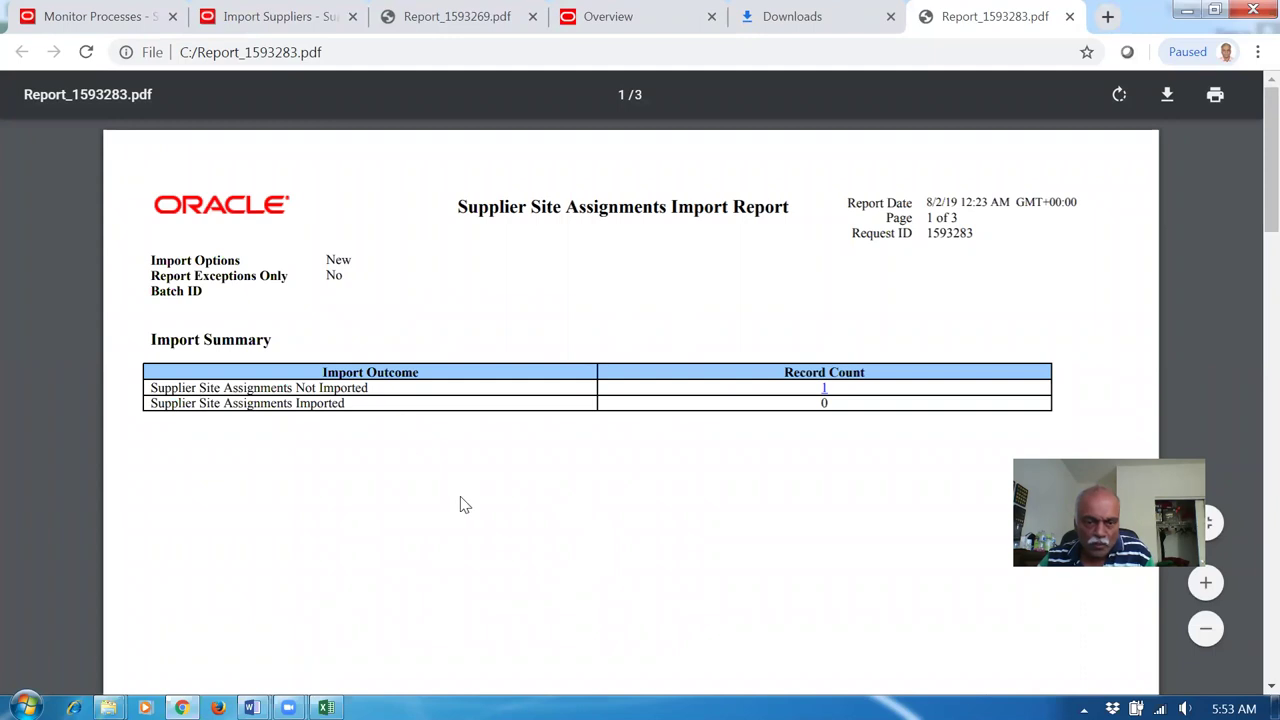
scroll(462, 498, down, 2)
scroll(460, 498, down, 7)
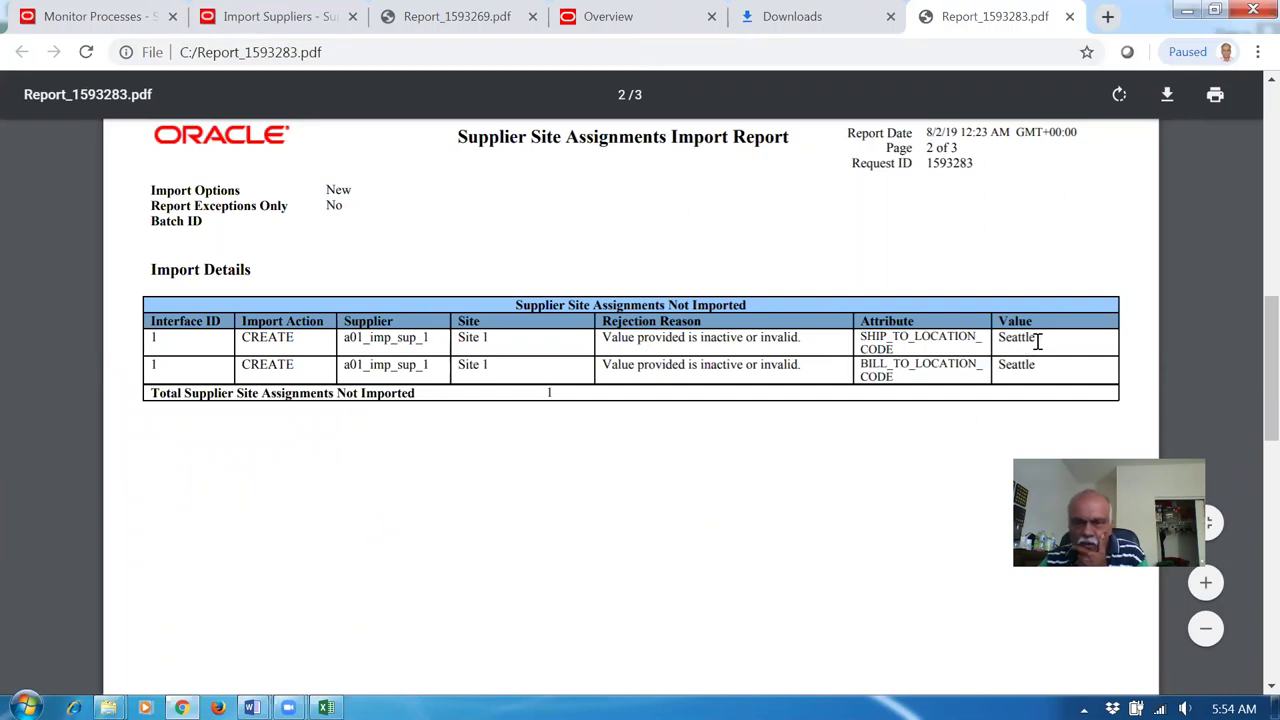
drag(1040, 335, 996, 377)
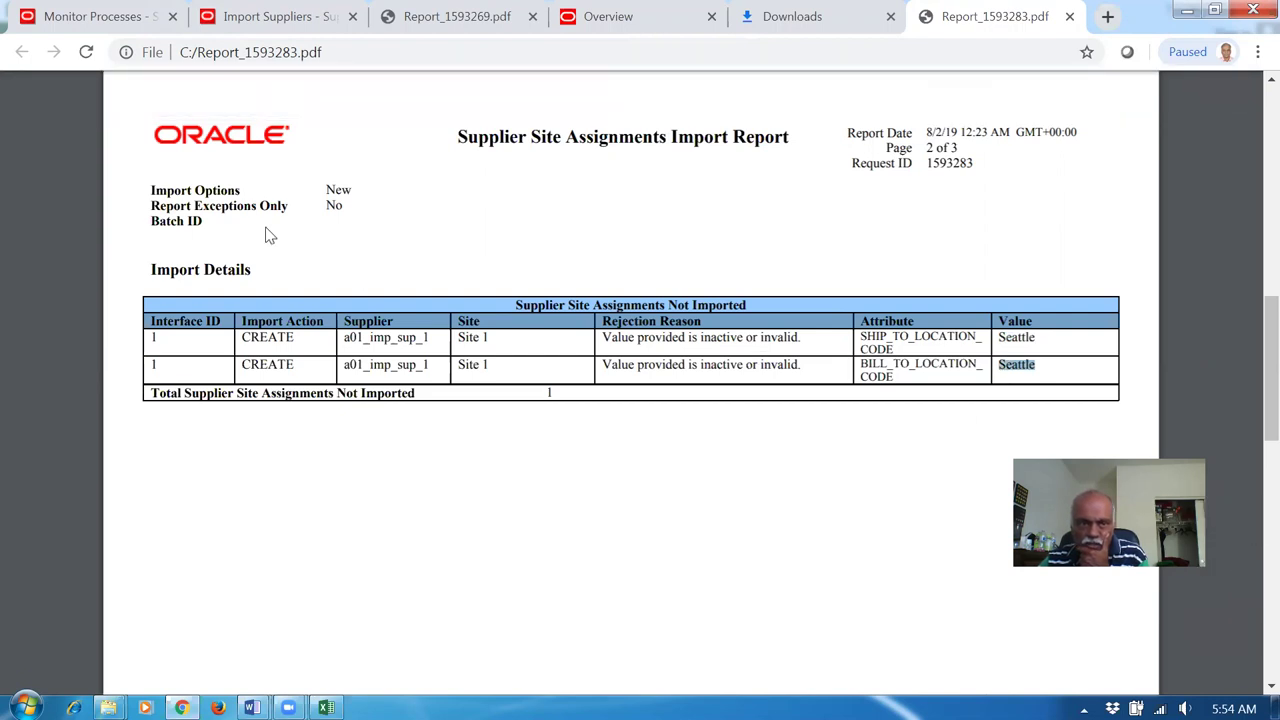
Return to Import Suppliers, duplicate its tab, and go to Setup and Maintenance
click(242, 22)
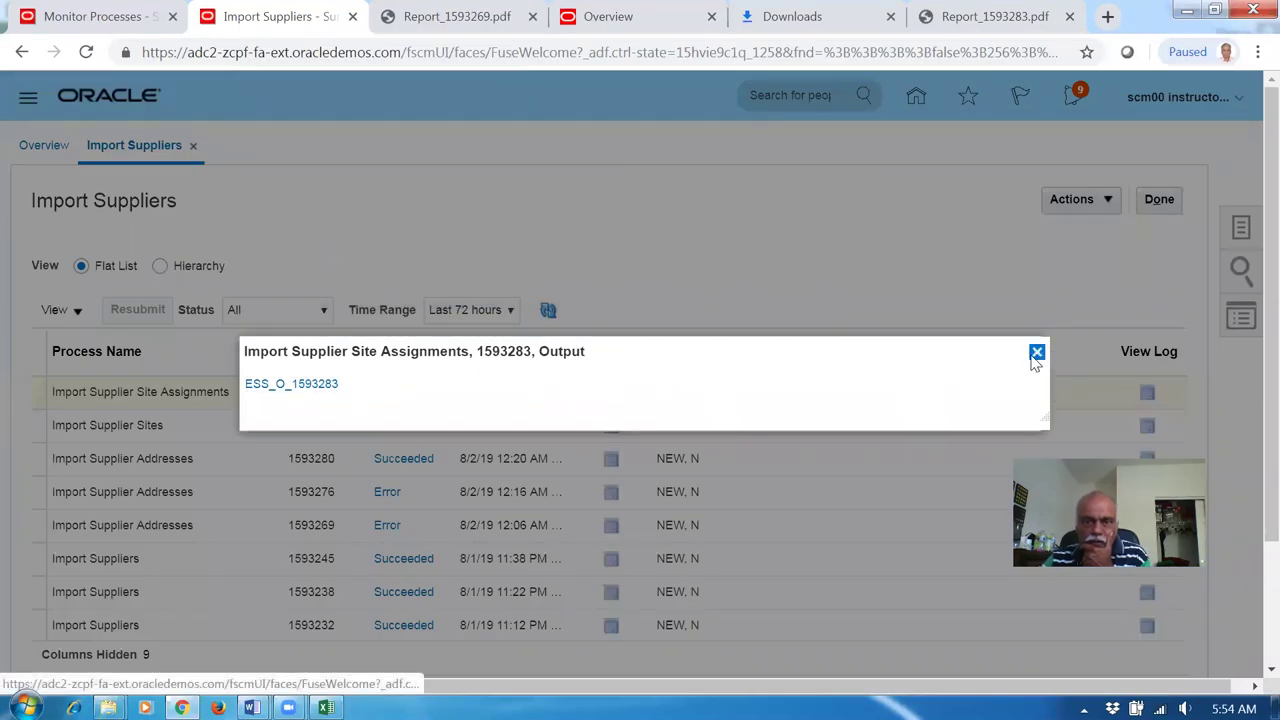
click(1037, 353)
right_click(298, 24)
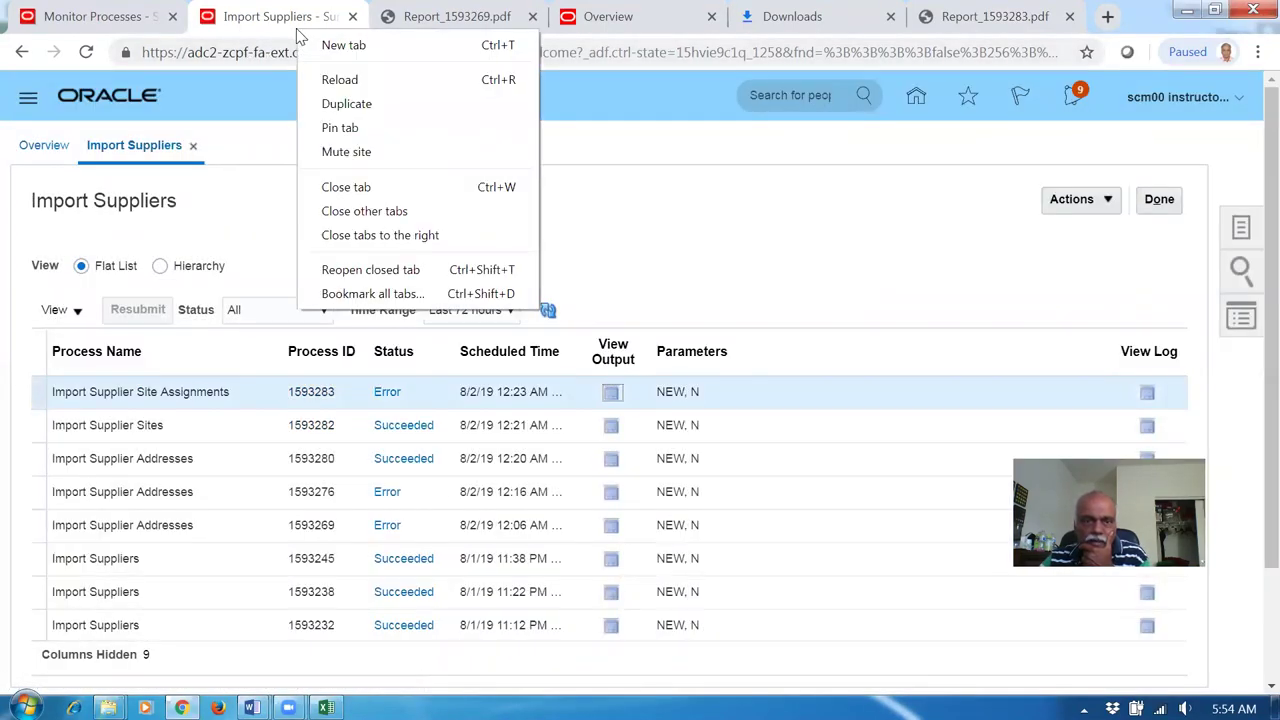
click(330, 105)
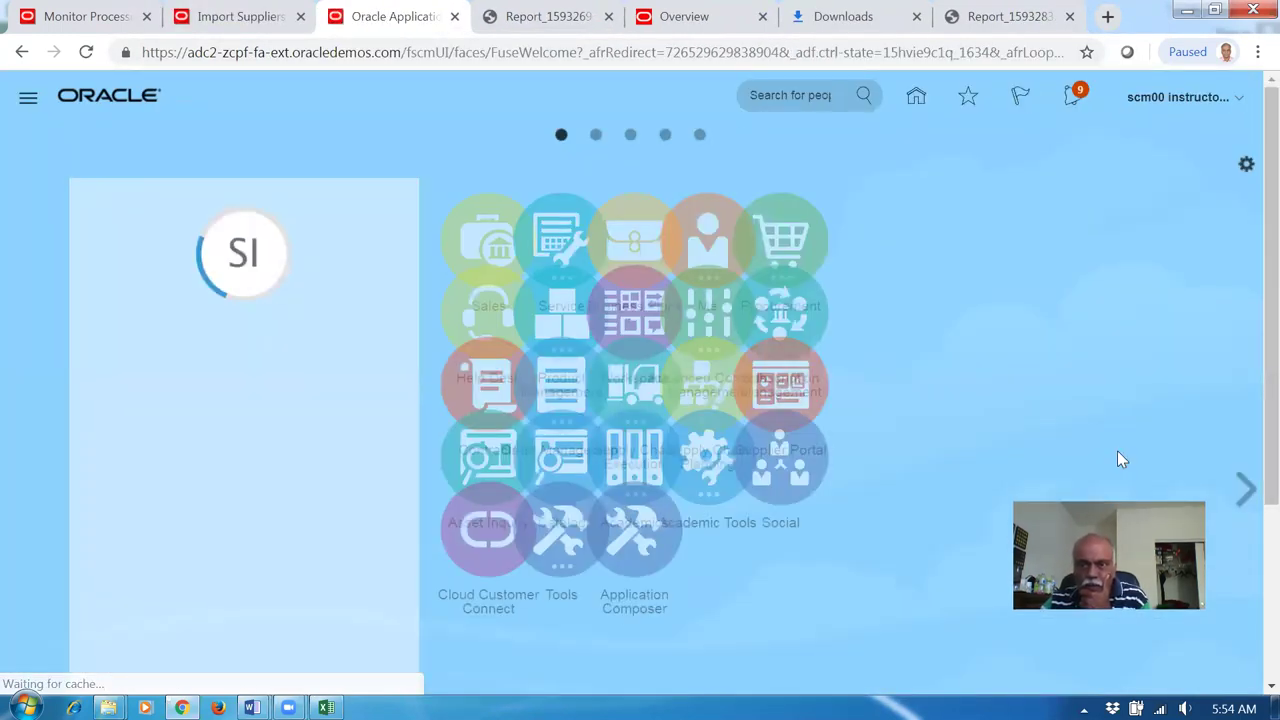
click(1163, 98)
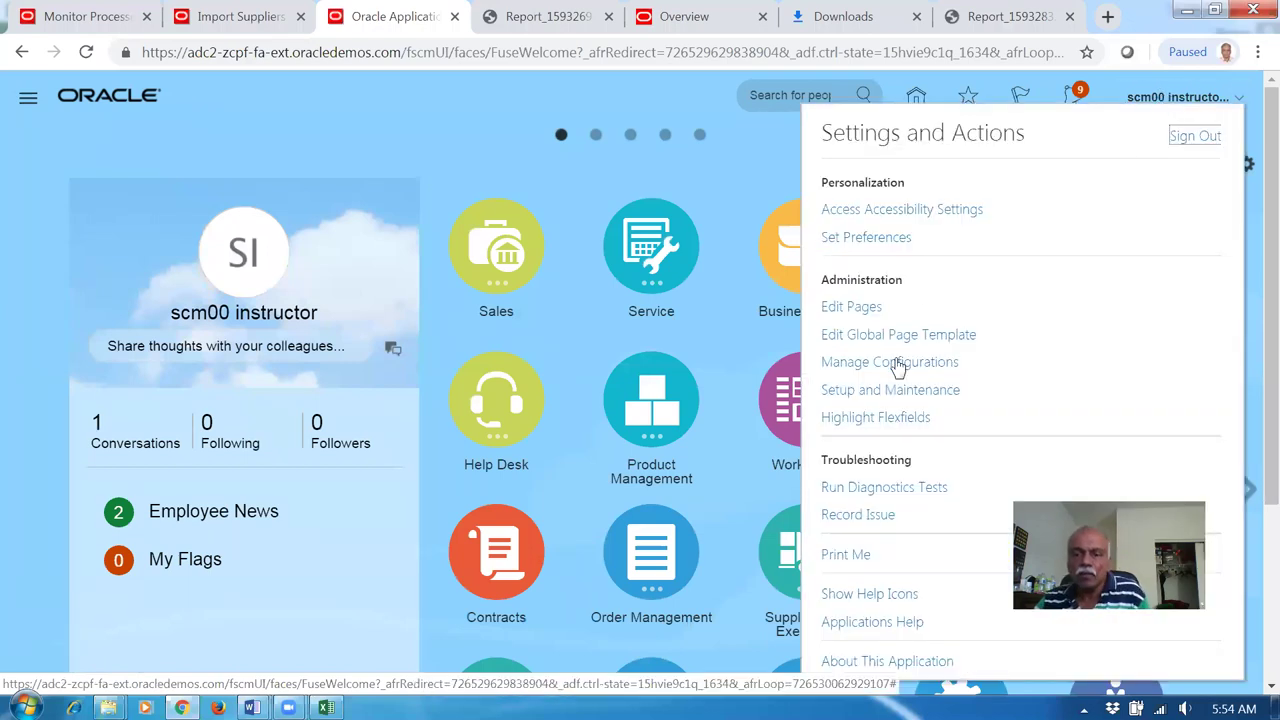
click(889, 392)
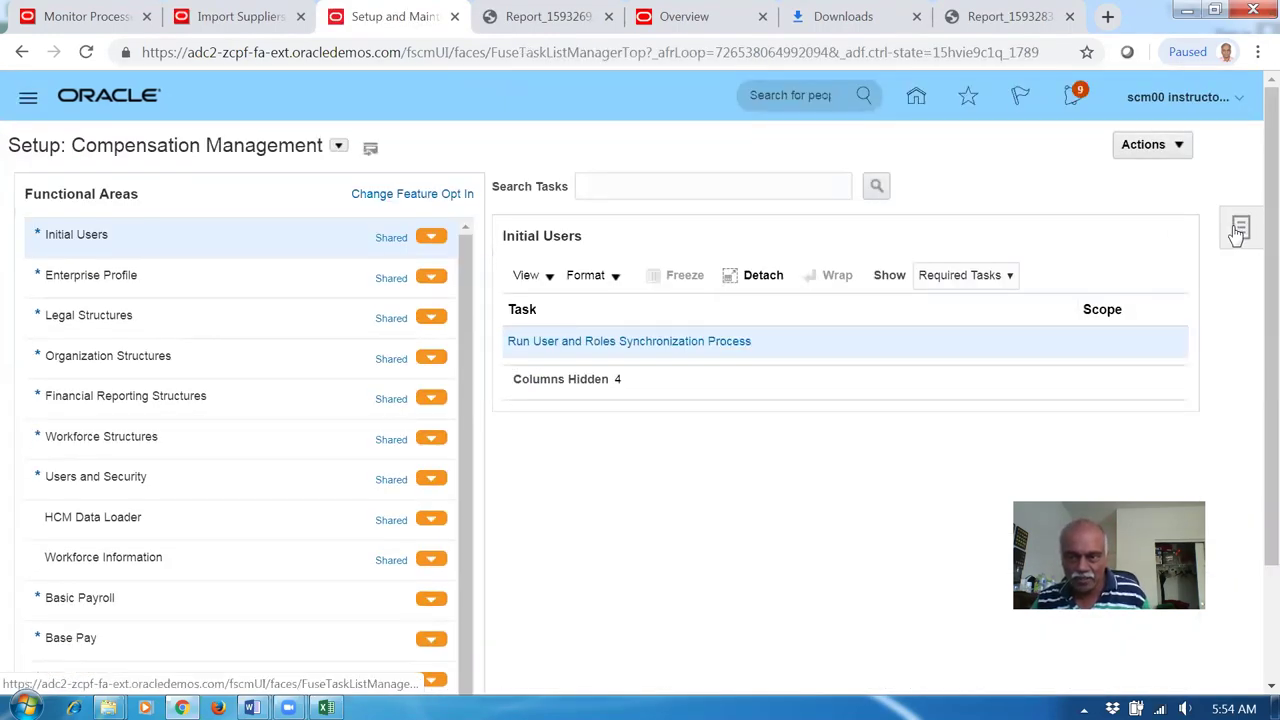
Search setup tasks for man%locations%, correcting the misspelled first search, and open Manage Locations
click(1237, 240)
click(1116, 321)
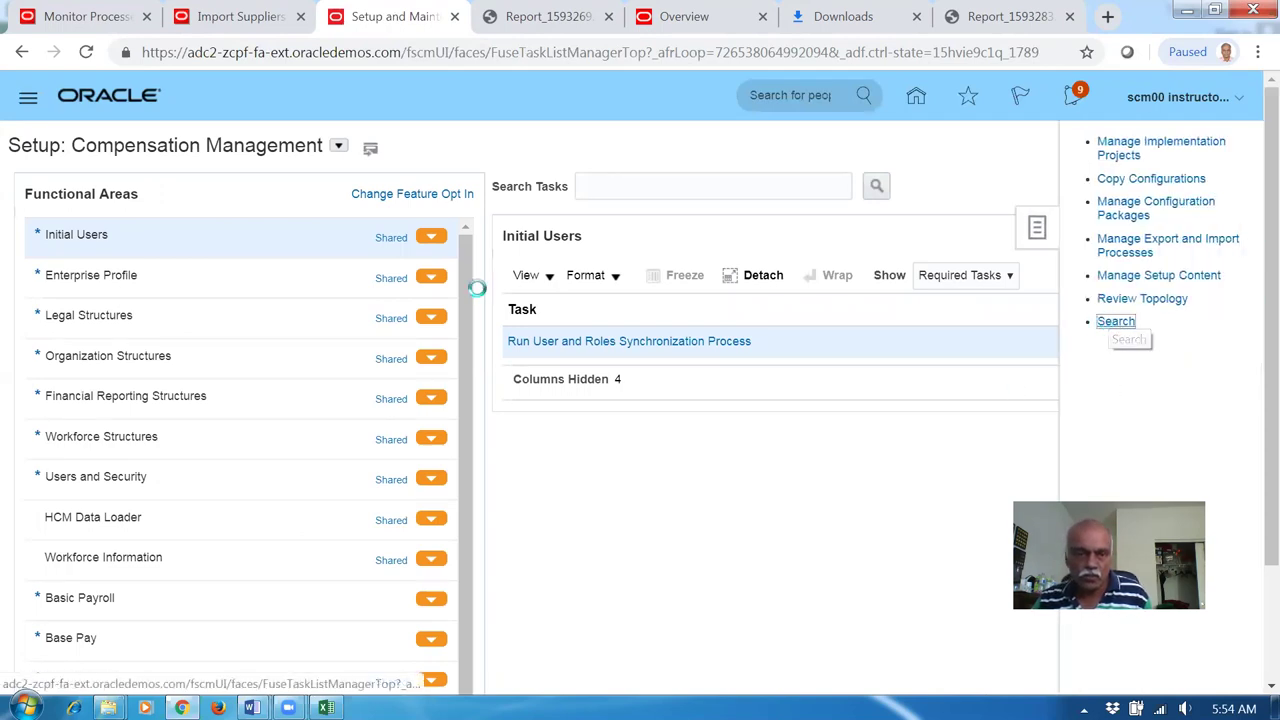
click(354, 189)
text(man%locat)
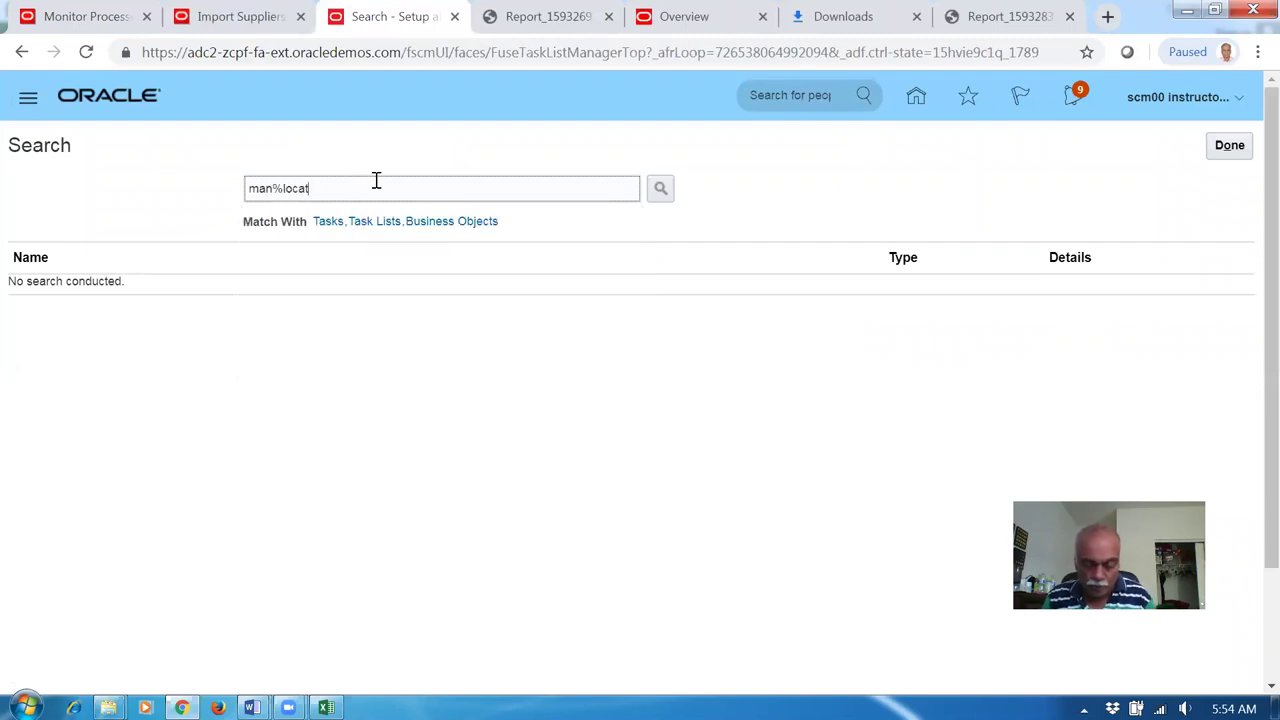
text(iobns%)
key(Return)
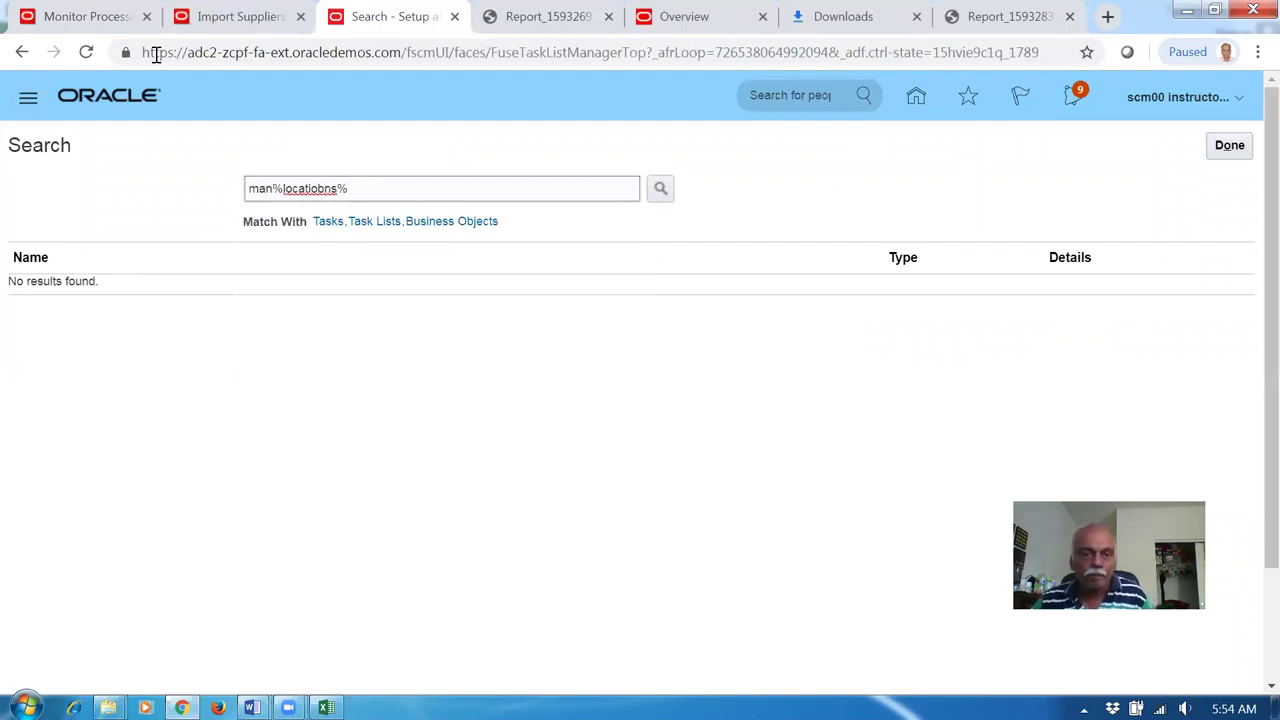
drag(352, 190, 148, 209)
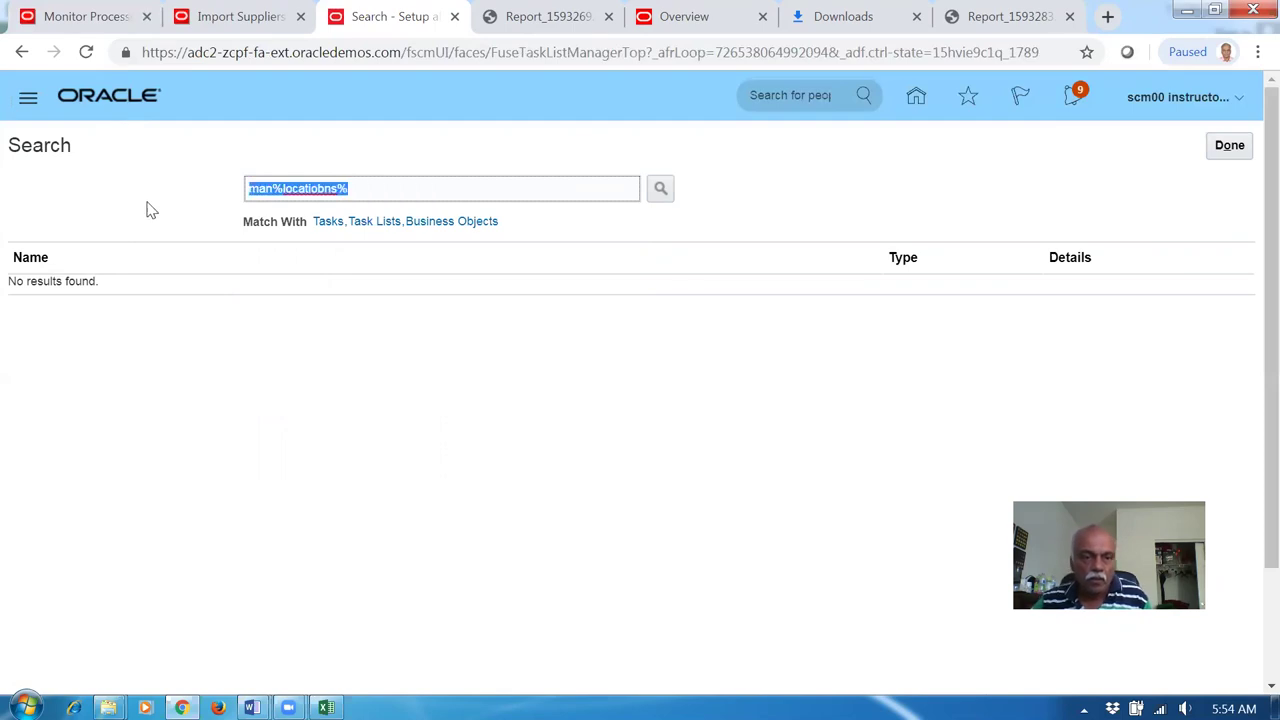
text(man%l)
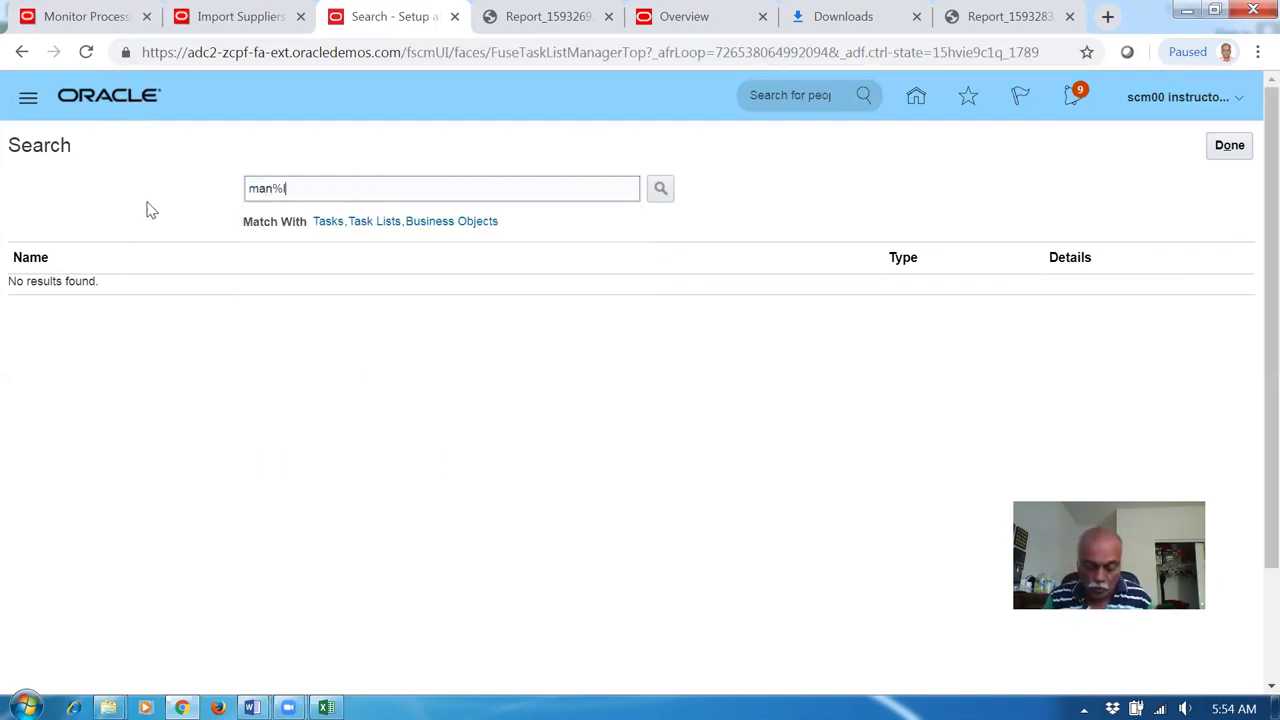
text(ocations%)
key(Return)
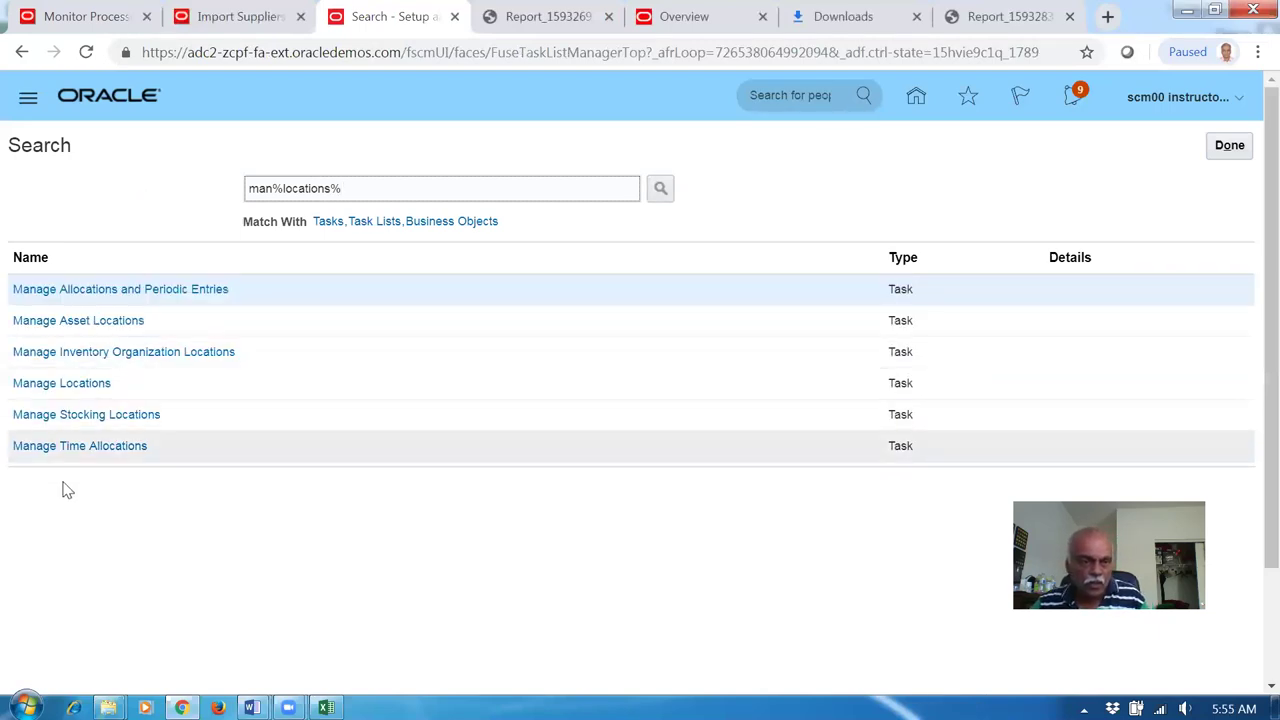
click(70, 386)
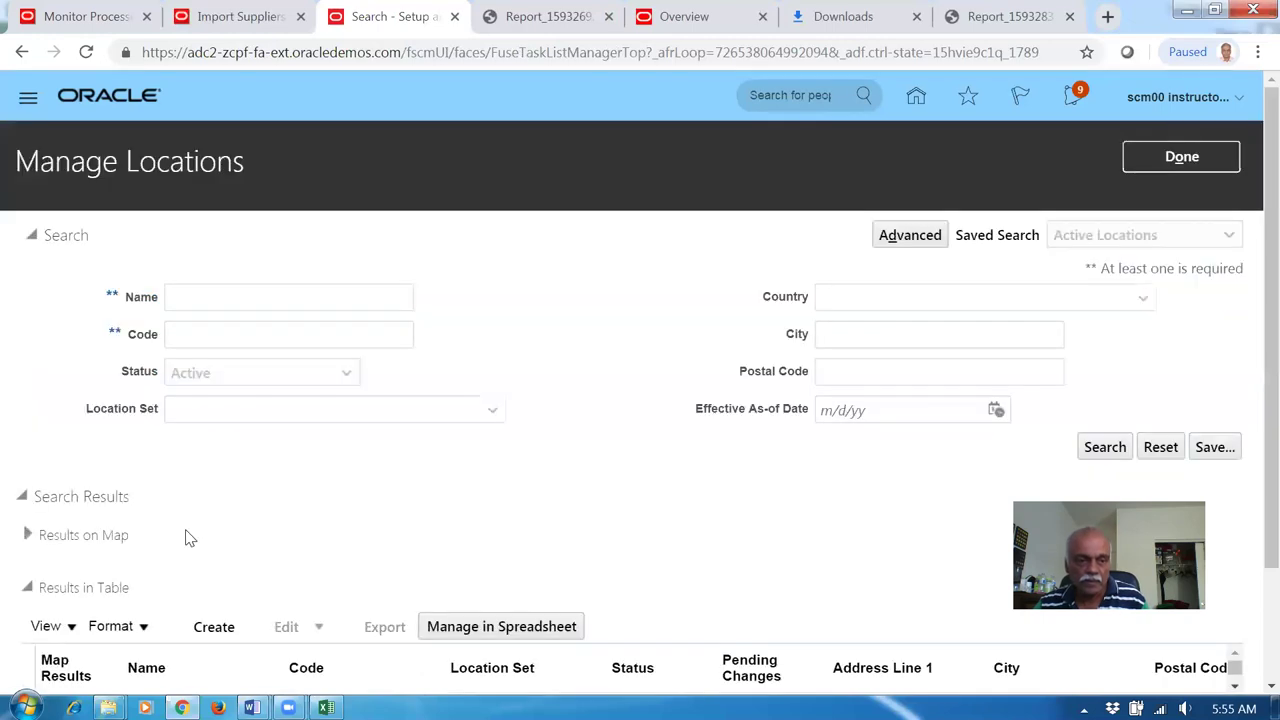
Search locations for the name Seattle and open the USLoc004 Seattle location
click(217, 303)
text(S)
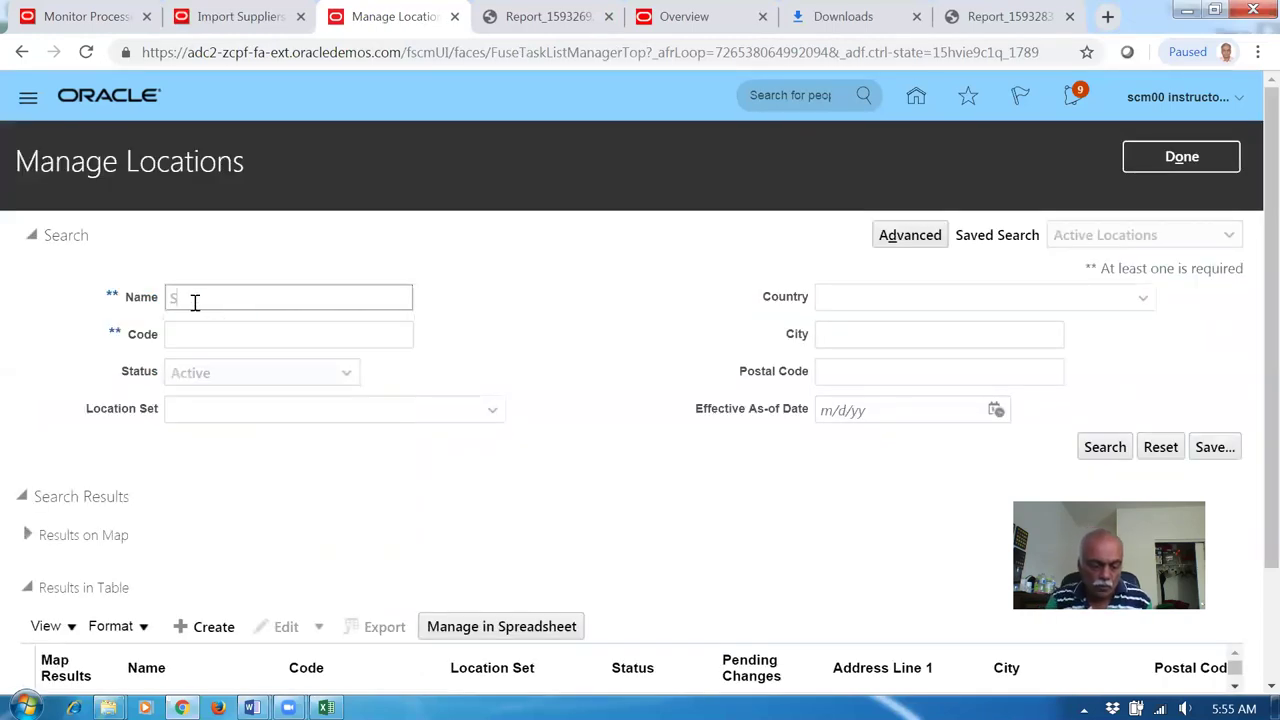
text(eattle)
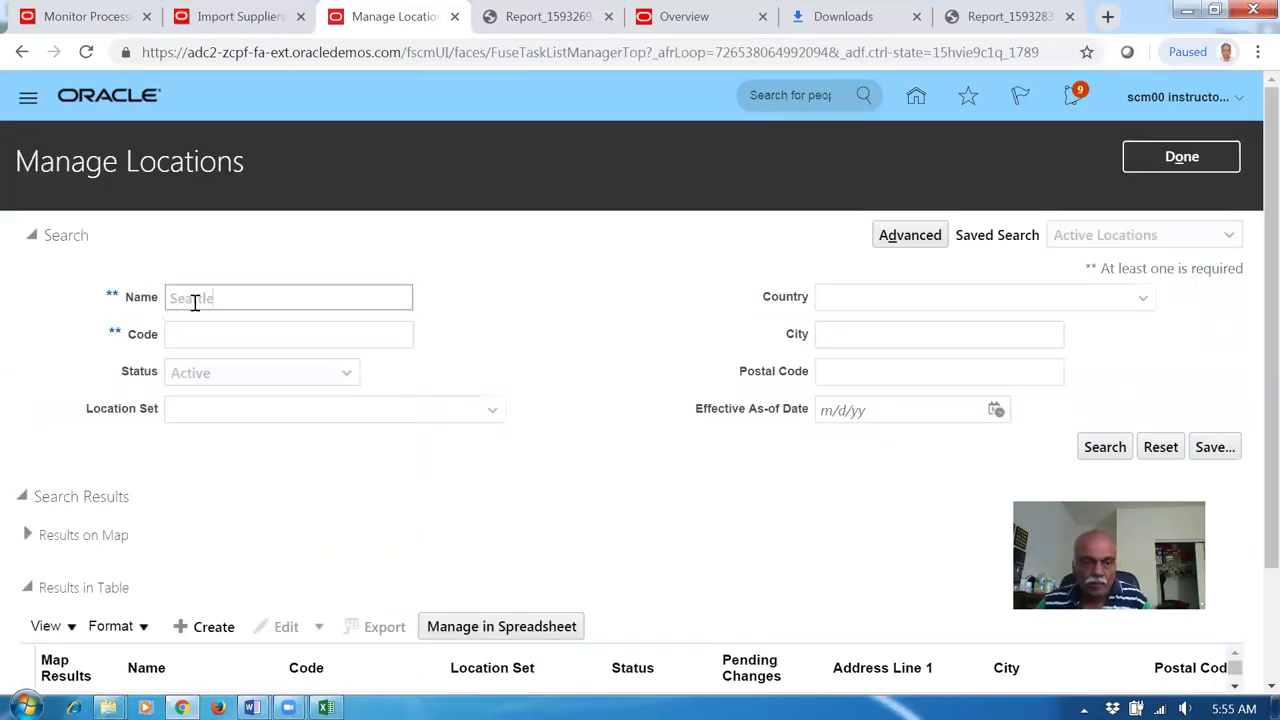
click(1117, 449)
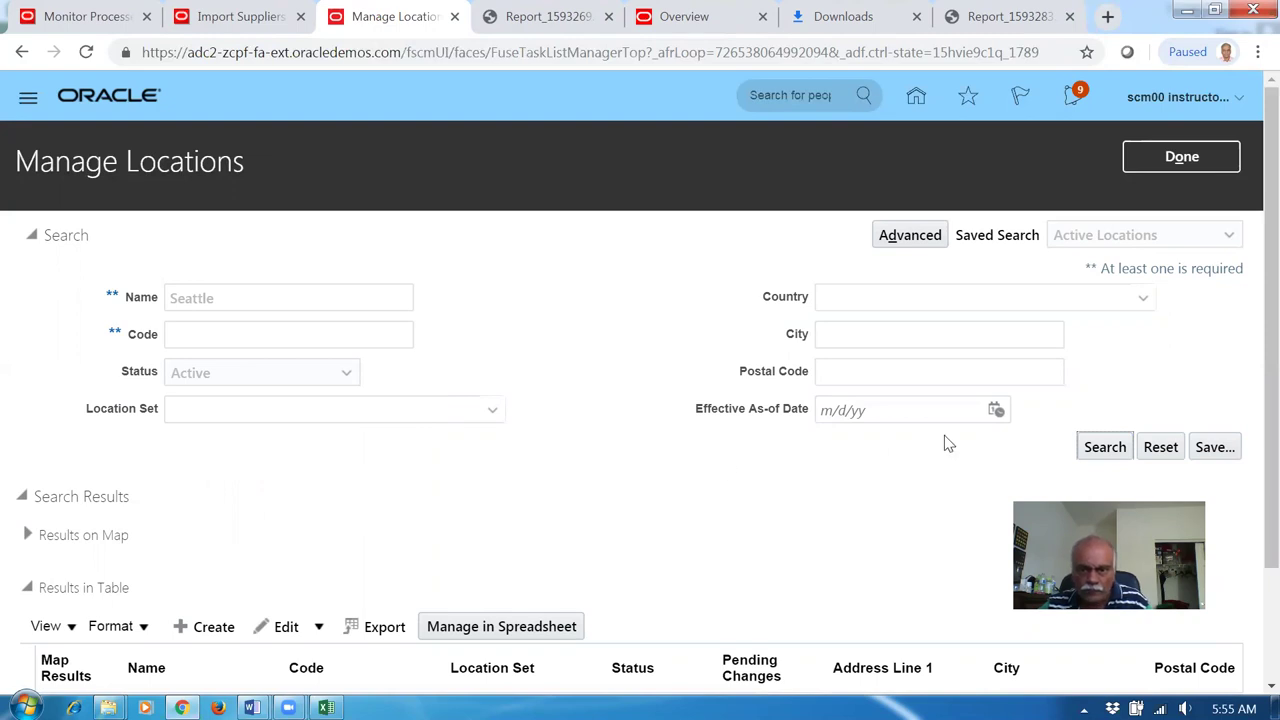
click(1104, 445)
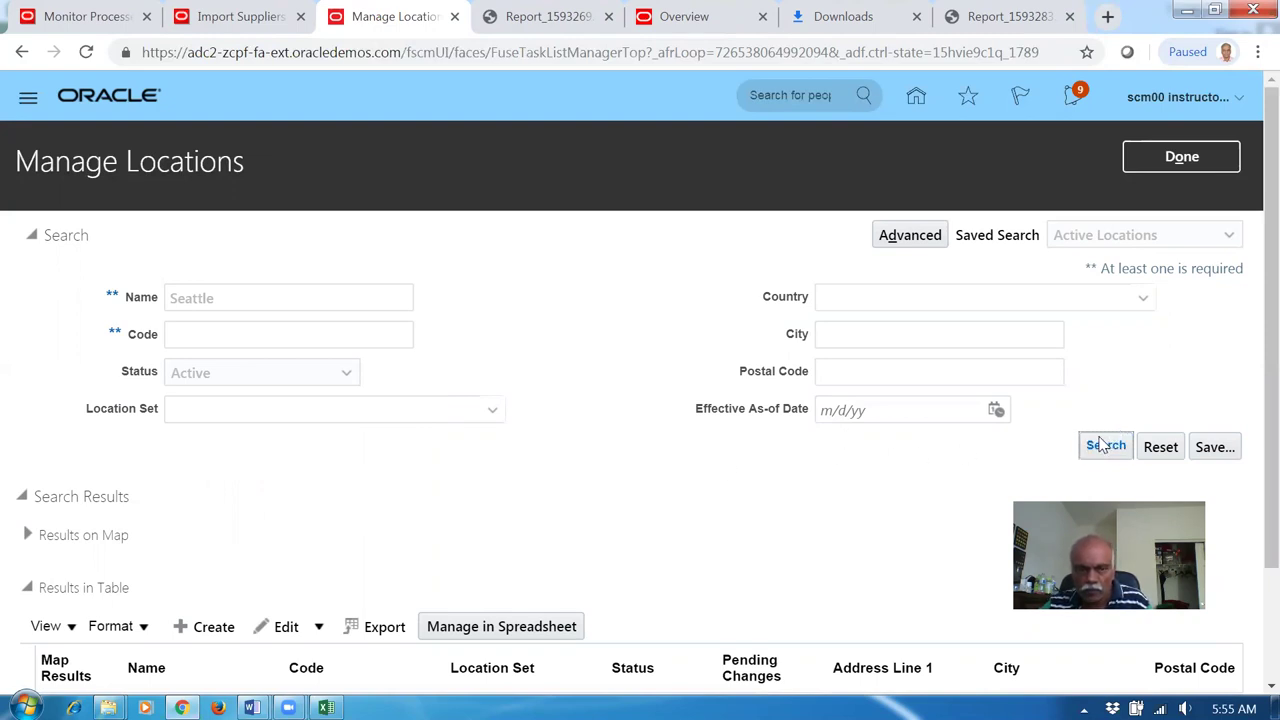
scroll(474, 517, down, 3)
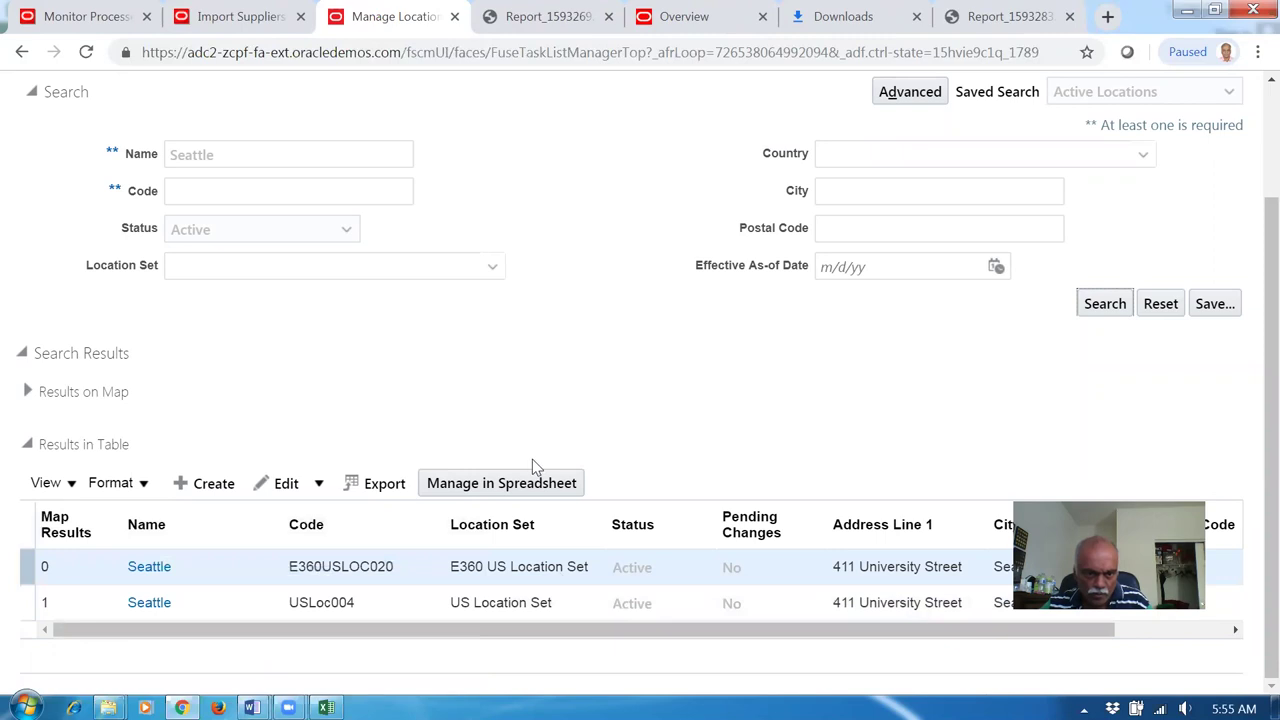
click(150, 603)
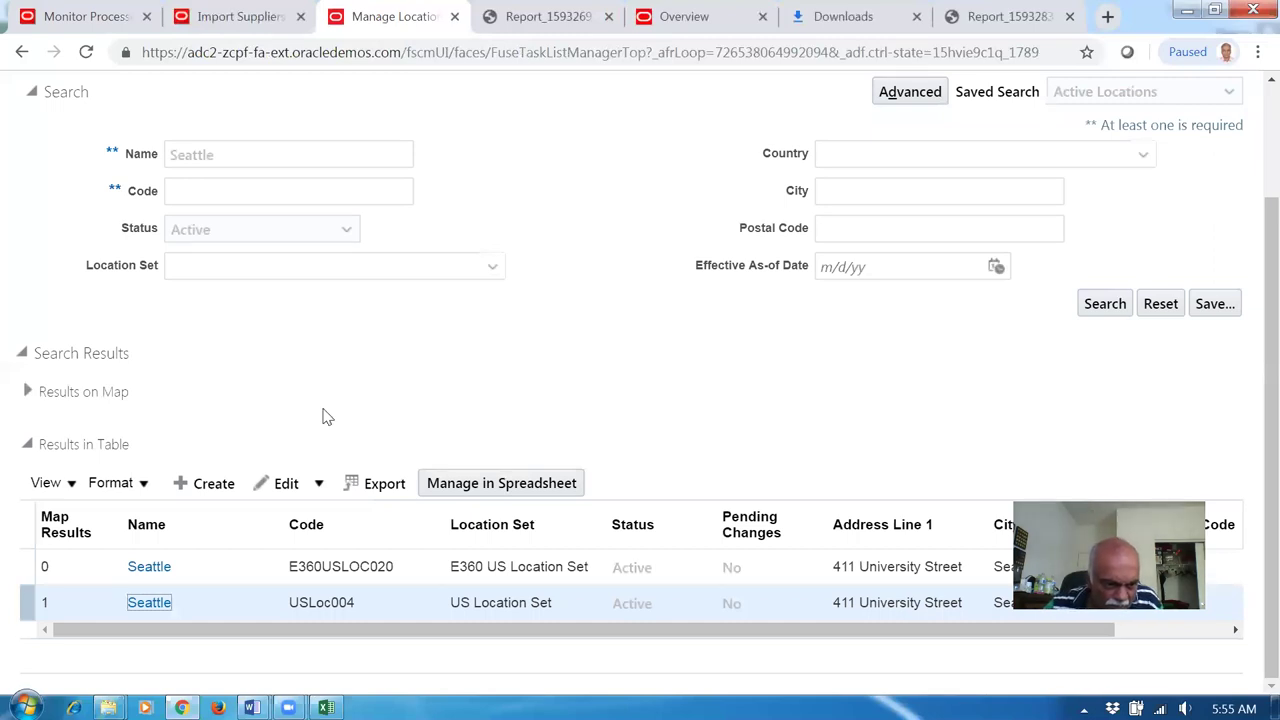
Confirm USLoc004's Location Set is US Location Set, then return to the Report_1593269 tab
scroll(337, 470, down, 2)
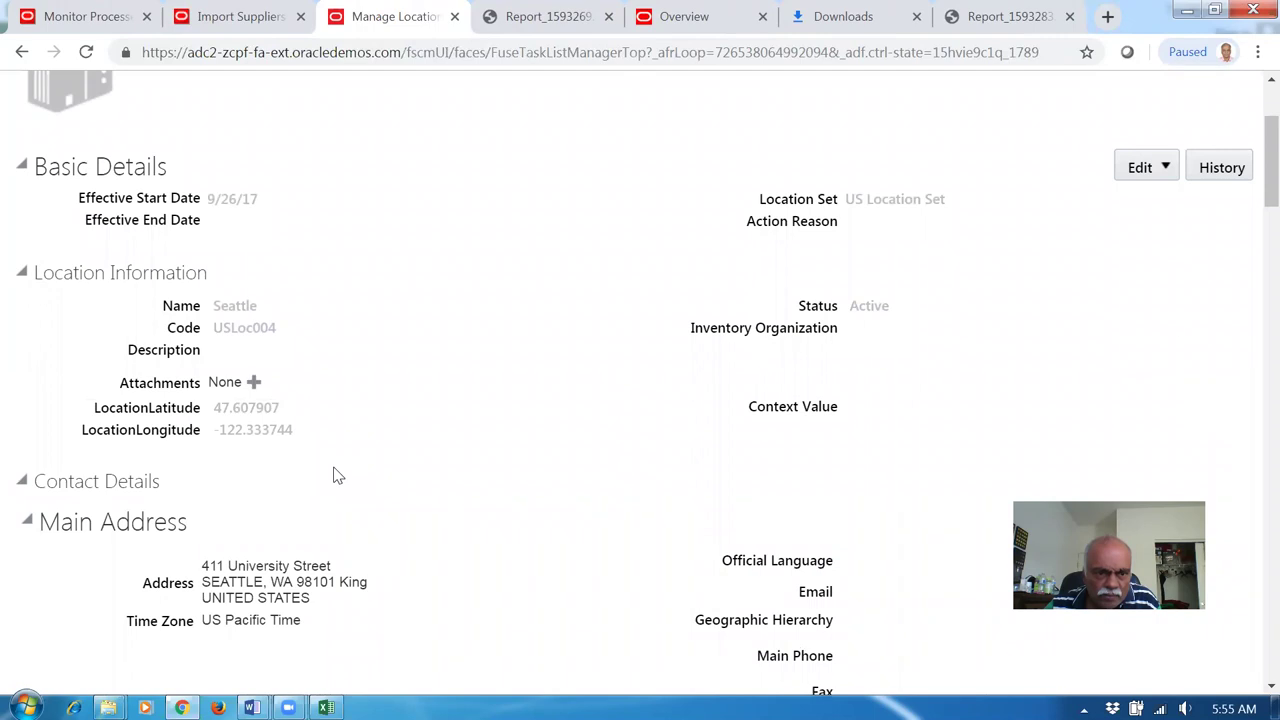
scroll(337, 477, down, 2)
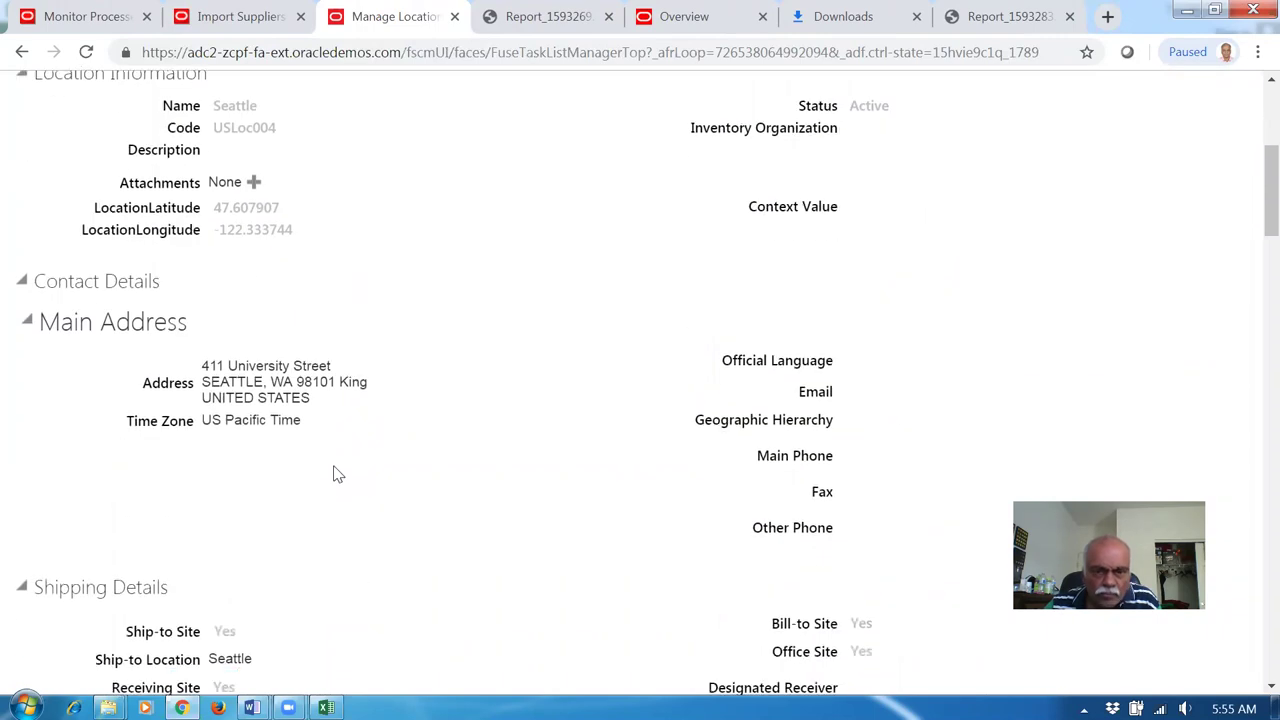
scroll(337, 473, up, 4)
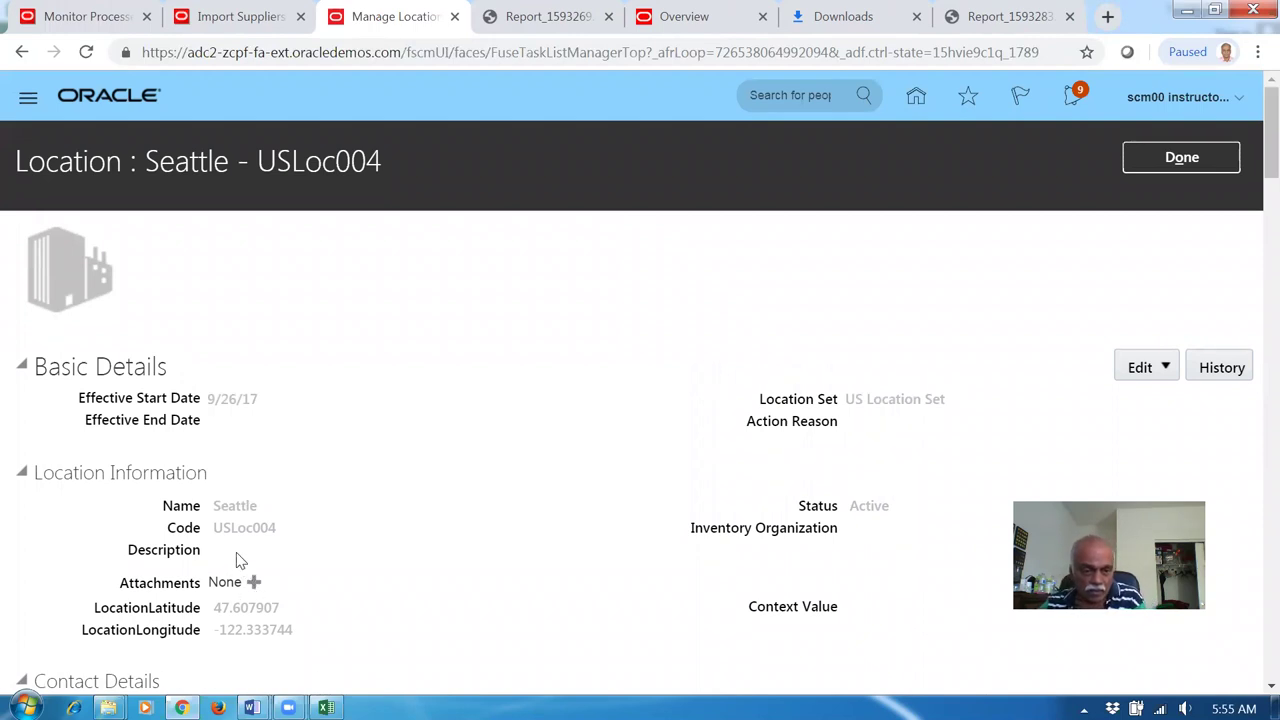
drag(846, 397, 952, 405)
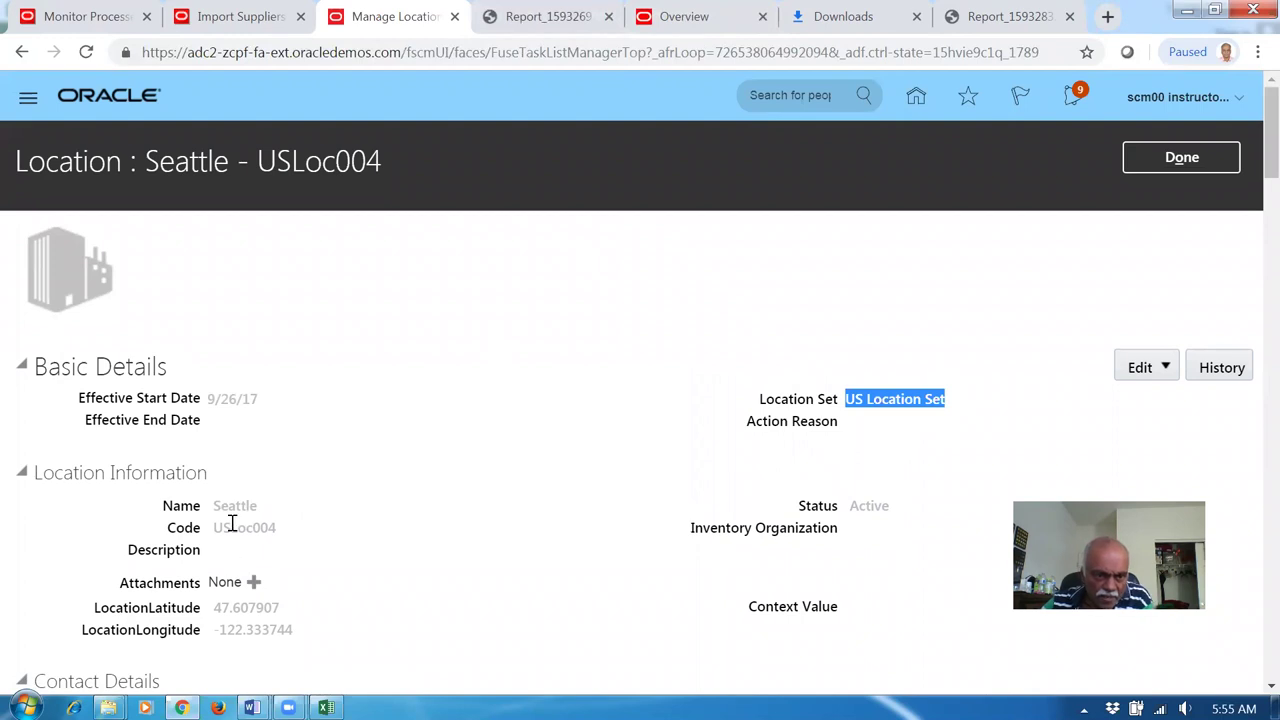
click(585, 32)
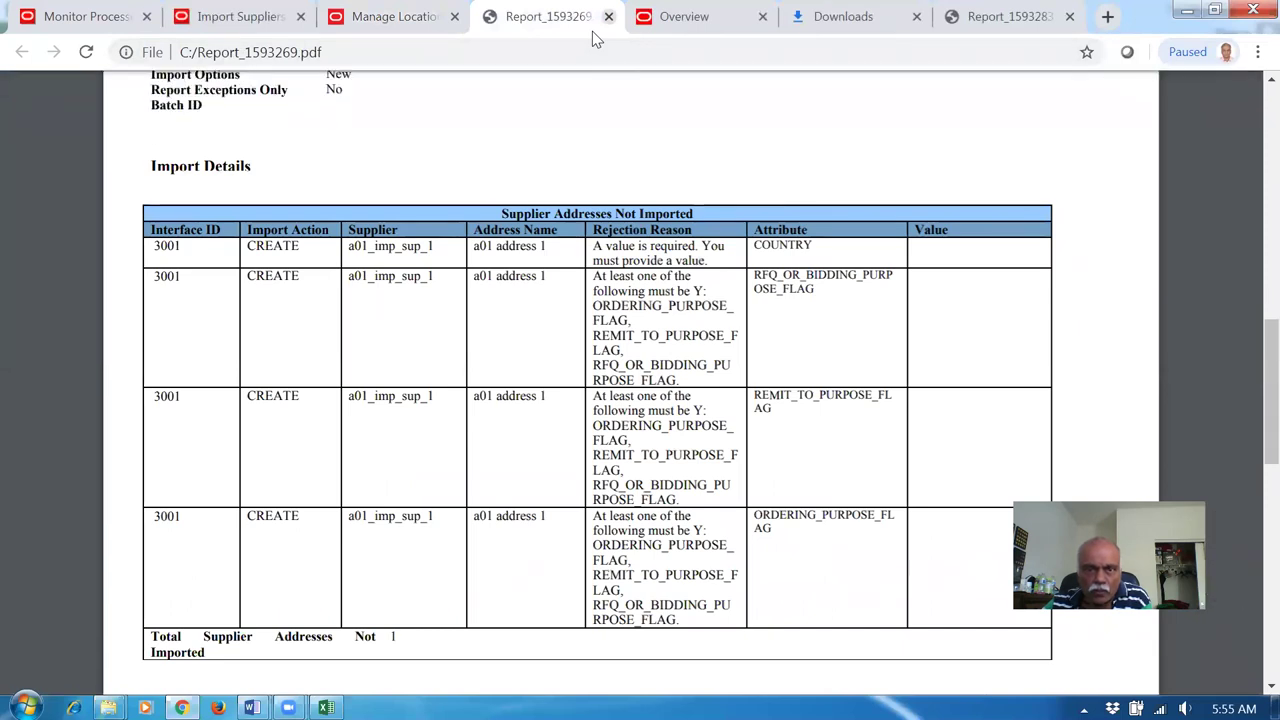
Close the supplier address report and highlight the rejected Seattle value in the site assignments report
click(608, 16)
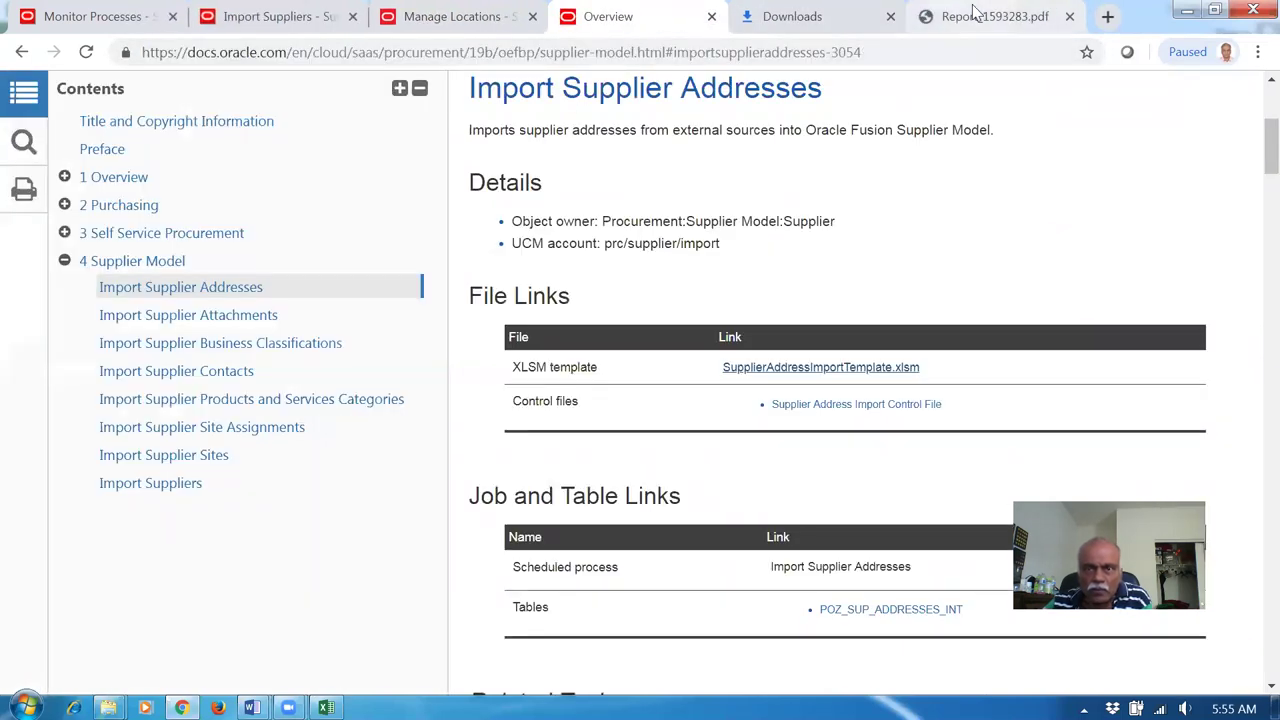
click(978, 16)
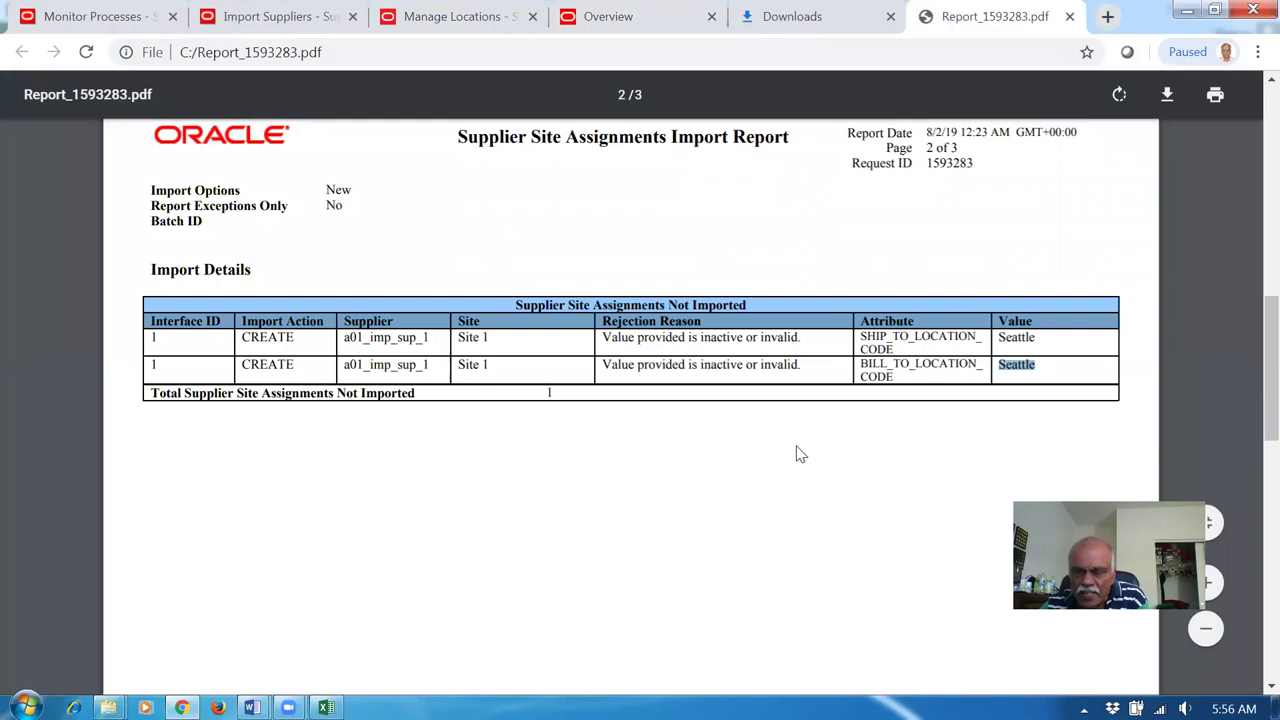
click(1025, 366)
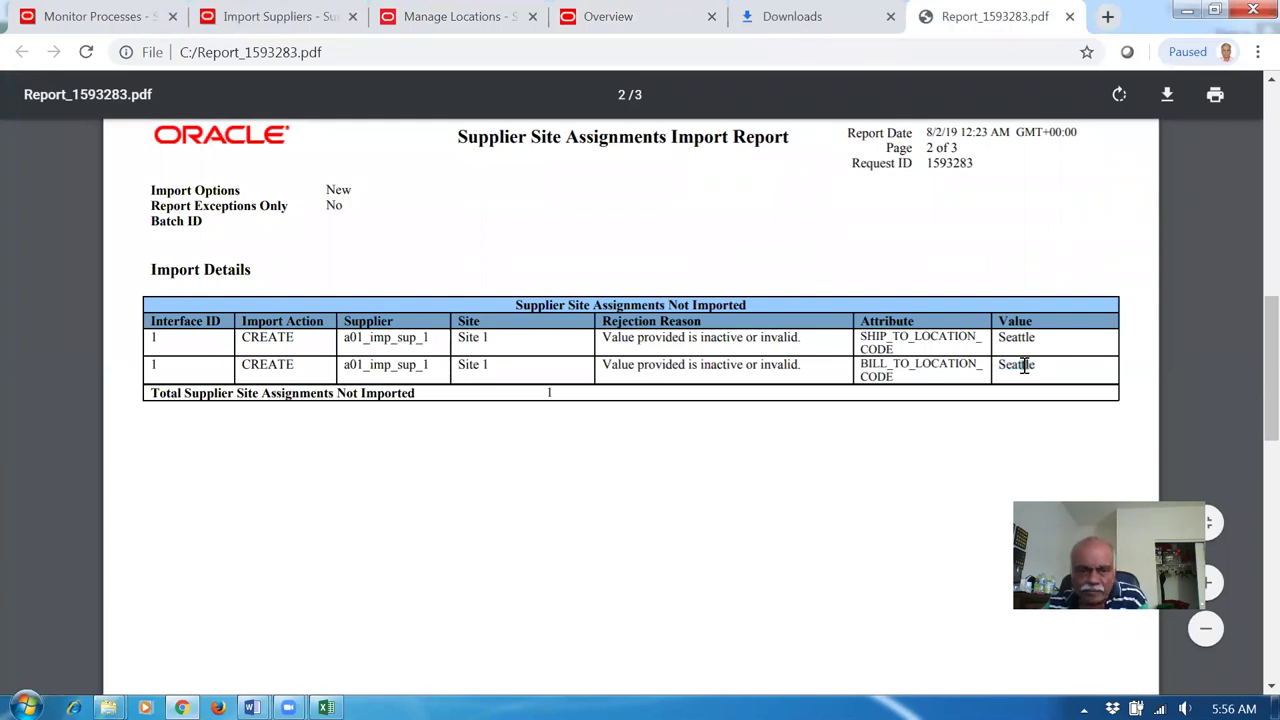
drag(1036, 346, 1008, 362)
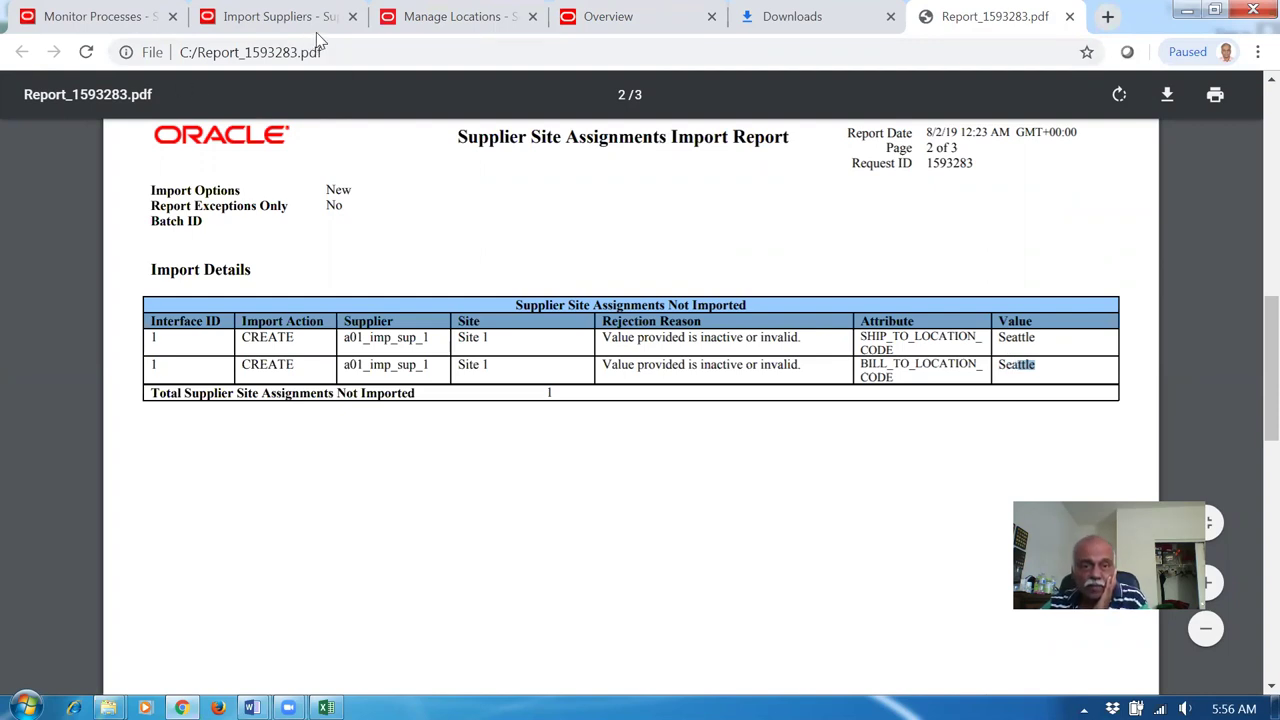
Review the Seattle USLoc004 location details again
click(433, 29)
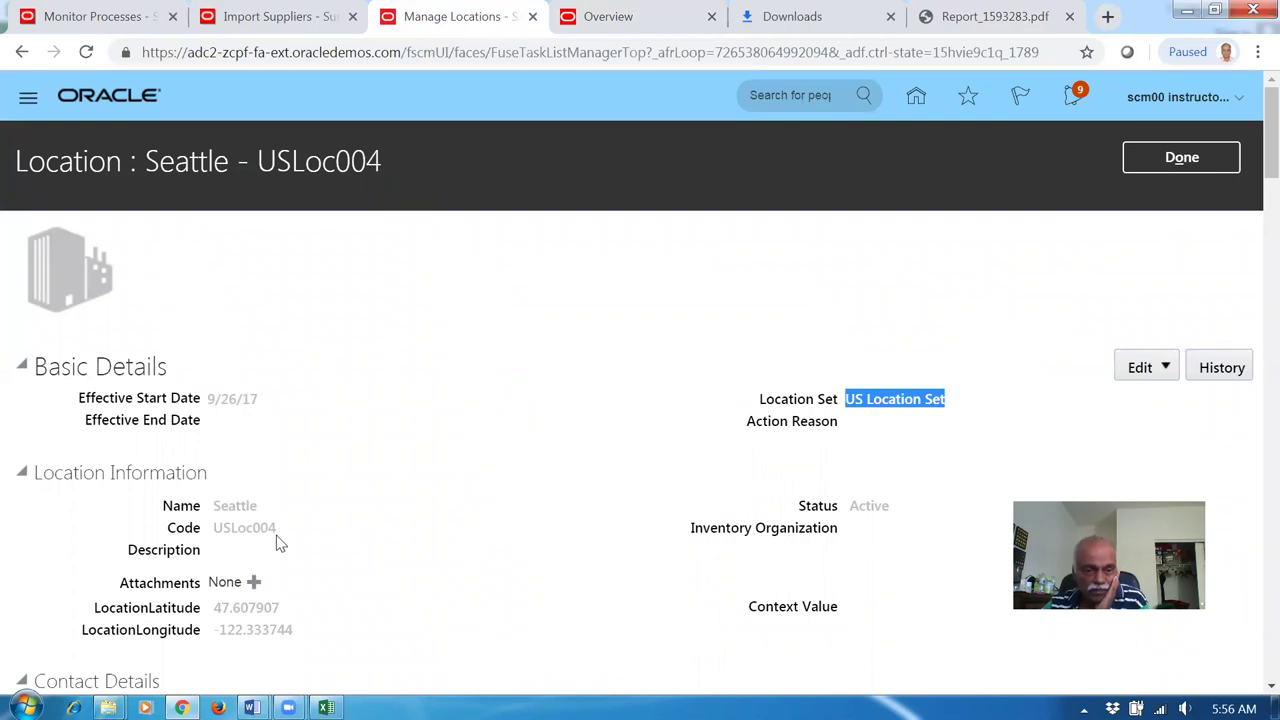
scroll(269, 534, down, 6)
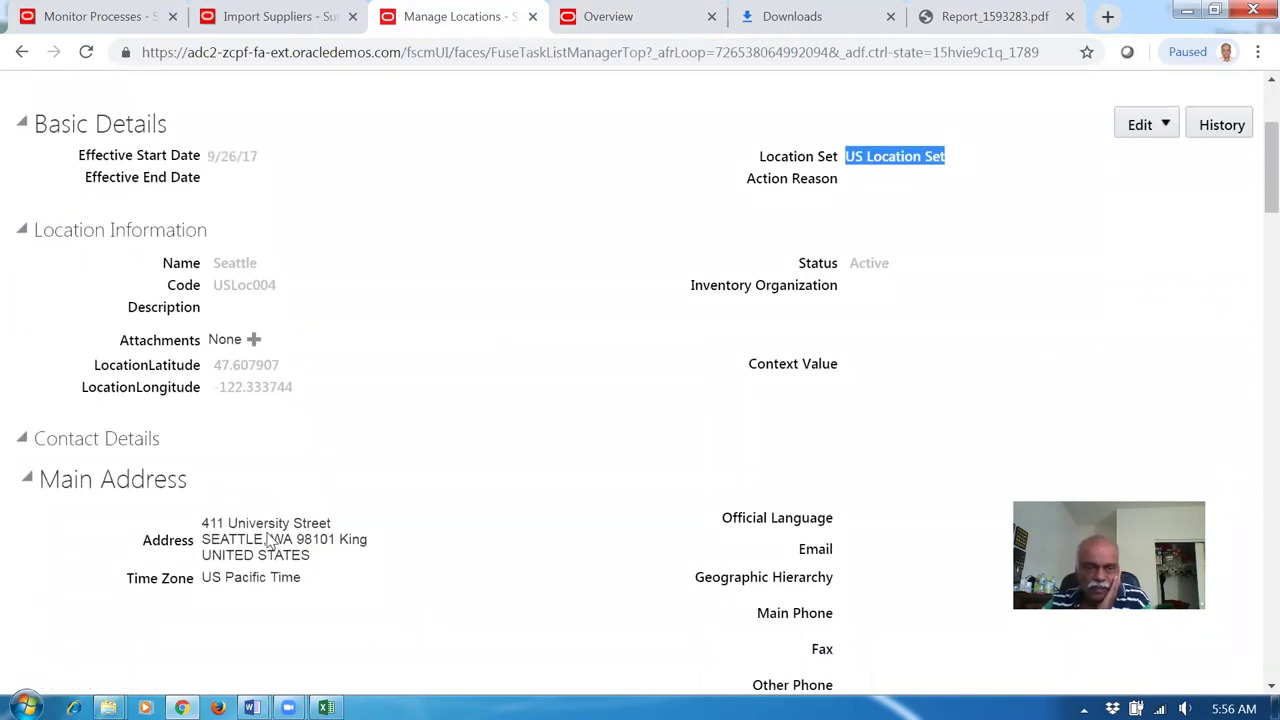
scroll(269, 541, down, 2)
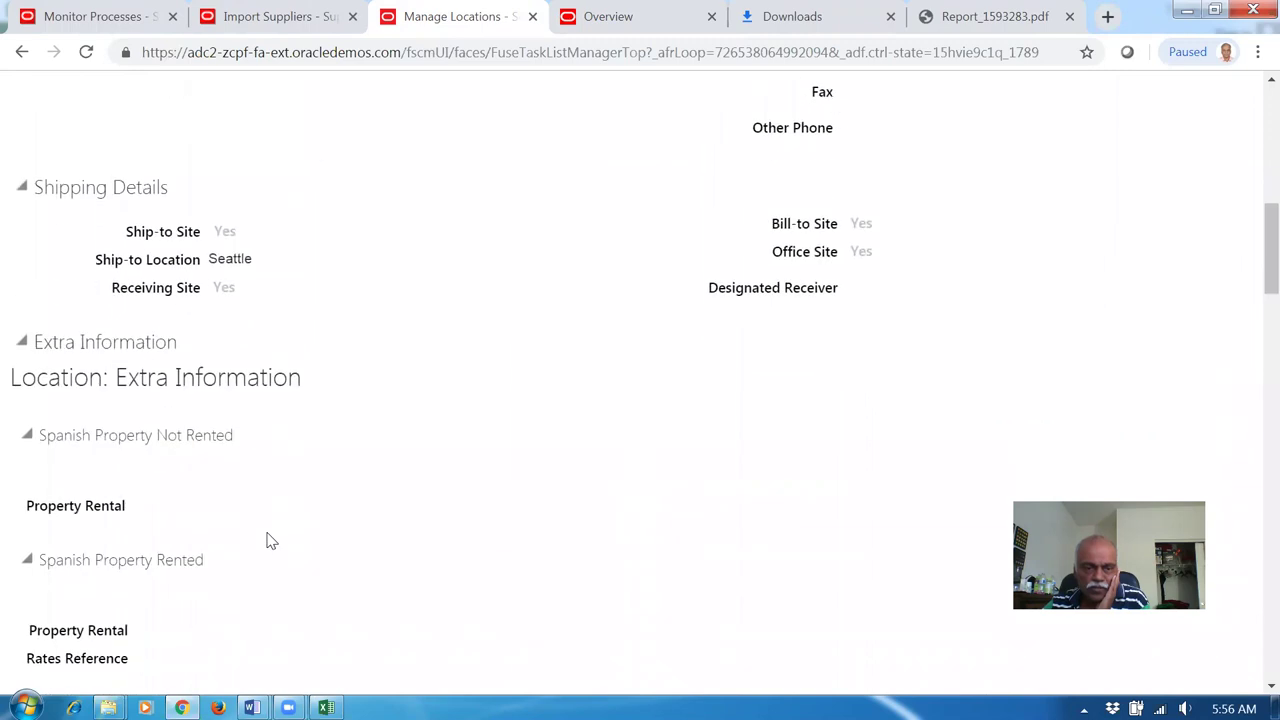
scroll(269, 540, up, 8)
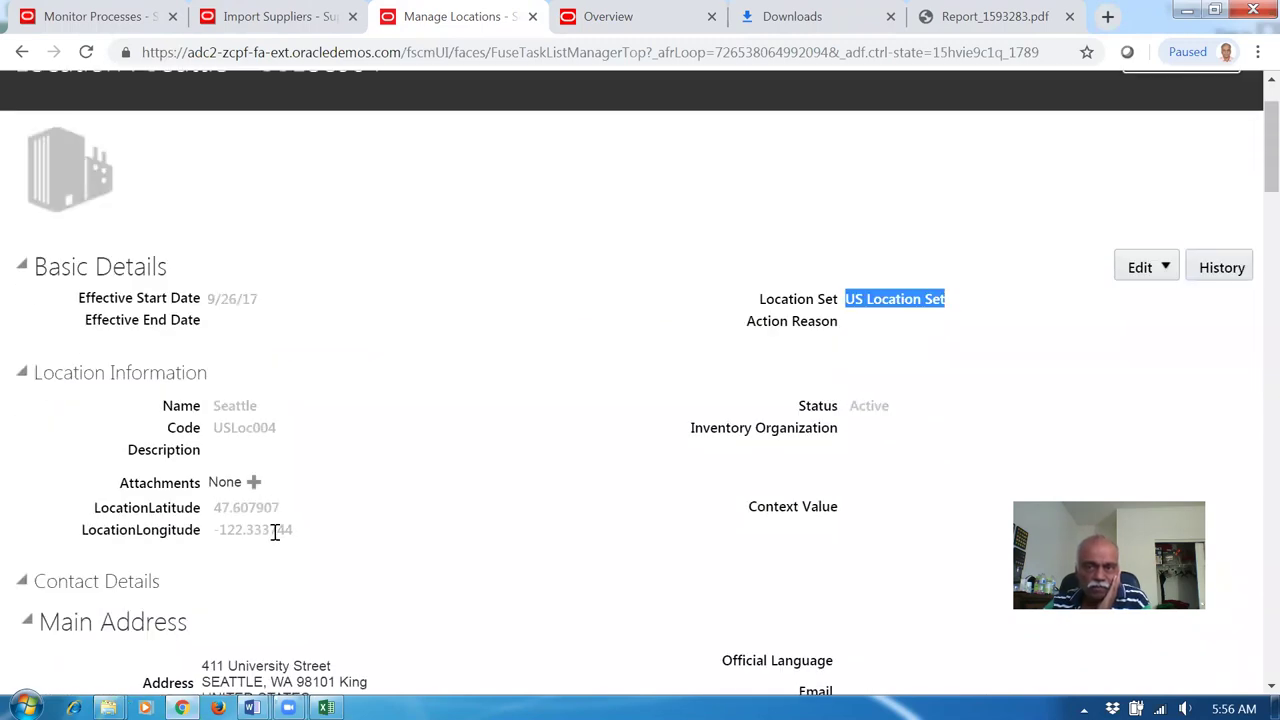
scroll(269, 533, up, 2)
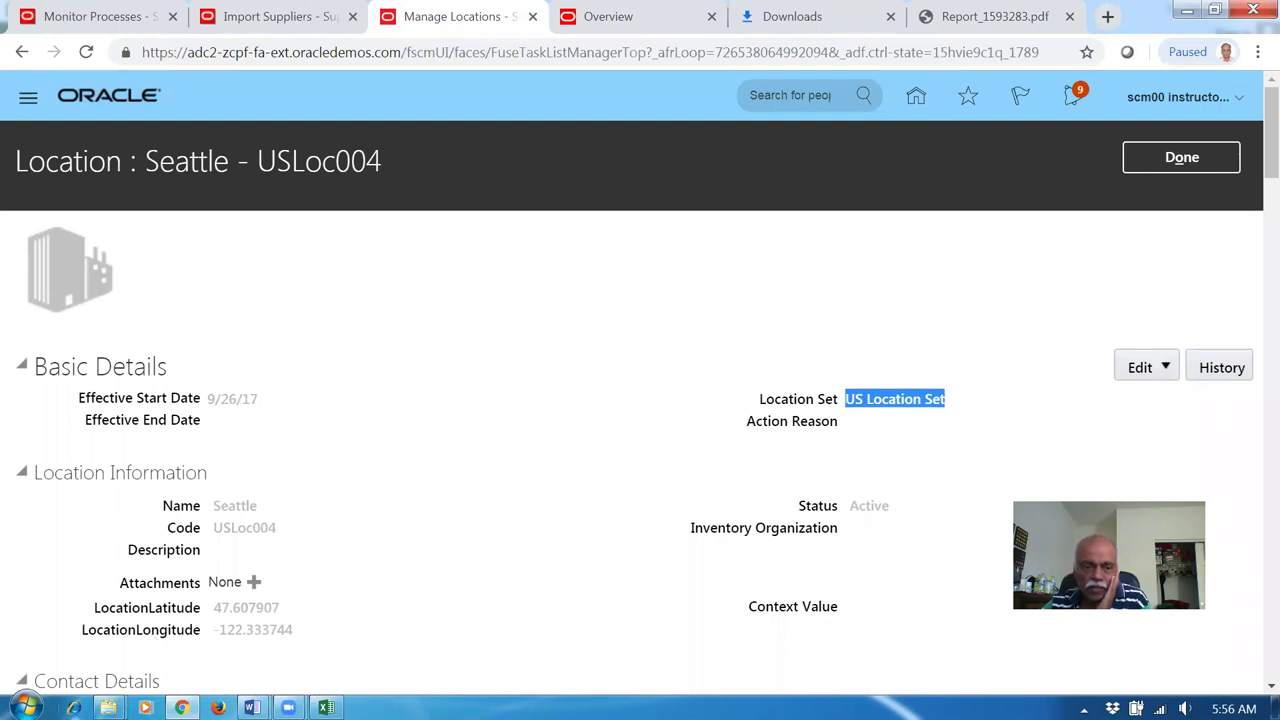
Bring up the Local Disk (C:) folder, then reopen the import report PDF and select its title
click(108, 707)
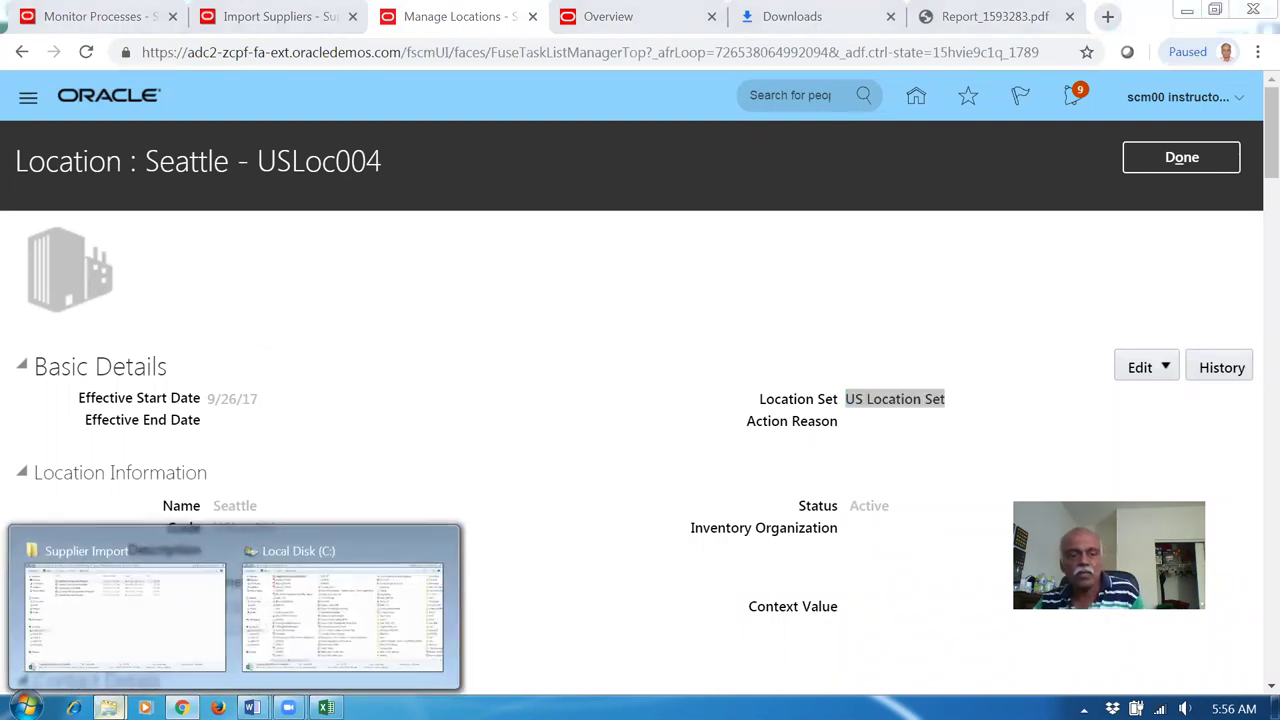
click(378, 638)
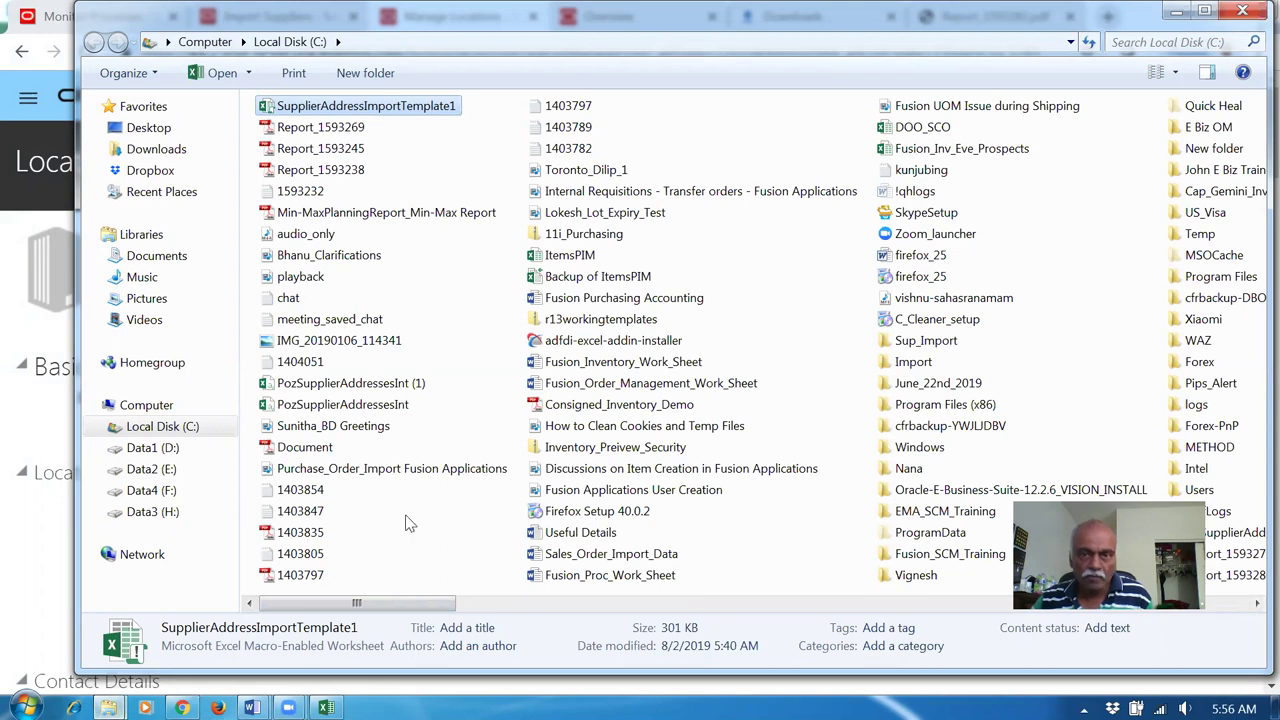
click(182, 708)
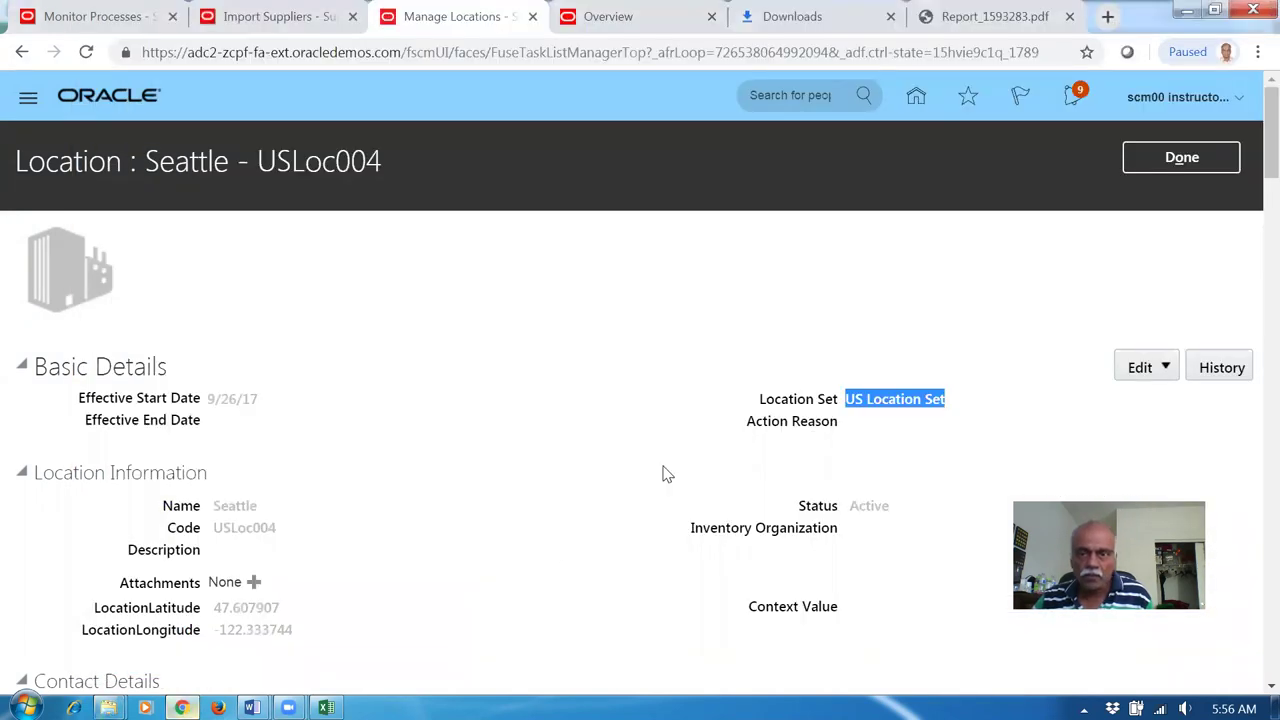
click(1007, 22)
drag(524, 140, 699, 153)
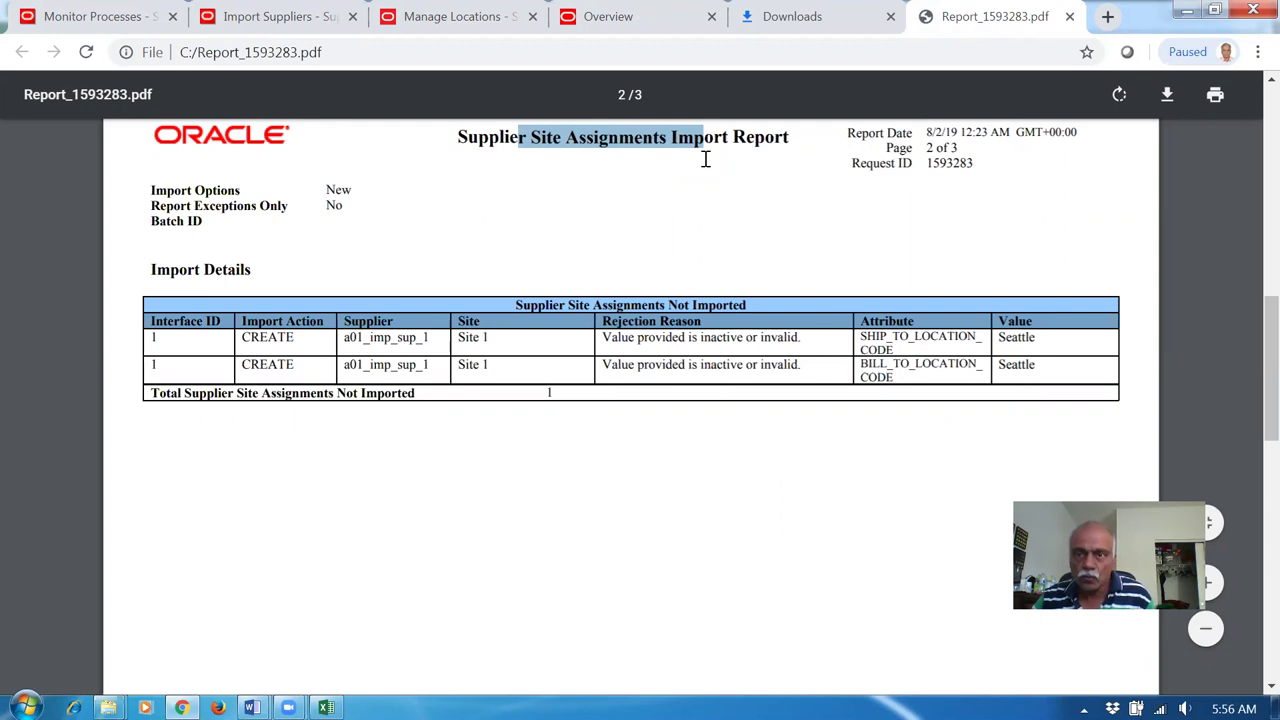
Open the SupplierSiteAssignmentImportTemplate workbook from the Supplier Import folder
mouse_move(182, 710)
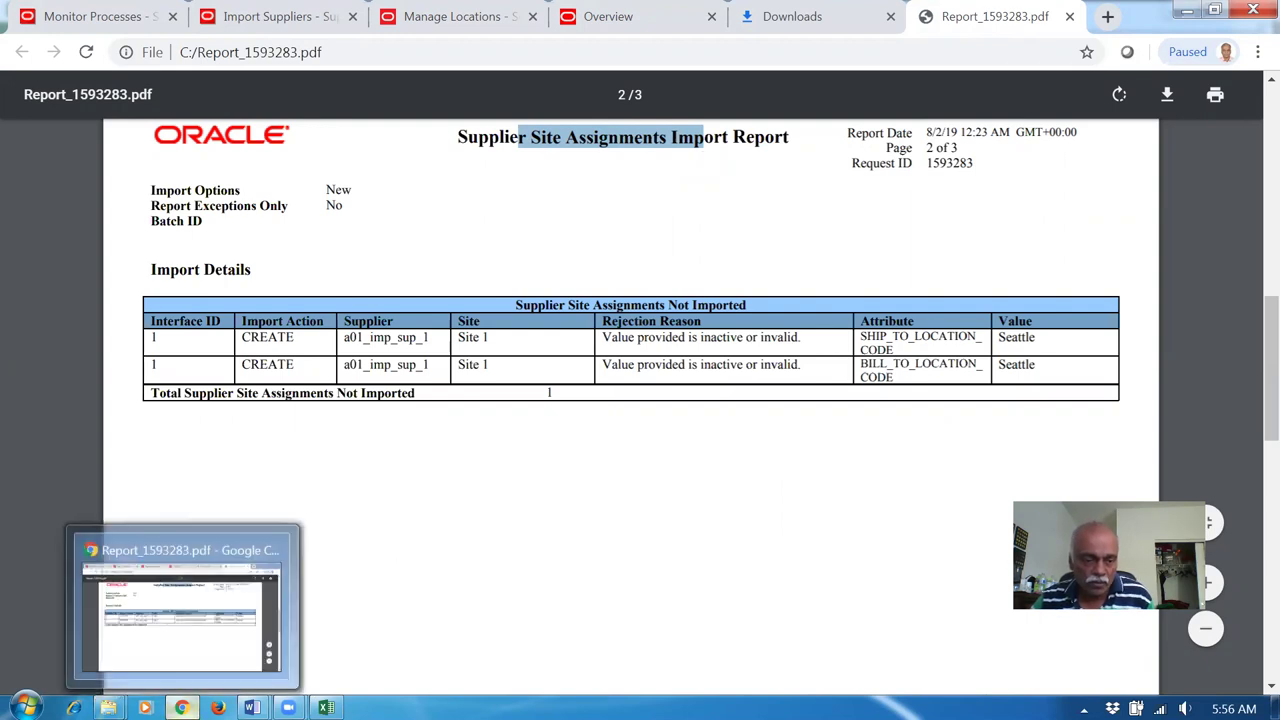
mouse_move(108, 707)
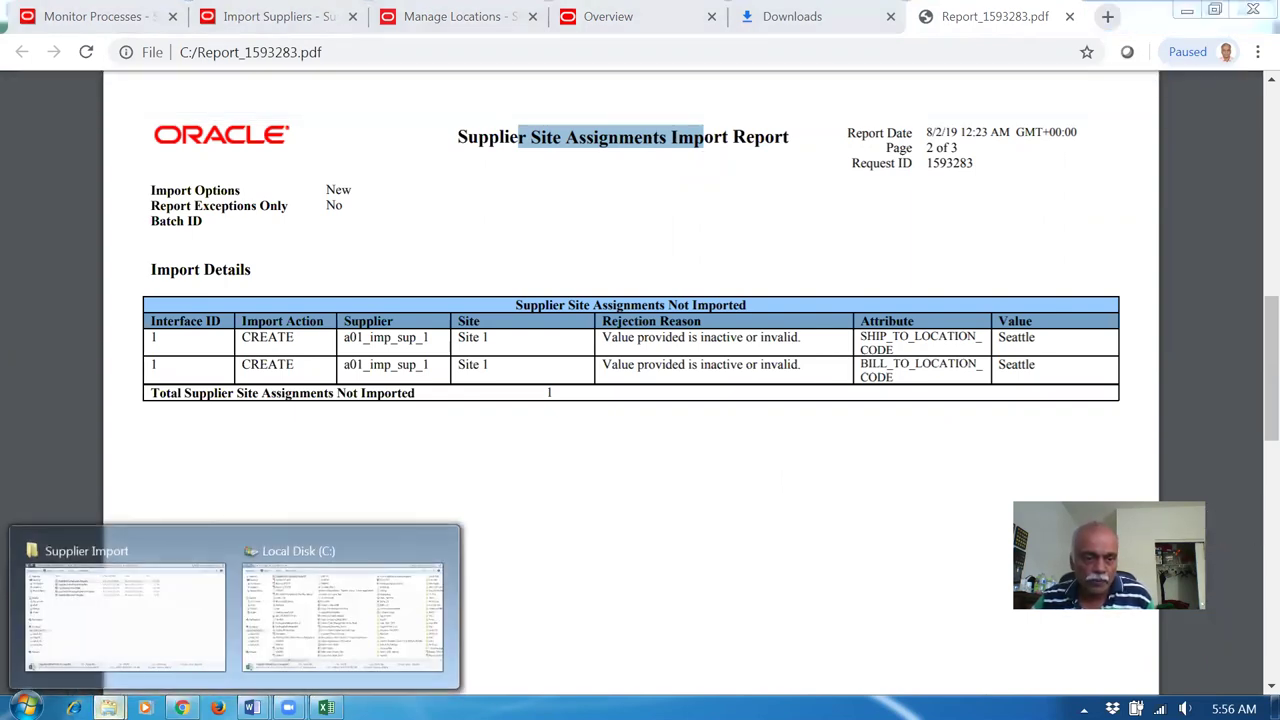
click(145, 640)
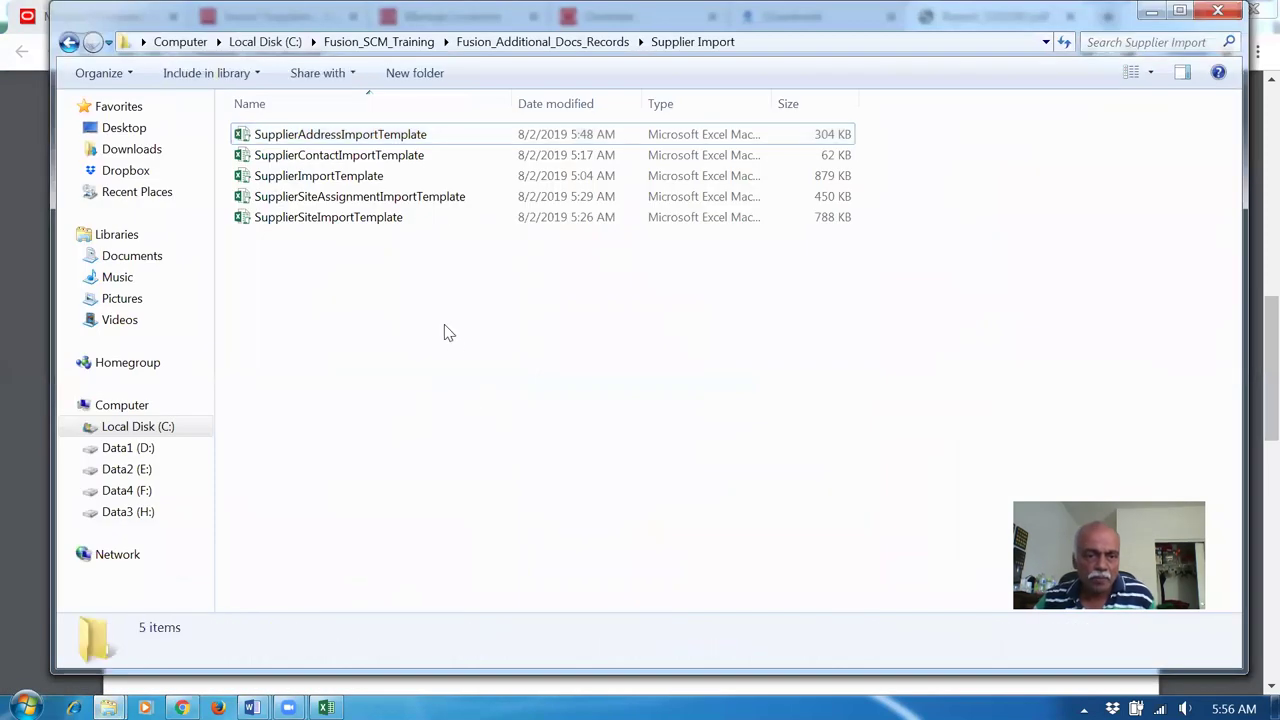
double_click(322, 197)
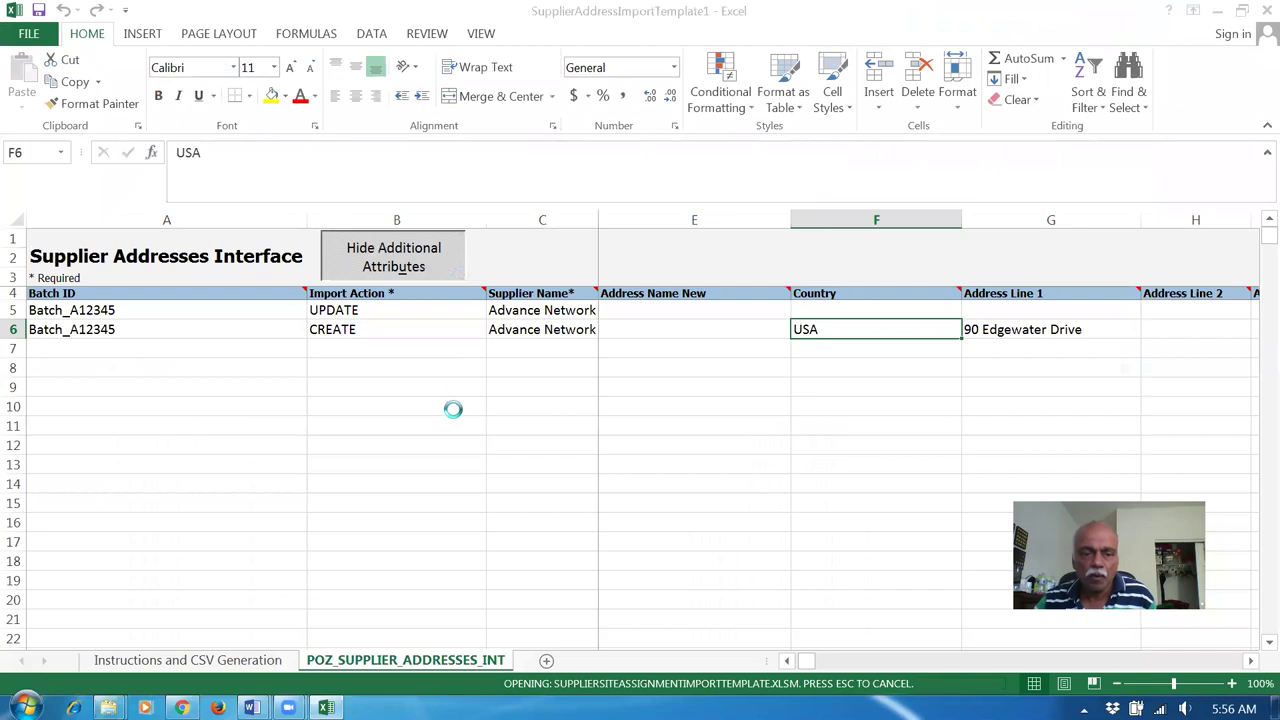
Clear Seattle from Bill-to Location cell I5 and save, accepting the personal-information warning
click(468, 316)
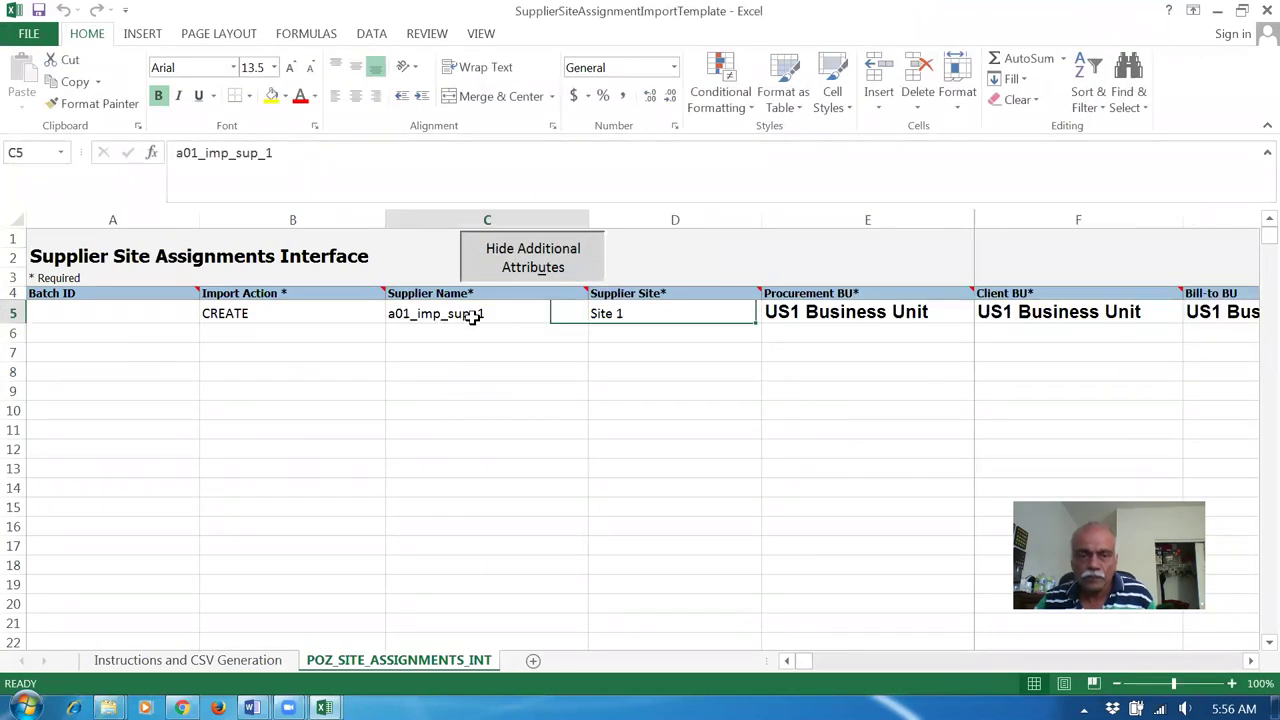
key(Right)
key(Right)
key(Right)
key(Right)
key(Right)
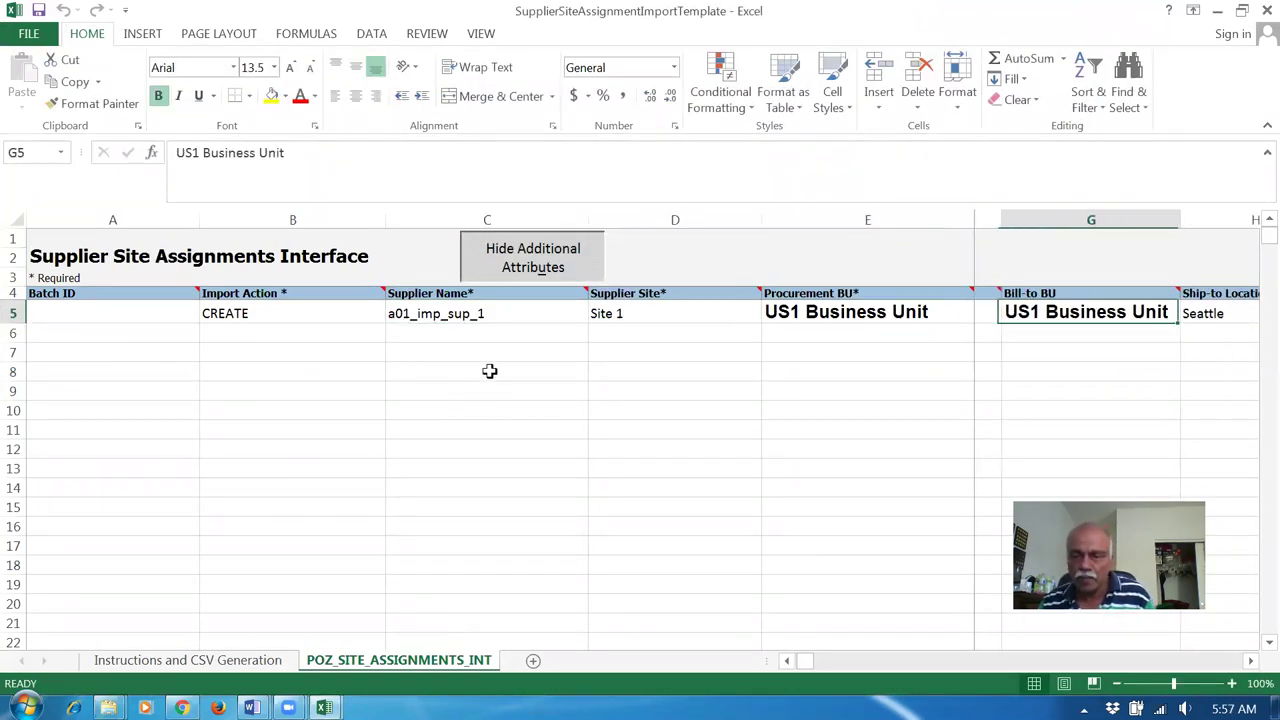
key(Right)
key(Left)
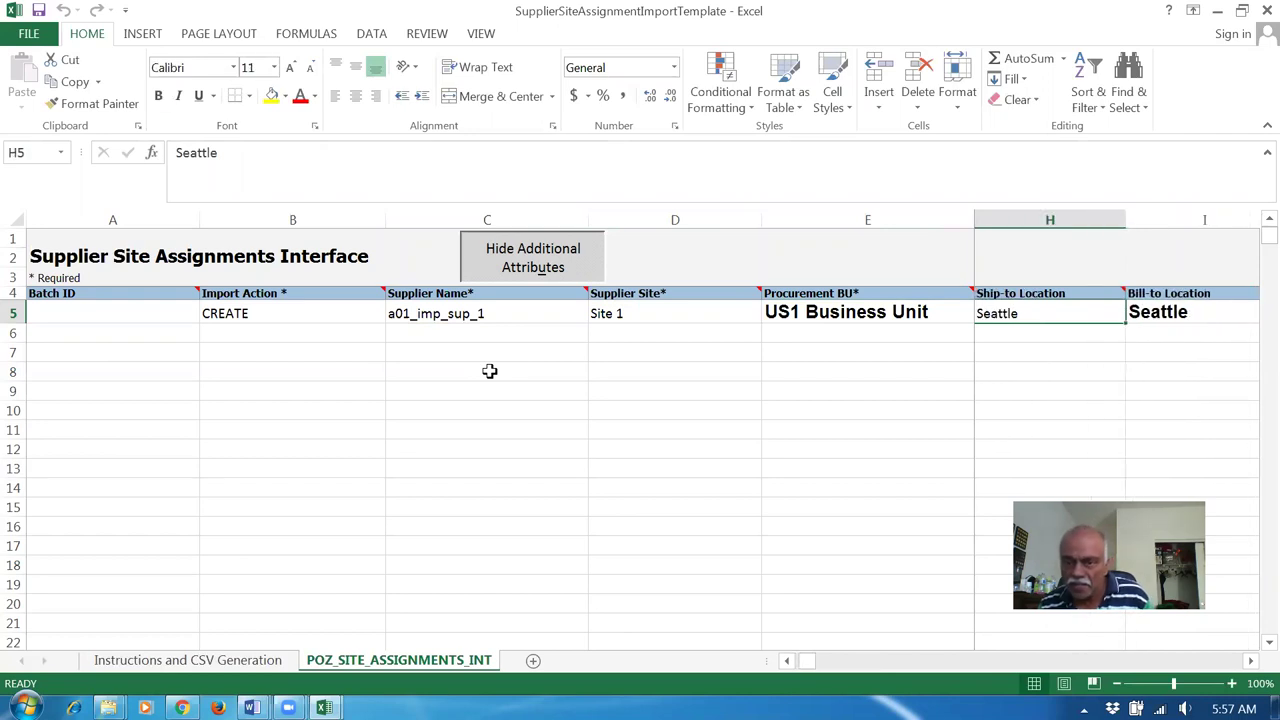
key(Right)
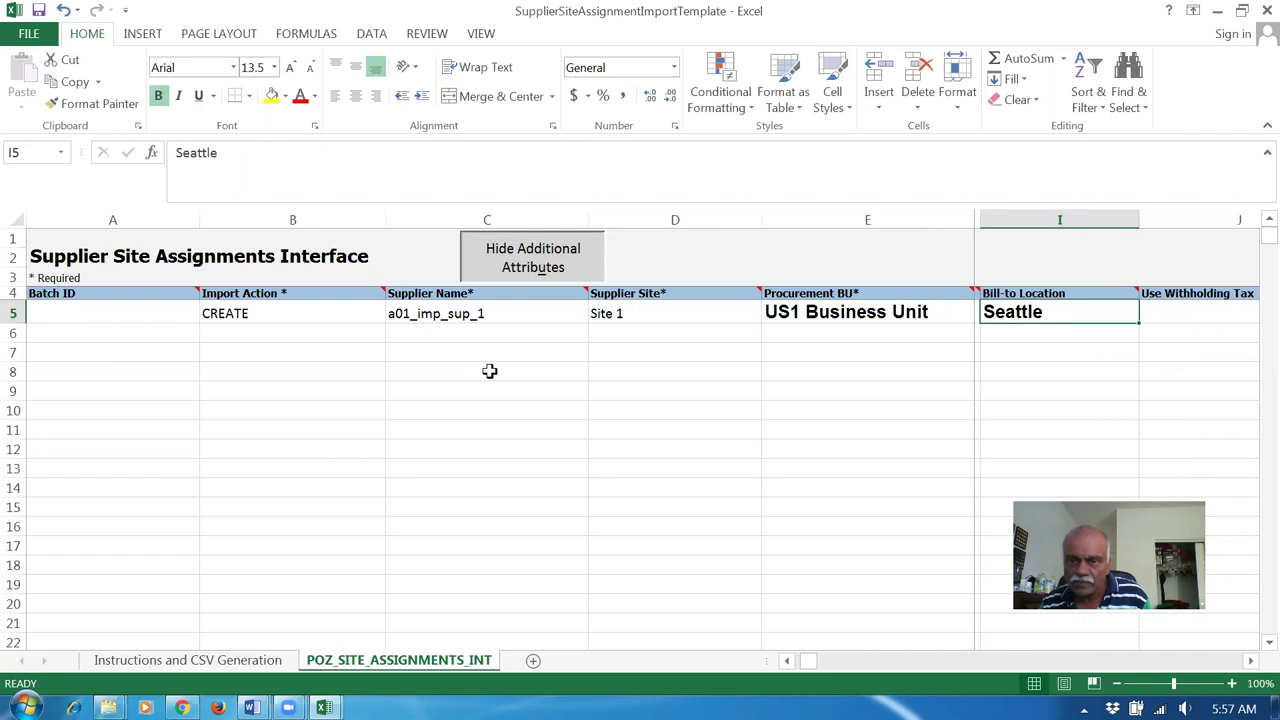
key(Delete)
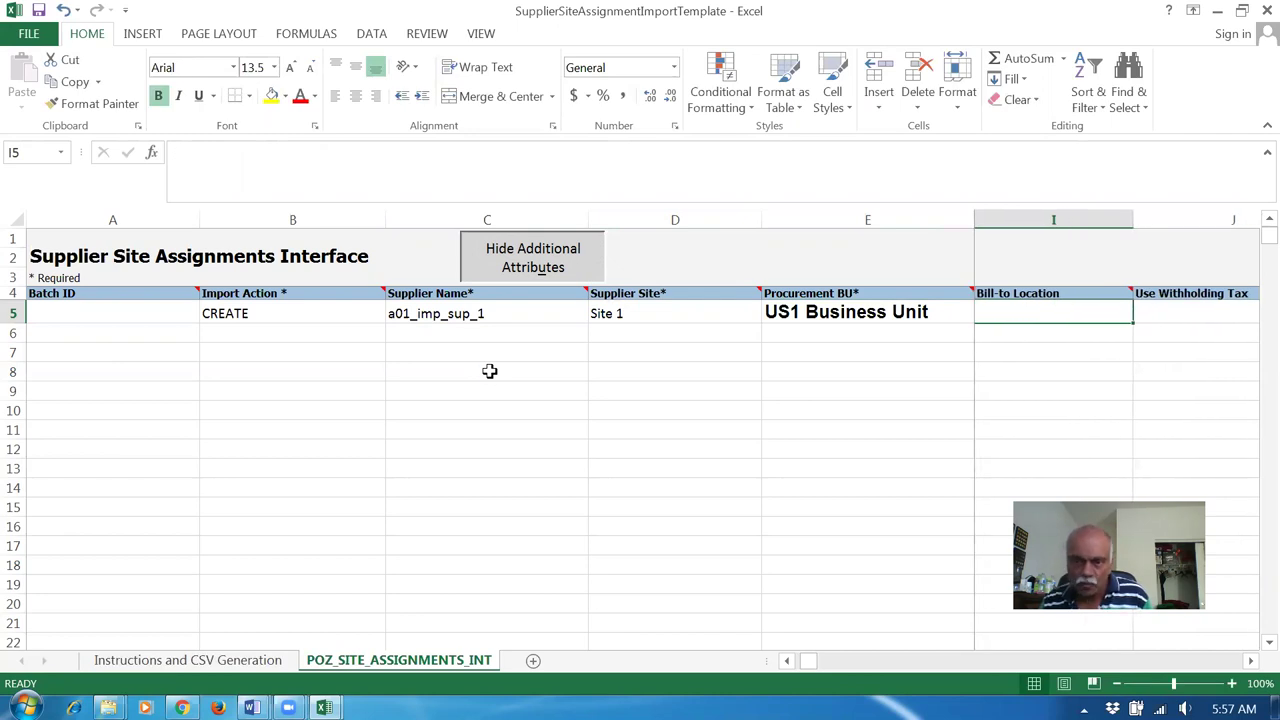
key(Right)
key(Left)
key(Left)
key(Left)
key(Left)
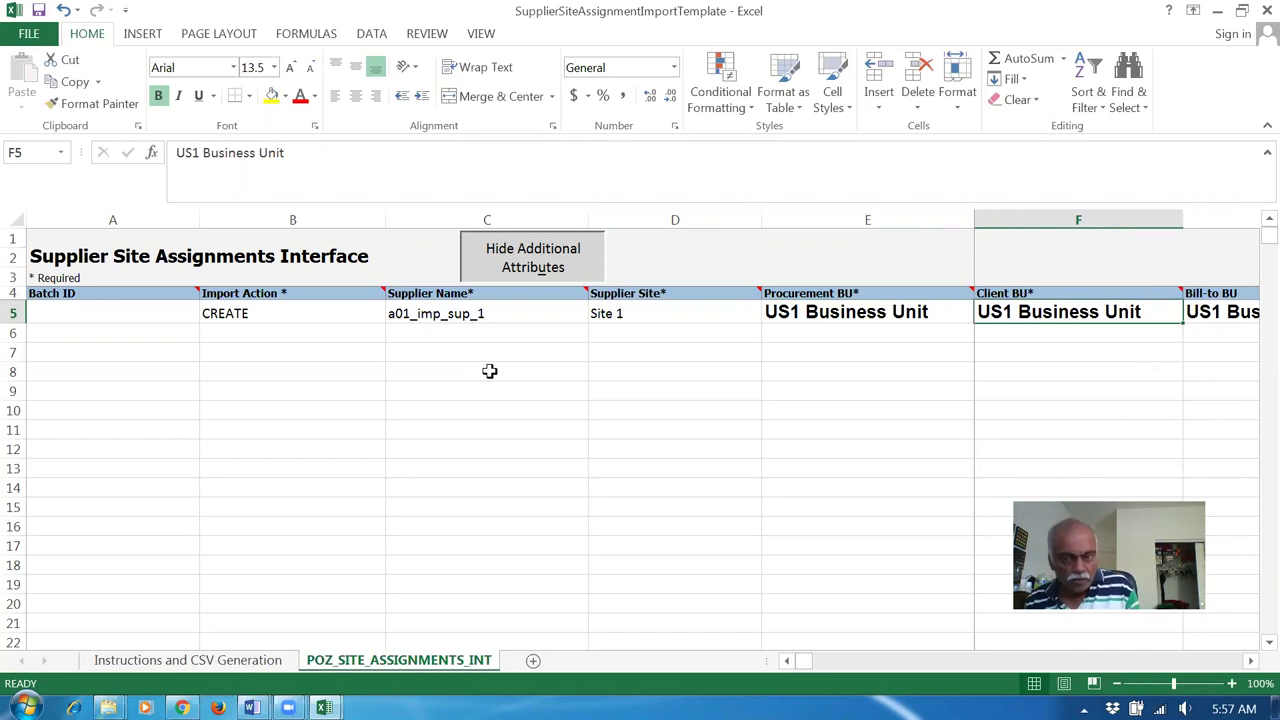
key(ctrl+s)
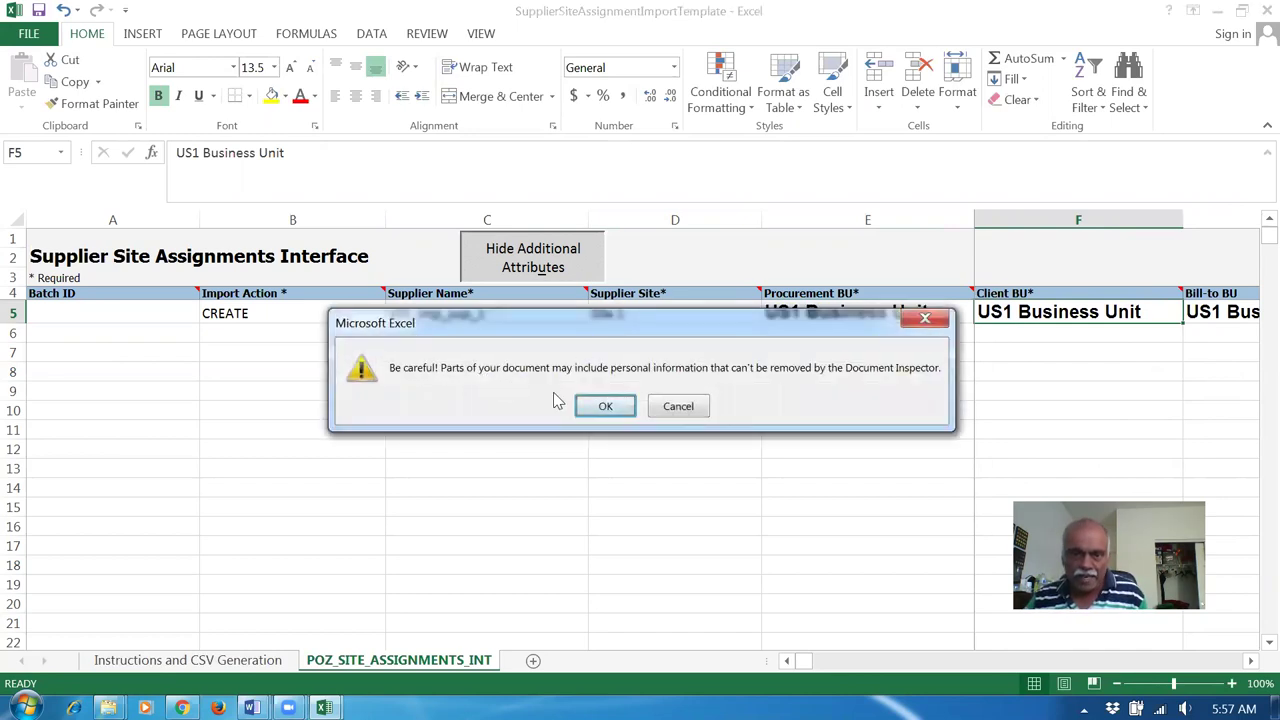
click(606, 406)
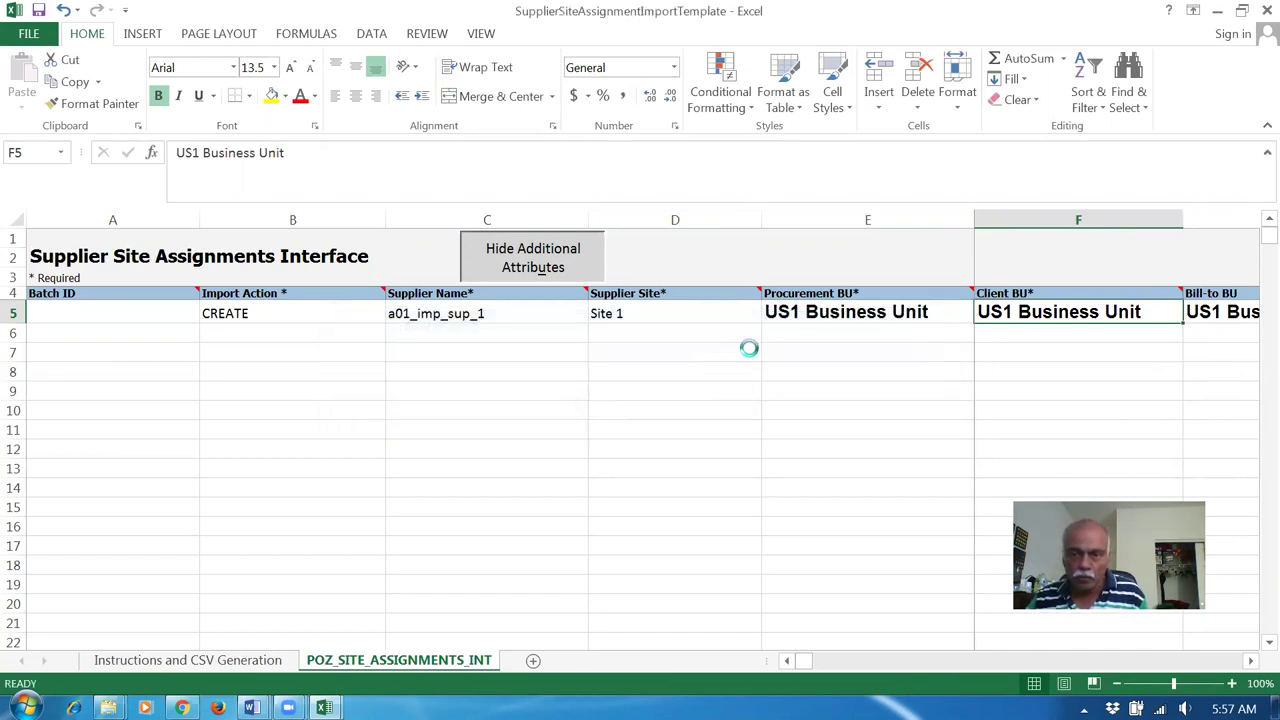
Save the workbook once more, accepting the warning again
click(768, 409)
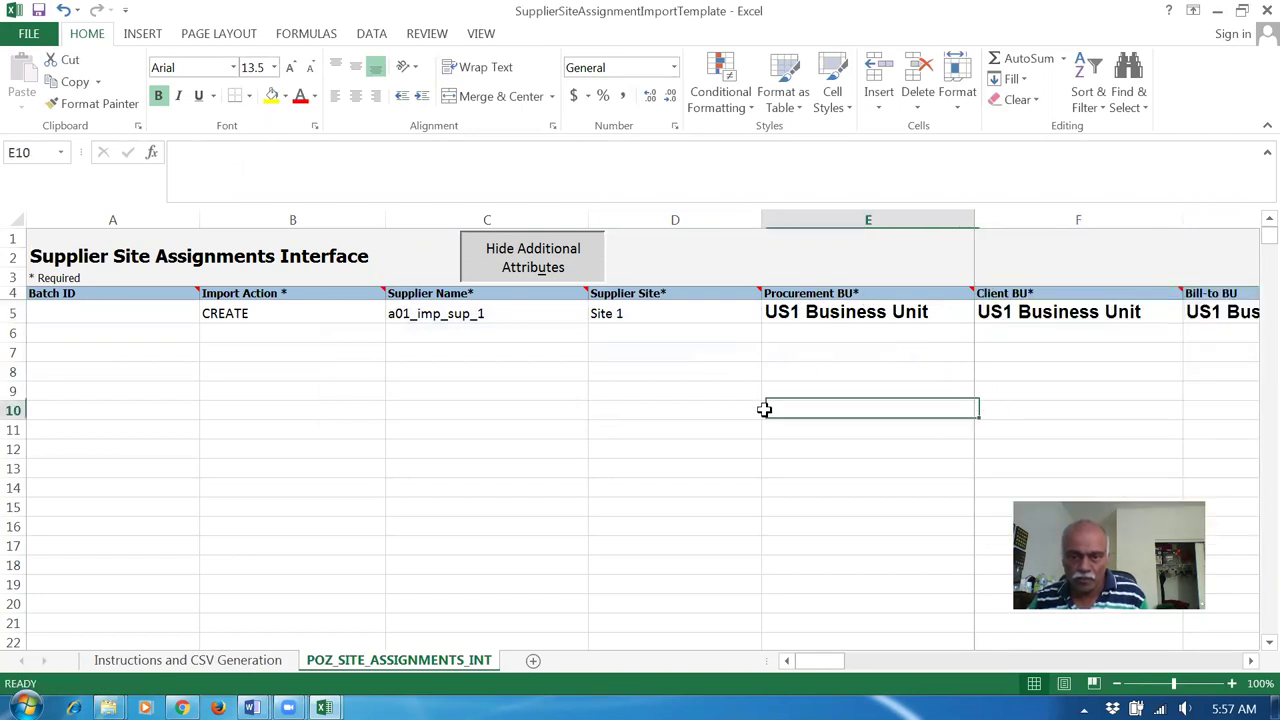
click(655, 397)
key(ctrl+s)
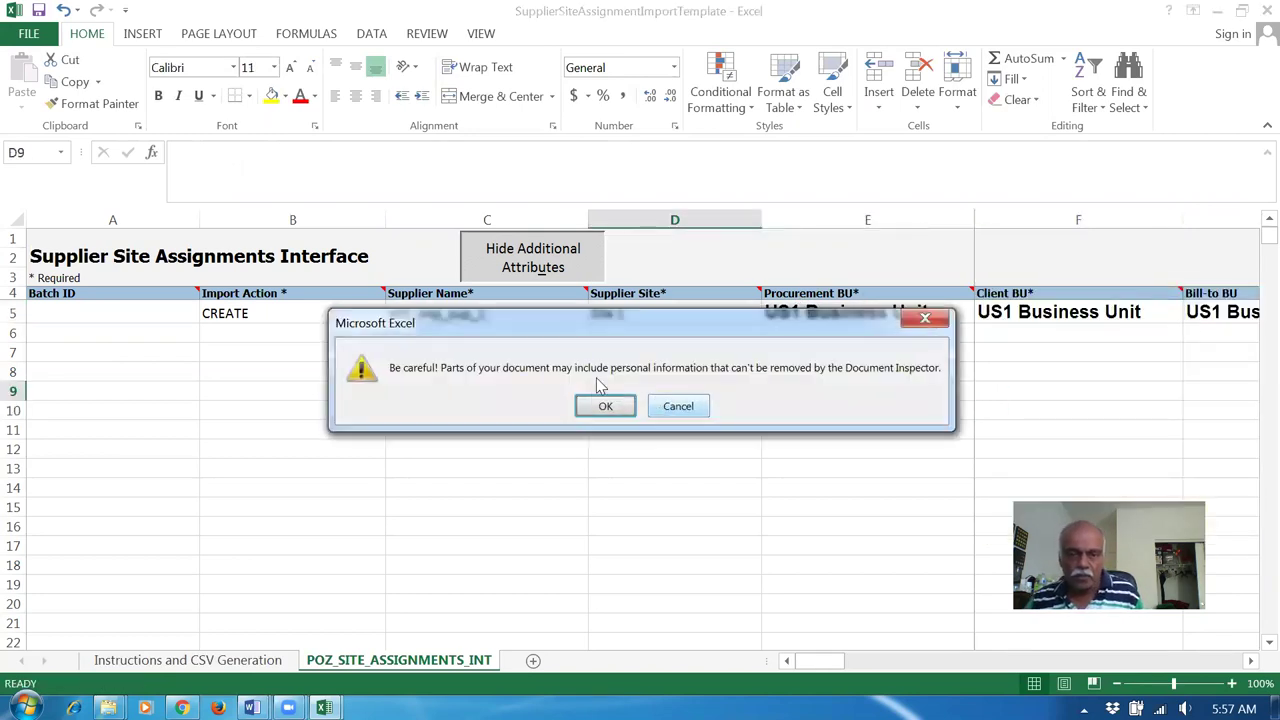
click(602, 404)
click(150, 660)
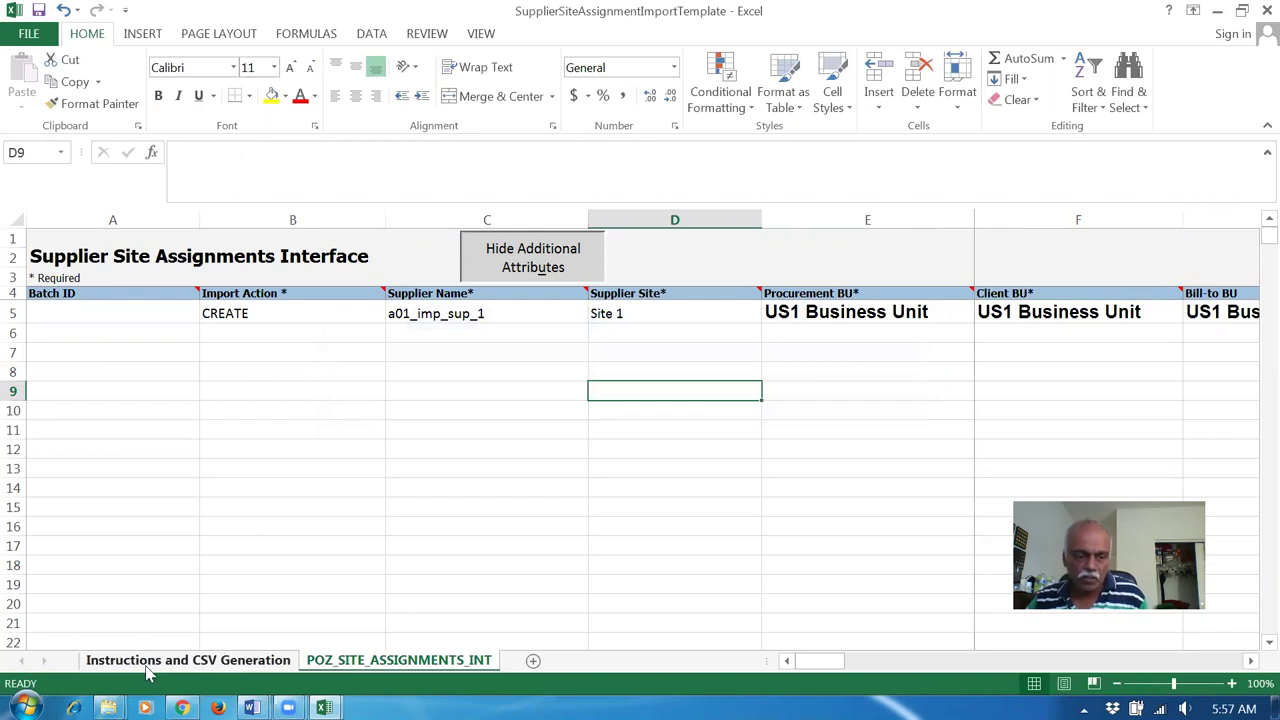
Generate the CSV file and the ZIP file a01_site_Assign_2 from the template
click(132, 512)
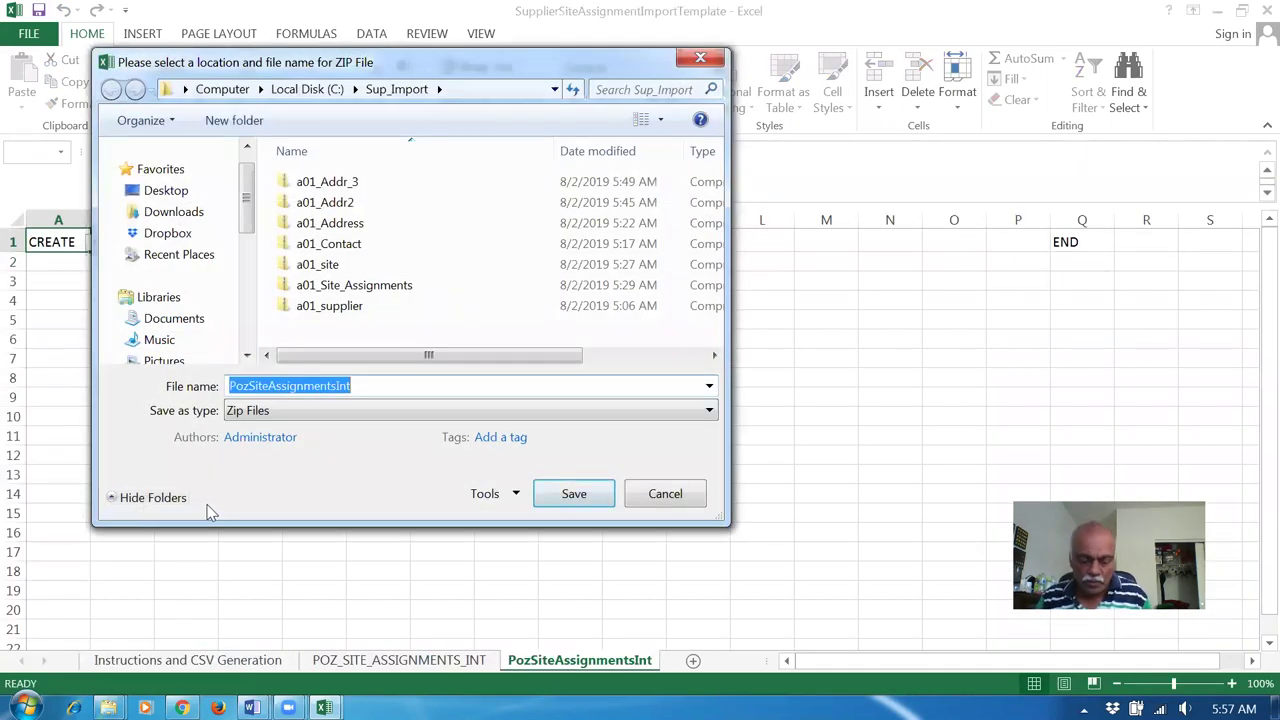
text(a01_)
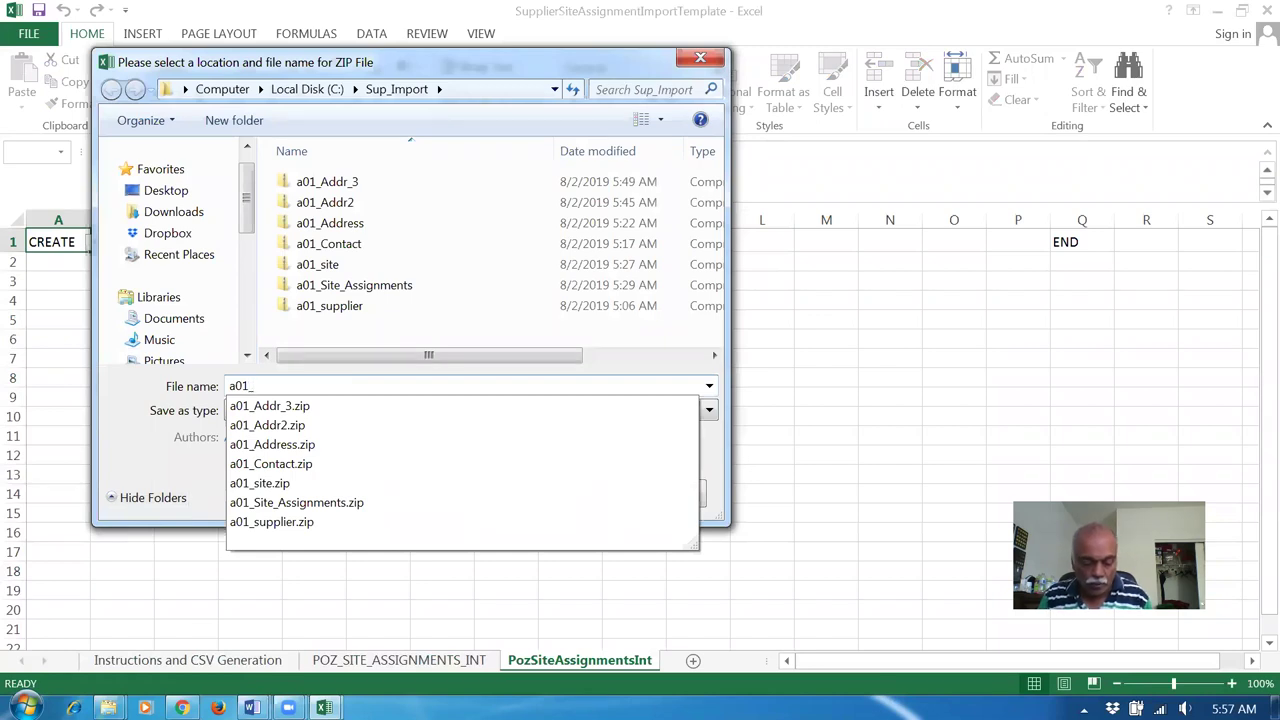
text(site)
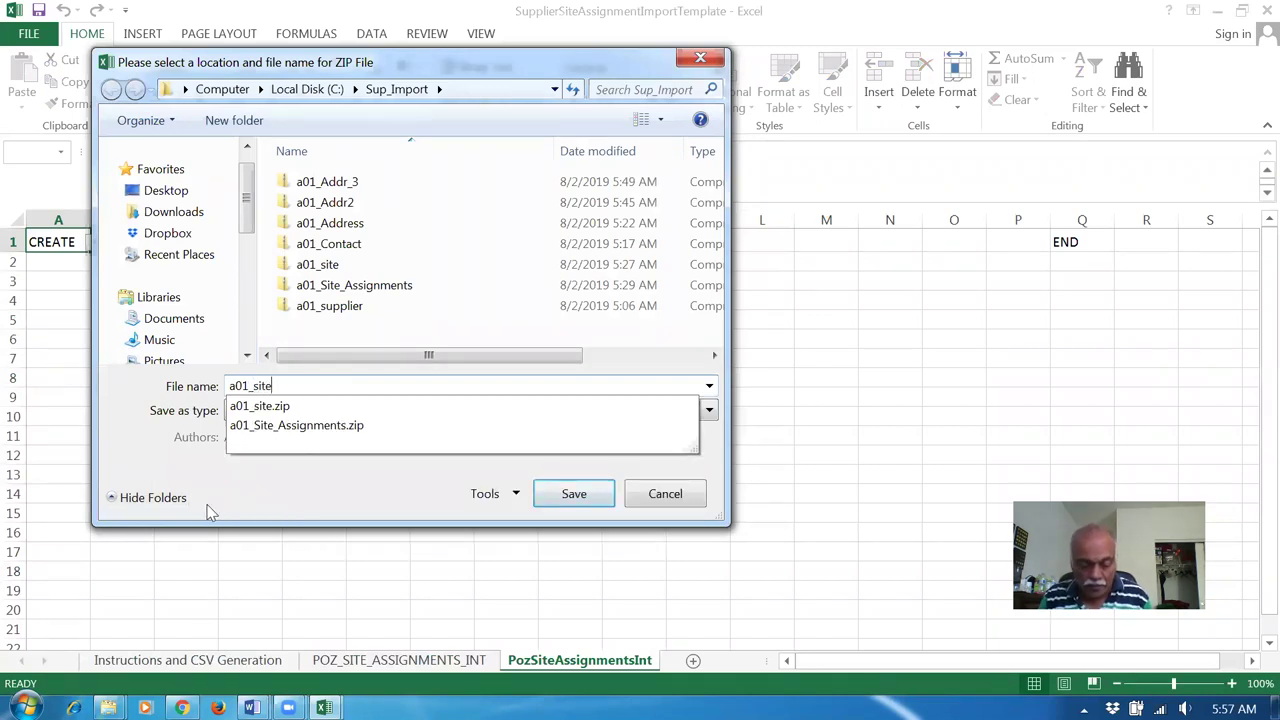
text(_Assign_2)
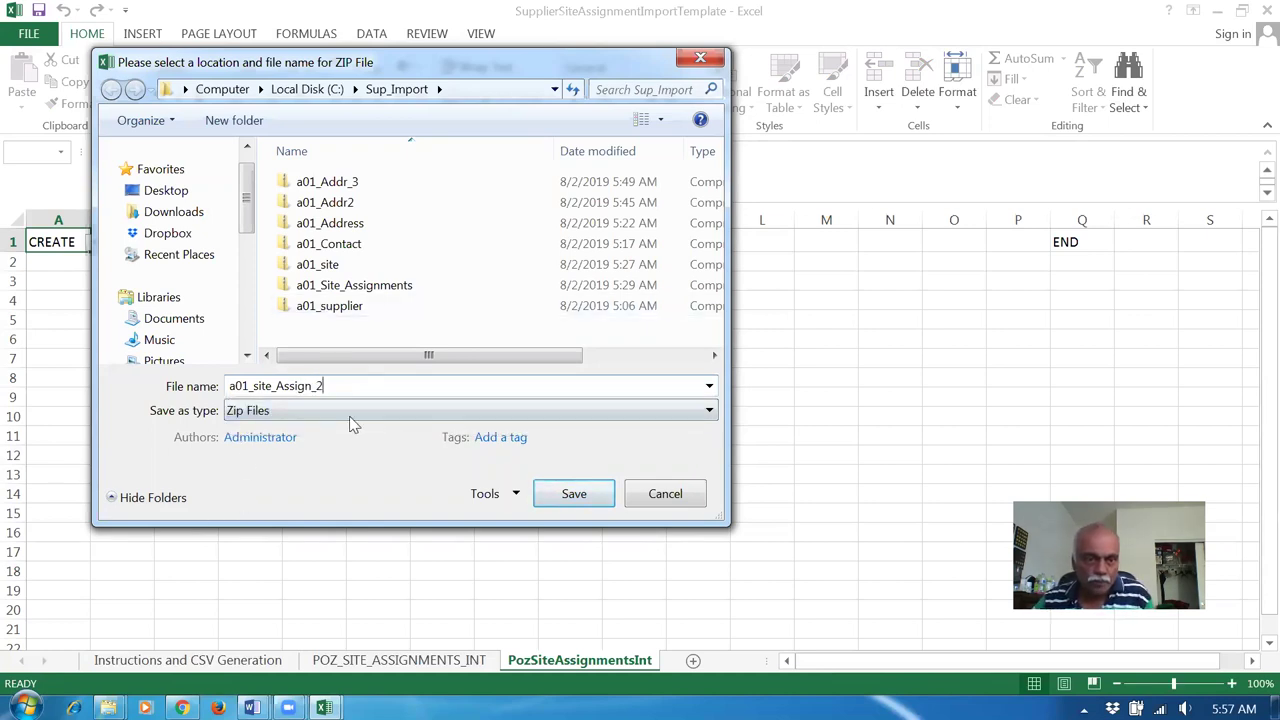
click(572, 495)
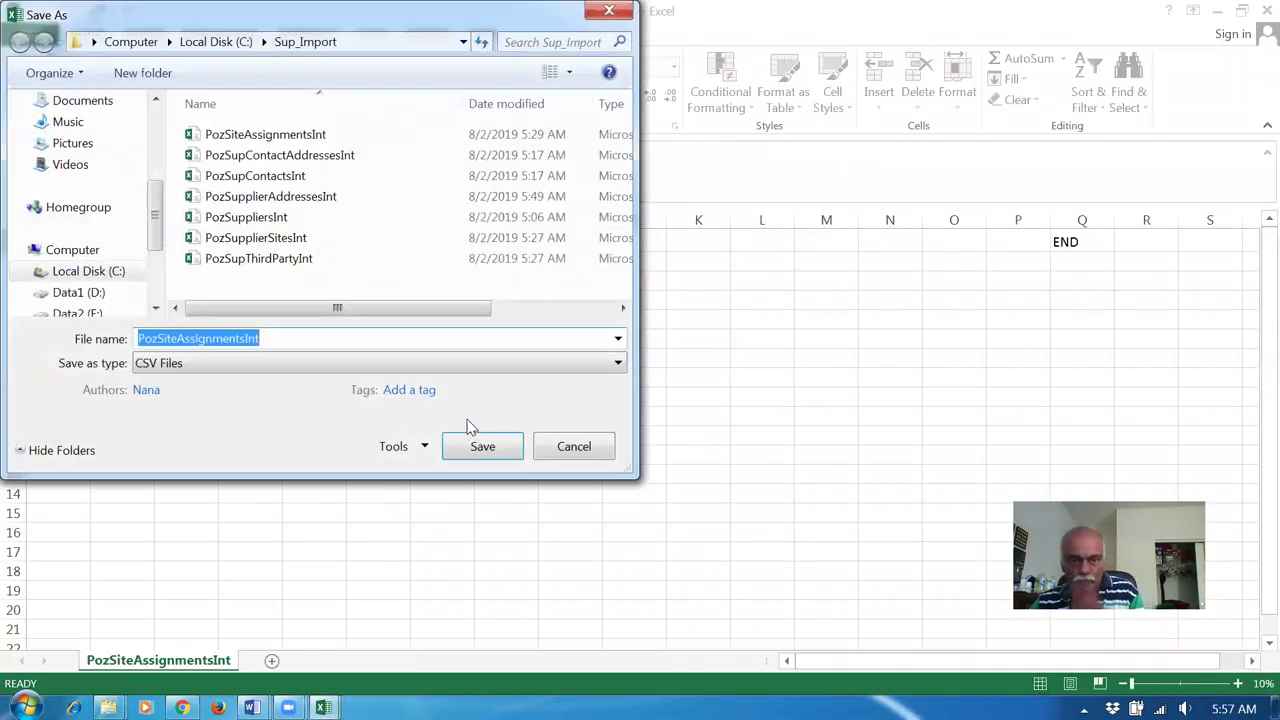
click(482, 446)
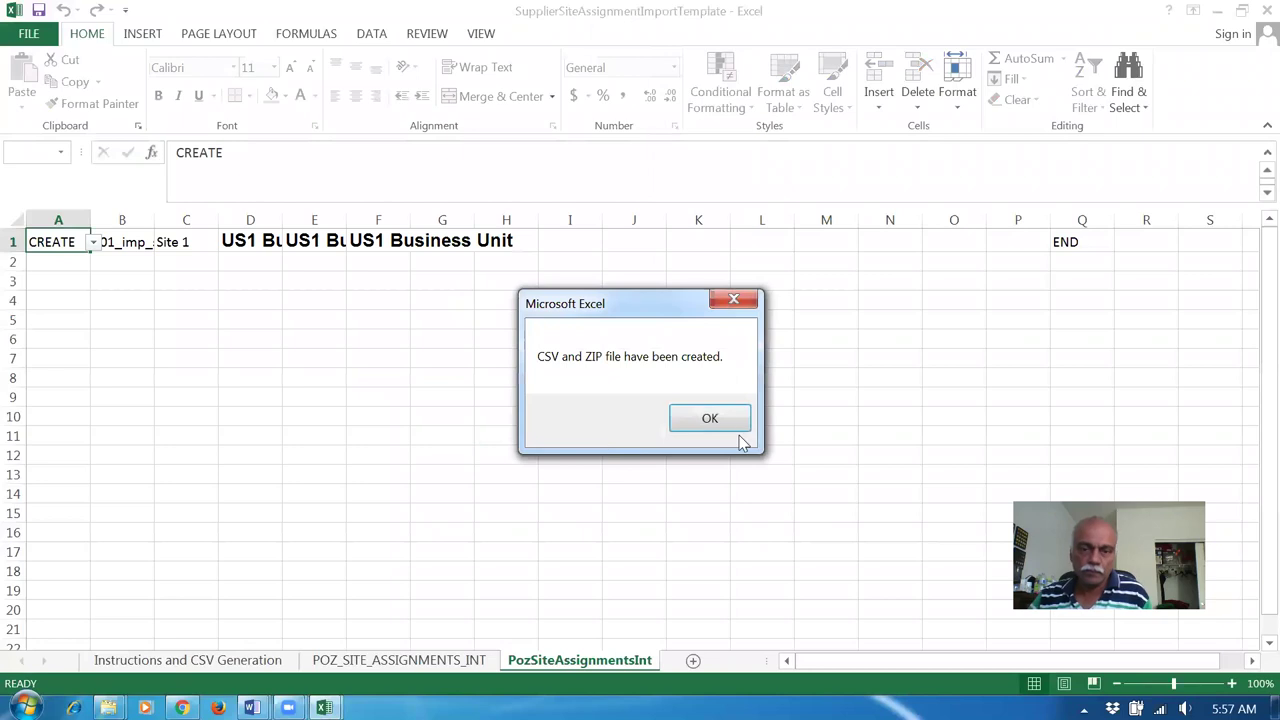
click(712, 417)
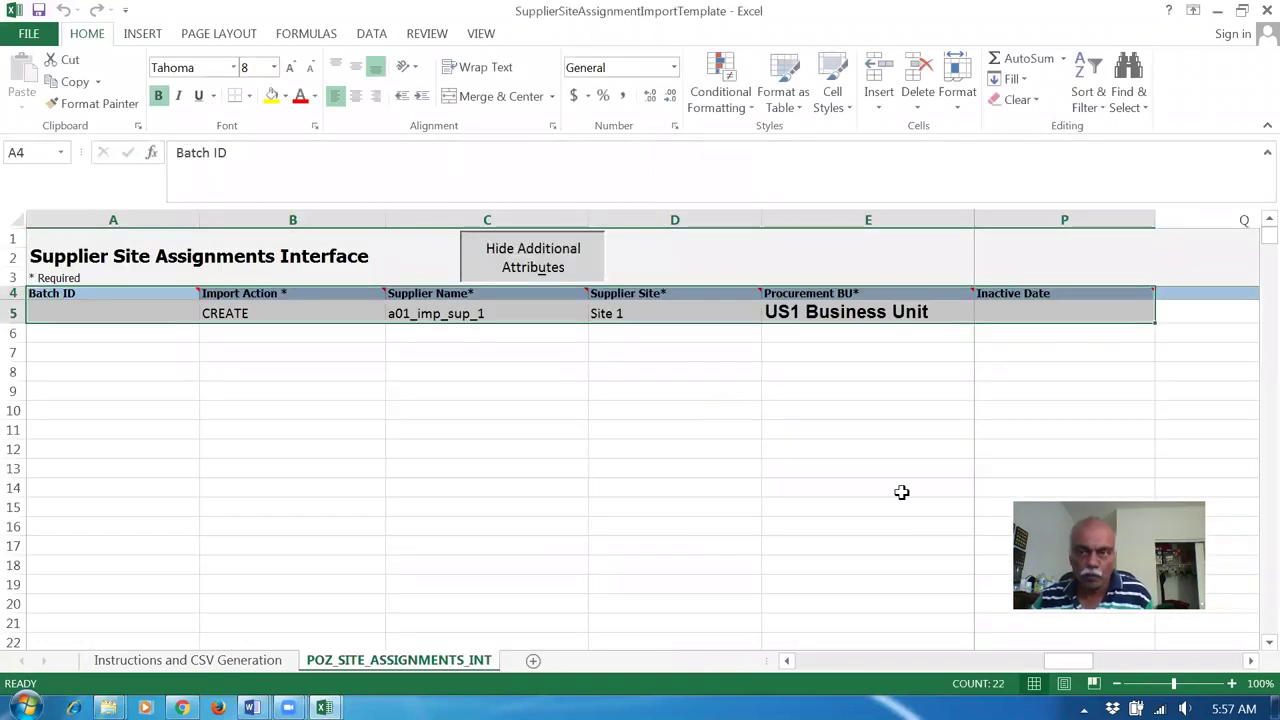
Close the template workbook without saving and return to the browser
click(1267, 10)
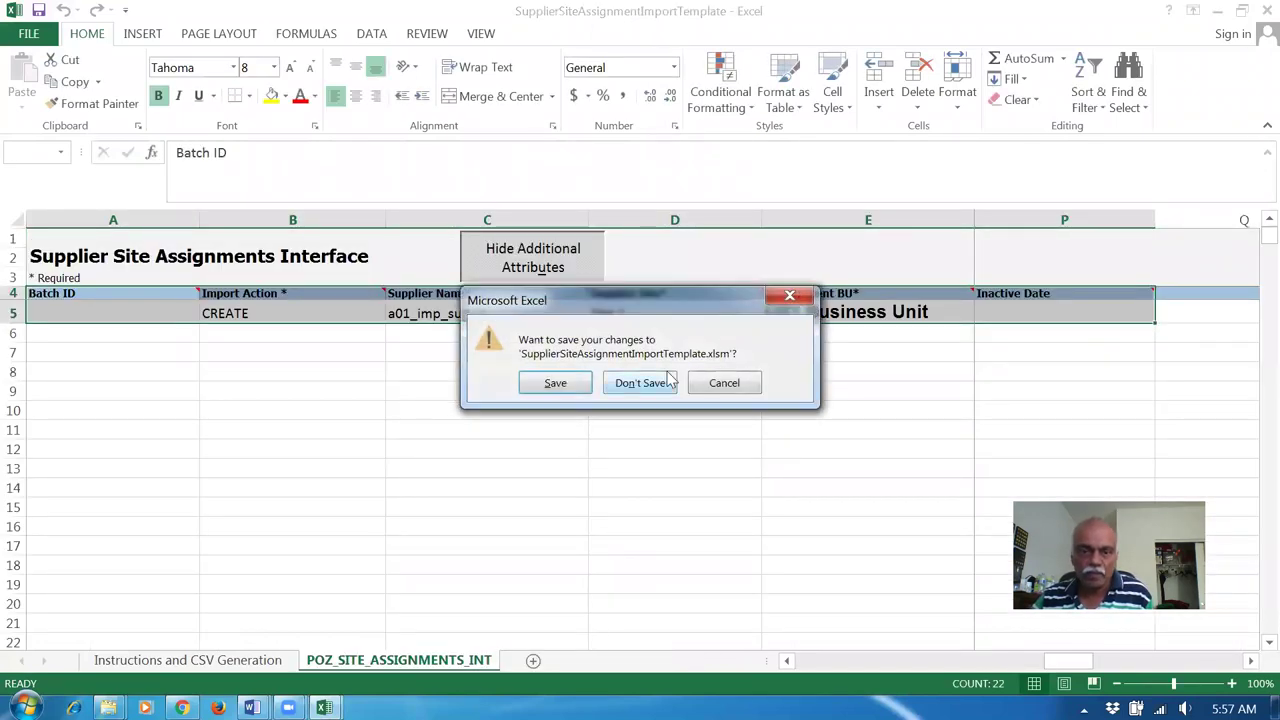
click(641, 382)
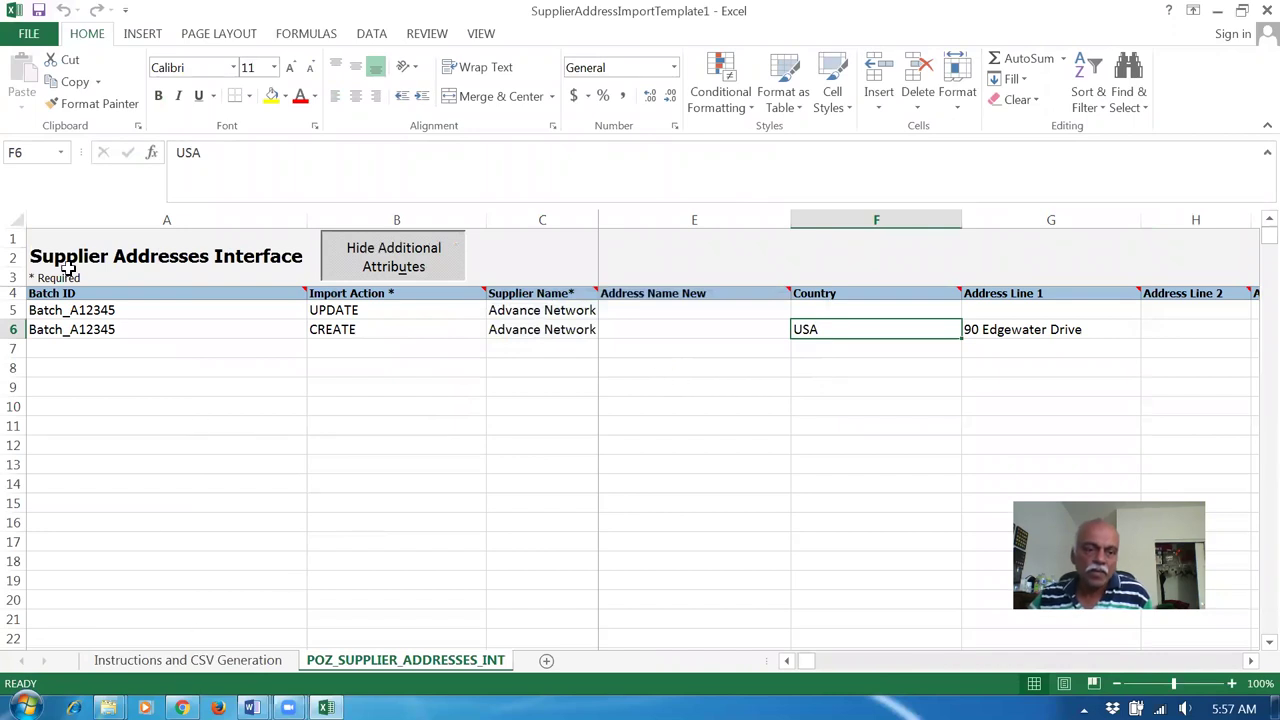
click(182, 707)
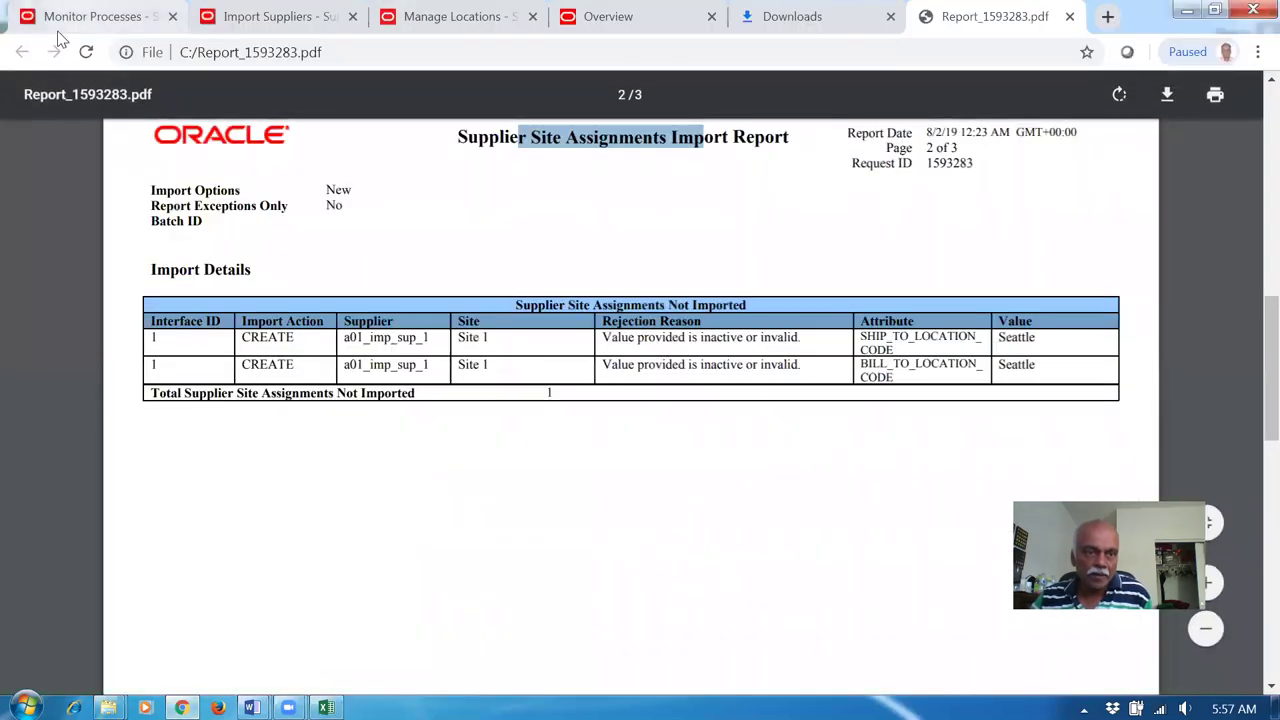
Schedule a new Load Interface File for Import process with Import Supplier Site Assignments as the import process
click(60, 30)
click(250, 339)
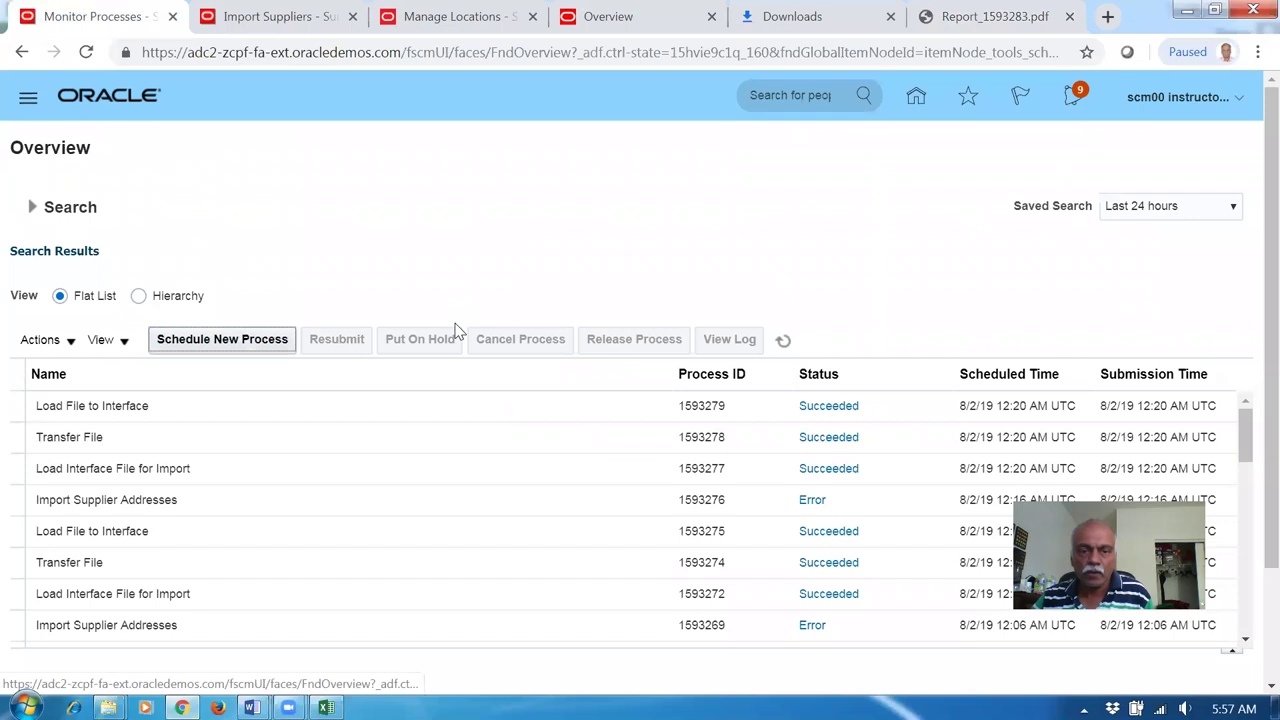
click(935, 512)
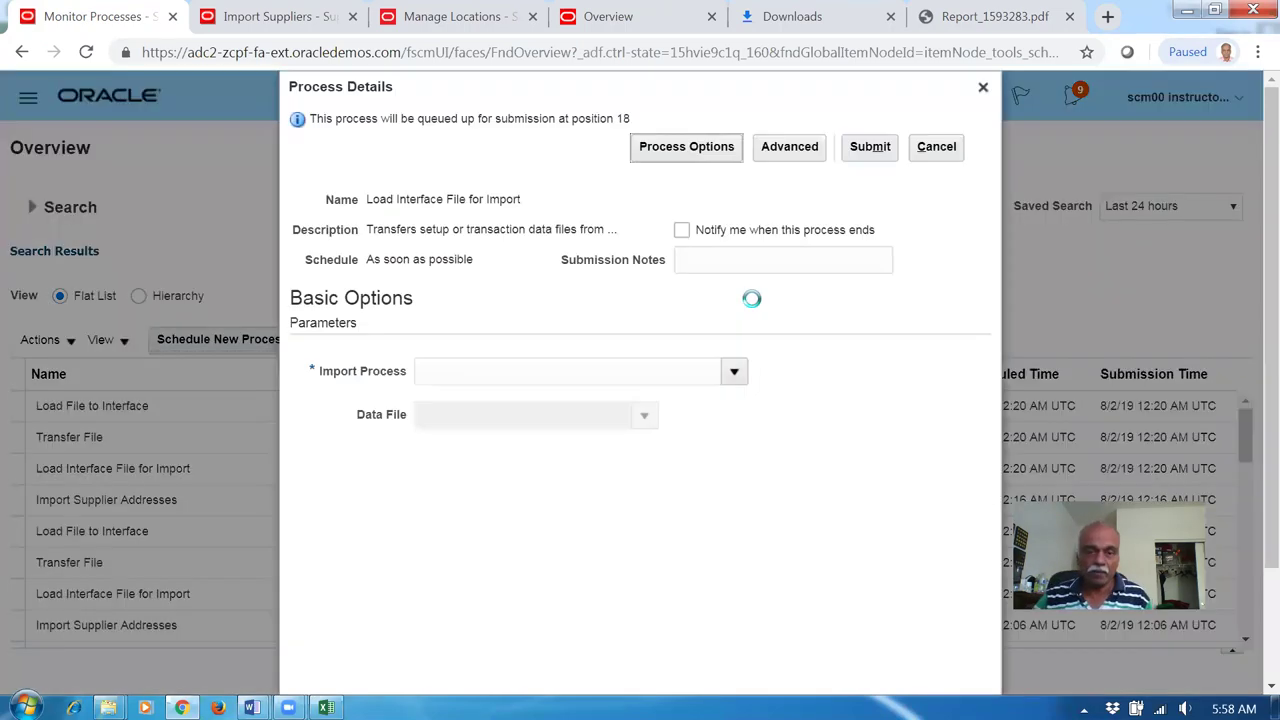
click(733, 374)
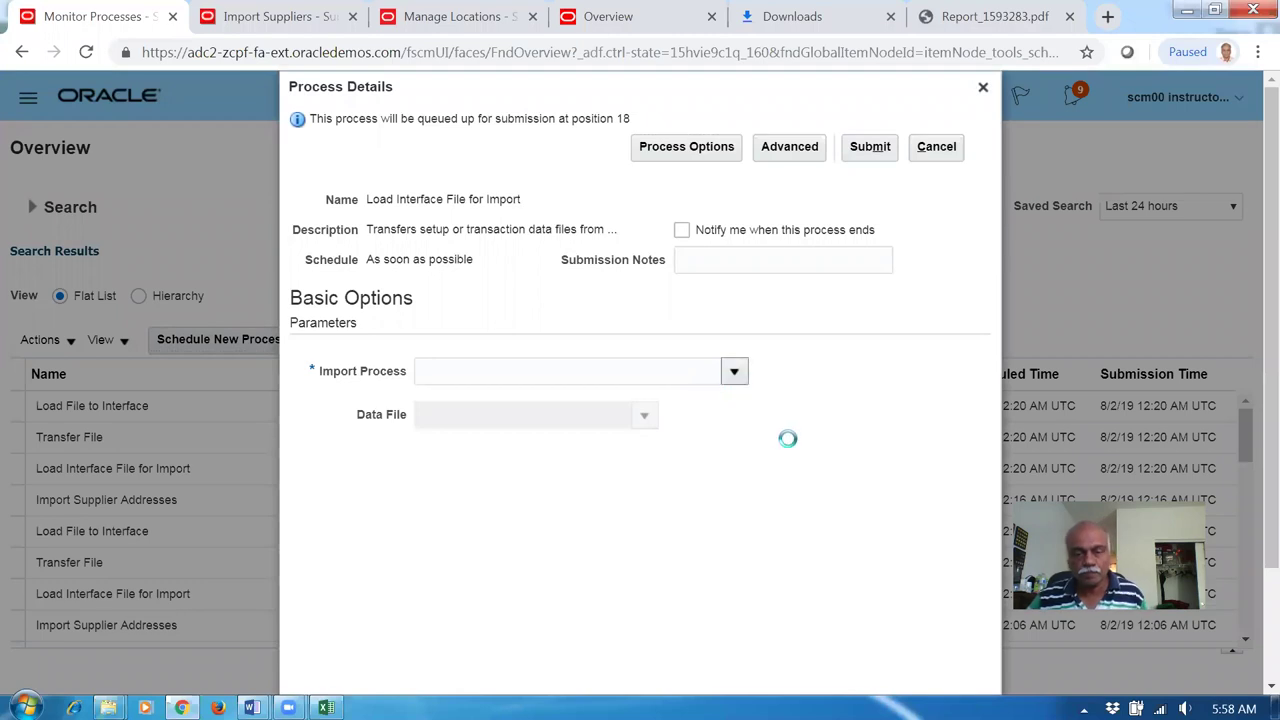
drag(909, 424, 905, 570)
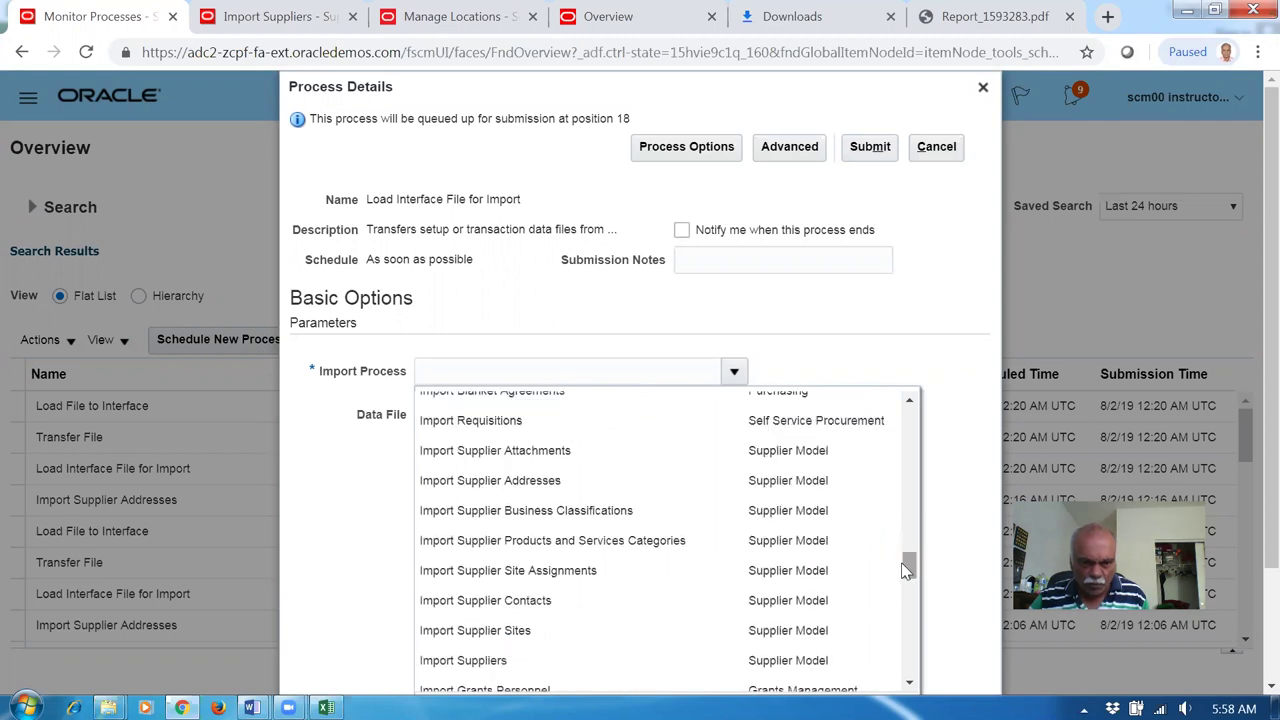
click(535, 570)
Upload a01_site_Assign_2.zip as the data file and submit the process
click(644, 415)
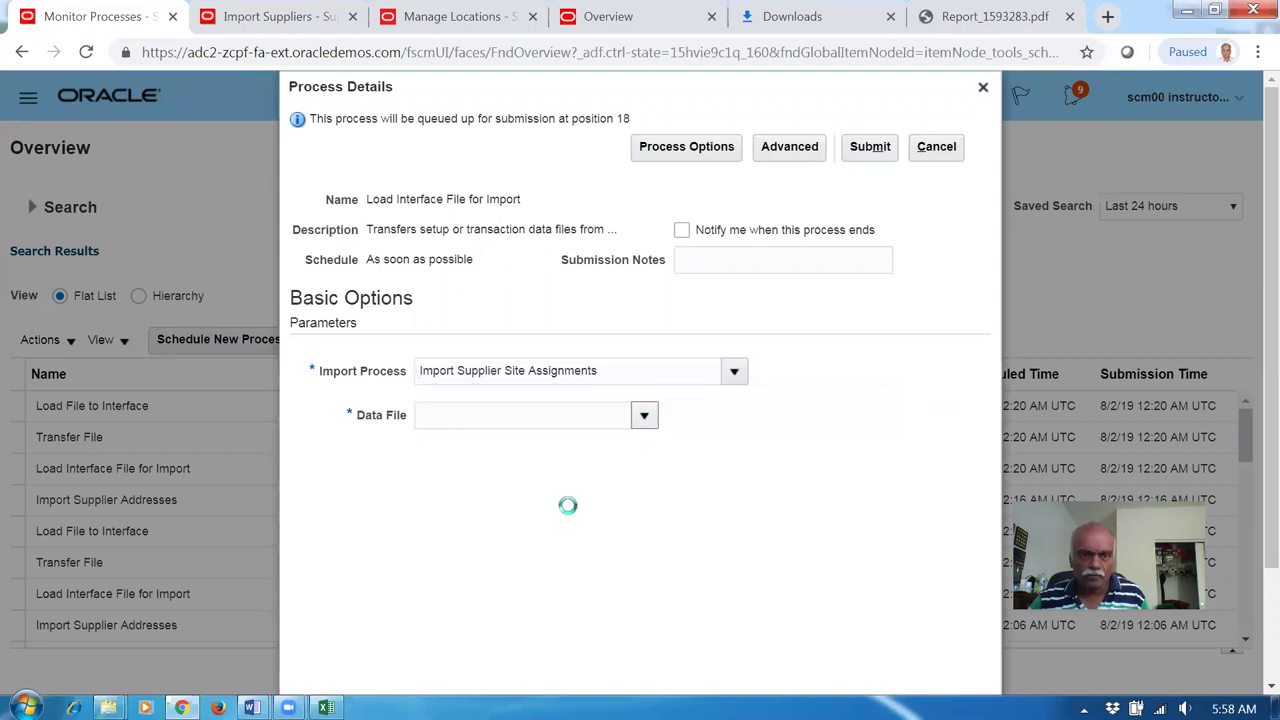
click(433, 503)
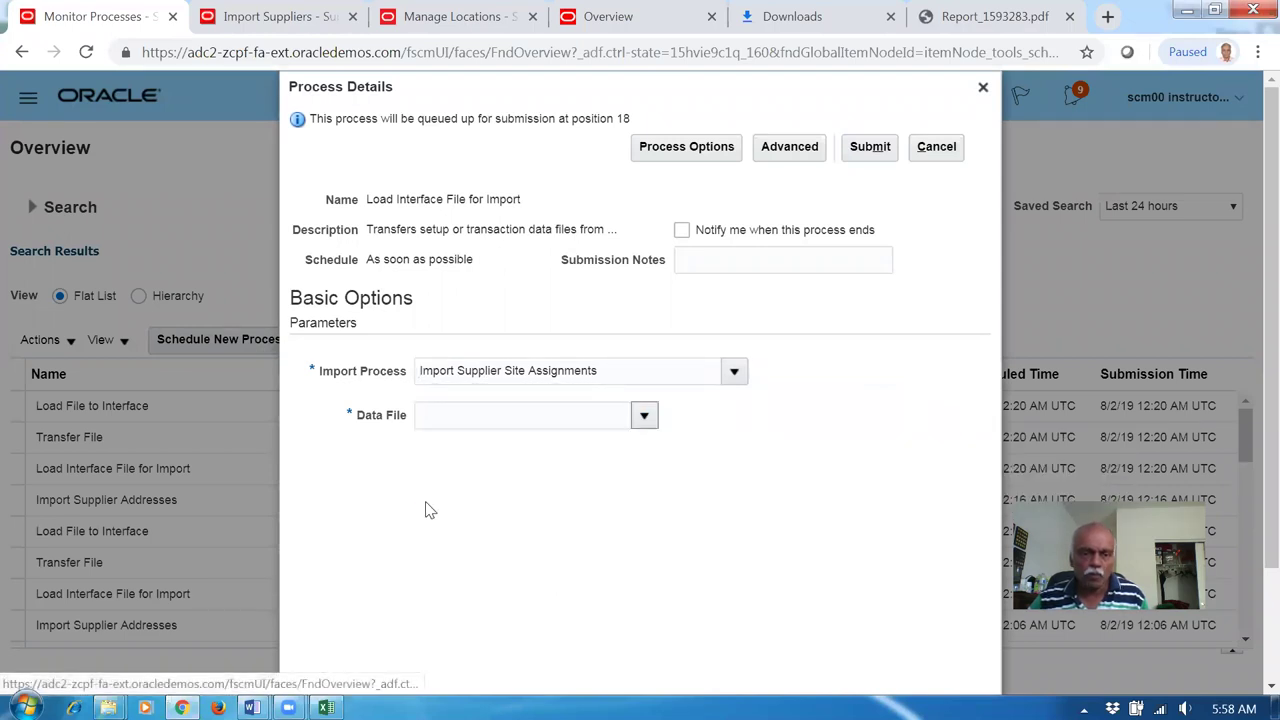
click(561, 388)
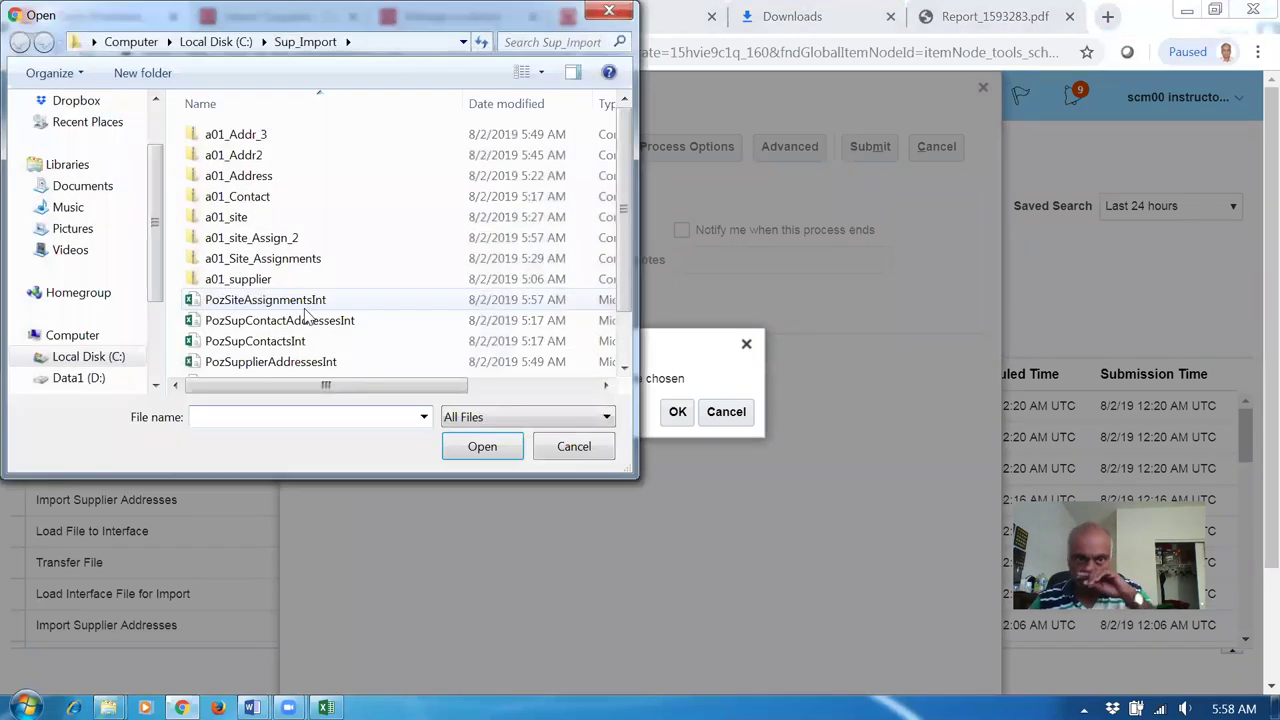
click(300, 238)
click(482, 446)
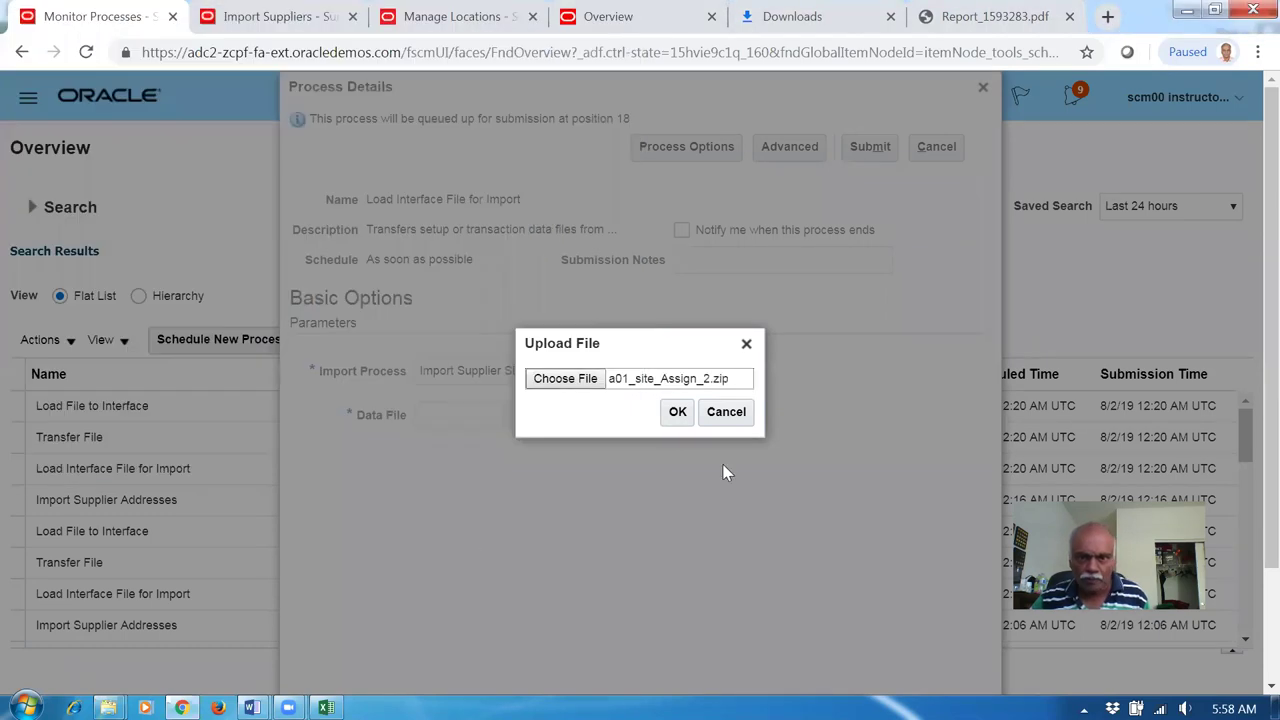
click(677, 418)
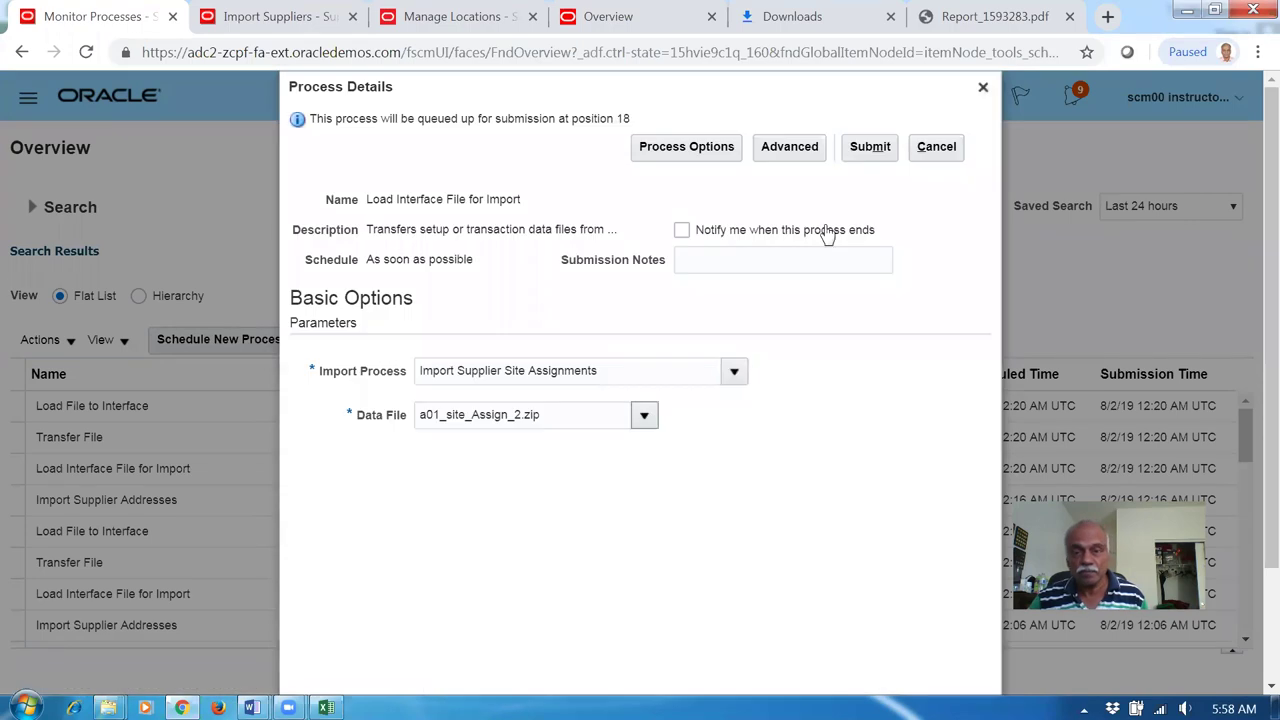
click(868, 146)
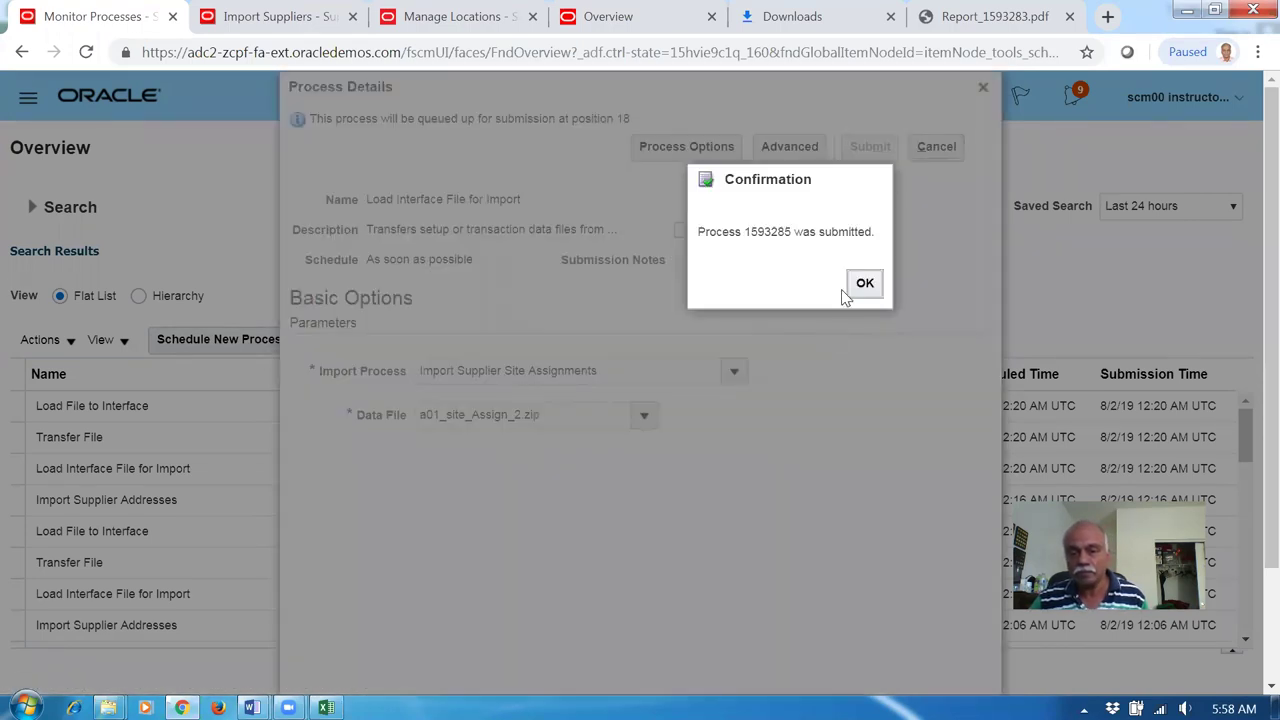
Dismiss the confirmation and refresh until 1593285, 1593286 and 1593287 all show Succeeded
click(863, 284)
click(783, 343)
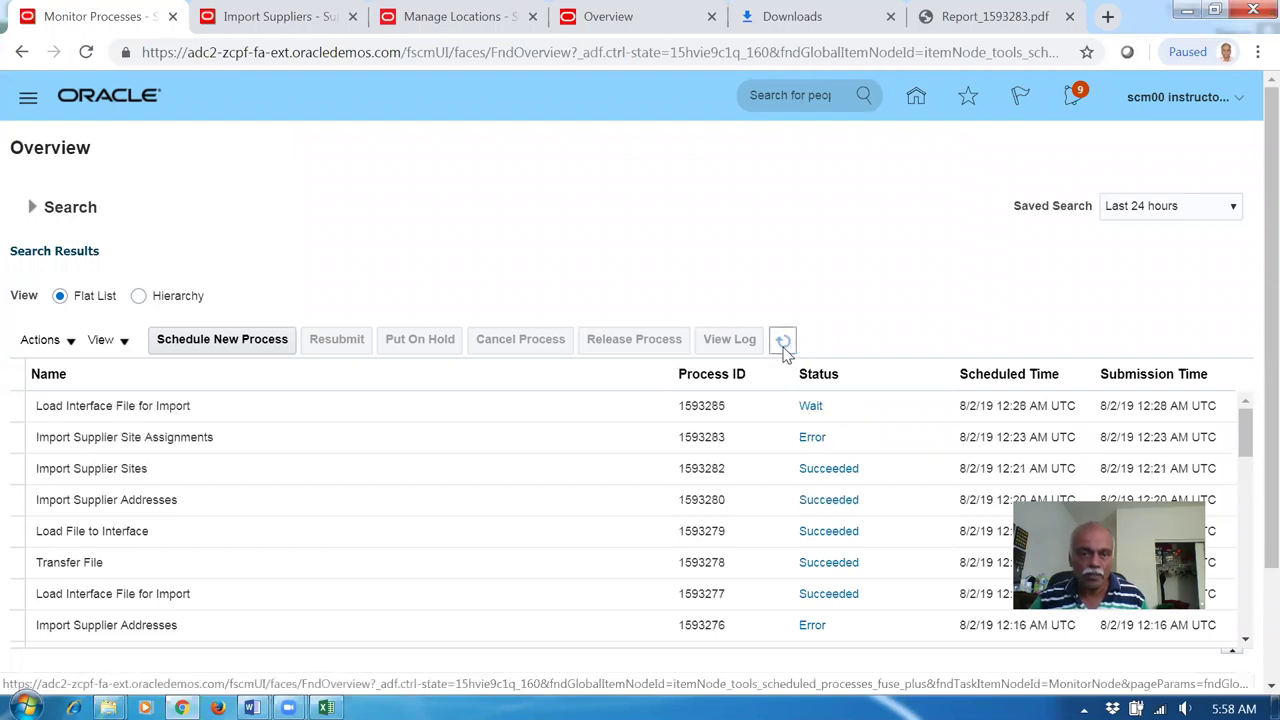
click(784, 343)
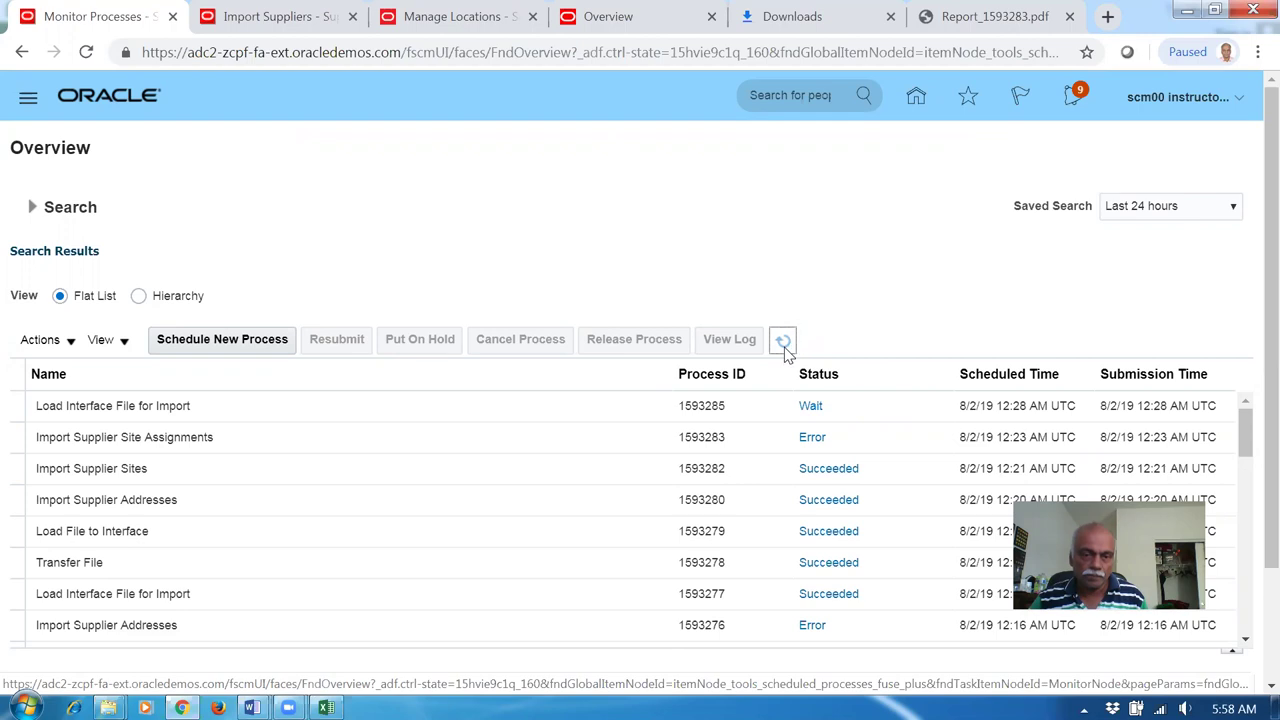
click(784, 343)
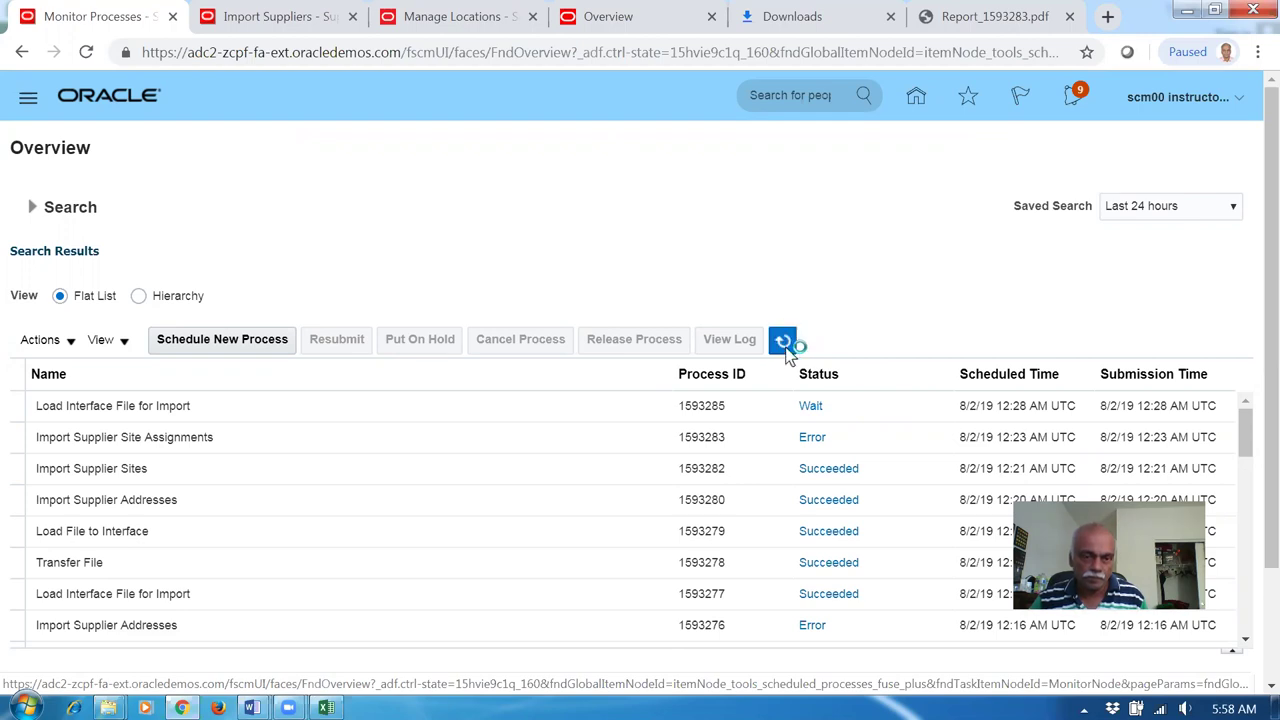
click(784, 343)
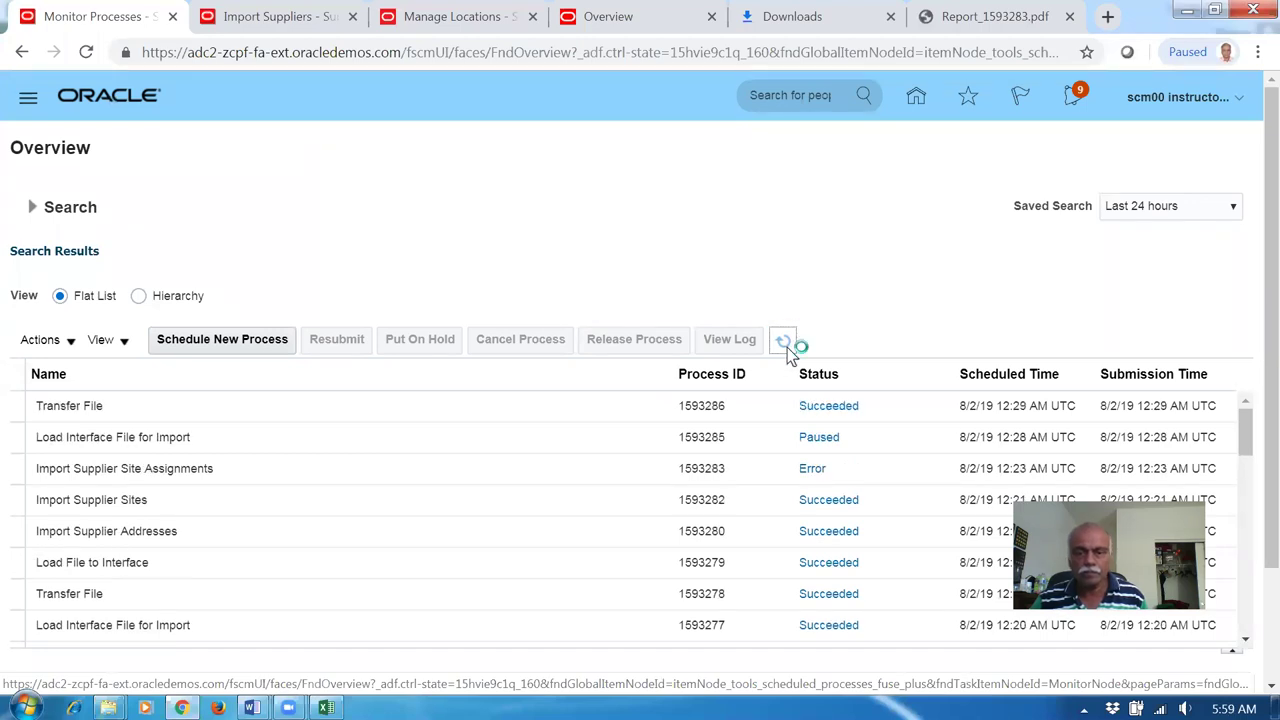
click(784, 343)
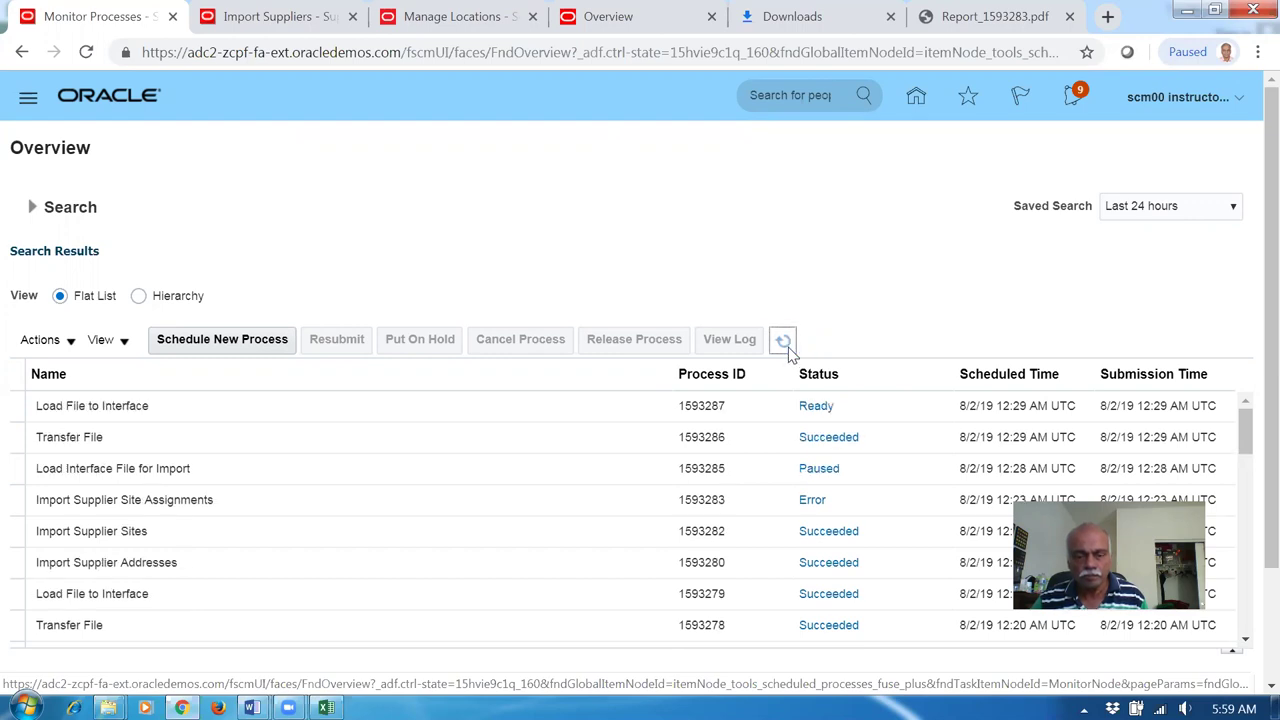
click(784, 343)
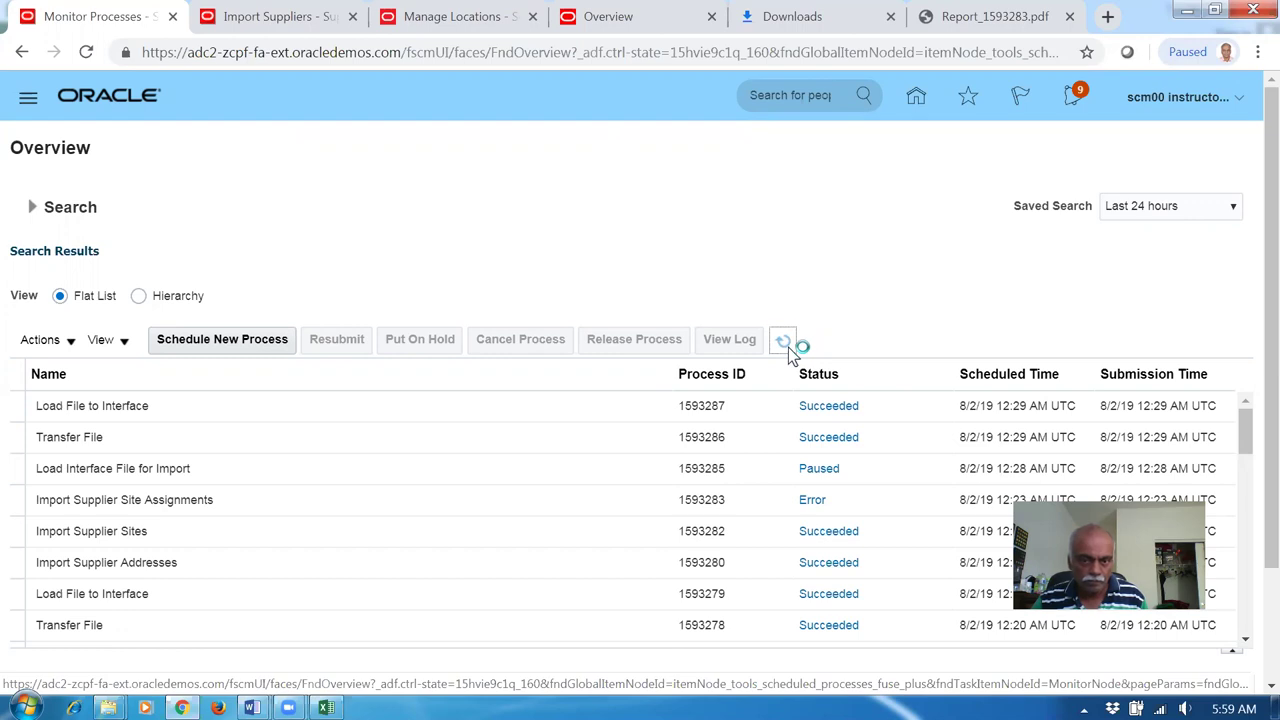
click(784, 343)
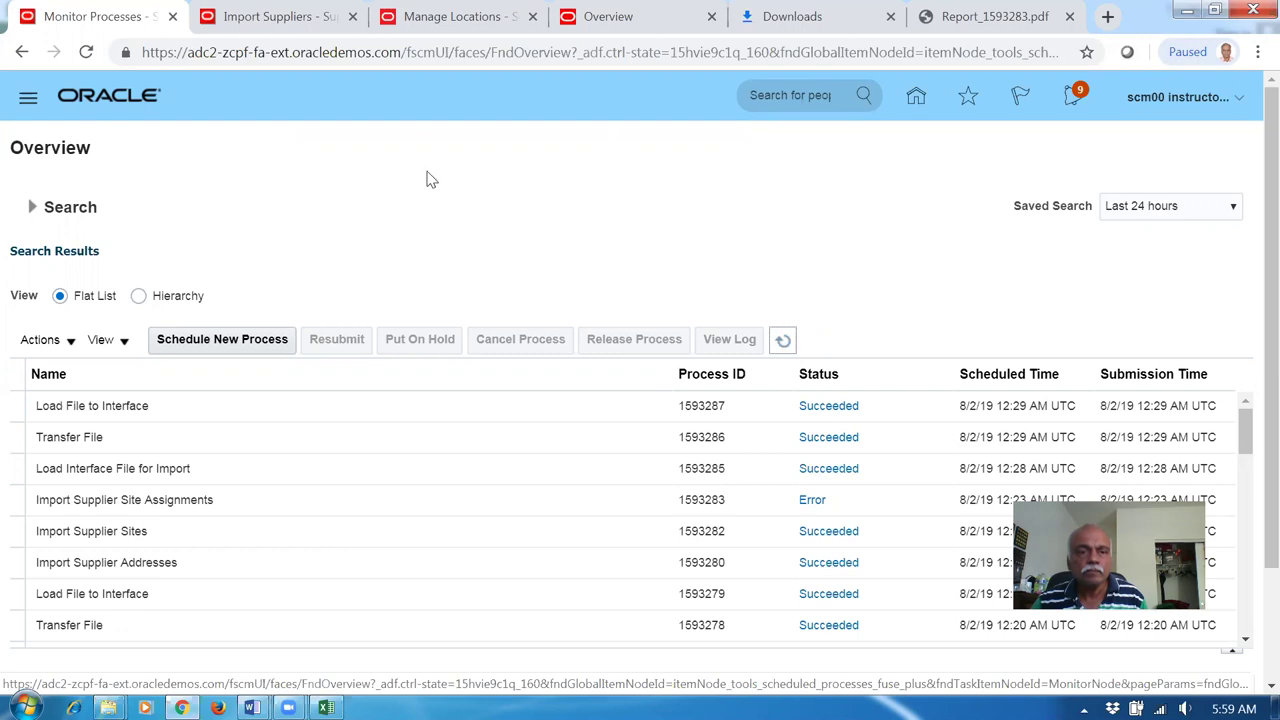
Submit Import Supplier Site Assignments from the Import Suppliers Actions menu and refresh until 1593288 succeeds
click(275, 17)
click(1071, 199)
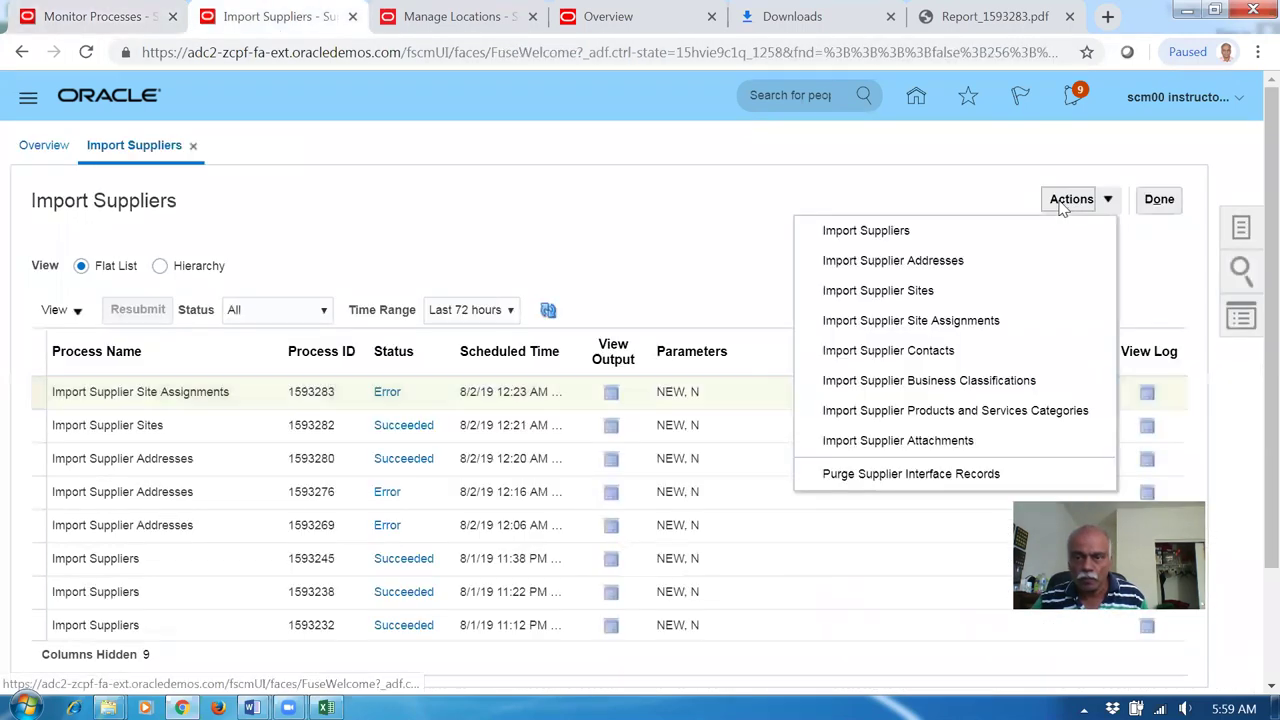
click(931, 322)
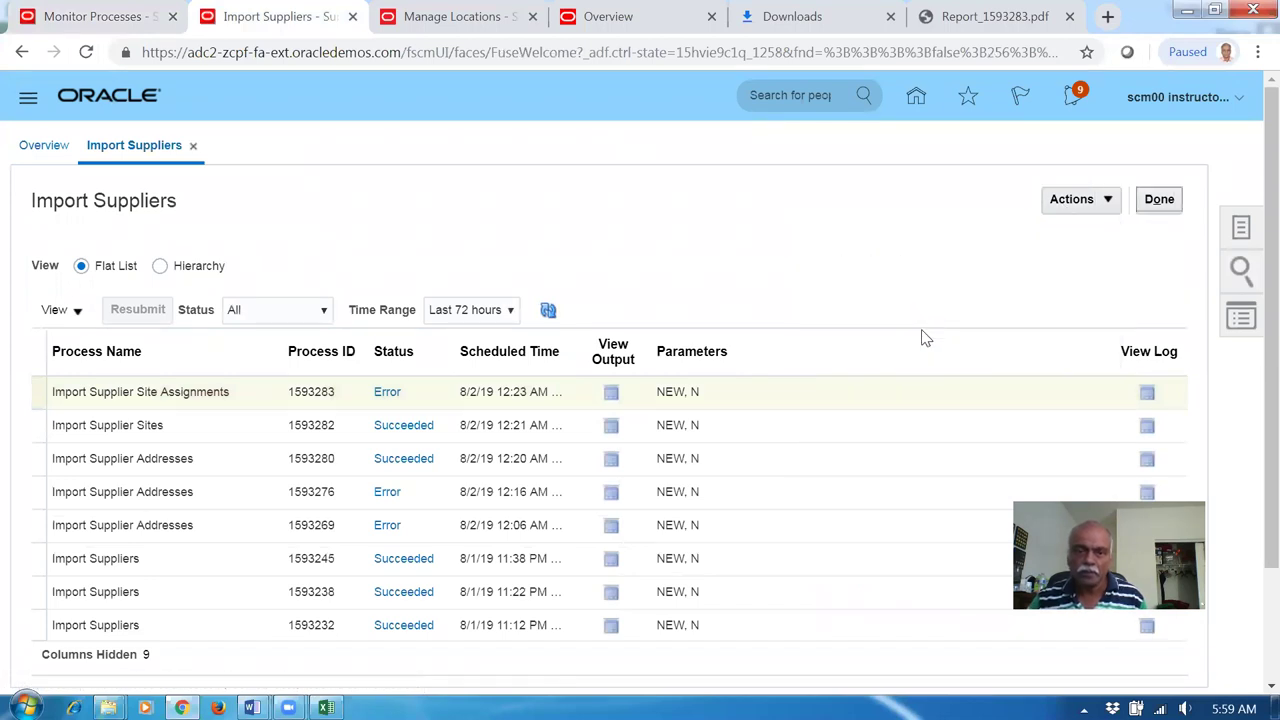
click(868, 145)
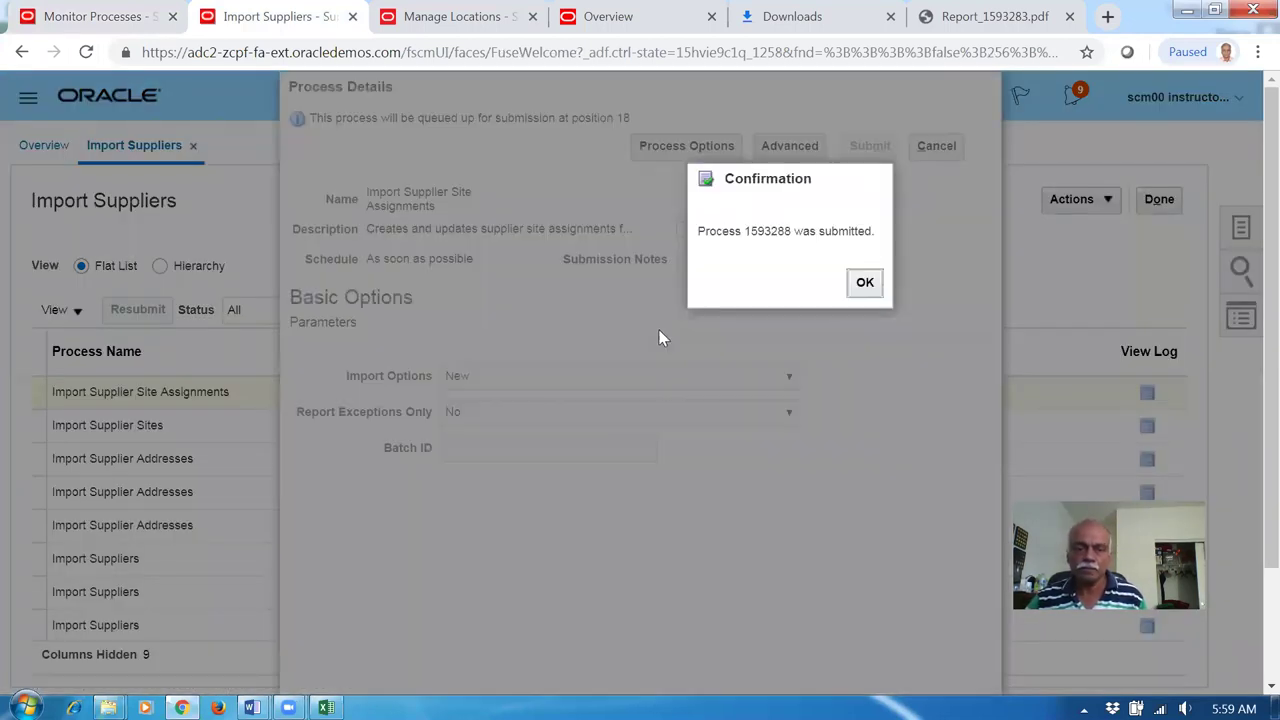
click(865, 285)
click(548, 311)
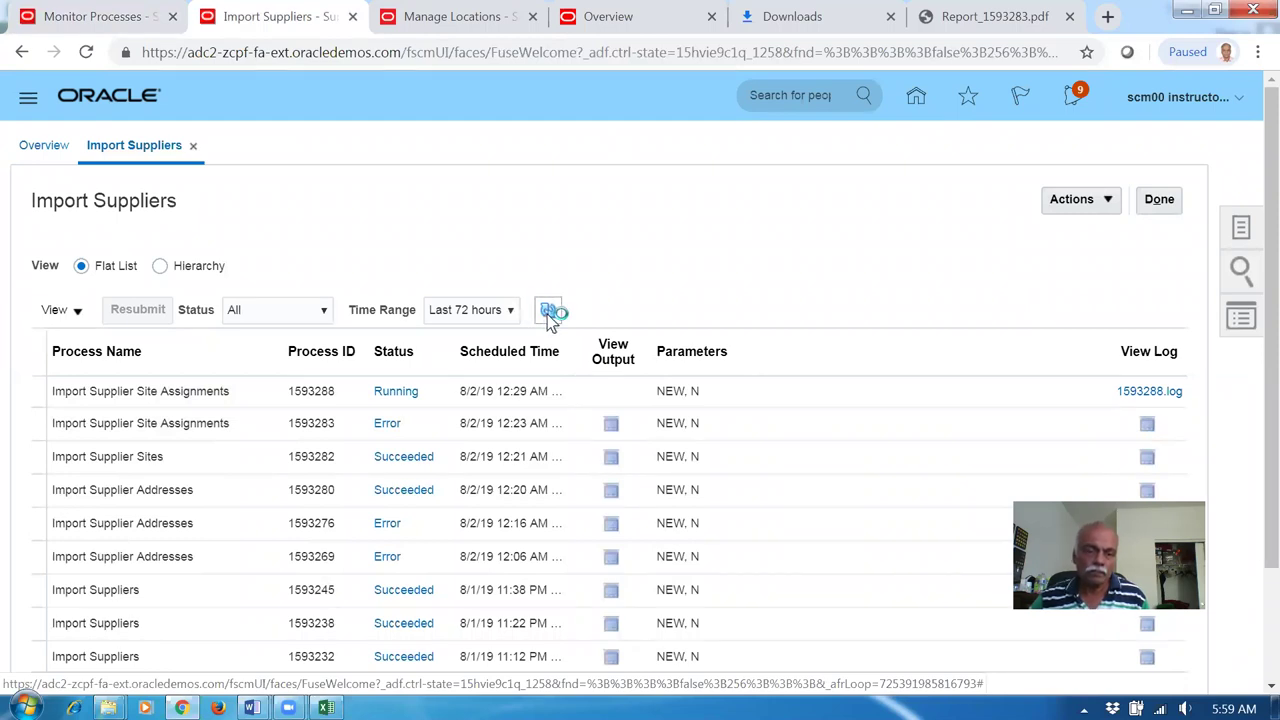
click(548, 312)
click(548, 312)
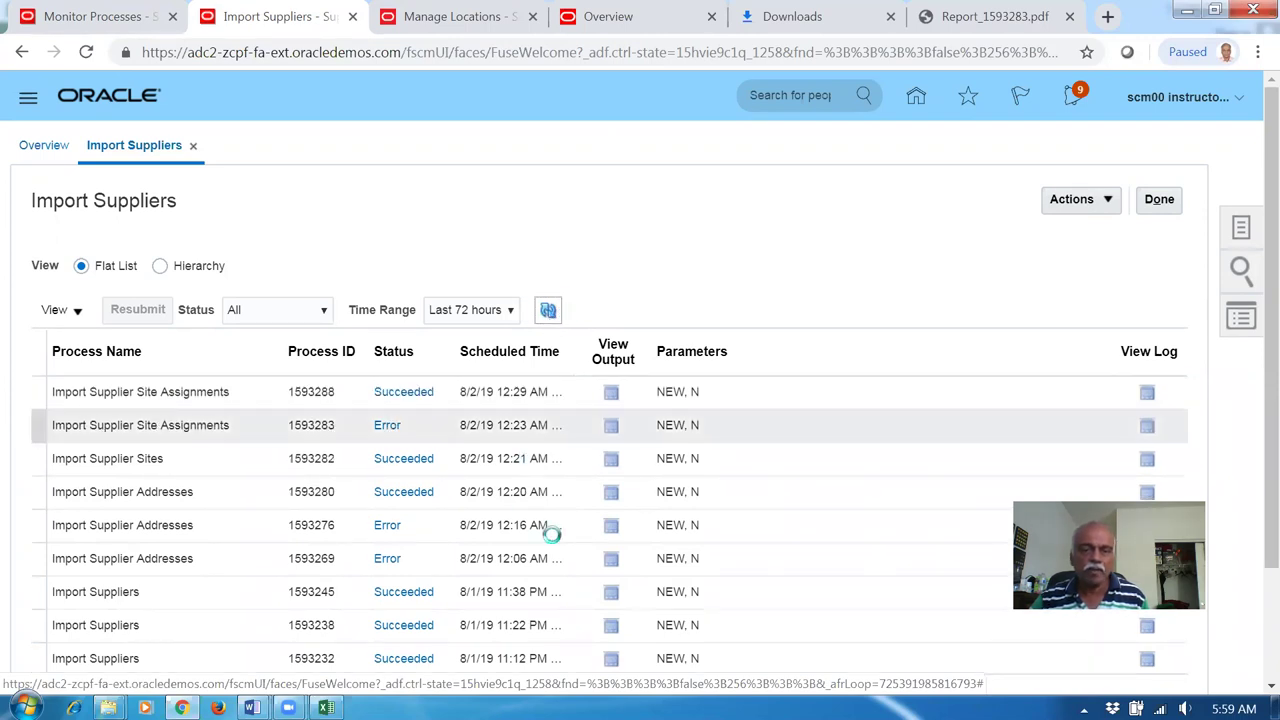
Save the output of run 1593288 and open Report_1593288.pdf from downloads
click(611, 395)
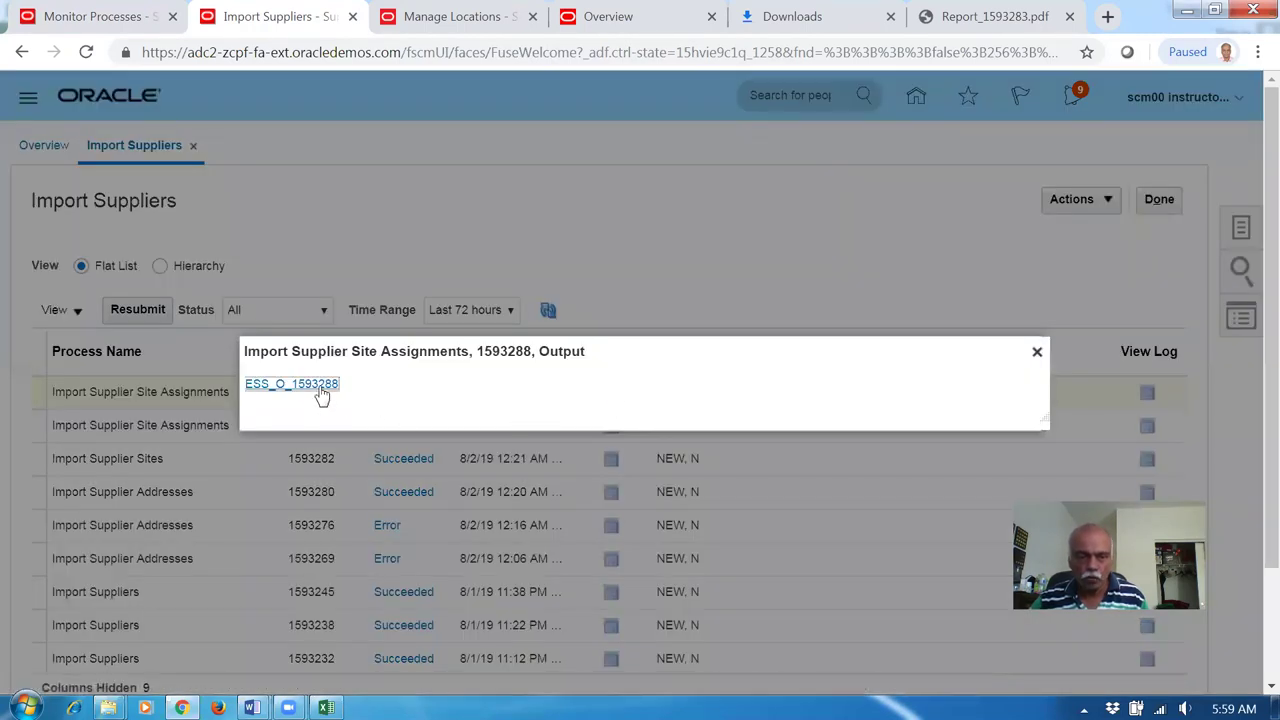
click(320, 388)
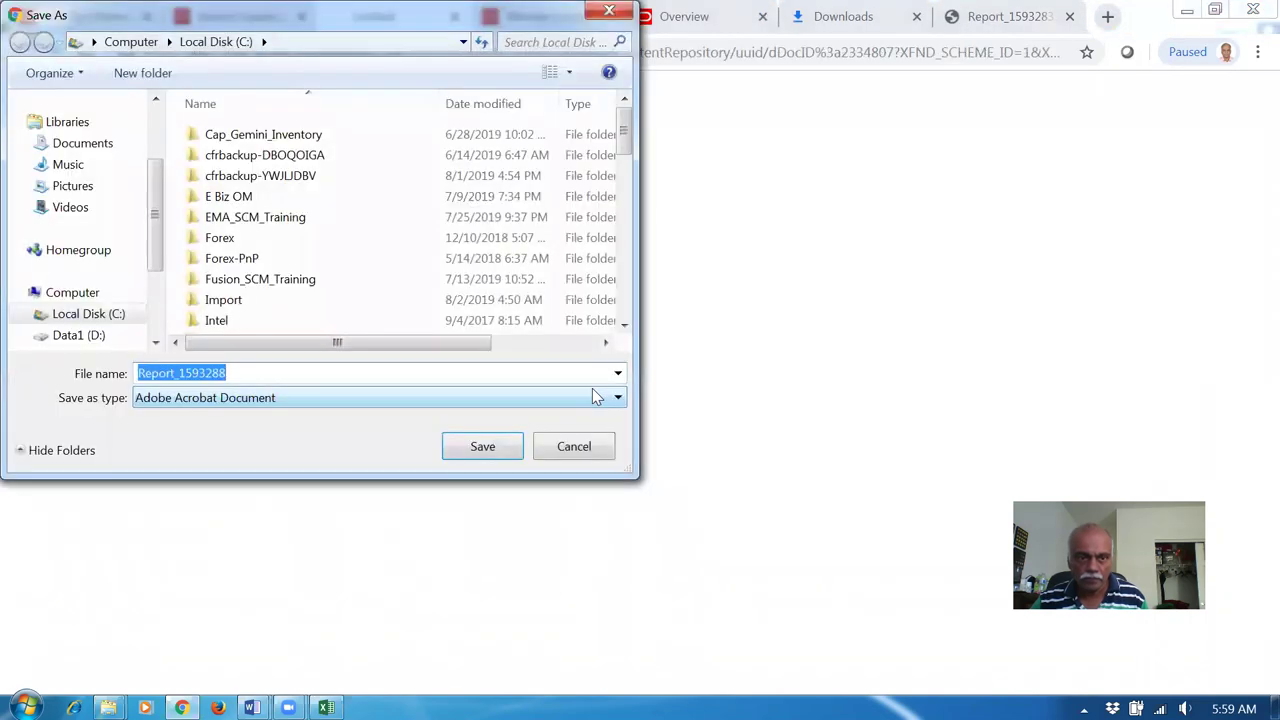
click(520, 458)
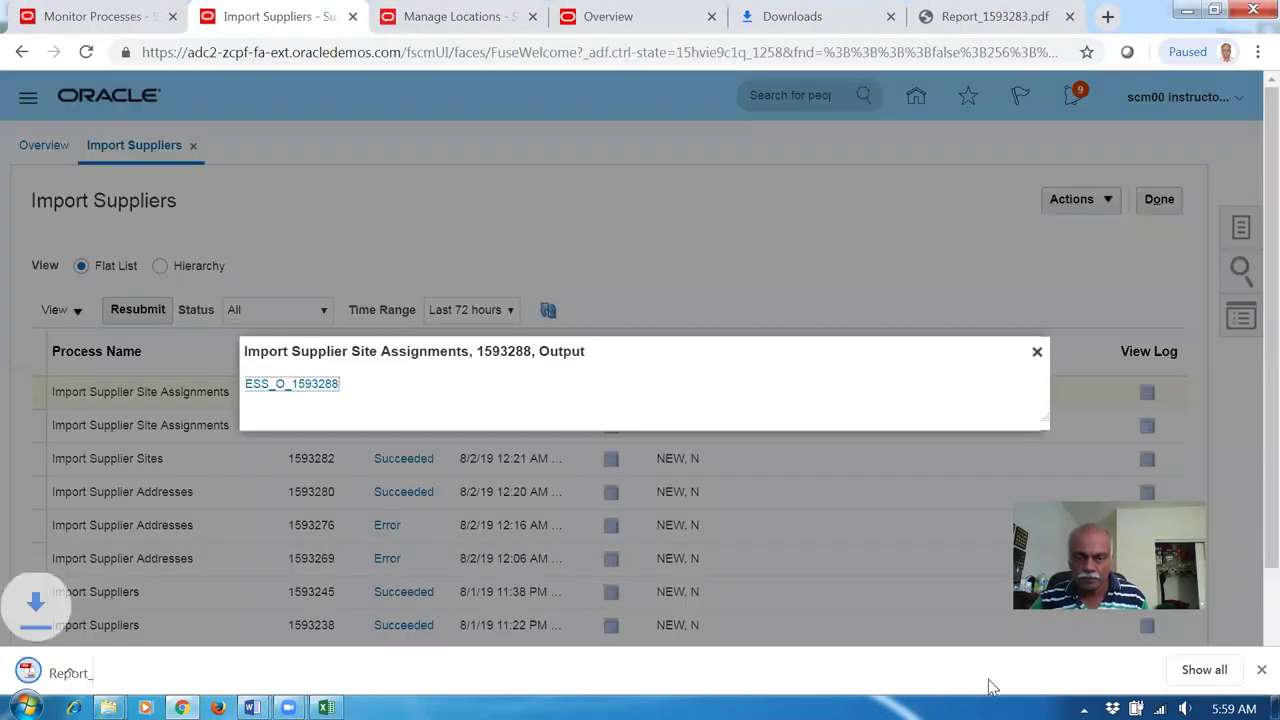
click(1205, 670)
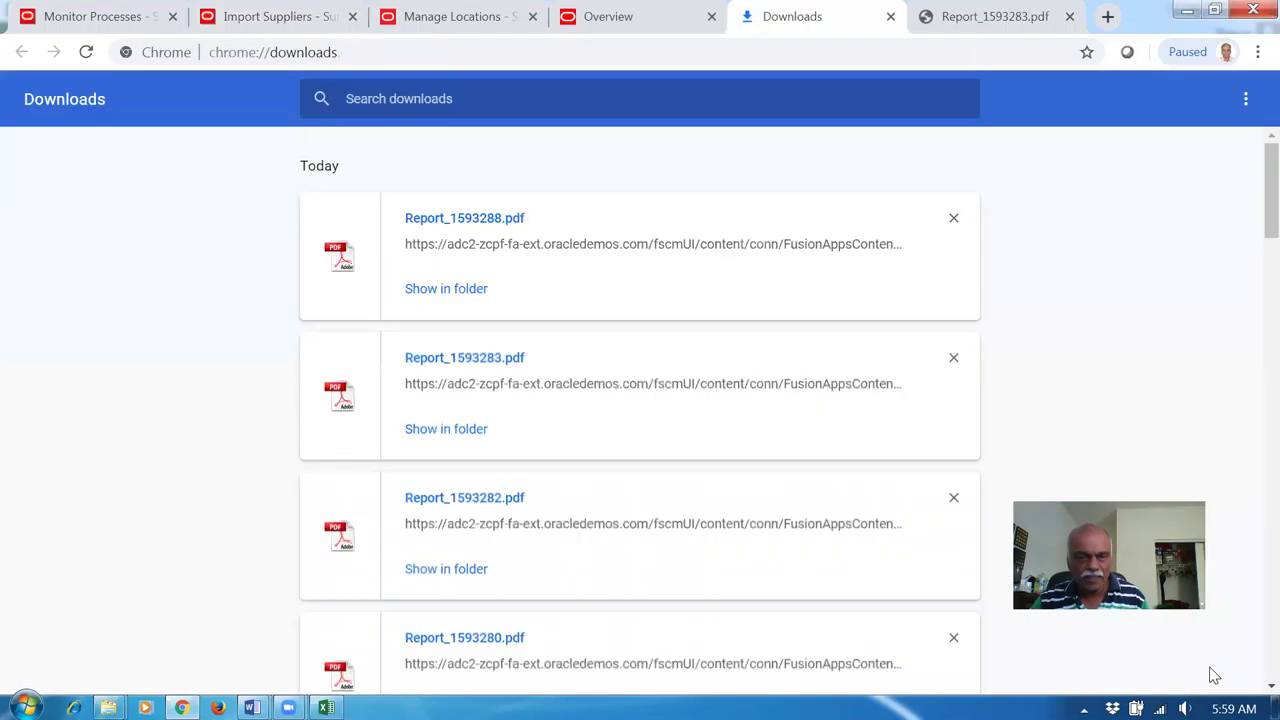
click(478, 218)
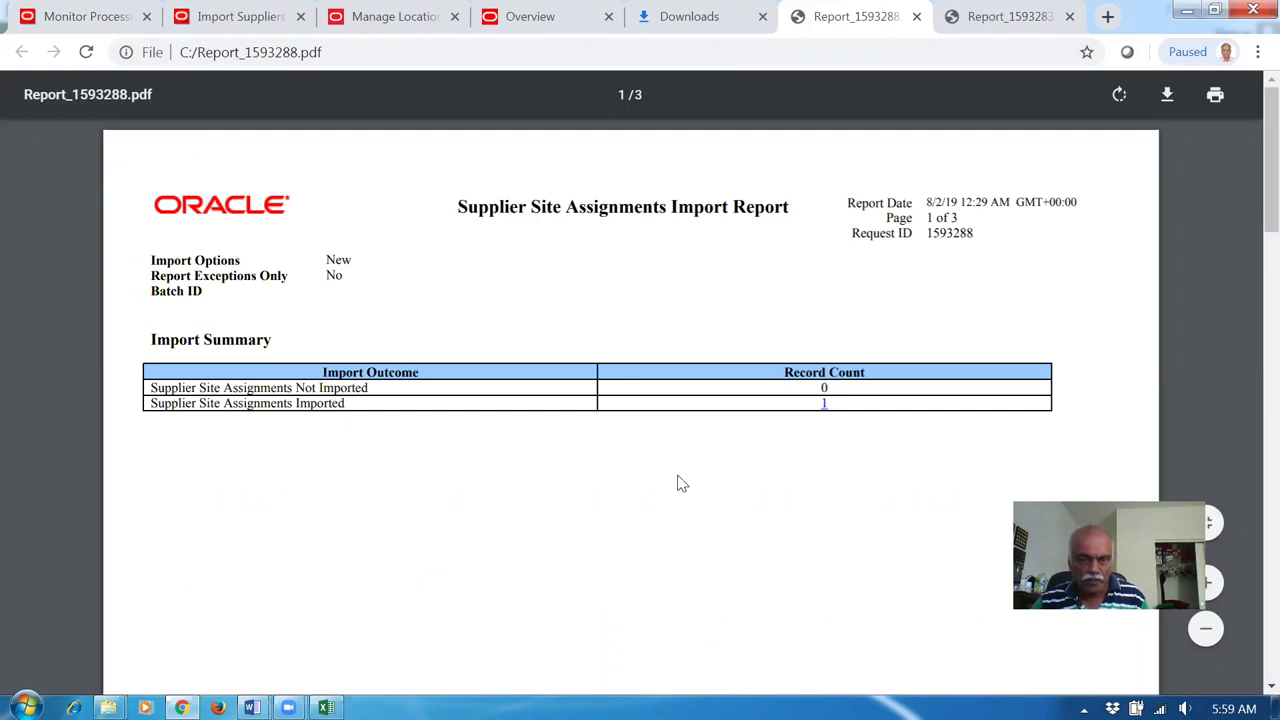
Scroll through Report_1593288.pdf to confirm one assignment imported and none rejected
scroll(672, 466, down, 5)
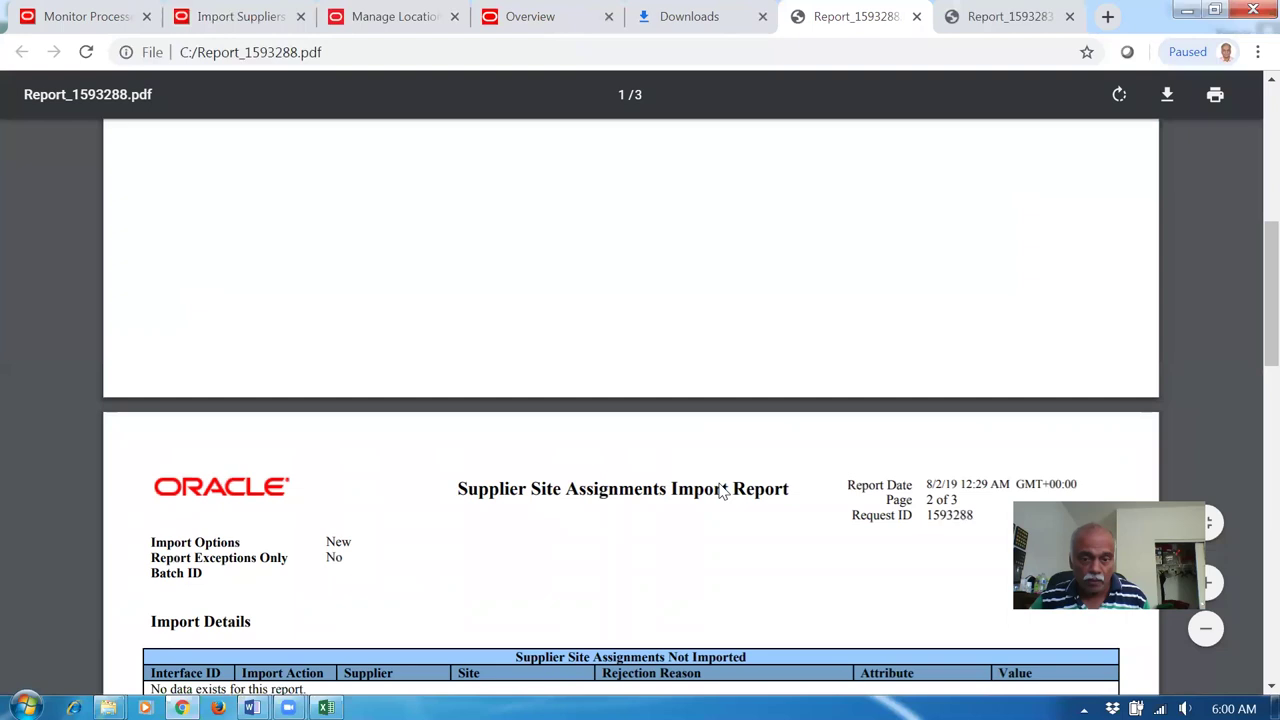
scroll(720, 491, down, 4)
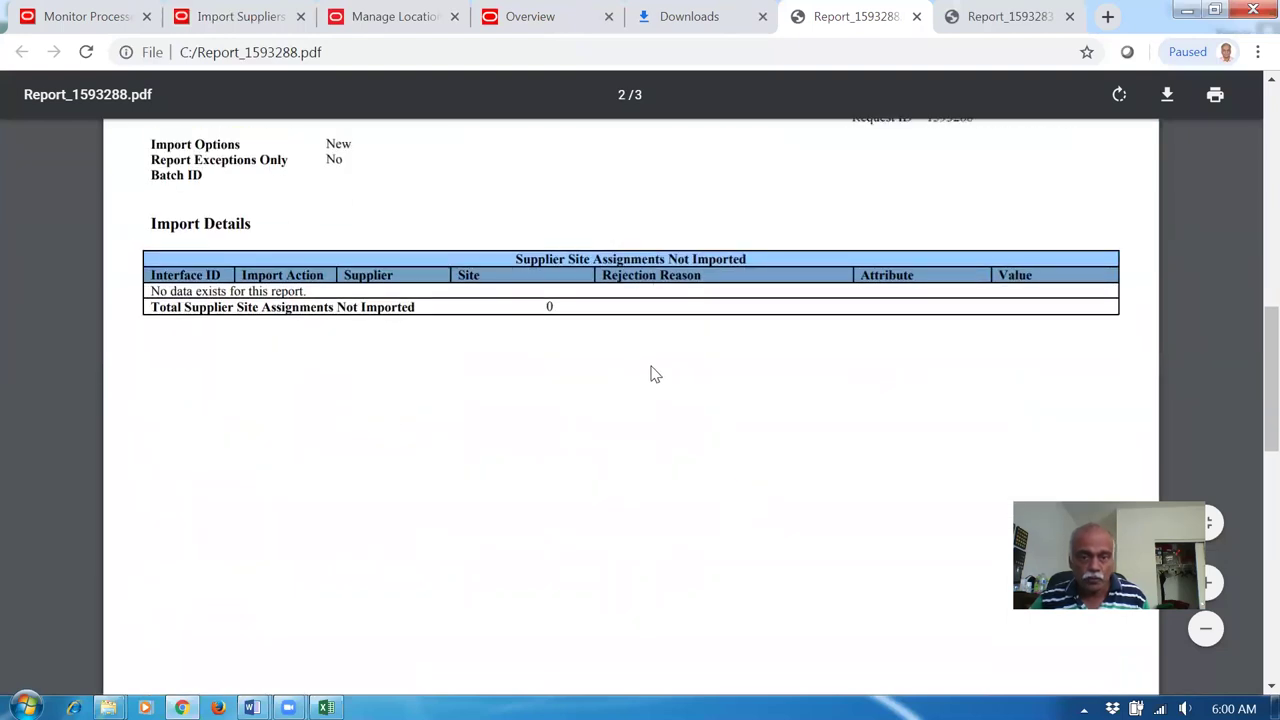
scroll(629, 423, down, 5)
scroll(631, 425, down, 3)
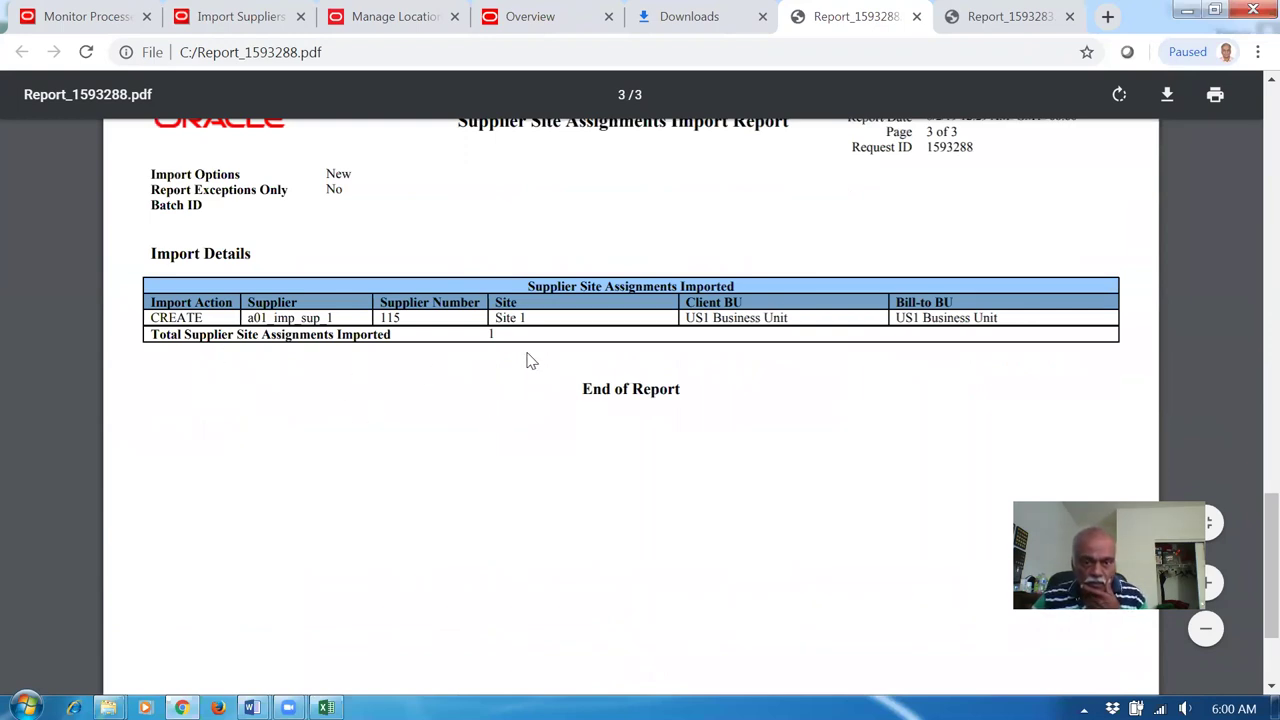
scroll(531, 348, up, 1)
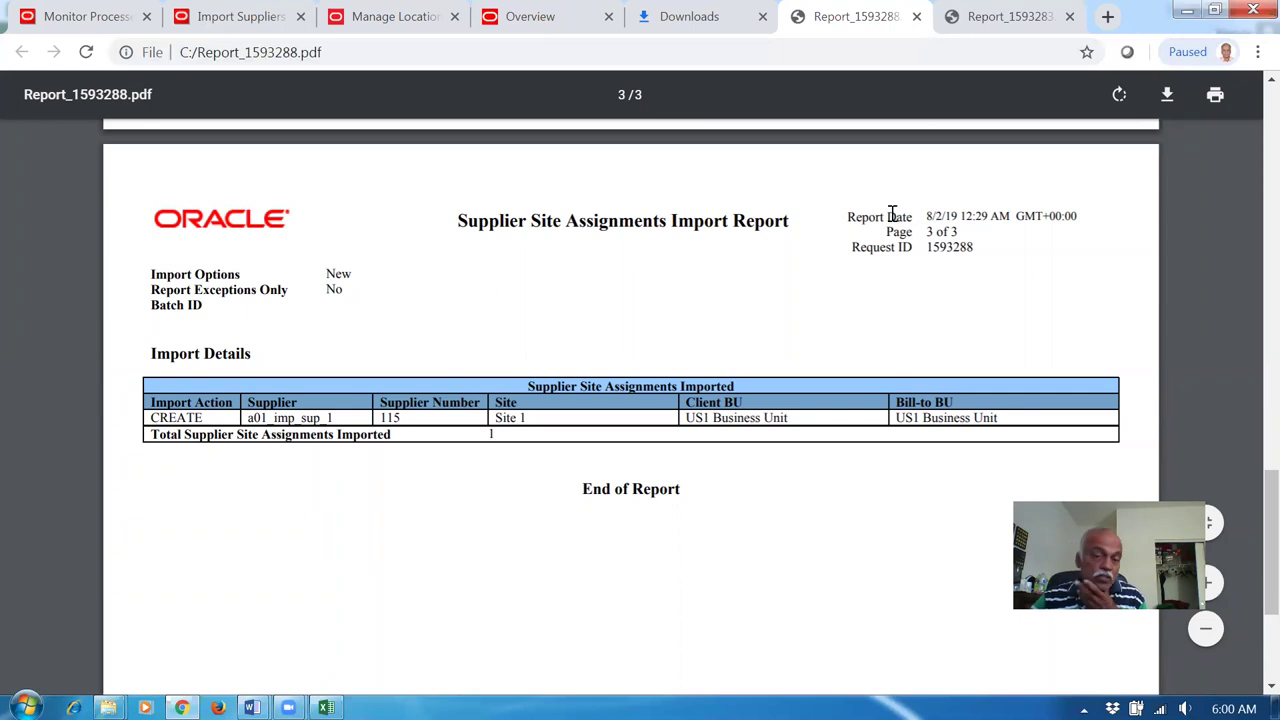
Close the Report_1593288, Report_1593283 and Downloads tabs
click(917, 17)
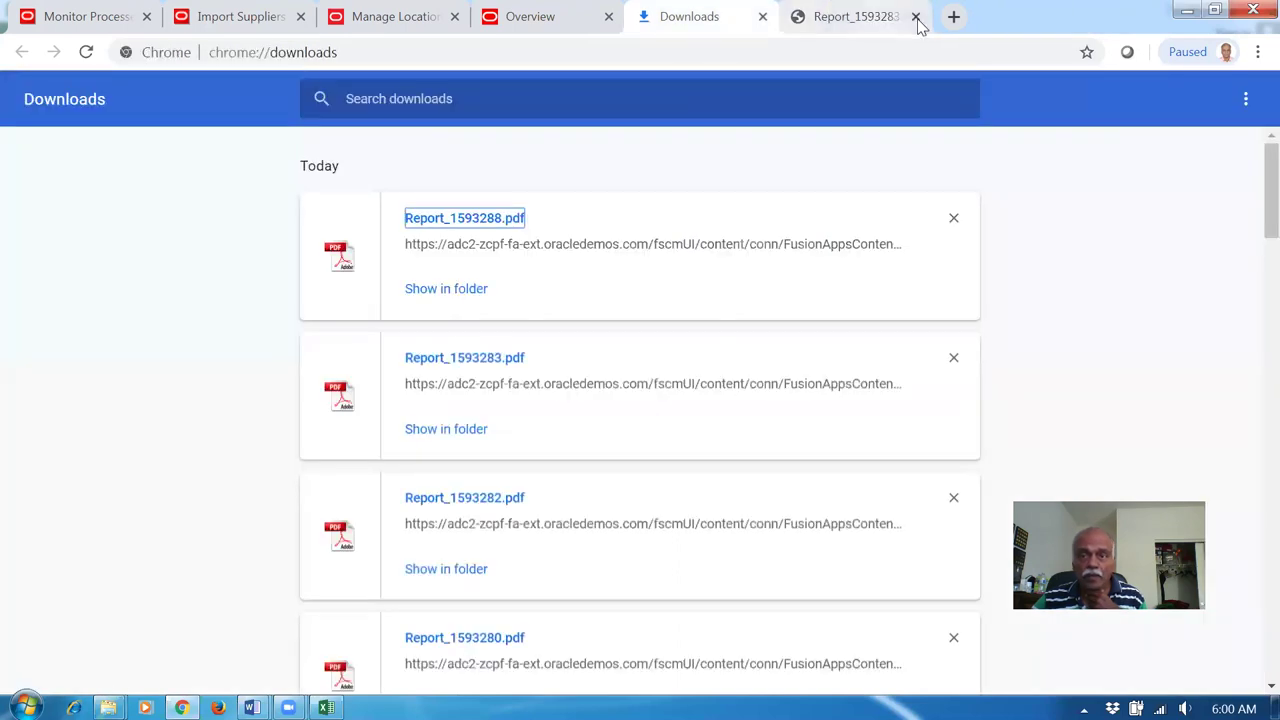
click(850, 20)
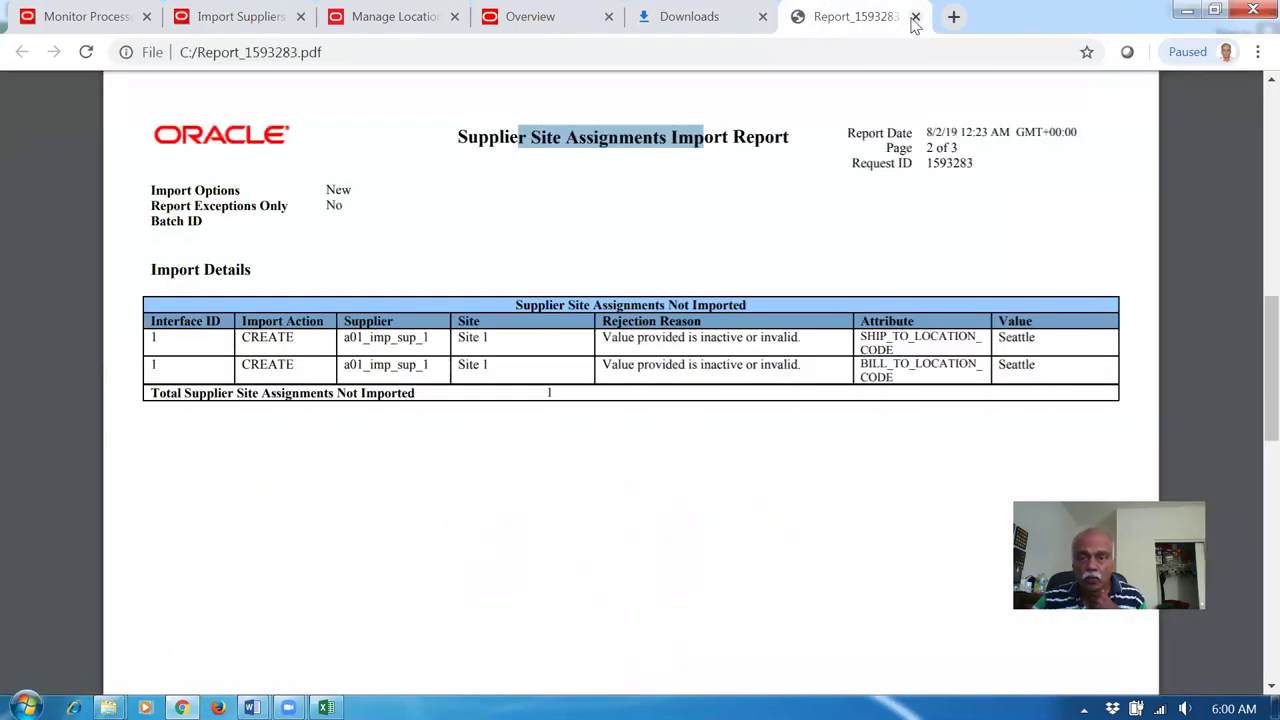
click(914, 18)
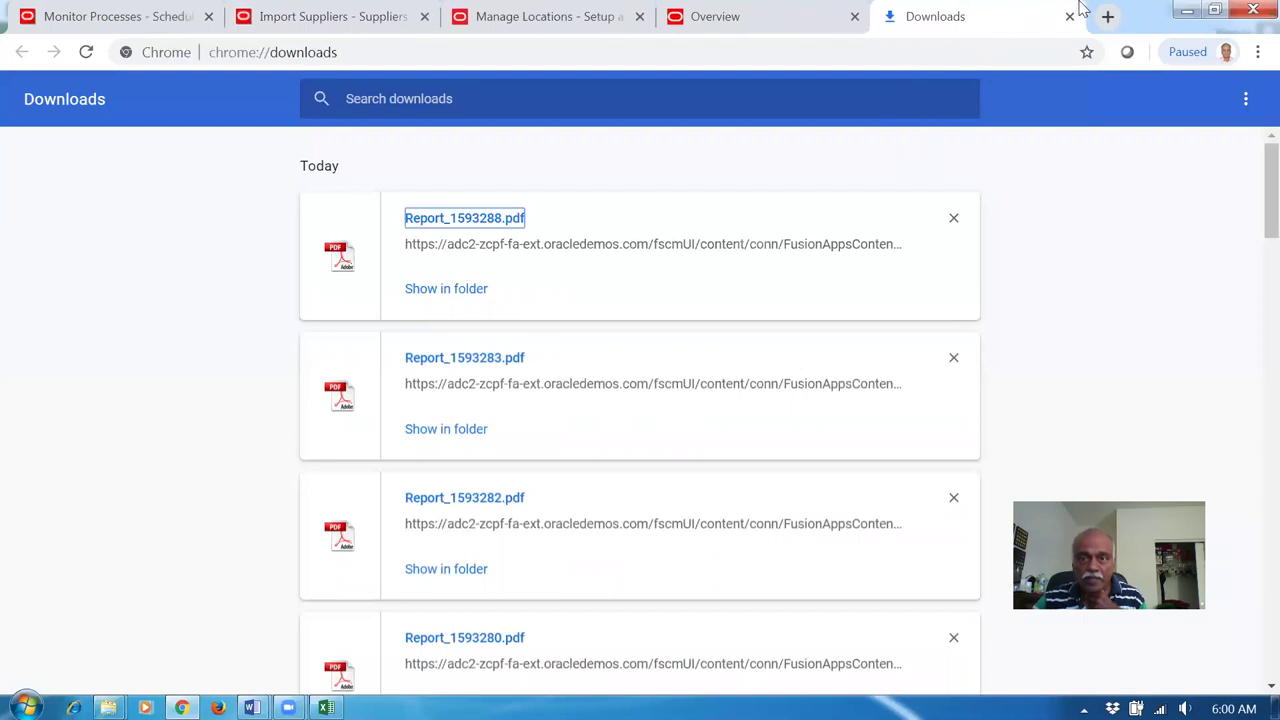
click(1069, 17)
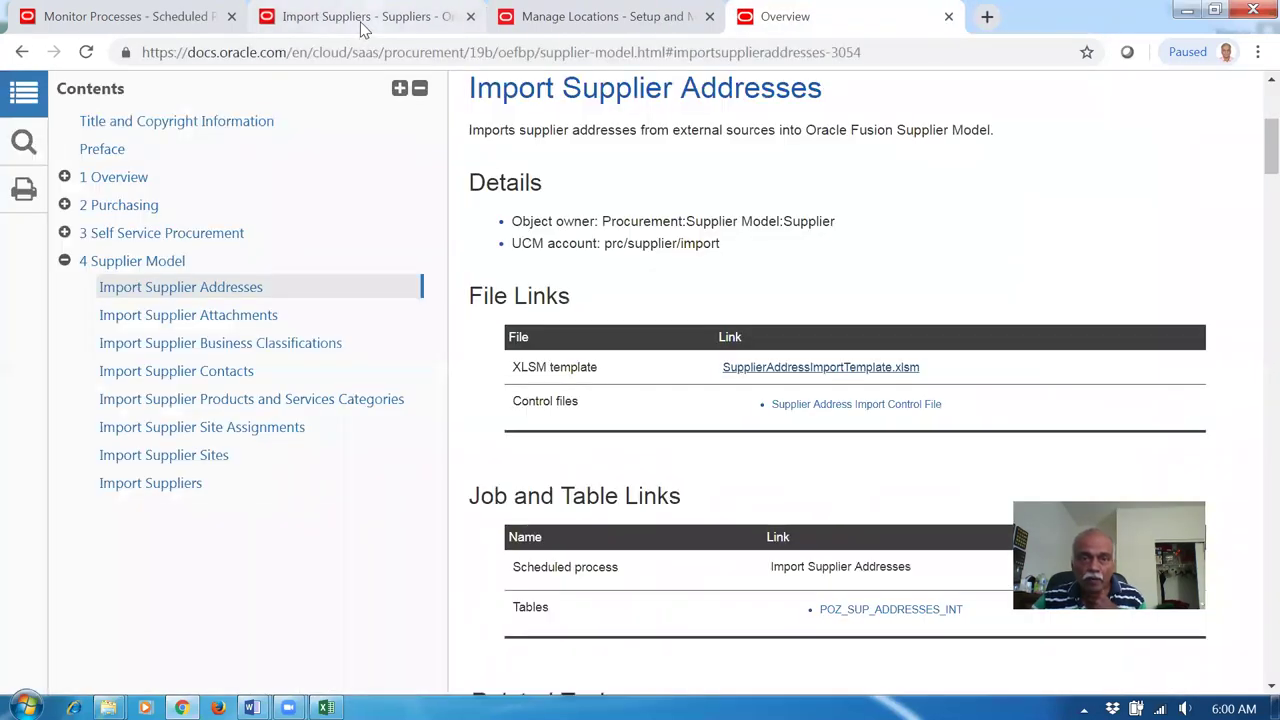
Submit the Import Supplier Contacts process from the Import Suppliers Actions menu
click(365, 20)
click(1037, 351)
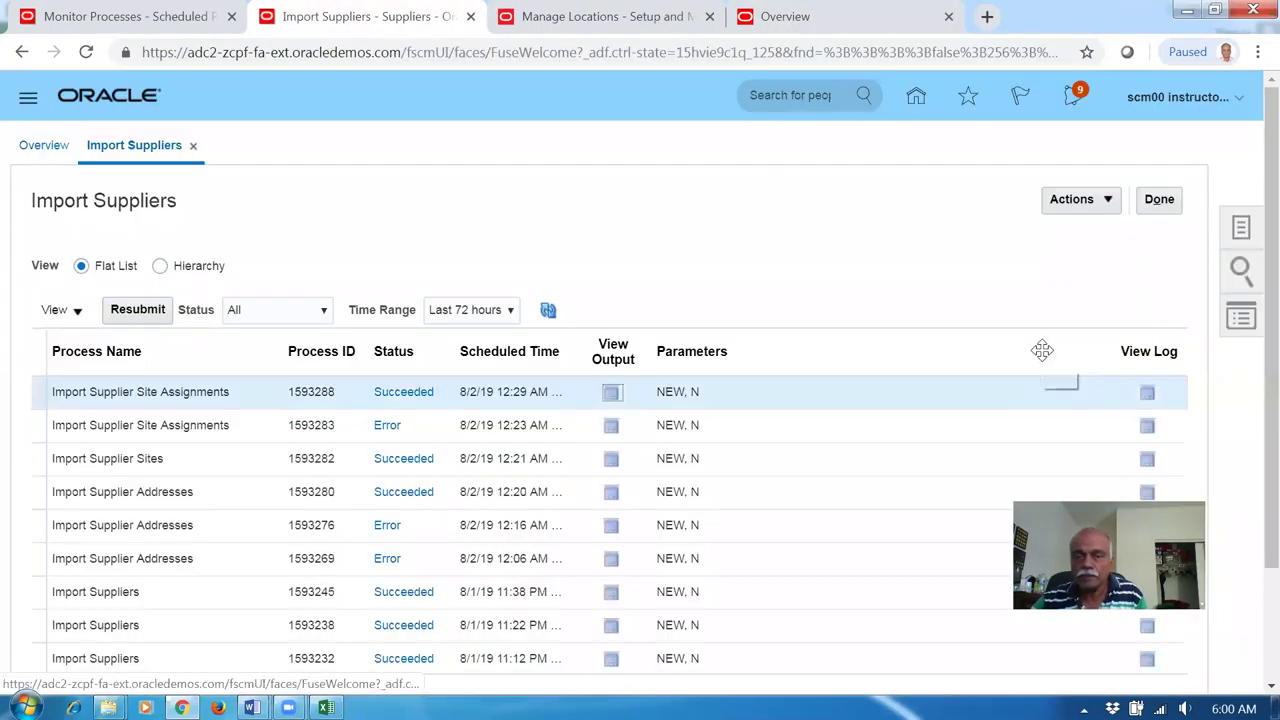
click(1055, 200)
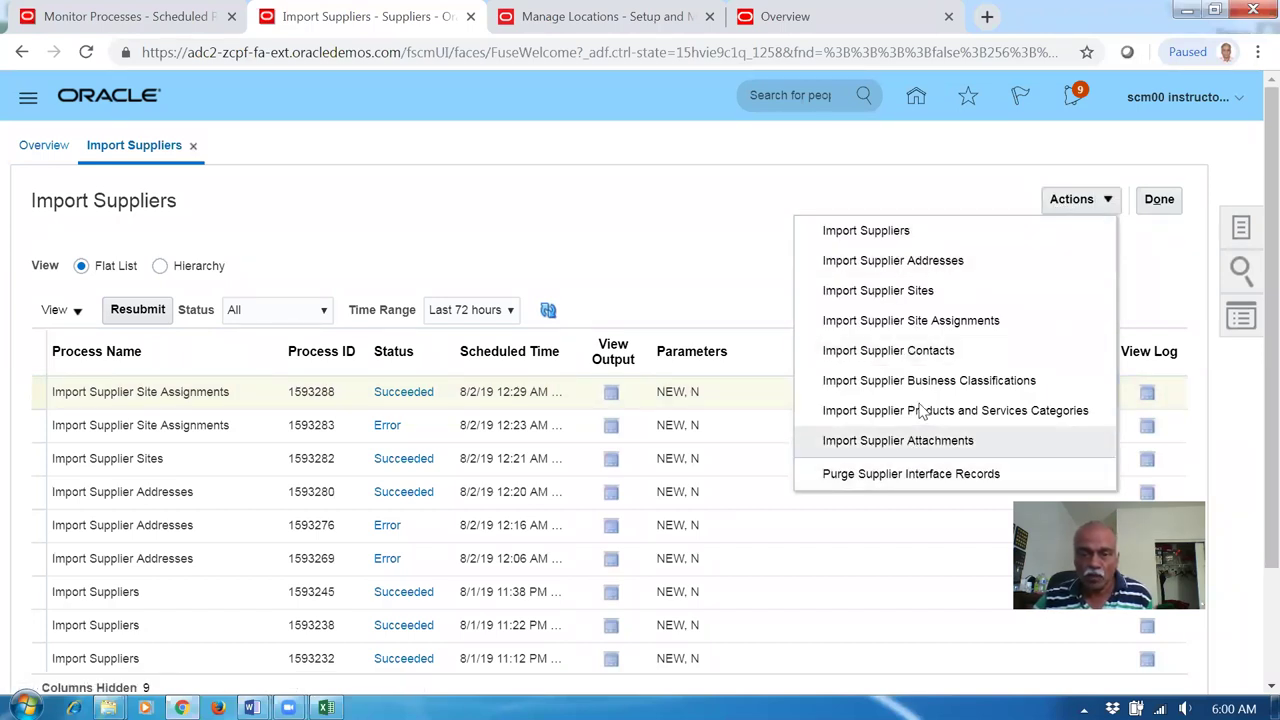
click(933, 351)
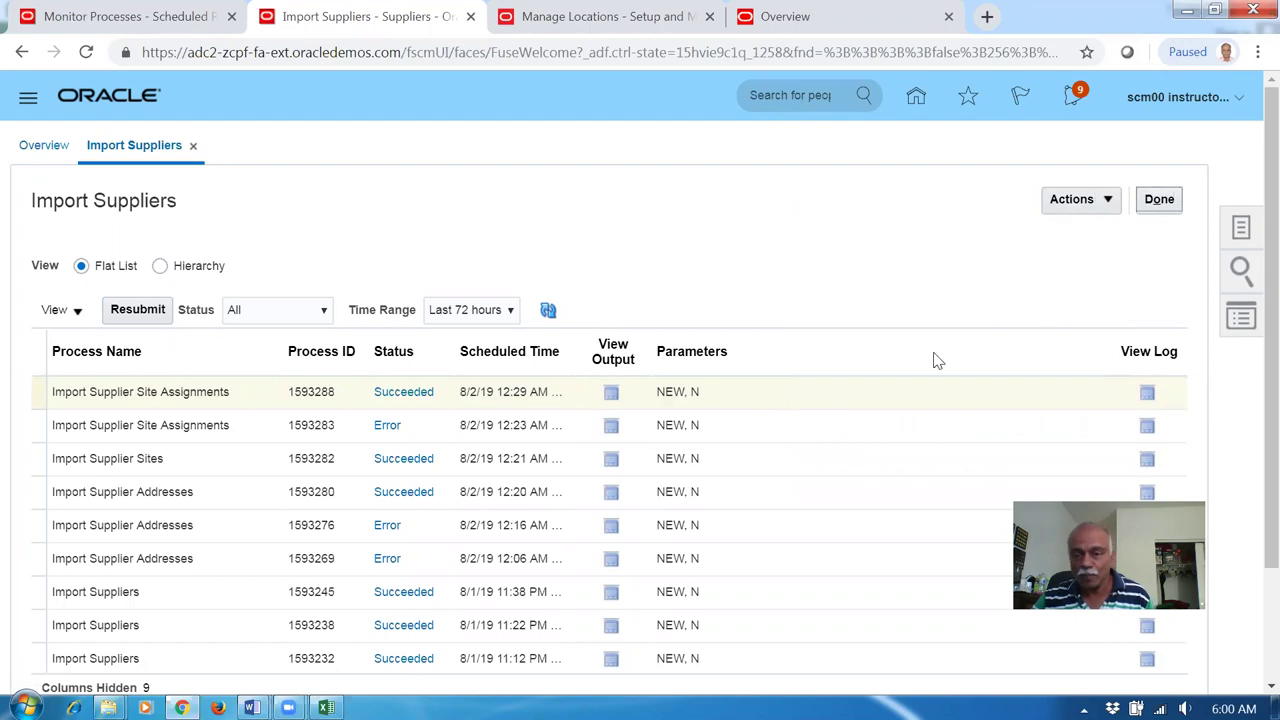
click(883, 153)
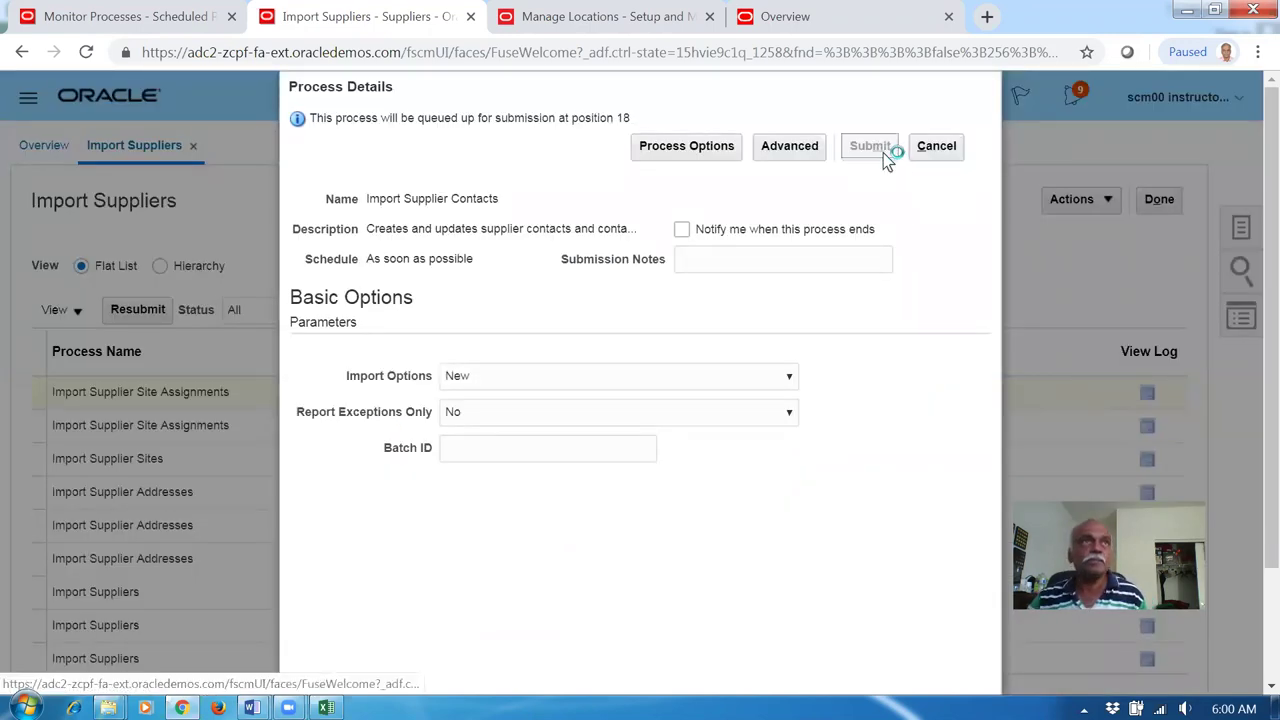
click(860, 285)
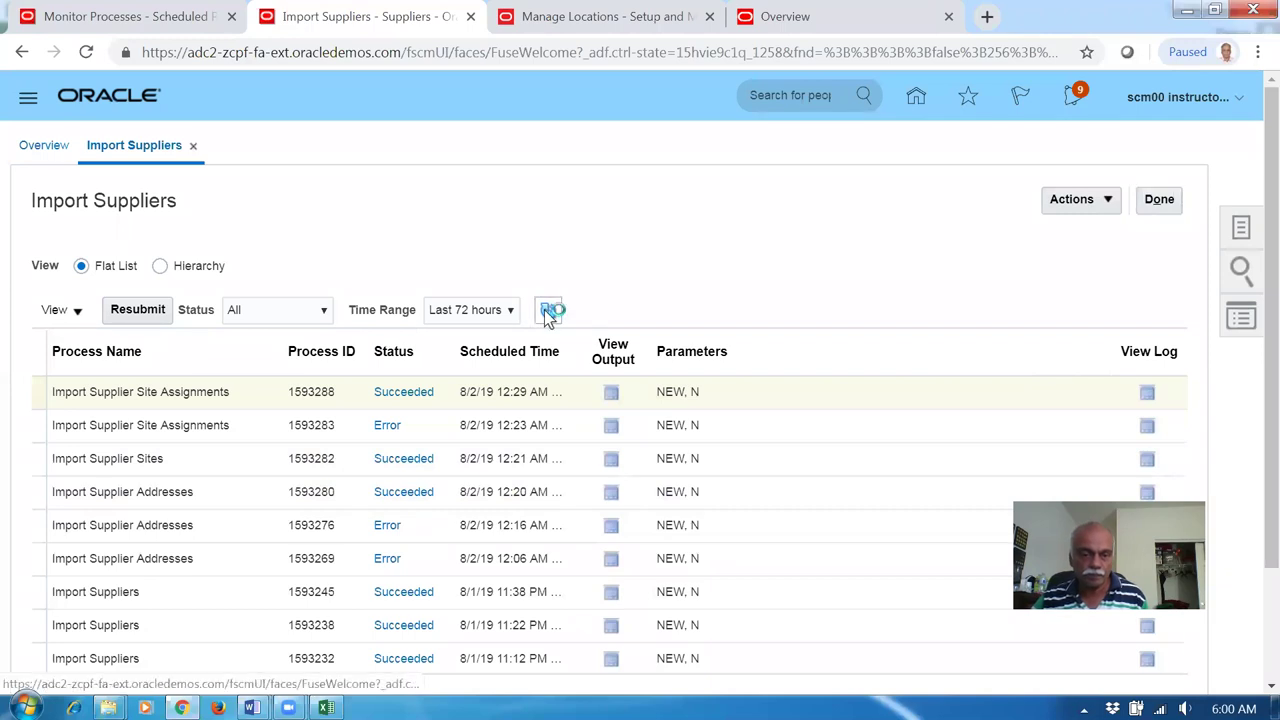
Refresh the process list until job 1593289 reaches its final Error status
click(549, 311)
click(548, 311)
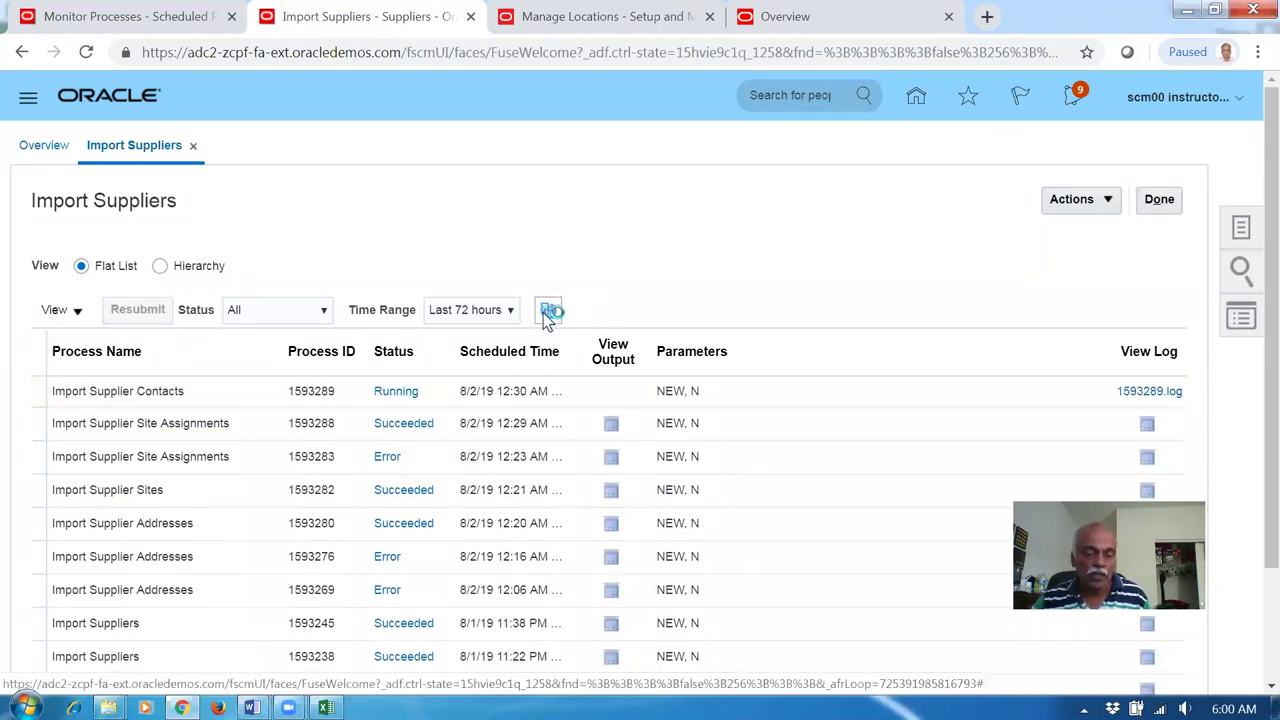
click(548, 313)
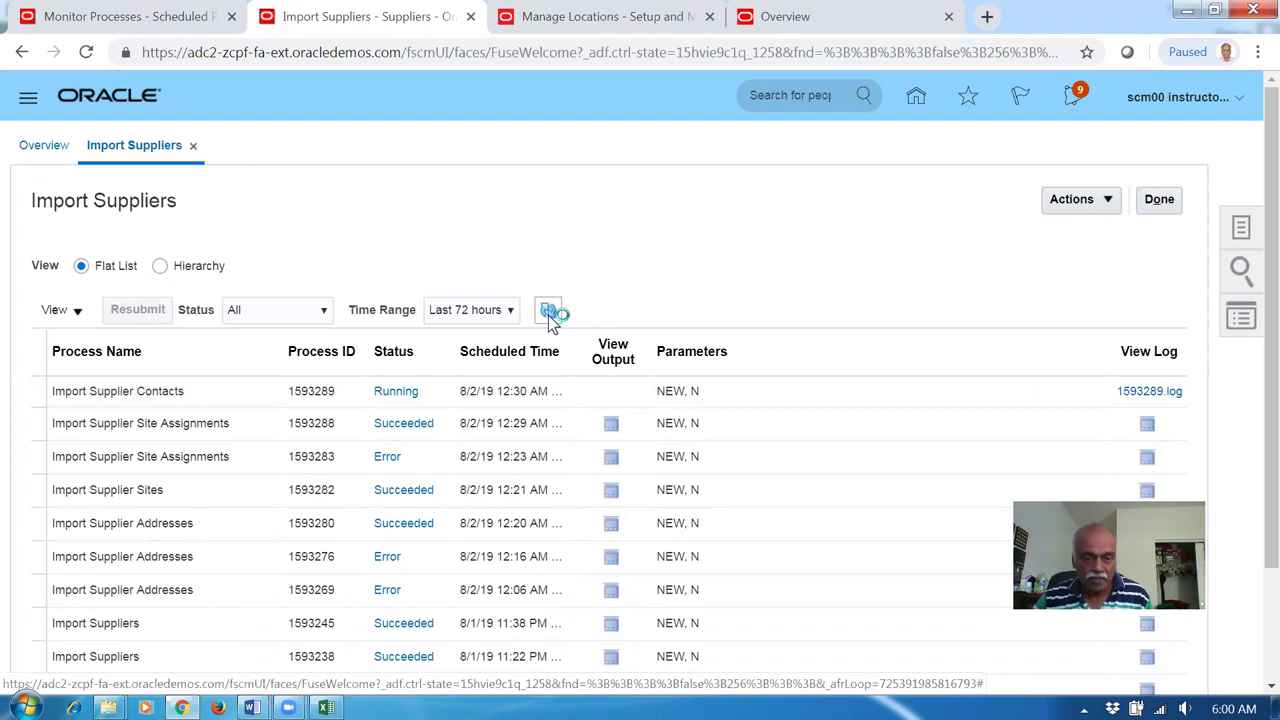
click(548, 312)
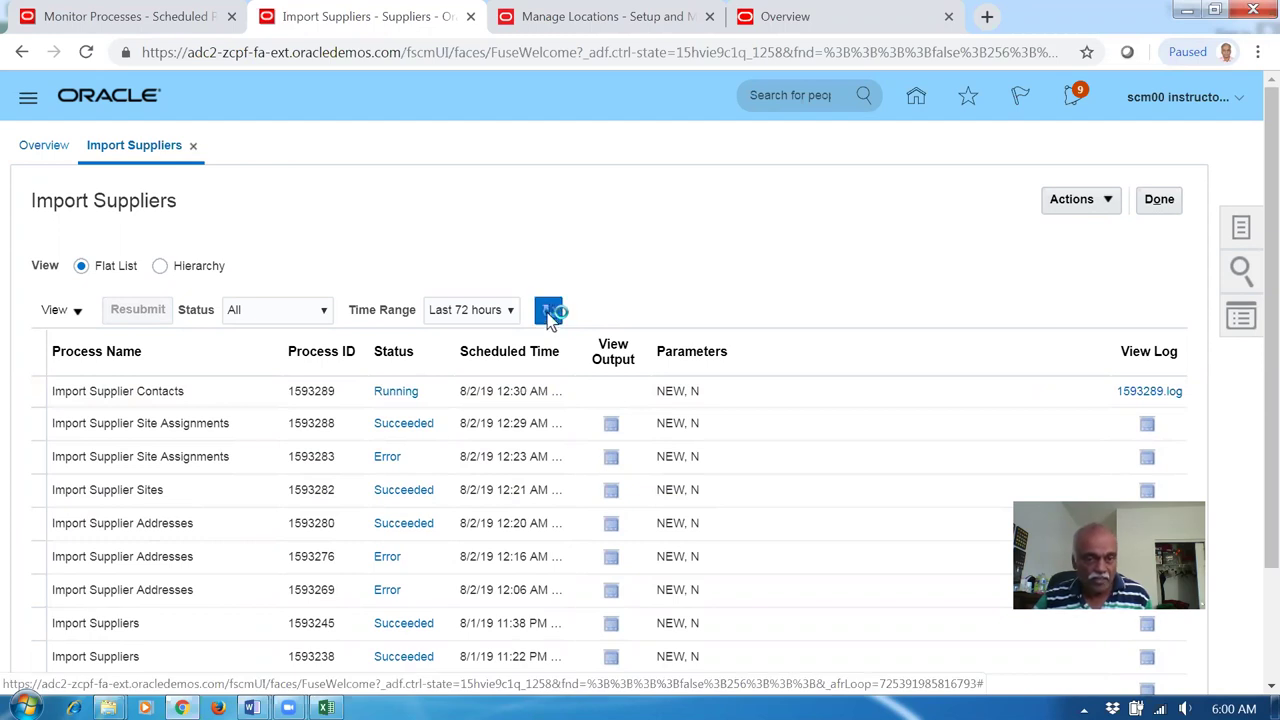
click(548, 312)
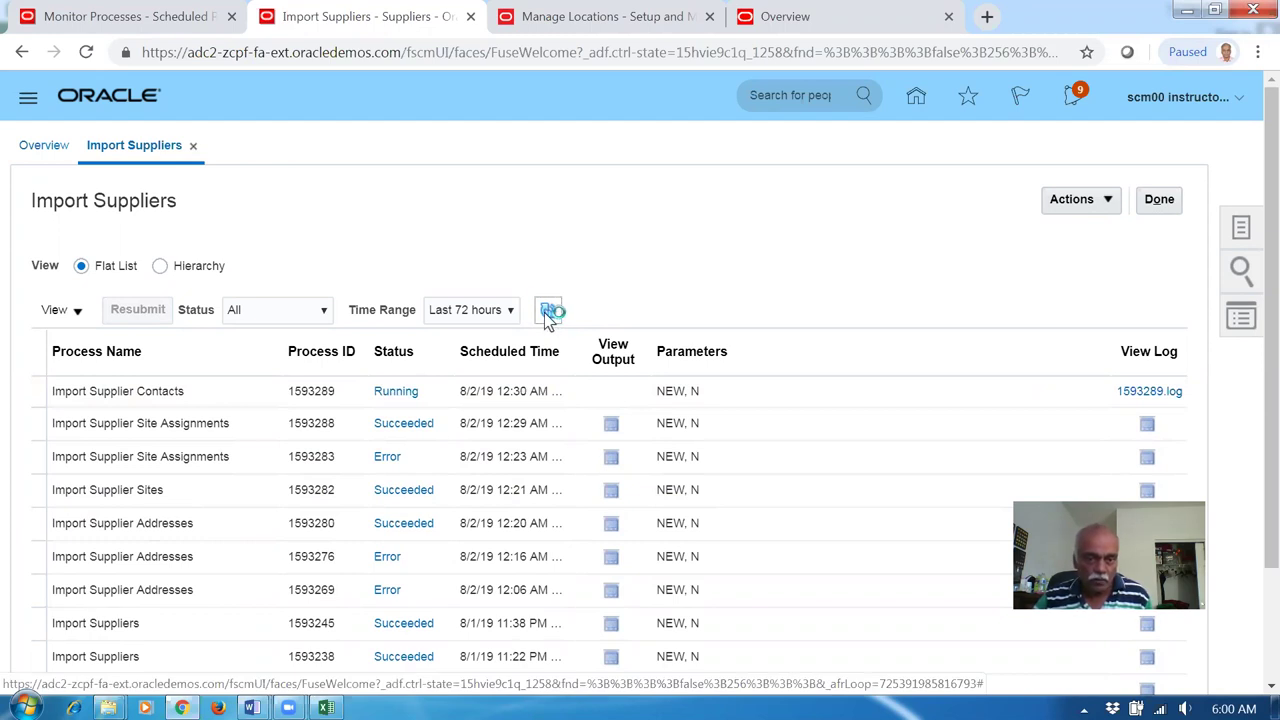
click(548, 312)
click(548, 312)
click(548, 312)
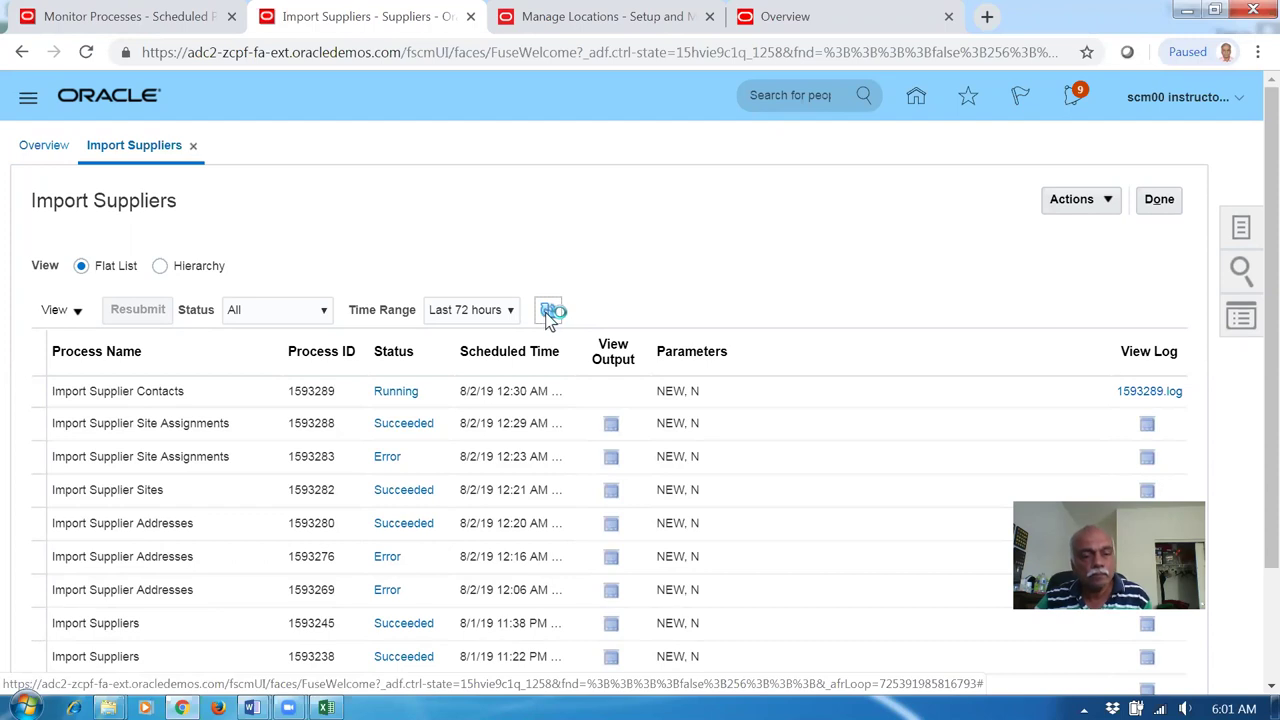
click(548, 312)
click(548, 312)
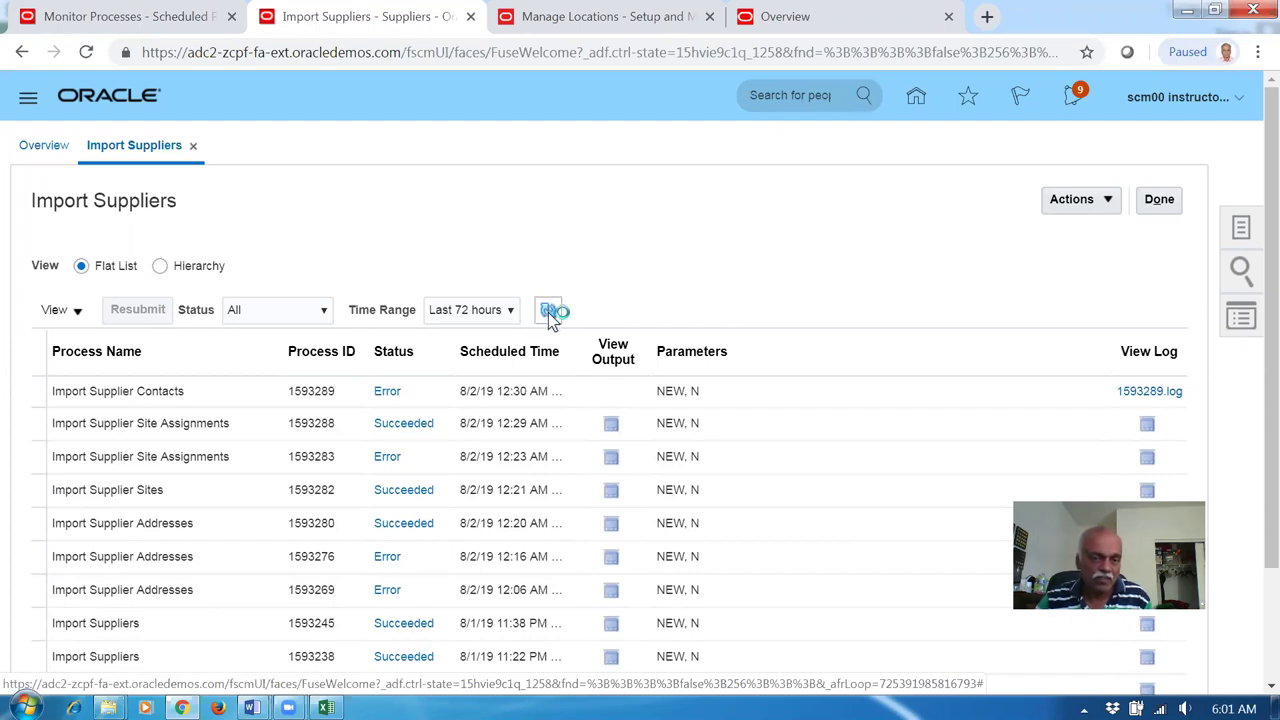
click(548, 312)
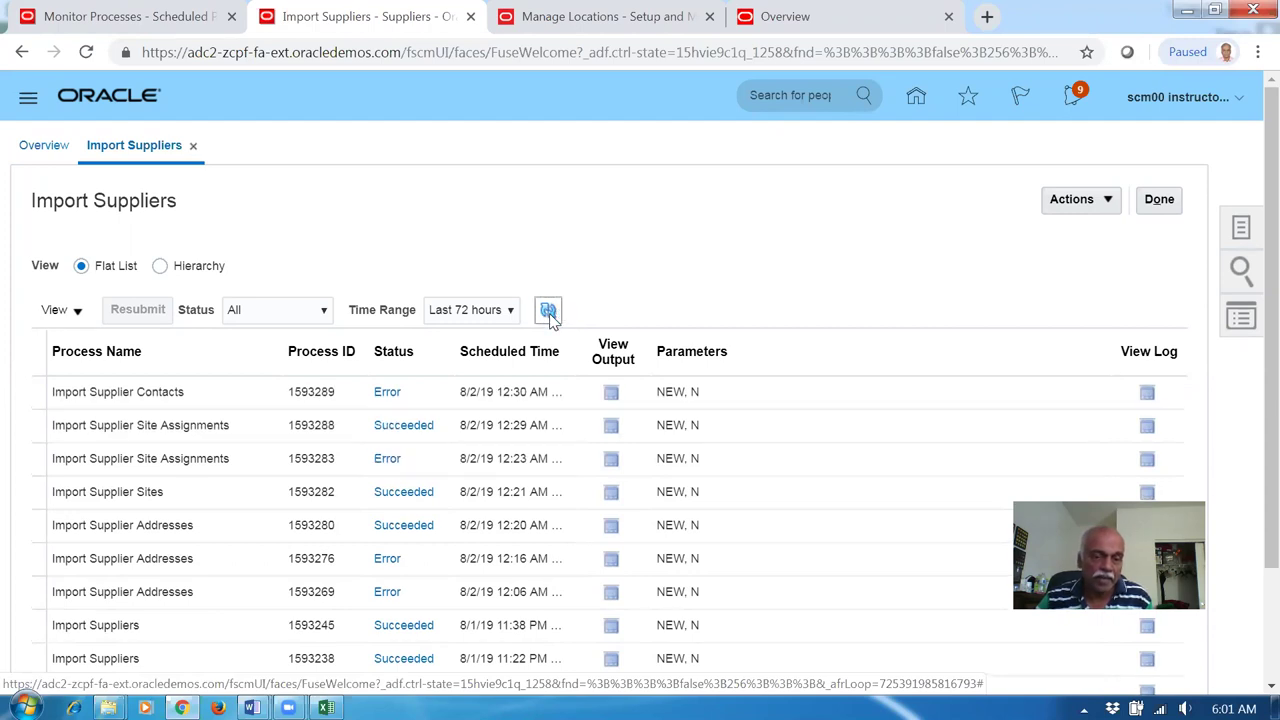
Save job 1593289's output as Report_1593289.pdf and show the downloads list
click(614, 393)
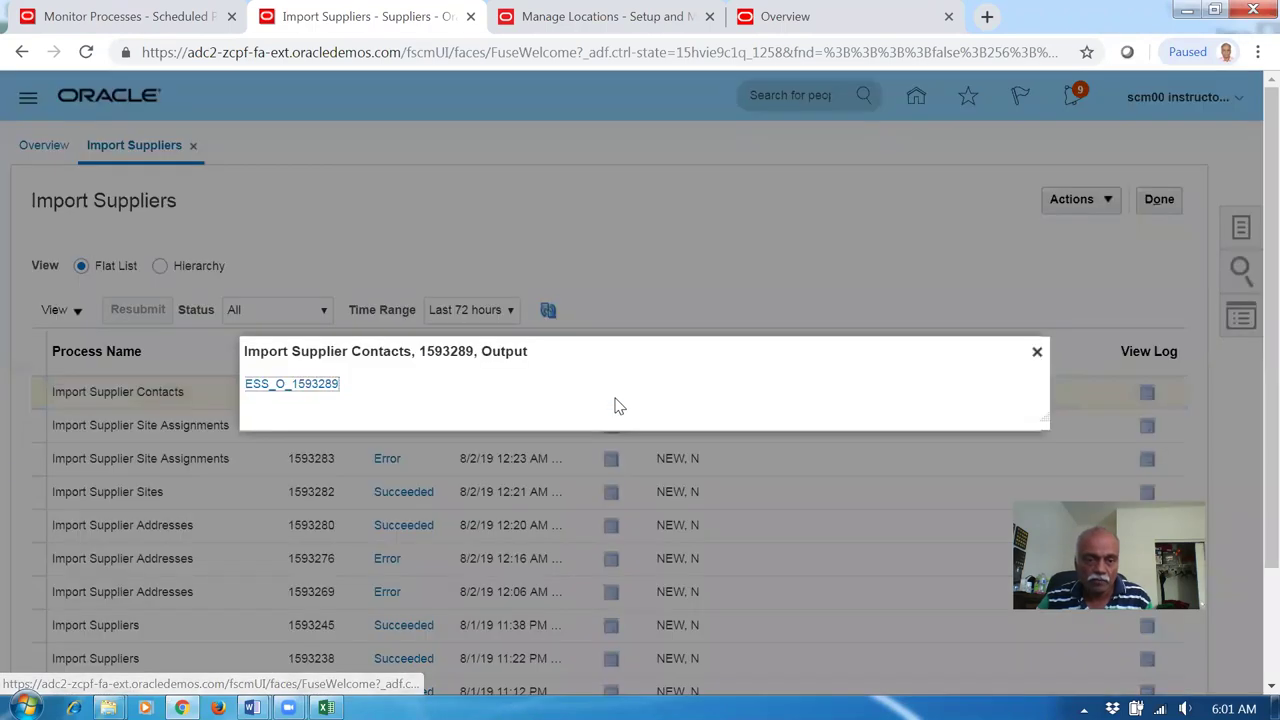
click(293, 384)
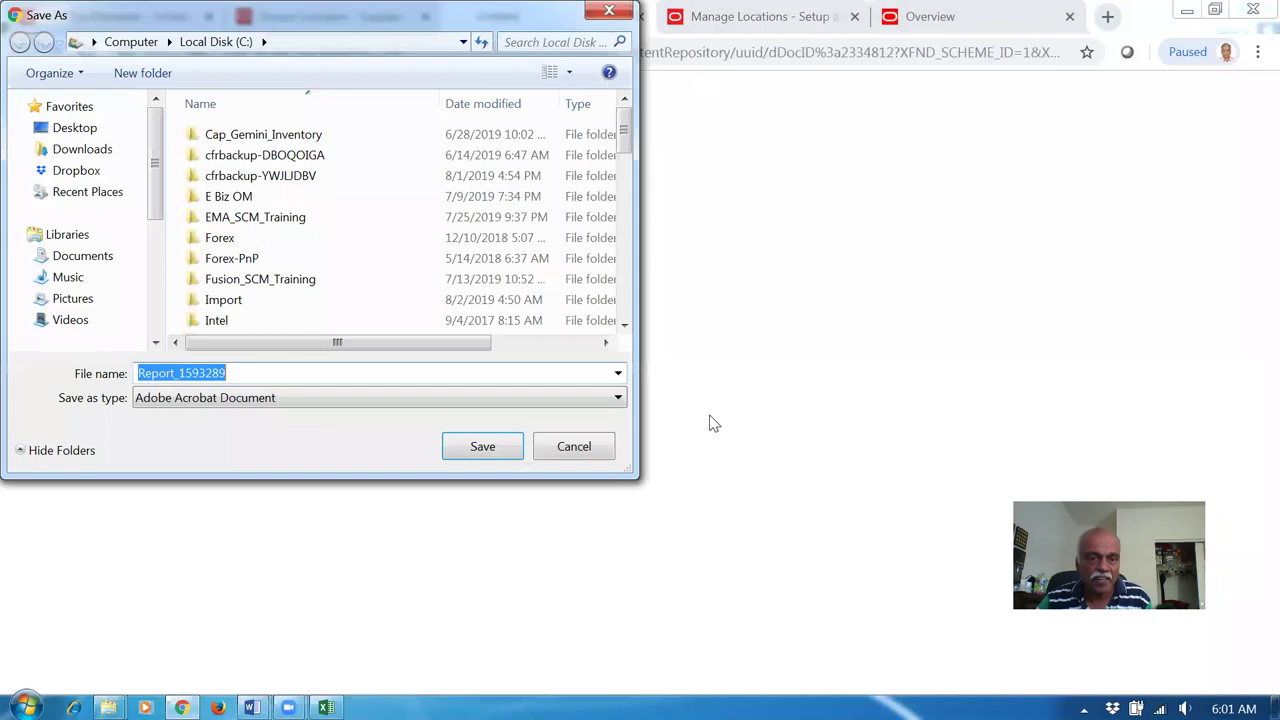
click(486, 452)
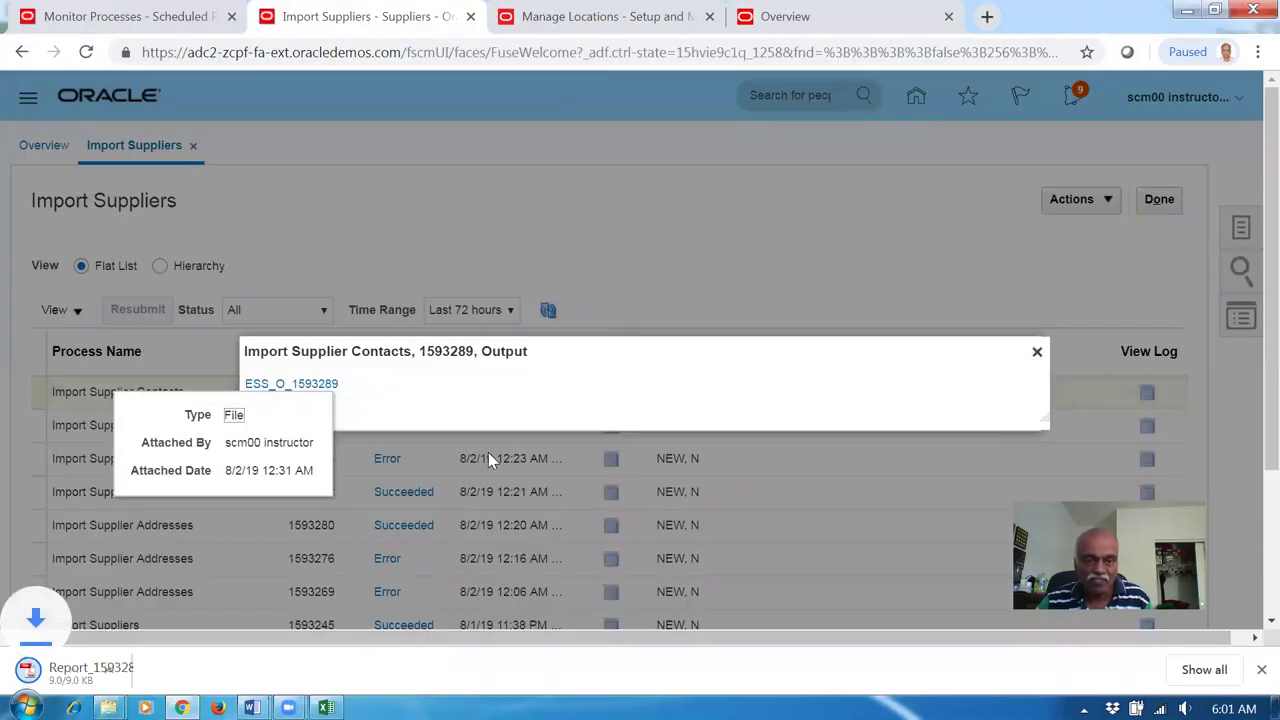
click(1203, 669)
Open Report_1593289.pdf from Downloads and scroll through the import report pages
click(506, 229)
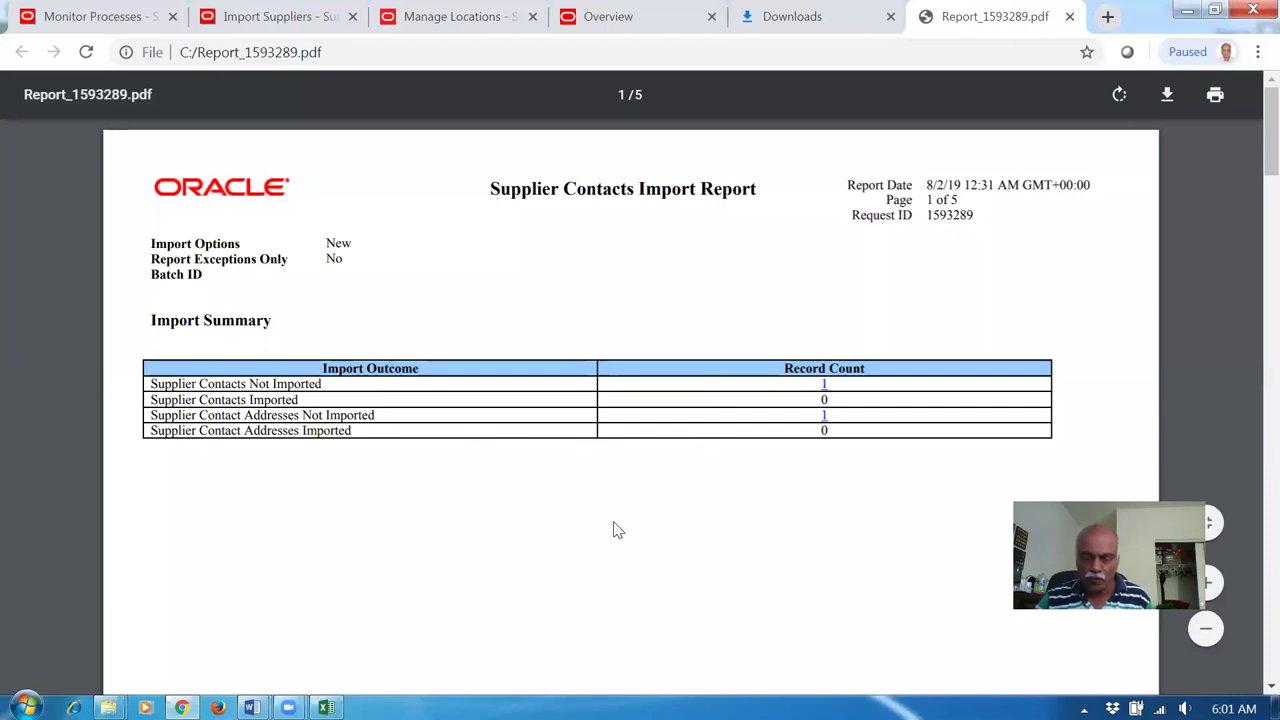
scroll(615, 530, down, 10)
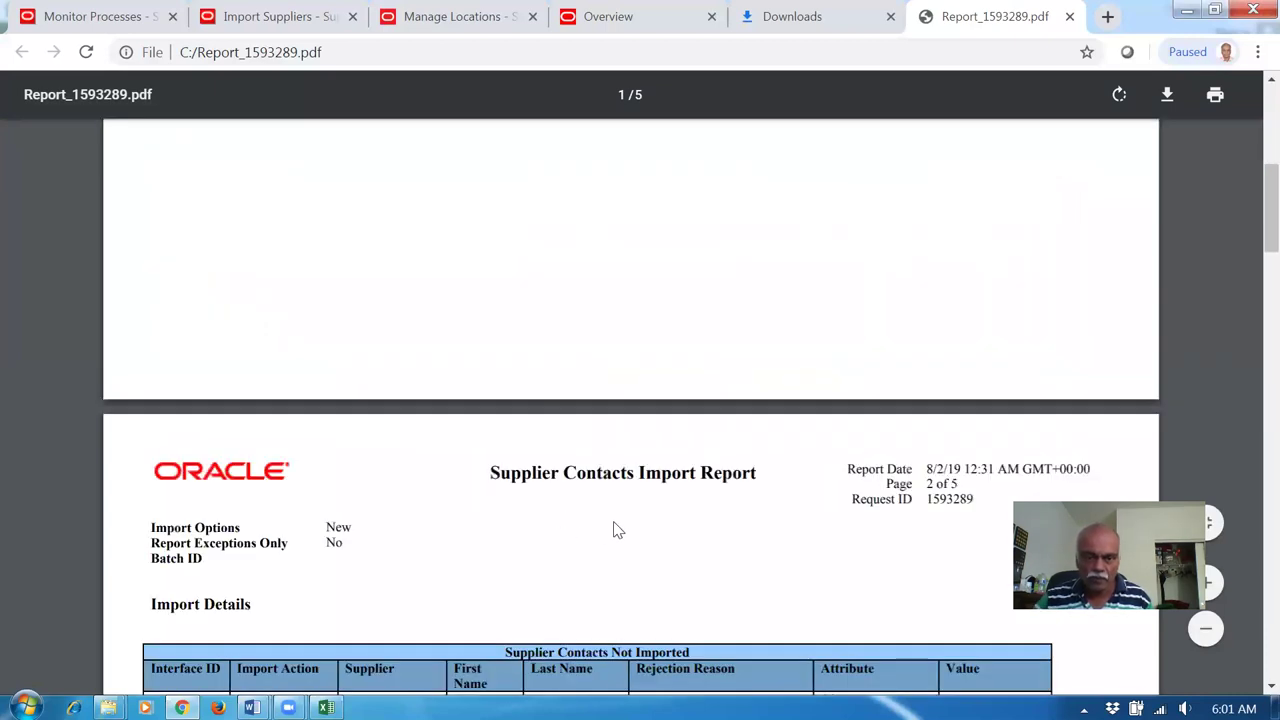
scroll(752, 458, down, 4)
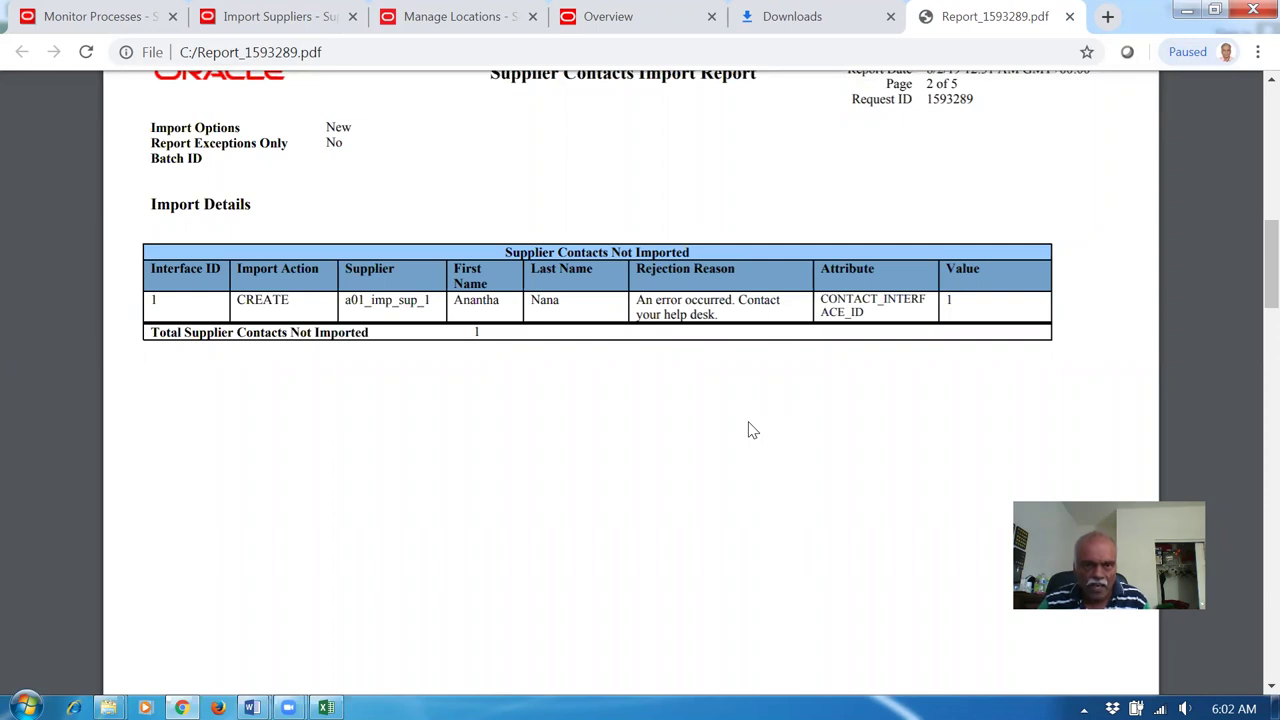
scroll(752, 430, down, 5)
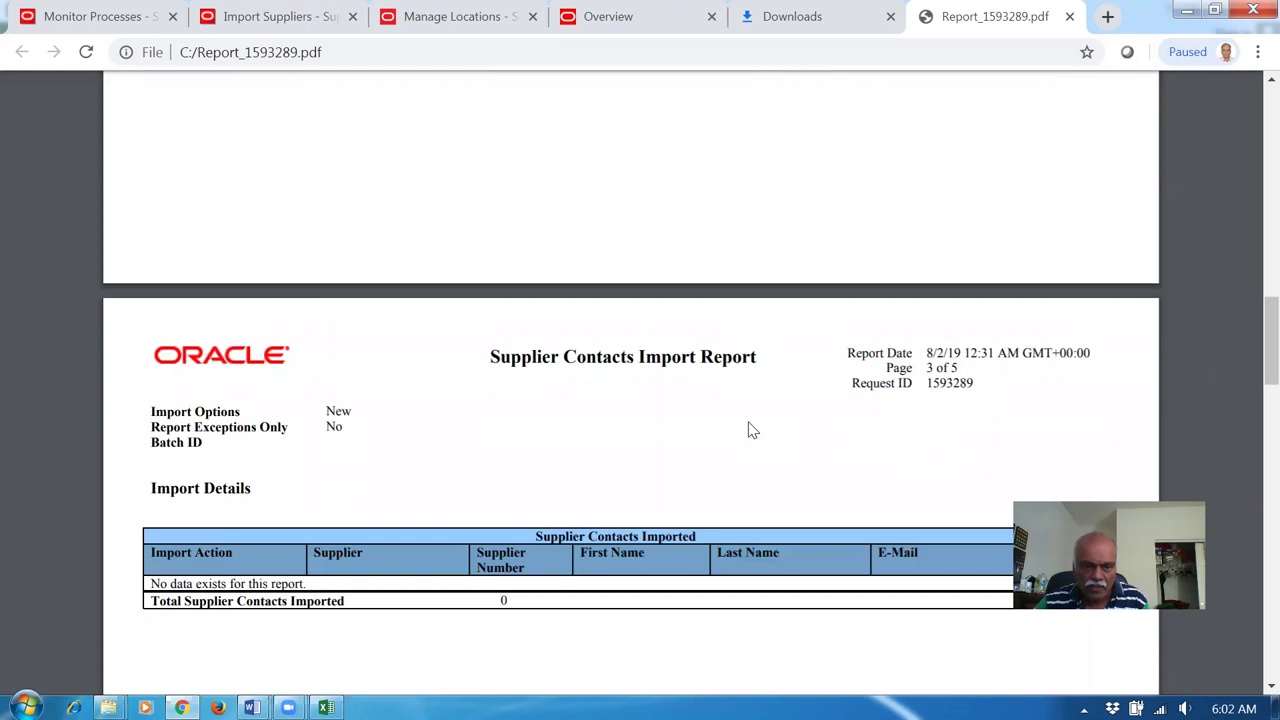
scroll(729, 471, down, 2)
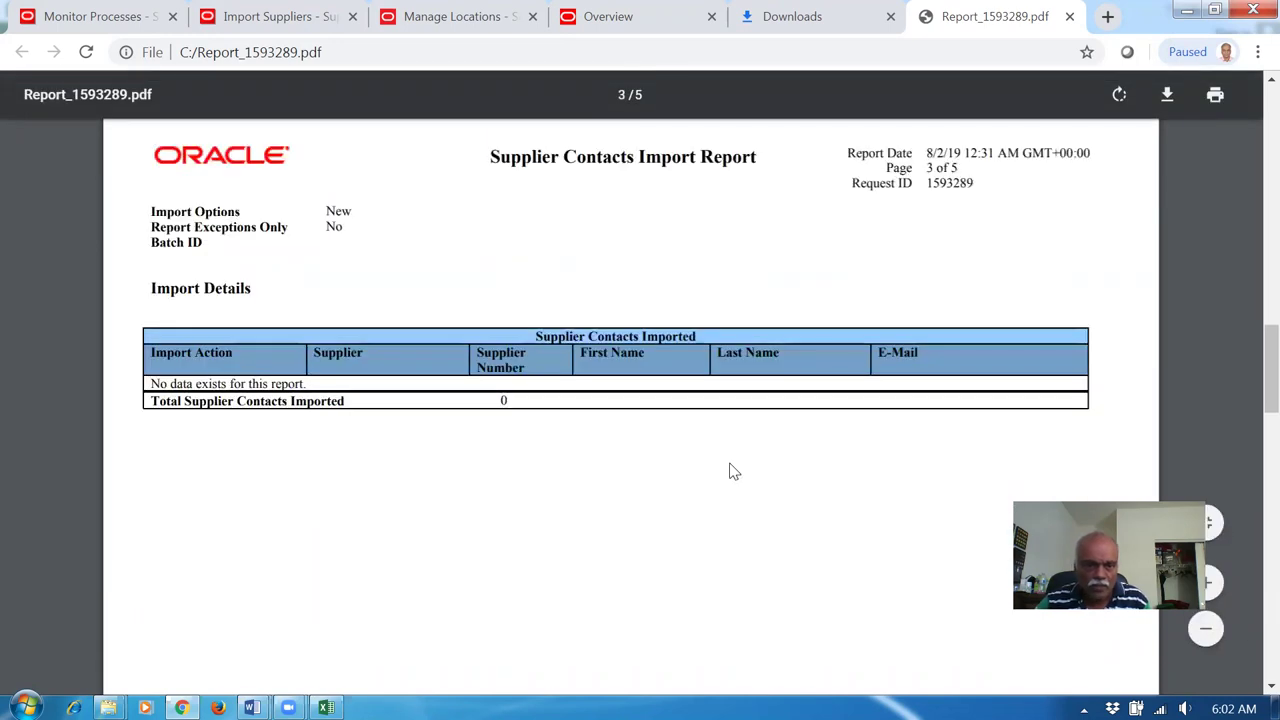
scroll(733, 471, down, 9)
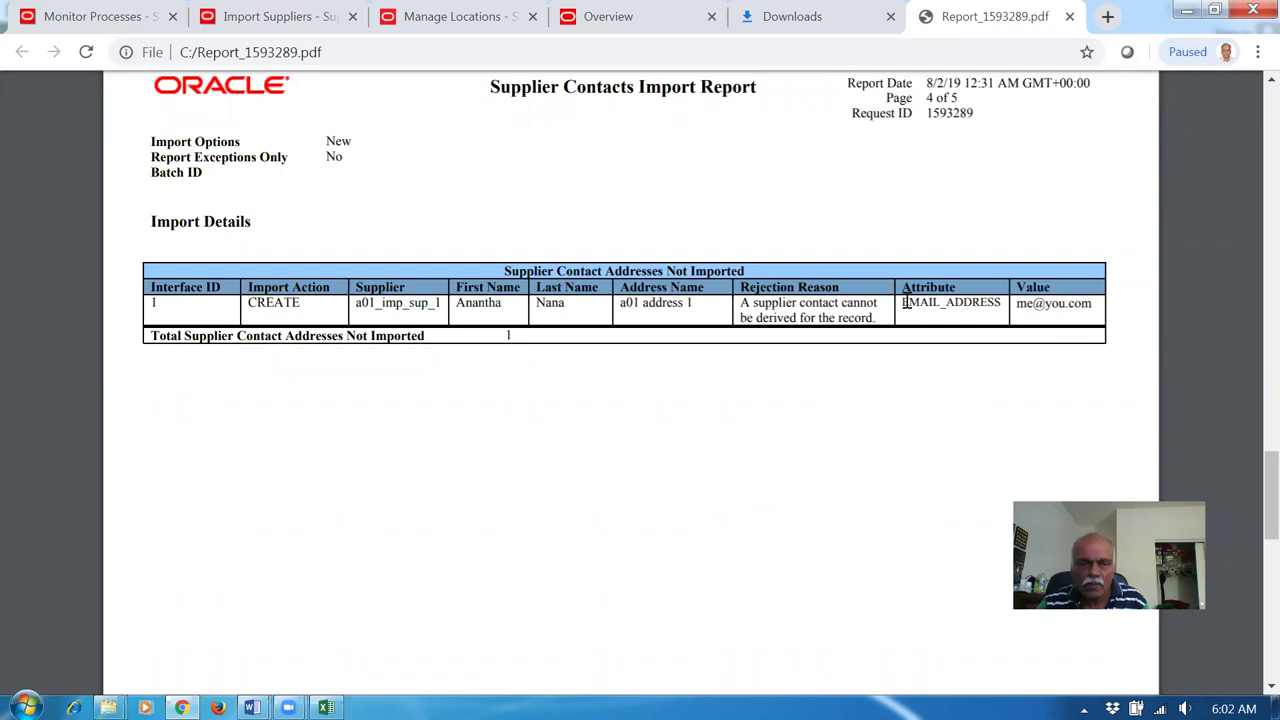
Highlight the rejected EMAIL_ADDRESS attribute and the contact's first and last name, then close the report
drag(904, 302, 1072, 313)
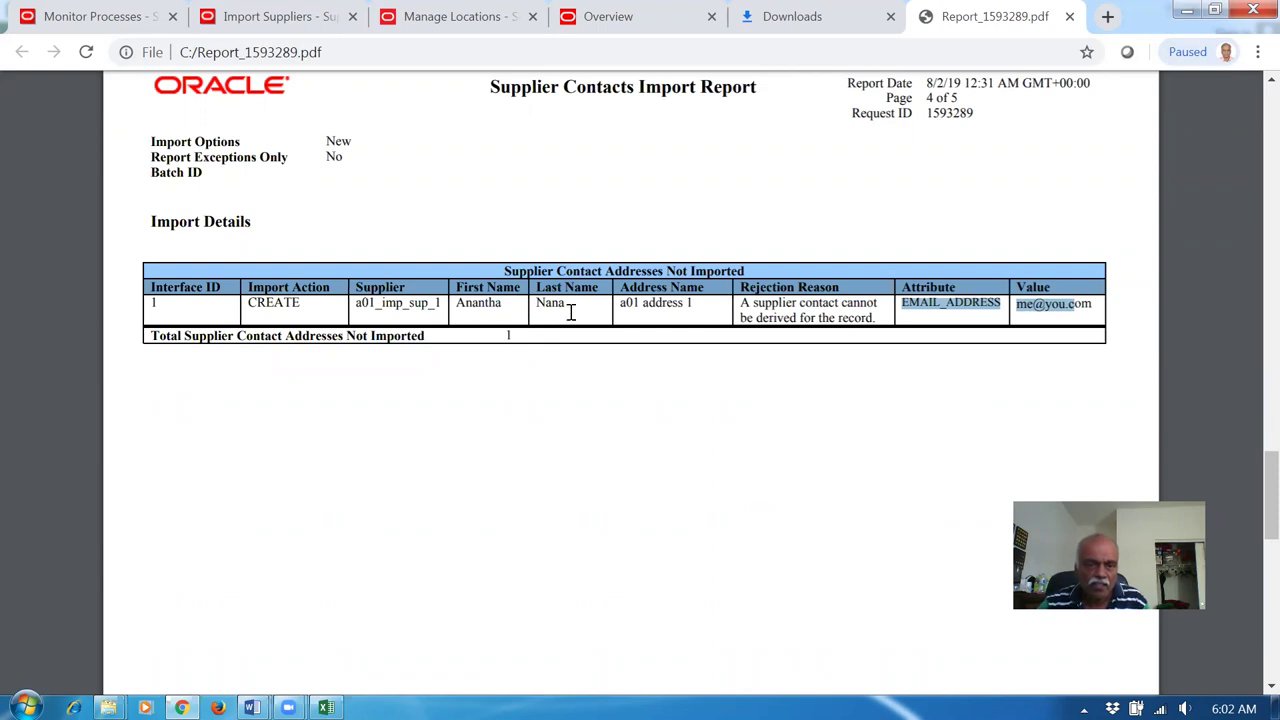
click(673, 317)
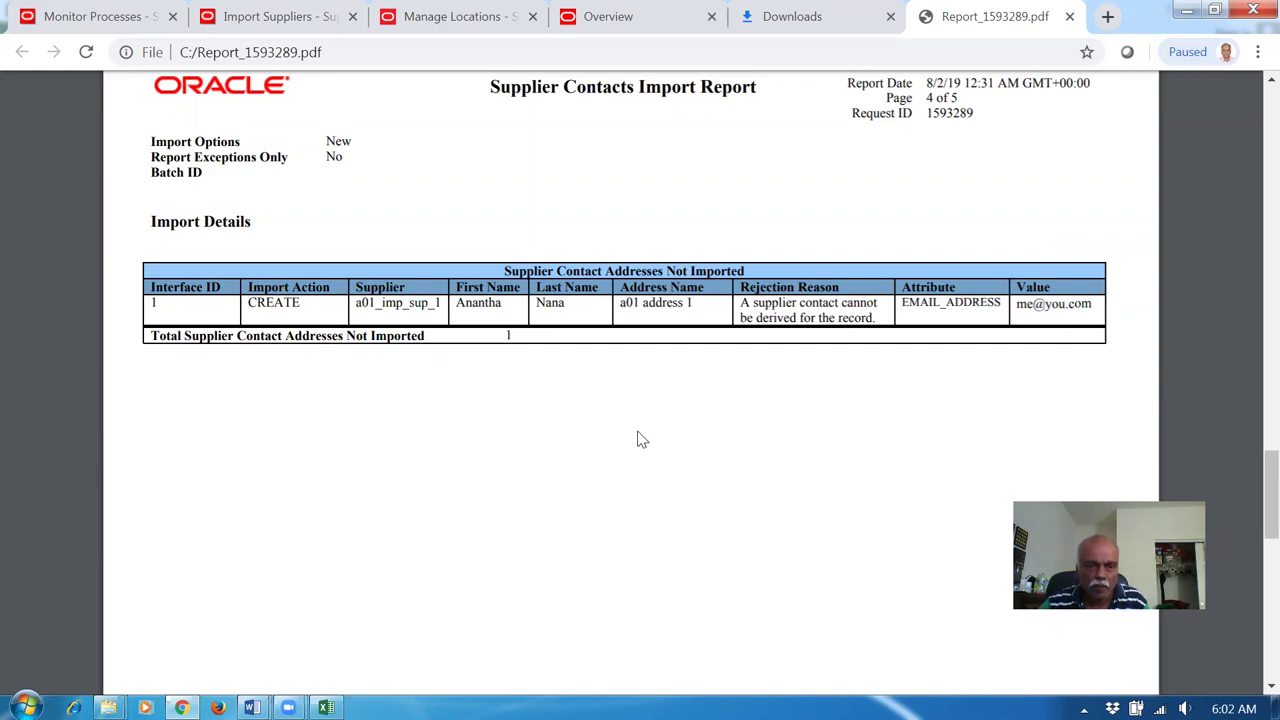
scroll(642, 440, up, 1)
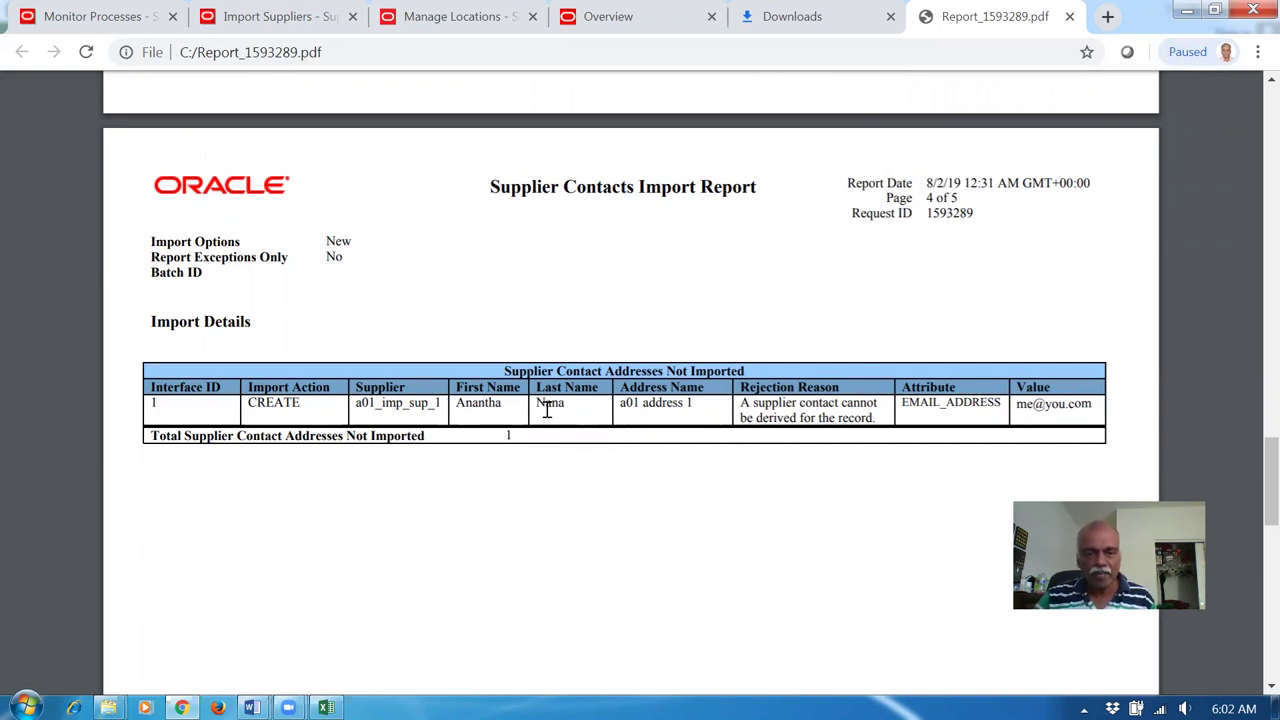
scroll(663, 465, down, 10)
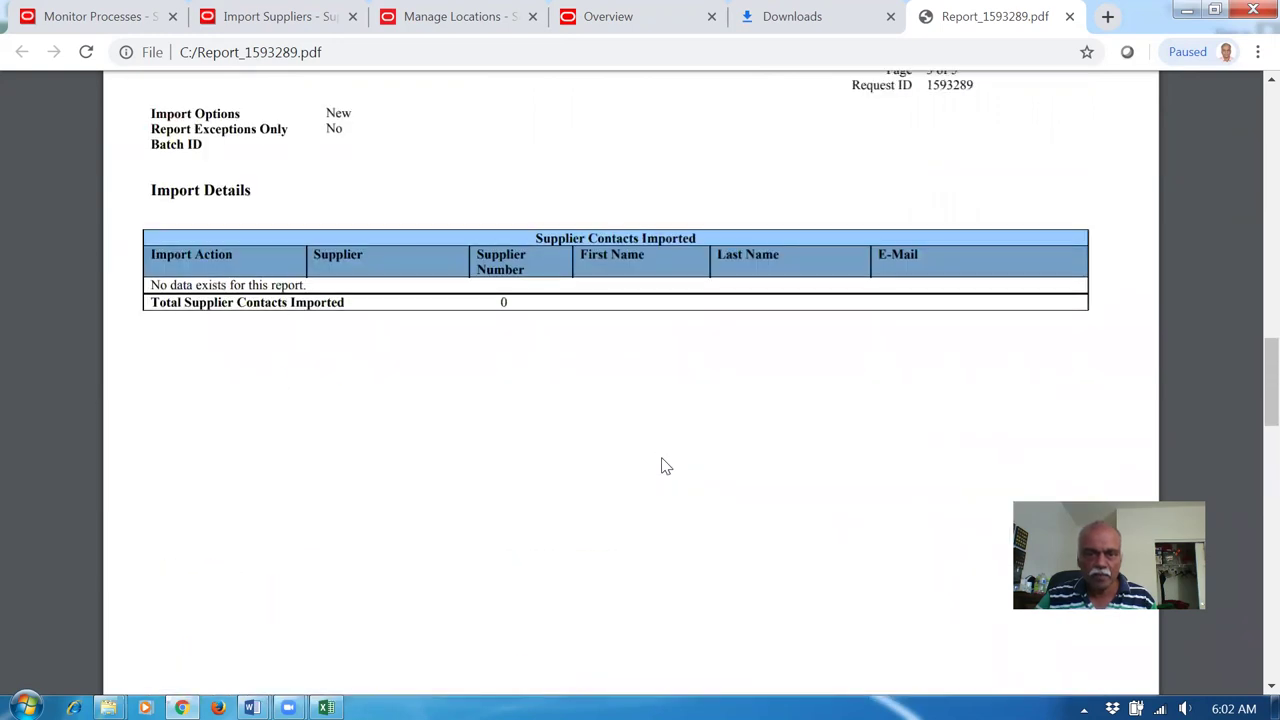
scroll(663, 465, up, 3)
scroll(665, 466, up, 10)
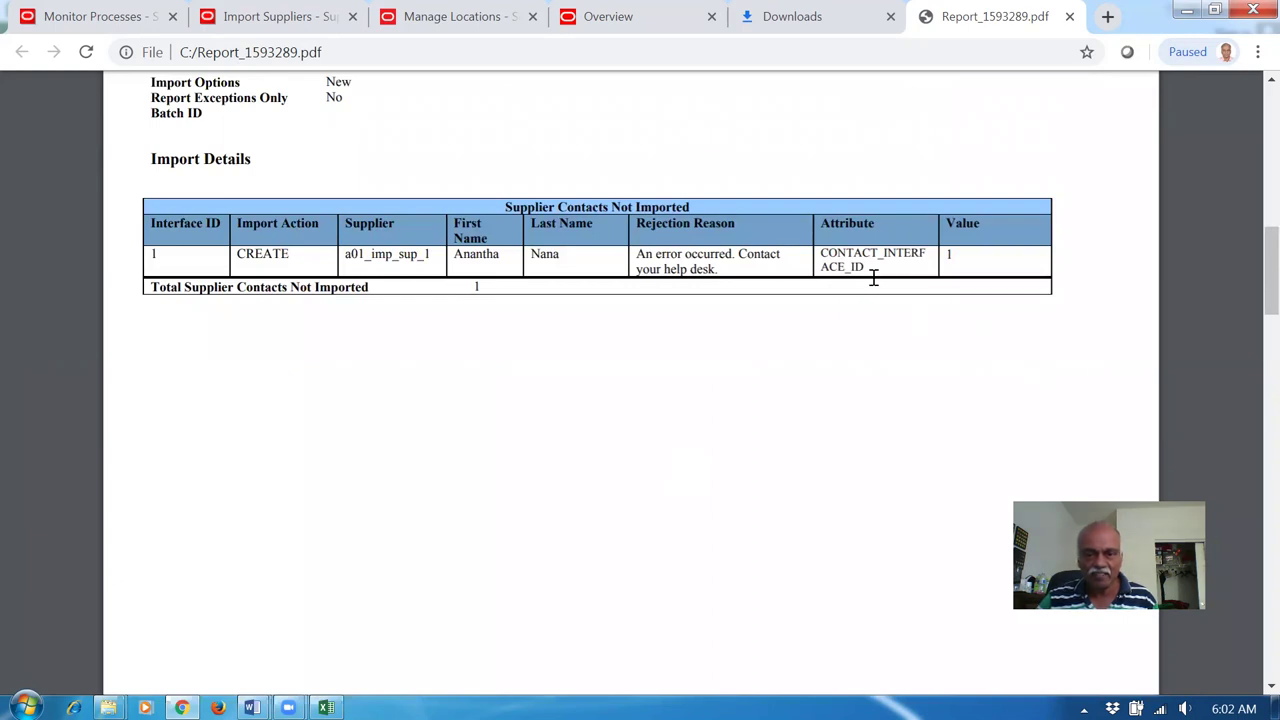
drag(466, 258, 563, 258)
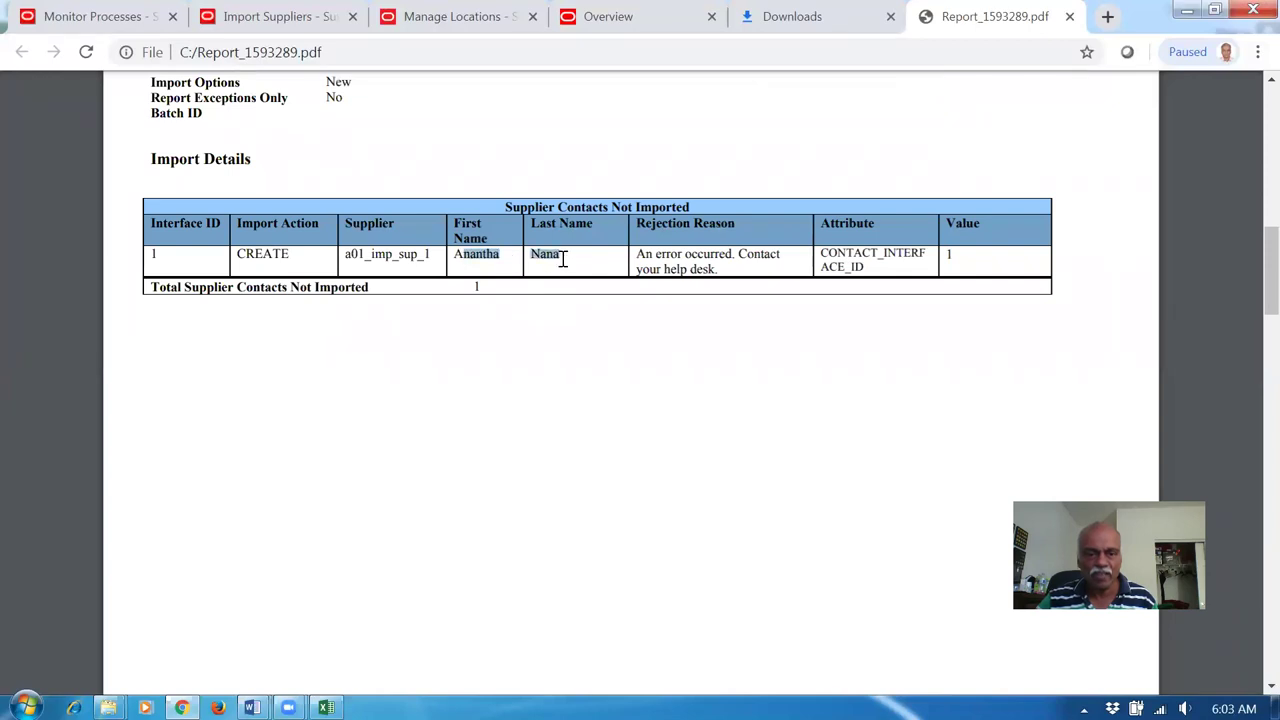
click(1069, 16)
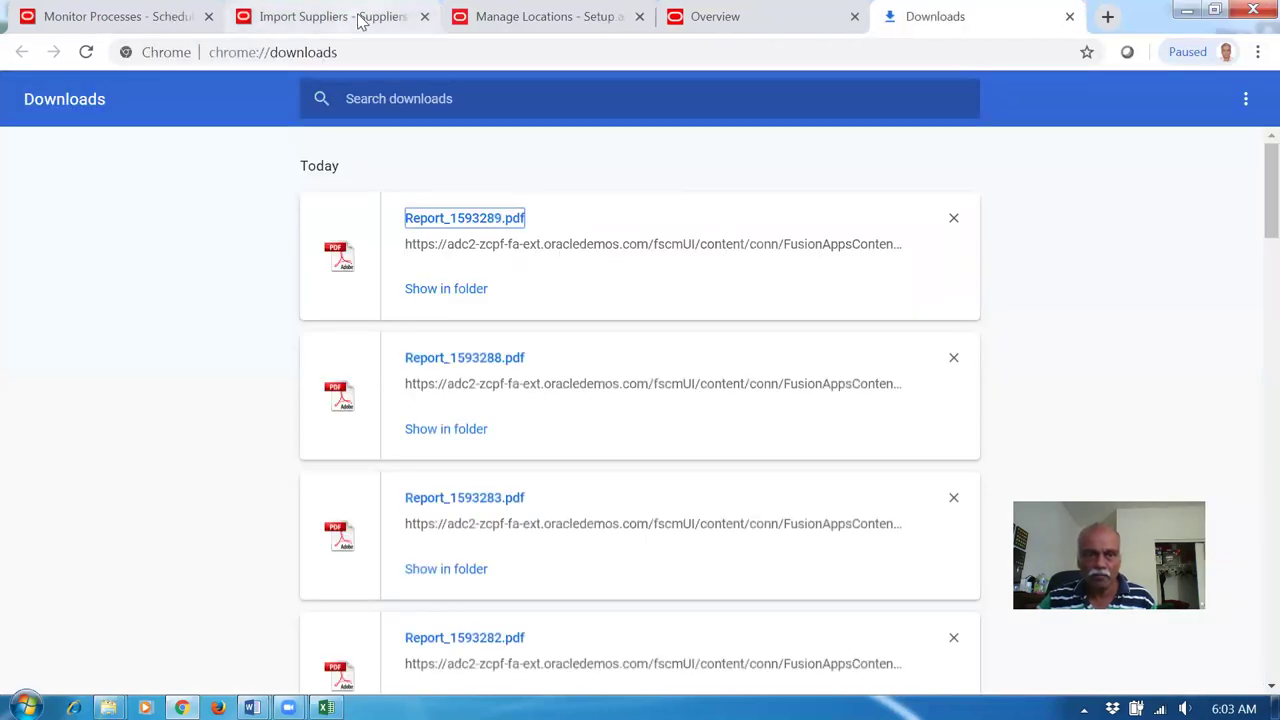
Close the job output window and finish with the Import Suppliers page
click(362, 18)
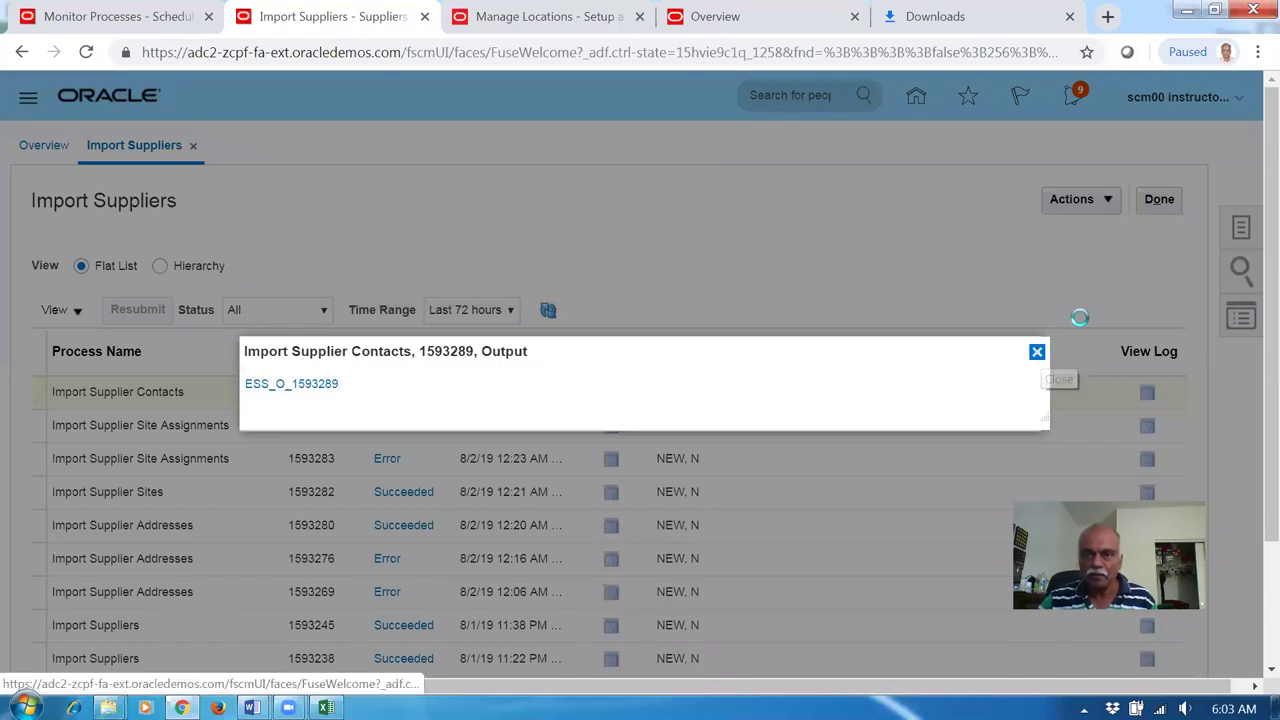
click(1037, 351)
click(1157, 200)
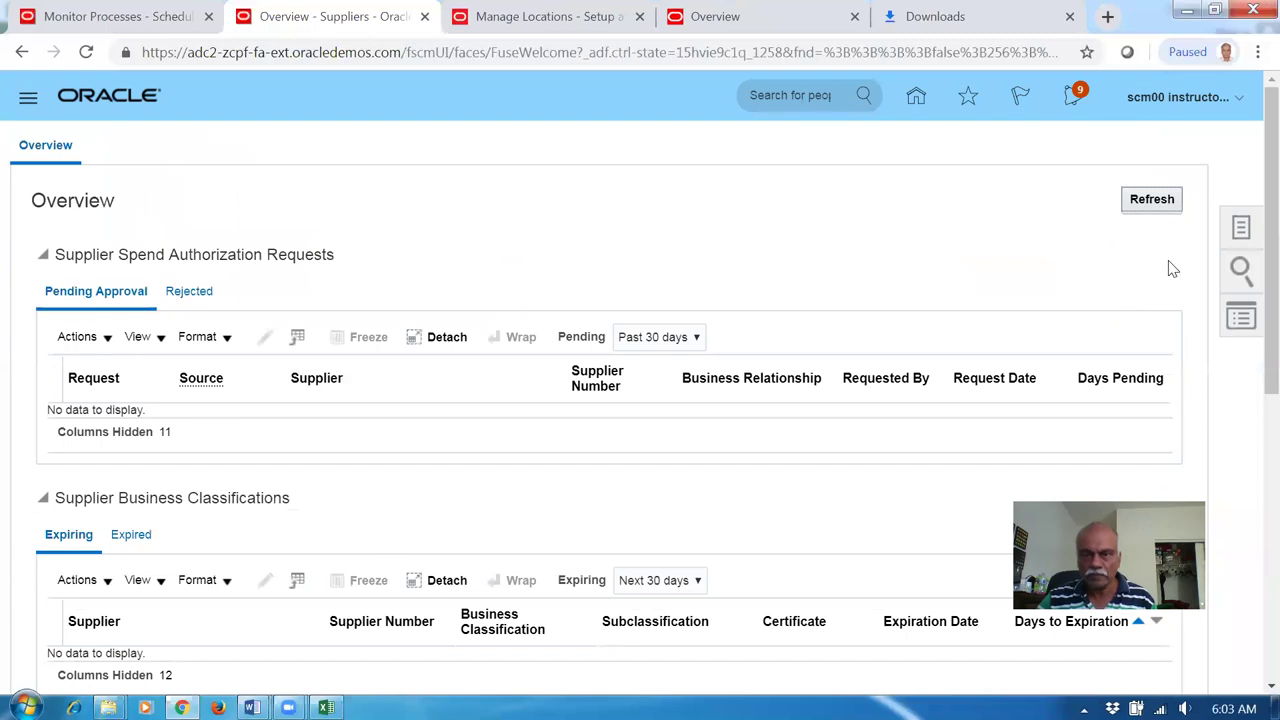
Search Manage Suppliers for keyword ABC and scroll down to the matching suppliers
click(1243, 230)
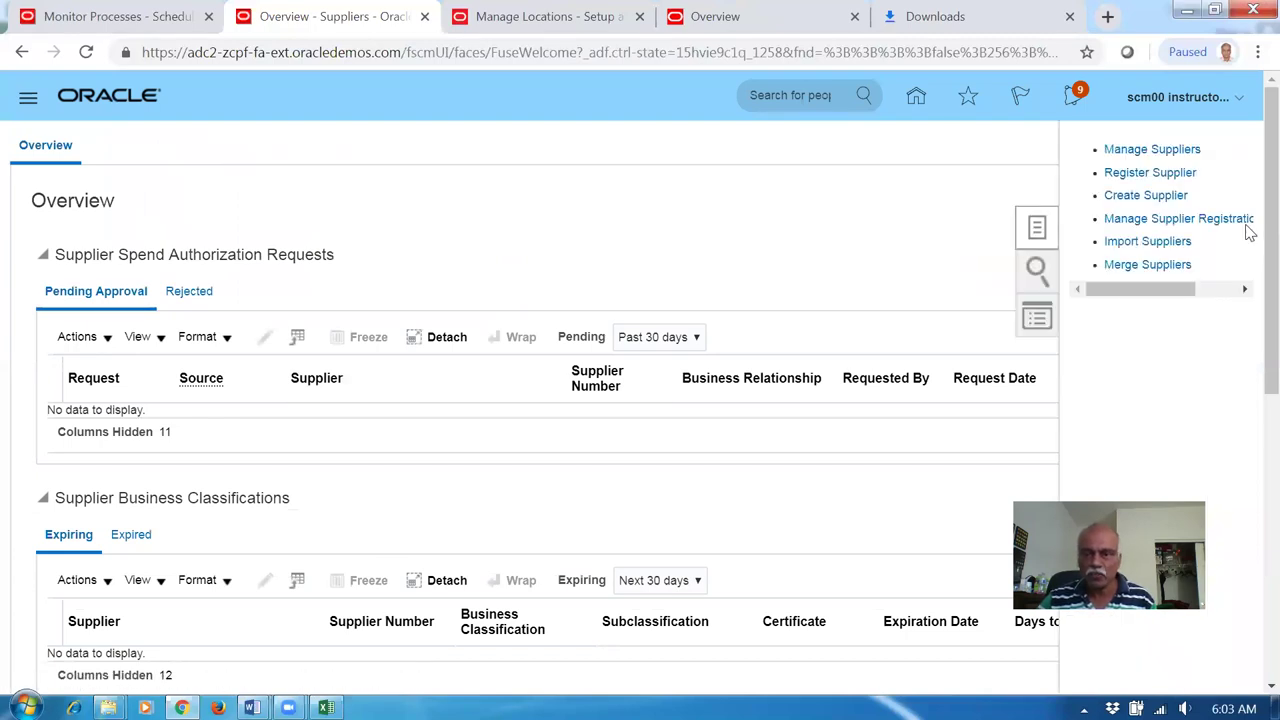
click(1147, 156)
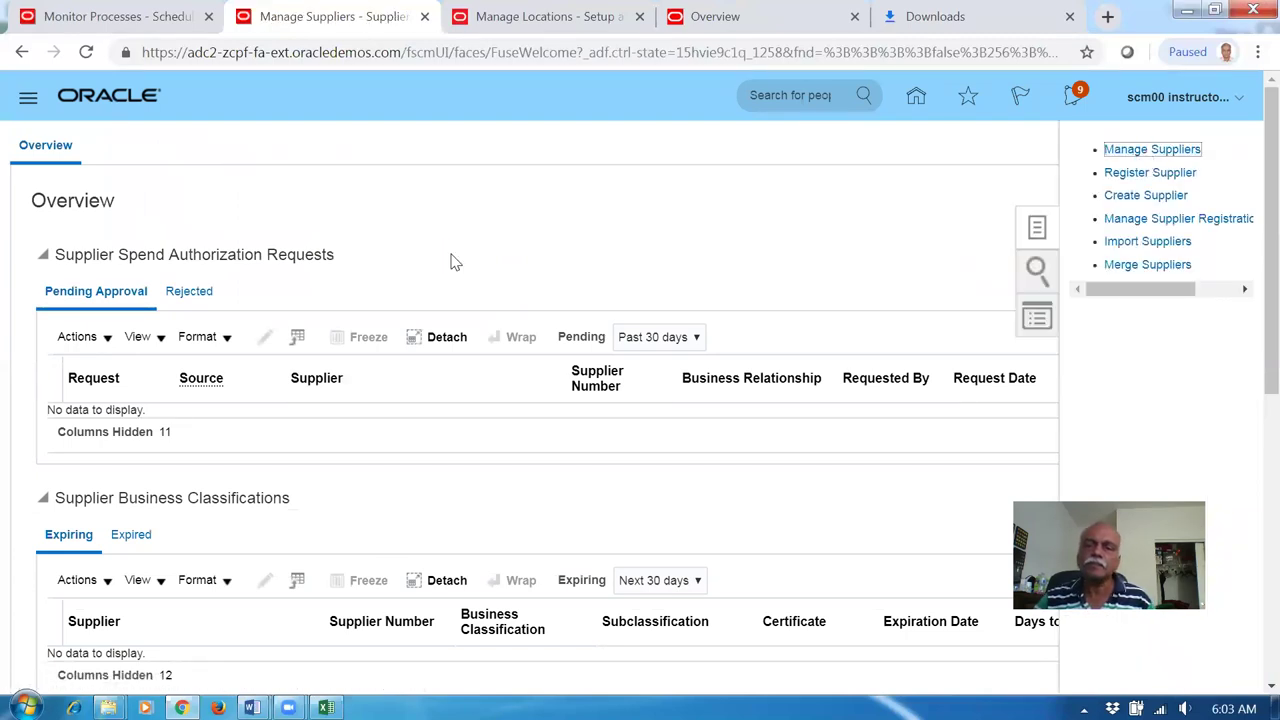
click(381, 320)
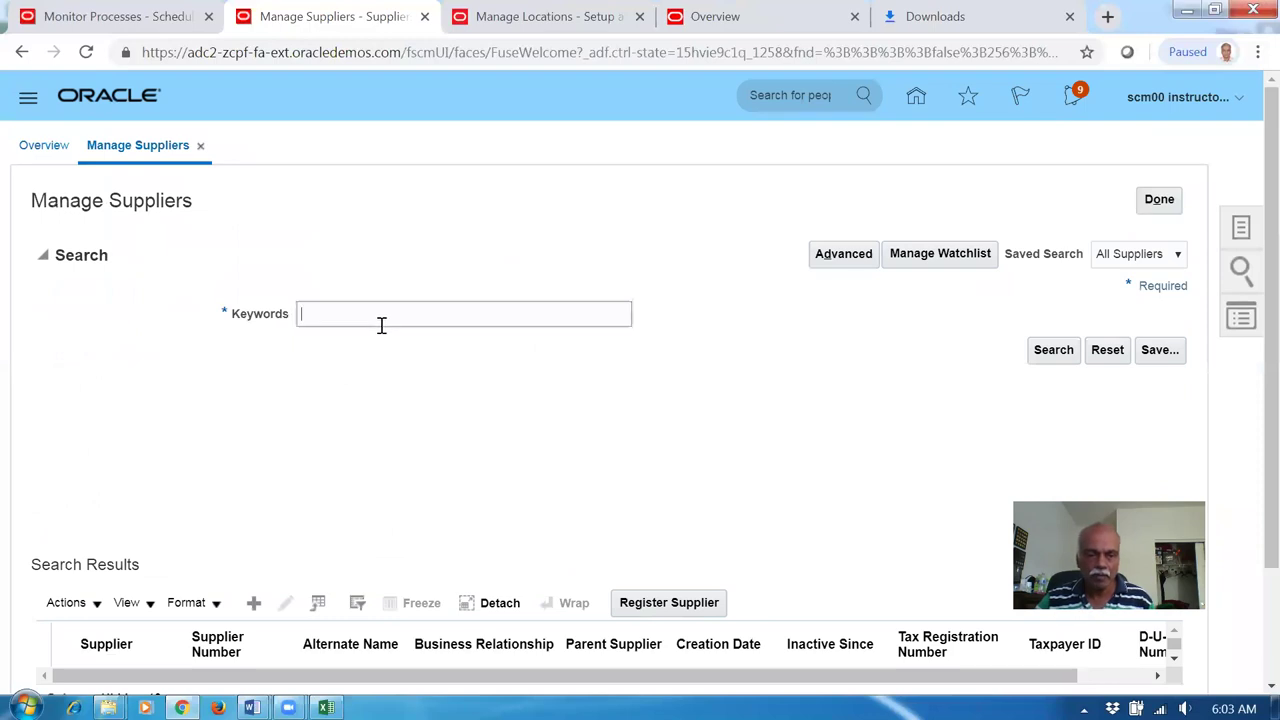
click(1064, 362)
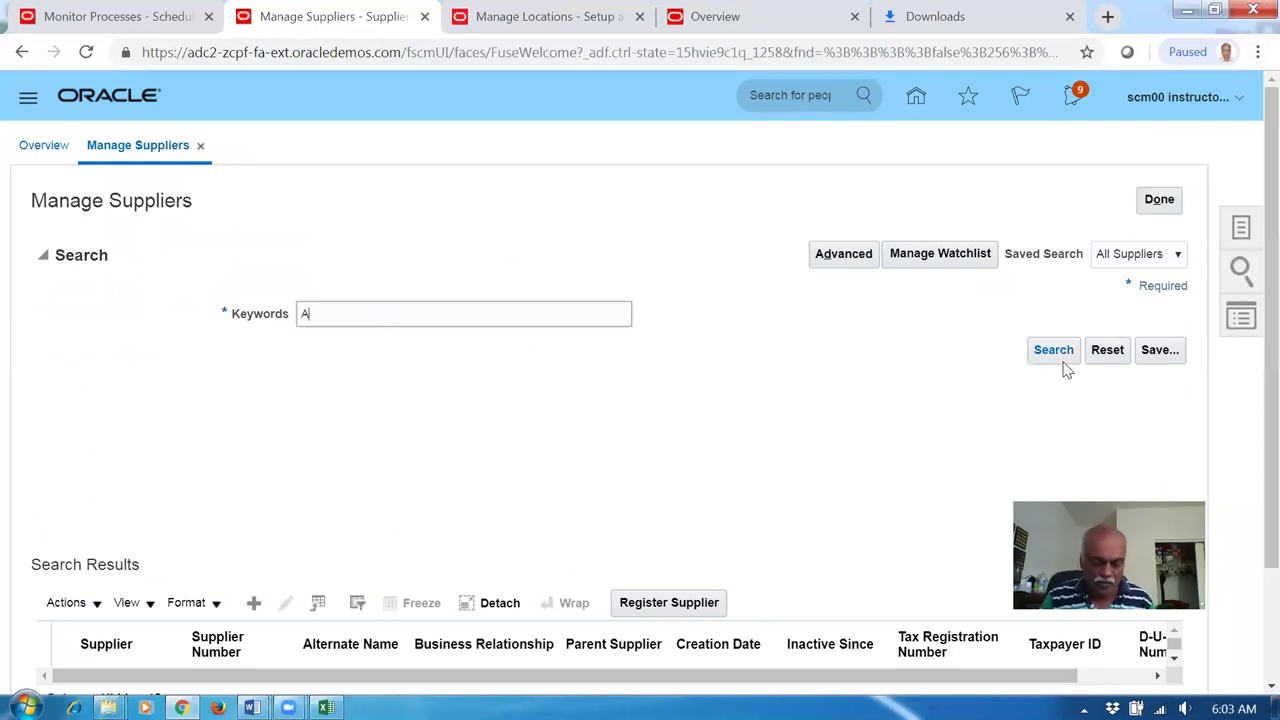
click(1052, 356)
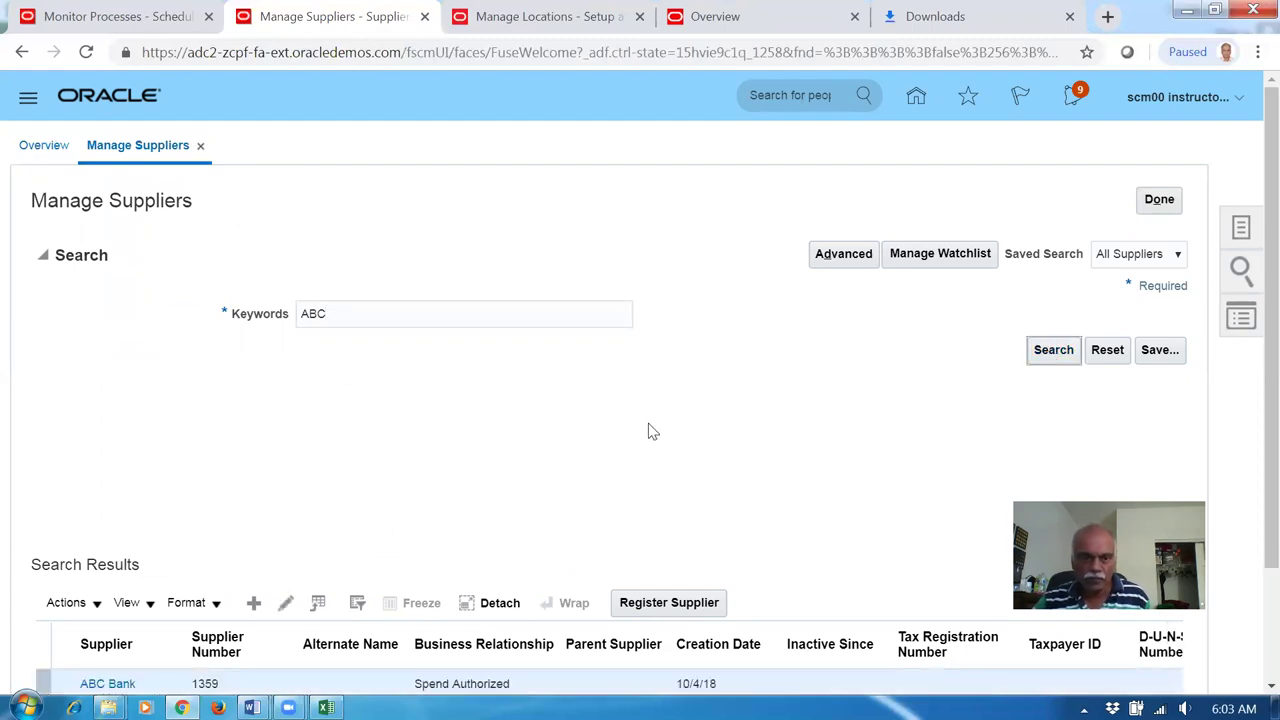
scroll(648, 428, down, 2)
Open ABC Bank's supplier record and edit its contact from the Contacts list
click(41, 539)
click(283, 466)
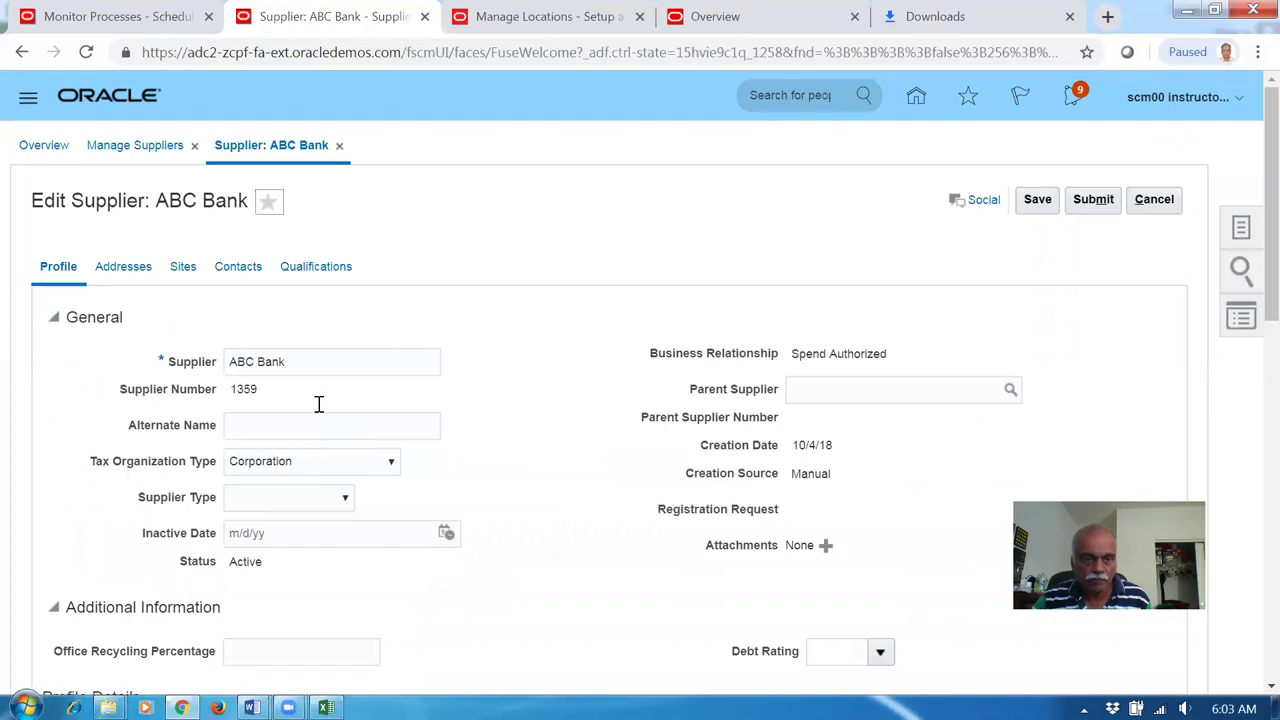
click(238, 268)
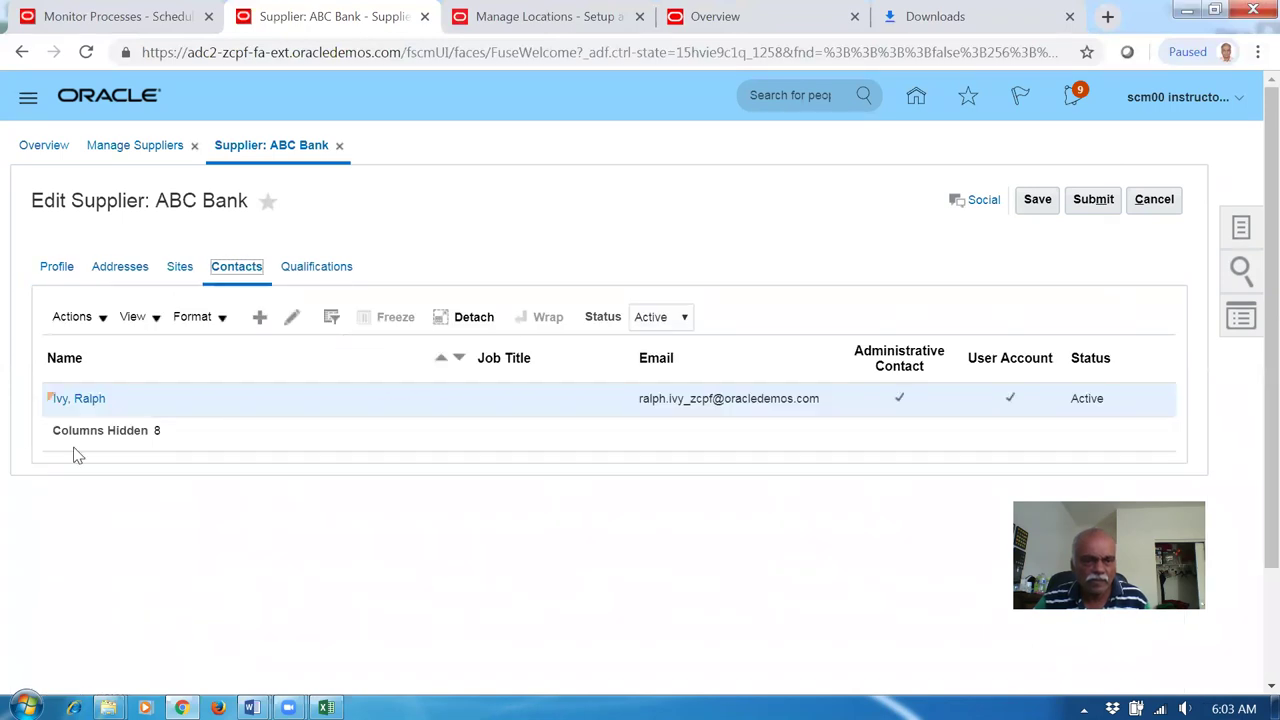
click(291, 316)
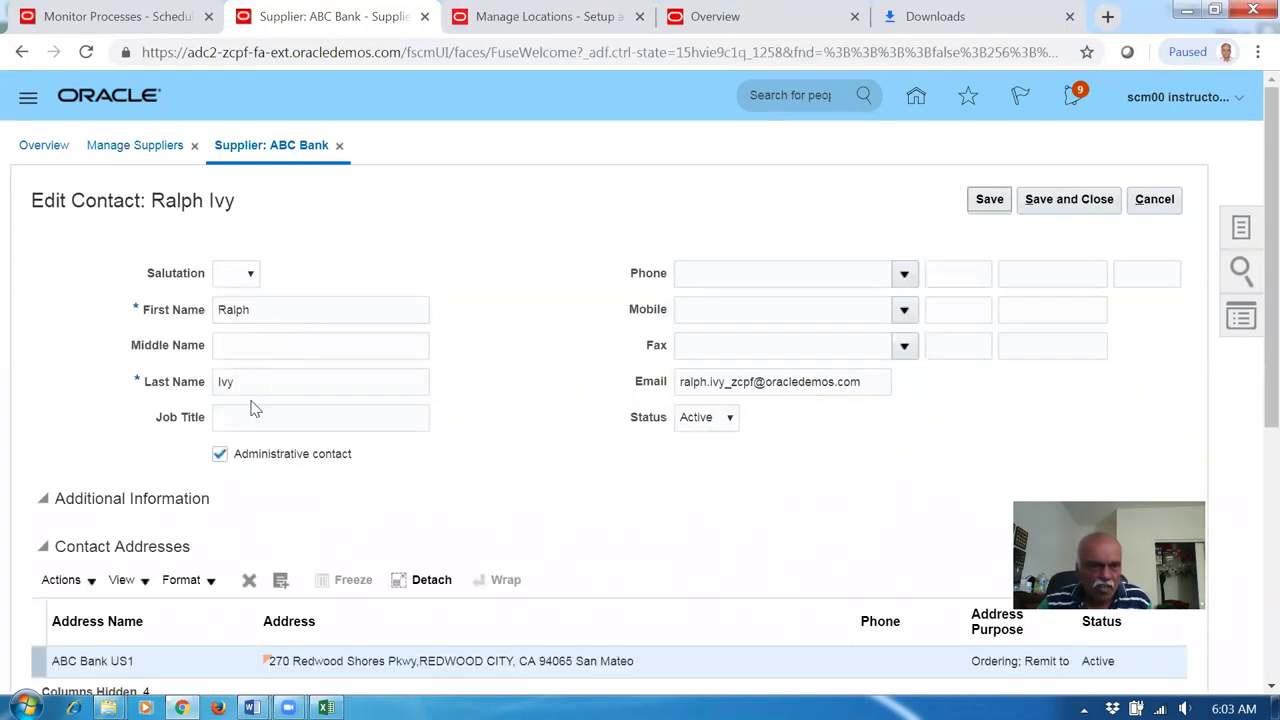
Select the contact's first name, last name and full e-mail address to check them
double_click(277, 315)
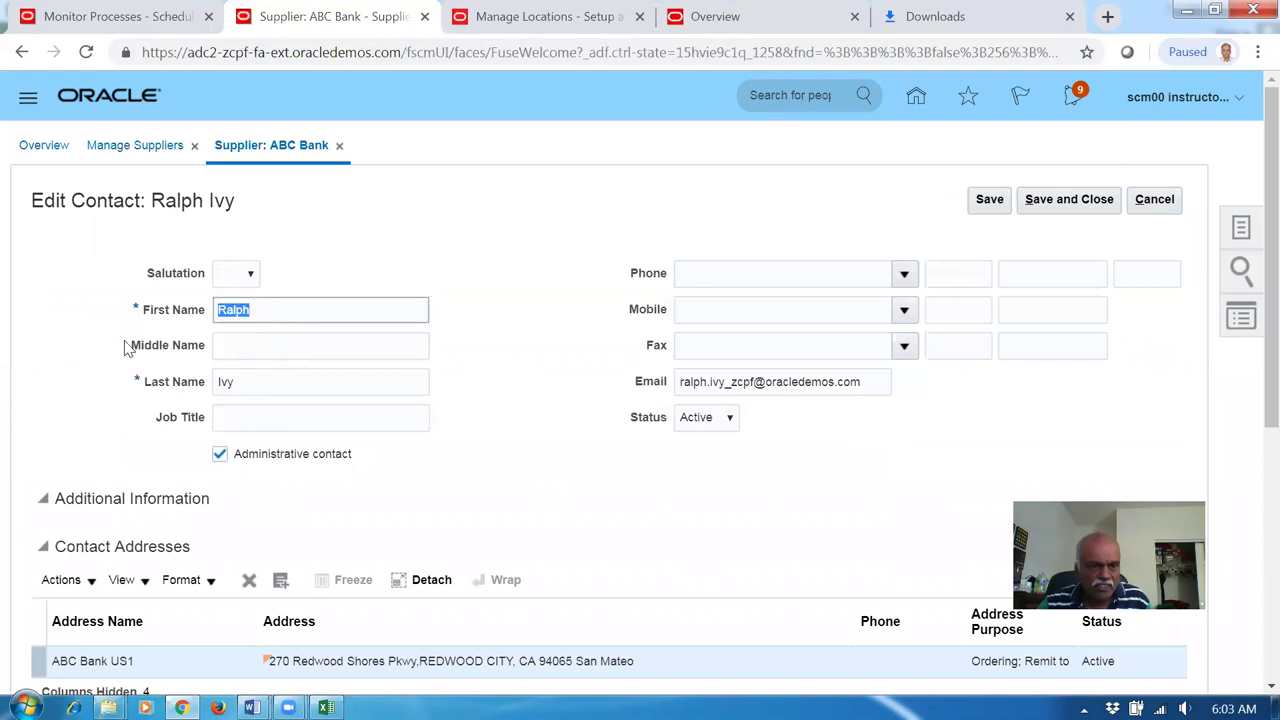
double_click(296, 382)
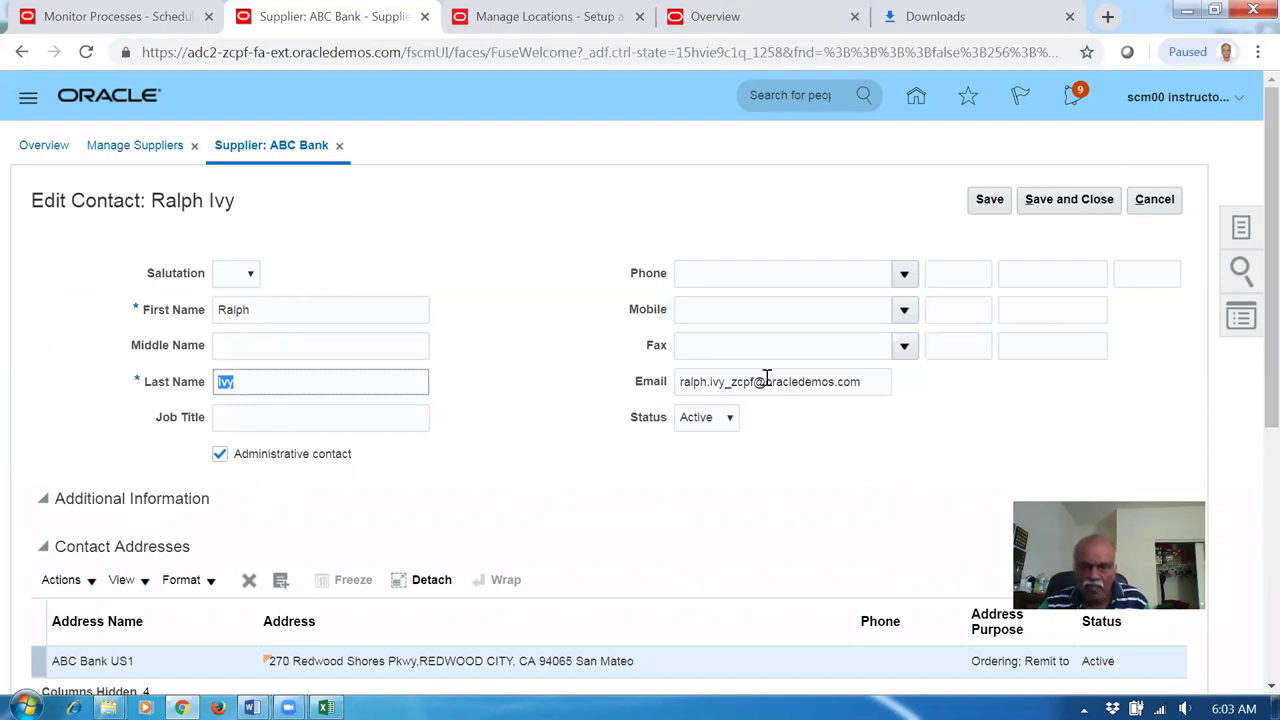
drag(876, 385, 678, 395)
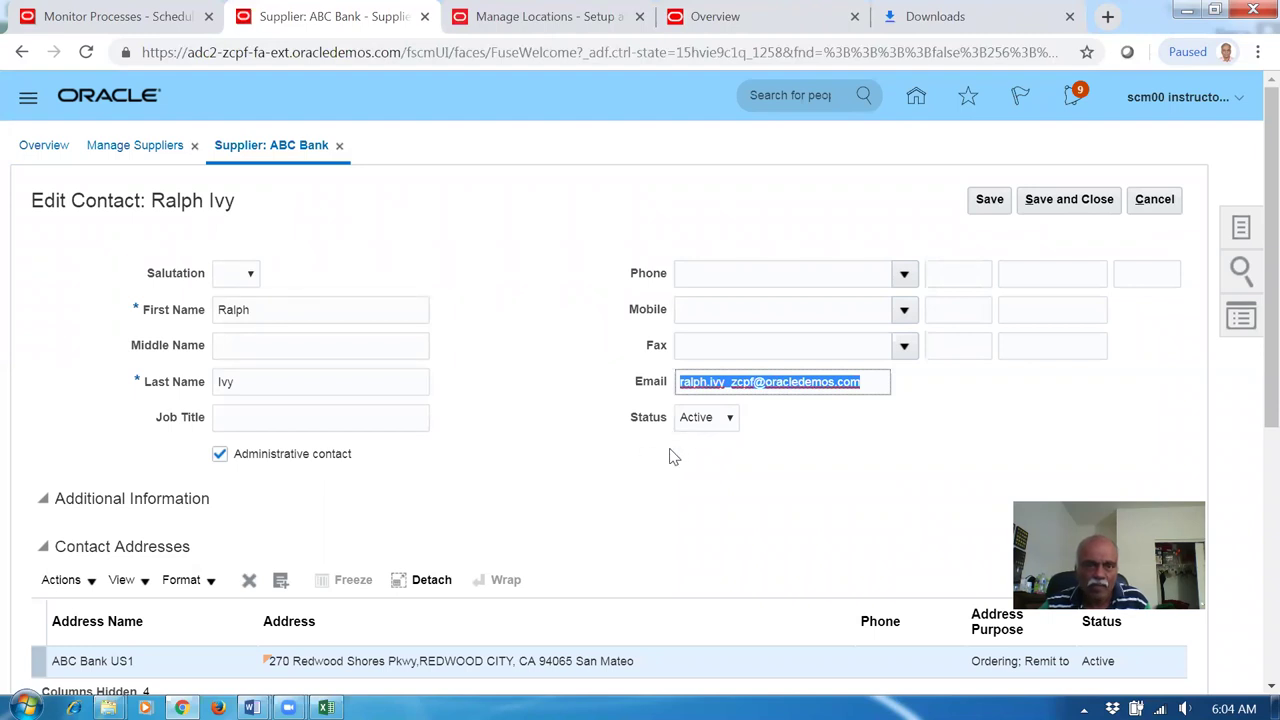
click(108, 707)
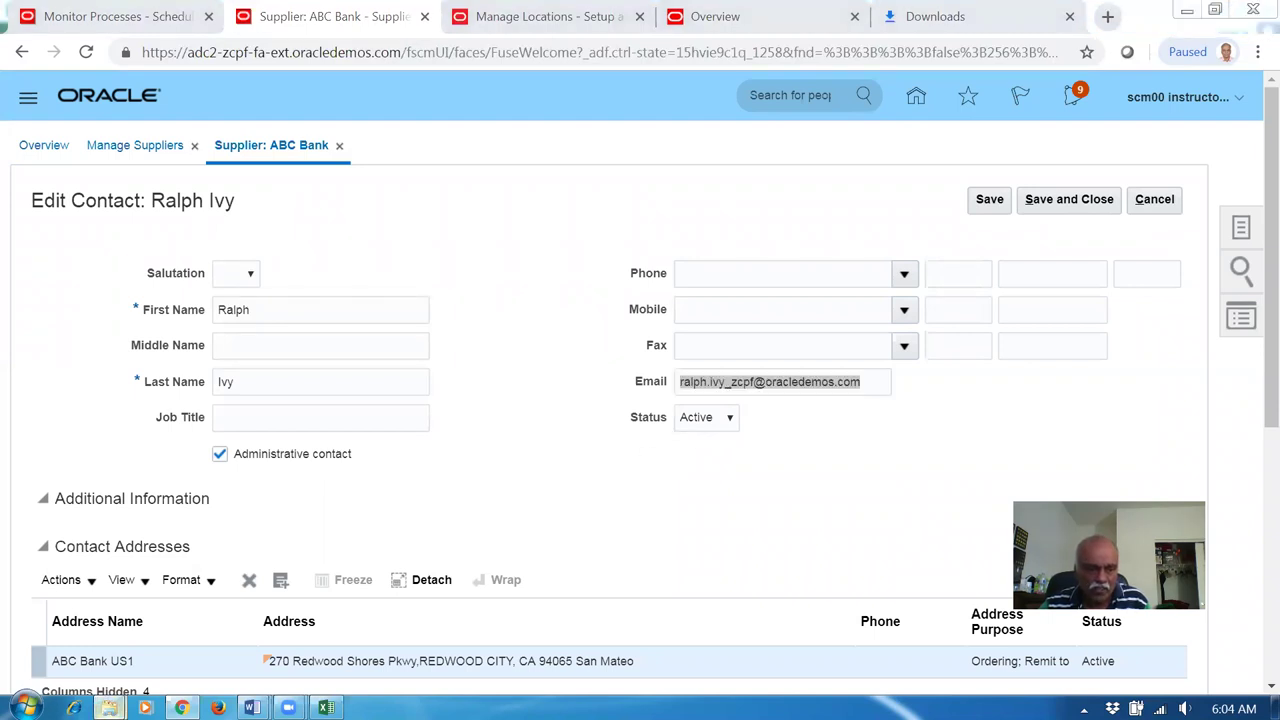
Open the SupplierContactImportTemplate workbook from the Supplier Import Explorer window
click(140, 650)
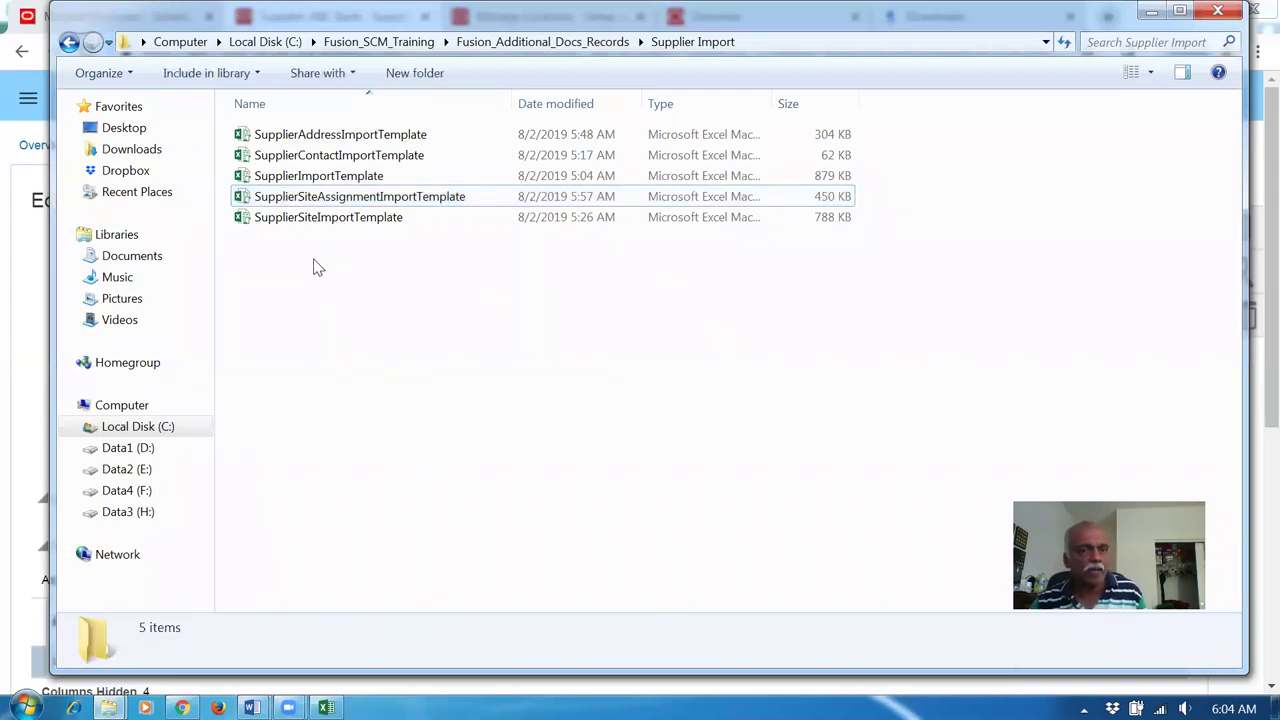
double_click(343, 154)
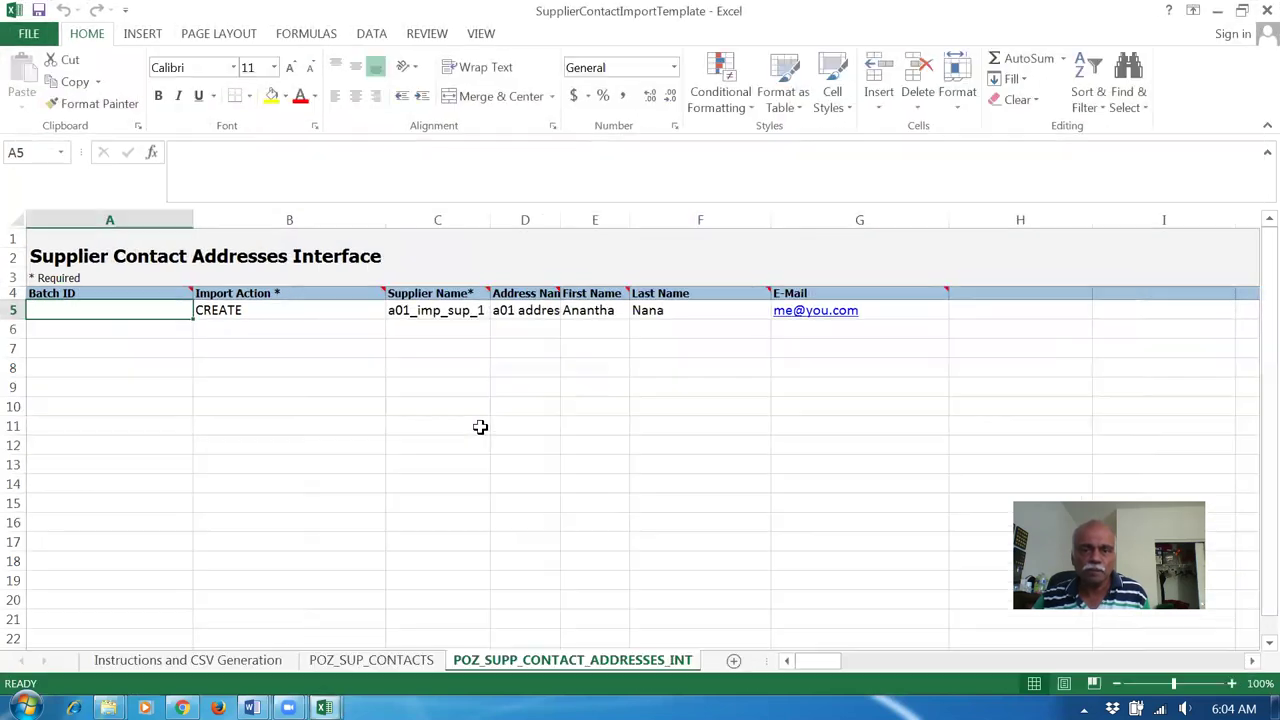
On POZ_SUP_CONTACTS, review row 5's Import Action, first name and last name
click(430, 311)
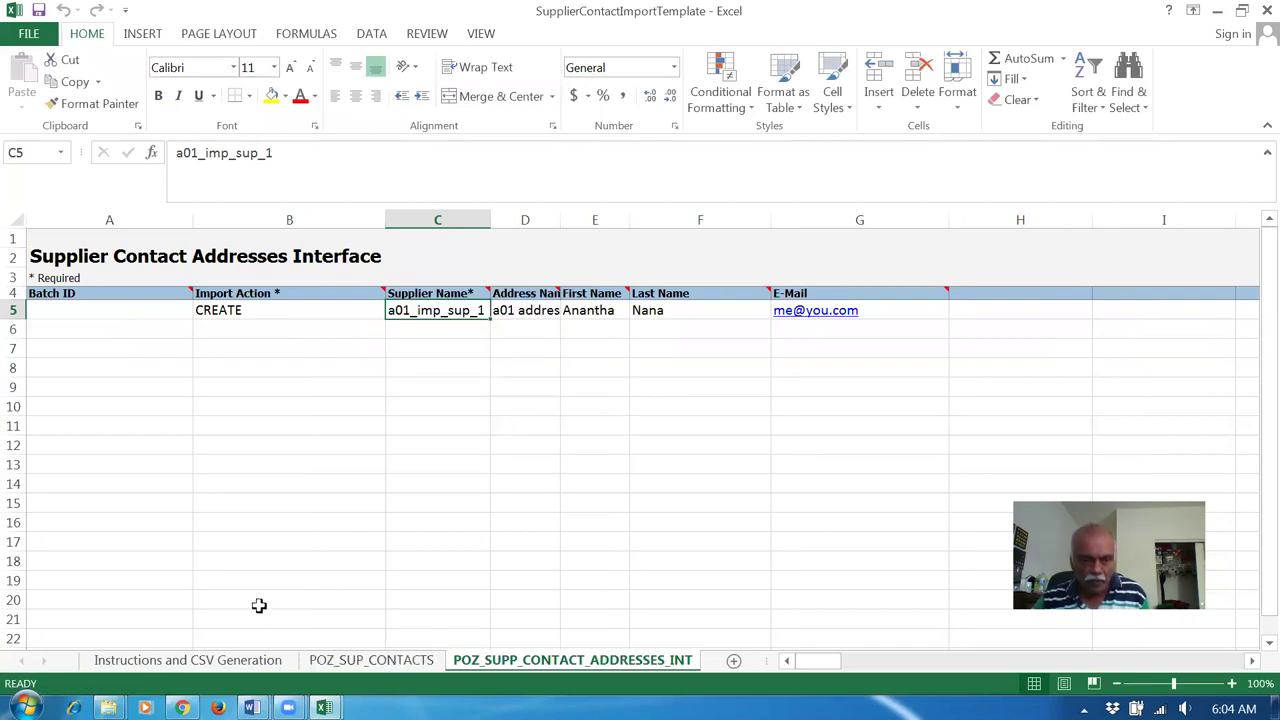
click(354, 664)
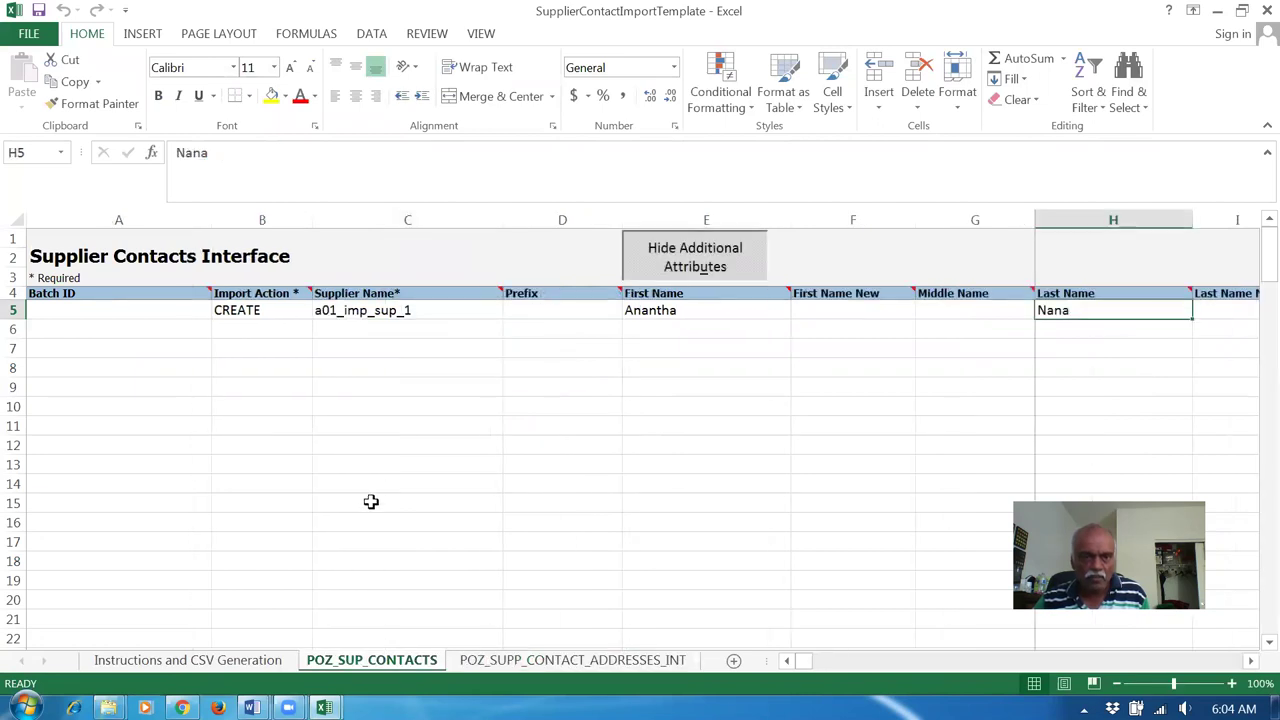
click(250, 313)
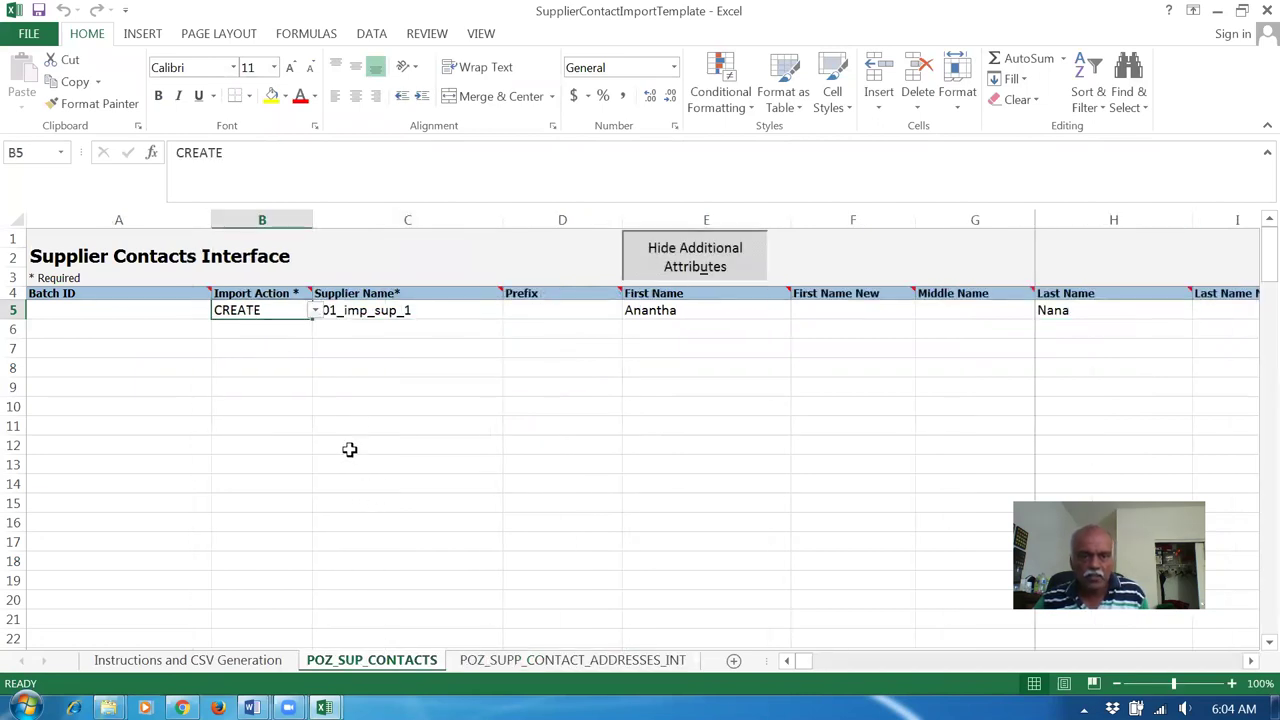
key(Right)
key(Right)
key(Right)
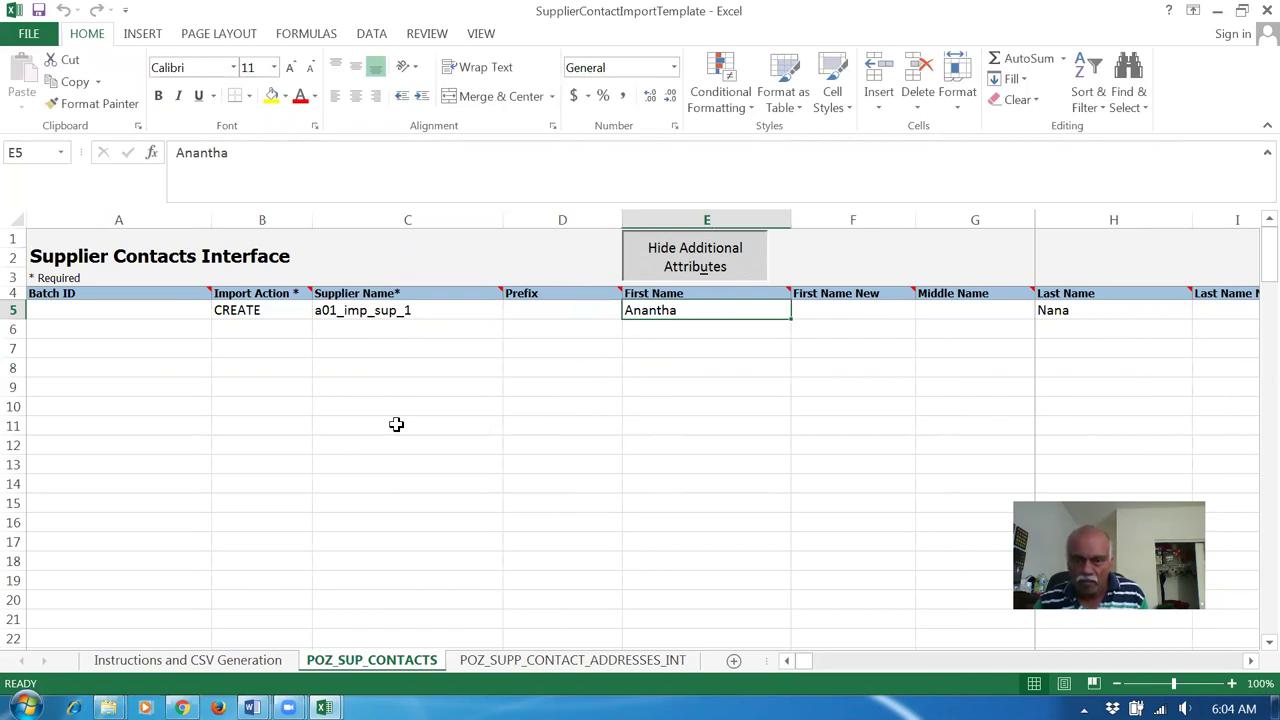
key(Right)
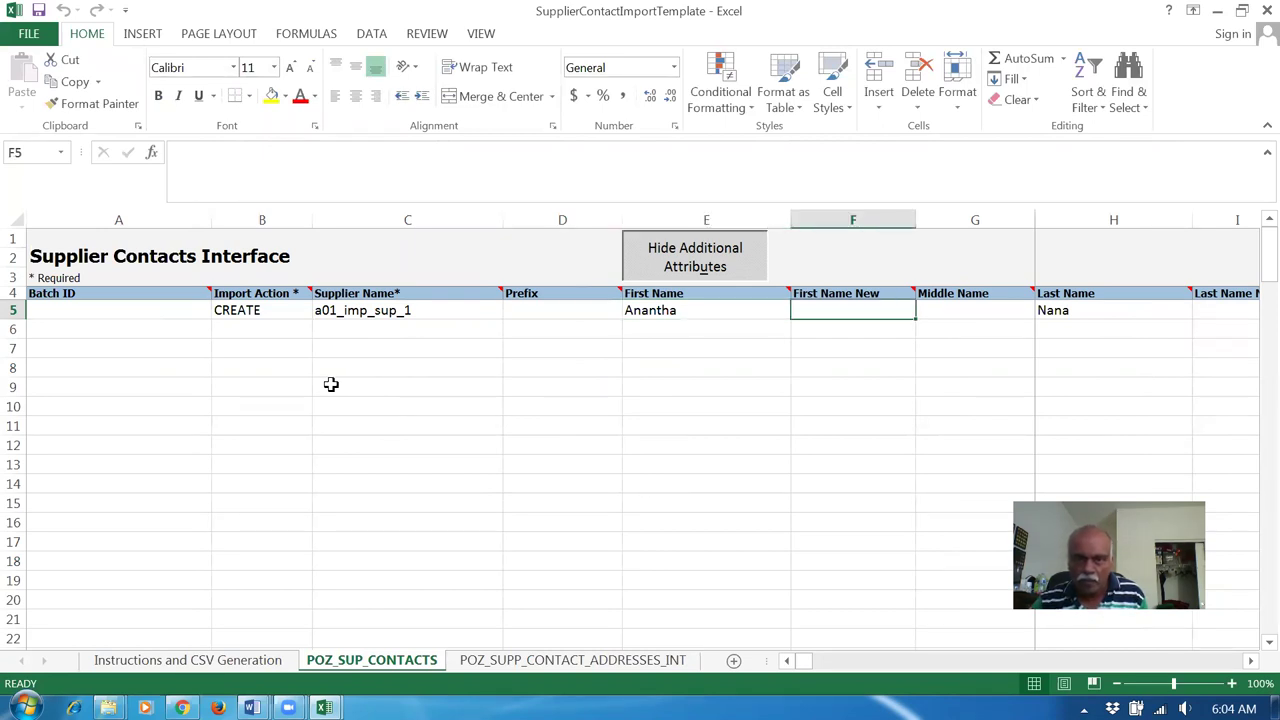
key(Right)
key(Right)
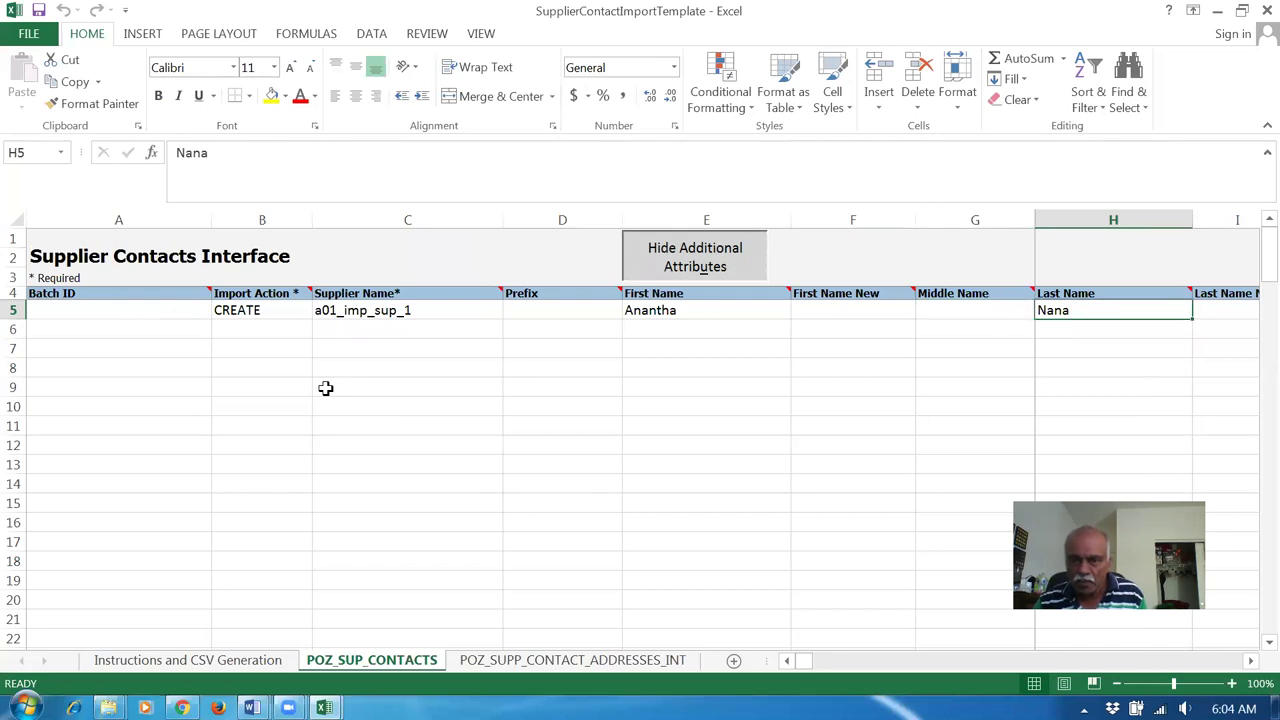
key(Right)
key(Right)
key(Right)
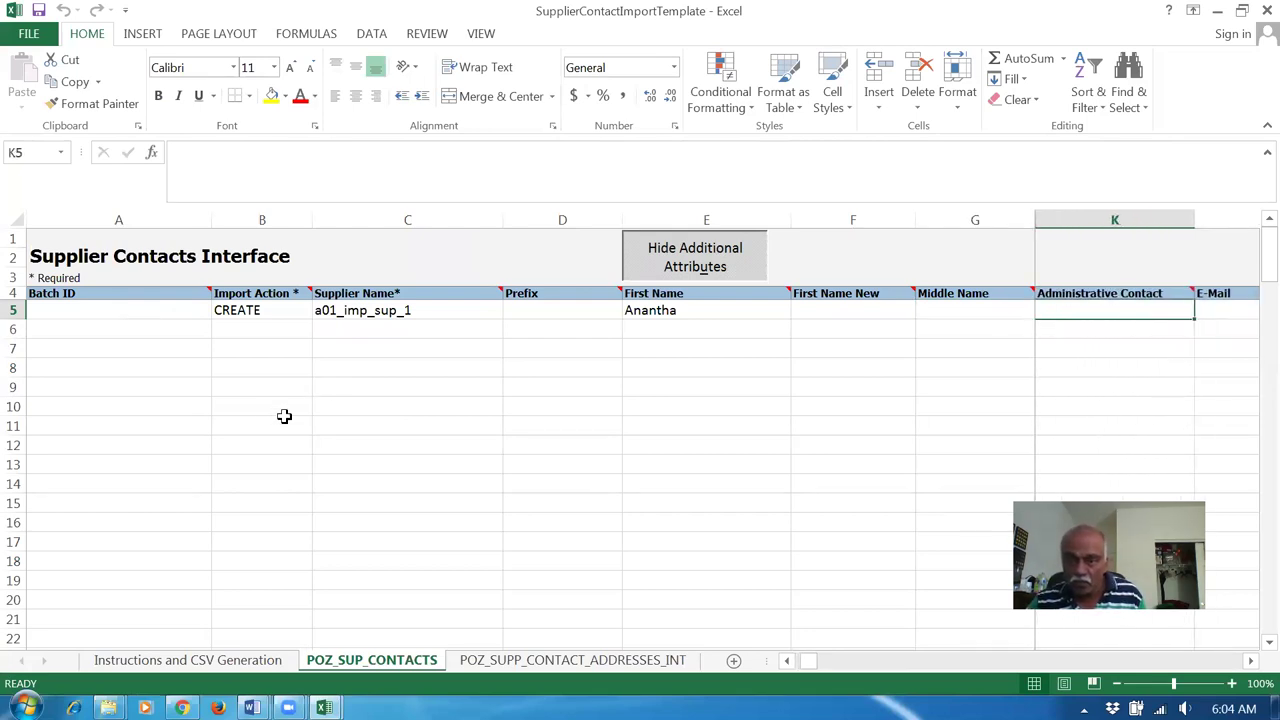
Set Administrative Contact K5 to Y and enter the contact's e-mail address in L5
click(958, 306)
click(1135, 314)
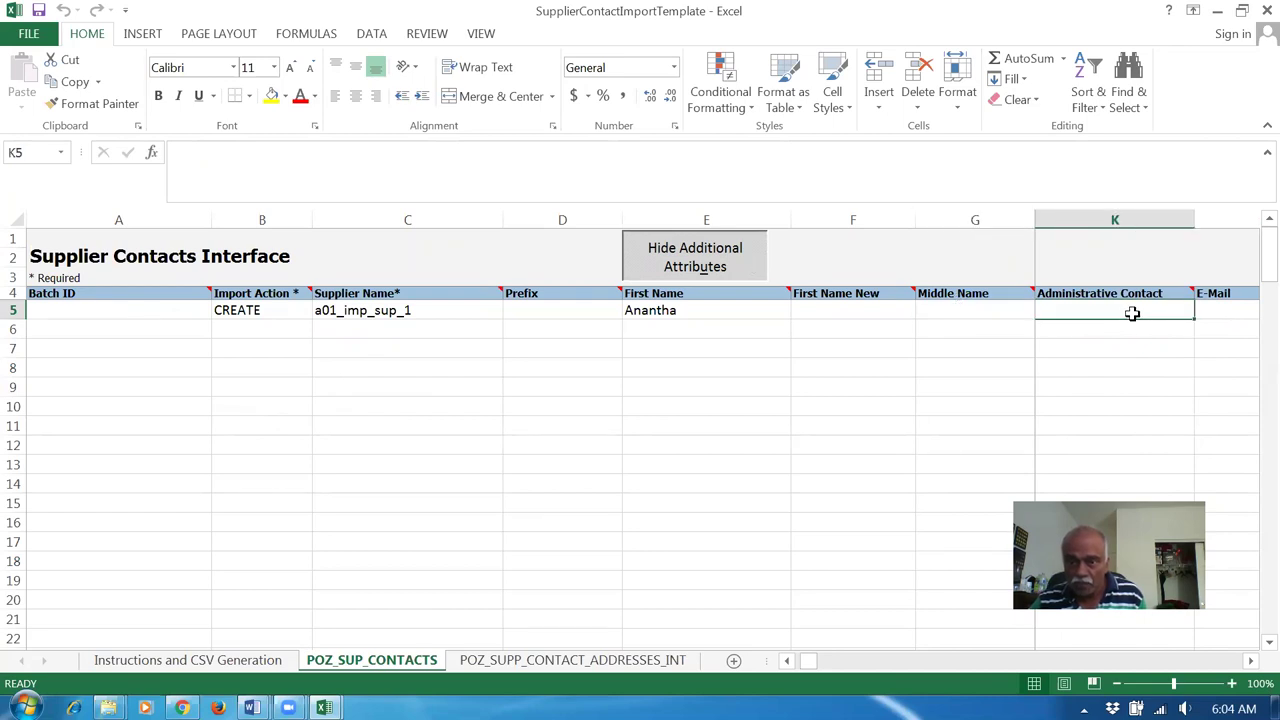
text(Y)
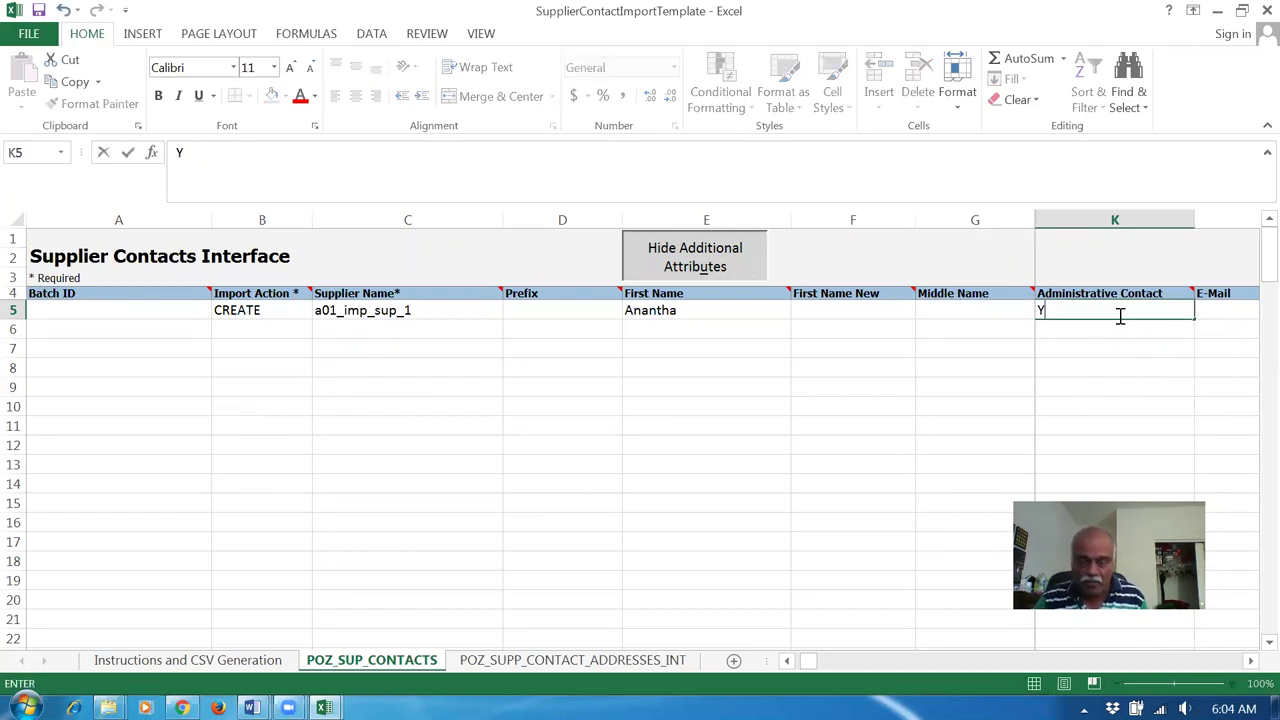
click(1118, 315)
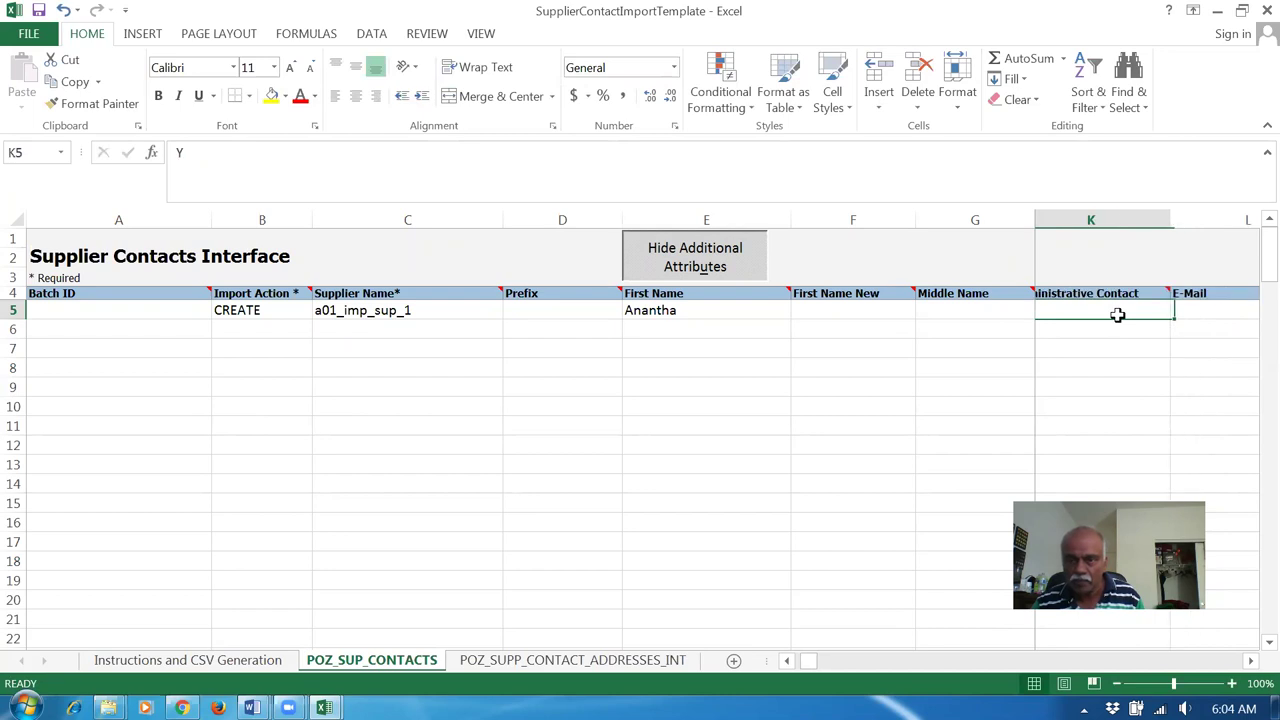
key(Tab)
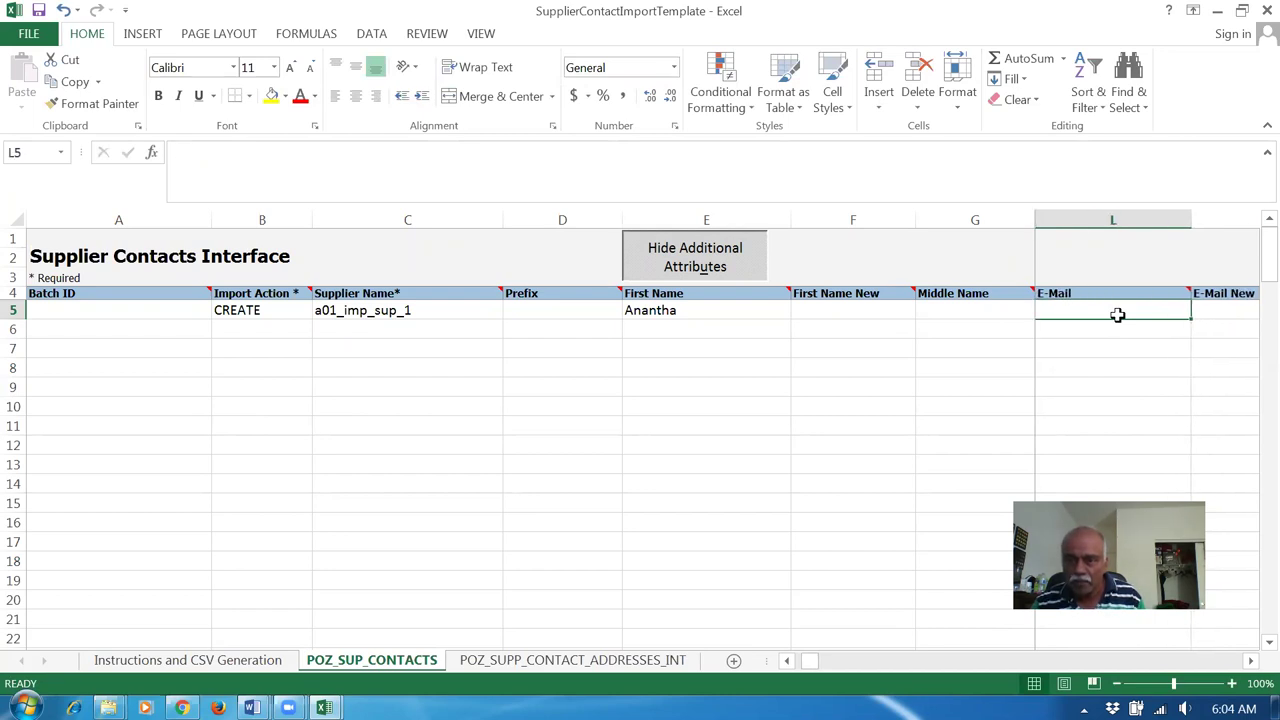
text(me)
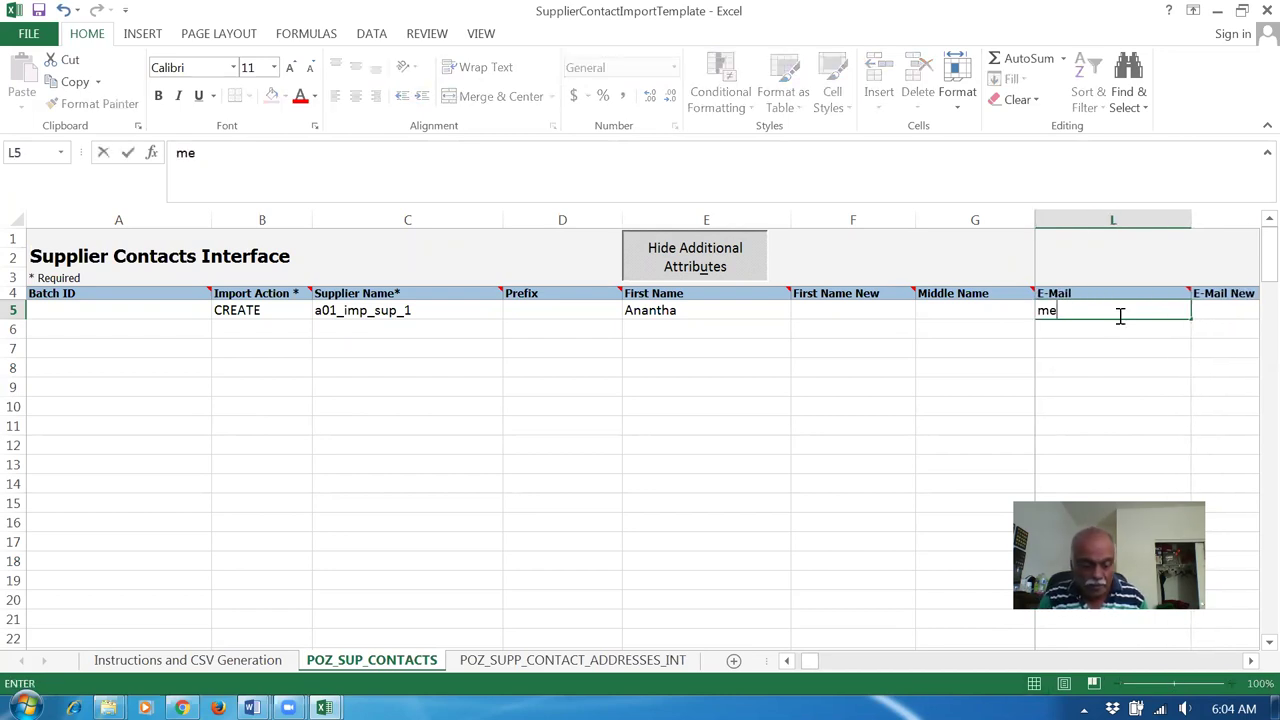
text(@you)
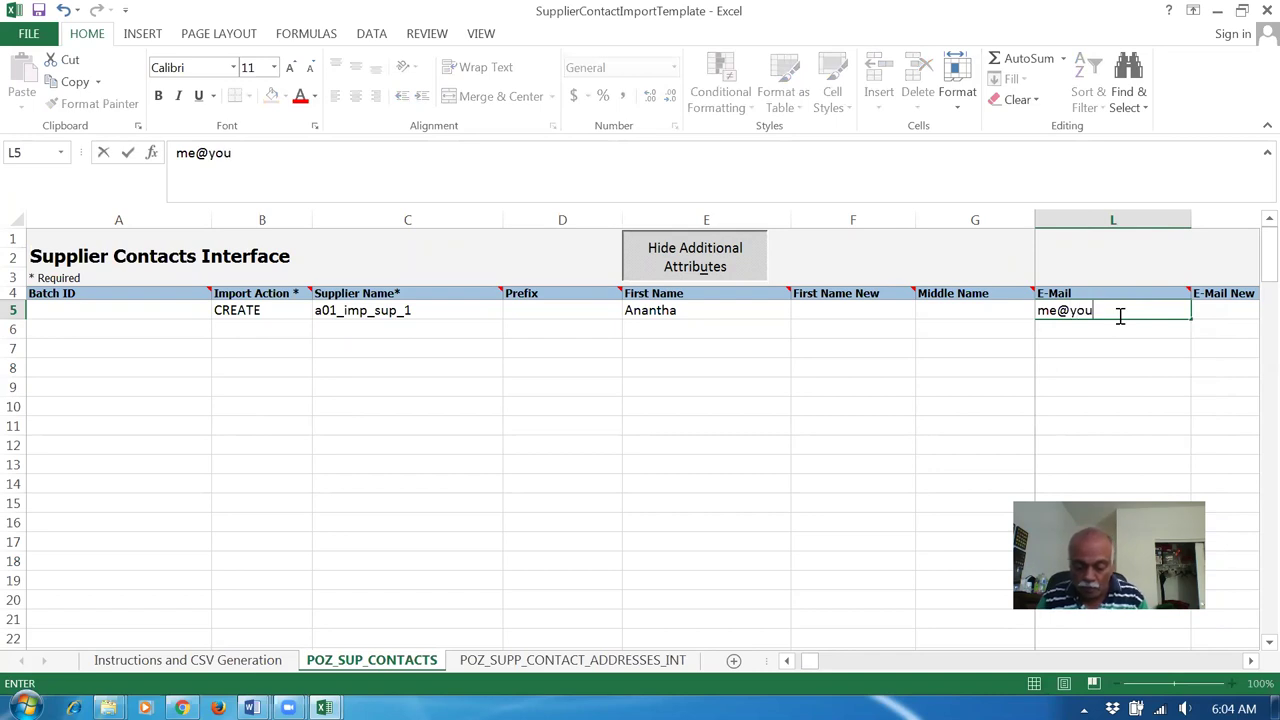
text(.com)
key(Tab)
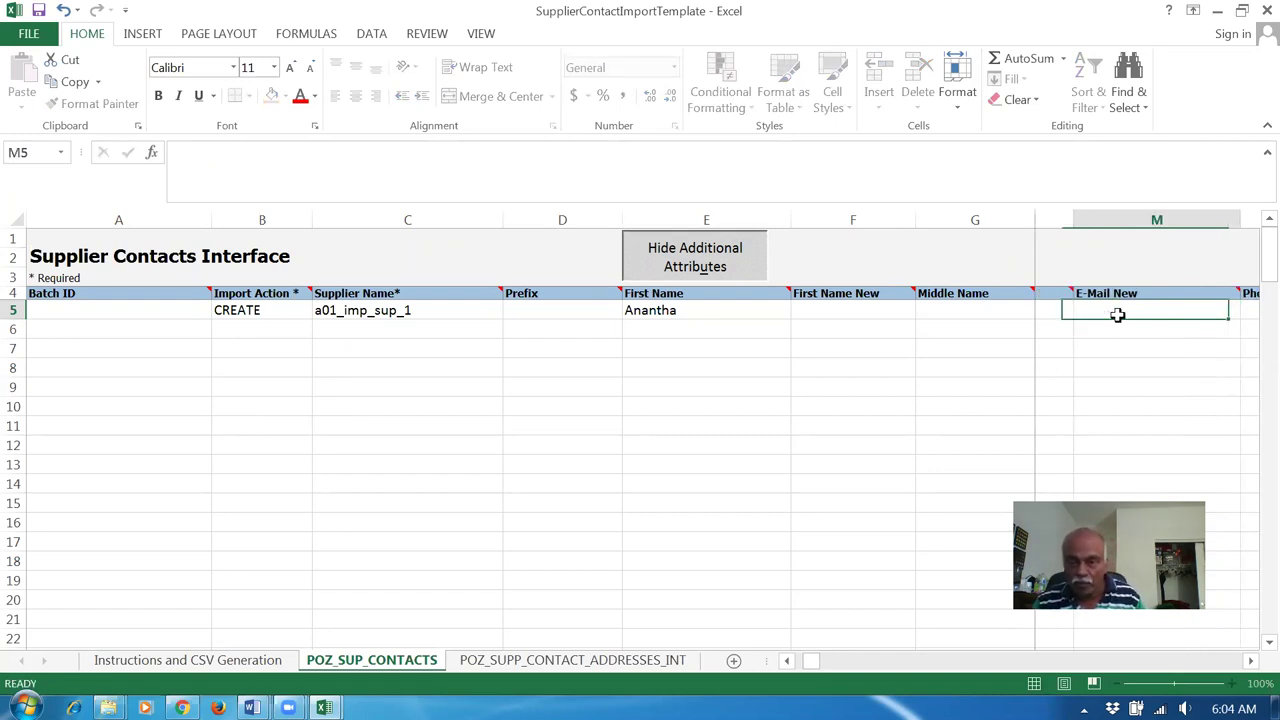
key(Left)
key(Left)
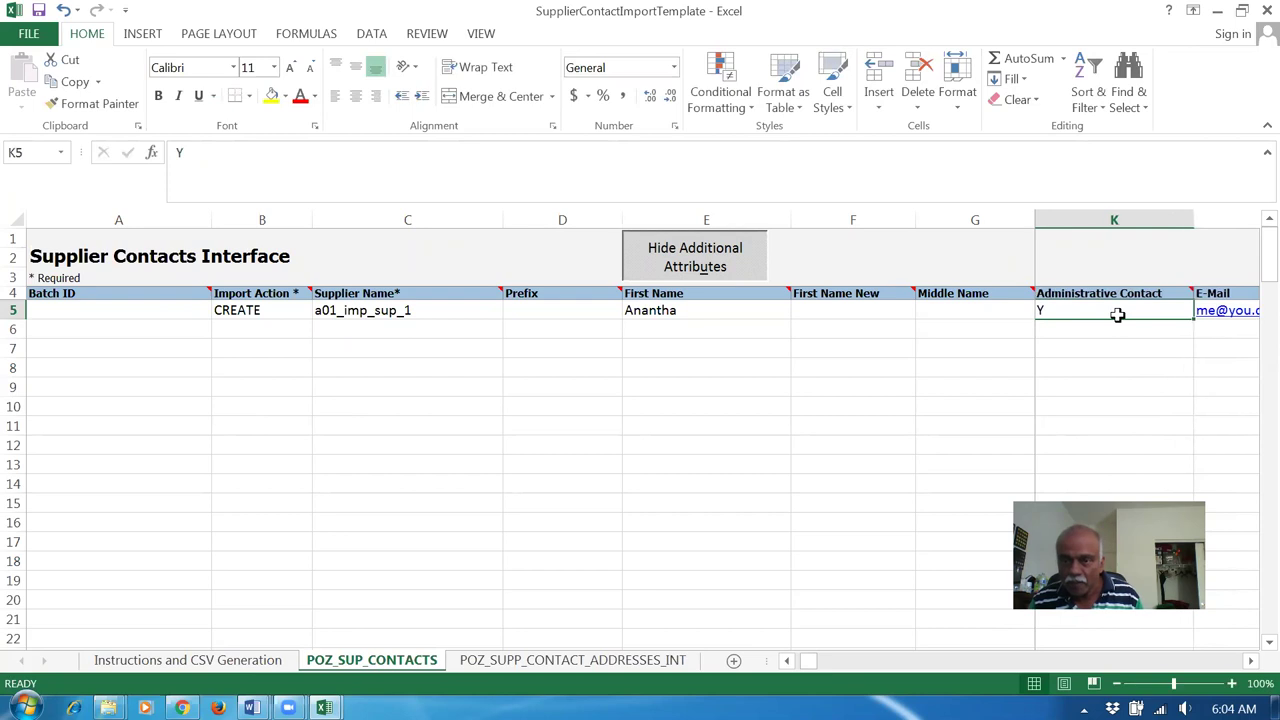
key(Right)
key(Left)
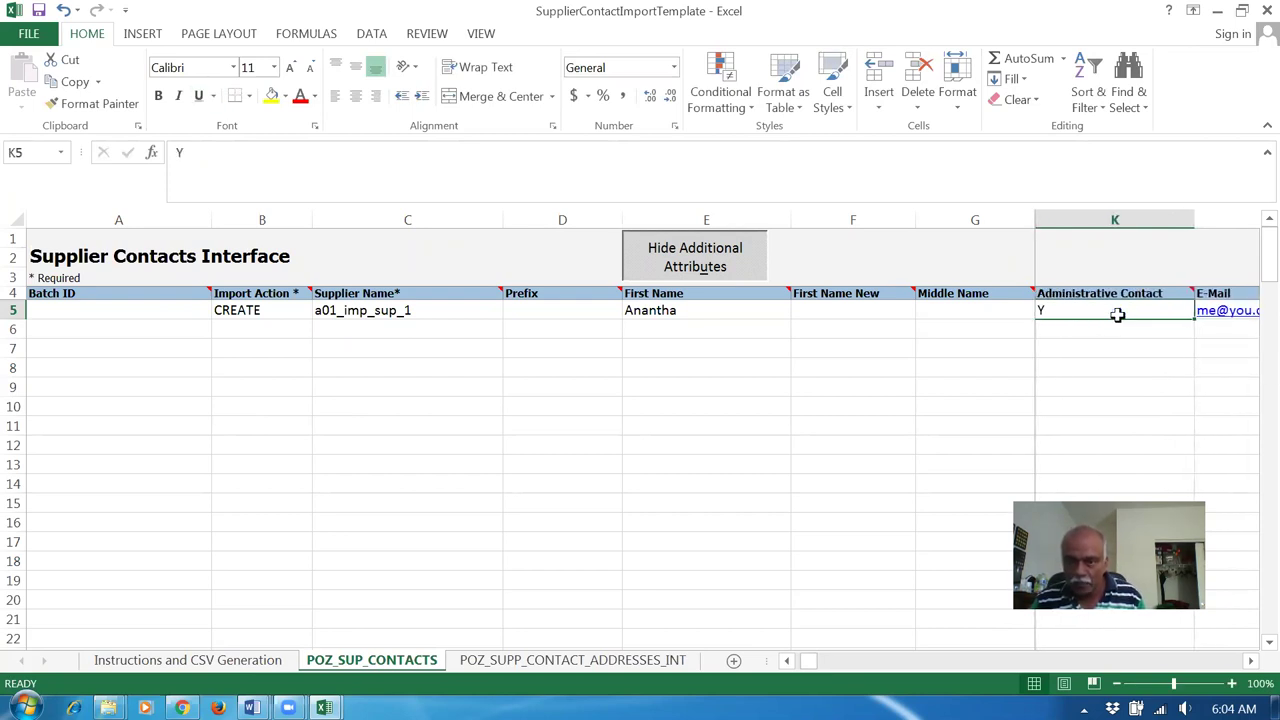
Clear the Fax Area Code 12221 and the Fax value from row 5
key(Right)
key(Right)
key(Right)
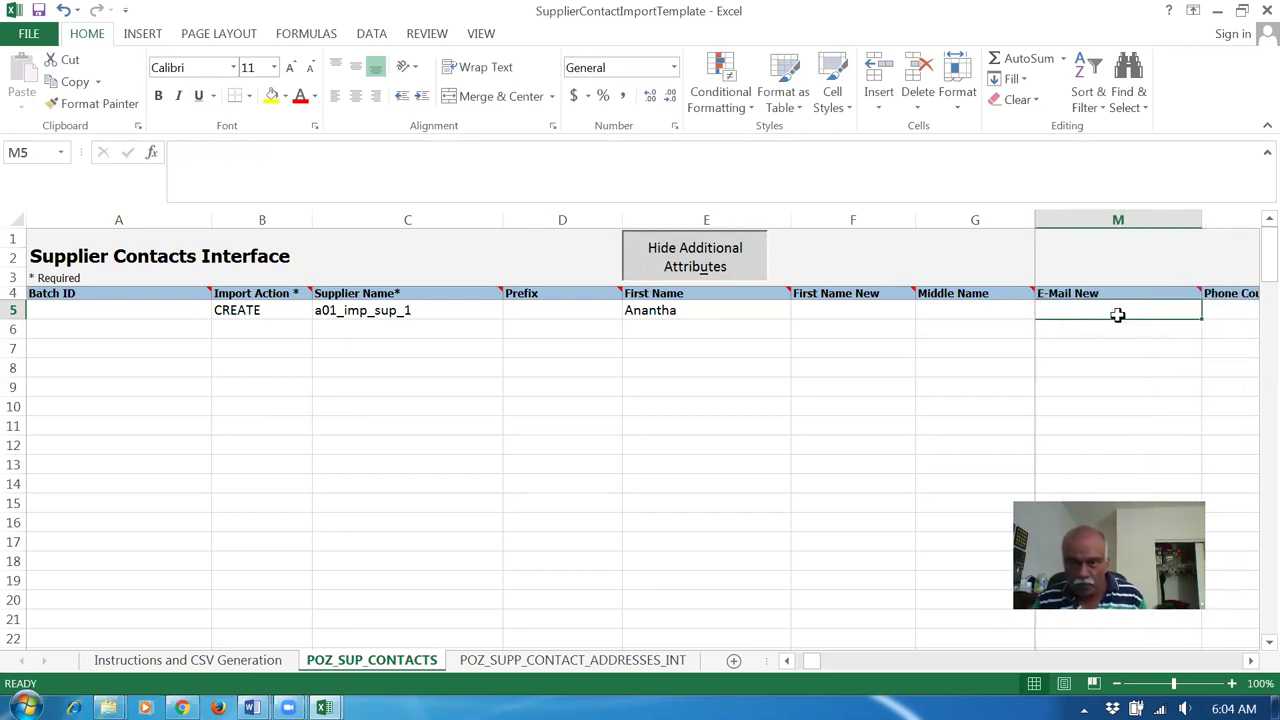
key(Right)
key(Right)
key(Right)
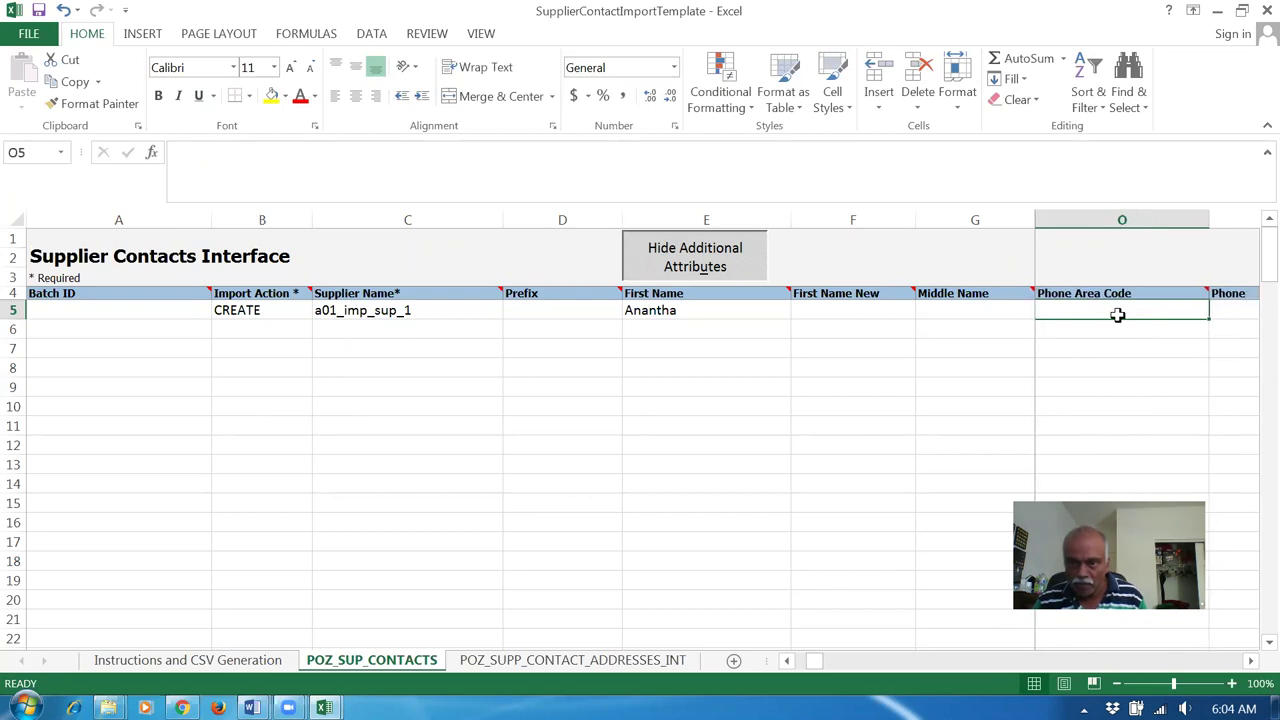
key(Right)
key(Right)
key(Right)
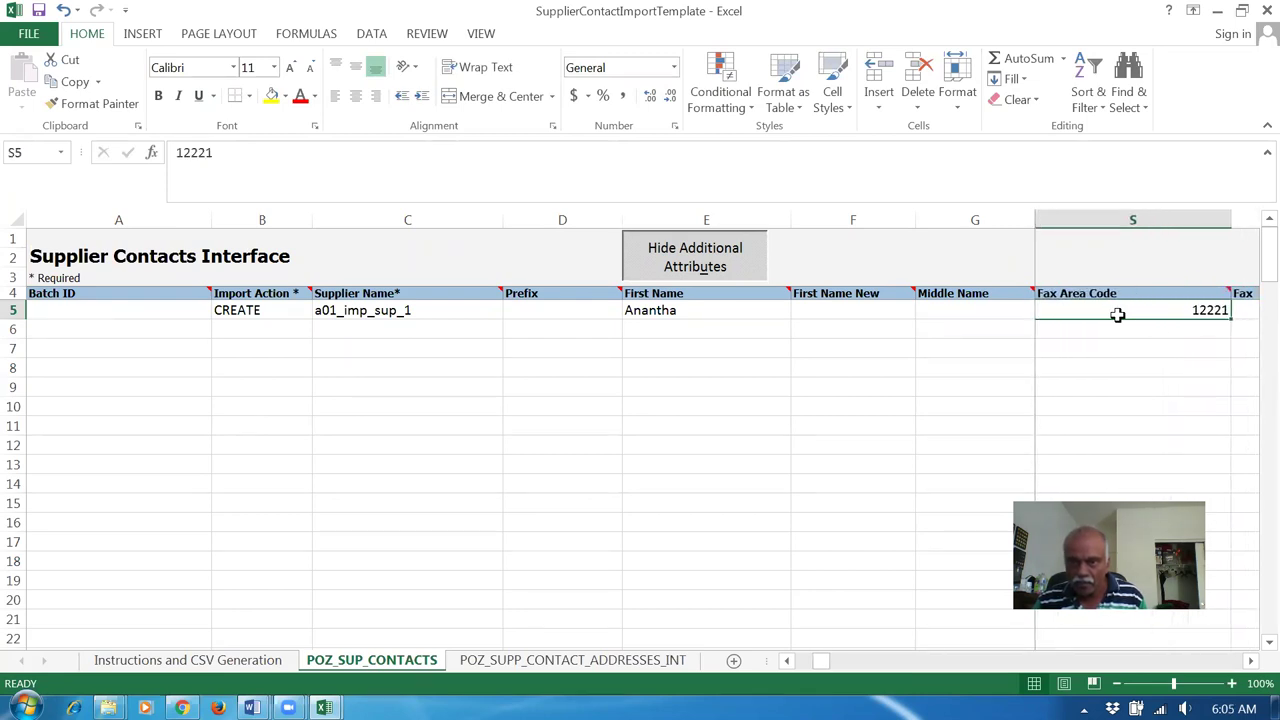
key(Left)
key(Delete)
key(Right)
key(Delete)
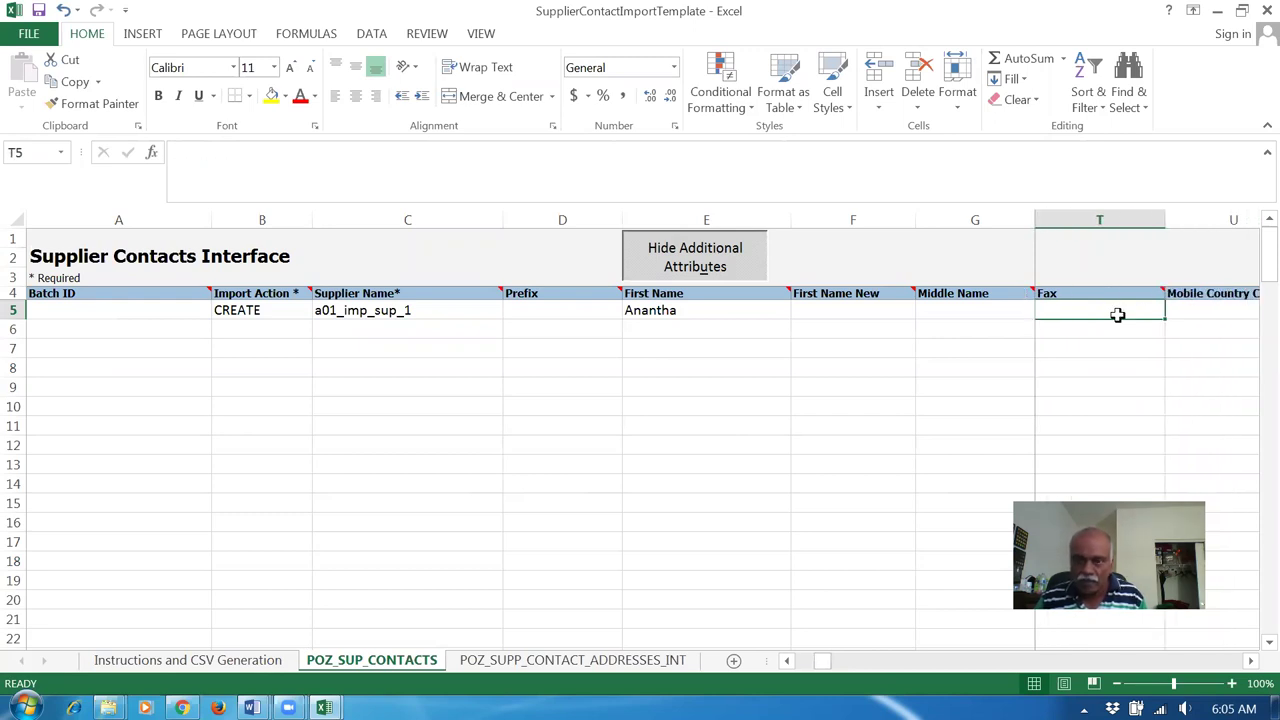
key(Right)
key(Right)
key(Right)
key(Right)
key(Right)
key(Right)
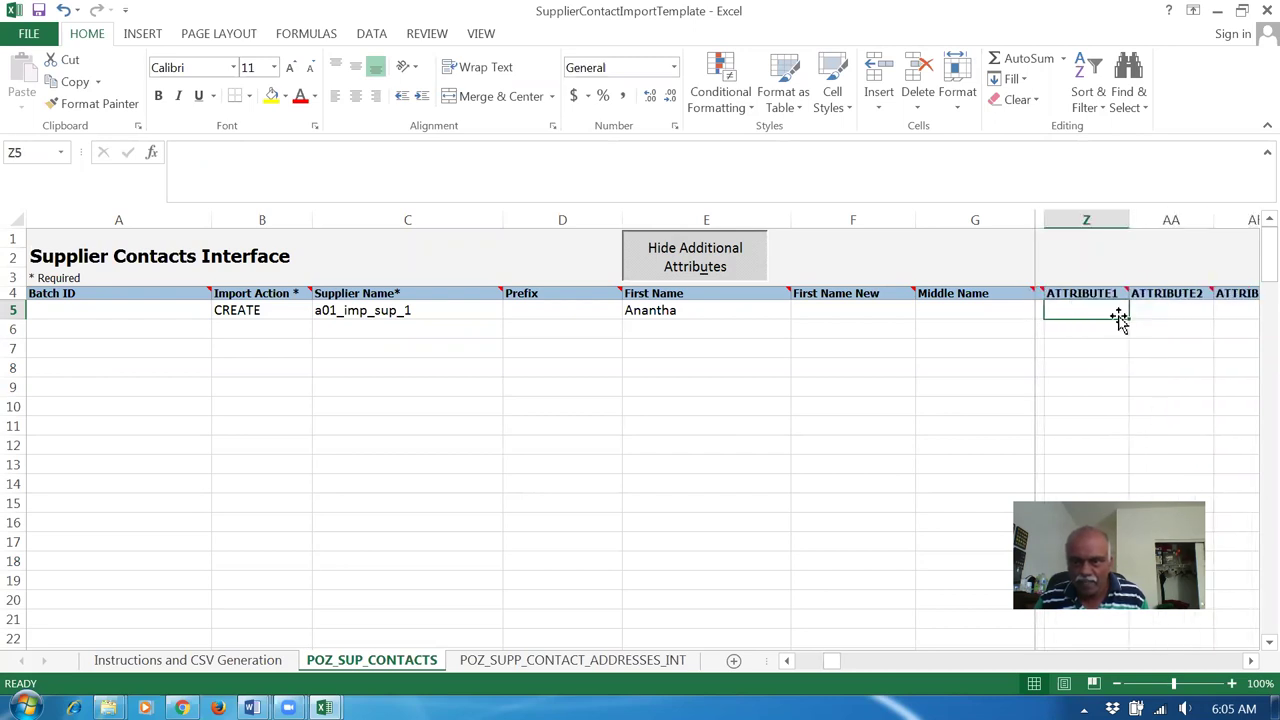
Review the remaining row 5 columns from First Name through E-Mail New
key(Right)
key(Right)
key(Right)
key(Right)
key(Right)
key(Right)
key(Right)
key(Right)
key(Right)
key(Right)
key(Right)
key(Right)
key(Right)
key(Right)
key(Right)
key(Right)
key(Right)
key(Right)
key(Right)
key(Right)
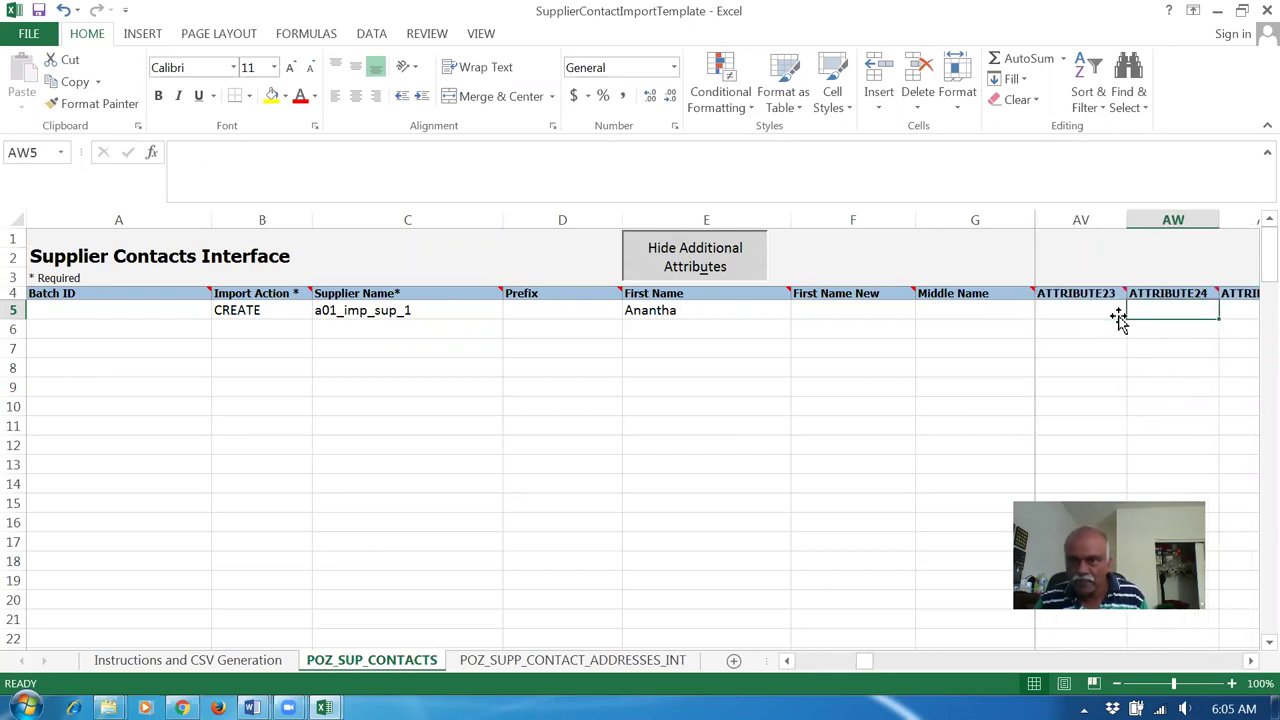
key(Right)
key(Right)
key(Right)
key(Right)
key(Right)
key(Right)
key(Right)
key(Right)
key(Right)
key(Right)
key(Right)
key(Right)
key(Right)
key(Right)
key(Right)
key(Right)
key(Right)
key(Right)
key(Right)
key(Right)
key(Right)
key(Right)
key(Right)
key(Right)
key(Right)
key(Right)
key(Right)
key(Home)
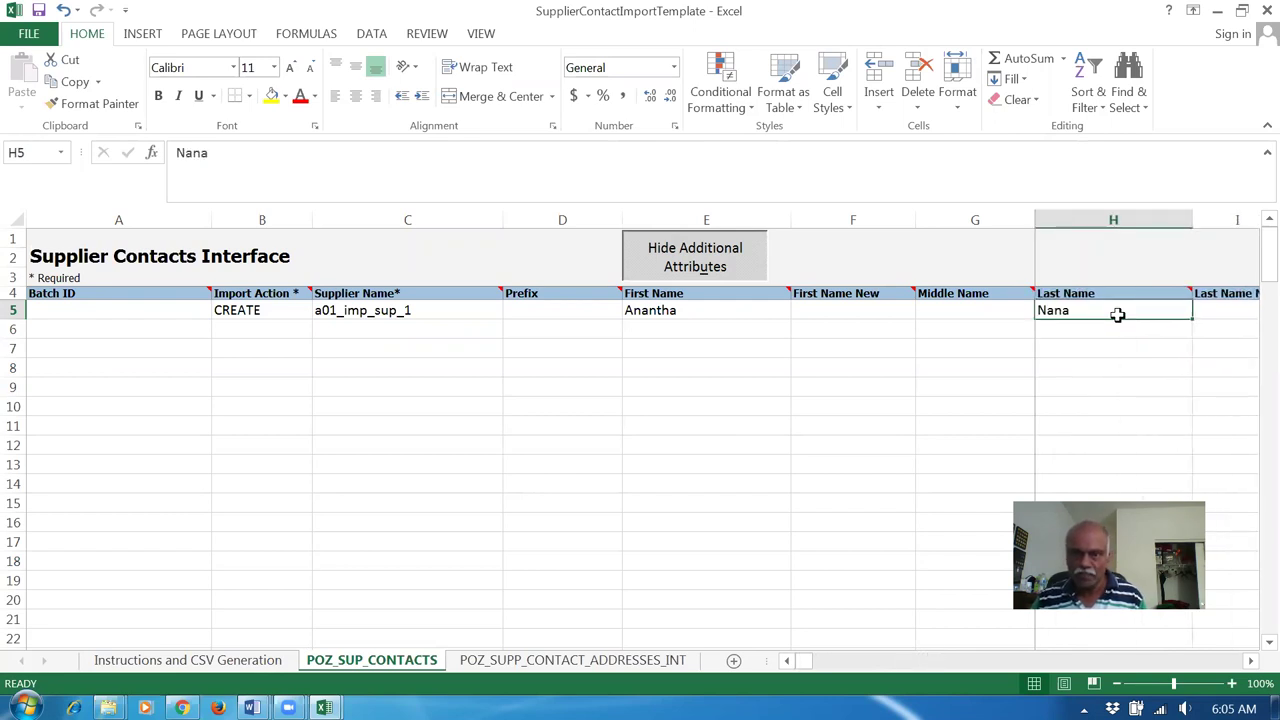
key(Left)
key(Left)
key(Left)
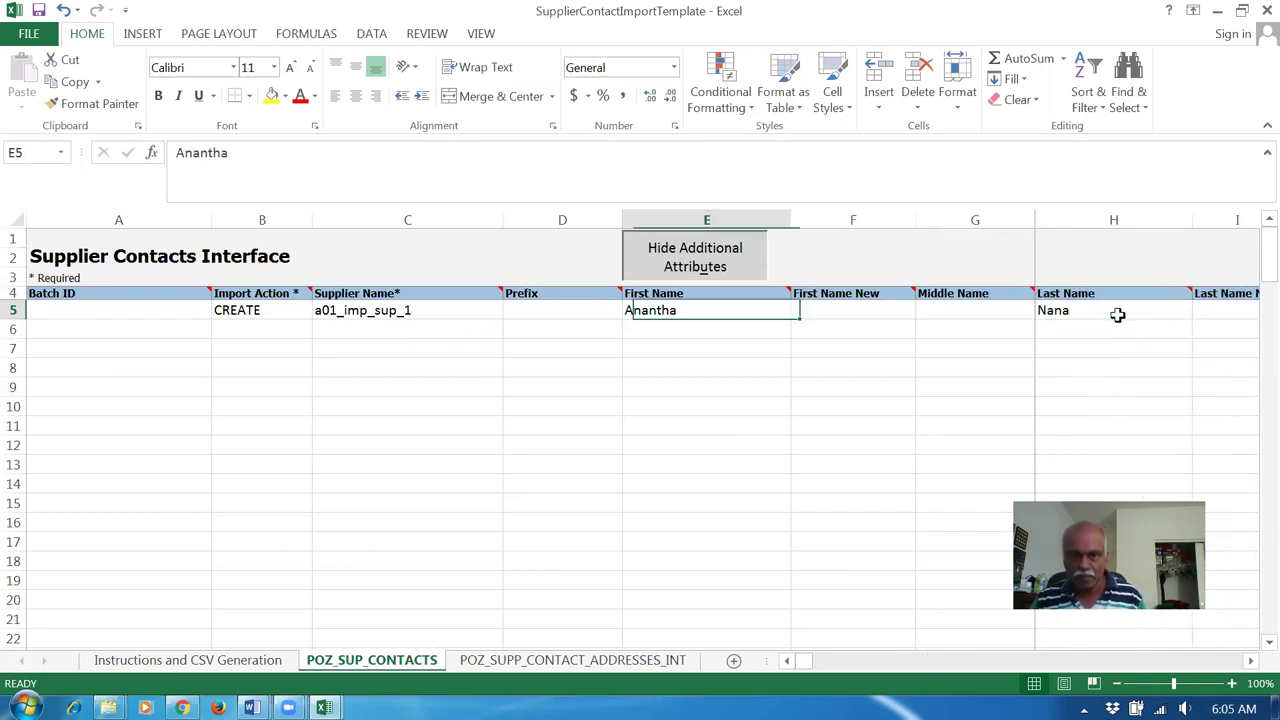
key(Right)
key(Right)
key(Right)
key(Right)
key(Right)
key(Right)
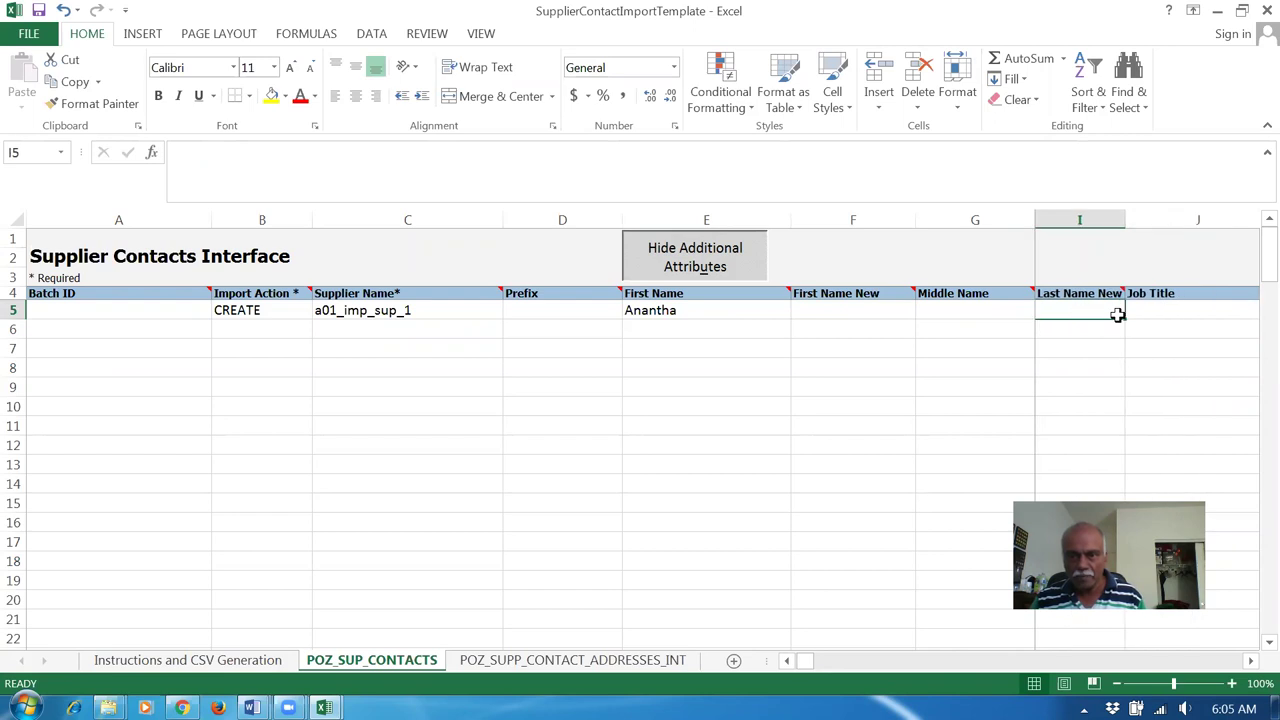
key(Right)
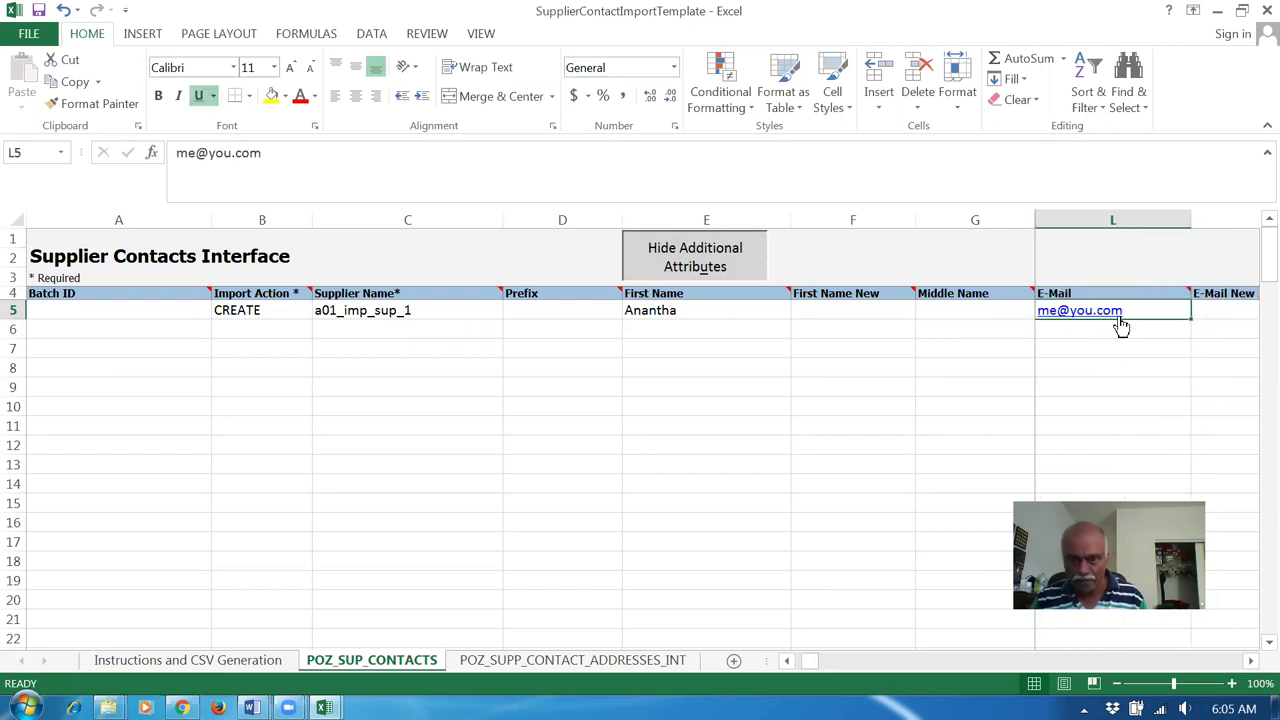
key(Right)
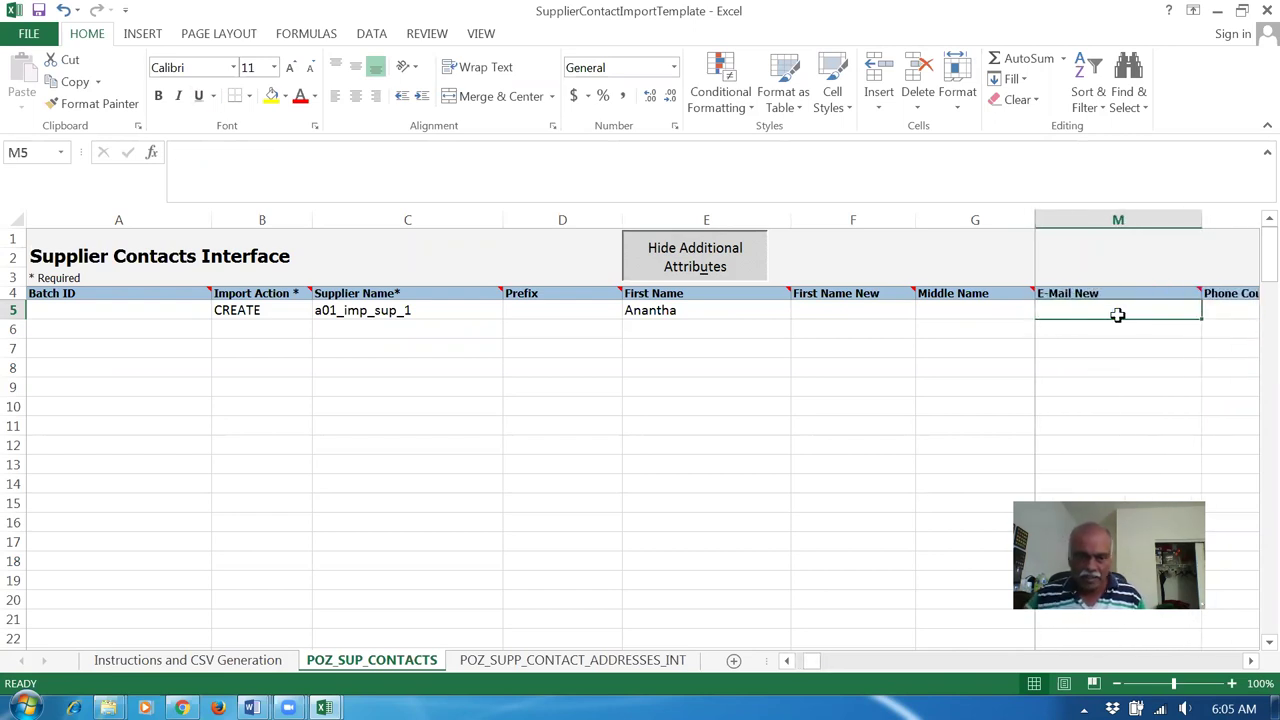
Check the address sheet's name and e-mail values, then save the workbook past the personal information warning
click(490, 661)
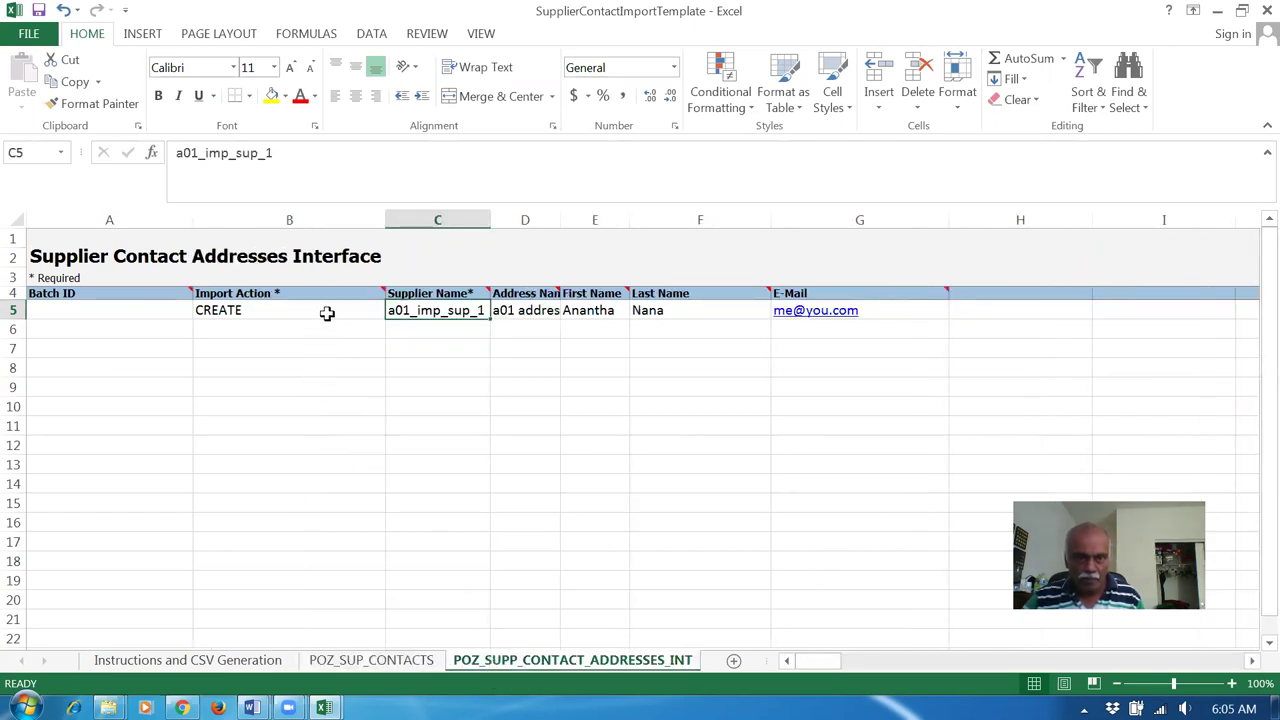
click(518, 312)
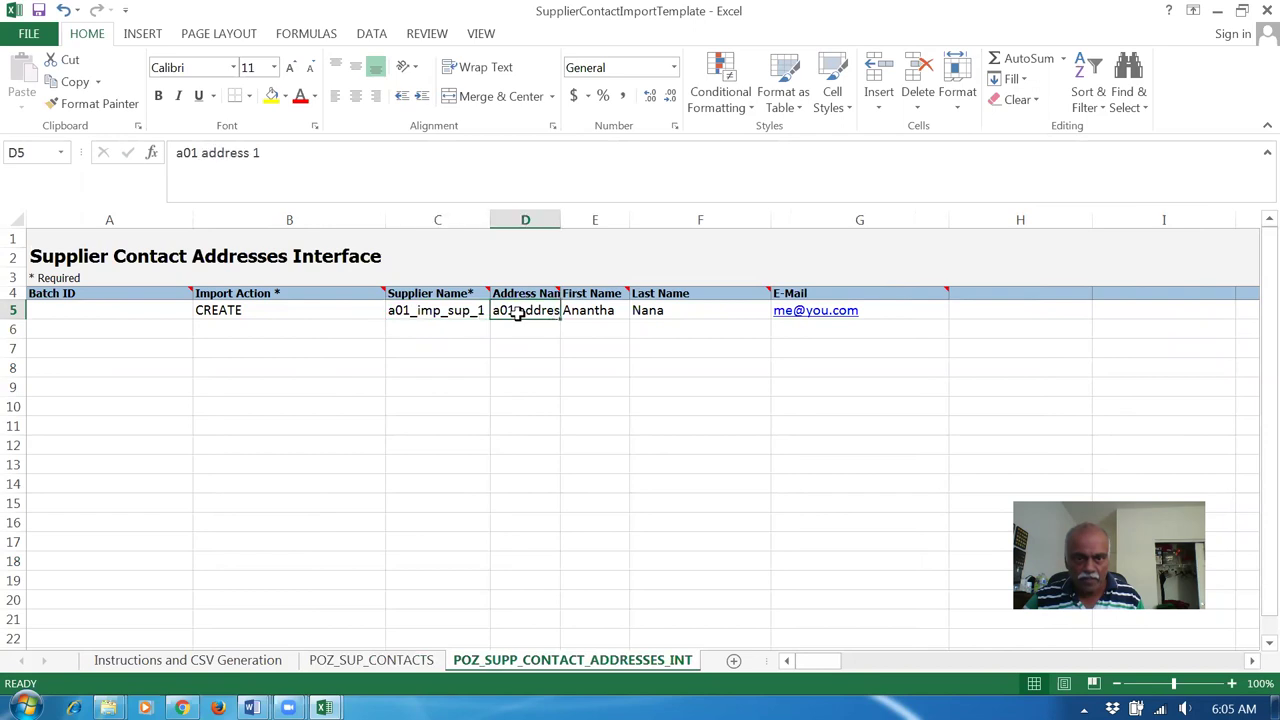
click(568, 310)
click(690, 310)
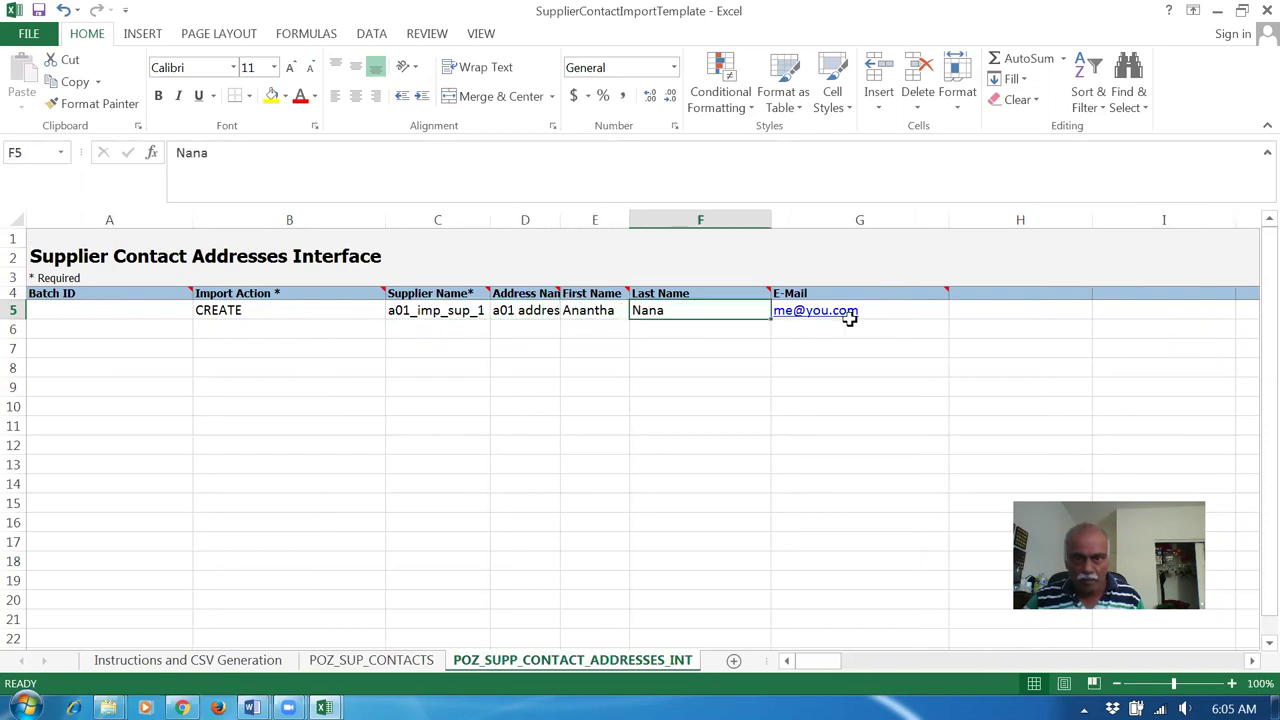
click(914, 310)
key(ctrl+s)
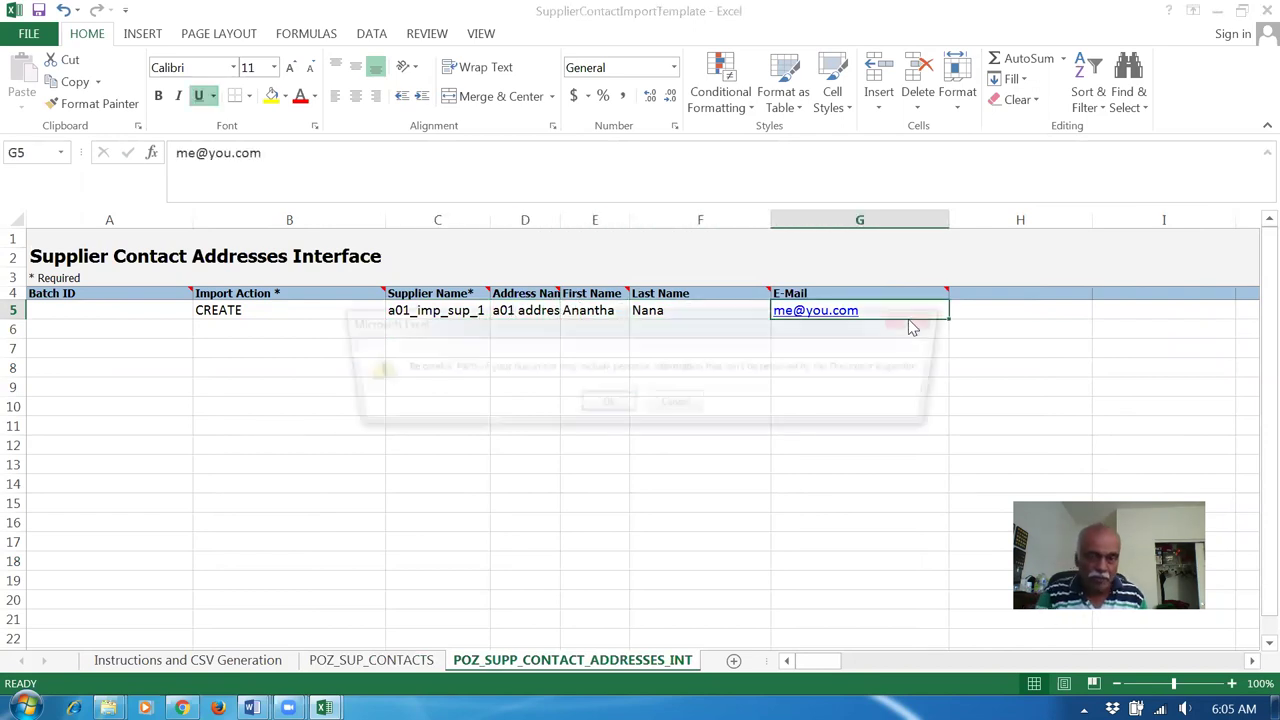
click(597, 408)
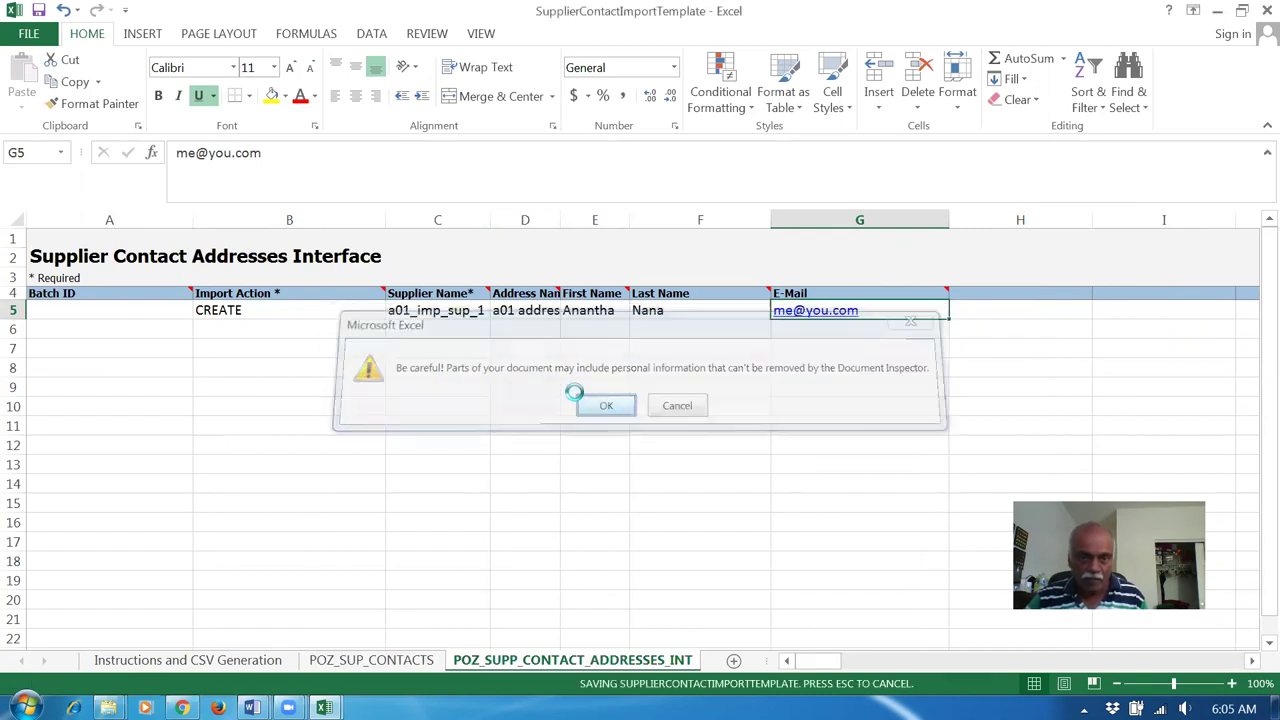
Generate the ZIP a01_contact_2 with the PozSupContactsInt and PozSupContactAddressesInt CSV files
click(146, 664)
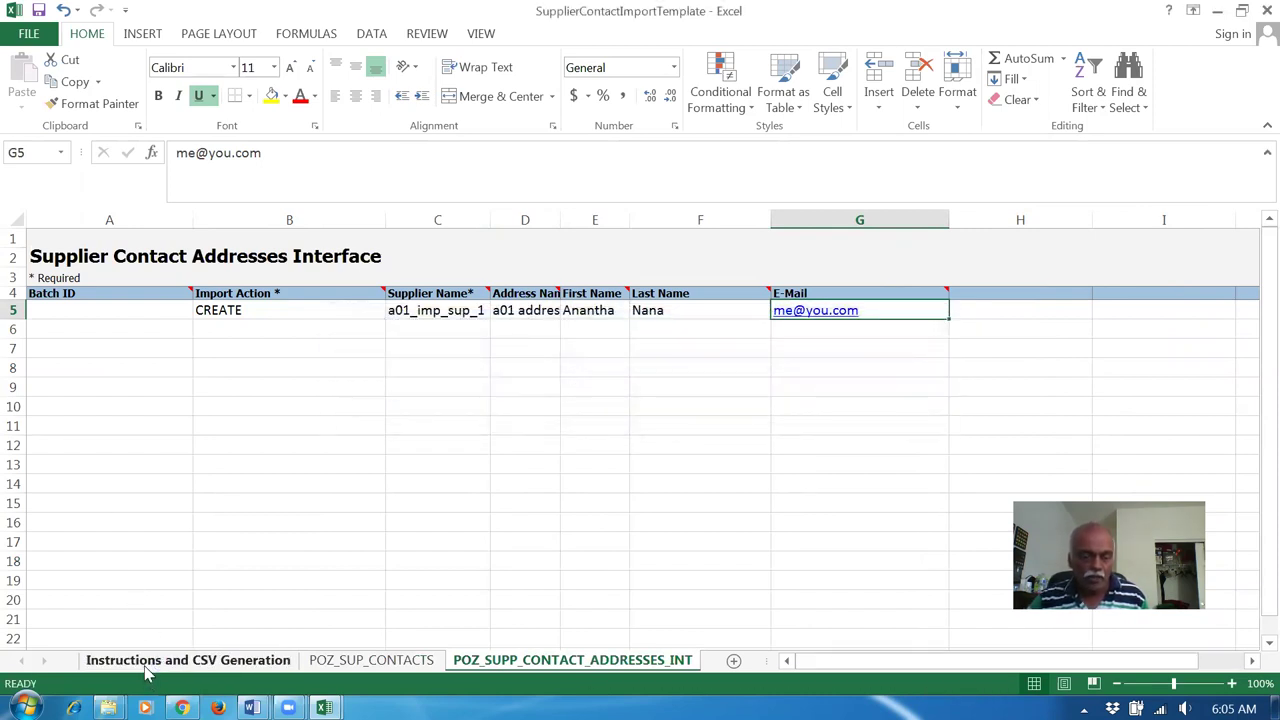
click(151, 662)
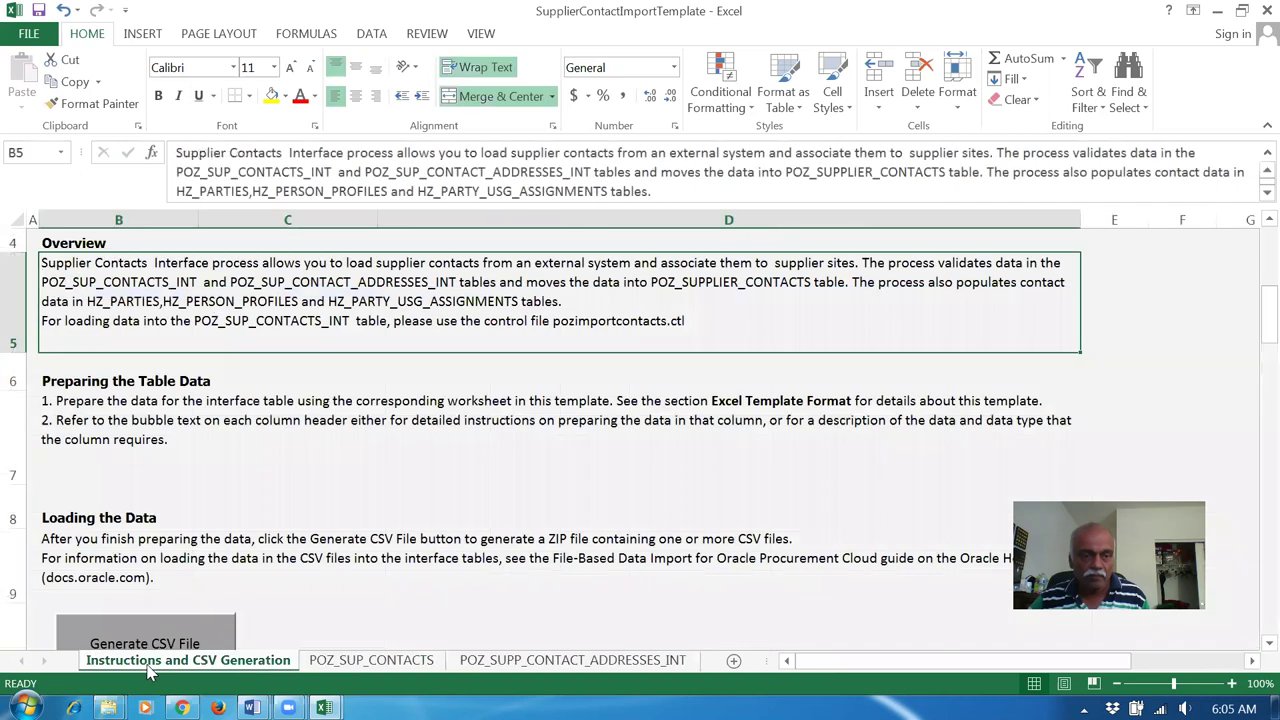
click(178, 638)
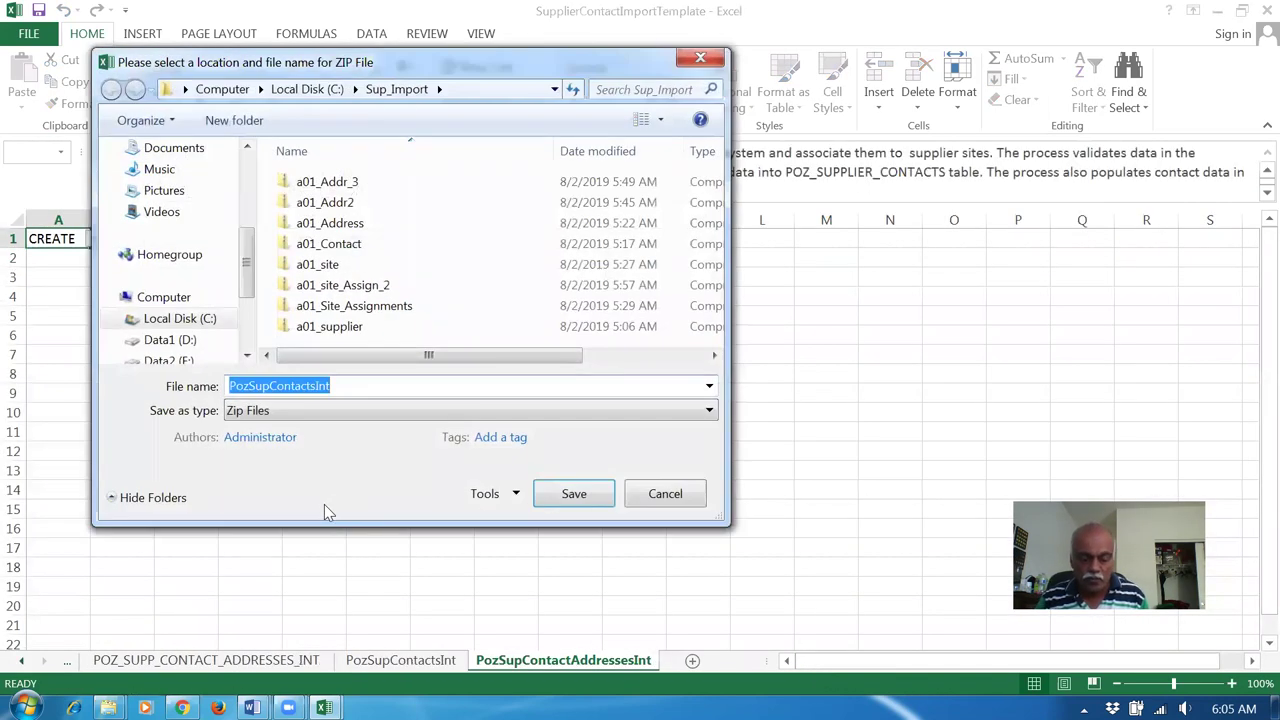
text(a01_contact_2)
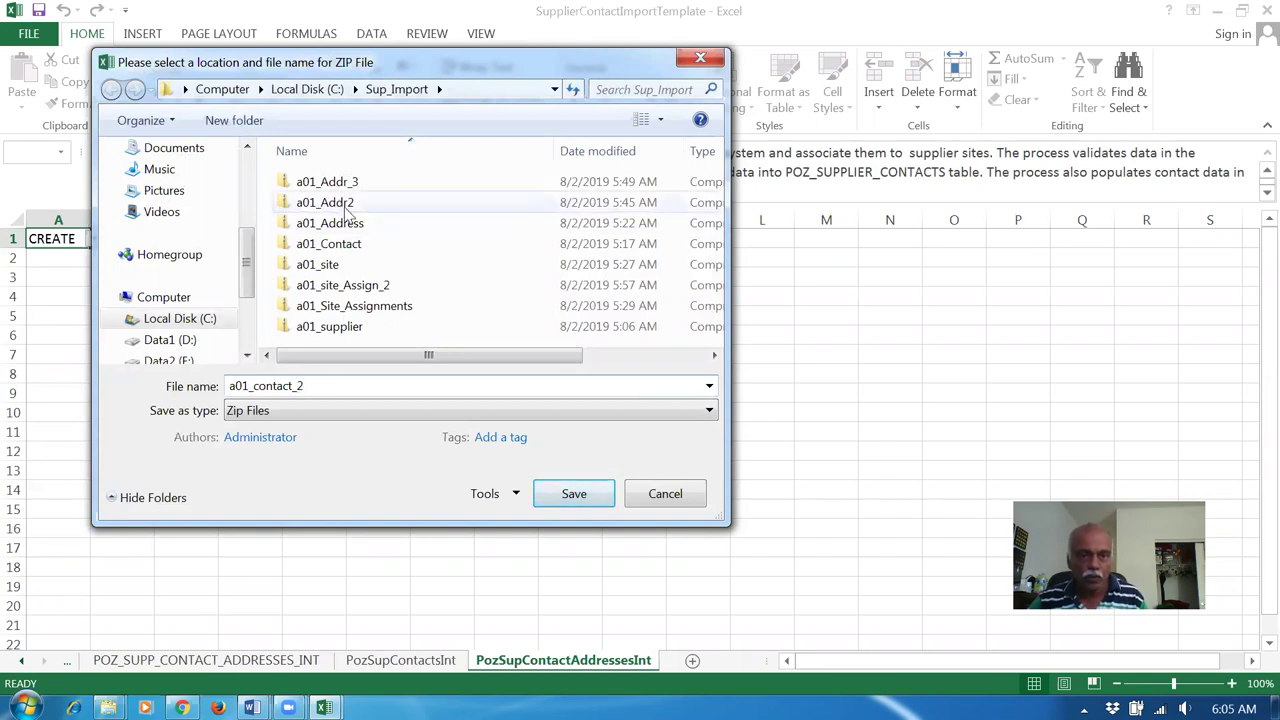
click(572, 493)
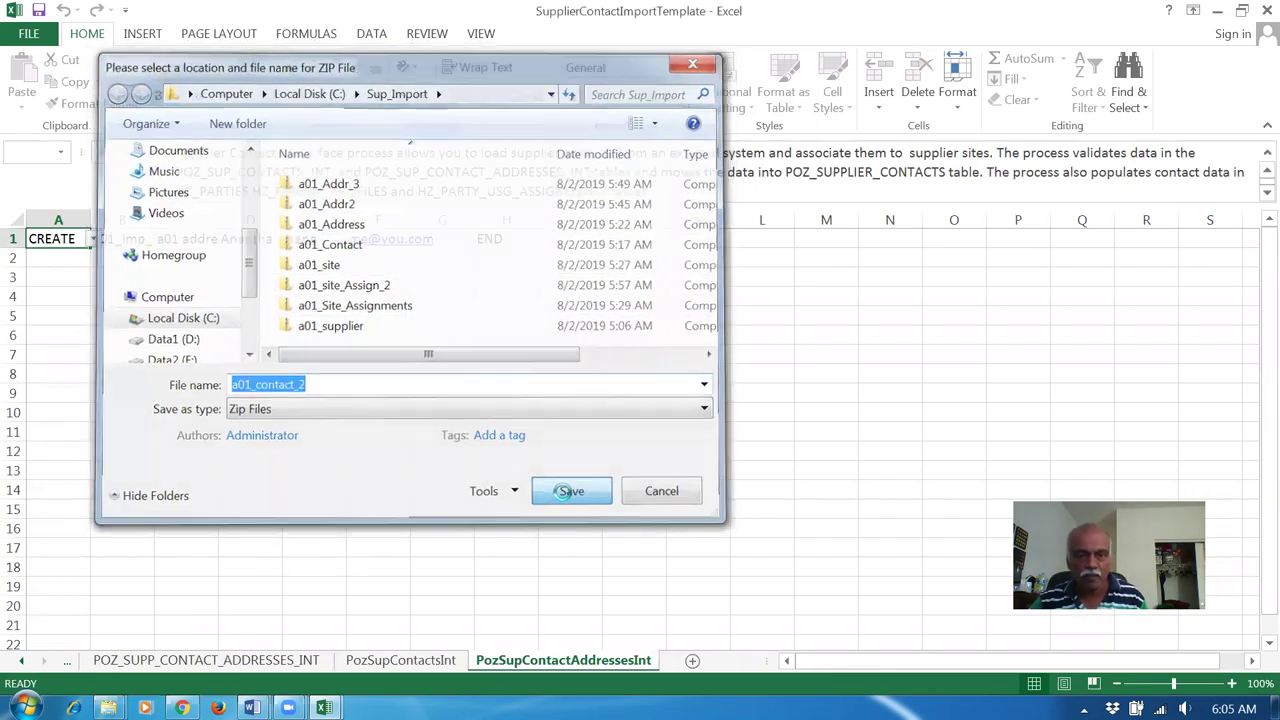
click(492, 446)
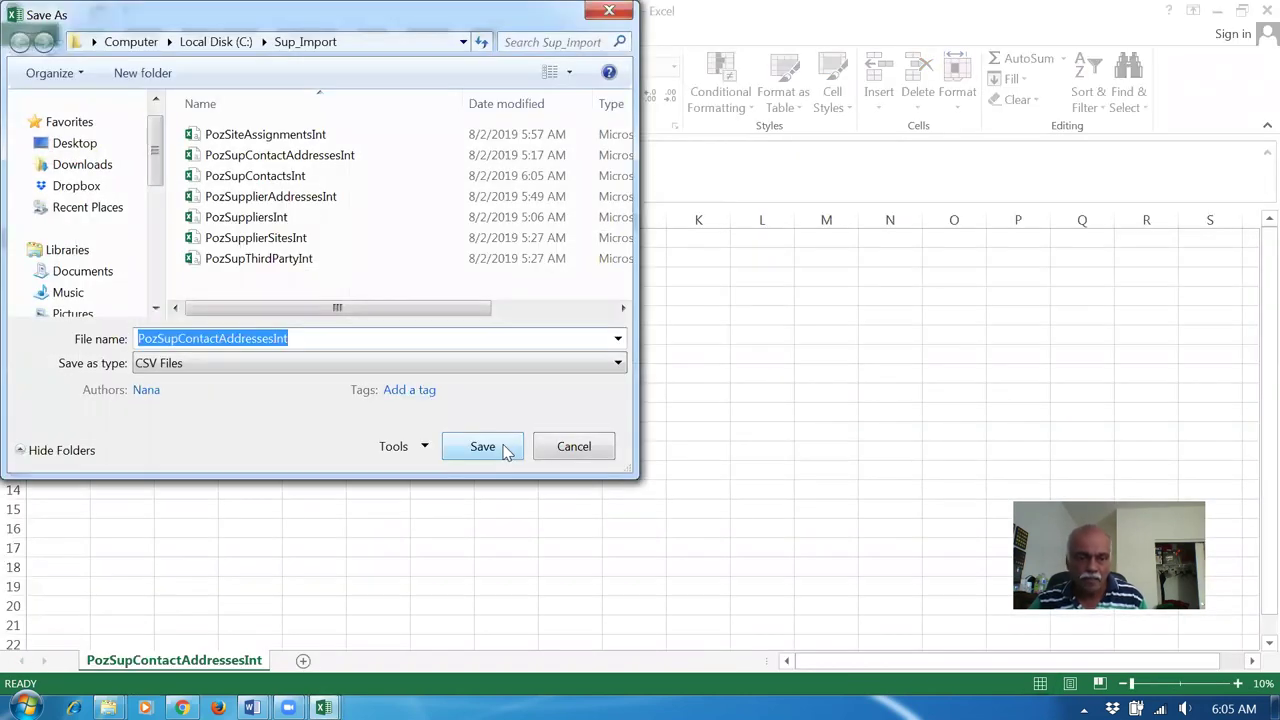
click(506, 452)
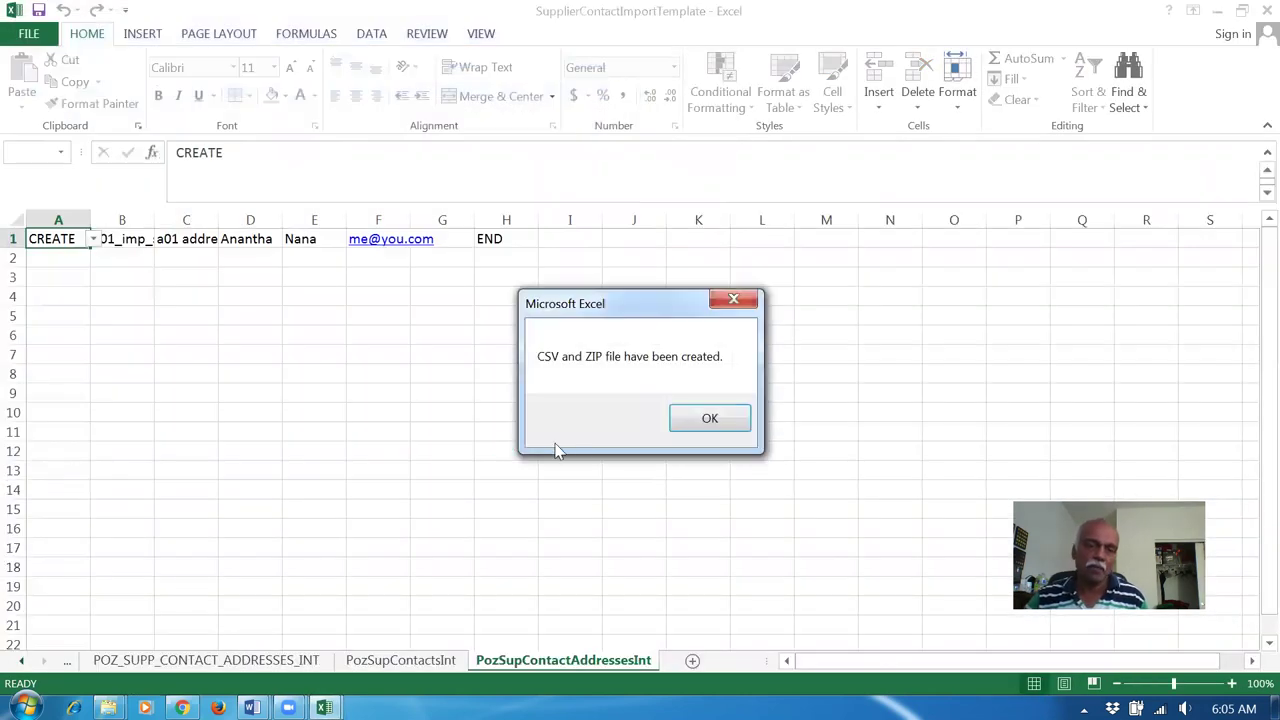
click(705, 420)
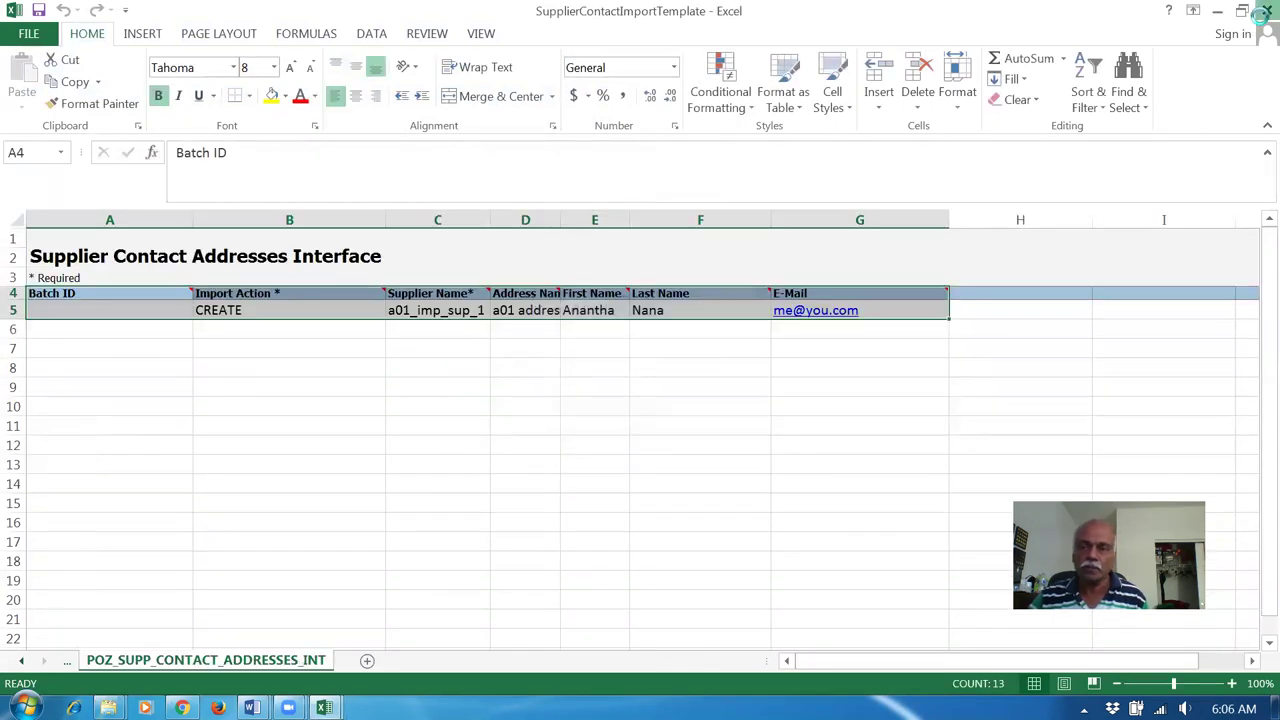
Close the contact and address templates without saving and return to the Oracle browser window
click(640, 385)
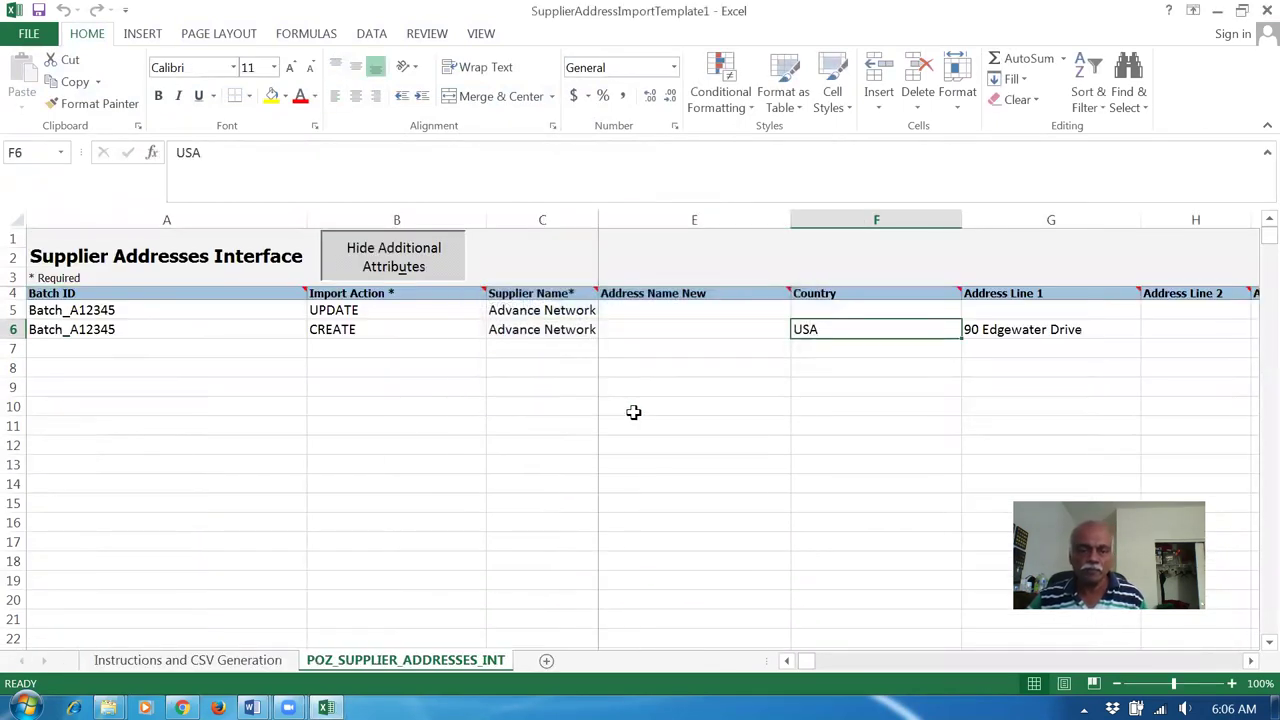
click(1267, 10)
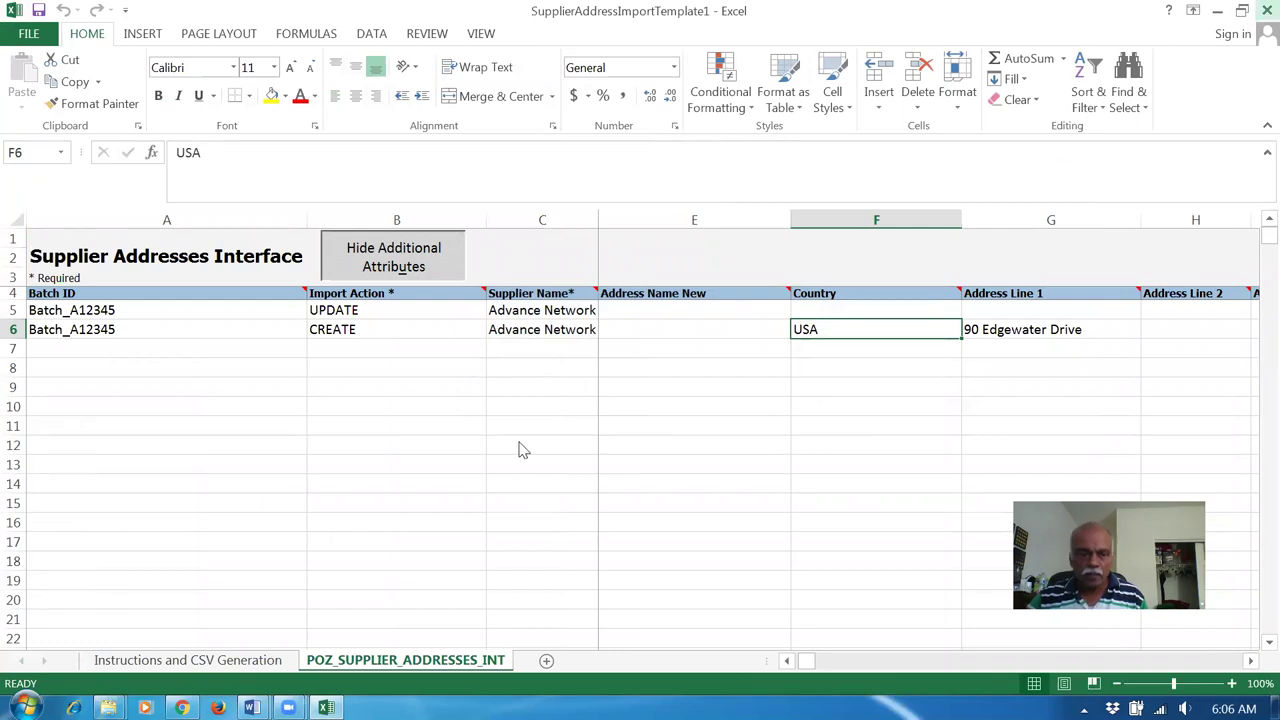
click(645, 397)
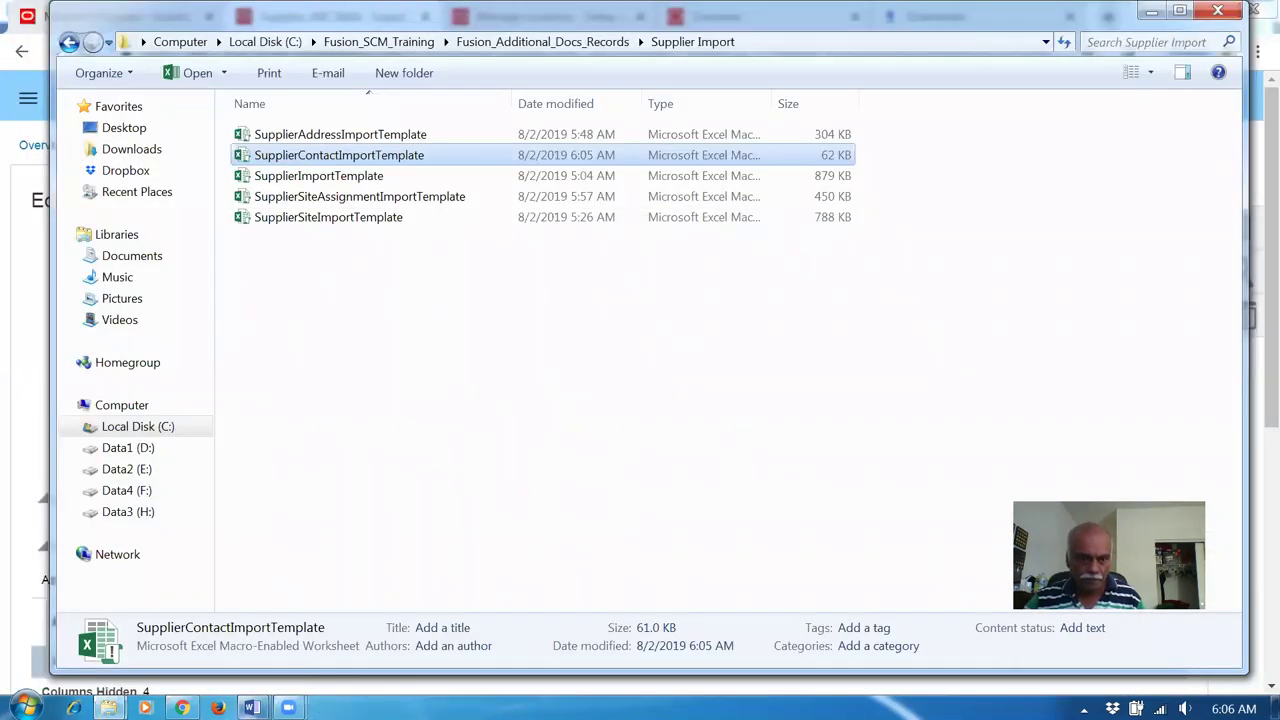
click(182, 707)
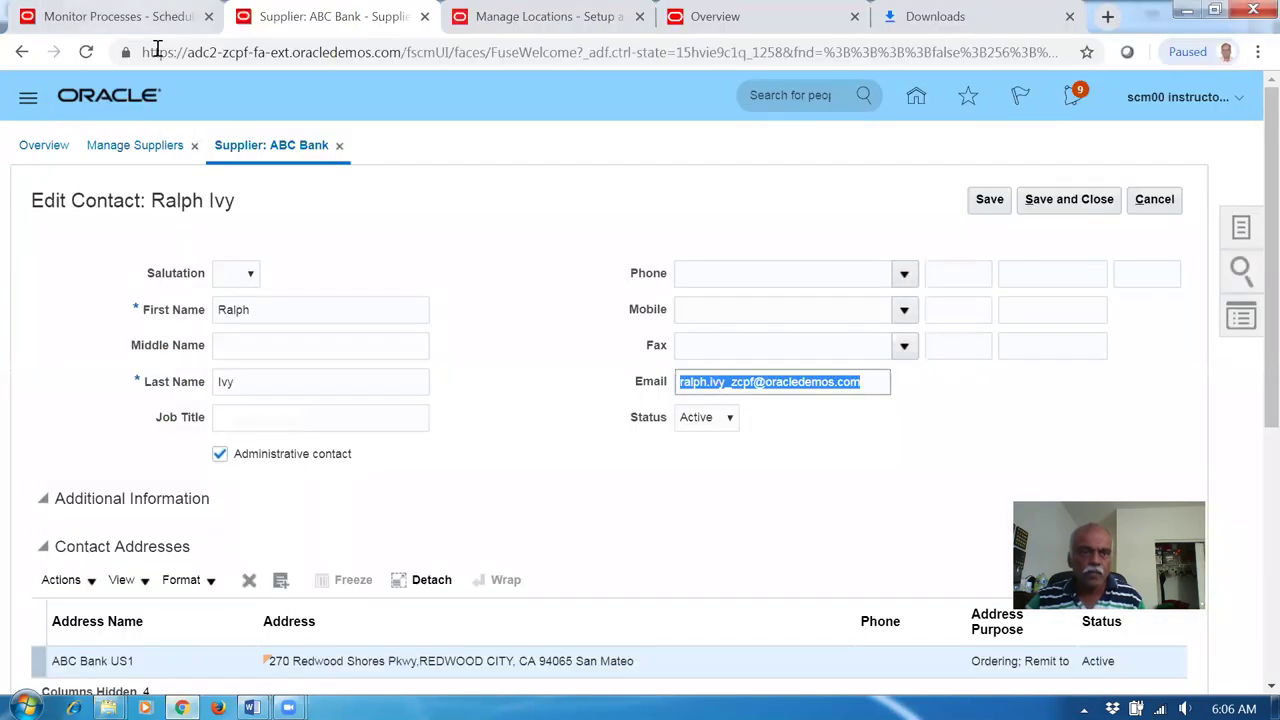
Schedule a Load Interface File for Import process from Monitor Processes and list its import processes
click(130, 16)
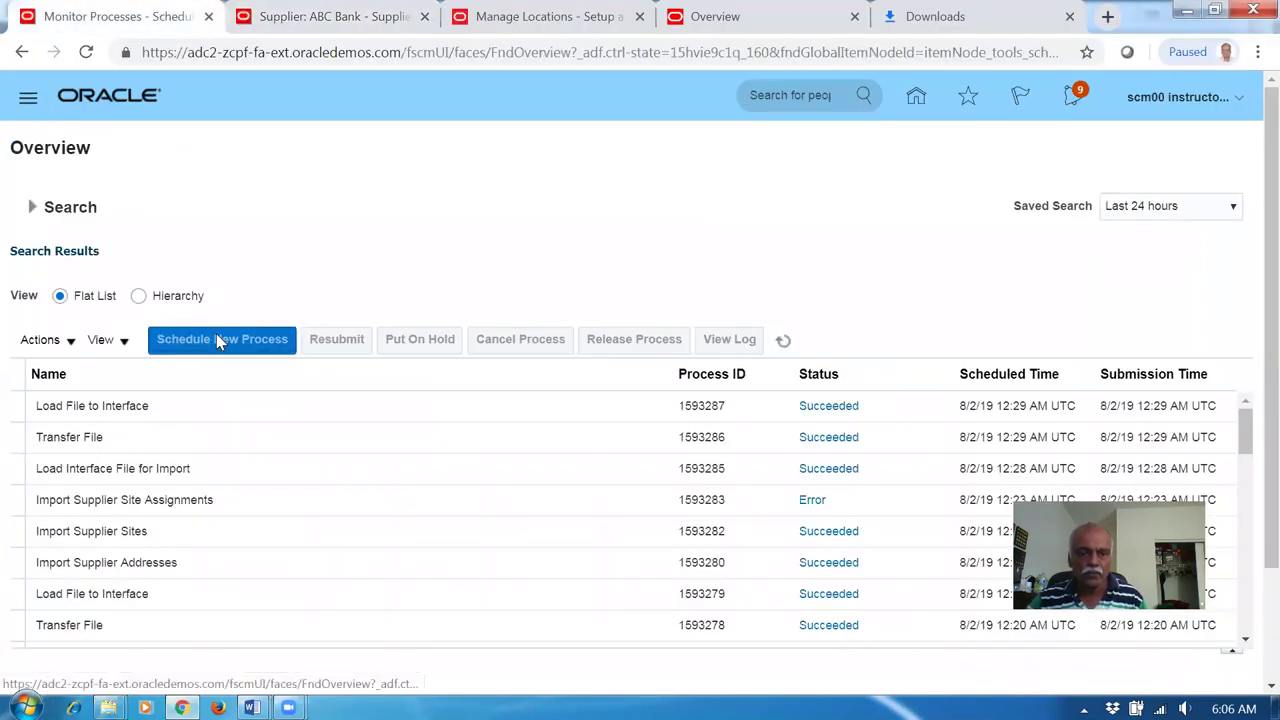
click(216, 340)
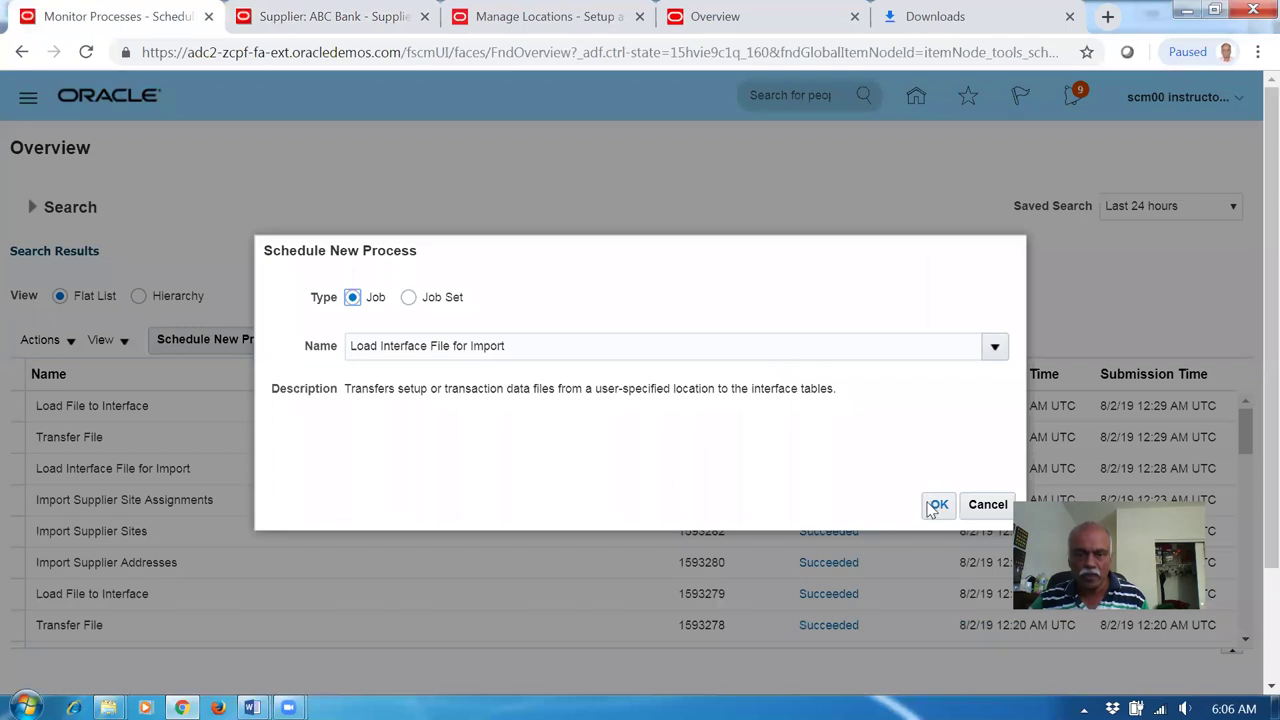
click(937, 505)
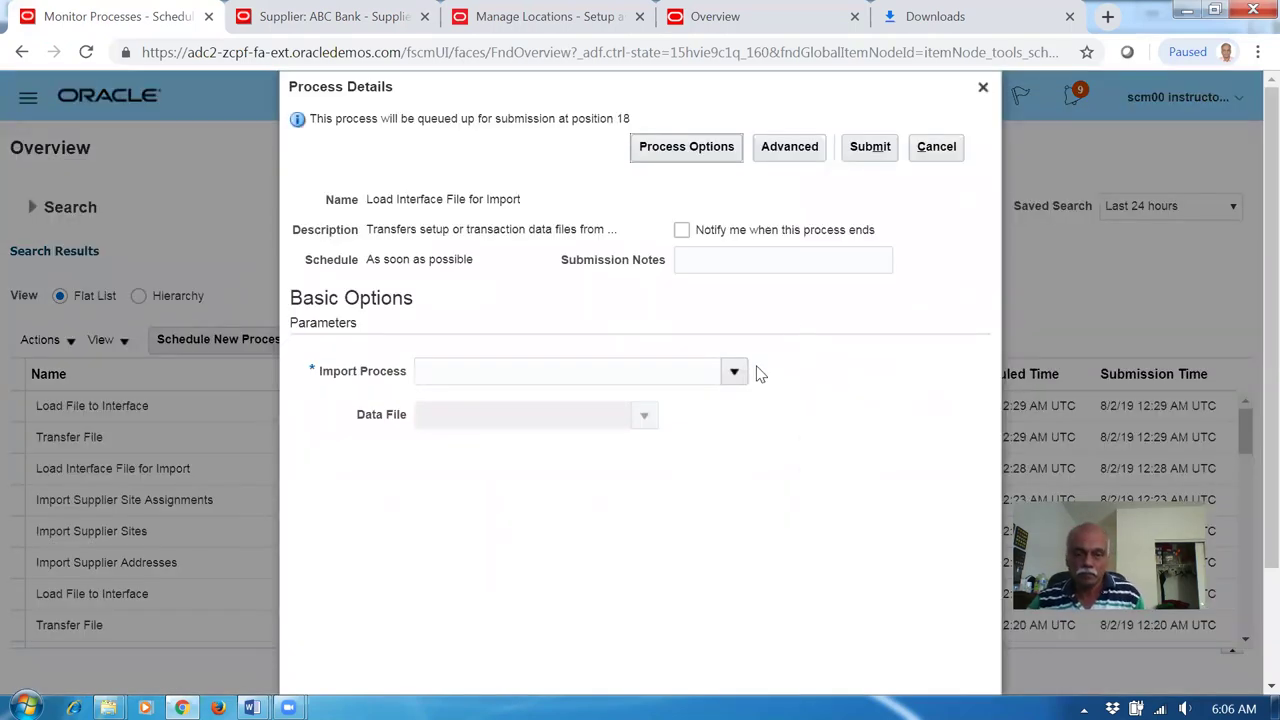
click(734, 371)
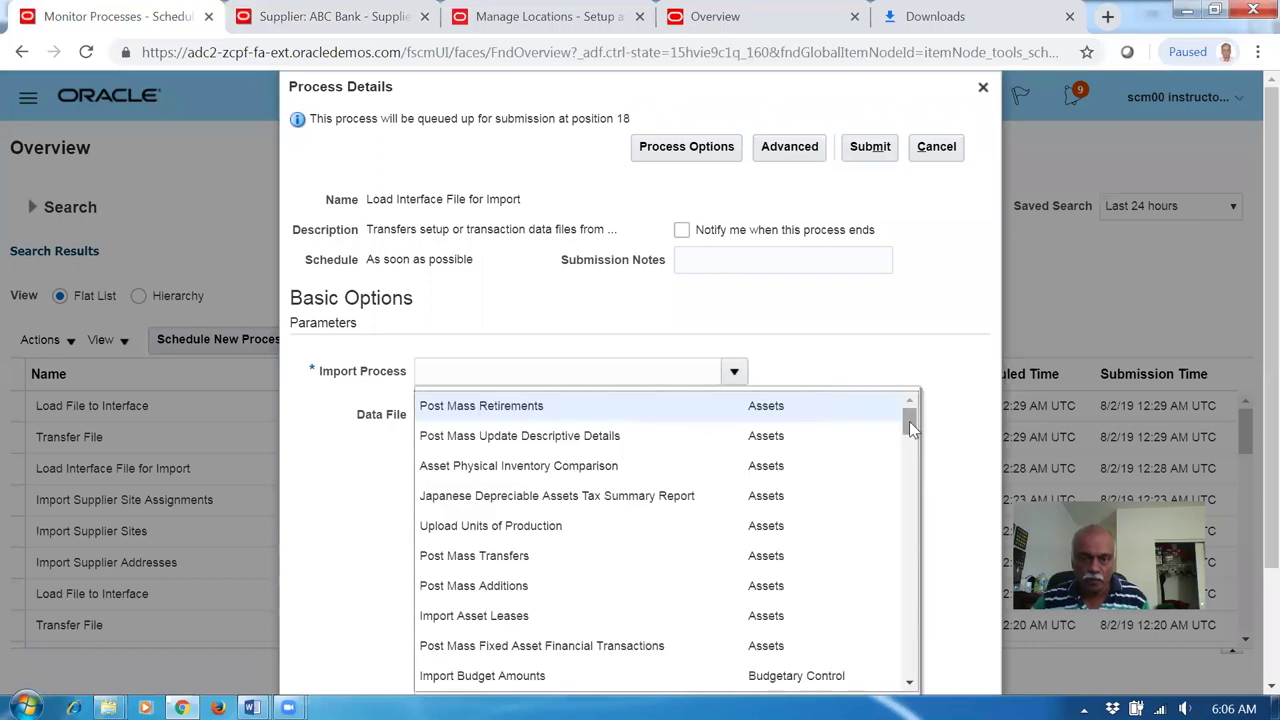
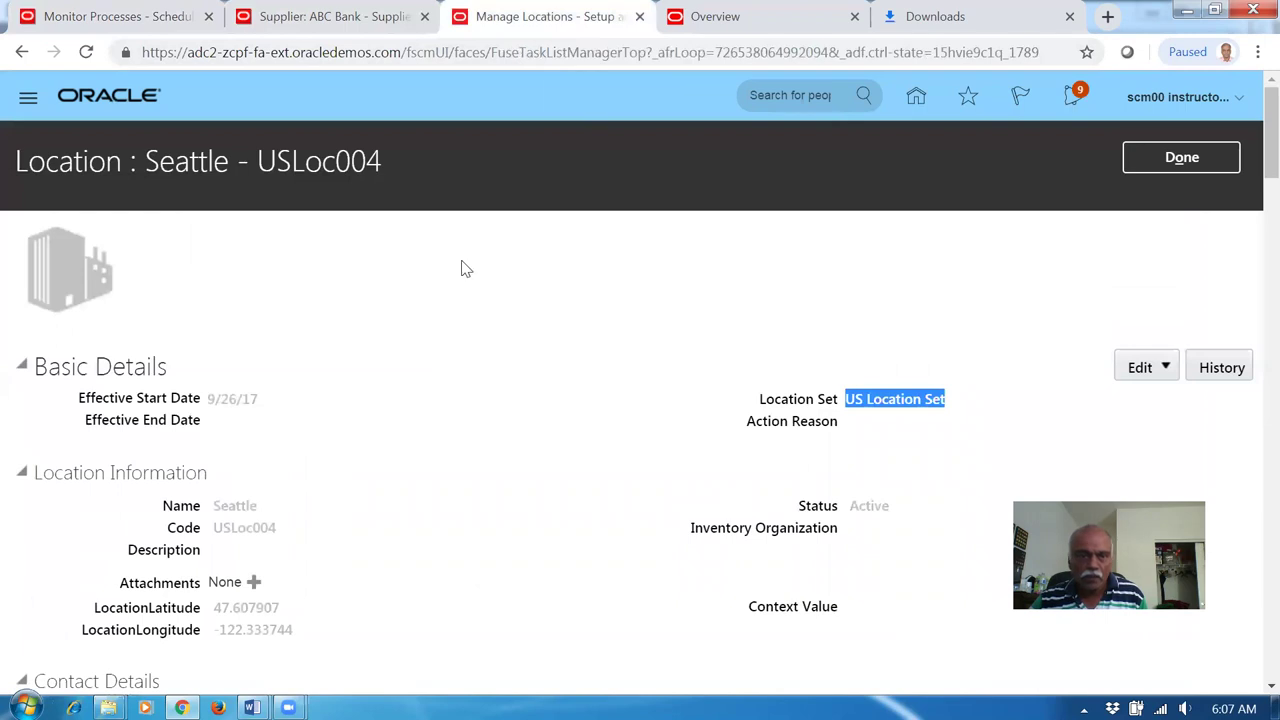
Abandon the contact and ABC Bank supplier edits without saving, and close the supplier search
click(345, 17)
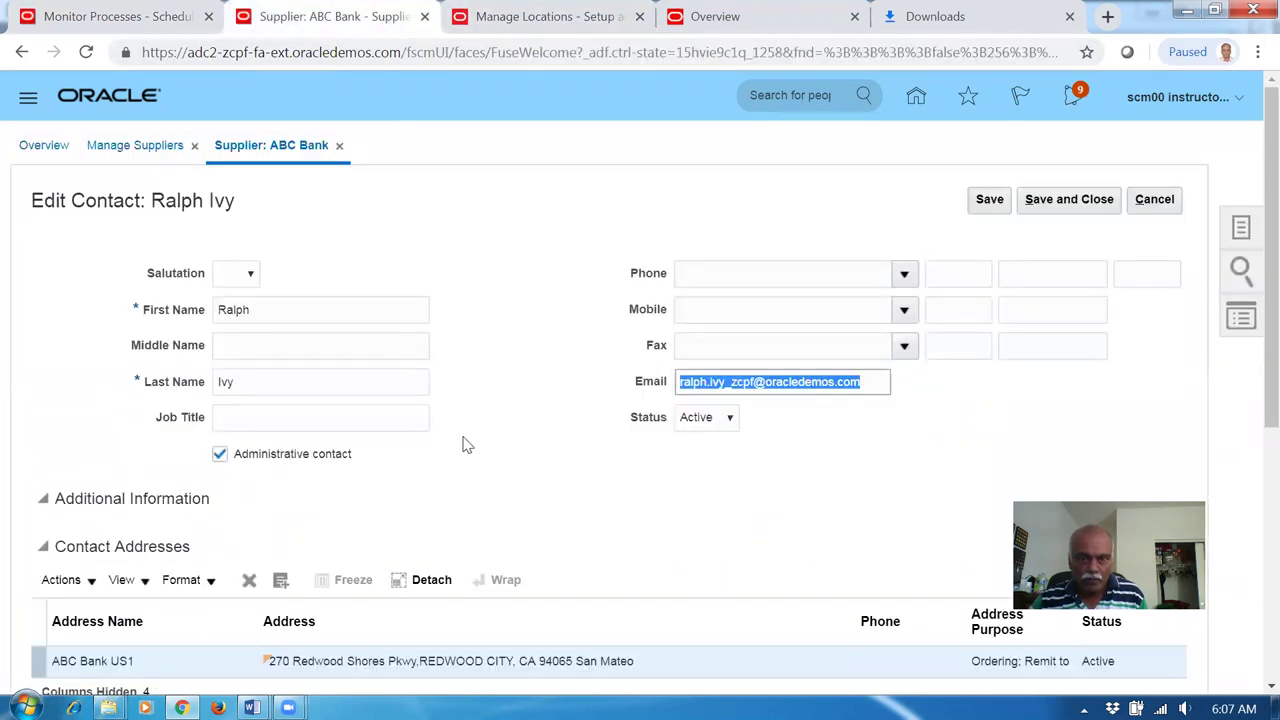
click(1168, 202)
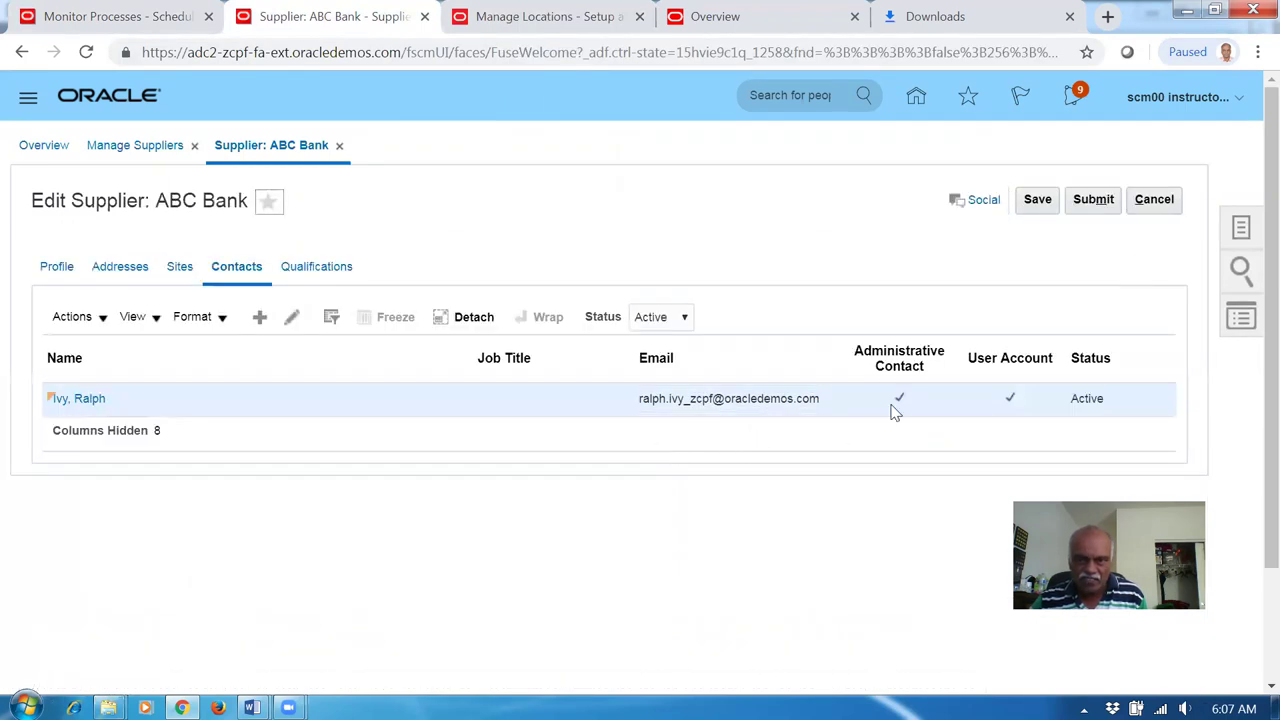
click(1154, 212)
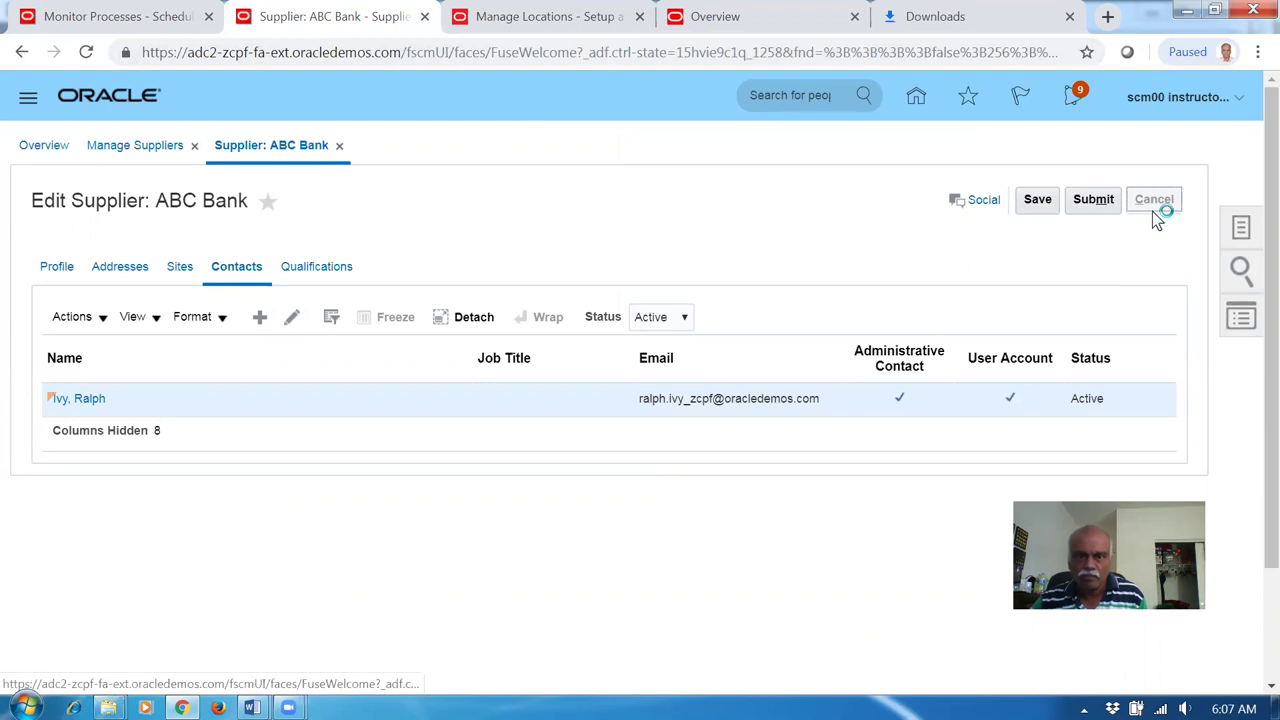
click(1160, 206)
click(1159, 200)
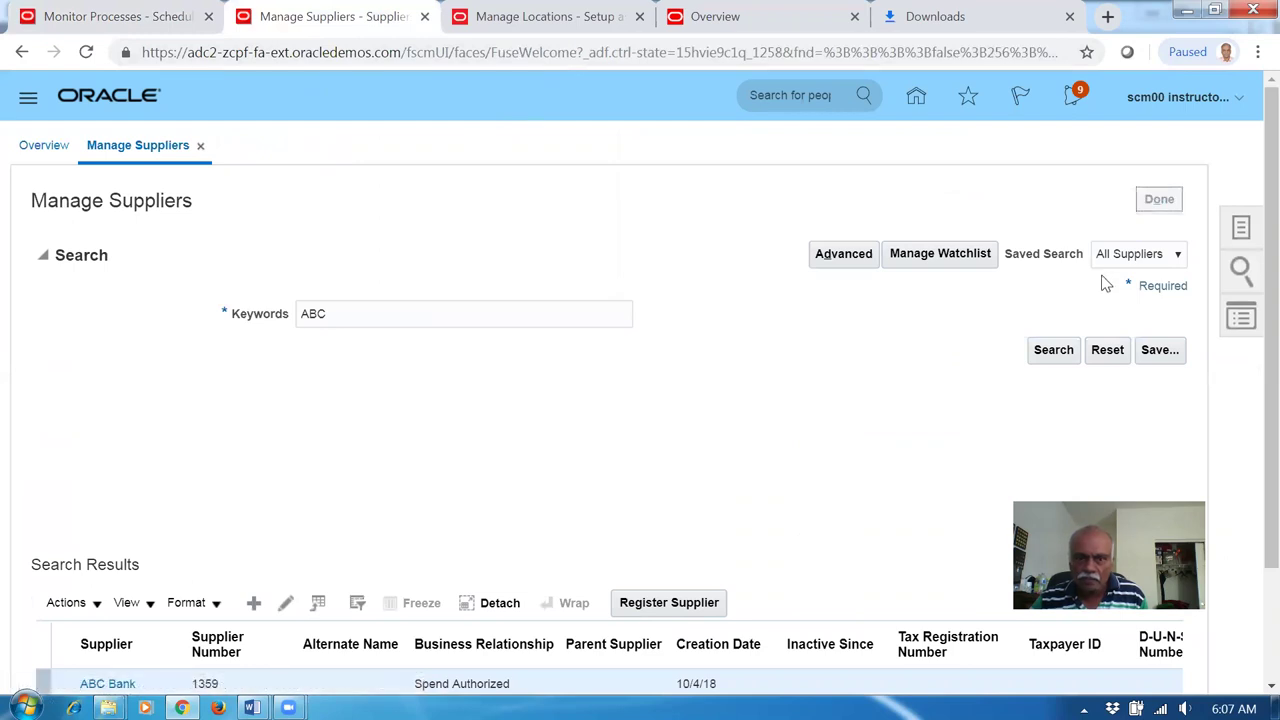
Go to the Import Suppliers page from the supplier Tasks panel
click(1239, 231)
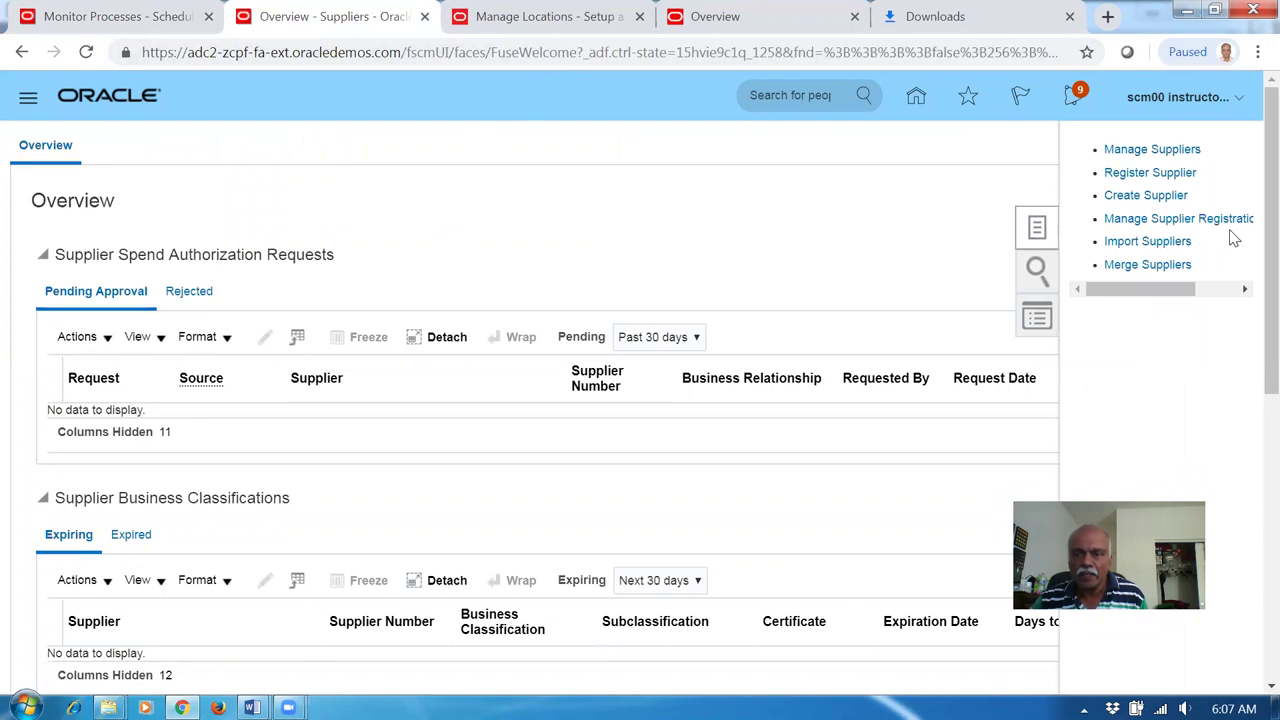
click(1146, 241)
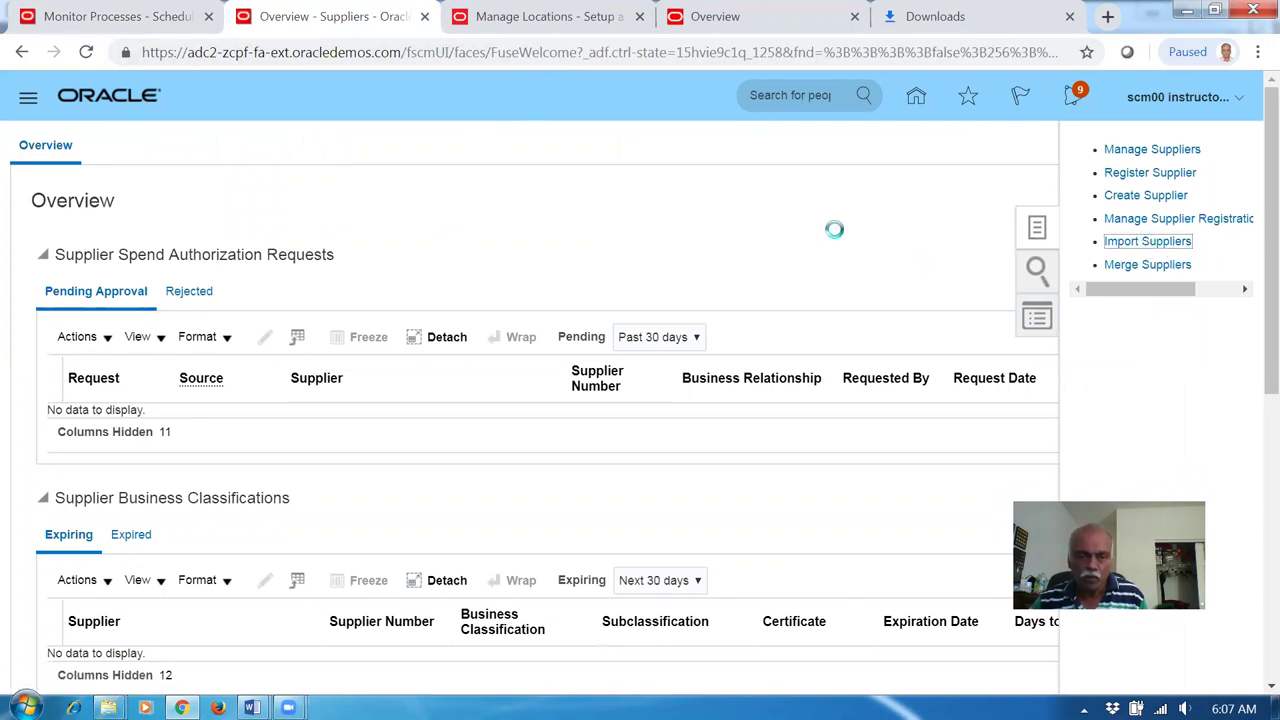
click(1056, 209)
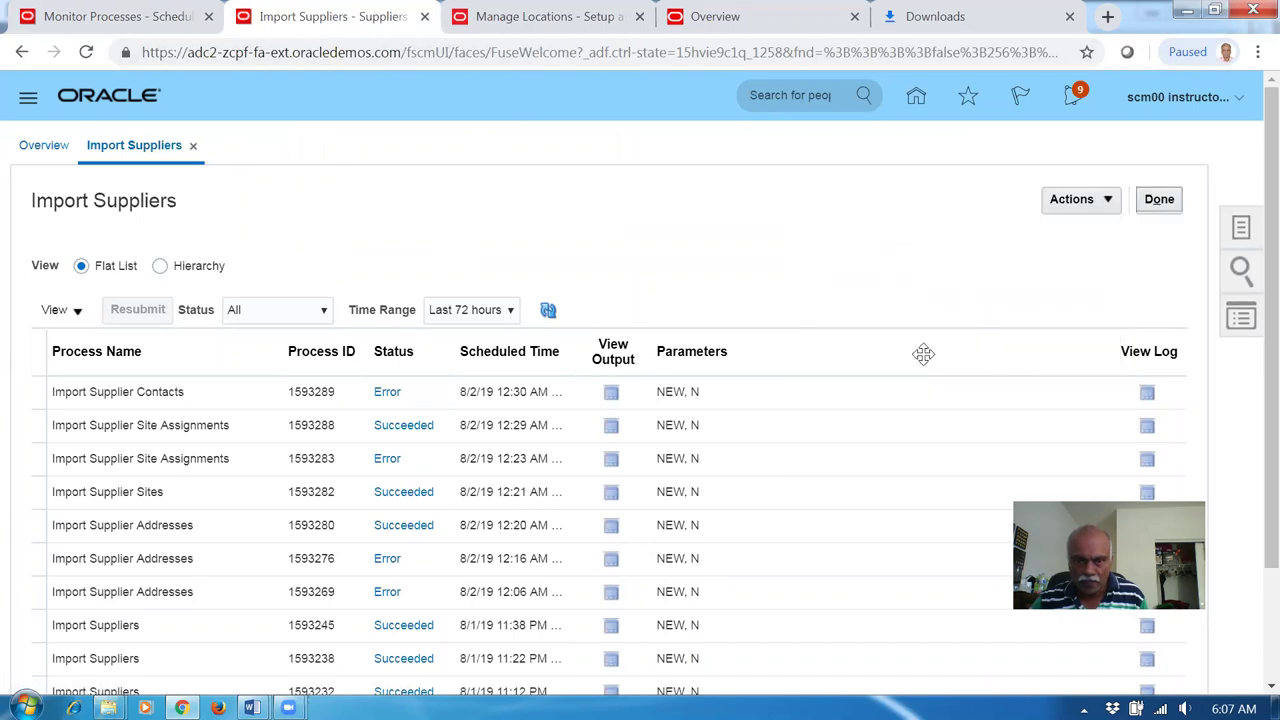
Submit the Import Supplier Contacts process and dismiss the confirmation
click(925, 358)
click(868, 148)
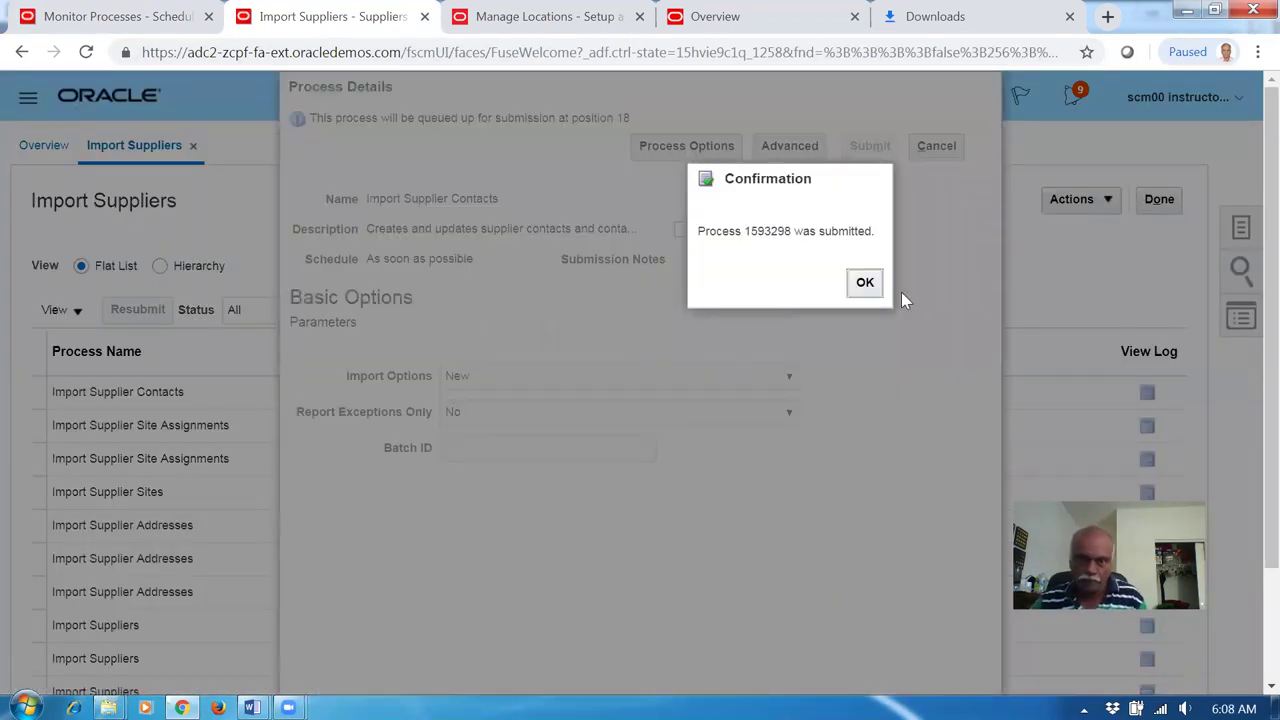
click(864, 282)
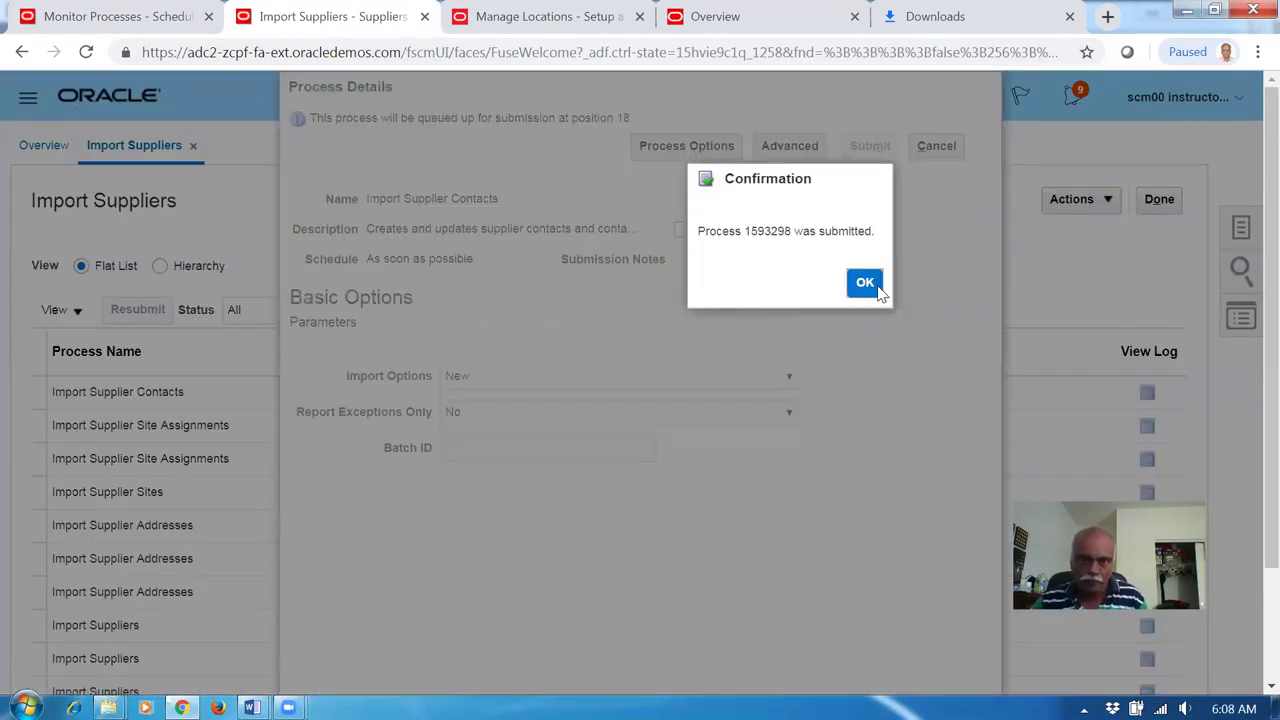
Refresh until process 1593298 shows Completed, then view its output
click(549, 310)
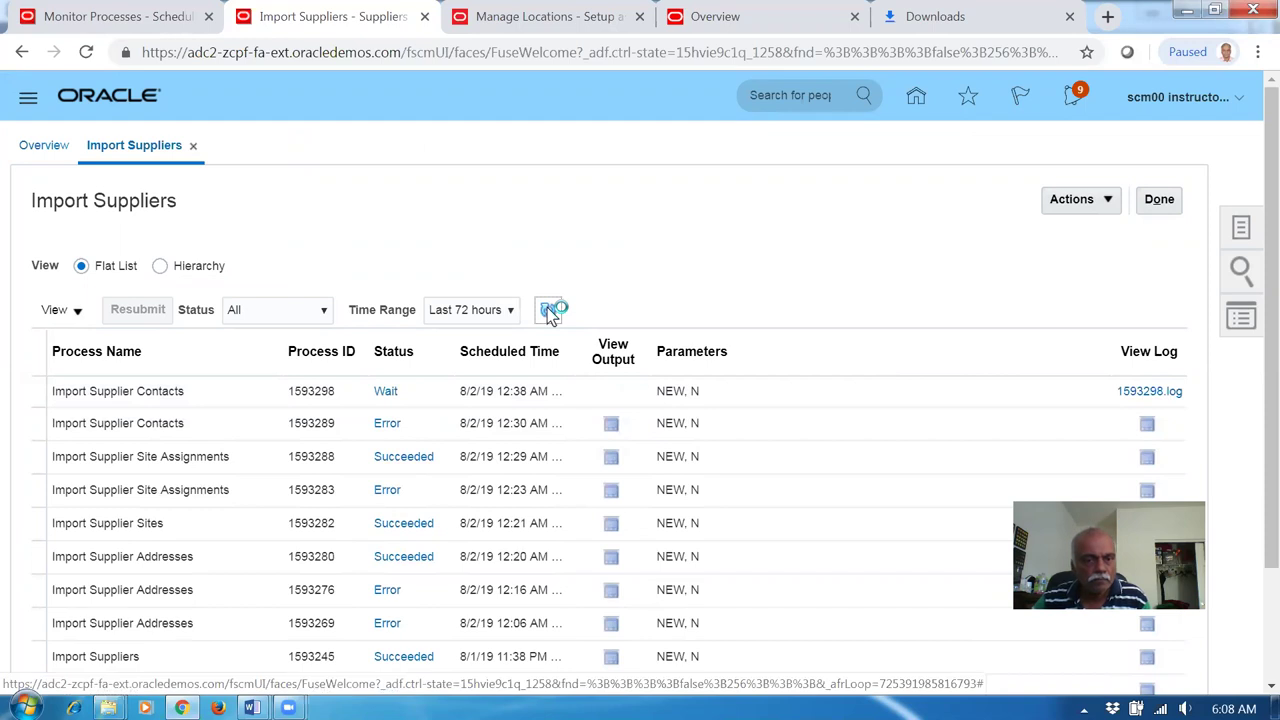
click(550, 310)
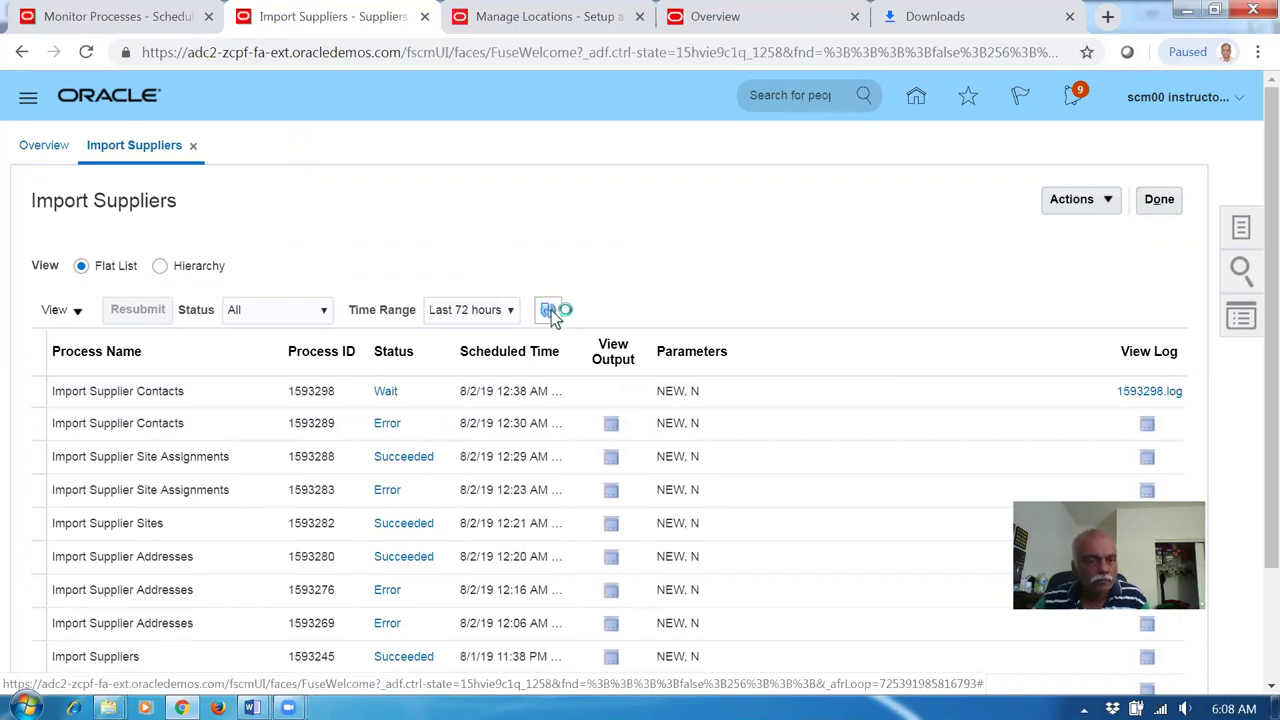
click(551, 310)
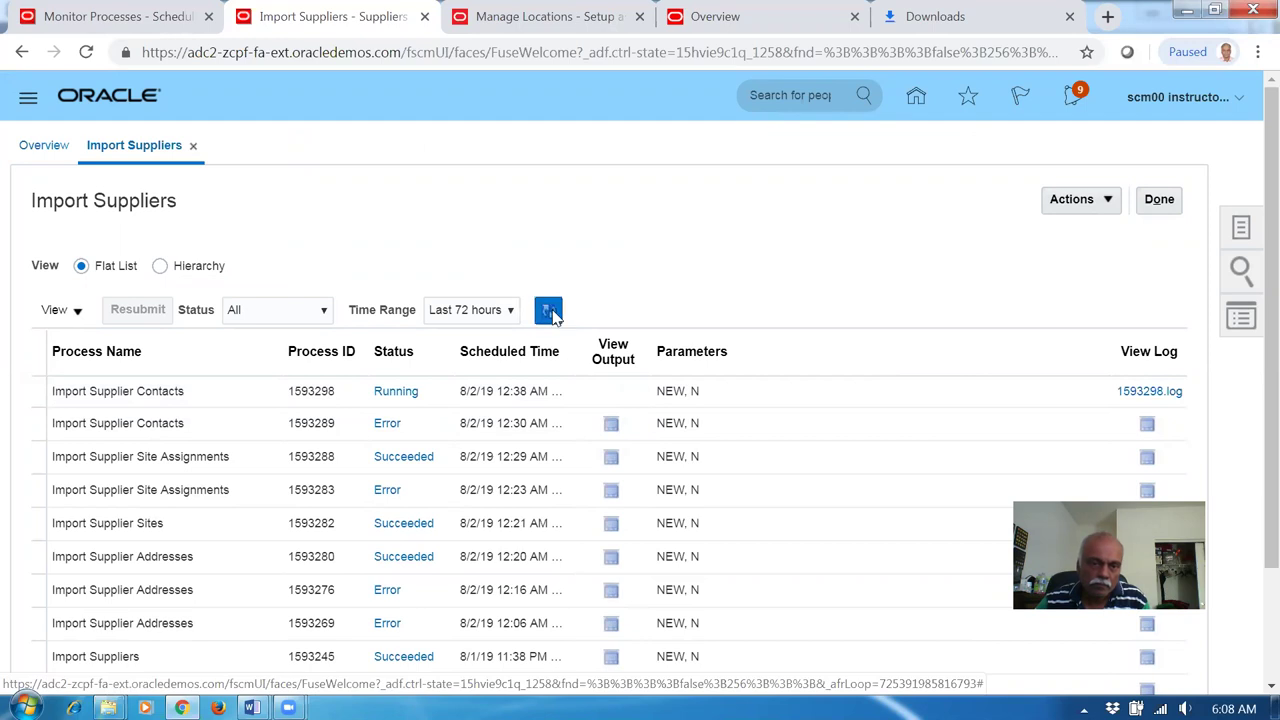
click(550, 311)
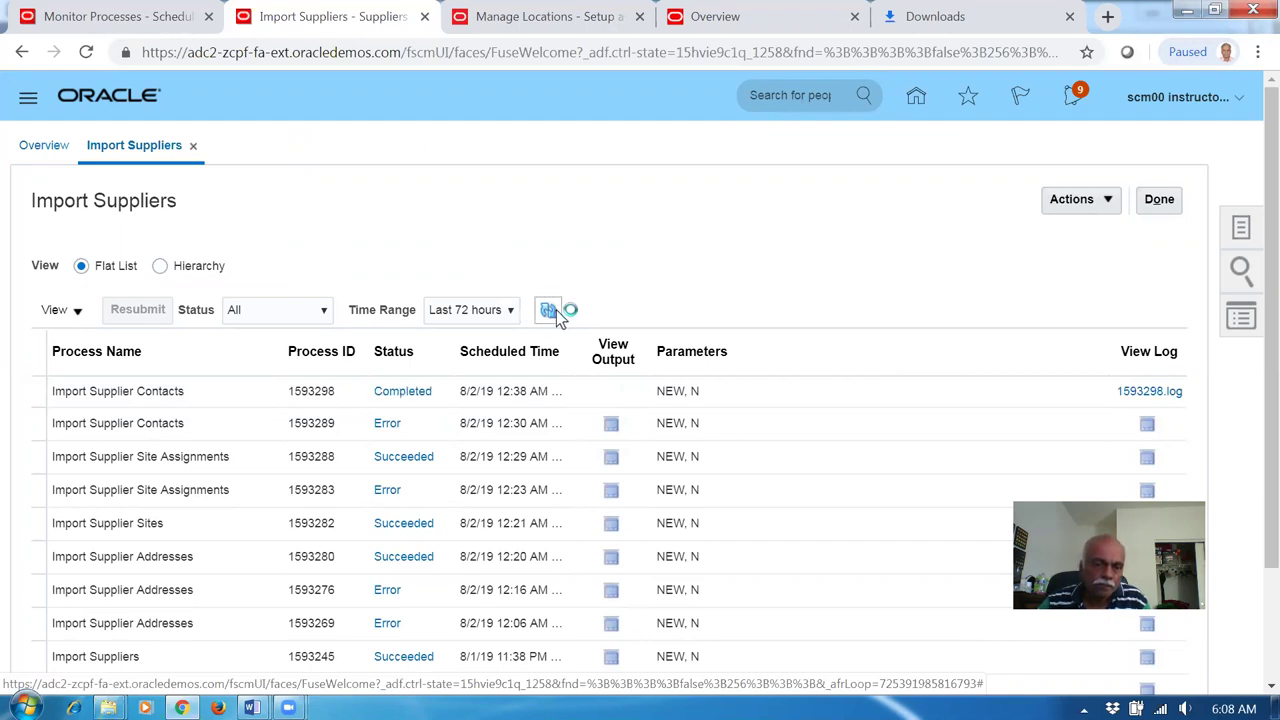
click(549, 310)
click(612, 395)
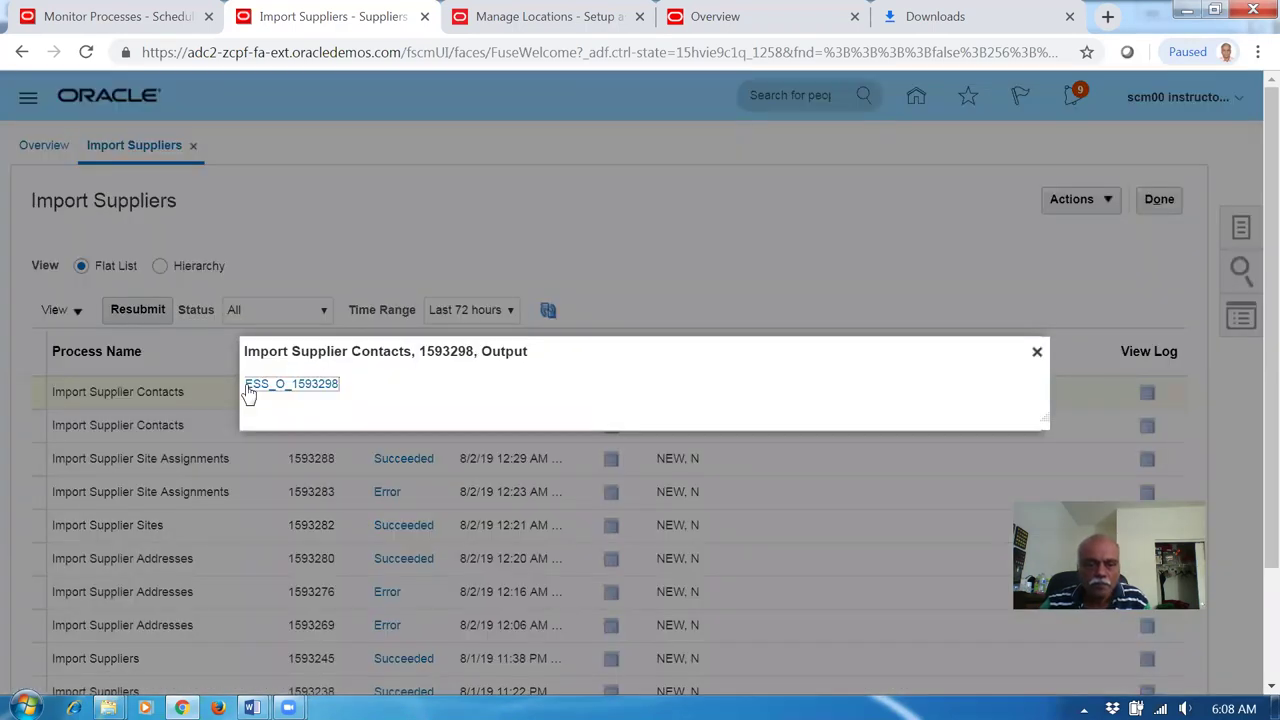
Save the ESS_O_1593298 output as Report_1593298.pdf and open it from Downloads
click(252, 388)
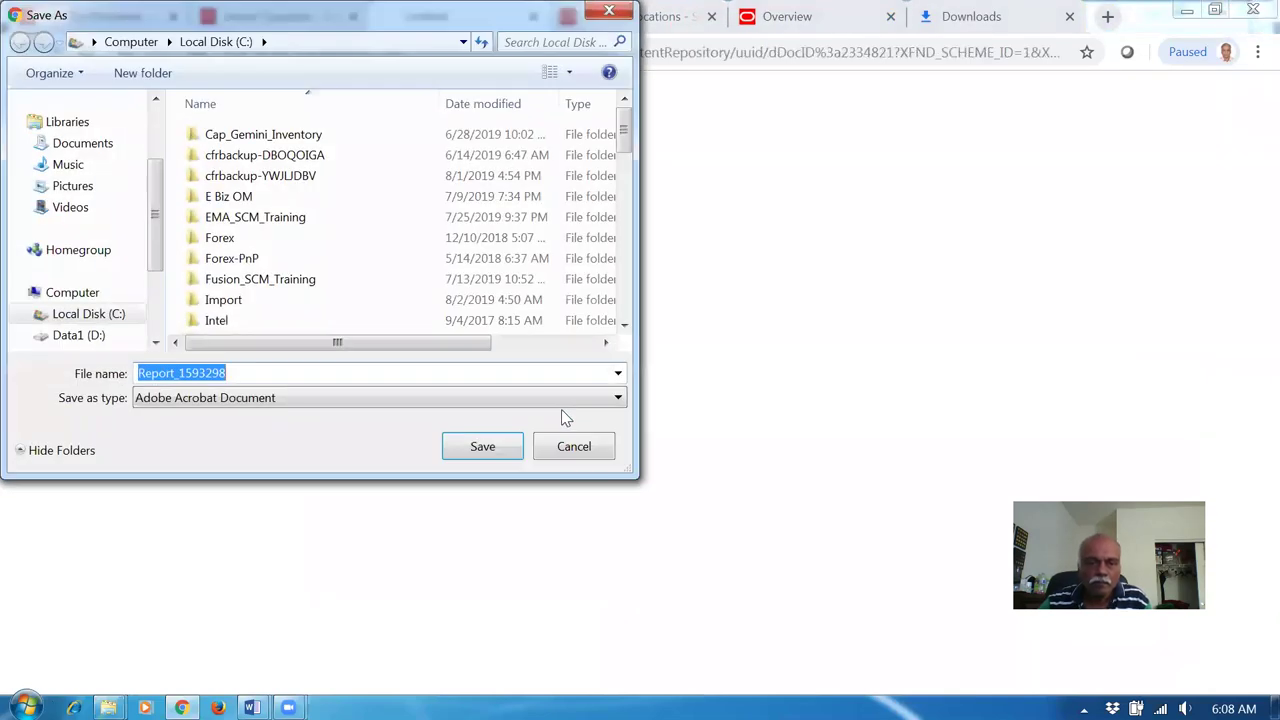
click(483, 447)
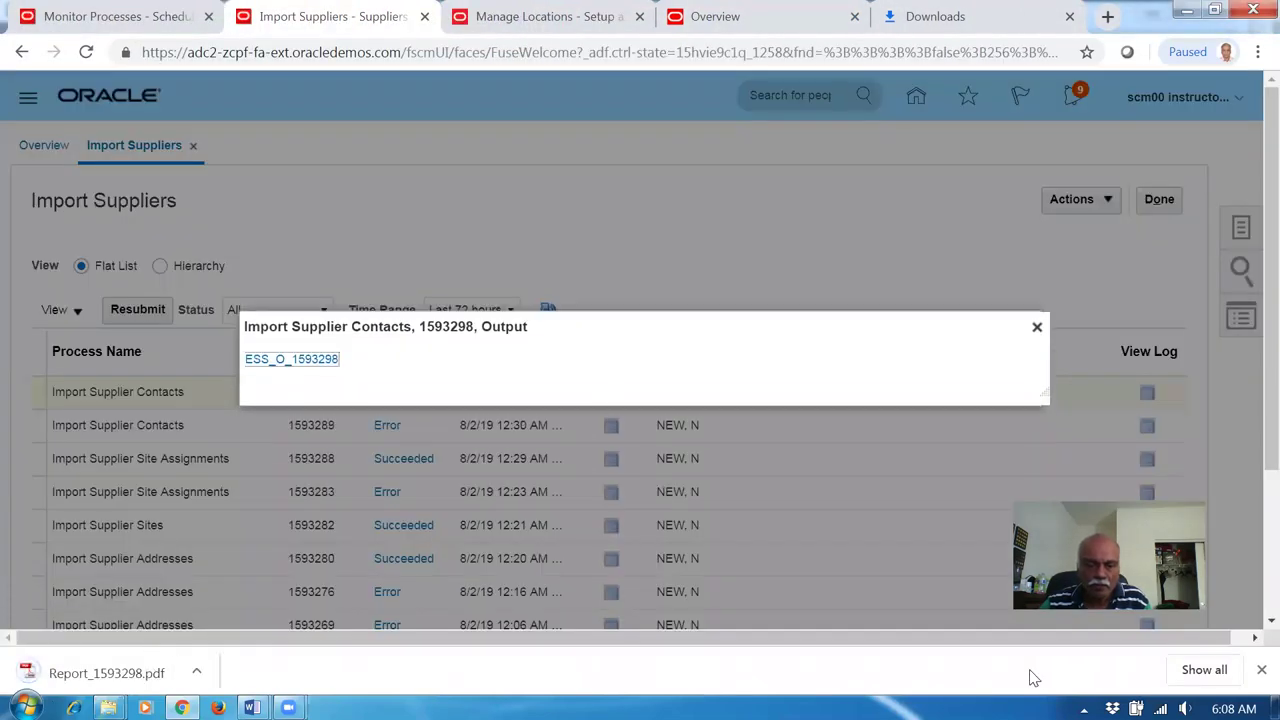
click(1205, 670)
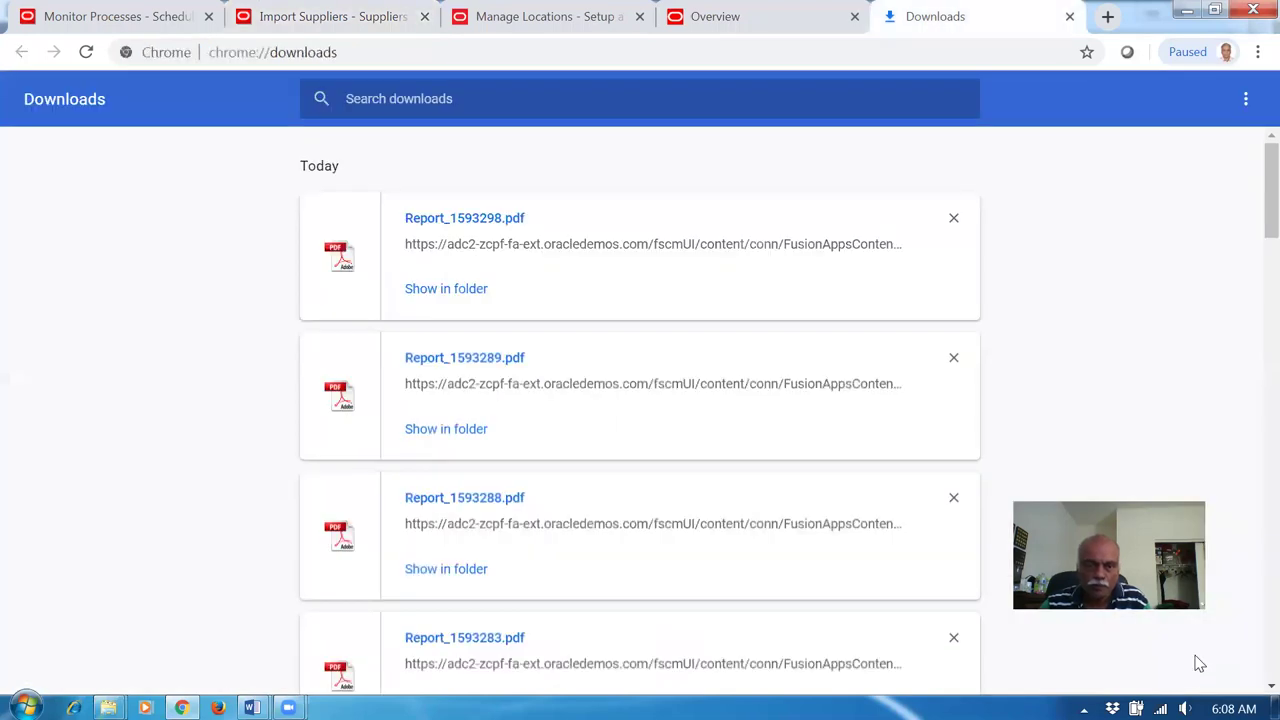
click(470, 219)
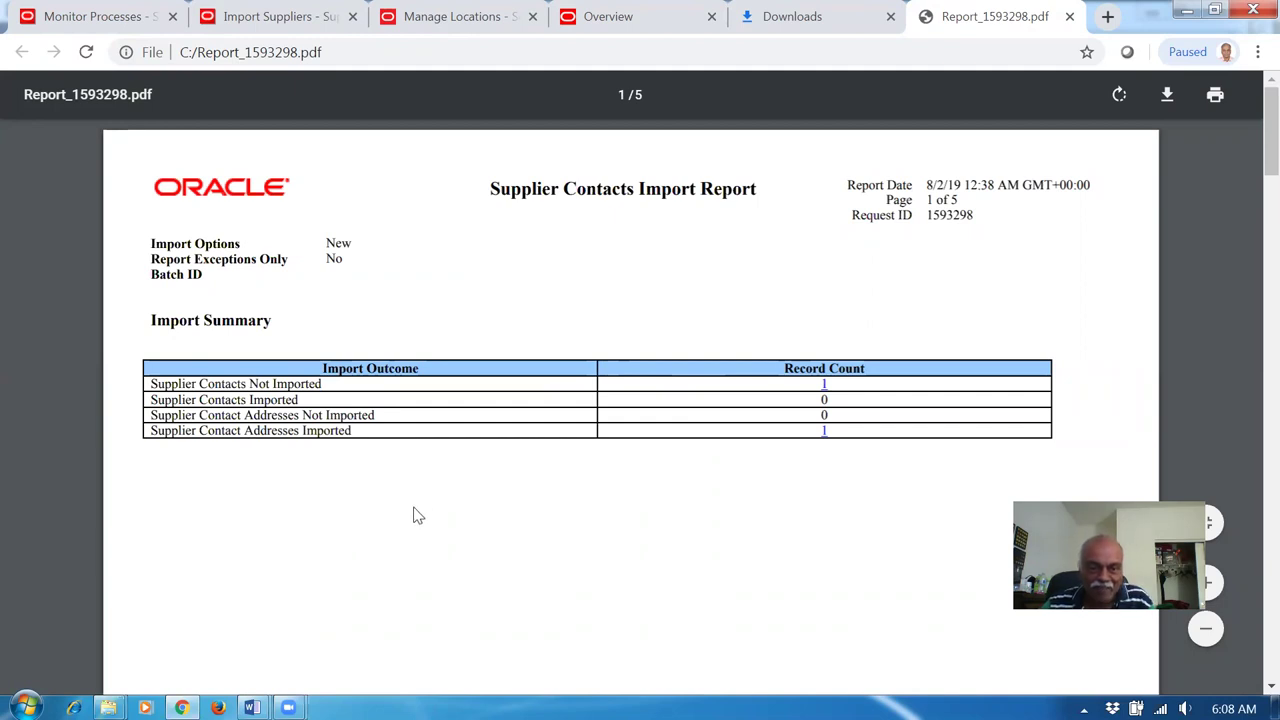
Review the pages of the Report_1593298.pdf contacts import report, then close its tab
scroll(418, 516, down, 10)
scroll(418, 520, down, 4)
scroll(414, 523, up, 2)
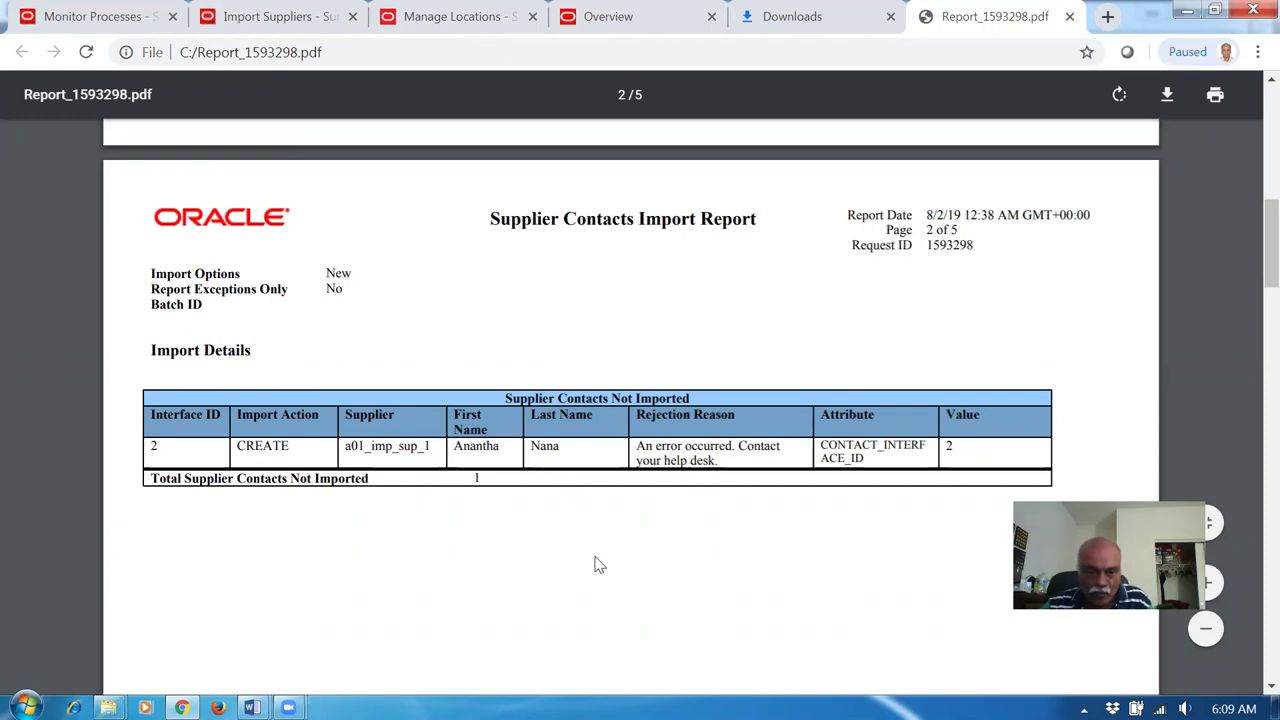
scroll(594, 566, down, 2)
scroll(594, 566, down, 10)
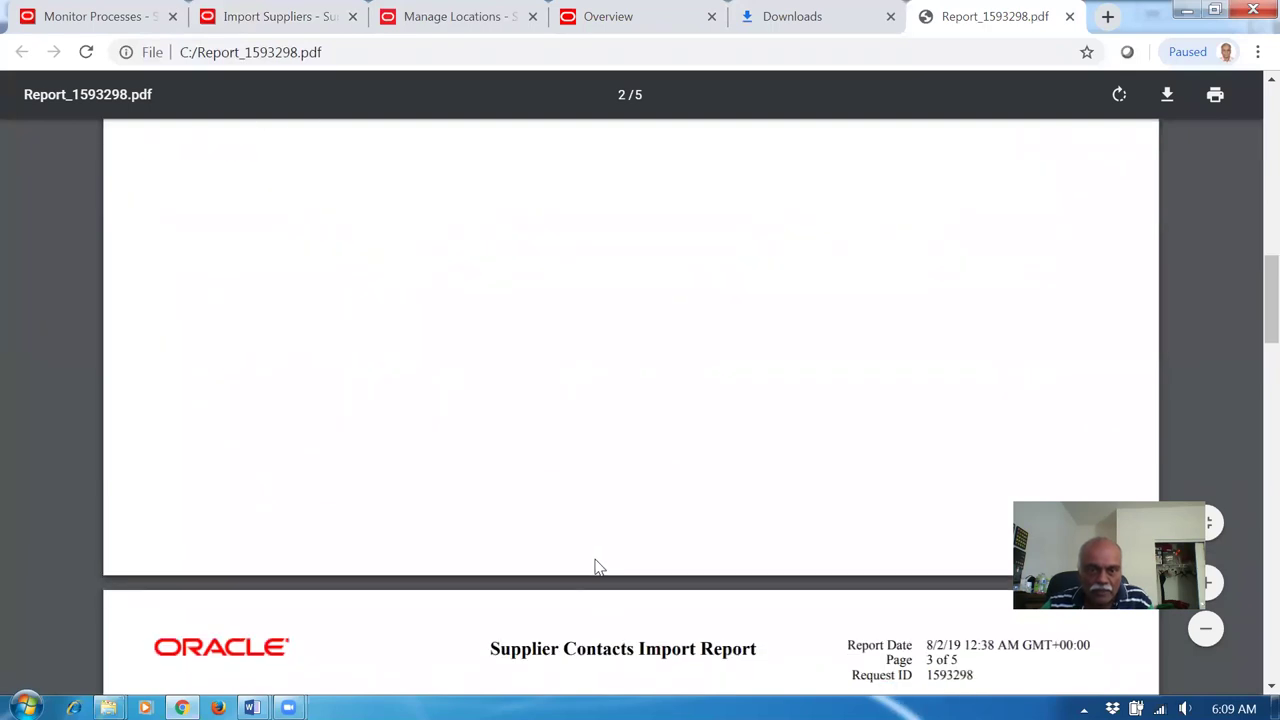
scroll(594, 560, down, 1)
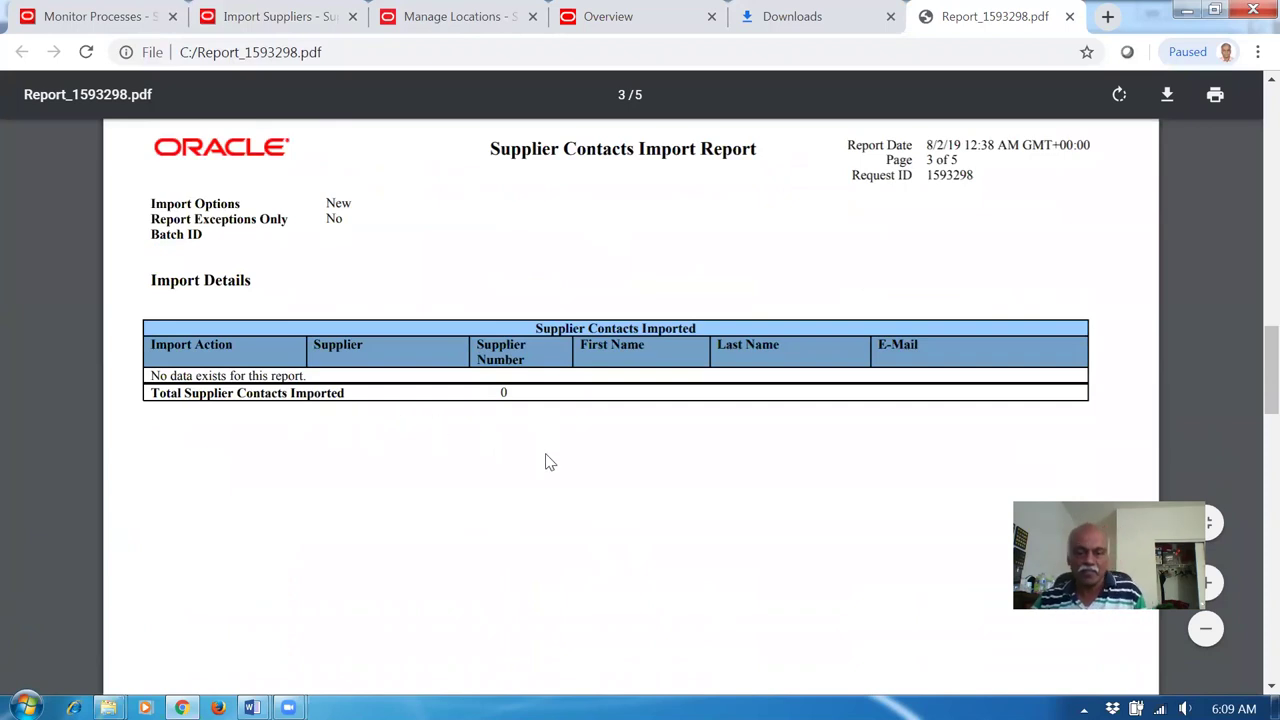
scroll(550, 458, down, 2)
scroll(554, 456, down, 3)
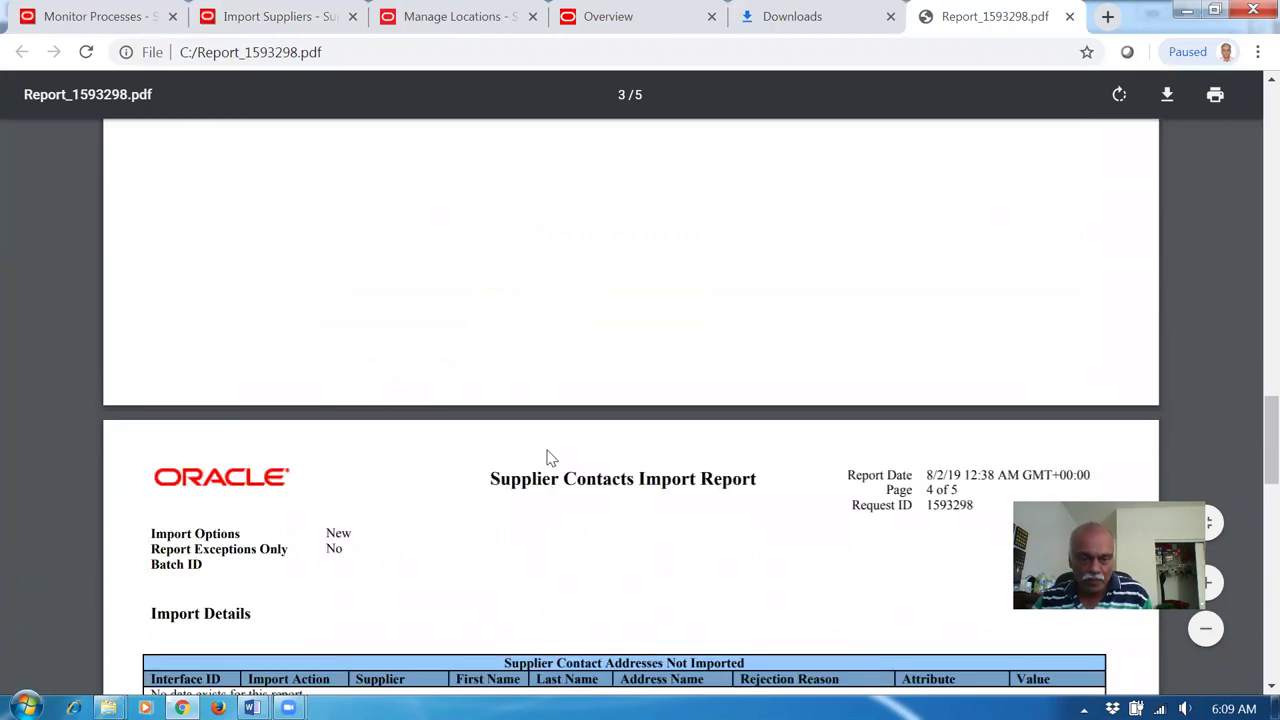
scroll(548, 450, down, 2)
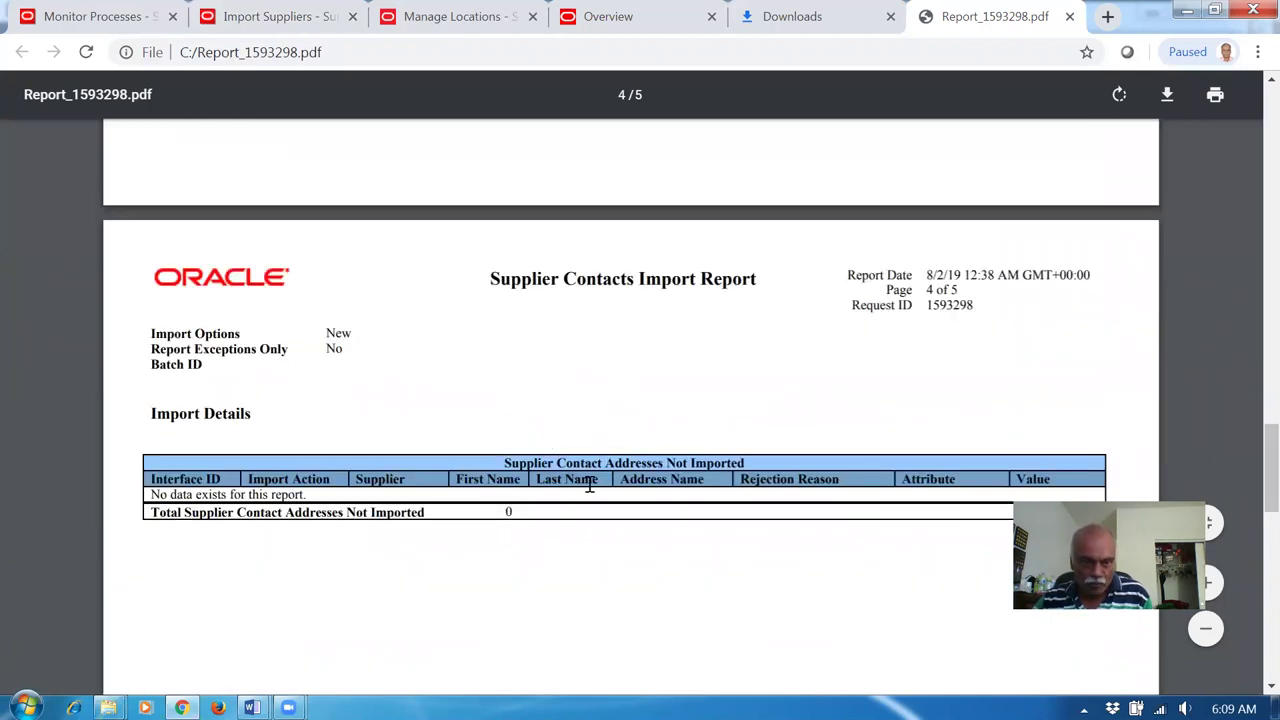
scroll(575, 547, down, 4)
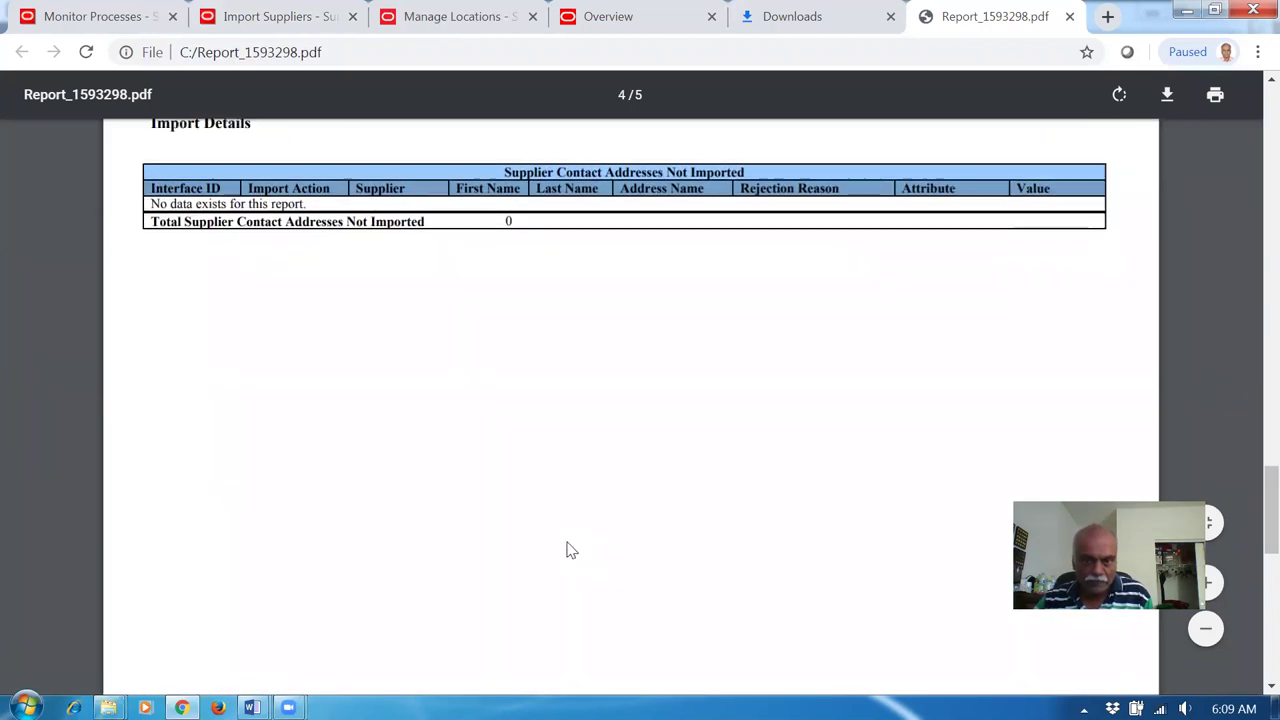
scroll(570, 553, up, 1)
scroll(570, 553, down, 6)
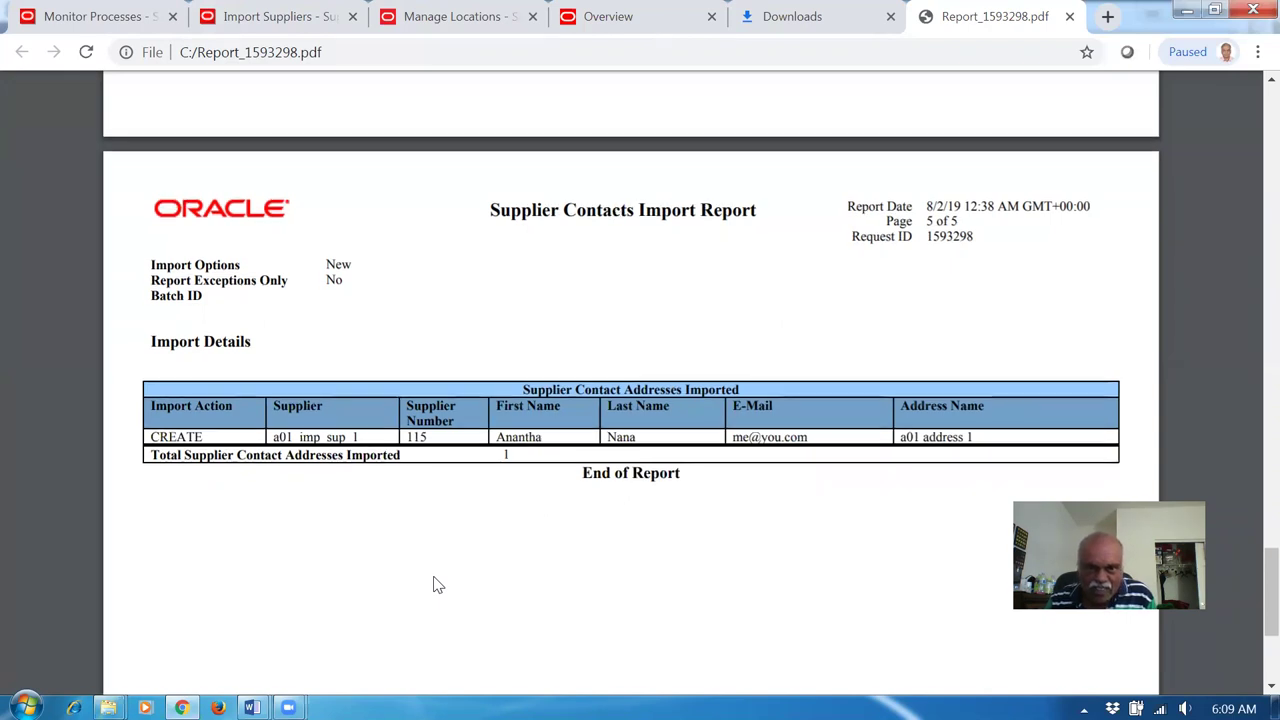
scroll(437, 585, up, 5)
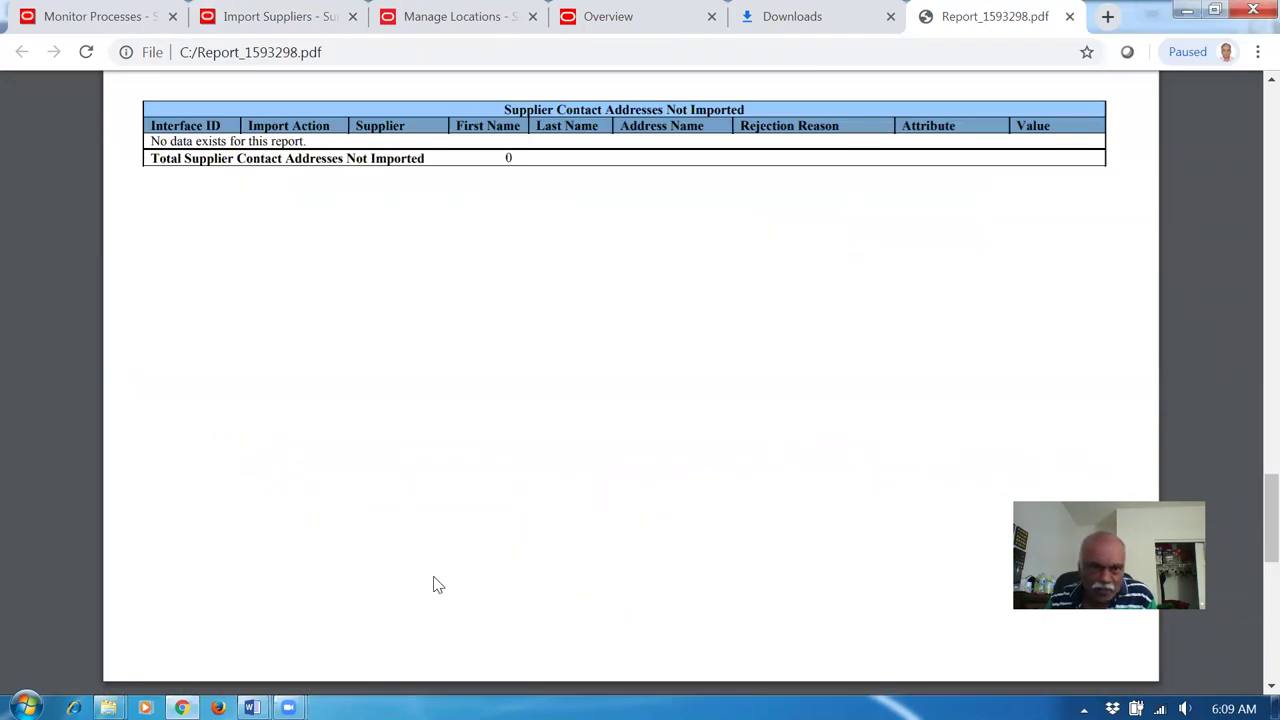
scroll(437, 585, up, 5)
scroll(437, 585, up, 5)
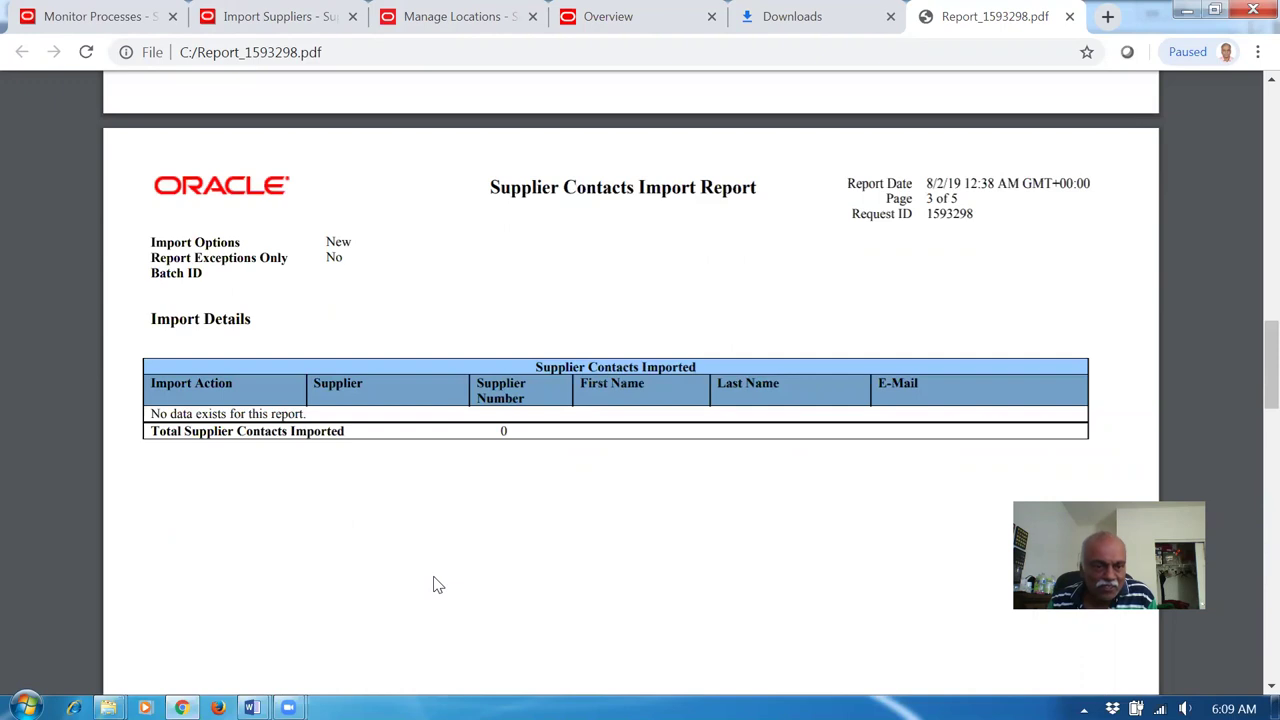
scroll(437, 585, up, 5)
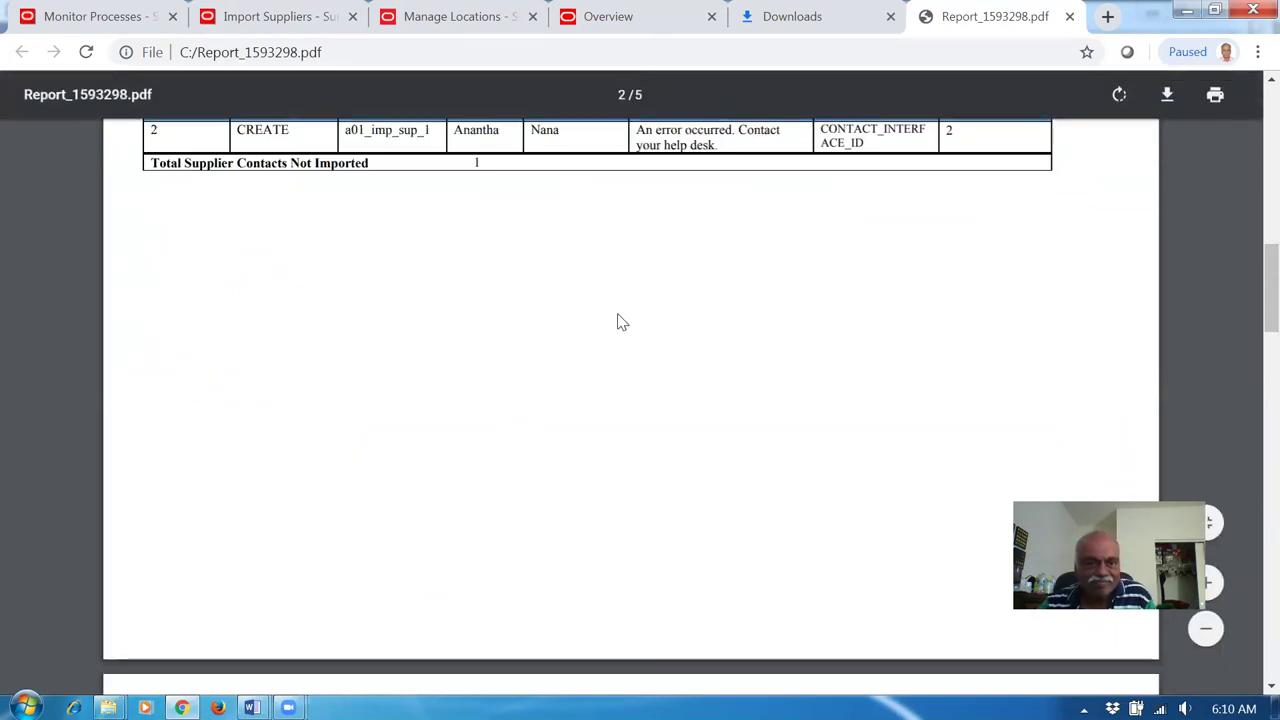
scroll(617, 321, up, 2)
scroll(591, 401, up, 1)
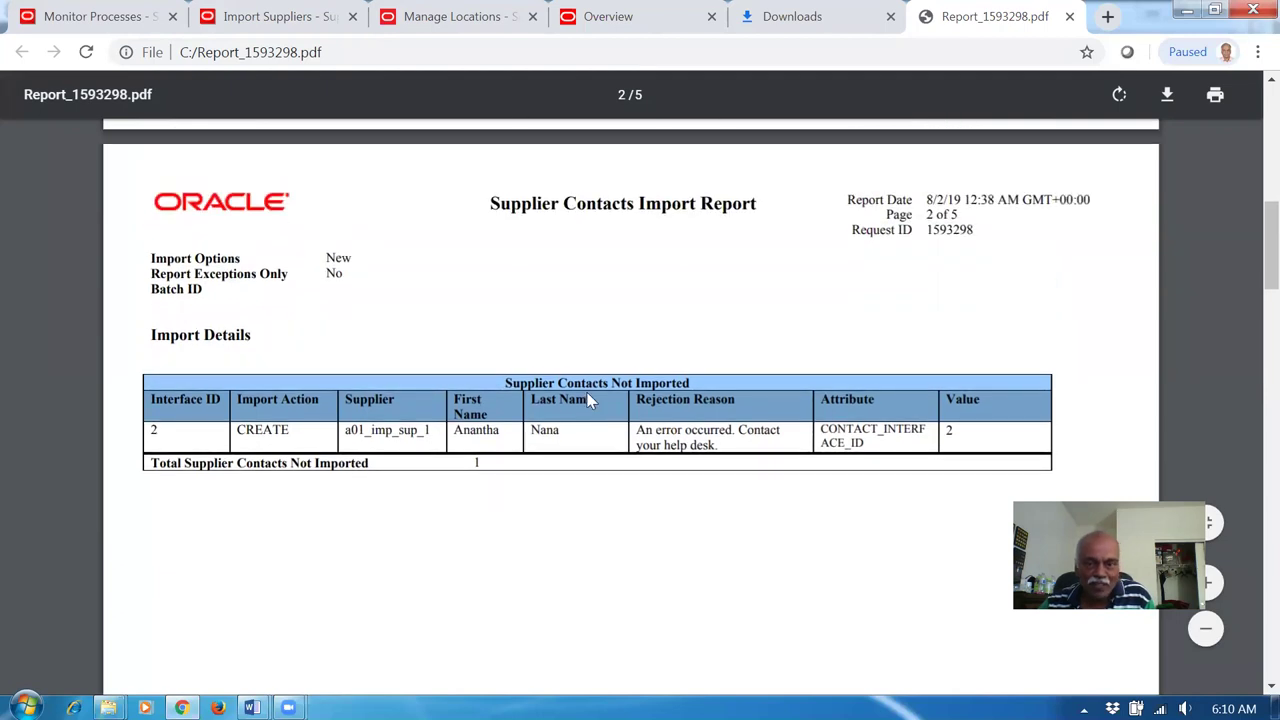
scroll(600, 318, up, 3)
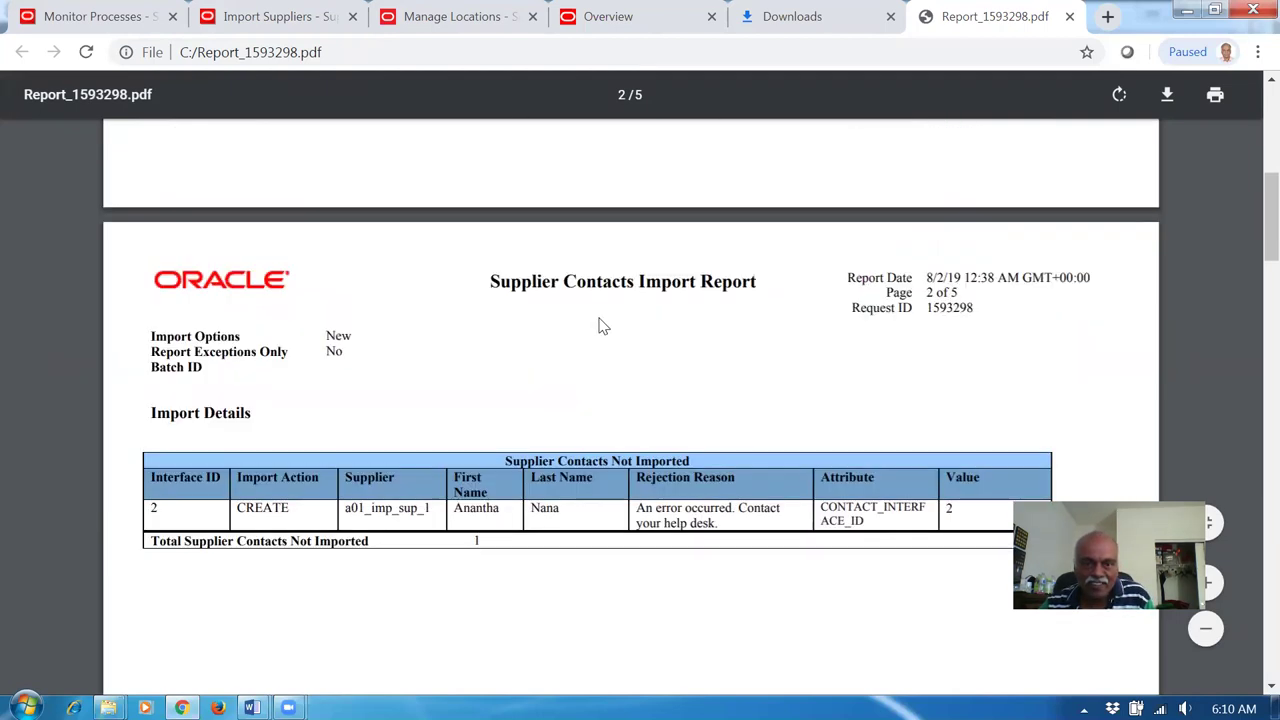
scroll(604, 325, up, 10)
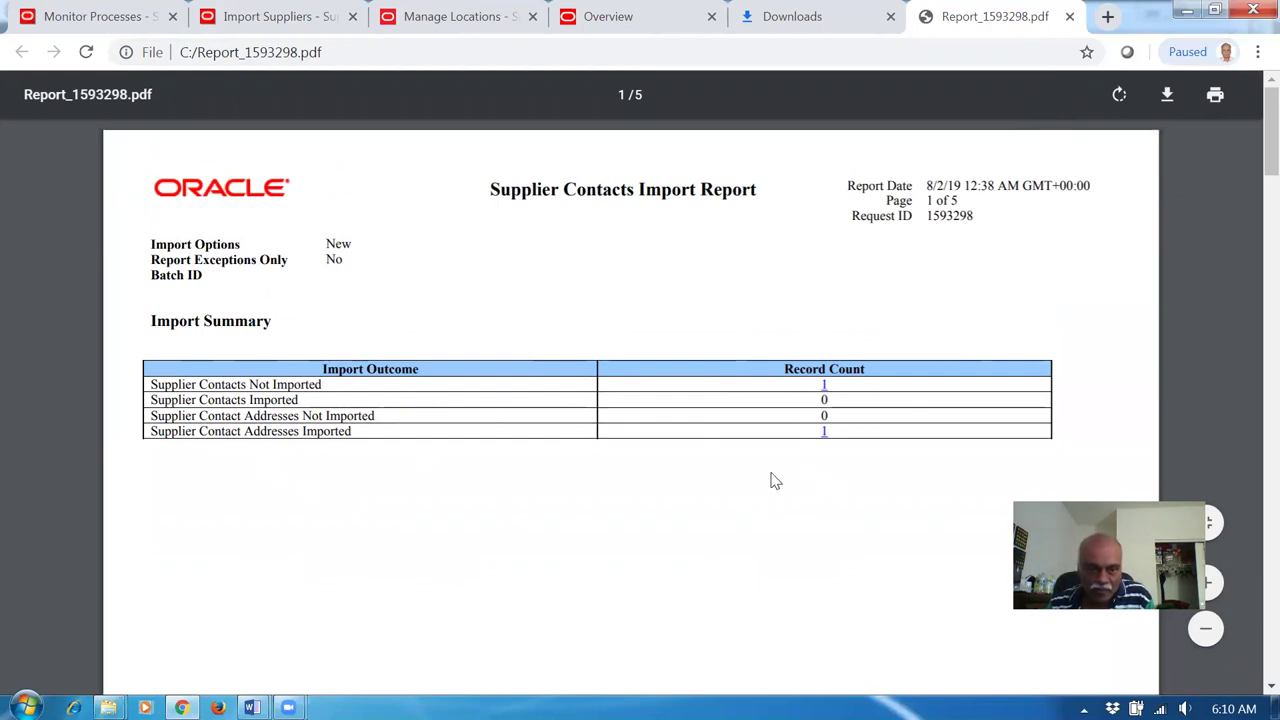
scroll(772, 478, down, 5)
scroll(881, 516, down, 2)
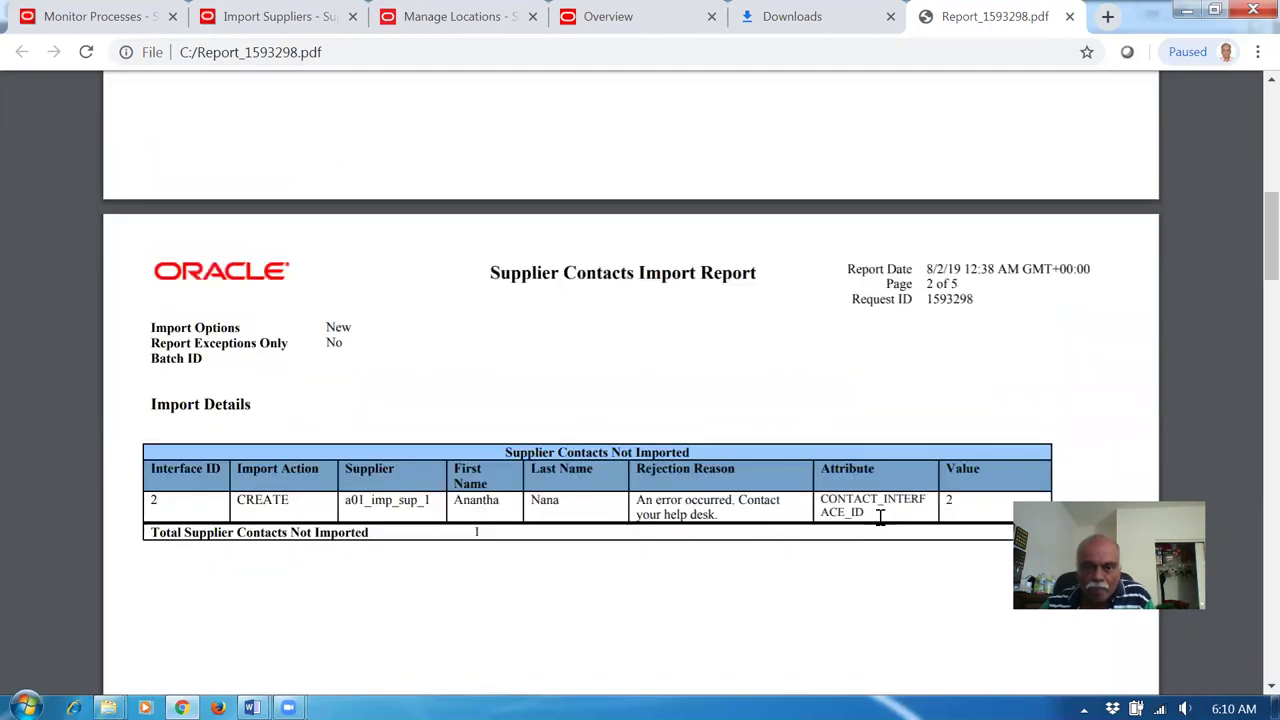
scroll(880, 514, down, 2)
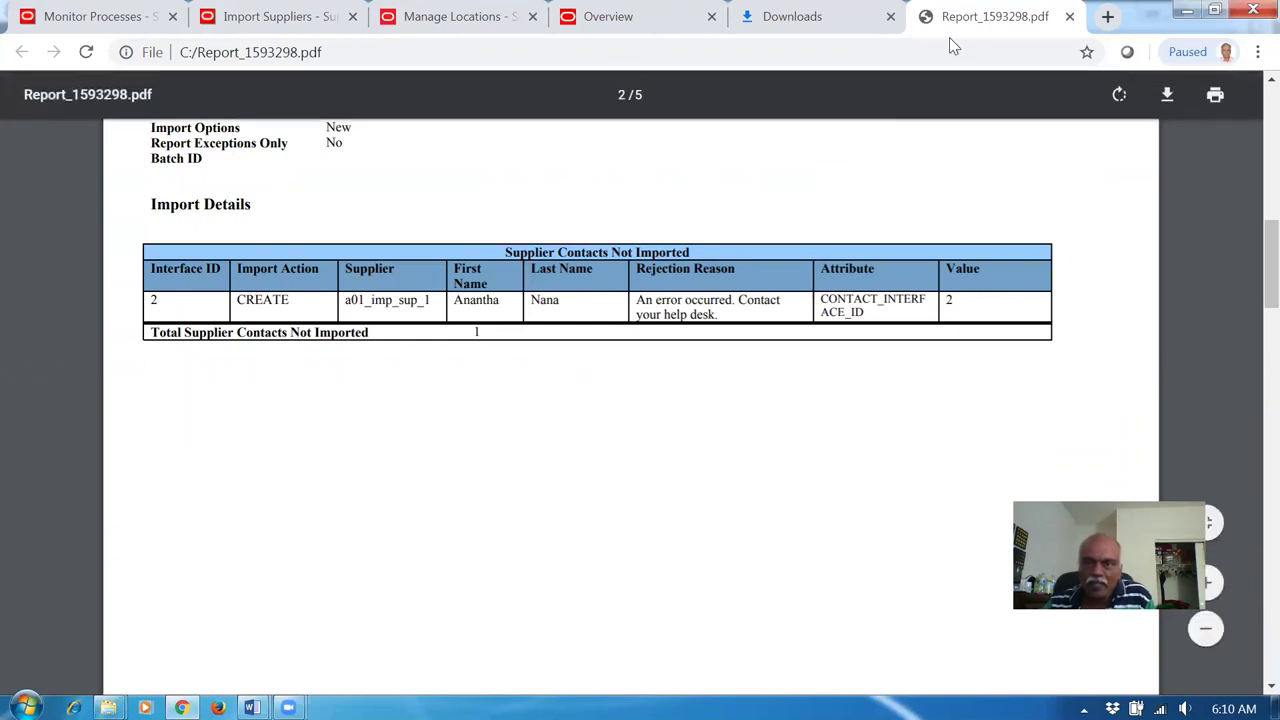
click(1069, 16)
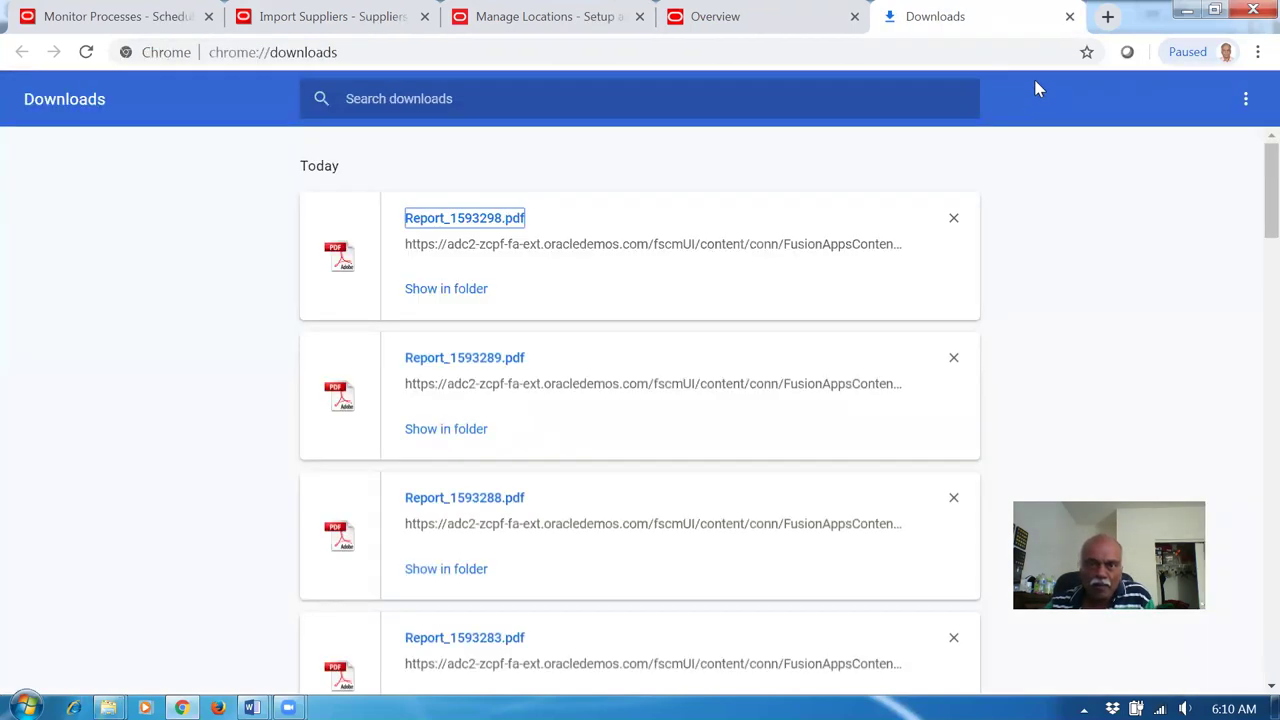
Close the Downloads tab and return to the Import Suppliers list, dismissing the Output window
click(1069, 16)
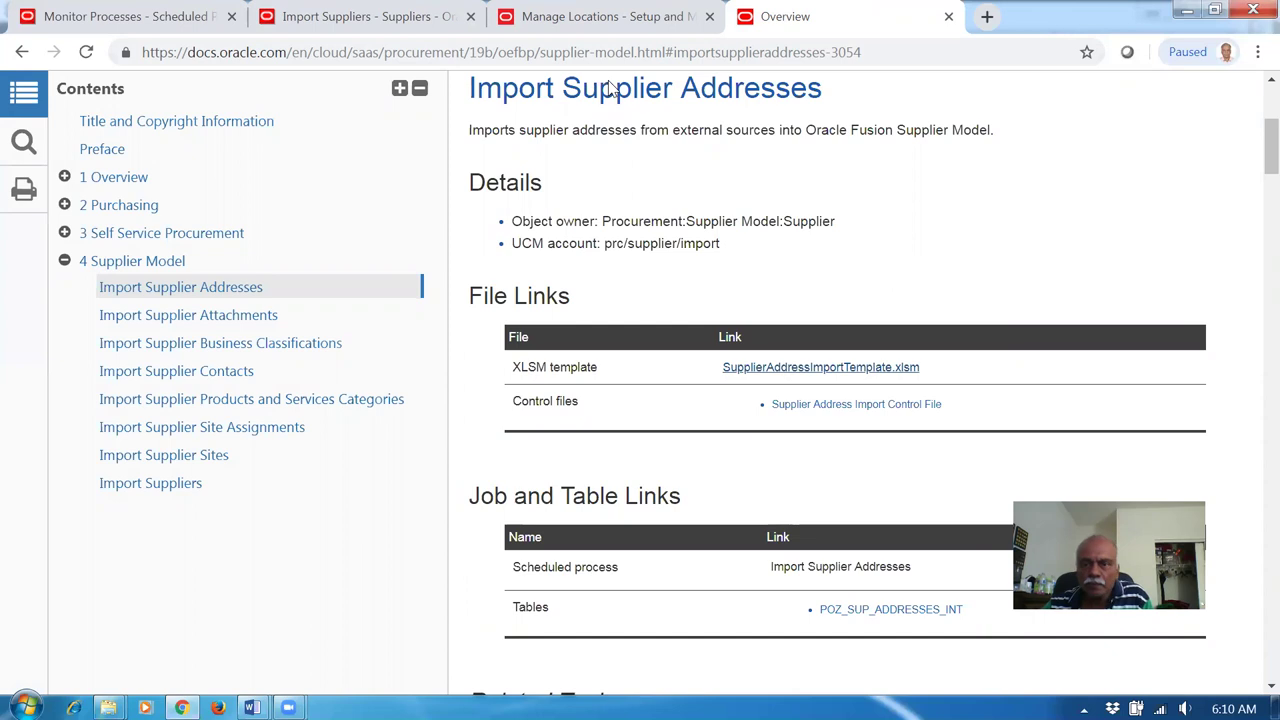
key(ctrl+2)
click(1037, 352)
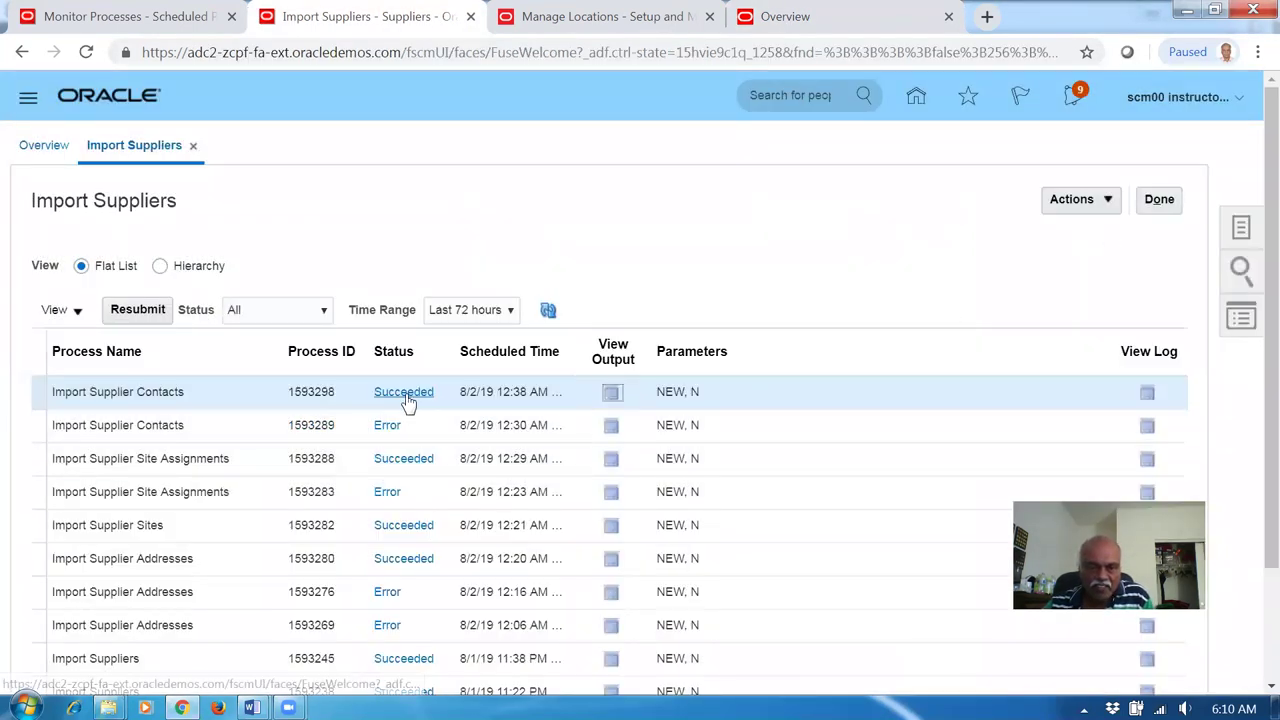
Finish with Import Suppliers and go to Manage Suppliers via the Tasks panel
click(1155, 204)
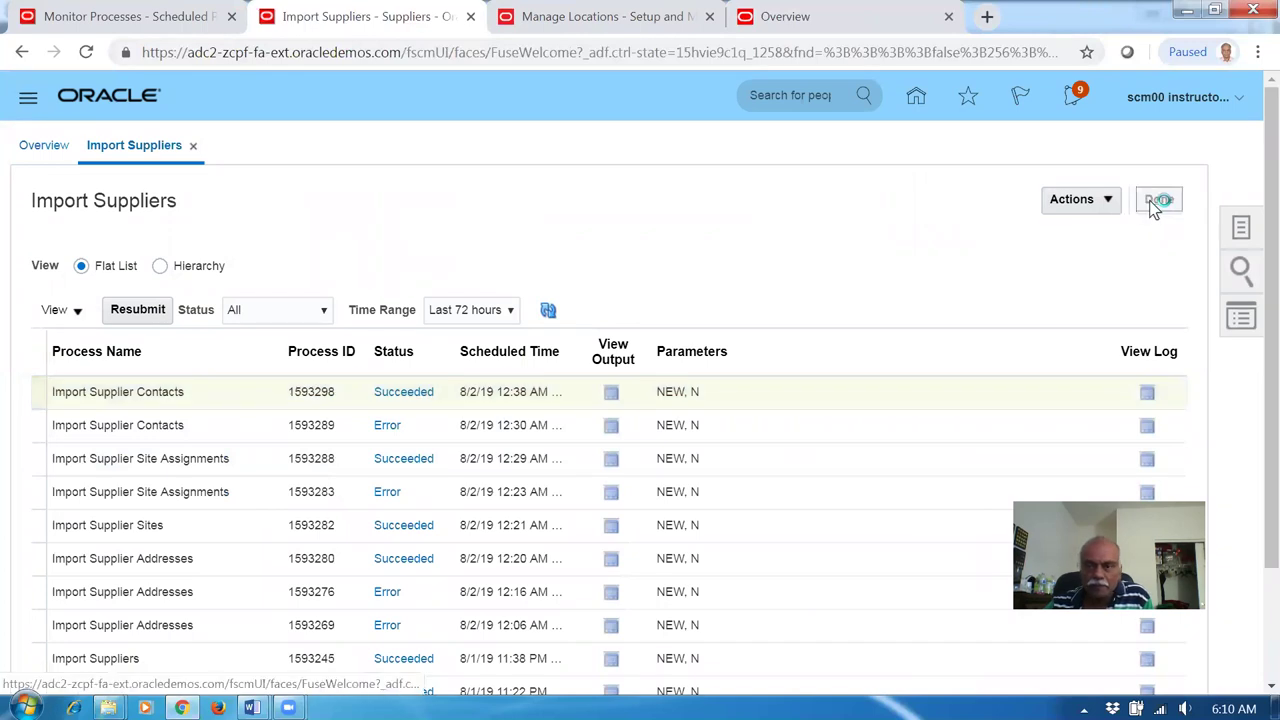
click(1241, 228)
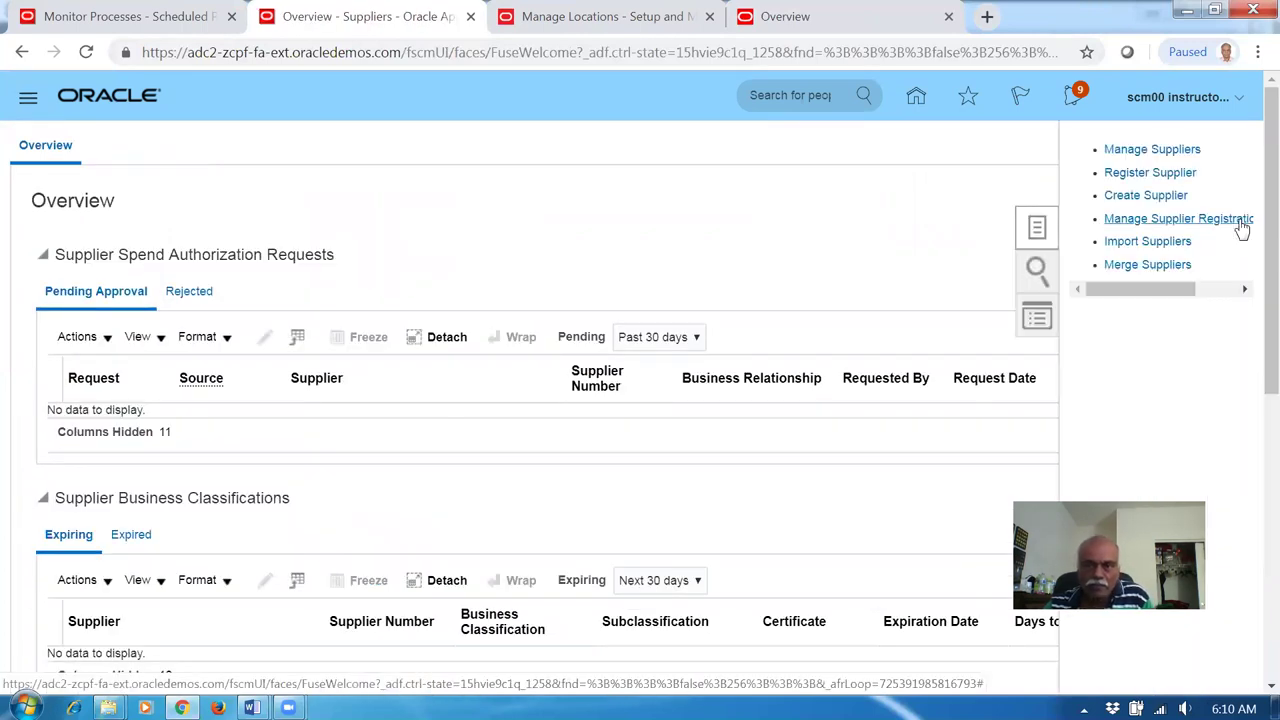
click(1133, 150)
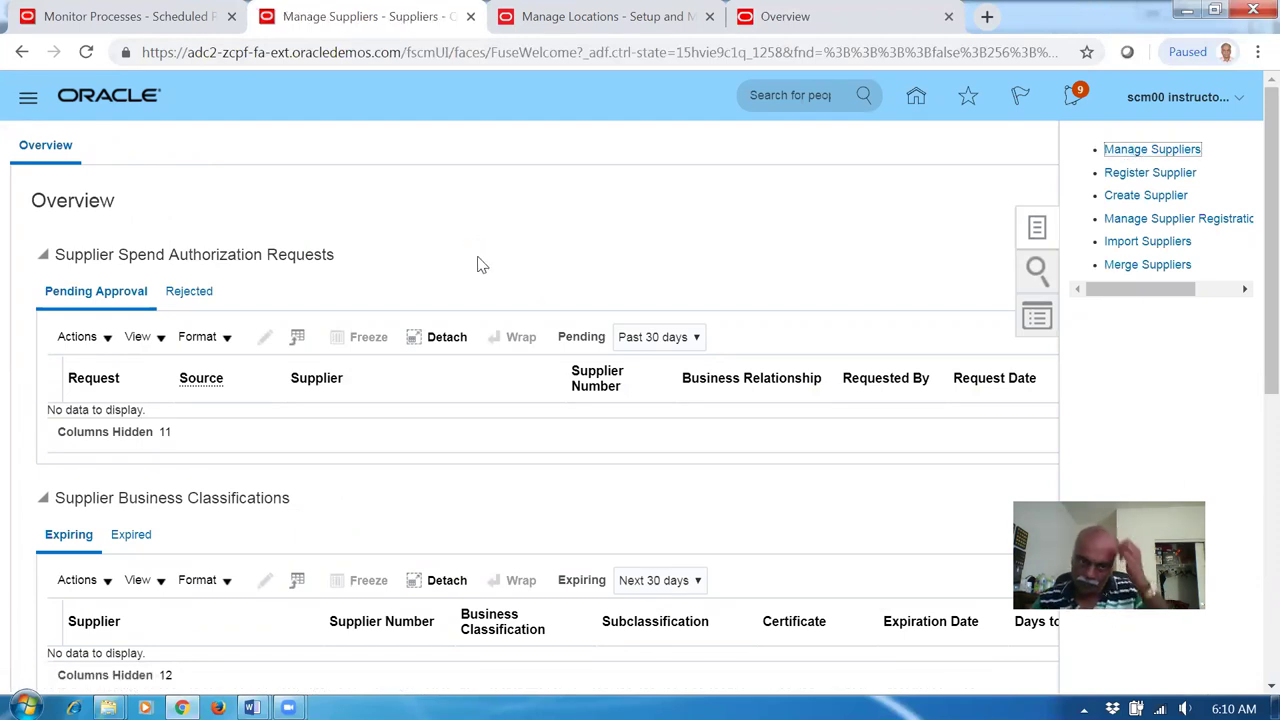
Search suppliers for keyword a01 and edit supplier a01_imp_sup_1 (number 115)
click(381, 313)
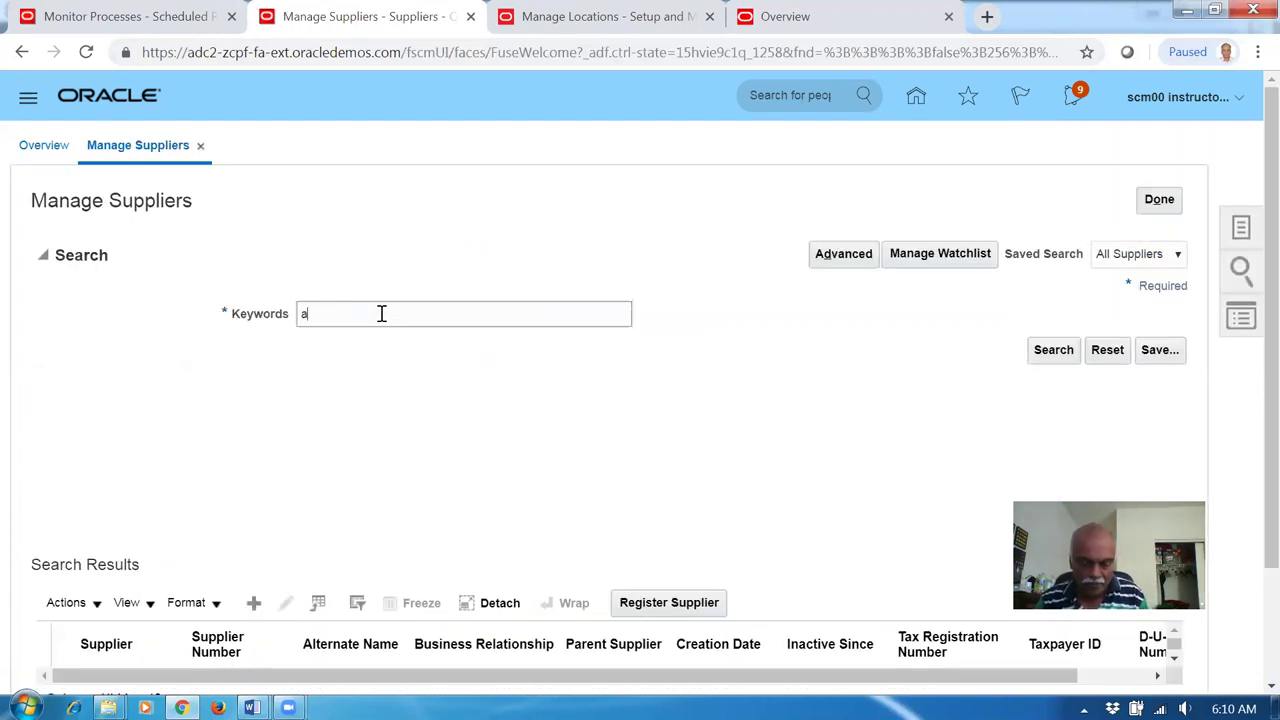
click(1034, 350)
scroll(493, 407, down, 2)
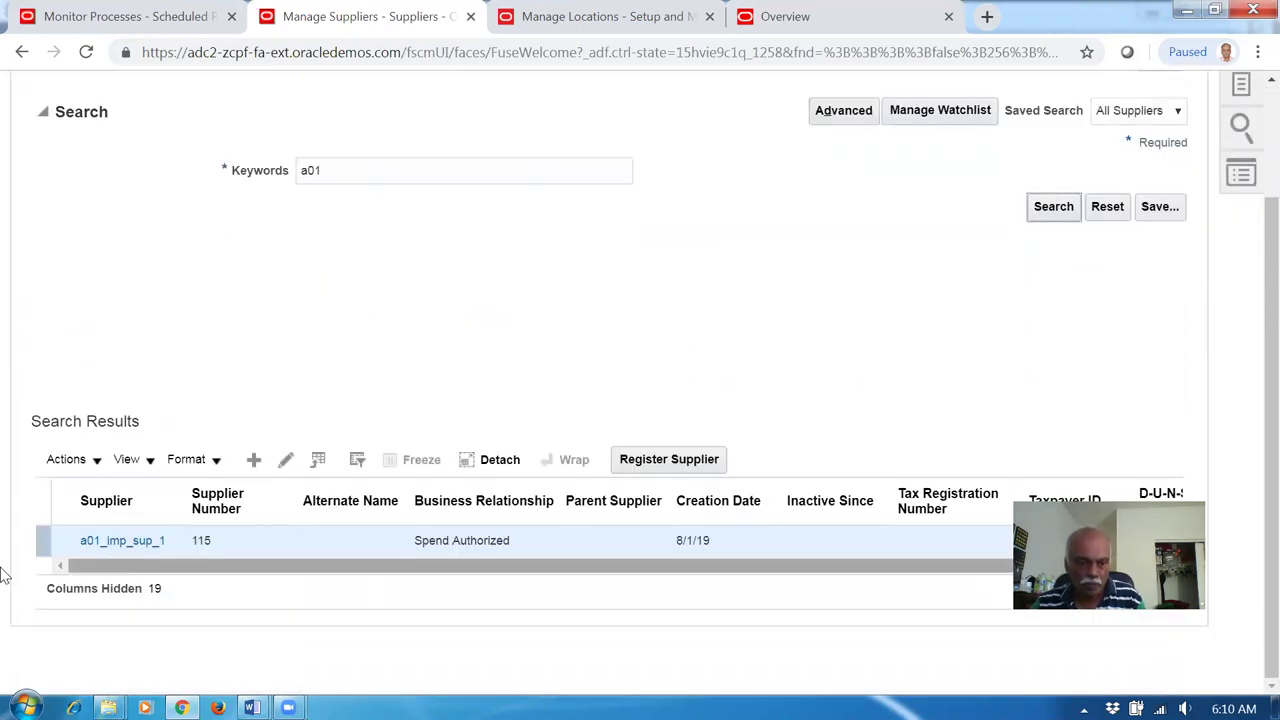
click(280, 460)
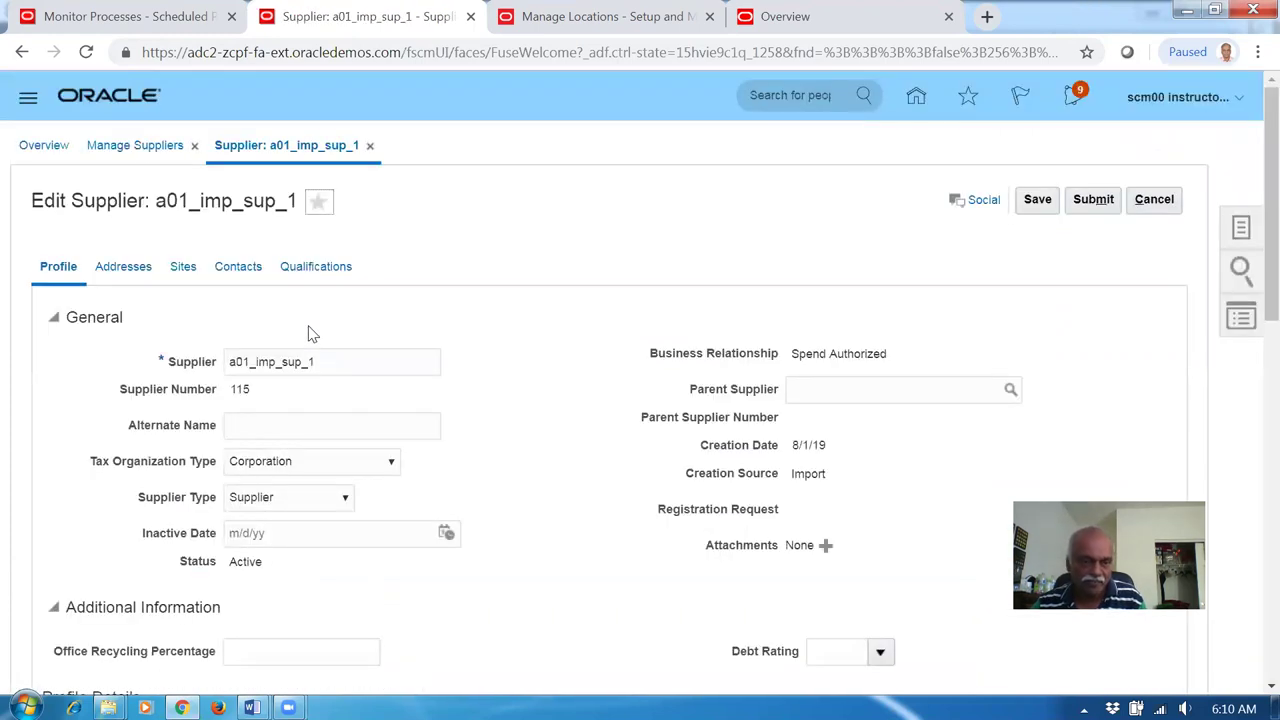
Check both imported contacts, then close the a01_imp_sup_1 tab discarding changes
click(232, 269)
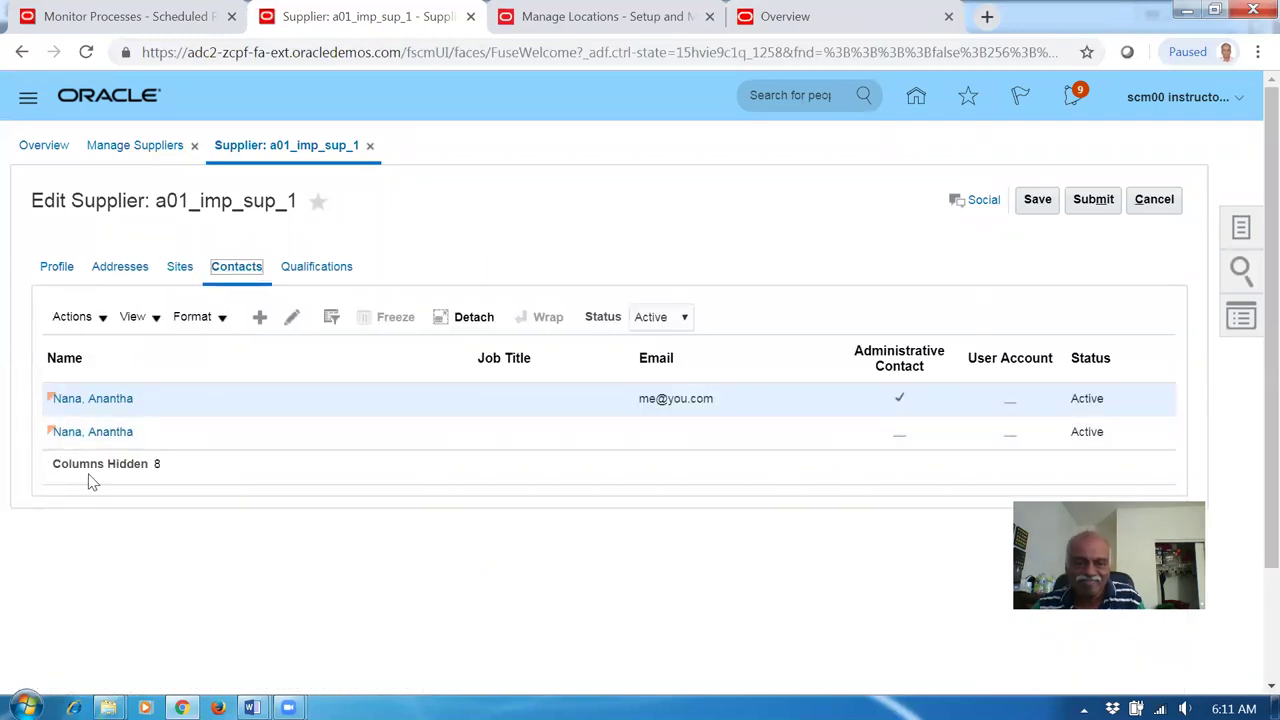
click(662, 444)
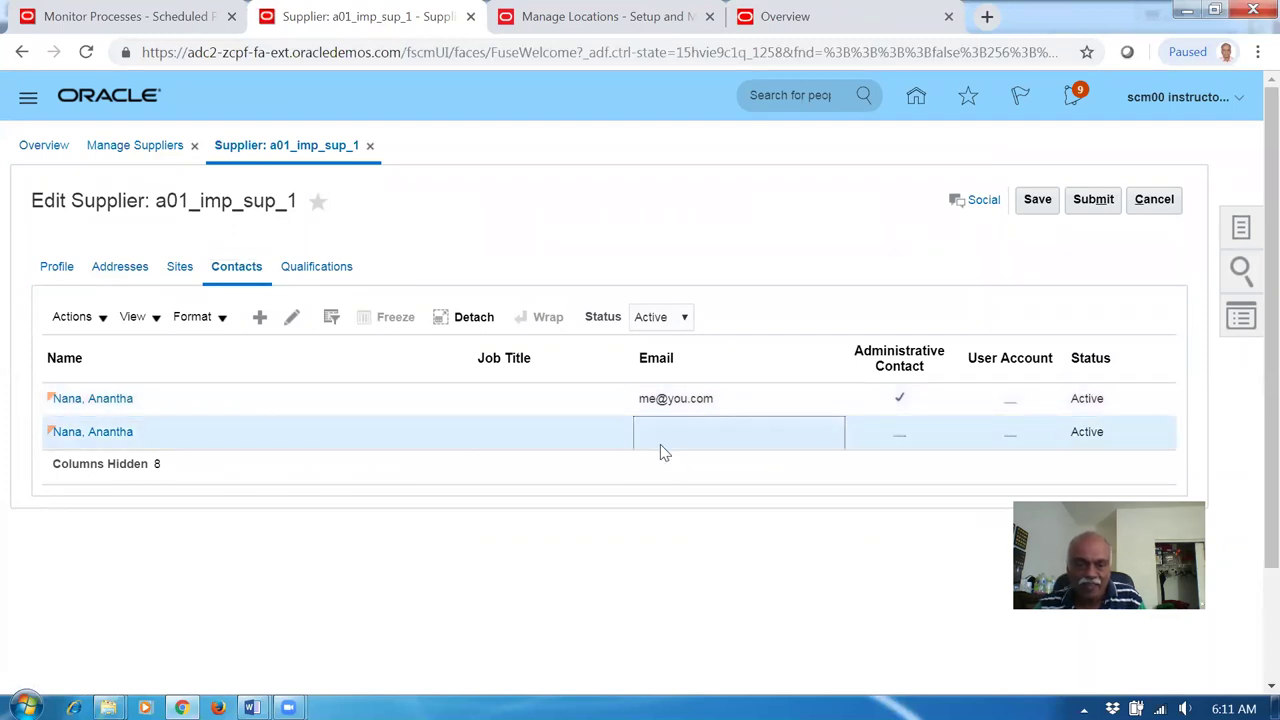
click(207, 401)
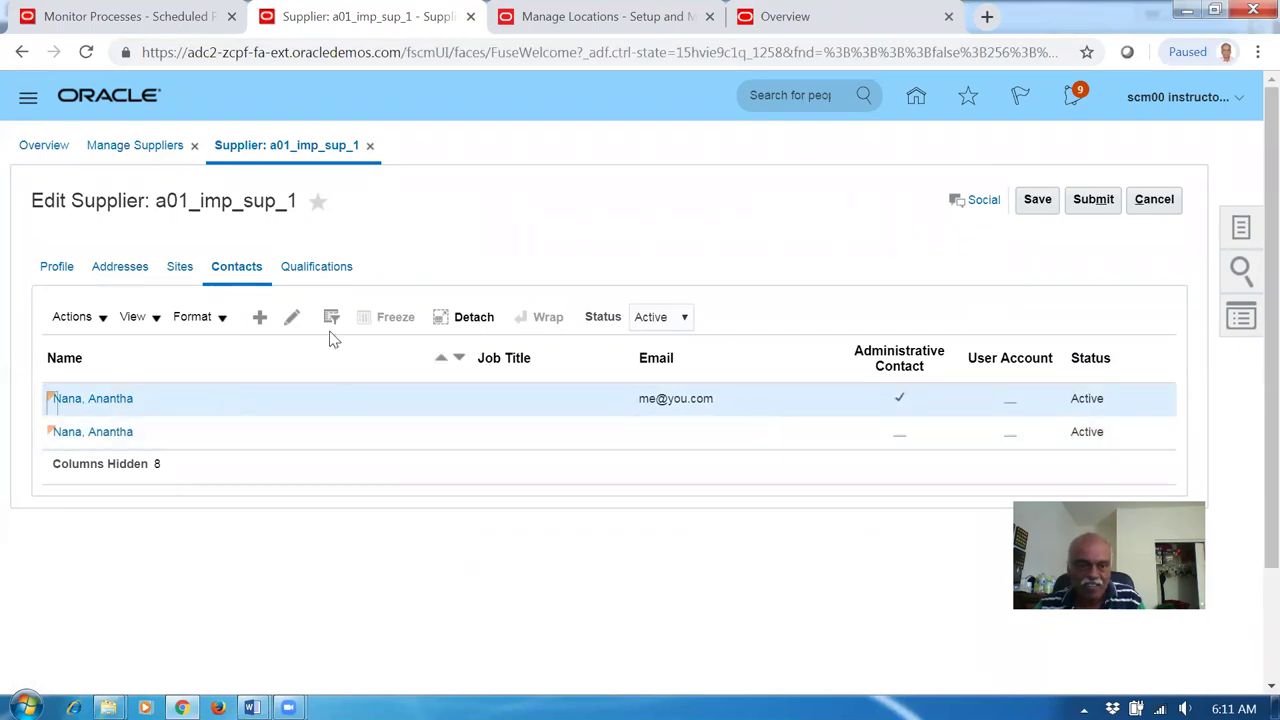
click(292, 320)
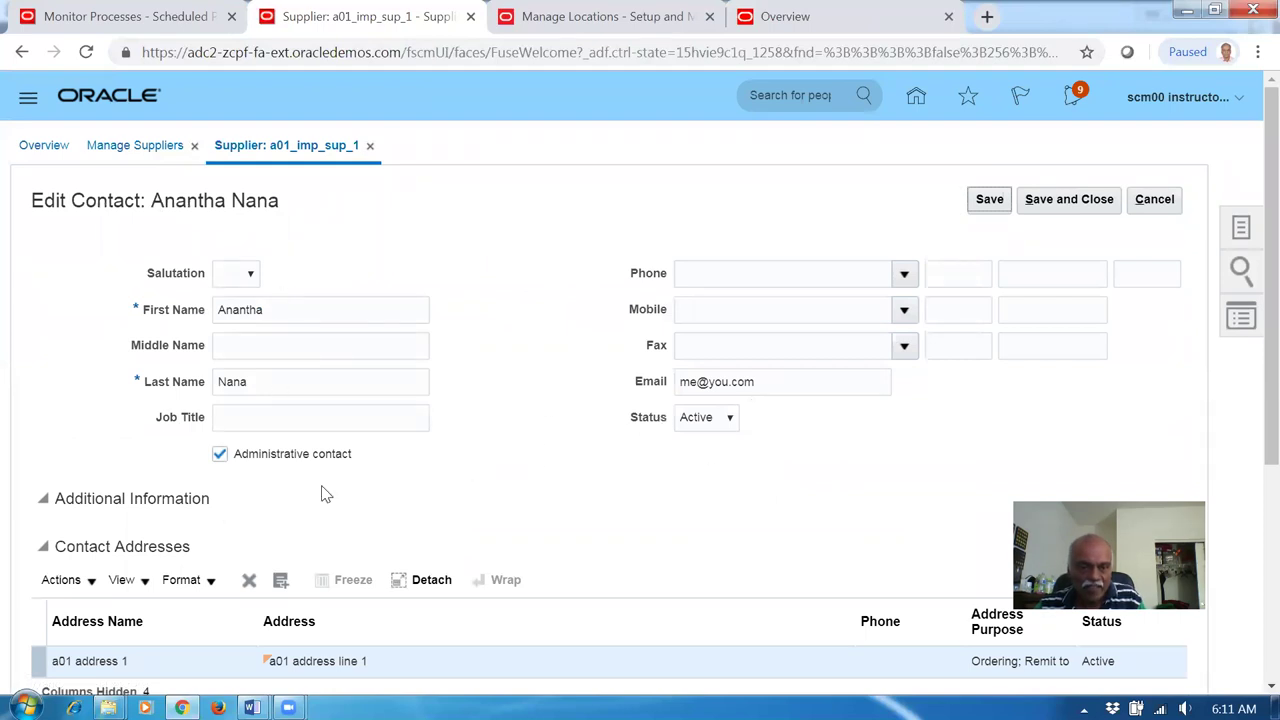
scroll(424, 490, down, 3)
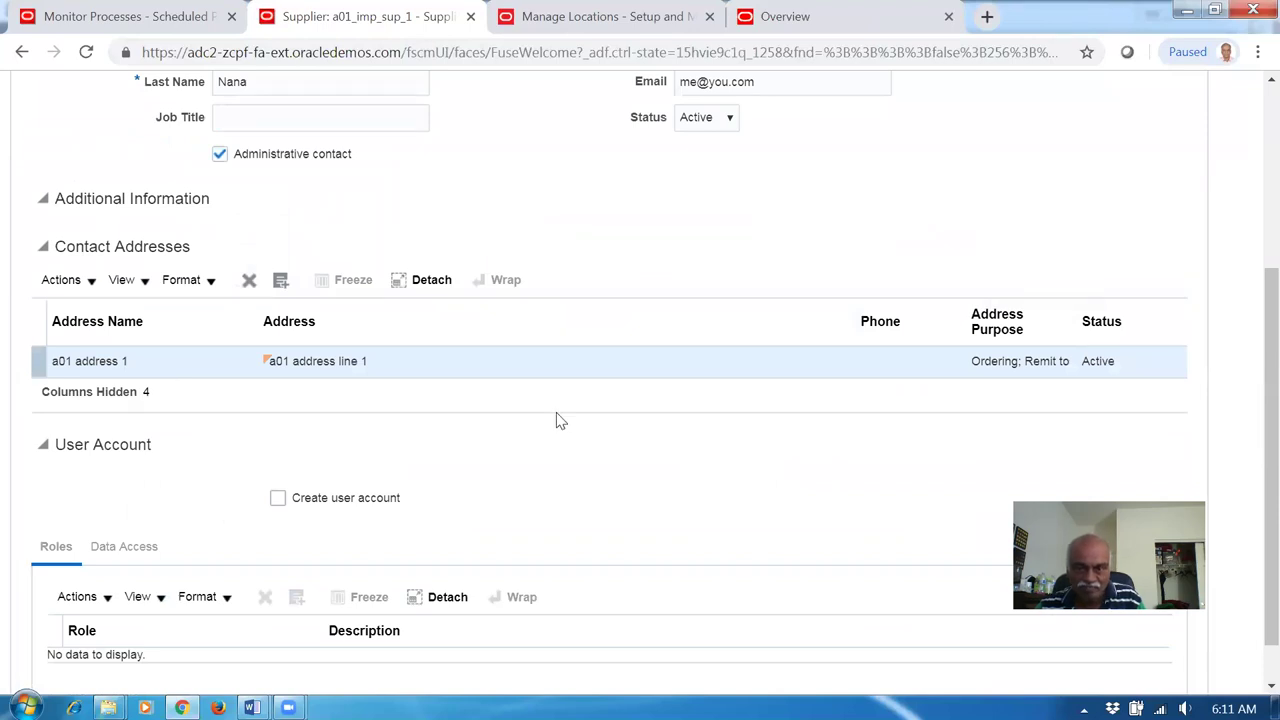
scroll(560, 421, up, 3)
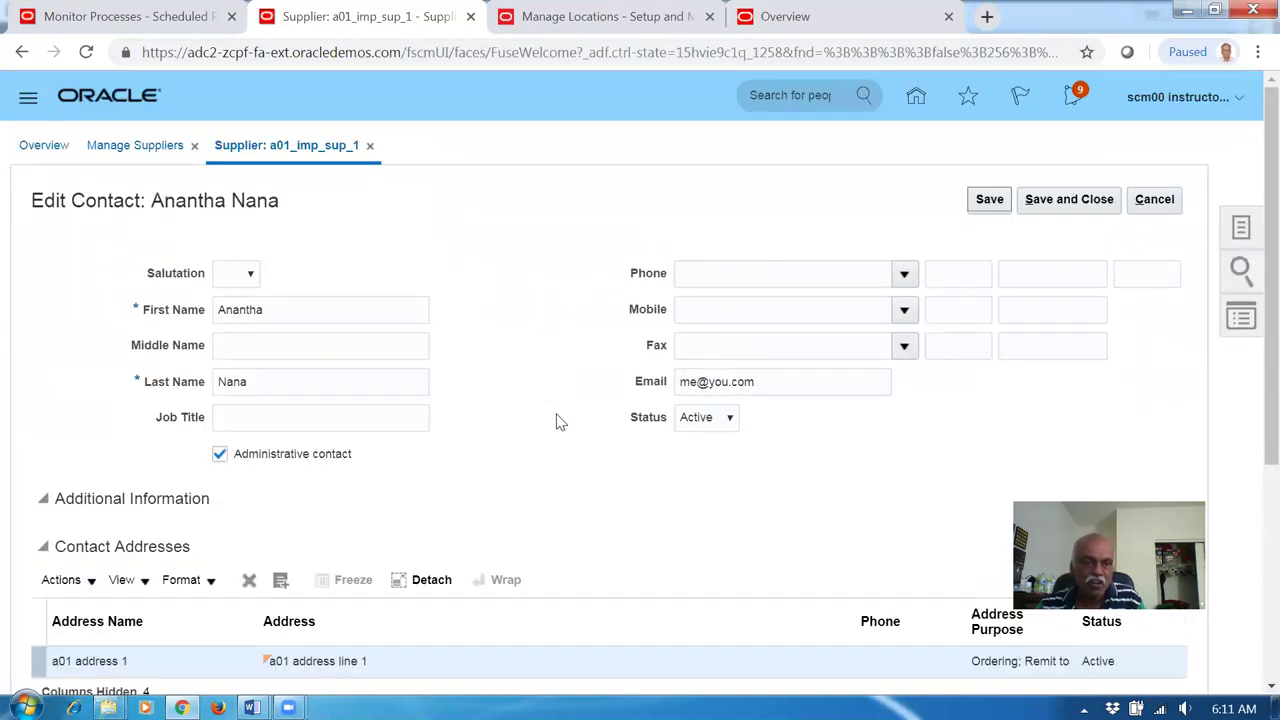
click(370, 150)
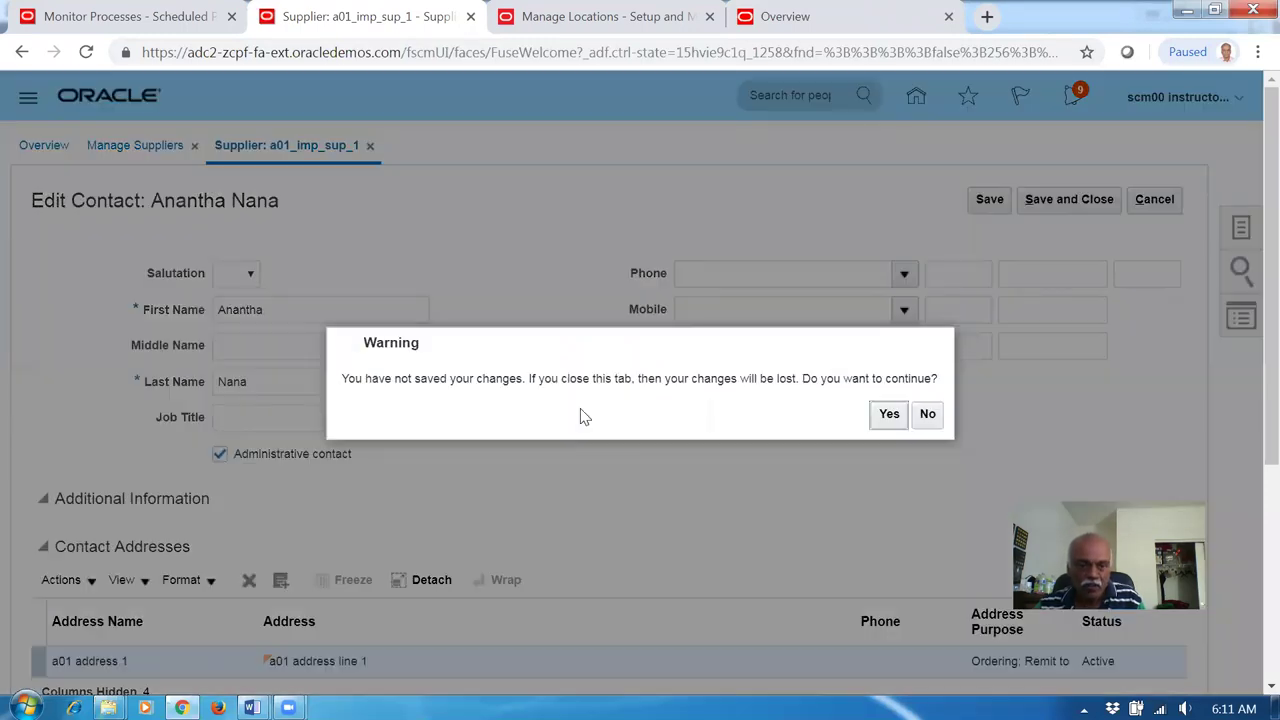
click(886, 412)
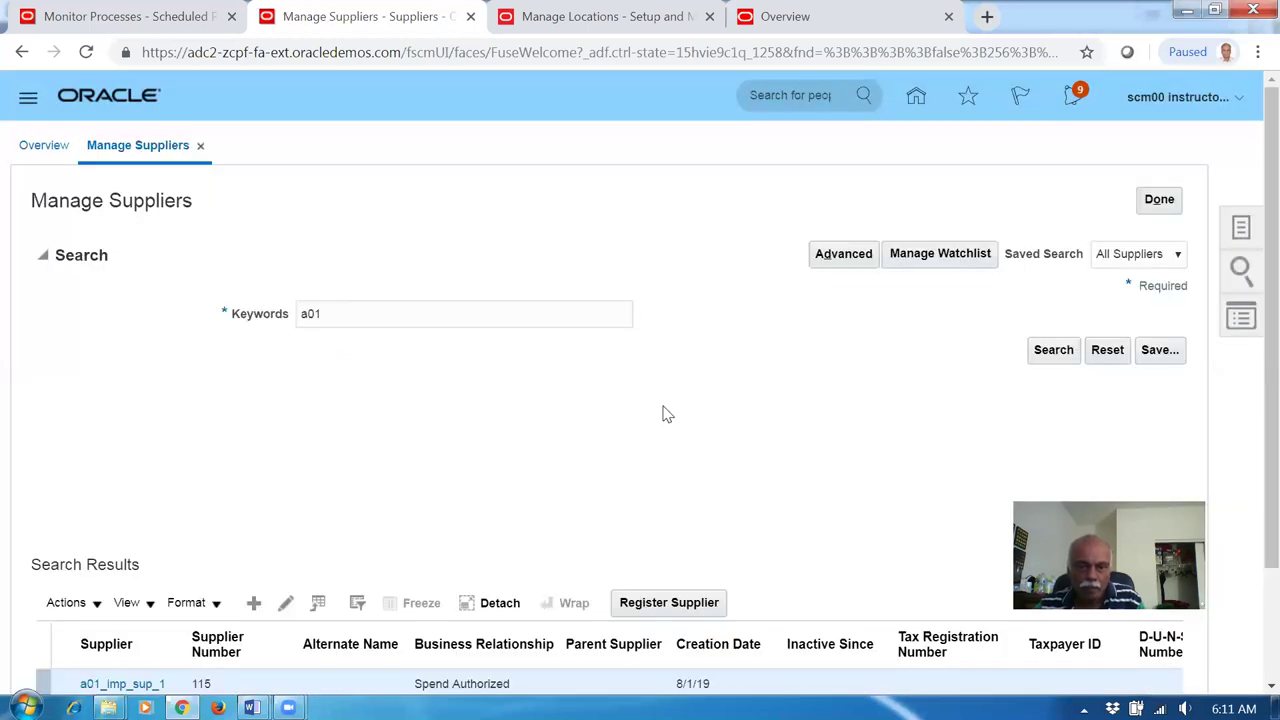
Reopen a01_imp_sup_1 for editing and review its second imported contact's edit page
scroll(400, 586, down, 1)
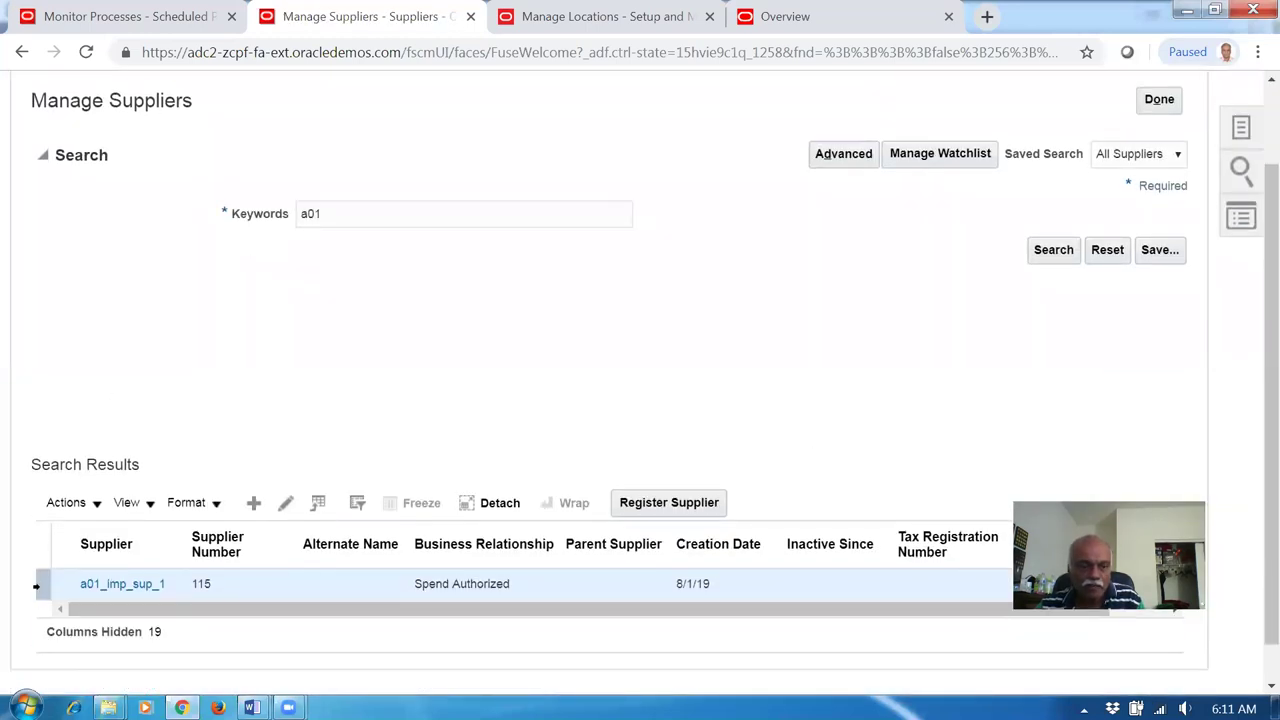
click(285, 503)
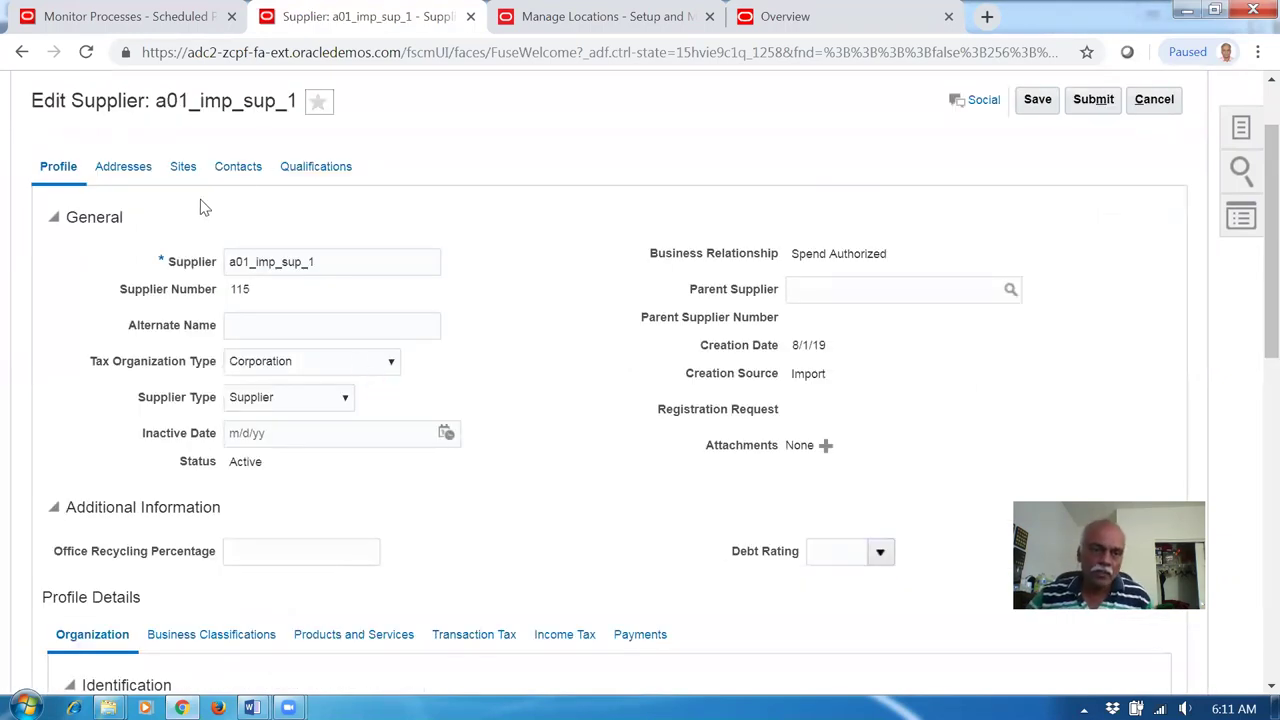
click(239, 168)
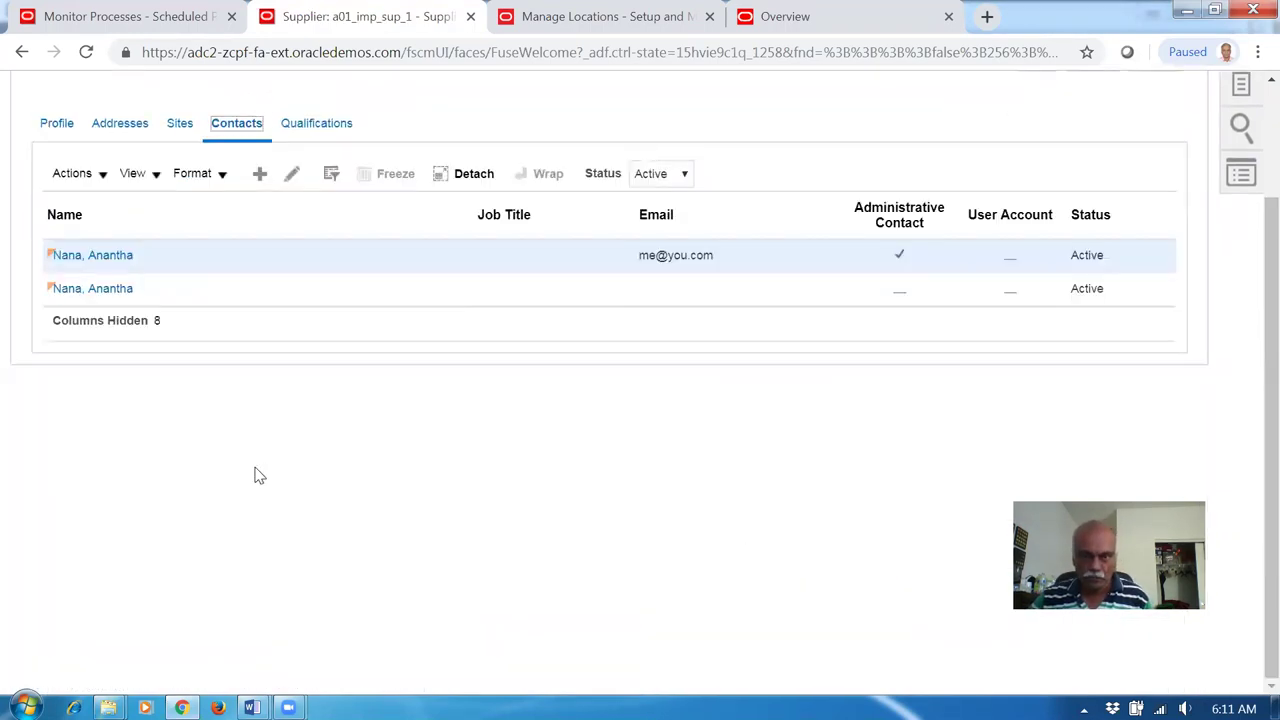
click(230, 299)
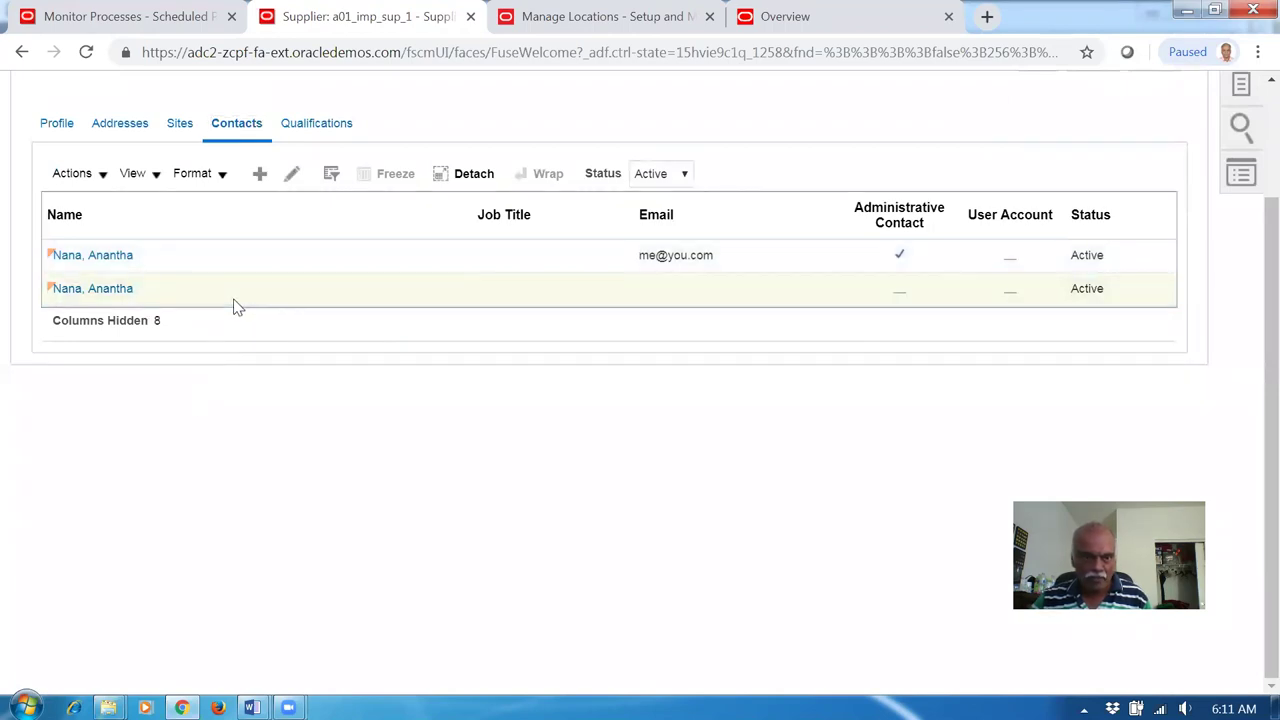
click(291, 174)
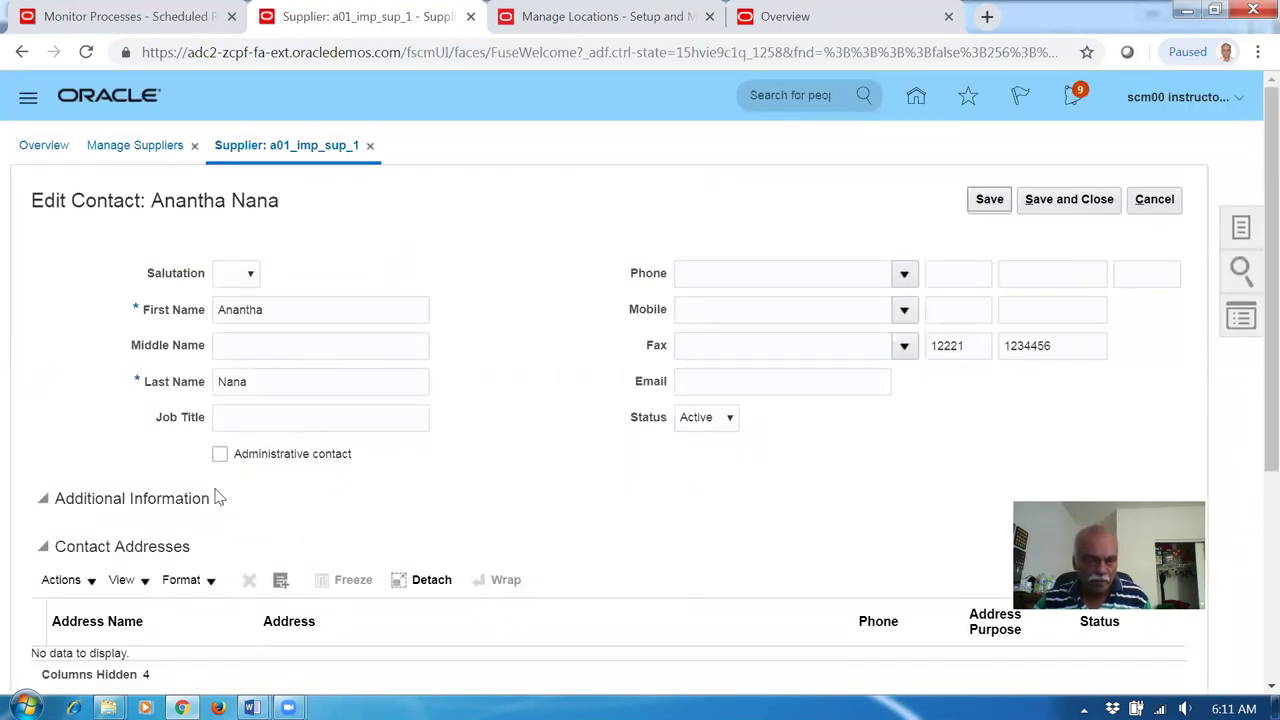
scroll(370, 487, down, 2)
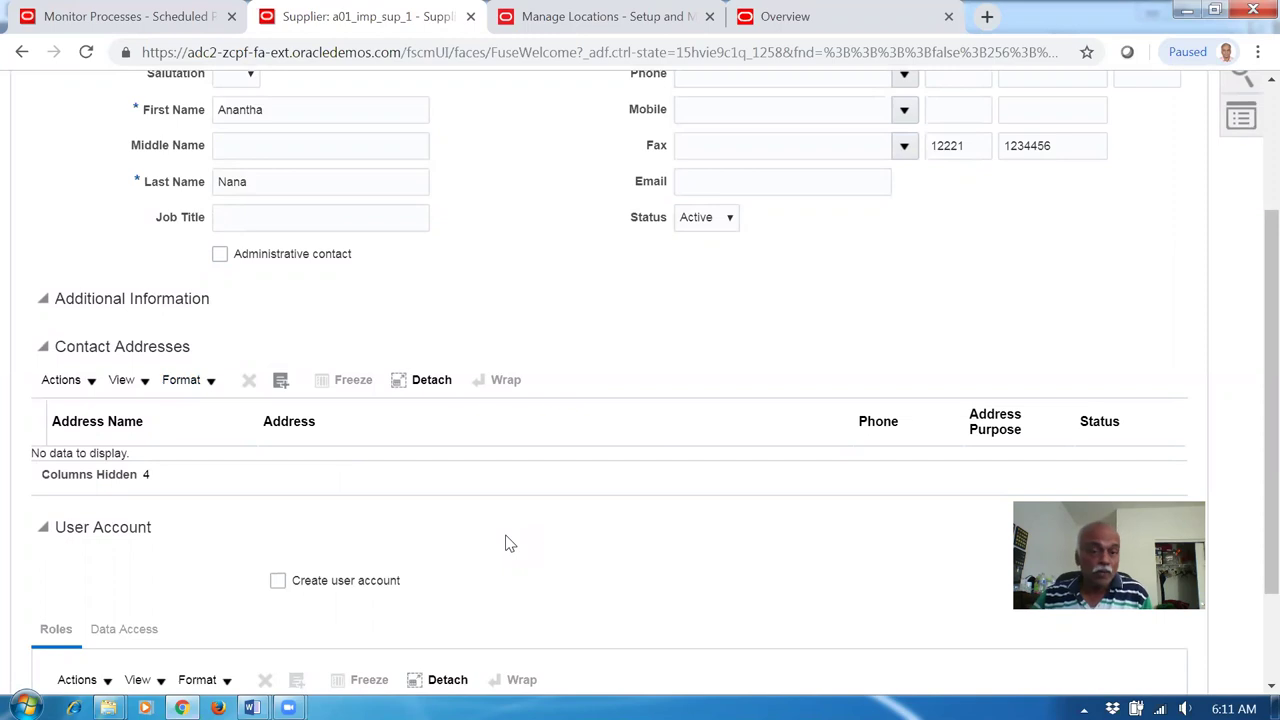
scroll(614, 400, up, 3)
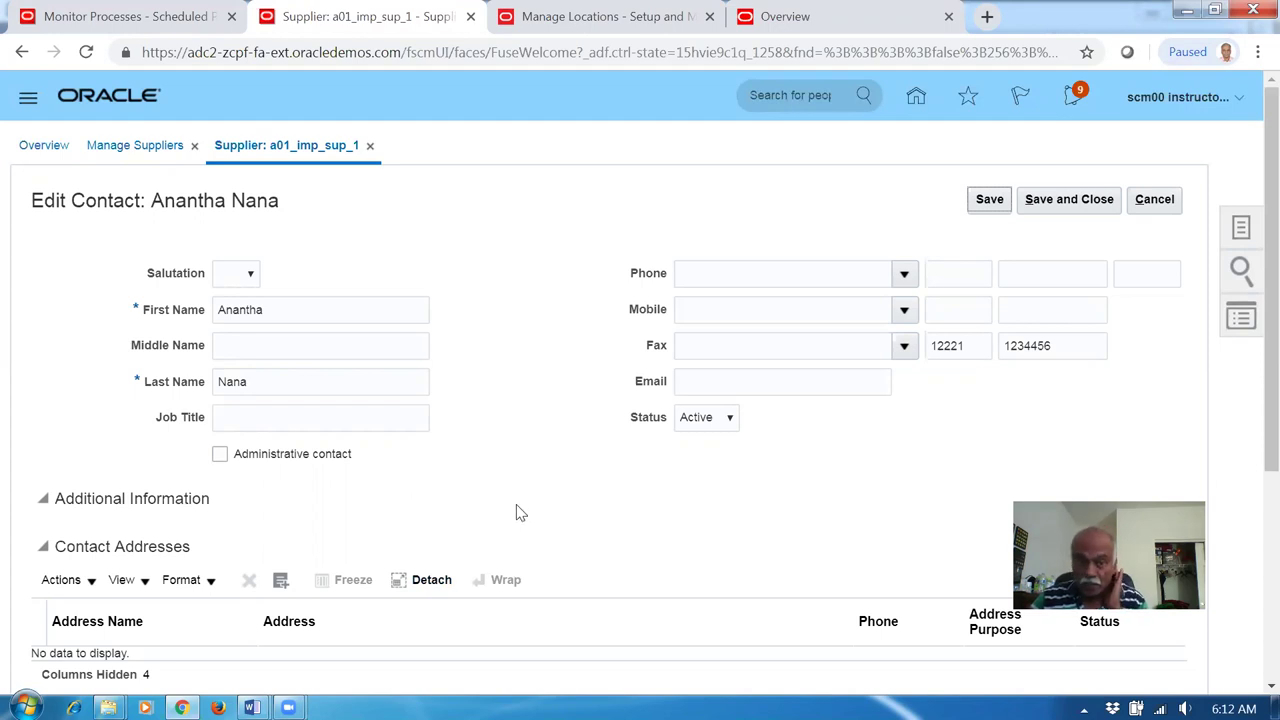
scroll(519, 514, down, 2)
scroll(519, 514, down, 2)
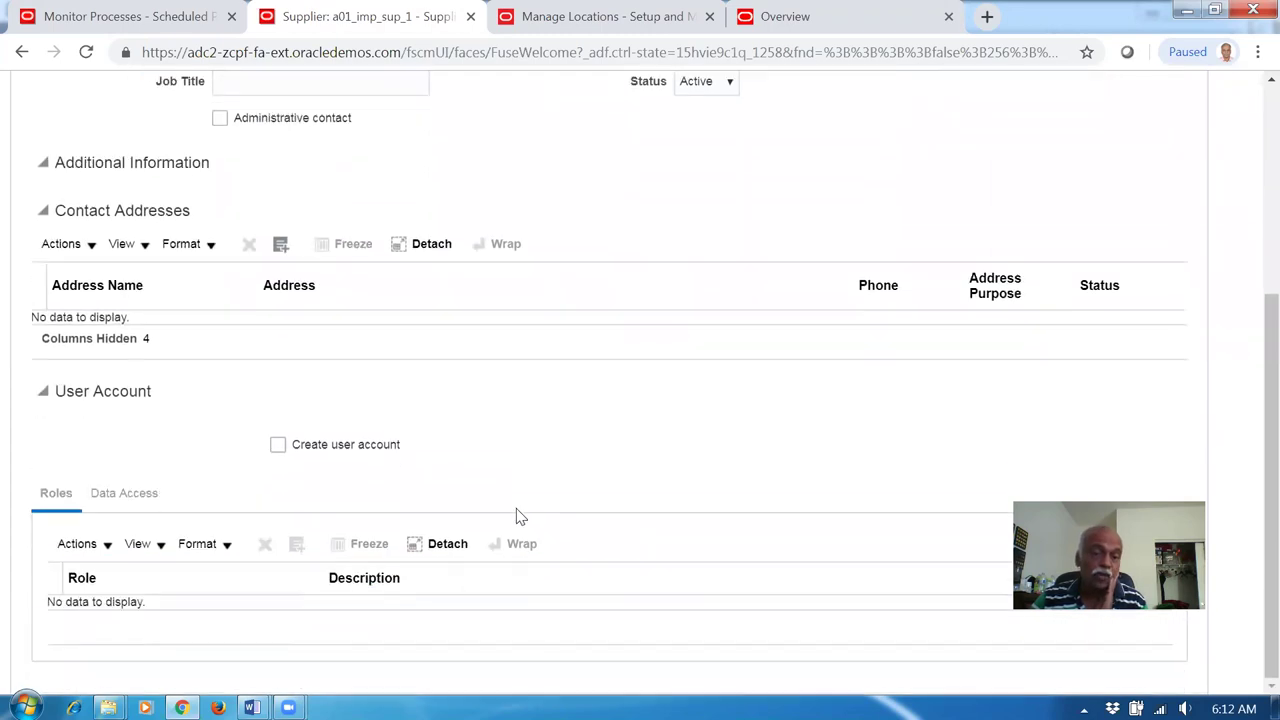
scroll(519, 519, up, 3)
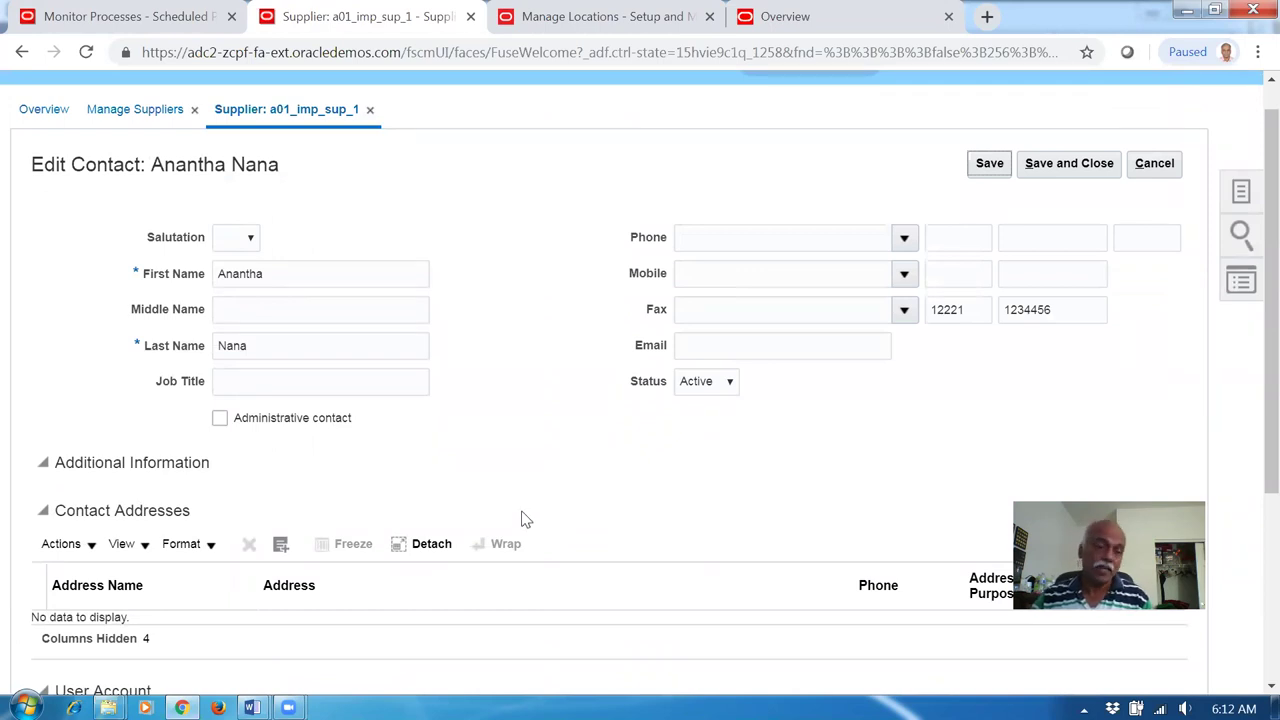
Cancel the contact edit, check the second contact's Job Title and Email, then show the Supplier Import folder
click(1160, 165)
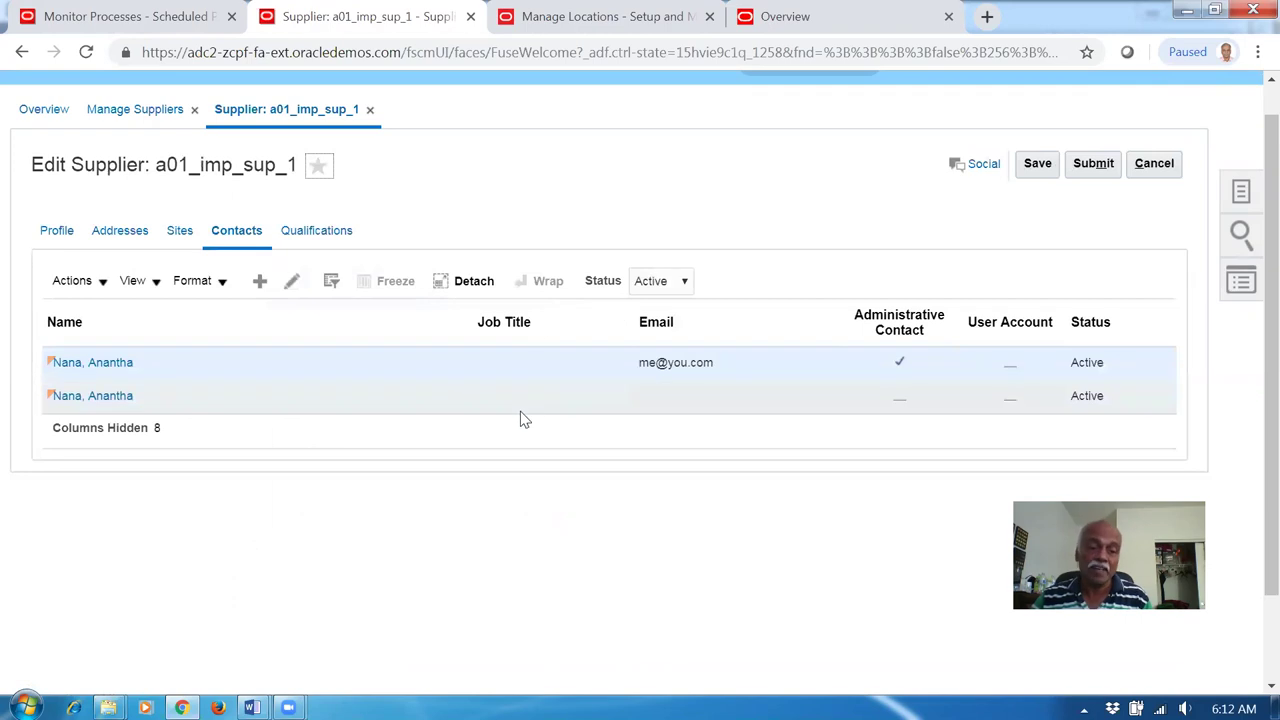
click(511, 410)
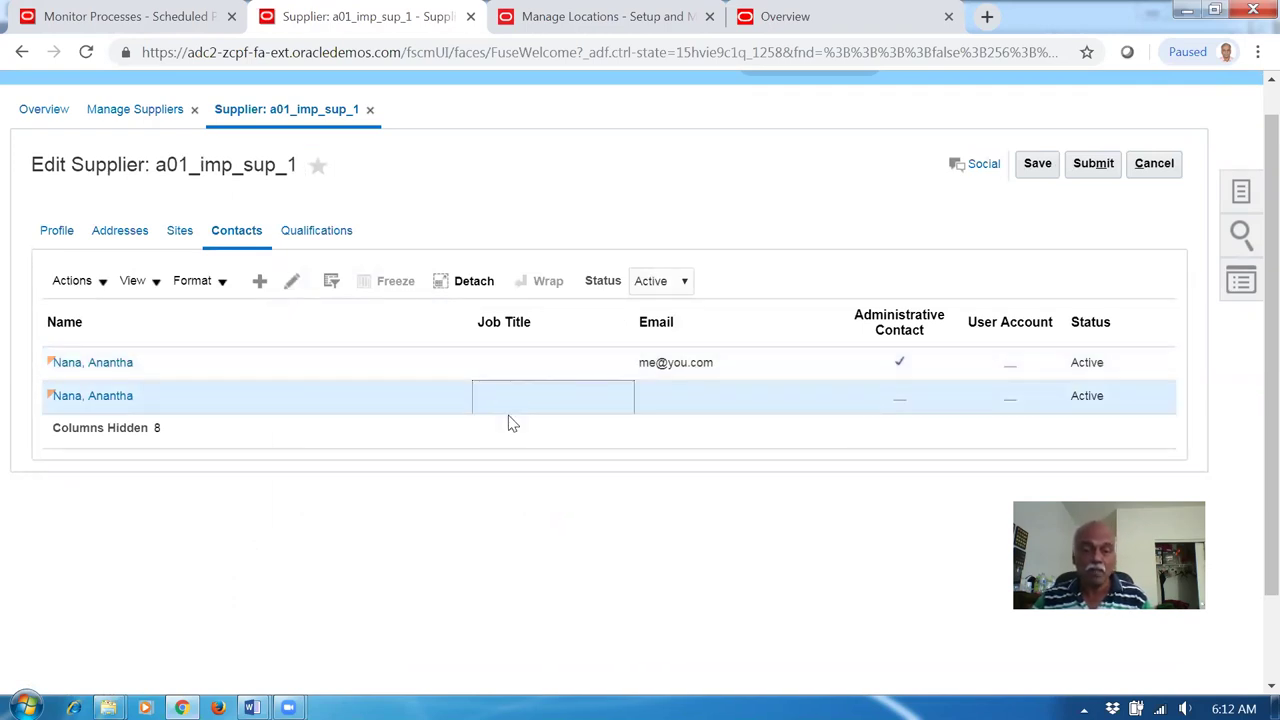
click(200, 414)
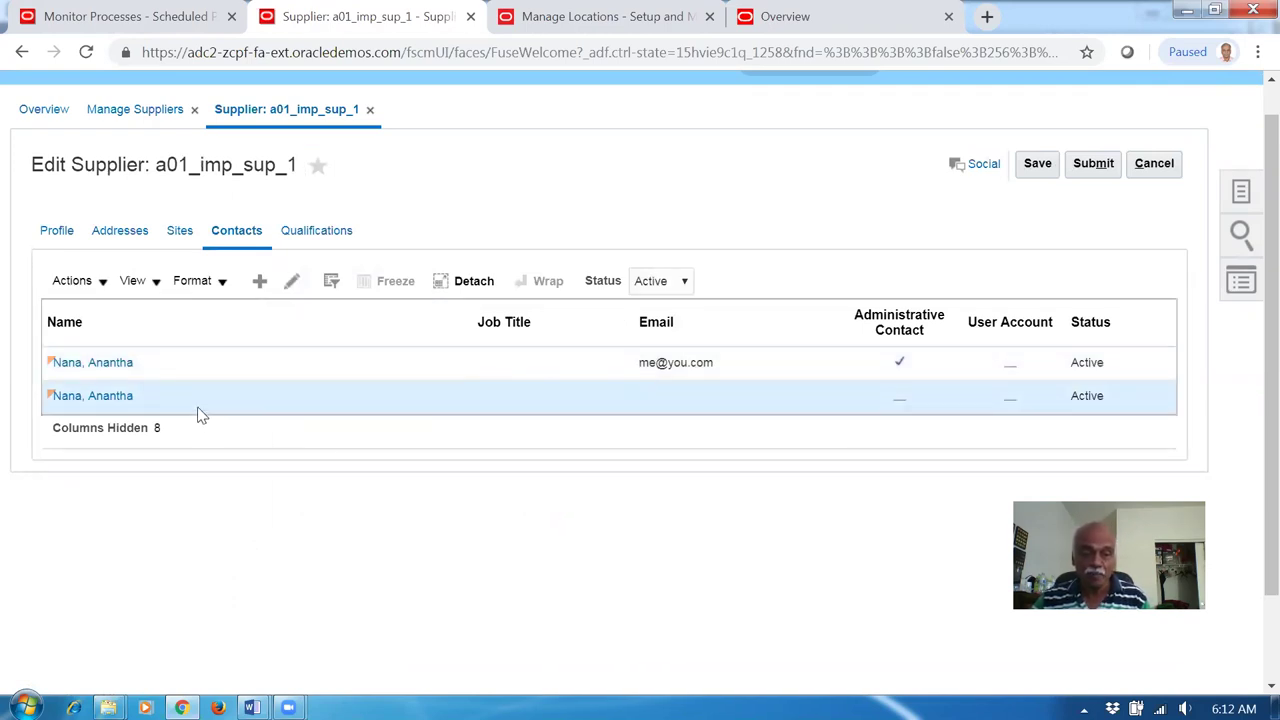
click(617, 408)
click(785, 413)
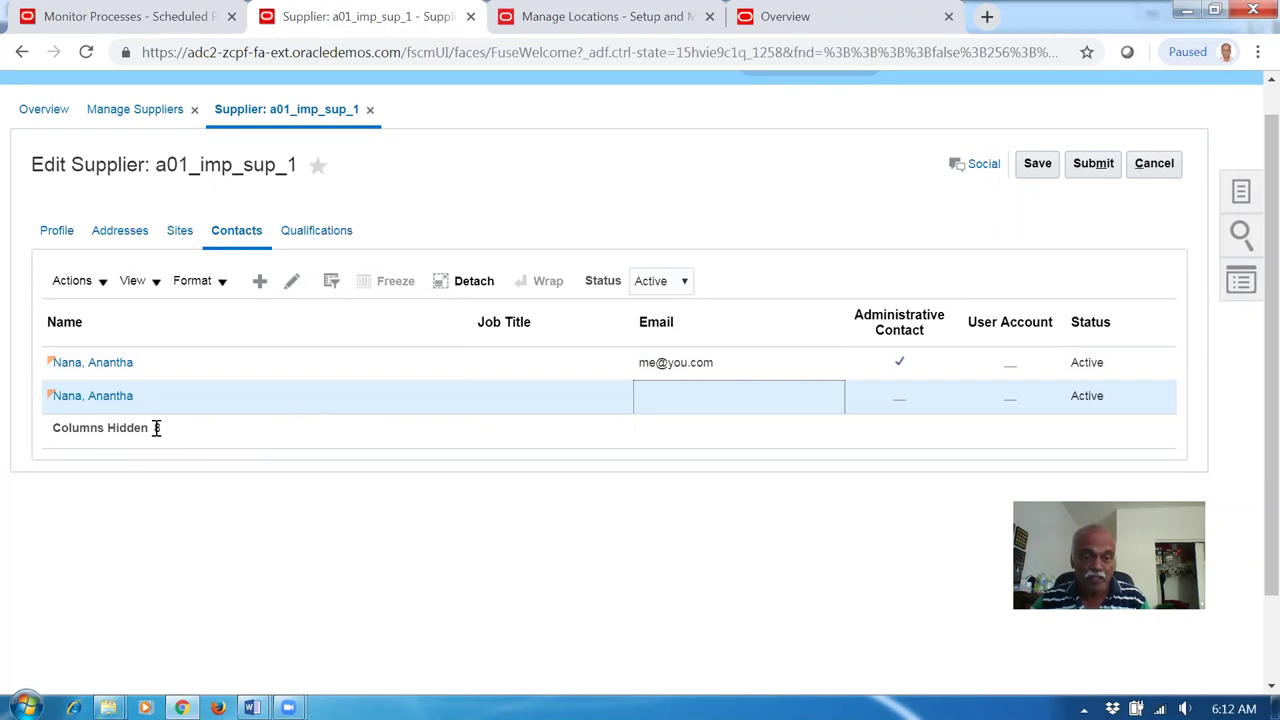
click(108, 707)
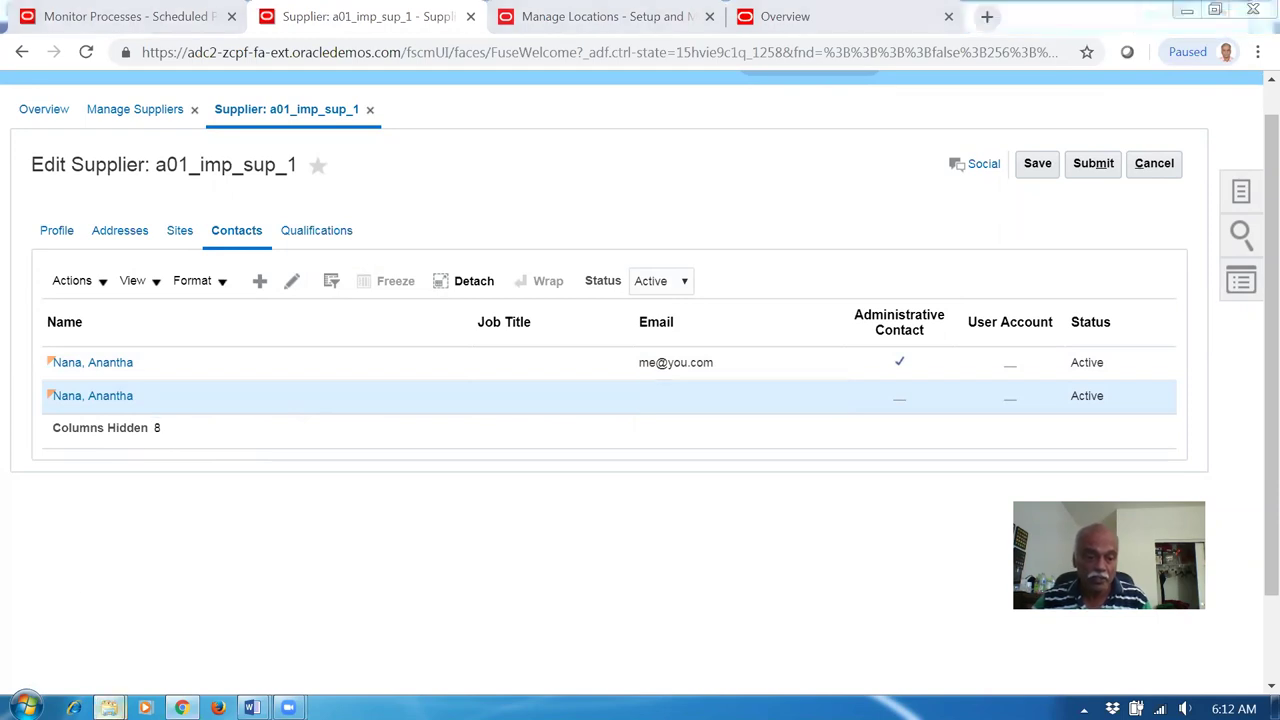
click(110, 640)
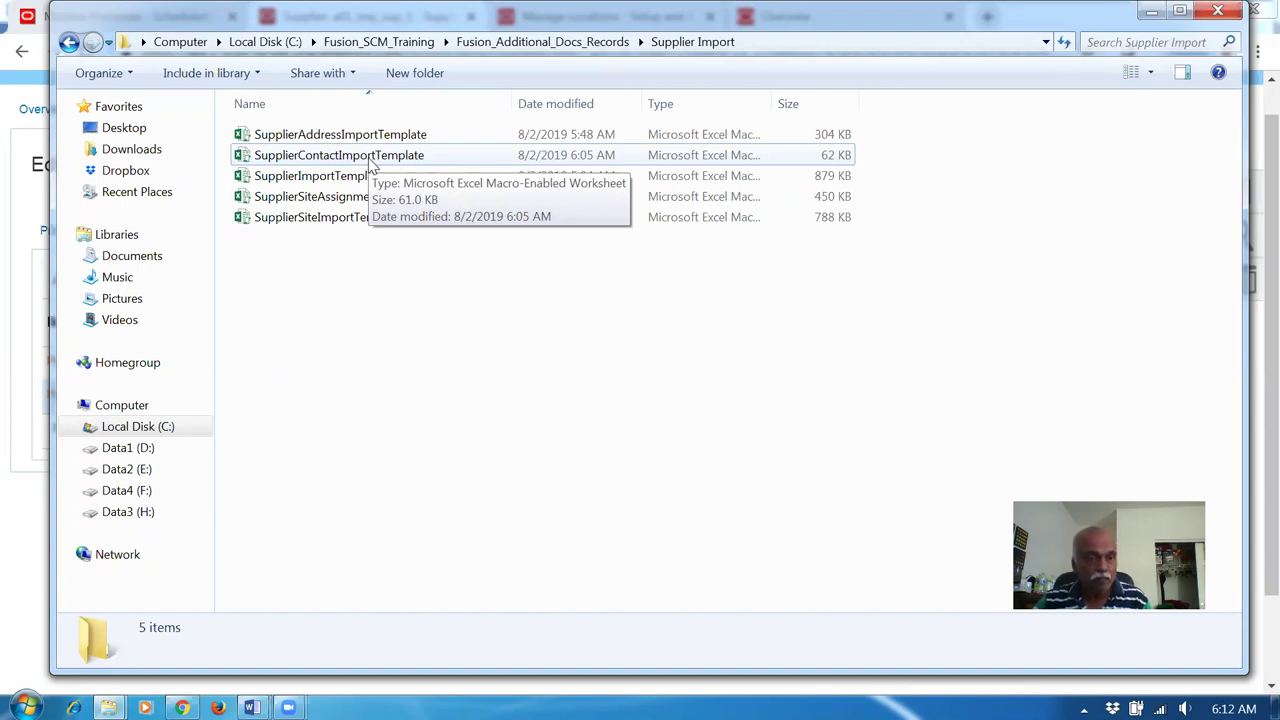
Select SupplierContactImportTemplate in the Supplier Import folder, then close that Explorer window
click(372, 162)
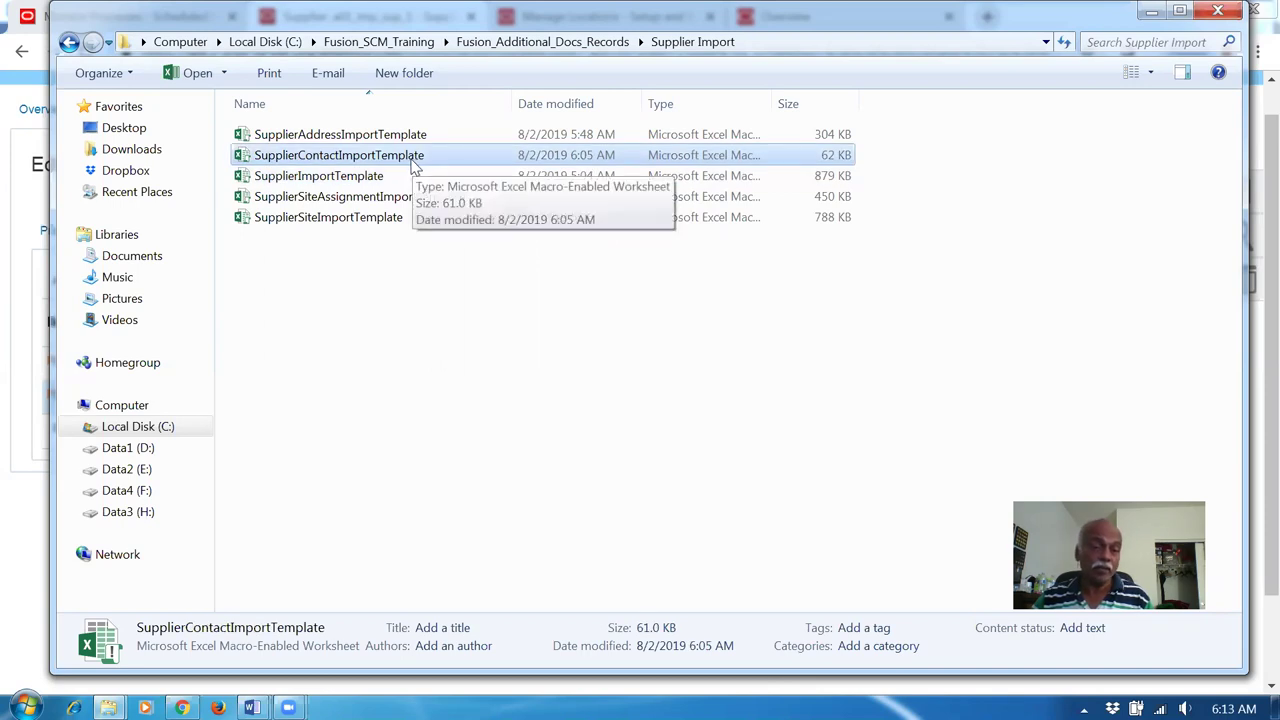
click(404, 271)
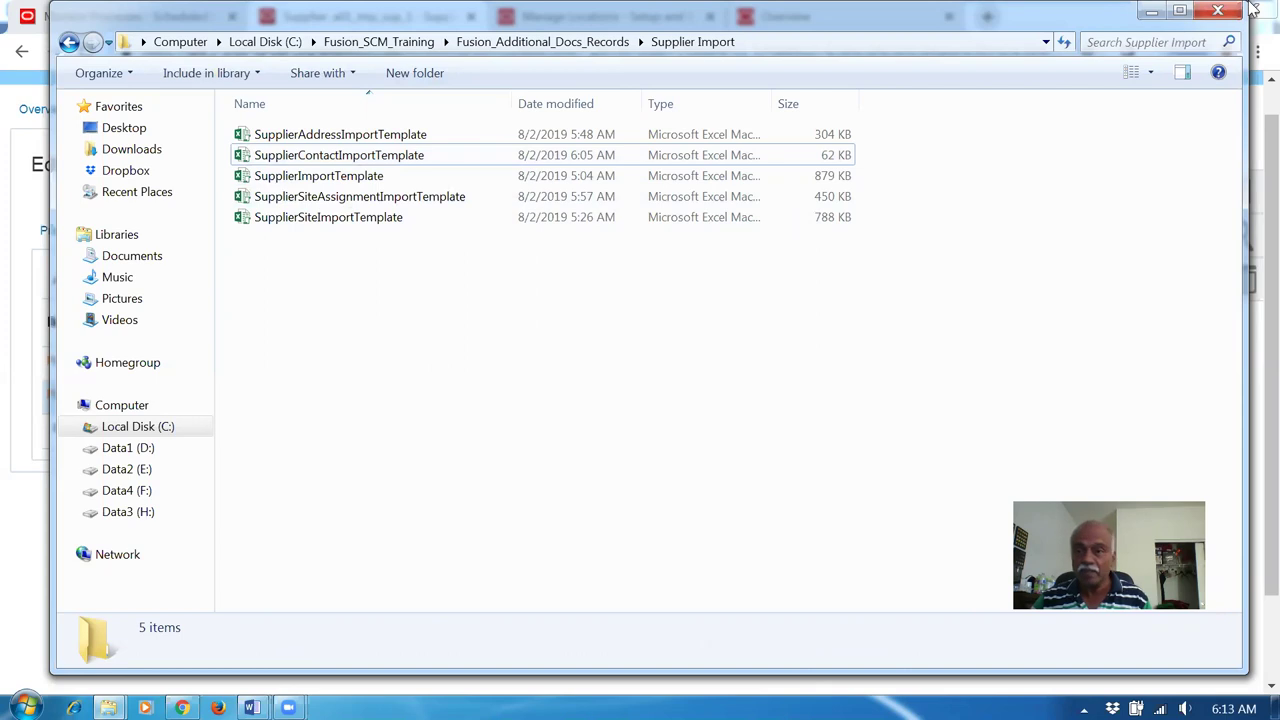
click(428, 157)
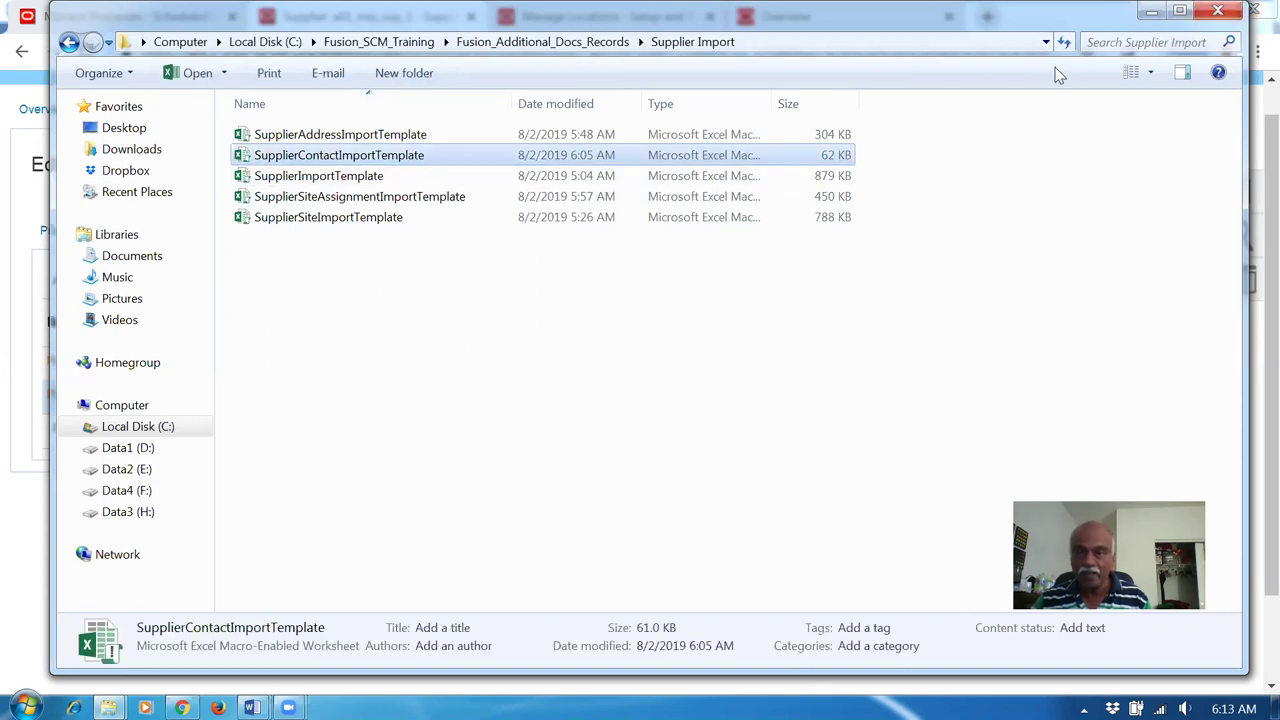
click(1218, 10)
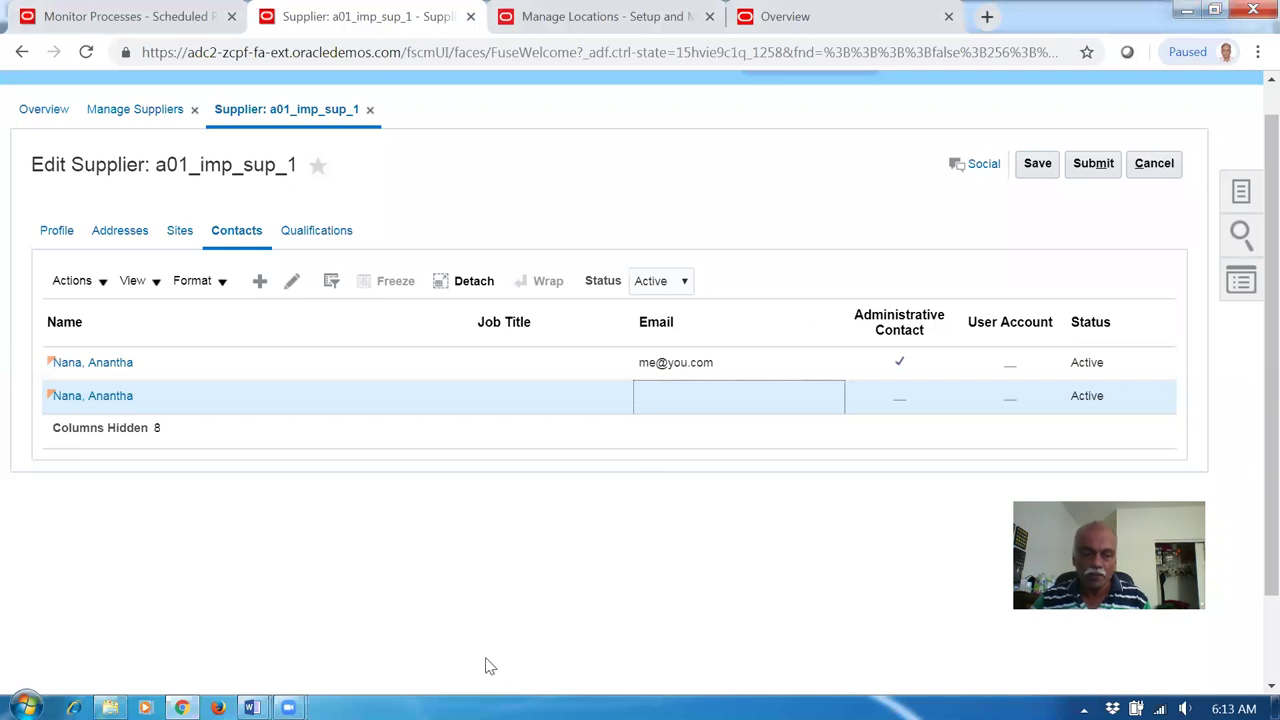
click(386, 405)
click(397, 365)
click(414, 395)
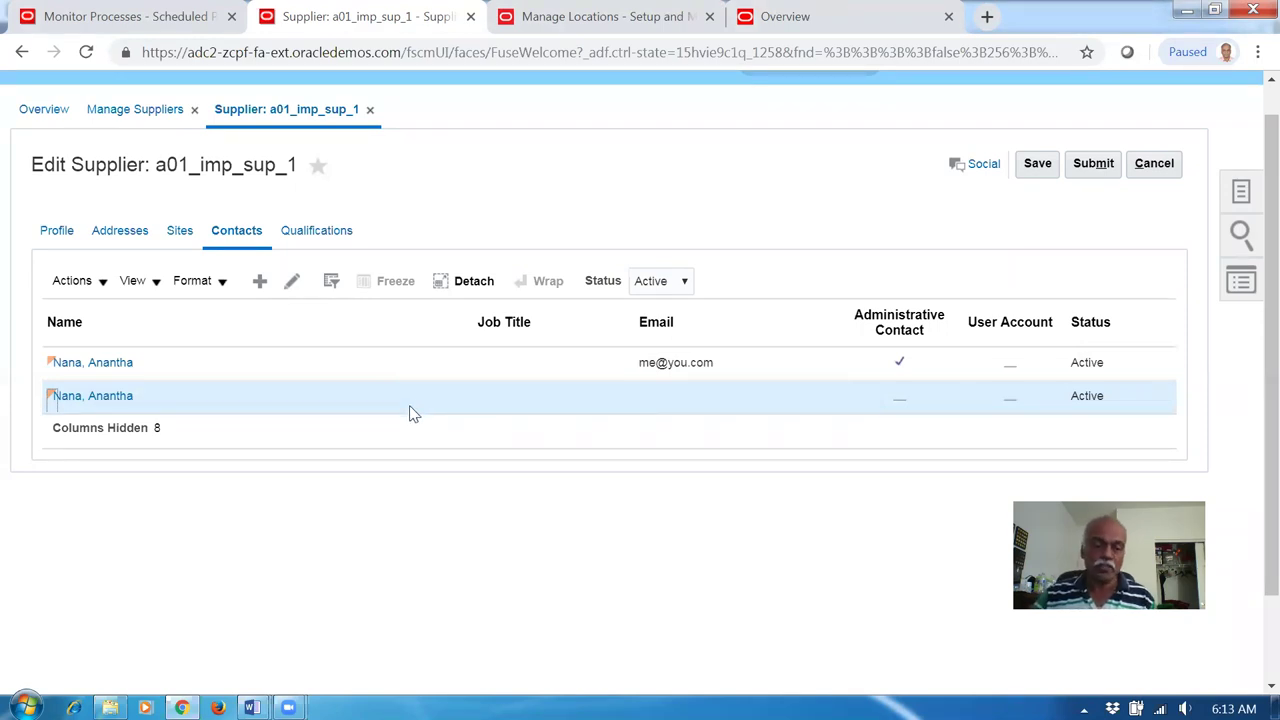
click(451, 557)
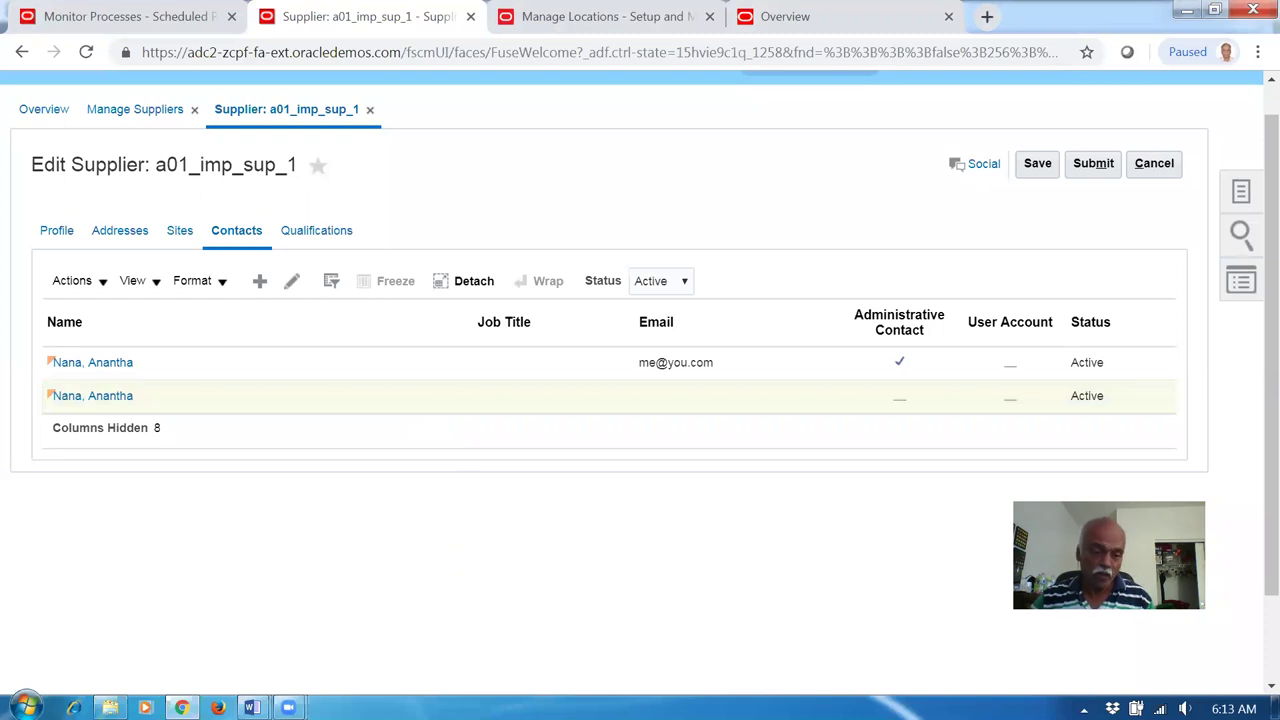